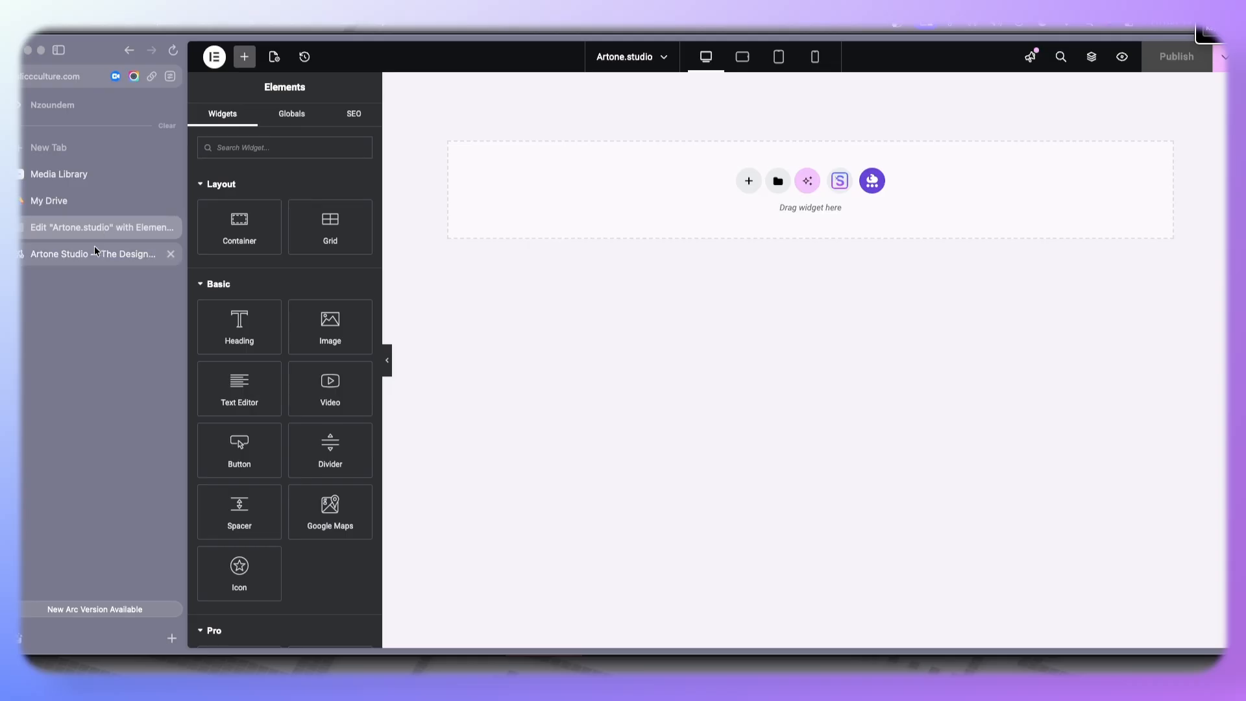
- Browse the Artone Studio reference homepage to study its hero section, logos and showcase layout
{"action": "scroll", "coordinate": [777, 211], "scroll_direction": "up", "scroll_amount": 10}
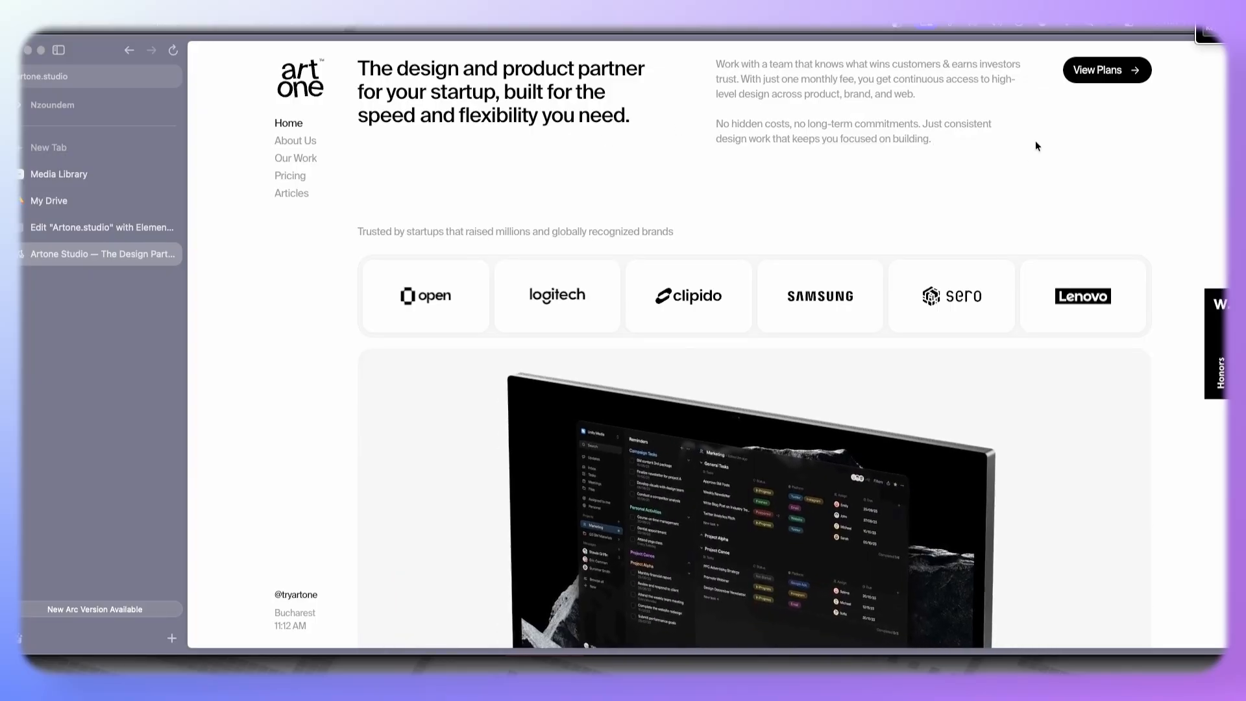
{"action": "left_click_drag", "start_coordinate": [1029, 139], "coordinate": [482, 93]}
{"action": "left_click", "coordinate": [734, 159]}
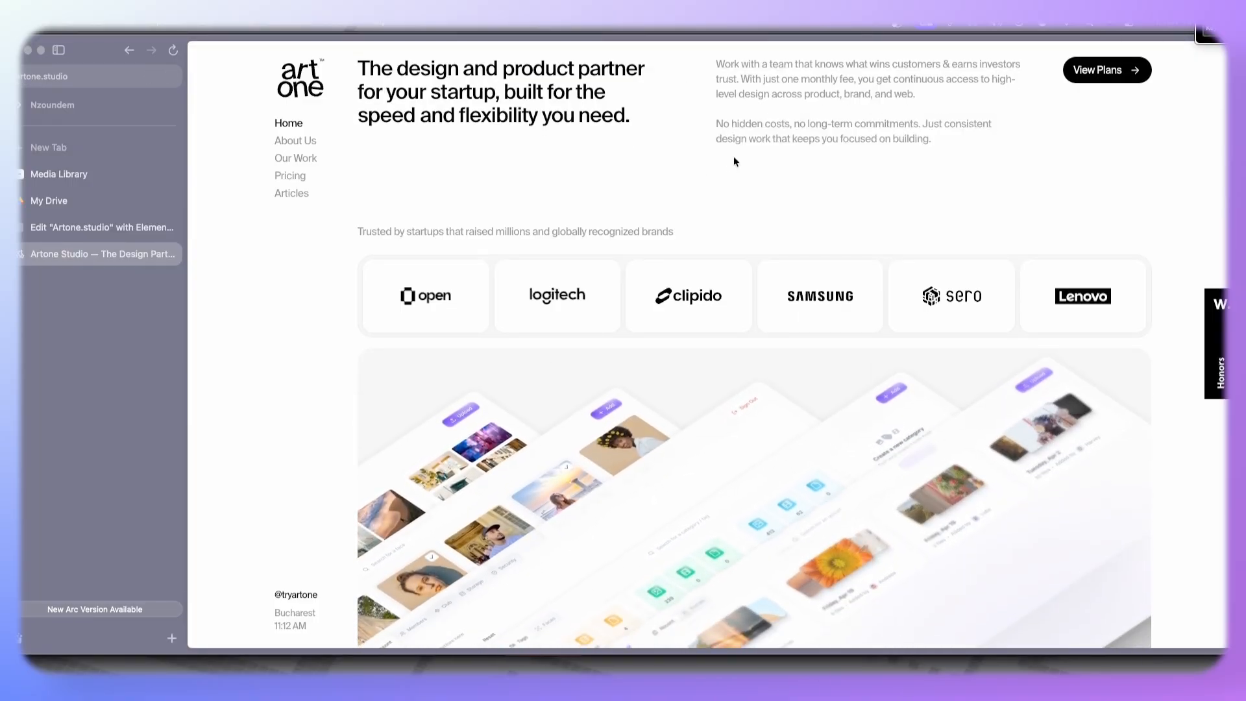
{"action": "scroll", "coordinate": [695, 183], "scroll_direction": "down", "scroll_amount": 2}
{"action": "scroll", "coordinate": [695, 183], "scroll_direction": "up", "scroll_amount": 2}
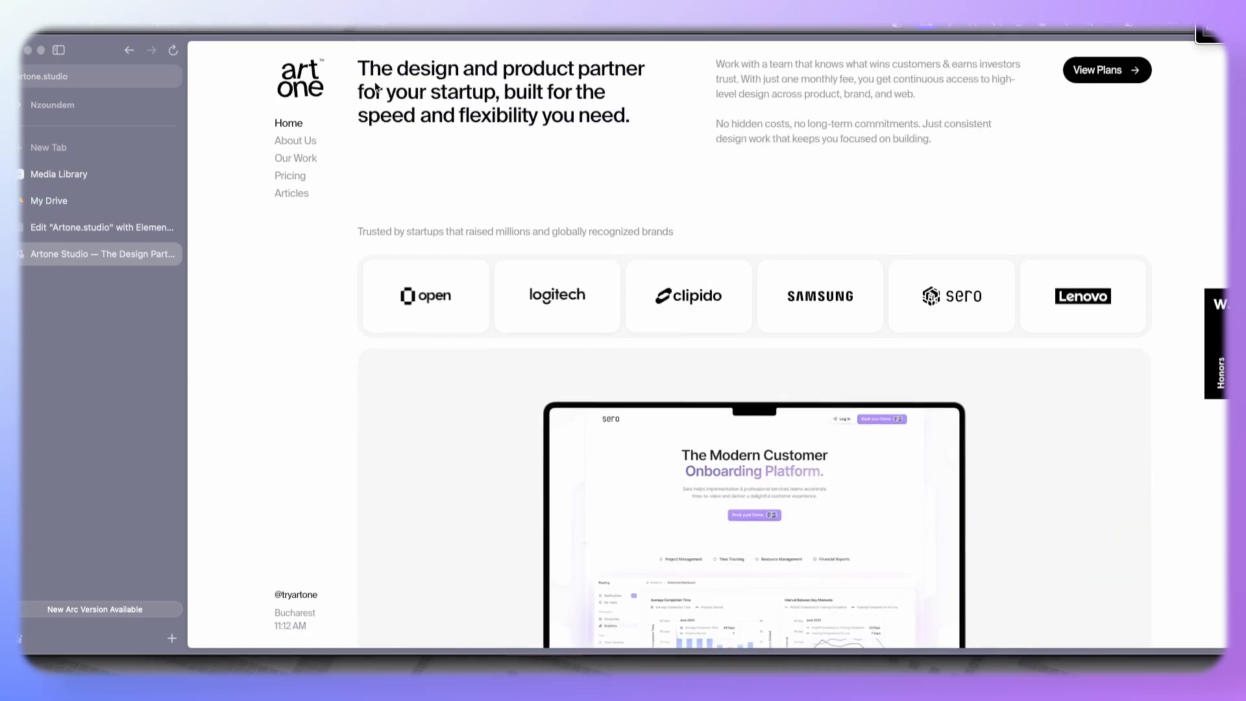
{"action": "scroll", "coordinate": [374, 84], "scroll_direction": "down", "scroll_amount": 10}
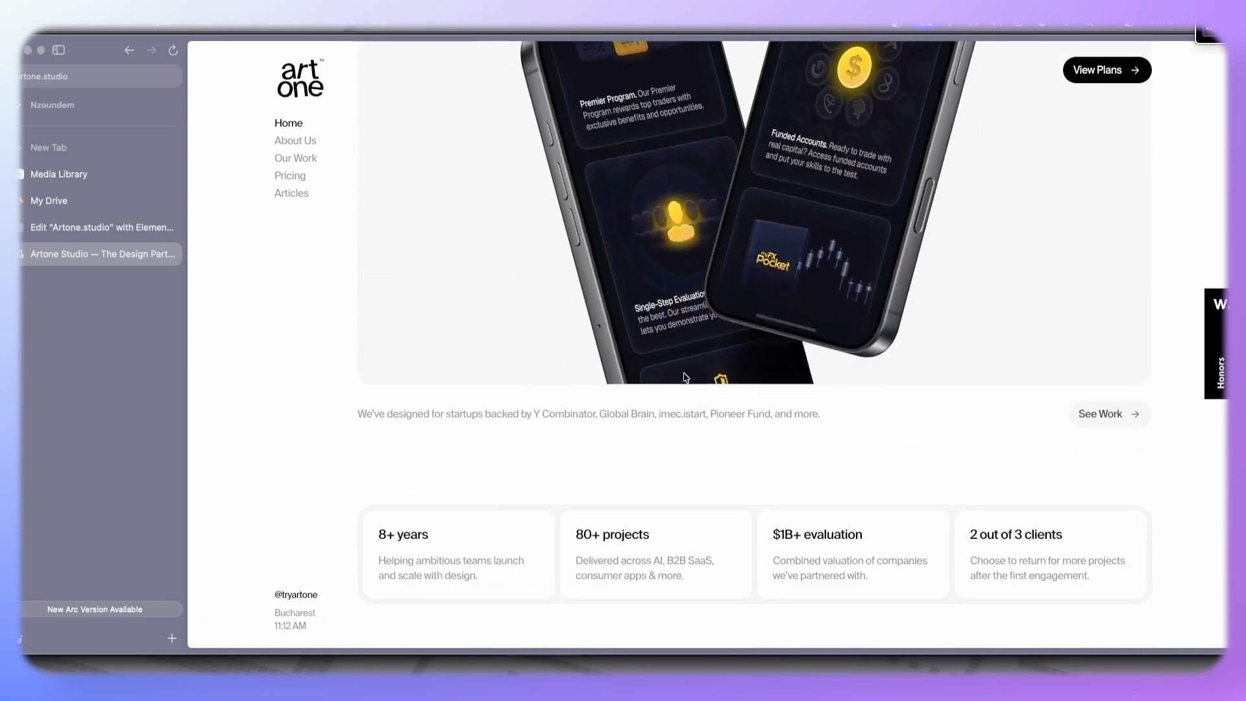
{"action": "left_click_drag", "start_coordinate": [821, 413], "coordinate": [364, 412]}
{"action": "scroll", "coordinate": [503, 469], "scroll_direction": "up", "scroll_amount": 10}
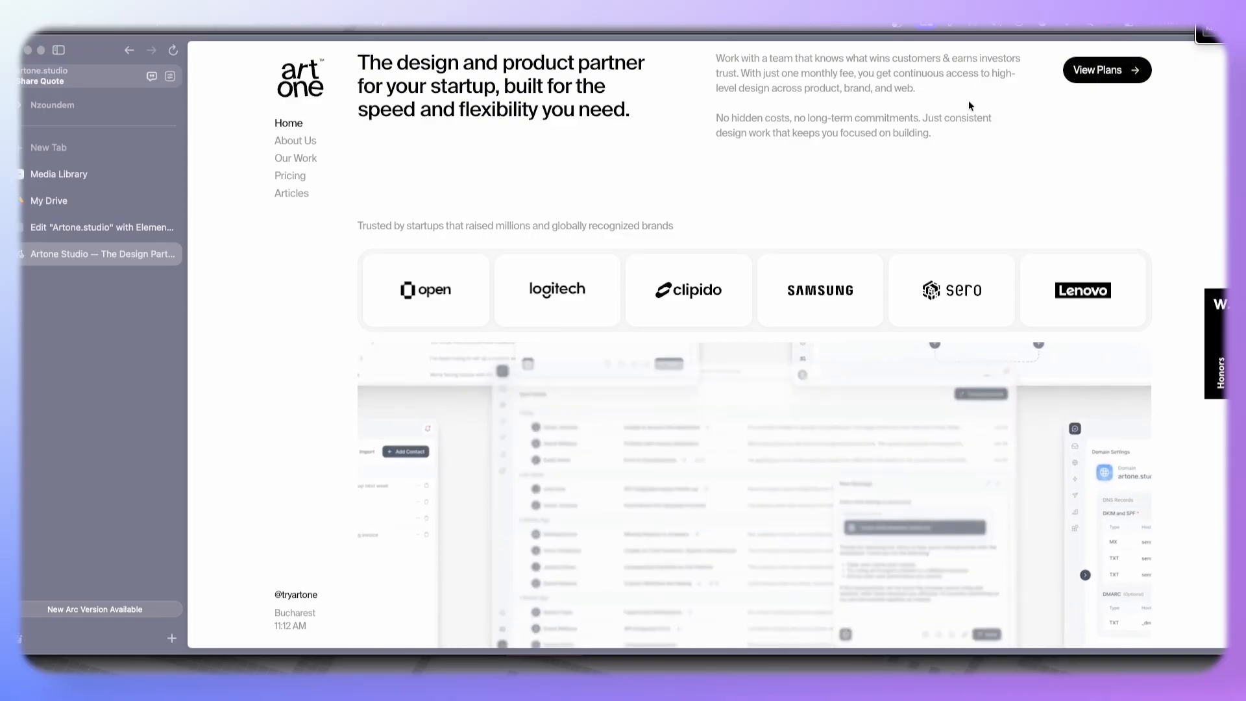
{"action": "scroll", "coordinate": [562, 317], "scroll_direction": "down", "scroll_amount": 1}
{"action": "left_click_drag", "start_coordinate": [356, 211], "coordinate": [857, 278]}
{"action": "scroll", "coordinate": [690, 290], "scroll_direction": "down", "scroll_amount": 5}
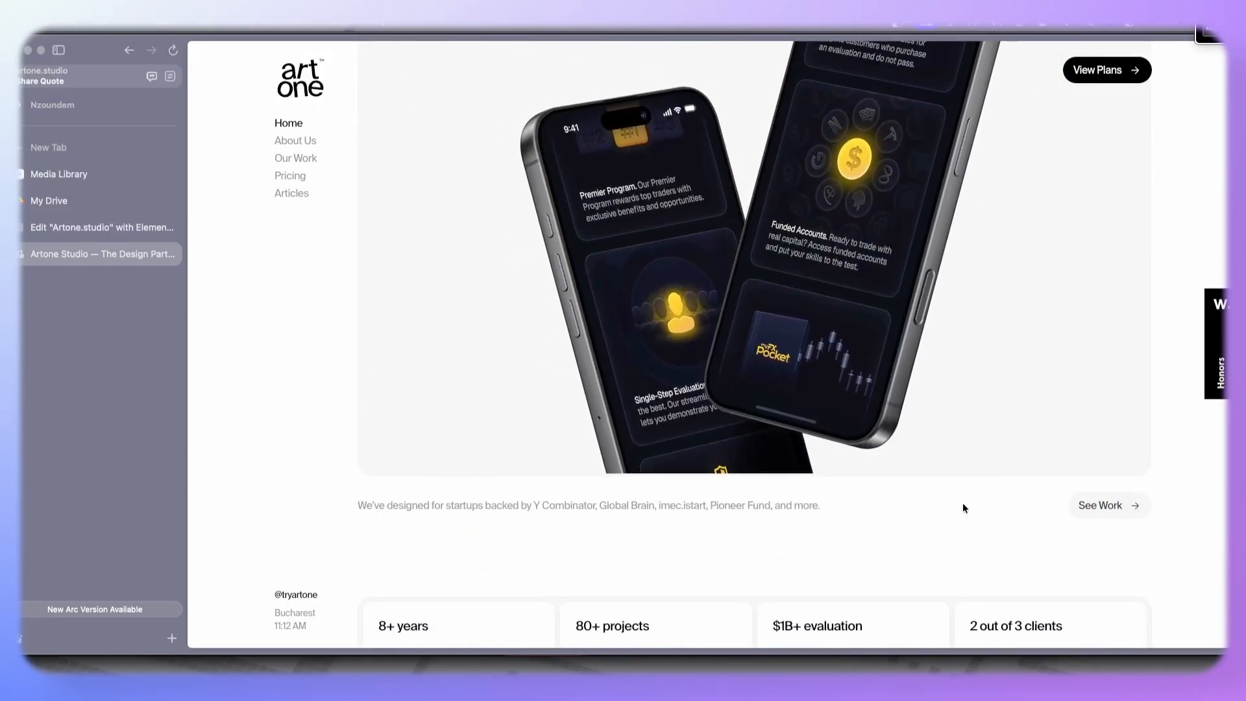
- Back in the editor, add a Flexbox container with a full-width inner container to the empty page
{"action": "left_click", "coordinate": [97, 228]}
{"action": "left_click", "coordinate": [743, 185]}
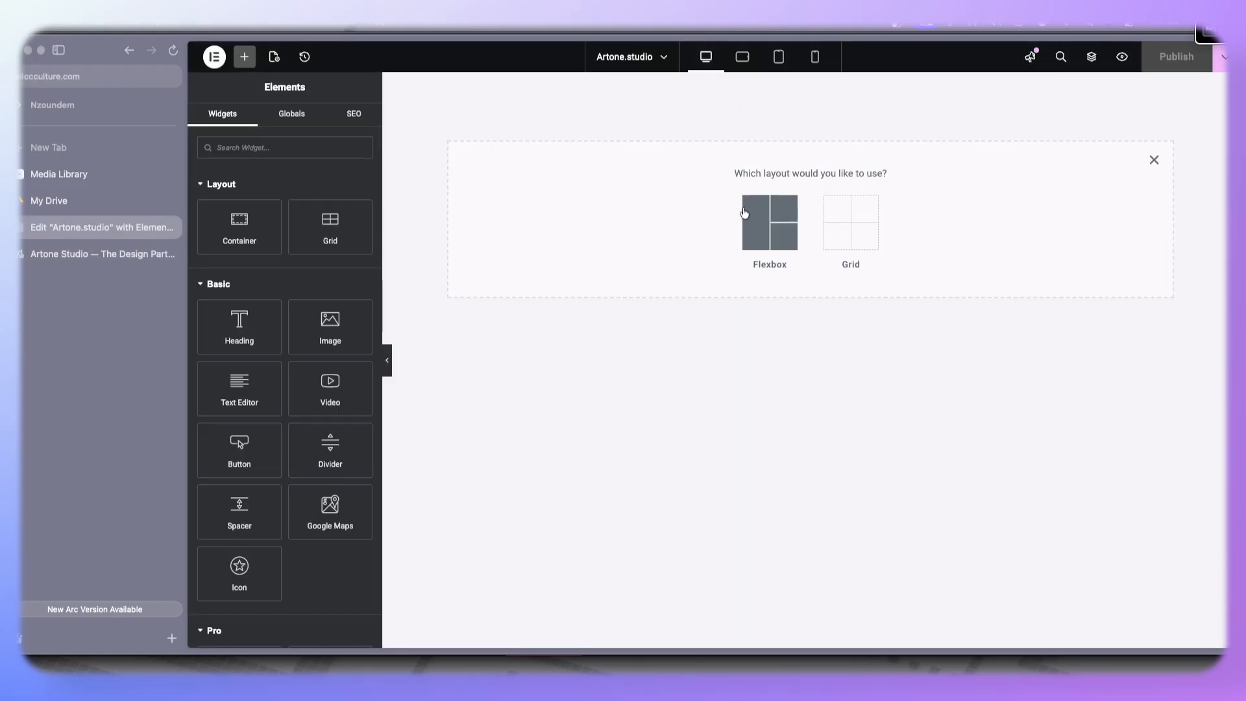
{"action": "left_click", "coordinate": [766, 220]}
{"action": "left_click", "coordinate": [617, 214]}
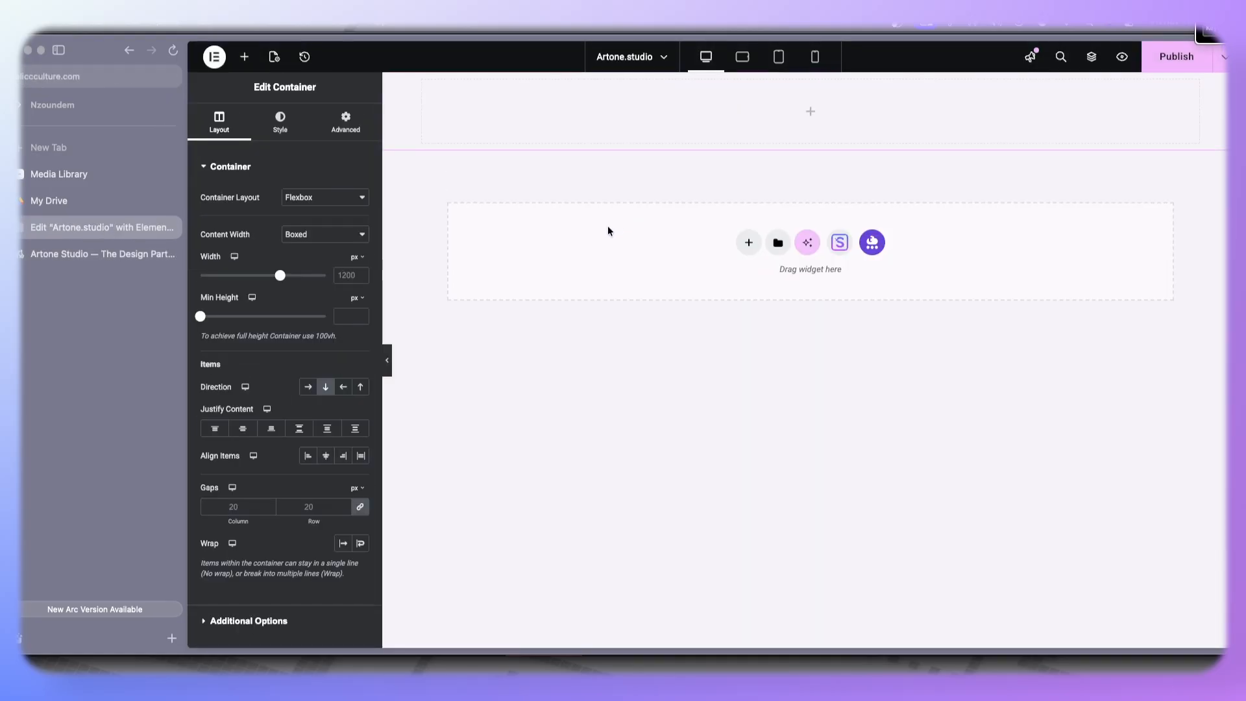
{"action": "left_click", "coordinate": [255, 61]}
{"action": "left_click_drag", "start_coordinate": [248, 216], "coordinate": [470, 102]}
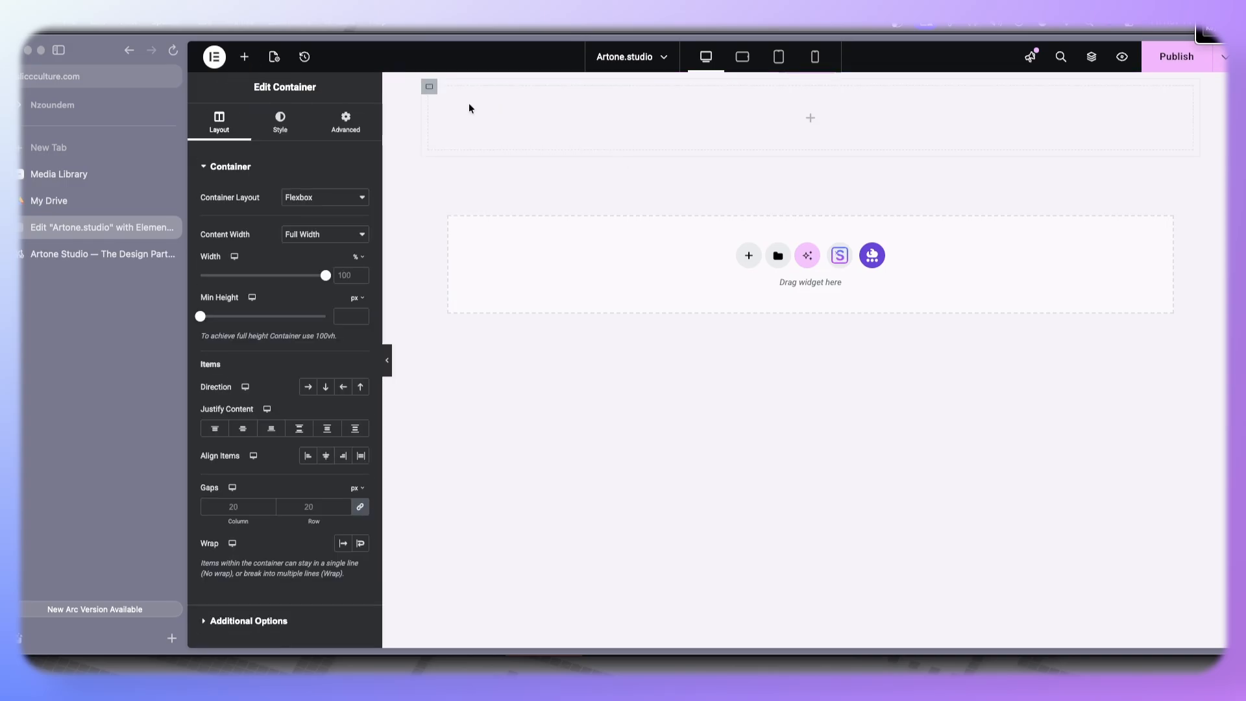
- Duplicate the inner container twice to get three stacked containers
{"action": "right_click", "coordinate": [430, 93]}
{"action": "left_click", "coordinate": [432, 131]}
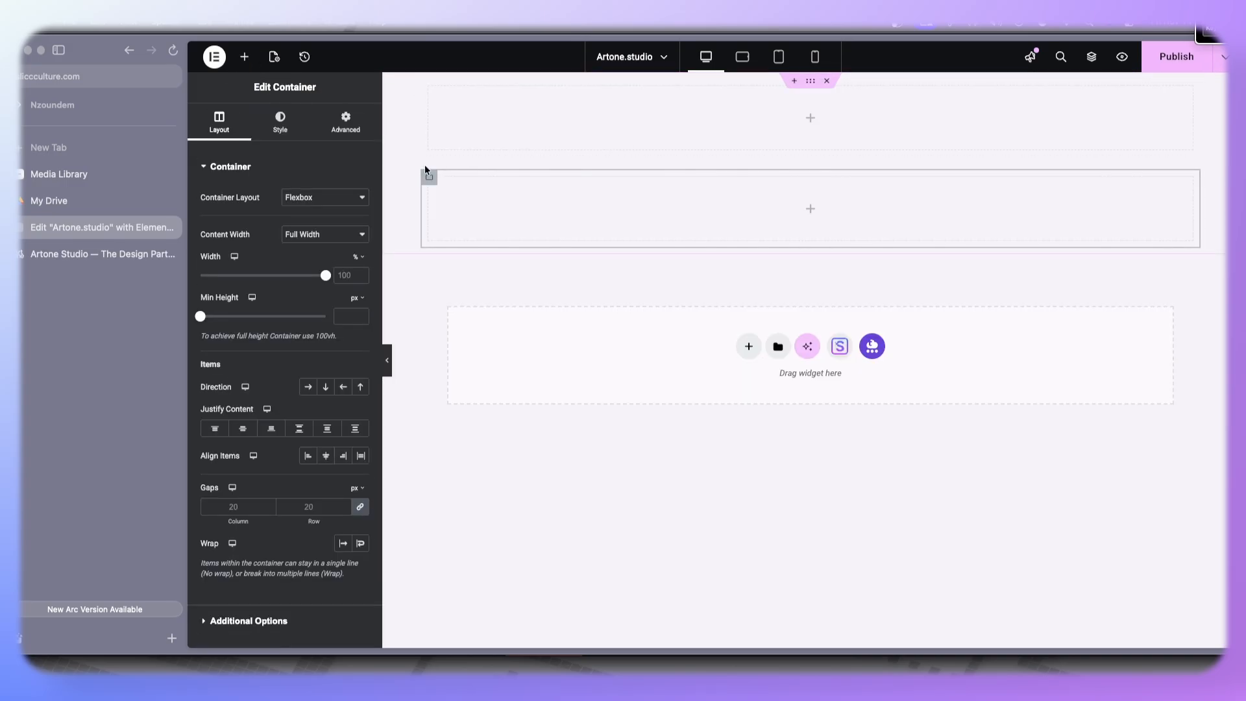
{"action": "right_click", "coordinate": [430, 178]}
{"action": "left_click", "coordinate": [456, 217]}
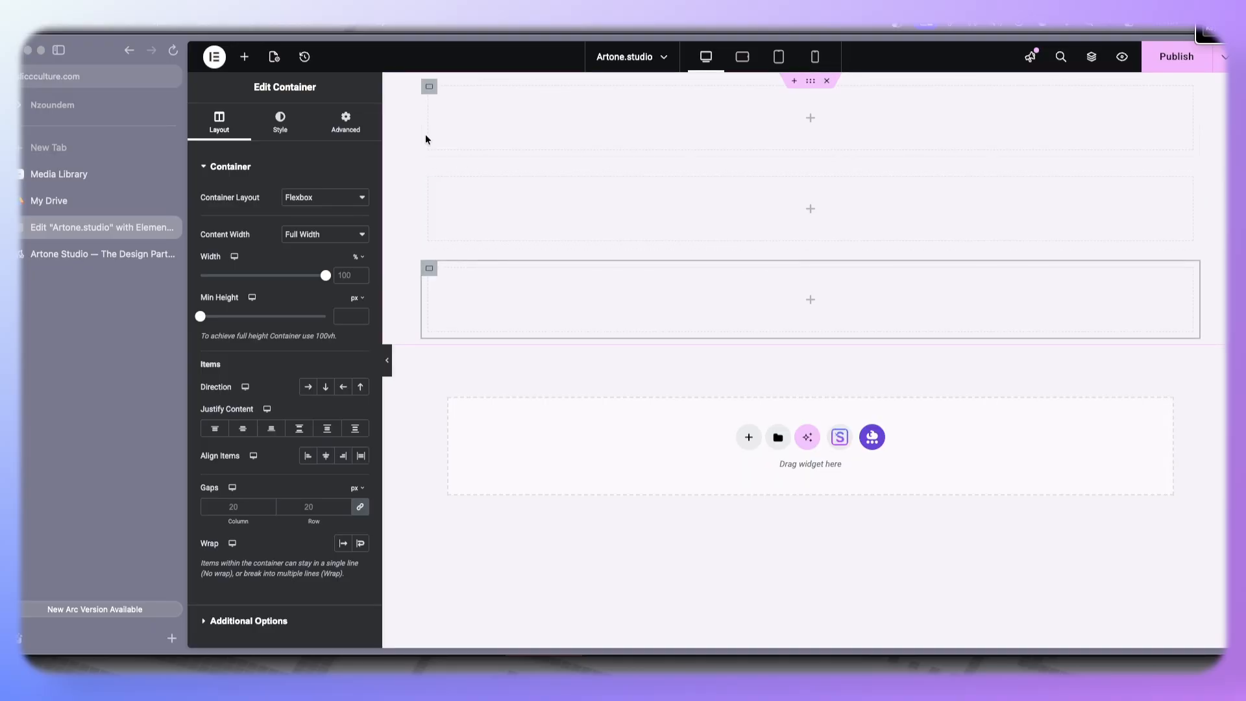
- Select and copy the hero headline text on the Artone Studio reference page
{"action": "left_click", "coordinate": [85, 258]}
{"action": "scroll", "coordinate": [435, 157], "scroll_direction": "up", "scroll_amount": 5}
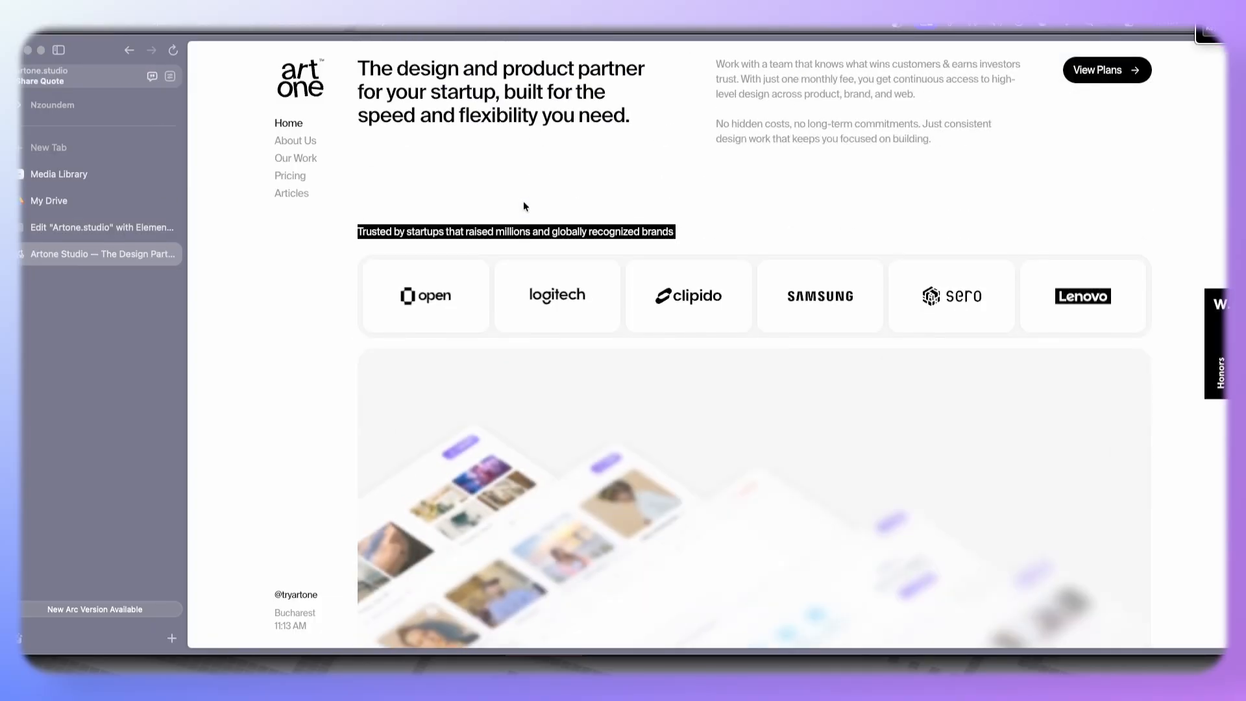
{"action": "left_click_drag", "start_coordinate": [633, 117], "coordinate": [375, 79]}
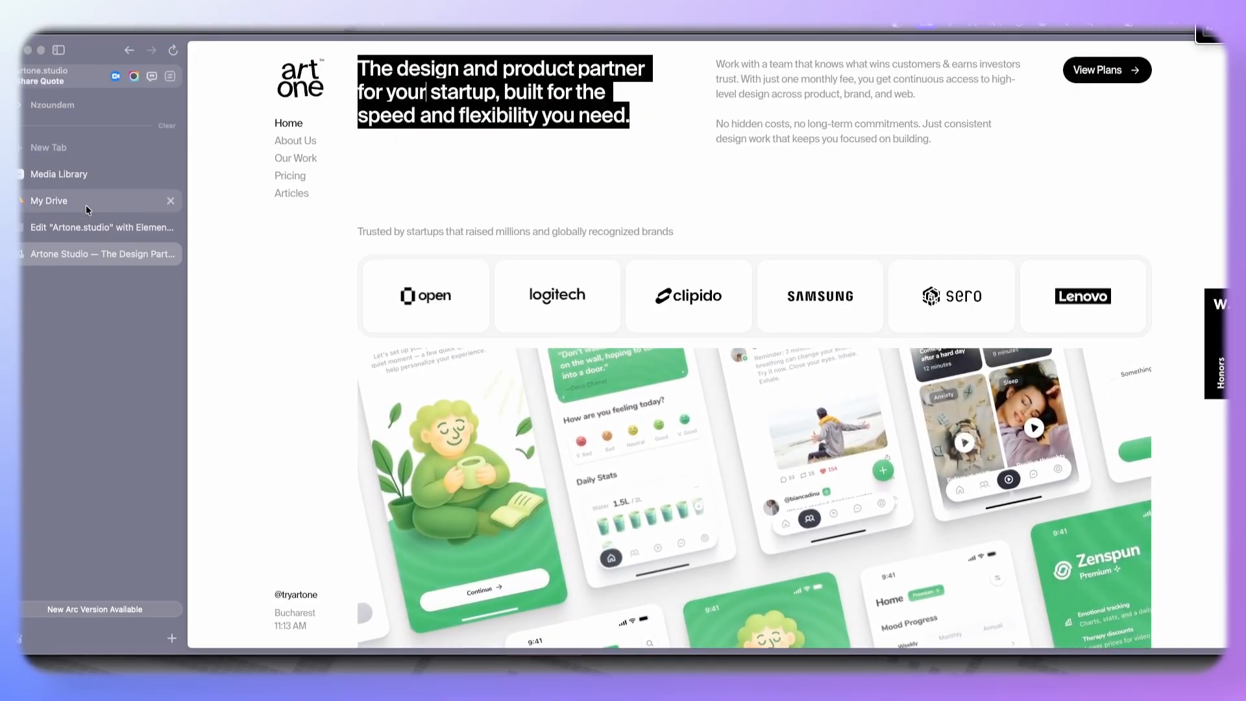
- Add a Heading widget to the top container, paste the headline, and delete the extra 'View Plans' line
{"action": "left_click", "coordinate": [77, 236]}
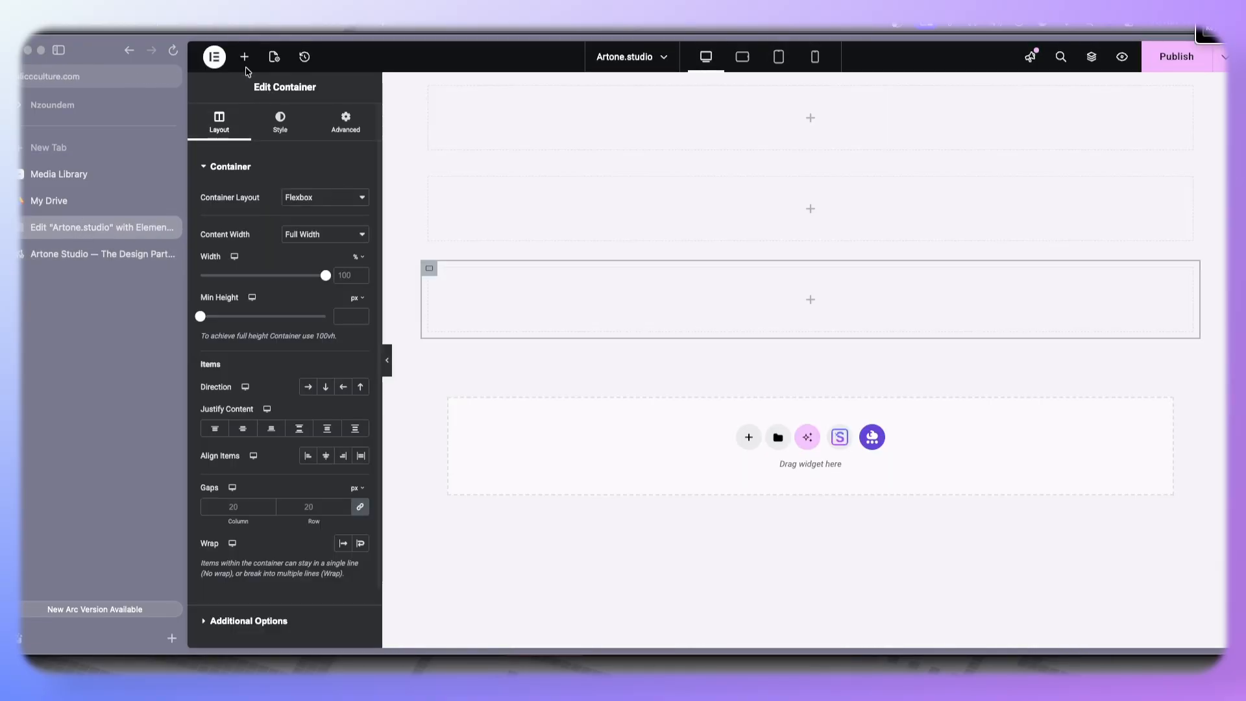
{"action": "left_click", "coordinate": [245, 58]}
{"action": "left_click_drag", "start_coordinate": [240, 322], "coordinate": [465, 107]}
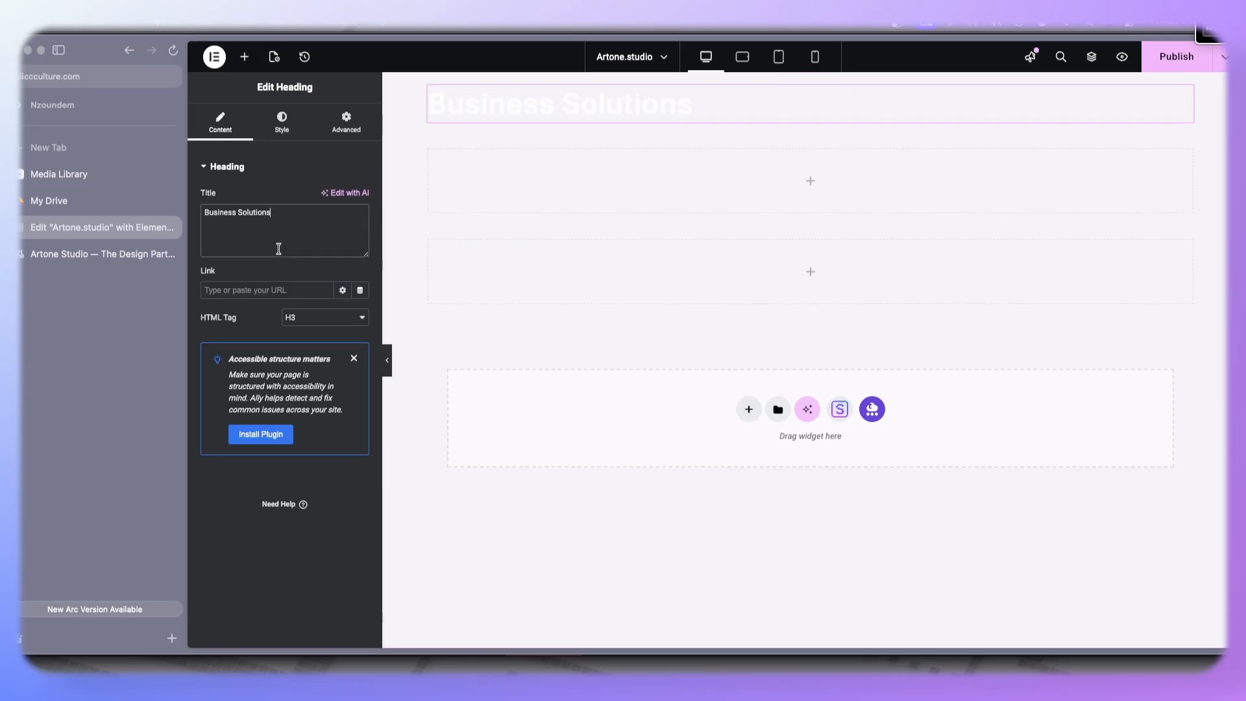
{"action": "type", "text": "View Plans  The design and product partner for your startup, built for the speed and flexibility you need."}
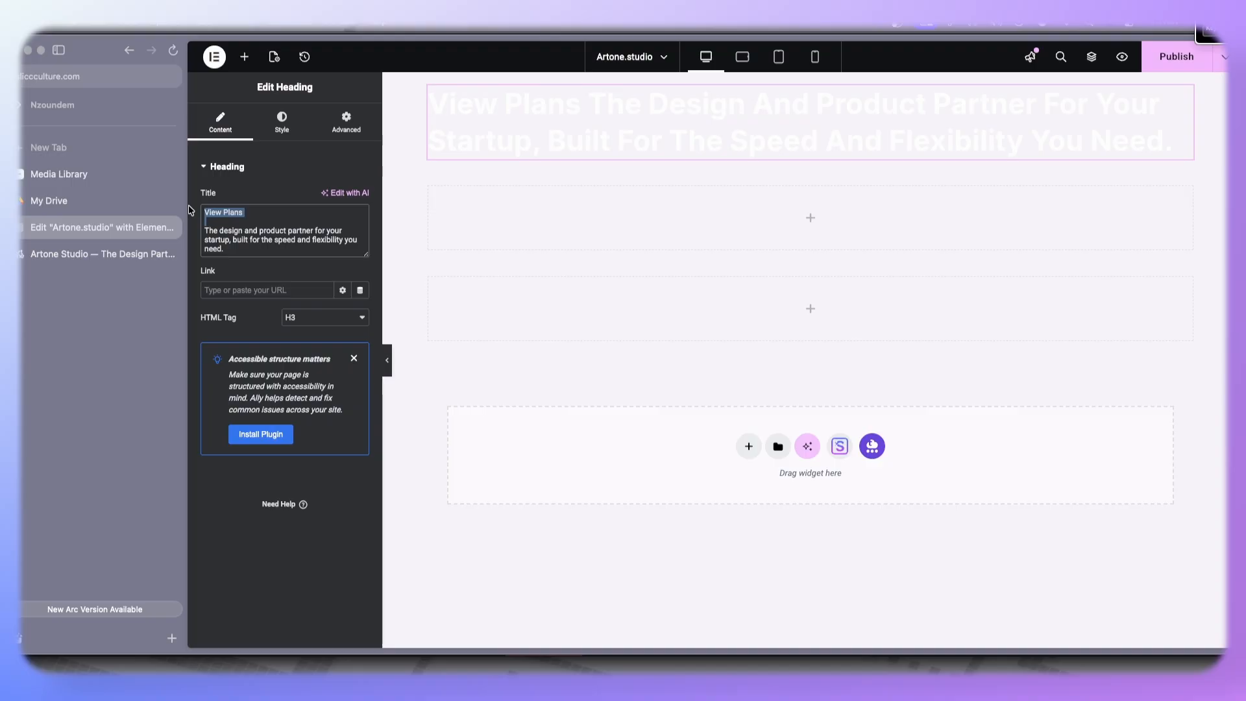
{"action": "key", "text": "BackSpace"}
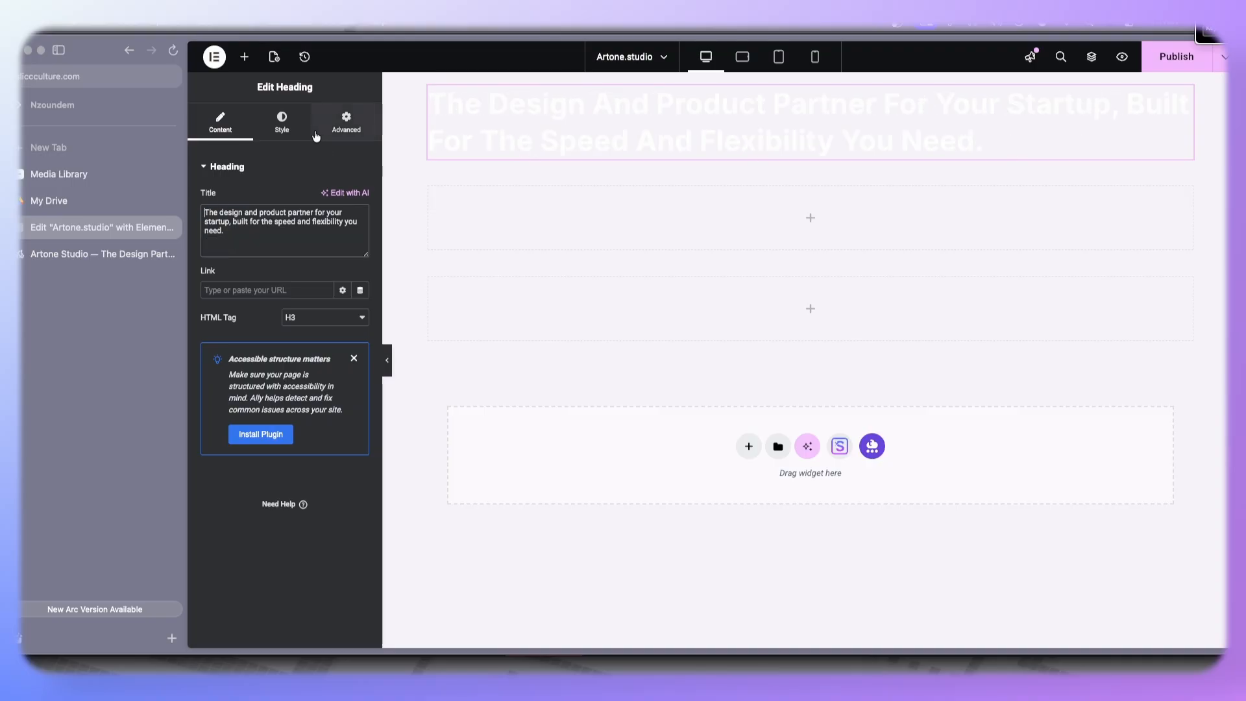
- Set the heading typography to the Inter family, size 32 px, weight 700 (Bold)
{"action": "left_click", "coordinate": [279, 125]}
{"action": "left_click", "coordinate": [360, 233]}
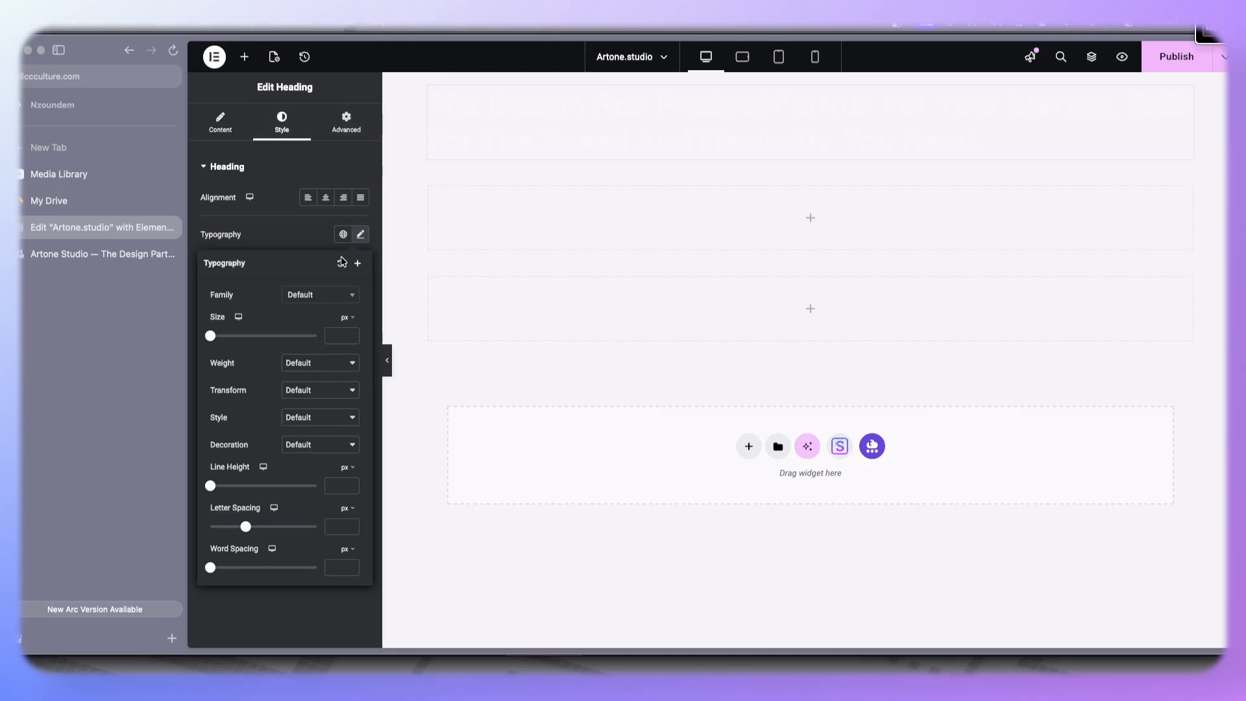
{"action": "left_click", "coordinate": [323, 297]}
{"action": "type", "text": "inter"}
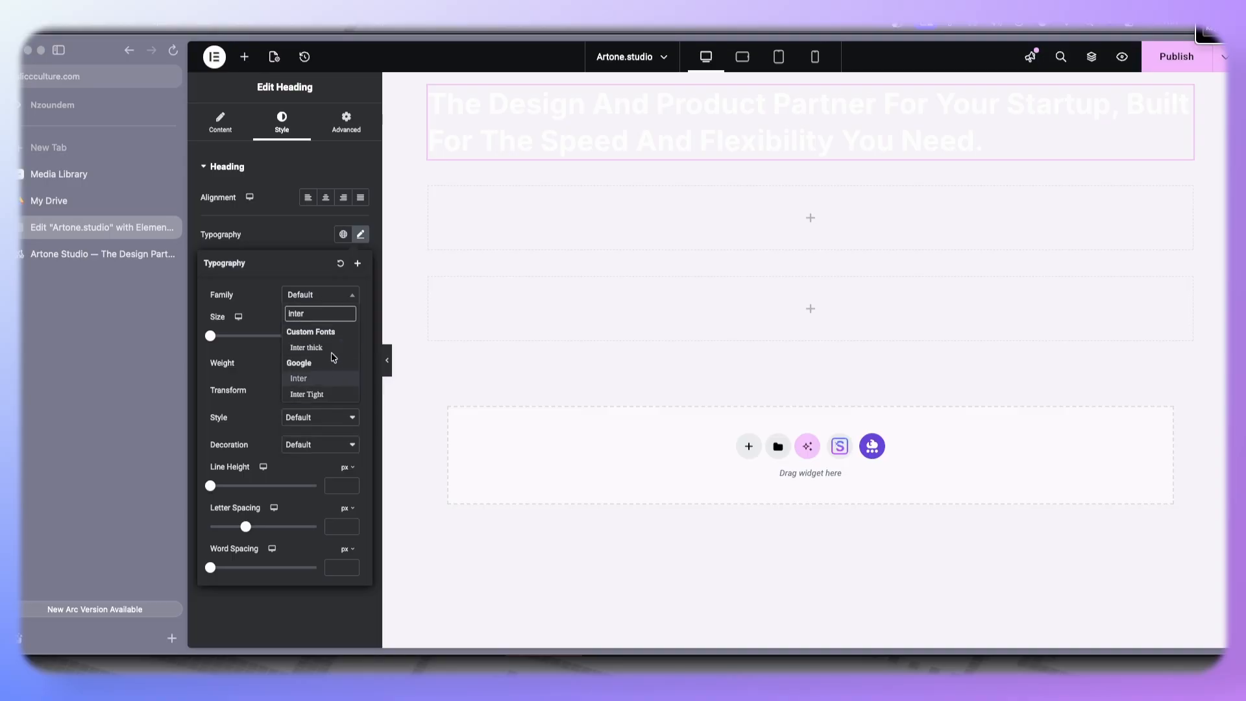
{"action": "left_click", "coordinate": [302, 378]}
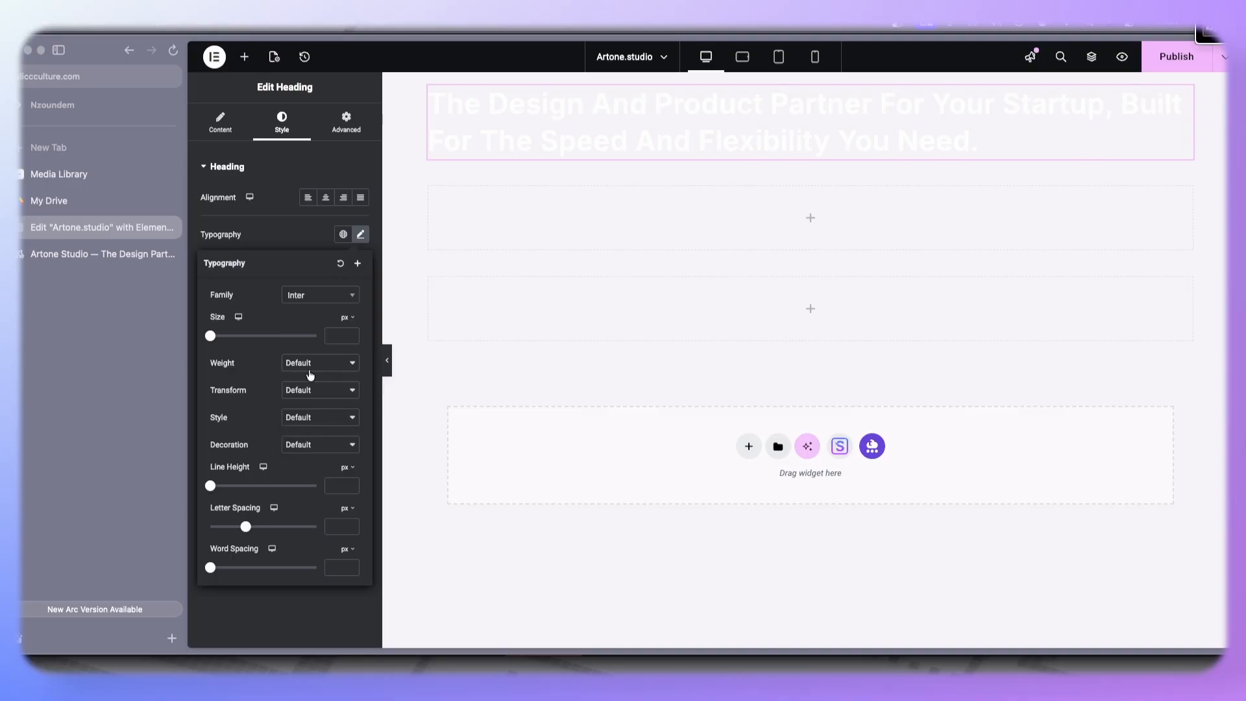
{"action": "left_click", "coordinate": [335, 338]}
{"action": "type", "text": "32"}
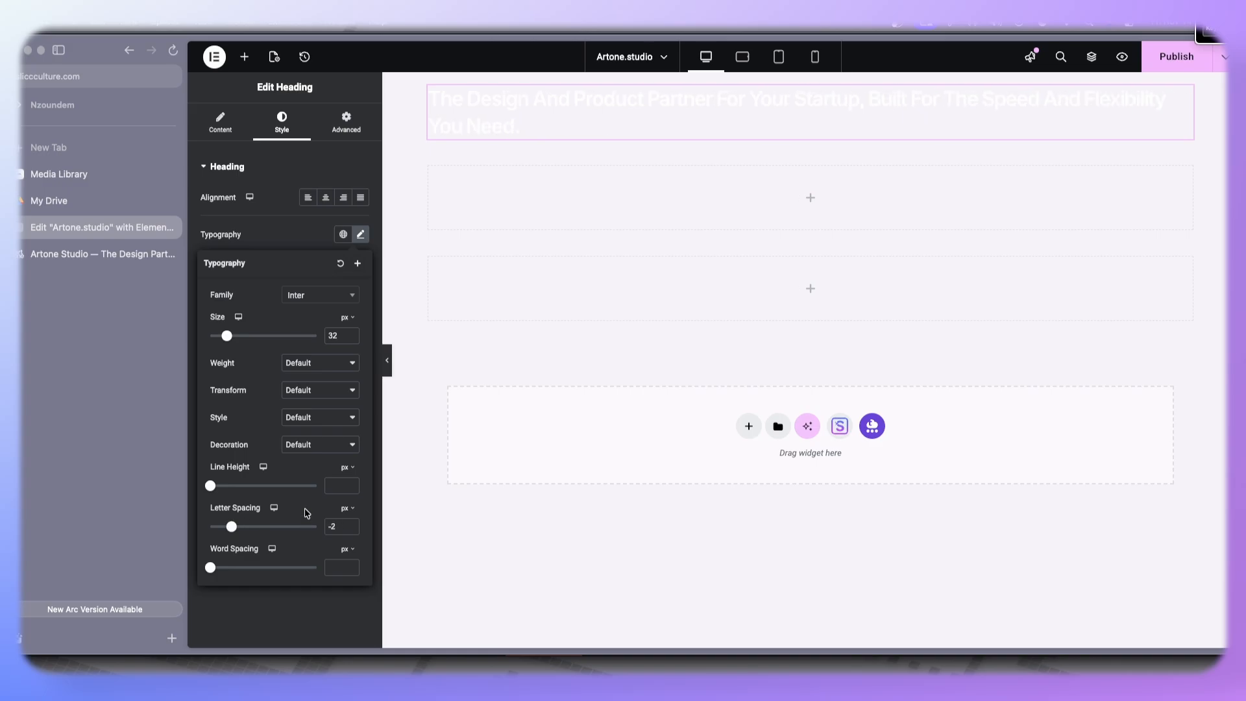
{"action": "left_click", "coordinate": [314, 365]}
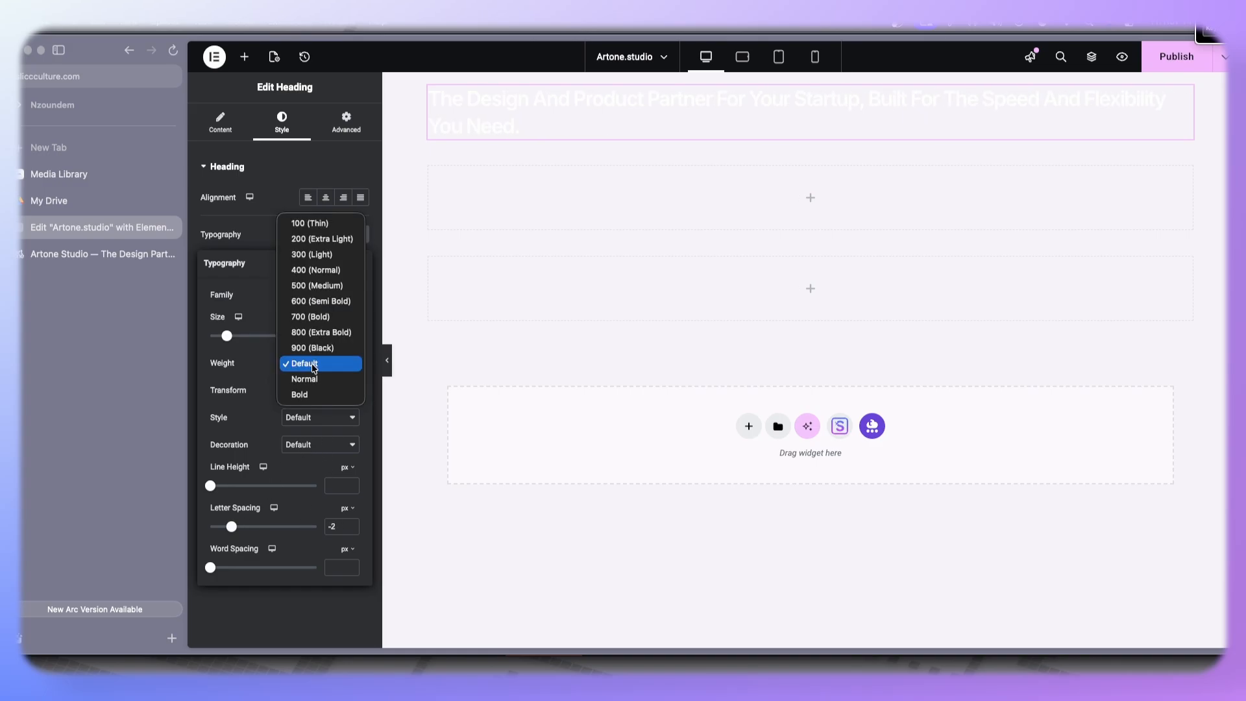
{"action": "left_click", "coordinate": [322, 322]}
- Set the heading's text color to #020202
{"action": "left_click", "coordinate": [263, 617]}
{"action": "left_click", "coordinate": [359, 380]}
{"action": "left_click", "coordinate": [290, 528]}
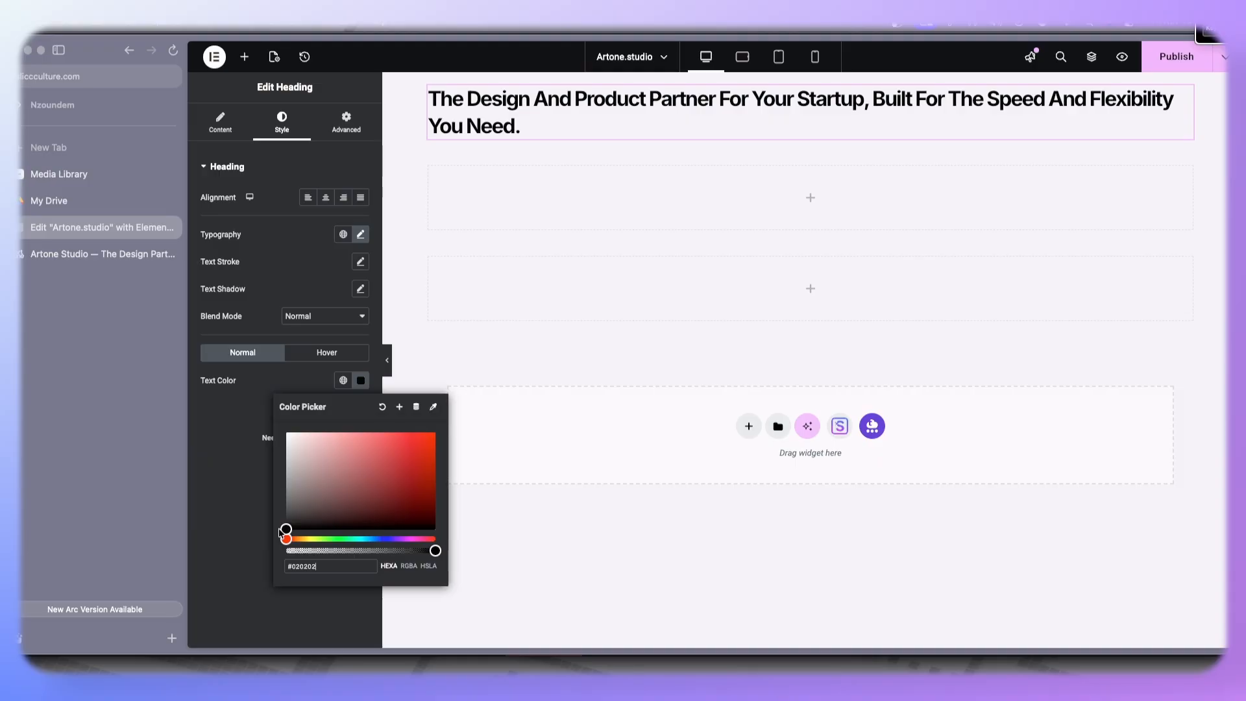
{"action": "left_click", "coordinate": [259, 546]}
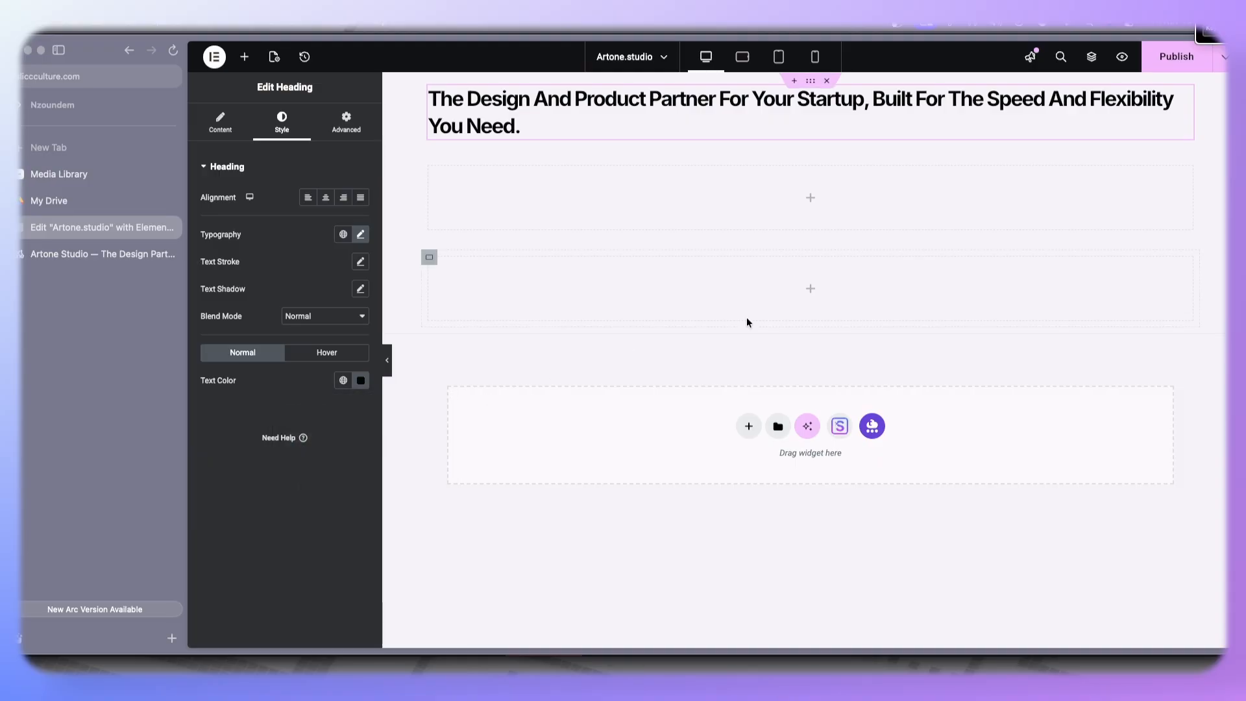
- Add a Text Editor widget under the heading and copy the description paragraphs from the reference page
{"action": "left_click", "coordinate": [244, 57]}
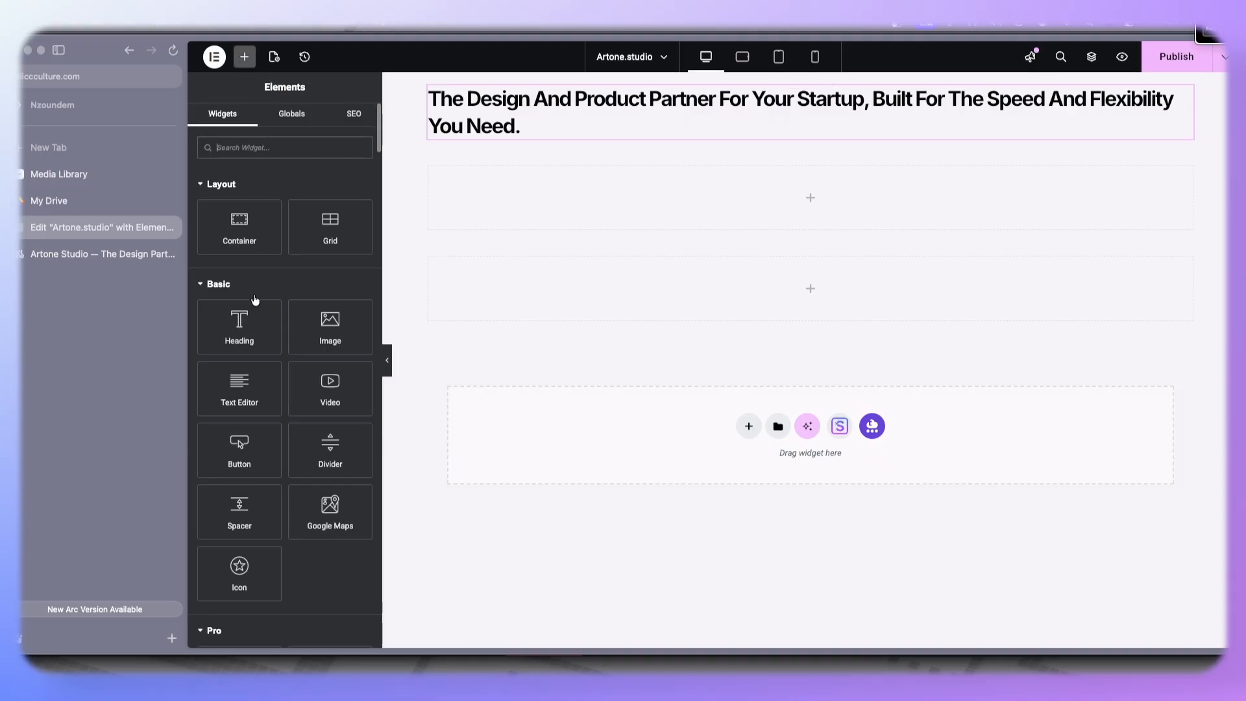
{"action": "left_click_drag", "start_coordinate": [239, 388], "coordinate": [530, 142]}
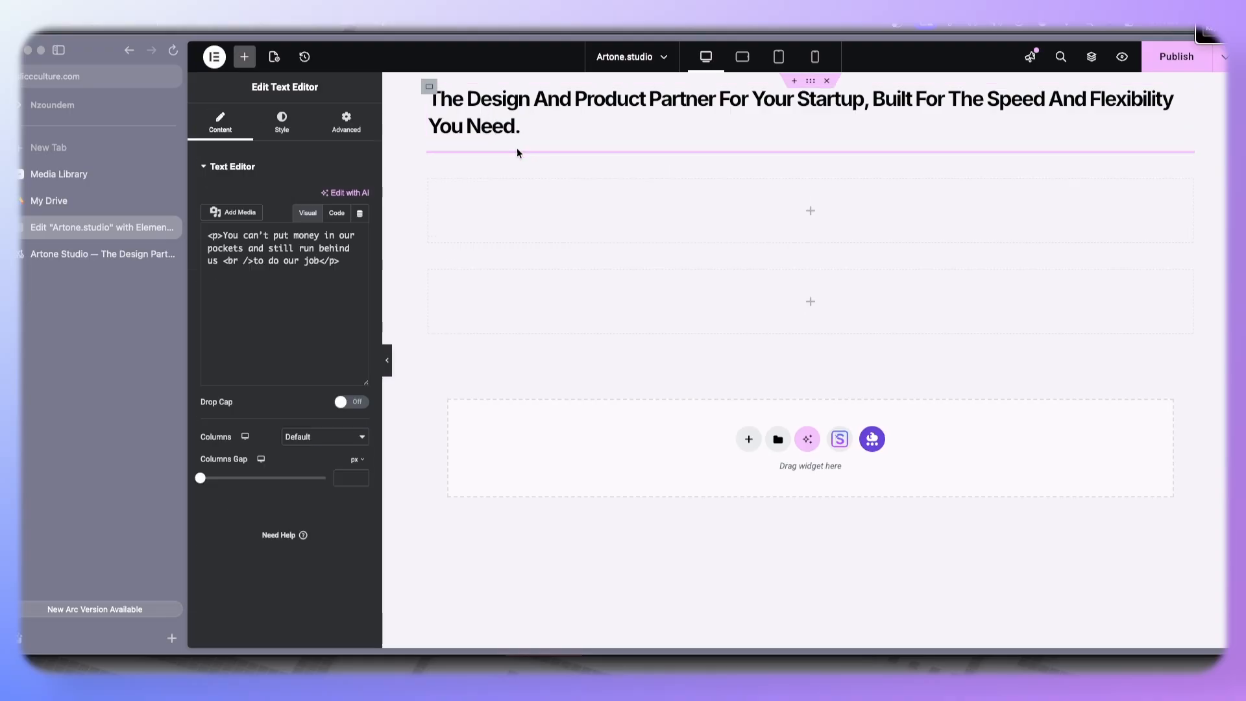
{"action": "left_click", "coordinate": [78, 254]}
{"action": "left_click_drag", "start_coordinate": [944, 138], "coordinate": [740, 67]}
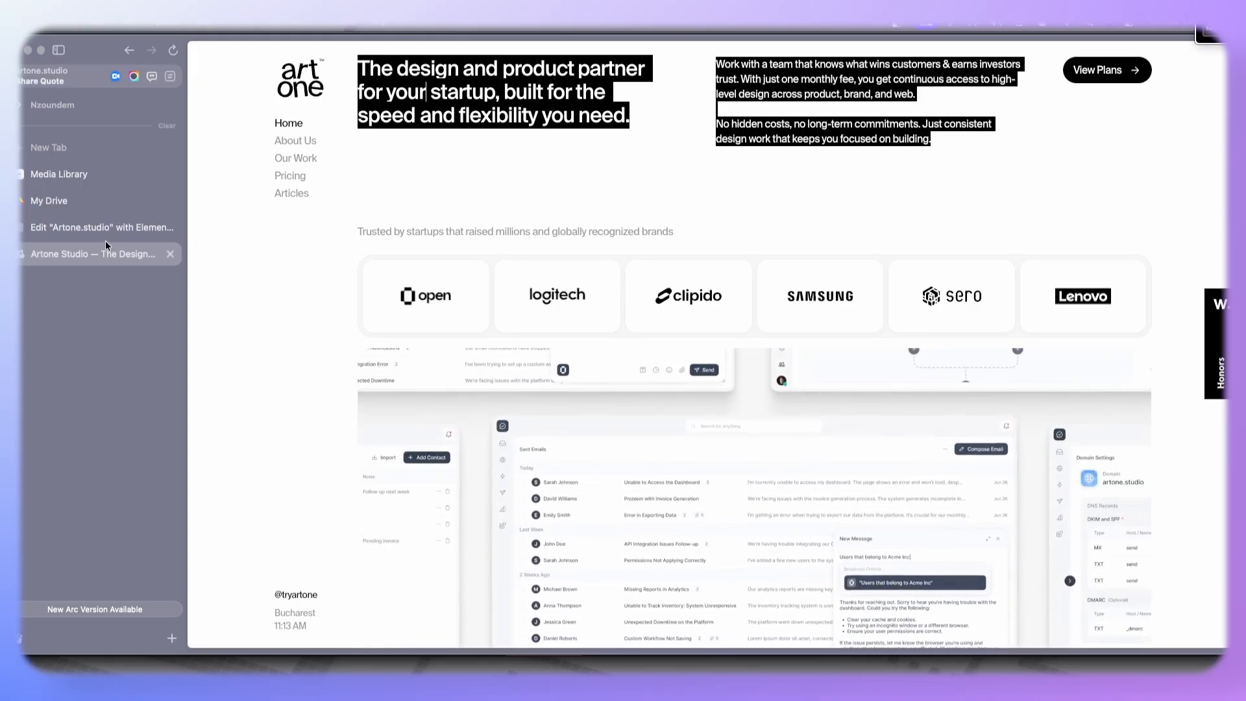
- Replace the Text Editor content with the pasted text, deleting the leading 'View Plans' and headline portion
{"action": "left_click", "coordinate": [125, 230]}
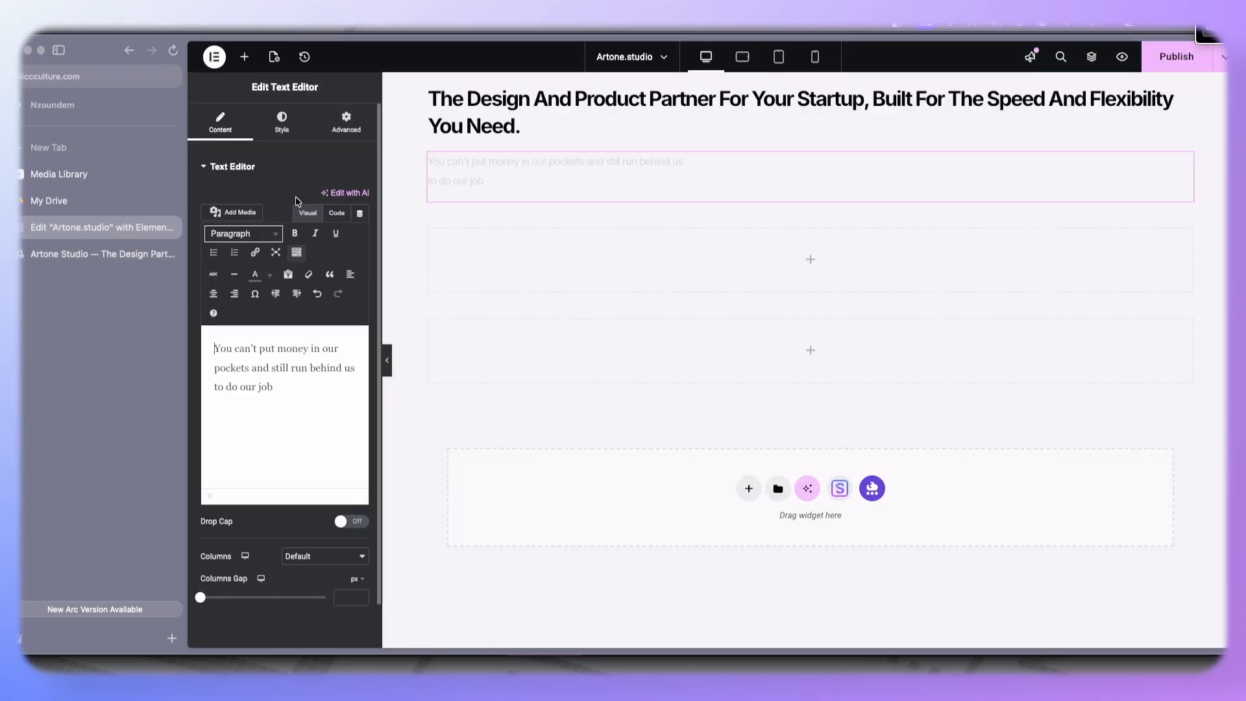
{"action": "key", "text": "ctrl+a"}
{"action": "key", "text": "ctrl+v"}
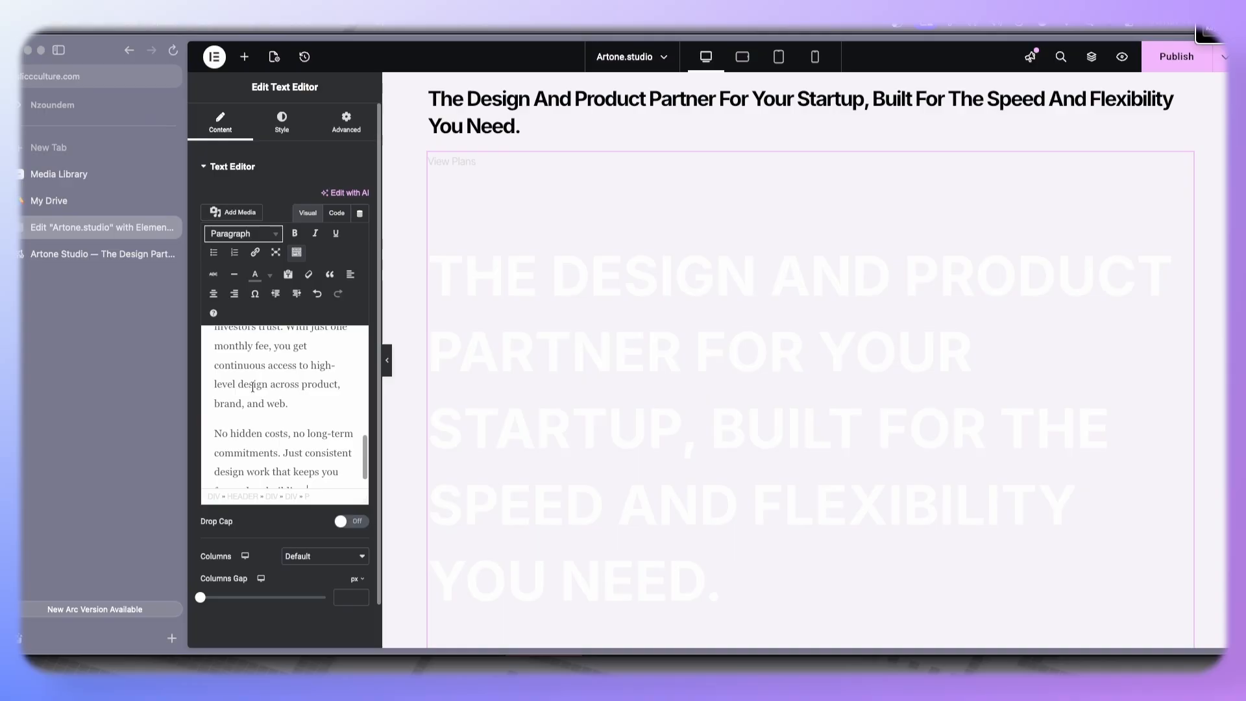
{"action": "scroll", "coordinate": [271, 395], "scroll_direction": "up", "scroll_amount": 10}
{"action": "scroll", "coordinate": [247, 377], "scroll_direction": "down", "scroll_amount": 5}
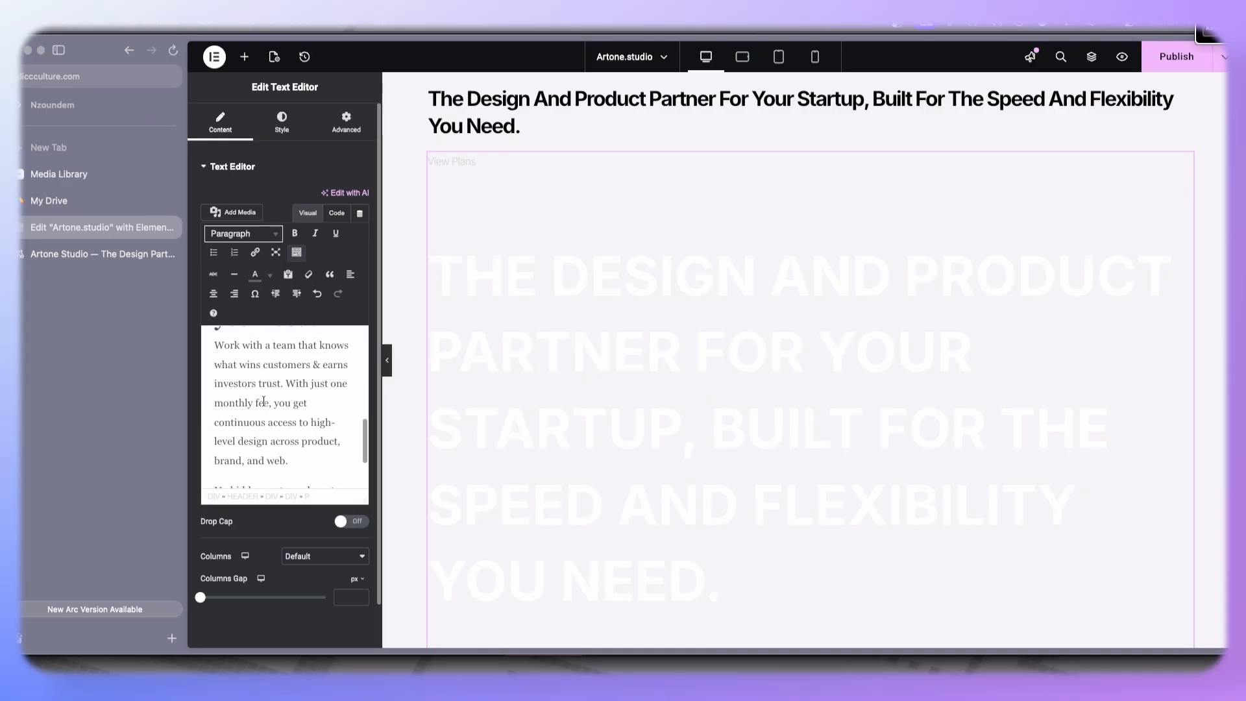
{"action": "key", "text": "ctrl+shift+Home"}
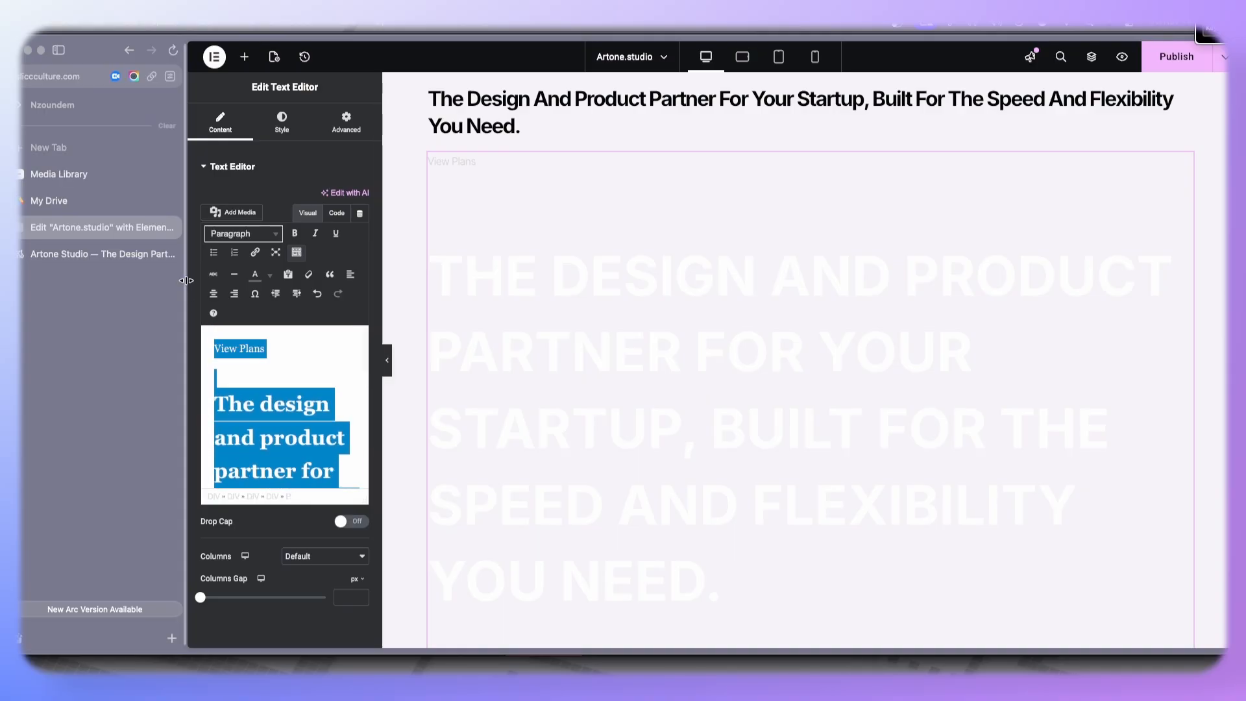
{"action": "key", "text": "BackSpace"}
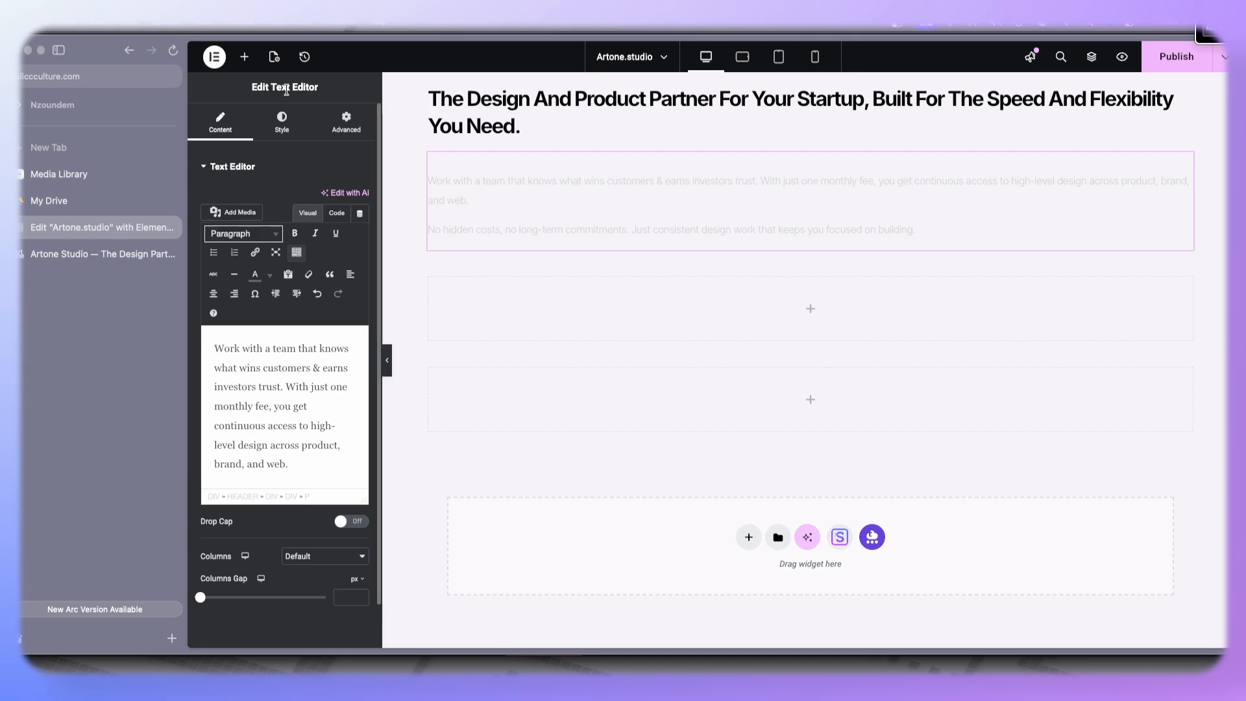
- Set the paragraph text color to #868585
{"action": "left_click", "coordinate": [282, 121]}
{"action": "left_click", "coordinate": [361, 367]}
{"action": "left_click_drag", "start_coordinate": [287, 425], "coordinate": [281, 483]}
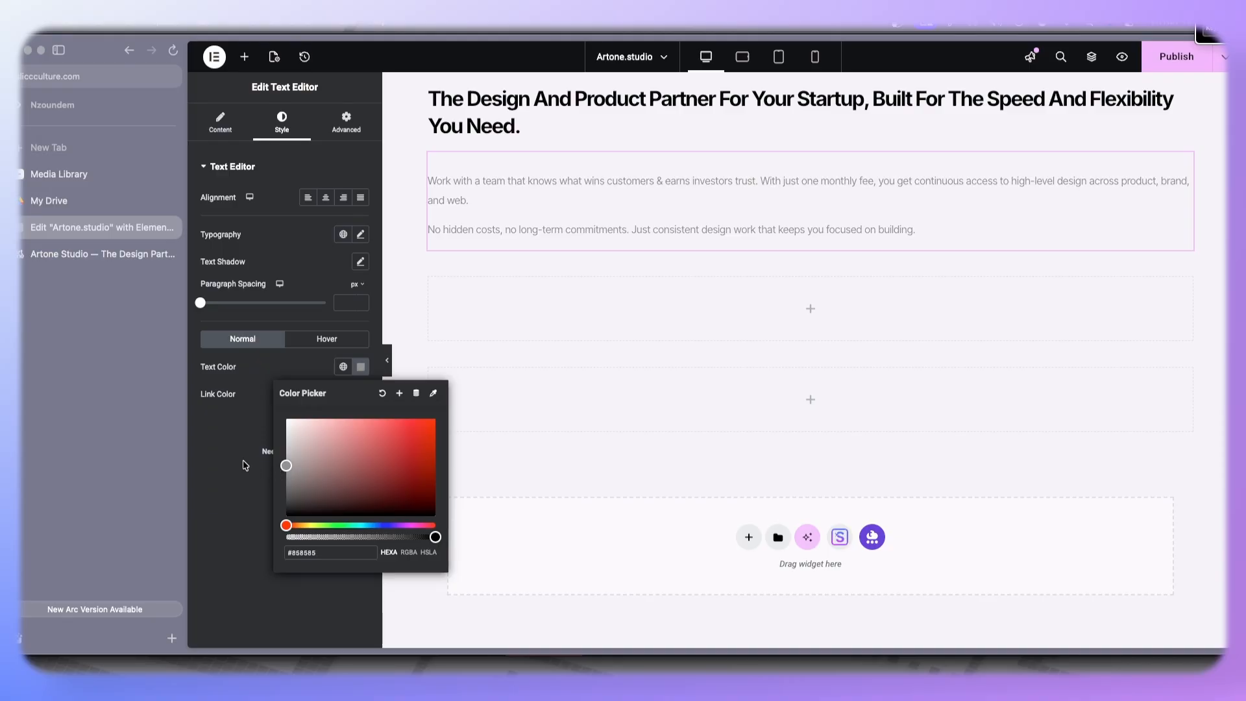
{"action": "left_click", "coordinate": [246, 466]}
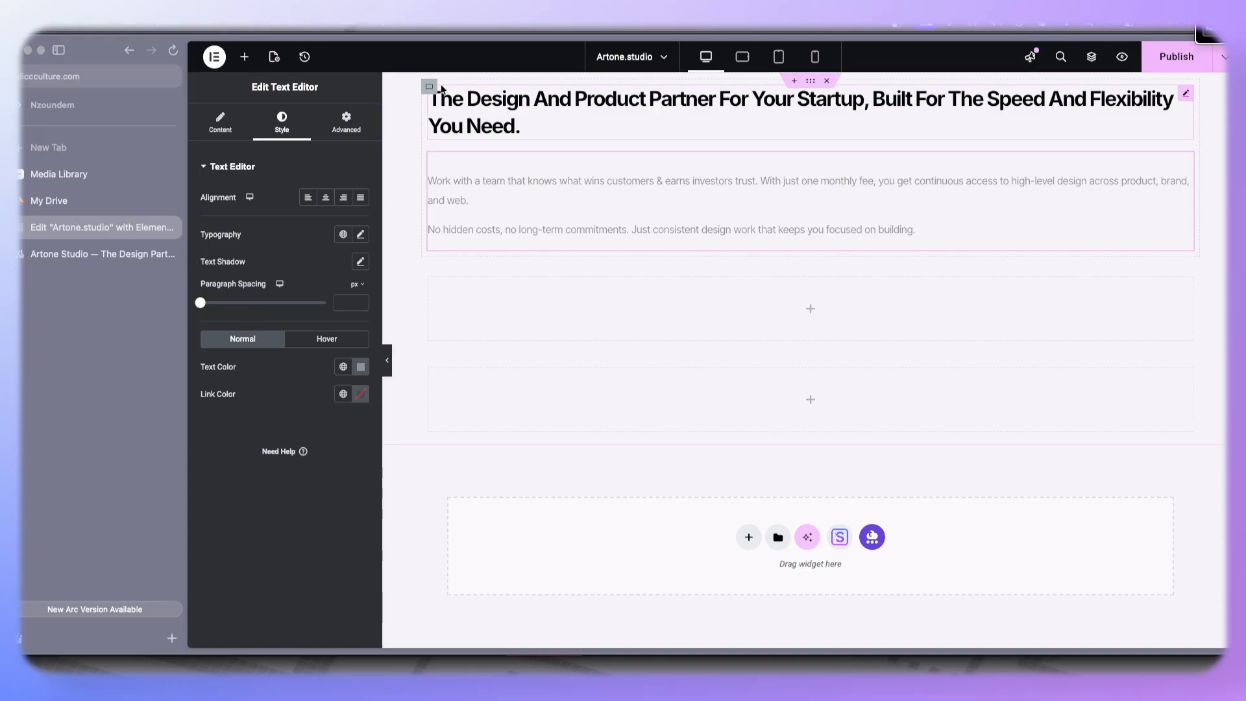
- Switch to the reference page to compare it with the rebuilt hero
{"action": "left_click", "coordinate": [84, 252]}
{"action": "left_click", "coordinate": [536, 177]}
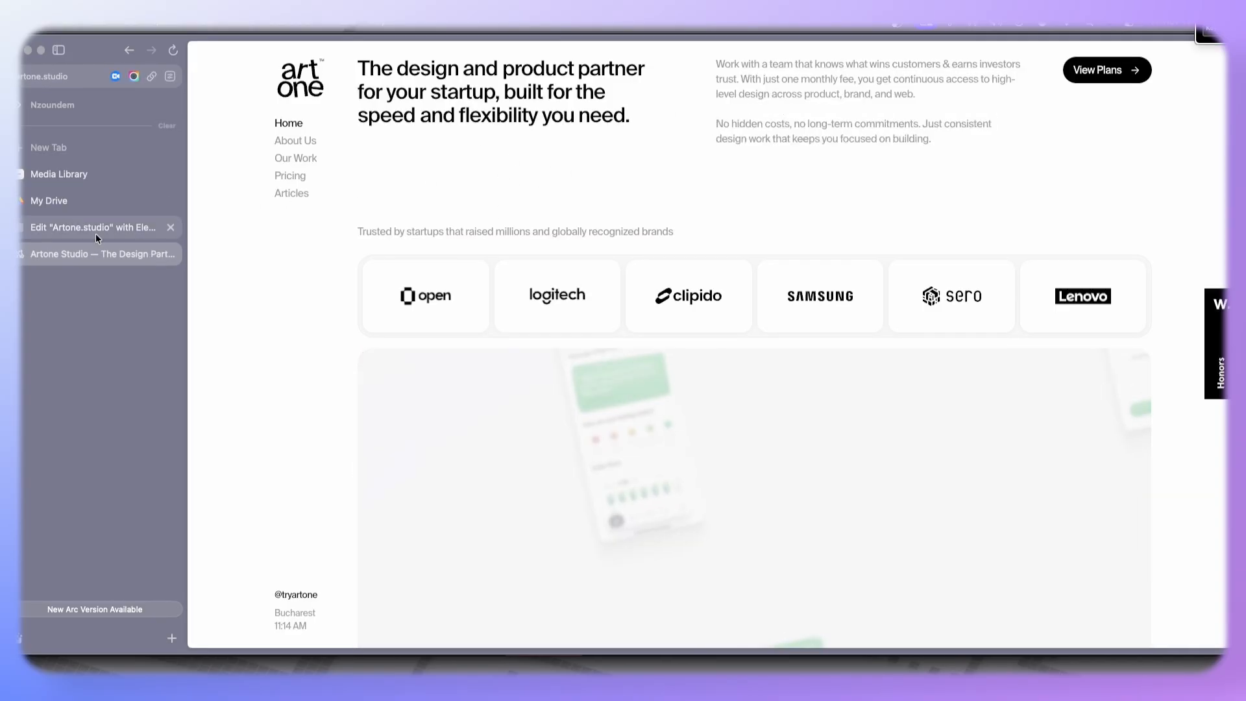
- Return to the editor and set the hero container's direction to row so heading and text sit side by side
{"action": "left_click", "coordinate": [75, 229]}
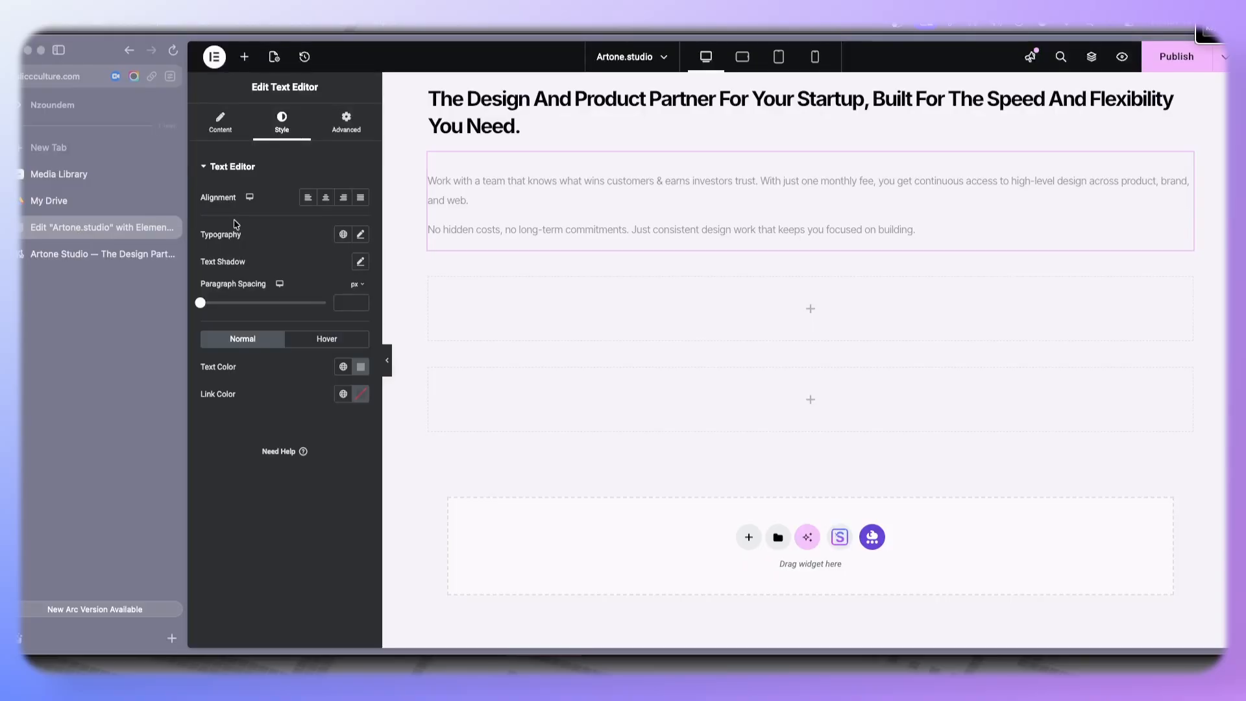
{"action": "left_click", "coordinate": [433, 88]}
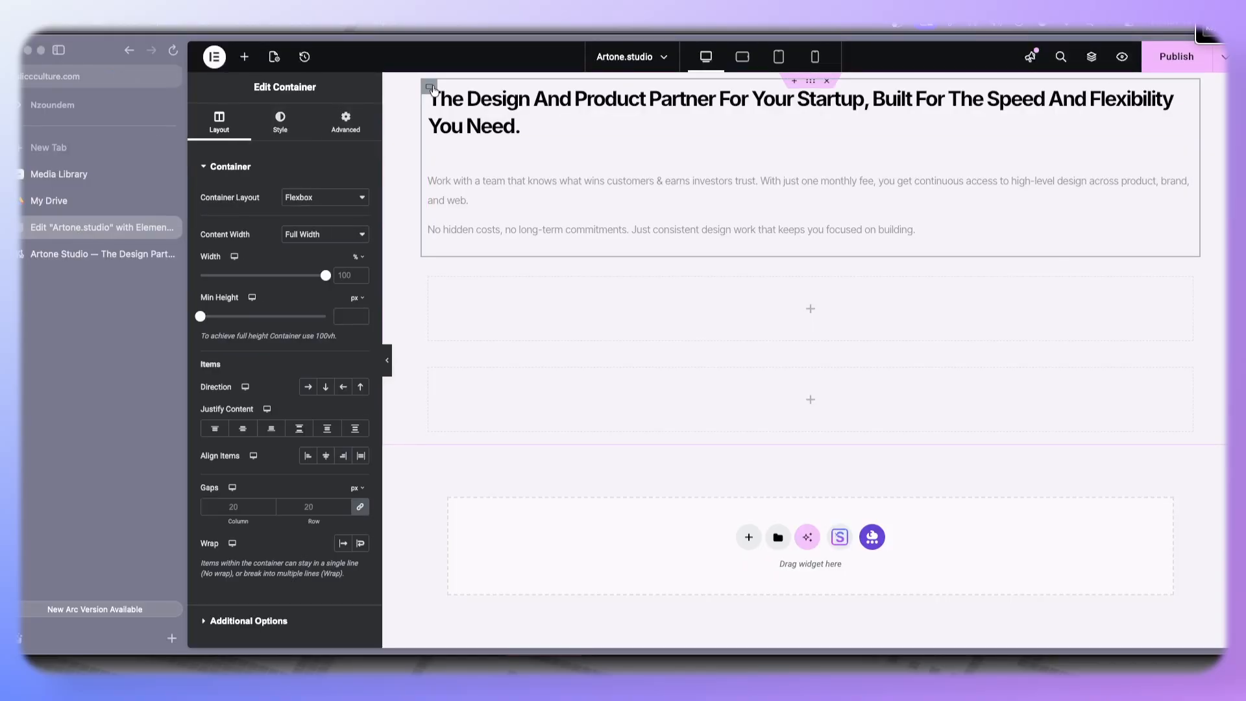
{"action": "left_click", "coordinate": [308, 387]}
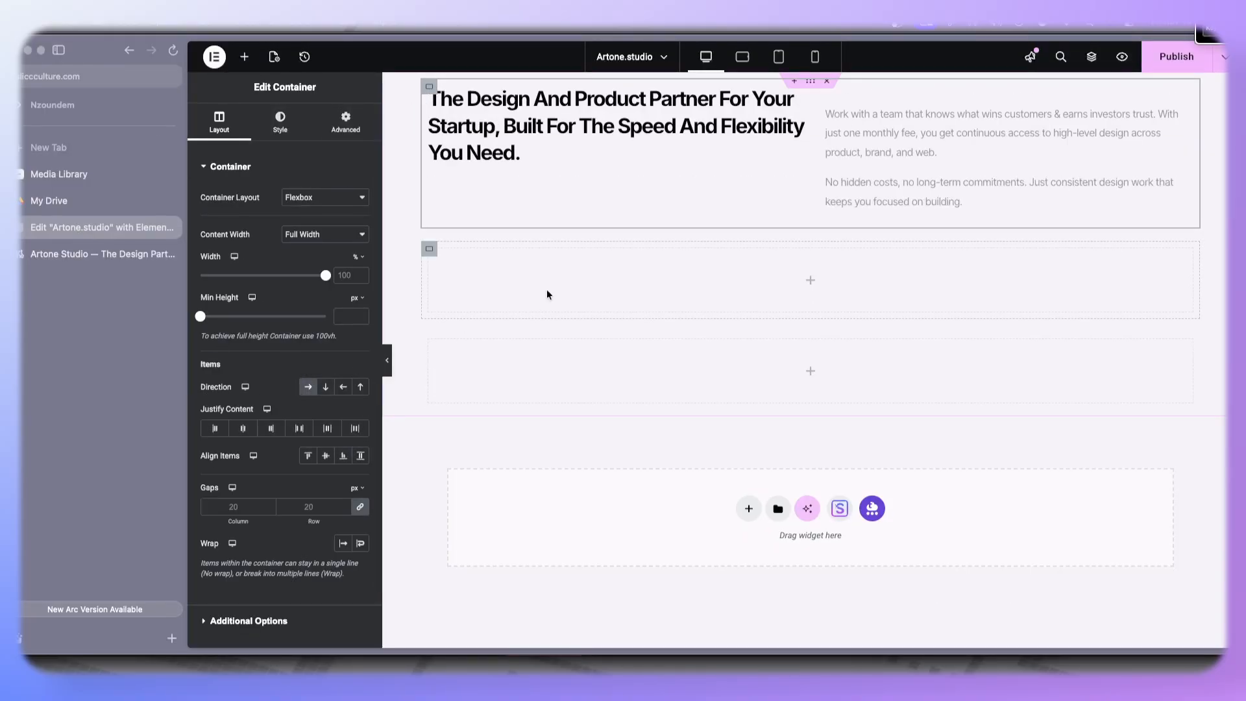
- Set the heading's typography text transform to Normal
{"action": "left_click", "coordinate": [805, 96]}
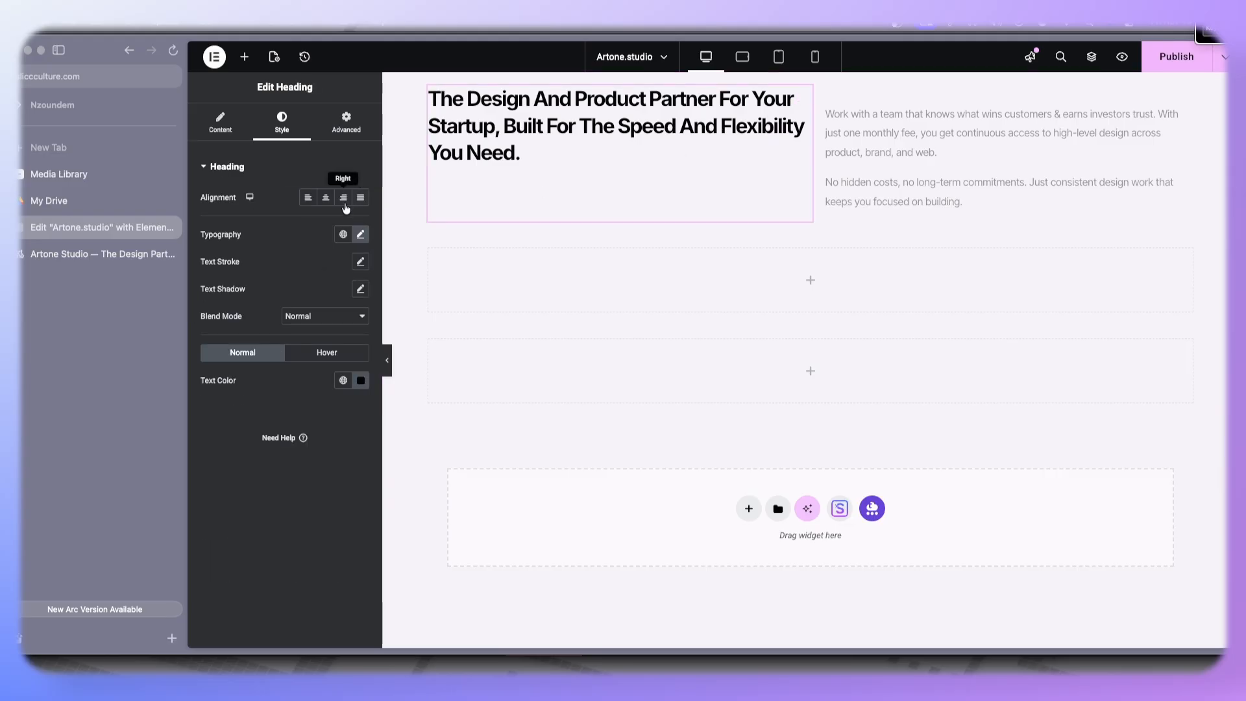
{"action": "left_click", "coordinate": [362, 235]}
{"action": "left_click", "coordinate": [310, 391]}
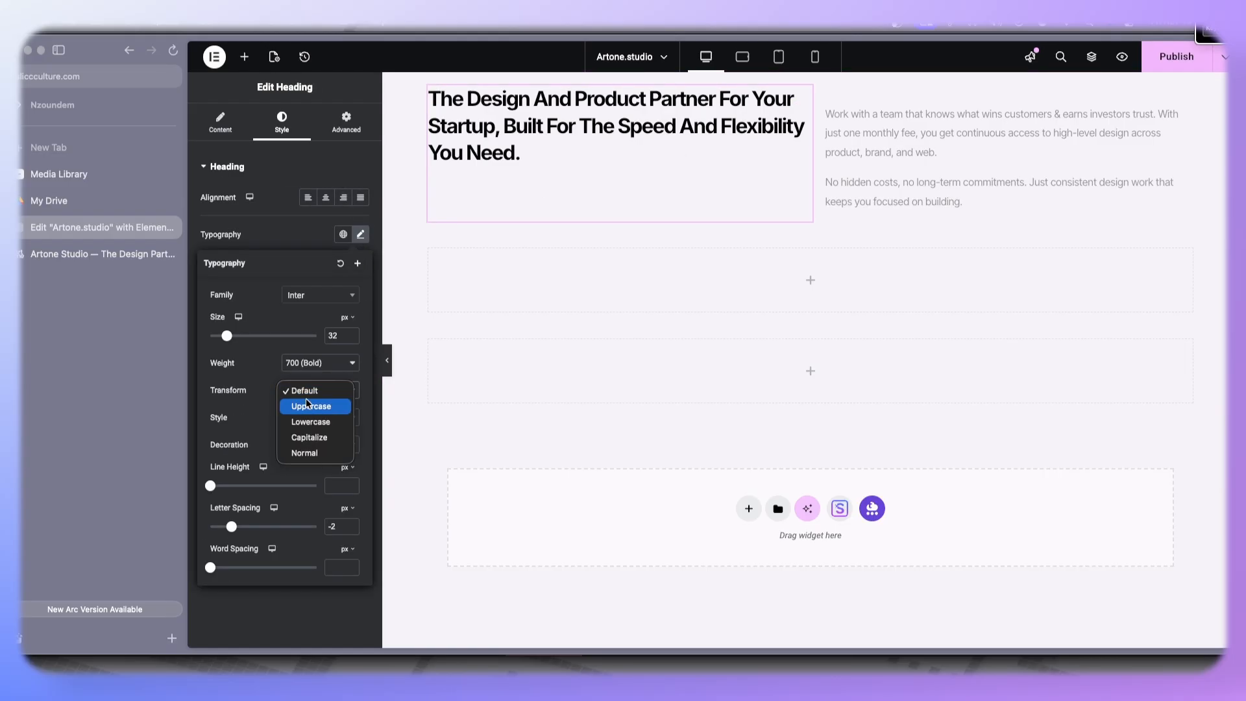
{"action": "left_click", "coordinate": [305, 453]}
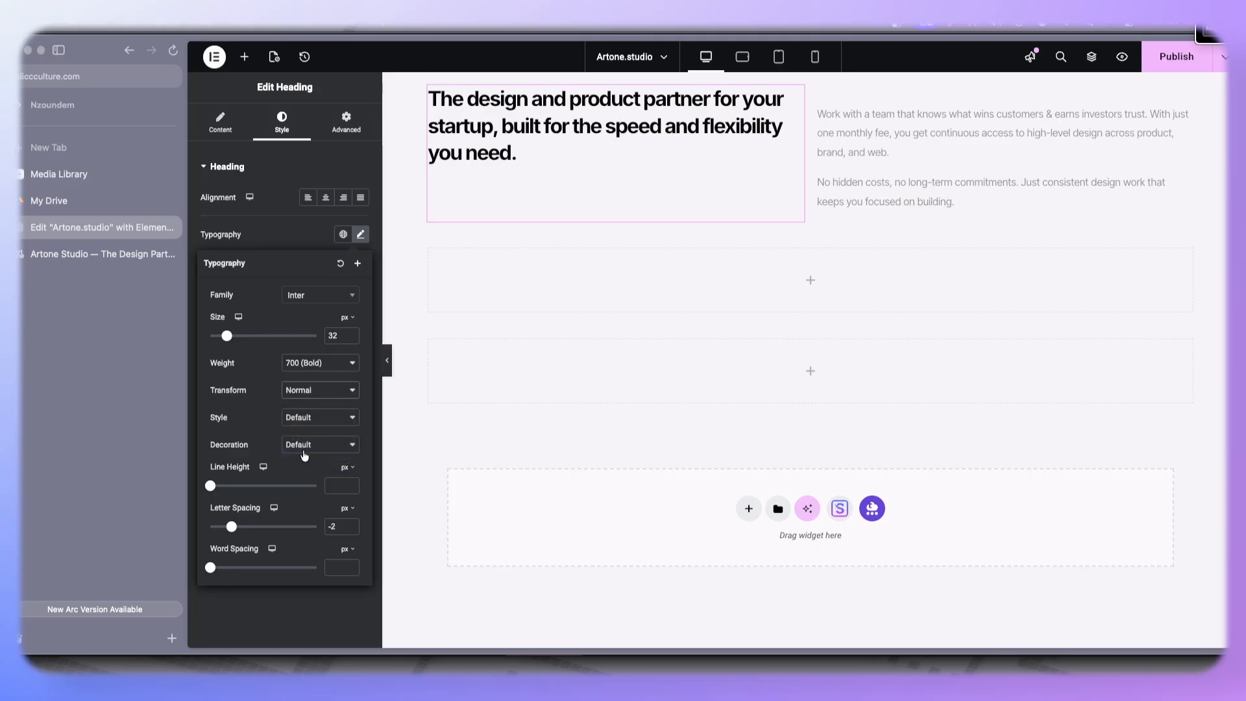
- Set the heading's width to Custom at 65%, comparing against the reference page
{"action": "left_click", "coordinate": [345, 125]}
{"action": "left_click", "coordinate": [100, 255]}
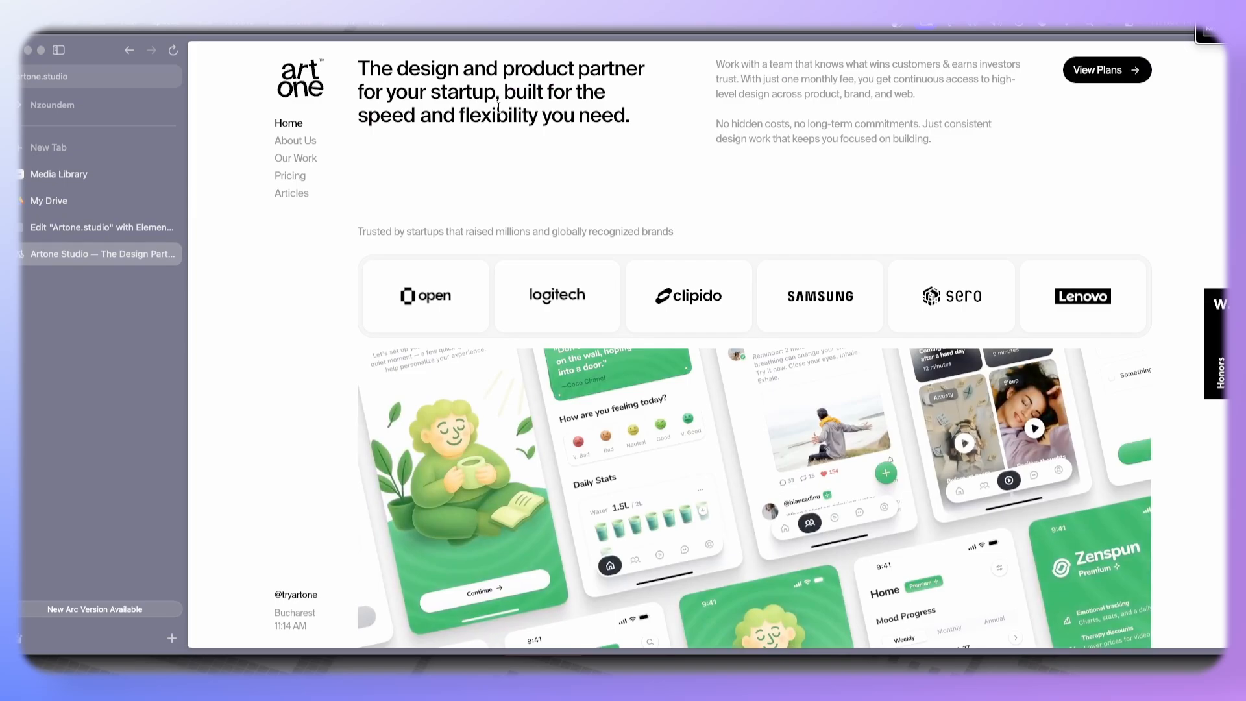
{"action": "left_click", "coordinate": [93, 229]}
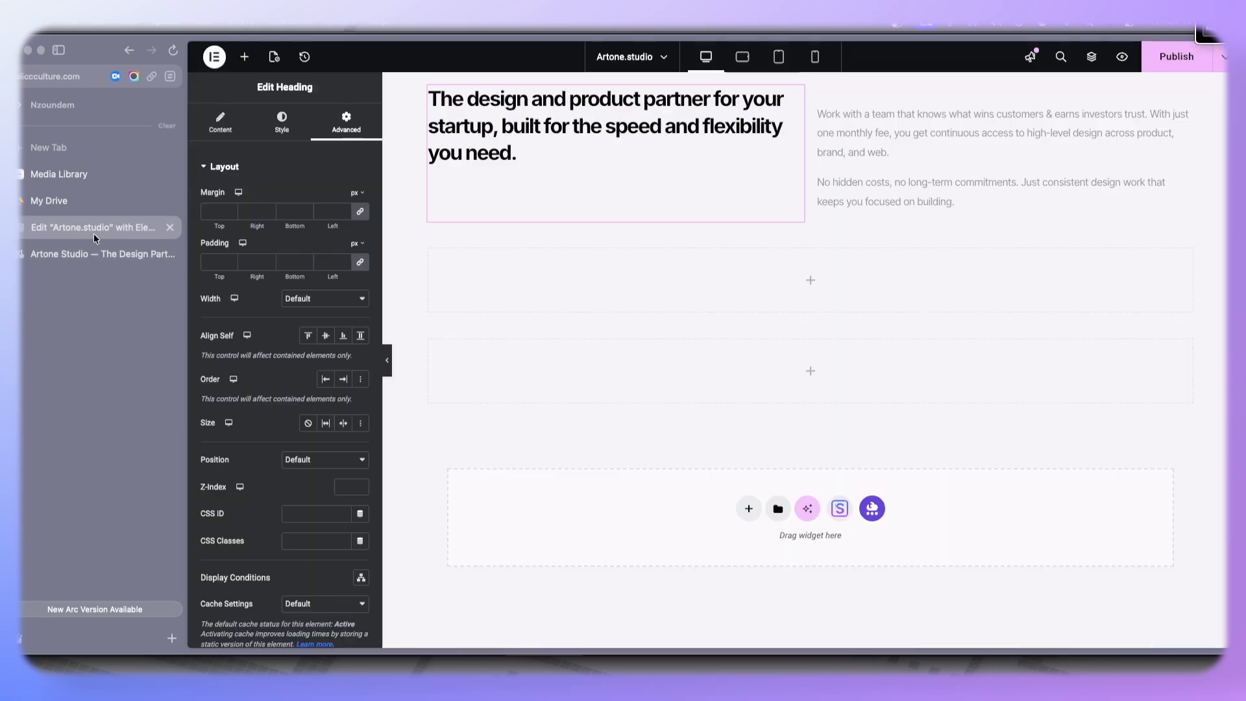
{"action": "left_click", "coordinate": [319, 300]}
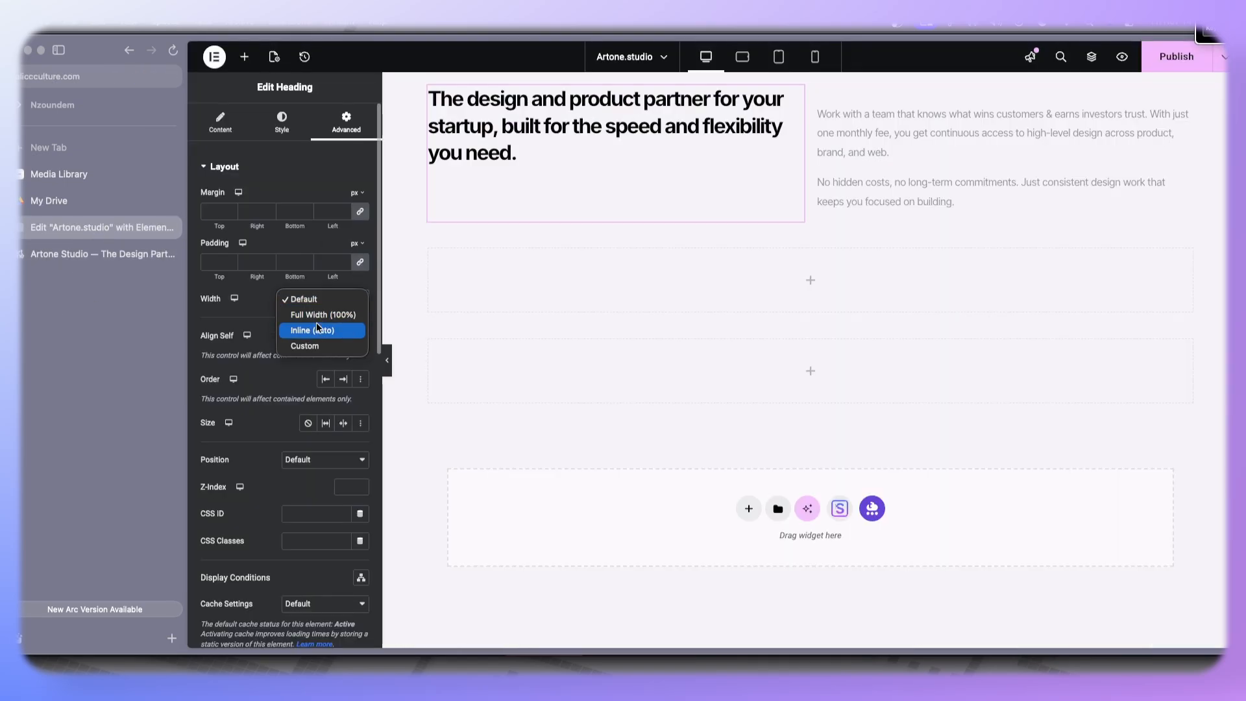
{"action": "left_click", "coordinate": [312, 344]}
{"action": "left_click_drag", "start_coordinate": [203, 341], "coordinate": [281, 345]}
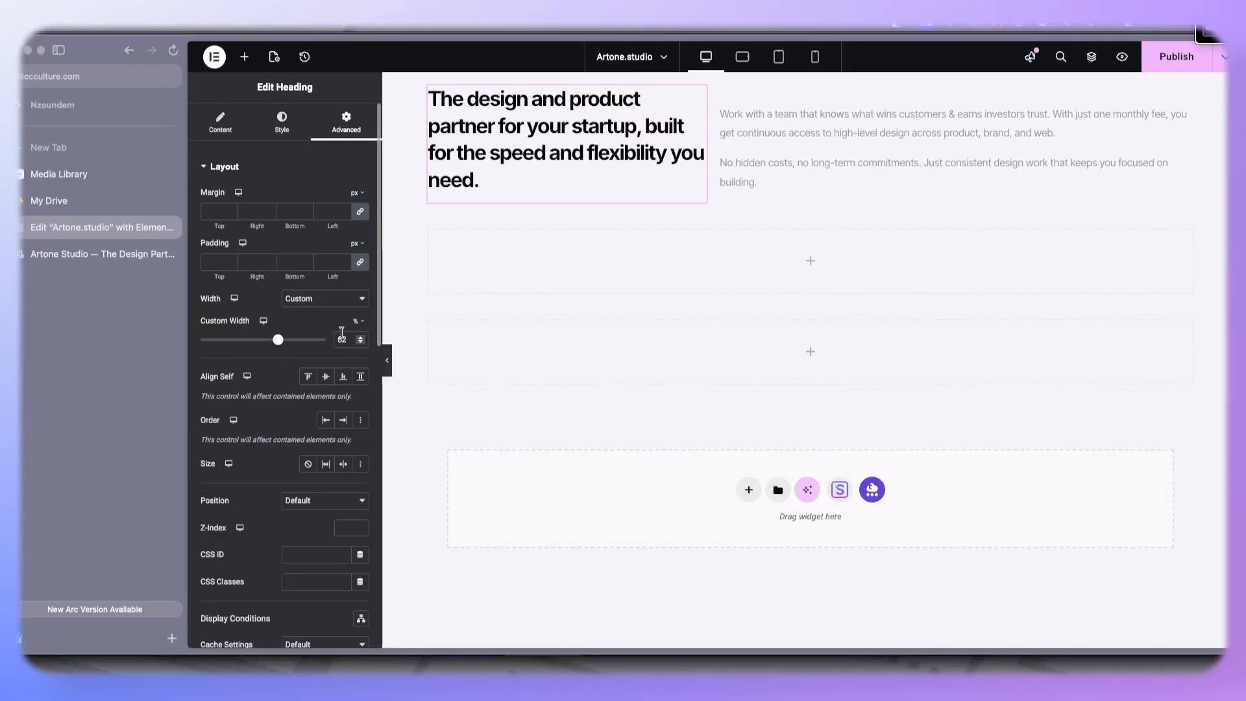
{"action": "left_click_drag", "start_coordinate": [278, 342], "coordinate": [282, 340]}
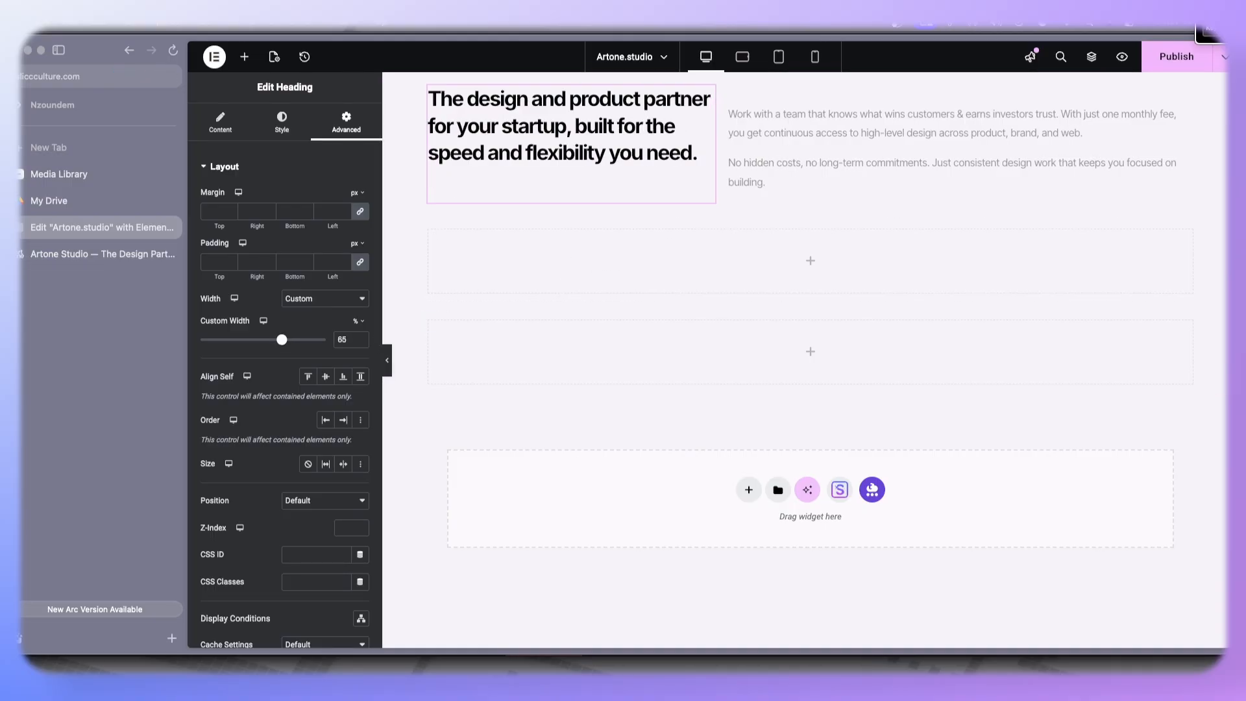
- Set the Text Editor's width to Custom at 50%, checking the reference page first
{"action": "left_click", "coordinate": [29, 254]}
{"action": "left_click", "coordinate": [55, 236]}
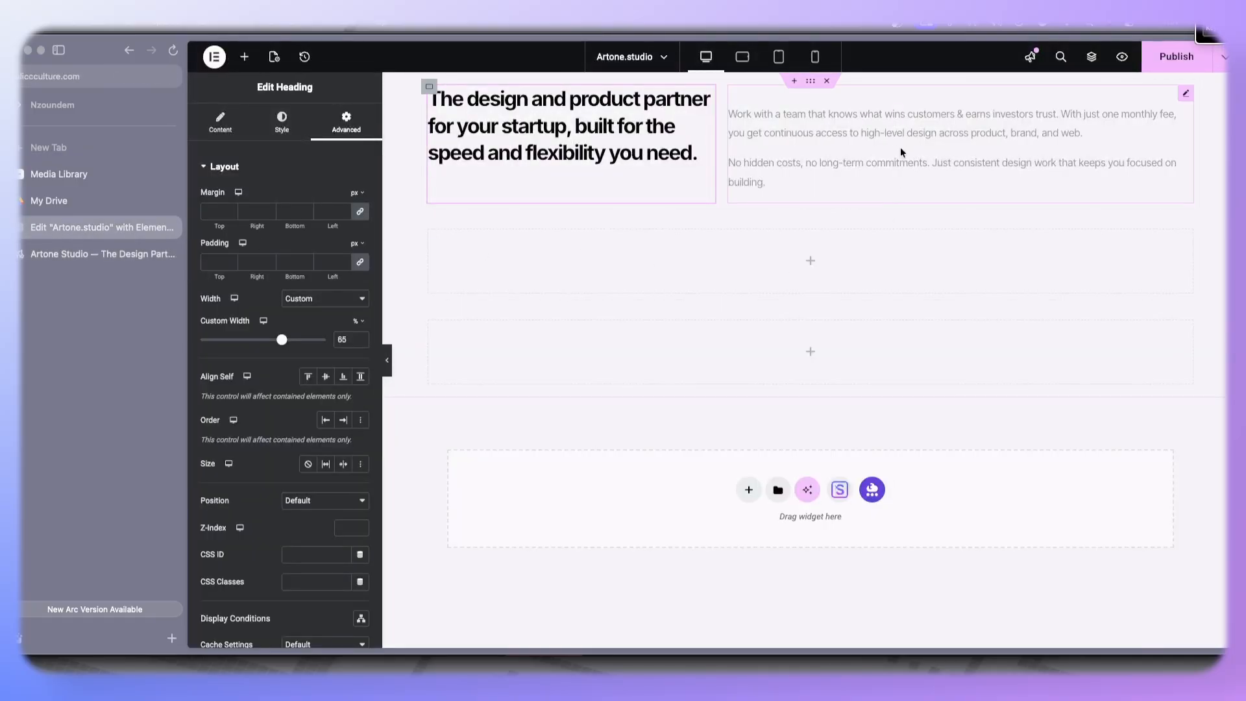
{"action": "left_click", "coordinate": [1188, 95]}
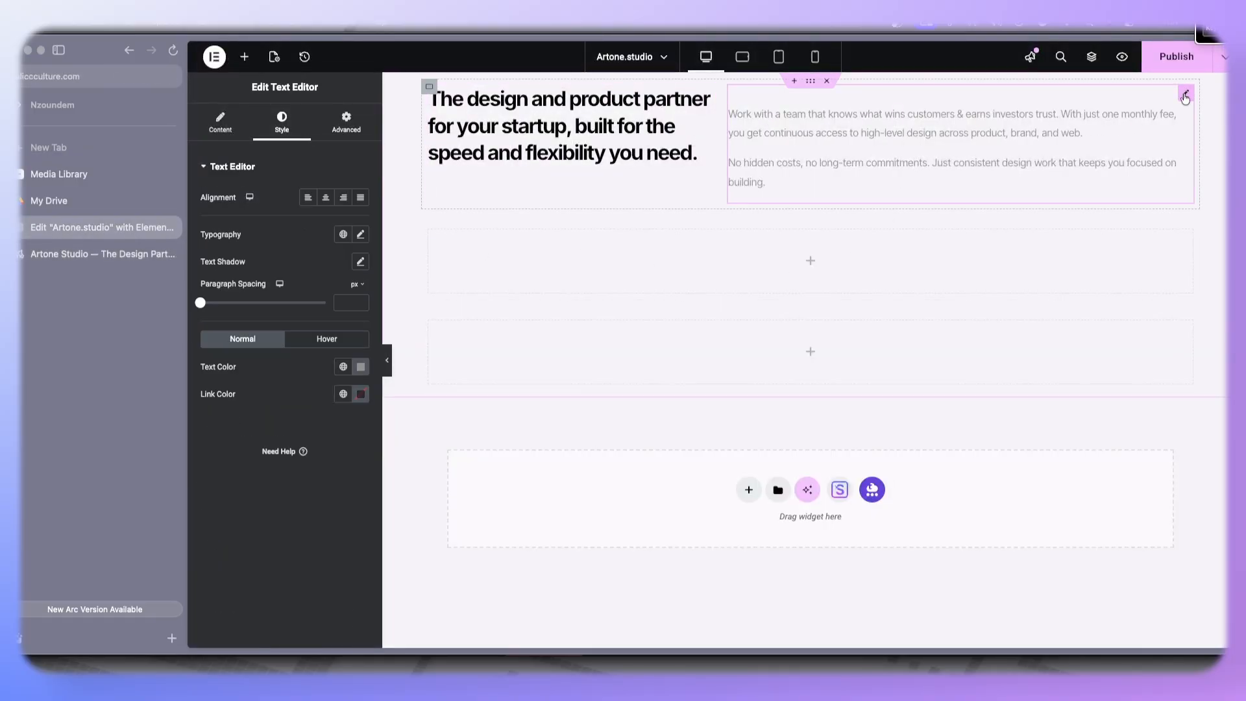
{"action": "left_click", "coordinate": [346, 122]}
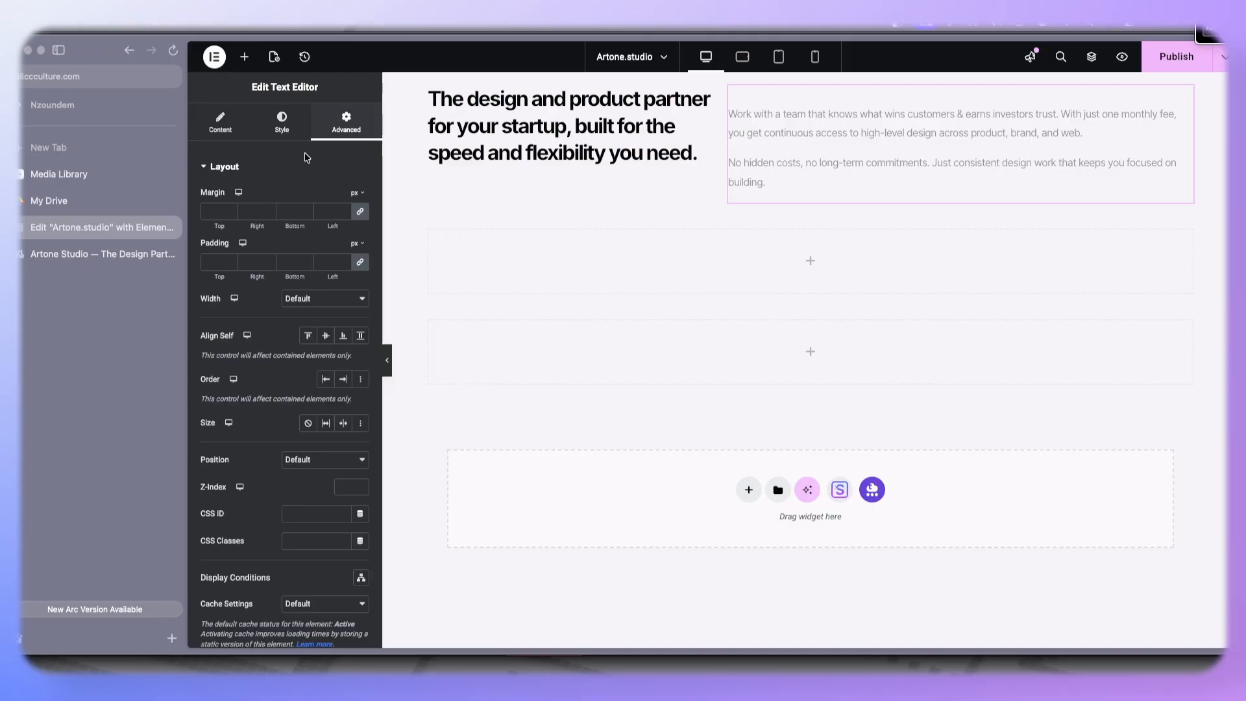
{"action": "left_click", "coordinate": [86, 254]}
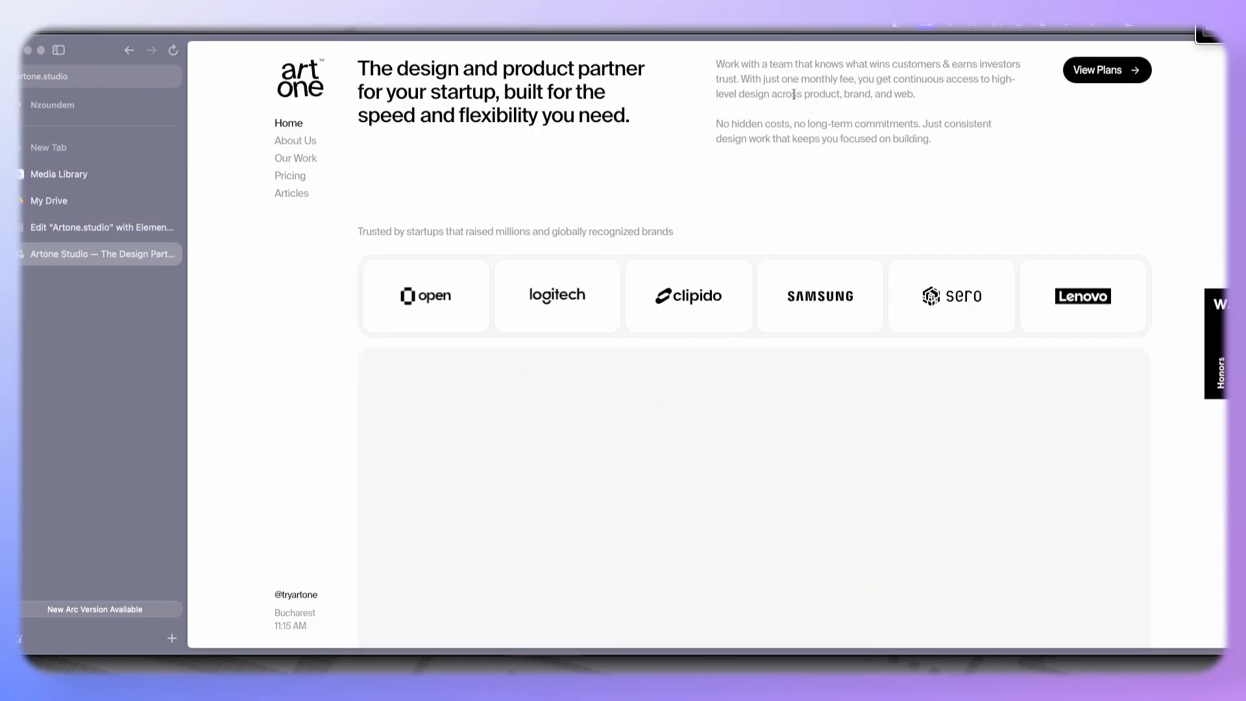
{"action": "left_click", "coordinate": [39, 227]}
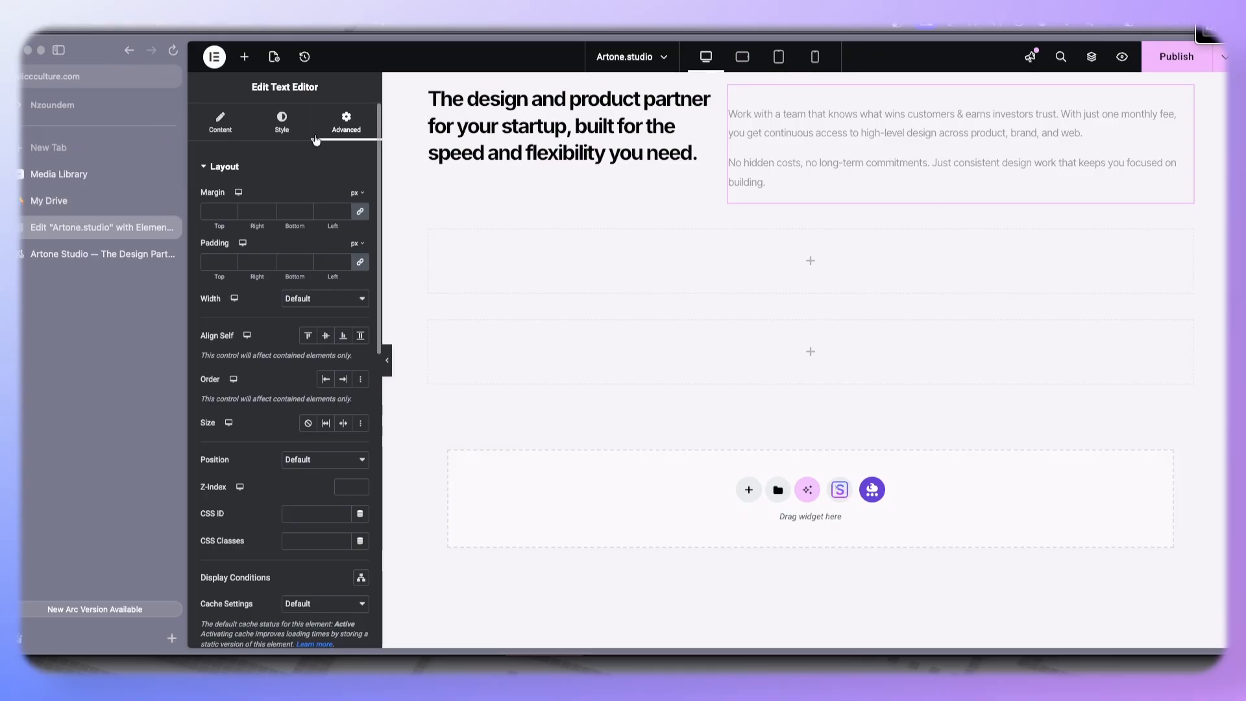
{"action": "left_click", "coordinate": [291, 302]}
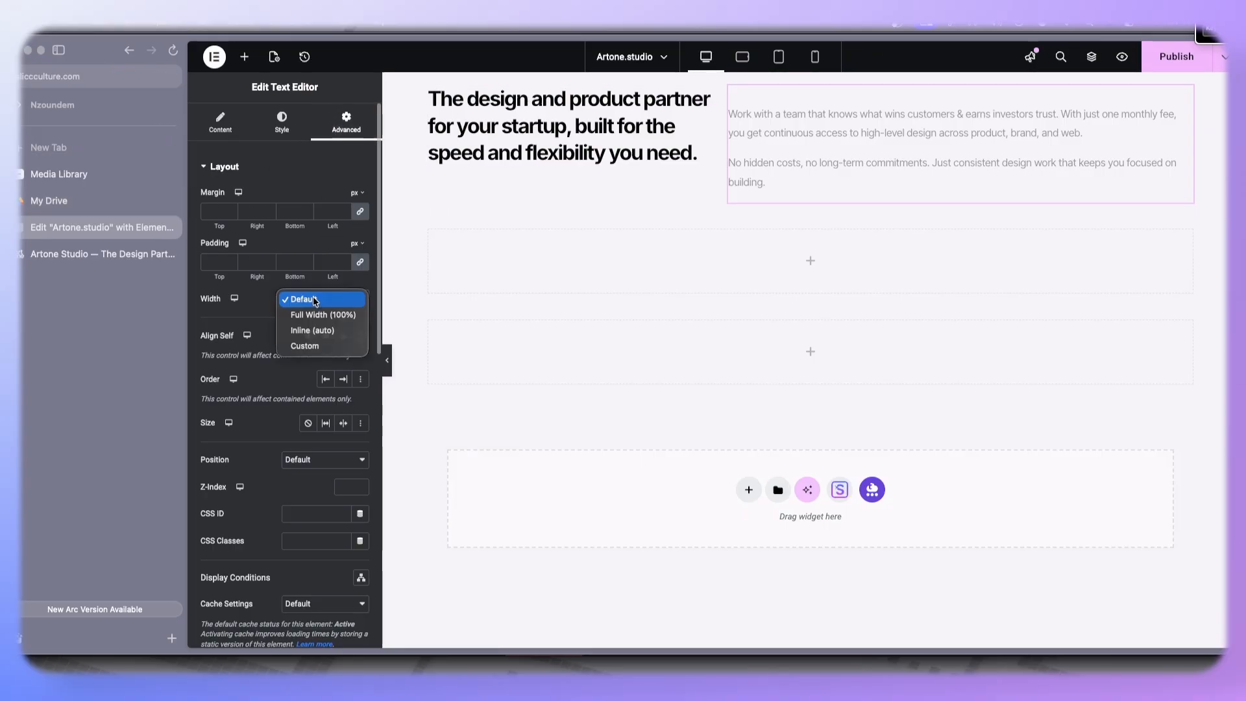
{"action": "left_click", "coordinate": [332, 351]}
{"action": "left_click_drag", "start_coordinate": [203, 343], "coordinate": [264, 340]}
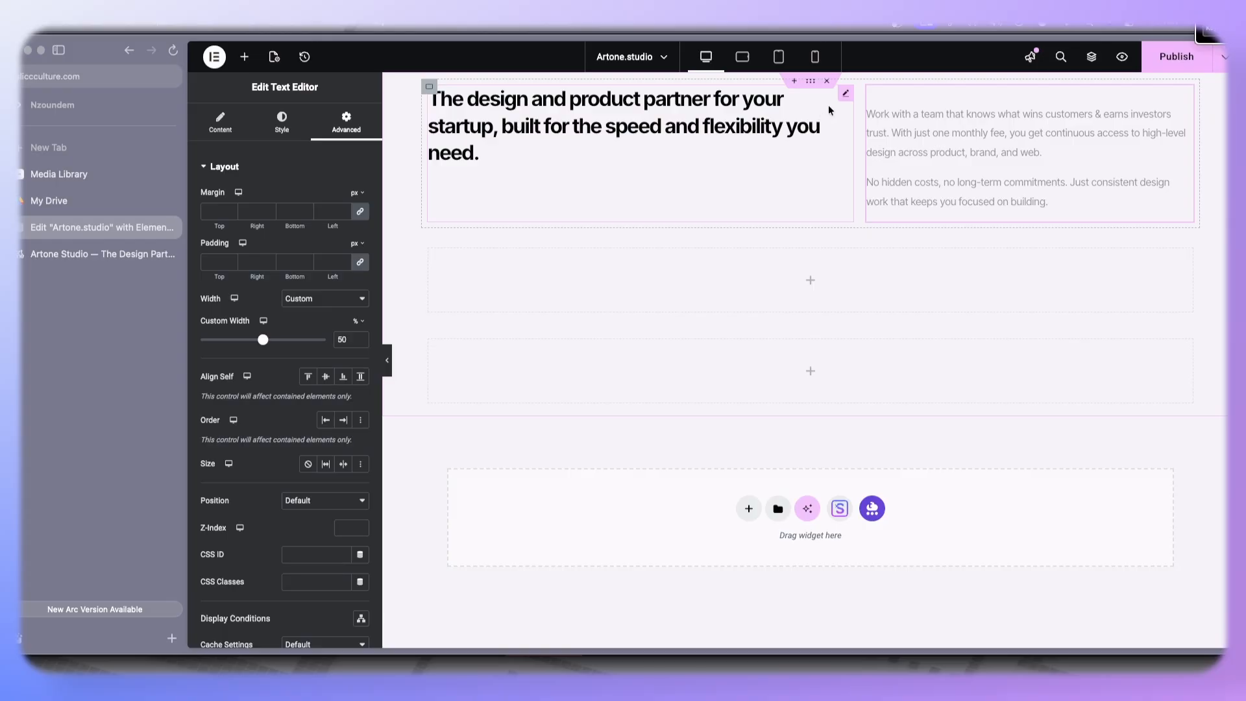
- Reduce the heading's custom width to 40%
{"action": "left_click", "coordinate": [844, 96]}
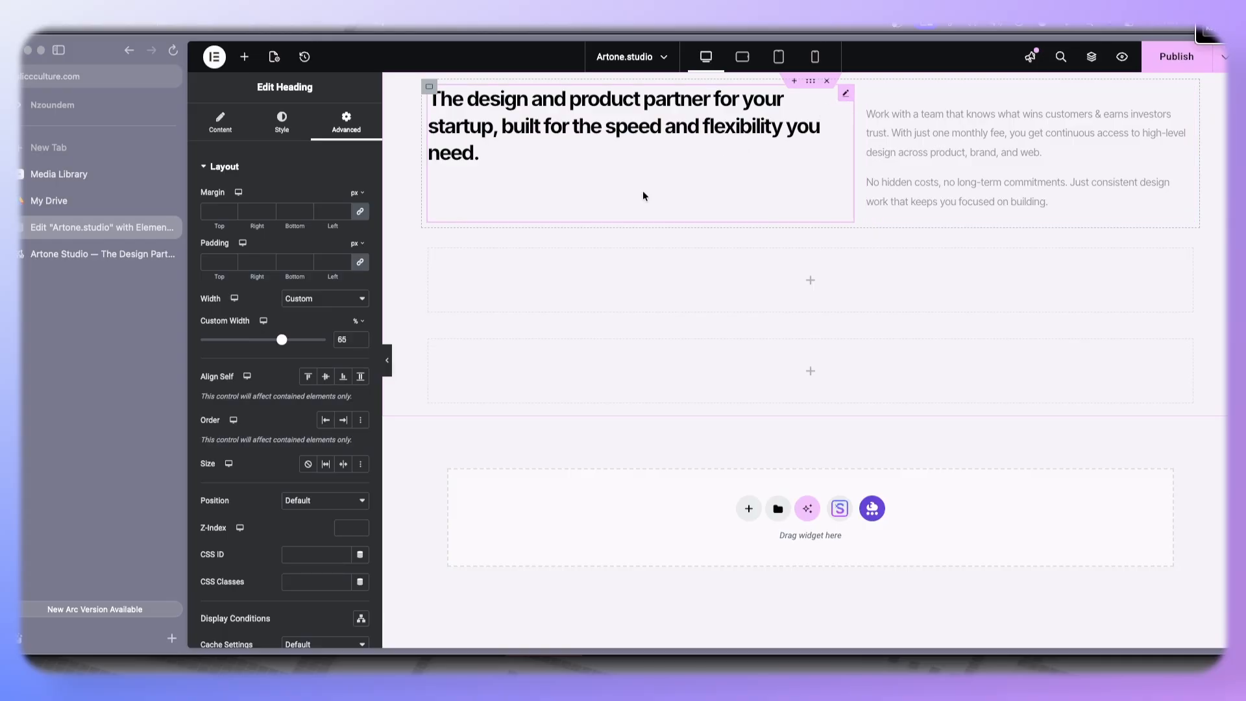
{"action": "left_click_drag", "start_coordinate": [283, 342], "coordinate": [250, 341]}
{"action": "left_click", "coordinate": [358, 338]}
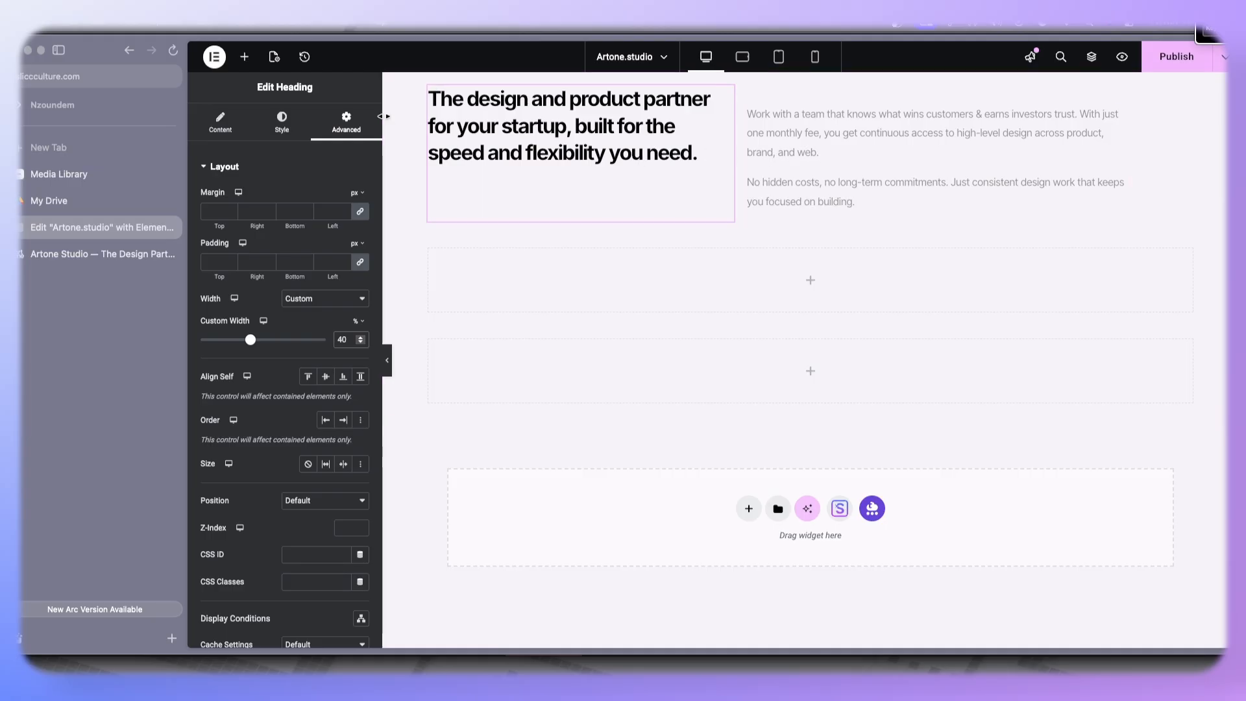
- Set the hero container's justify content to space between
{"action": "left_click", "coordinate": [428, 89]}
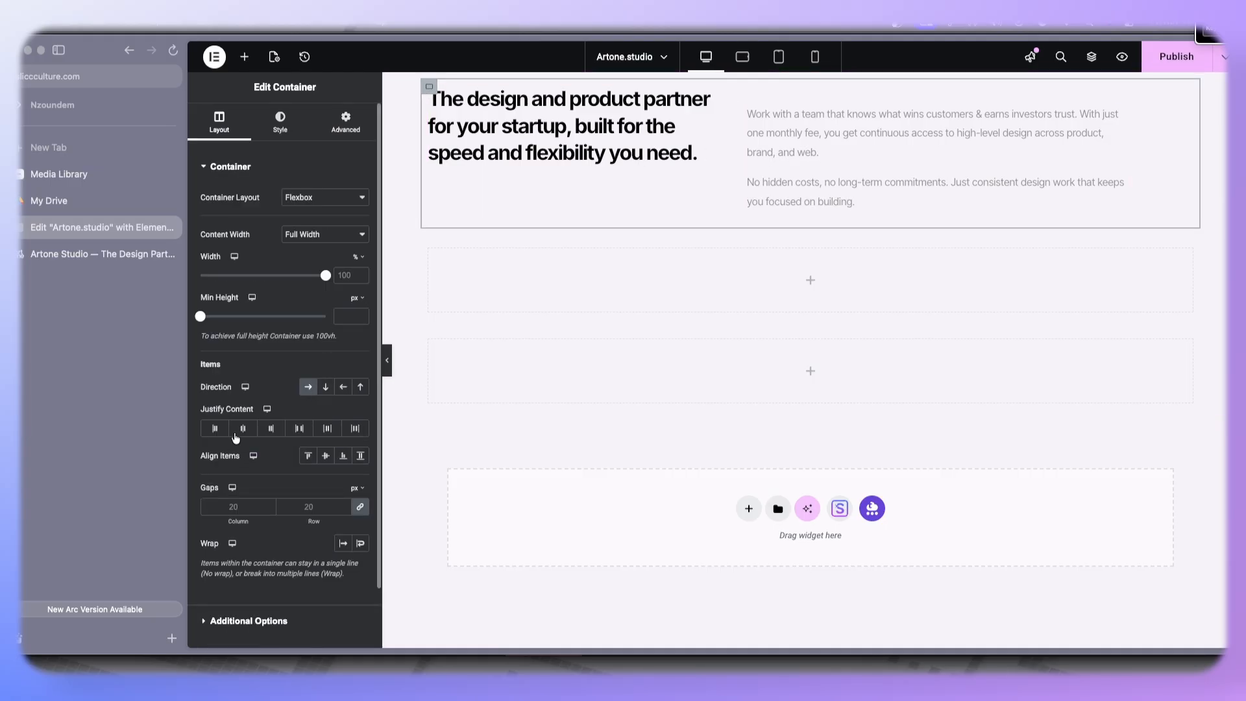
{"action": "left_click", "coordinate": [296, 428]}
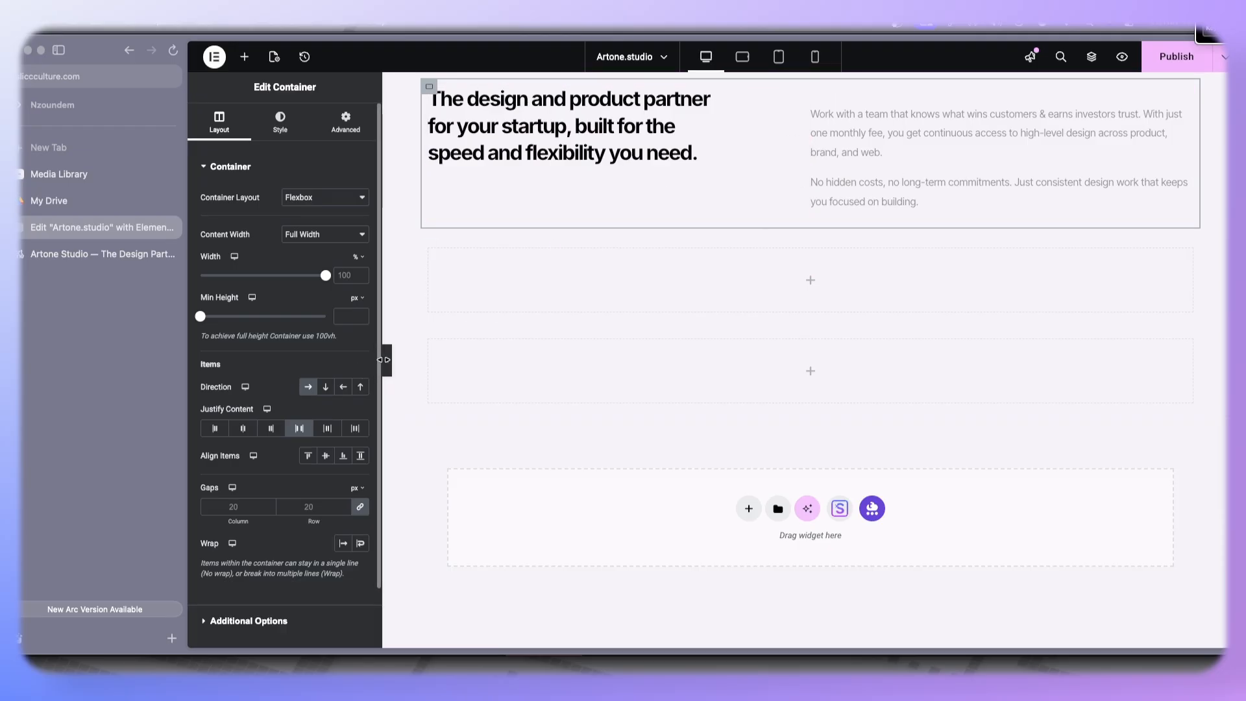
- Delete the empty line before the description paragraph in the Text Editor
{"action": "left_click", "coordinate": [872, 112]}
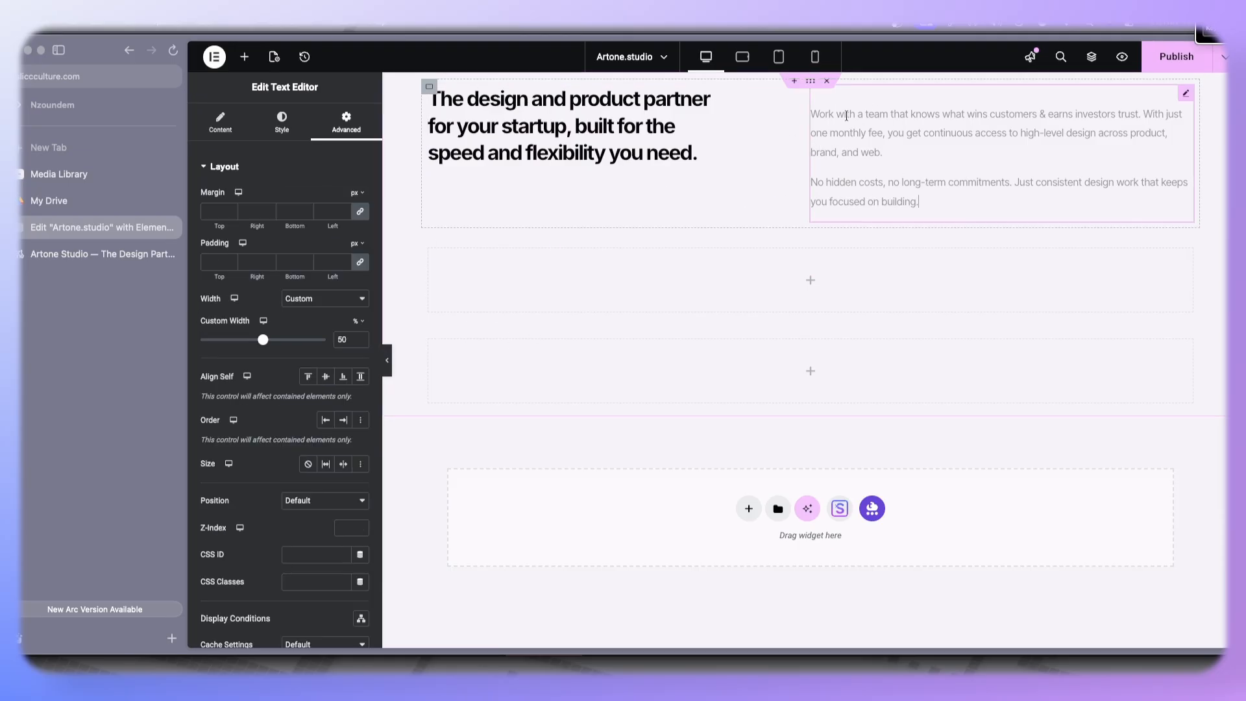
{"action": "left_click", "coordinate": [220, 123]}
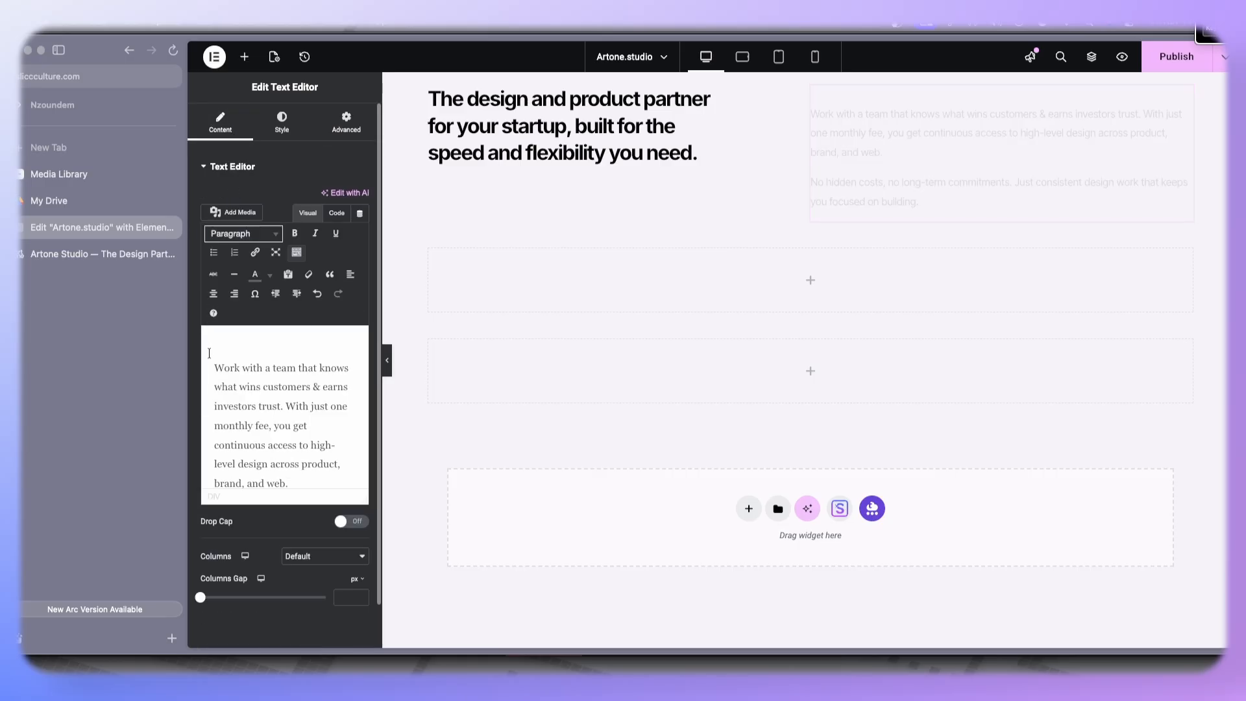
{"action": "key", "text": "BackSpace"}
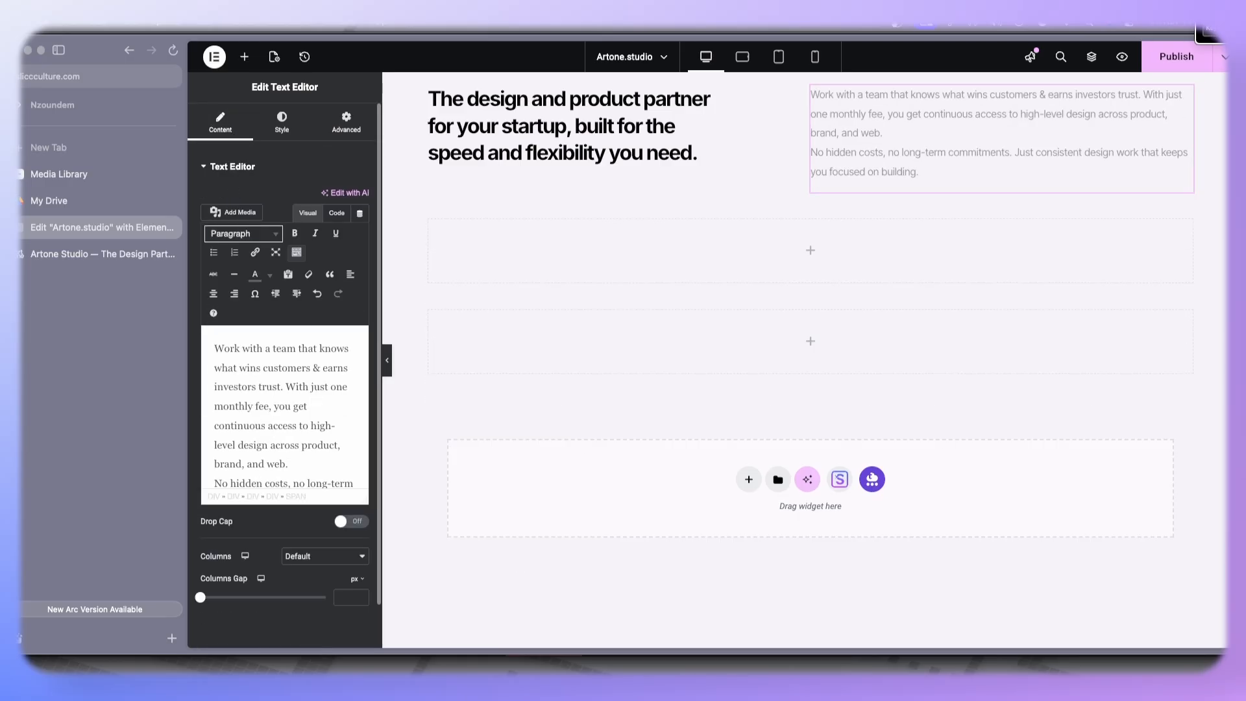
- Set the hero container's align items to center
{"action": "left_click", "coordinate": [727, 97]}
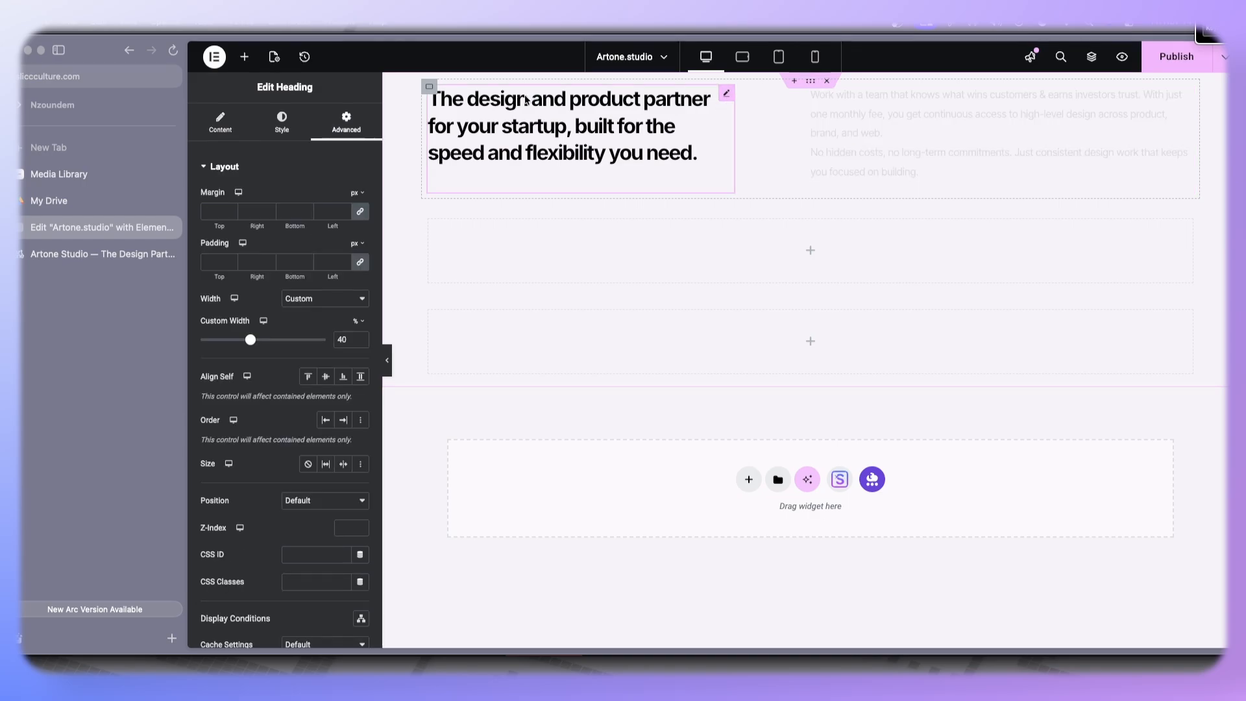
{"action": "left_click", "coordinate": [426, 90]}
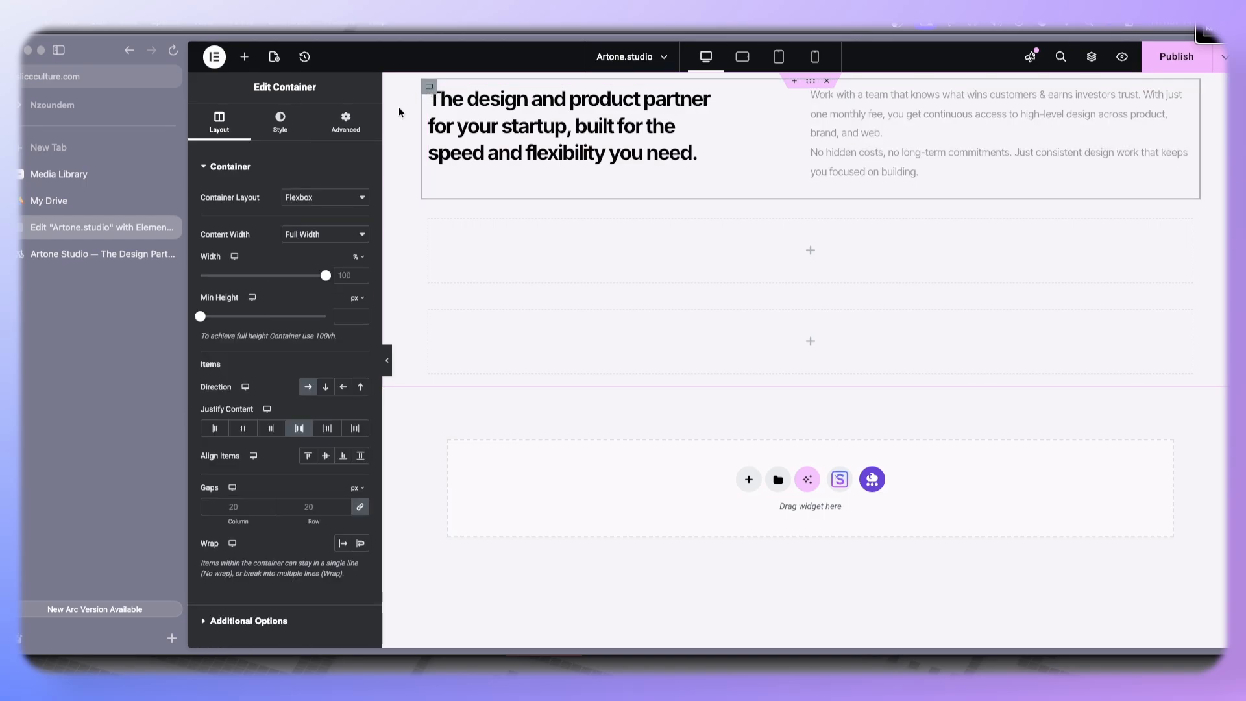
{"action": "left_click", "coordinate": [328, 457]}
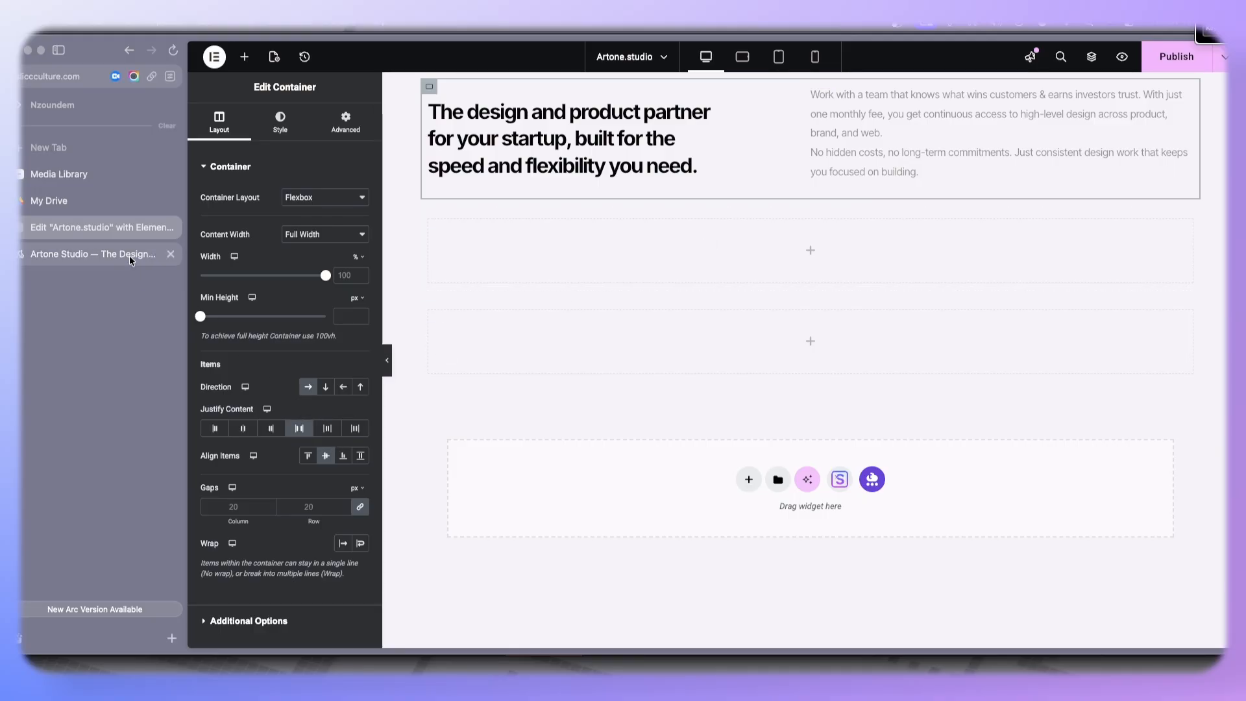
- Copy the 'Trusted by startups that raised millions and globally recognized brands' line and paste it into a new Text Editor below the hero
{"action": "left_click", "coordinate": [156, 253]}
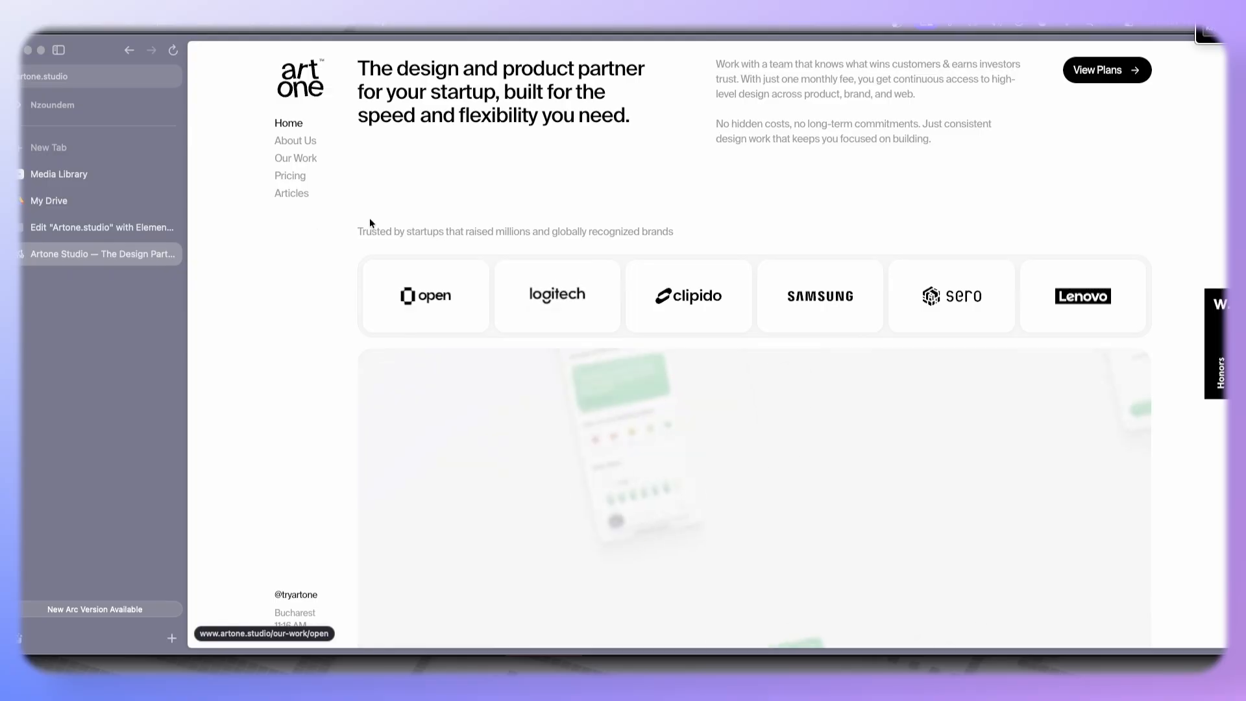
{"action": "triple_click", "coordinate": [682, 234]}
{"action": "key", "text": "super+c"}
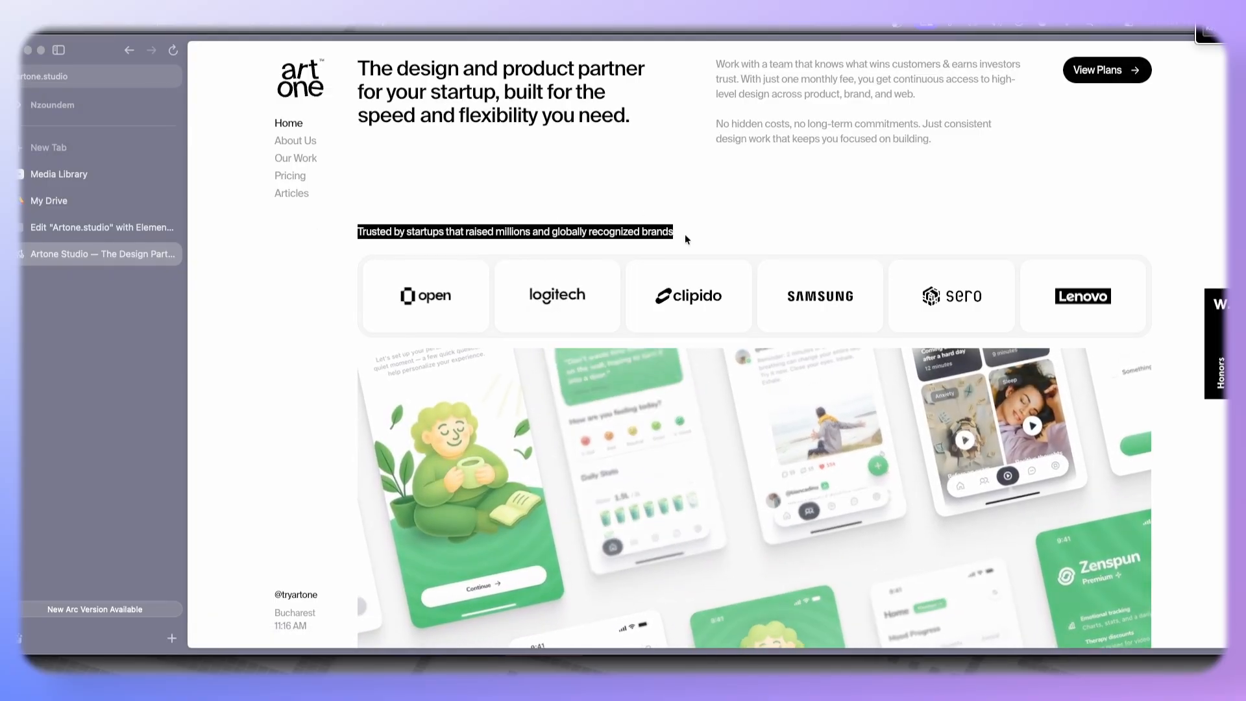
{"action": "left_click", "coordinate": [69, 228]}
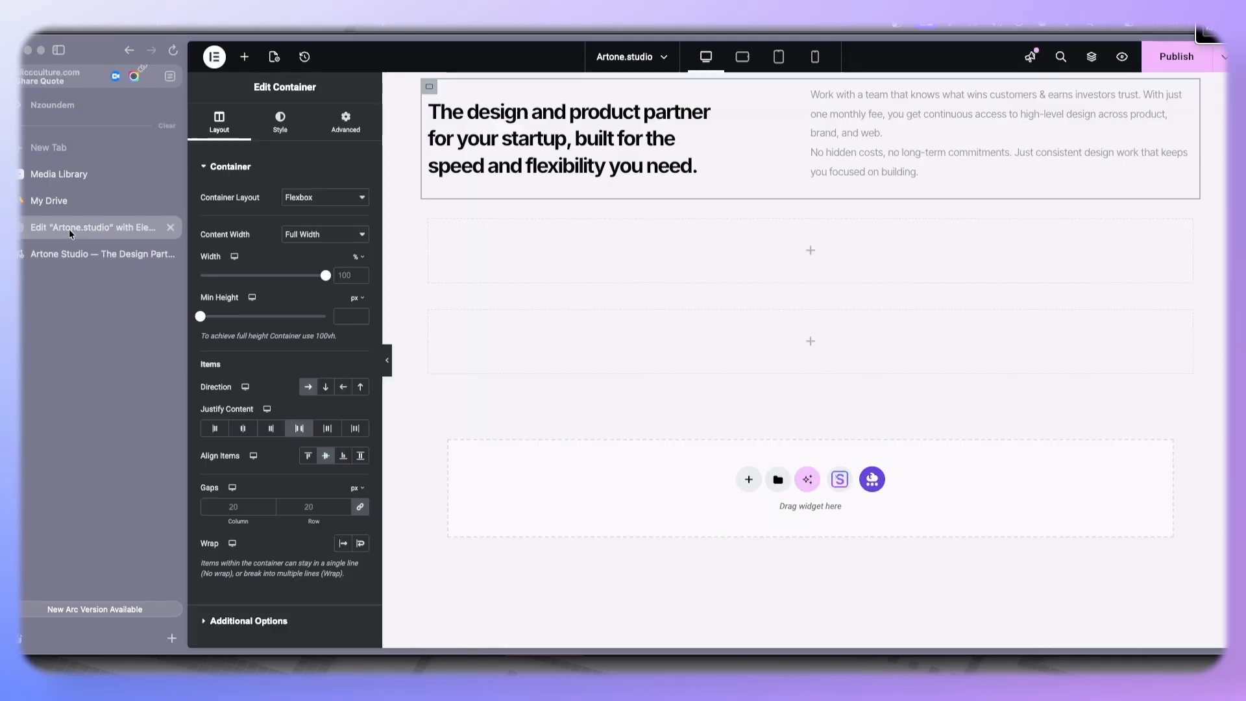
{"action": "left_click", "coordinate": [244, 57]}
{"action": "left_click_drag", "start_coordinate": [240, 390], "coordinate": [528, 253]}
{"action": "key", "text": "super+a"}
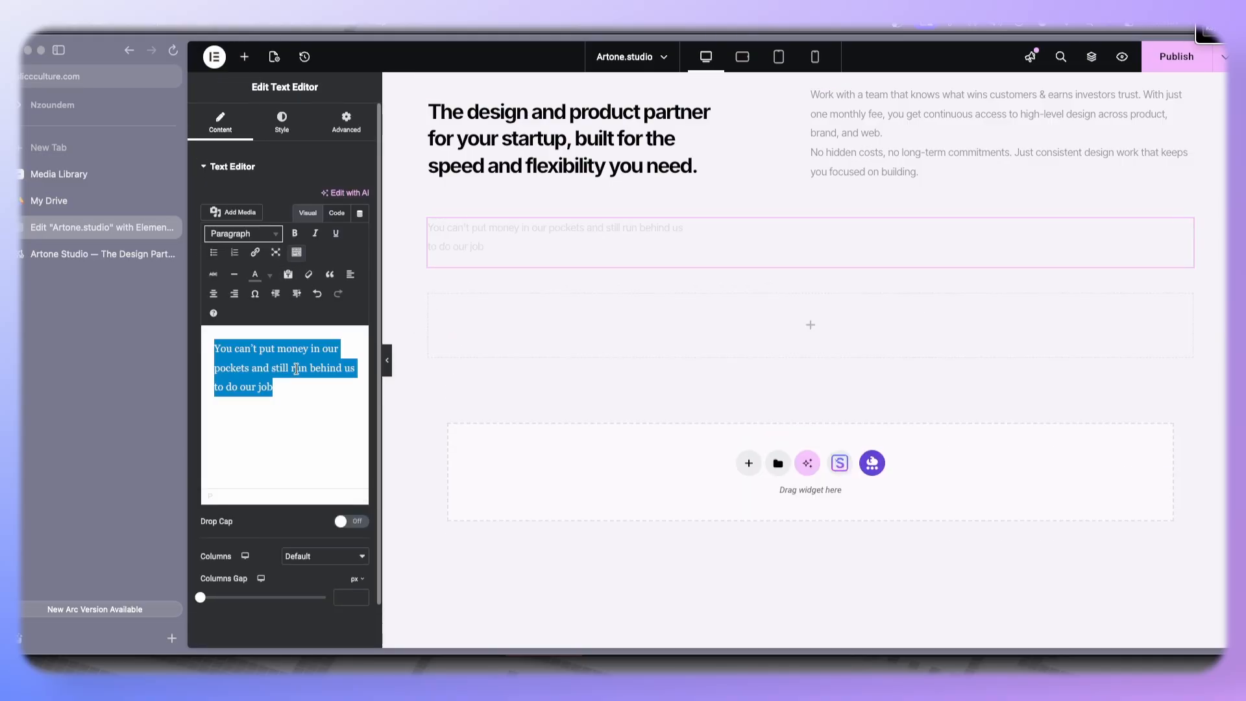
{"action": "key", "text": "super+v"}
- Copy the description paragraph's style and paste it onto the new trusted-by text
{"action": "right_click", "coordinate": [879, 136]}
{"action": "left_click", "coordinate": [894, 189]}
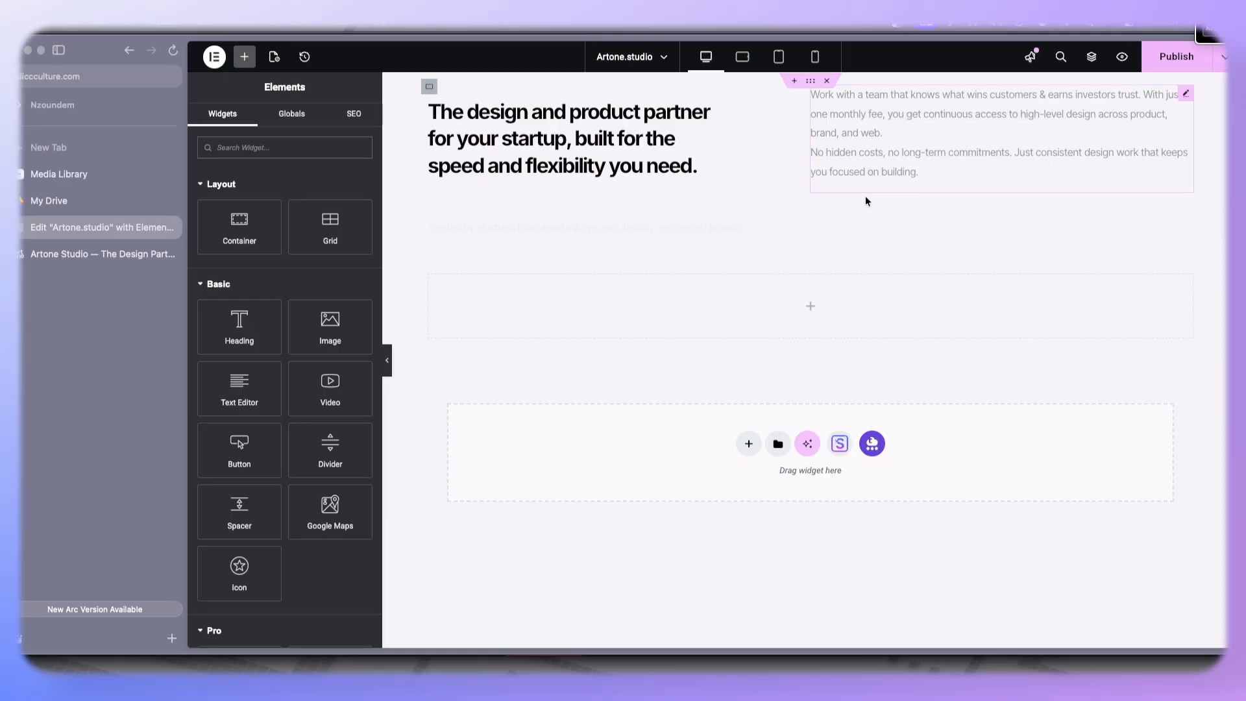
{"action": "right_click", "coordinate": [577, 227]}
{"action": "left_click", "coordinate": [594, 344]}
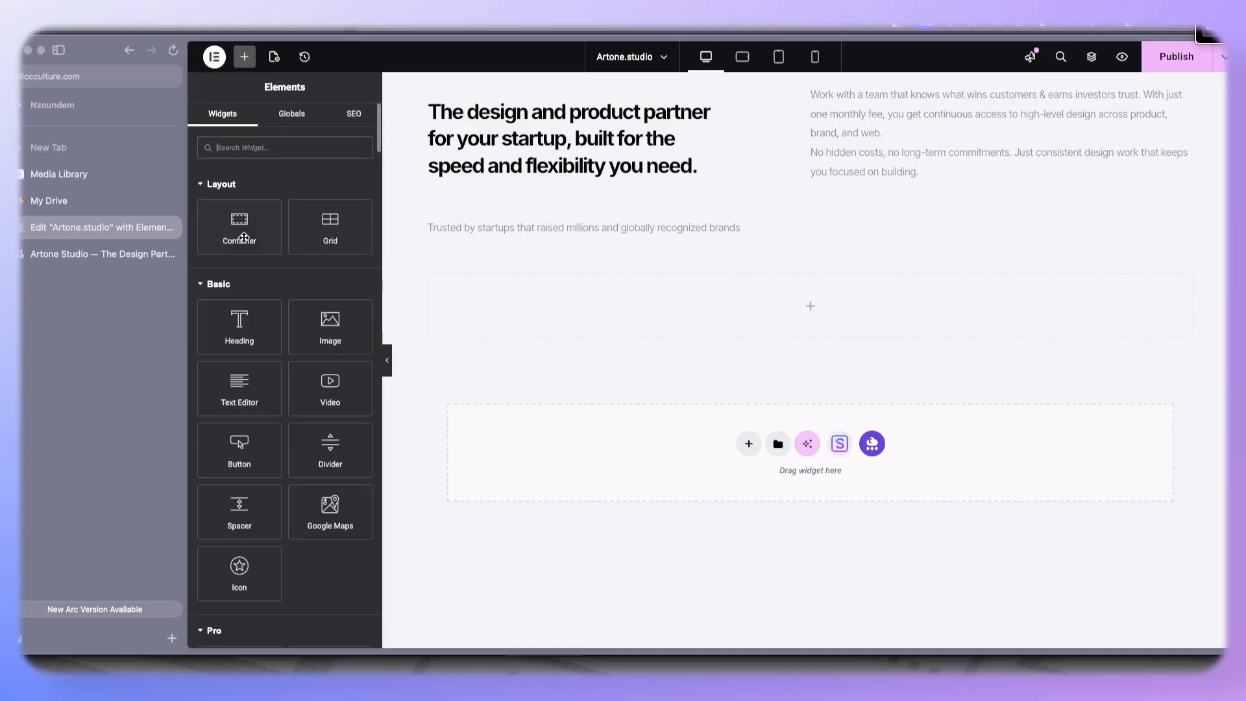
- Add a new Container below the trusted-by line
{"action": "left_click_drag", "start_coordinate": [240, 233], "coordinate": [449, 231]}
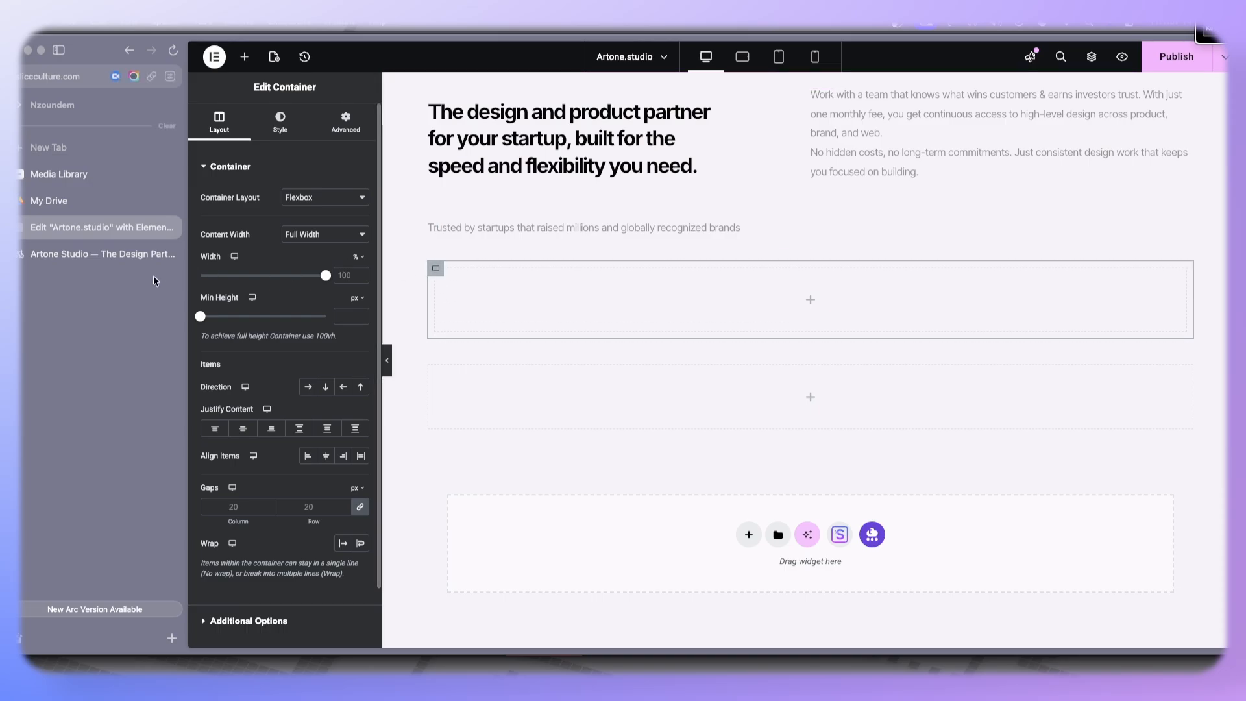
- Check the reference site's logo strip and add an inner Container inside the new empty container
{"action": "left_click", "coordinate": [103, 253]}
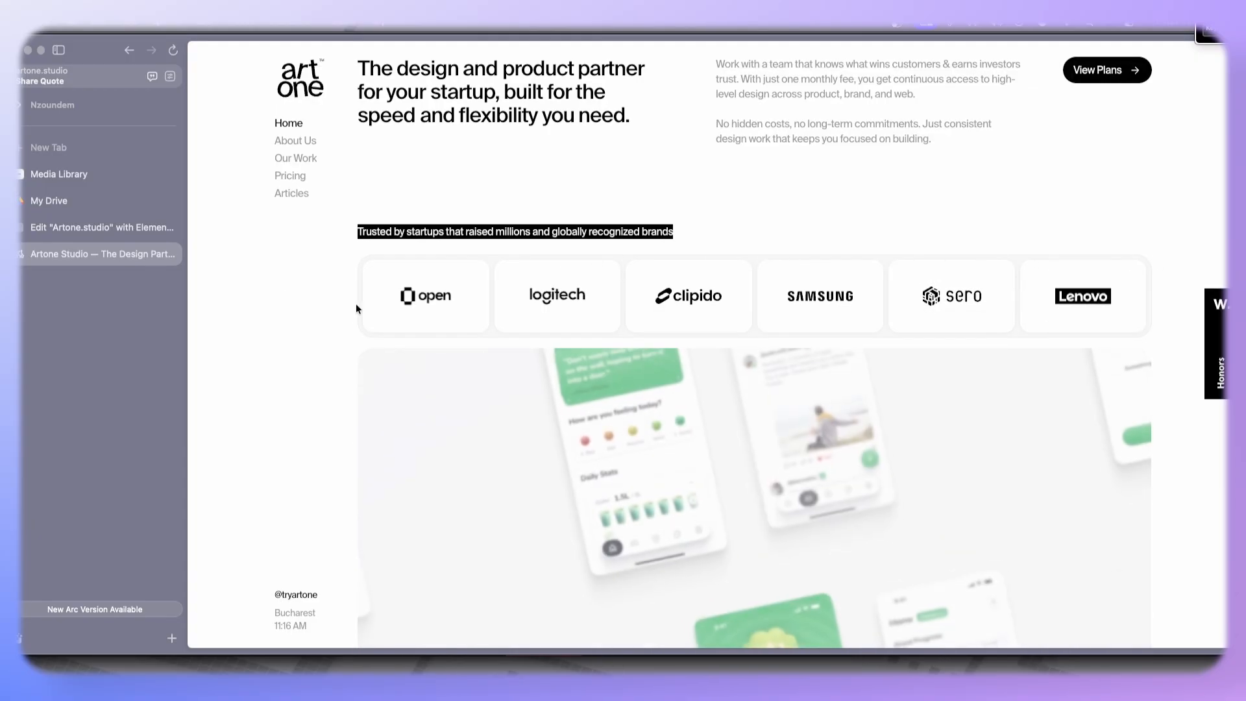
{"action": "left_click", "coordinate": [85, 235]}
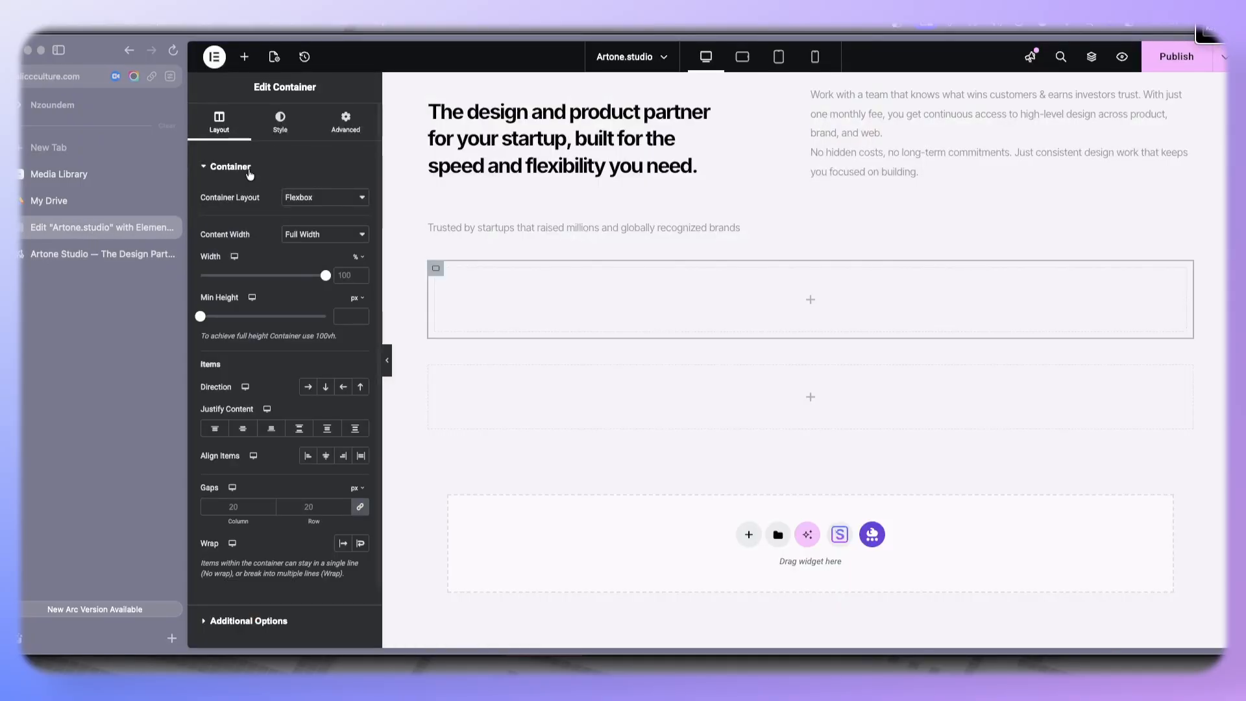
{"action": "left_click", "coordinate": [244, 56]}
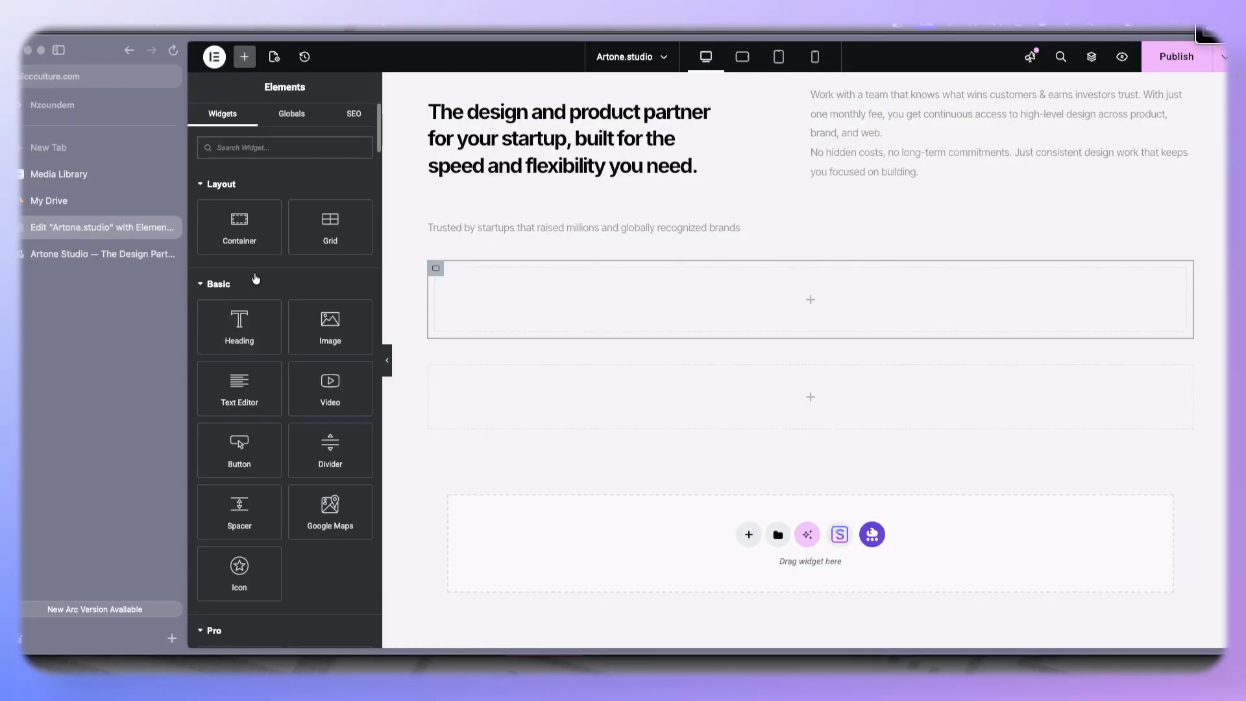
{"action": "left_click_drag", "start_coordinate": [239, 227], "coordinate": [484, 290]}
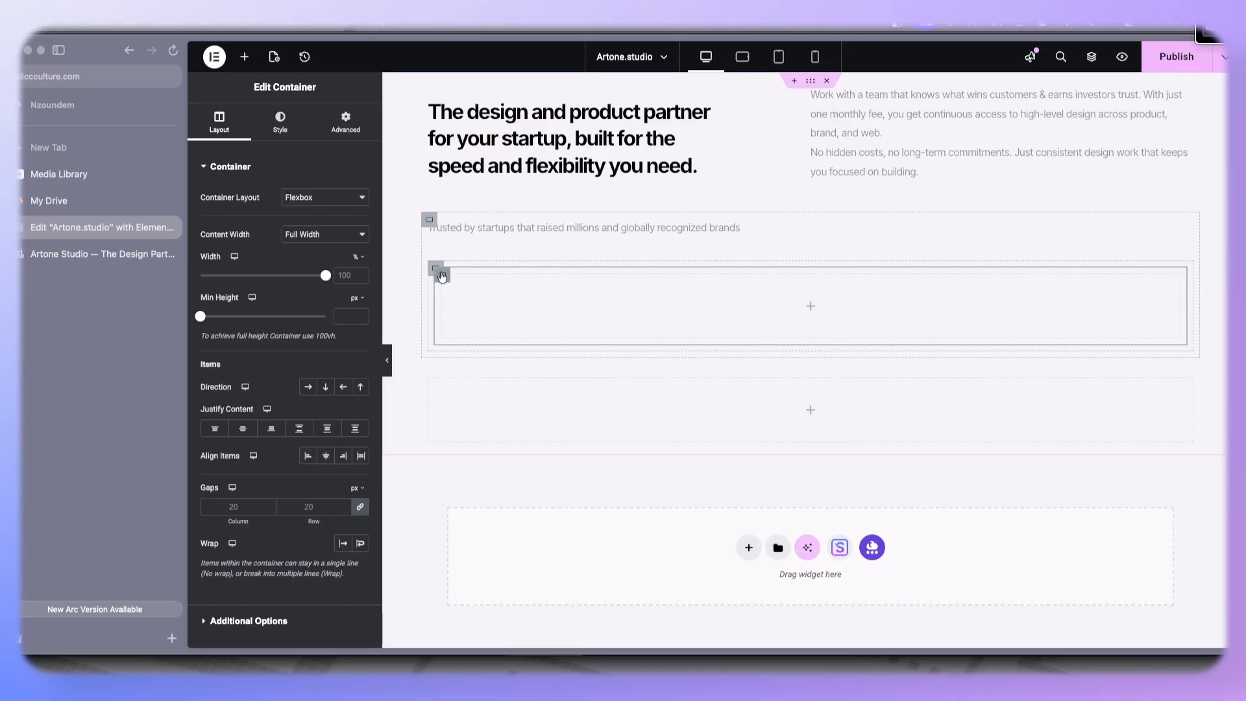
- Duplicate the inner container several times to create more logo boxes
{"action": "right_click", "coordinate": [442, 277]}
{"action": "left_click", "coordinate": [467, 284]}
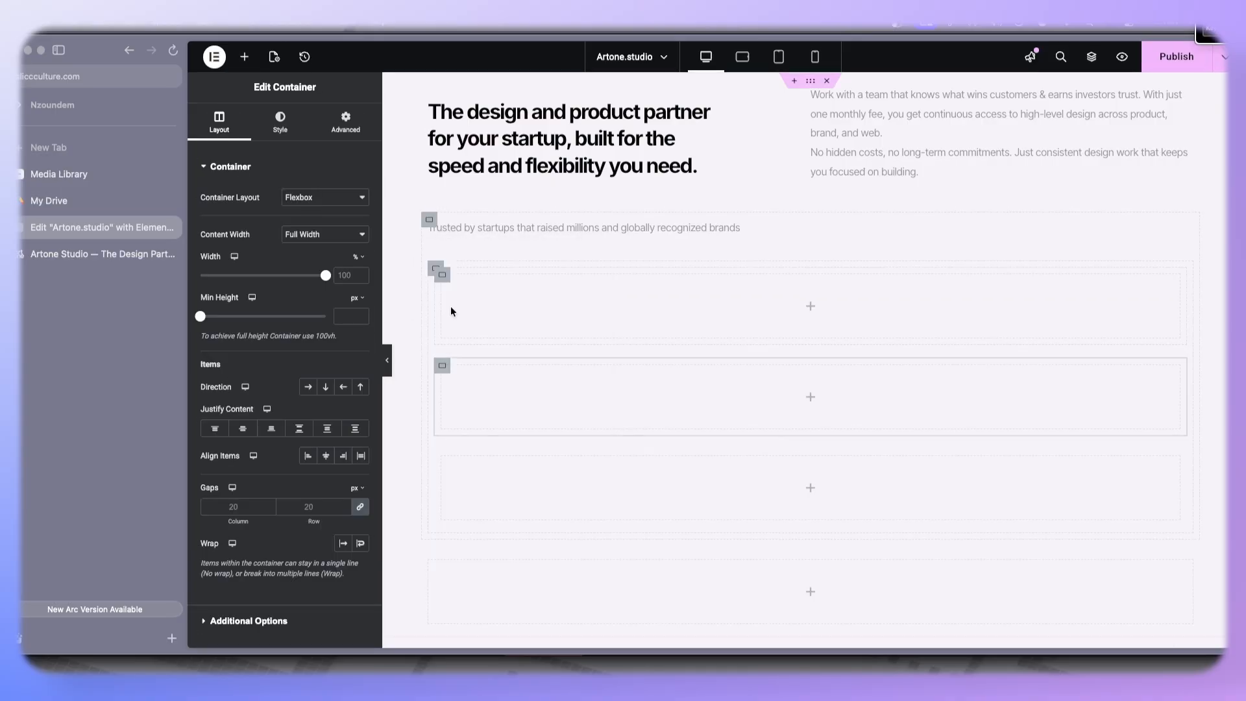
{"action": "right_click", "coordinate": [455, 296]}
{"action": "left_click", "coordinate": [461, 287]}
{"action": "right_click", "coordinate": [447, 285]}
{"action": "left_click", "coordinate": [461, 283]}
- Set the outer container's direction to row and duplicate one more inner container to make six boxes
{"action": "left_click", "coordinate": [433, 269]}
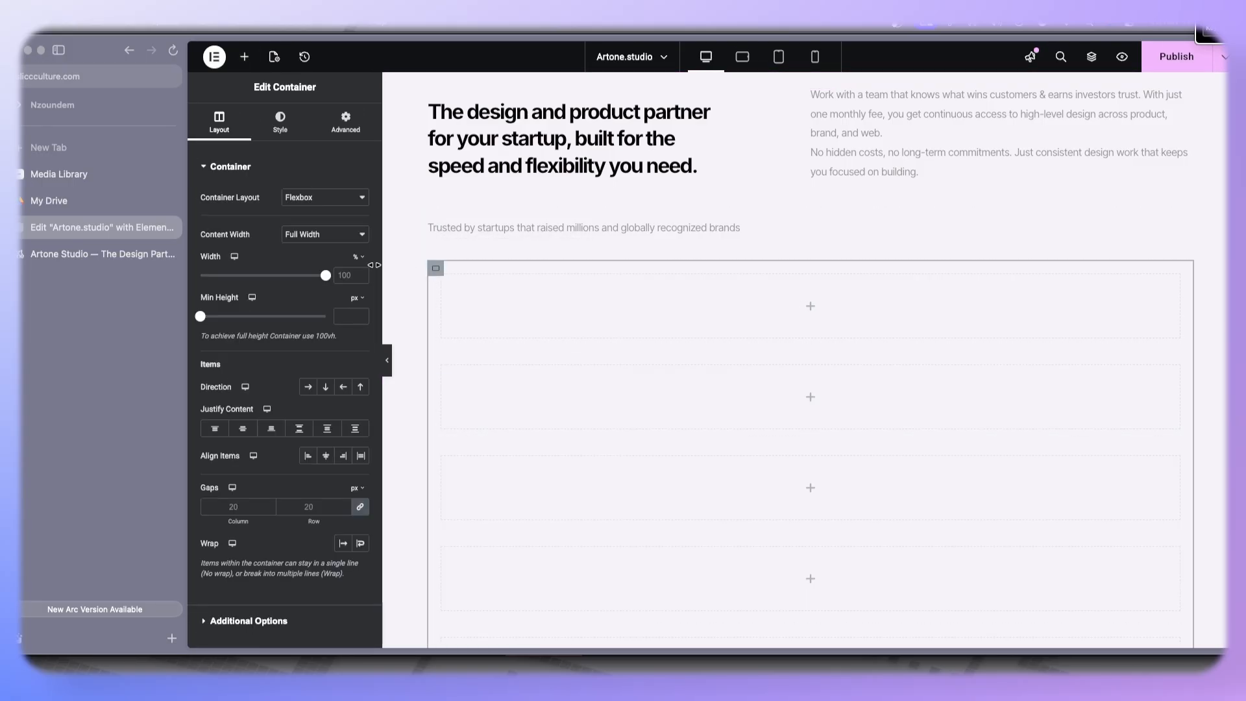
{"action": "left_click", "coordinate": [309, 386]}
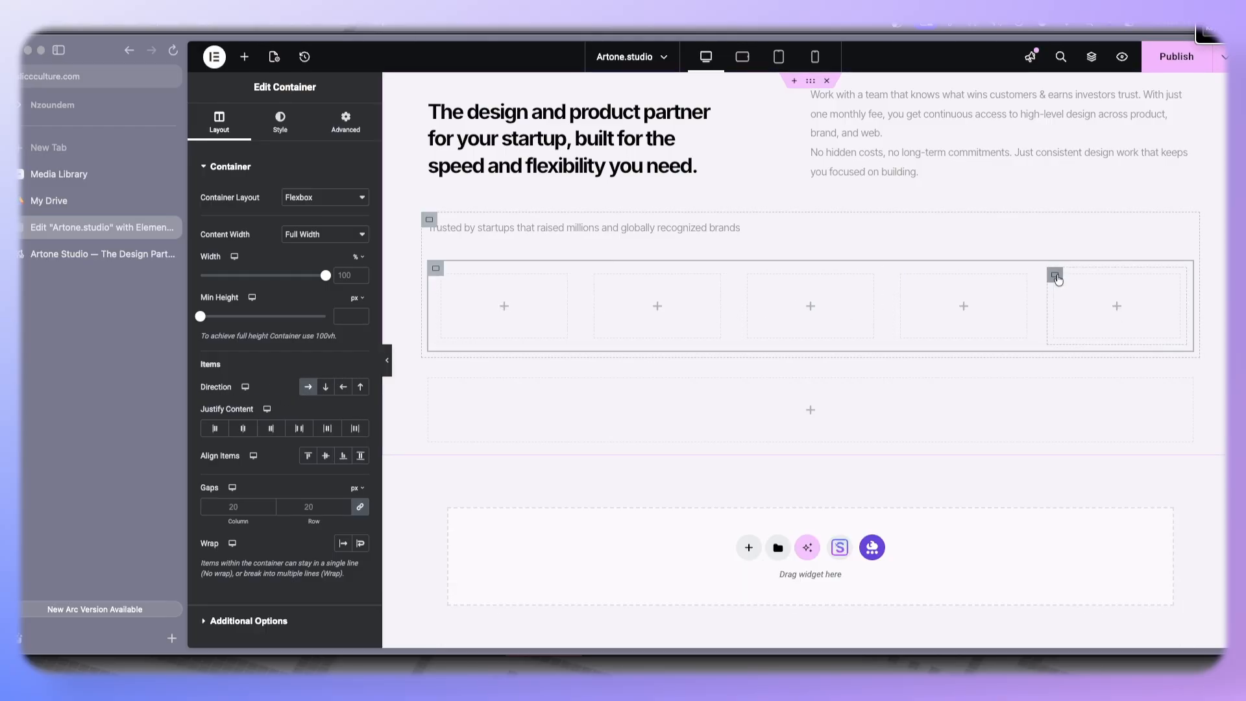
{"action": "right_click", "coordinate": [1057, 277]}
{"action": "left_click", "coordinate": [1088, 282]}
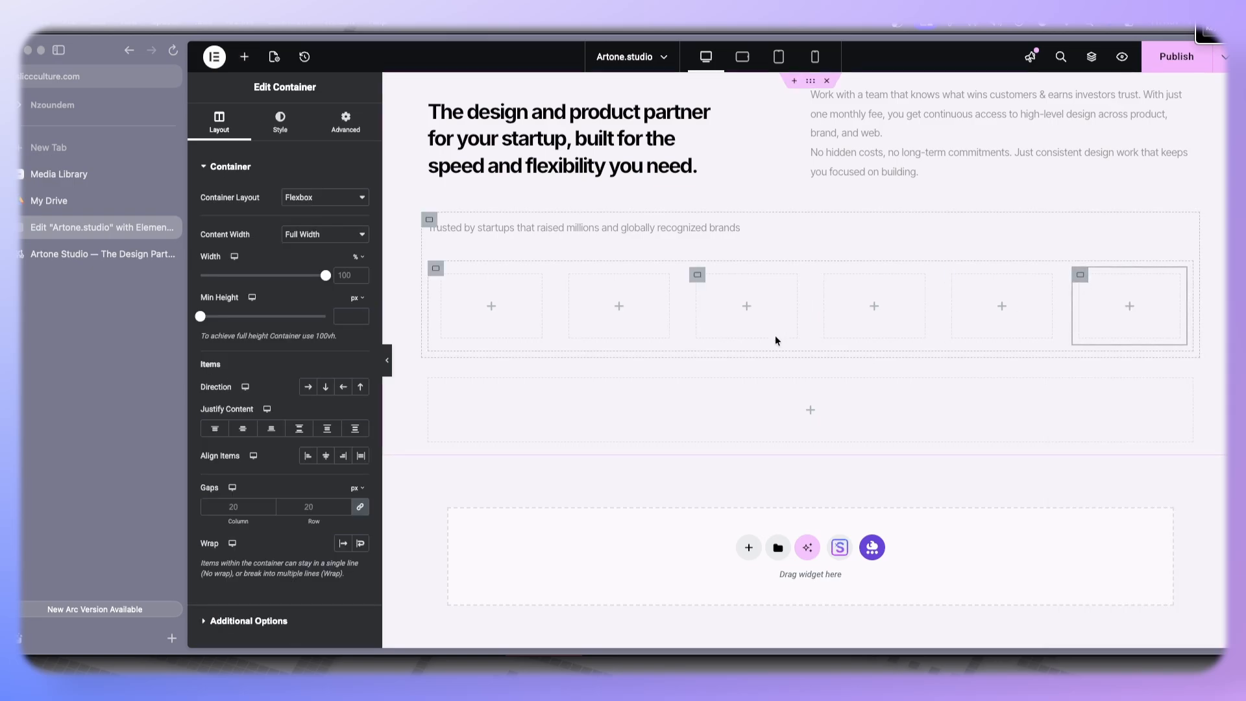
- Set the first inner container's minimum height to 100 and preview the layout
{"action": "left_click", "coordinate": [442, 278]}
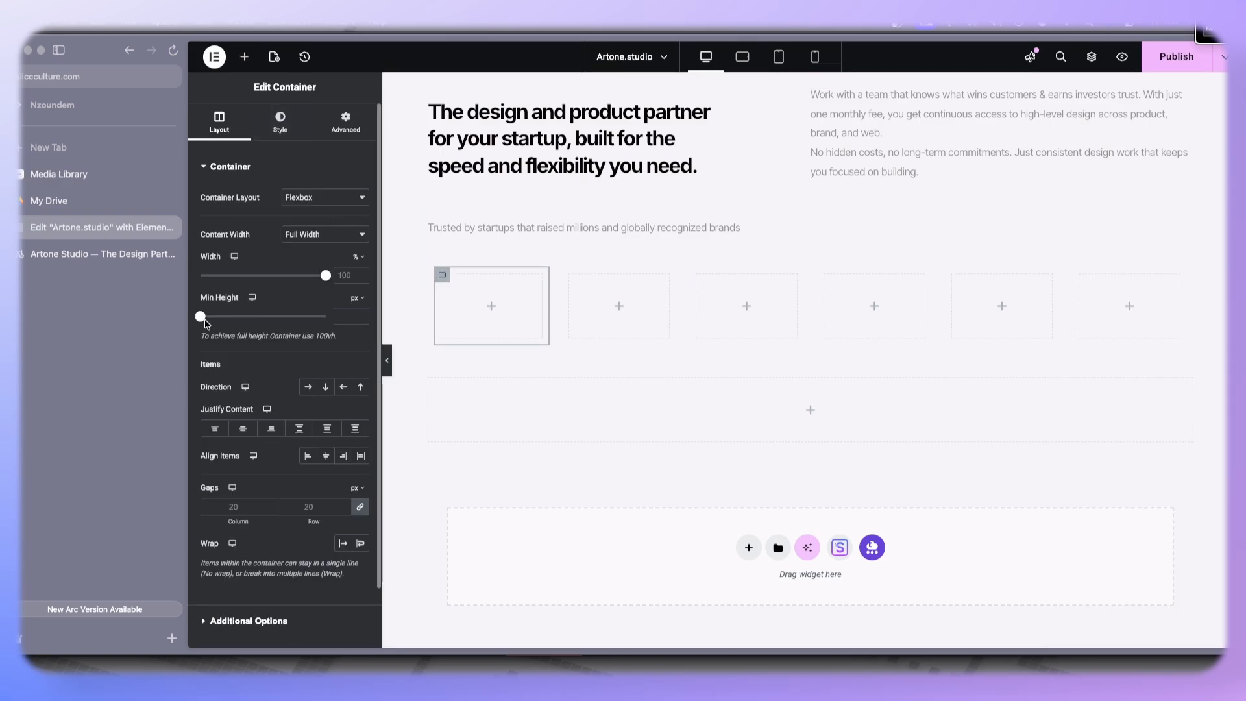
{"action": "left_click_drag", "start_coordinate": [198, 320], "coordinate": [208, 320]}
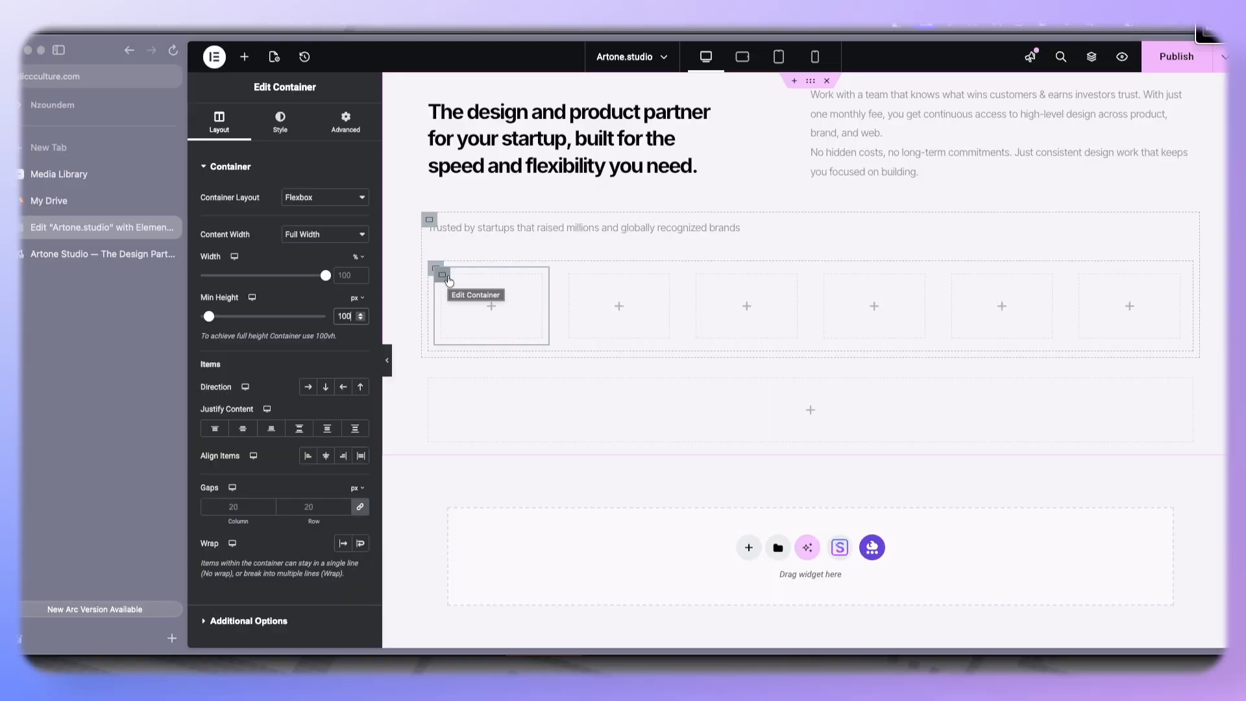
{"action": "left_click", "coordinate": [388, 361]}
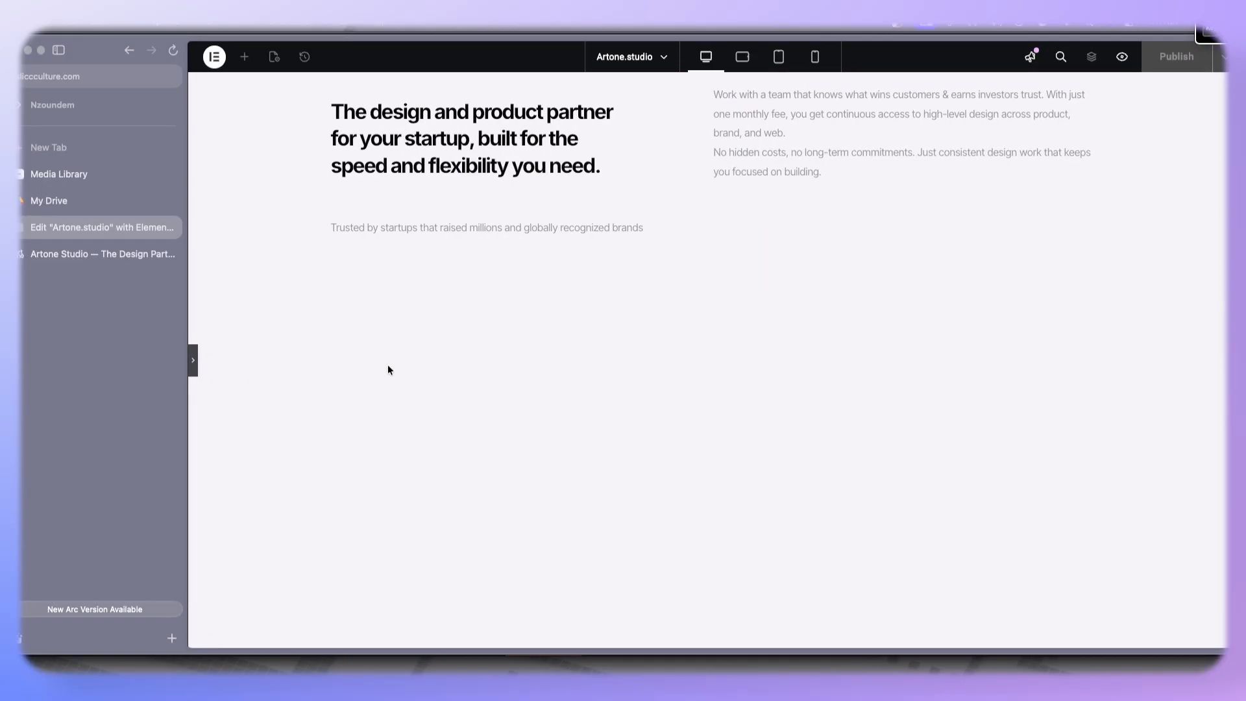
{"action": "left_click", "coordinate": [193, 363]}
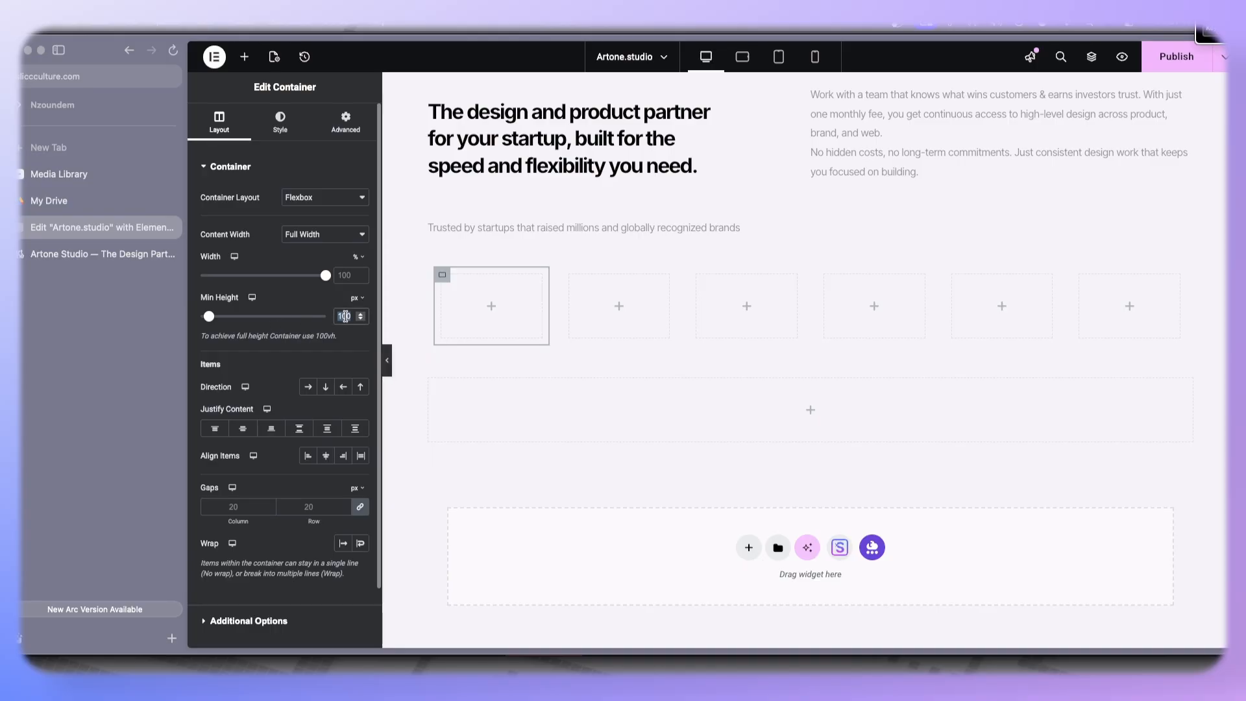
- Give the outer logo-strip container a classic background color of #EEEEEE
{"action": "left_click", "coordinate": [436, 268]}
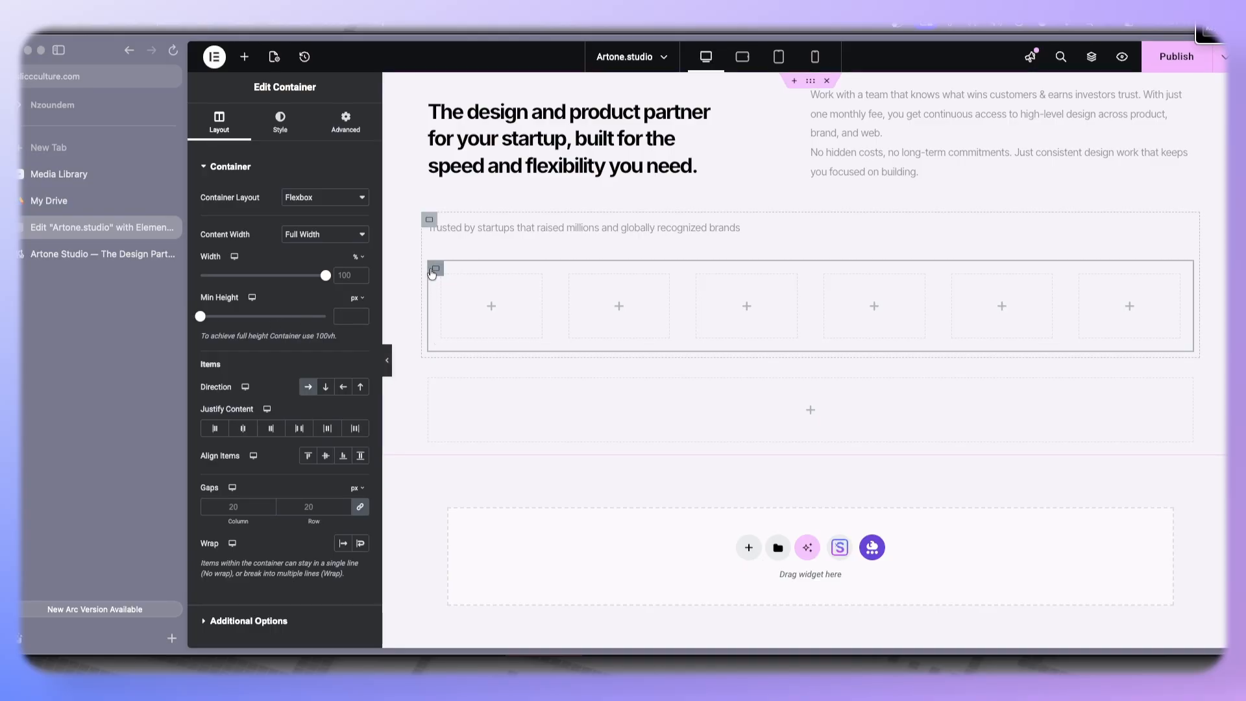
{"action": "left_click", "coordinate": [292, 128]}
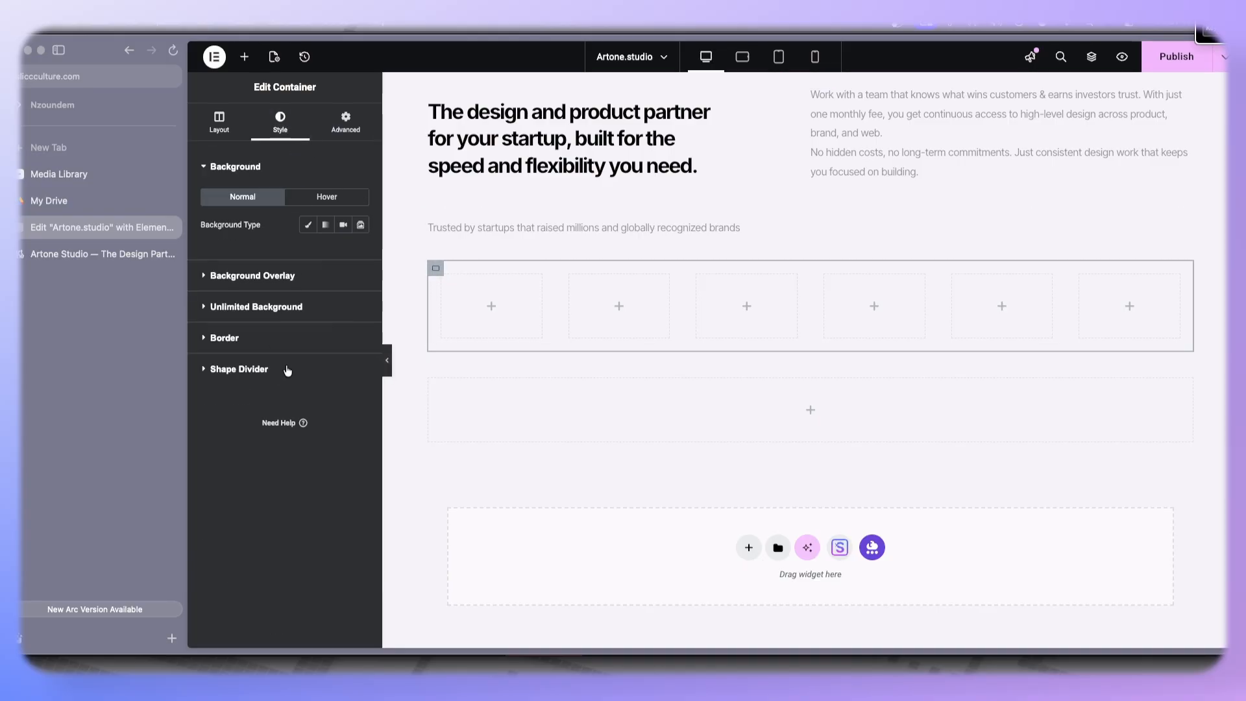
{"action": "left_click", "coordinate": [309, 225]}
{"action": "left_click", "coordinate": [360, 252]}
{"action": "type", "text": "#DADADA"}
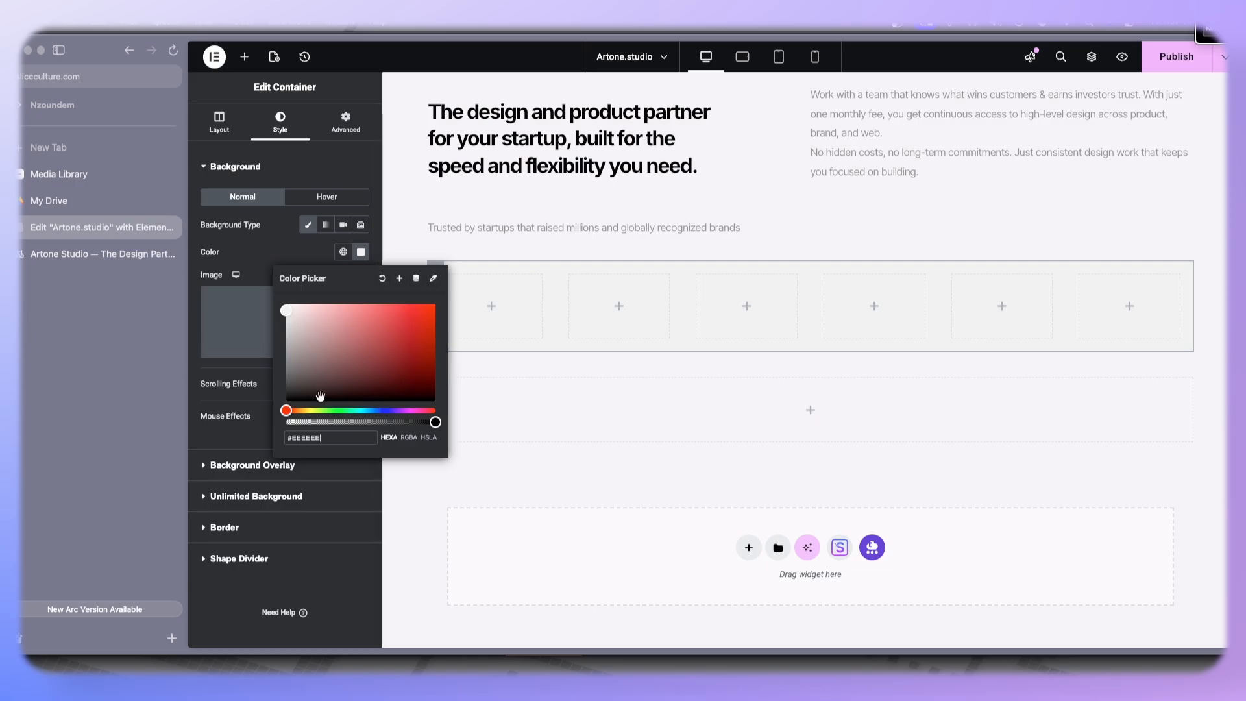
{"action": "left_click", "coordinate": [297, 238]}
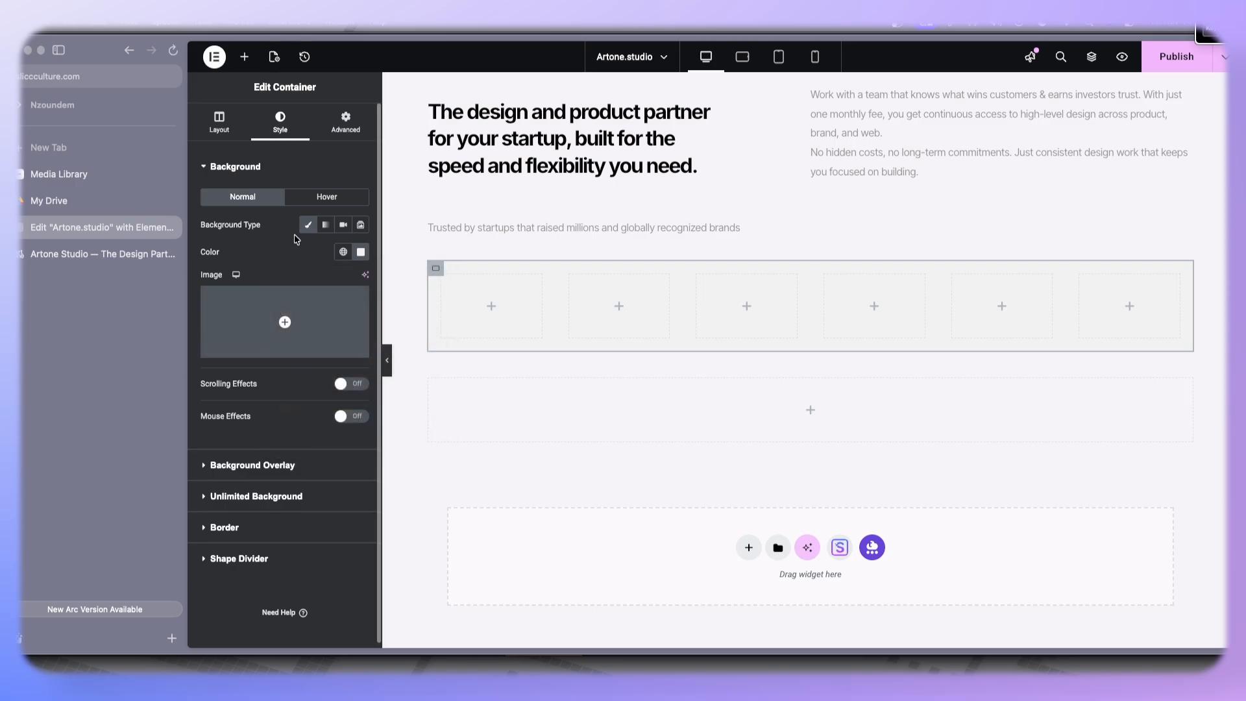
- Add a solid border colored #777777 to the outer container and preview the result
{"action": "left_click", "coordinate": [243, 526]}
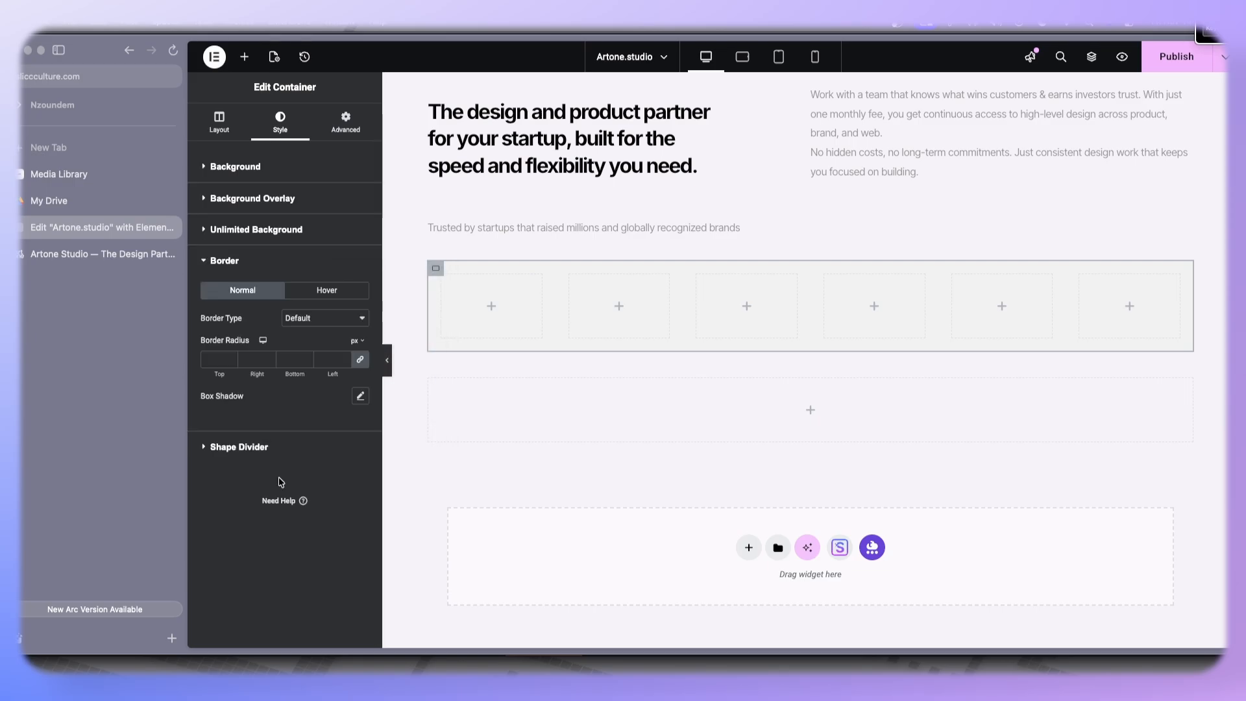
{"action": "left_click", "coordinate": [321, 317]}
{"action": "left_click", "coordinate": [346, 348]}
{"action": "left_click", "coordinate": [346, 356]}
{"action": "left_click", "coordinate": [361, 397]}
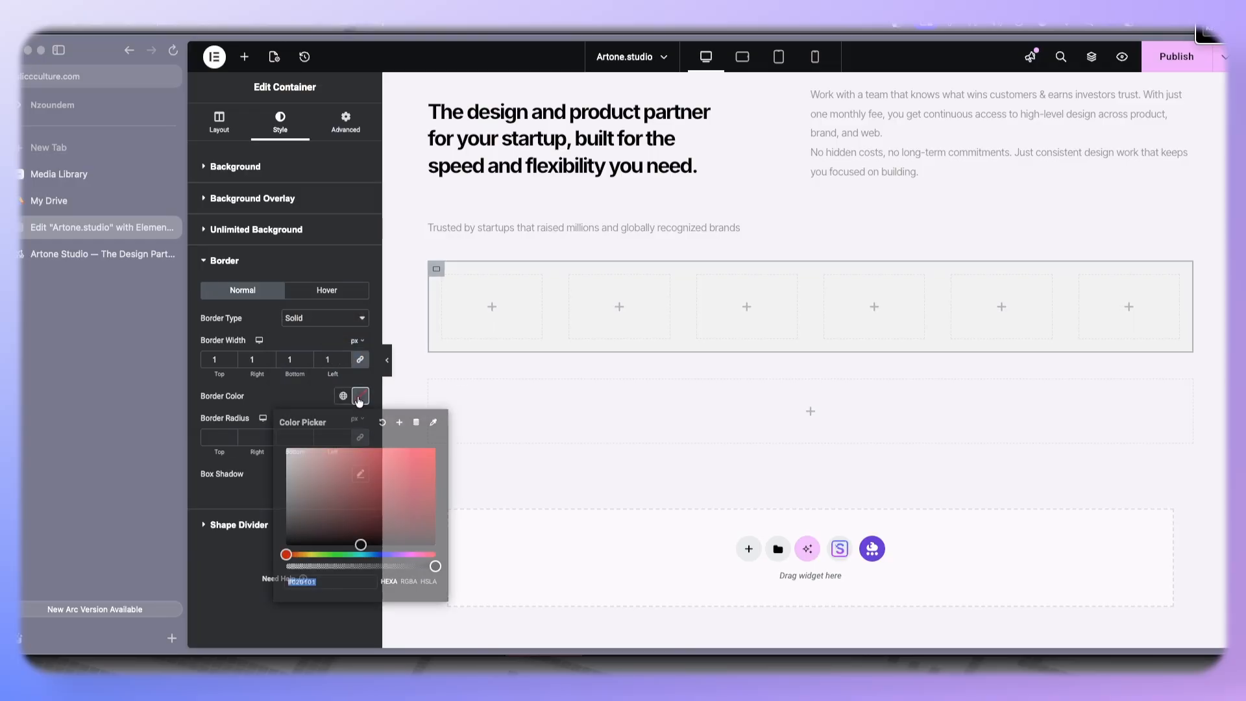
{"action": "left_click_drag", "start_coordinate": [302, 496], "coordinate": [285, 500]}
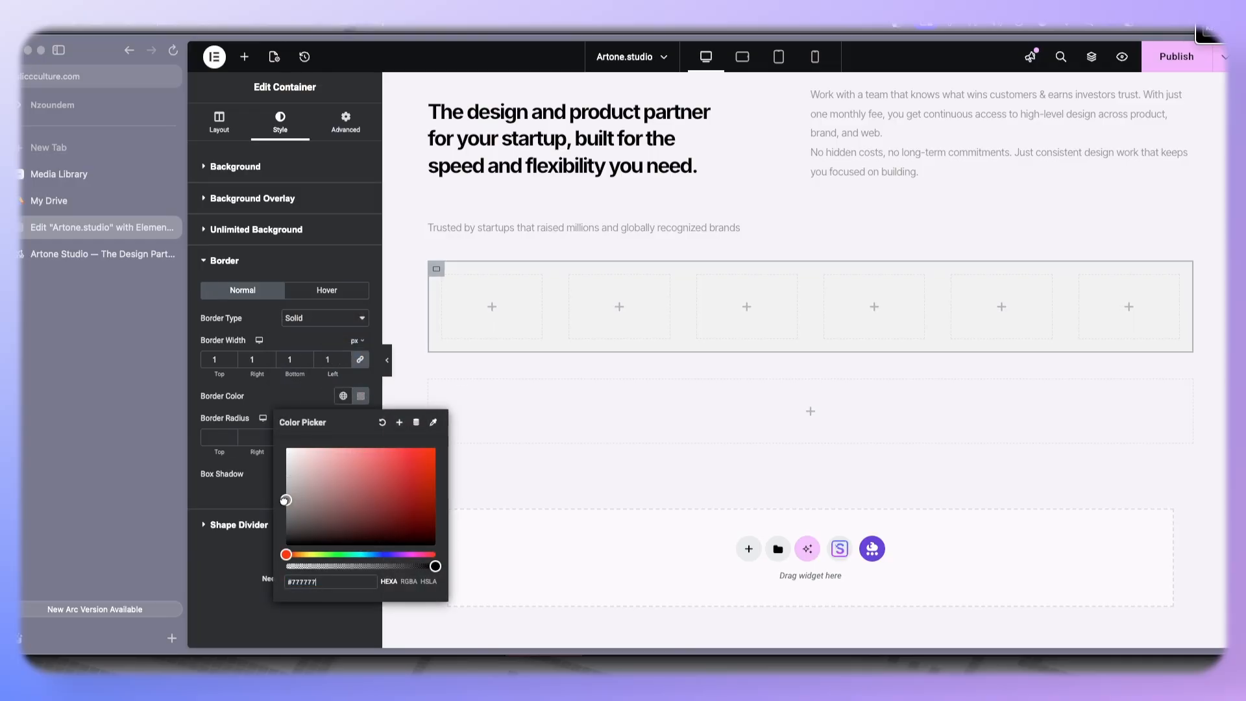
{"action": "left_click", "coordinate": [239, 496]}
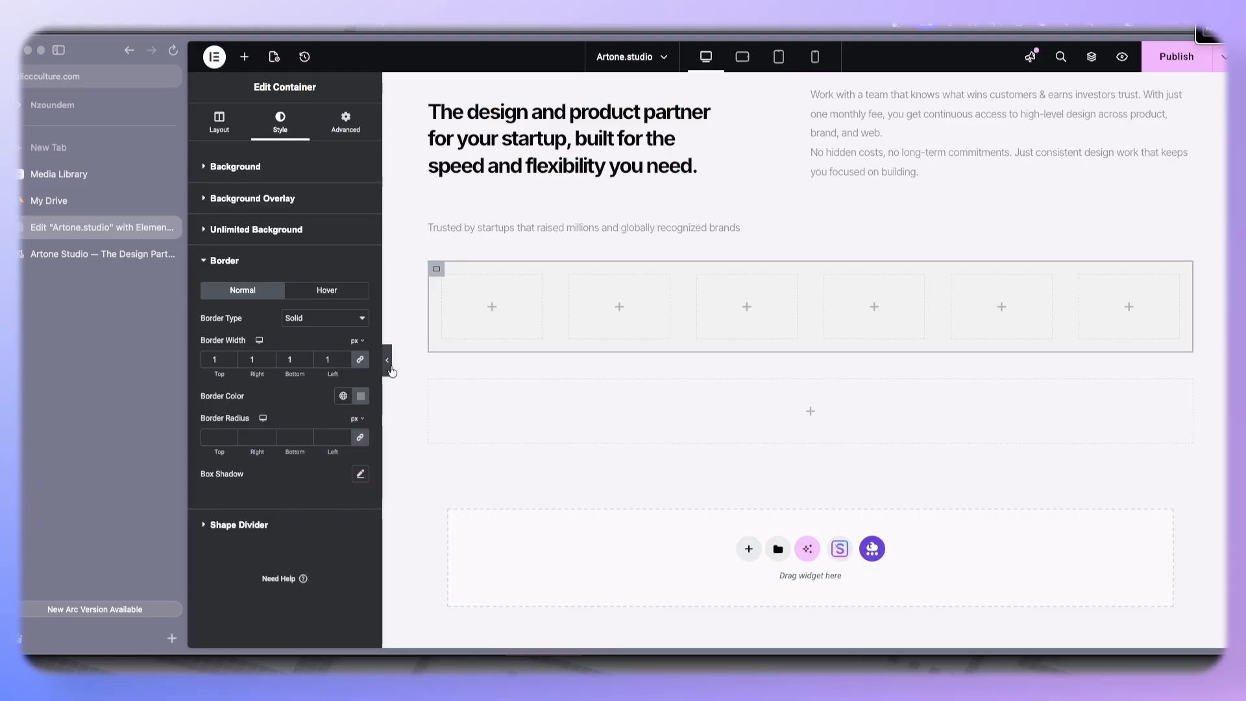
{"action": "left_click", "coordinate": [390, 367]}
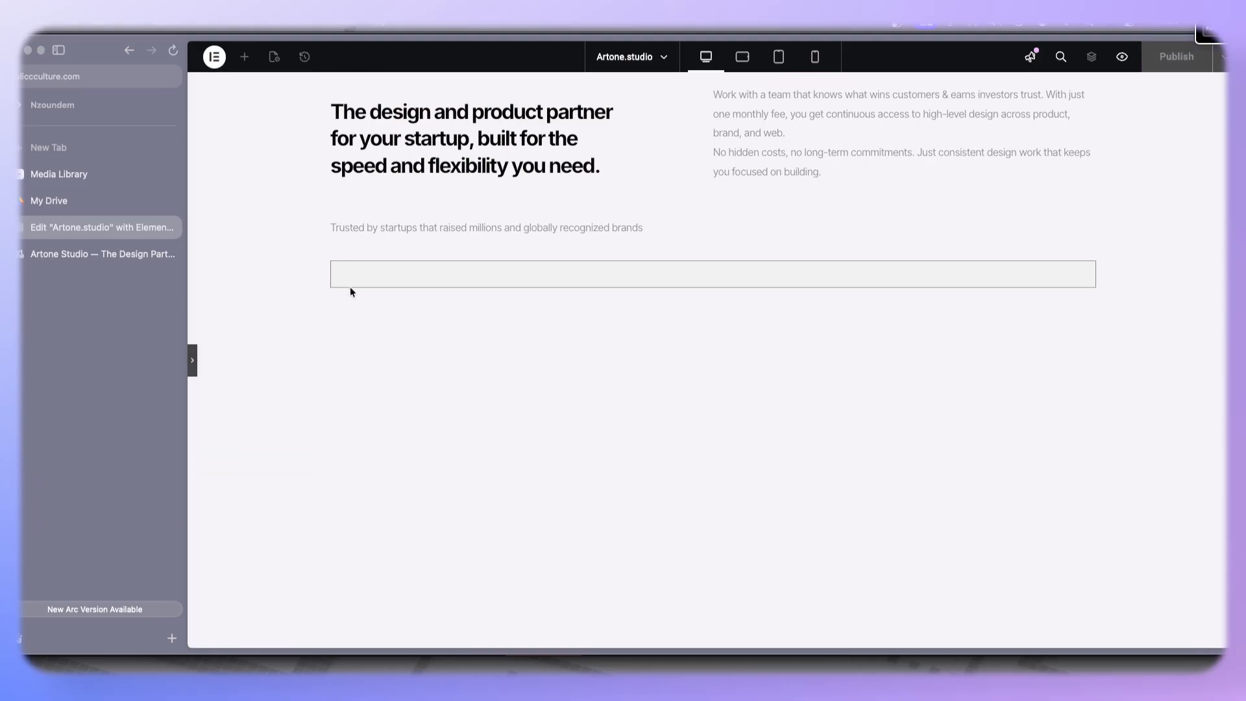
{"action": "left_click", "coordinate": [195, 369]}
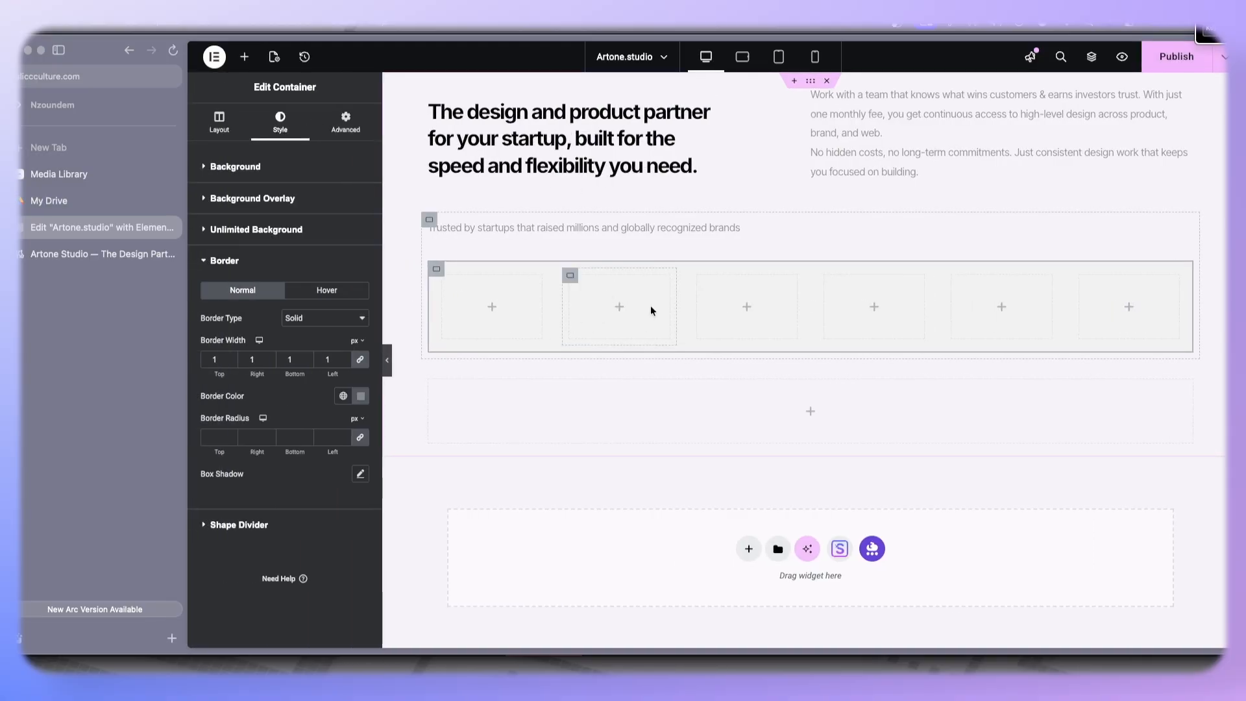
{"action": "left_click", "coordinate": [387, 361]}
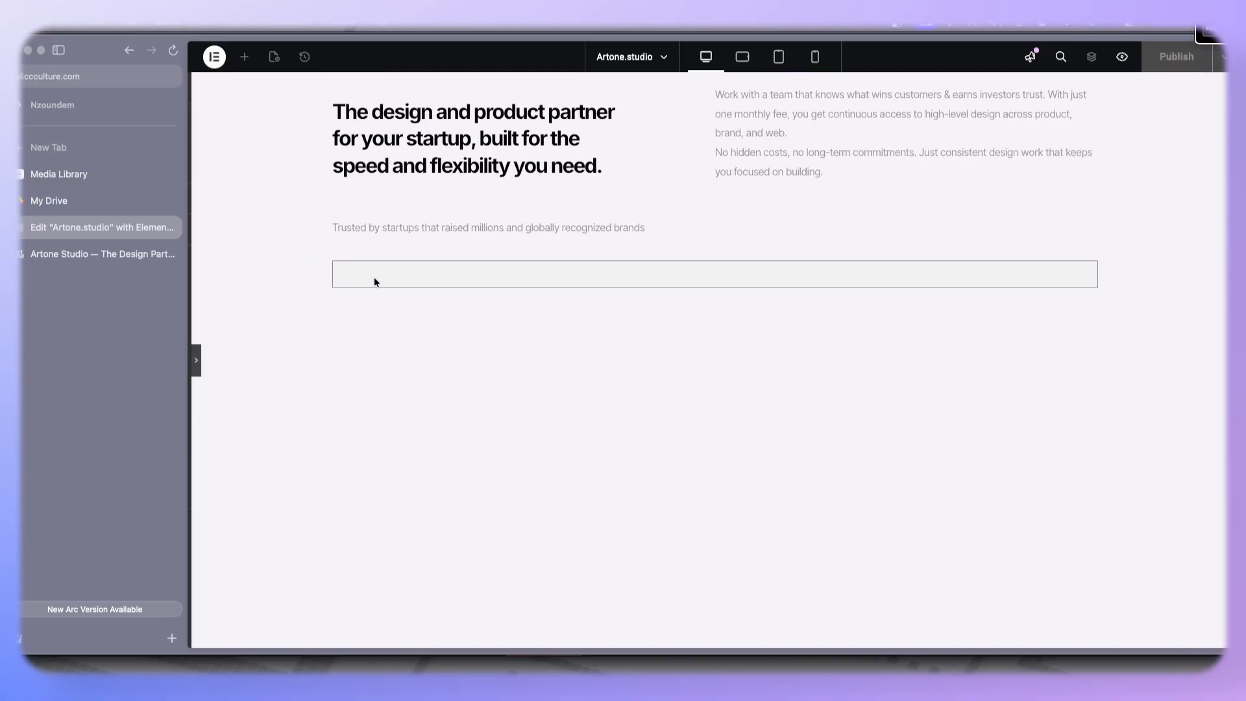
{"action": "left_click", "coordinate": [192, 361]}
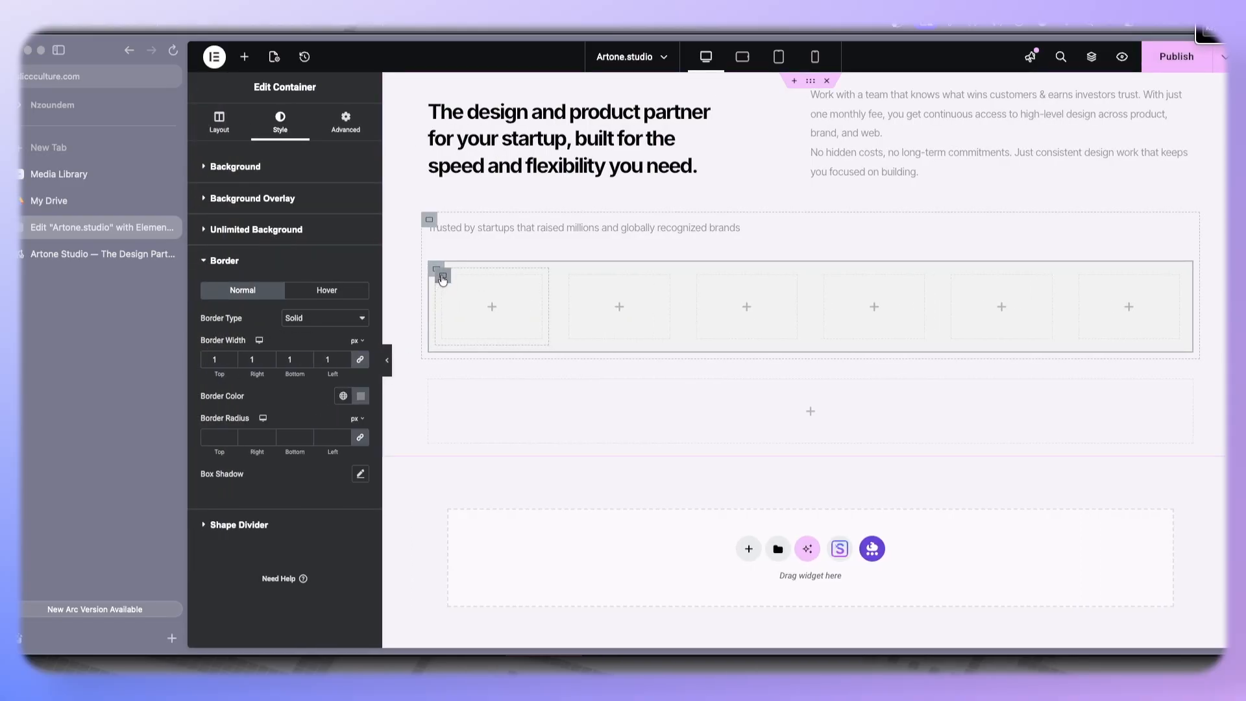
- Set the first inner container's minimum height to about 118 px and preview it
{"action": "left_click", "coordinate": [443, 278]}
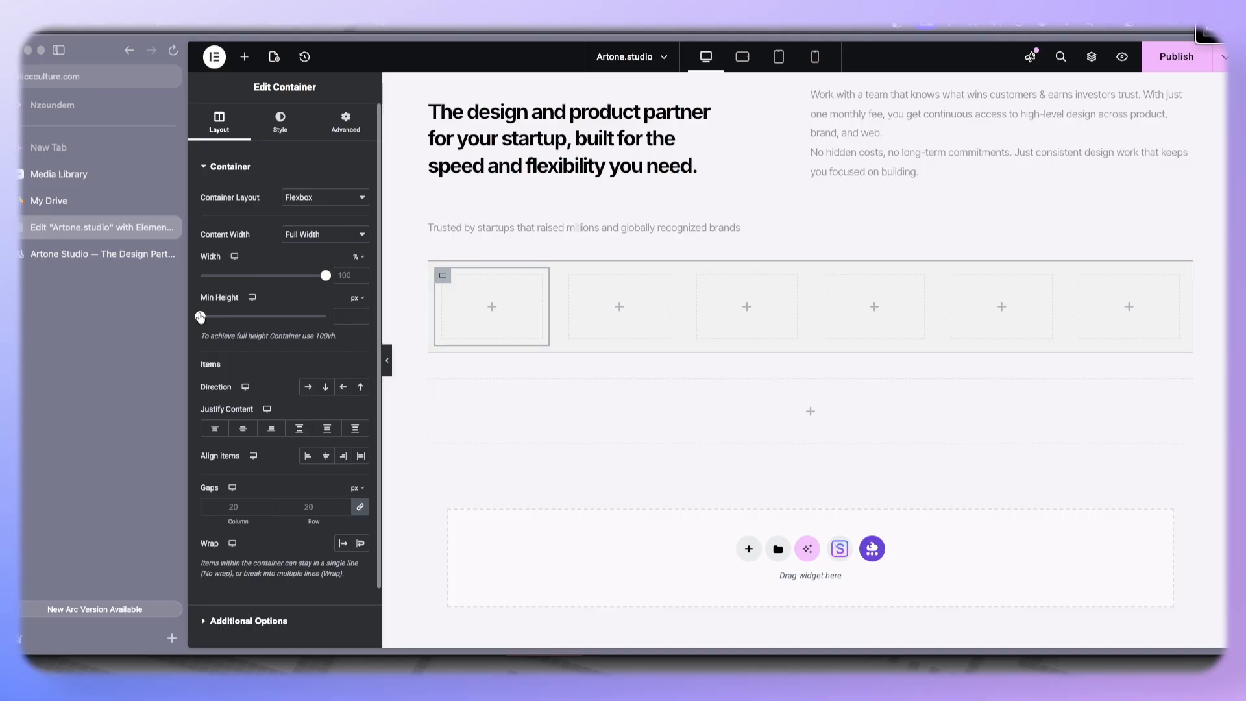
{"action": "left_click_drag", "start_coordinate": [205, 319], "coordinate": [246, 323]}
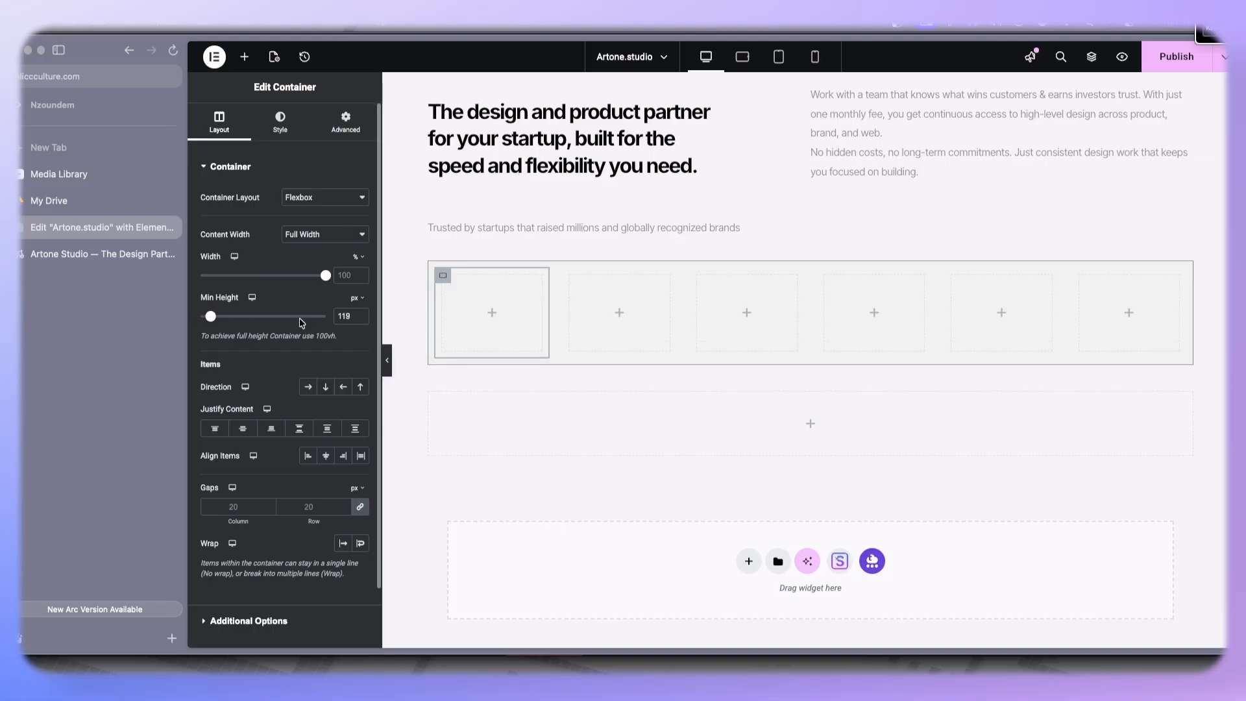
{"action": "left_click", "coordinate": [361, 319]}
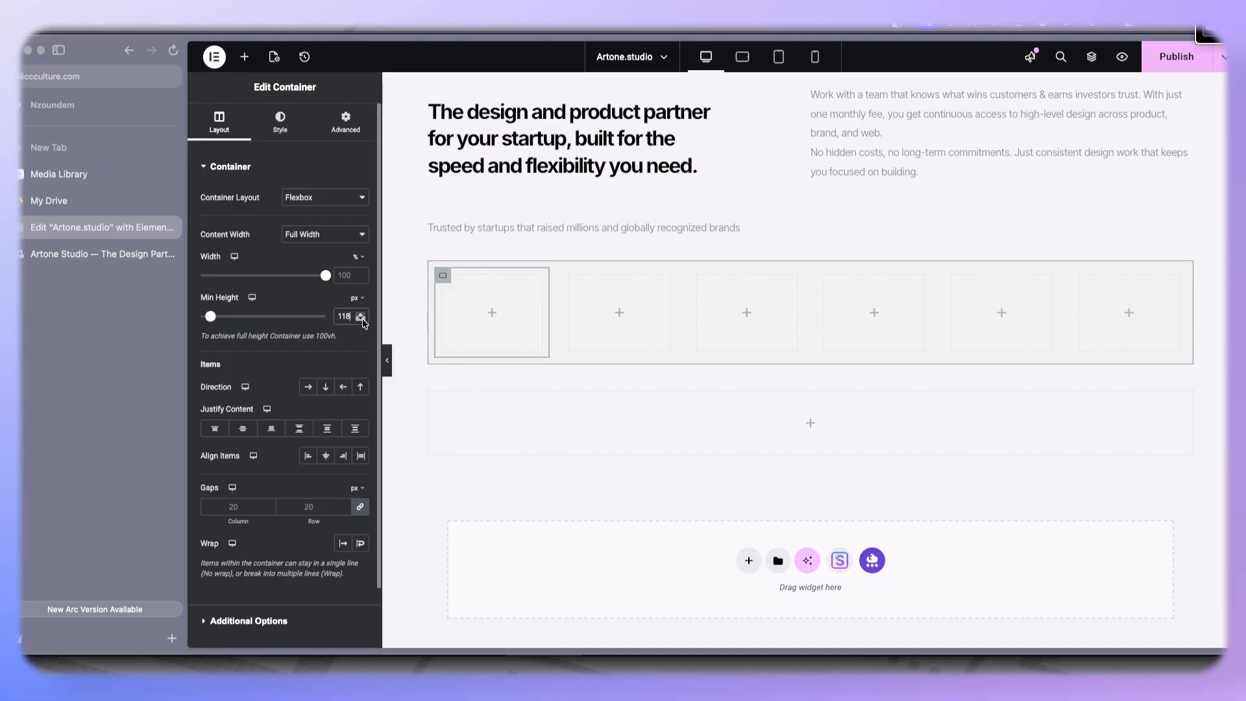
{"action": "left_click", "coordinate": [363, 321]}
{"action": "left_click", "coordinate": [363, 320]}
{"action": "left_click", "coordinate": [363, 320]}
{"action": "left_click", "coordinate": [363, 320]}
{"action": "left_click", "coordinate": [362, 320]}
{"action": "left_click", "coordinate": [388, 362]}
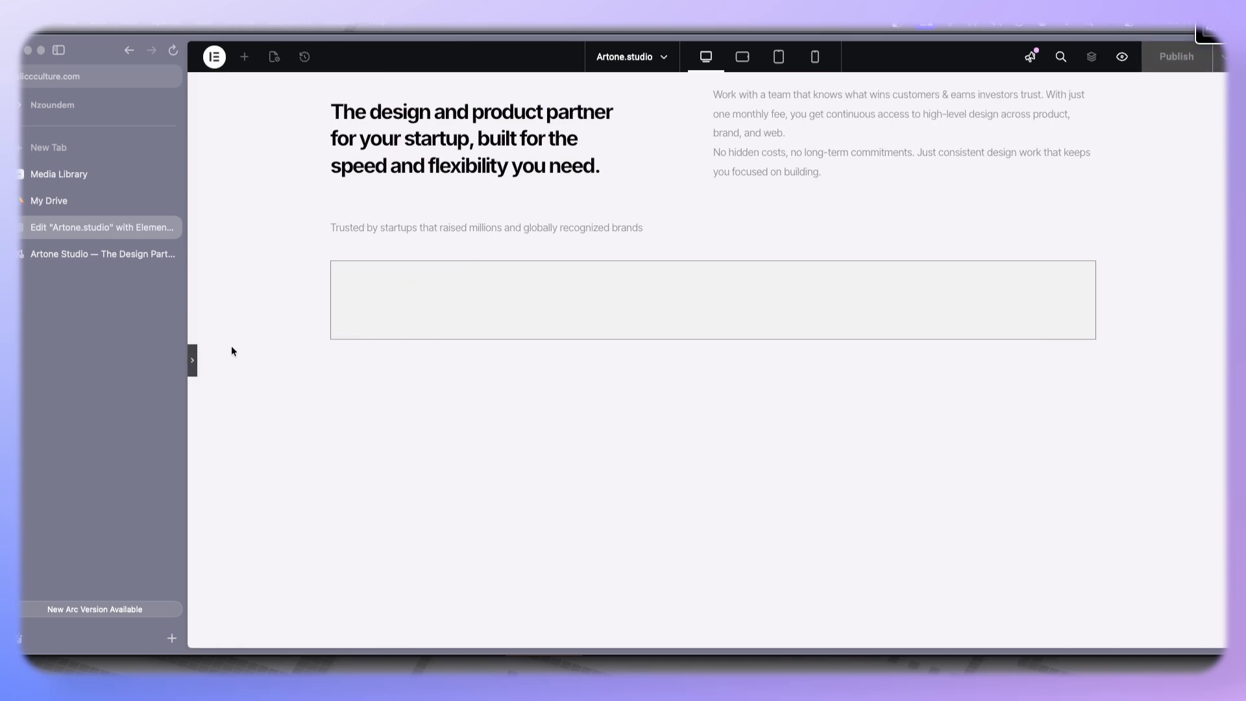
{"action": "left_click", "coordinate": [192, 361]}
- Lighten the outer container's border color to a pale grey
{"action": "left_click", "coordinate": [426, 262]}
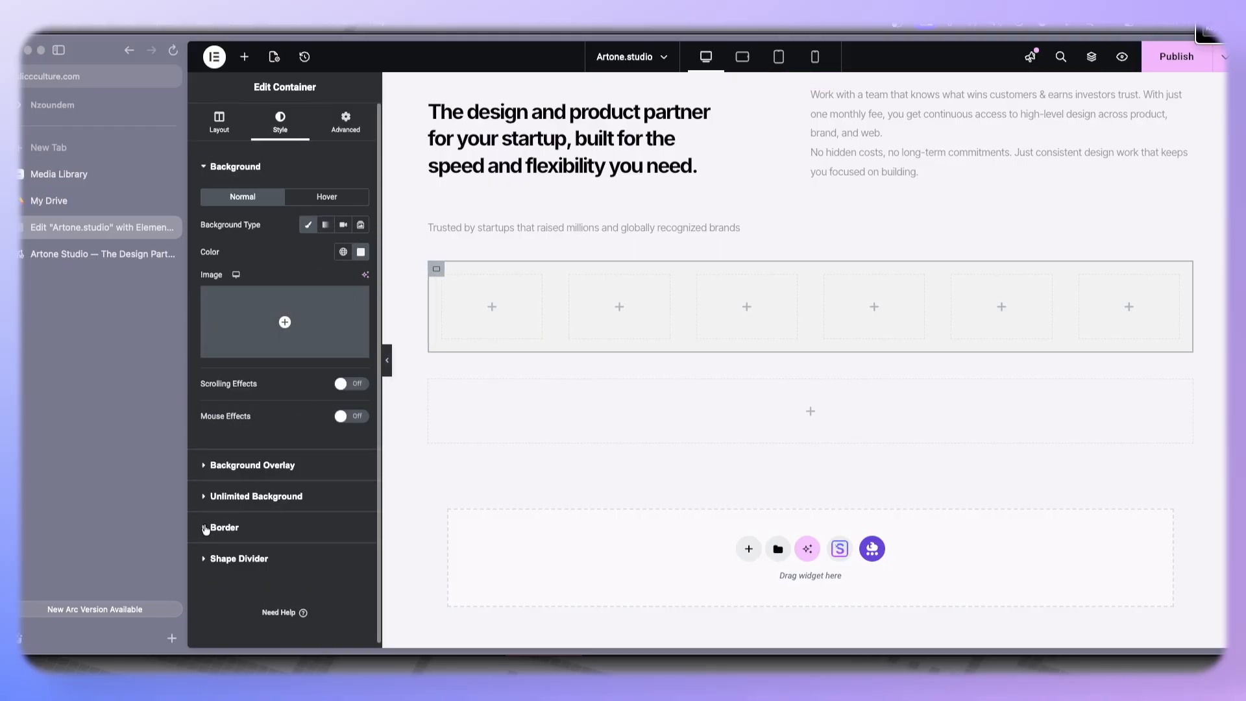
{"action": "left_click", "coordinate": [221, 527]}
{"action": "left_click", "coordinate": [360, 396]}
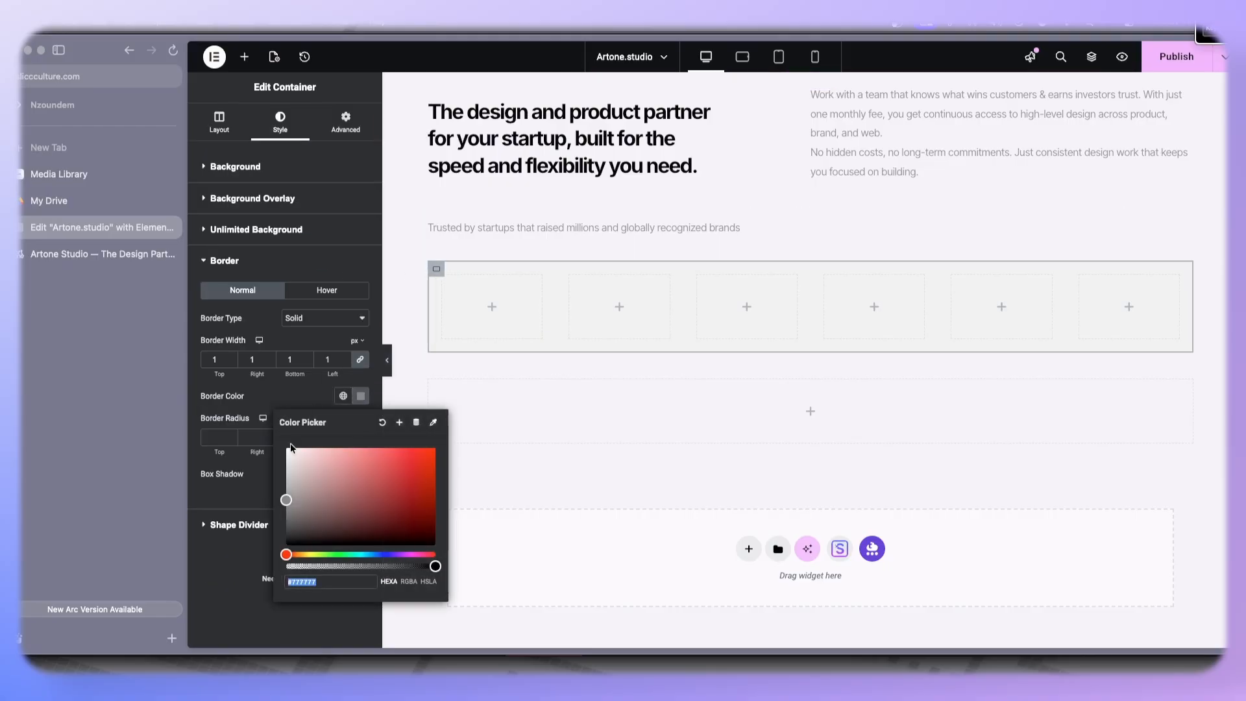
{"action": "left_click_drag", "start_coordinate": [291, 469], "coordinate": [278, 468]}
{"action": "left_click", "coordinate": [261, 374]}
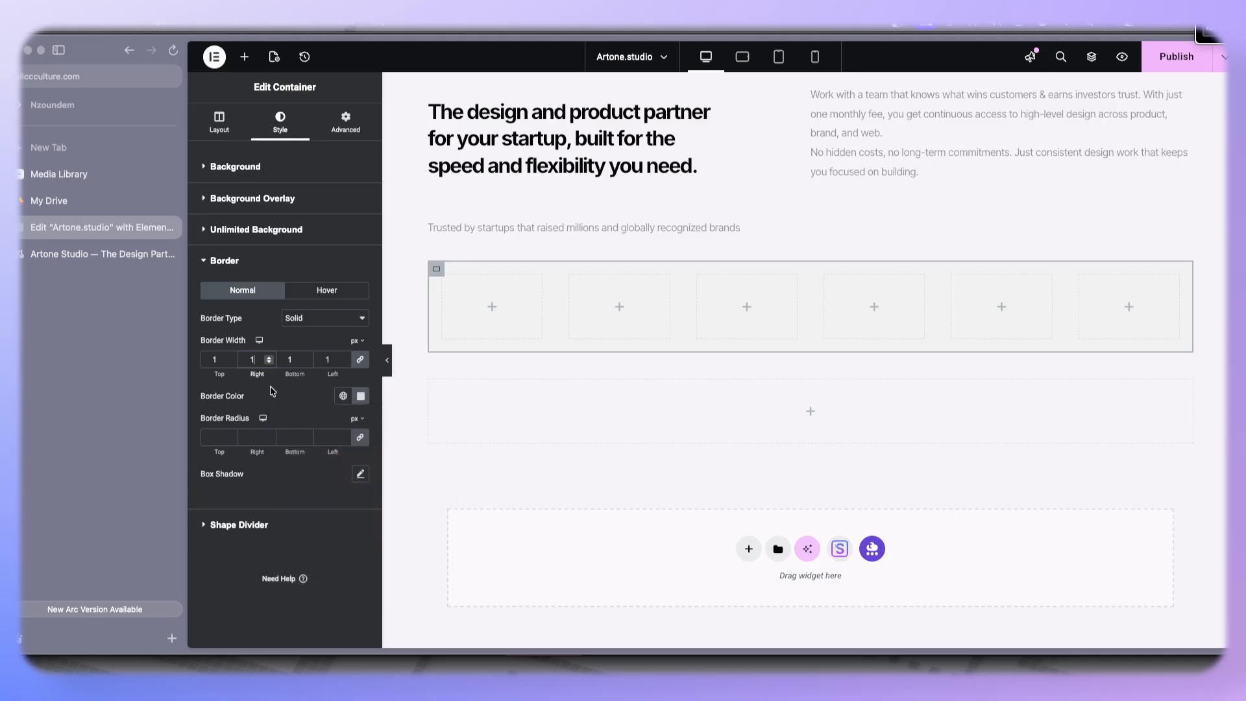
- Set the outer container's border radius to 30 px on all corners and preview it
{"action": "left_click", "coordinate": [388, 369]}
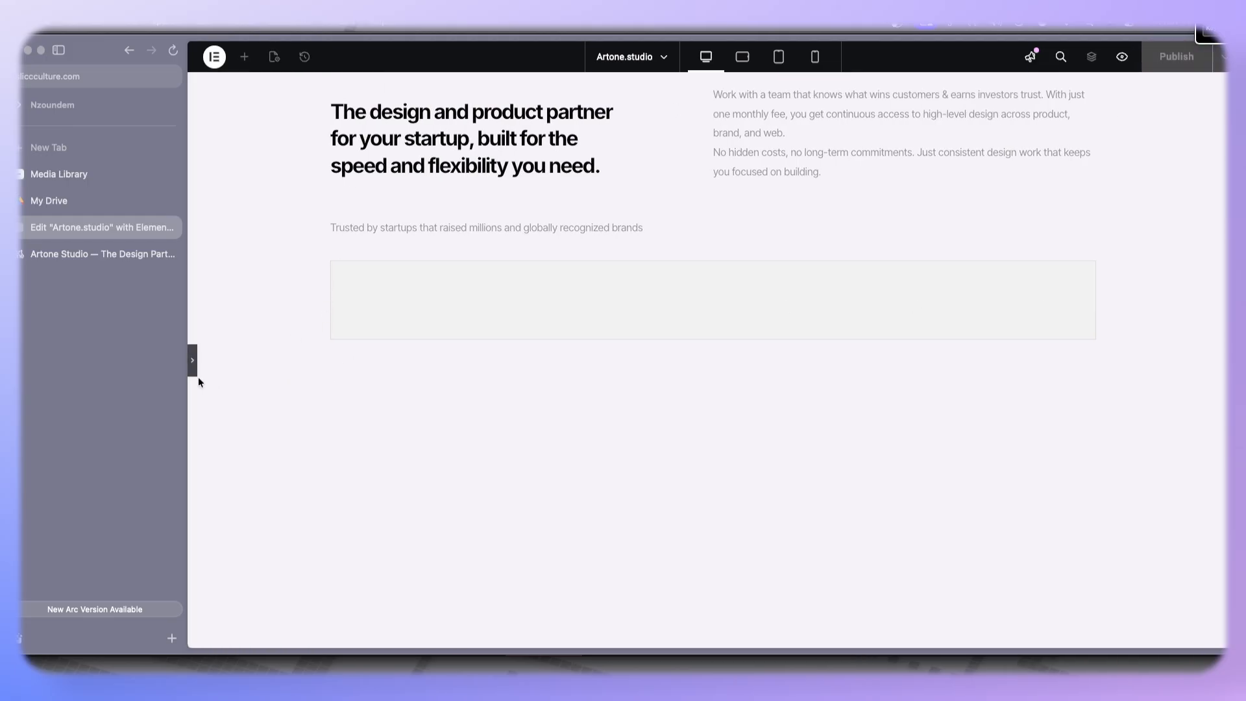
{"action": "left_click", "coordinate": [192, 363]}
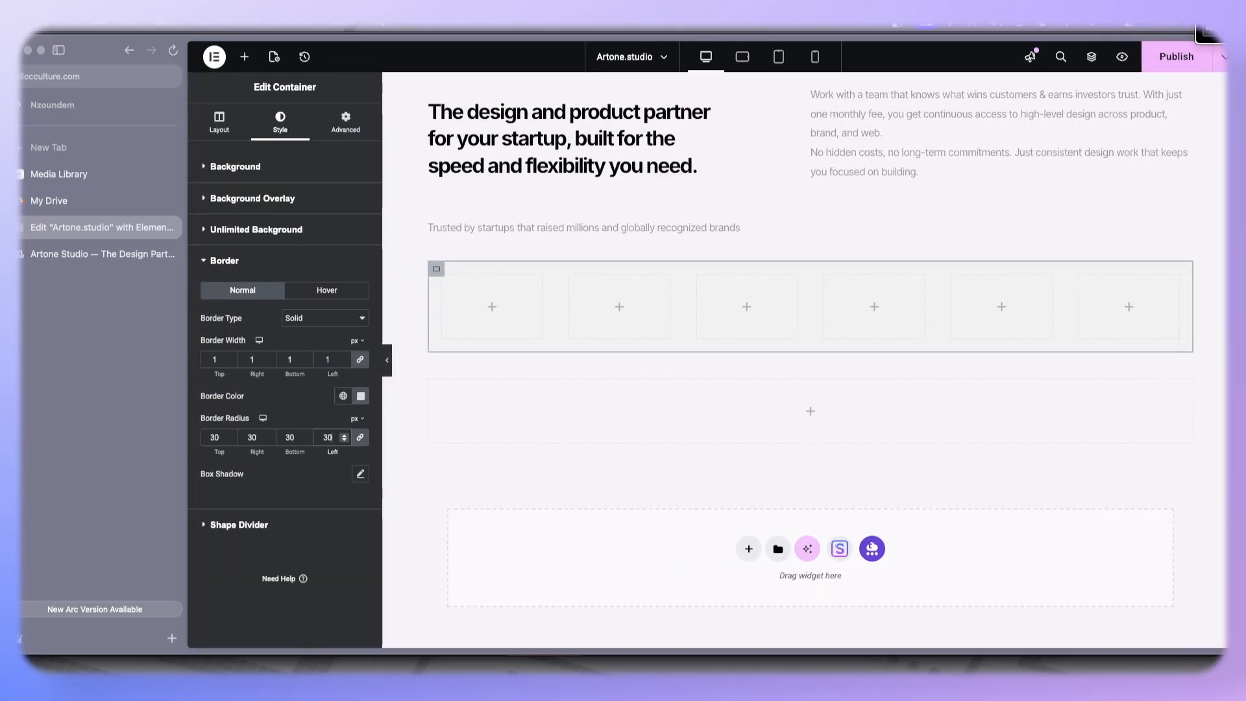
{"action": "left_click", "coordinate": [389, 362]}
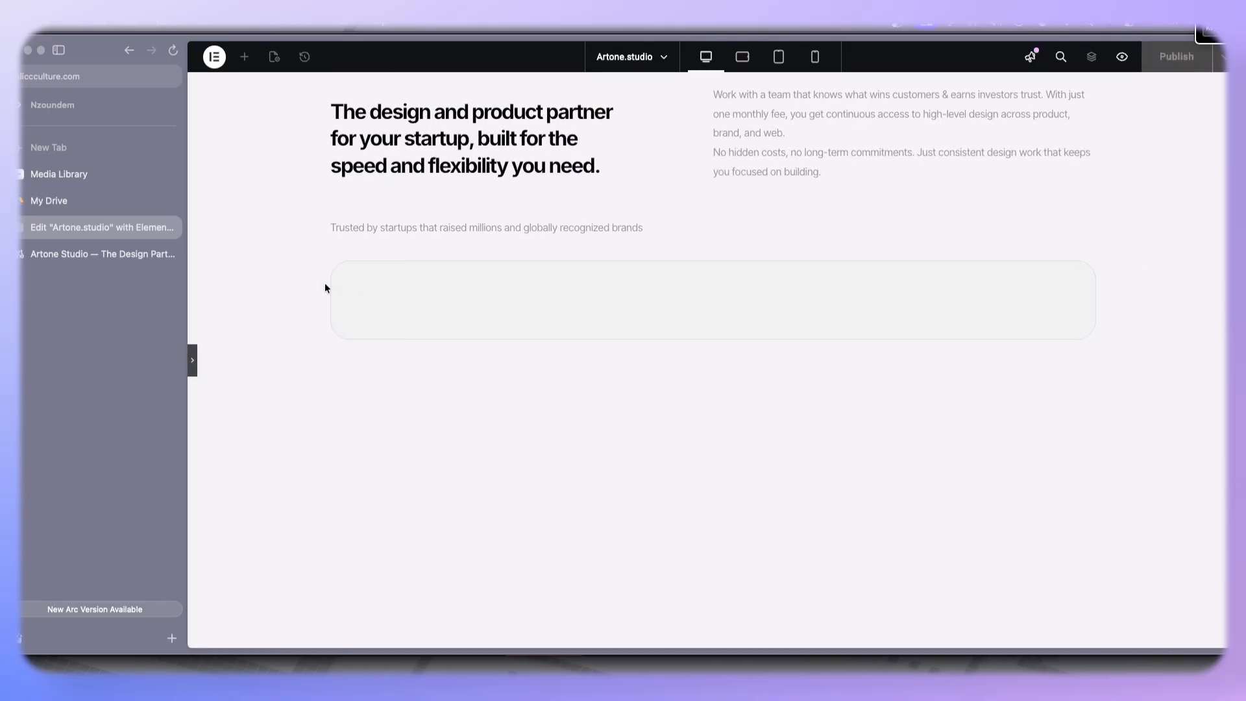
{"action": "left_click", "coordinate": [193, 363]}
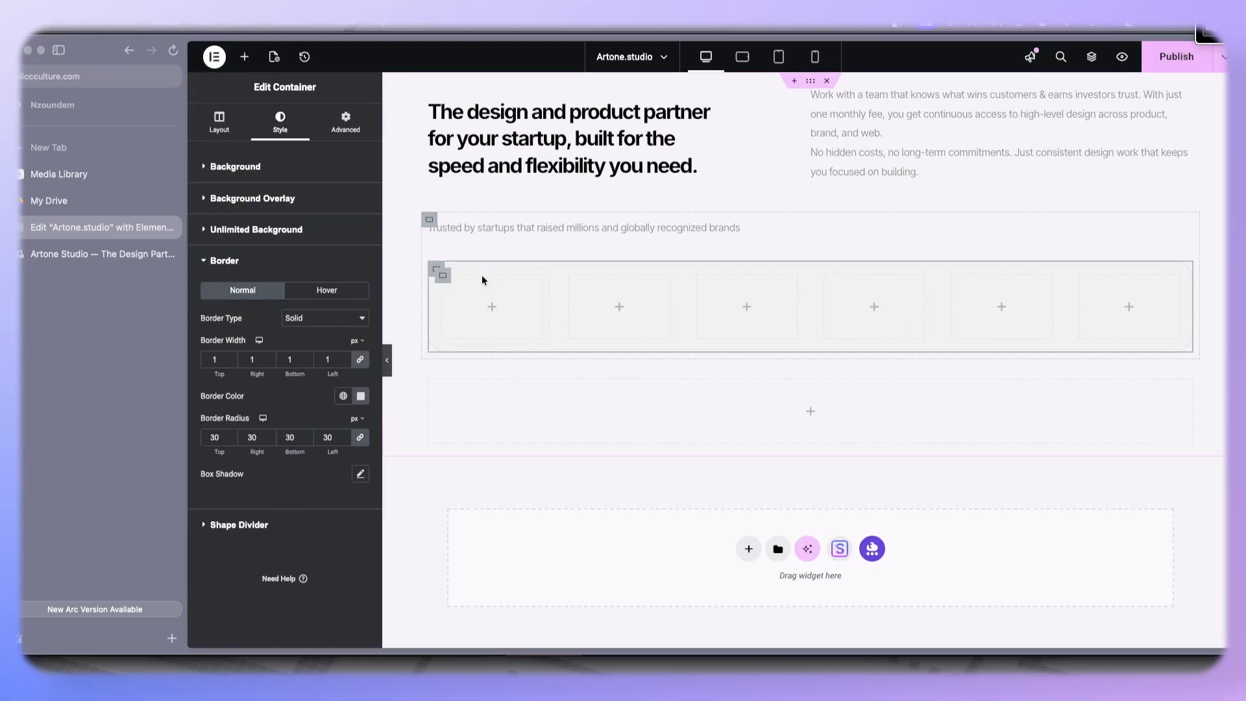
- Give the first logo box a classic background using the "open" logo image from the media library
{"action": "left_click", "coordinate": [444, 278]}
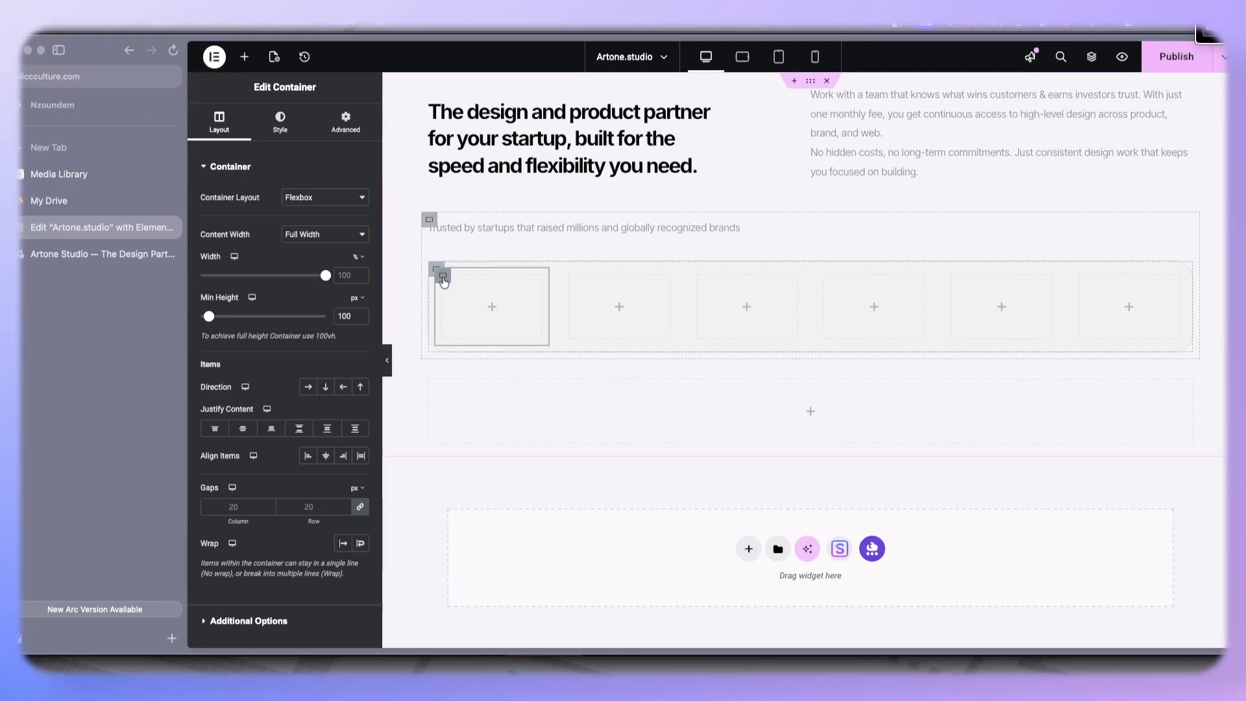
{"action": "left_click", "coordinate": [281, 121]}
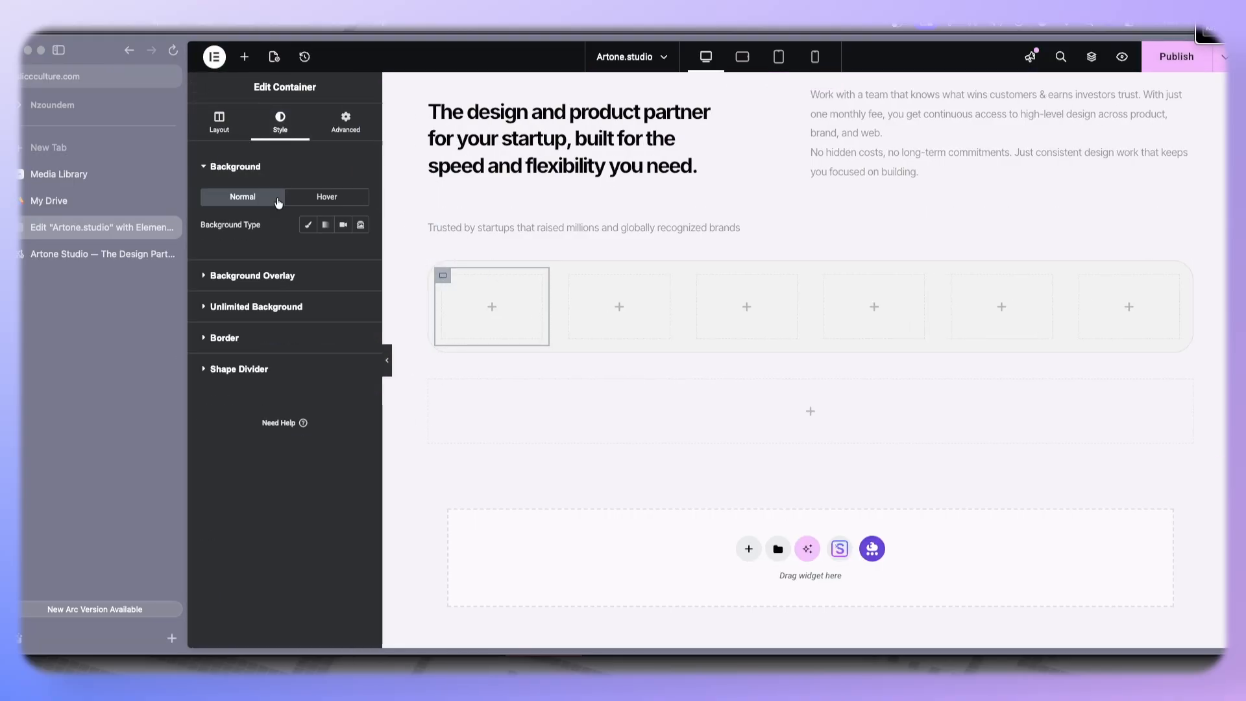
{"action": "left_click", "coordinate": [309, 225]}
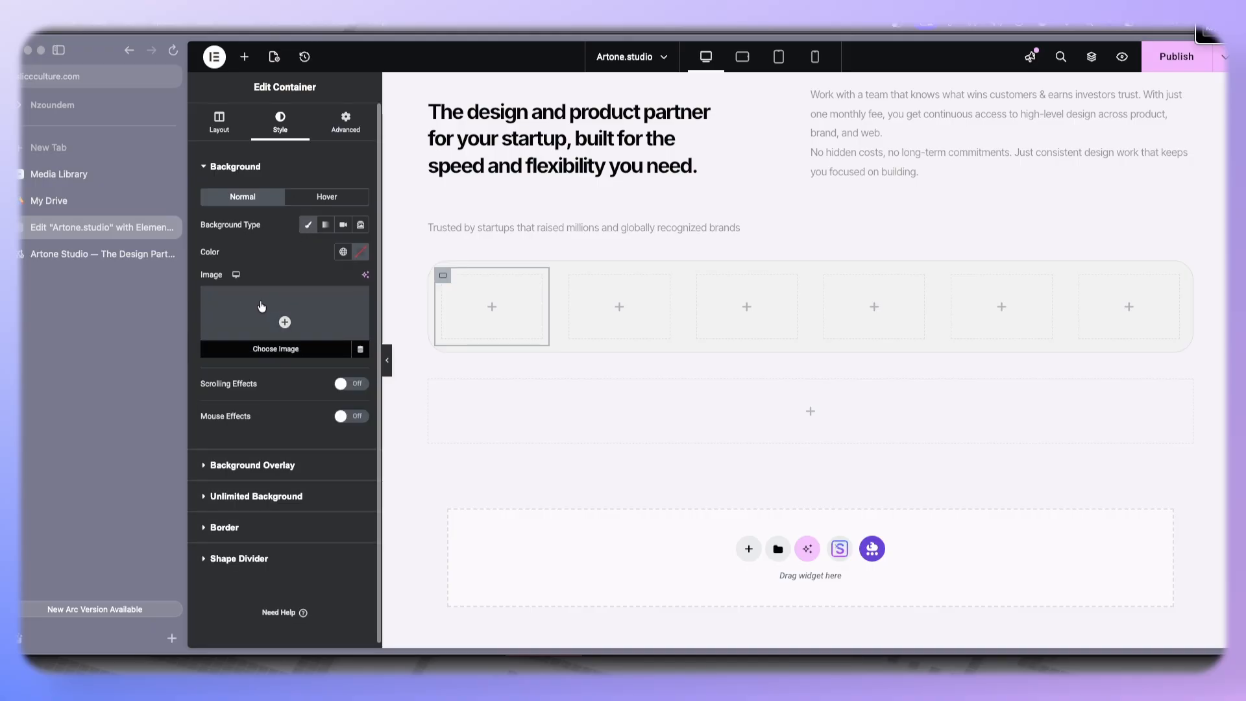
{"action": "left_click", "coordinate": [292, 310]}
{"action": "left_click", "coordinate": [98, 255]}
{"action": "left_click", "coordinate": [77, 227]}
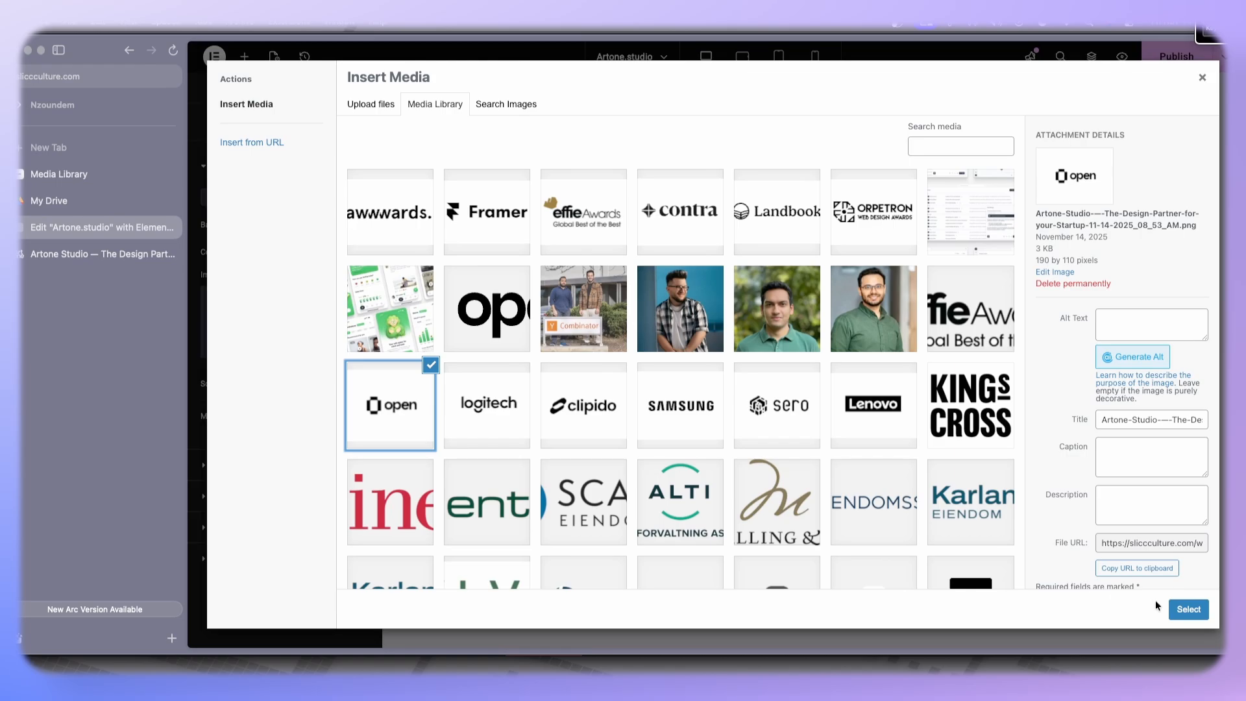
{"action": "left_click", "coordinate": [1189, 609]}
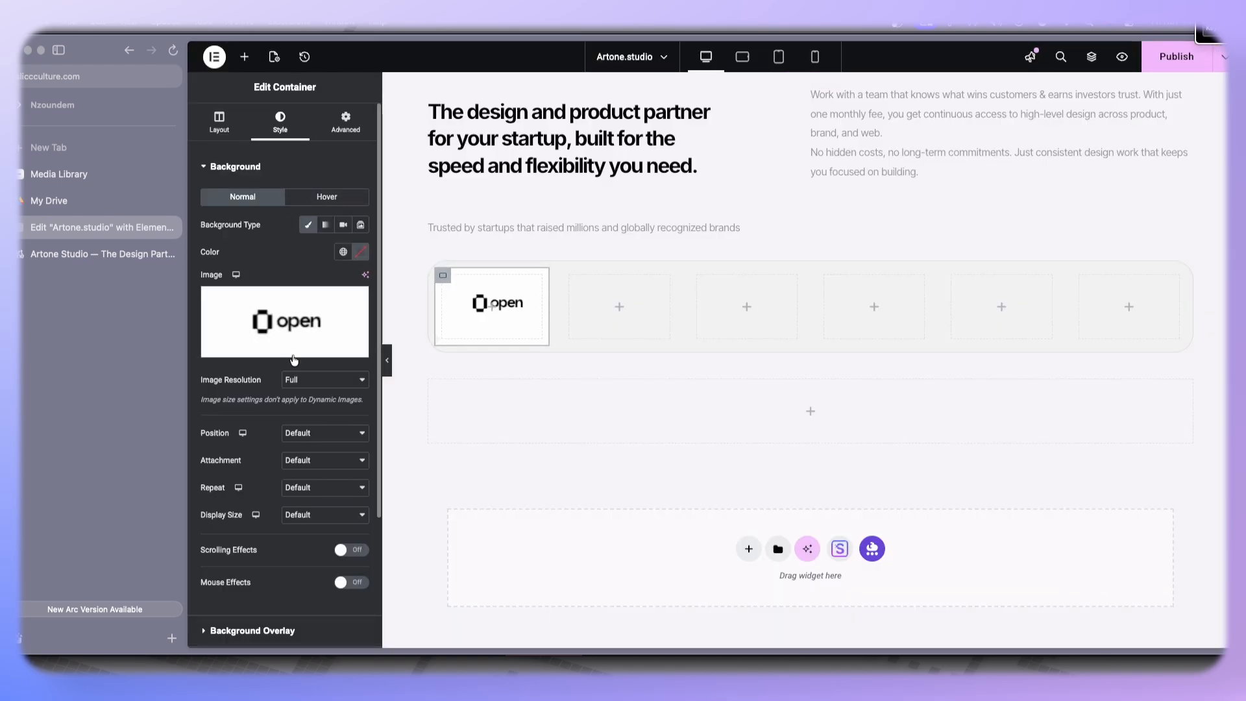
- Preview the logo box and compare the logo strip against the reference Artone Studio homepage
{"action": "left_click", "coordinate": [387, 367]}
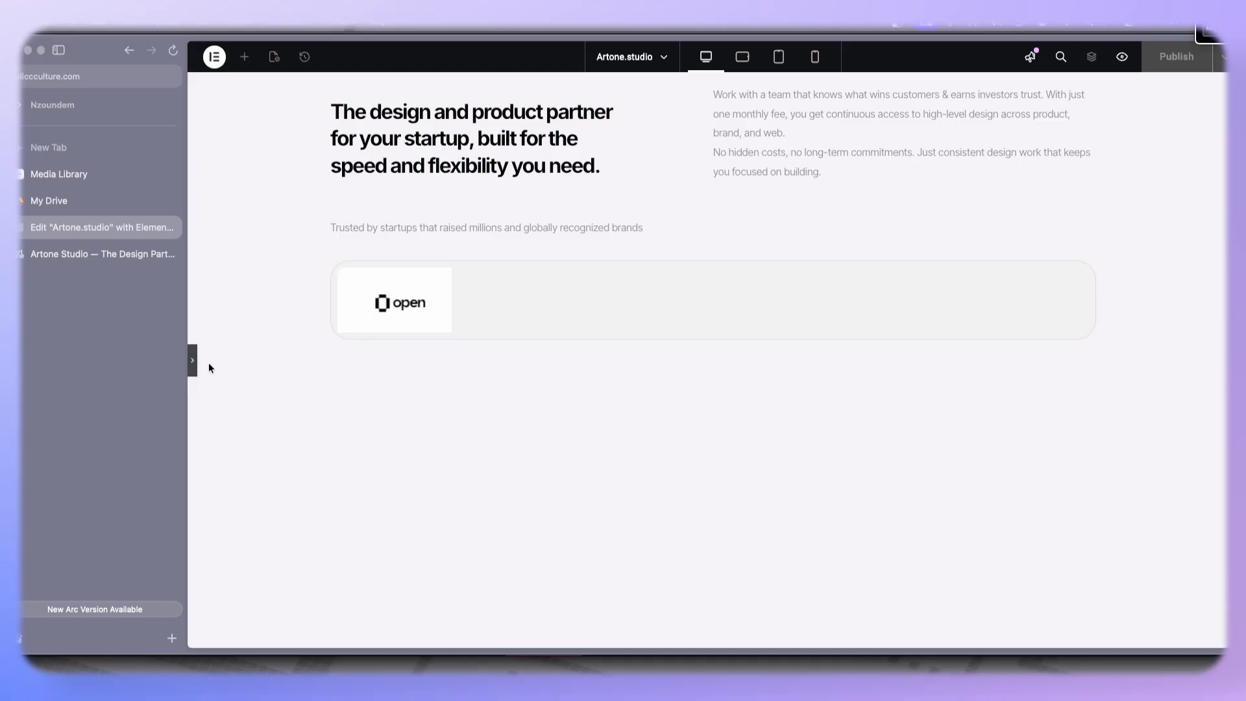
{"action": "left_click", "coordinate": [193, 360]}
{"action": "left_click", "coordinate": [96, 254]}
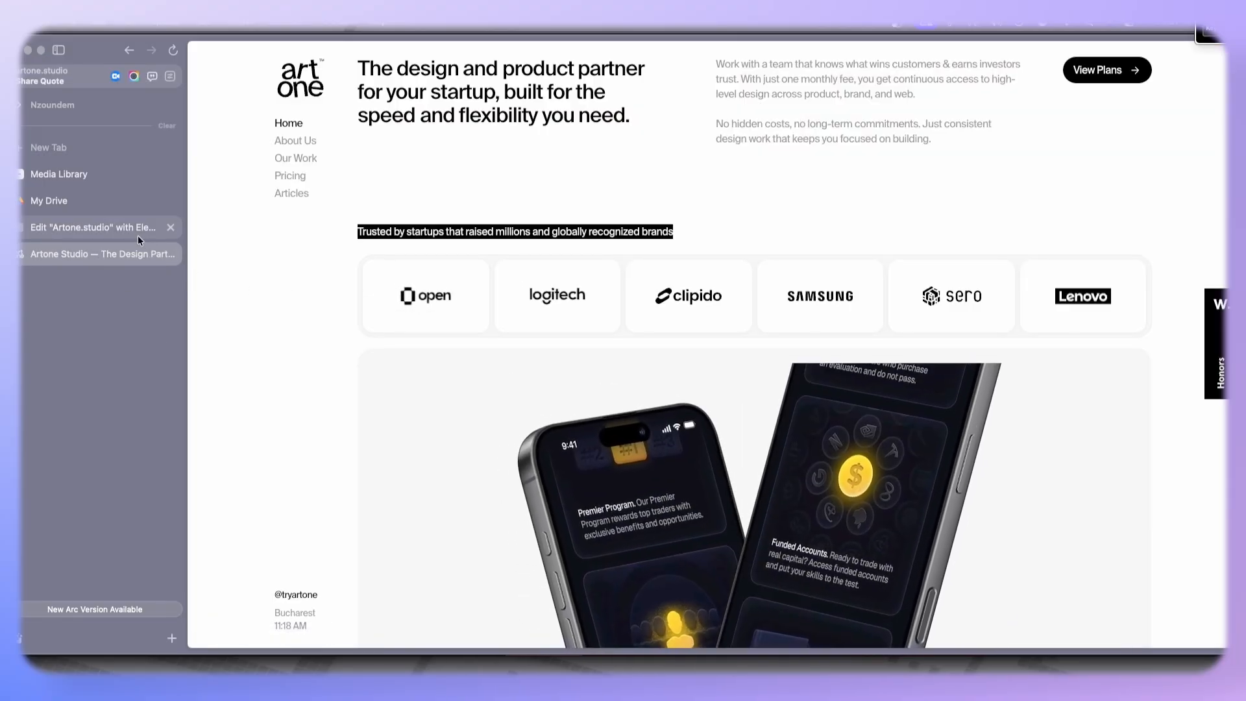
{"action": "left_click", "coordinate": [137, 232]}
- Add a solid 1 px border to the first logo box
{"action": "scroll", "coordinate": [253, 534], "scroll_direction": "down", "scroll_amount": 3}
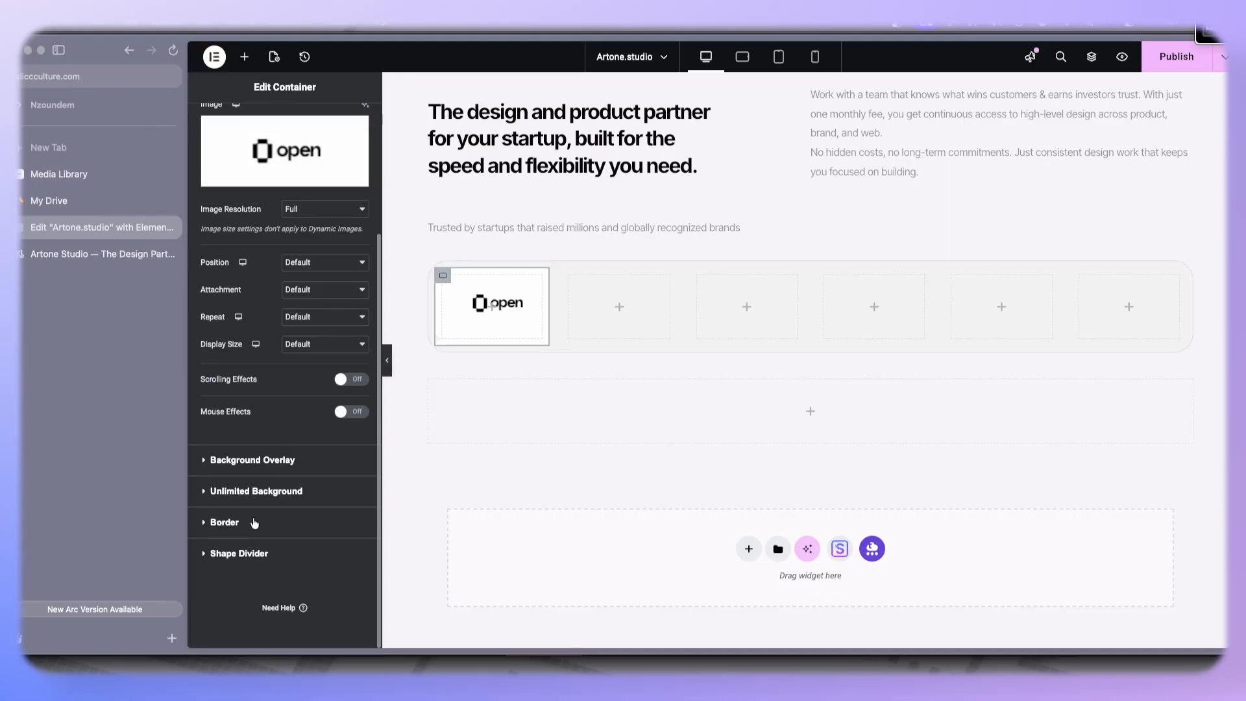
{"action": "left_click", "coordinate": [224, 523]}
{"action": "left_click", "coordinate": [323, 317]}
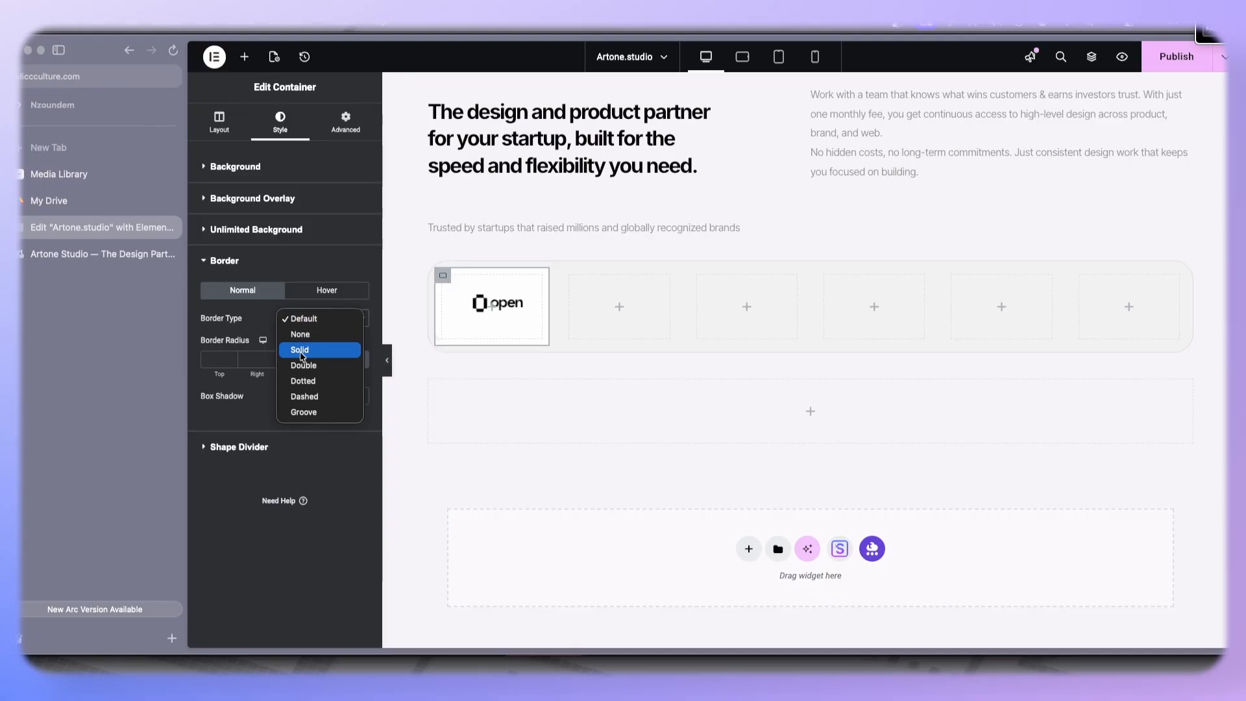
{"action": "left_click", "coordinate": [309, 349]}
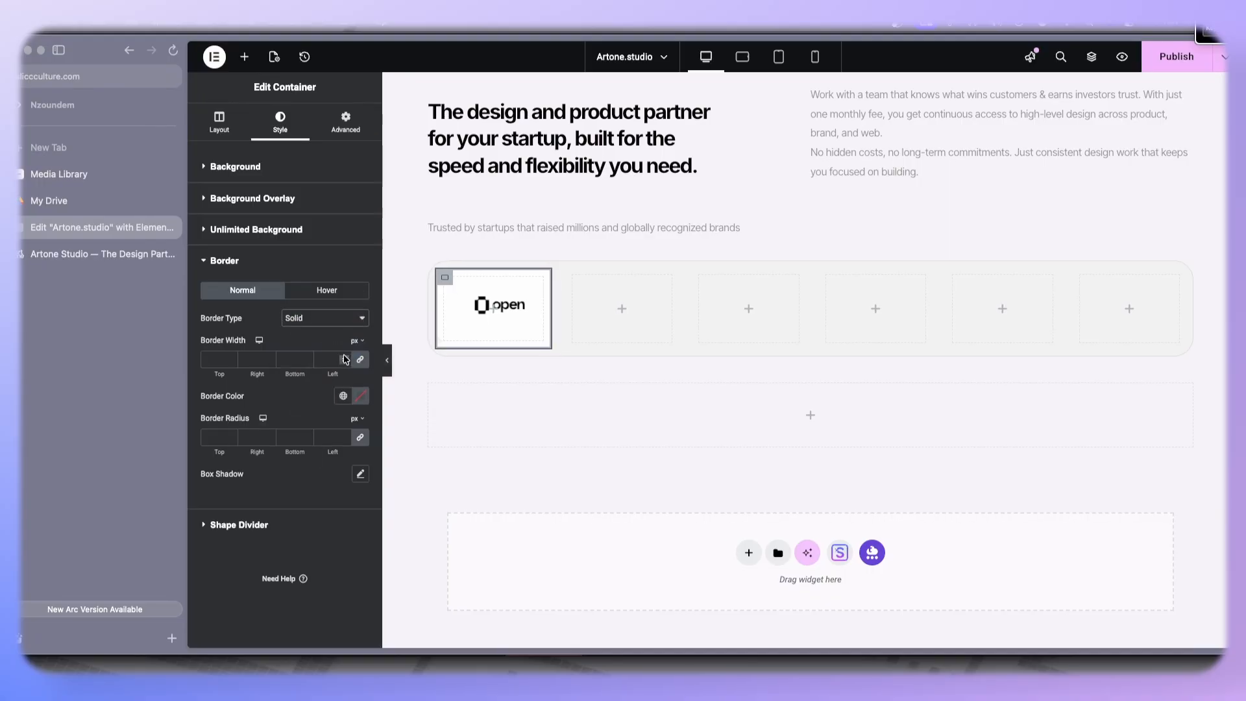
{"action": "left_click", "coordinate": [342, 357]}
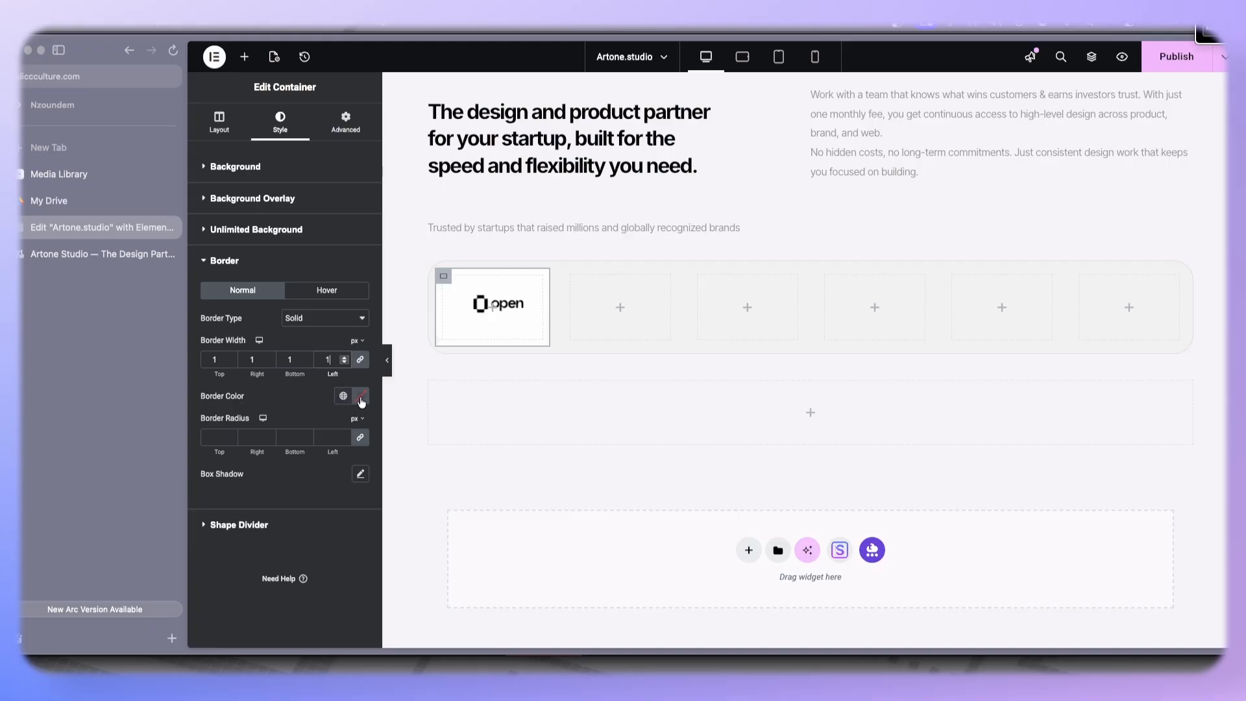
- Copy the outer container's border color #D5D5D5 onto the first logo box and set its border radius to 24 px
{"action": "left_click", "coordinate": [438, 270]}
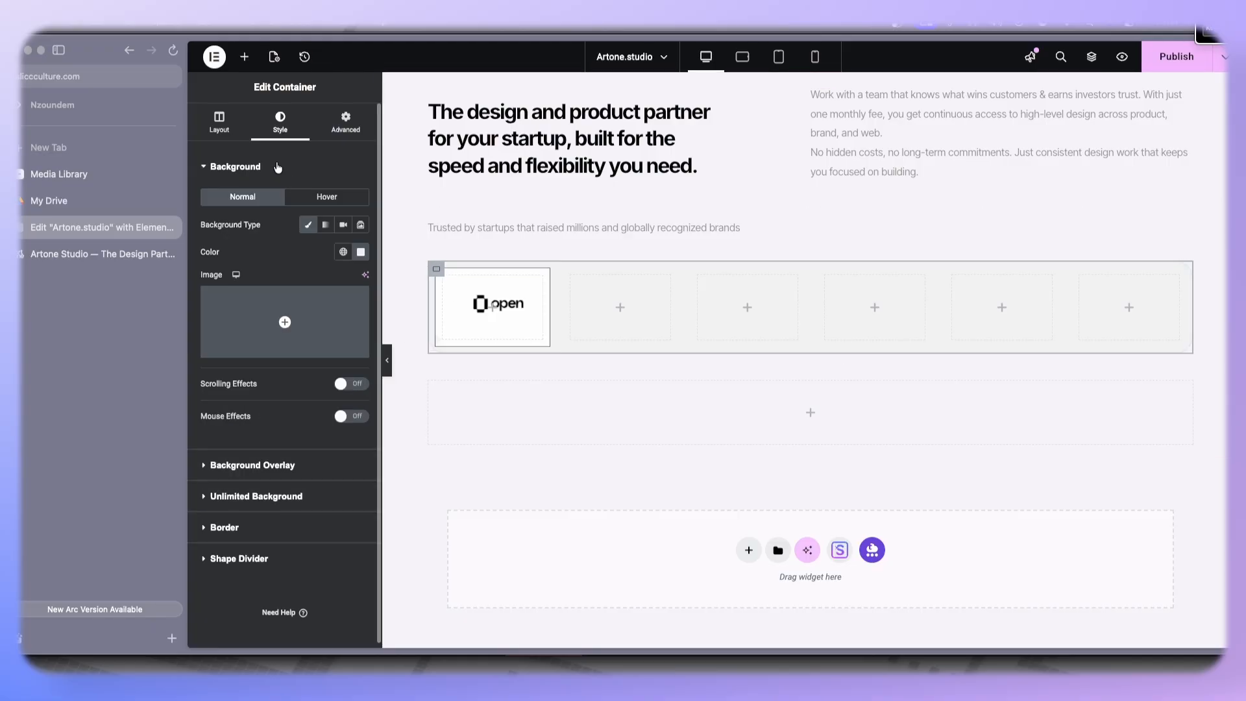
{"action": "left_click", "coordinate": [225, 527]}
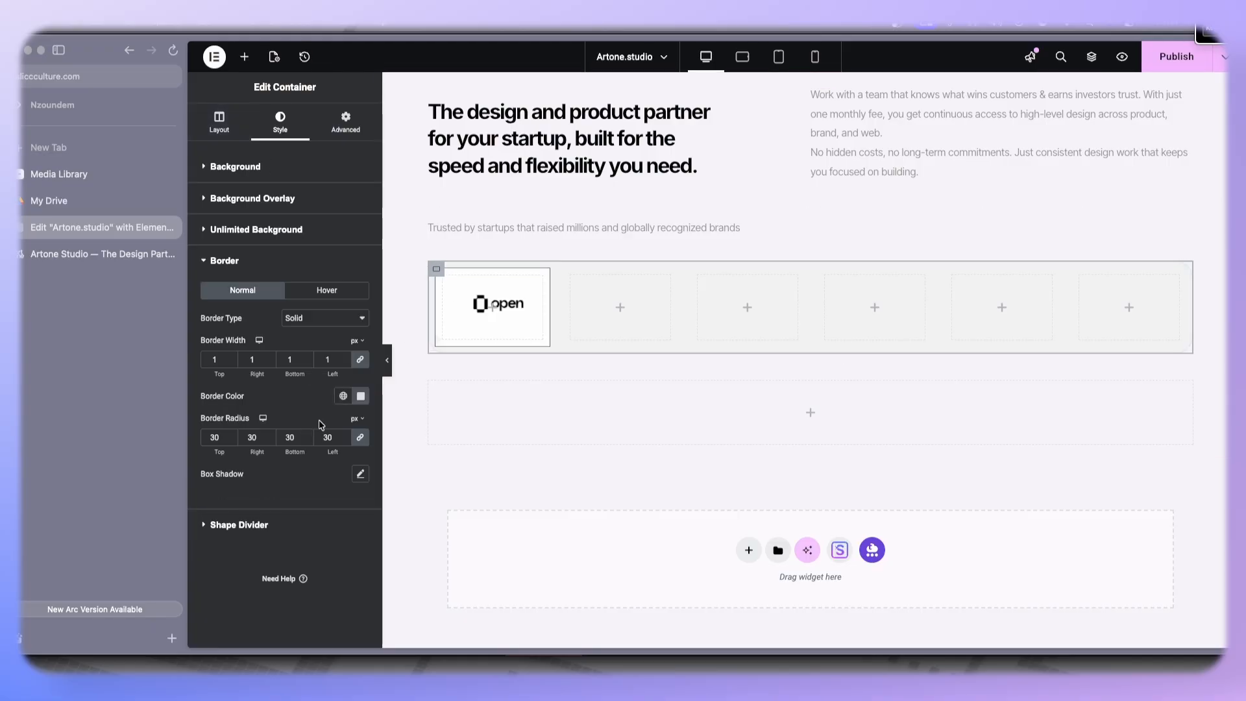
{"action": "left_click", "coordinate": [361, 396]}
{"action": "key", "text": "ctrl+c"}
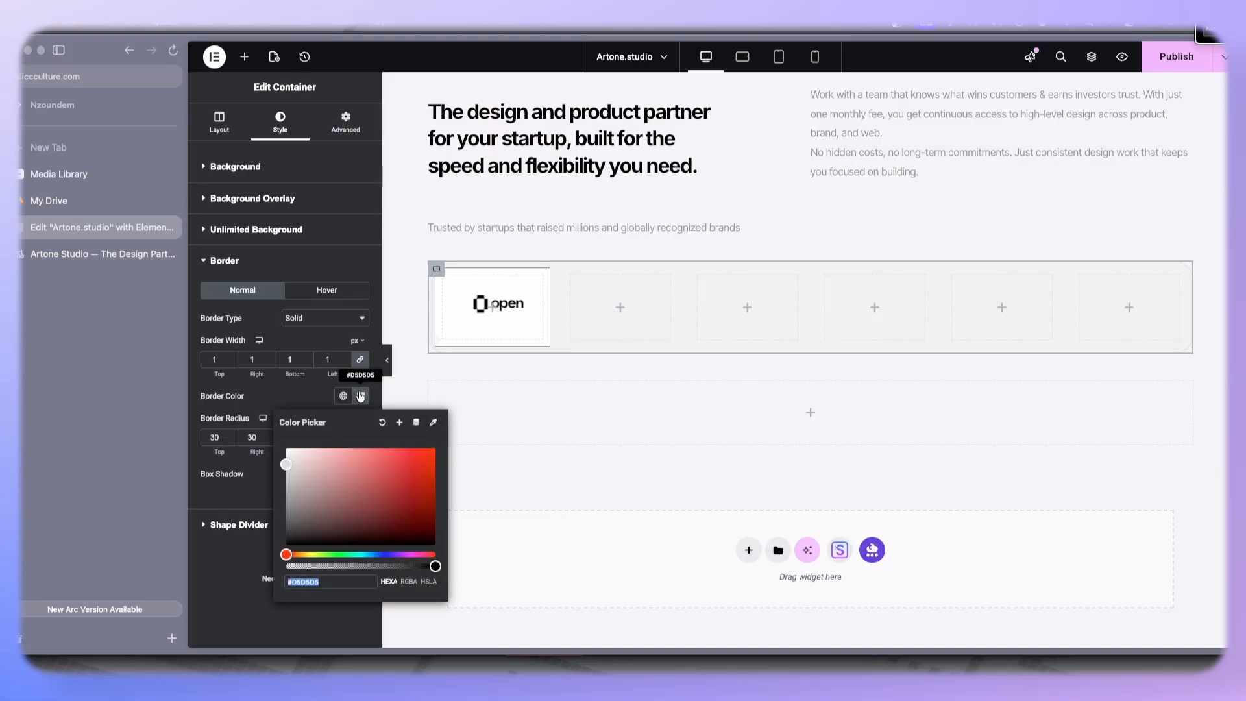
{"action": "left_click", "coordinate": [429, 295]}
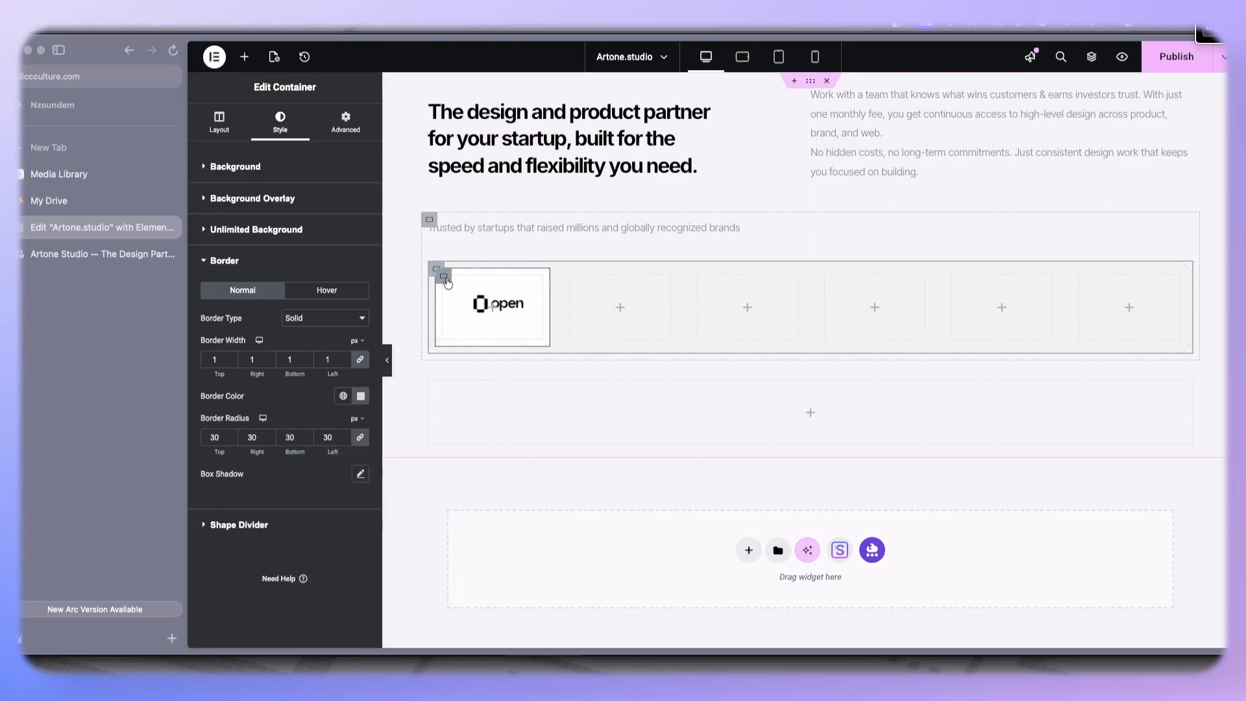
{"action": "left_click", "coordinate": [447, 282]}
{"action": "scroll", "coordinate": [244, 455], "scroll_direction": "down", "scroll_amount": 5}
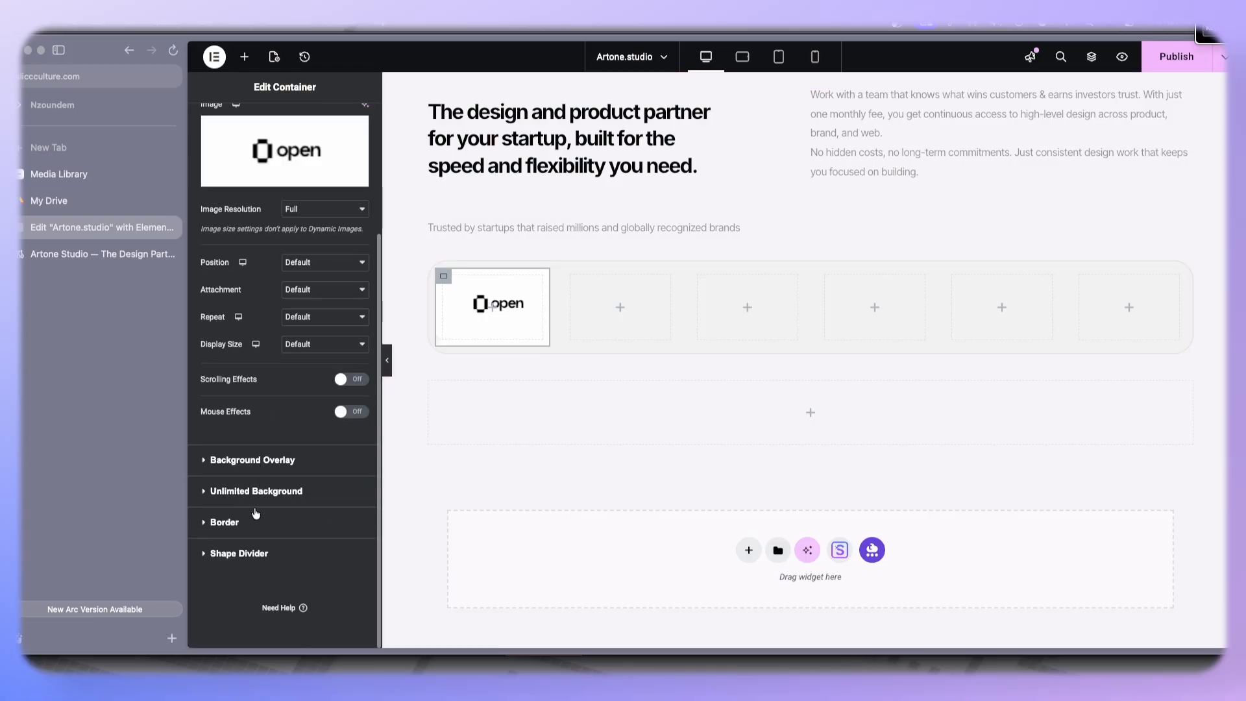
{"action": "left_click", "coordinate": [251, 522]}
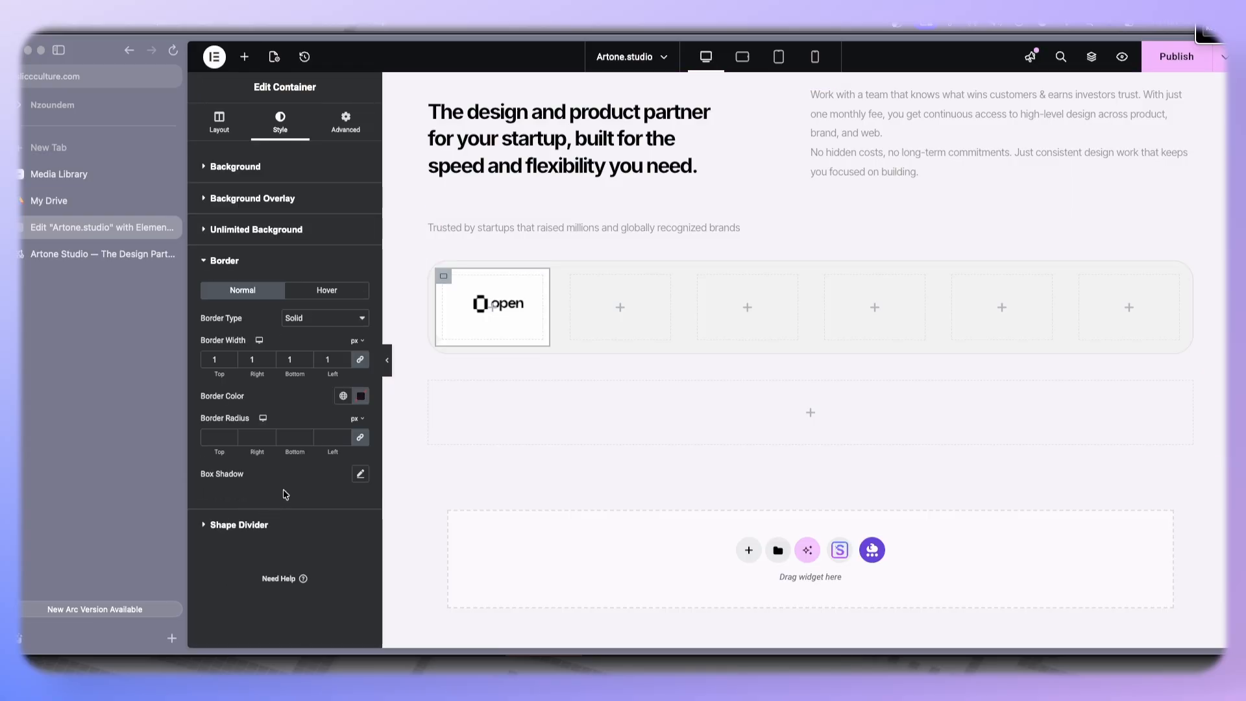
{"action": "left_click", "coordinate": [364, 394]}
{"action": "key", "text": "ctrl+v"}
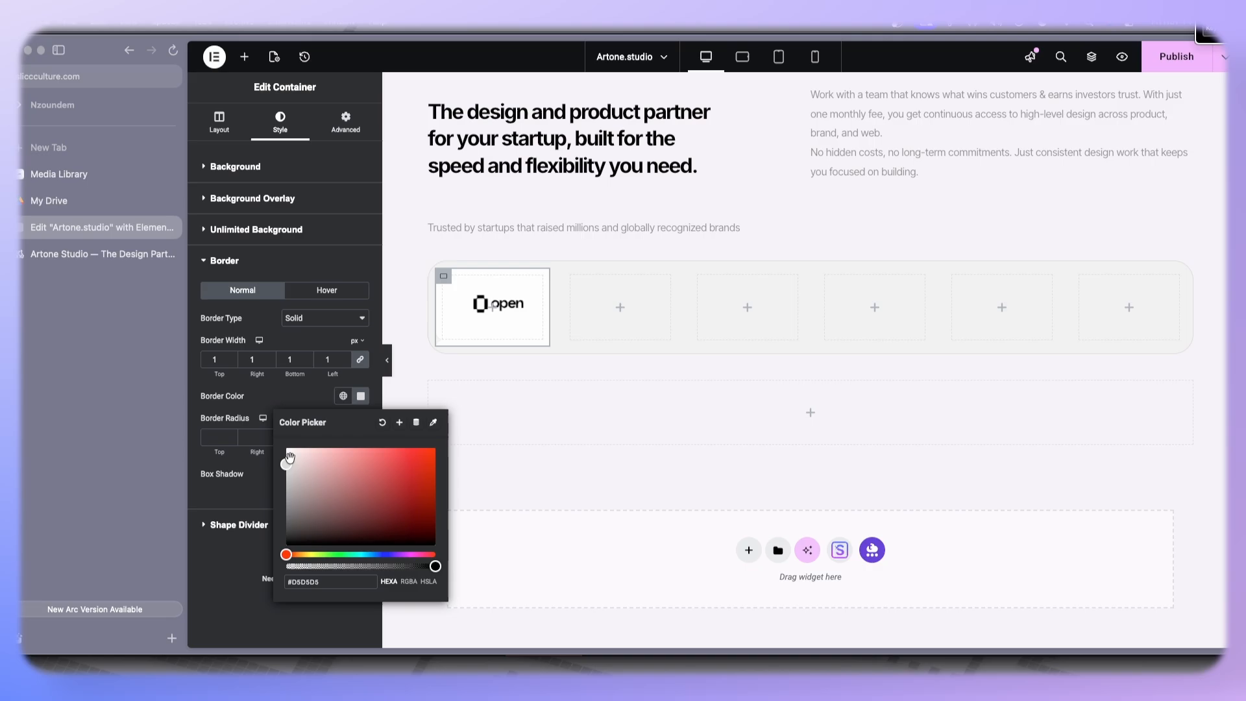
{"action": "left_click", "coordinate": [302, 402]}
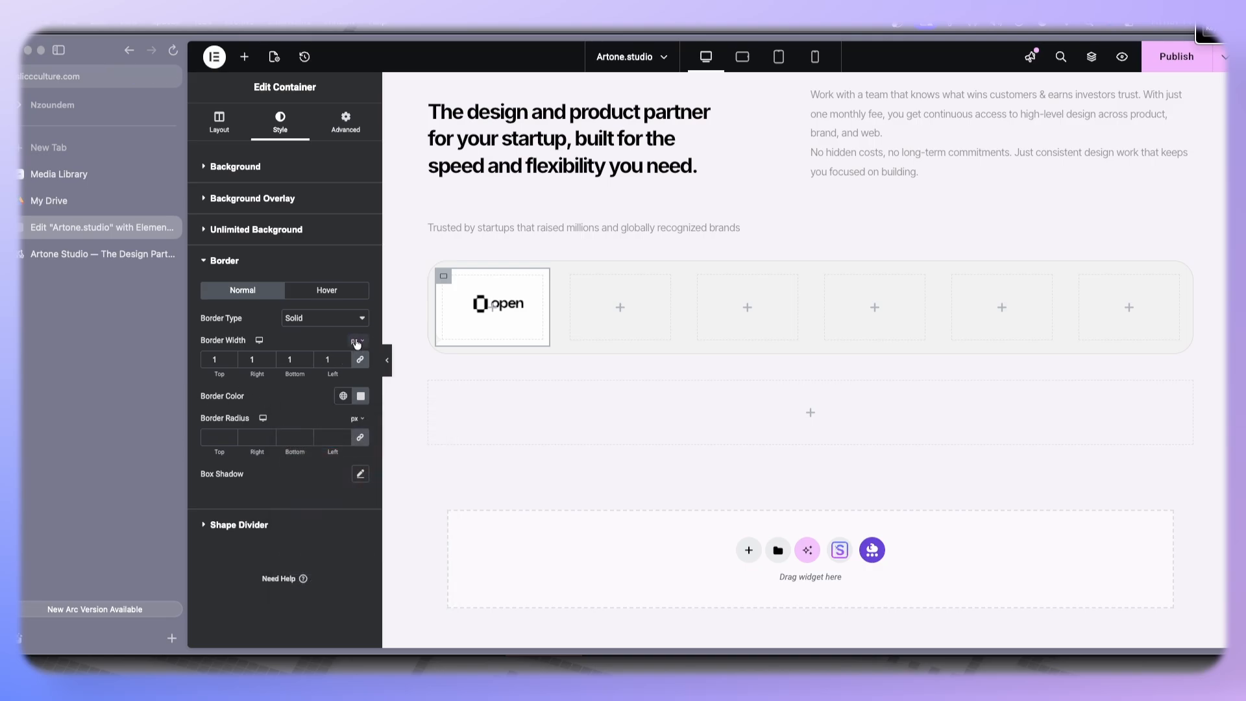
{"action": "left_click", "coordinate": [332, 438]}
{"action": "type", "text": "24"}
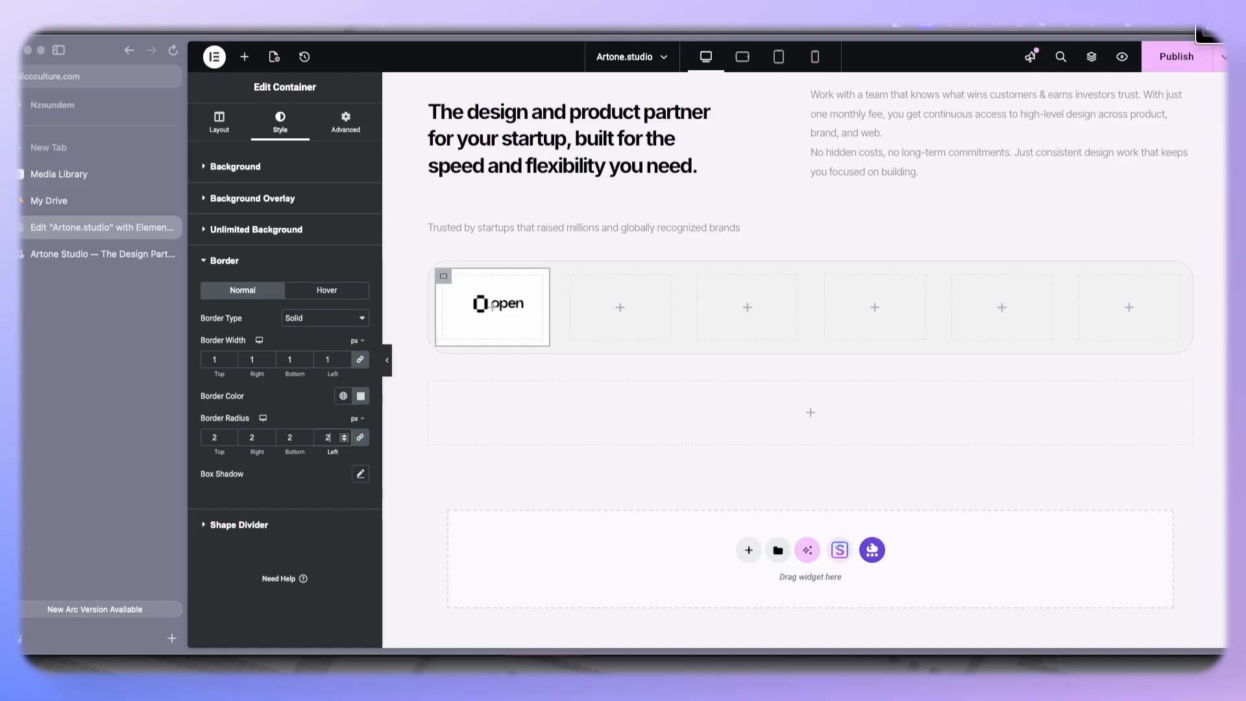
- Copy the first logo box and paste it into each of the other five logo boxes
{"action": "right_click", "coordinate": [472, 317]}
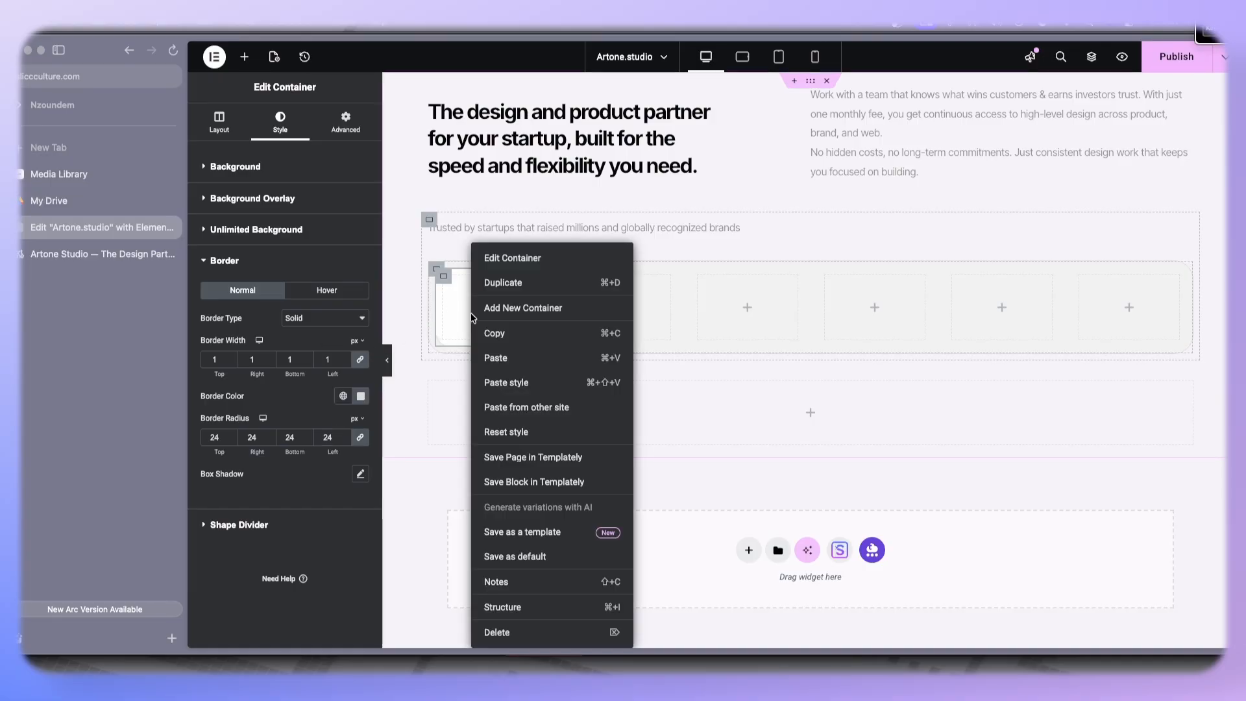
{"action": "left_click", "coordinate": [503, 331]}
{"action": "right_click", "coordinate": [571, 280]}
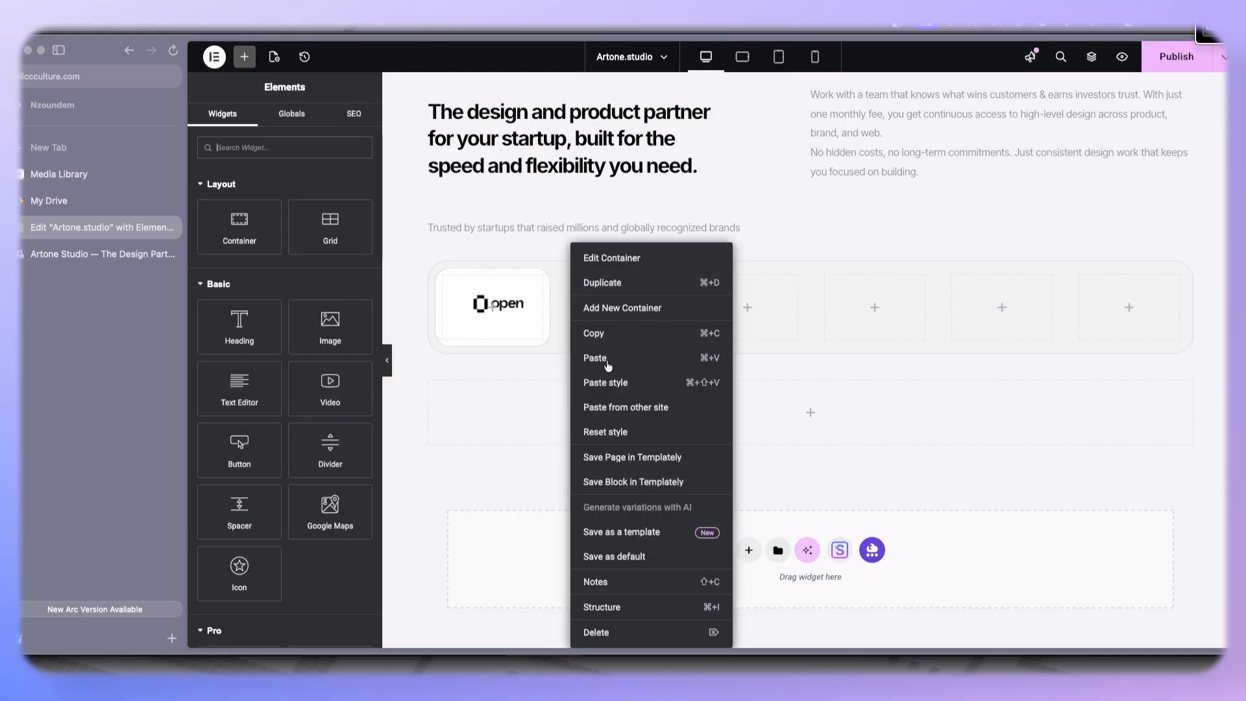
{"action": "left_click", "coordinate": [598, 356]}
{"action": "right_click", "coordinate": [710, 276]}
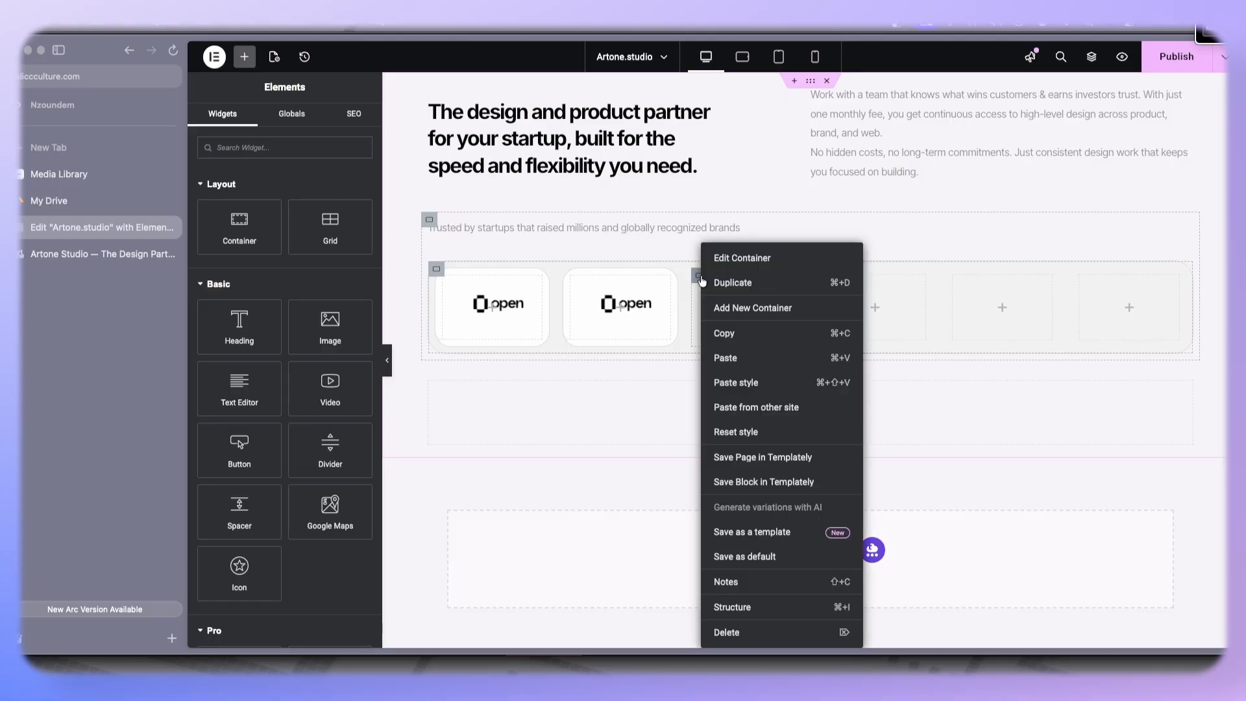
{"action": "left_click", "coordinate": [721, 357]}
{"action": "right_click", "coordinate": [829, 278]}
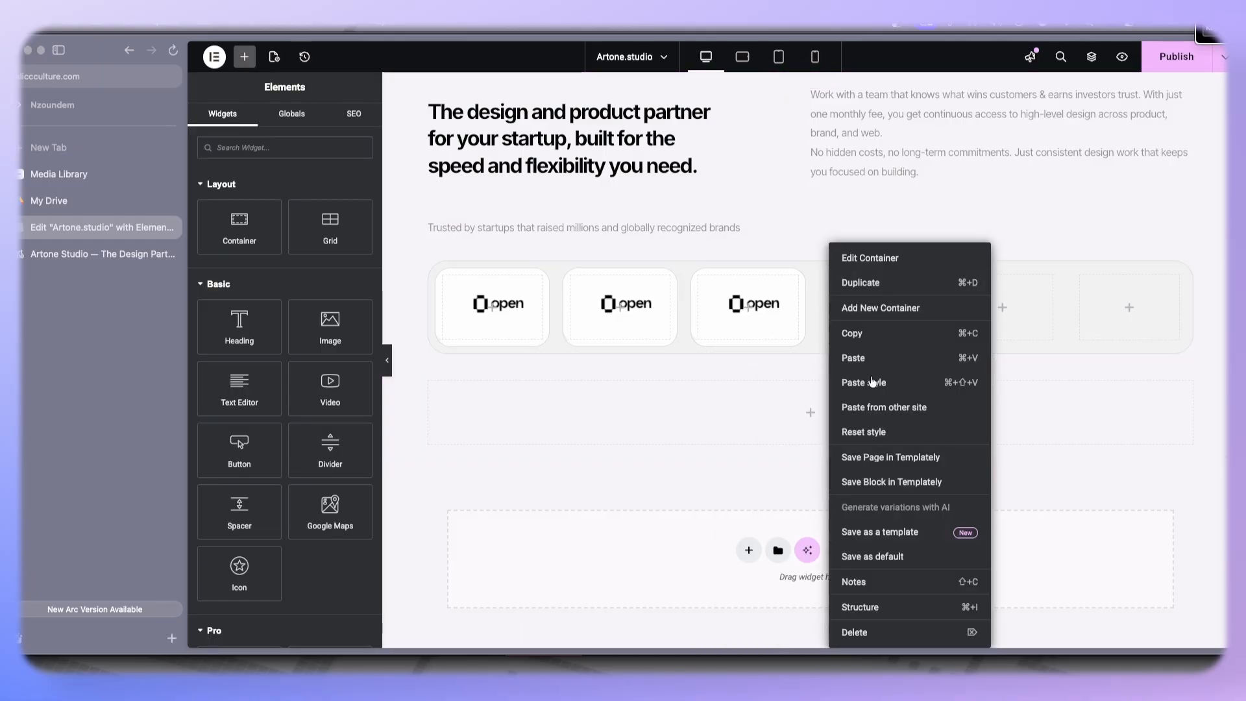
{"action": "left_click", "coordinate": [871, 359]}
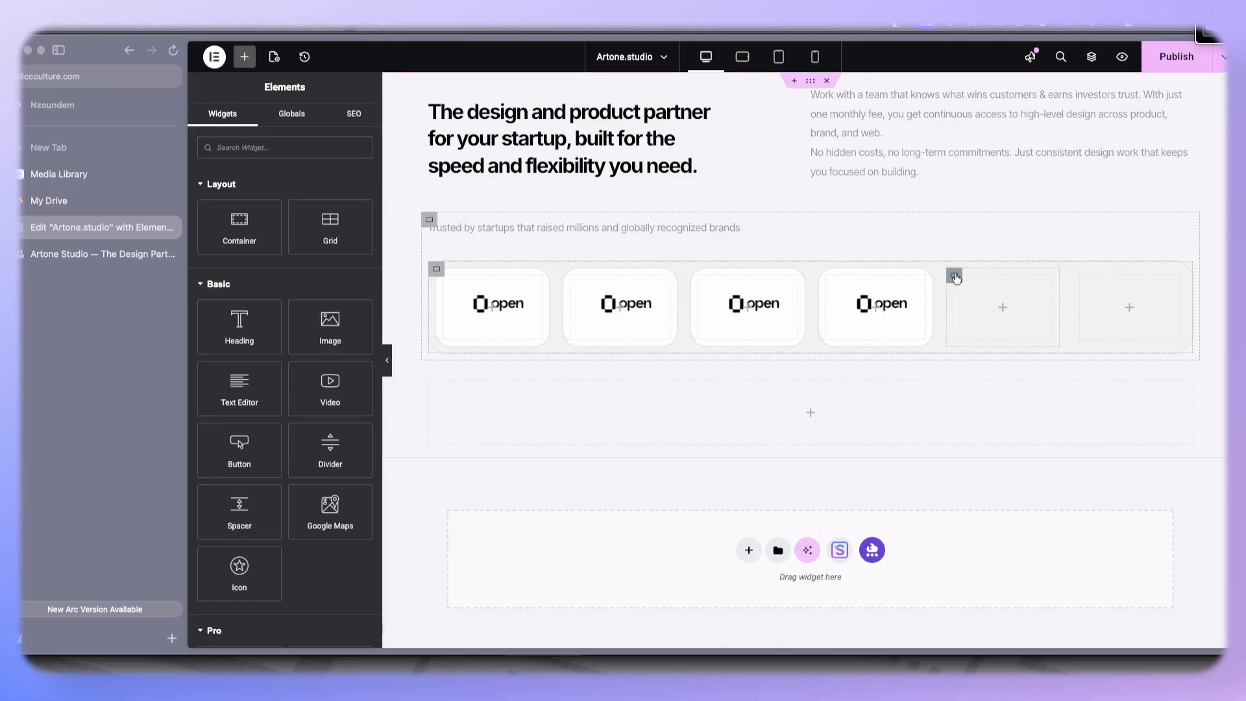
{"action": "right_click", "coordinate": [954, 273]}
{"action": "left_click", "coordinate": [980, 358]}
{"action": "right_click", "coordinate": [1074, 286]}
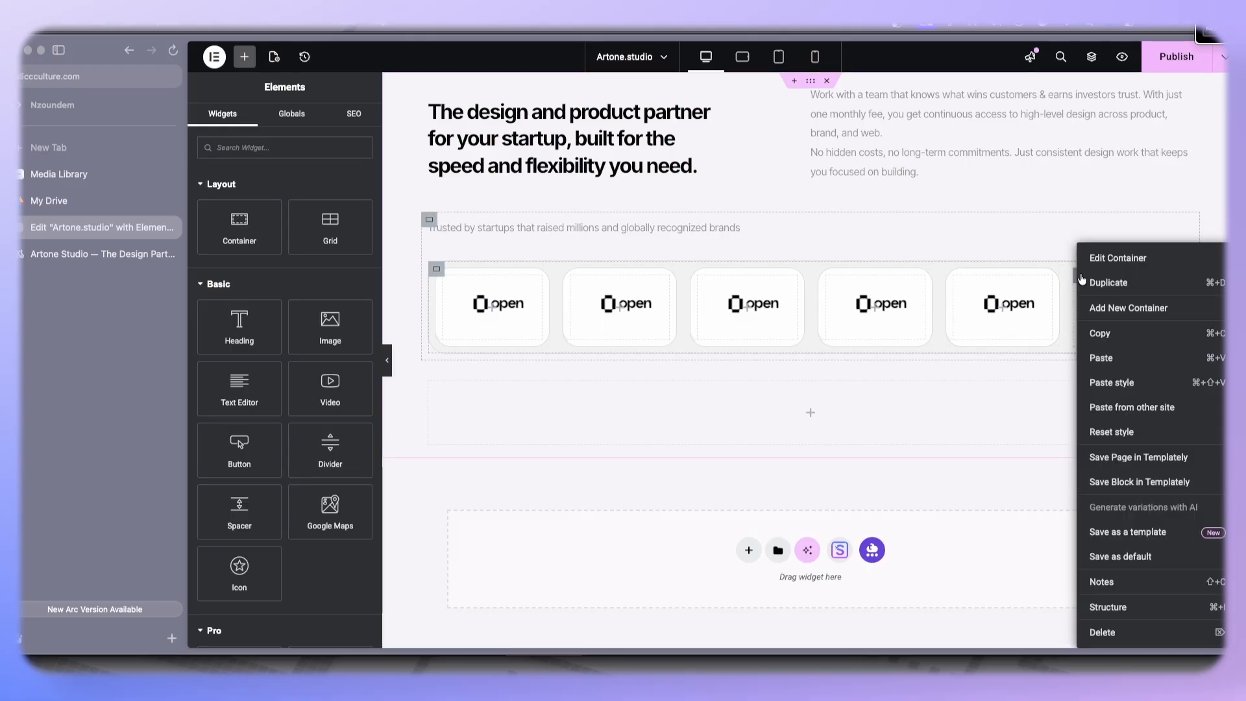
{"action": "left_click", "coordinate": [1102, 358]}
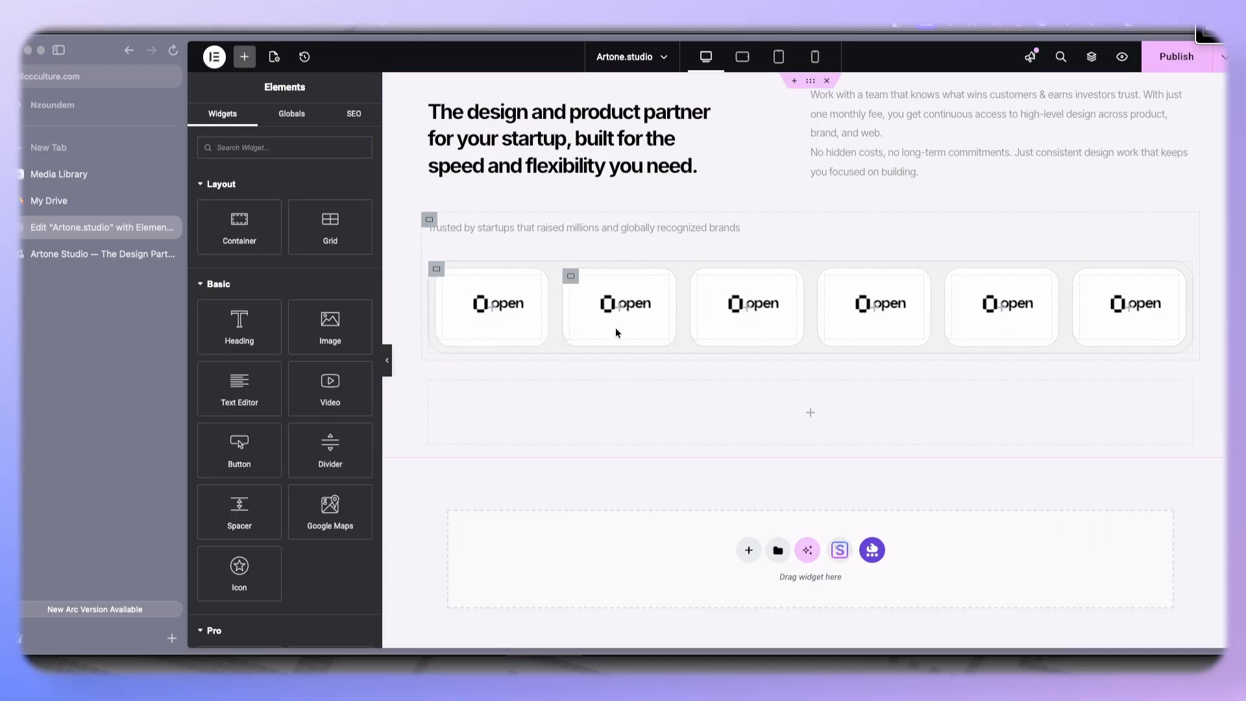
- Replace the second logo box's background image with the logitech logo
{"action": "left_click", "coordinate": [571, 277]}
{"action": "left_click", "coordinate": [281, 121]}
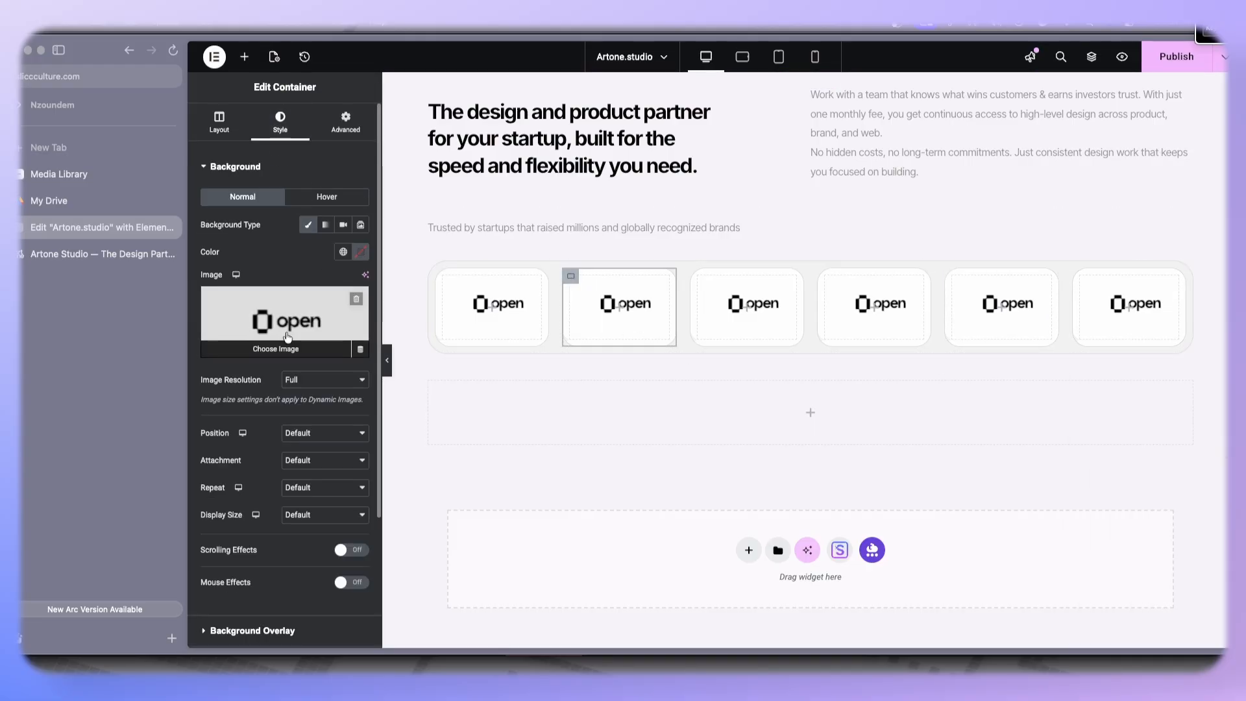
{"action": "left_click", "coordinate": [299, 321]}
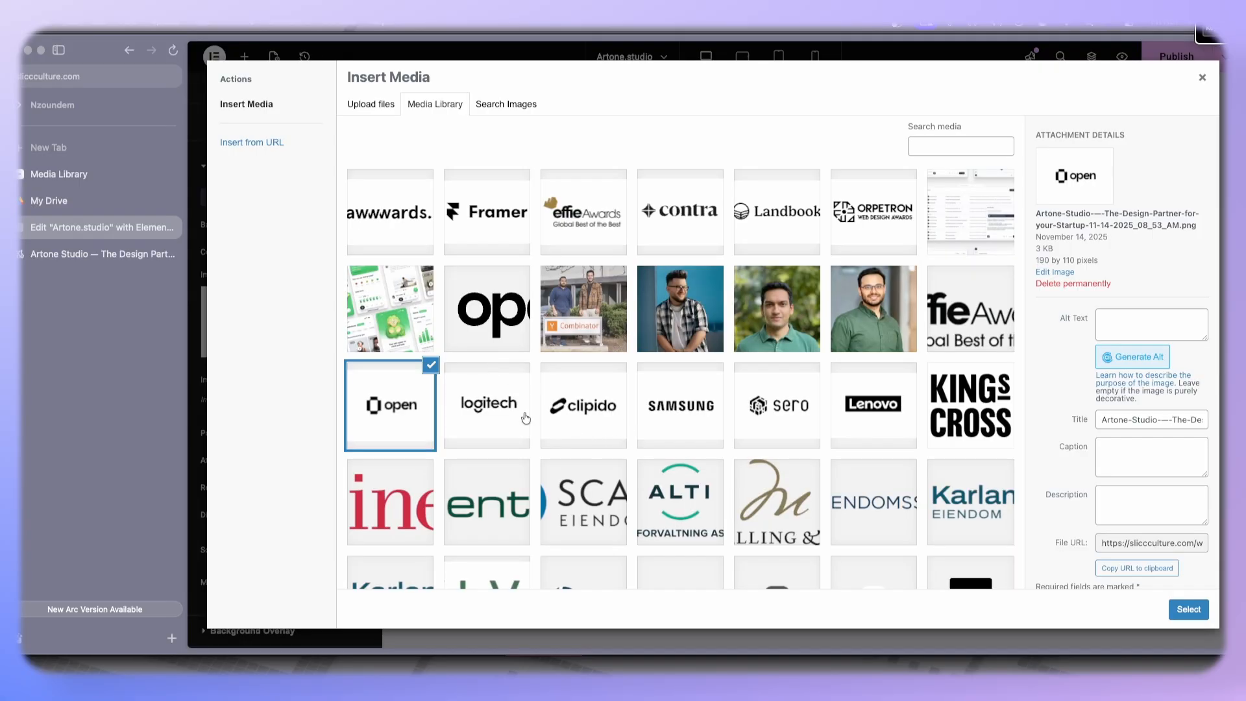
{"action": "left_click", "coordinate": [523, 413]}
{"action": "left_click", "coordinate": [1189, 609]}
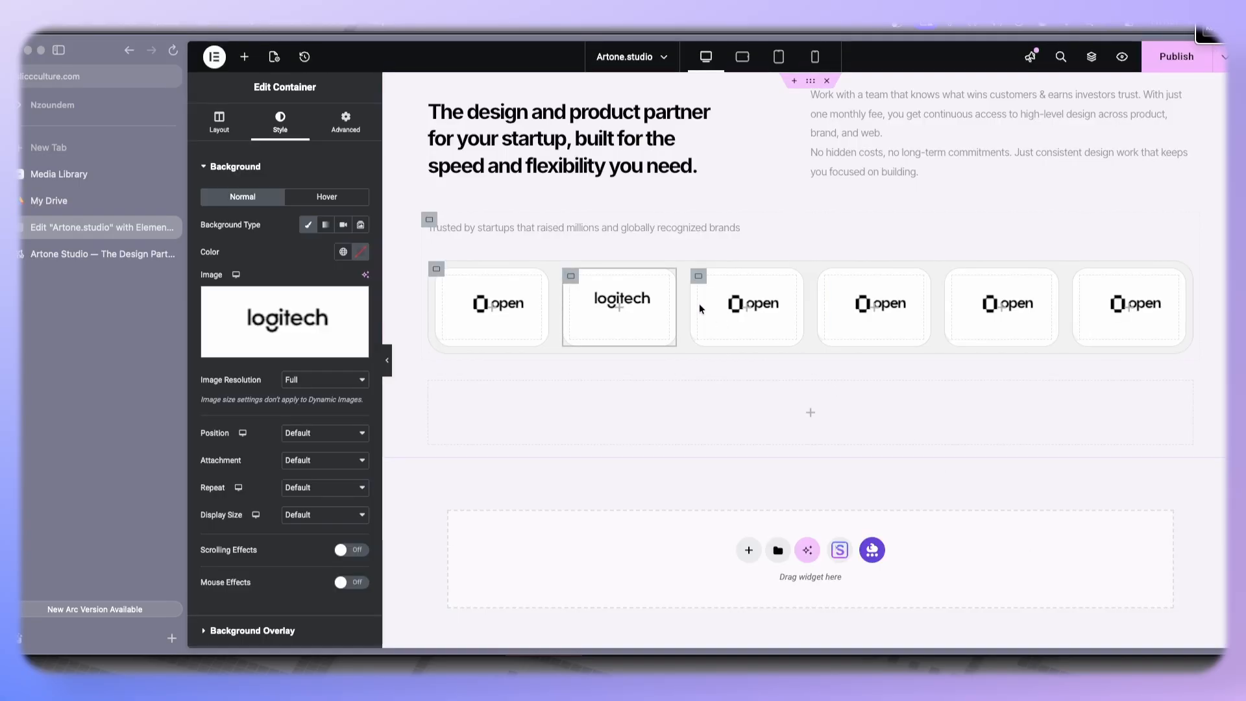
- Replace the third logo box's background image with the clipido logo
{"action": "left_click", "coordinate": [699, 285]}
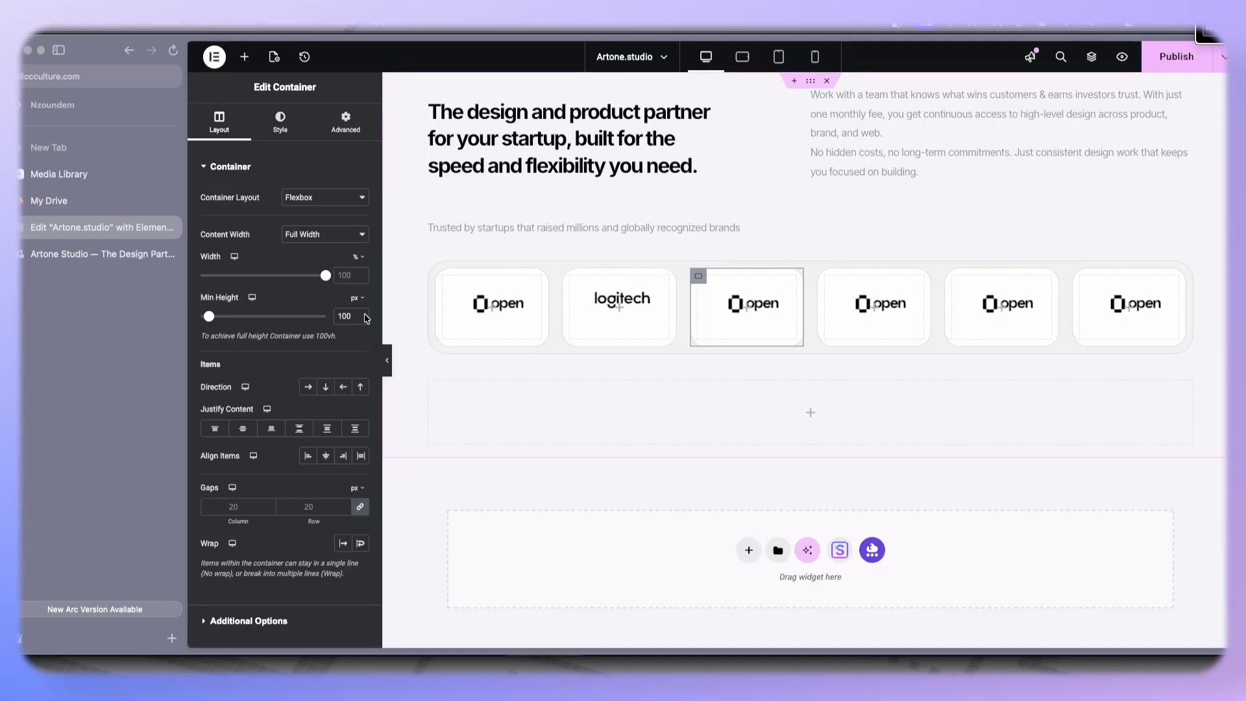
{"action": "left_click", "coordinate": [280, 122]}
{"action": "left_click", "coordinate": [271, 299]}
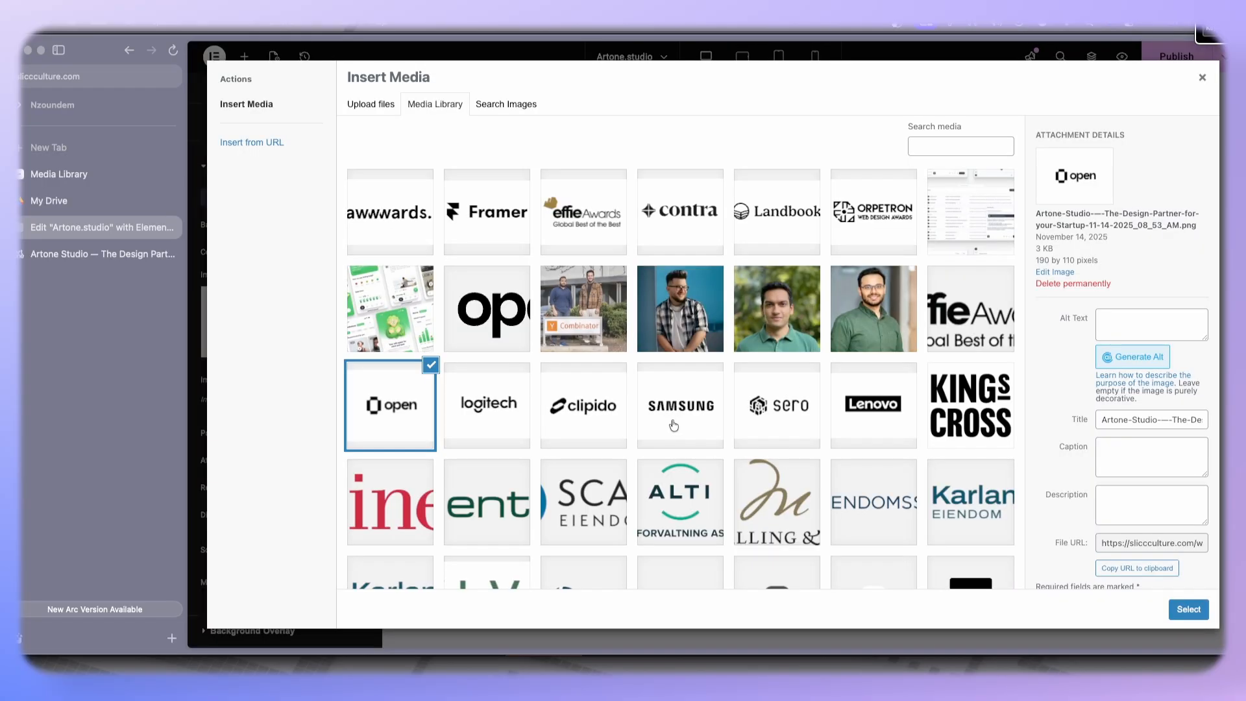
{"action": "left_click", "coordinate": [563, 407]}
{"action": "left_click", "coordinate": [1189, 609]}
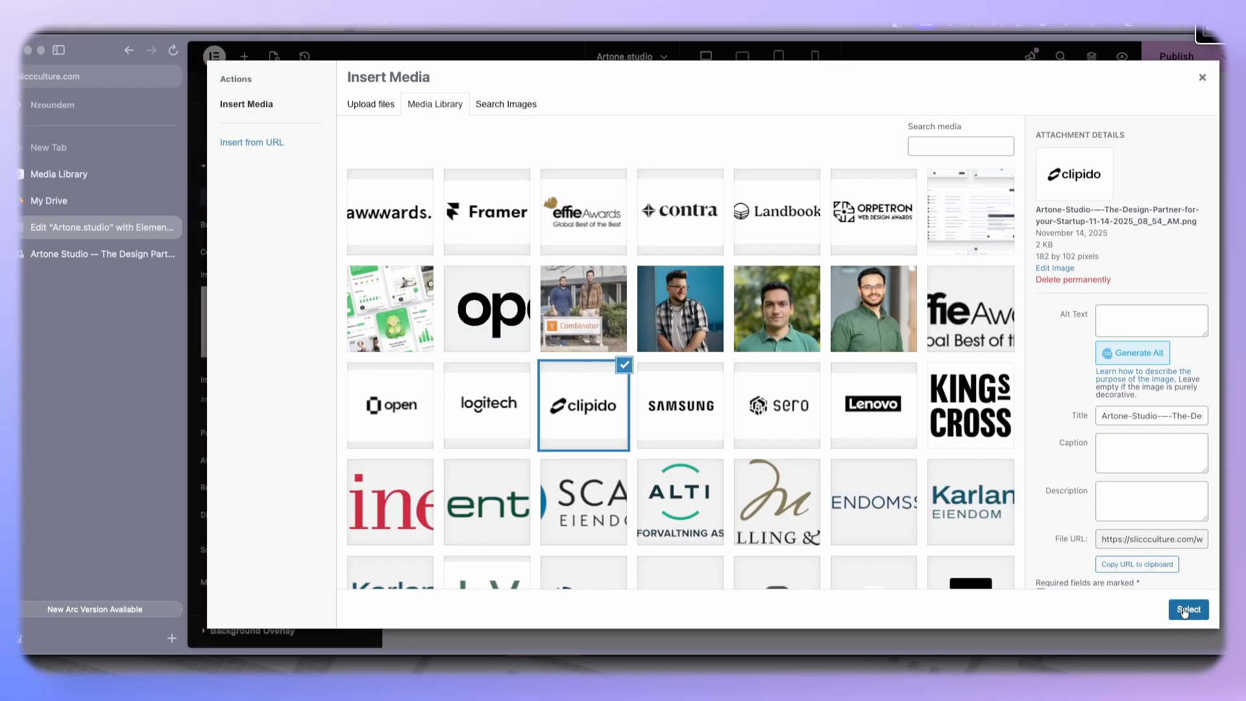
- Replace the fourth logo box's background image with the SAMSUNG logo
{"action": "left_click", "coordinate": [826, 277]}
{"action": "left_click", "coordinate": [279, 120]}
{"action": "left_click", "coordinate": [329, 346]}
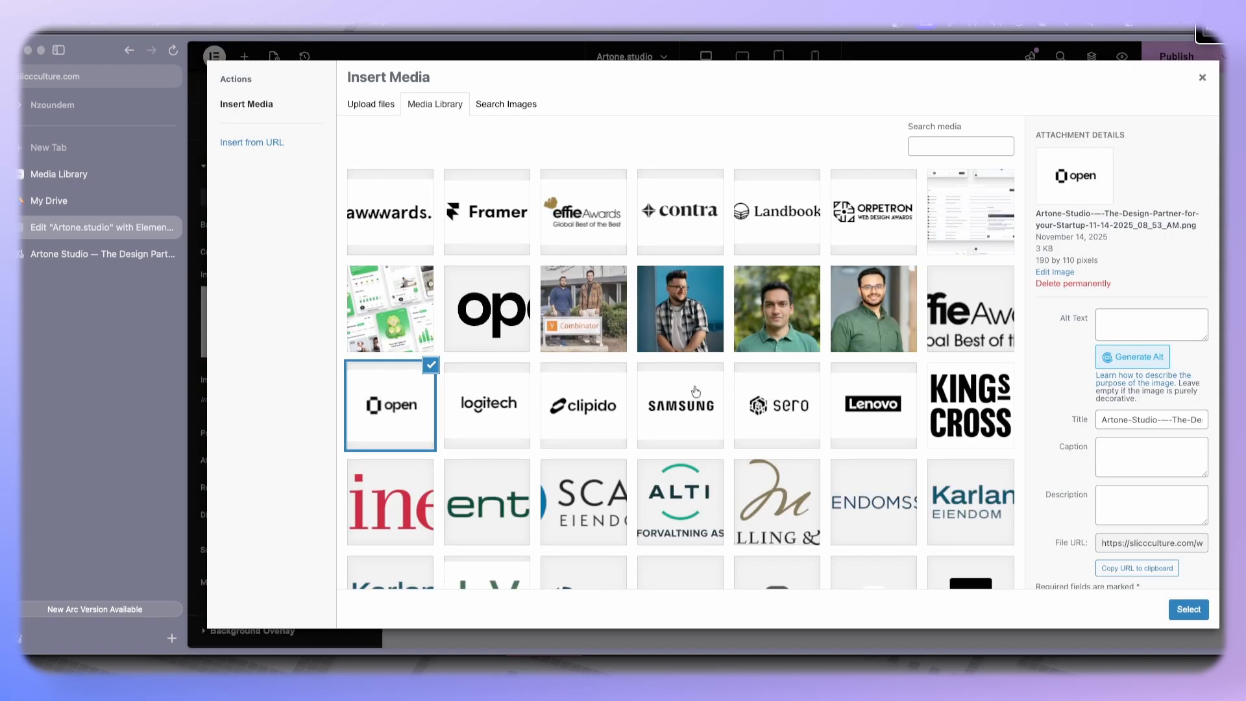
{"action": "left_click", "coordinate": [702, 408]}
{"action": "left_click", "coordinate": [1189, 607]}
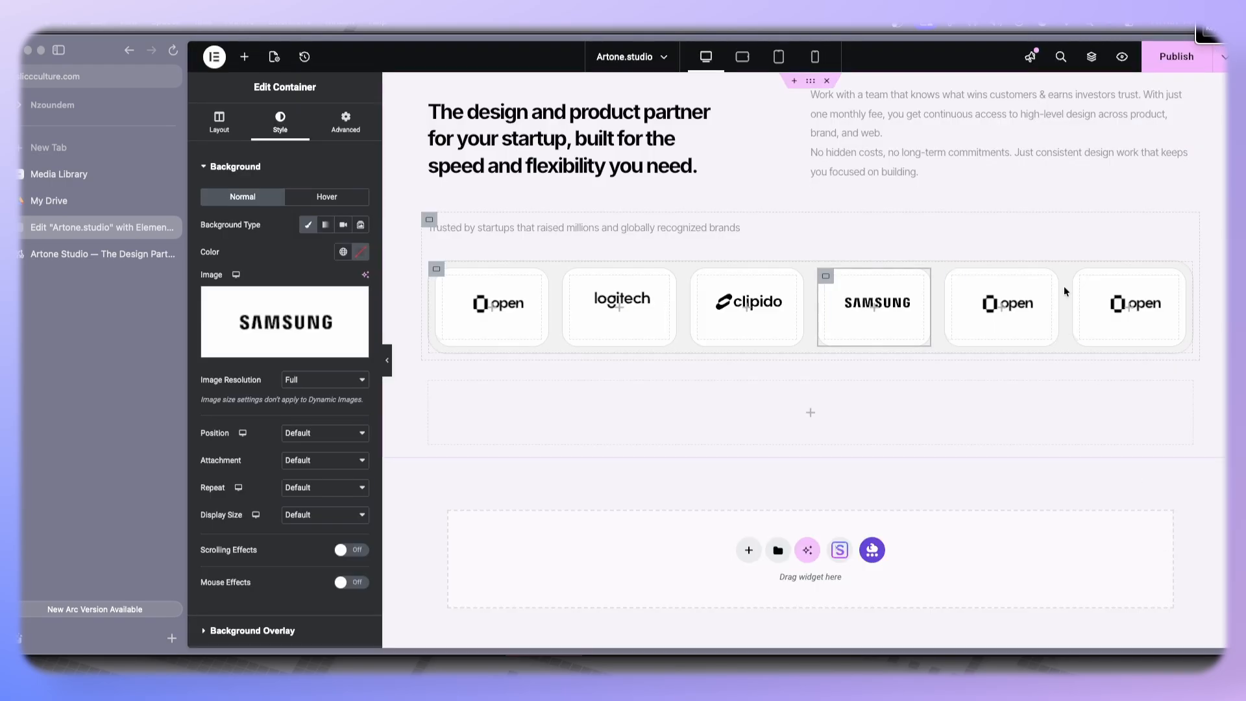
- Replace the fifth logo box's background image with the sero logo
{"action": "left_click", "coordinate": [953, 276]}
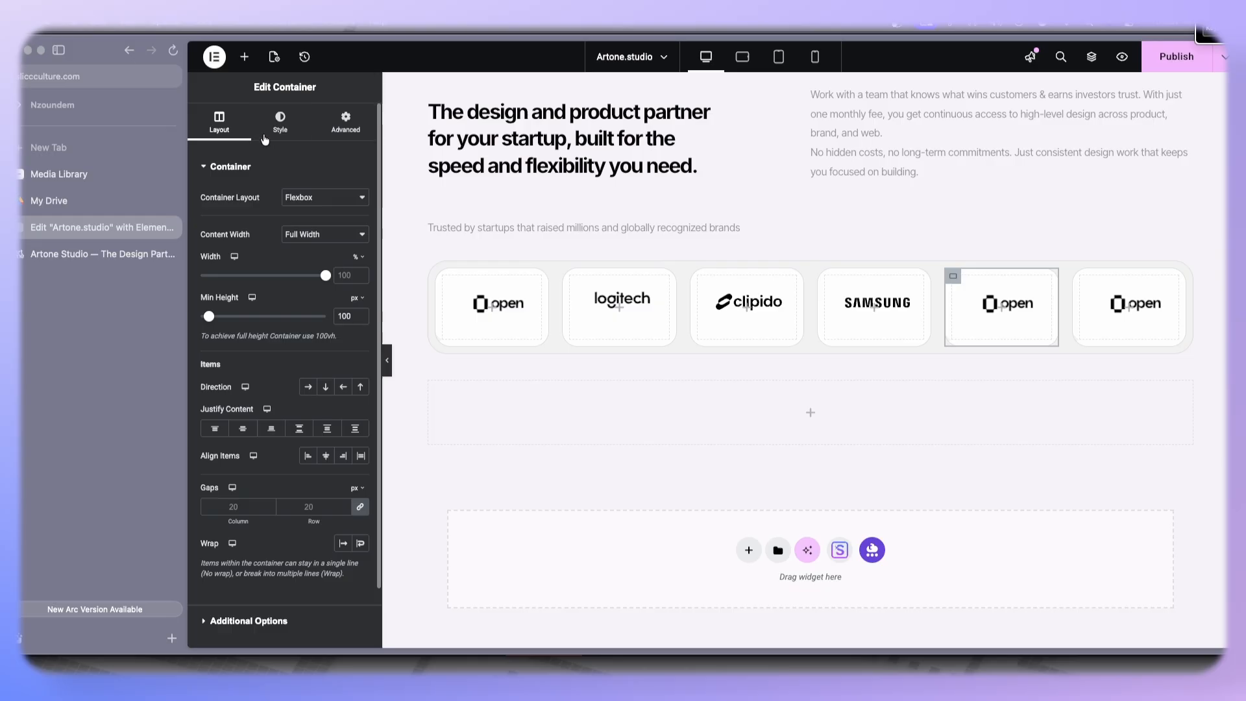
{"action": "left_click", "coordinate": [279, 120]}
{"action": "left_click", "coordinate": [285, 325]}
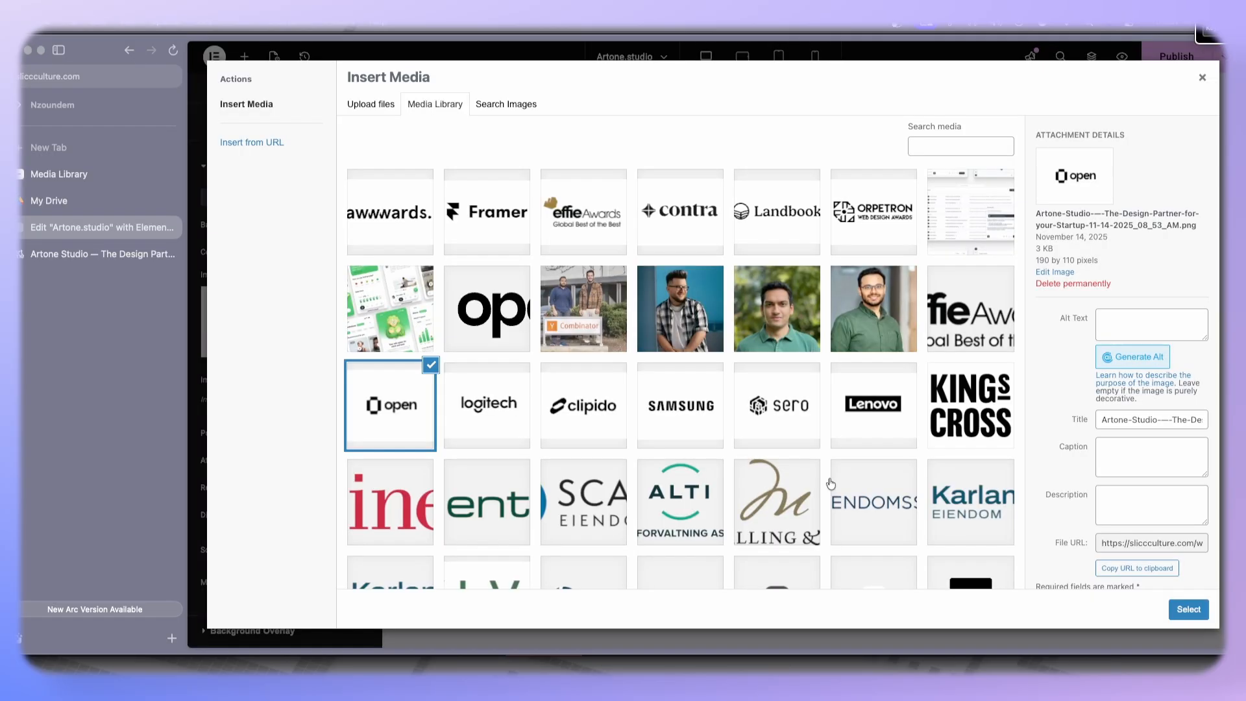
{"action": "left_click", "coordinate": [800, 419]}
{"action": "left_click", "coordinate": [1189, 609]}
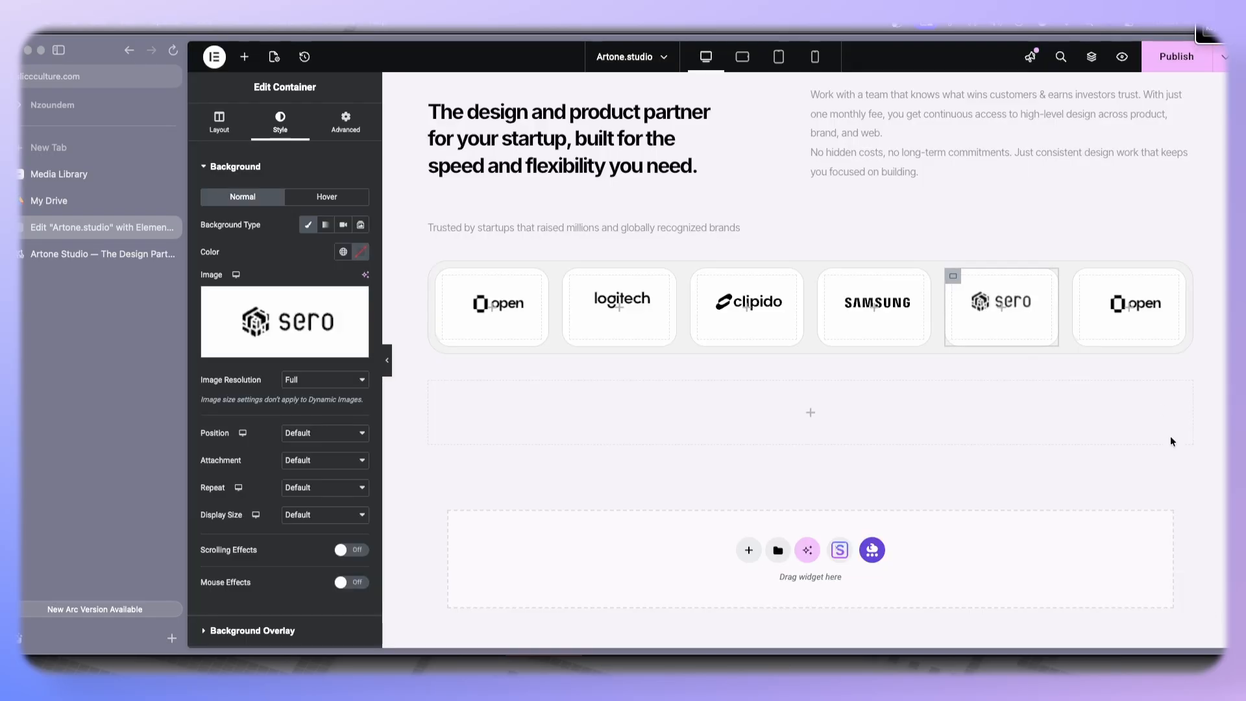
- Replace the sixth logo box's background image with the Lenovo logo
{"action": "left_click", "coordinate": [1081, 276]}
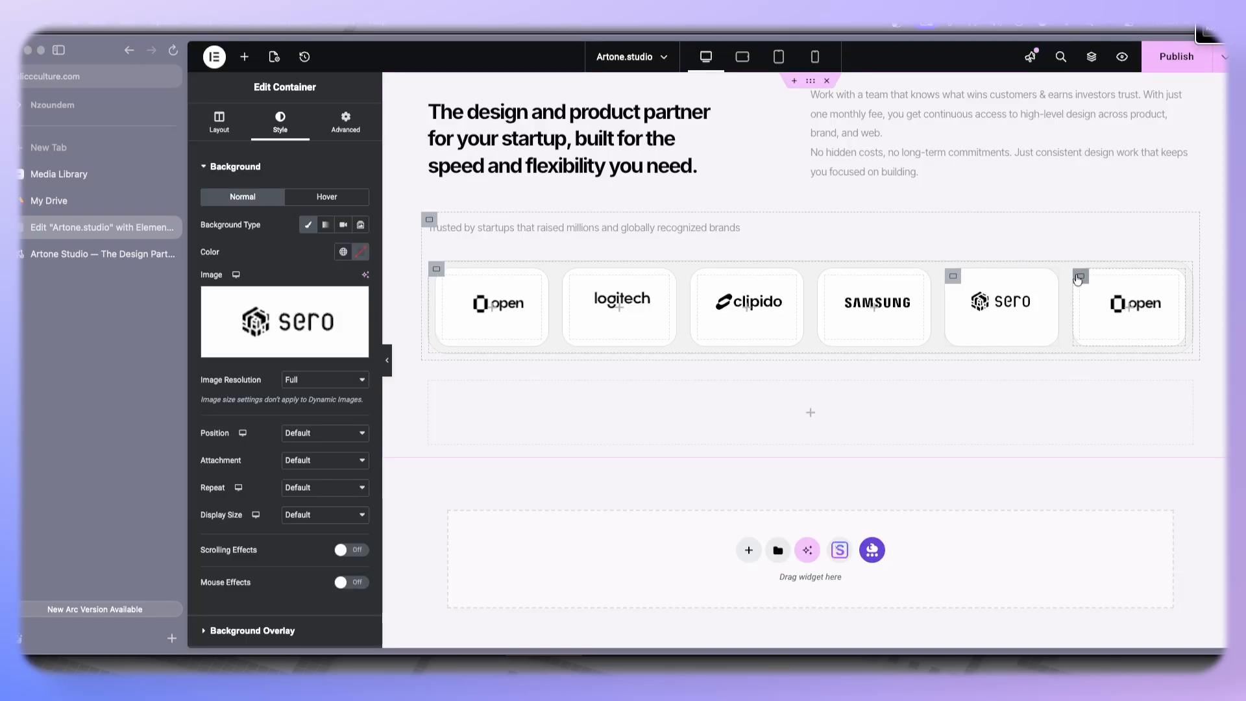
{"action": "left_click", "coordinate": [280, 120]}
{"action": "left_click", "coordinate": [318, 299]}
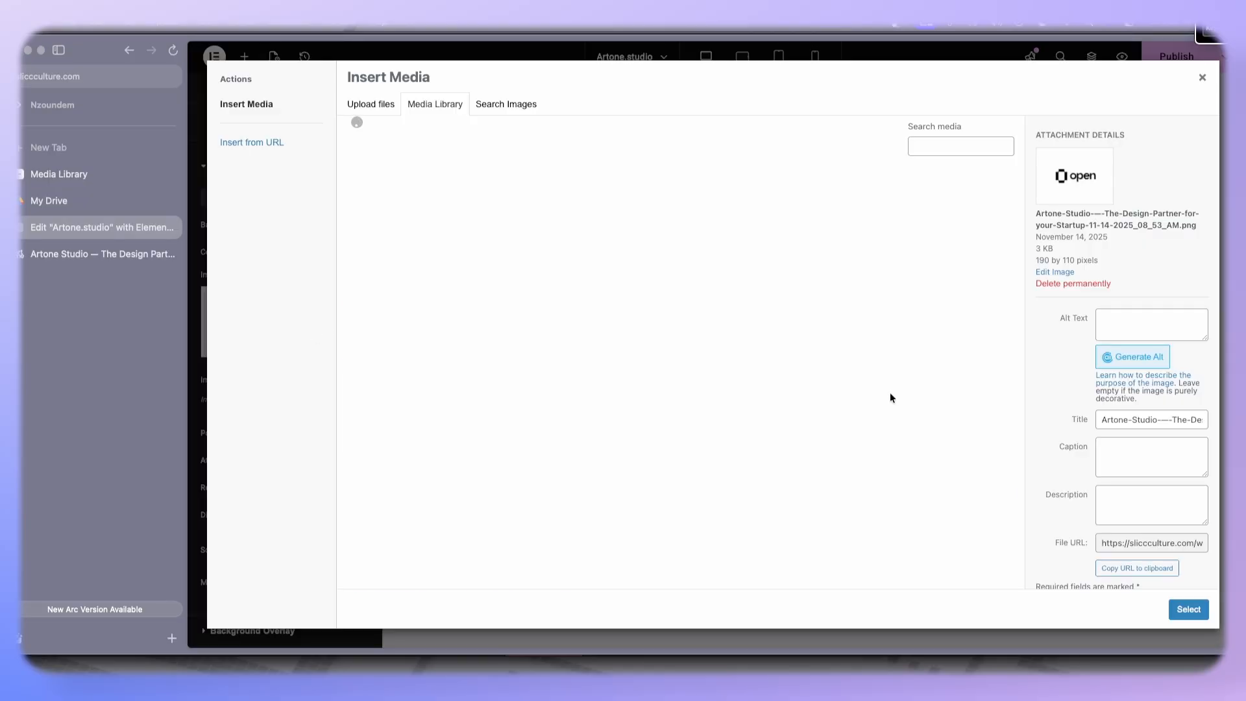
{"action": "left_click", "coordinate": [913, 408]}
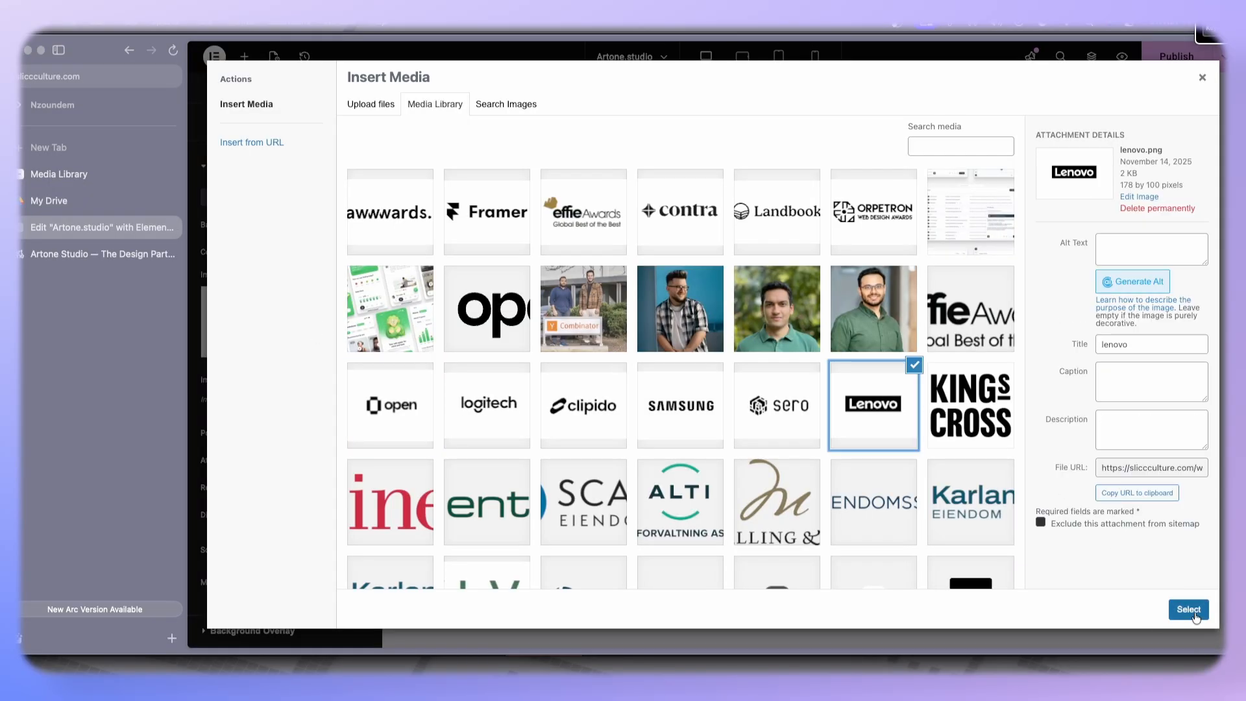
{"action": "left_click", "coordinate": [1193, 614]}
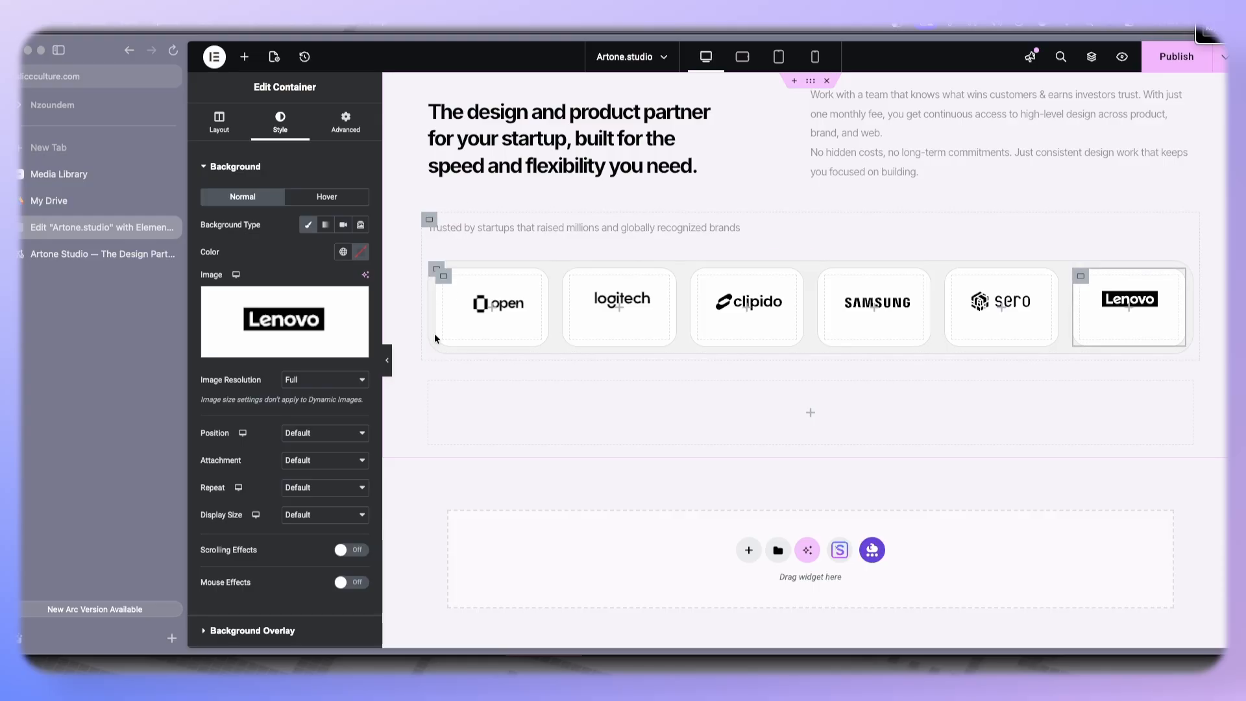
- Copy the sentence about startups backed by Y Combinator from the live Artone Studio page
{"action": "left_click", "coordinate": [431, 393]}
{"action": "left_click", "coordinate": [103, 254]}
{"action": "scroll", "coordinate": [597, 381], "scroll_direction": "down", "scroll_amount": 5}
{"action": "left_click_drag", "start_coordinate": [351, 514], "coordinate": [840, 509]}
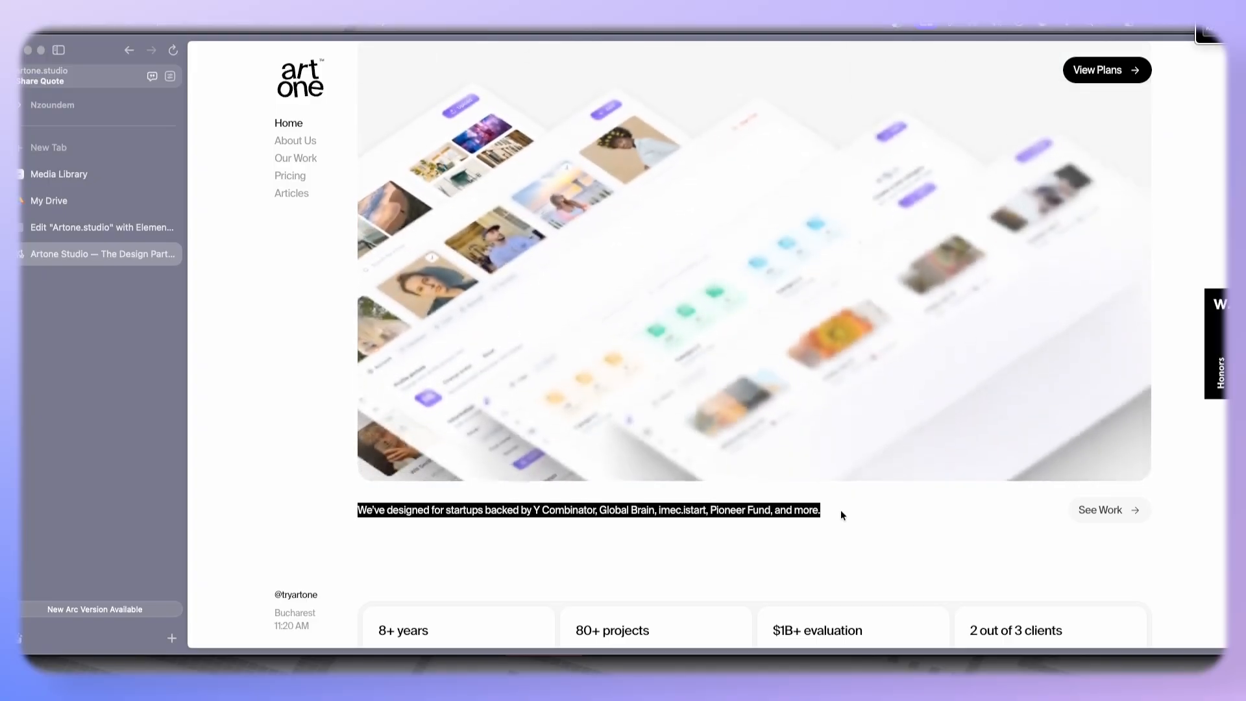
{"action": "left_click", "coordinate": [104, 227]}
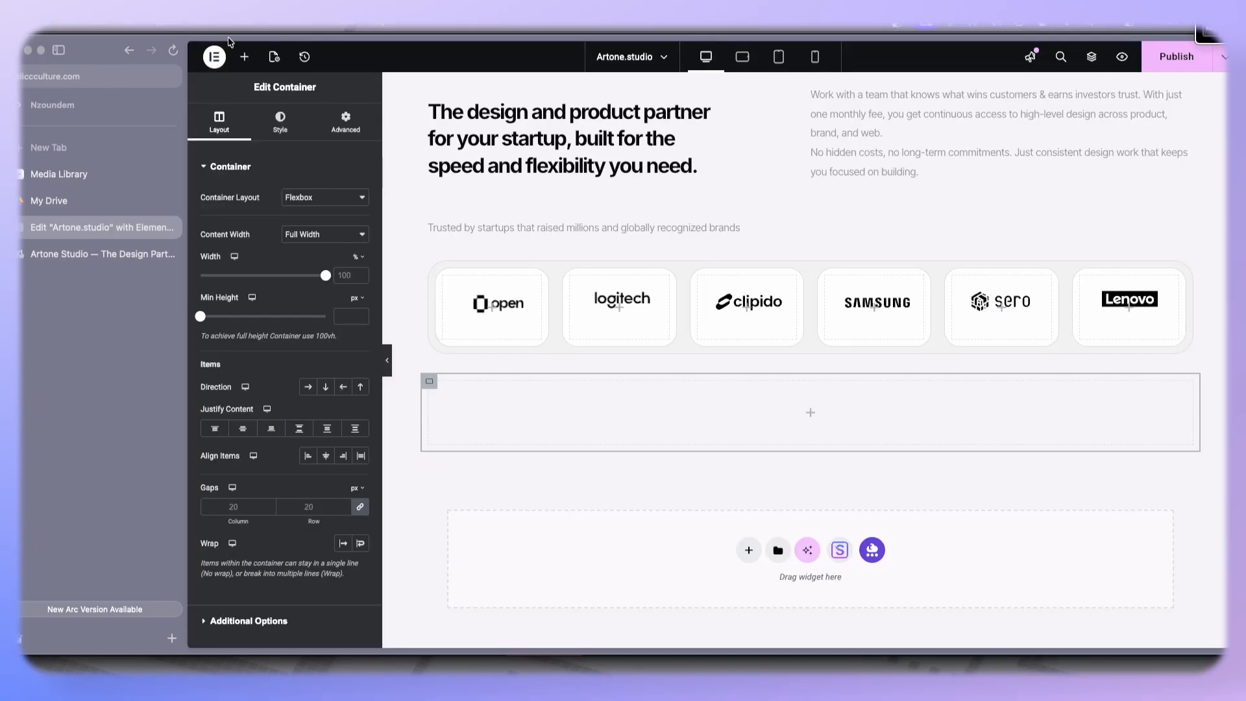
- Add a Video widget and a Text Editor to the empty container below the logos, pasting the copied sentence into the text
{"action": "left_click", "coordinate": [244, 57]}
{"action": "left_click_drag", "start_coordinate": [351, 384], "coordinate": [523, 412]}
{"action": "left_click", "coordinate": [244, 56]}
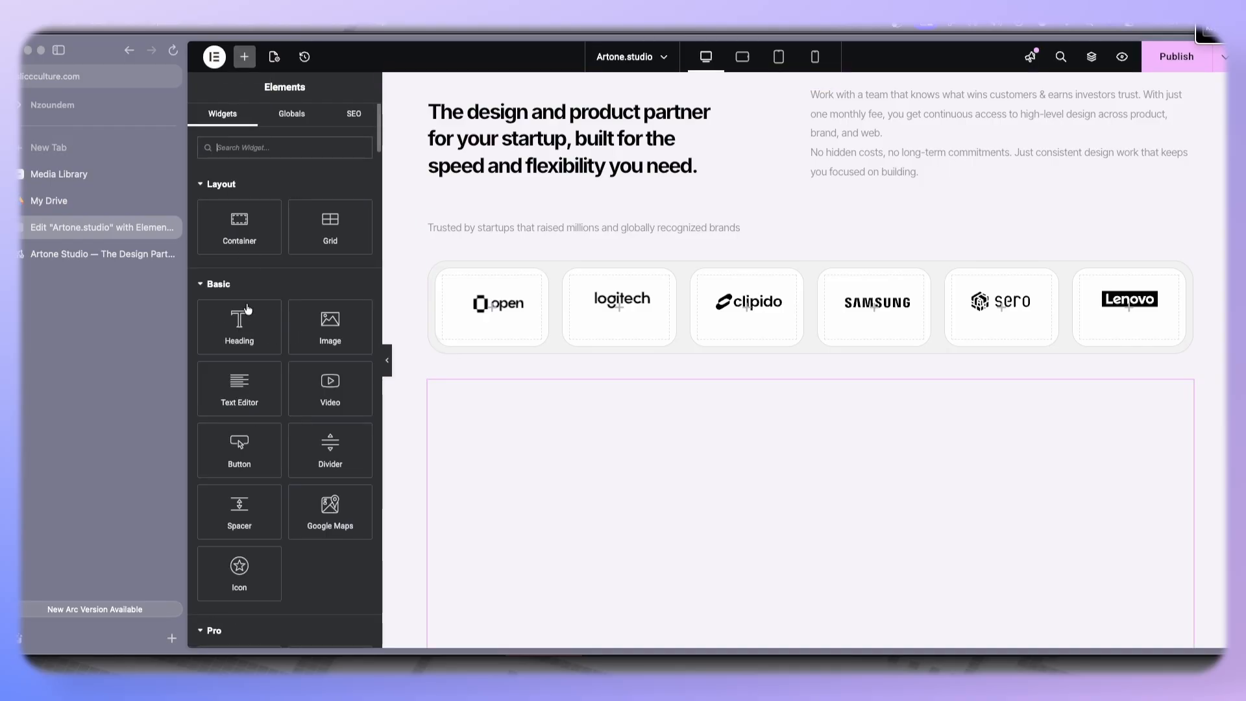
{"action": "left_click_drag", "start_coordinate": [240, 388], "coordinate": [544, 428]}
{"action": "key", "text": "ctrl+a"}
{"action": "type", "text": "We’ve designed for startups backed by Y Combinator, Global Brain, imec.istart, Pioneer Fund, and more."}
- Copy the style of the upper right paragraph and paste it onto the new text widget
{"action": "scroll", "coordinate": [682, 398], "scroll_direction": "up", "scroll_amount": 5}
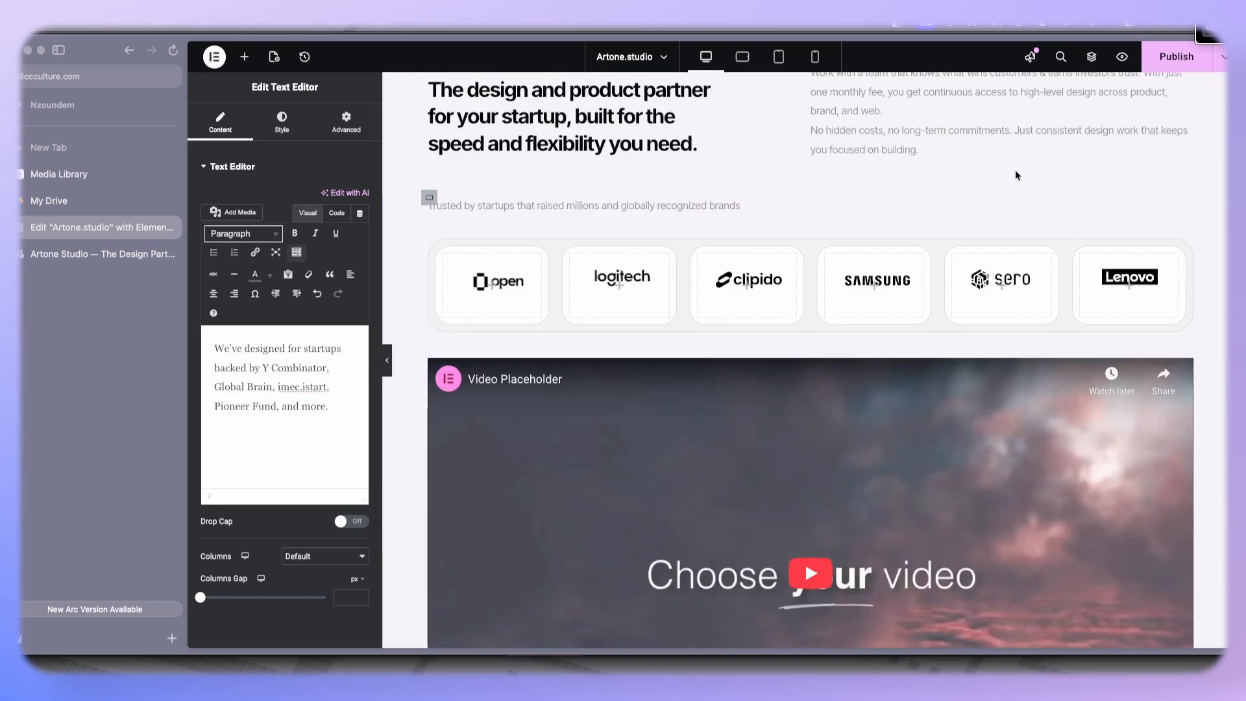
{"action": "right_click", "coordinate": [998, 119]}
{"action": "scroll", "coordinate": [593, 409], "scroll_direction": "down", "scroll_amount": 5}
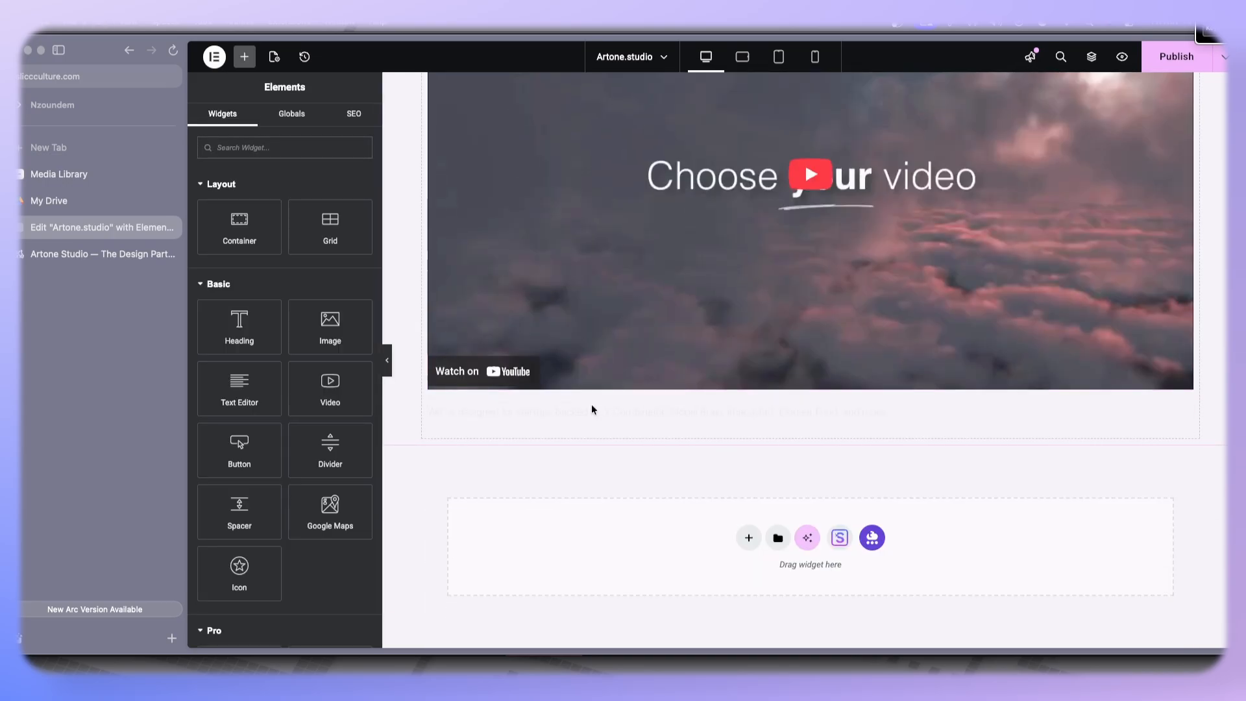
{"action": "right_click", "coordinate": [561, 422]}
{"action": "left_click", "coordinate": [608, 430]}
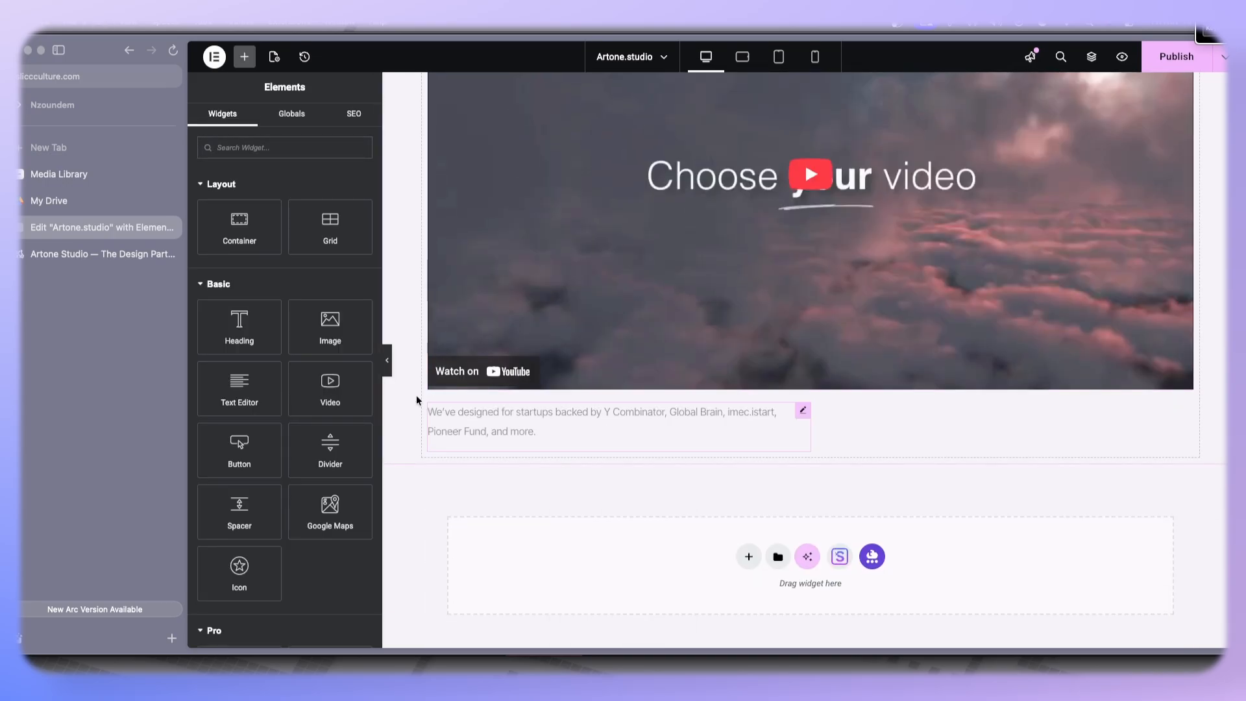
- Set the text widget's custom width to 62%
{"action": "left_click", "coordinate": [802, 410]}
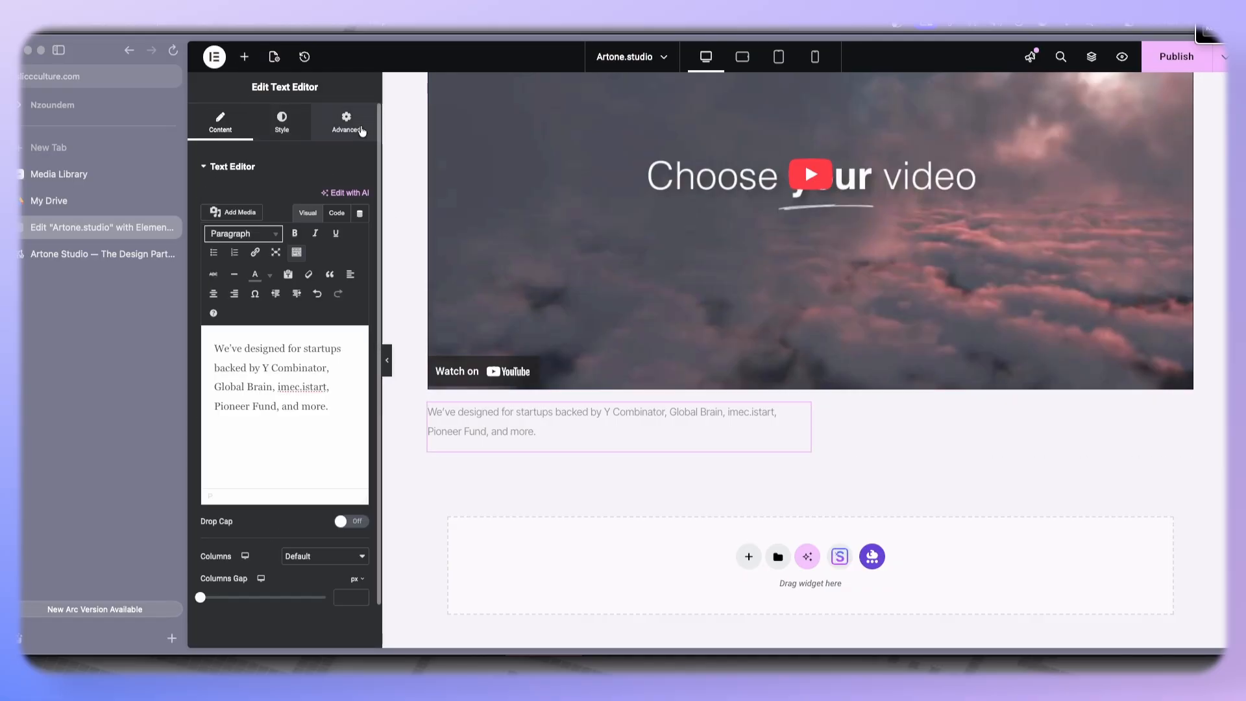
{"action": "left_click", "coordinate": [351, 127]}
{"action": "mouse_move", "coordinate": [267, 342]}
{"action": "left_mouse_down"}
{"action": "mouse_move", "coordinate": [316, 342]}
{"action": "mouse_move", "coordinate": [280, 342]}
{"action": "left_mouse_up"}
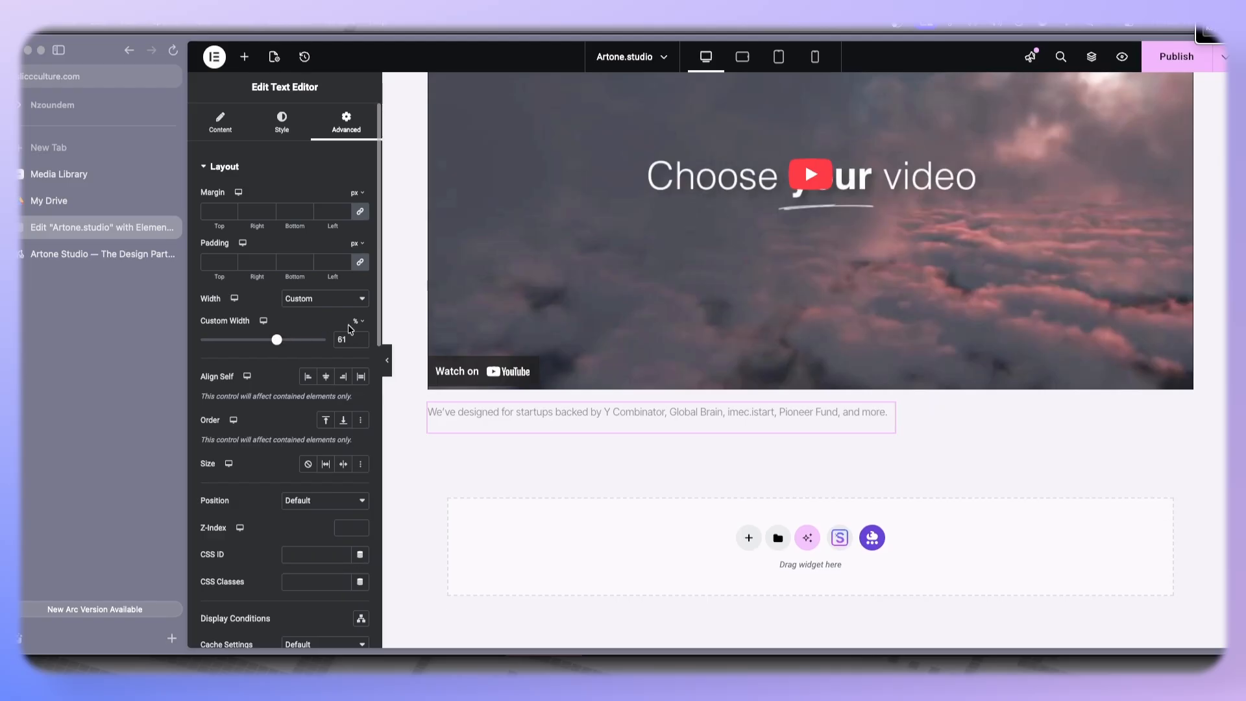
{"action": "left_click", "coordinate": [364, 346]}
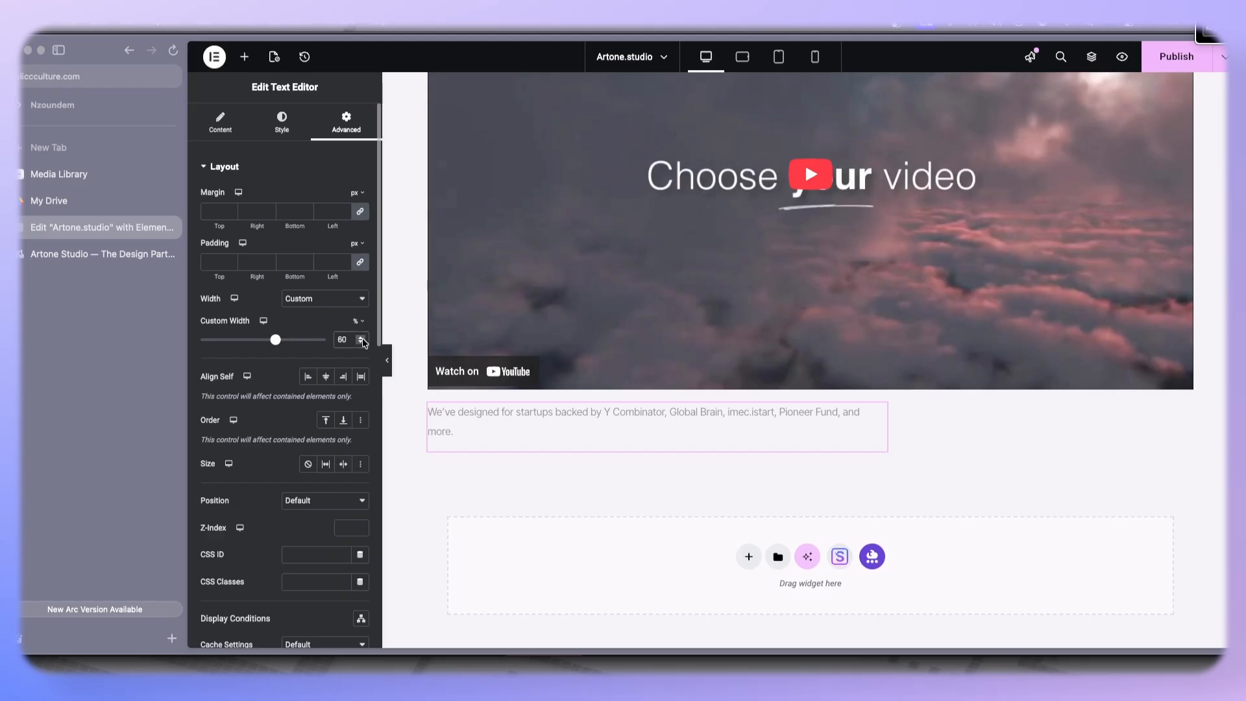
{"action": "left_click", "coordinate": [363, 338]}
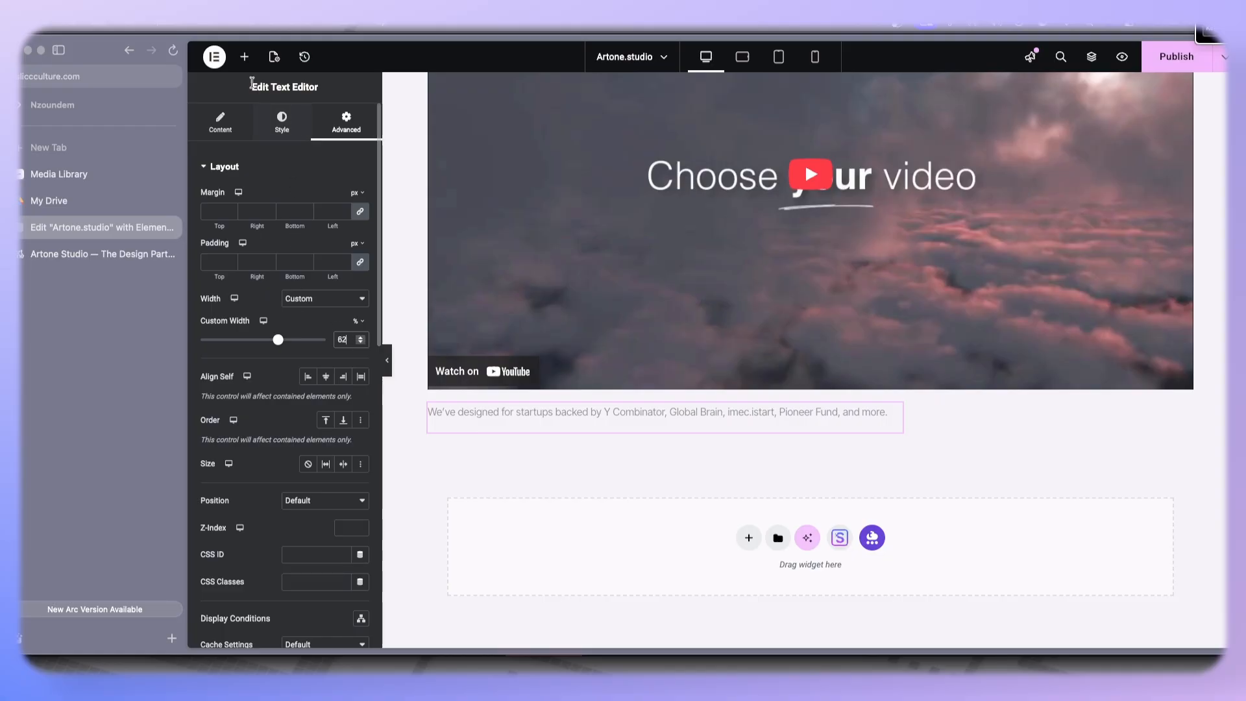
- Add a Button widget below the text and set its label to See work
{"action": "left_click", "coordinate": [244, 57]}
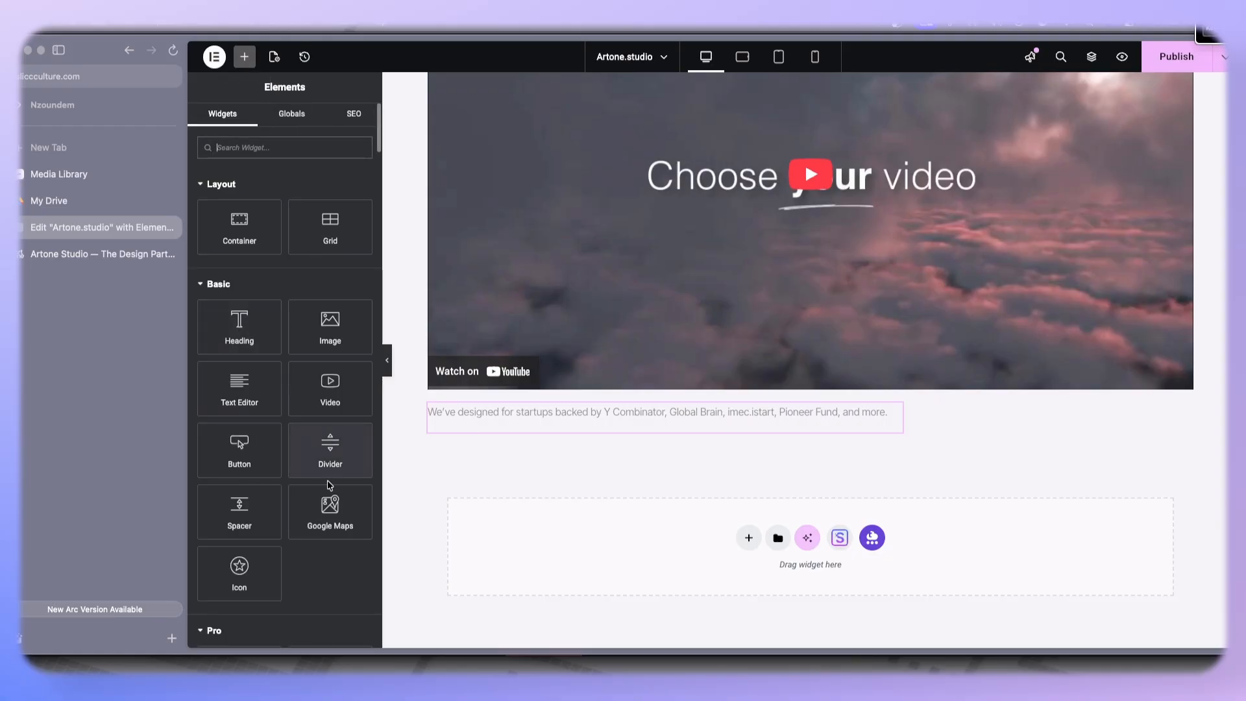
{"action": "left_click_drag", "start_coordinate": [241, 447], "coordinate": [854, 431]}
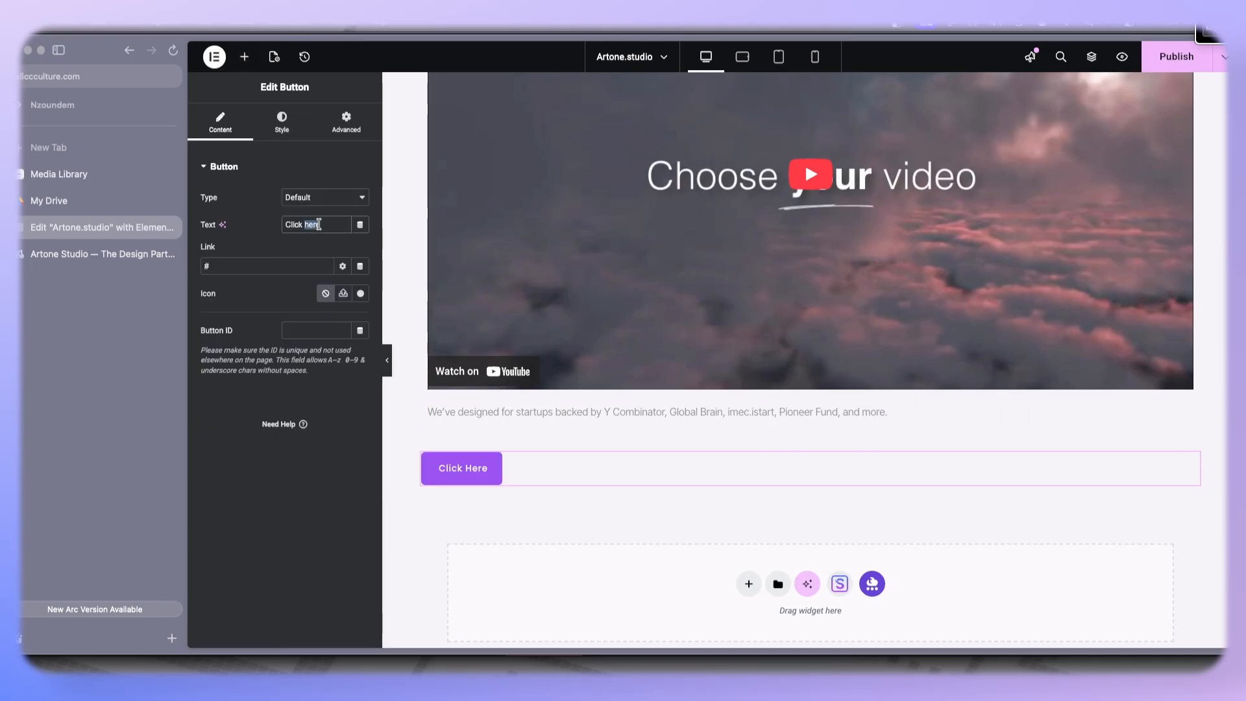
{"action": "left_click", "coordinate": [119, 253]}
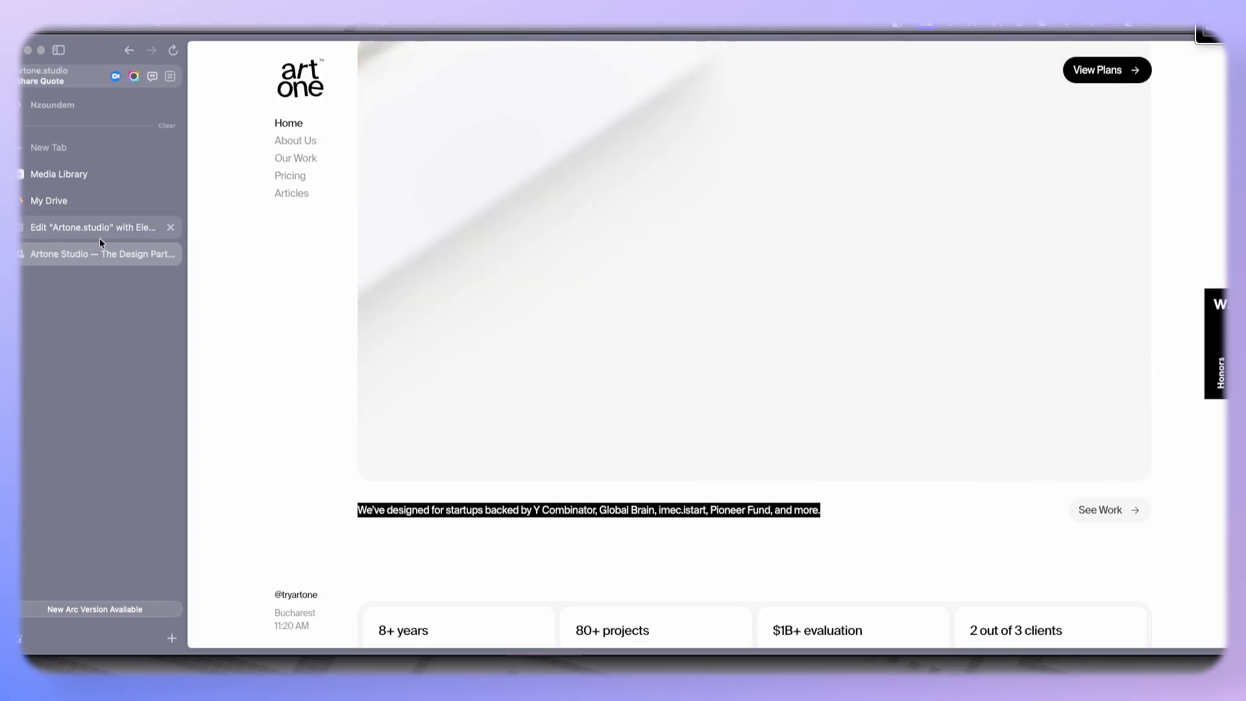
{"action": "left_click", "coordinate": [120, 237]}
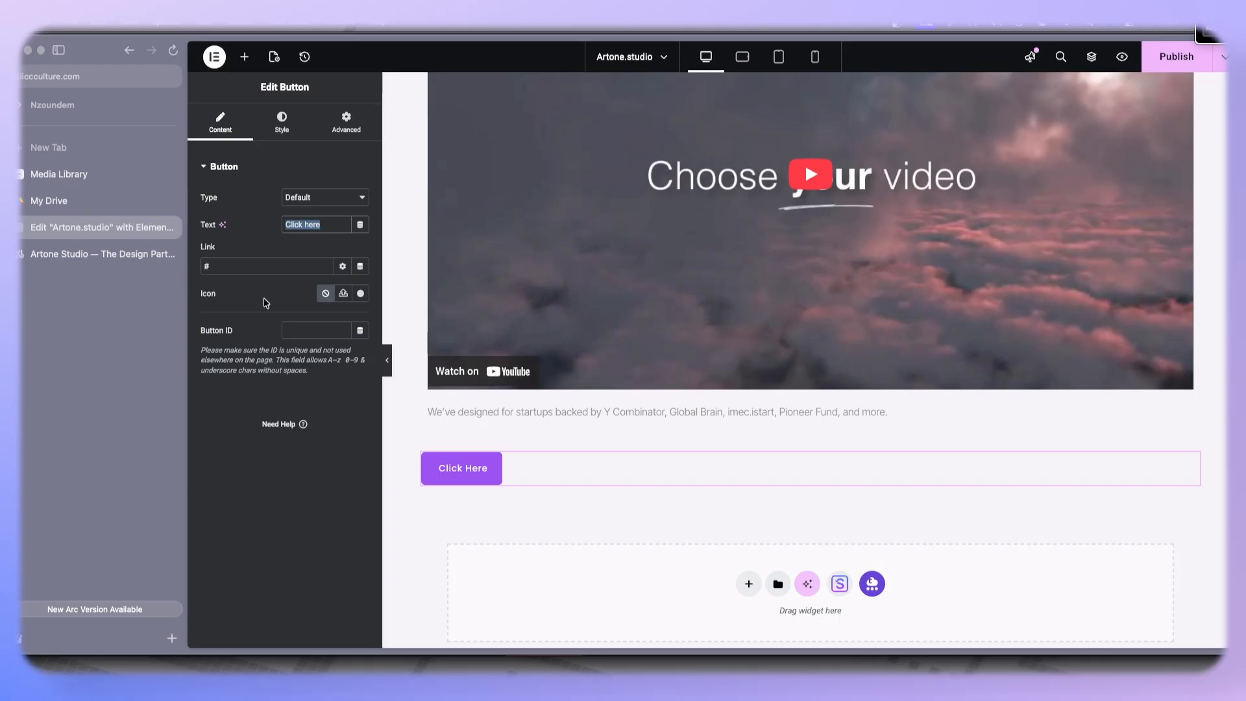
{"action": "type", "text": "See work"}
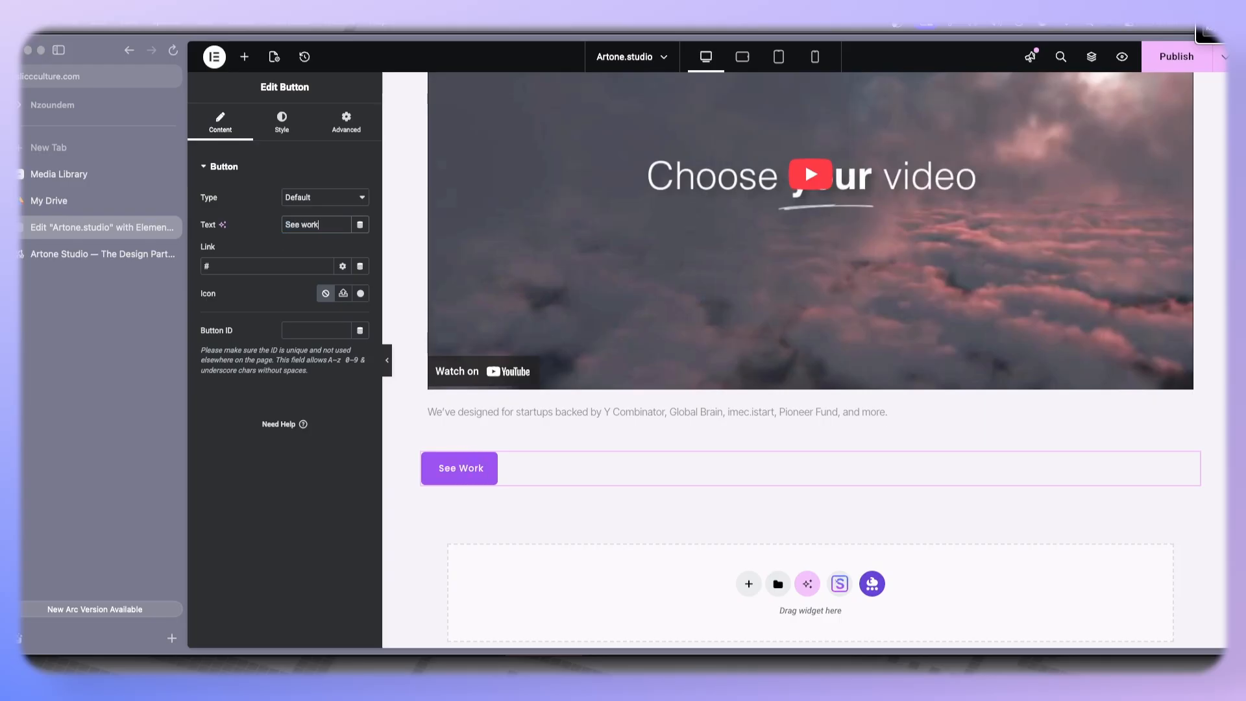
- Set the button's text color to near-black #030303
{"action": "left_click", "coordinate": [289, 133]}
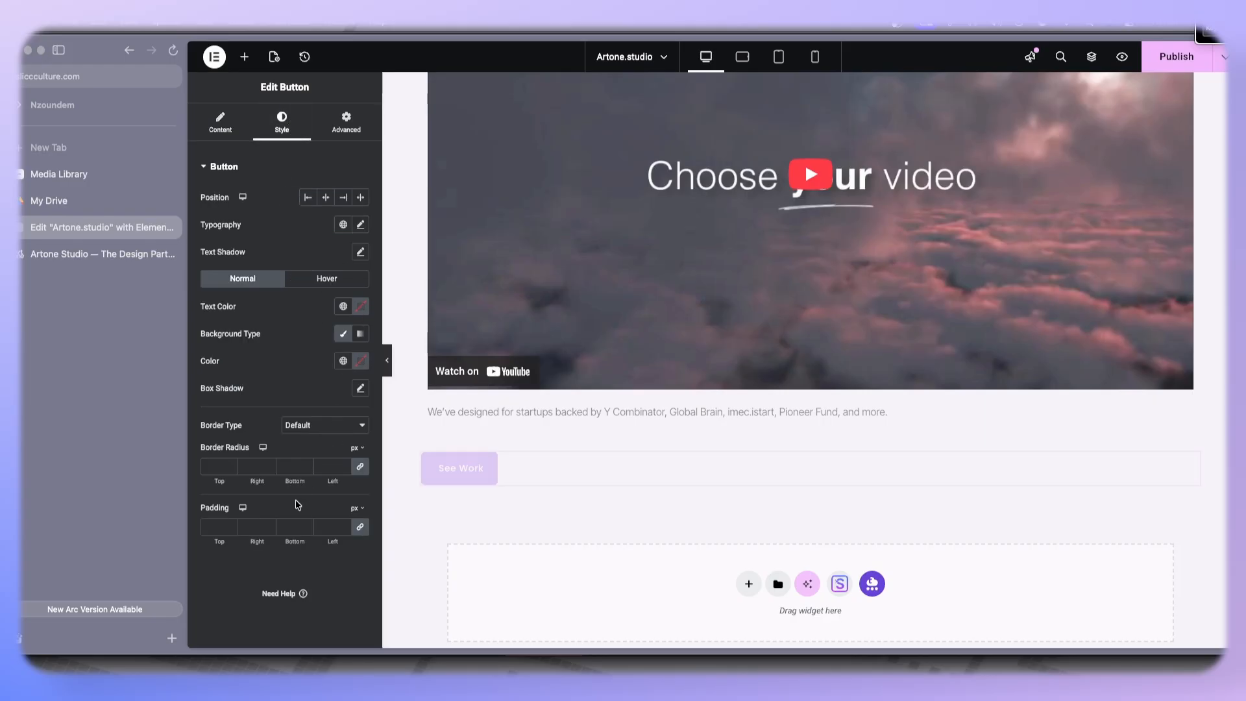
{"action": "left_click", "coordinate": [354, 305]}
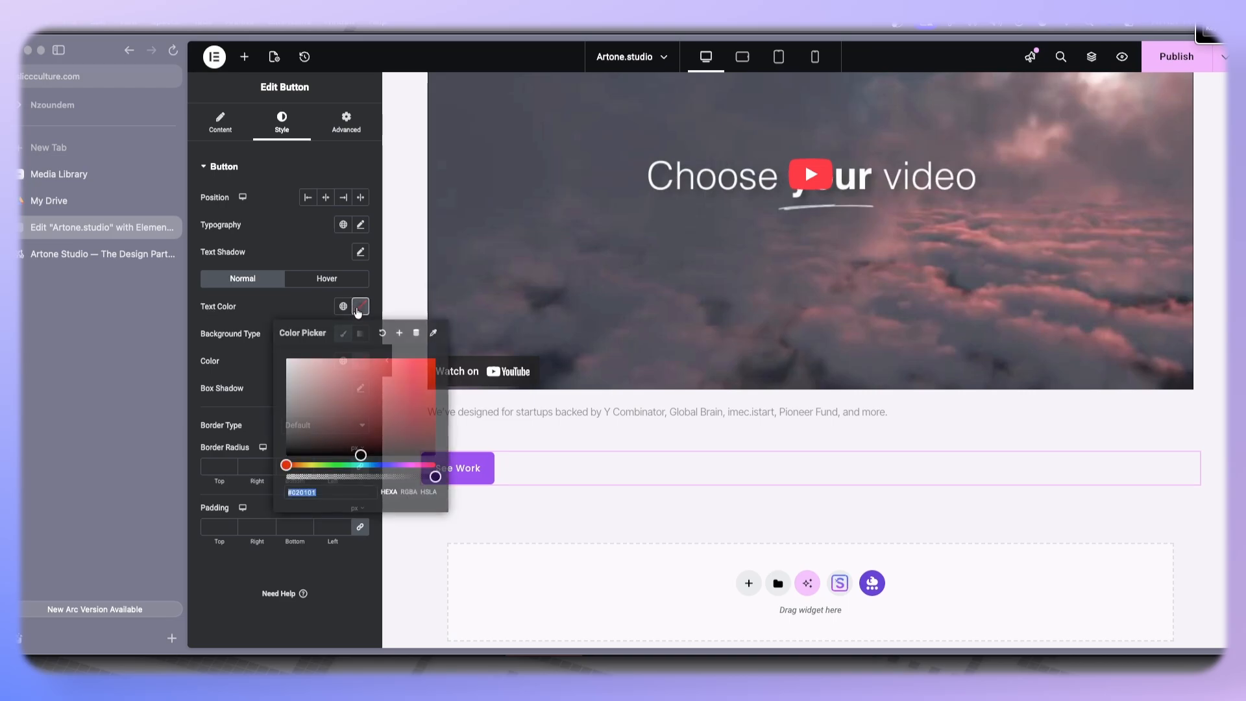
{"action": "left_click", "coordinate": [286, 449]}
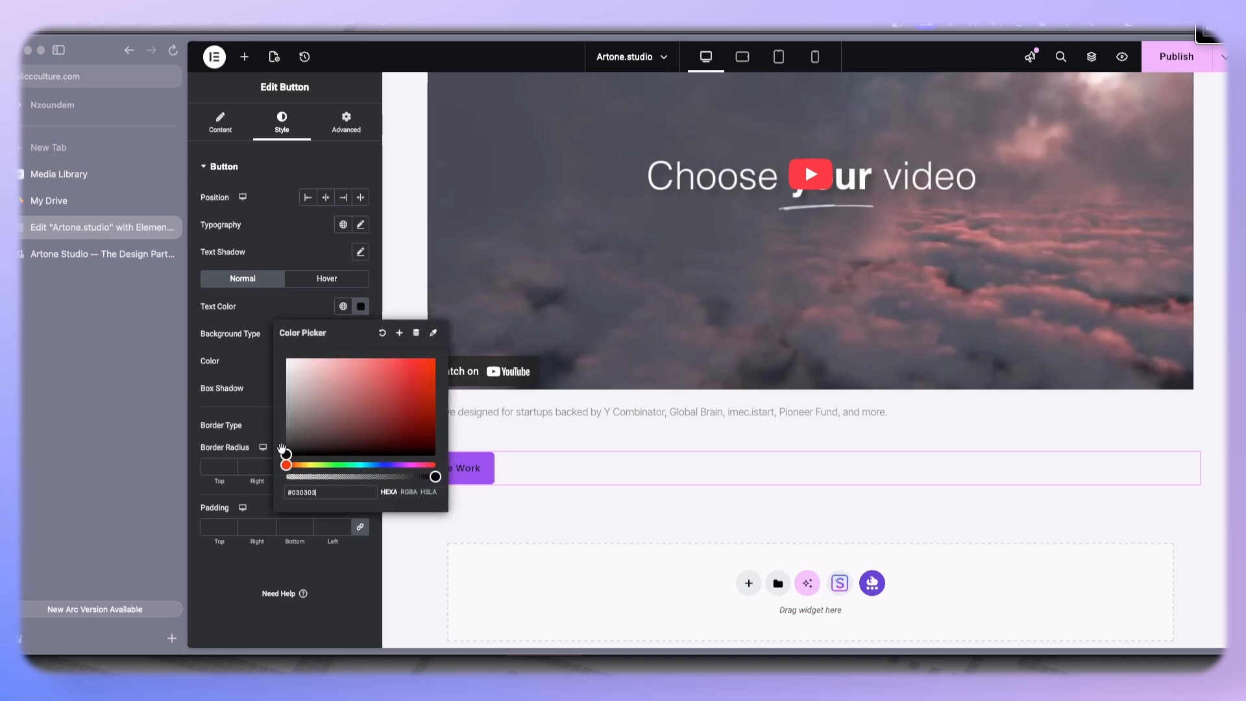
{"action": "left_click", "coordinate": [280, 312]}
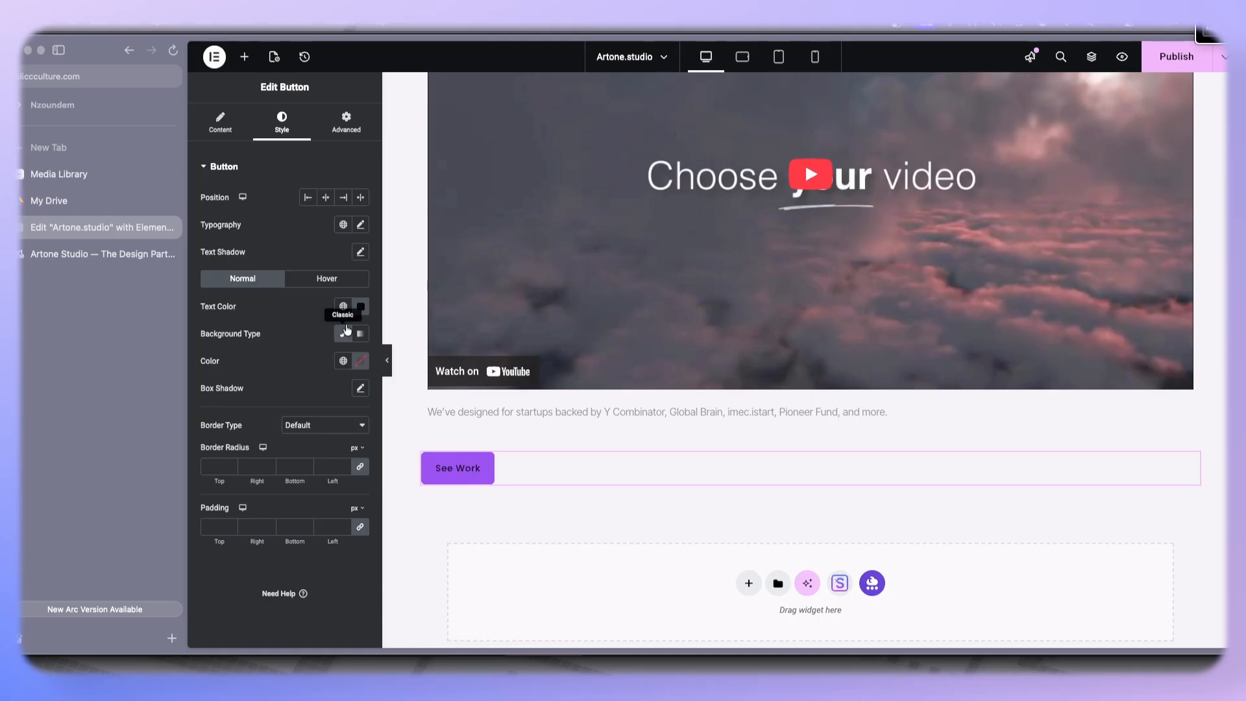
- Set the button's background color to light gray #E5E5E9 and its border radius to 30 px
{"action": "left_click", "coordinate": [362, 368]}
{"action": "left_click_drag", "start_coordinate": [296, 445], "coordinate": [272, 420]}
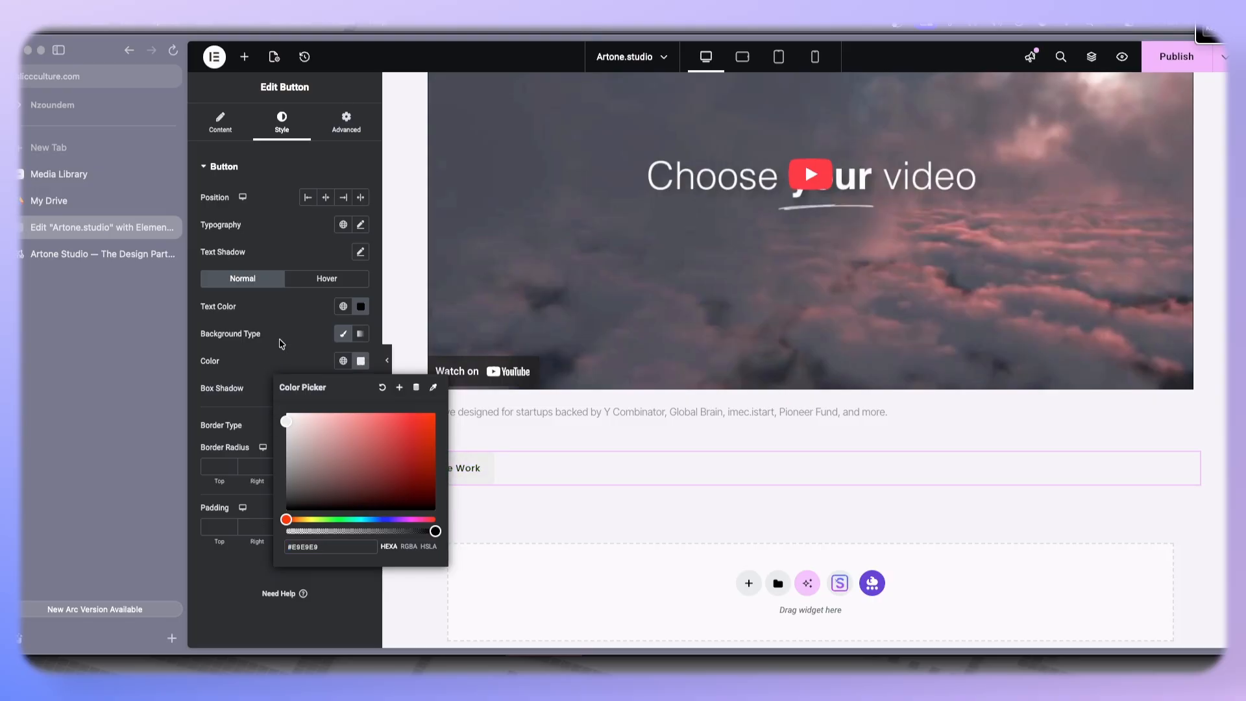
{"action": "left_click", "coordinate": [282, 344]}
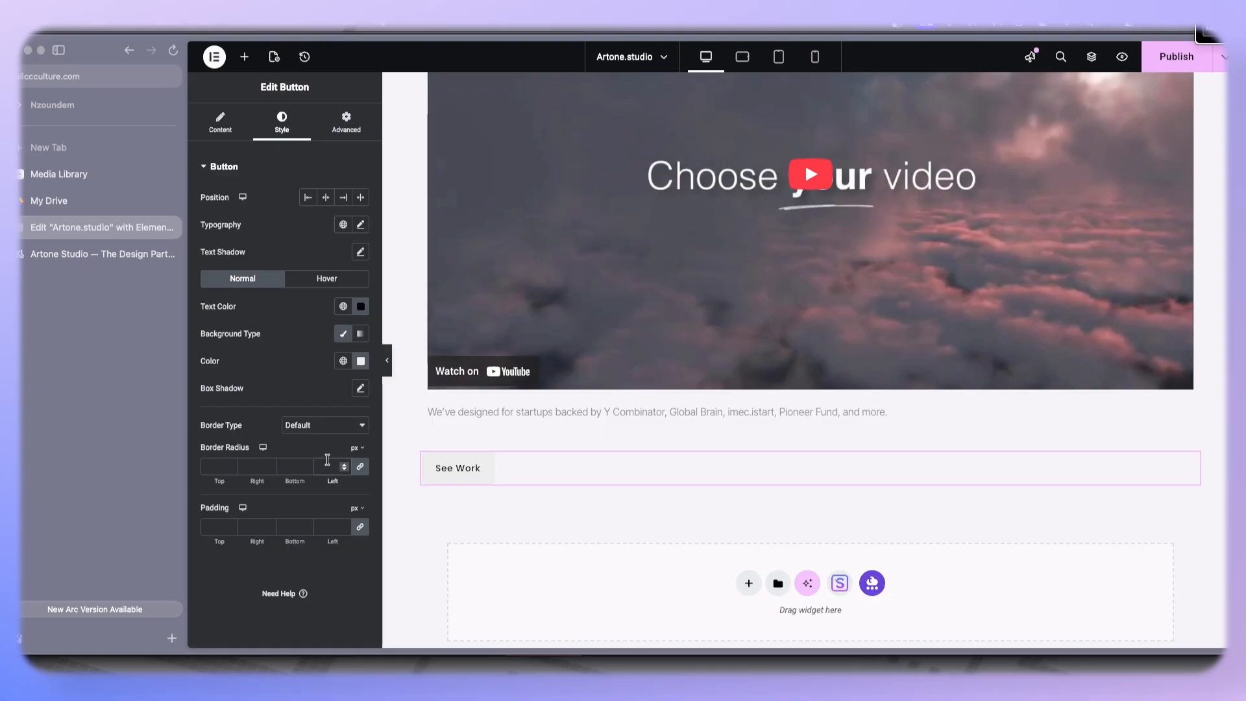
{"action": "left_click", "coordinate": [98, 254]}
{"action": "left_click", "coordinate": [102, 227]}
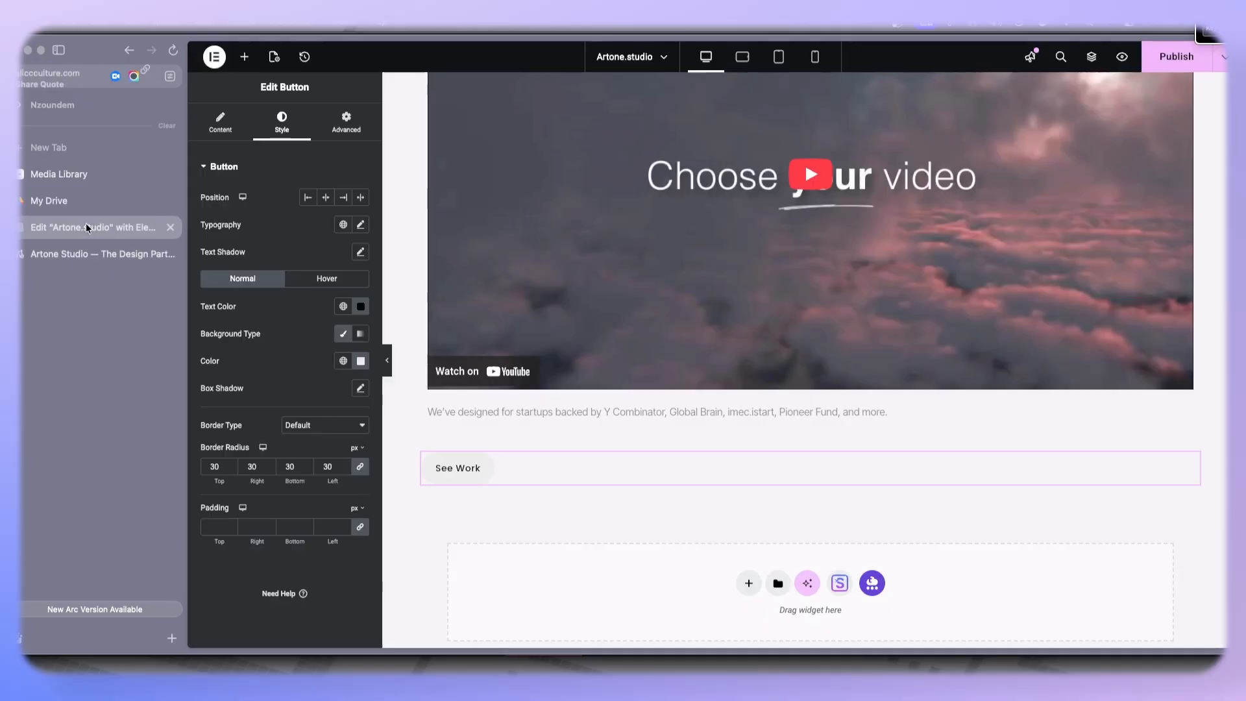
{"action": "left_click", "coordinate": [220, 122]}
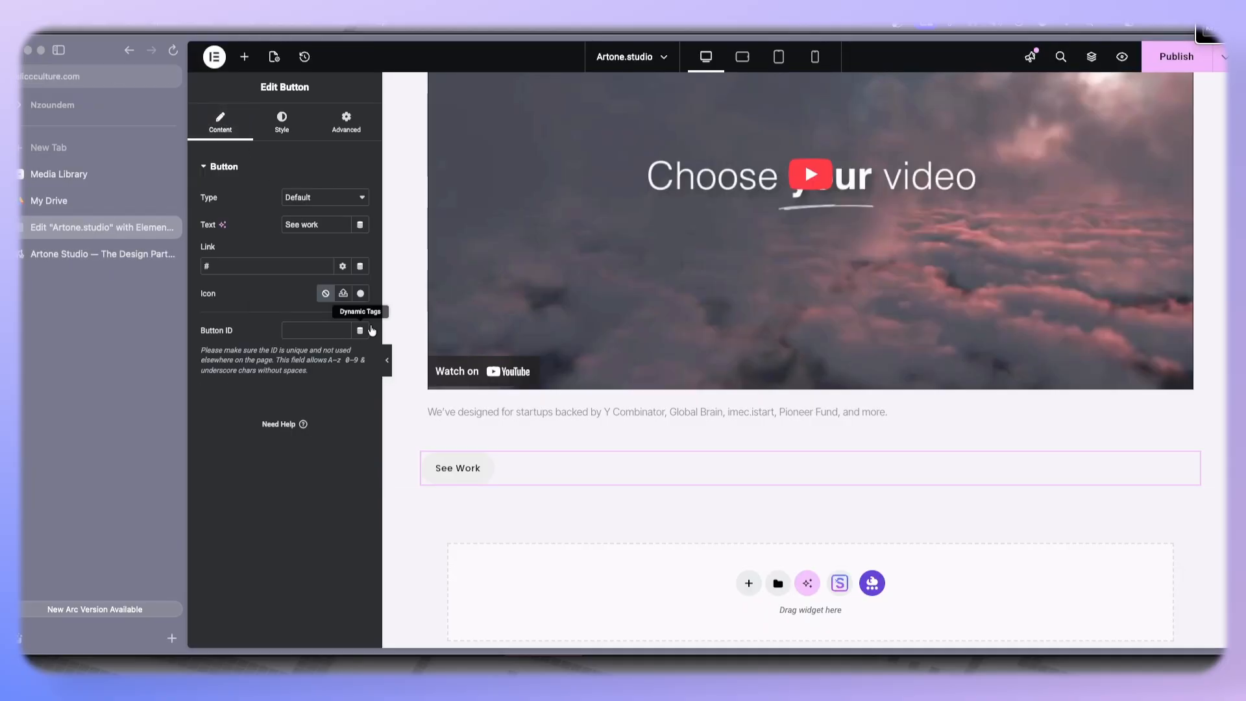
{"action": "left_click", "coordinate": [344, 294]}
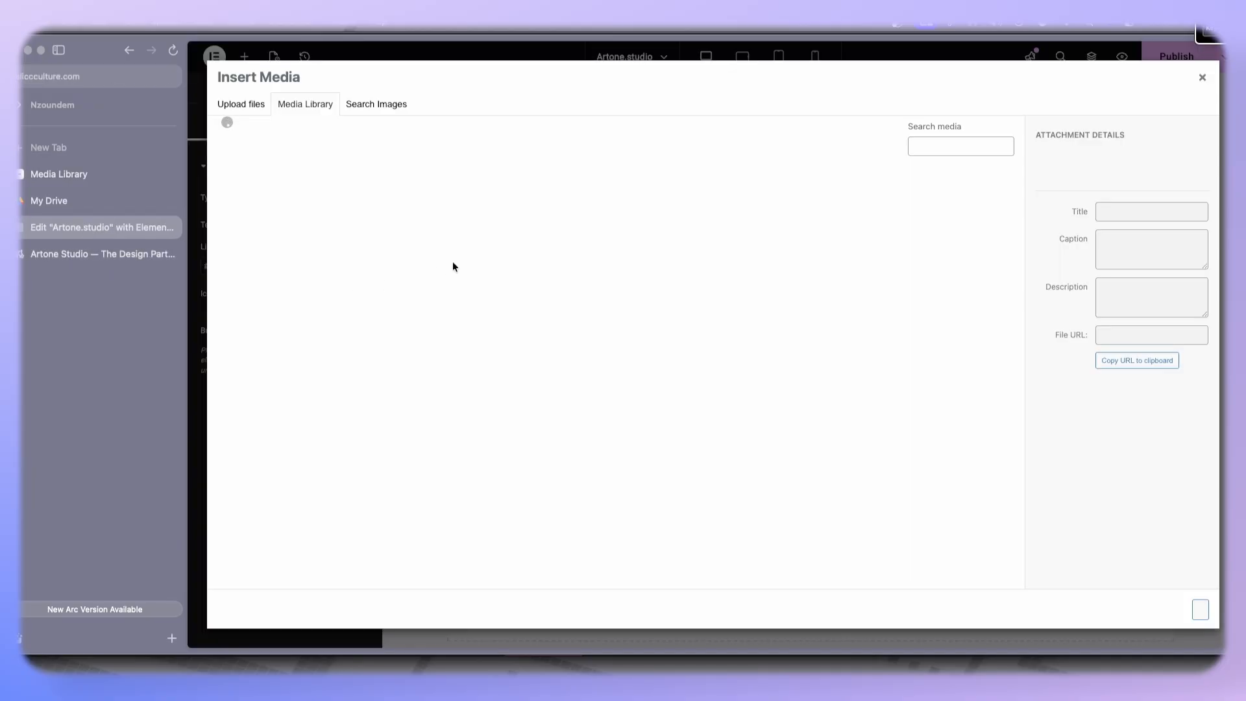
{"action": "left_click", "coordinate": [1201, 78]}
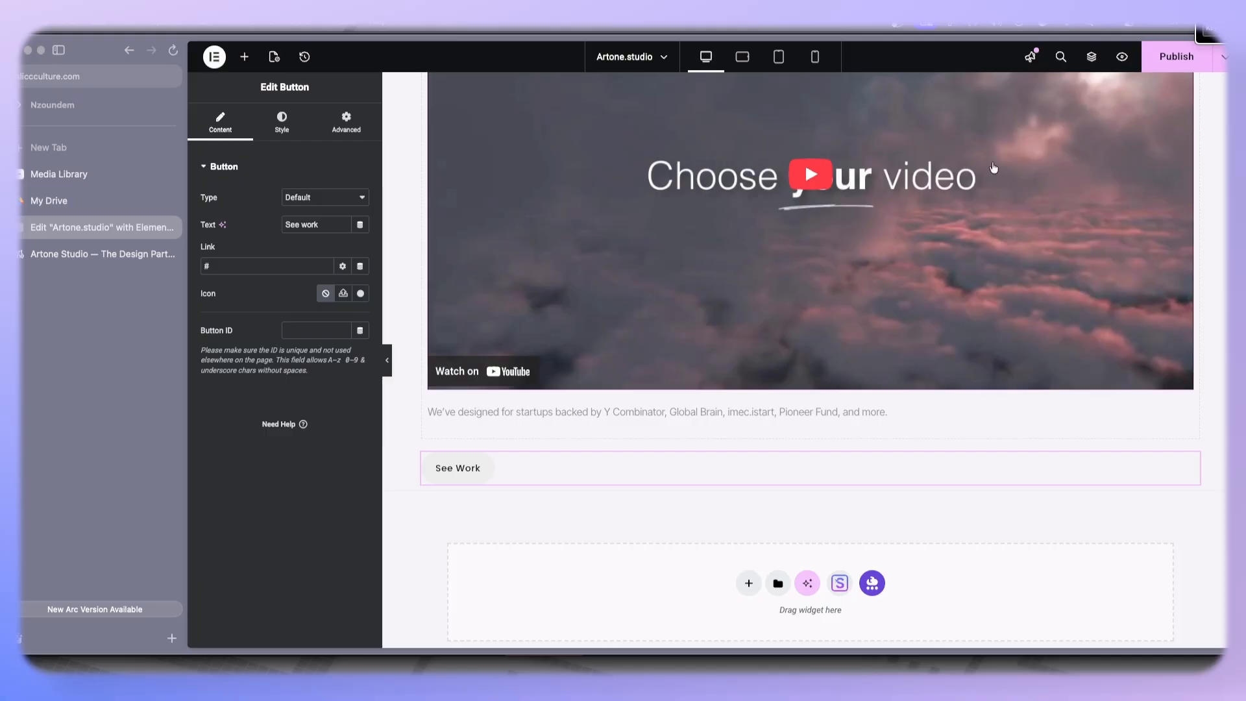
- Add a long right-arrow icon to the See work button from the icon library, searching arr, and place it after the text
{"action": "left_click", "coordinate": [361, 293]}
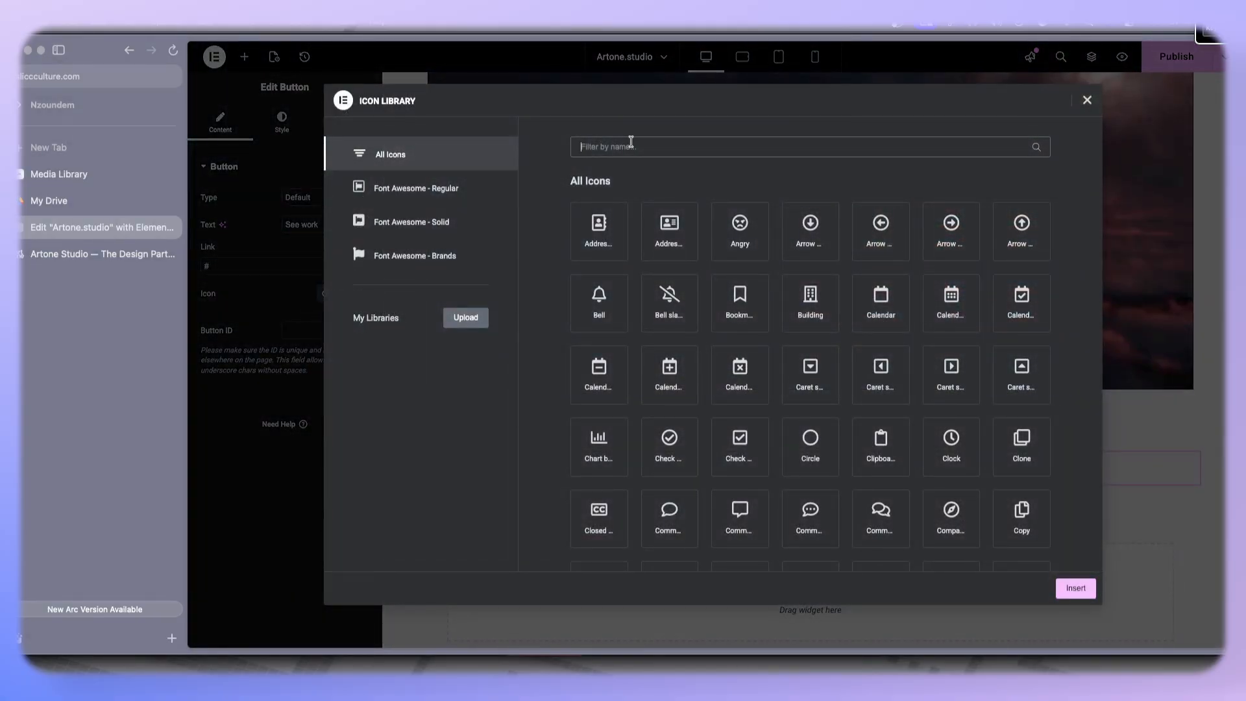
{"action": "left_click", "coordinate": [631, 141]}
{"action": "type", "text": "arr"}
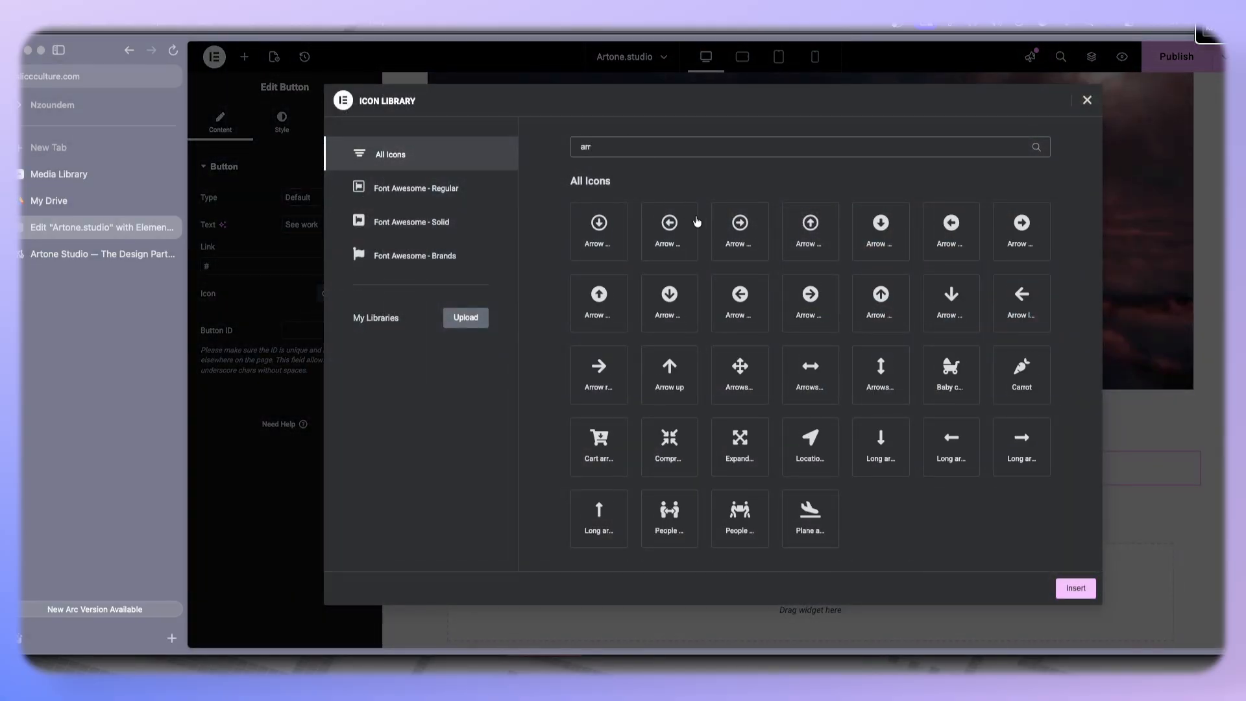
{"action": "left_click", "coordinate": [1013, 442]}
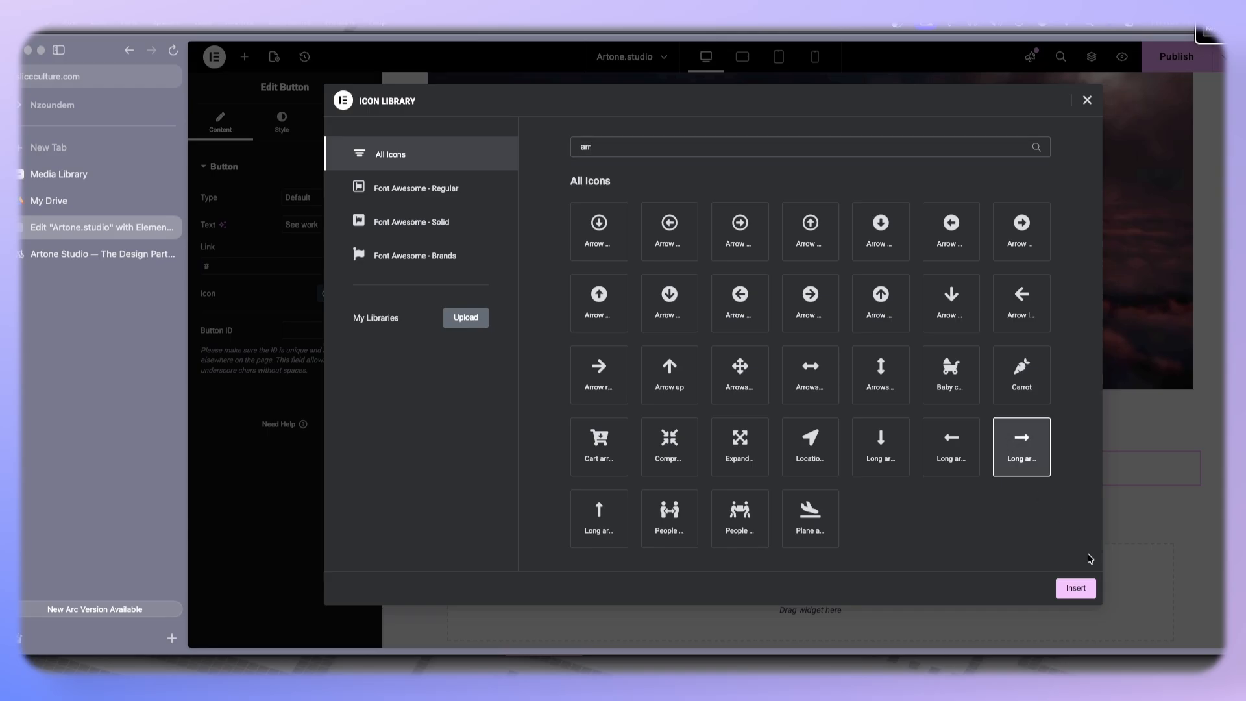
{"action": "left_click", "coordinate": [1075, 589]}
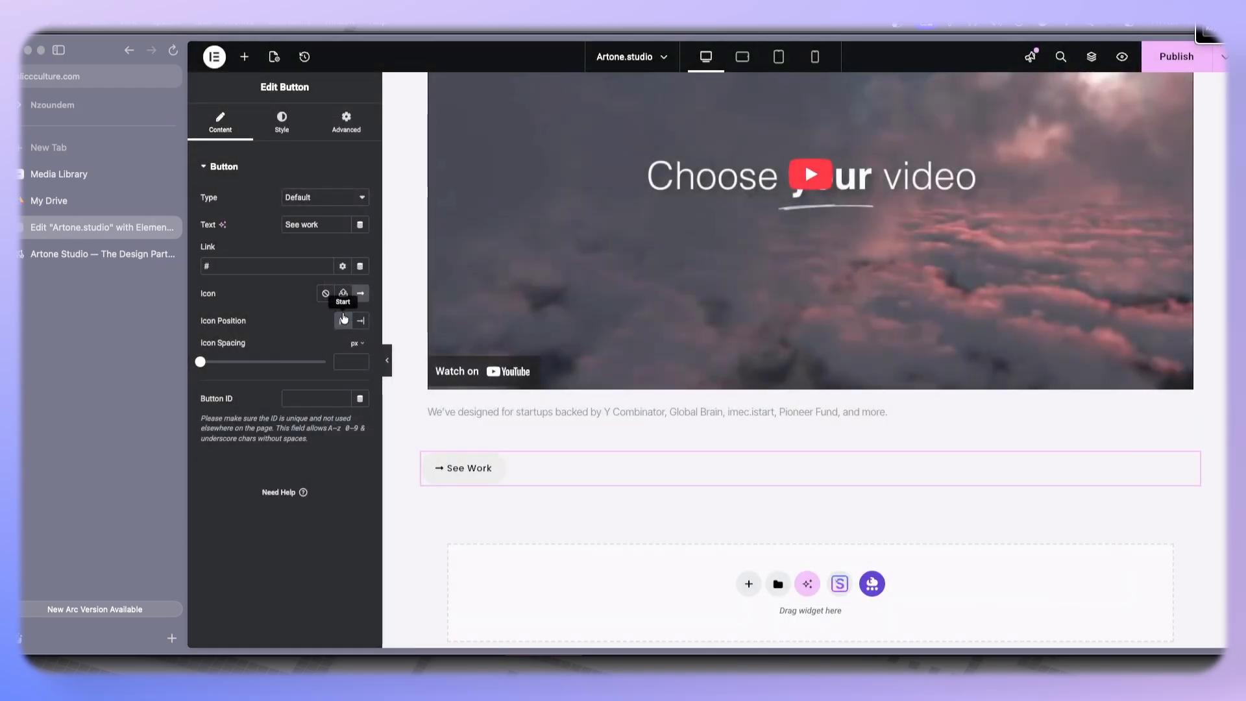
{"action": "left_click", "coordinate": [360, 320]}
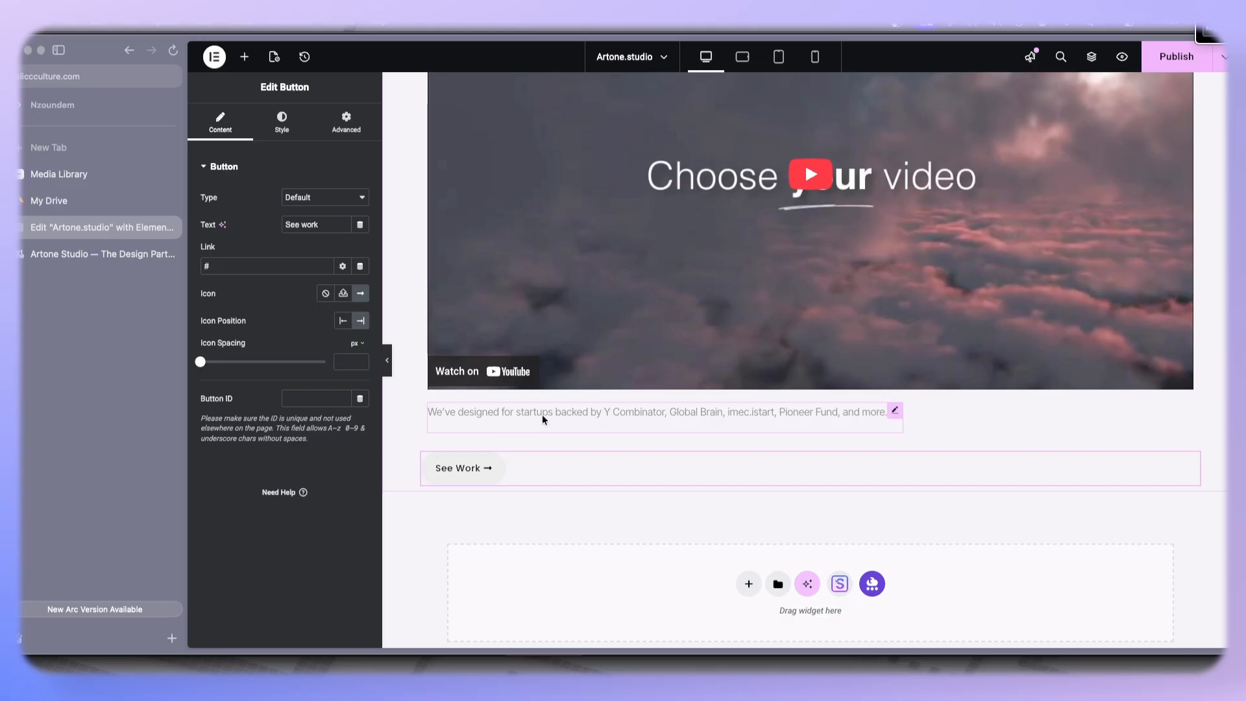
- Insert a new container below the video and move the caption text and See work button into it
{"action": "scroll", "coordinate": [632, 397], "scroll_direction": "up", "scroll_amount": 5}
{"action": "scroll", "coordinate": [632, 396], "scroll_direction": "down", "scroll_amount": 4}
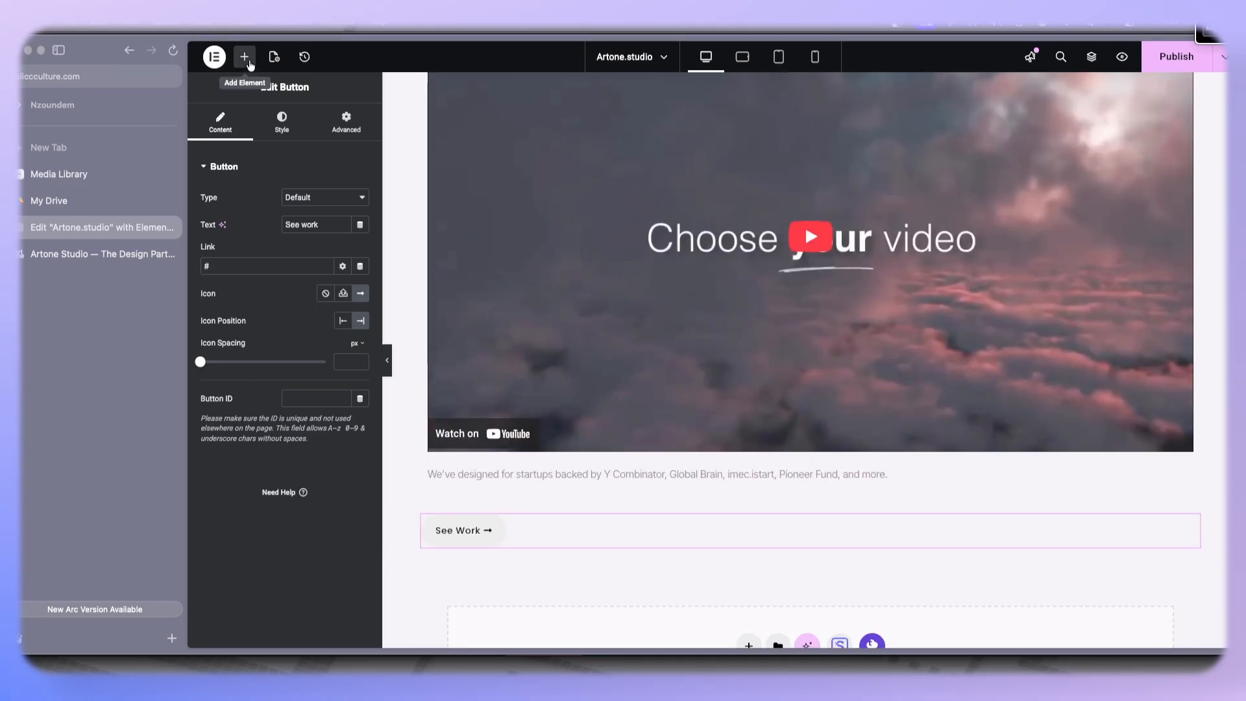
{"action": "left_click", "coordinate": [244, 57]}
{"action": "left_click_drag", "start_coordinate": [239, 227], "coordinate": [585, 455]}
{"action": "scroll", "coordinate": [811, 487], "scroll_direction": "down", "scroll_amount": 1}
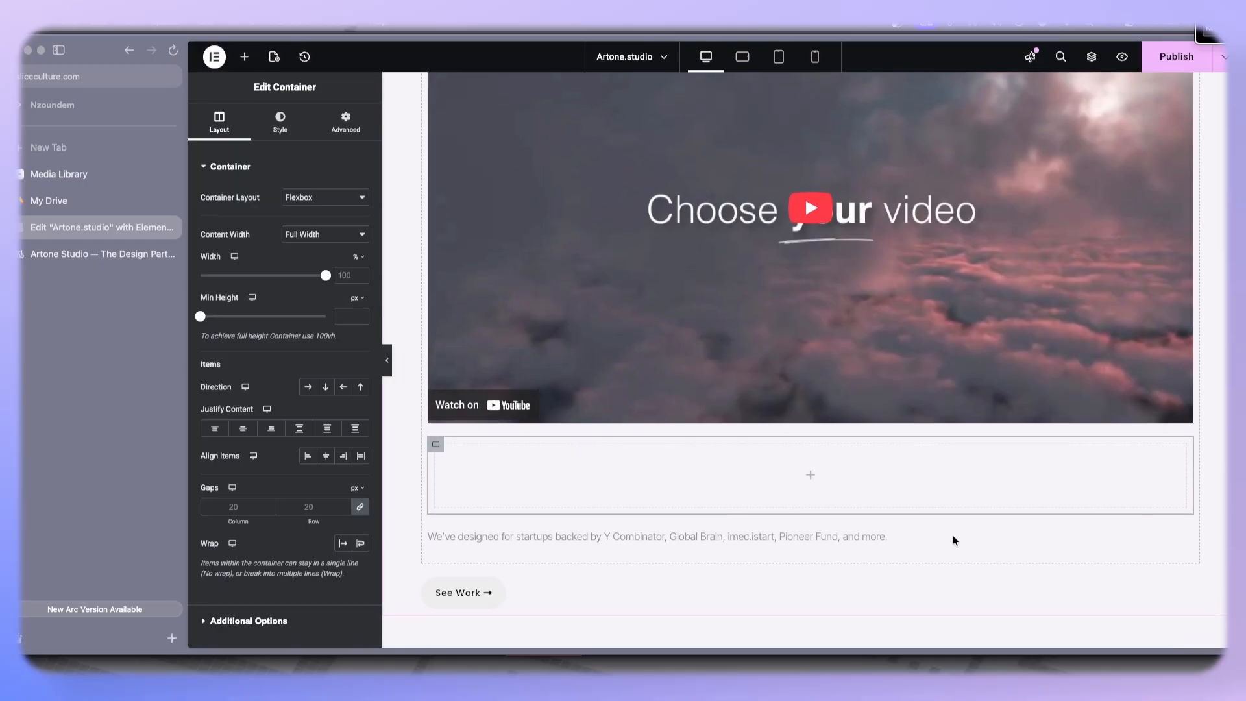
{"action": "left_click_drag", "start_coordinate": [884, 525], "coordinate": [844, 468]}
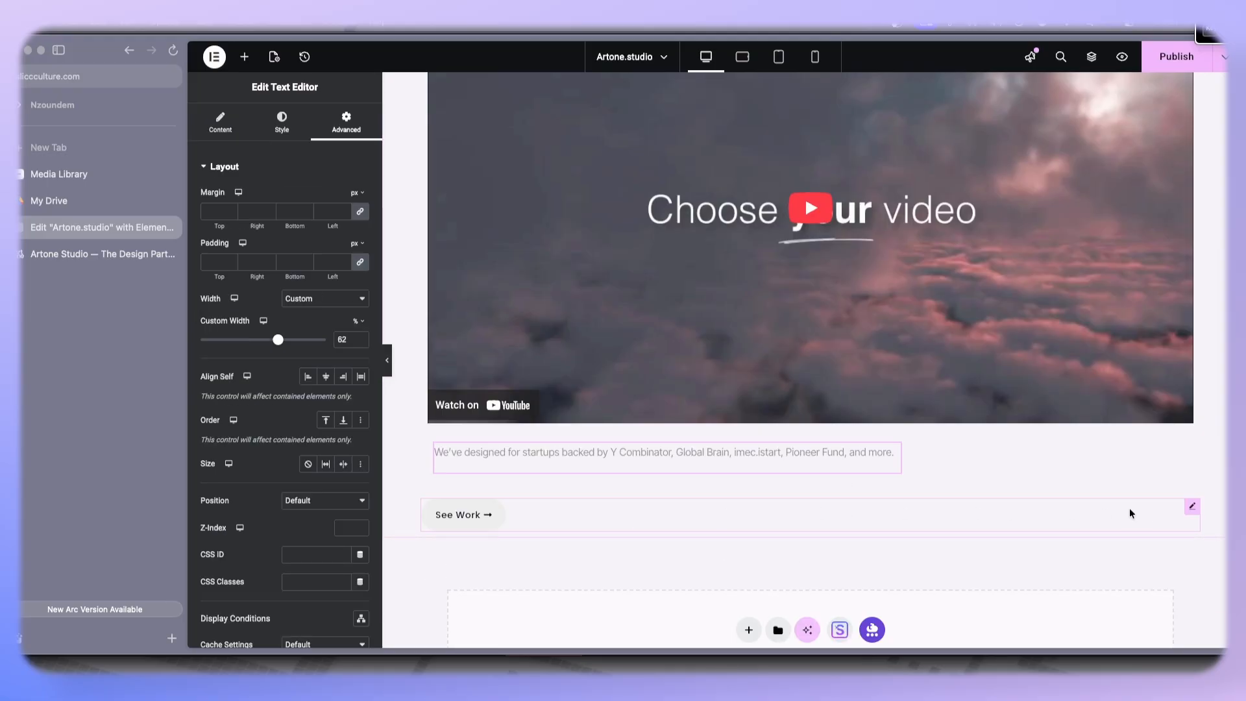
{"action": "left_click_drag", "start_coordinate": [1193, 511], "coordinate": [1016, 459]}
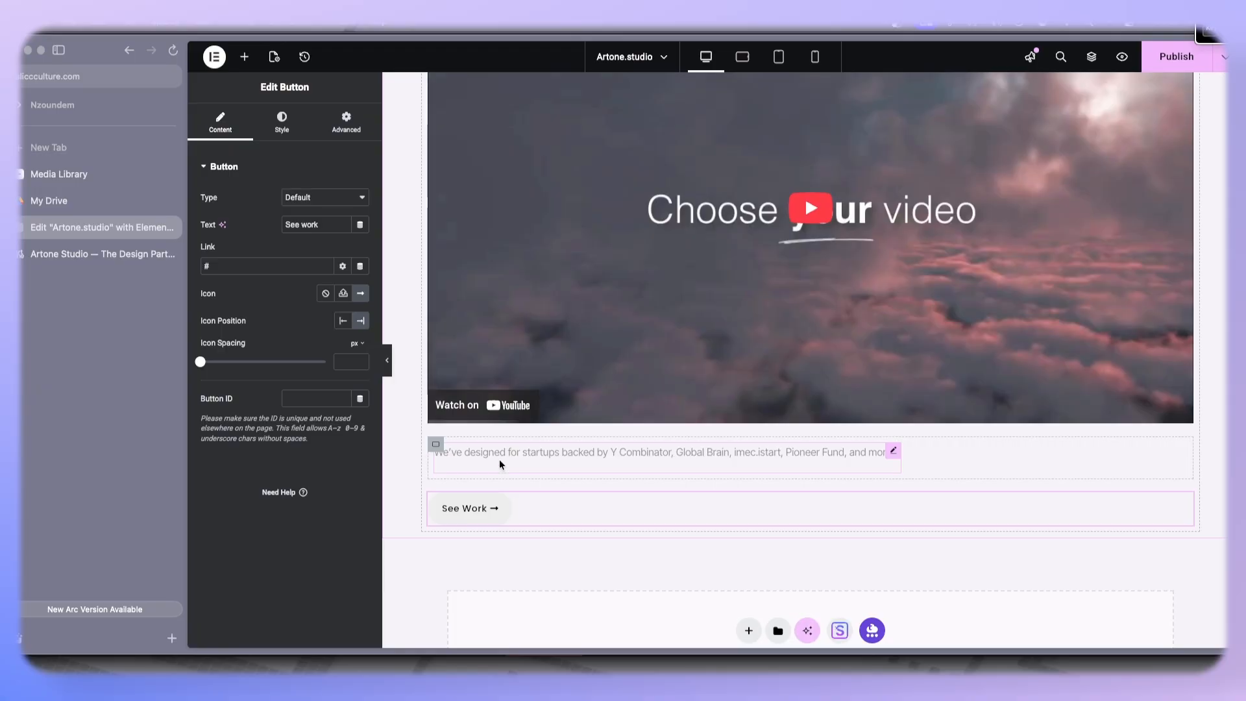
{"action": "mouse_move", "coordinate": [1185, 503]}
{"action": "left_mouse_down"}
{"action": "mouse_move", "coordinate": [817, 483]}
{"action": "mouse_move", "coordinate": [775, 462]}
{"action": "left_mouse_up"}
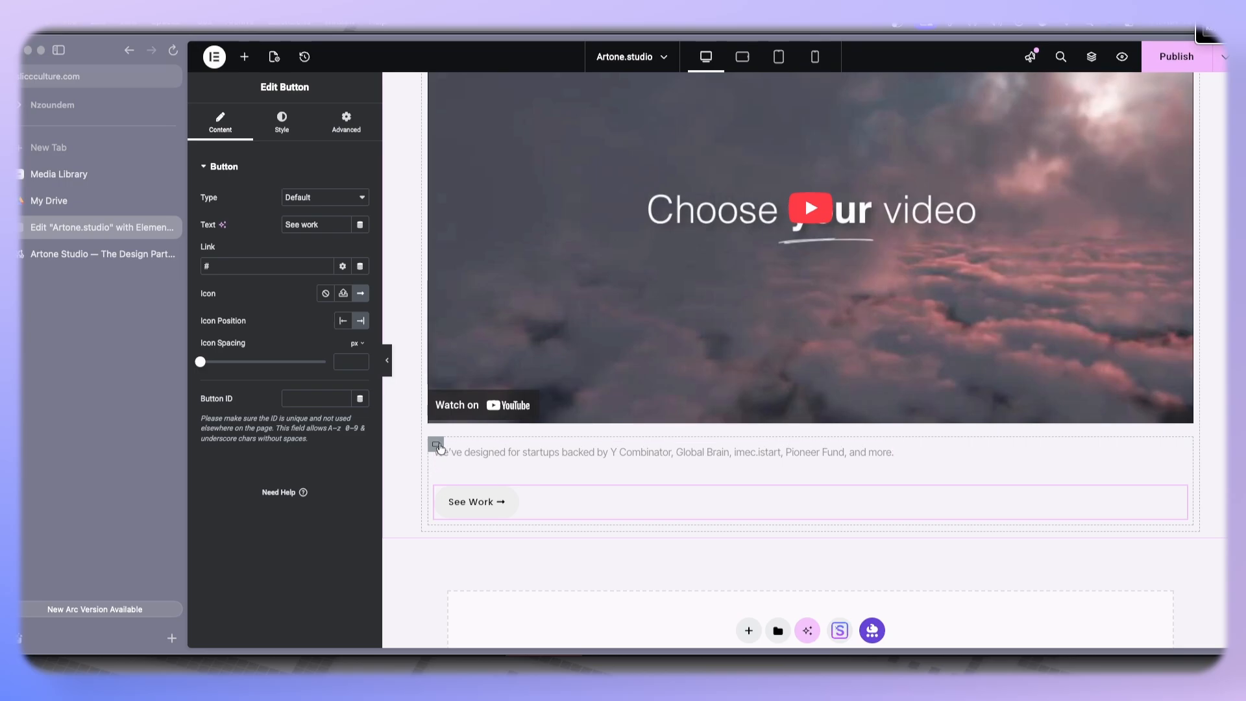
- Set the caption container's direction to row and justify its content with space between
{"action": "left_click", "coordinate": [437, 446]}
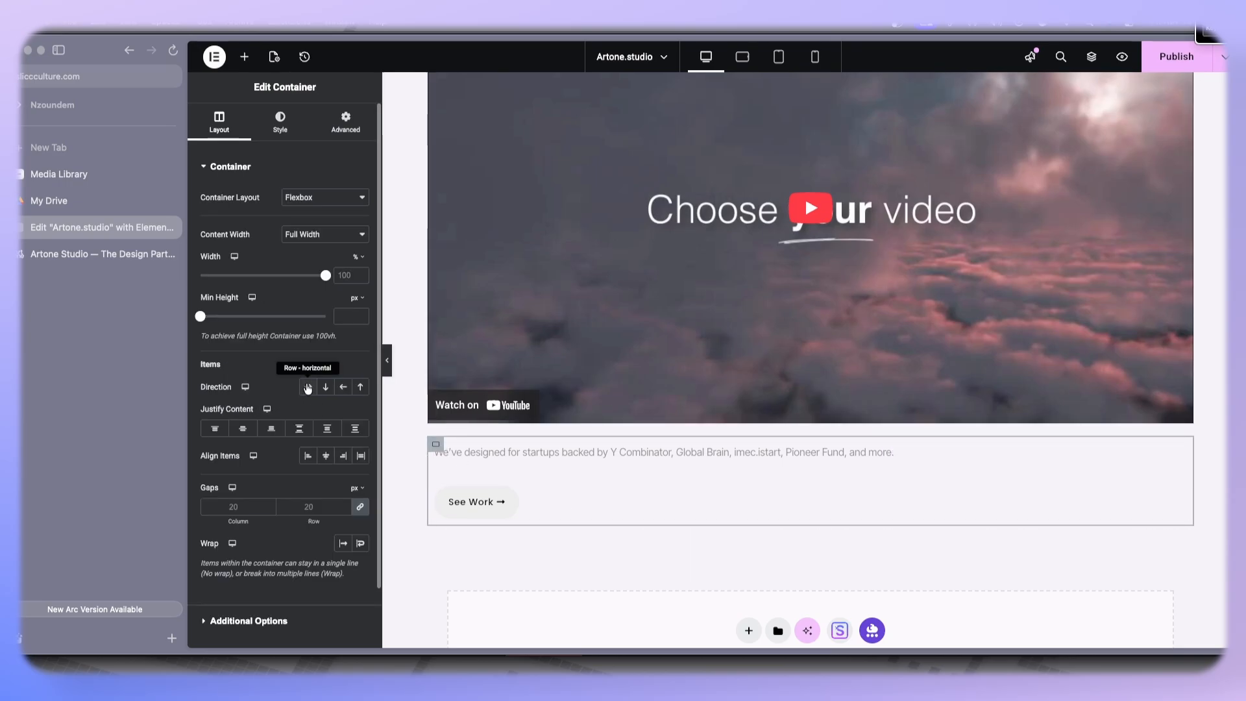
{"action": "left_click", "coordinate": [308, 388]}
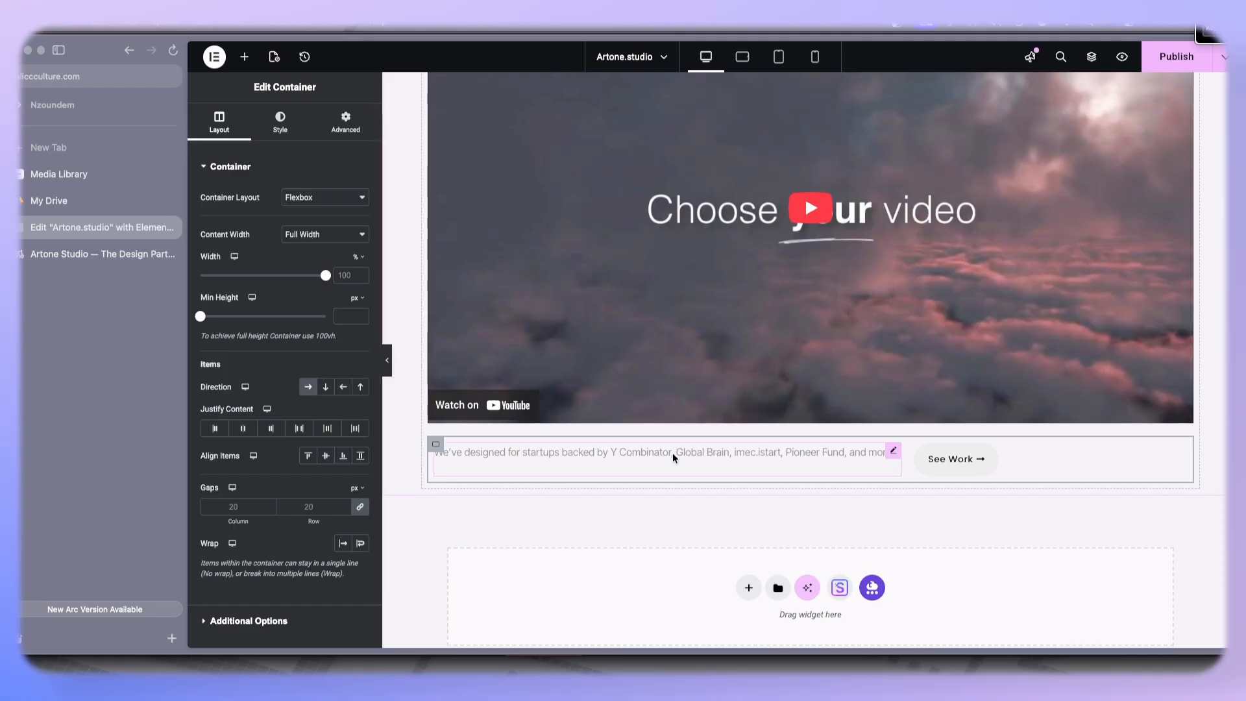
{"action": "scroll", "coordinate": [490, 403], "scroll_direction": "up", "scroll_amount": 2}
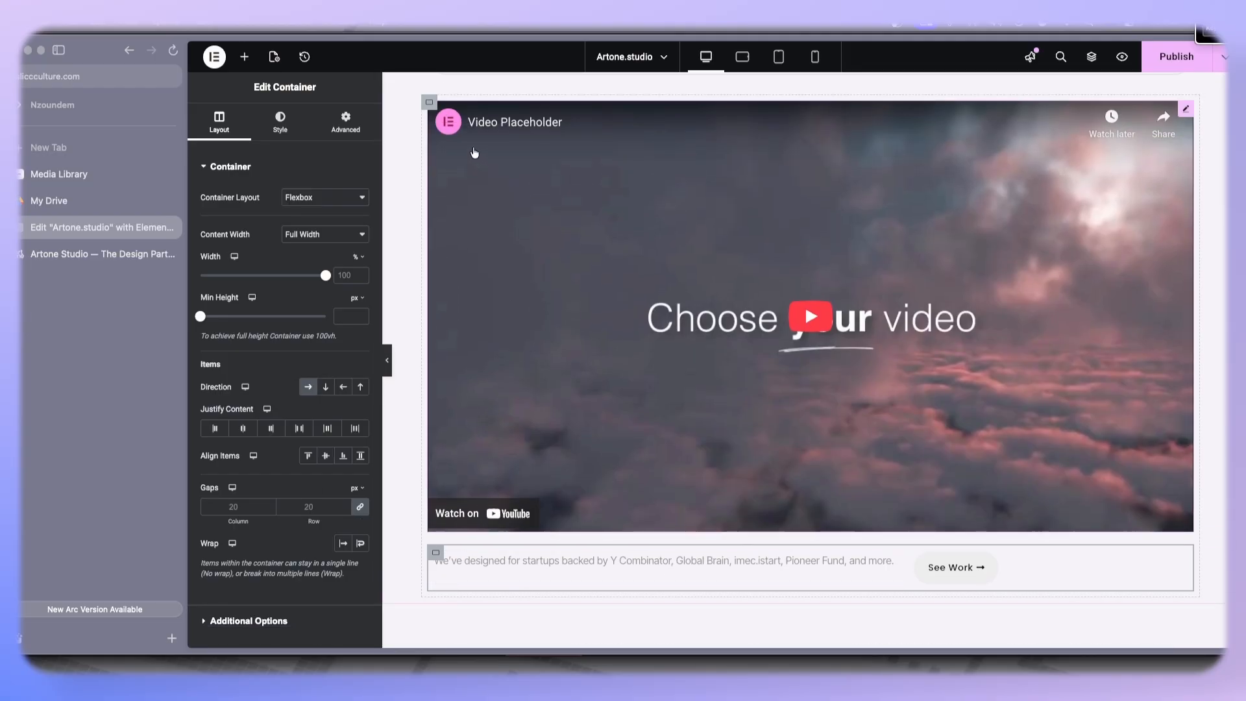
{"action": "left_click", "coordinate": [430, 103]}
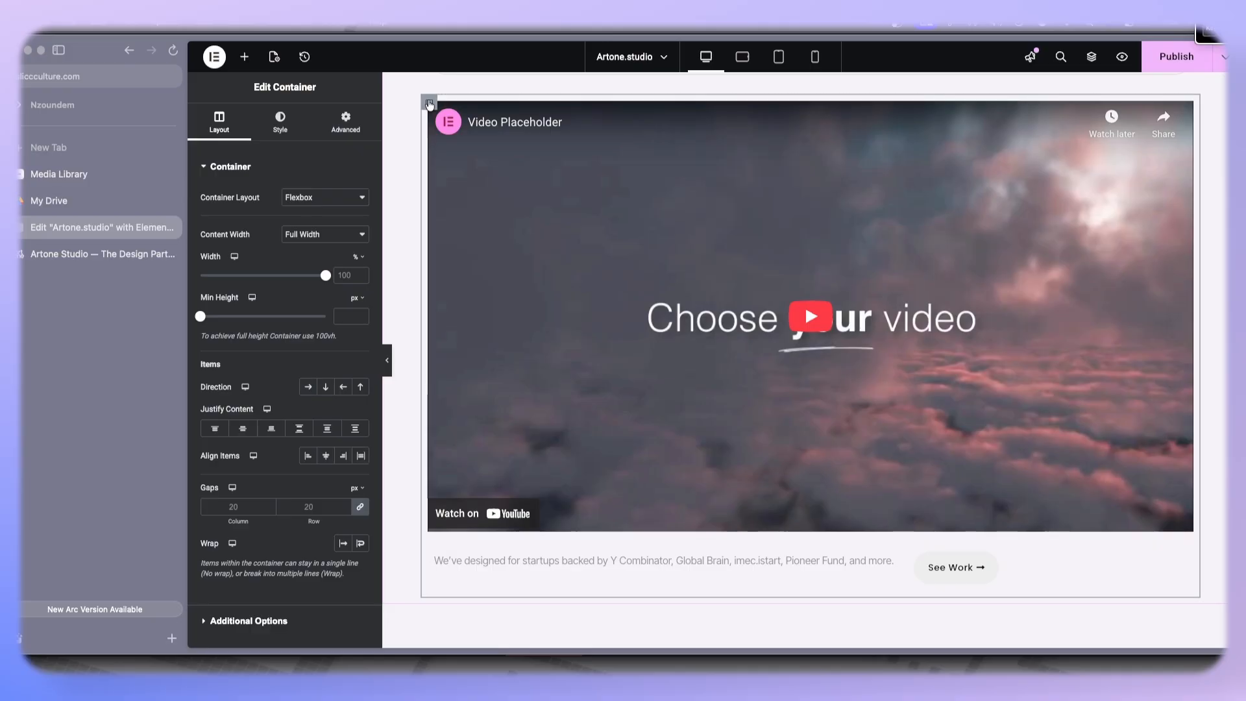
{"action": "scroll", "coordinate": [429, 103], "scroll_direction": "up", "scroll_amount": 5}
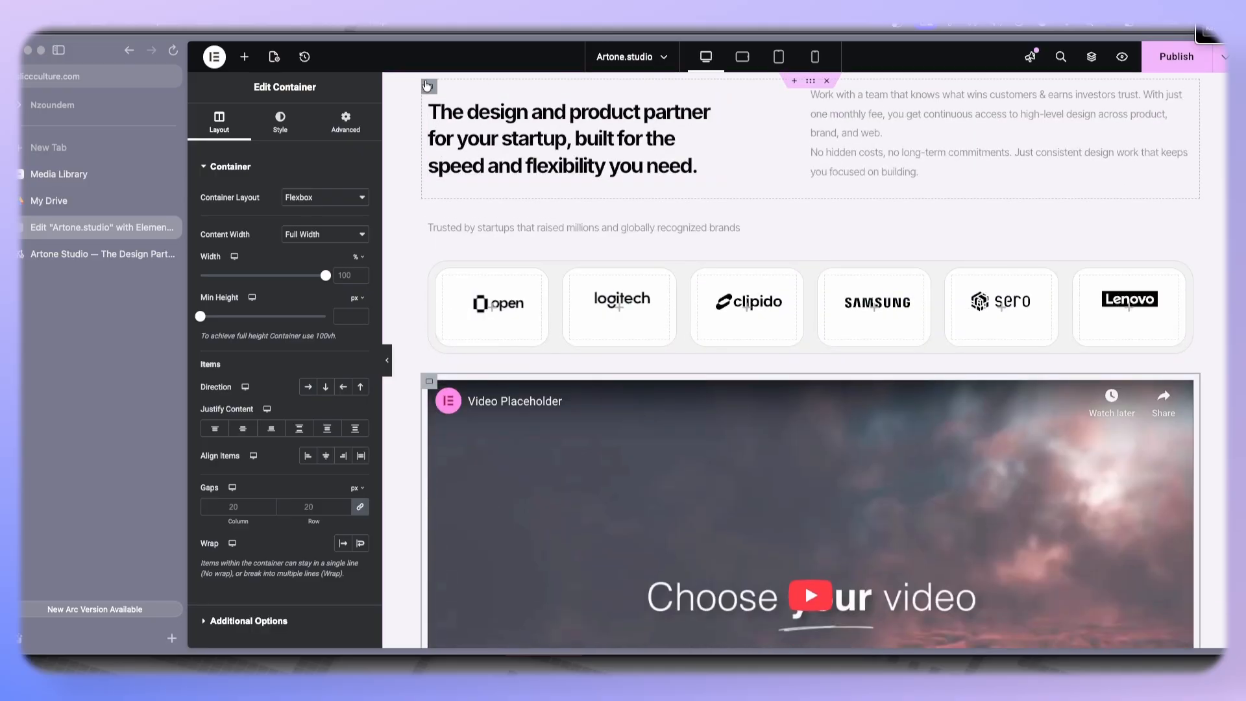
{"action": "left_click", "coordinate": [428, 85]}
{"action": "left_click", "coordinate": [429, 220]}
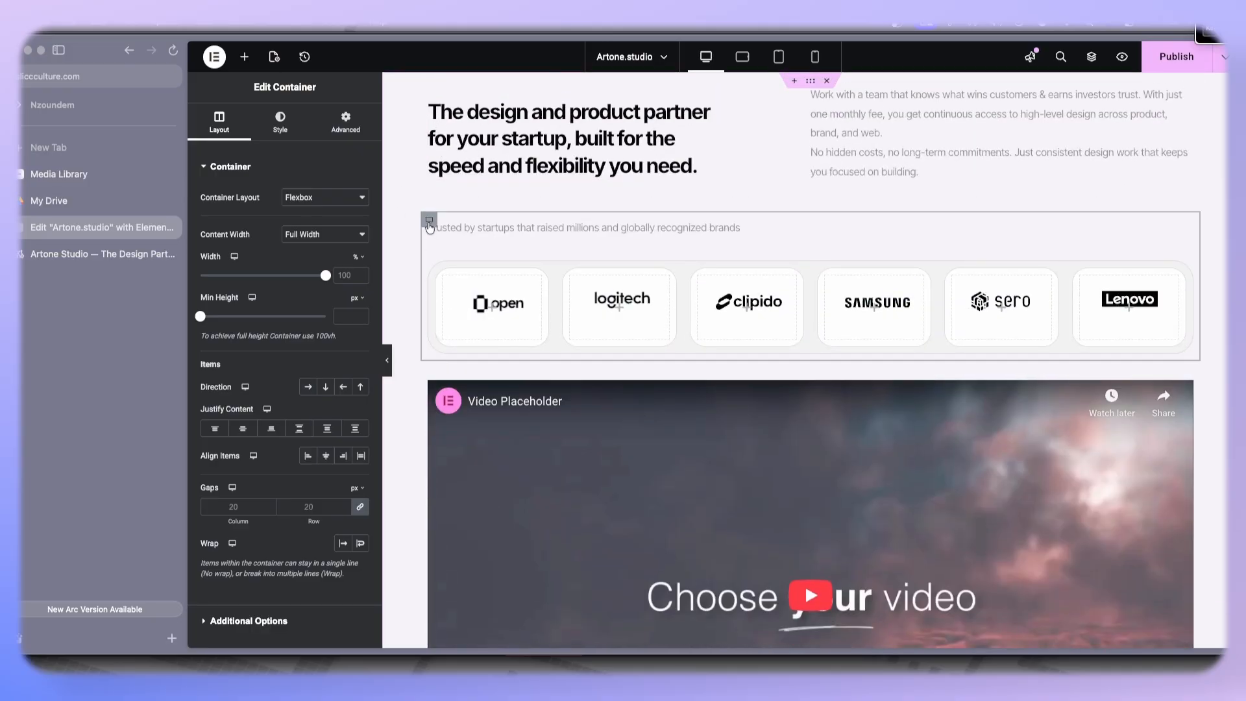
{"action": "scroll", "coordinate": [429, 346], "scroll_direction": "down", "scroll_amount": 4}
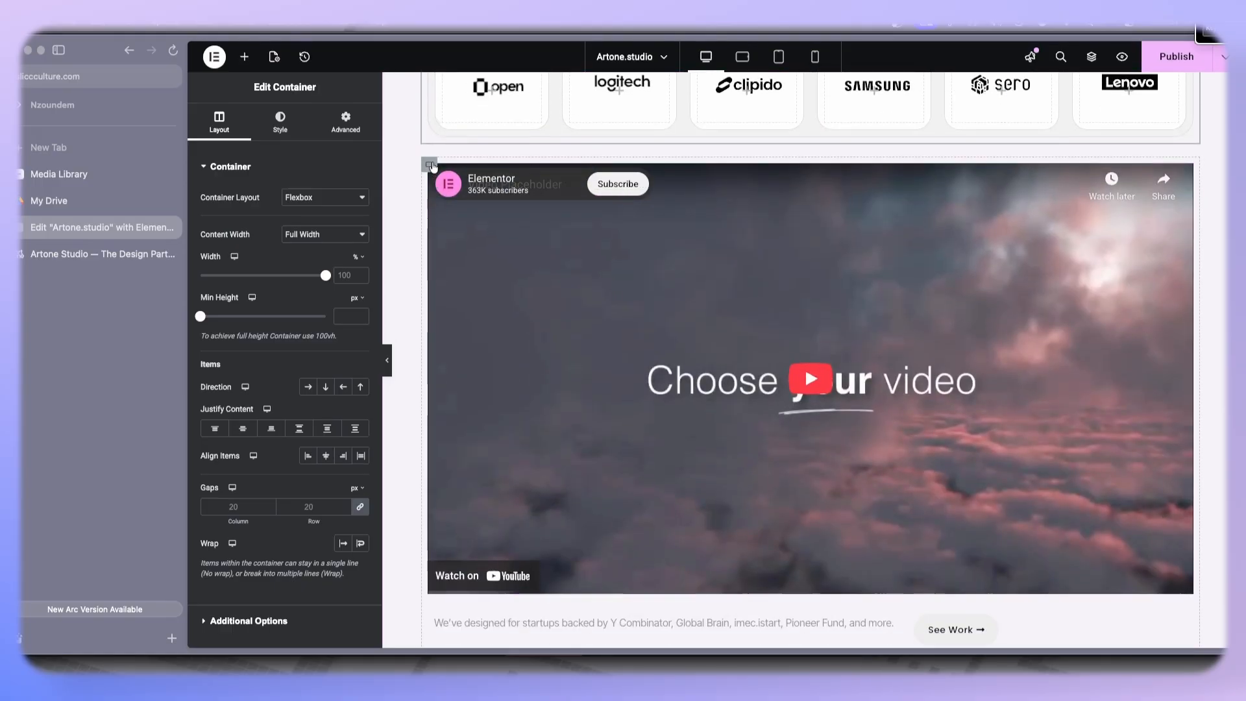
{"action": "scroll", "coordinate": [439, 348], "scroll_direction": "down", "scroll_amount": 2}
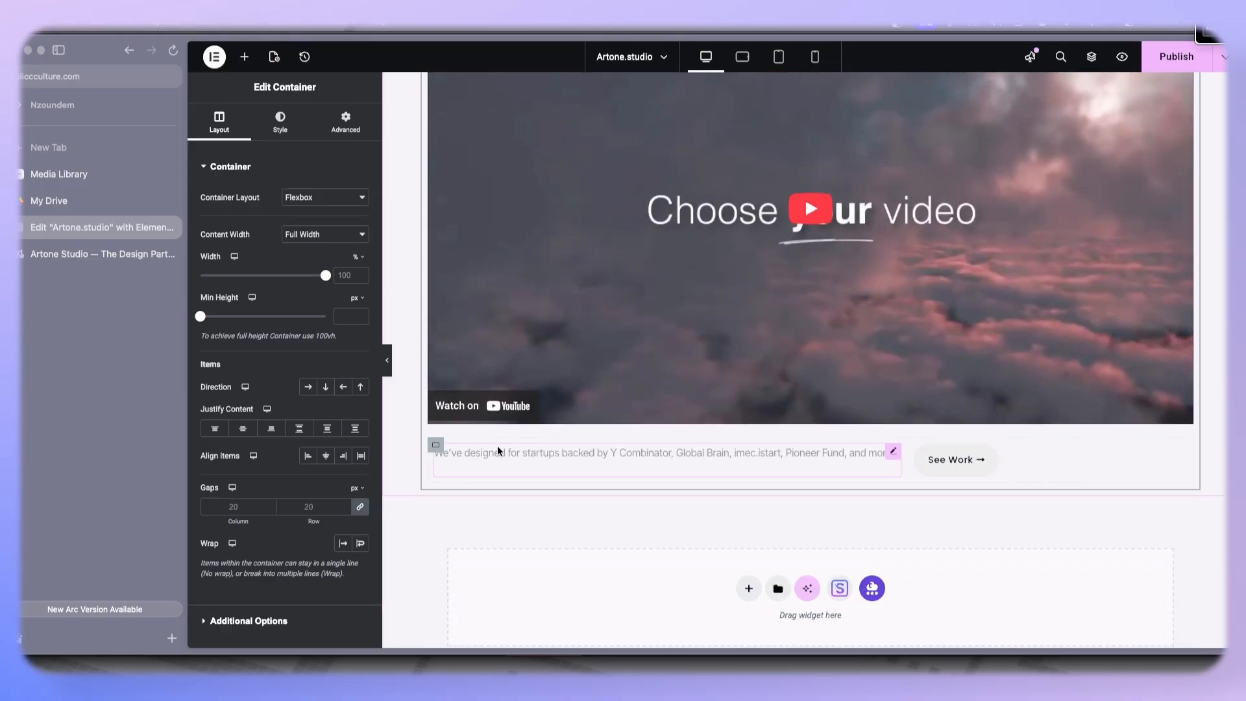
{"action": "left_click", "coordinate": [435, 445]}
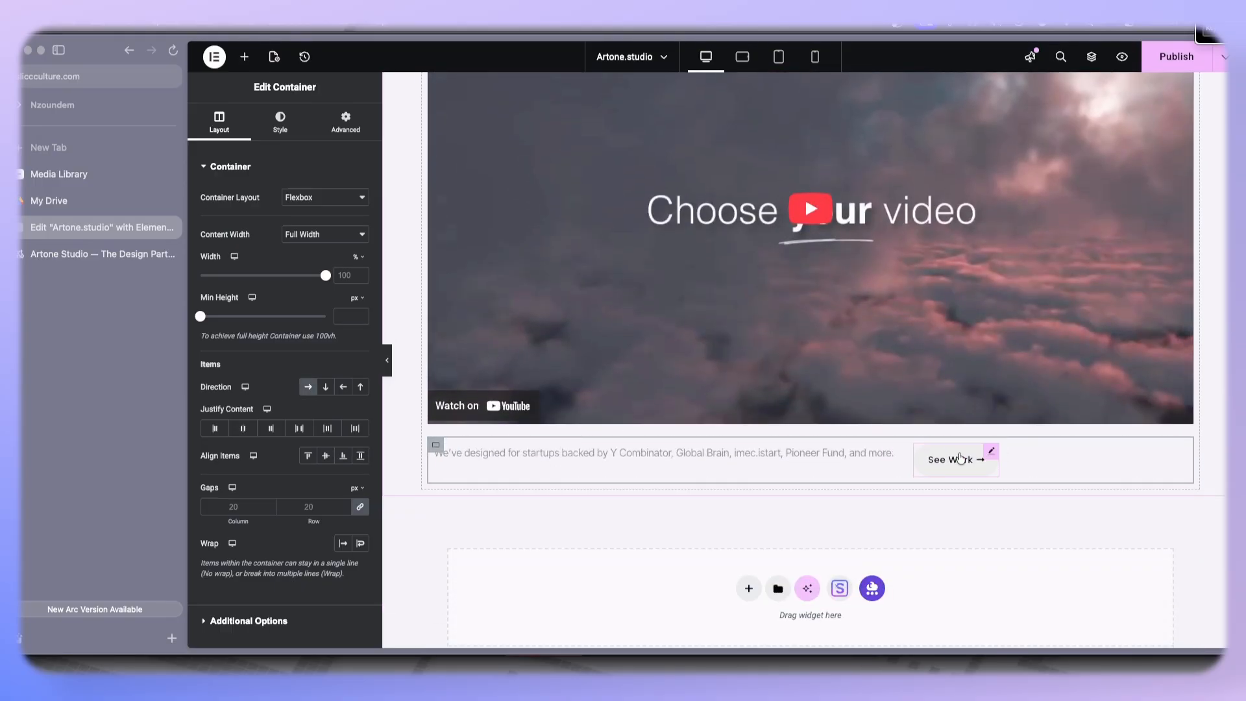
{"action": "left_click", "coordinate": [300, 429]}
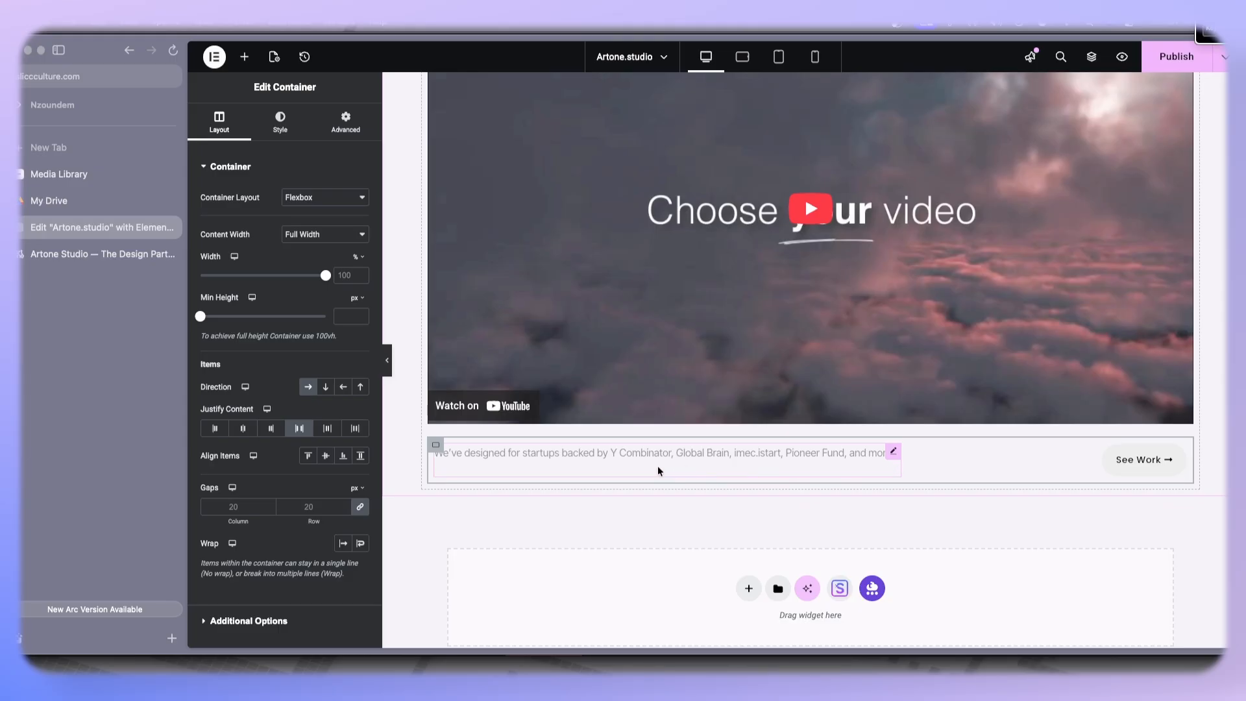
{"action": "right_click", "coordinate": [678, 457]}
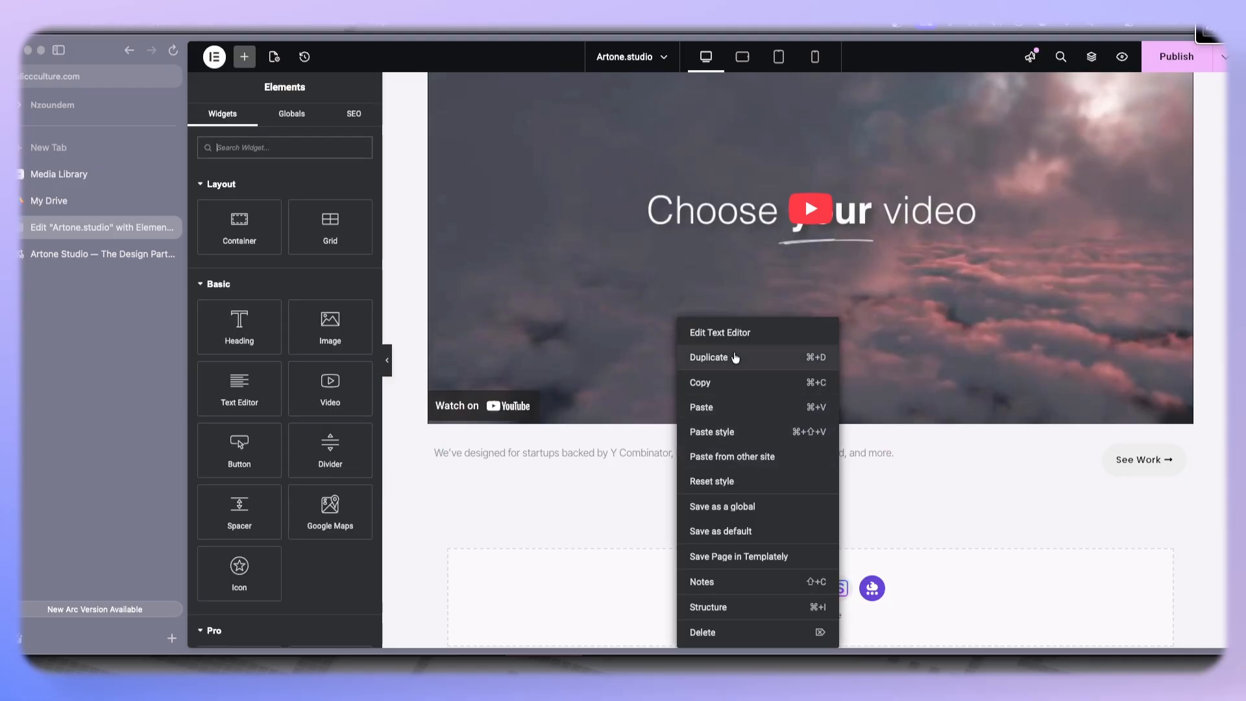
{"action": "left_click", "coordinate": [735, 357]}
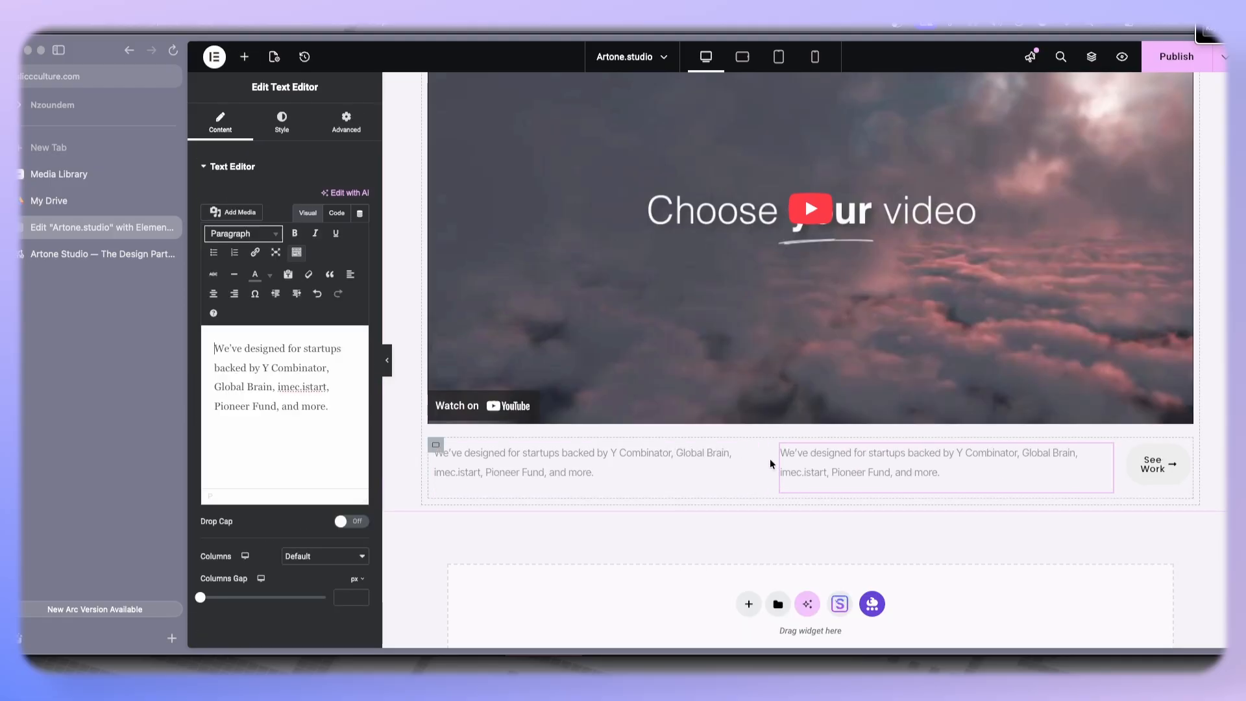
{"action": "right_click", "coordinate": [1116, 458]}
{"action": "left_click", "coordinate": [1055, 634]}
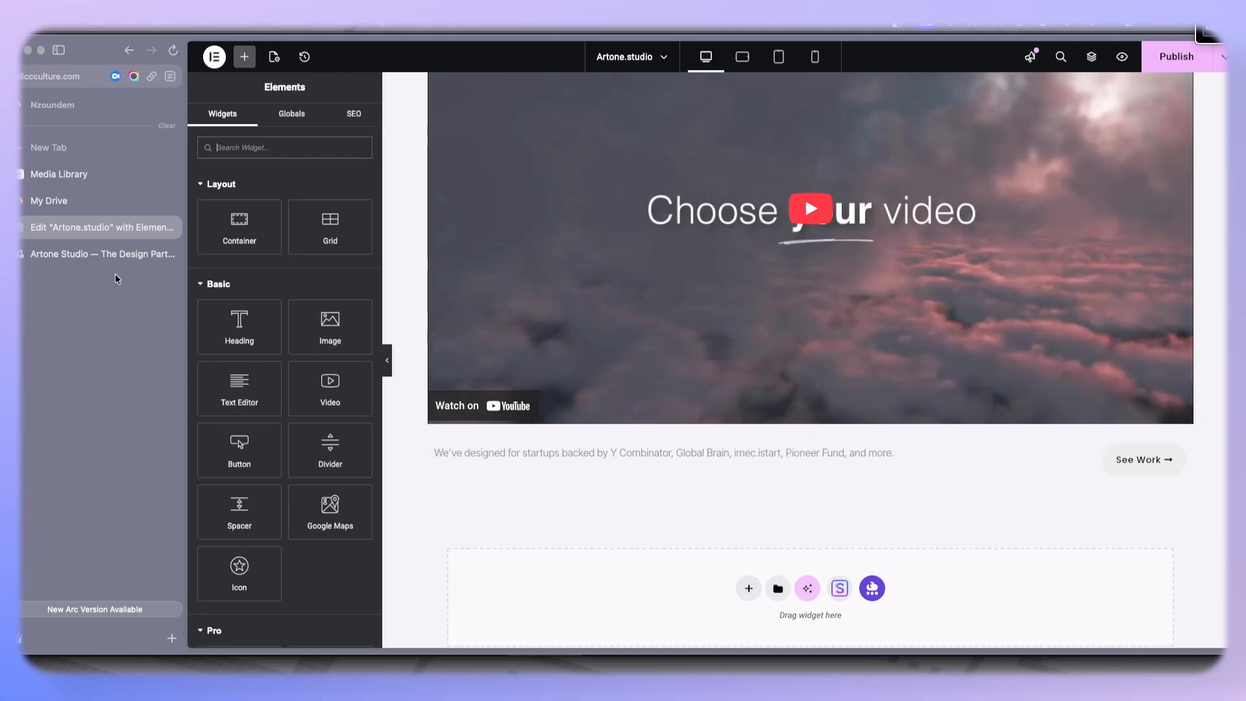
- Switch to the Artone Studio reference tab and review the section below the hero, then return to the editor
{"action": "left_click", "coordinate": [104, 254]}
{"action": "scroll", "coordinate": [670, 456], "scroll_direction": "down", "scroll_amount": 8}
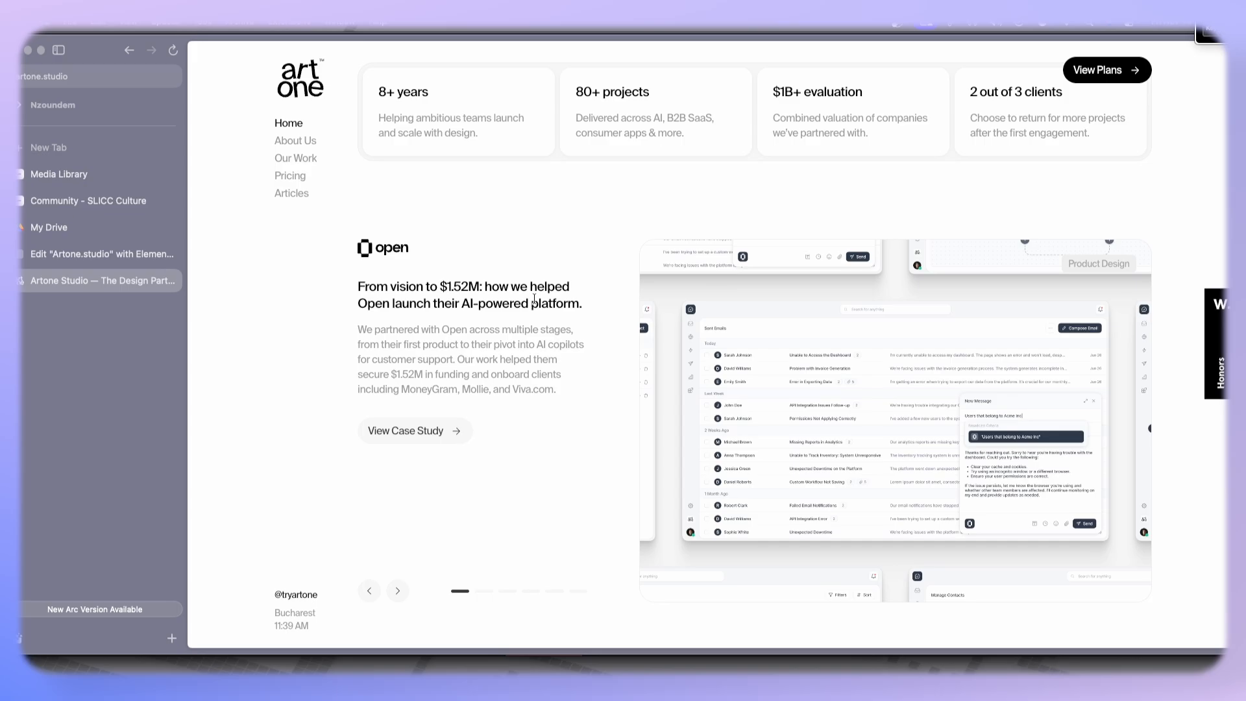
{"action": "scroll", "coordinate": [533, 299], "scroll_direction": "up", "scroll_amount": 2}
{"action": "scroll", "coordinate": [534, 300], "scroll_direction": "down", "scroll_amount": 9}
{"action": "scroll", "coordinate": [533, 299], "scroll_direction": "up", "scroll_amount": 5}
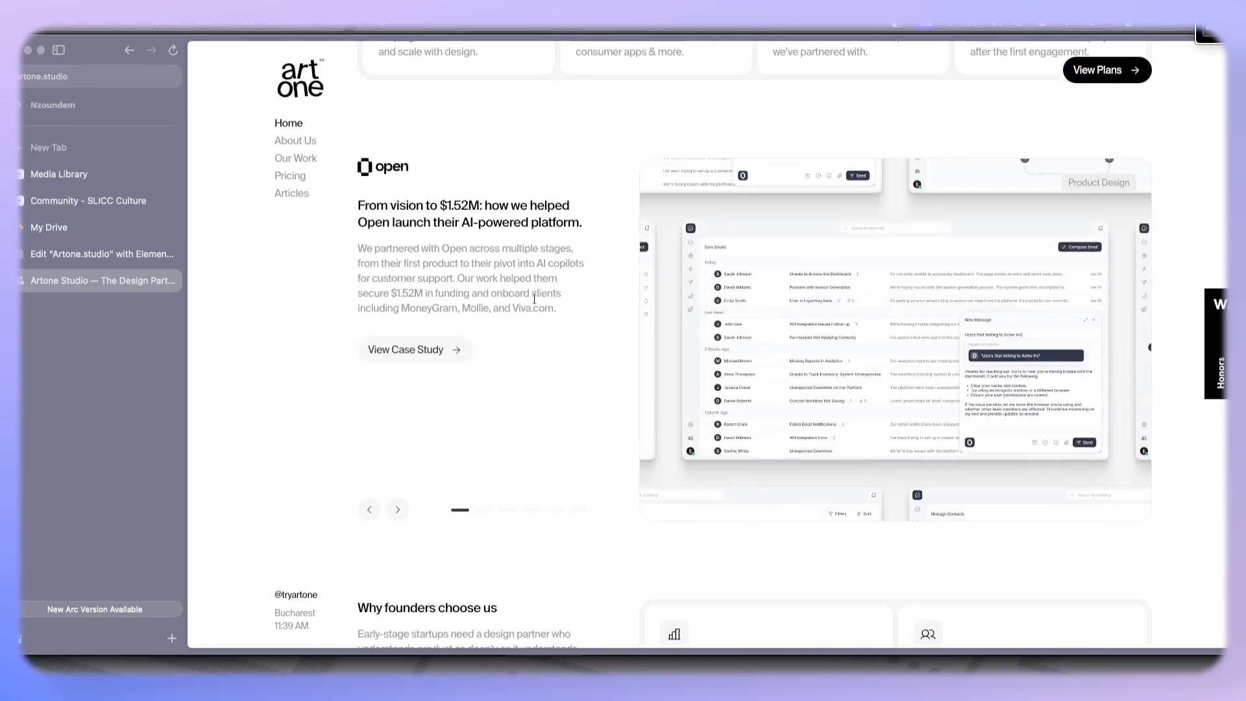
{"action": "scroll", "coordinate": [533, 299], "scroll_direction": "up", "scroll_amount": 2}
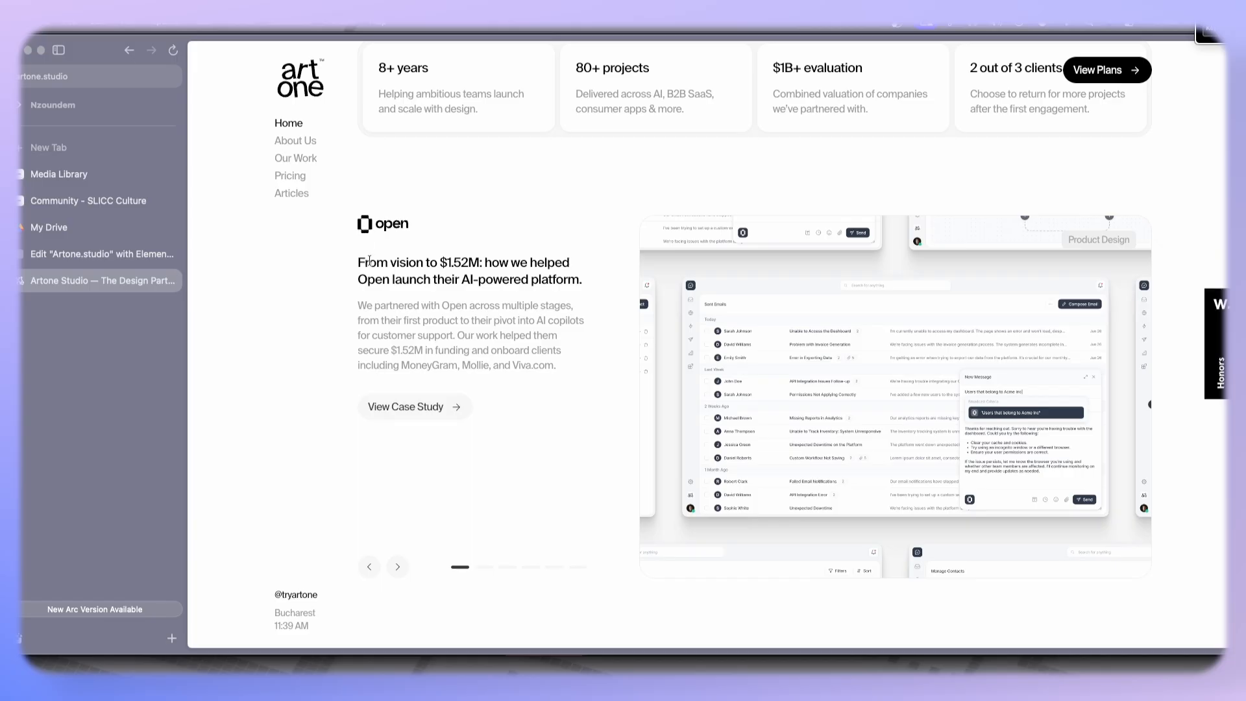
{"action": "left_click", "coordinate": [102, 254]}
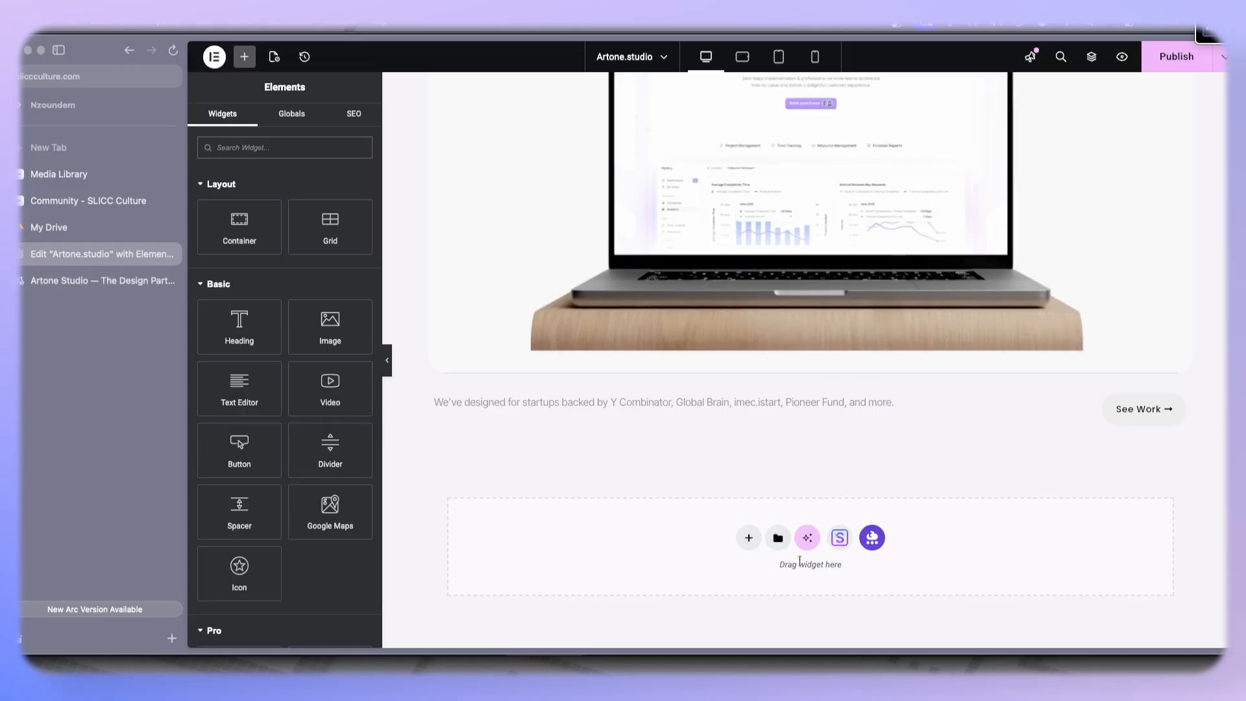
- Add a new Flexbox container below the hero section
{"action": "left_click", "coordinate": [748, 545]}
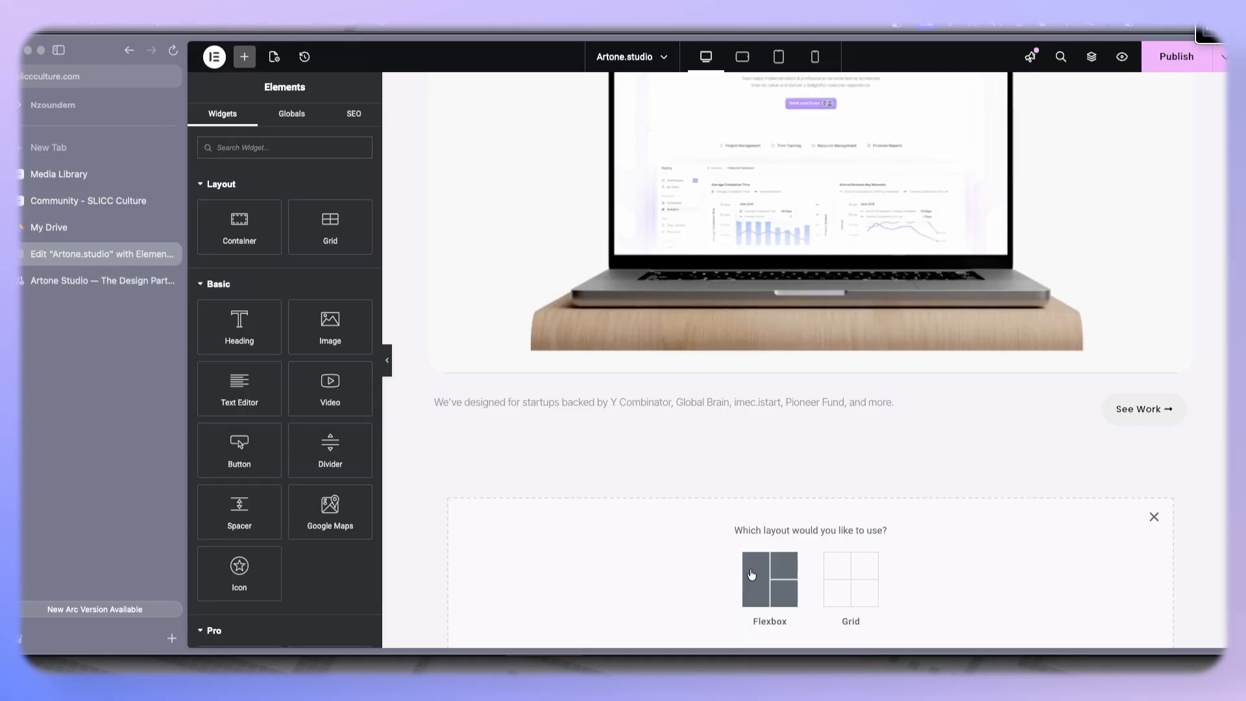
{"action": "left_click", "coordinate": [771, 576]}
{"action": "left_click", "coordinate": [632, 566]}
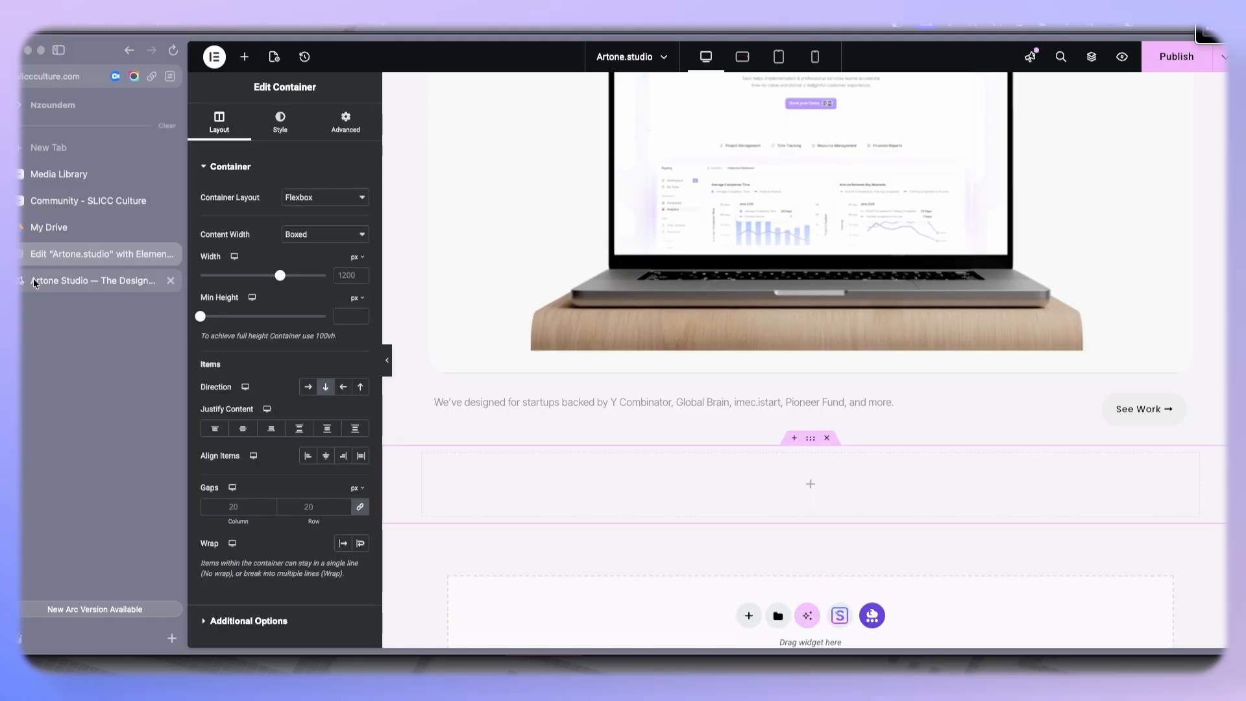
{"action": "left_click", "coordinate": [58, 284]}
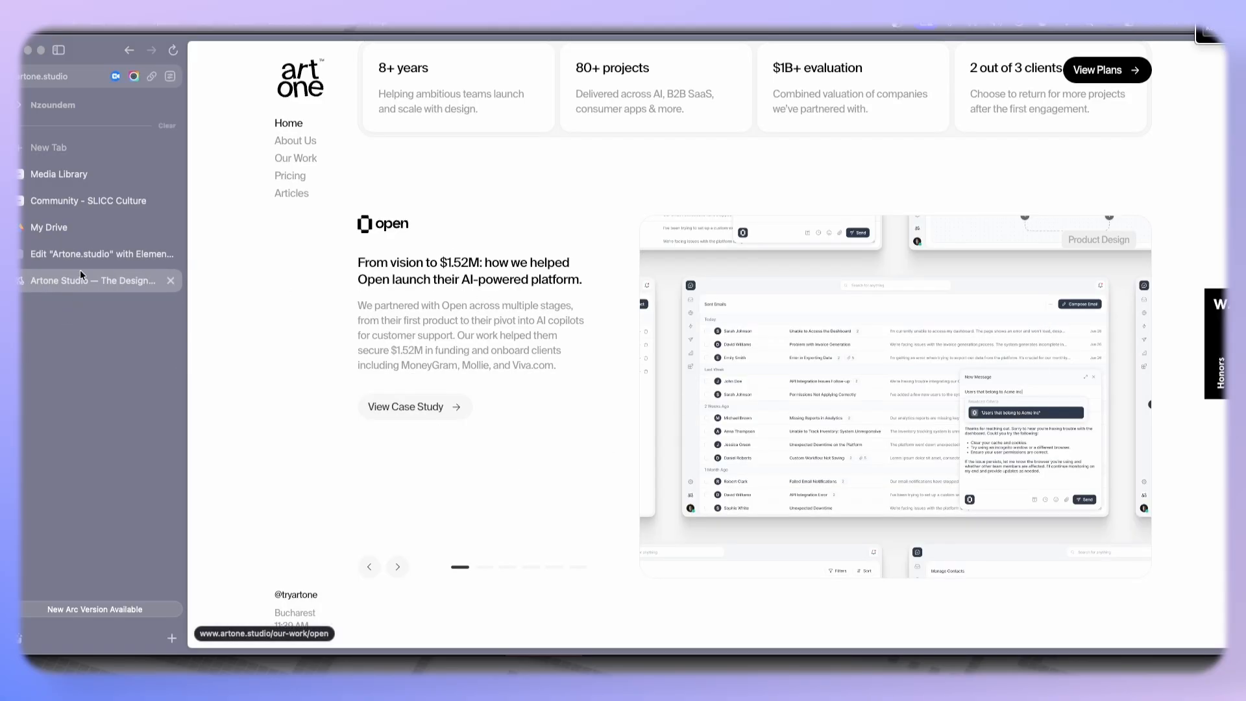
{"action": "left_click", "coordinate": [98, 254]}
- Add two inner containers to the new section and set the section's direction to row so they sit side by side
{"action": "left_click", "coordinate": [244, 56]}
{"action": "left_click_drag", "start_coordinate": [240, 227], "coordinate": [589, 473]}
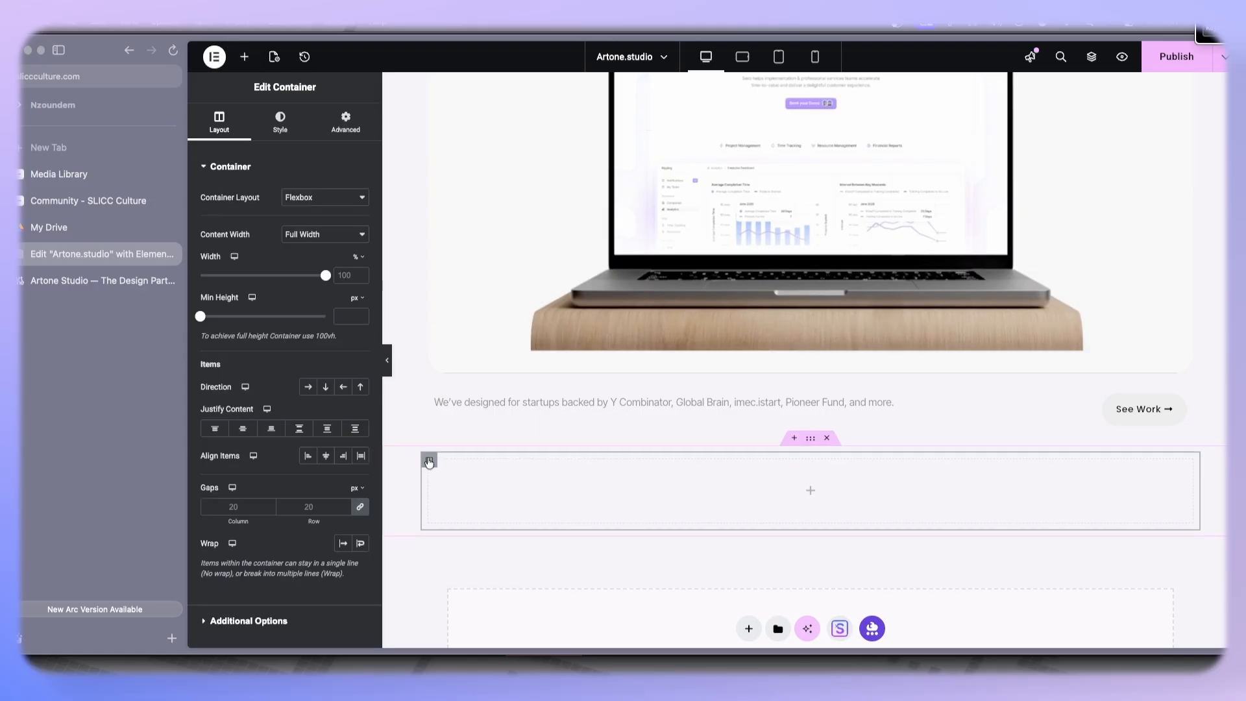
{"action": "right_click", "coordinate": [429, 462]}
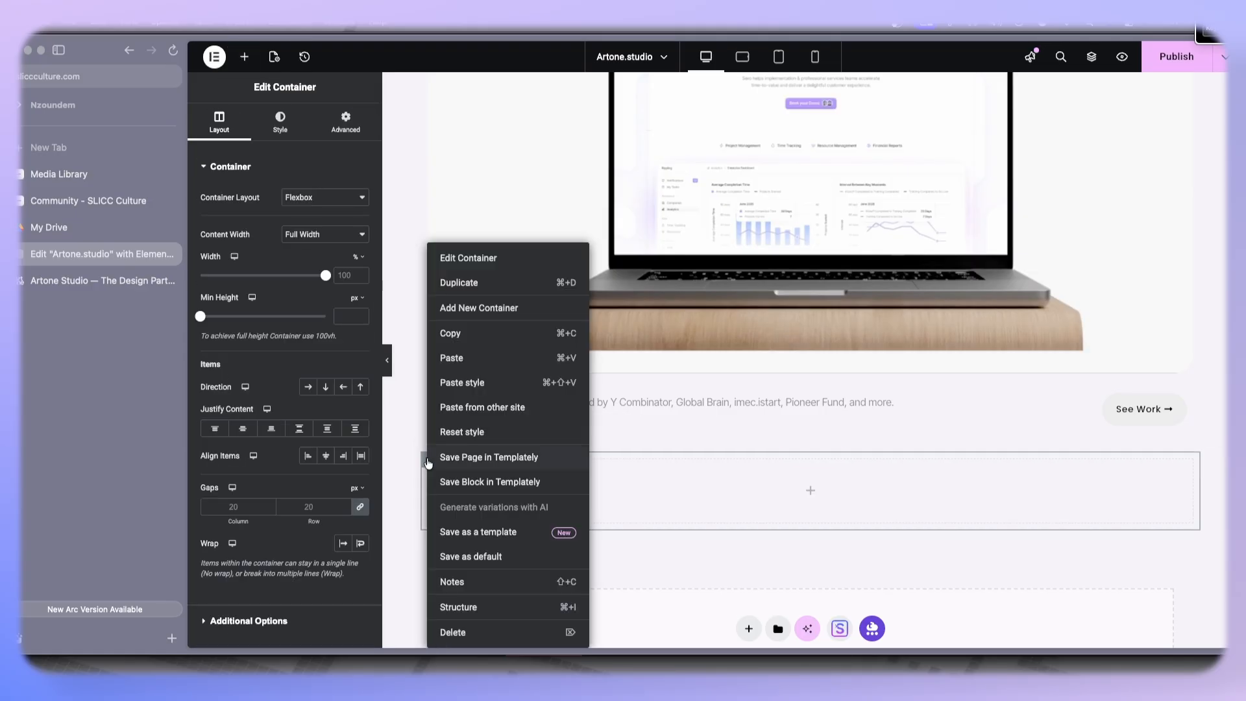
{"action": "left_click", "coordinate": [487, 284]}
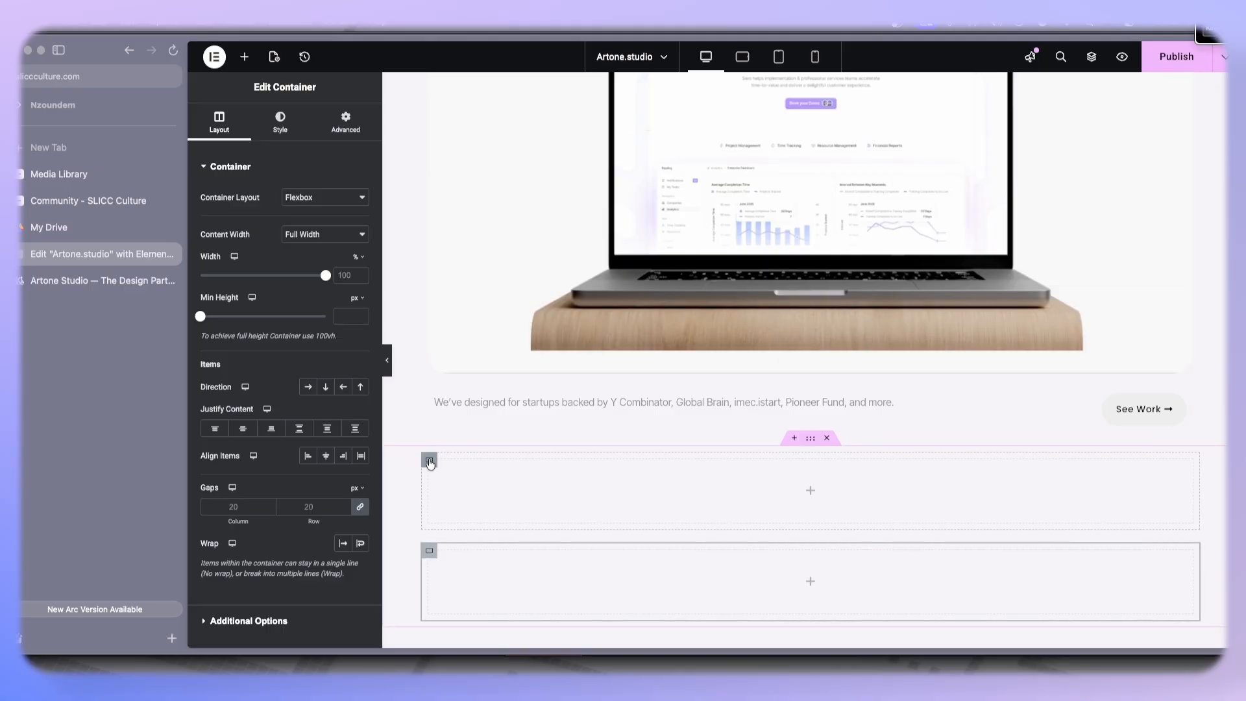
{"action": "left_click", "coordinate": [810, 439]}
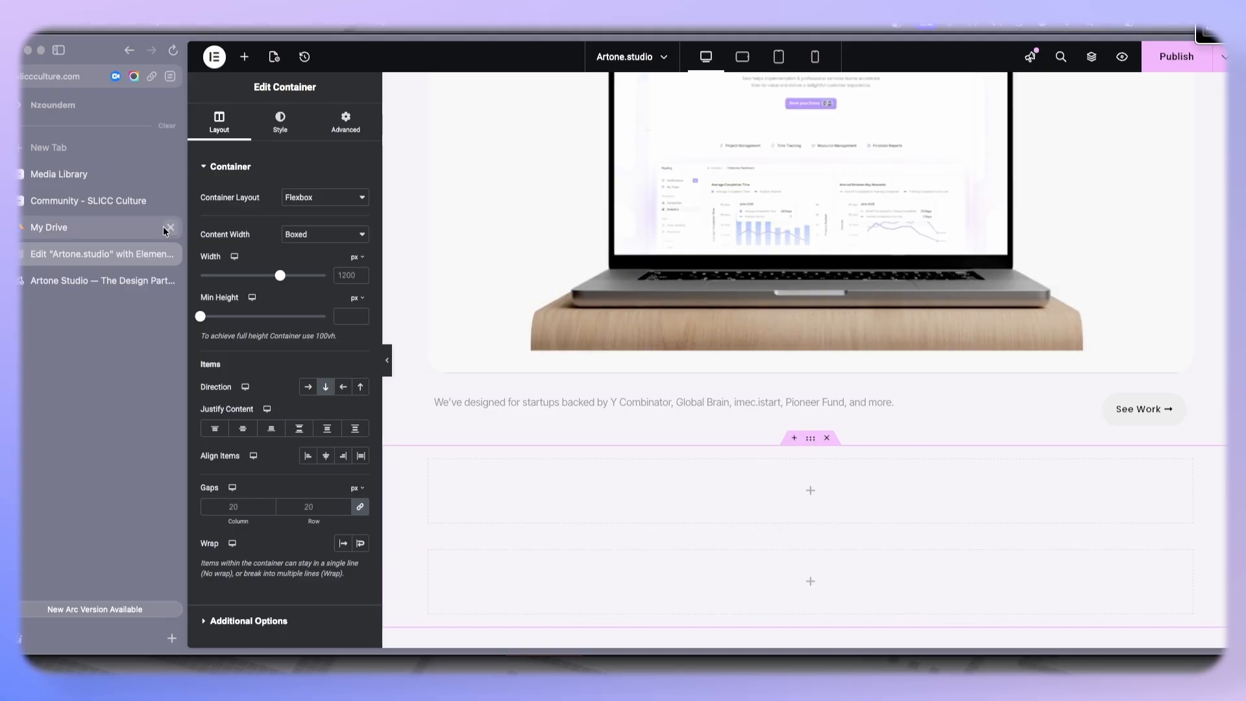
{"action": "left_click", "coordinate": [307, 387]}
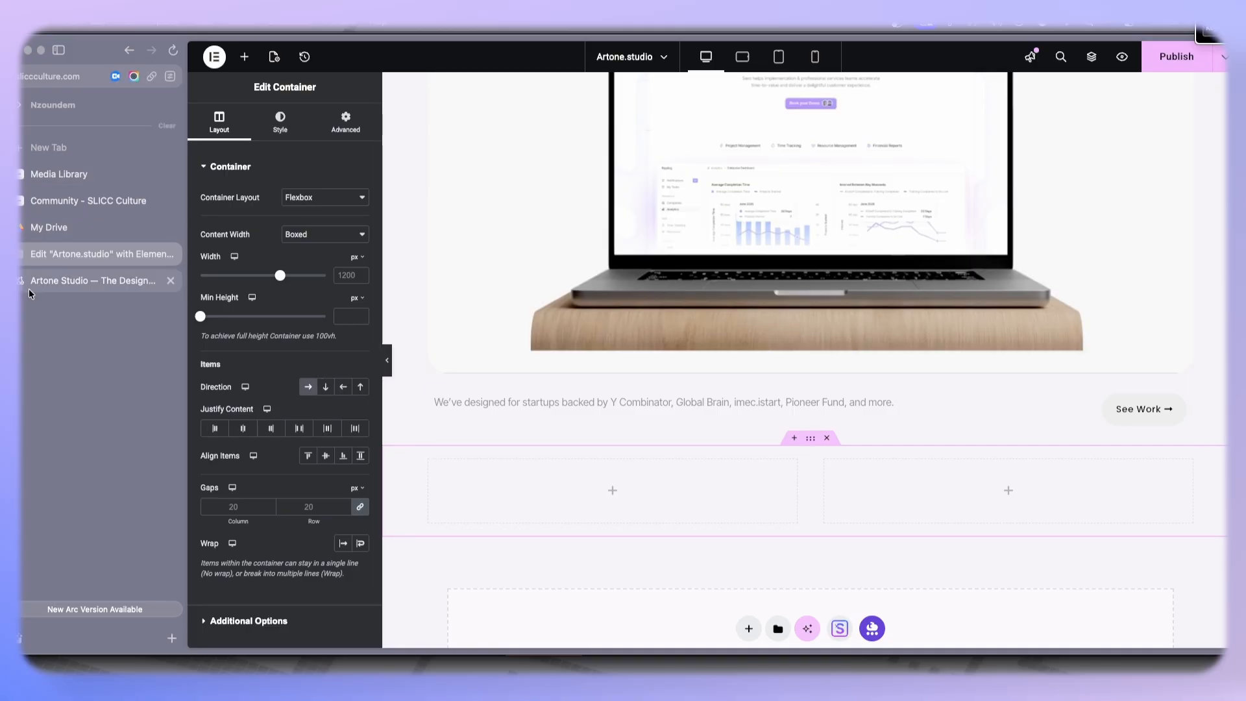
- Switch to the Artone Studio reference tab, flip through the case study slider, copy the Open case study text, and return to the editor
{"action": "left_click", "coordinate": [71, 281]}
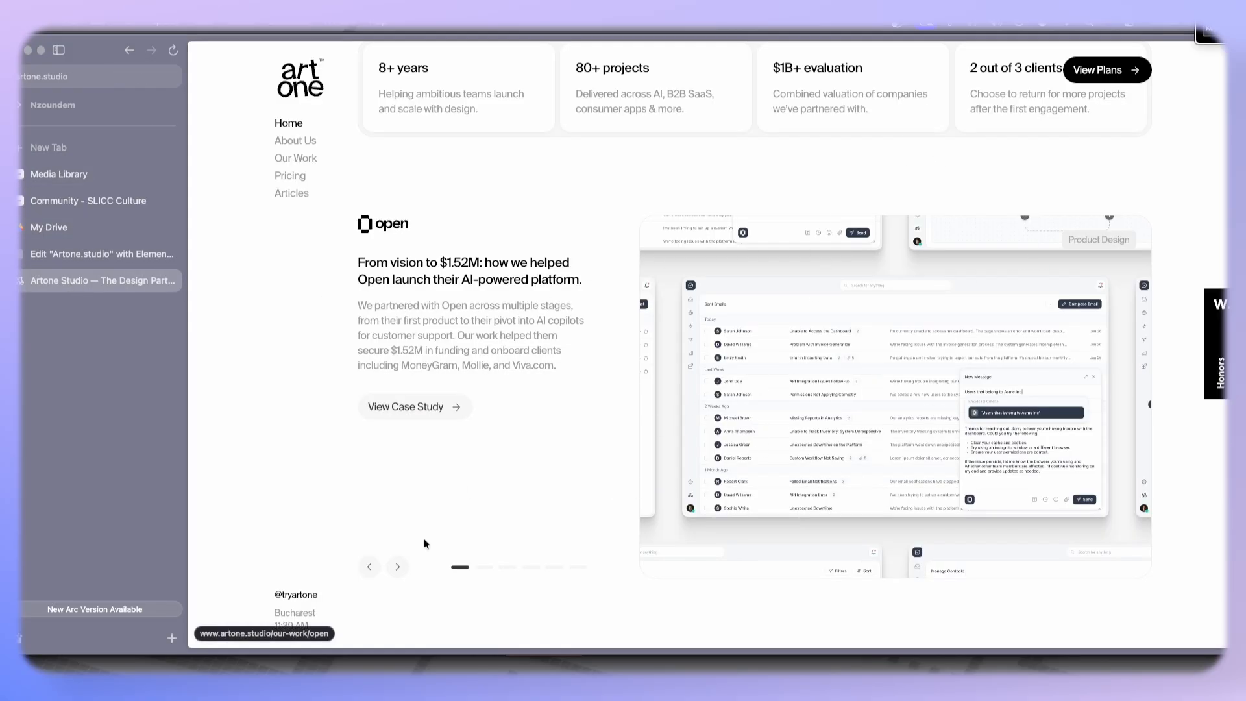
{"action": "left_click", "coordinate": [398, 567]}
{"action": "left_click", "coordinate": [364, 569]}
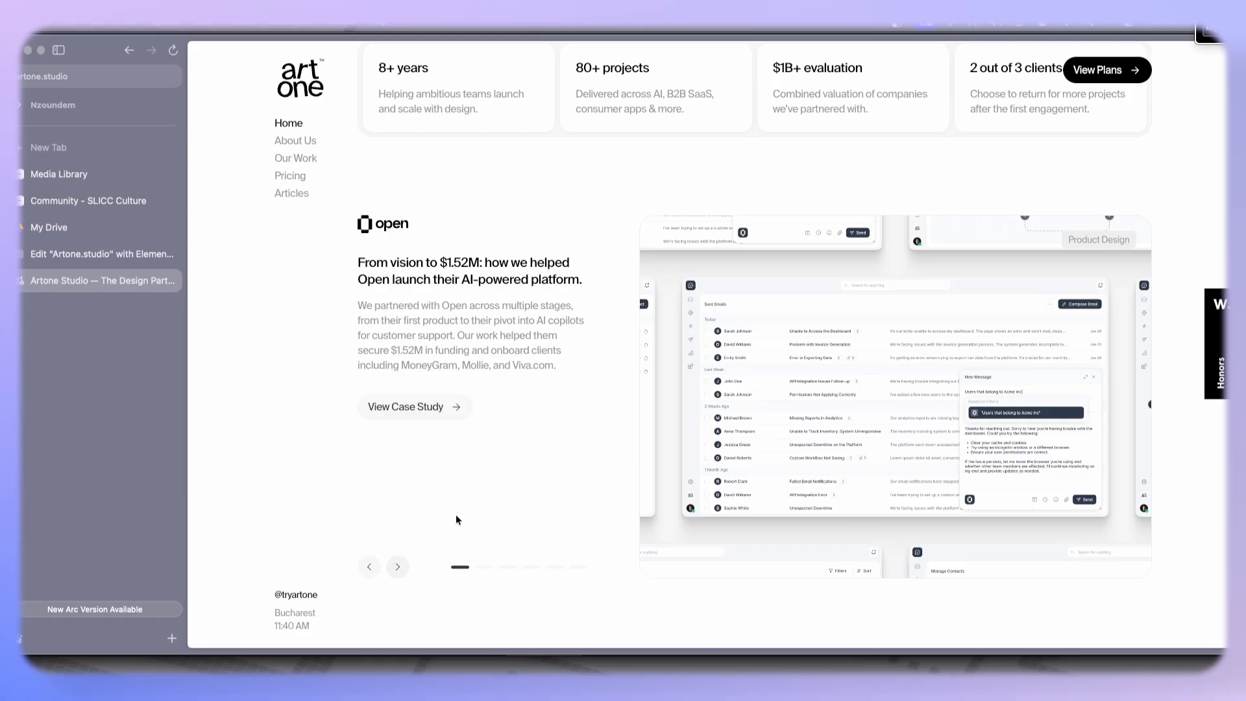
{"action": "left_click_drag", "start_coordinate": [562, 371], "coordinate": [358, 257]}
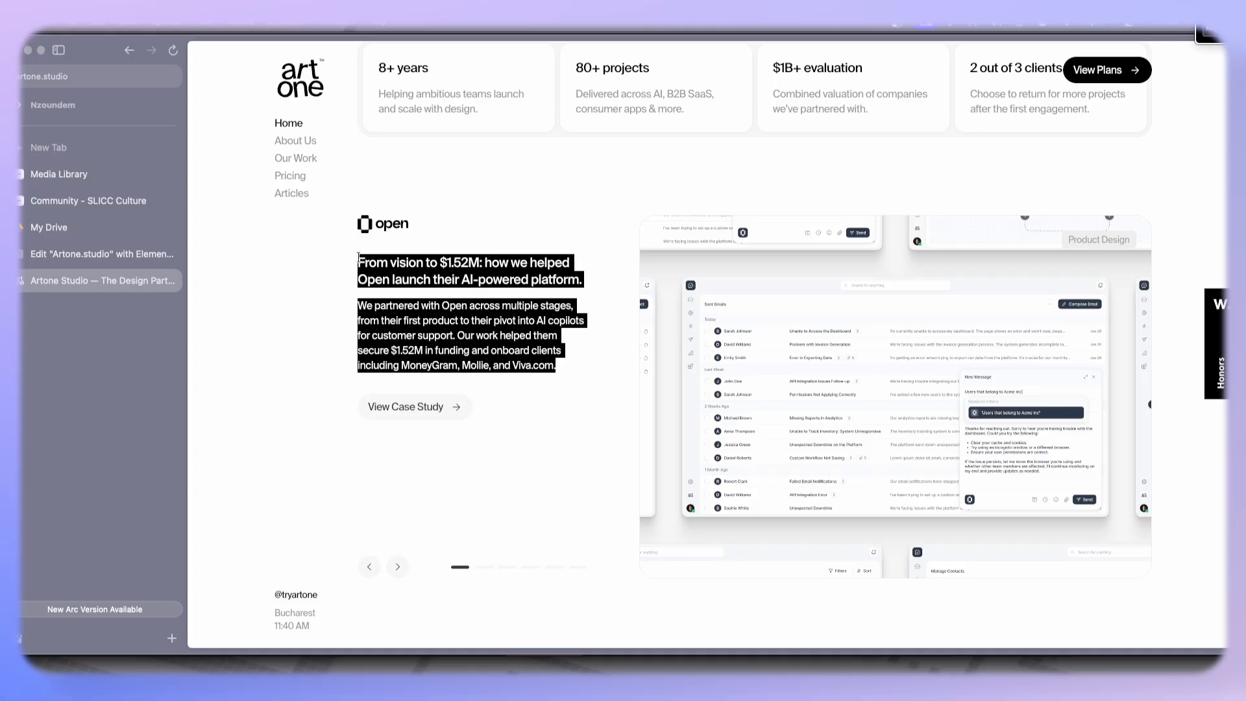
{"action": "left_click", "coordinate": [102, 254]}
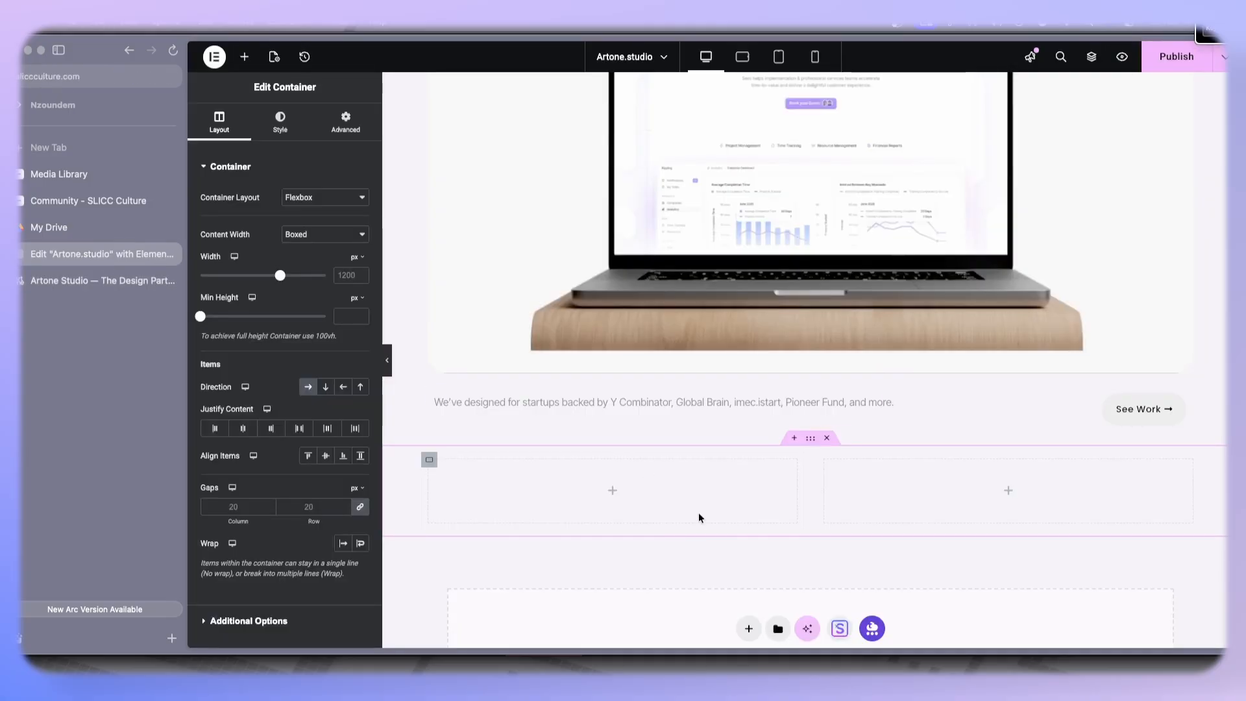
- Add a Card Carousel widget to the right inner container of the new section
{"action": "left_click", "coordinate": [244, 57]}
{"action": "type", "text": "carous"}
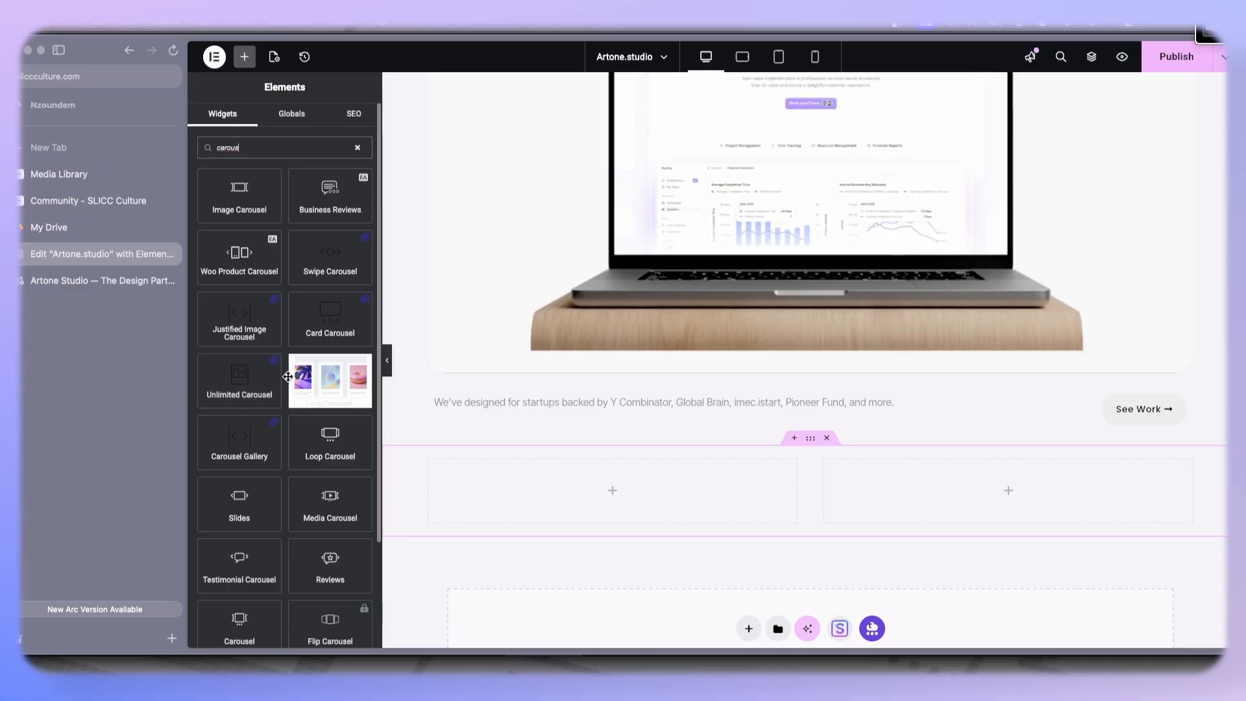
{"action": "left_click_drag", "start_coordinate": [324, 318], "coordinate": [986, 470]}
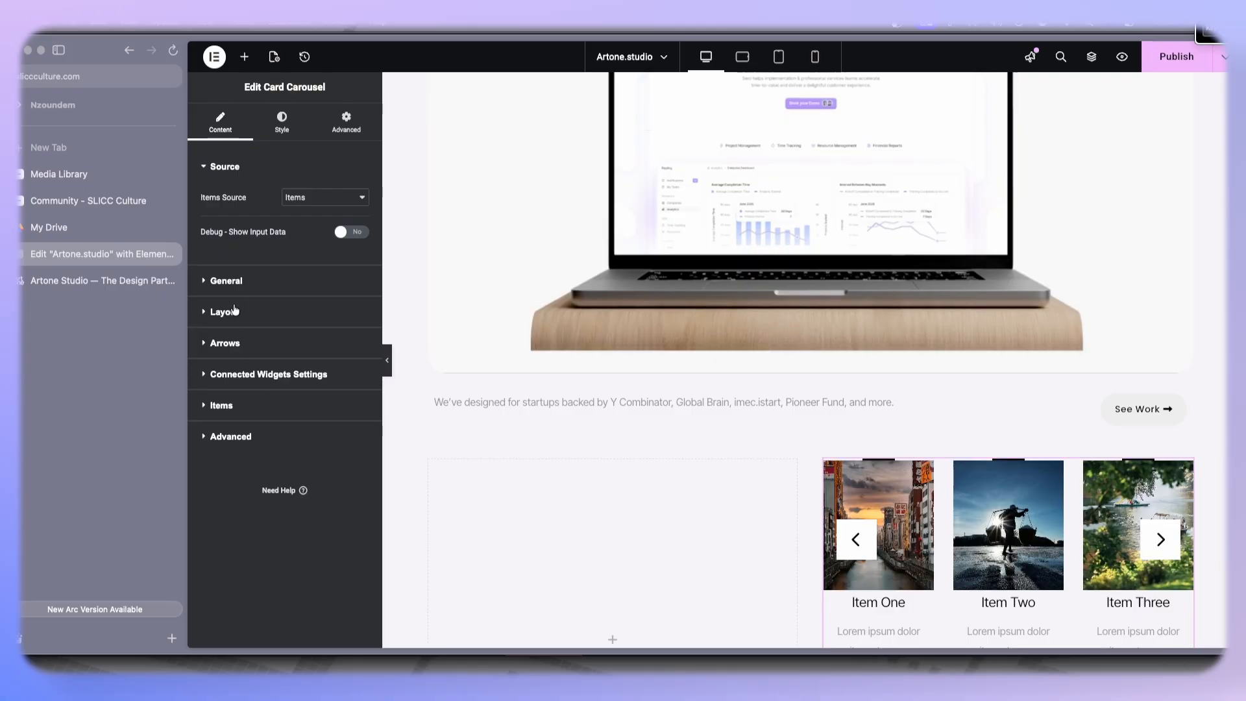
- Paste the copied Open case study text into the first carousel item's content
{"action": "left_click", "coordinate": [223, 405]}
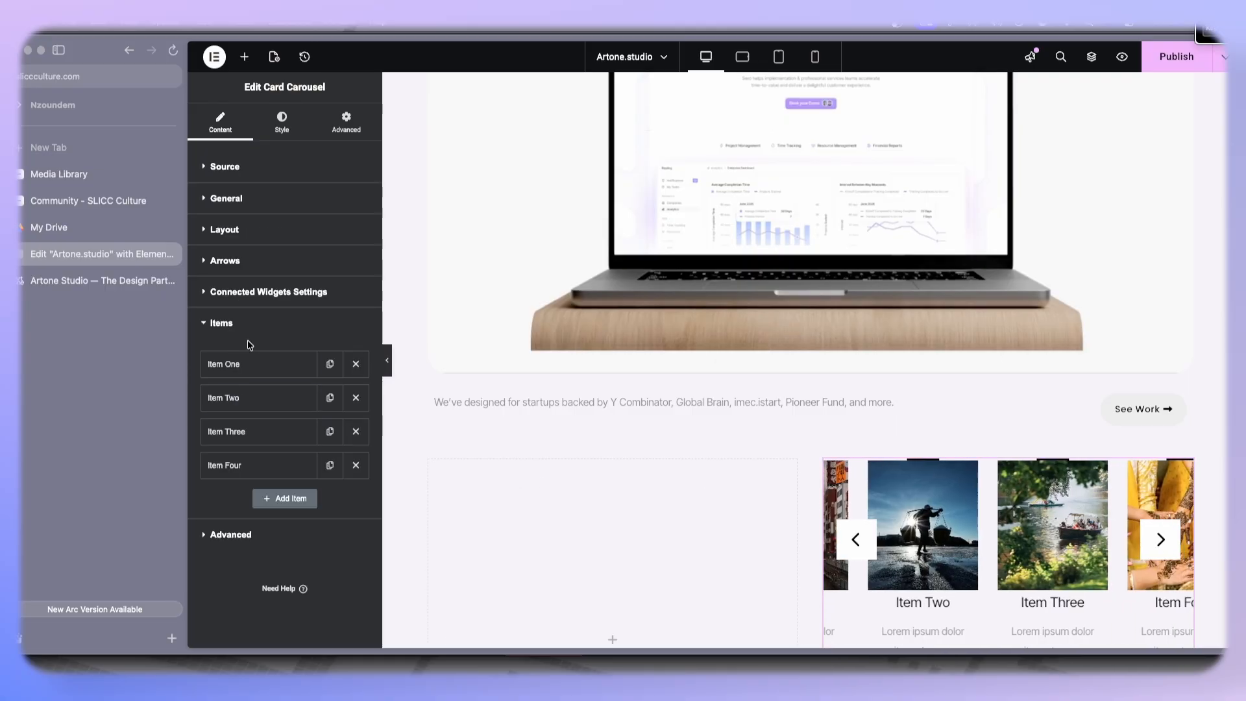
{"action": "left_click", "coordinate": [244, 363]}
{"action": "left_click", "coordinate": [274, 459]}
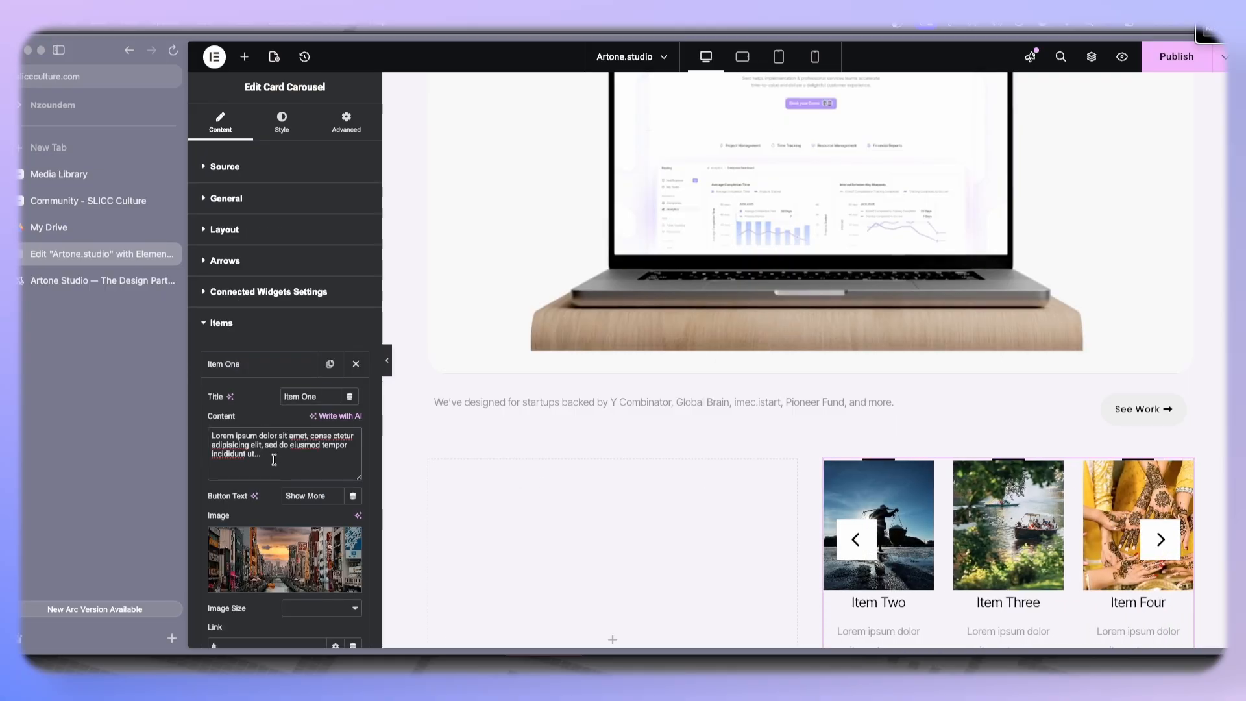
{"action": "key", "text": "ctrl+a"}
{"action": "key", "text": "ctrl+v"}
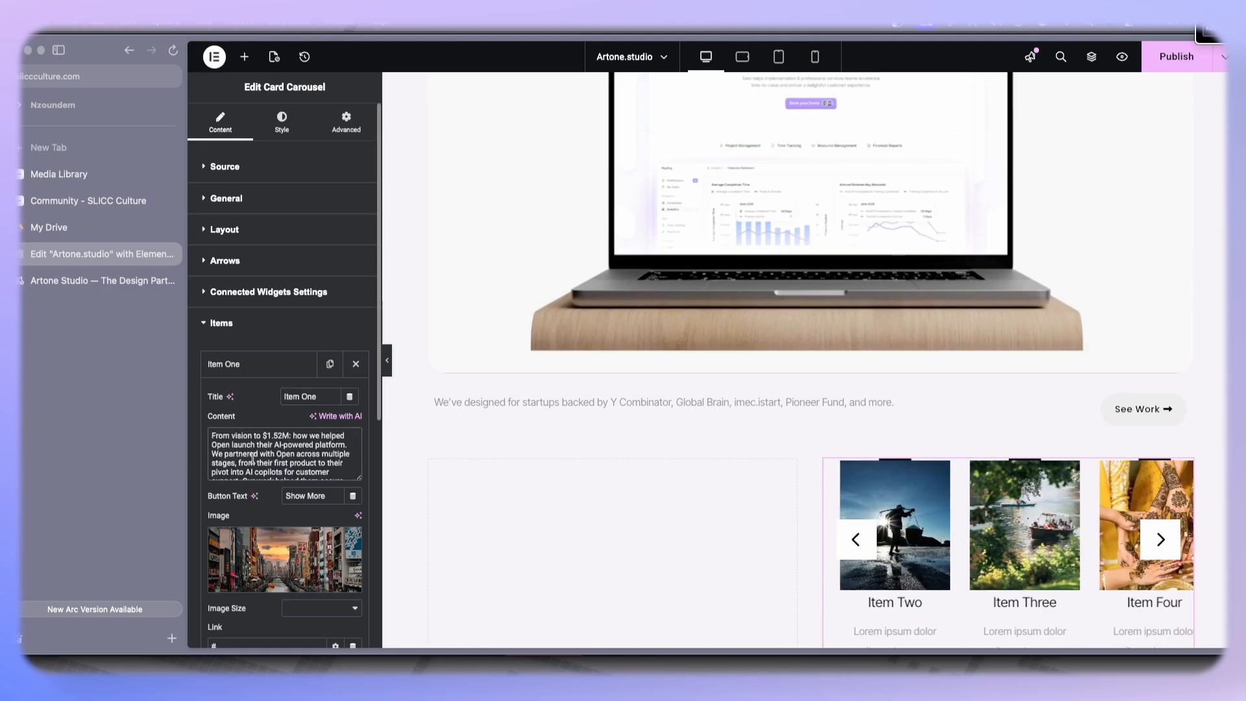
- Remove the headline sentence from the first carousel item's content, keeping only the paragraph
{"action": "left_click", "coordinate": [73, 281]}
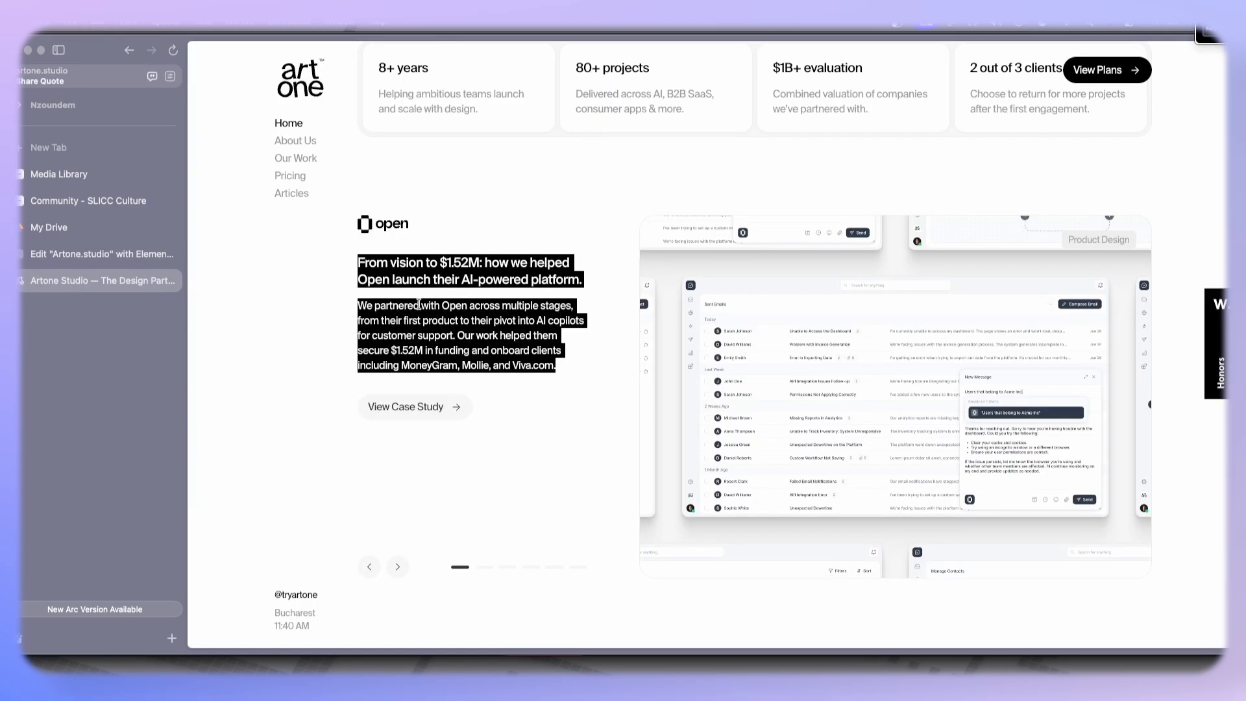
{"action": "left_click", "coordinate": [92, 260]}
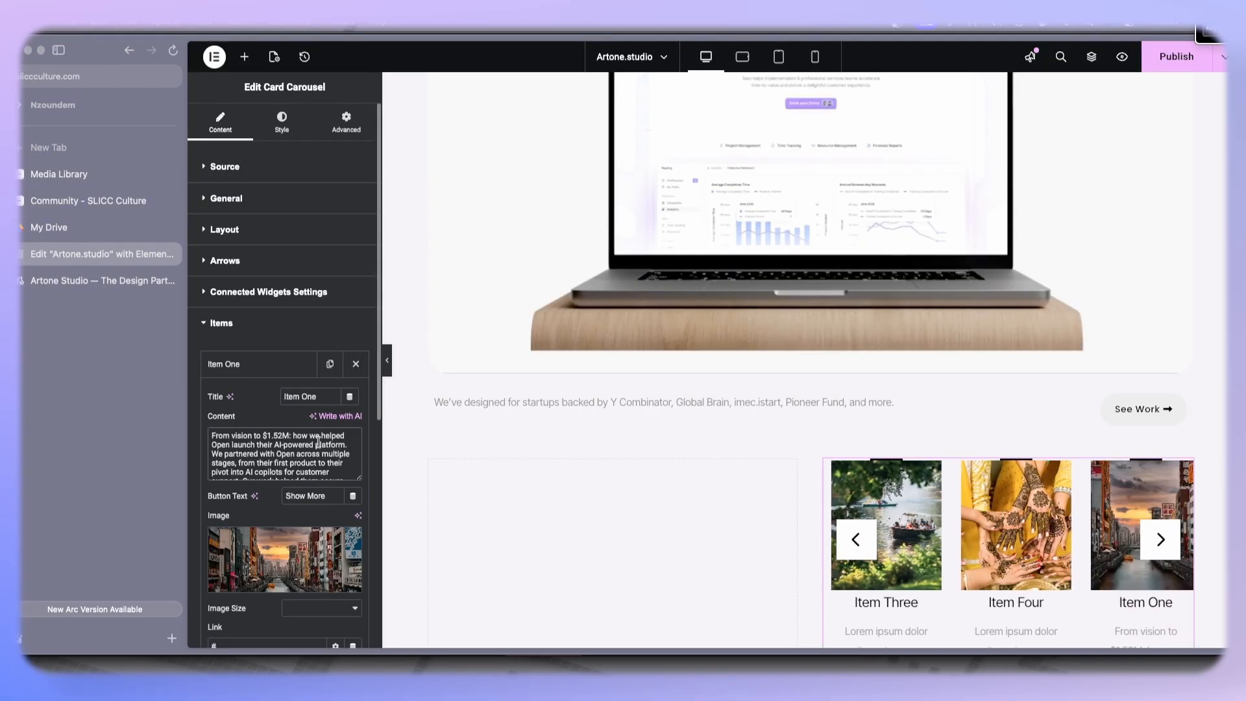
{"action": "left_click_drag", "start_coordinate": [350, 445], "coordinate": [182, 434]}
{"action": "key", "text": "super+c"}
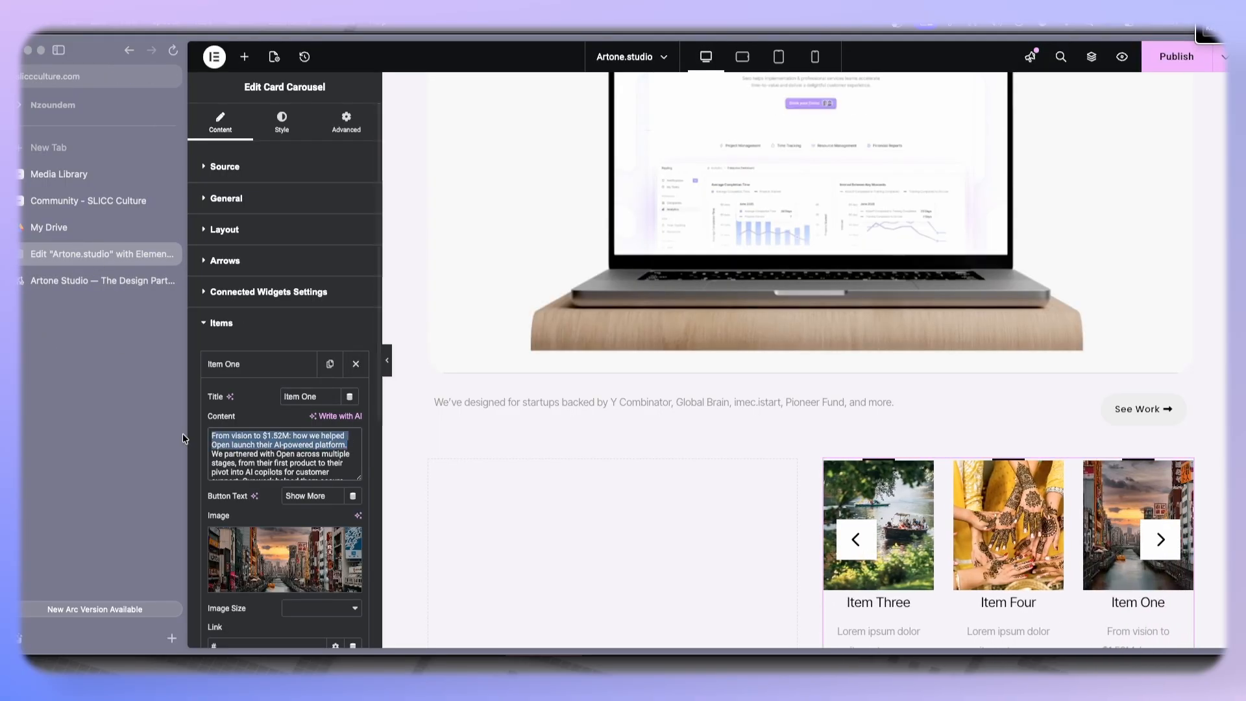
{"action": "key", "text": "BackSpace"}
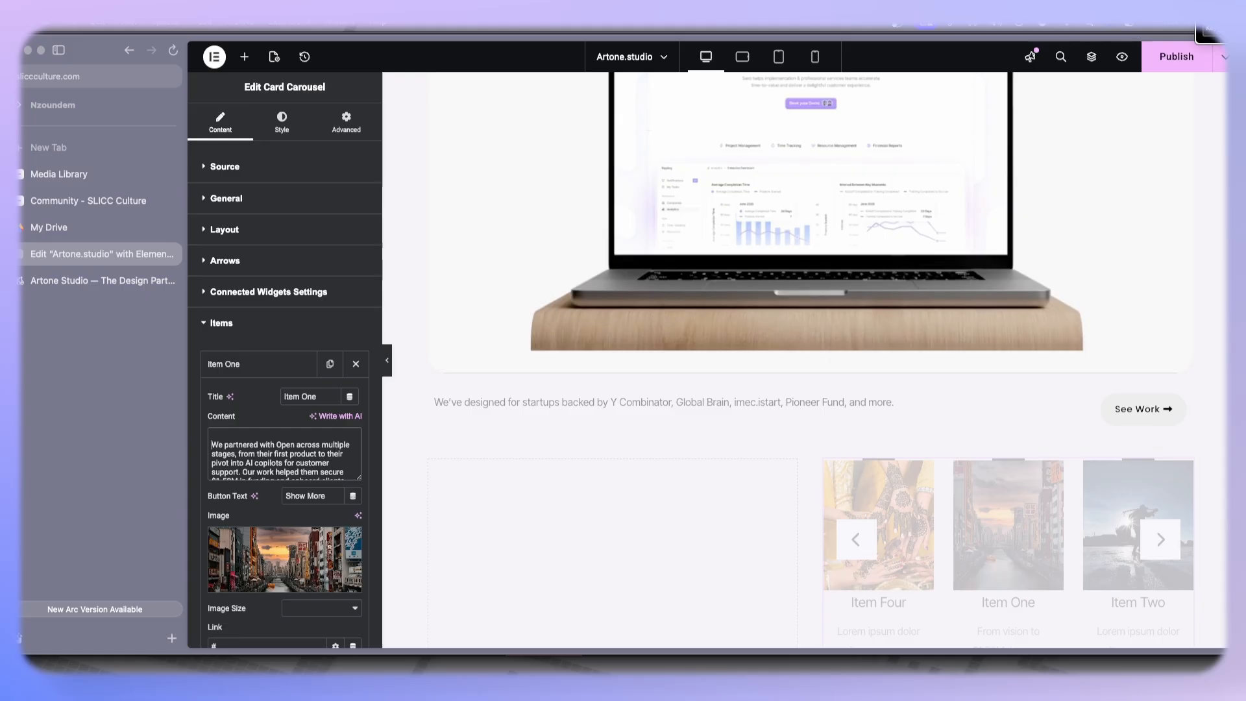
{"action": "key", "text": "Delete"}
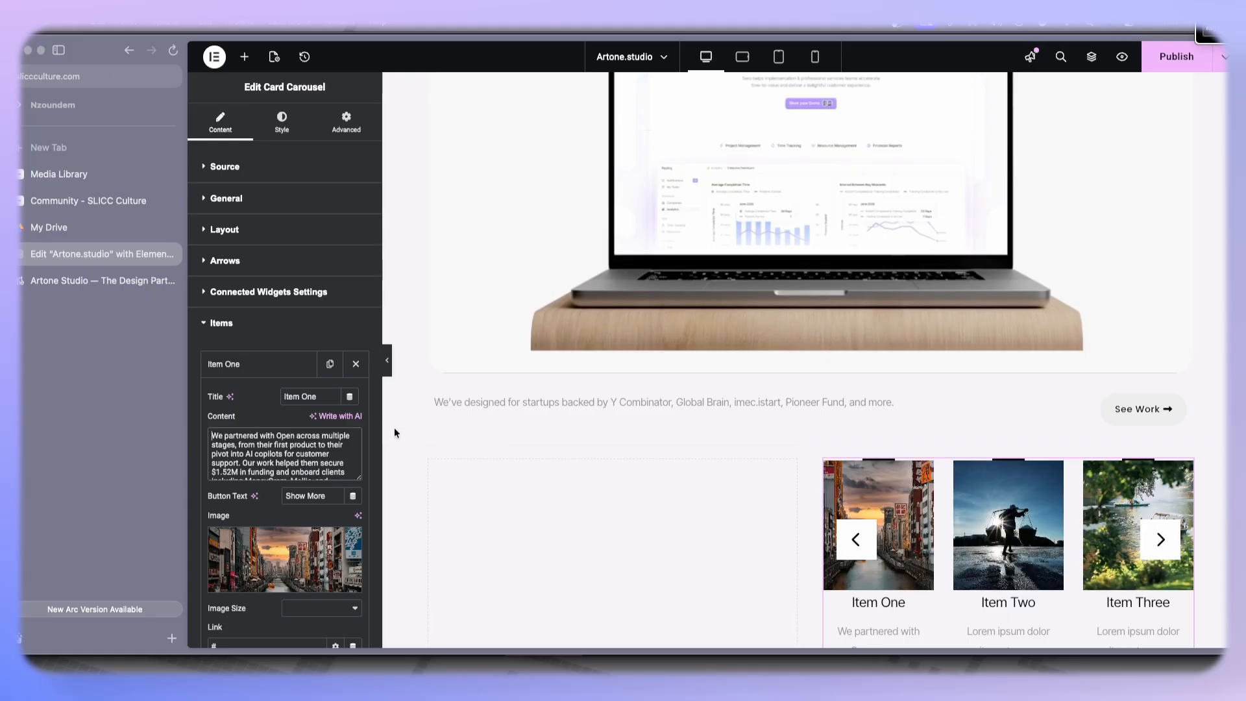
- Clear the first carousel item's title and collapse the item
{"action": "key", "text": "super+a"}
{"action": "key", "text": "BackSpace"}
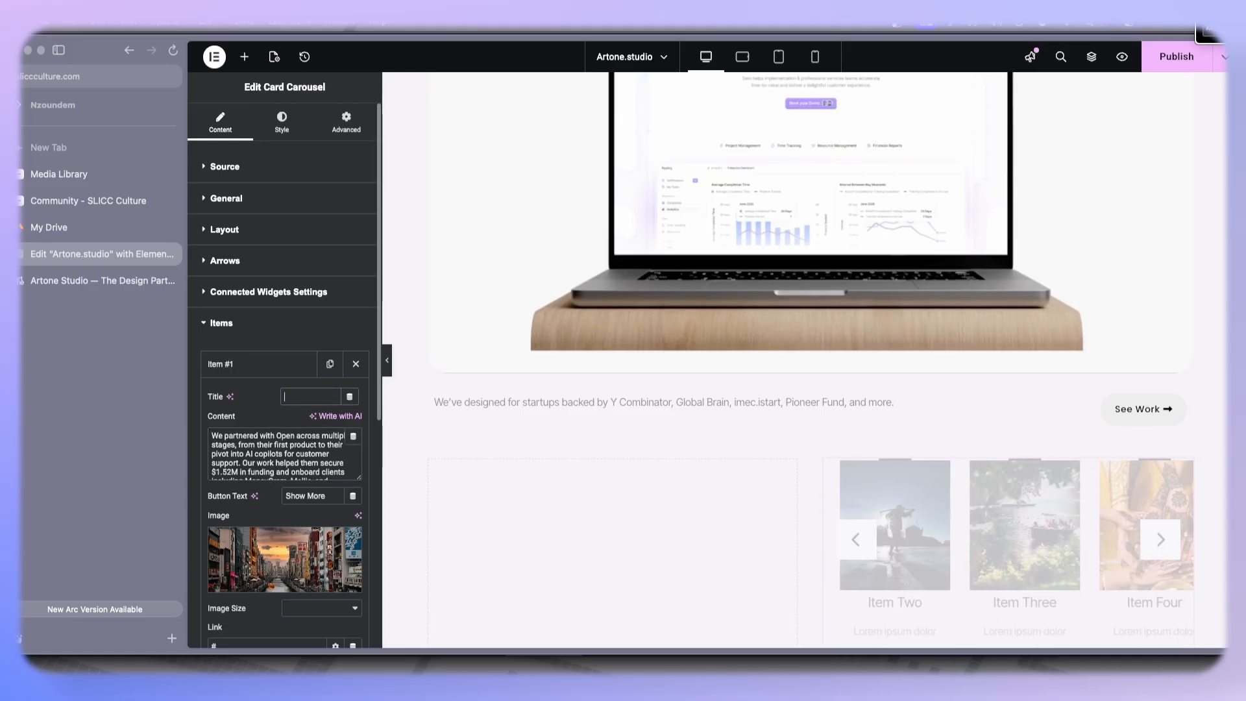
{"action": "left_click", "coordinate": [284, 361]}
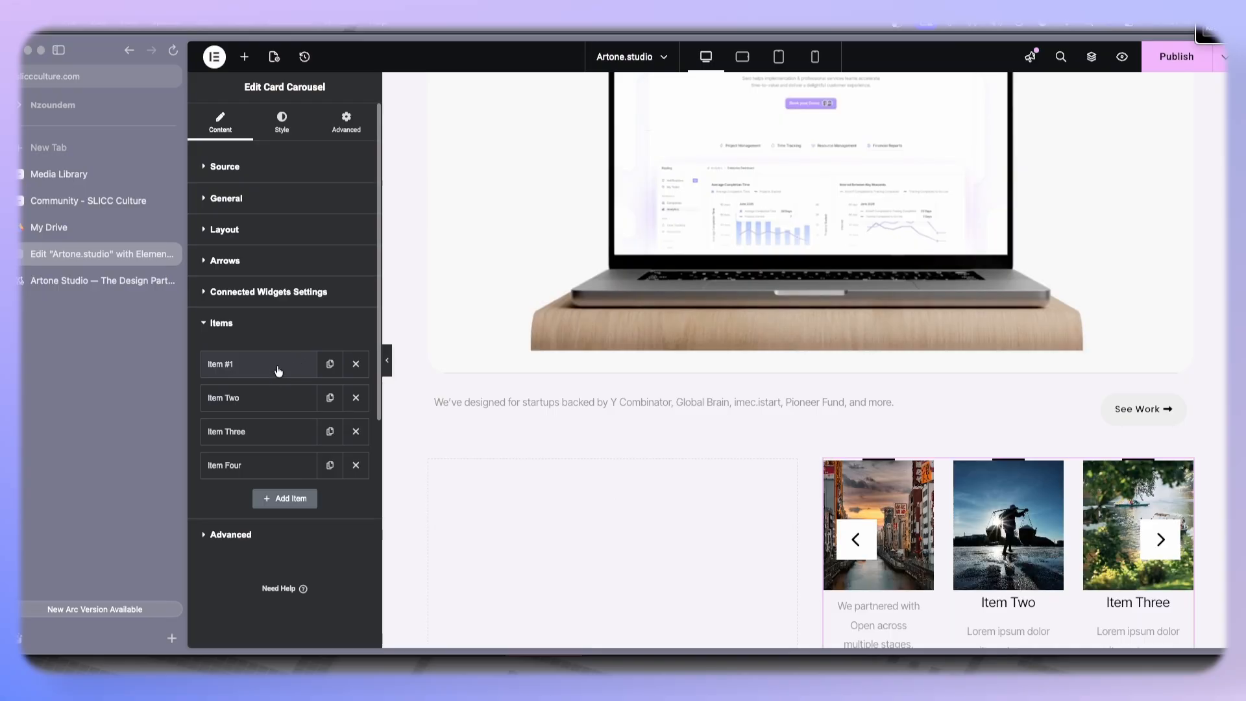
{"action": "left_click", "coordinate": [260, 364]}
{"action": "left_click", "coordinate": [258, 377]}
{"action": "left_click", "coordinate": [258, 377]}
{"action": "left_click", "coordinate": [258, 378]}
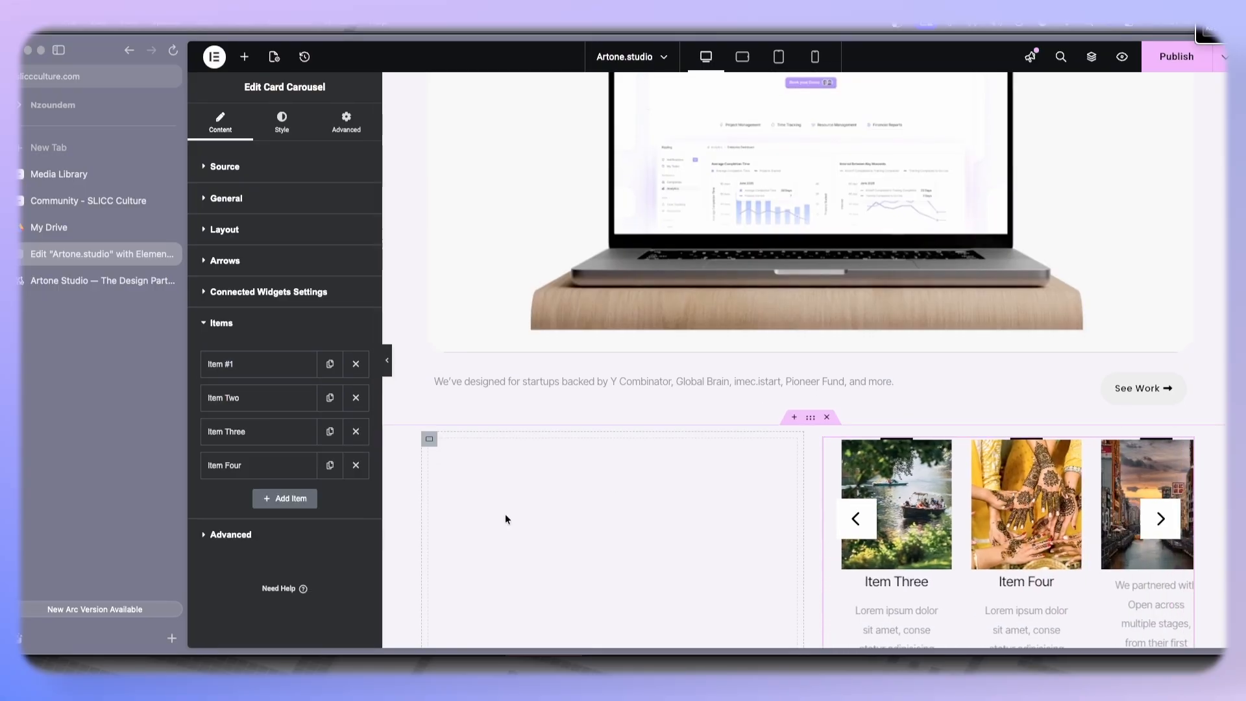
- Add a Remote Tabs widget to the left inner container of the section
{"action": "scroll", "coordinate": [525, 542], "scroll_direction": "down", "scroll_amount": 1}
{"action": "left_click", "coordinate": [245, 58]}
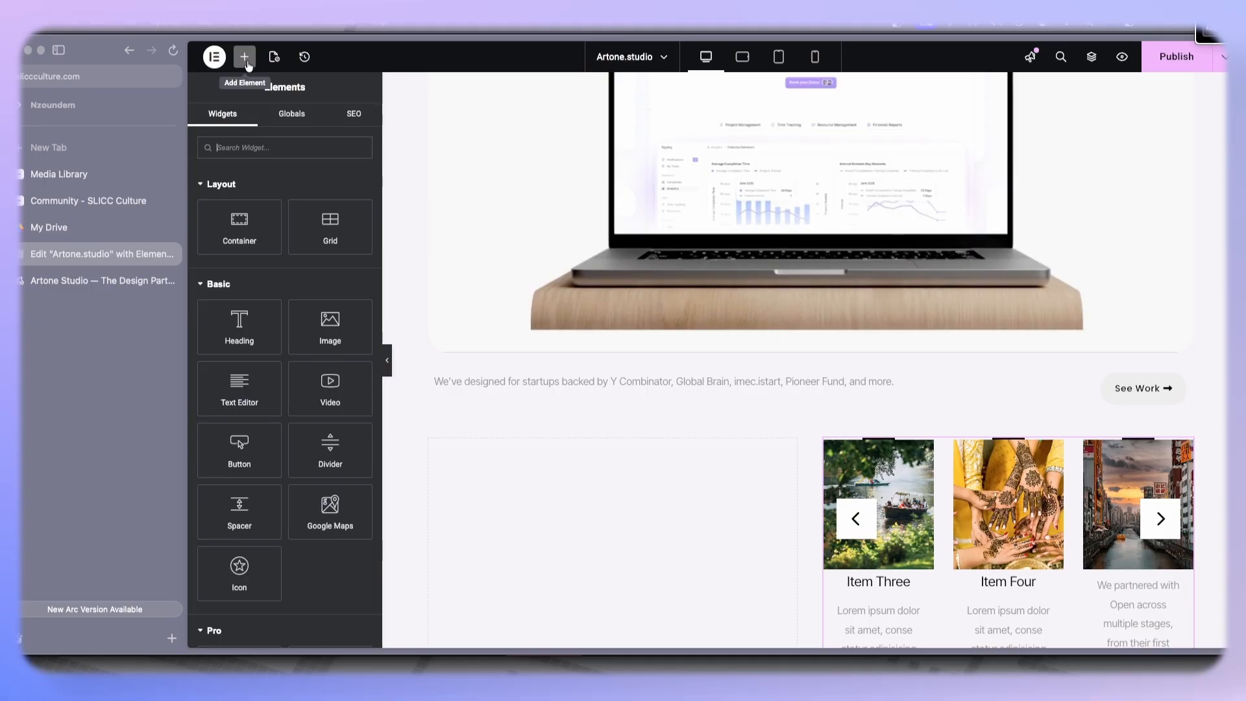
{"action": "left_click", "coordinate": [285, 148]}
{"action": "type", "text": "remote"}
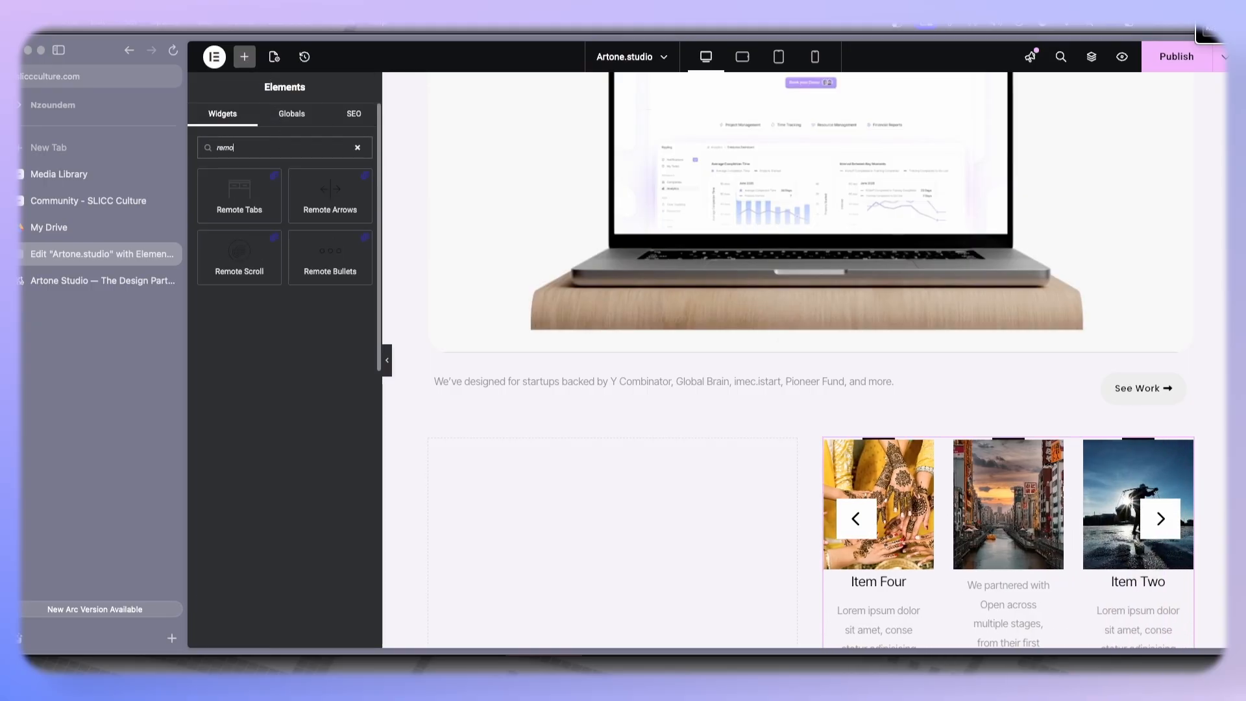
{"action": "mouse_move", "coordinate": [271, 187]}
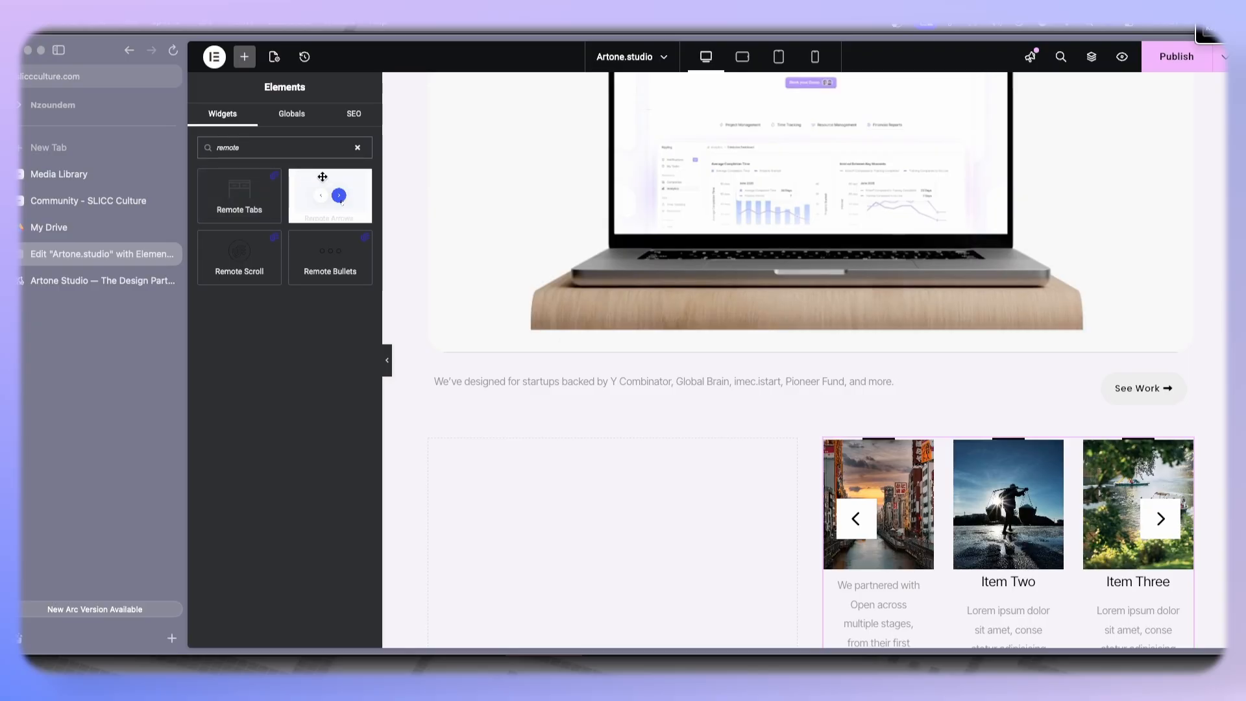
{"action": "mouse_move", "coordinate": [322, 255]}
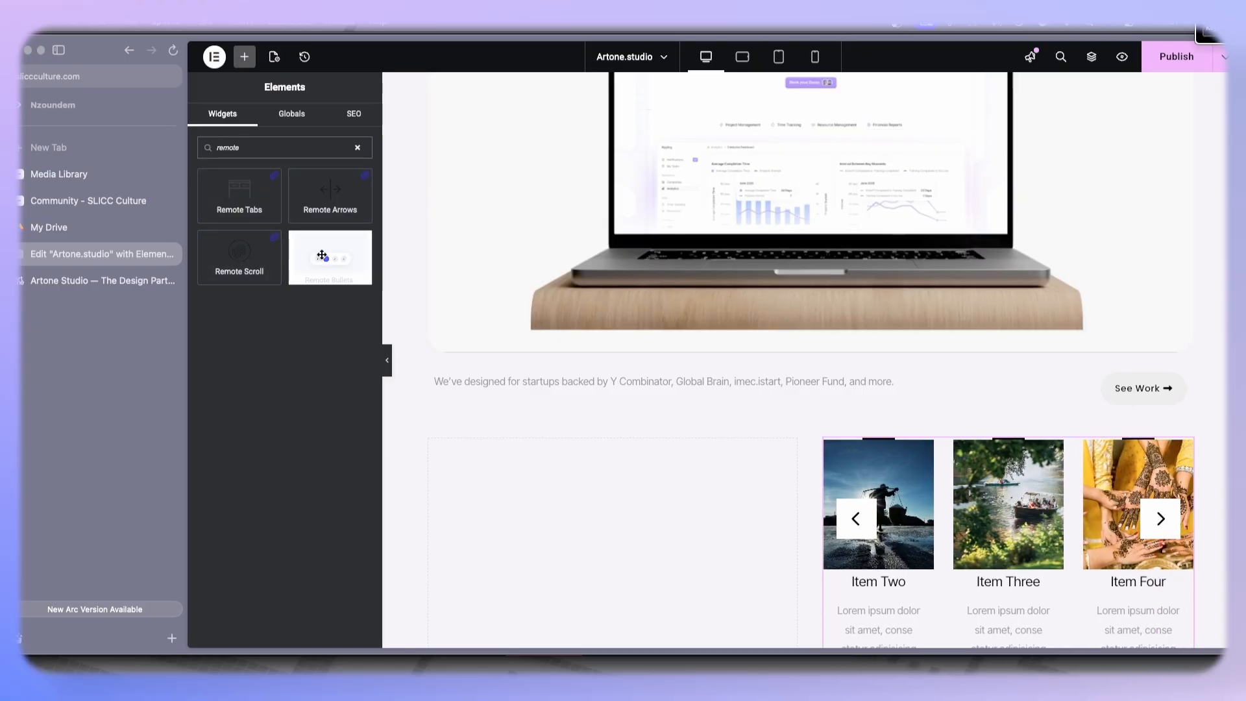
{"action": "mouse_move", "coordinate": [231, 203]}
{"action": "left_click_drag", "start_coordinate": [231, 203], "coordinate": [565, 331]}
- Replace the first remote tab's title with the pasted Open case study headline
{"action": "scroll", "coordinate": [551, 449], "scroll_direction": "down", "scroll_amount": 6}
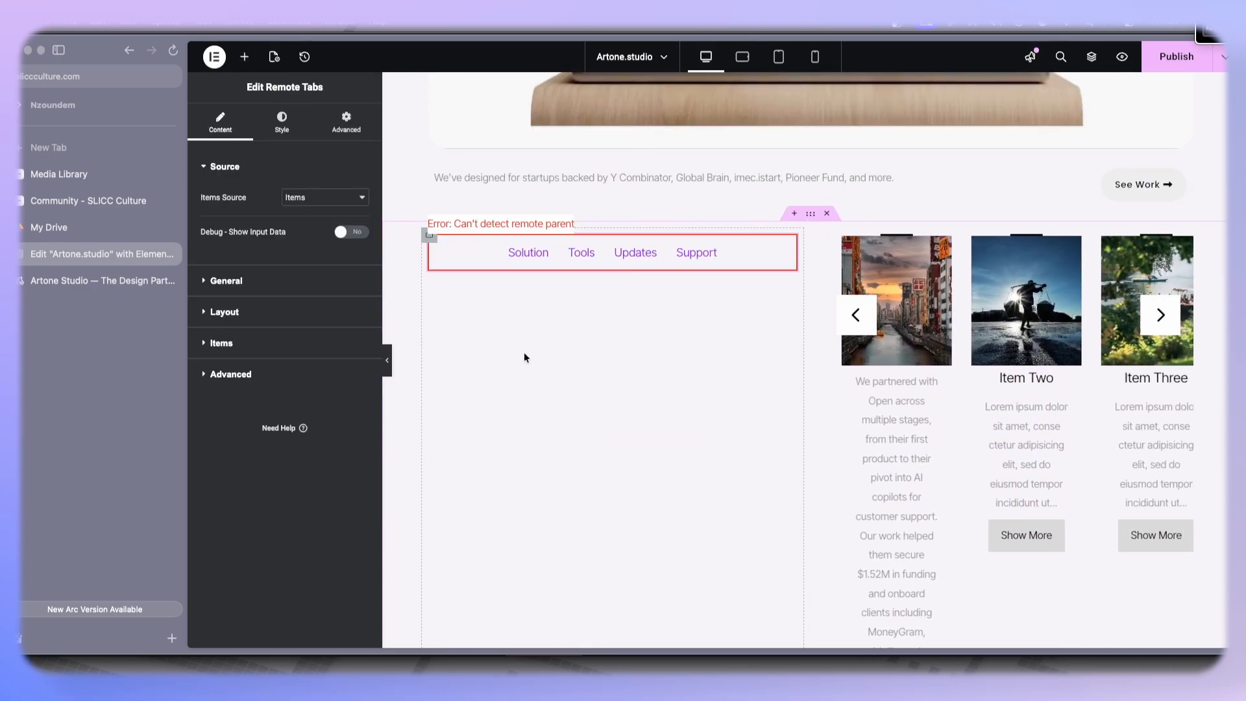
{"action": "left_click", "coordinate": [221, 341]}
{"action": "left_click", "coordinate": [263, 300]}
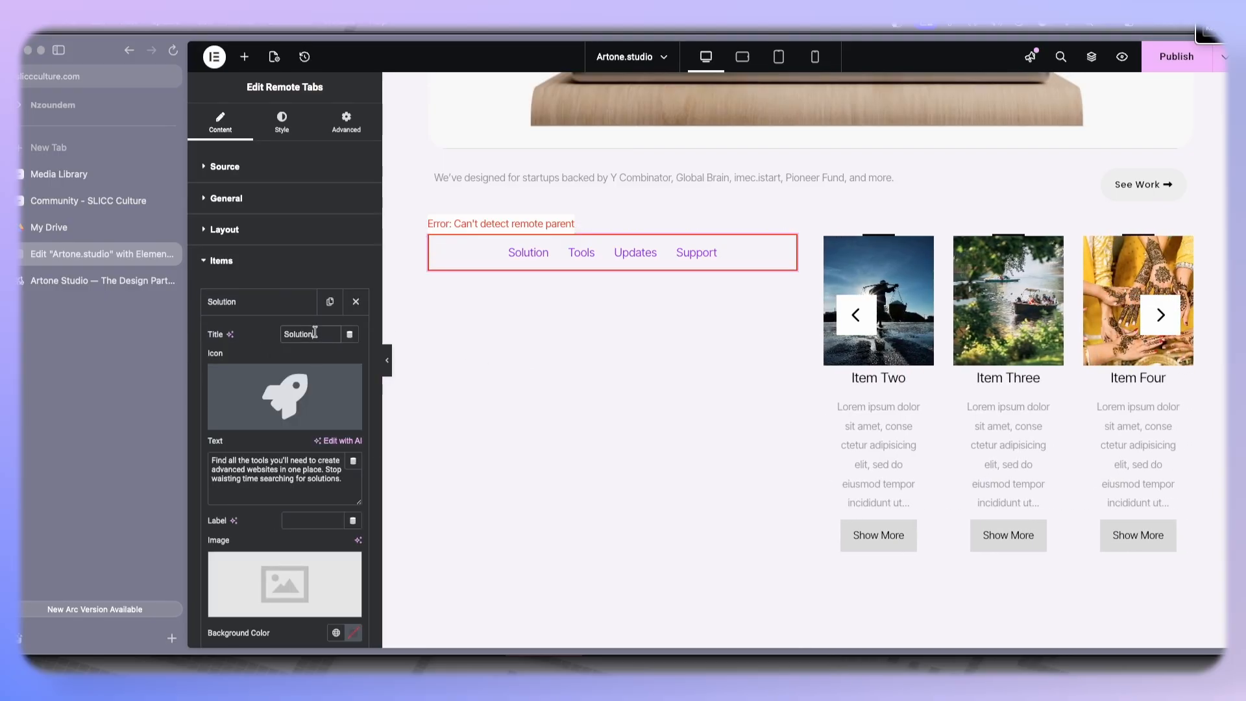
{"action": "key", "text": "super+v"}
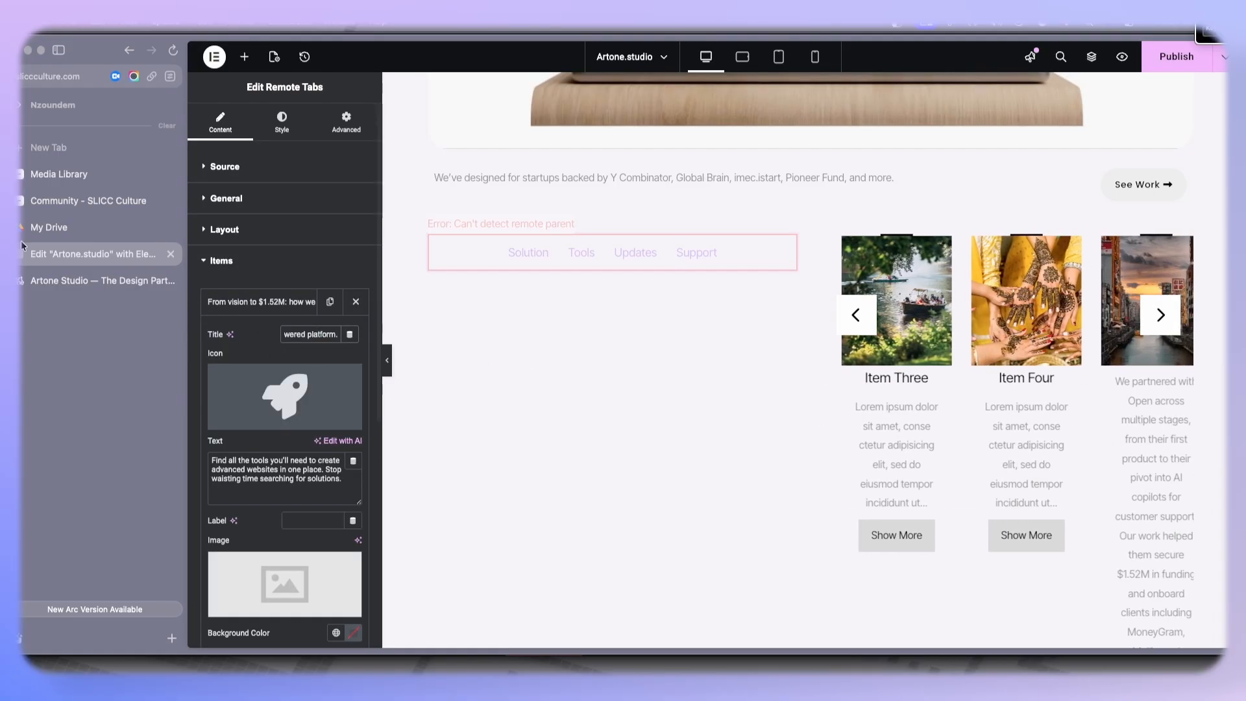
- Switch to the reference tab, inspect the Open logo image, and return to the editor
{"action": "left_click", "coordinate": [40, 279]}
{"action": "left_click_drag", "start_coordinate": [358, 263], "coordinate": [580, 282]}
{"action": "left_click", "coordinate": [591, 289]}
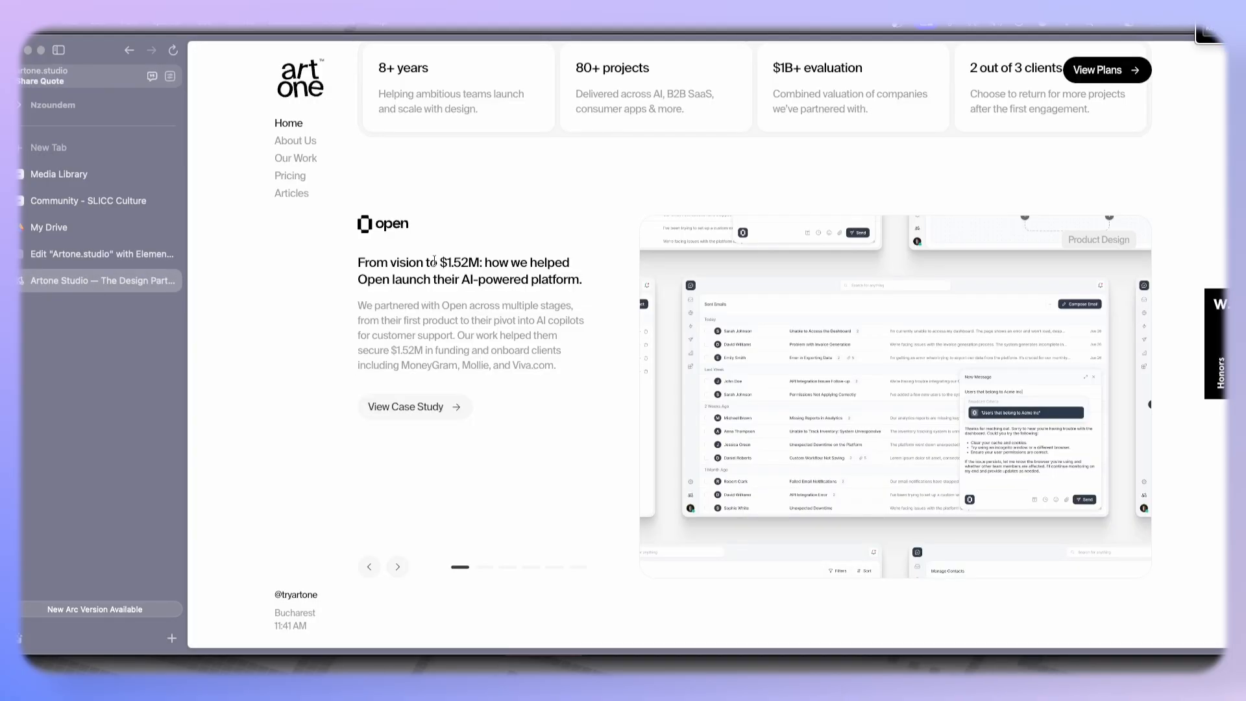
{"action": "right_click", "coordinate": [383, 224]}
{"action": "left_click", "coordinate": [363, 234]}
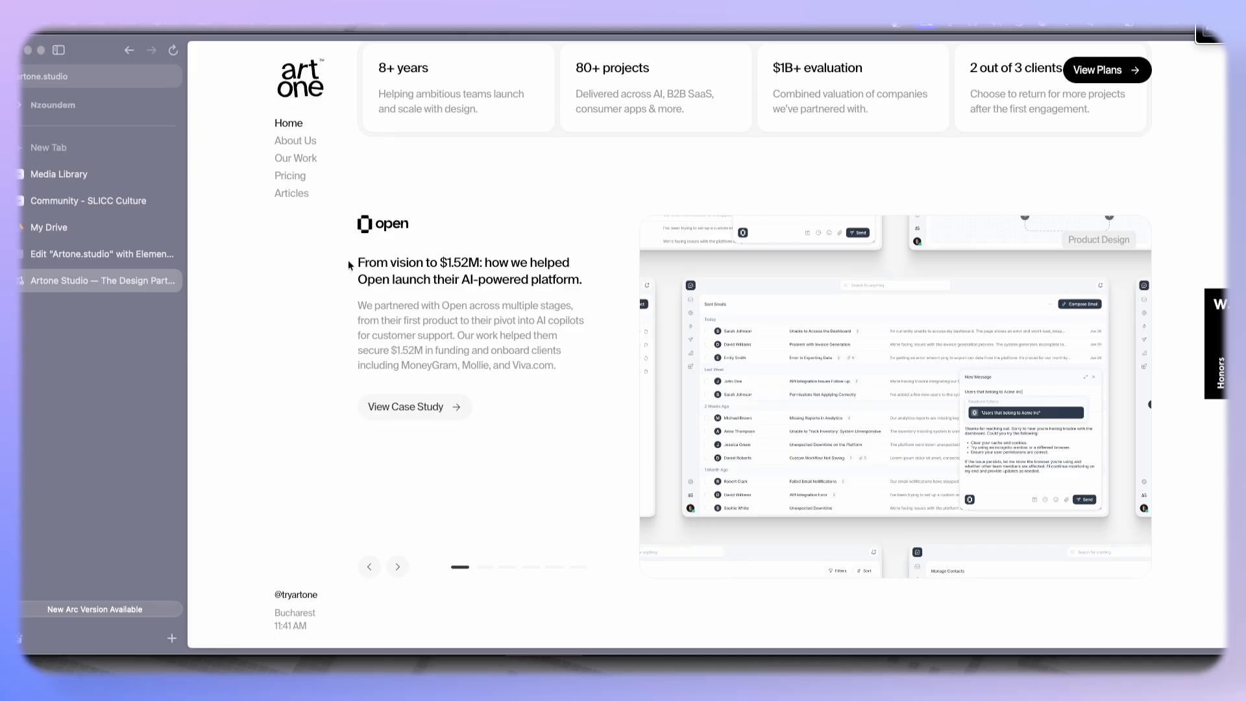
{"action": "left_click", "coordinate": [80, 250]}
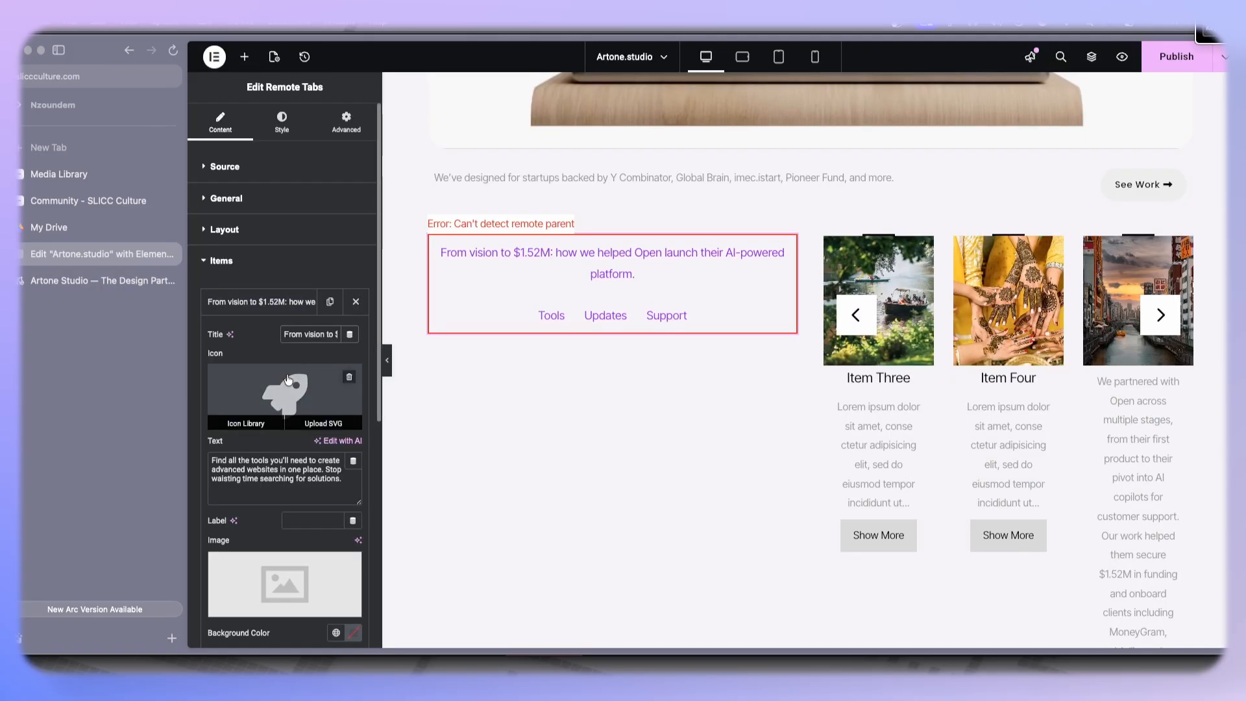
- Remove the first tab's icon and set its image to the Open logo from the media library
{"action": "left_click", "coordinate": [349, 378]}
{"action": "scroll", "coordinate": [336, 416], "scroll_direction": "down", "scroll_amount": 2}
{"action": "mouse_move", "coordinate": [309, 500]}
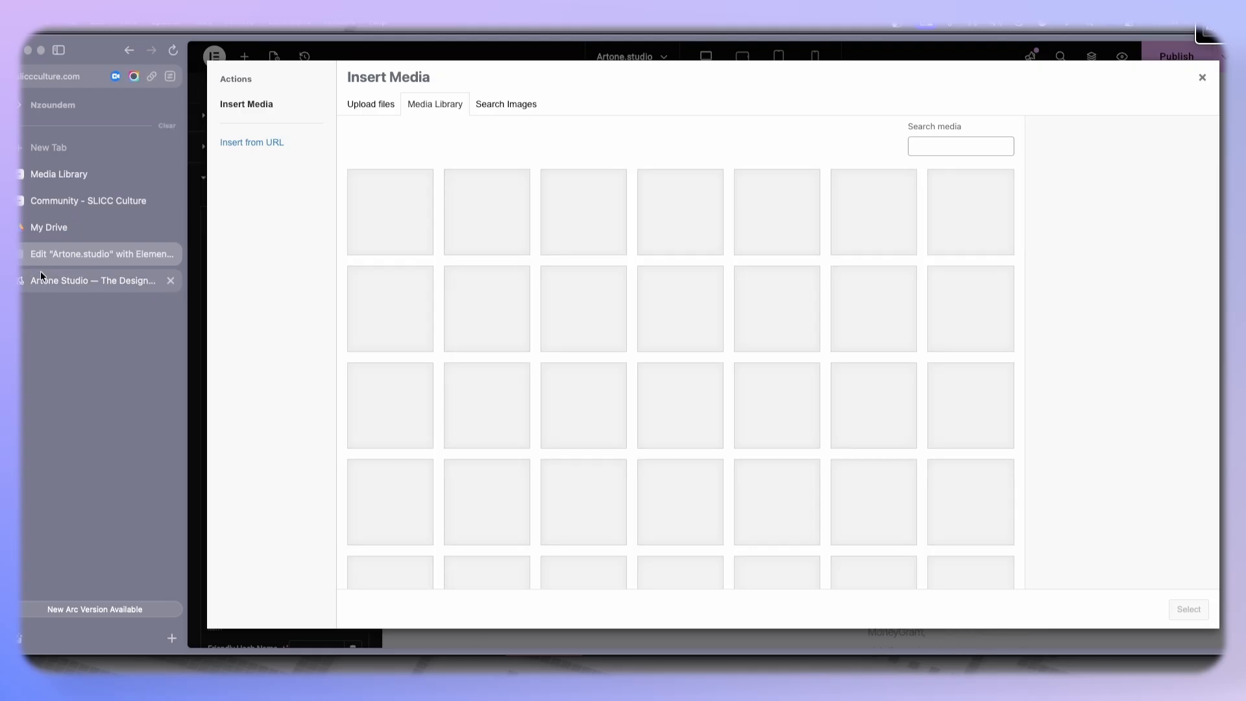
{"action": "left_click", "coordinate": [130, 281]}
{"action": "key", "text": "ctrl+Tab"}
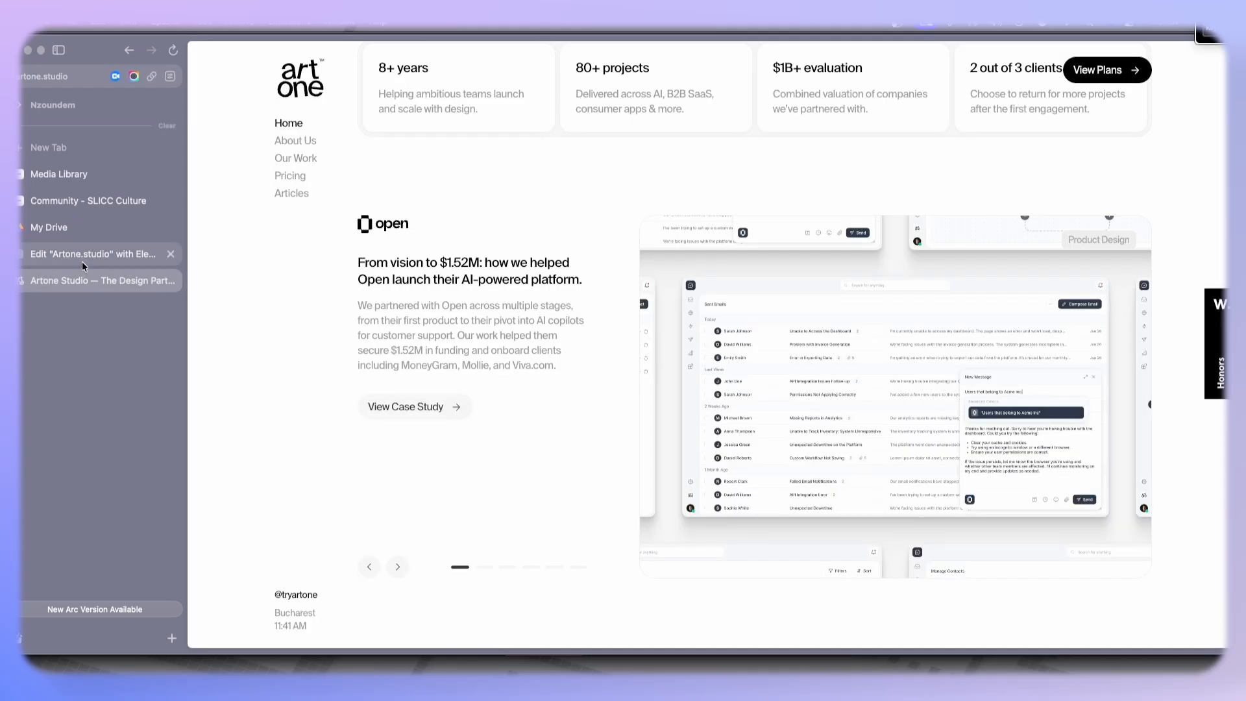
{"action": "left_click", "coordinate": [502, 317]}
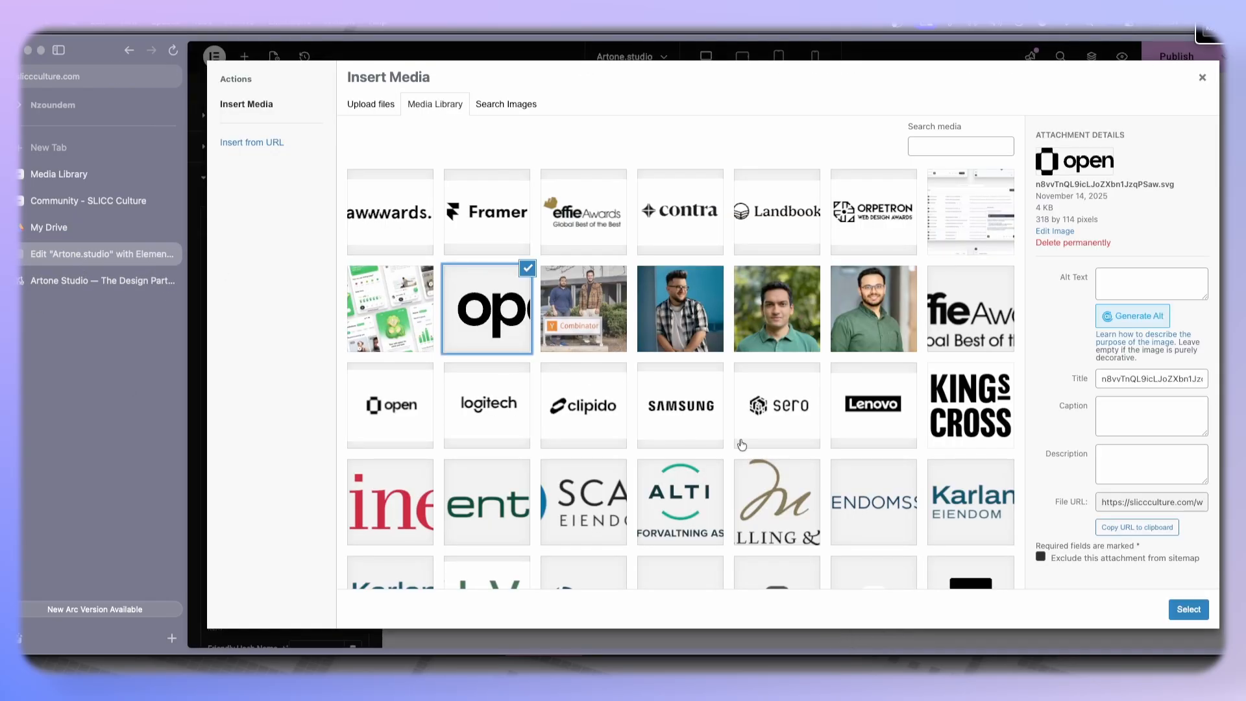
{"action": "left_click", "coordinate": [1188, 609]}
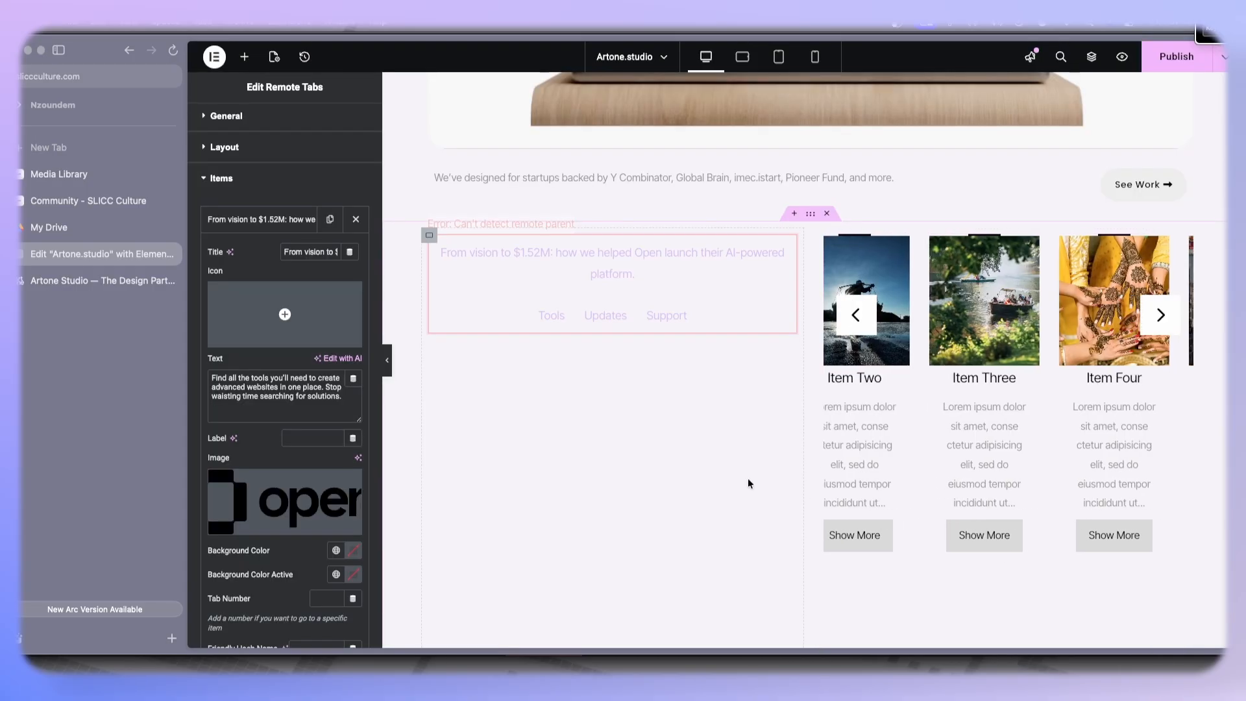
- Collapse the first tab and delete the Updates and Support tabs from the Remote Tabs
{"action": "left_click", "coordinate": [252, 224]}
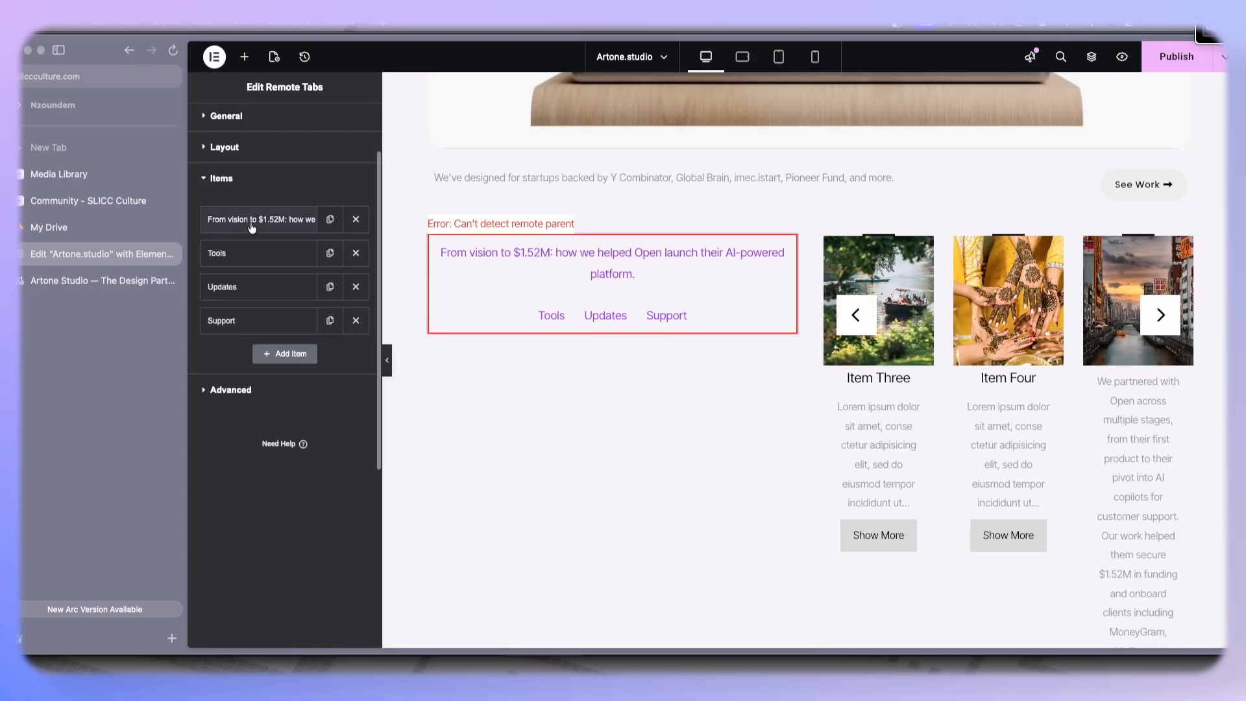
{"action": "left_click", "coordinate": [355, 286]}
{"action": "left_click", "coordinate": [355, 286]}
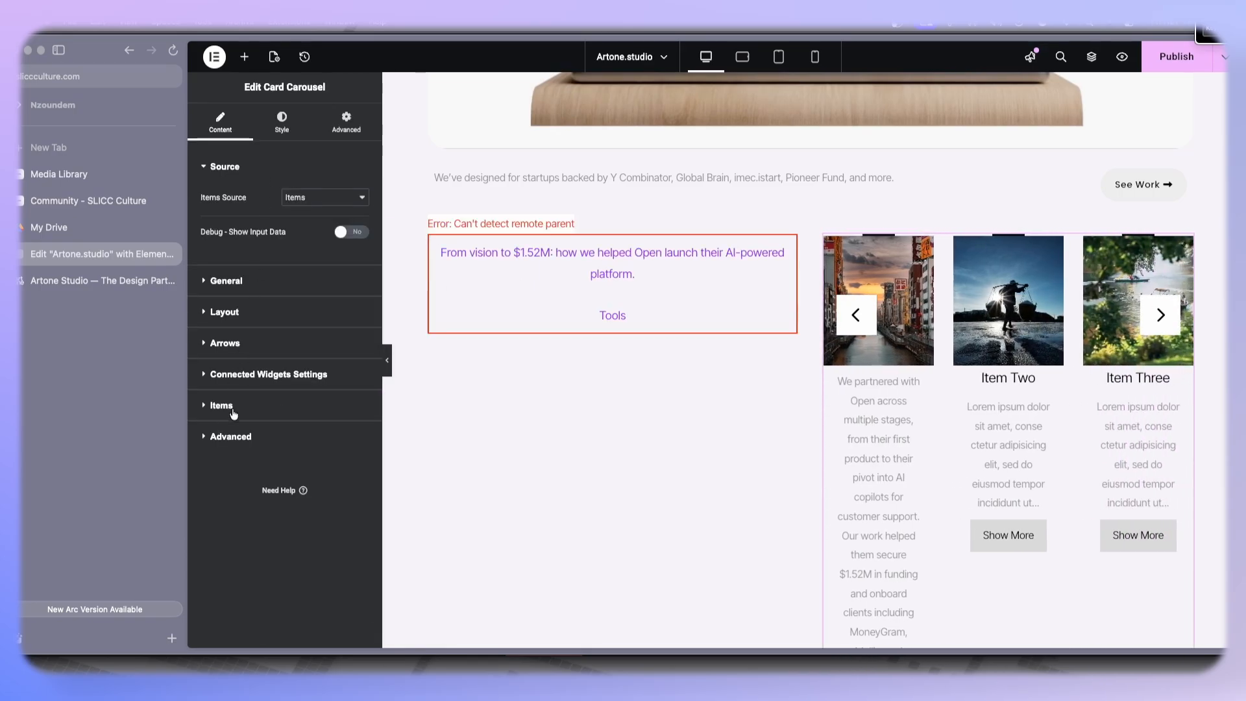
- Delete the third item from the card carousel
{"action": "left_click", "coordinate": [226, 406]}
{"action": "left_click", "coordinate": [355, 432]}
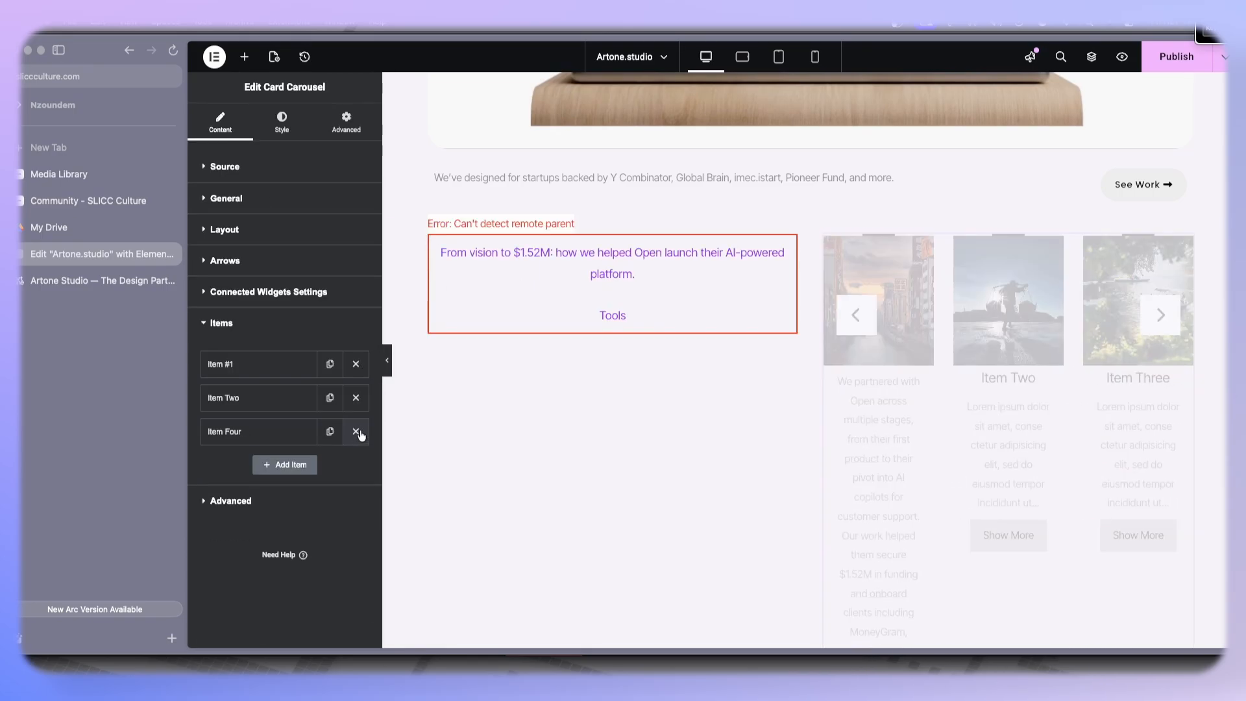
- Switch to the reference tab and advance the case study slider to the next project
{"action": "left_click", "coordinate": [57, 280]}
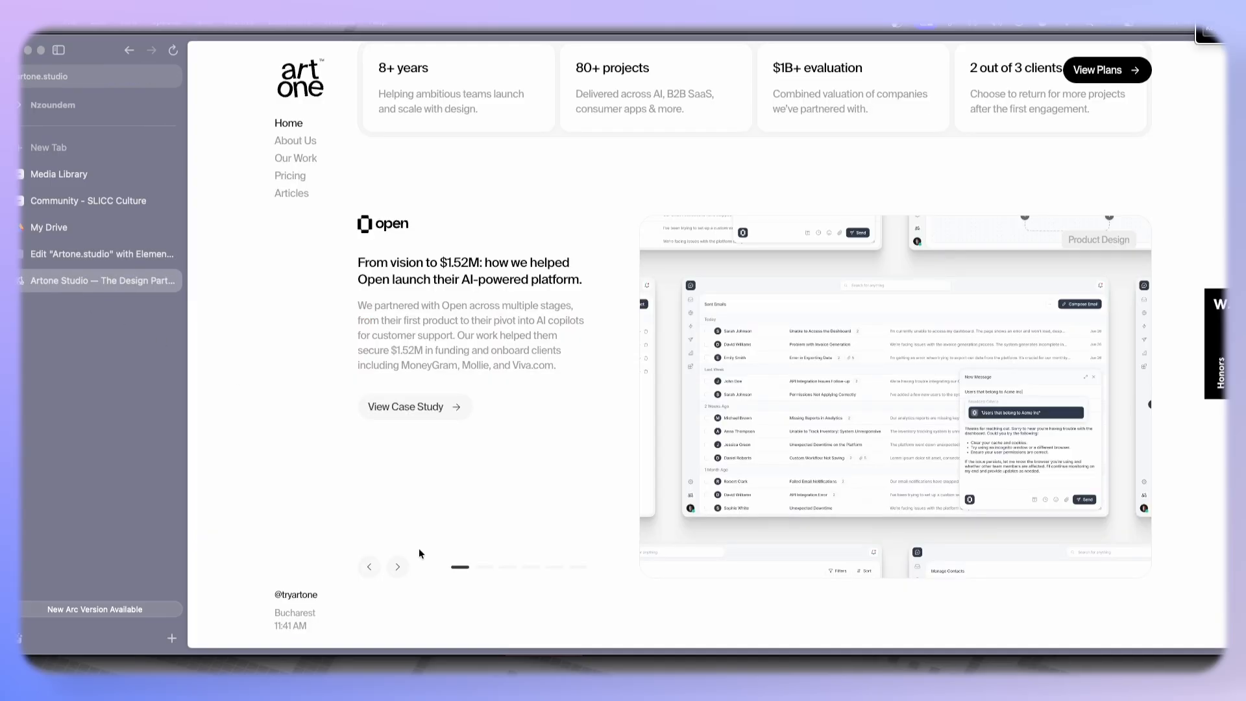
{"action": "left_click", "coordinate": [400, 568]}
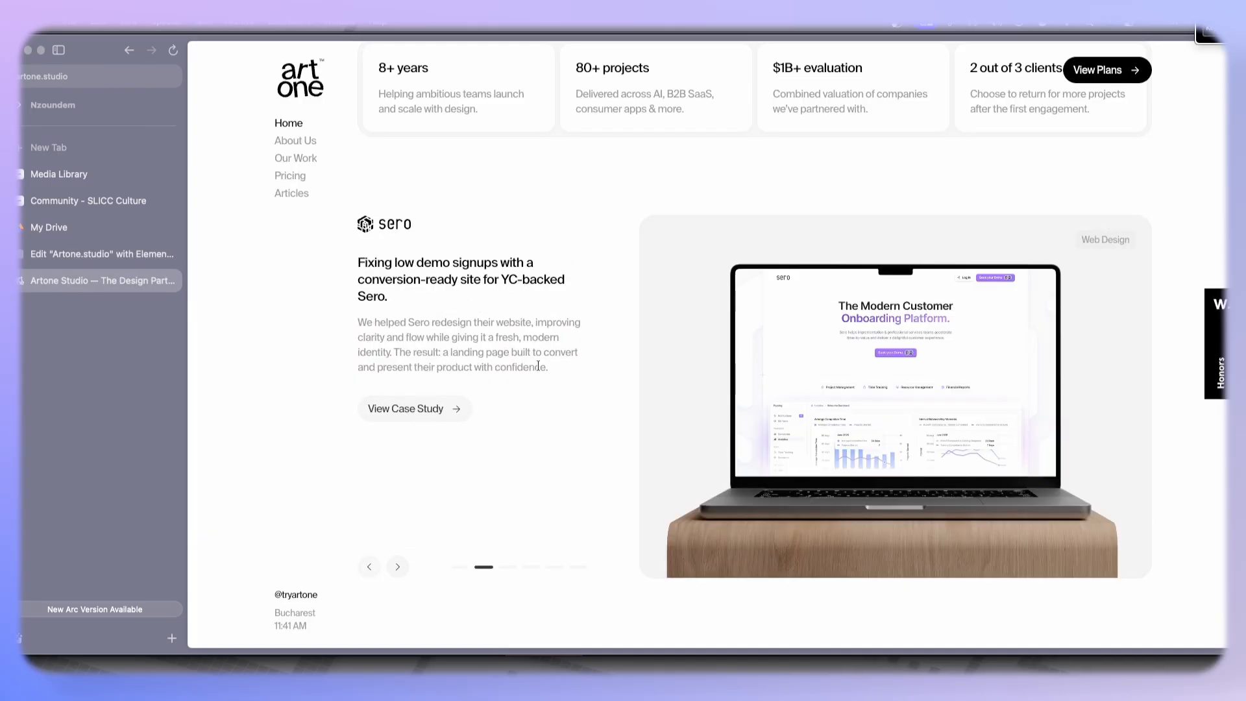
- Copy the Sero description from the reference site, delete Item Four from the card carousel, and paste the description as Item Two's content
{"action": "left_click_drag", "start_coordinate": [556, 375], "coordinate": [346, 328]}
{"action": "key", "text": "ctrl+c"}
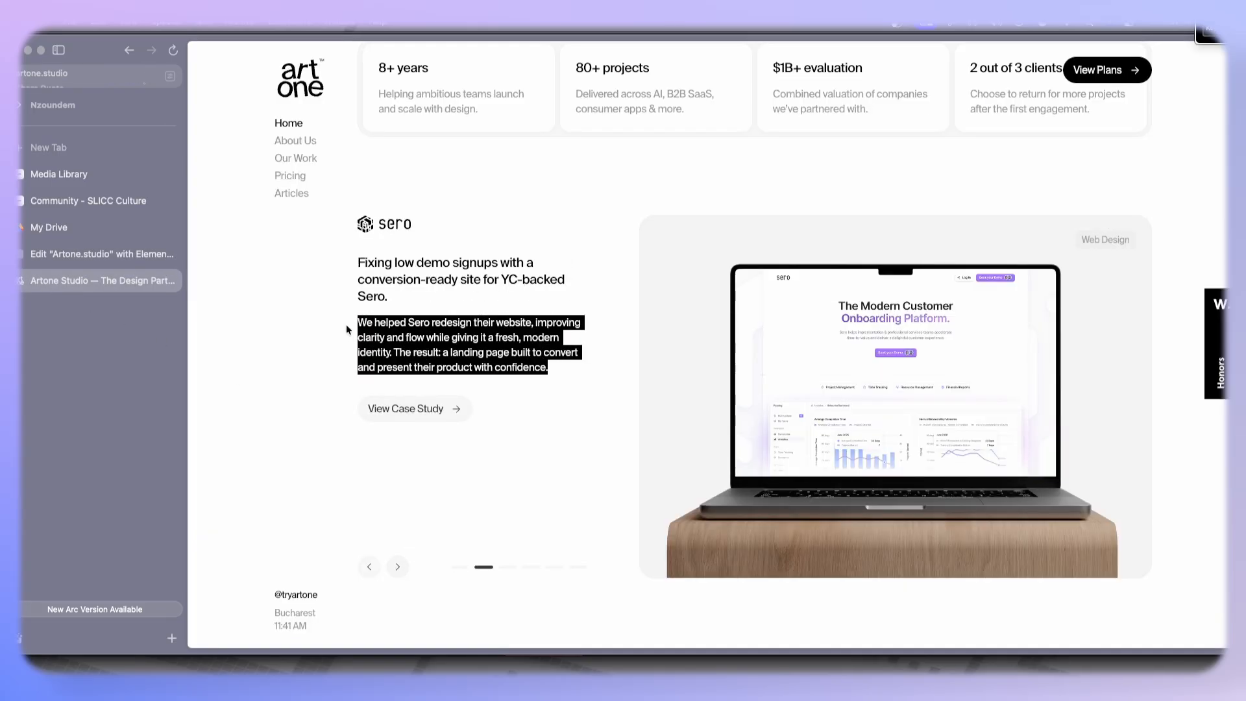
{"action": "left_click", "coordinate": [83, 255]}
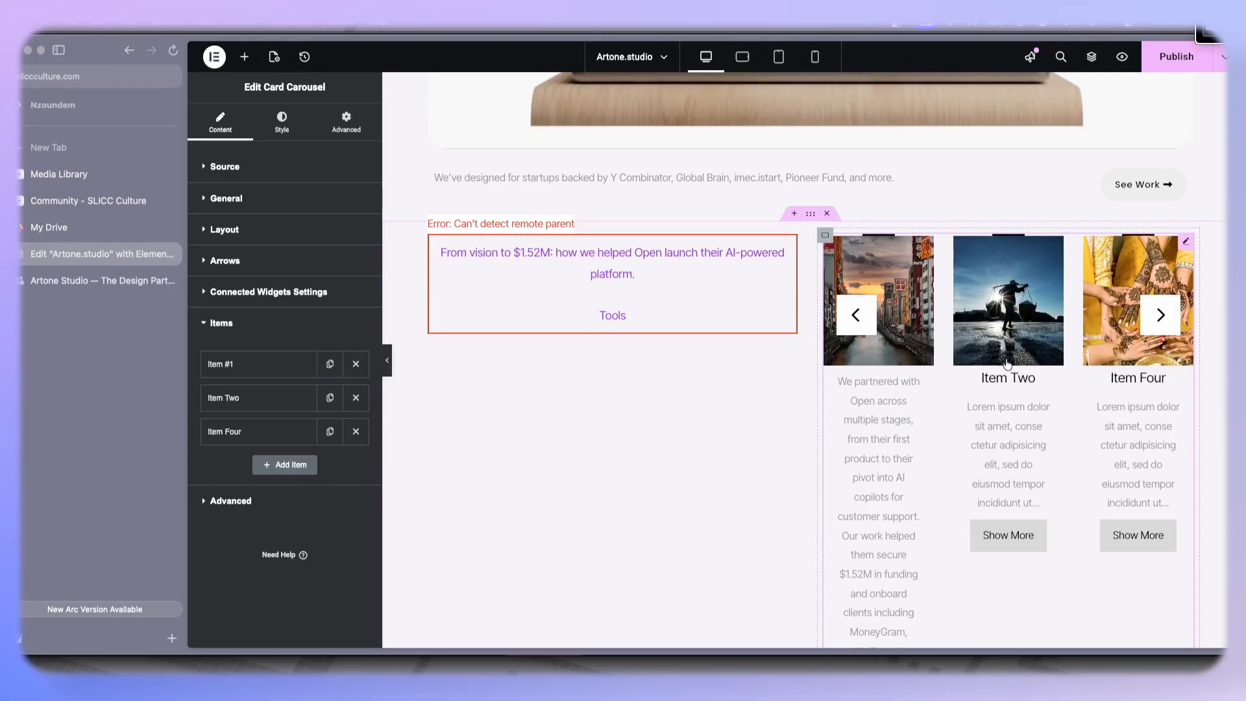
{"action": "left_click", "coordinate": [355, 431]}
{"action": "left_click", "coordinate": [305, 406]}
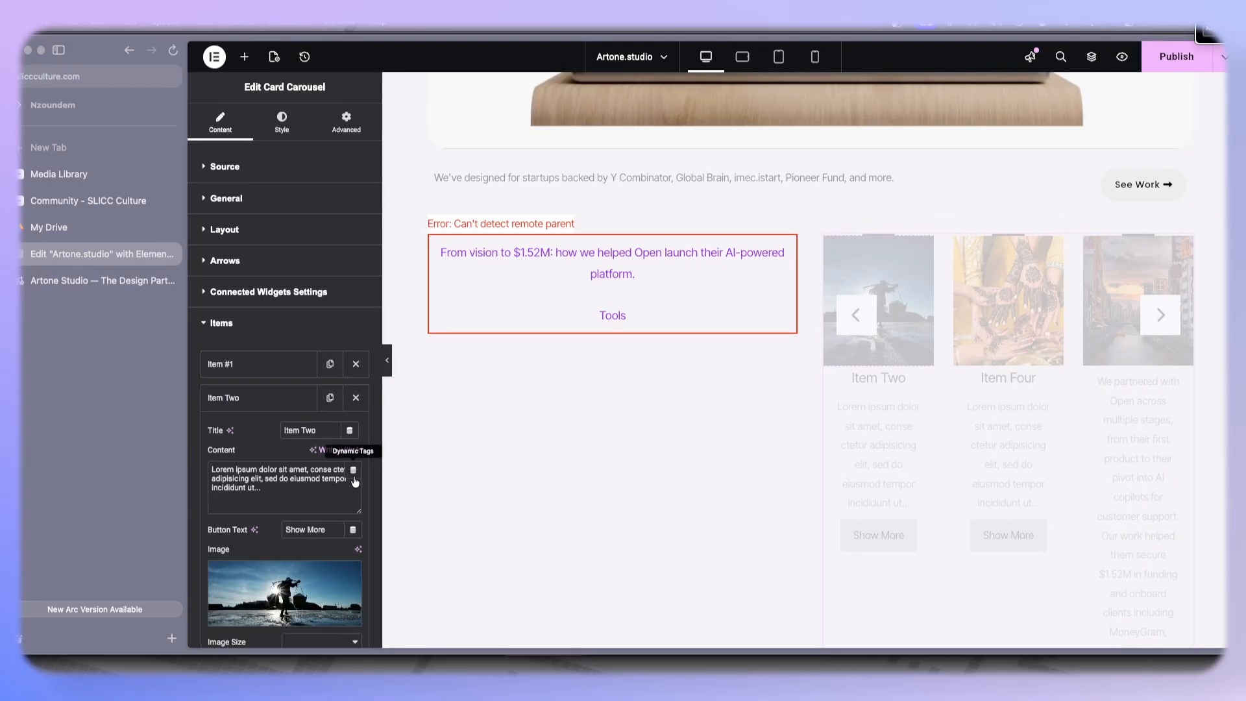
{"action": "key", "text": "ctrl+a"}
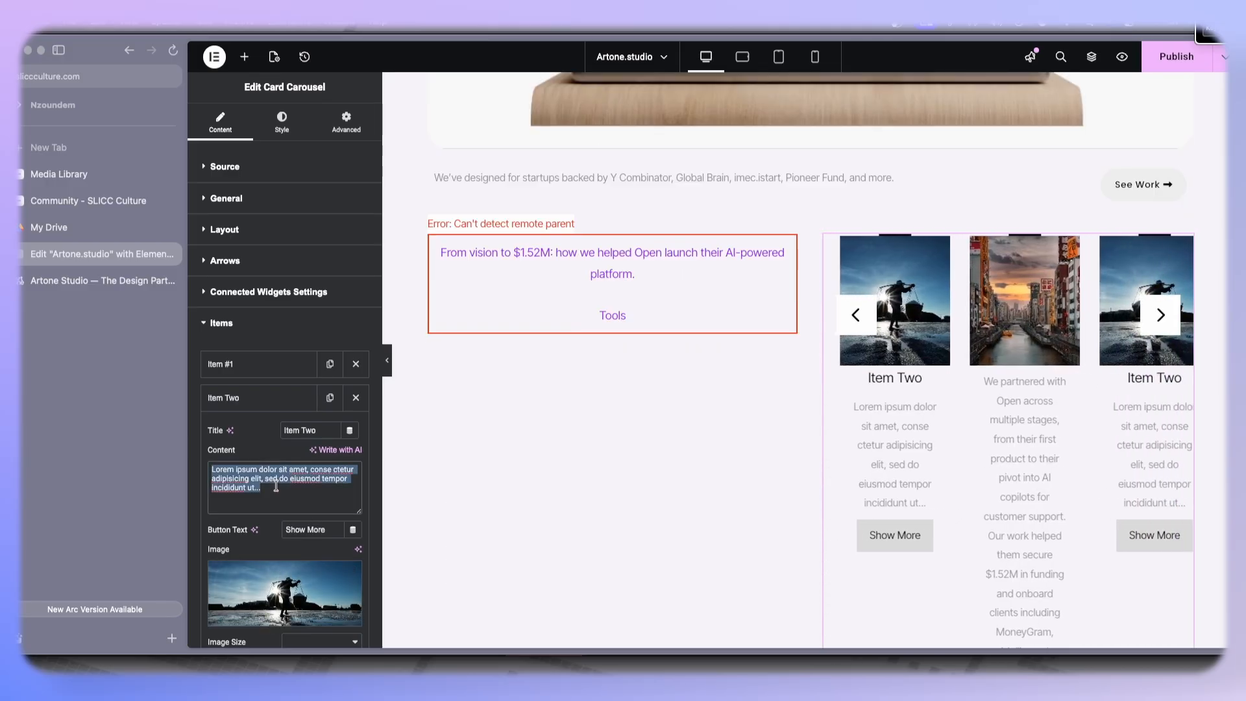
{"action": "key", "text": "ctrl+v"}
- Clear Item Two's title in the card carousel and collapse the item
{"action": "triple_click", "coordinate": [329, 431]}
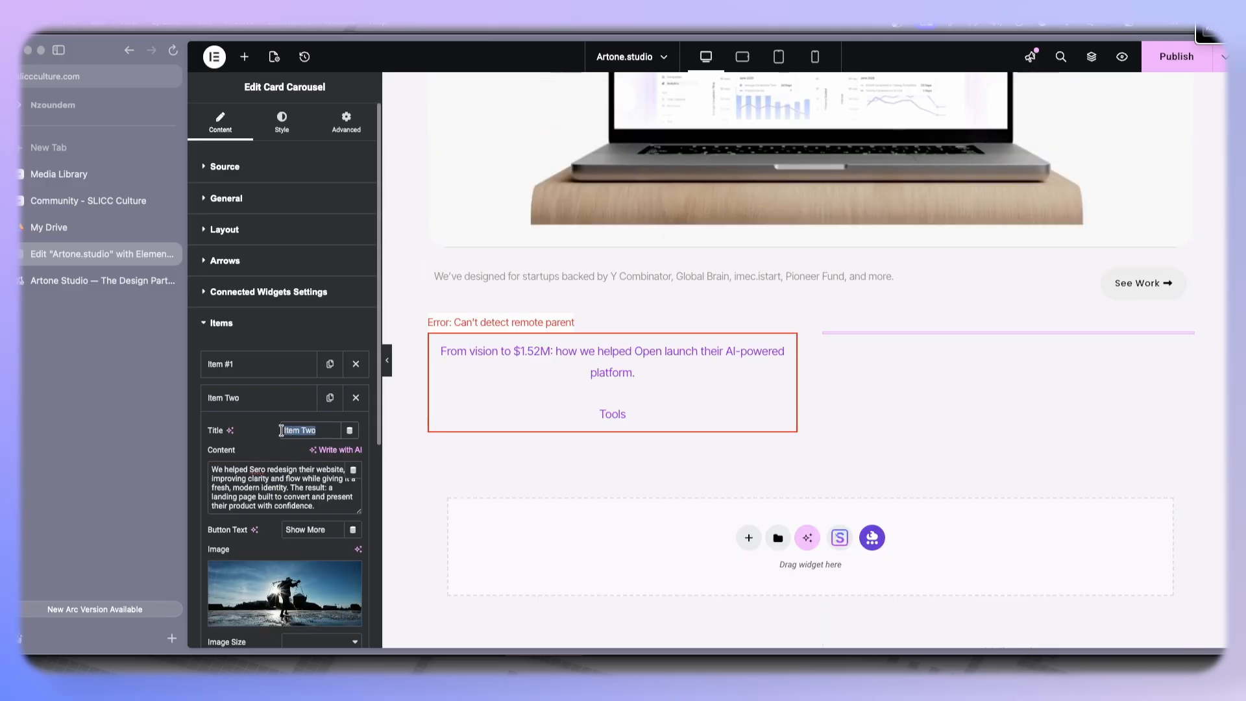
{"action": "key", "text": "BackSpace"}
{"action": "left_click", "coordinate": [284, 400]}
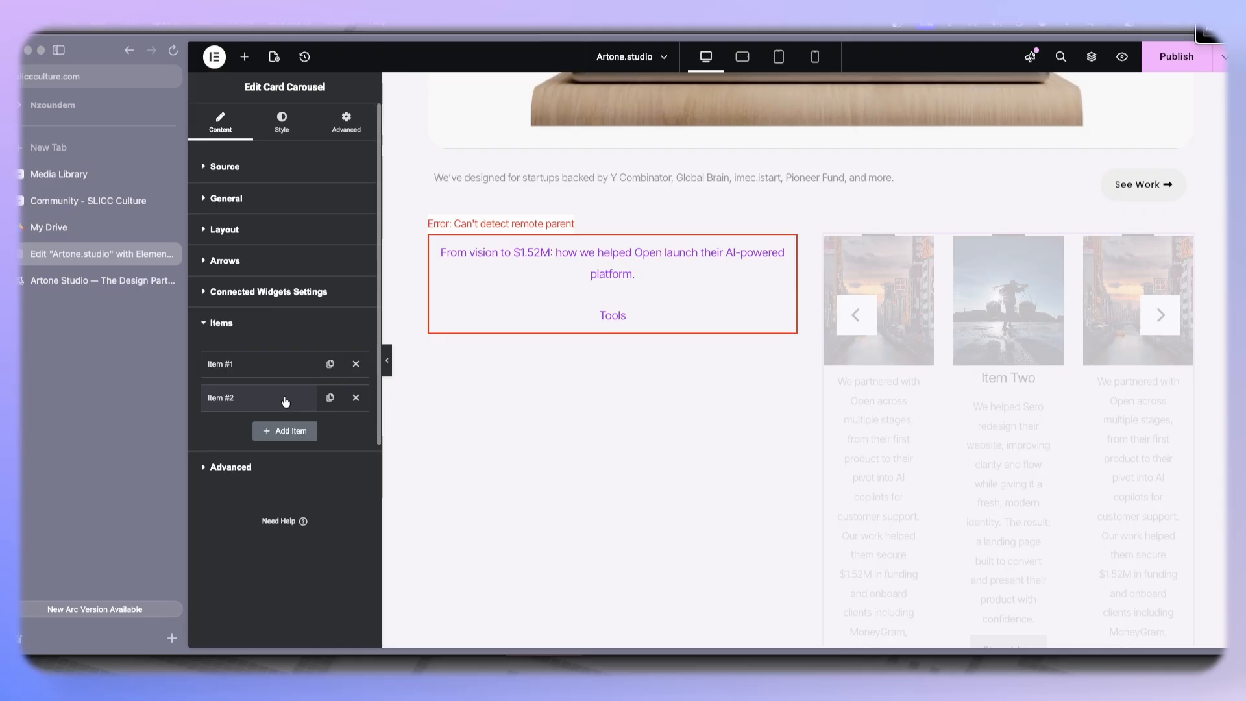
- Copy the Sero headline from the reference site and paste it as the title of the Remote Tabs' Tools tab
{"action": "left_click", "coordinate": [72, 281]}
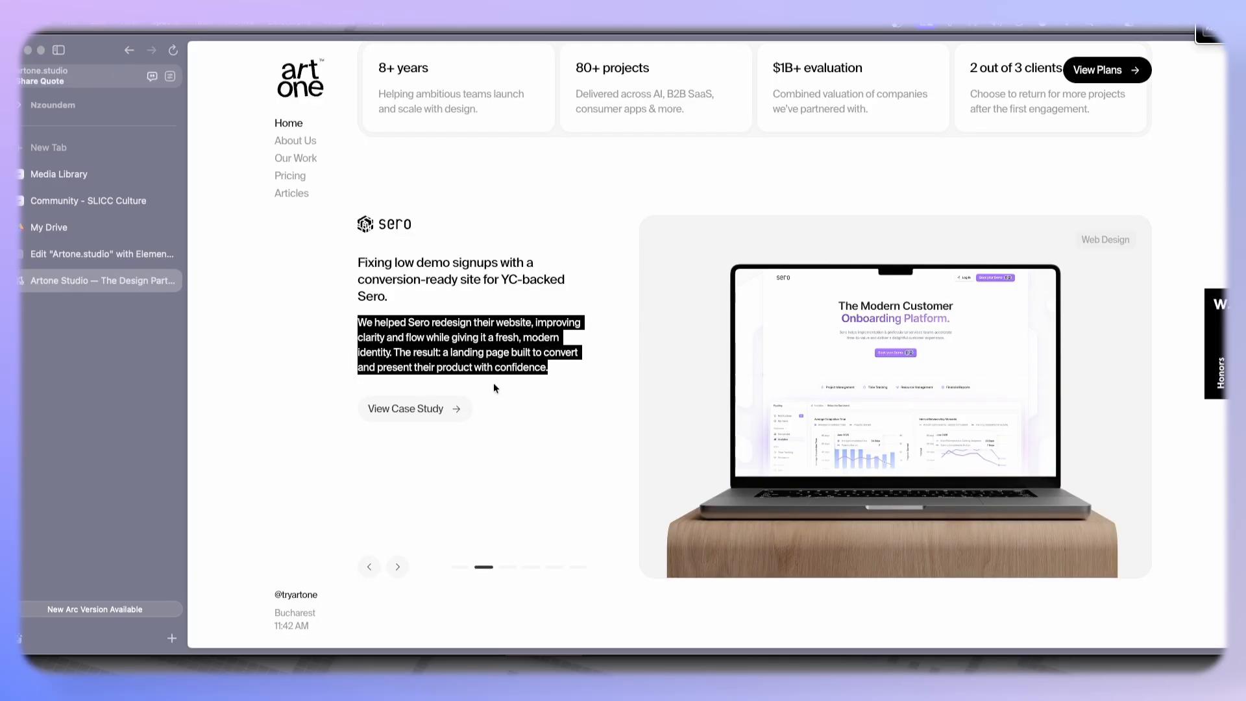
{"action": "left_click_drag", "start_coordinate": [359, 262], "coordinate": [399, 296]}
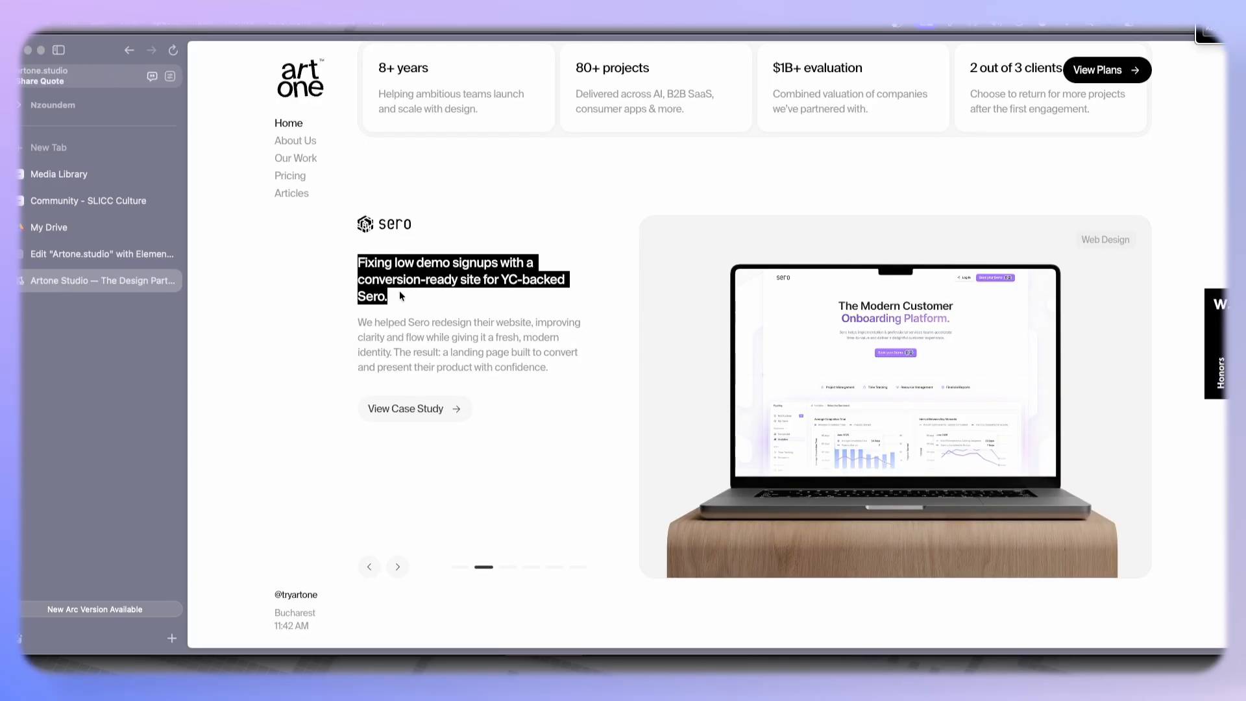
{"action": "left_click", "coordinate": [104, 253]}
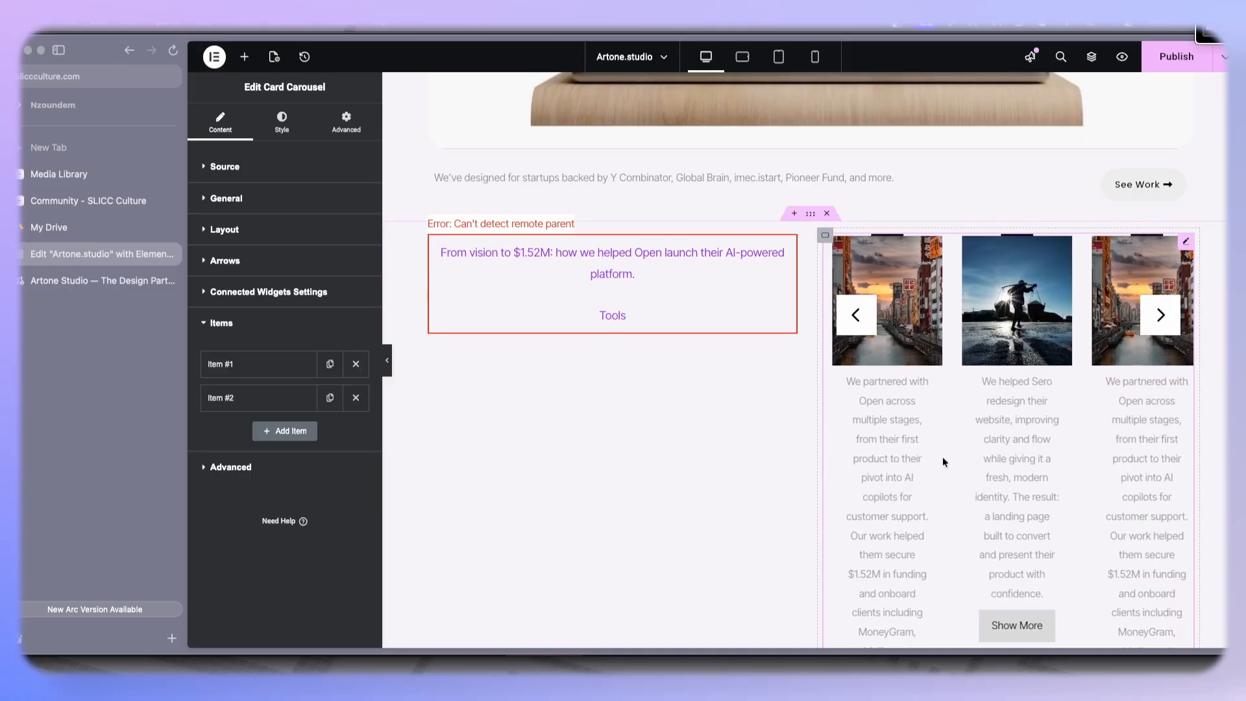
{"action": "left_click", "coordinate": [574, 310]}
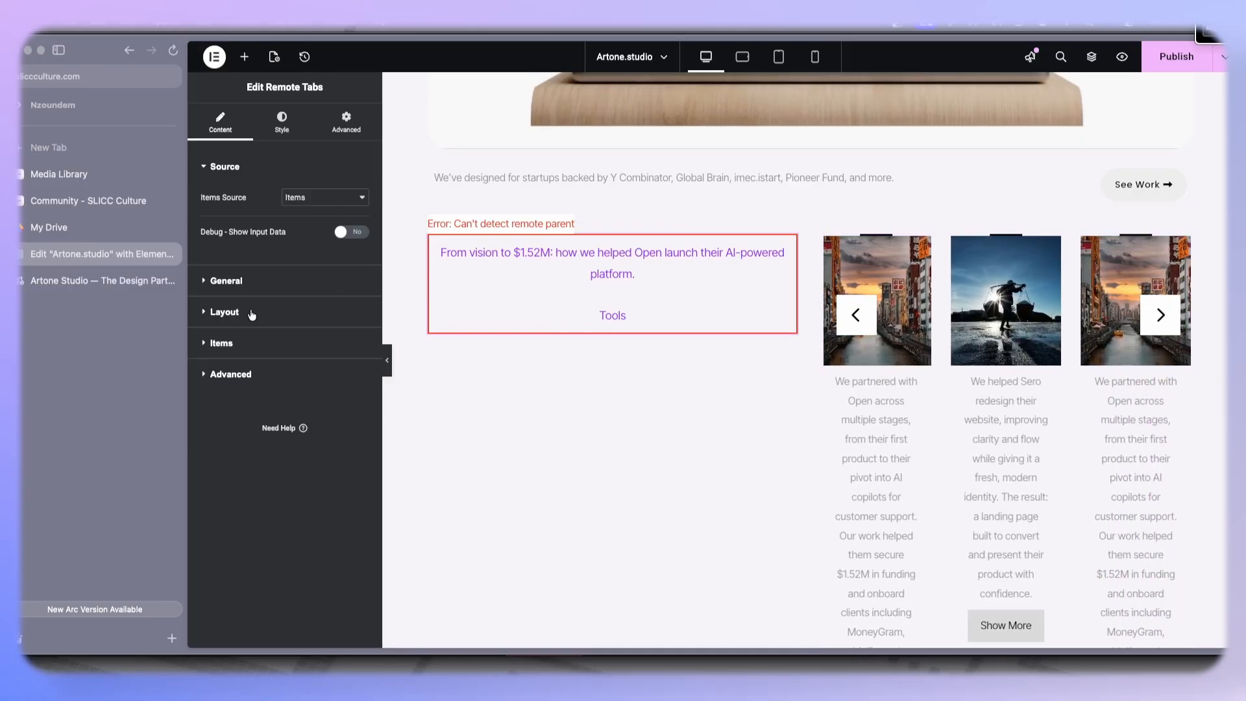
{"action": "left_click", "coordinate": [221, 343]}
{"action": "left_click", "coordinate": [289, 335]}
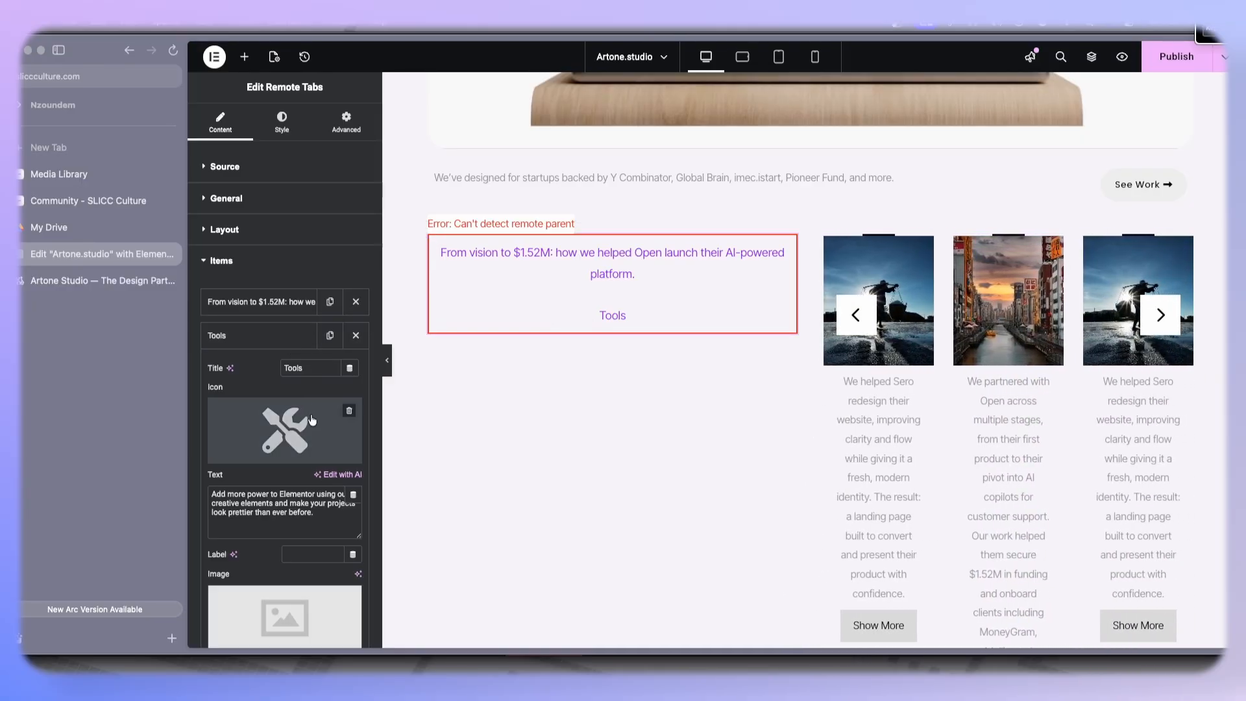
{"action": "left_click", "coordinate": [312, 369]}
{"action": "key", "text": "super+a"}
{"action": "key", "text": "super+v"}
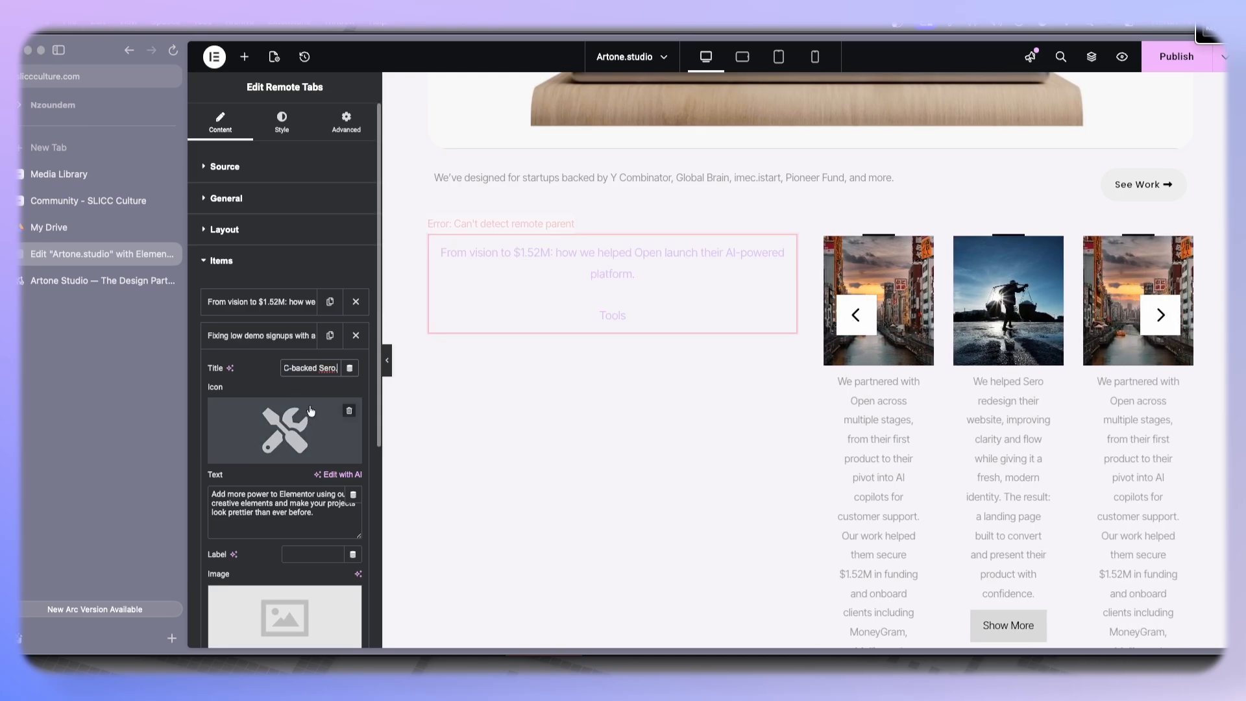
- Remove the second tab's icon and set its image to the Sero logo from the media library
{"action": "left_click", "coordinate": [55, 278]}
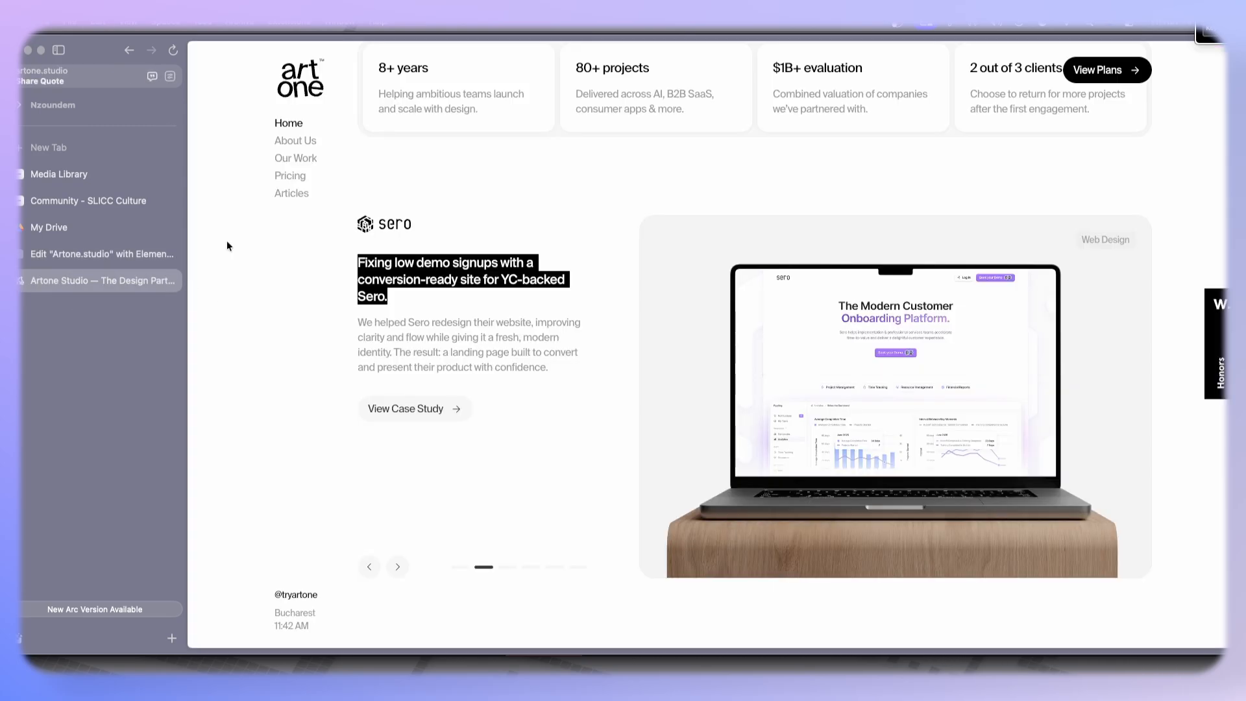
{"action": "left_click", "coordinate": [83, 253]}
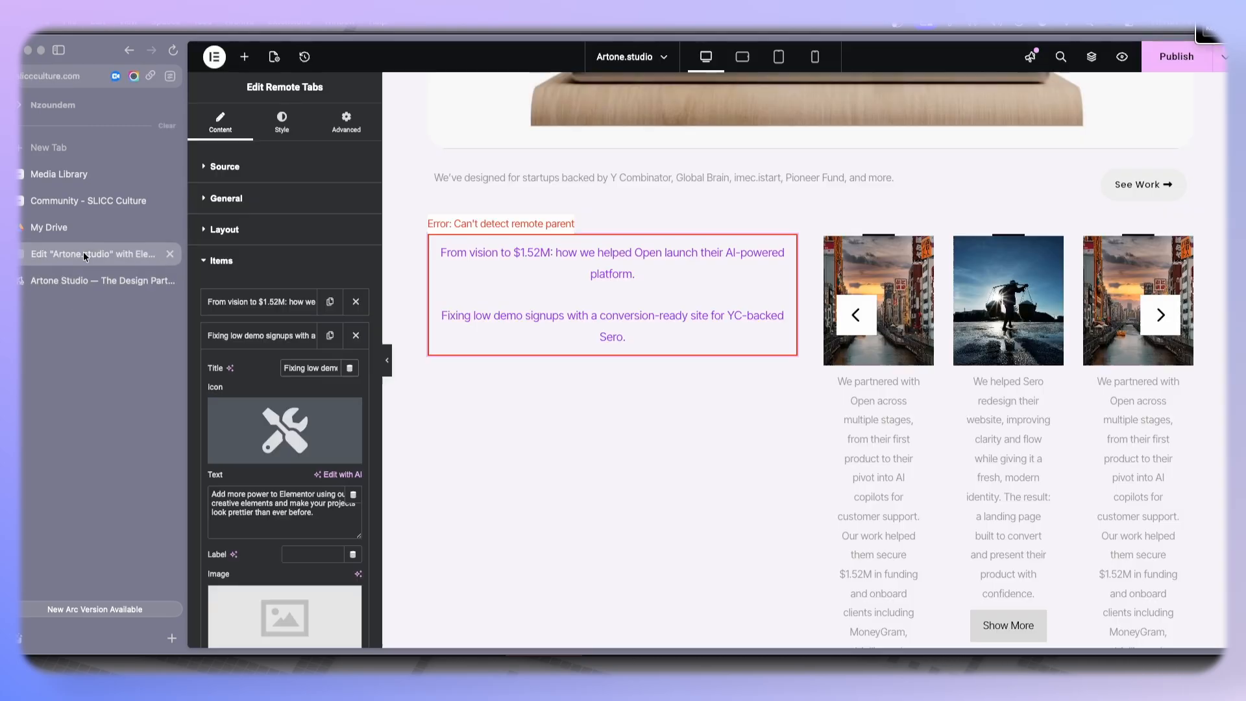
{"action": "left_click", "coordinate": [348, 413]}
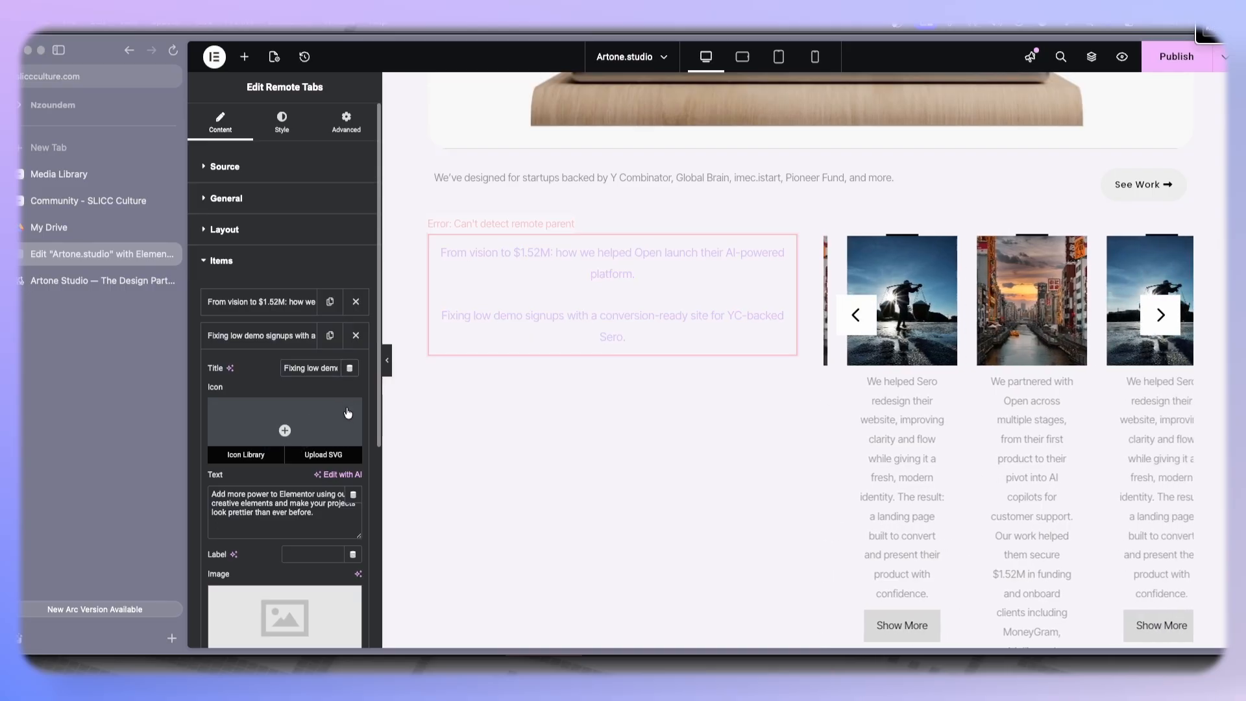
{"action": "left_click", "coordinate": [284, 617]}
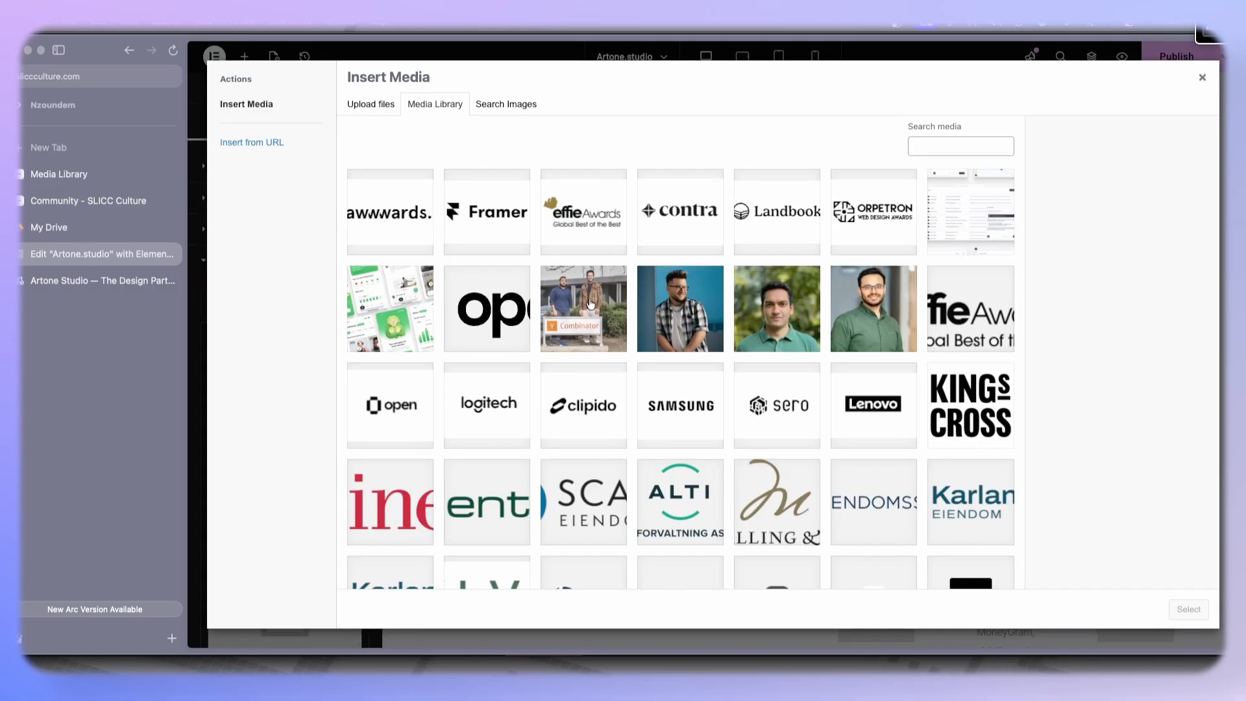
{"action": "left_click", "coordinate": [789, 421]}
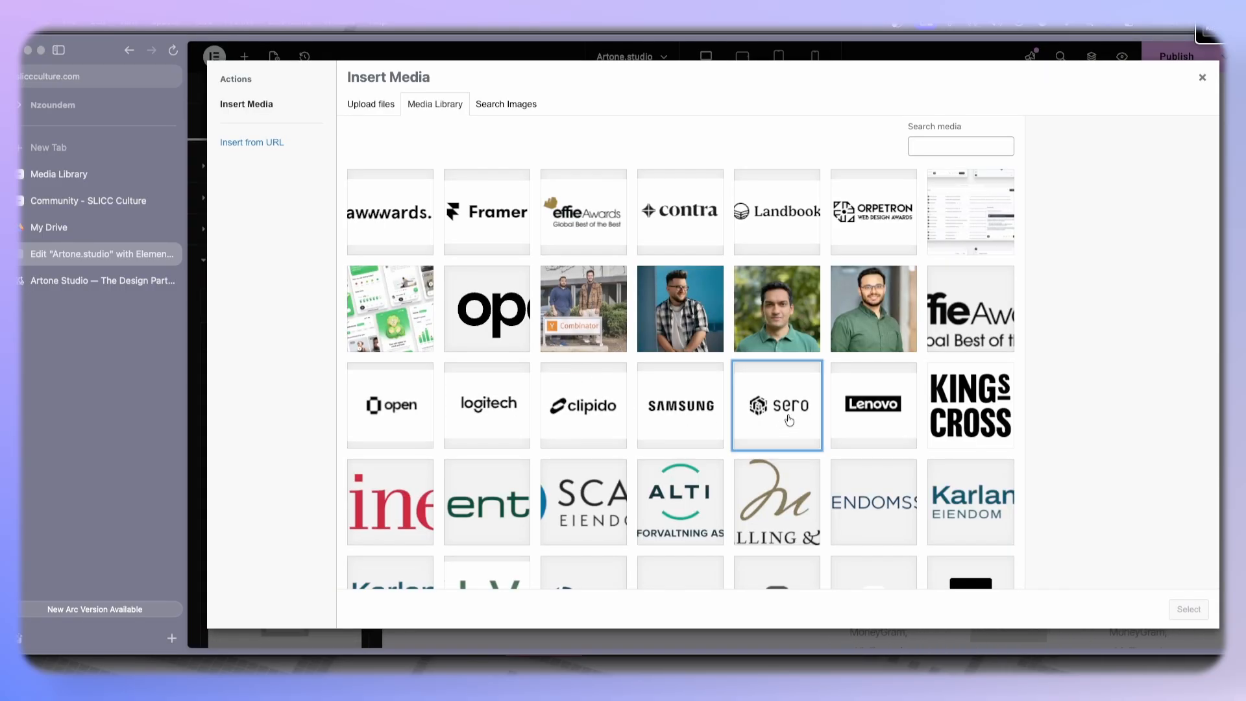
{"action": "left_click", "coordinate": [1188, 609]}
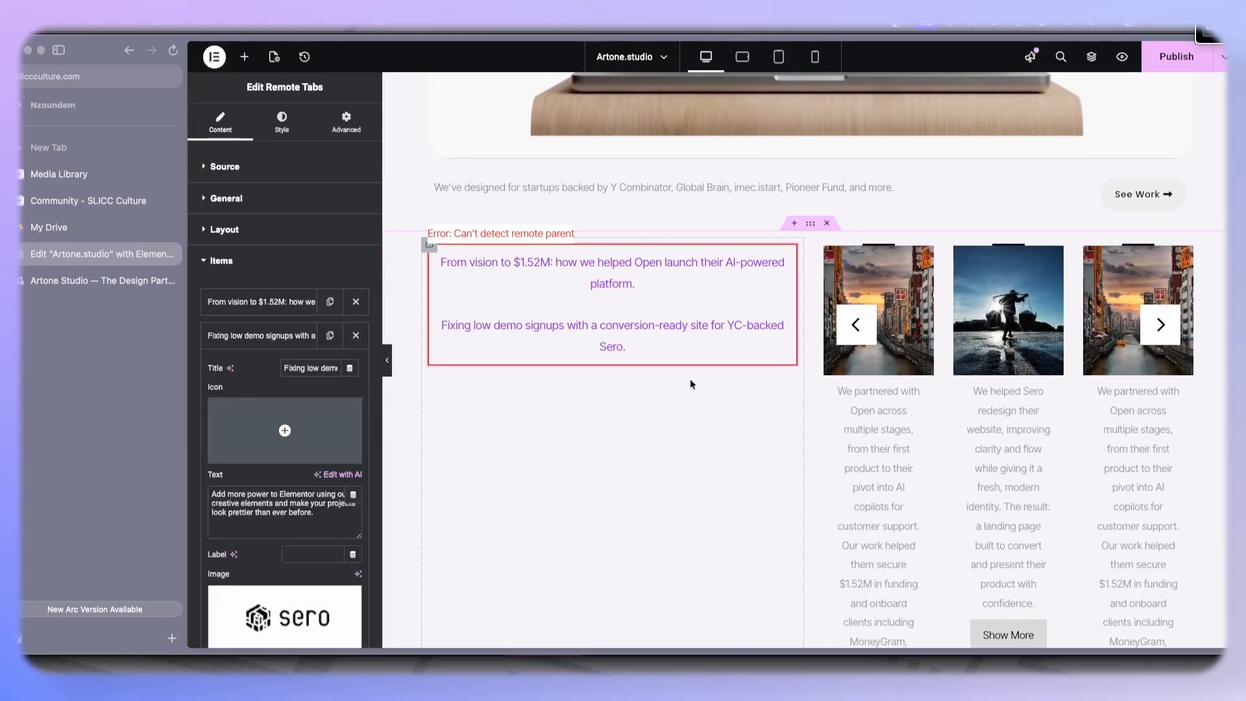
- Turn off the card carousel's arrows and top decoration in its layout settings
{"action": "left_click", "coordinate": [1002, 356]}
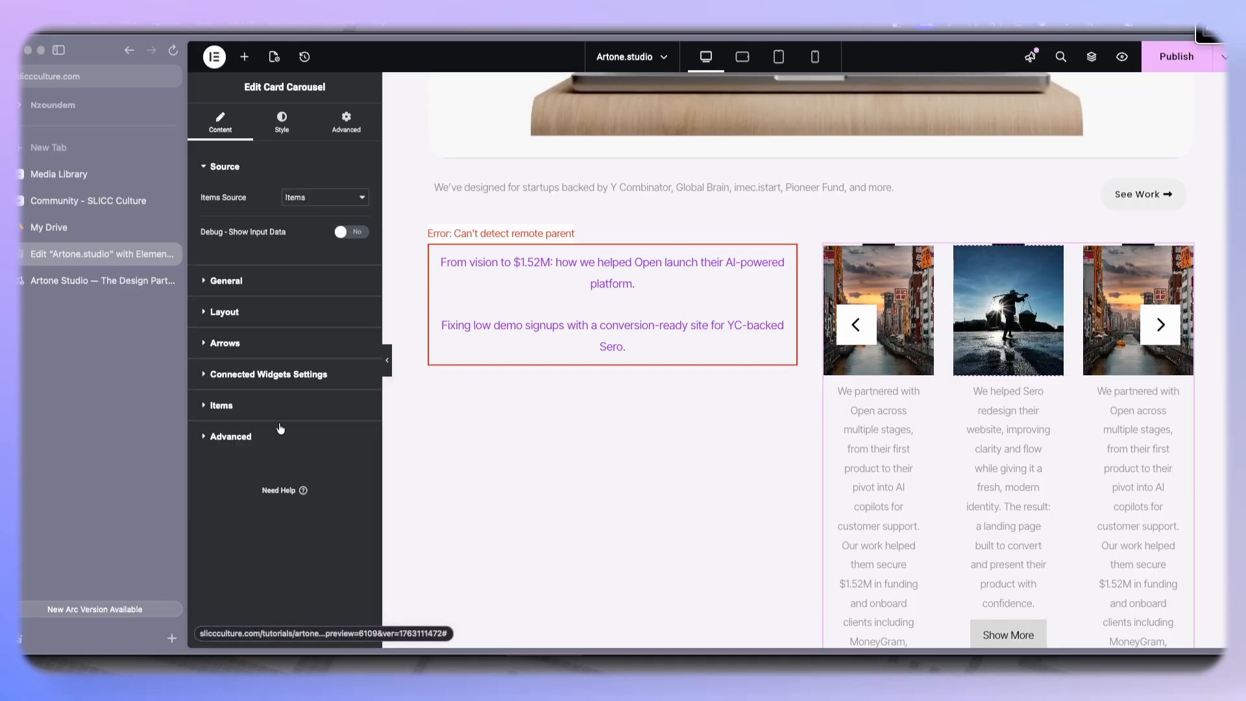
{"action": "left_click", "coordinate": [225, 312]}
{"action": "left_click", "coordinate": [351, 257]}
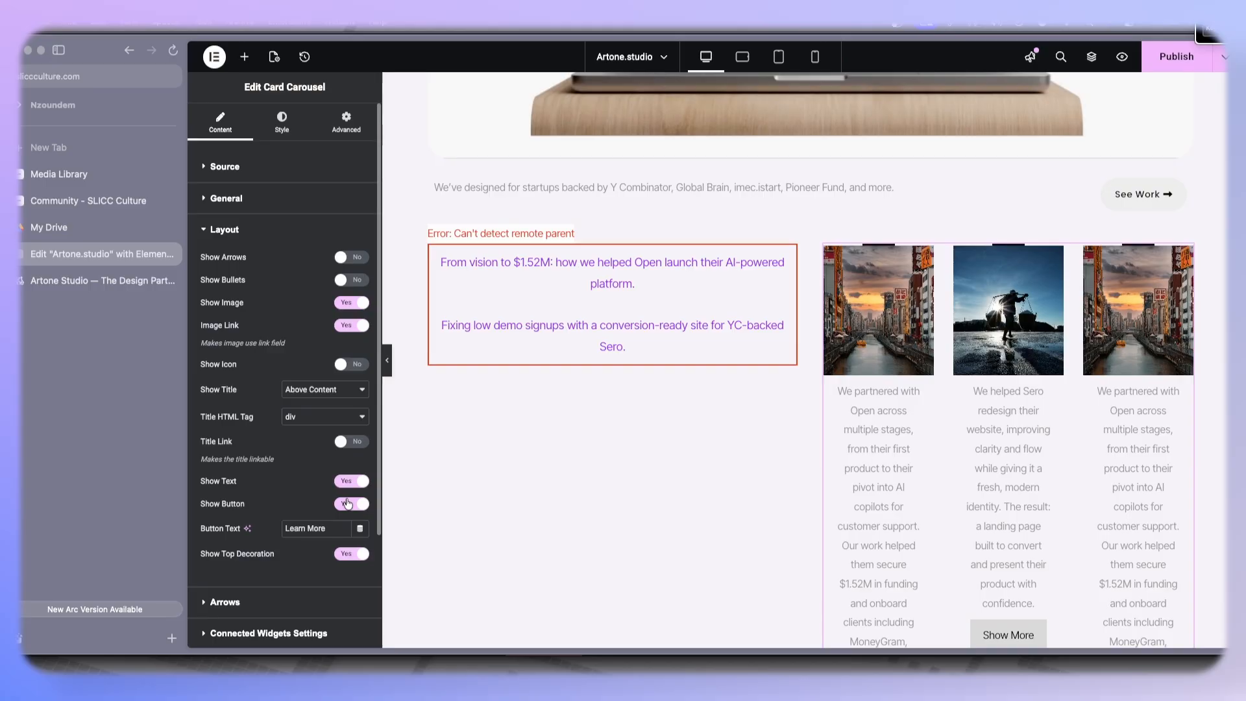
{"action": "scroll", "coordinate": [291, 489], "scroll_direction": "down", "scroll_amount": 1}
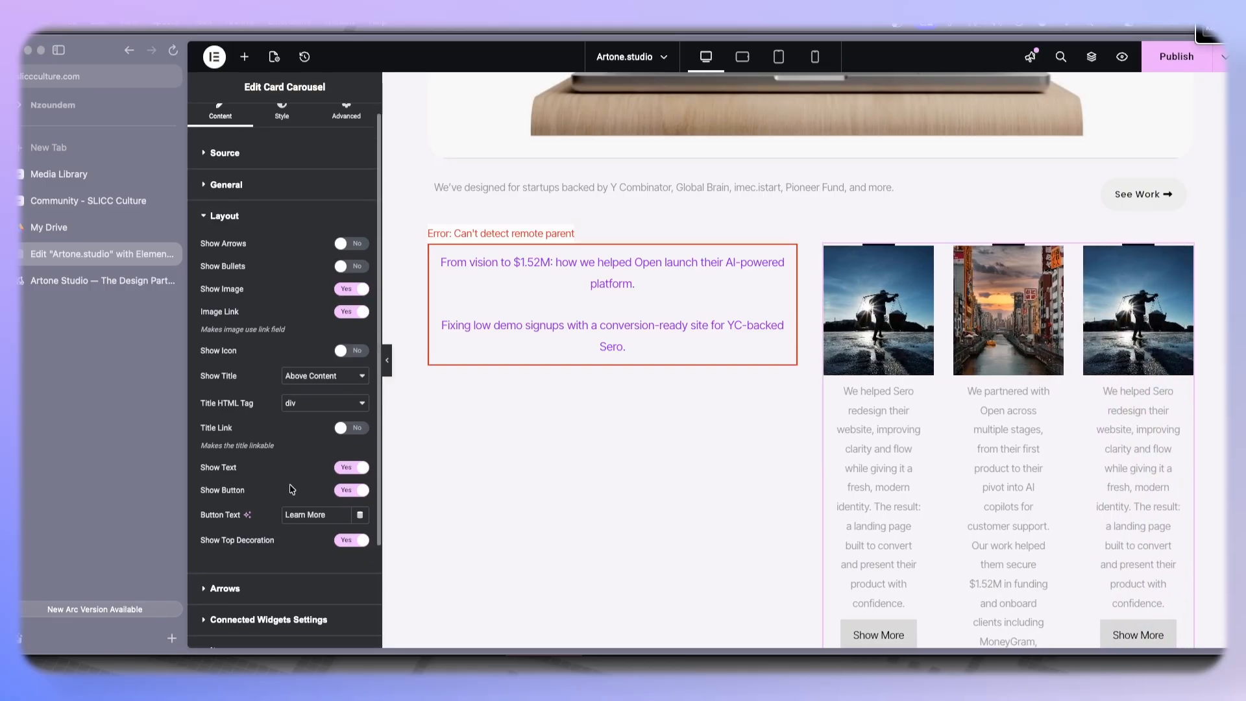
{"action": "left_click", "coordinate": [352, 542]}
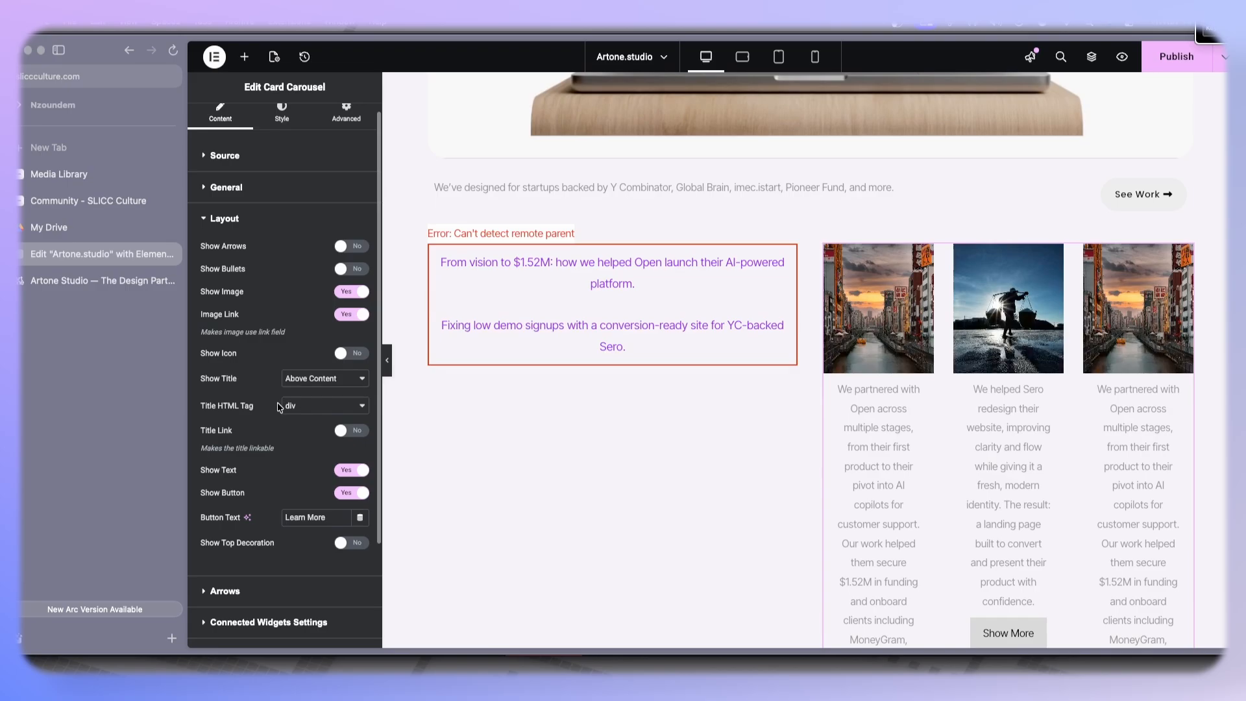
- Set the card carousel's titles to Hide and open its connected widgets settings
{"action": "scroll", "coordinate": [280, 408], "scroll_direction": "up", "scroll_amount": 1}
{"action": "left_click", "coordinate": [308, 391]}
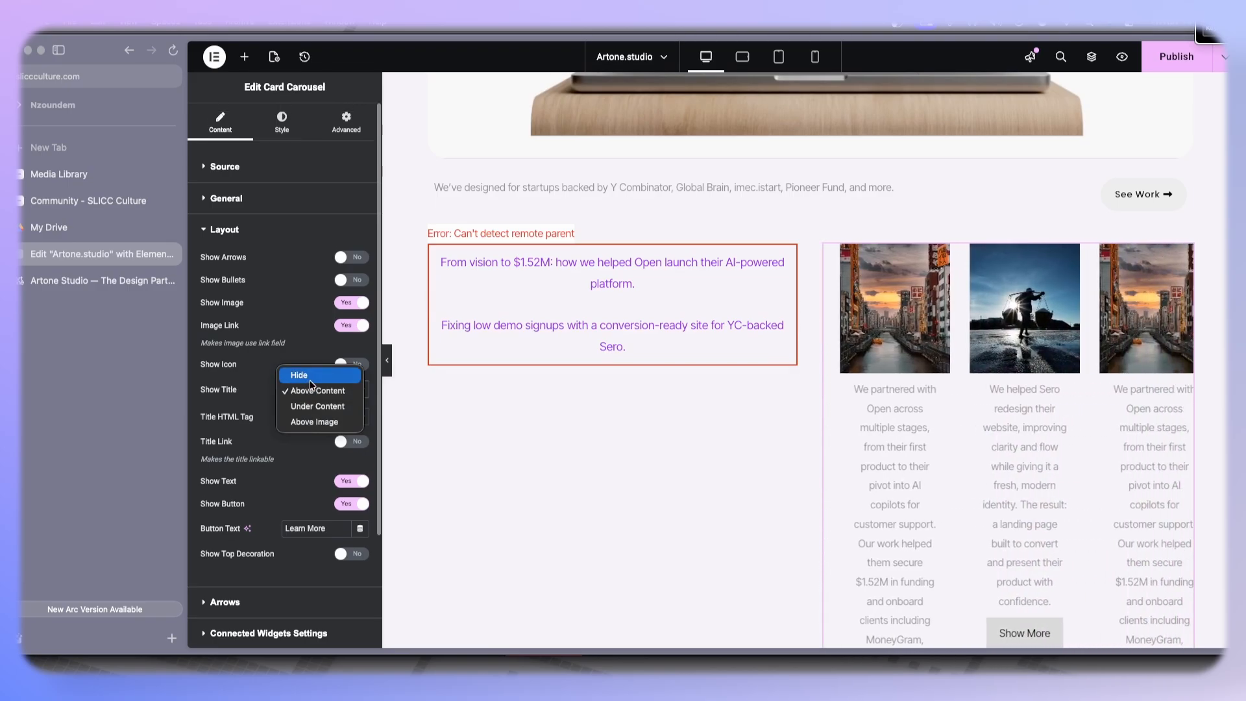
{"action": "left_click", "coordinate": [311, 381]}
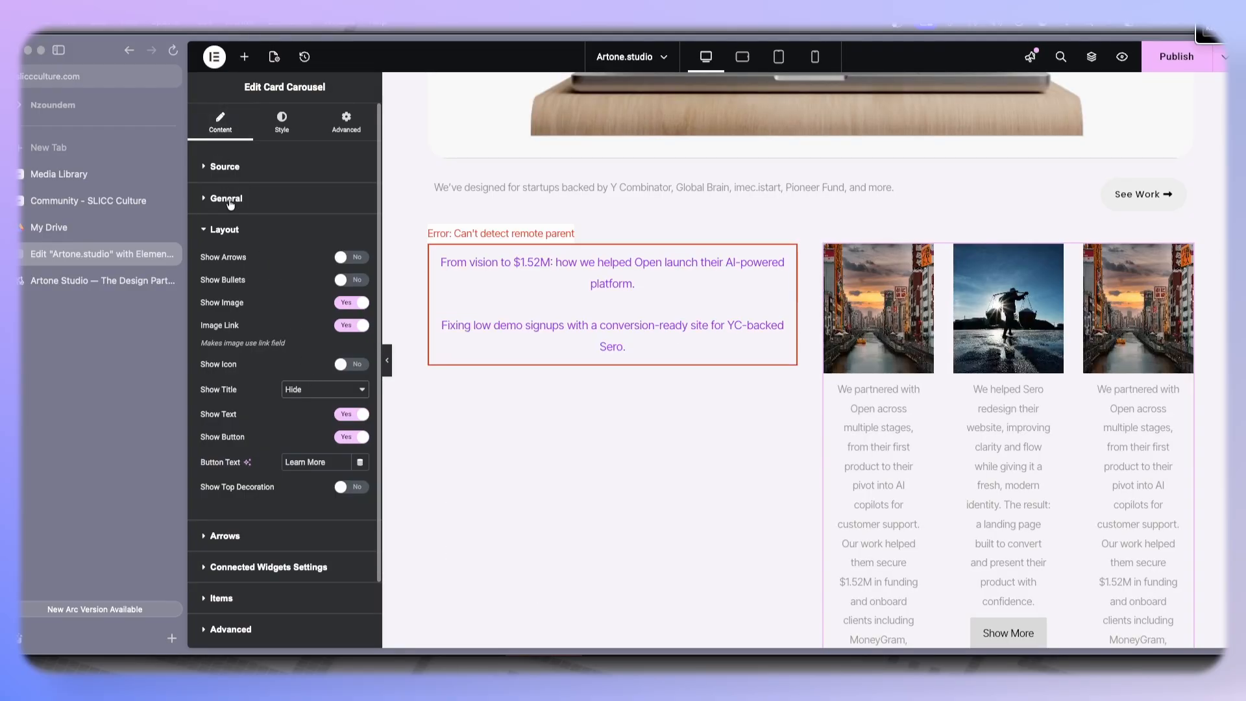
{"action": "scroll", "coordinate": [252, 477], "scroll_direction": "down", "scroll_amount": 2}
{"action": "left_click", "coordinate": [264, 490]}
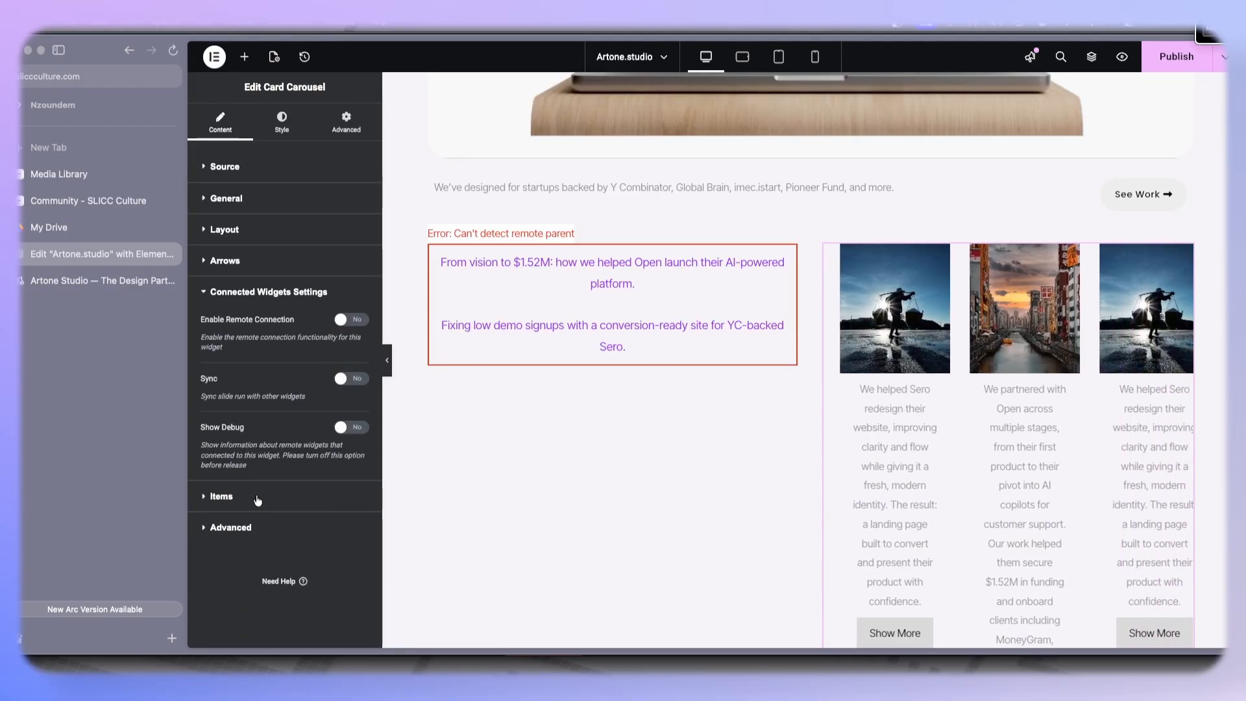
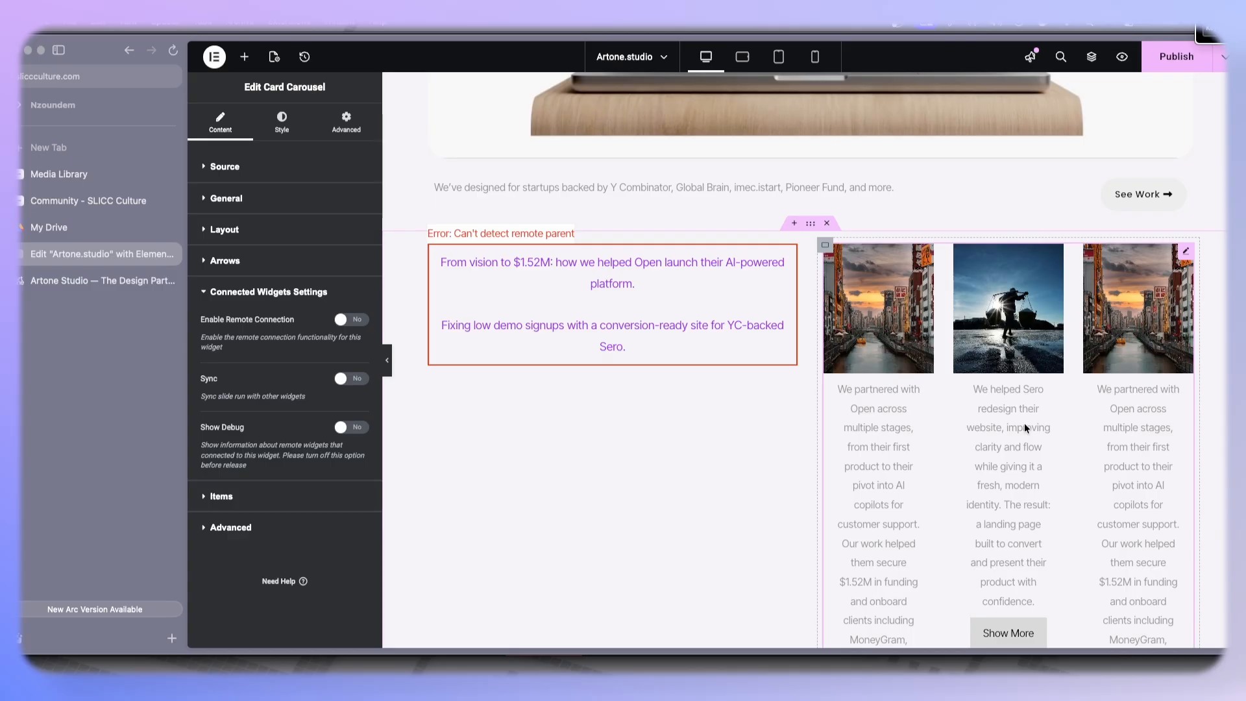
- Enable the card carousel's remote connection and set its number of items to 1
{"action": "left_click", "coordinate": [351, 319]}
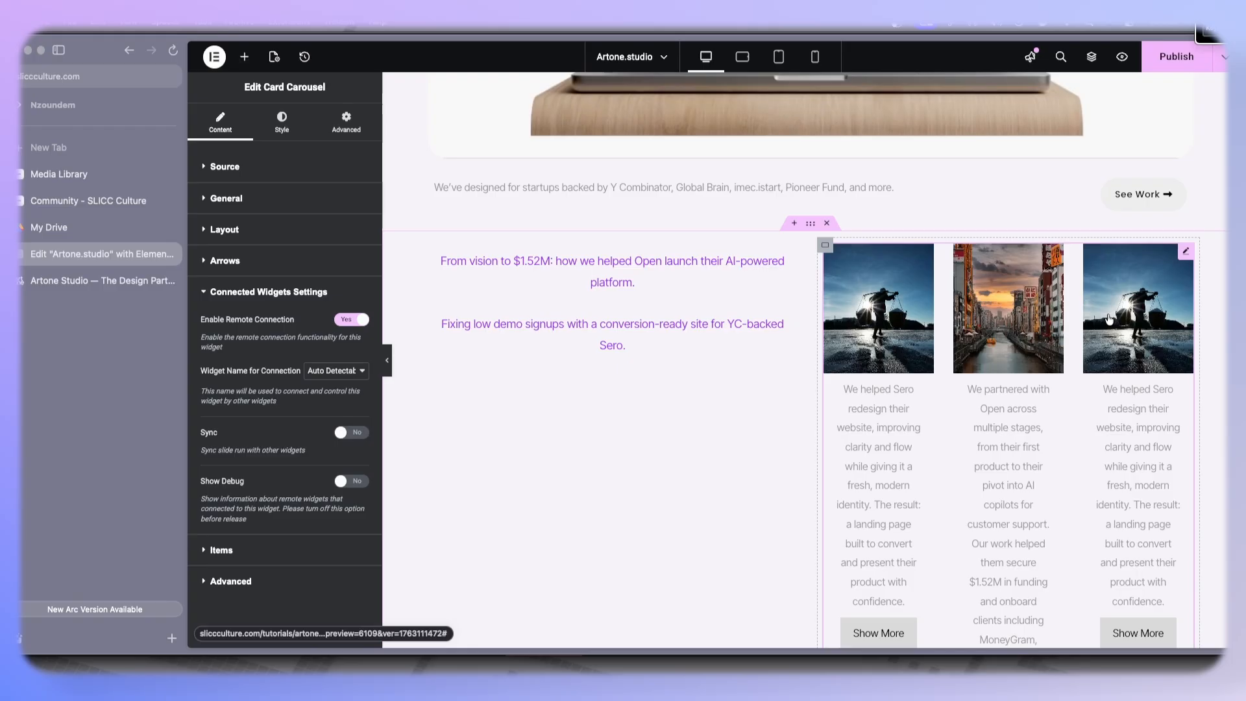
{"action": "scroll", "coordinate": [264, 500], "scroll_direction": "down", "scroll_amount": 1}
{"action": "scroll", "coordinate": [262, 299], "scroll_direction": "up", "scroll_amount": 1}
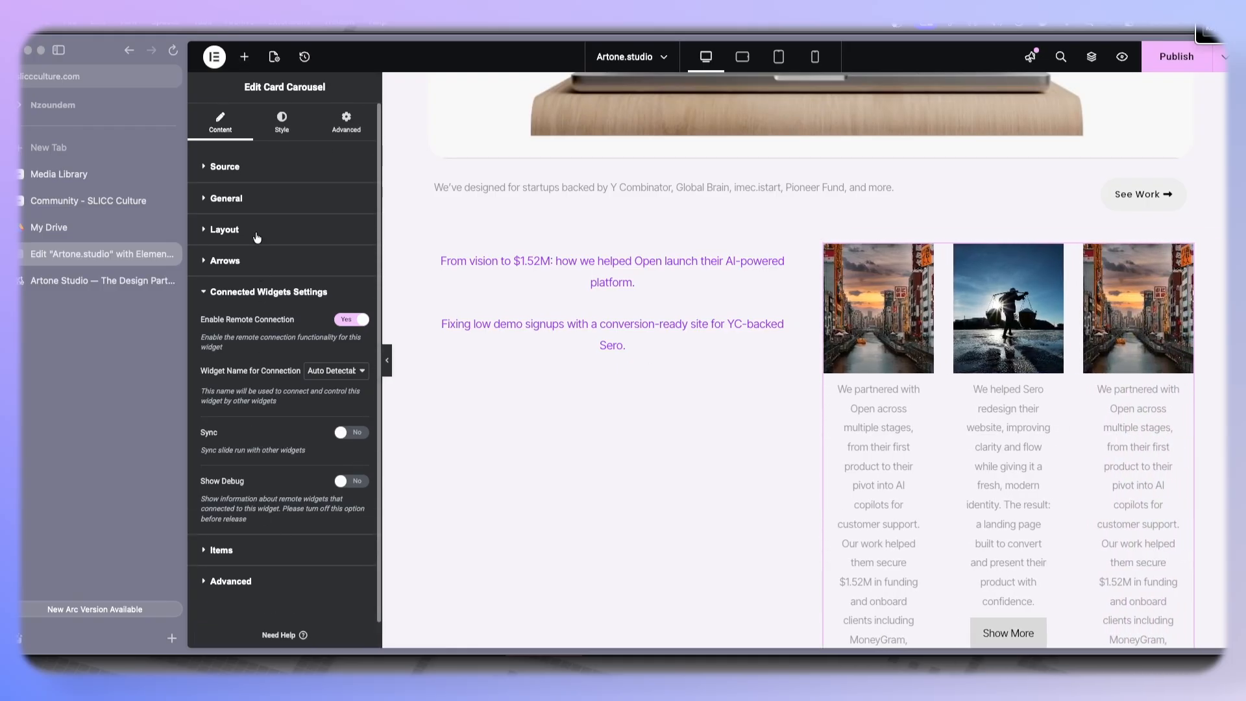
{"action": "left_click", "coordinate": [261, 205]}
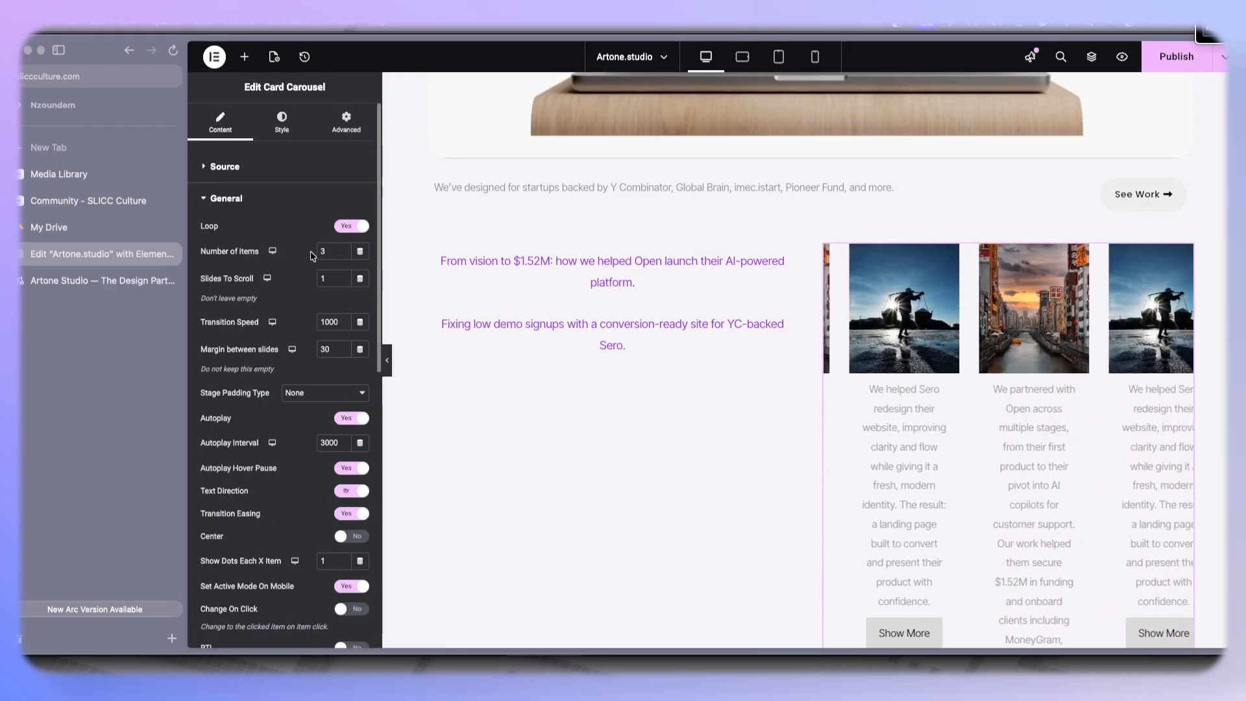
{"action": "double_click", "coordinate": [343, 255]}
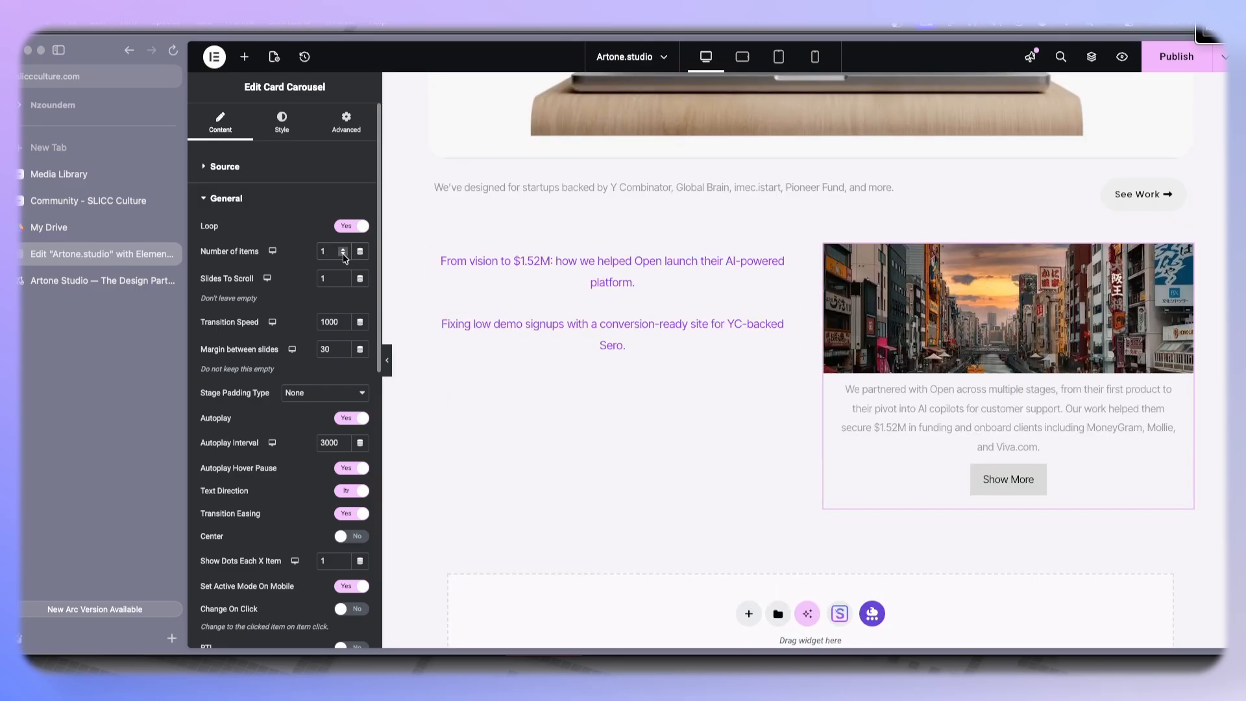
- Test the link by switching tabs in the Remote Tabs and checking which card the carousel shows
{"action": "left_click", "coordinate": [515, 333]}
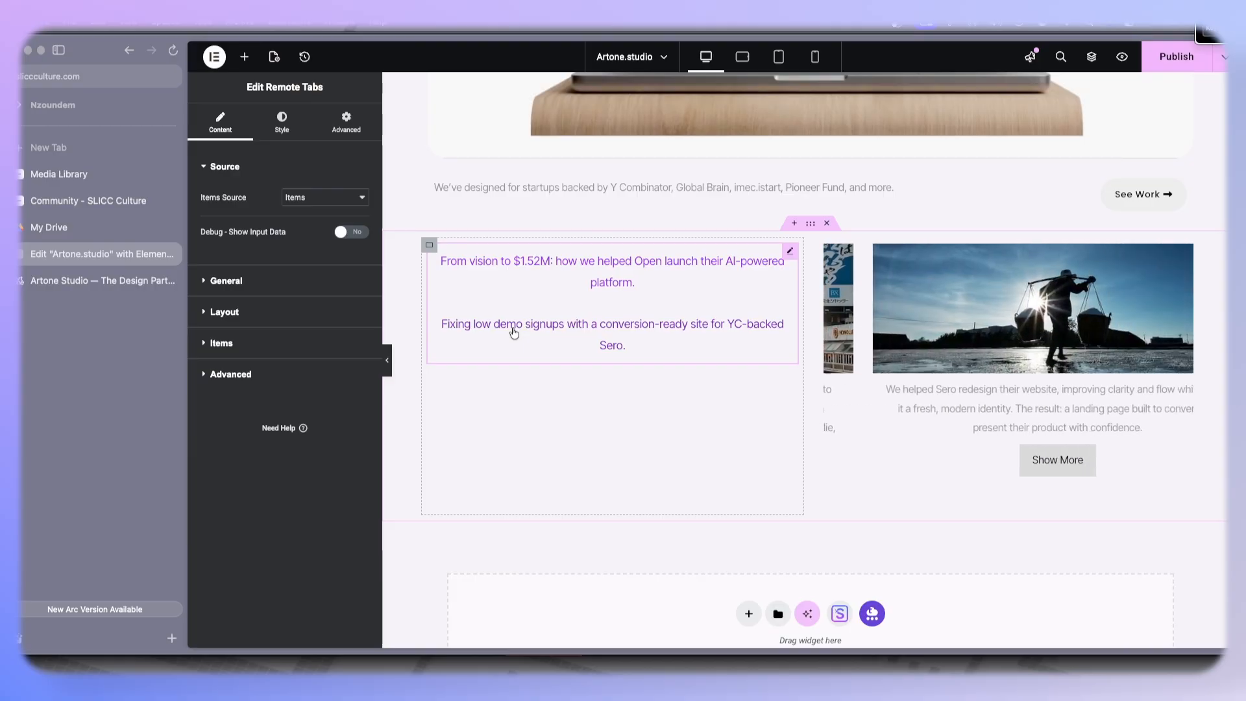
{"action": "left_click", "coordinate": [701, 283]}
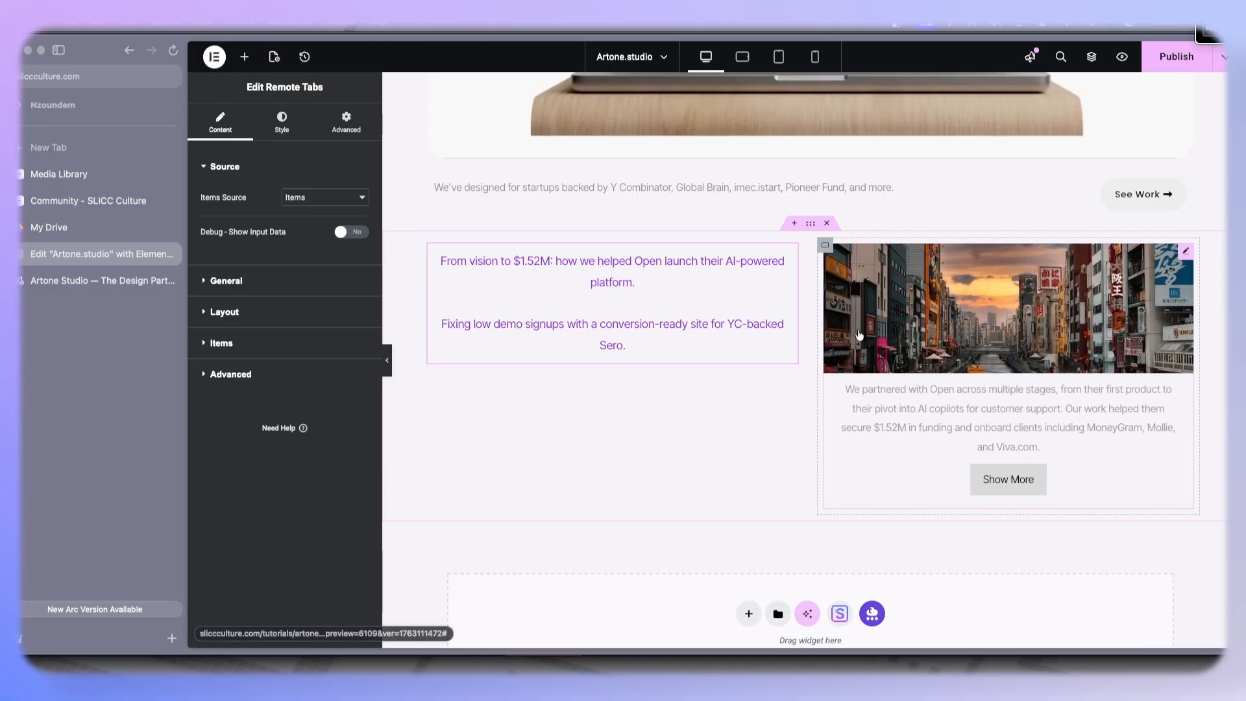
{"action": "left_click", "coordinate": [859, 334]}
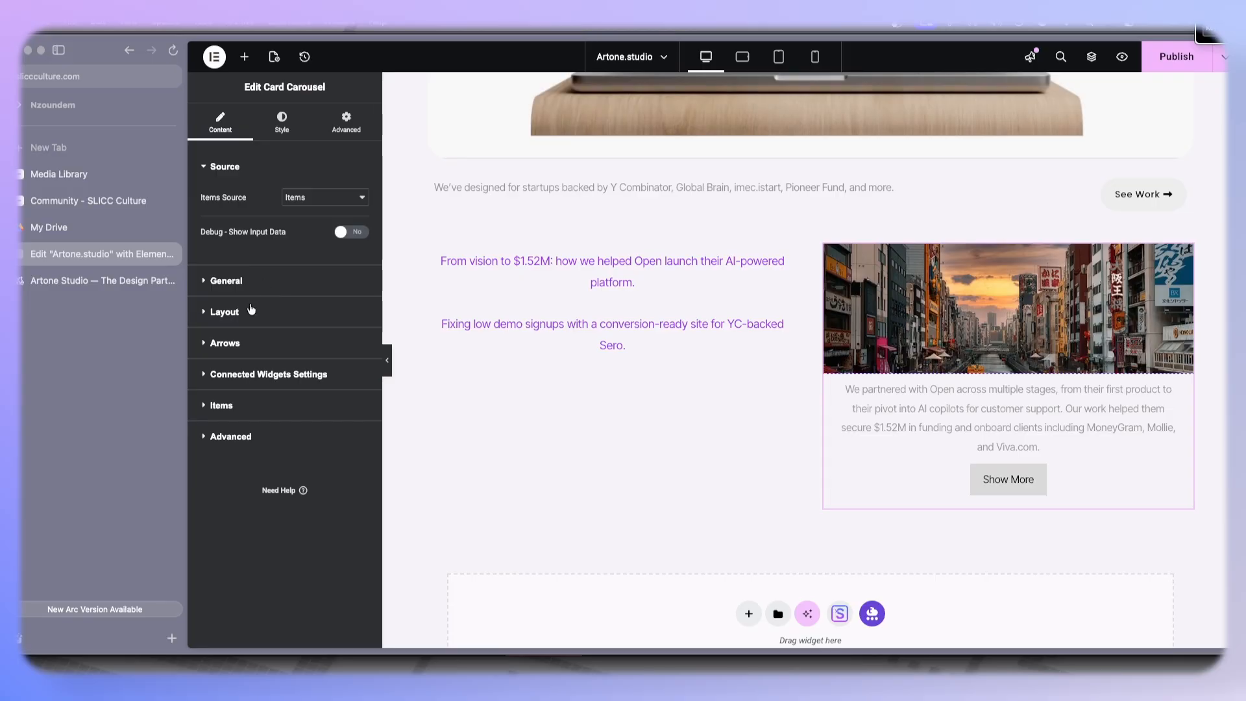
{"action": "left_click", "coordinate": [252, 309]}
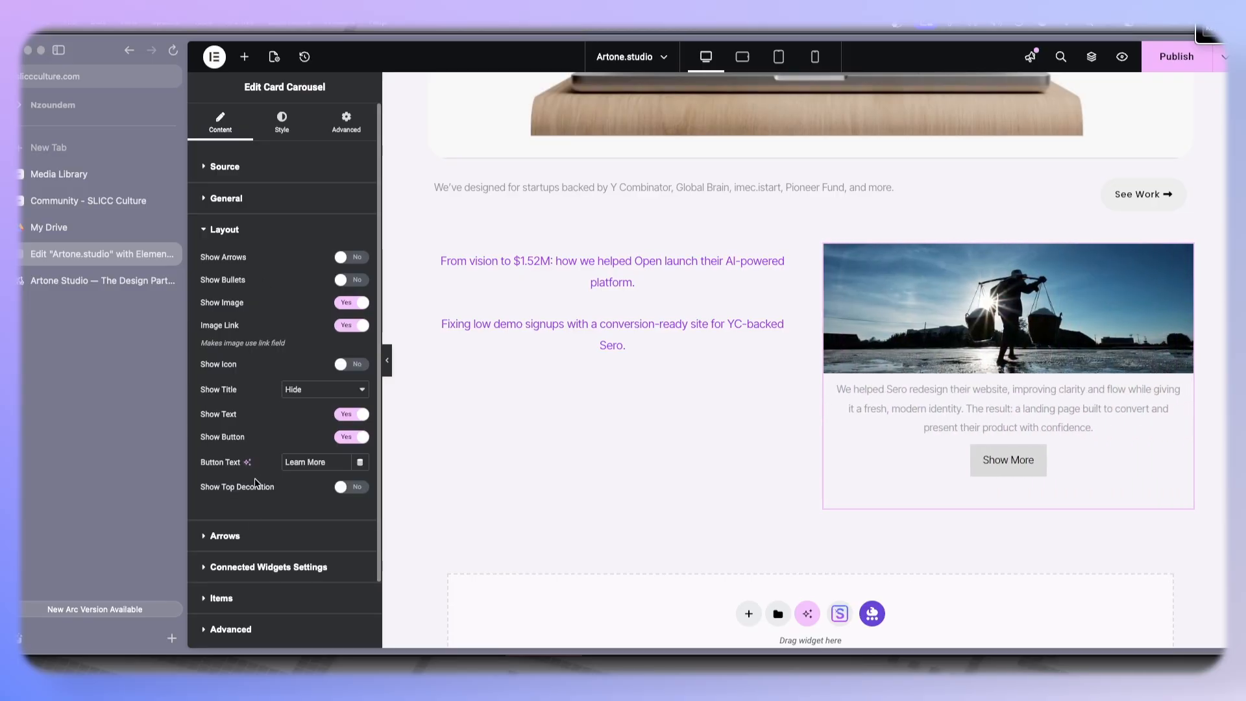
{"action": "left_click", "coordinate": [265, 197]}
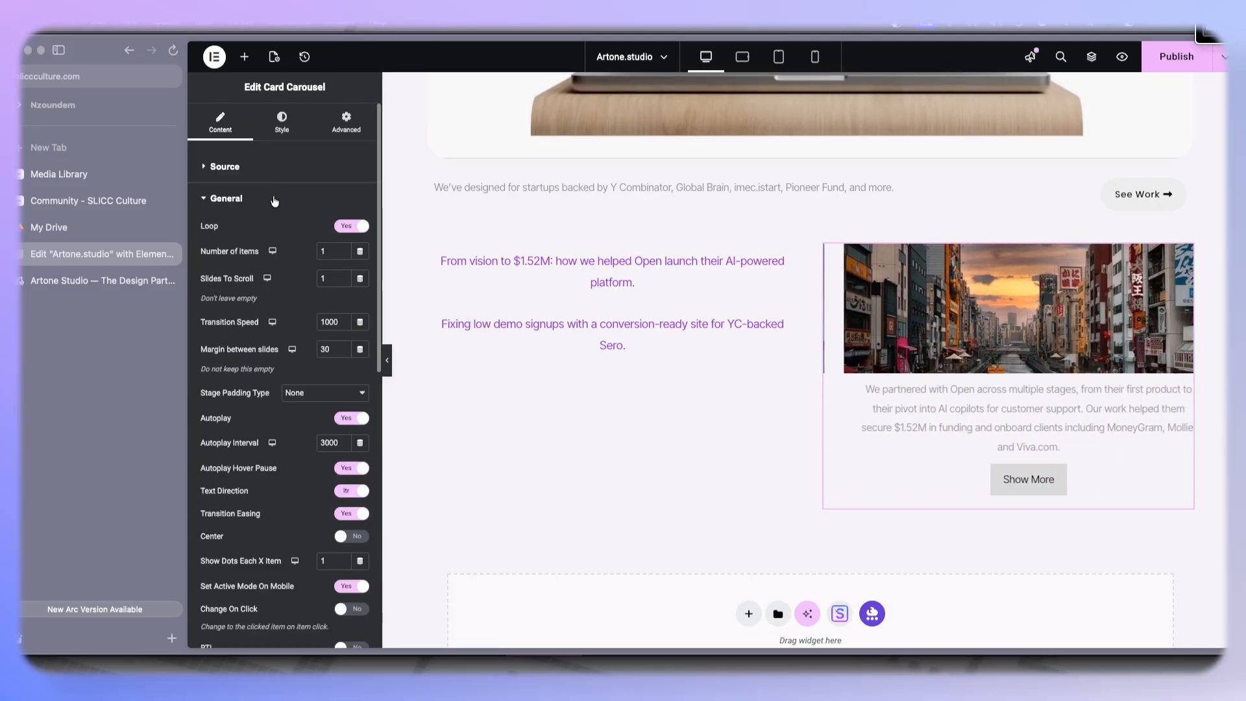
- Turn off the card carousel's autoplay while keeping loop enabled
{"action": "left_click", "coordinate": [340, 227]}
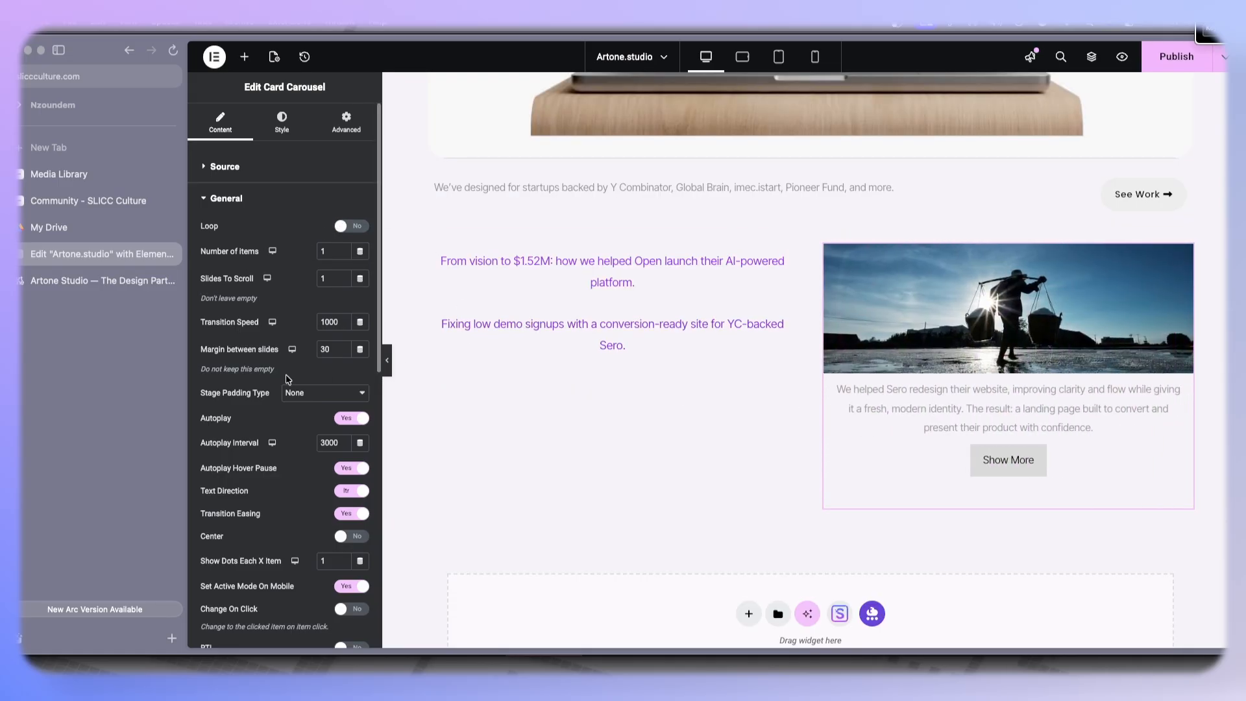
{"action": "left_click", "coordinate": [347, 227]}
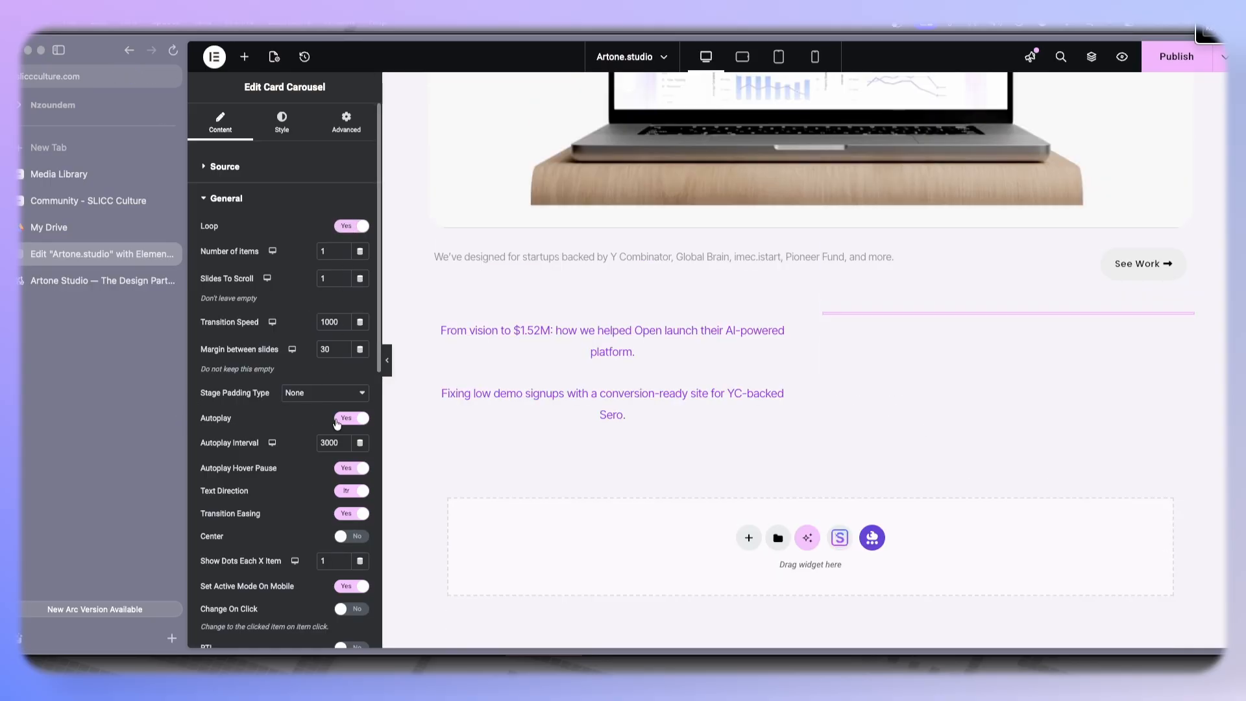
{"action": "left_click", "coordinate": [339, 419]}
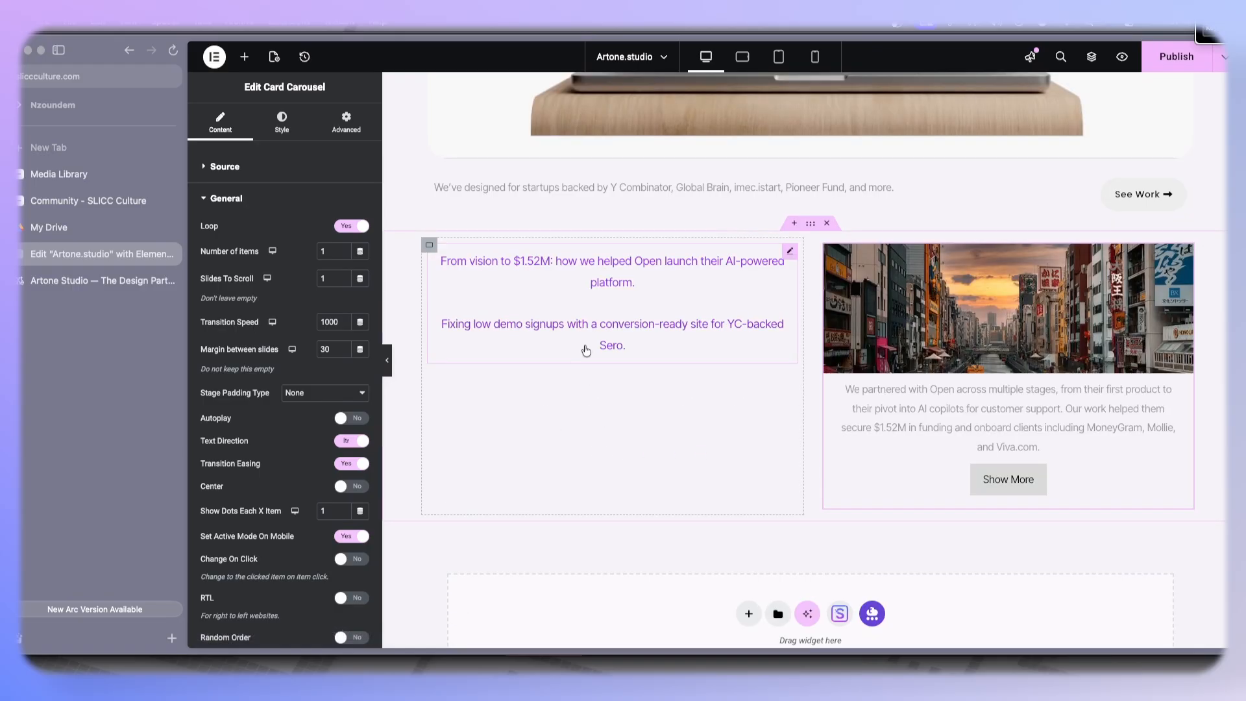
- Add a Remote Arrows widget below the remote tabs in the left column
{"action": "left_click", "coordinate": [595, 334]}
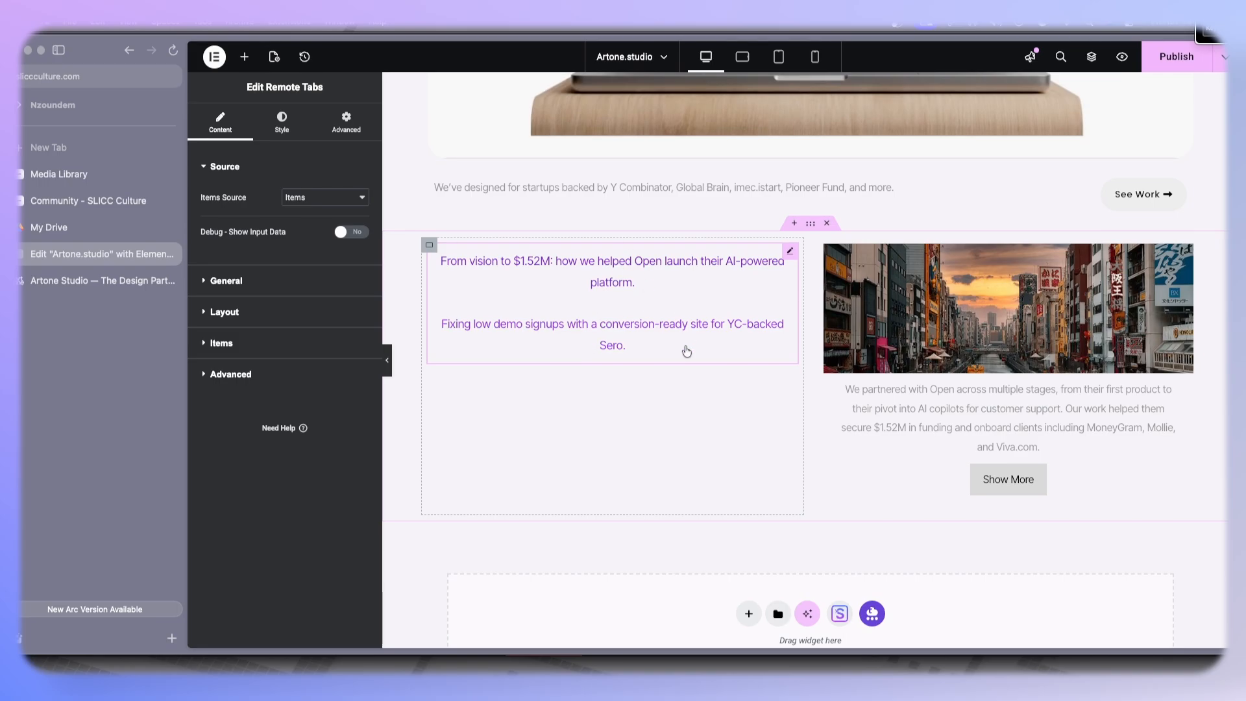
{"action": "left_click", "coordinate": [1005, 372]}
{"action": "left_click", "coordinate": [641, 301]}
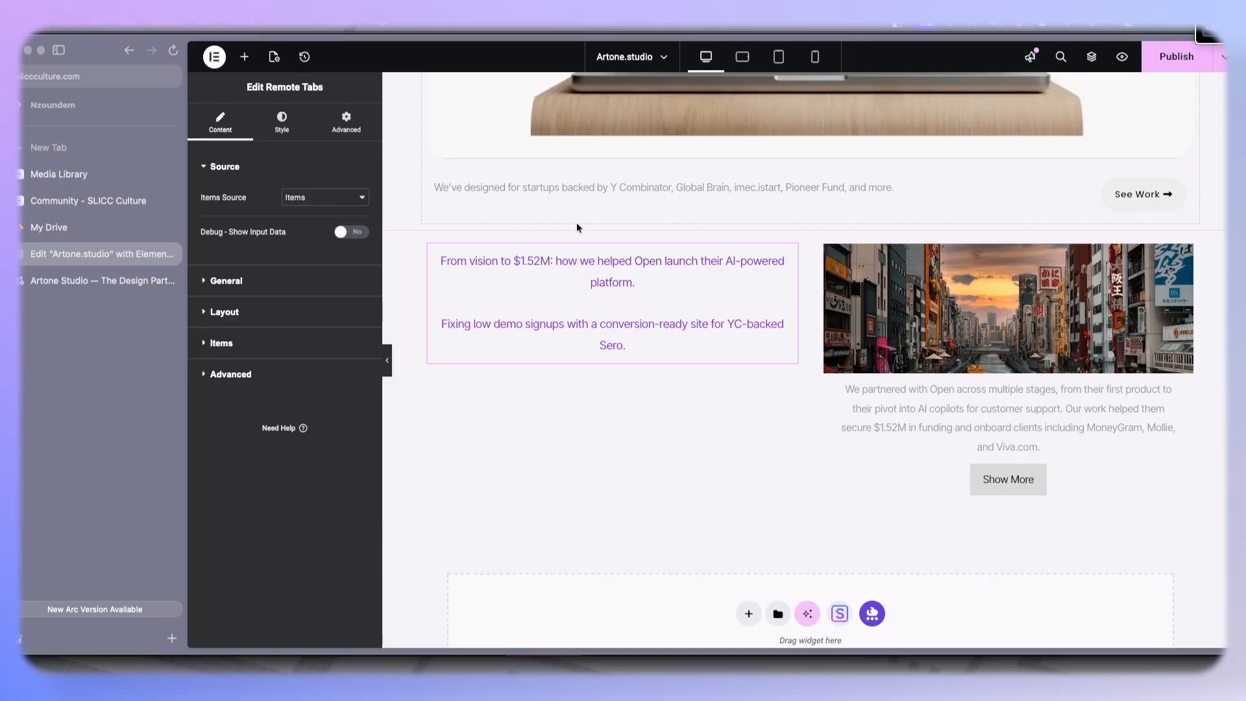
{"action": "left_click", "coordinate": [245, 57]}
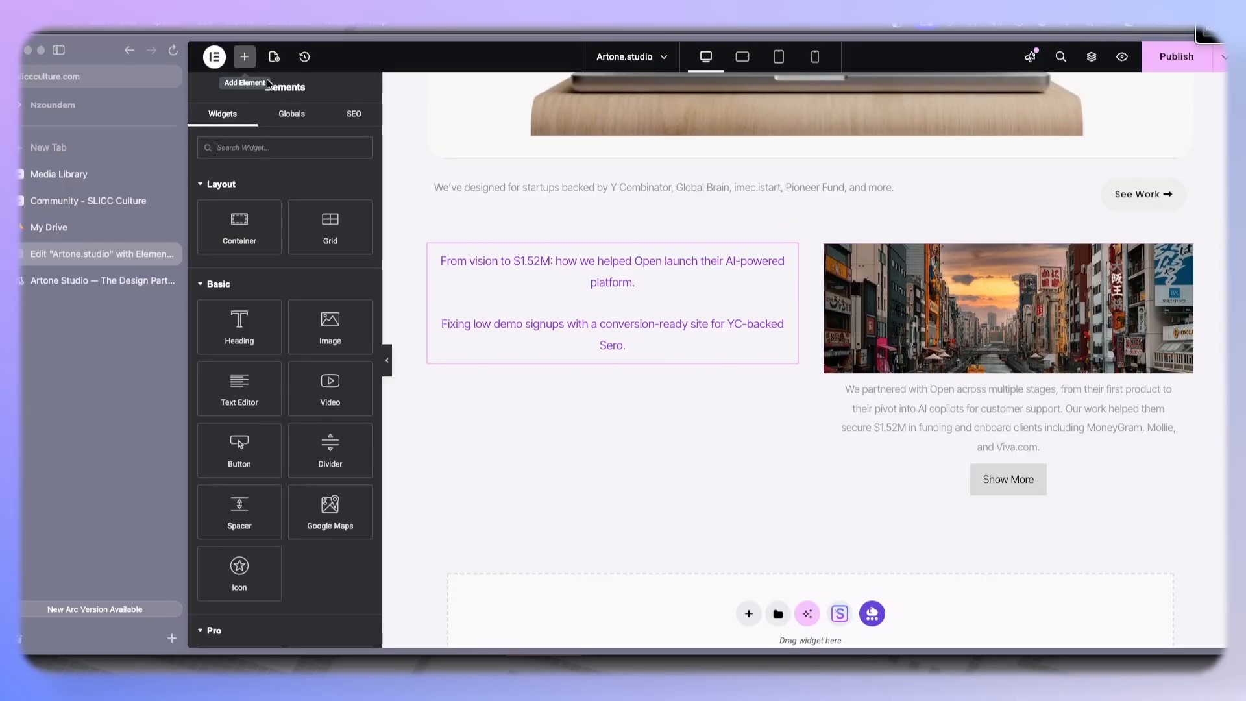
{"action": "scroll", "coordinate": [284, 389], "scroll_direction": "down", "scroll_amount": 5}
{"action": "type", "text": "remote"}
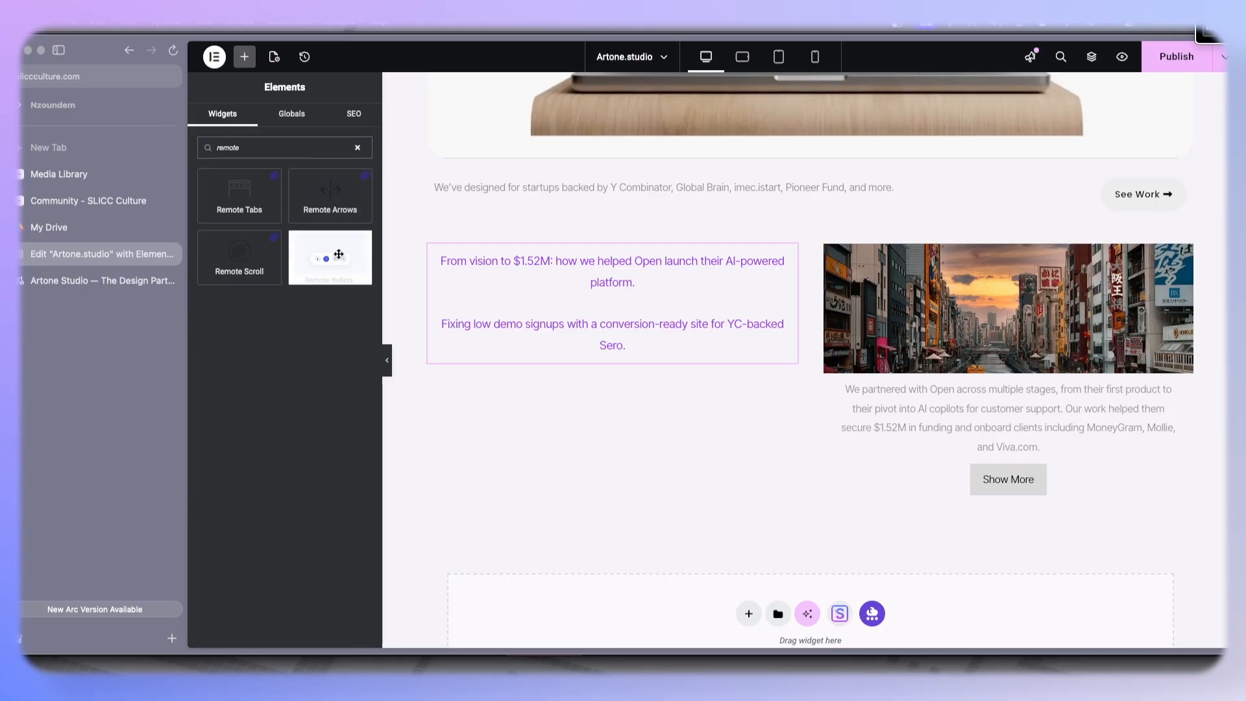
{"action": "left_click_drag", "start_coordinate": [341, 200], "coordinate": [557, 357]}
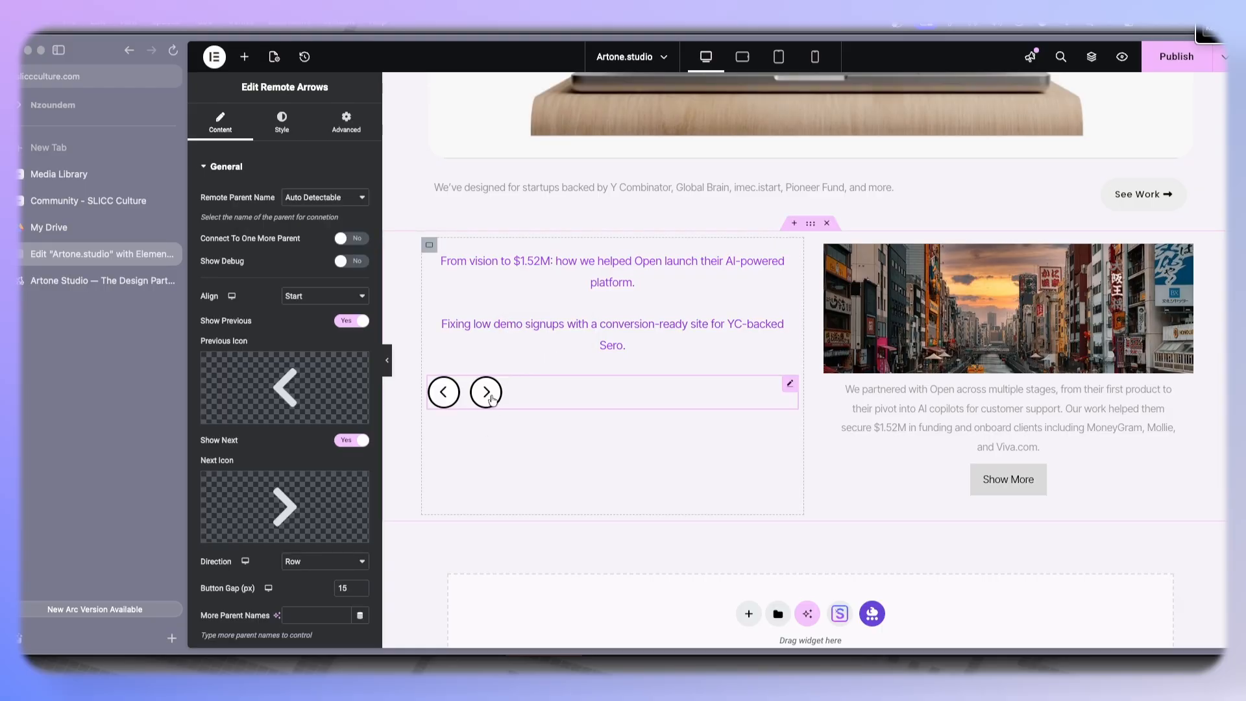
- Test the remote arrows by stepping the carousel forward and back
{"action": "left_click", "coordinate": [491, 397]}
{"action": "left_click", "coordinate": [450, 401]}
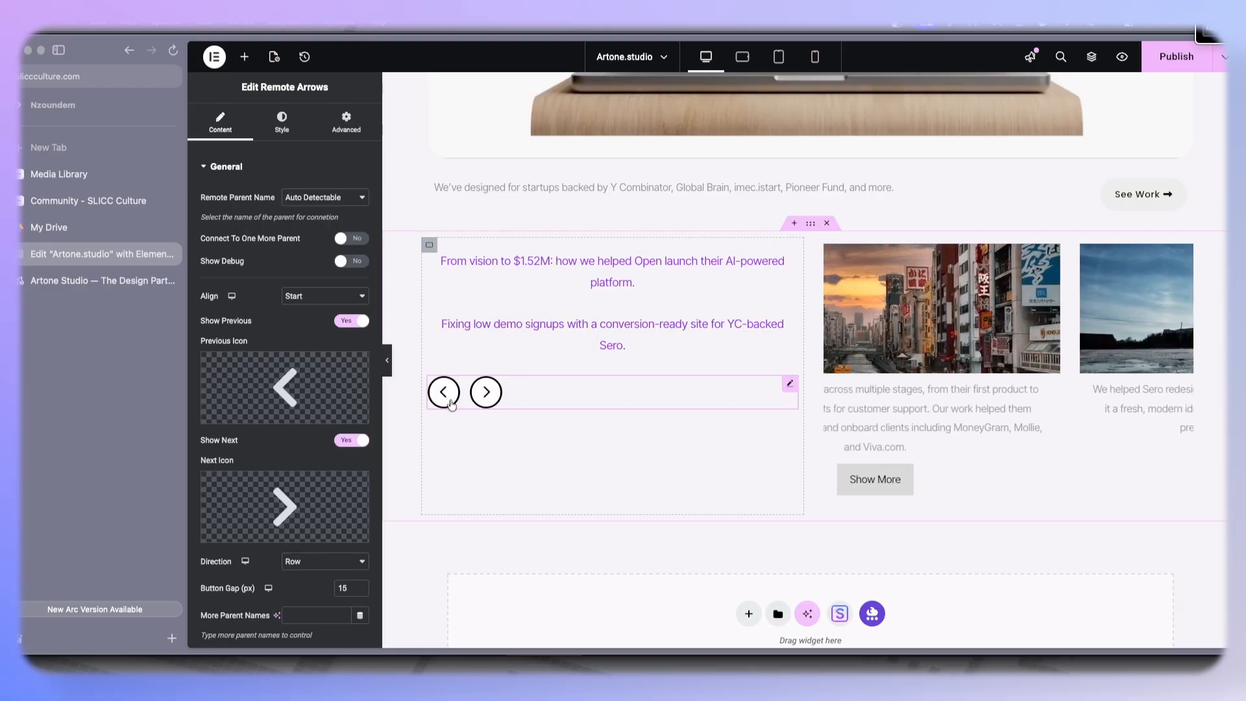
{"action": "left_click", "coordinate": [519, 330]}
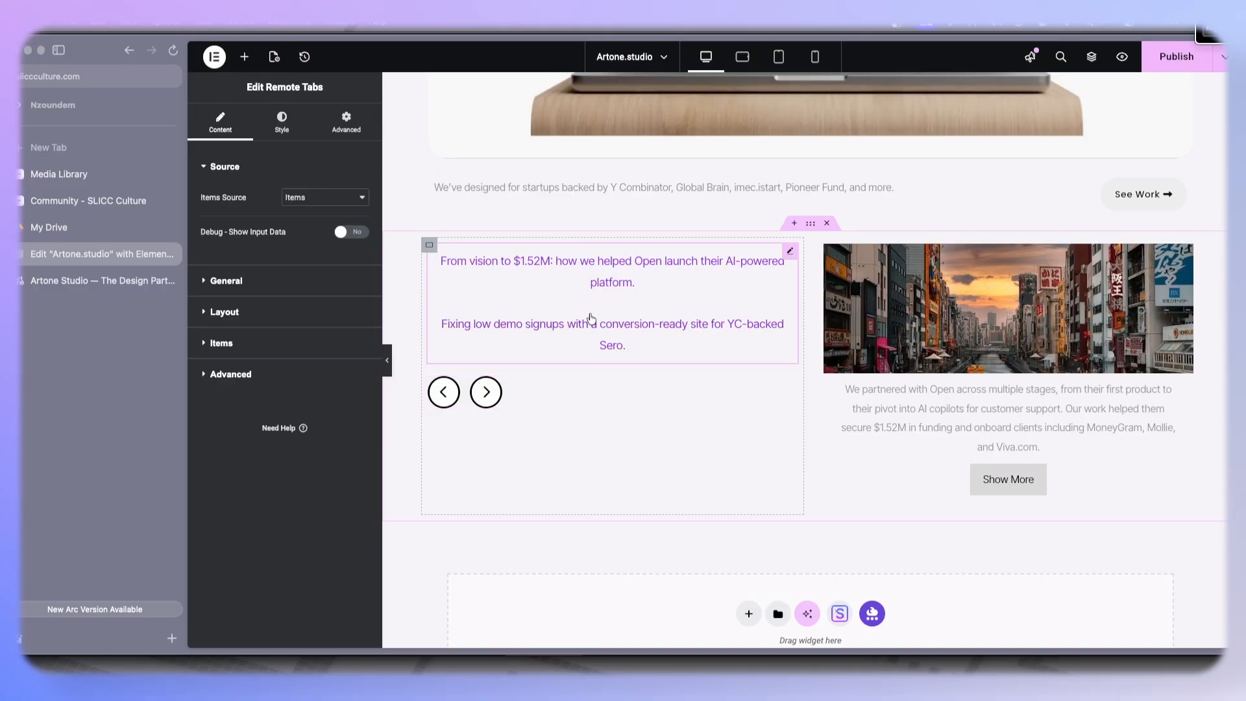
- Add a second Remote Tabs widget between the existing tabs and the arrows
{"action": "left_click", "coordinate": [250, 61]}
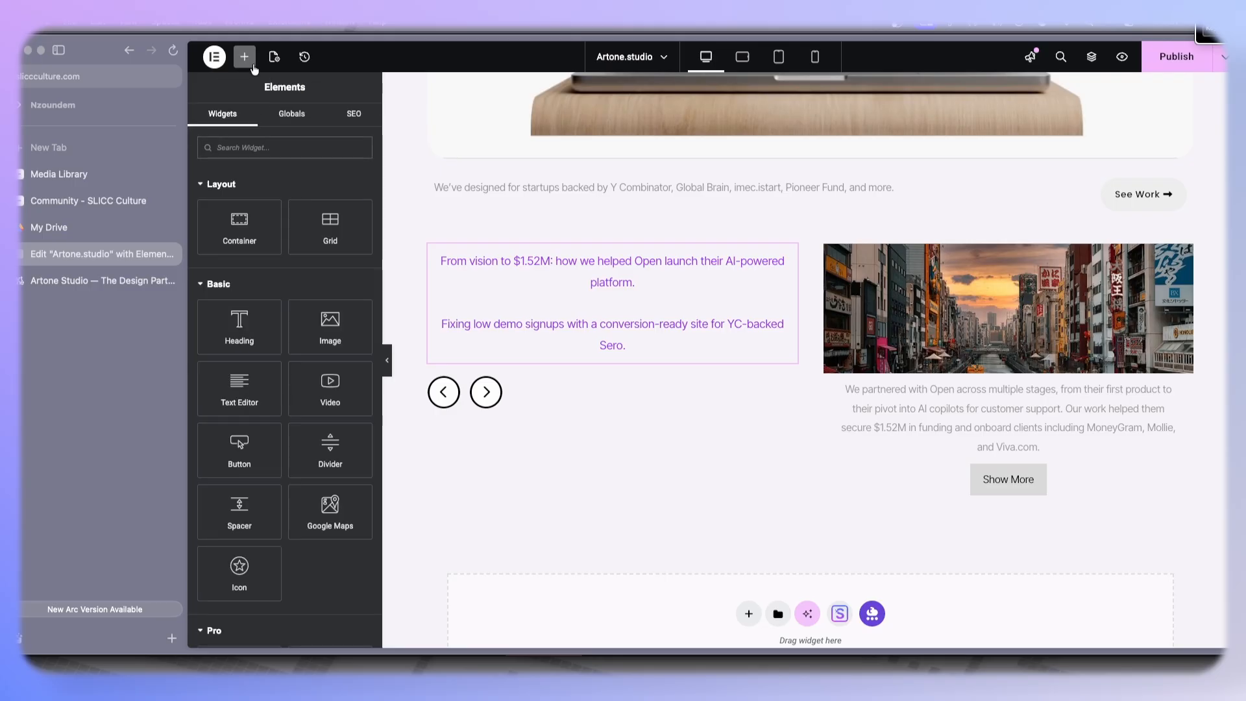
{"action": "type", "text": "remot"}
{"action": "left_click_drag", "start_coordinate": [240, 194], "coordinate": [509, 372]}
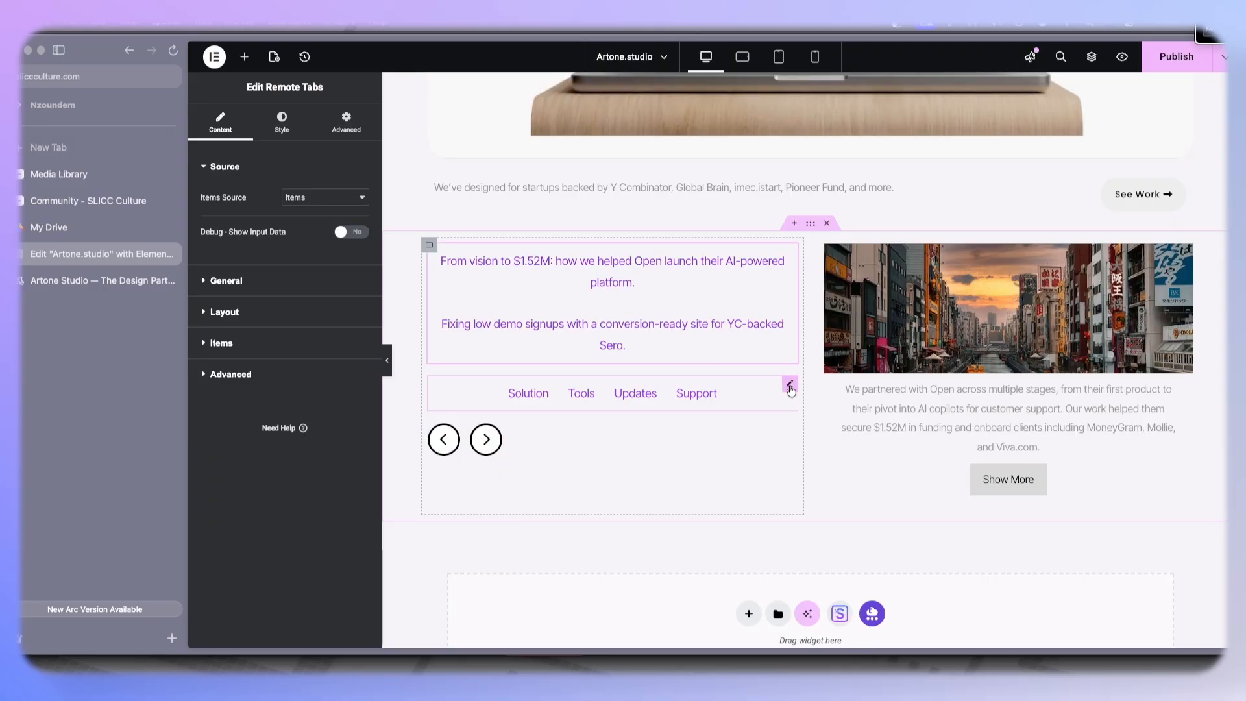
- Delete the Updates and Support tabs from the new Remote Tabs widget
{"action": "left_click", "coordinate": [790, 386]}
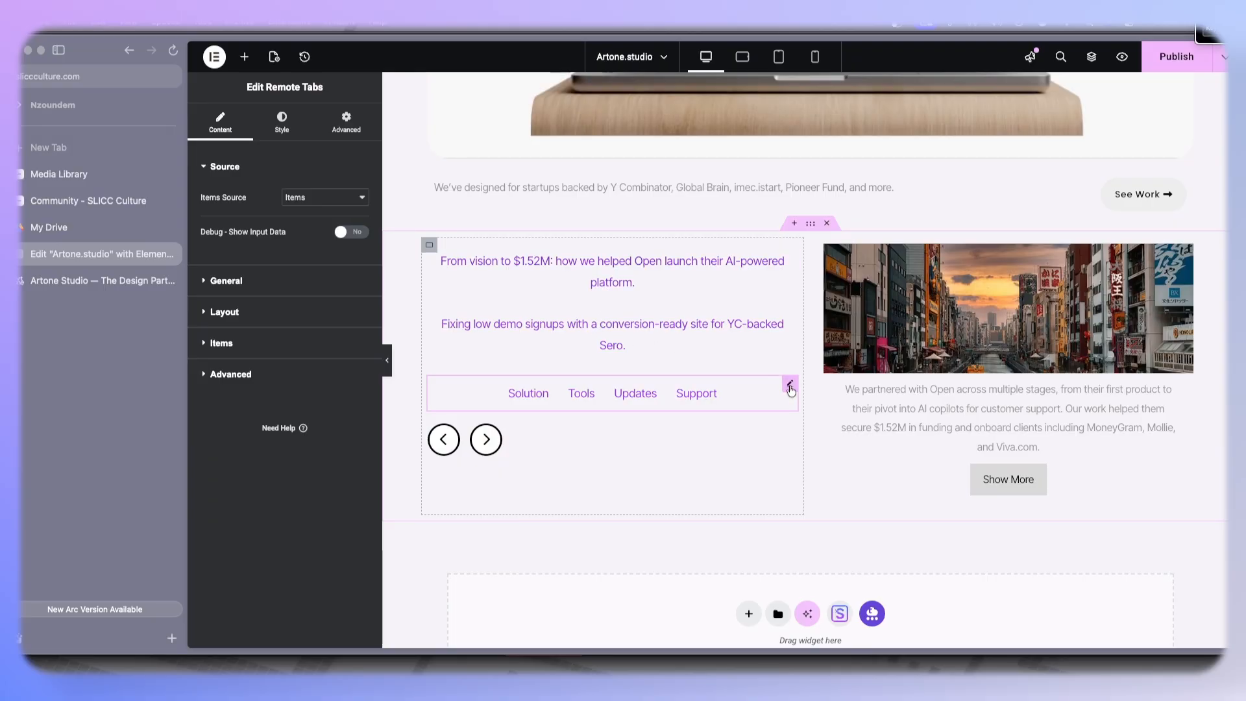
{"action": "left_click", "coordinate": [230, 341]}
{"action": "left_click", "coordinate": [356, 402]}
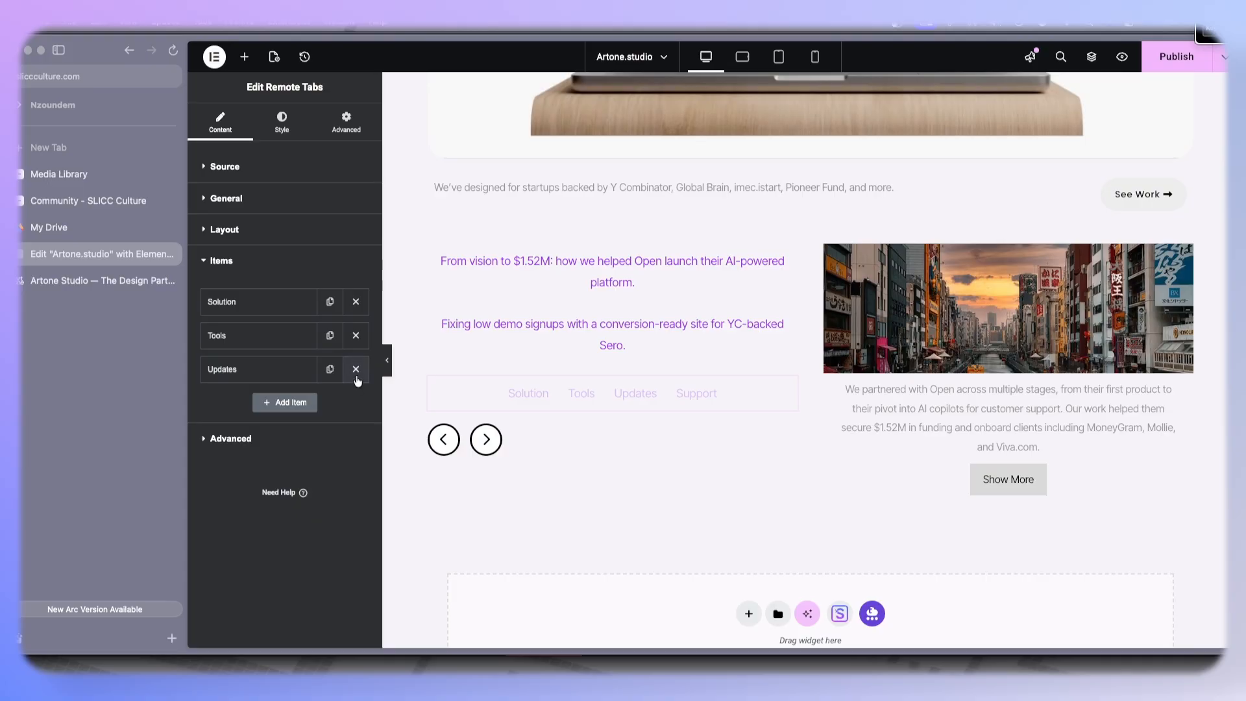
{"action": "left_click", "coordinate": [355, 369]}
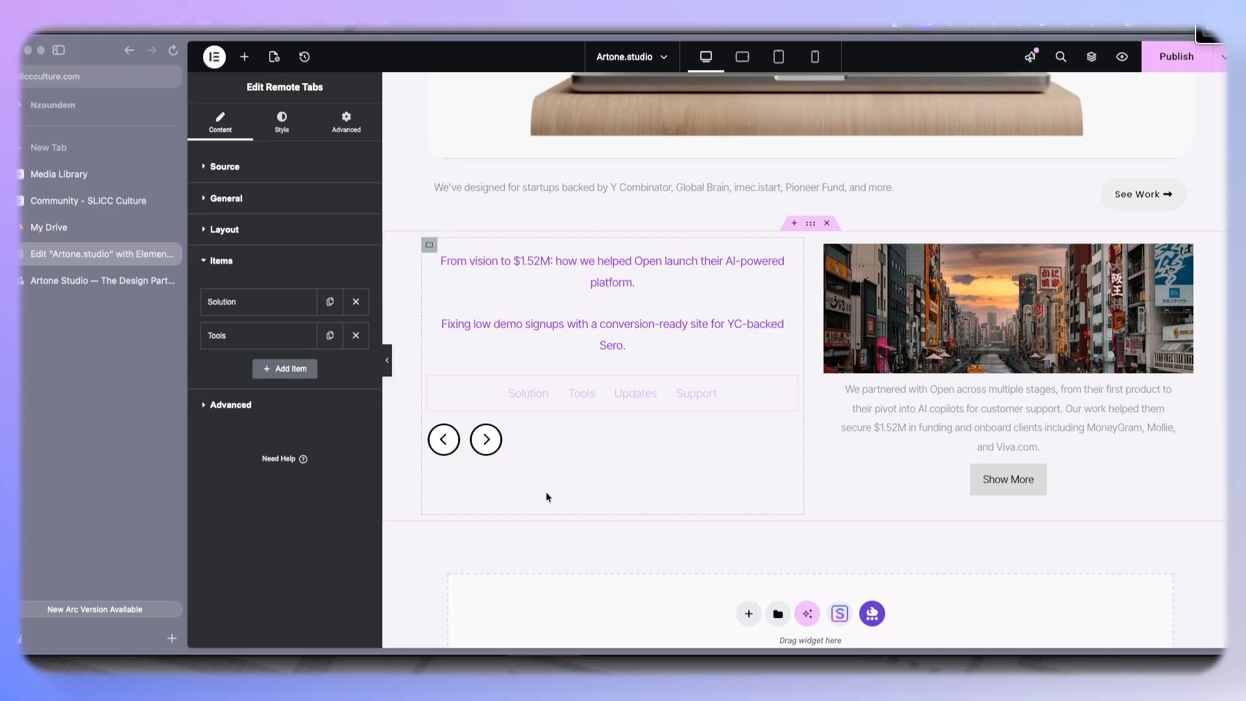
- Copy the Sero headline from the original tabs and paste it as the new widget's Tools tab title
{"action": "left_click", "coordinate": [641, 391]}
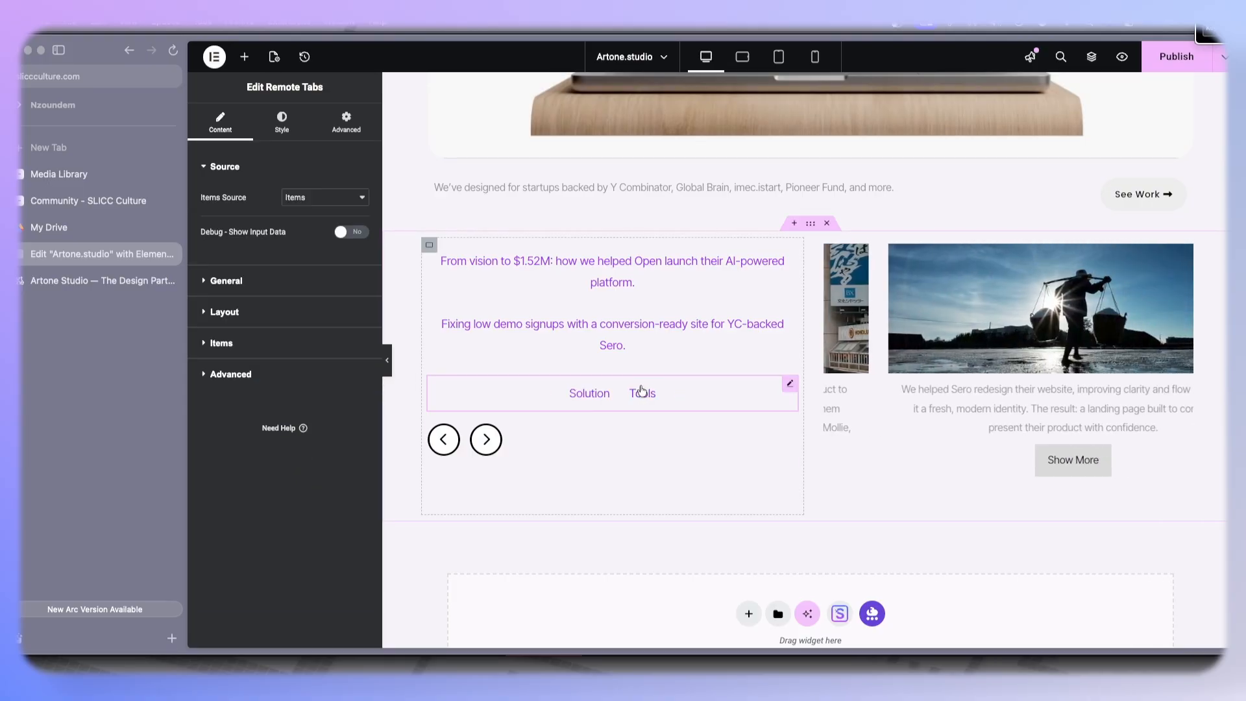
{"action": "left_click", "coordinate": [596, 394]}
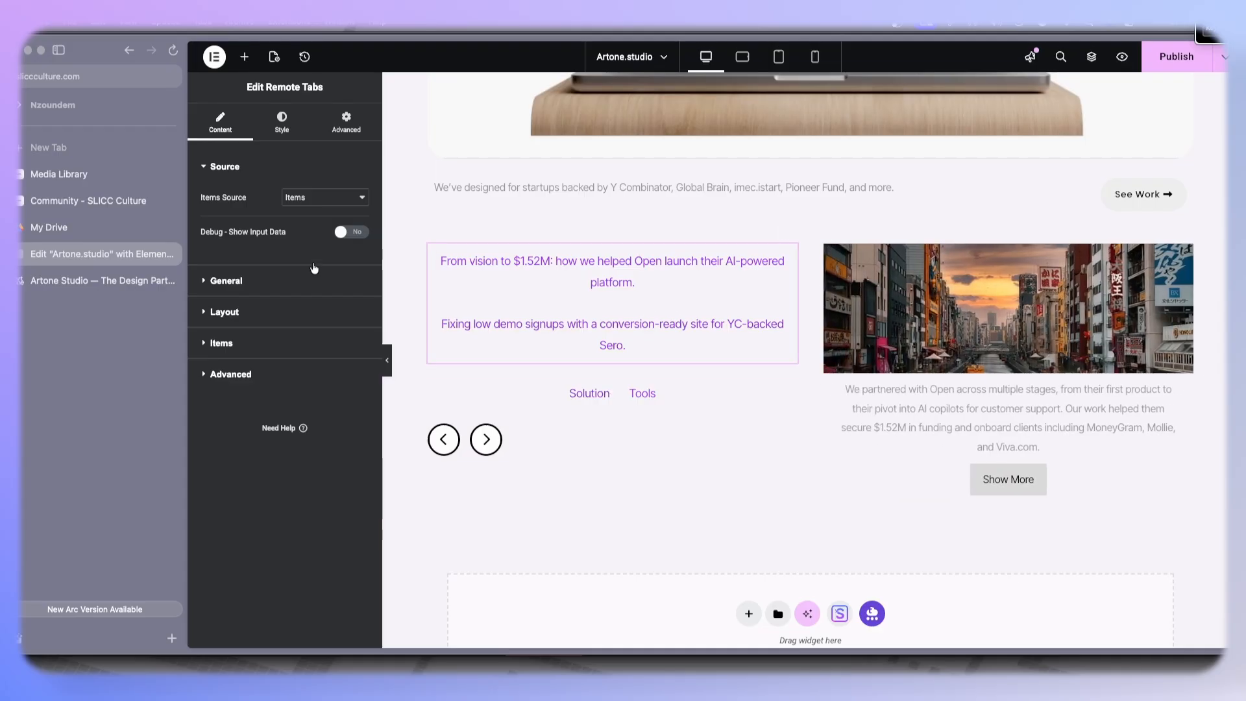
{"action": "left_click", "coordinate": [249, 355]}
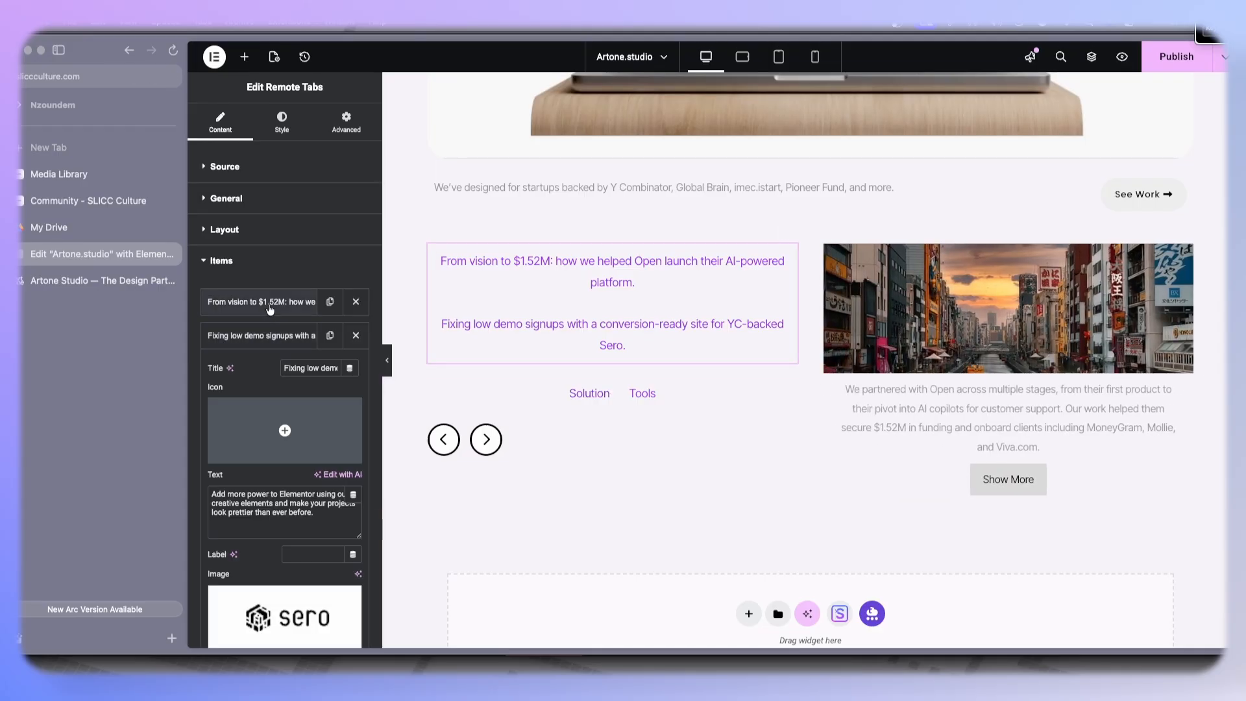
{"action": "triple_click", "coordinate": [311, 365]}
{"action": "key", "text": "ctrl+c"}
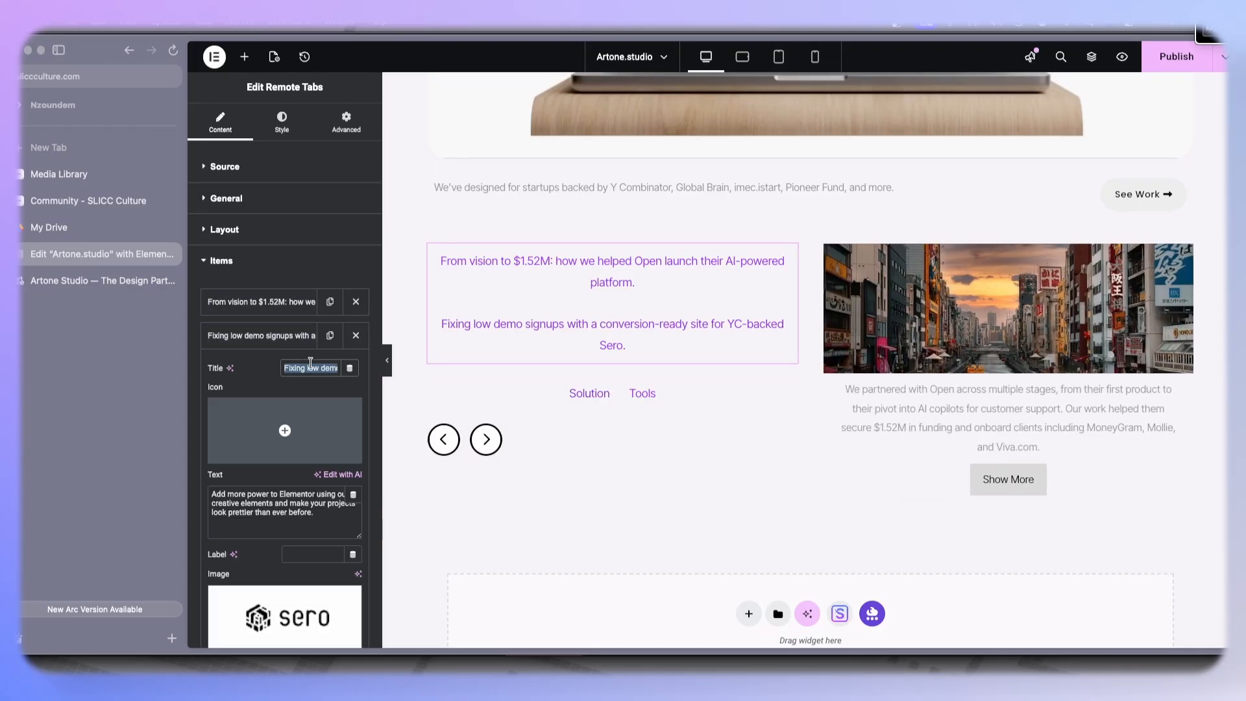
{"action": "left_click", "coordinate": [495, 381]}
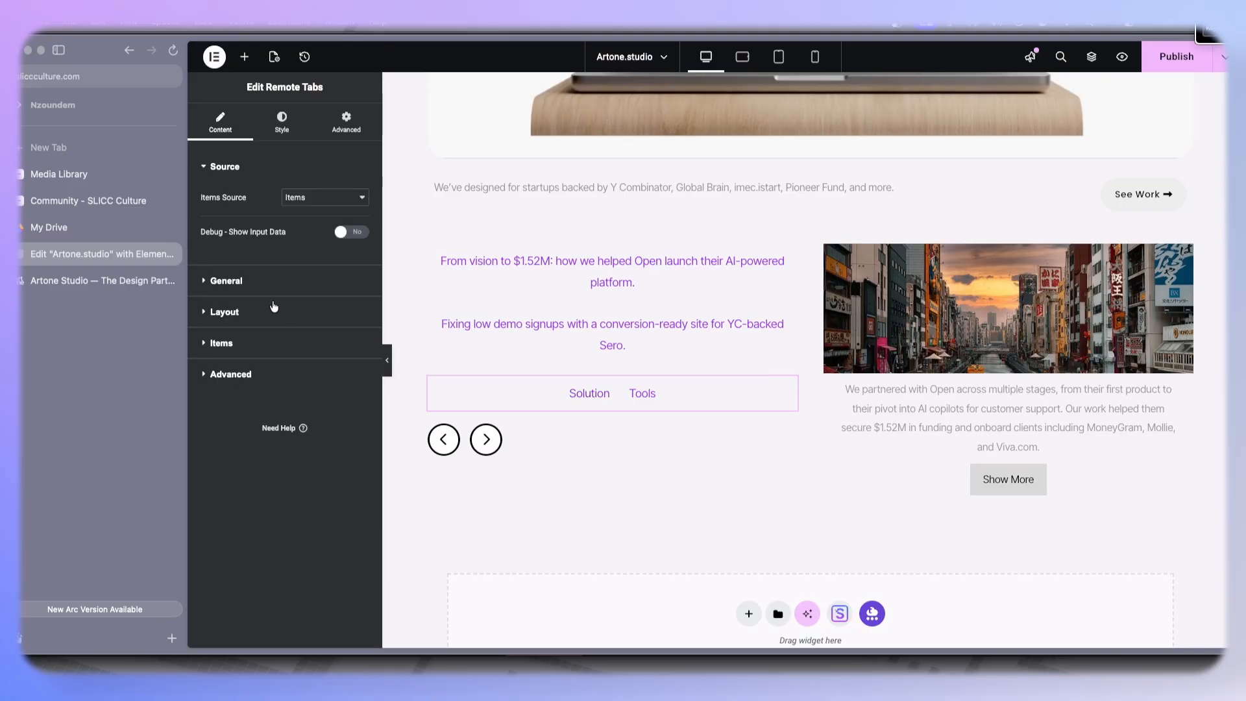
{"action": "left_click", "coordinate": [242, 342]}
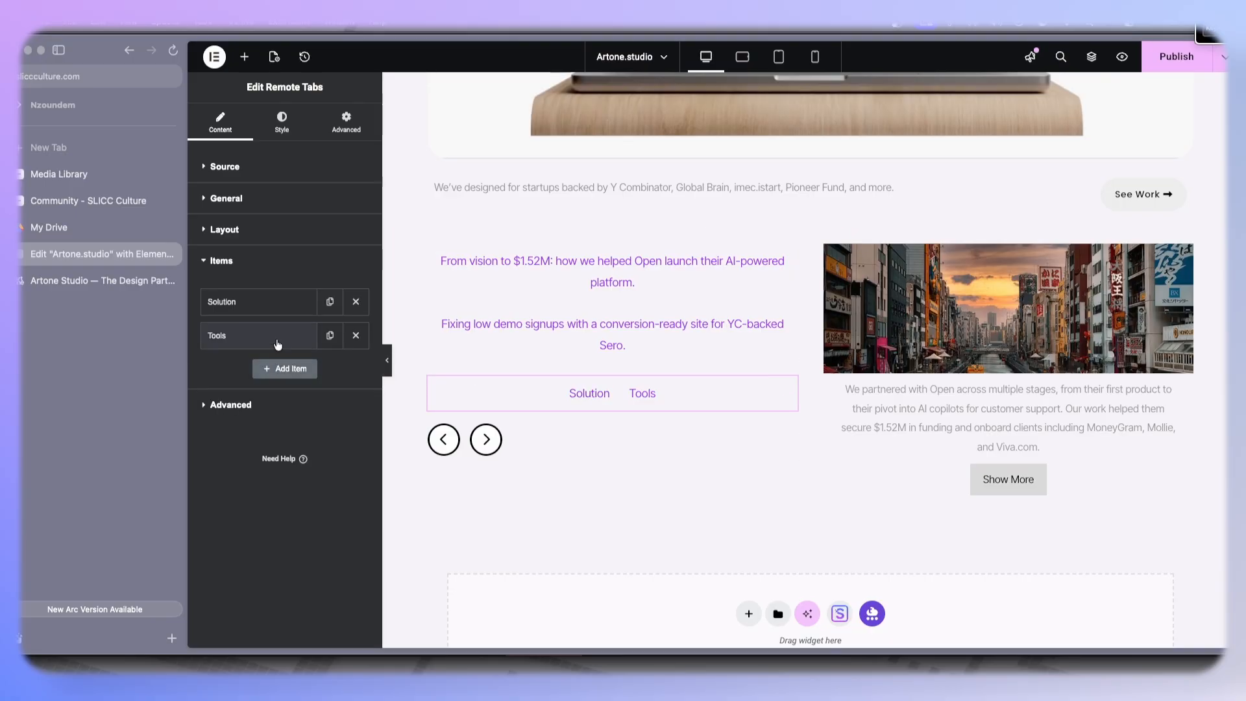
{"action": "left_click", "coordinate": [278, 335]}
{"action": "triple_click", "coordinate": [301, 368]}
{"action": "key", "text": "ctrl+v"}
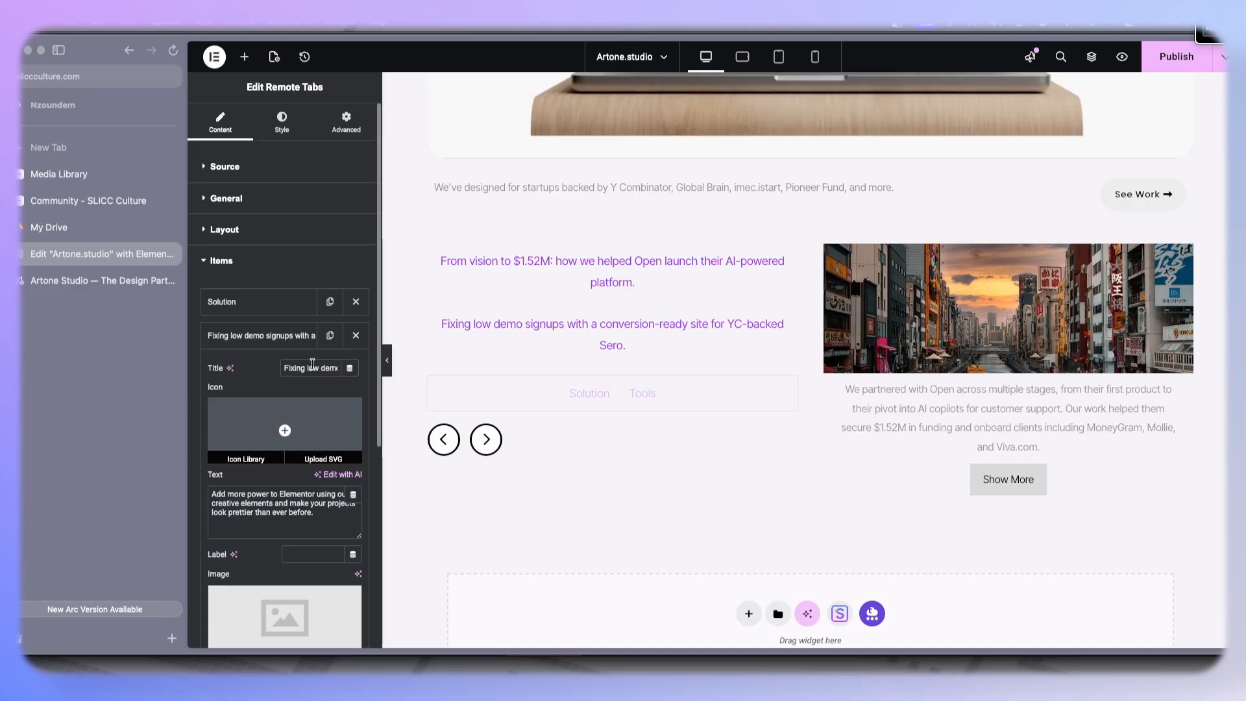
- Copy the Open headline from the original tabs and paste it as the new widget's Solution tab title
{"action": "left_click", "coordinate": [272, 336]}
{"action": "left_click", "coordinate": [633, 279]}
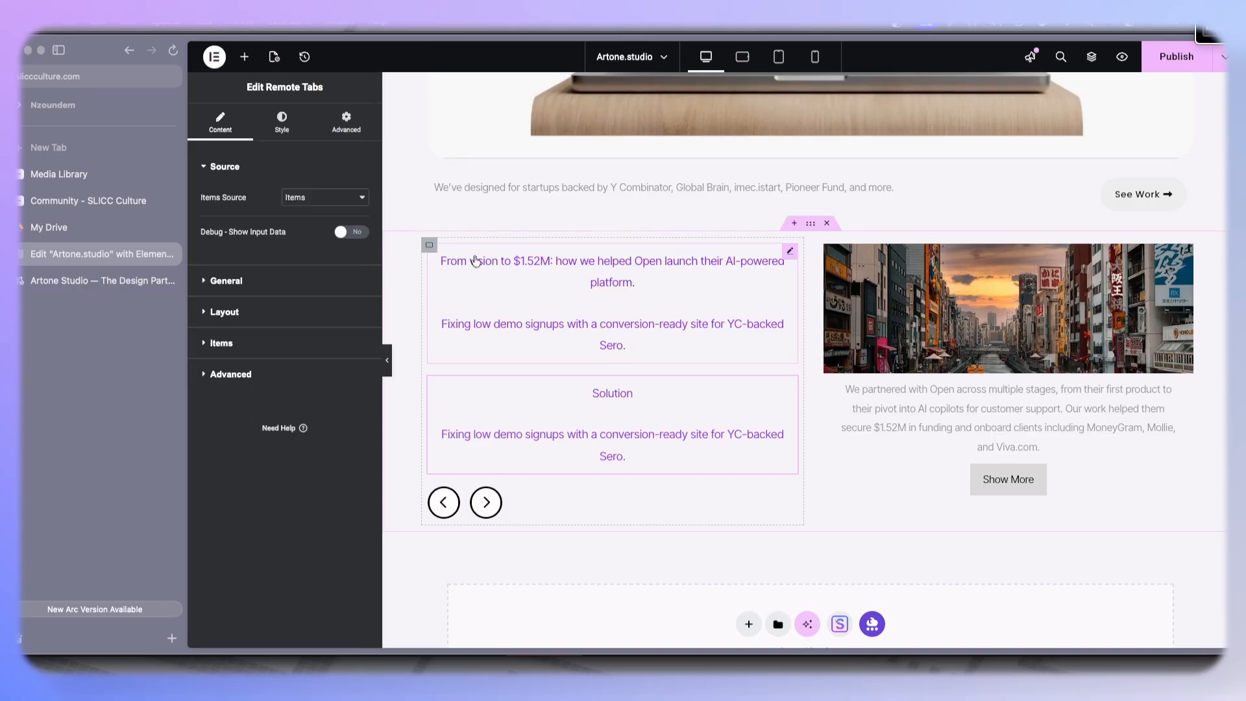
{"action": "left_click", "coordinate": [231, 354]}
{"action": "left_click", "coordinate": [259, 302]}
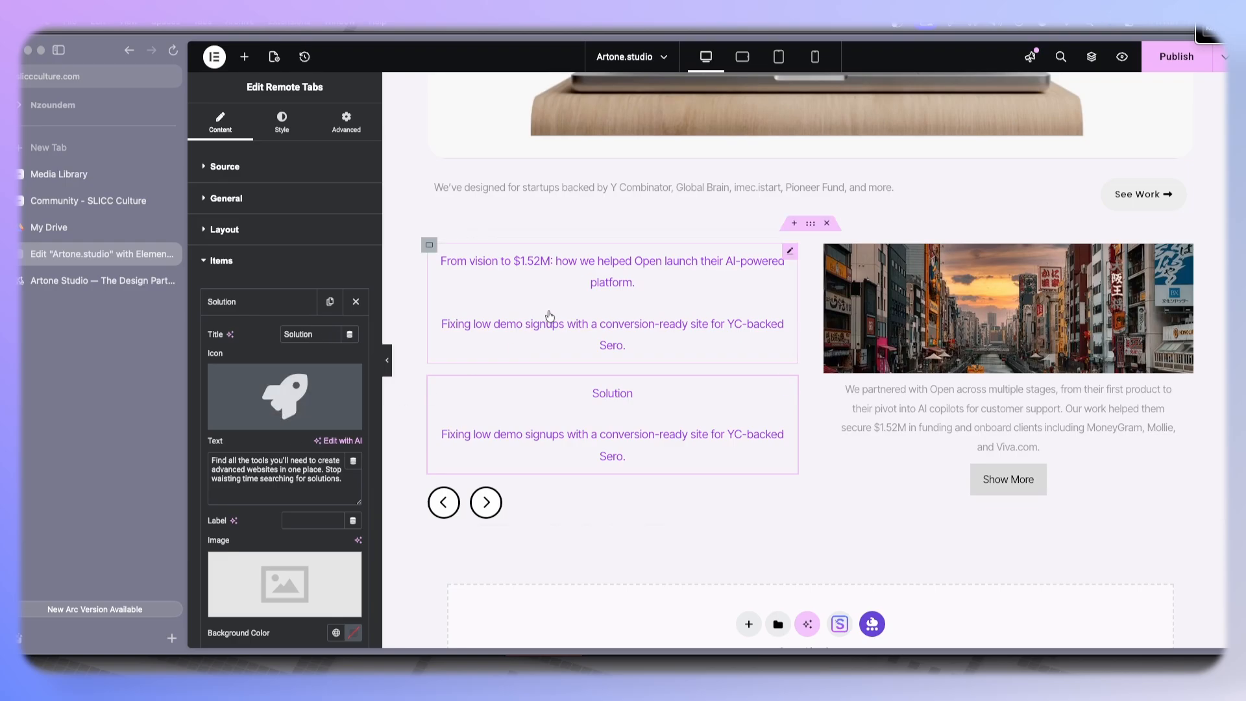
{"action": "left_click", "coordinate": [557, 267]}
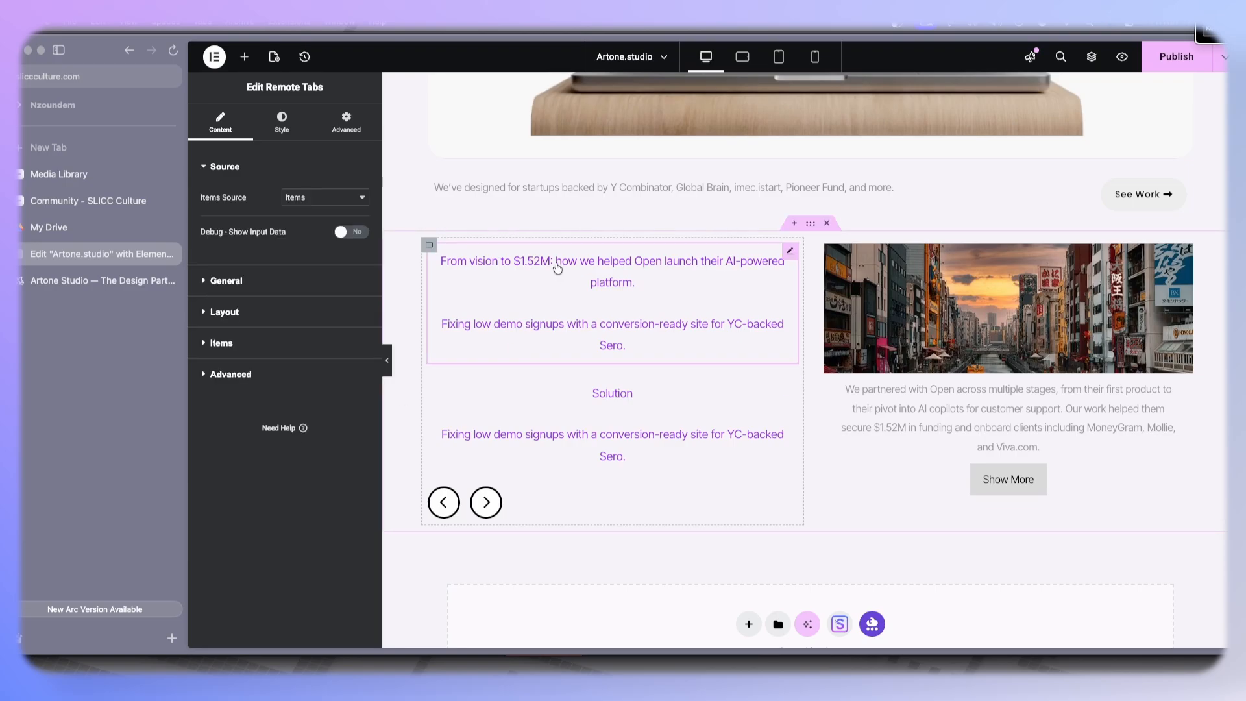
{"action": "left_click", "coordinate": [237, 344]}
{"action": "left_click", "coordinate": [279, 302]}
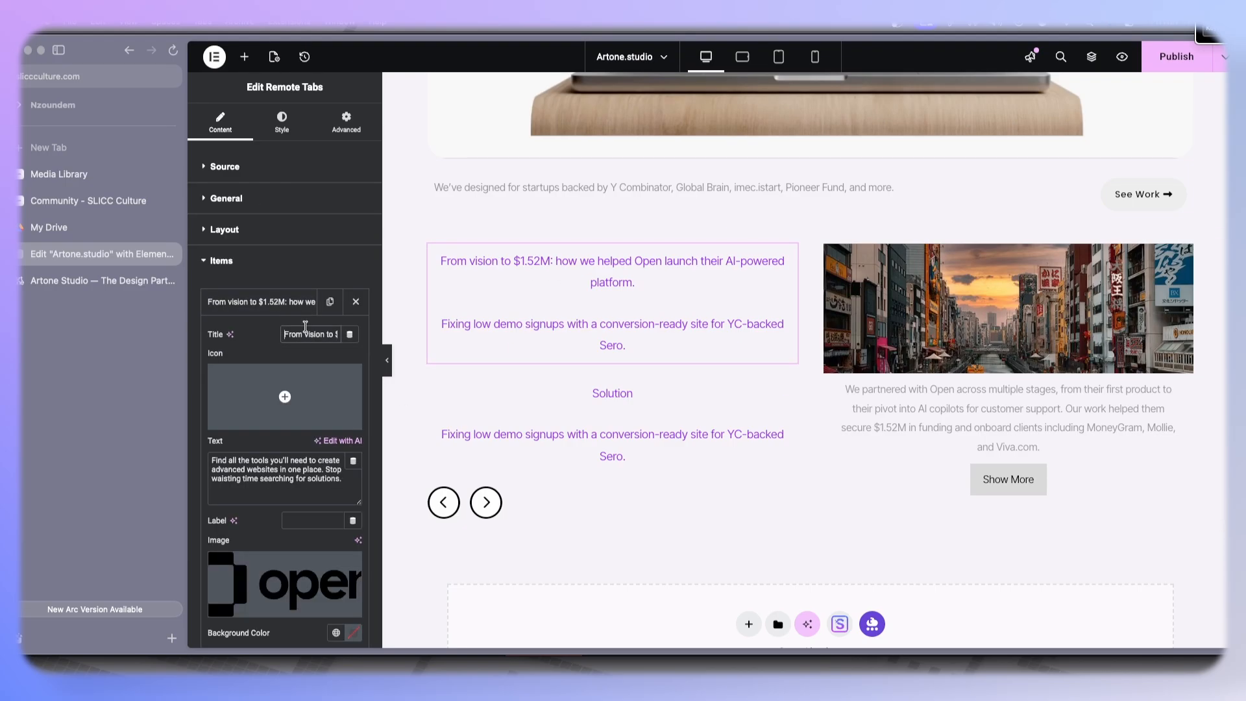
{"action": "left_click", "coordinate": [479, 437]}
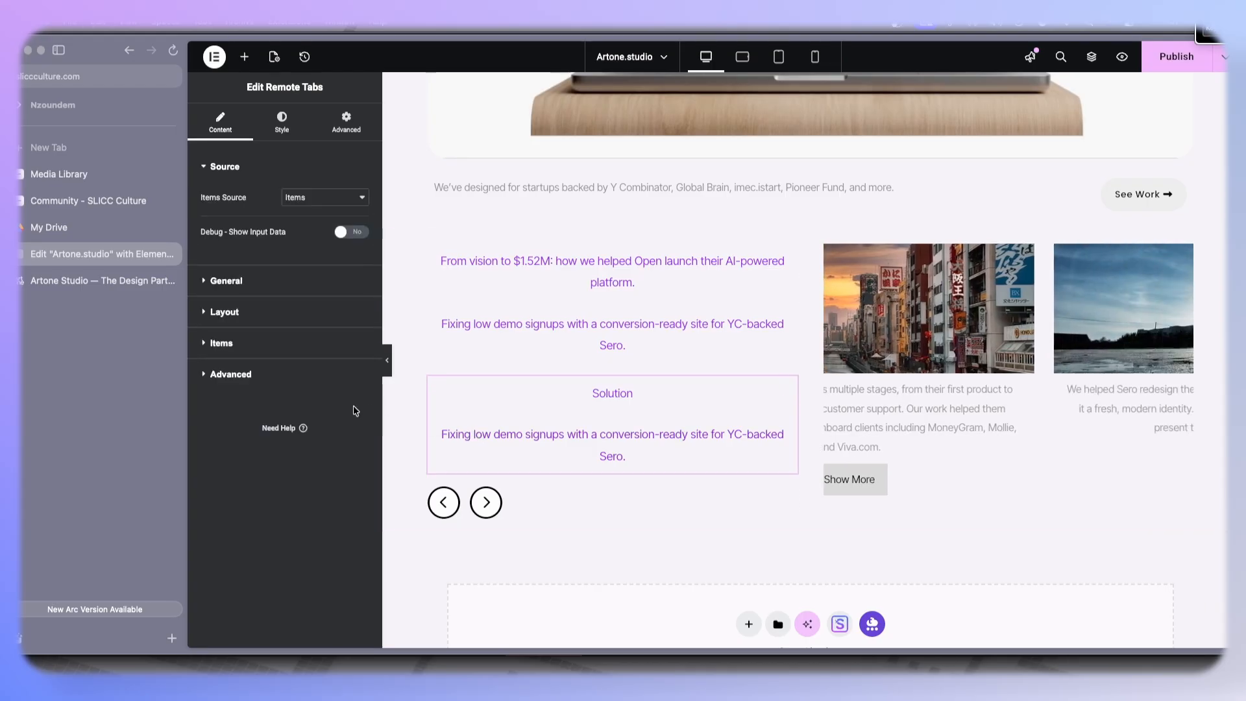
{"action": "left_click", "coordinate": [247, 344]}
{"action": "left_click", "coordinate": [287, 303]}
{"action": "double_click", "coordinate": [309, 328]}
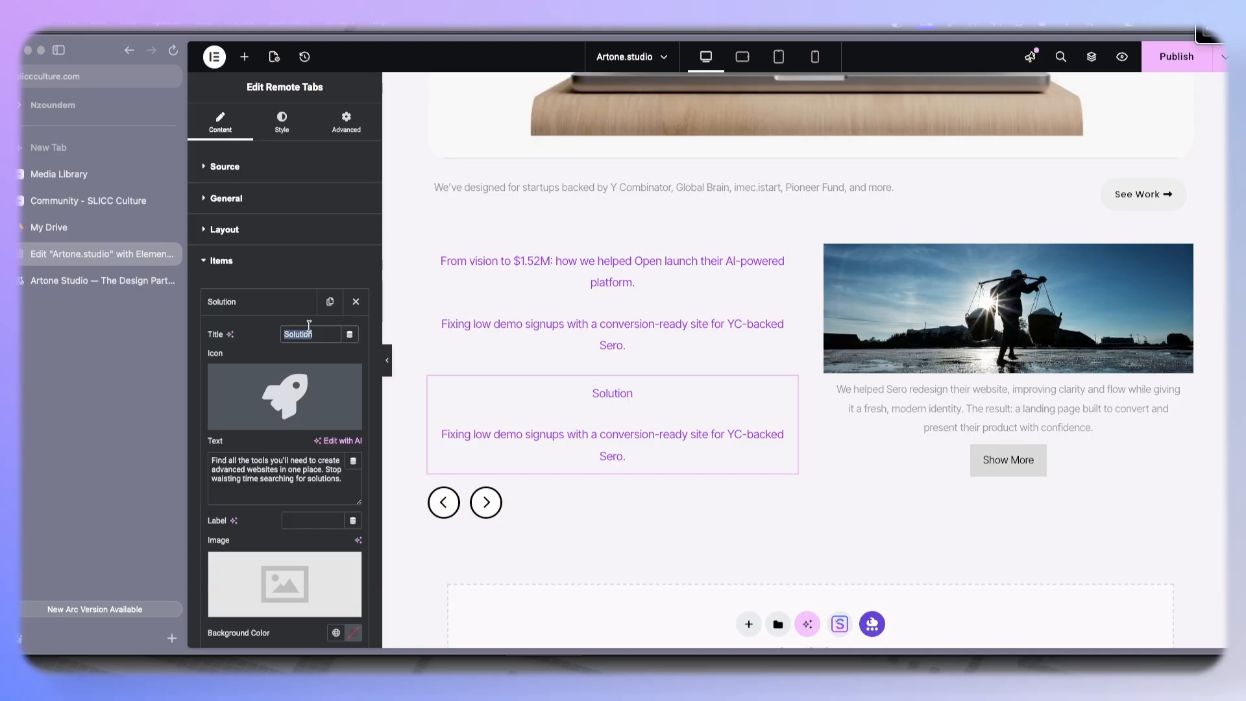
{"action": "type", "text": "From vision to $1.52M: how we helped Open launch their AI-powered platform."}
- Set the new widget's first tab image to the Open logo from the media library
{"action": "left_click", "coordinate": [342, 380]}
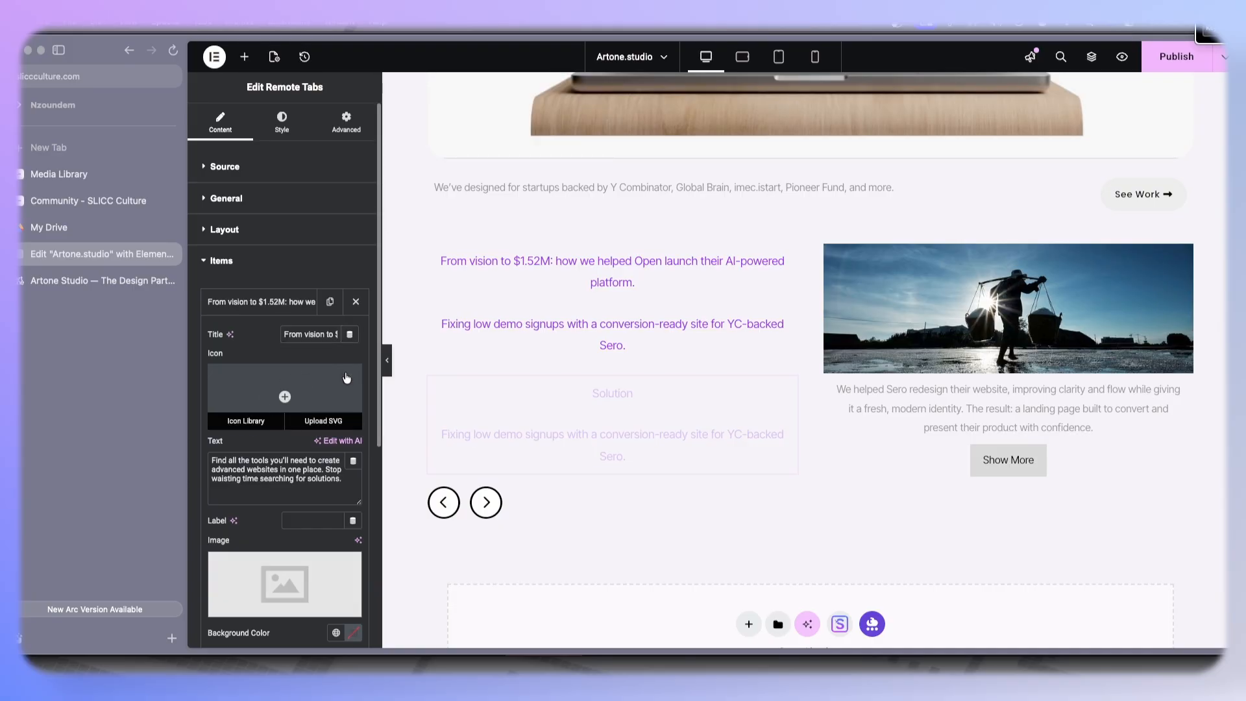
{"action": "left_click", "coordinate": [286, 583]}
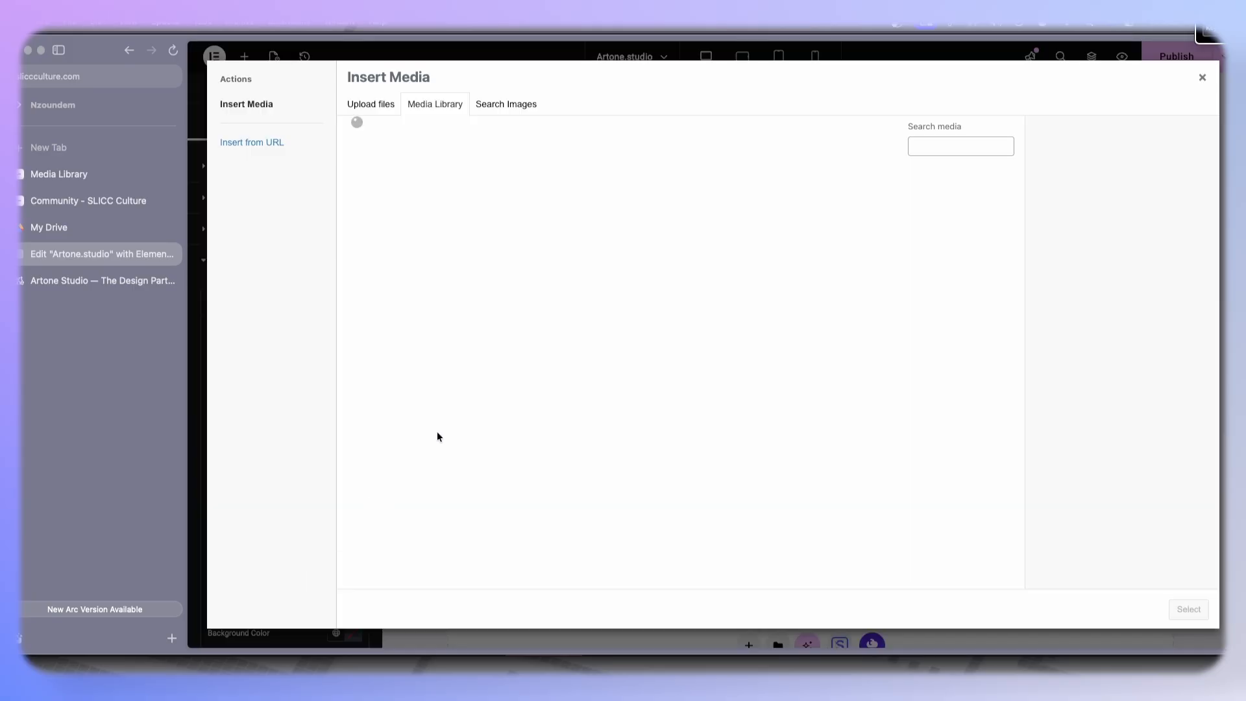
{"action": "left_click", "coordinate": [497, 312]}
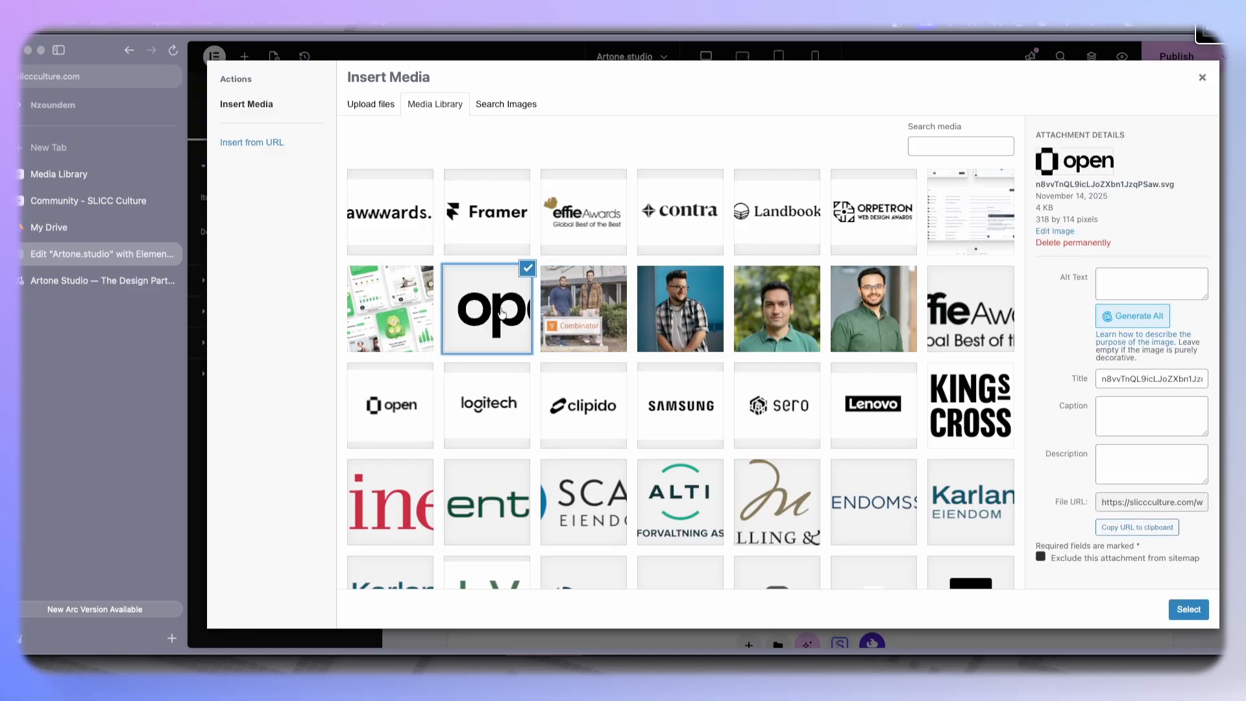
{"action": "left_click", "coordinate": [1190, 608]}
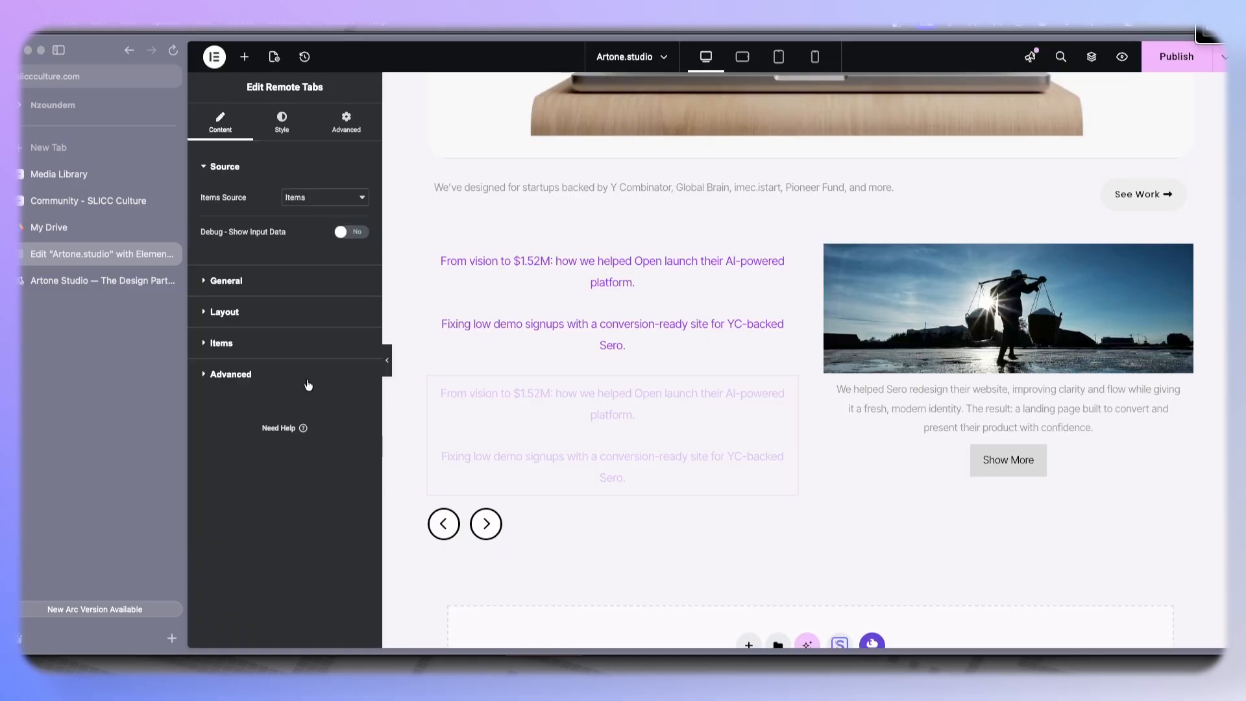
- Set the second tab's image to the Sero logo from the media library
{"action": "left_click", "coordinate": [273, 363]}
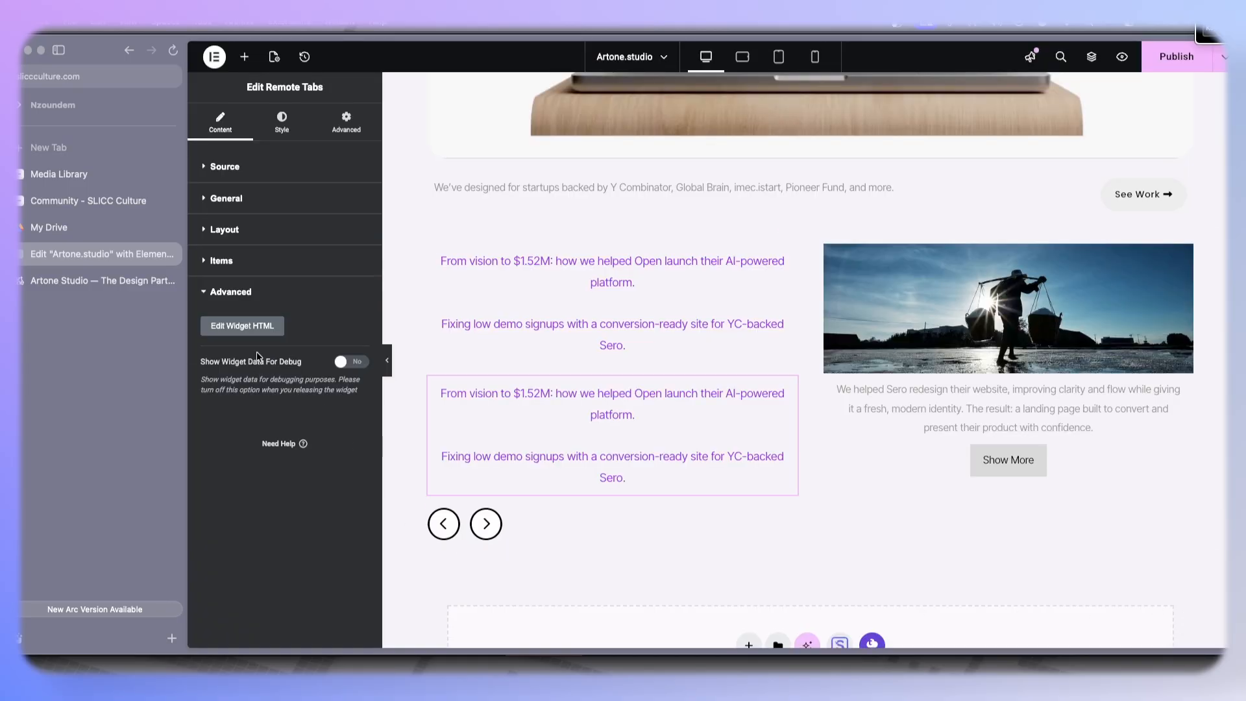
{"action": "left_click", "coordinate": [239, 260]}
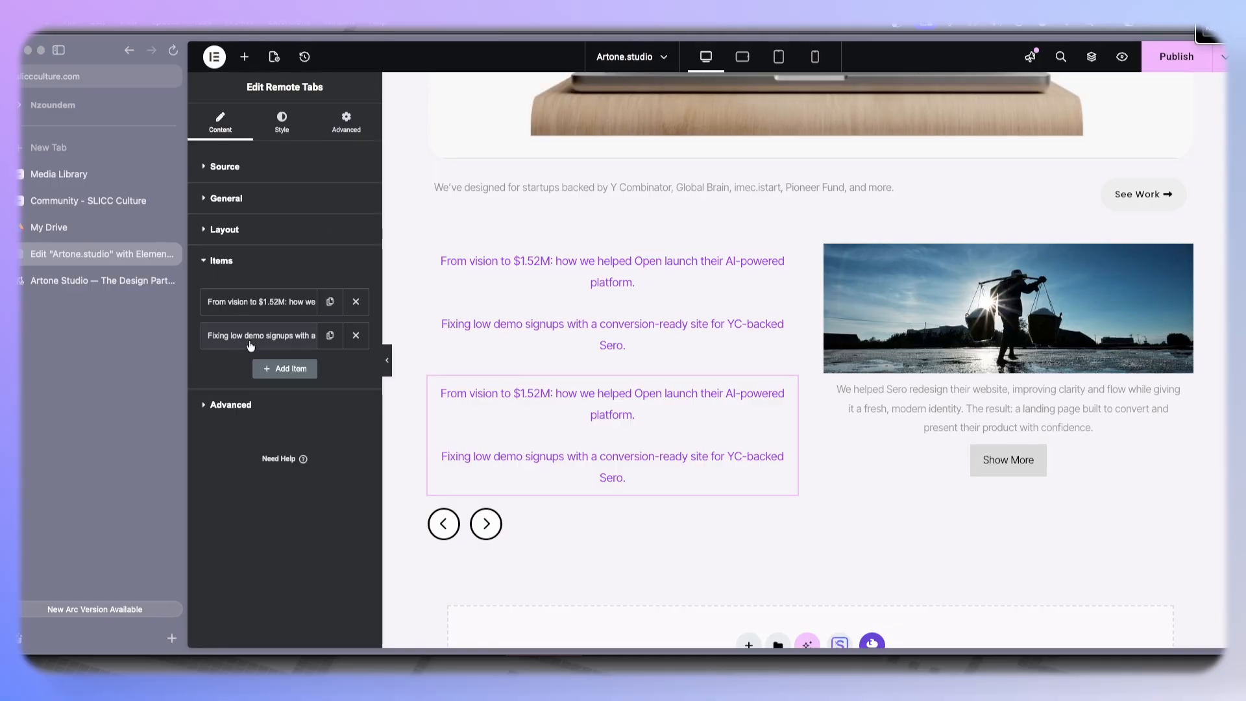
{"action": "left_click", "coordinate": [259, 302]}
{"action": "scroll", "coordinate": [253, 455], "scroll_direction": "down", "scroll_amount": 5}
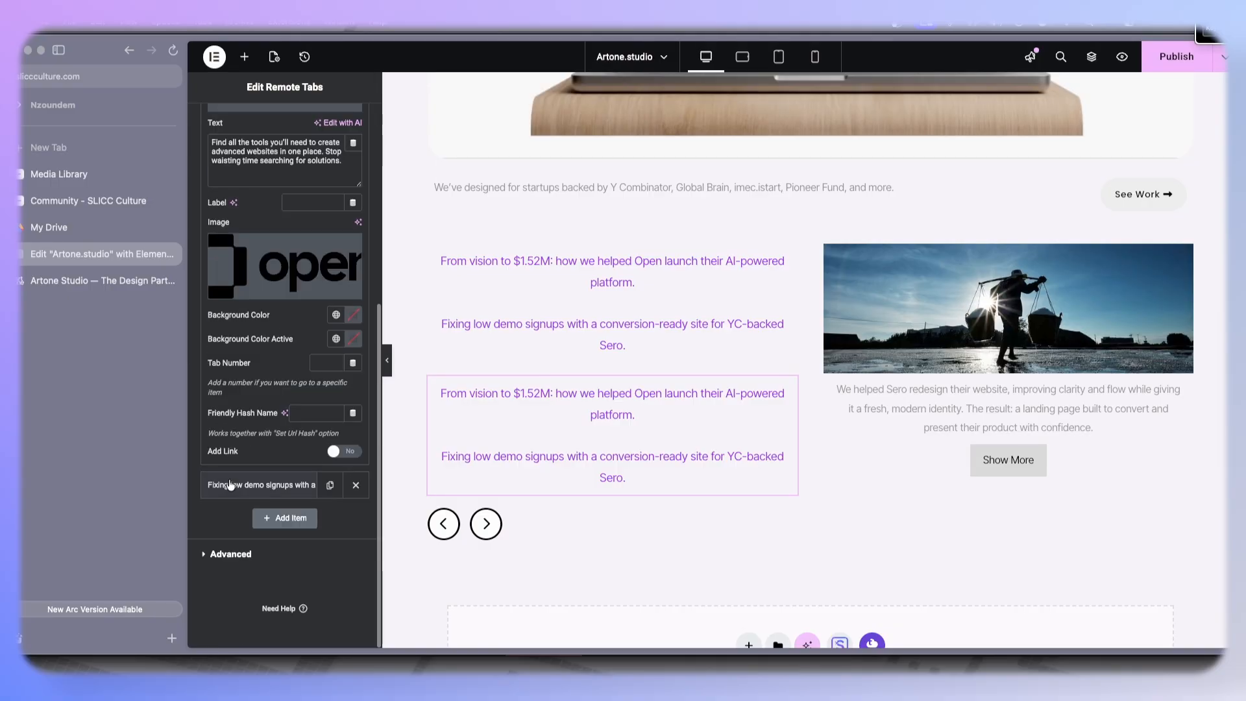
{"action": "left_click", "coordinate": [230, 483]}
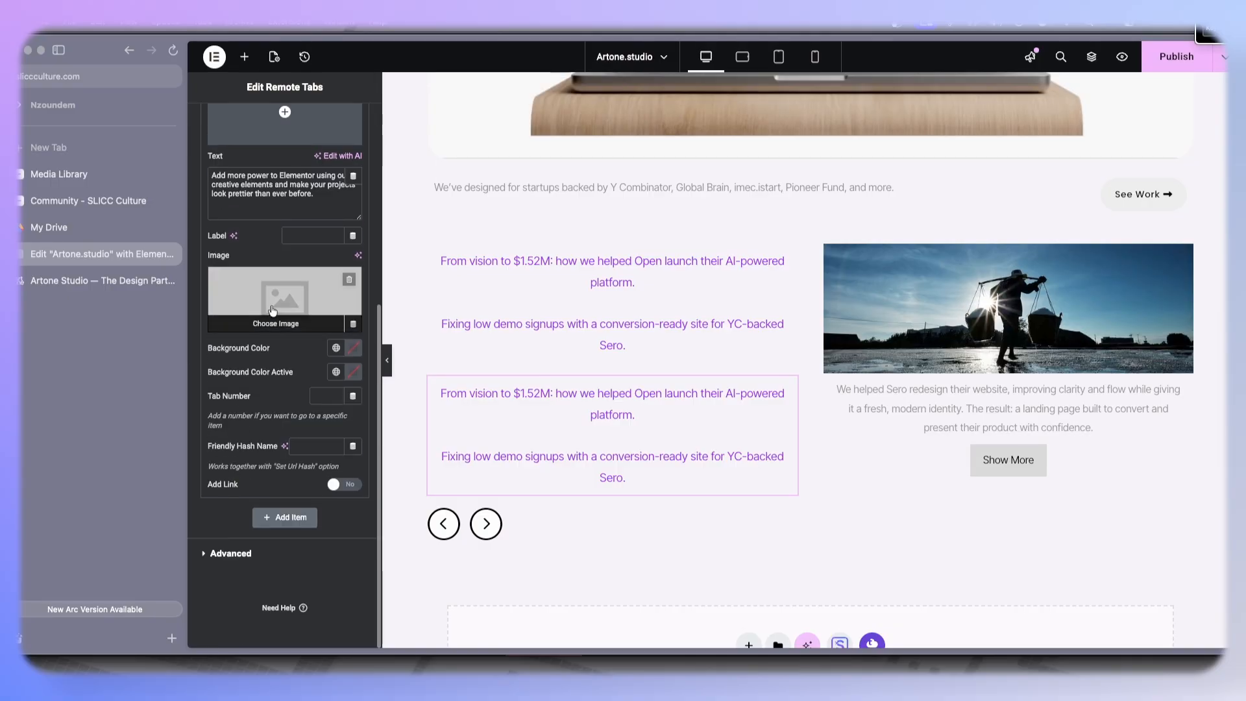
{"action": "left_click", "coordinate": [354, 280]}
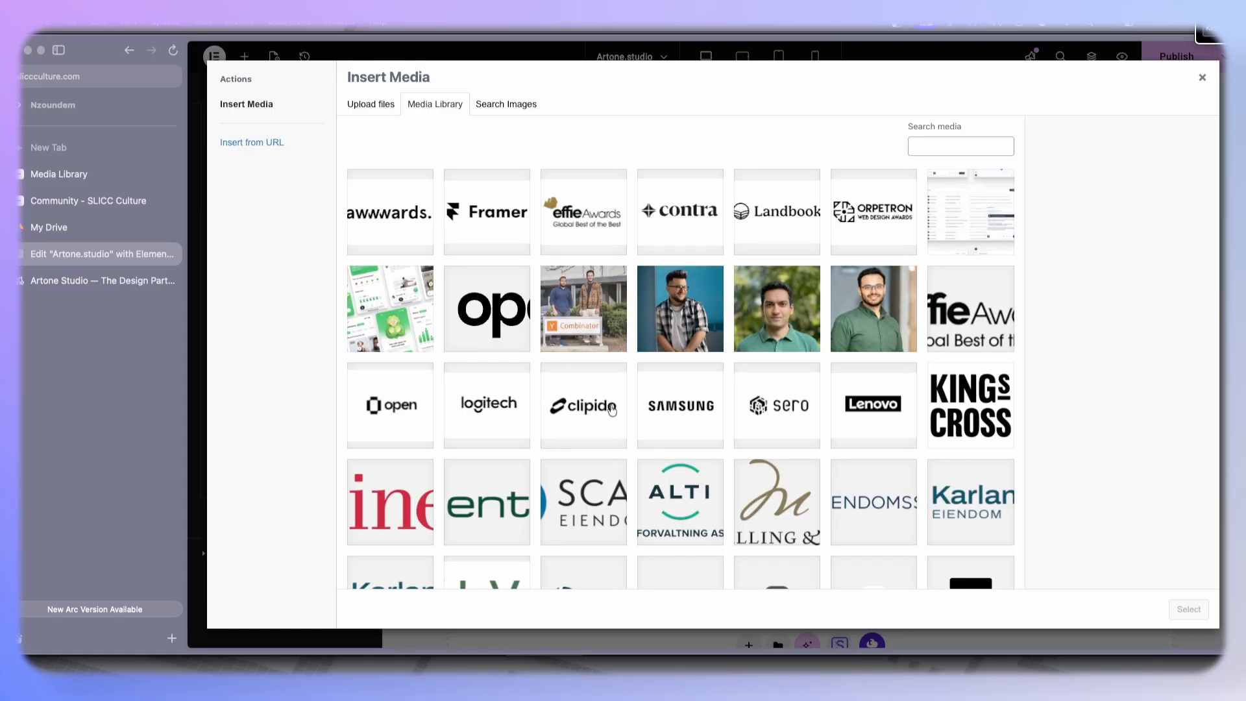
{"action": "left_click", "coordinate": [767, 392]}
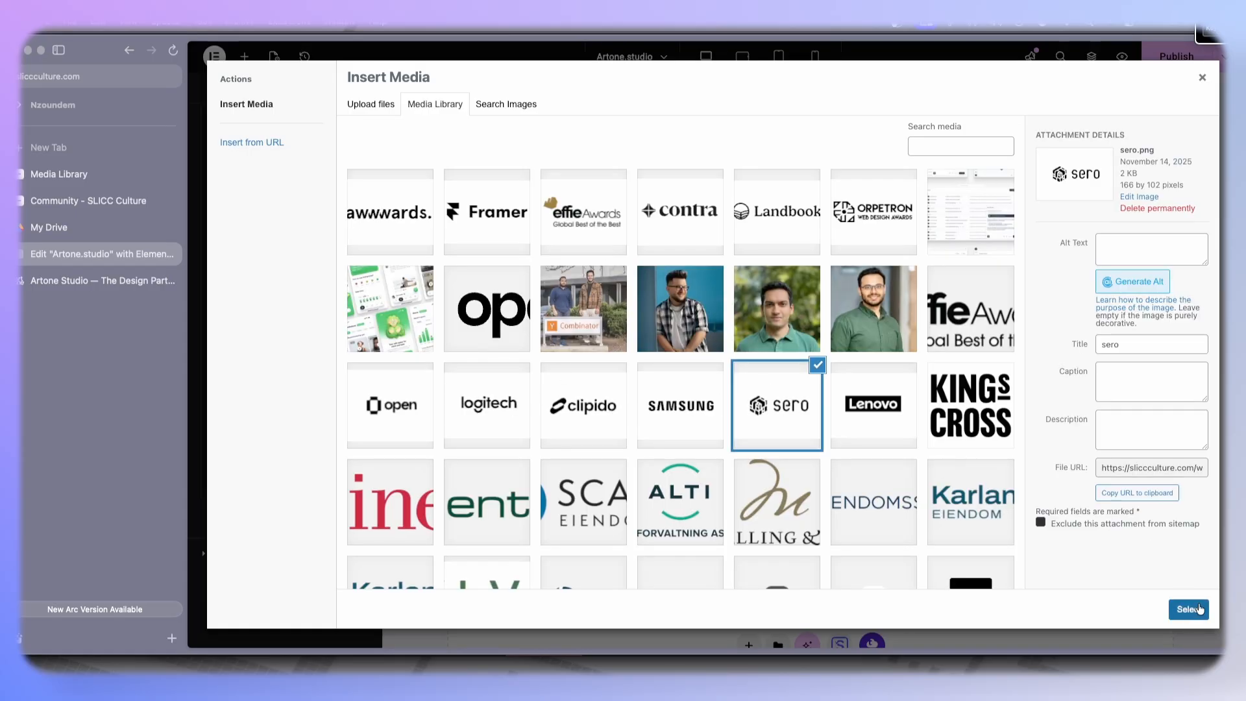
{"action": "left_click", "coordinate": [1189, 609]}
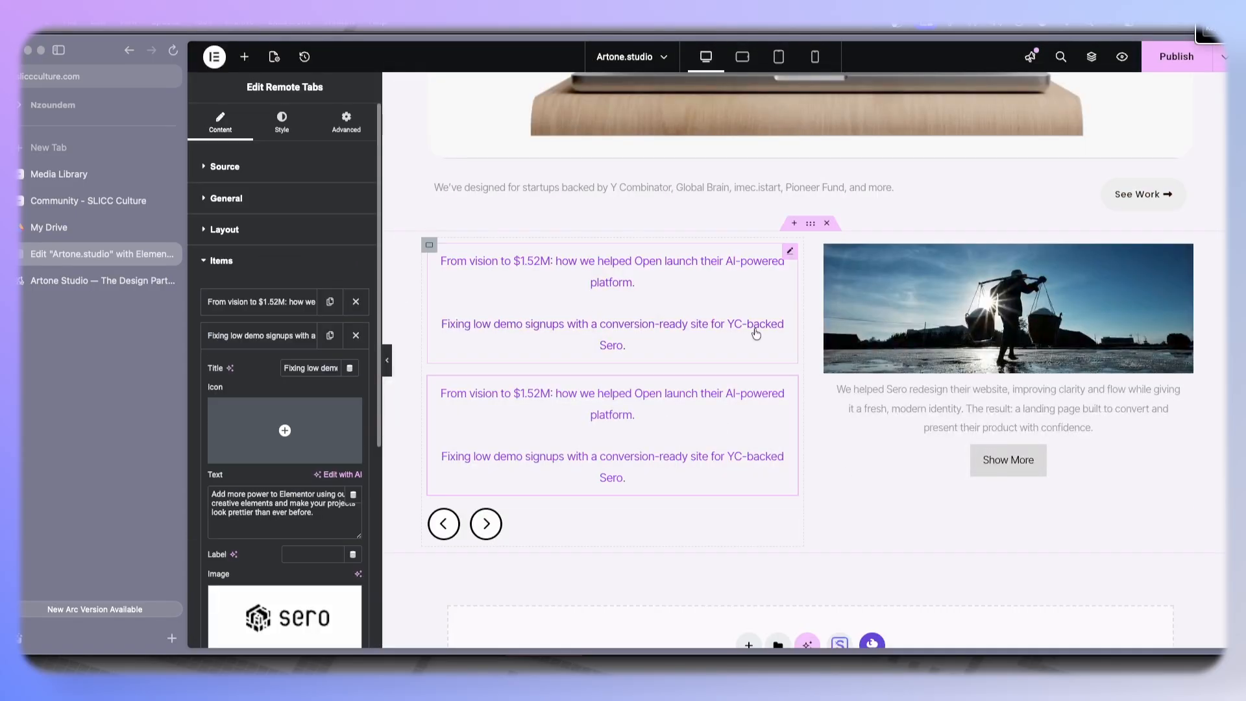
- Delete the original Remote Tabs widget above the new one
{"action": "right_click", "coordinate": [714, 314]}
{"action": "left_click", "coordinate": [774, 622]}
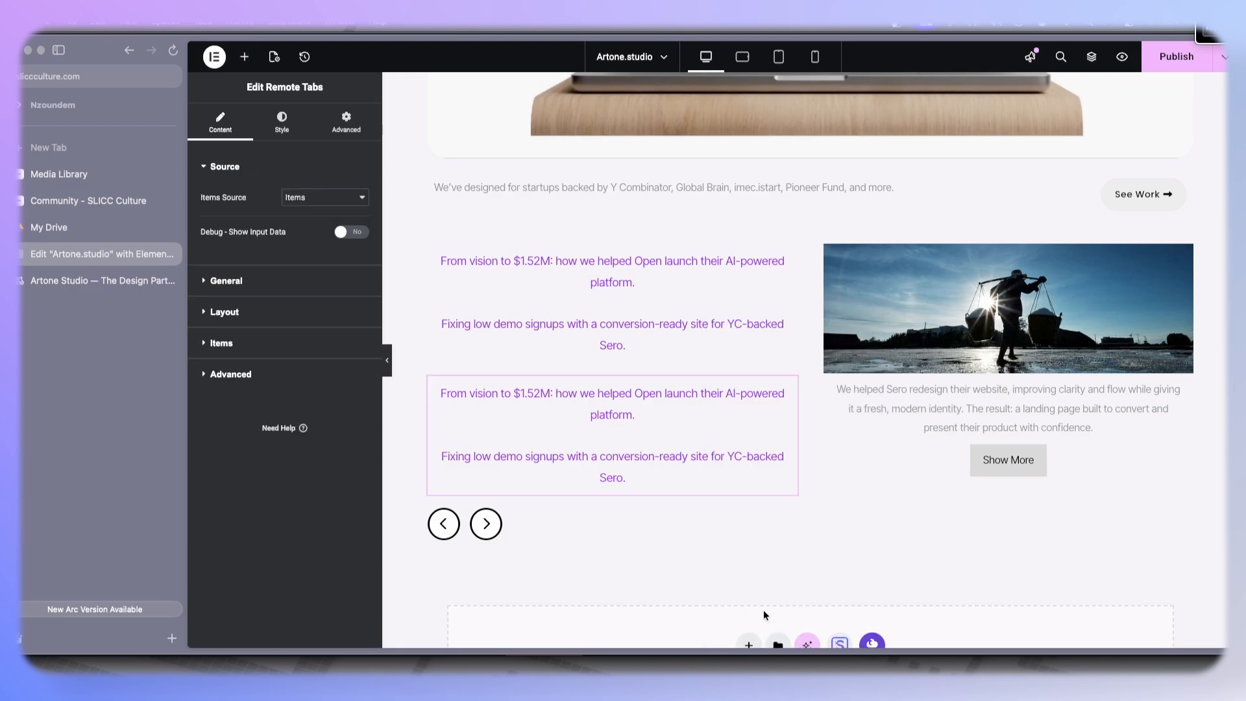
{"action": "right_click", "coordinate": [704, 335]}
{"action": "left_click", "coordinate": [757, 632]}
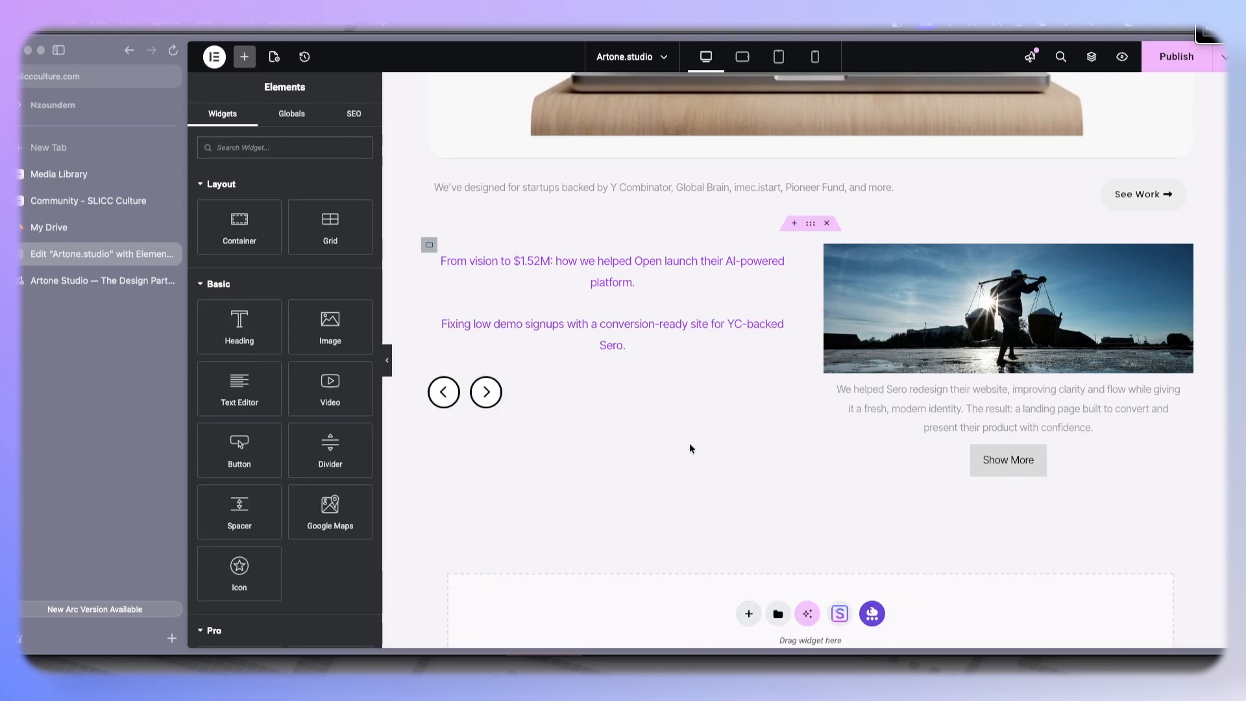
- Set the remaining Remote Tabs widget's item text alignment to Left
{"action": "left_click", "coordinate": [579, 260]}
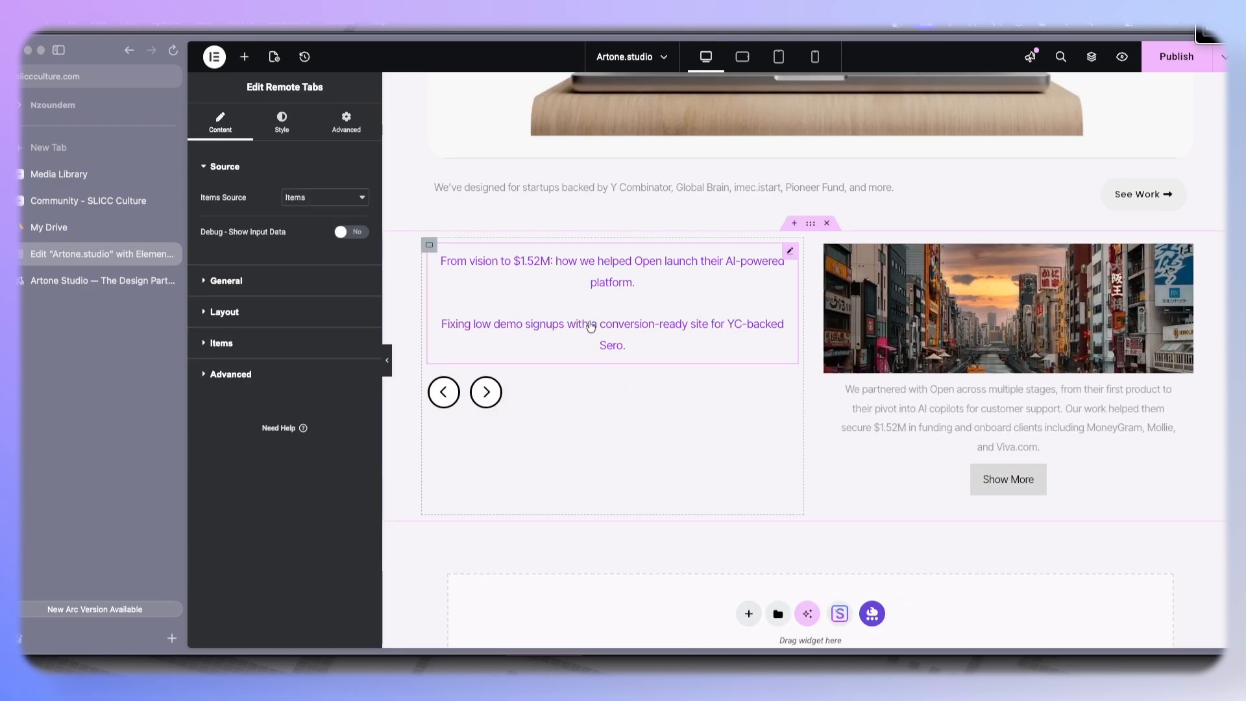
{"action": "left_click", "coordinate": [224, 312]}
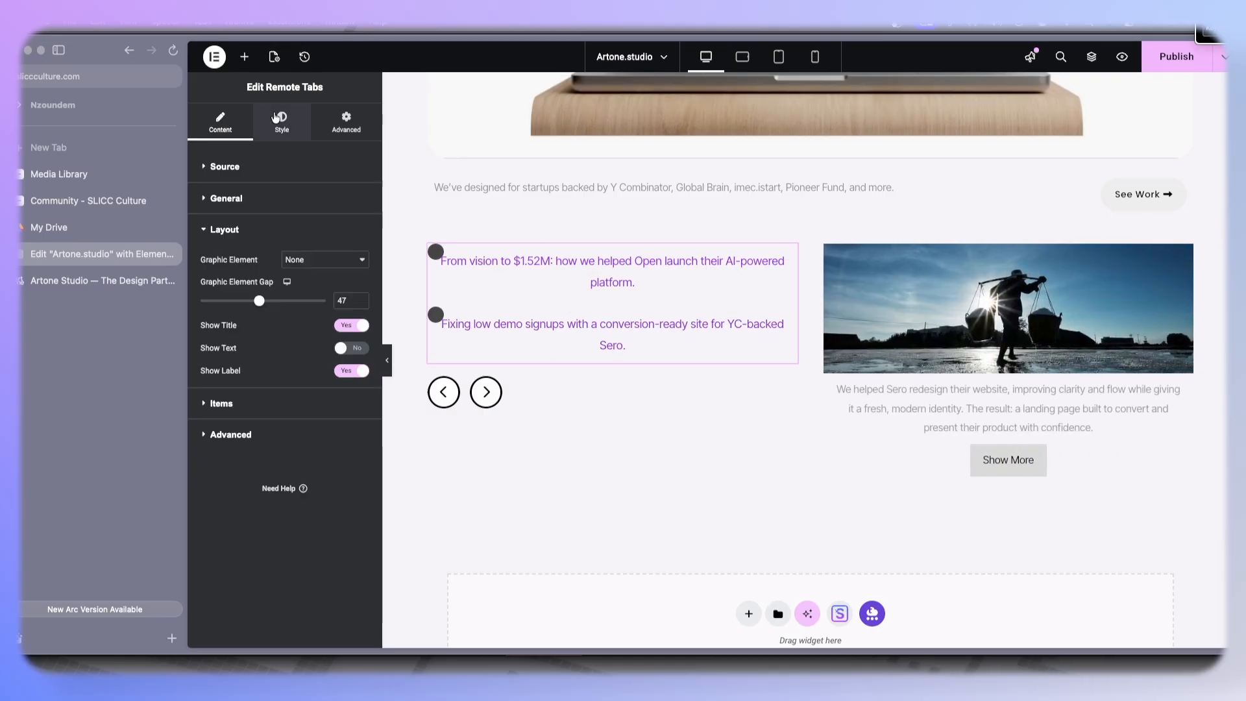
{"action": "left_click", "coordinate": [282, 122]}
{"action": "scroll", "coordinate": [223, 506], "scroll_direction": "down", "scroll_amount": 4}
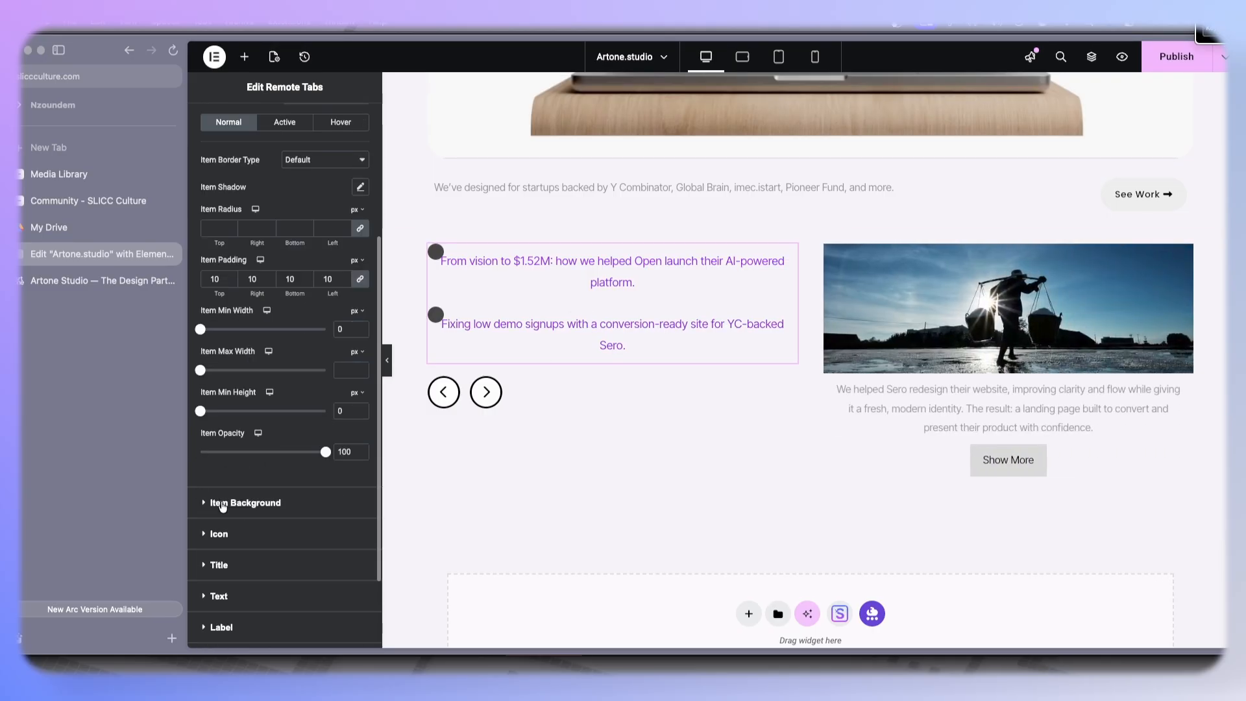
{"action": "scroll", "coordinate": [232, 485], "scroll_direction": "up", "scroll_amount": 4}
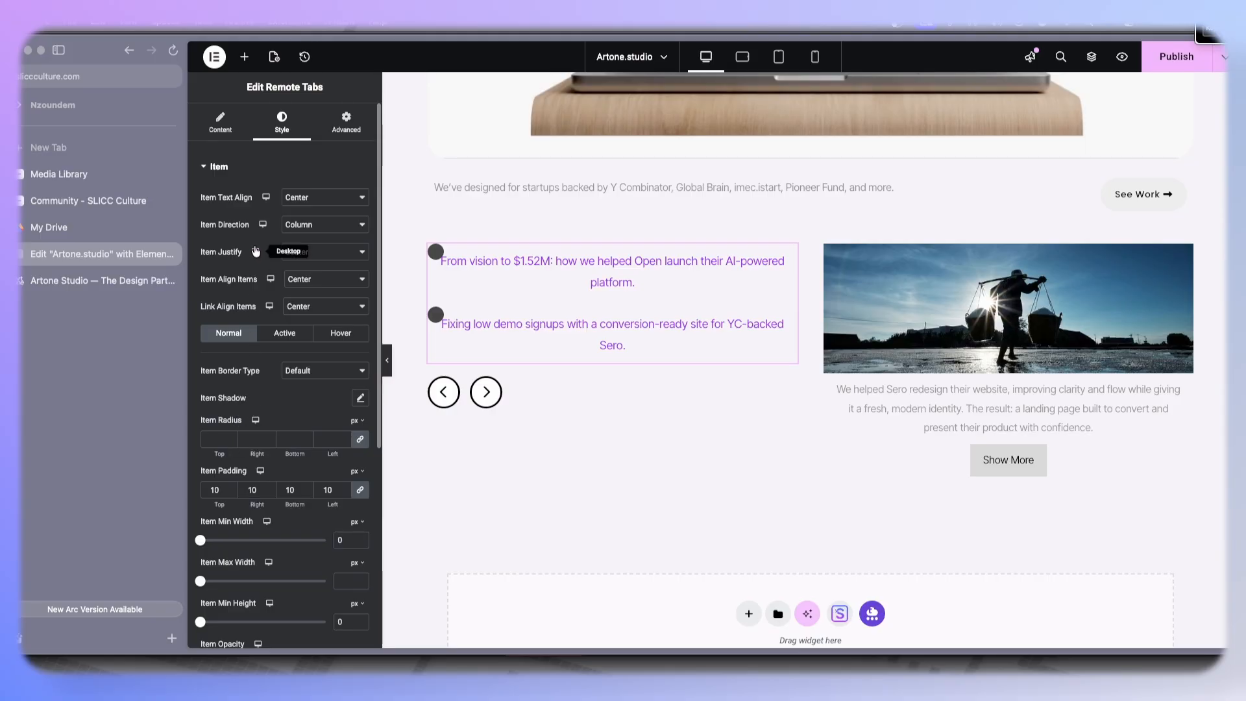
{"action": "left_click", "coordinate": [304, 198]}
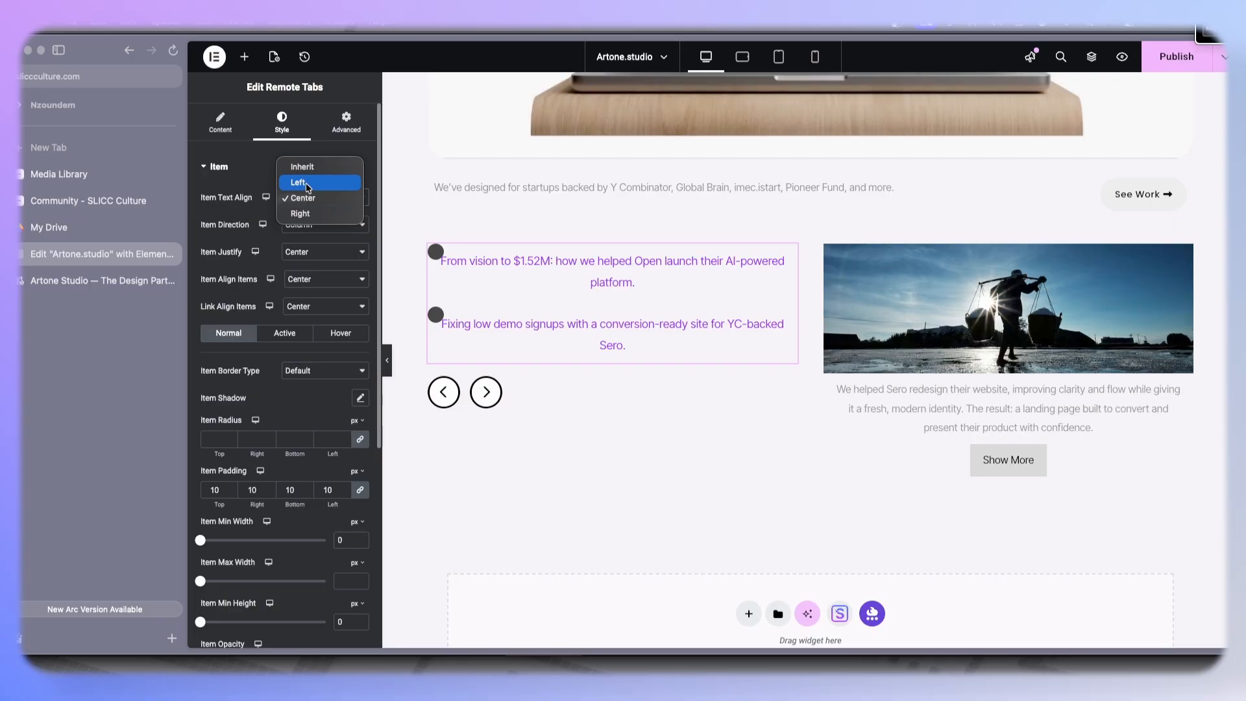
{"action": "left_click", "coordinate": [308, 182]}
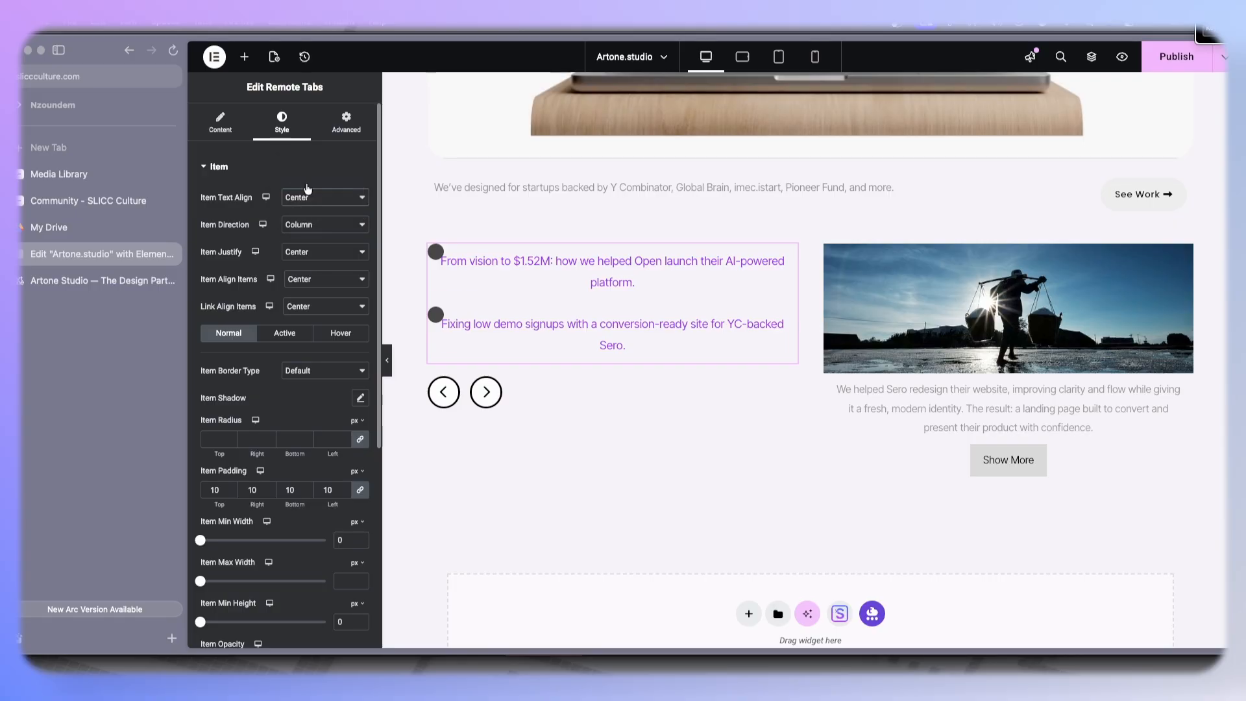
- Set the item justify, item align items and link align items options to Start
{"action": "left_click", "coordinate": [306, 228]}
{"action": "left_click", "coordinate": [306, 226]}
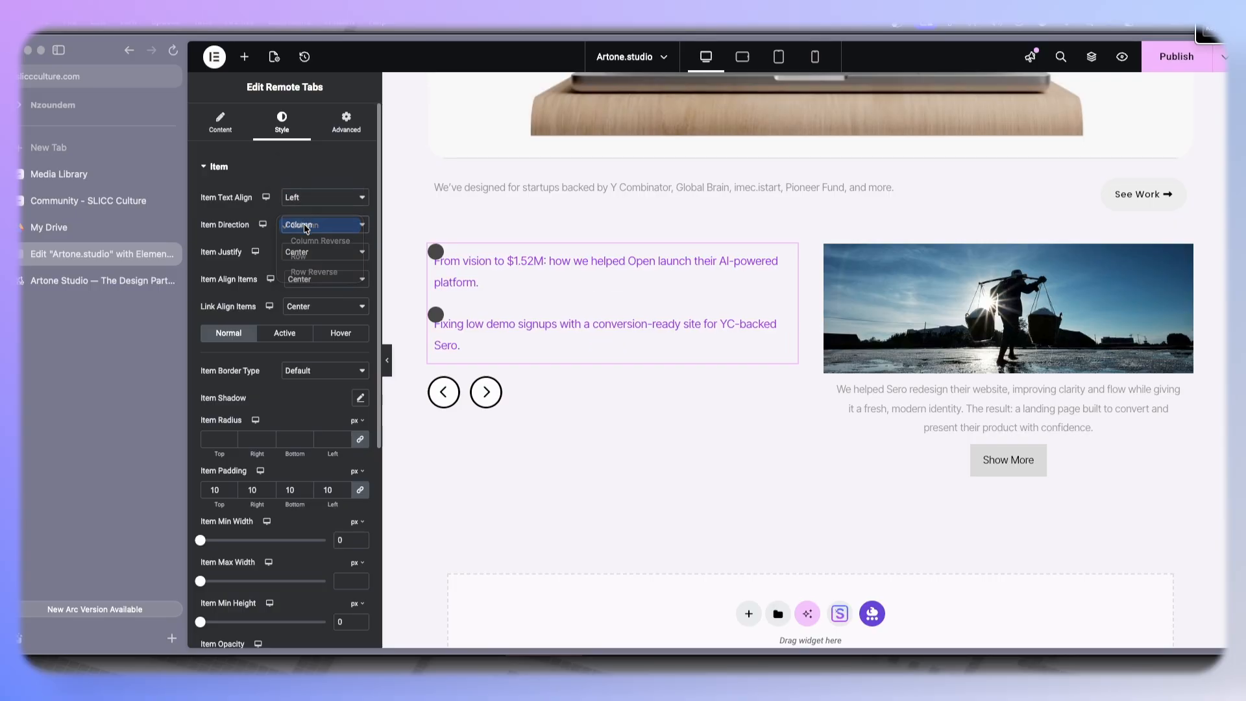
{"action": "left_click", "coordinate": [297, 252]}
{"action": "left_click", "coordinate": [300, 238]}
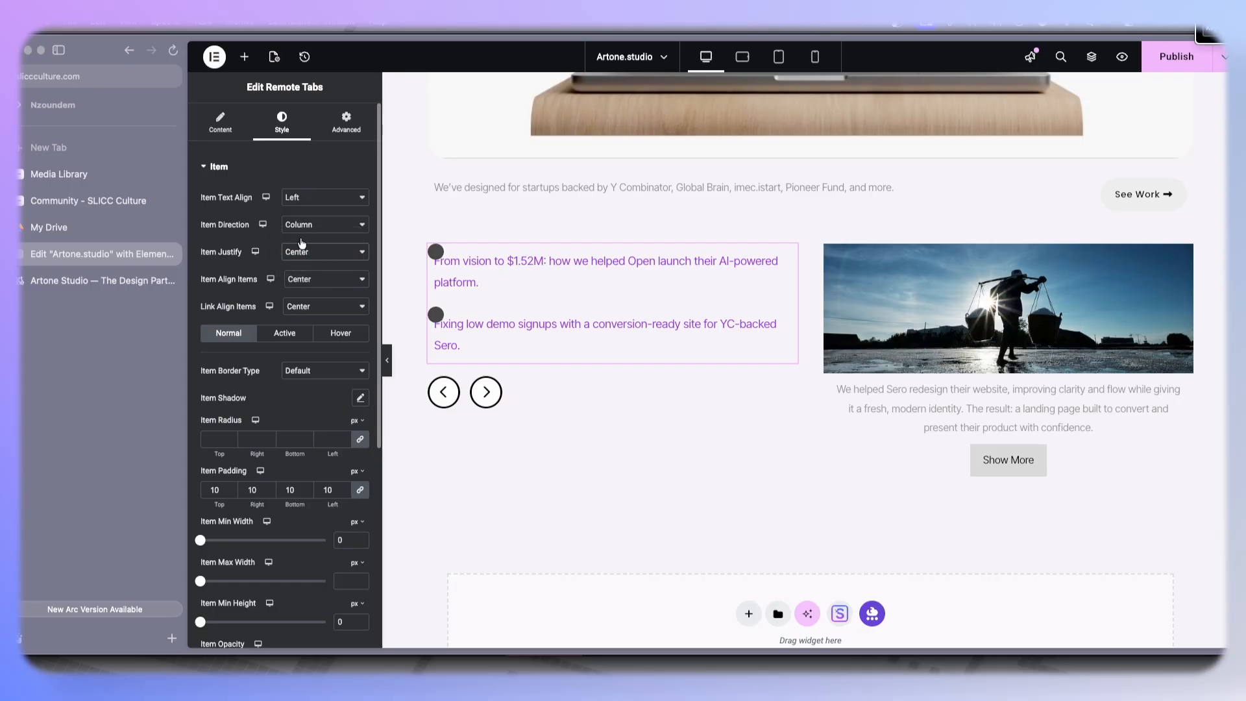
{"action": "left_click", "coordinate": [303, 281]}
{"action": "left_click", "coordinate": [304, 265]}
{"action": "left_click", "coordinate": [316, 308]}
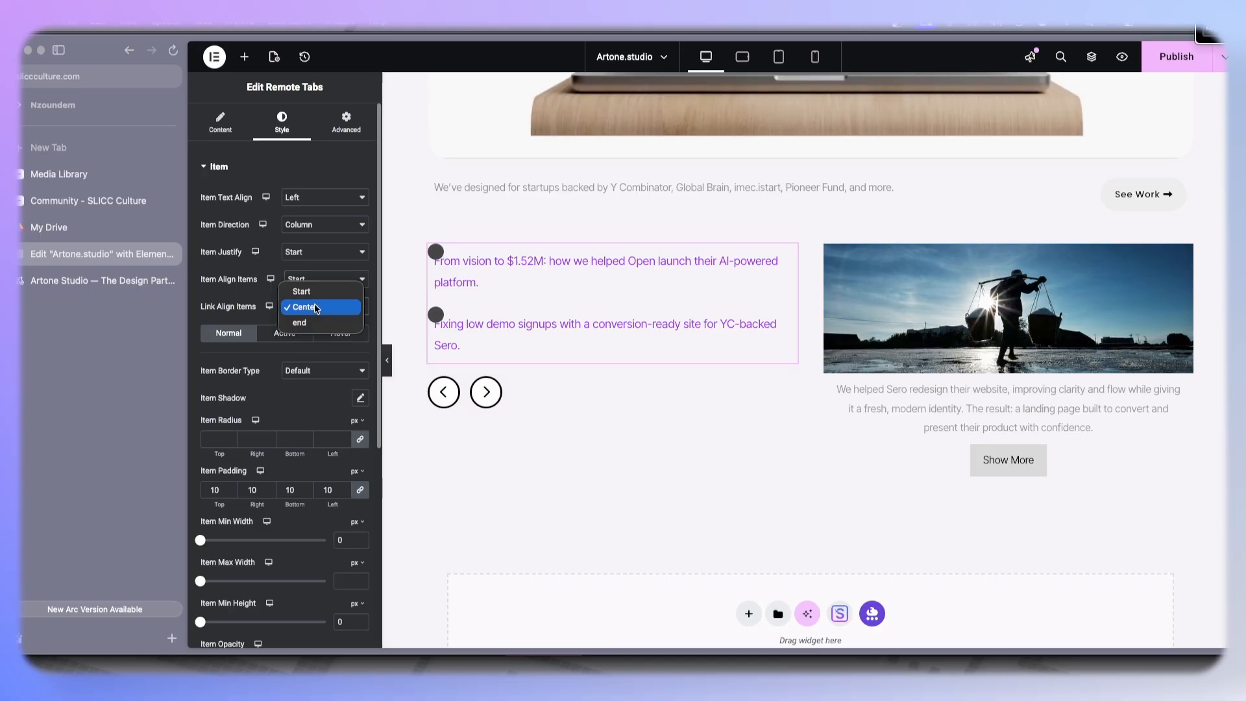
{"action": "left_click", "coordinate": [301, 292]}
- Turn off Show Label in the tabs widget's layout settings
{"action": "scroll", "coordinate": [293, 467], "scroll_direction": "down", "scroll_amount": 5}
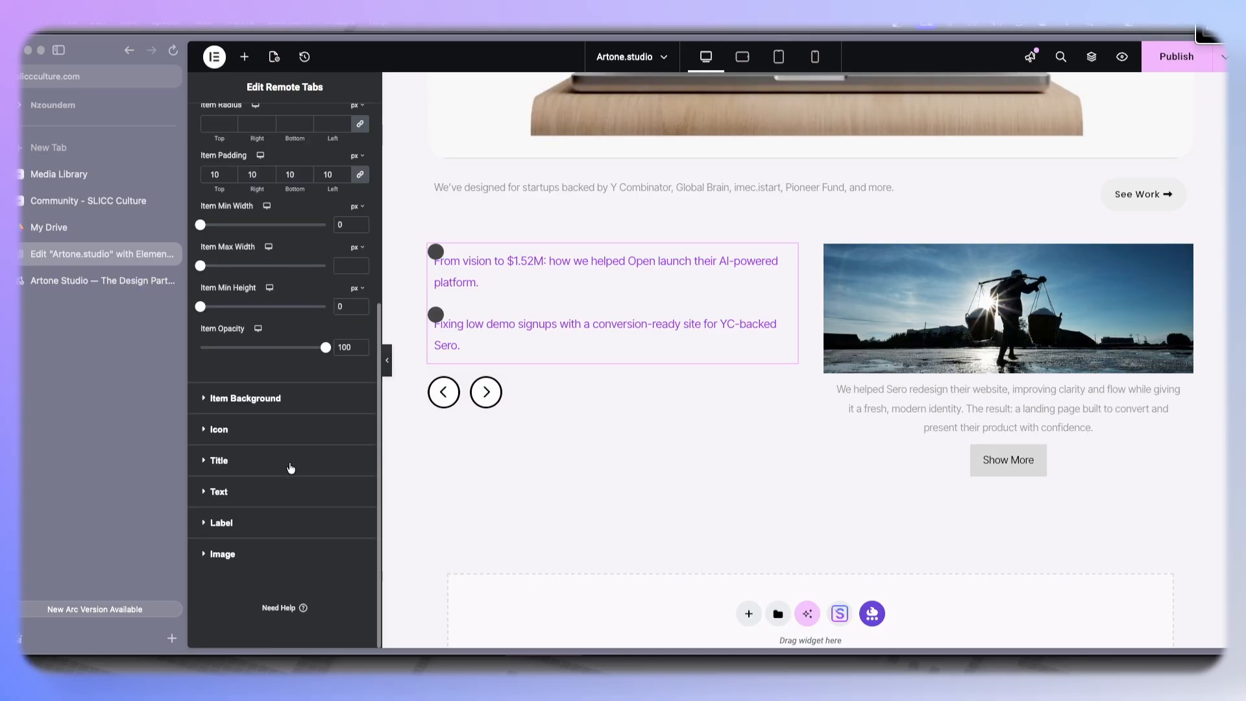
{"action": "left_click", "coordinate": [238, 435]}
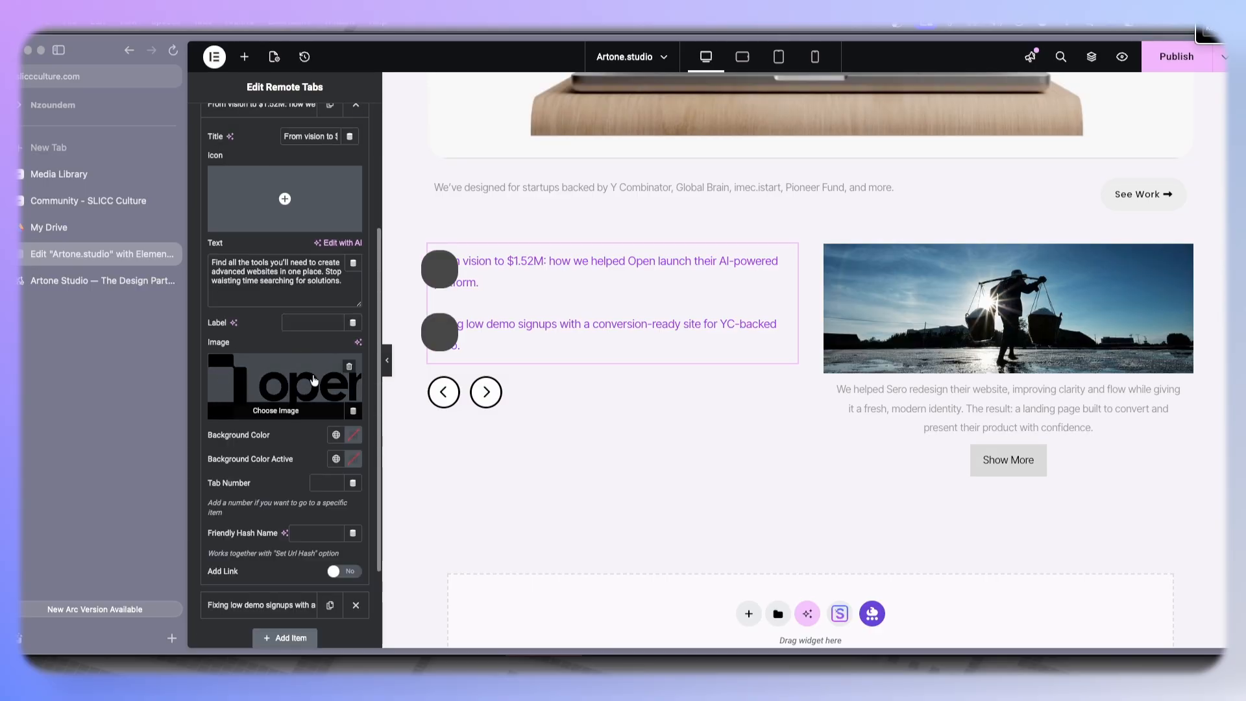
{"action": "scroll", "coordinate": [260, 506], "scroll_direction": "down", "scroll_amount": 3}
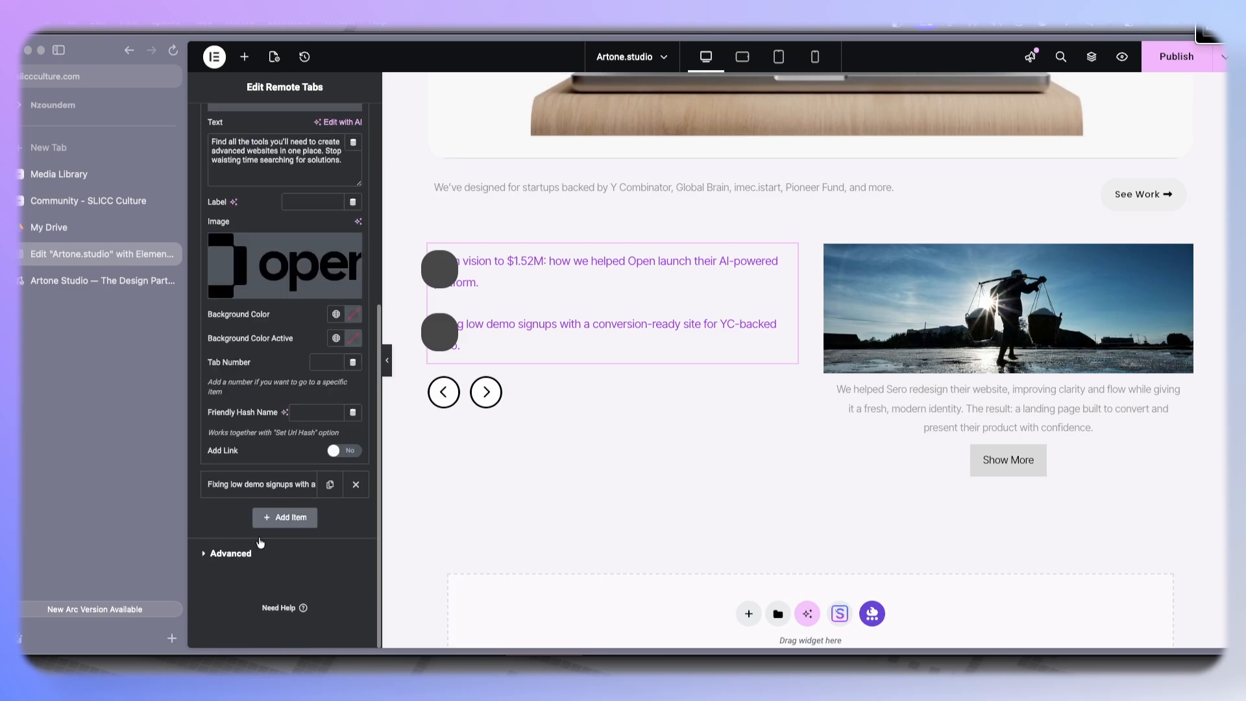
{"action": "scroll", "coordinate": [249, 454], "scroll_direction": "up", "scroll_amount": 8}
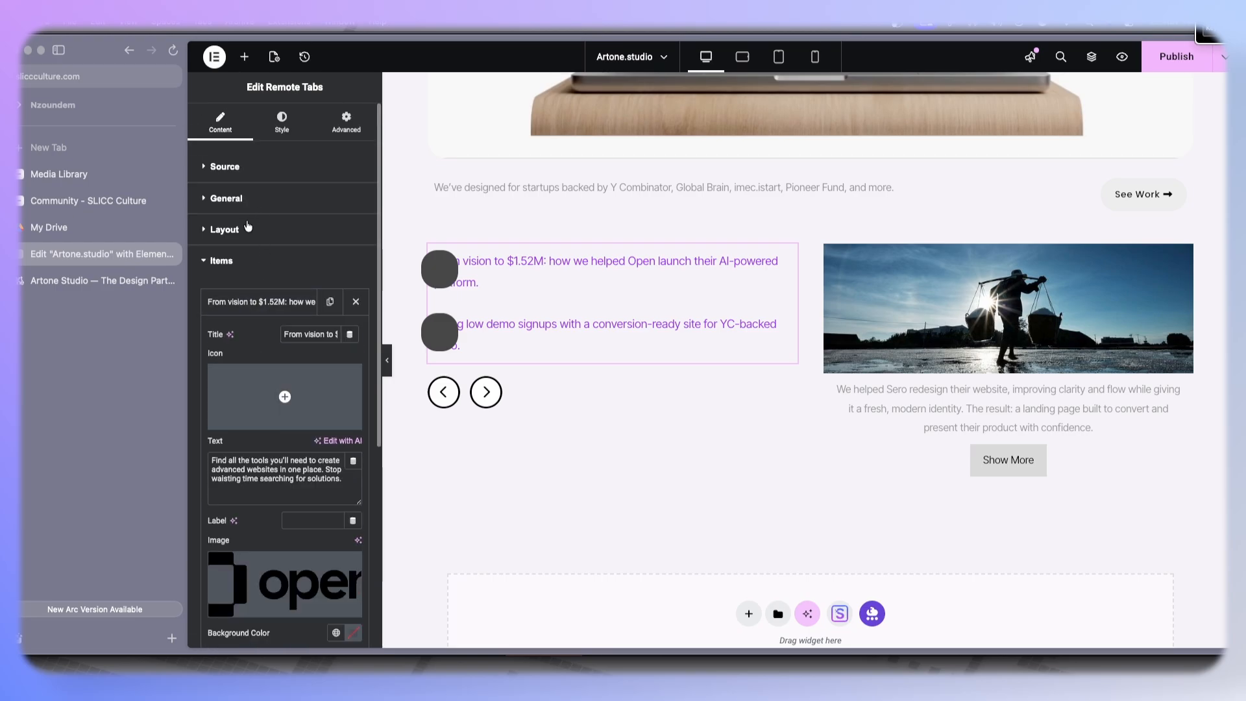
{"action": "left_click", "coordinate": [224, 229]}
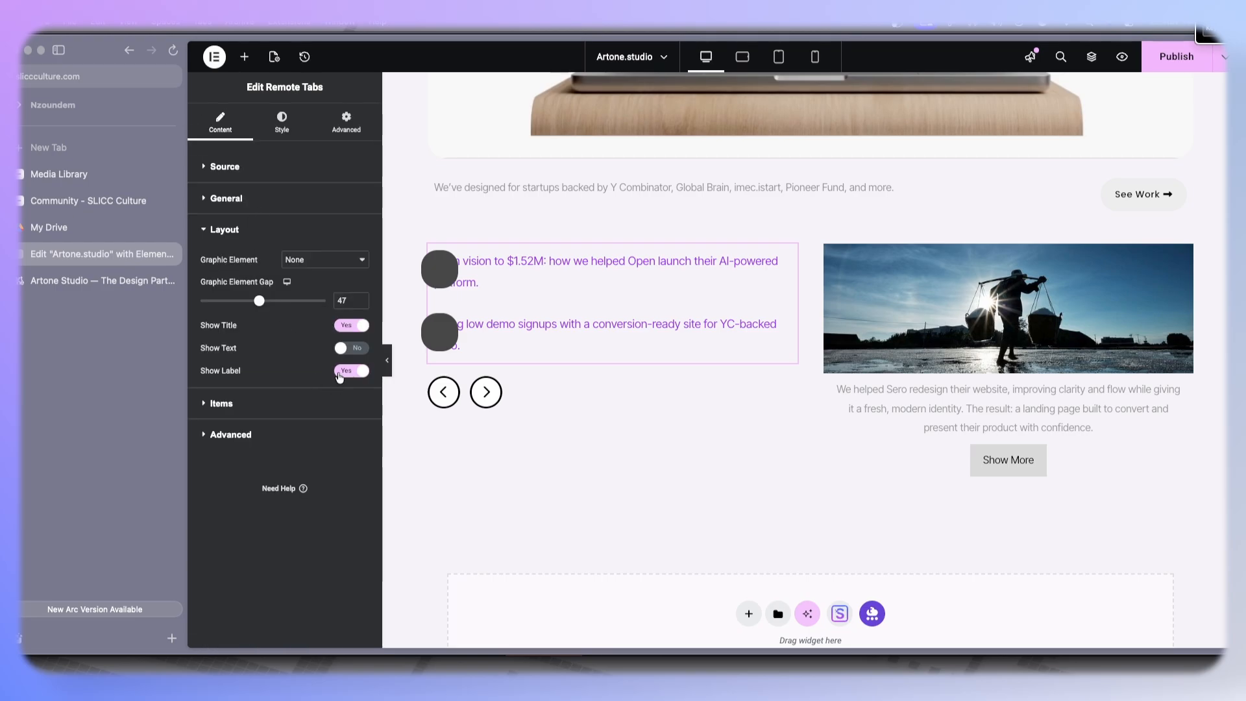
{"action": "left_click", "coordinate": [350, 371]}
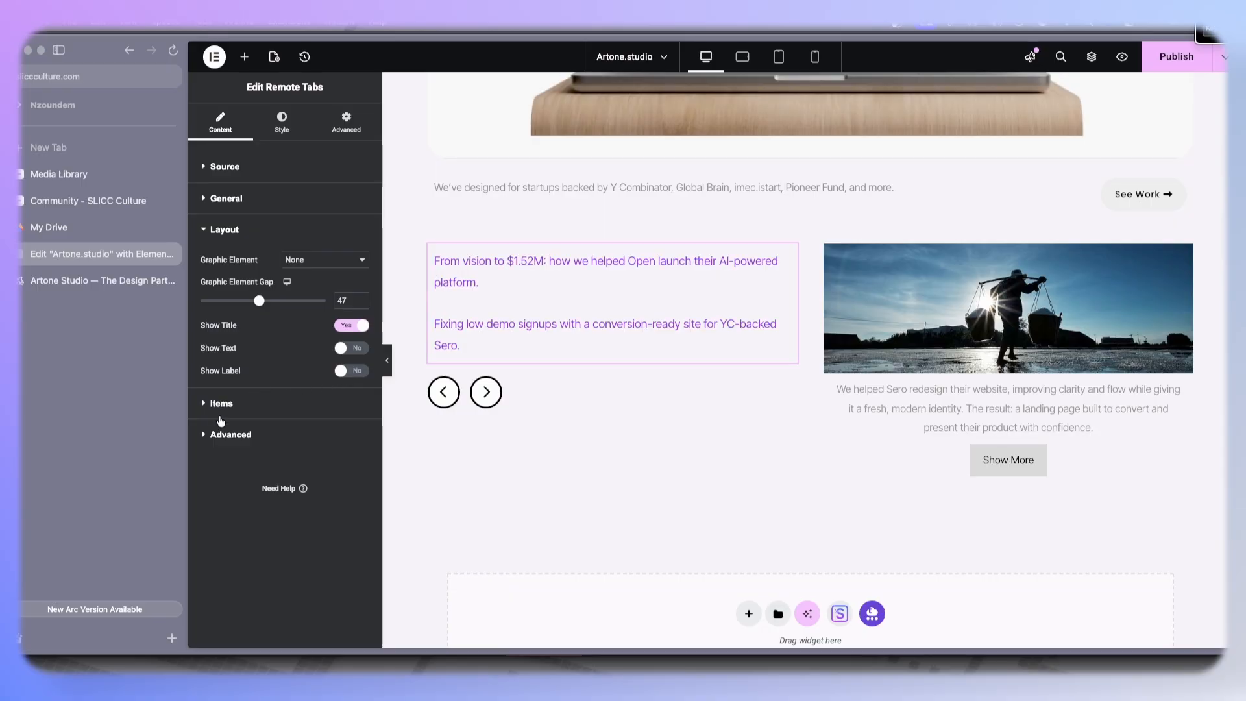
- Set the Remote Tabs graphic element to Image and the graphic element gap to 25
{"action": "left_click", "coordinate": [317, 261]}
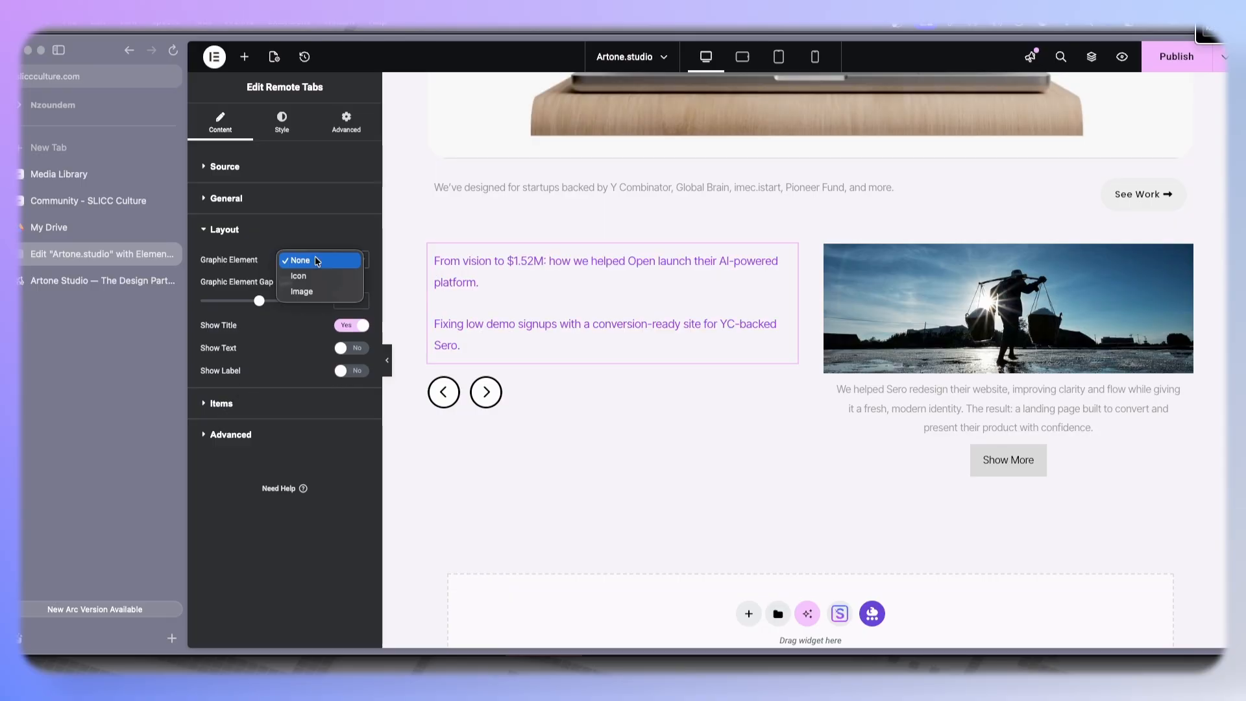
{"action": "left_click", "coordinate": [305, 290]}
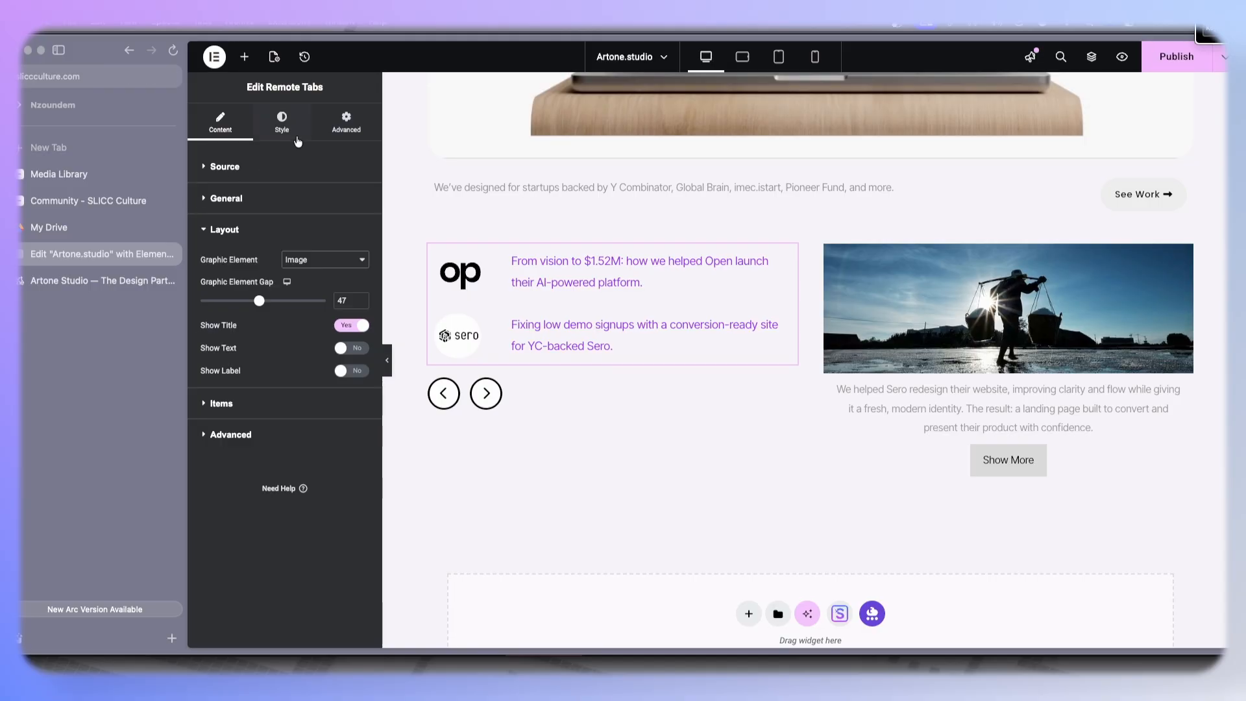
{"action": "left_click_drag", "start_coordinate": [259, 301], "coordinate": [238, 315]}
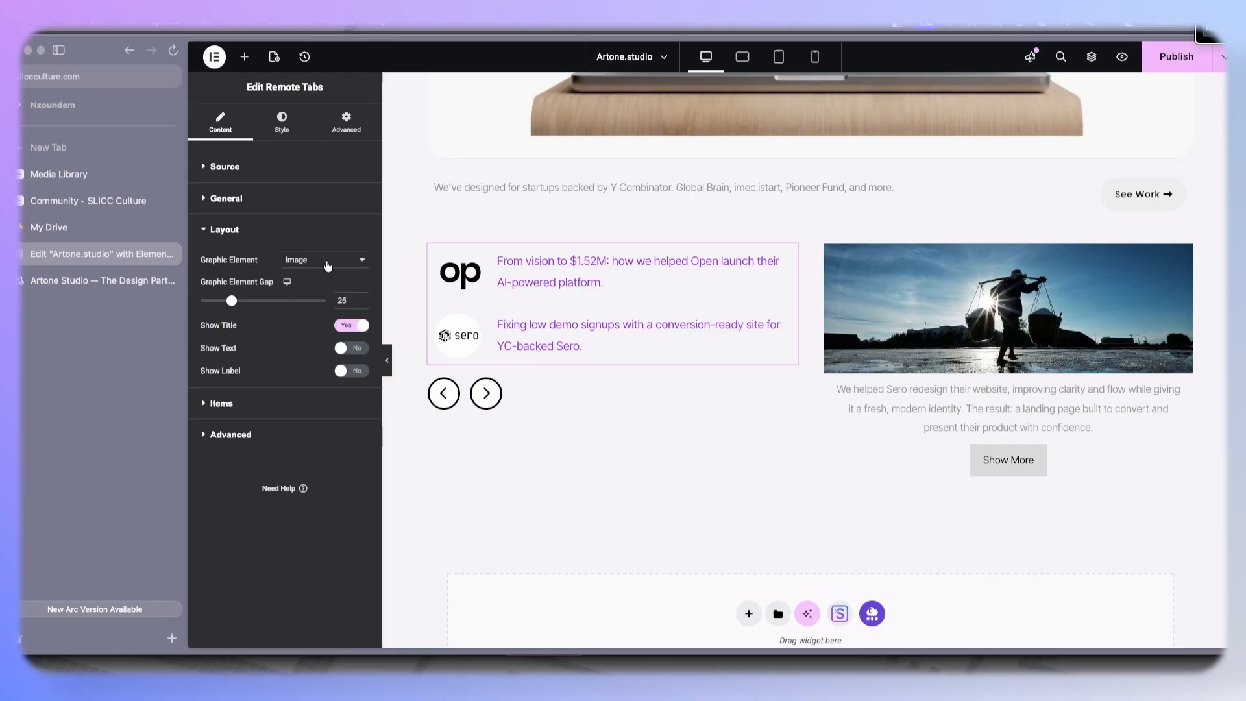
{"action": "left_click", "coordinate": [364, 307]}
- In the tabs' Image style, set image fit to Contain, width to 75 px and height to 55 px
{"action": "left_click", "coordinate": [296, 116]}
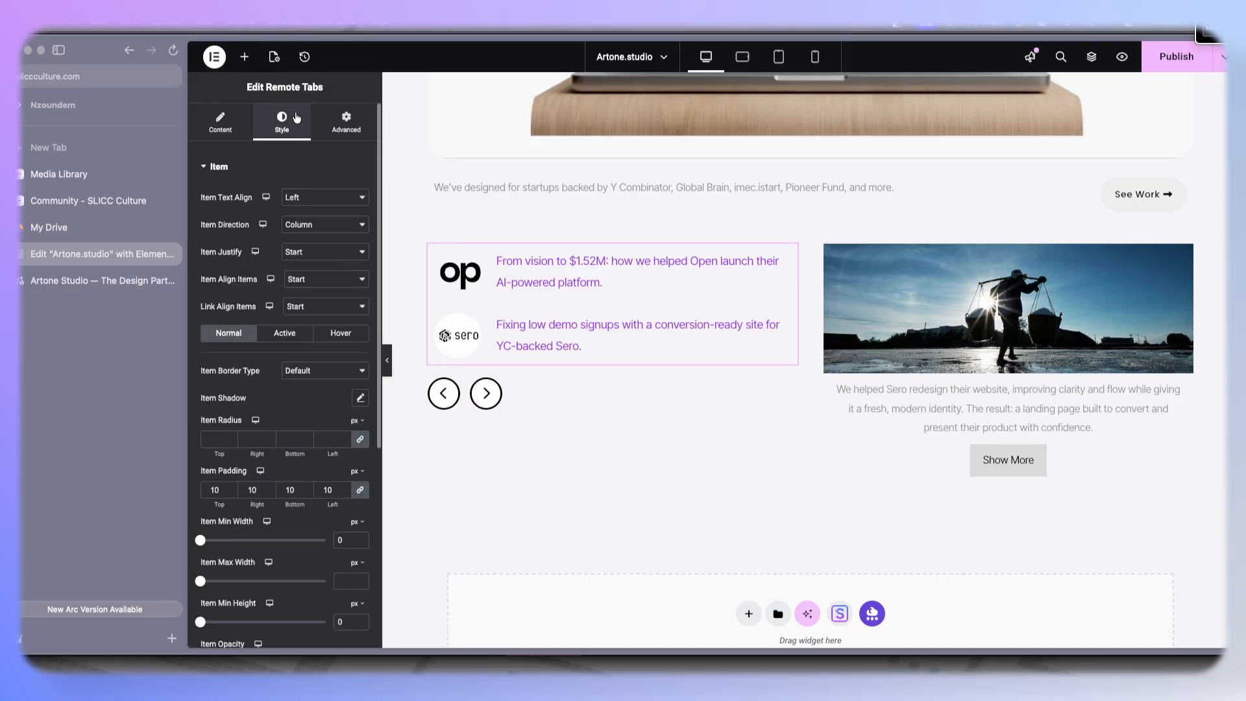
{"action": "scroll", "coordinate": [278, 309], "scroll_direction": "down", "scroll_amount": 3}
{"action": "scroll", "coordinate": [277, 309], "scroll_direction": "down", "scroll_amount": 2}
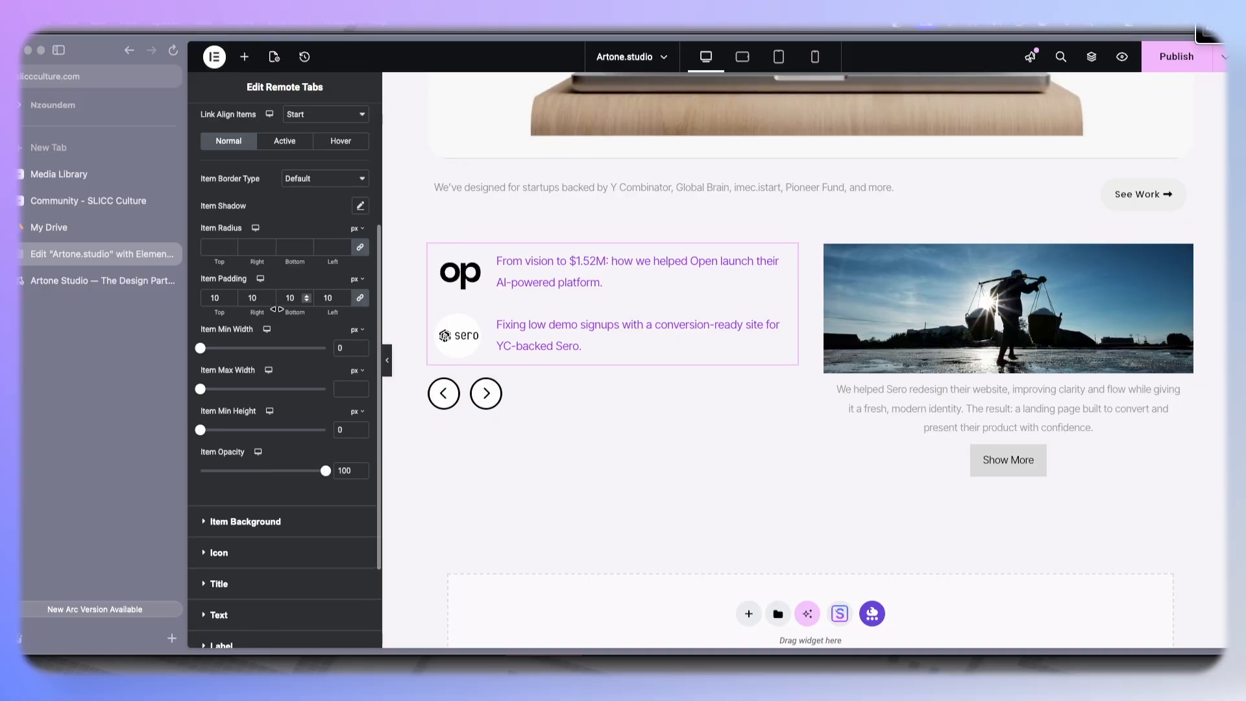
{"action": "left_click", "coordinate": [222, 554]}
{"action": "scroll", "coordinate": [259, 519], "scroll_direction": "down", "scroll_amount": 2}
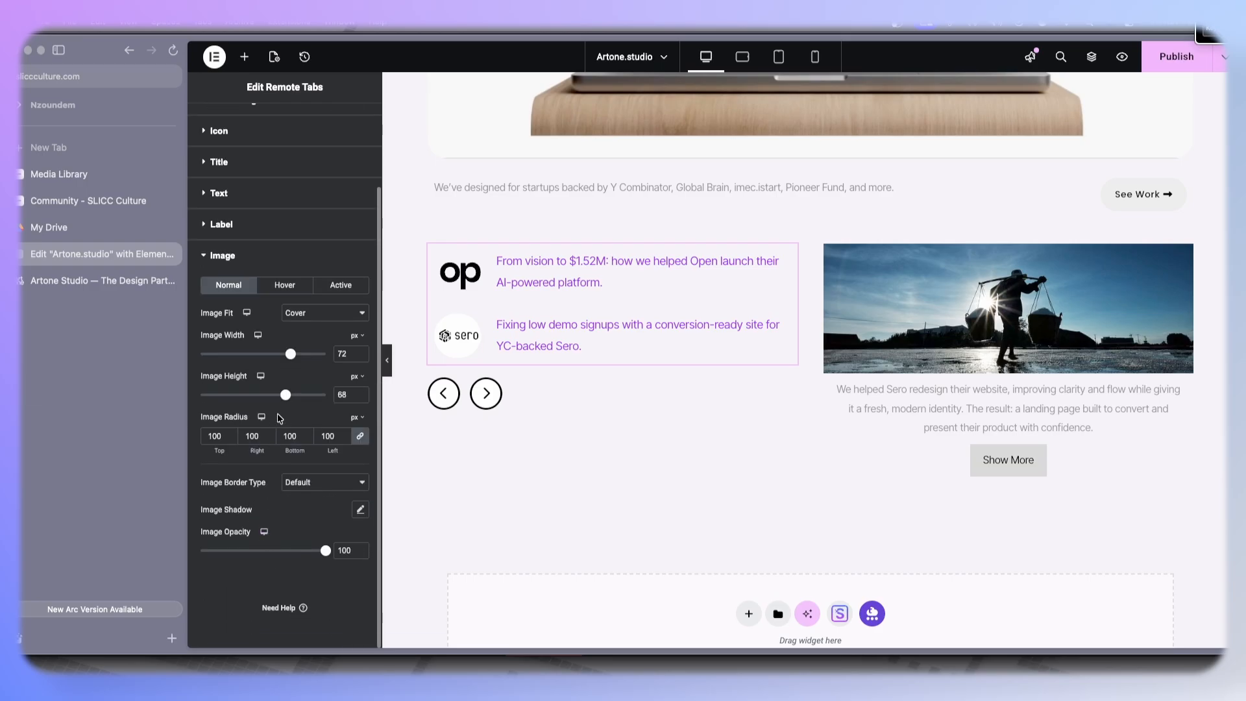
{"action": "left_click_drag", "start_coordinate": [291, 354], "coordinate": [285, 364]}
{"action": "left_click", "coordinate": [311, 315]}
{"action": "left_click", "coordinate": [305, 329]}
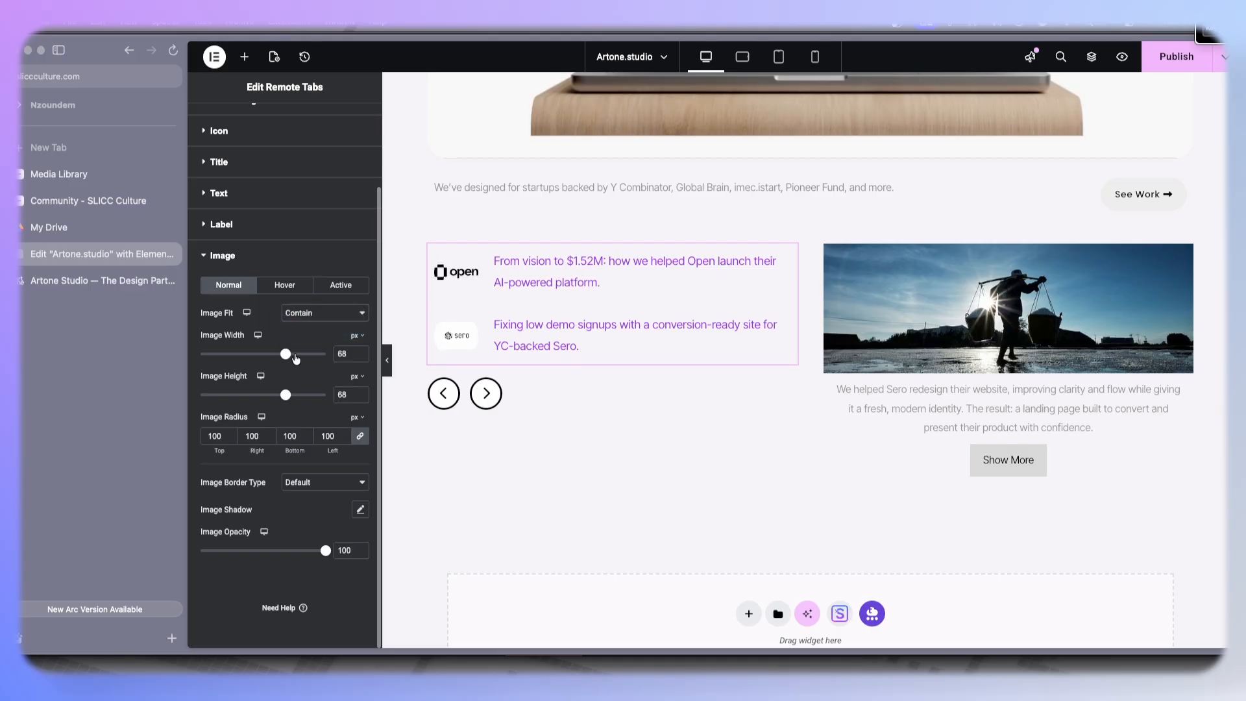
{"action": "left_click_drag", "start_coordinate": [286, 400], "coordinate": [270, 404]}
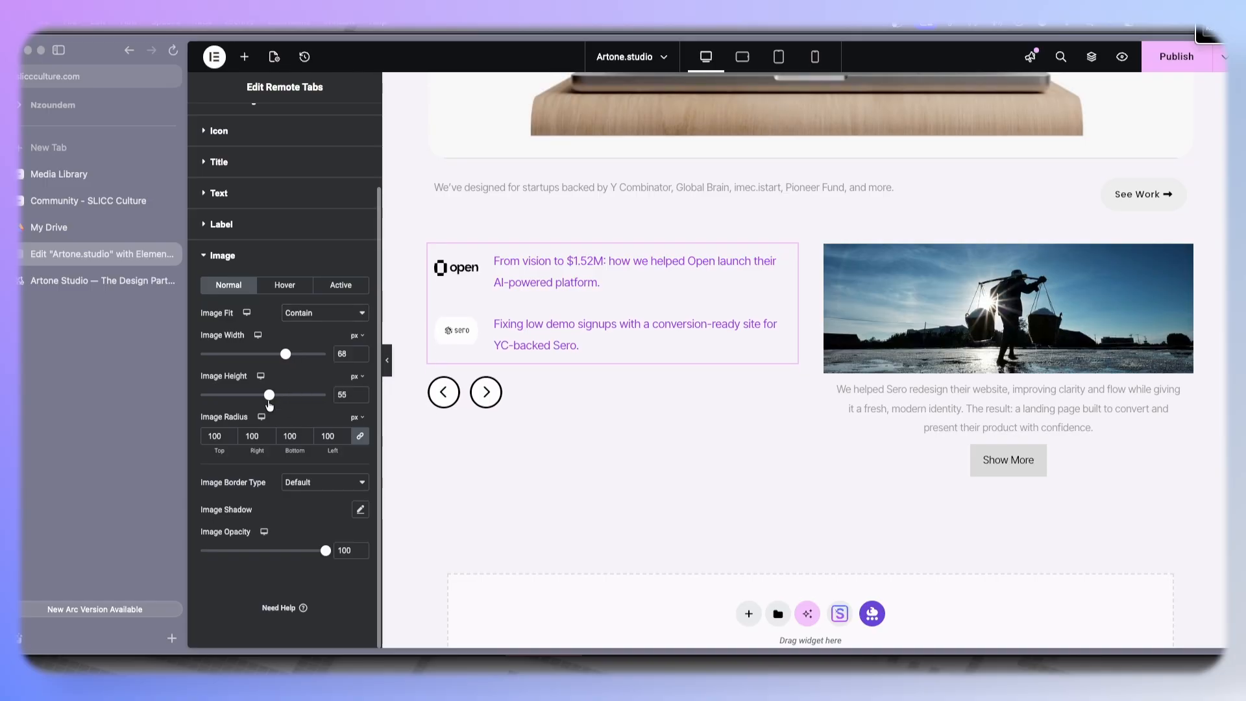
{"action": "left_click_drag", "start_coordinate": [279, 354], "coordinate": [292, 361]}
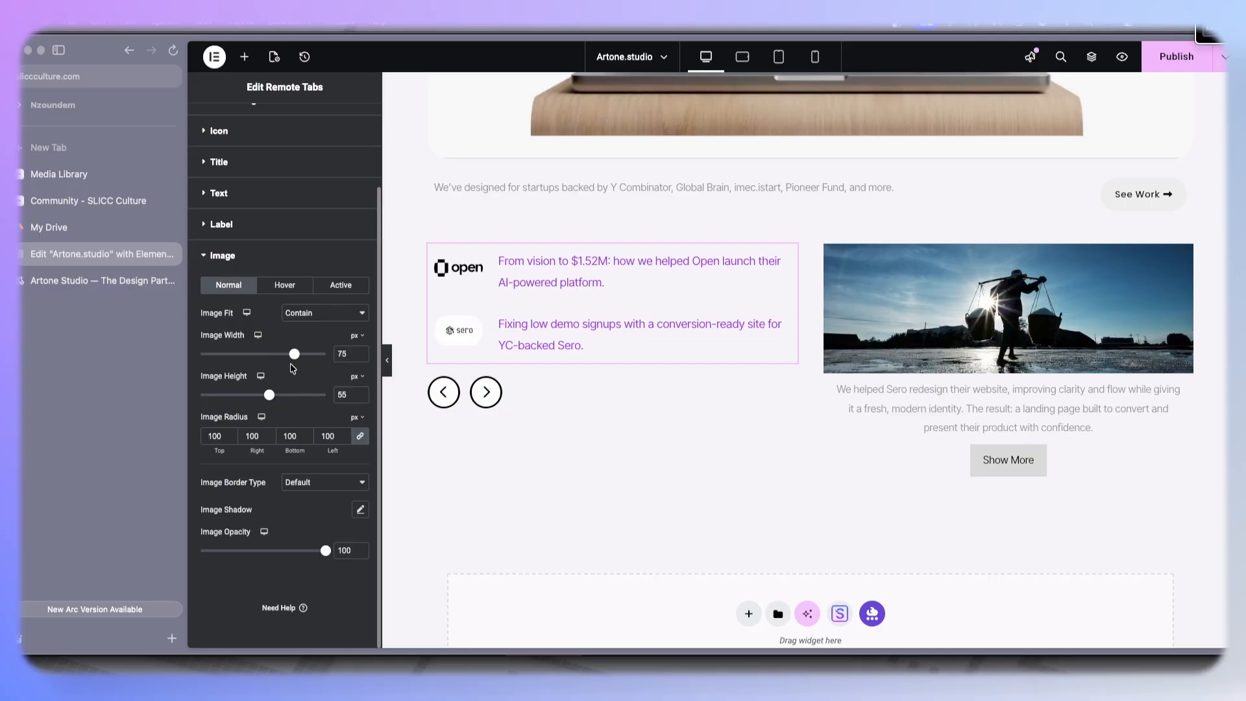
- Set the tab image radius to 0 on all corners
{"action": "double_click", "coordinate": [290, 437]}
{"action": "type", "text": "0"}
{"action": "scroll", "coordinate": [311, 407], "scroll_direction": "up", "scroll_amount": 3}
{"action": "left_click", "coordinate": [284, 206]}
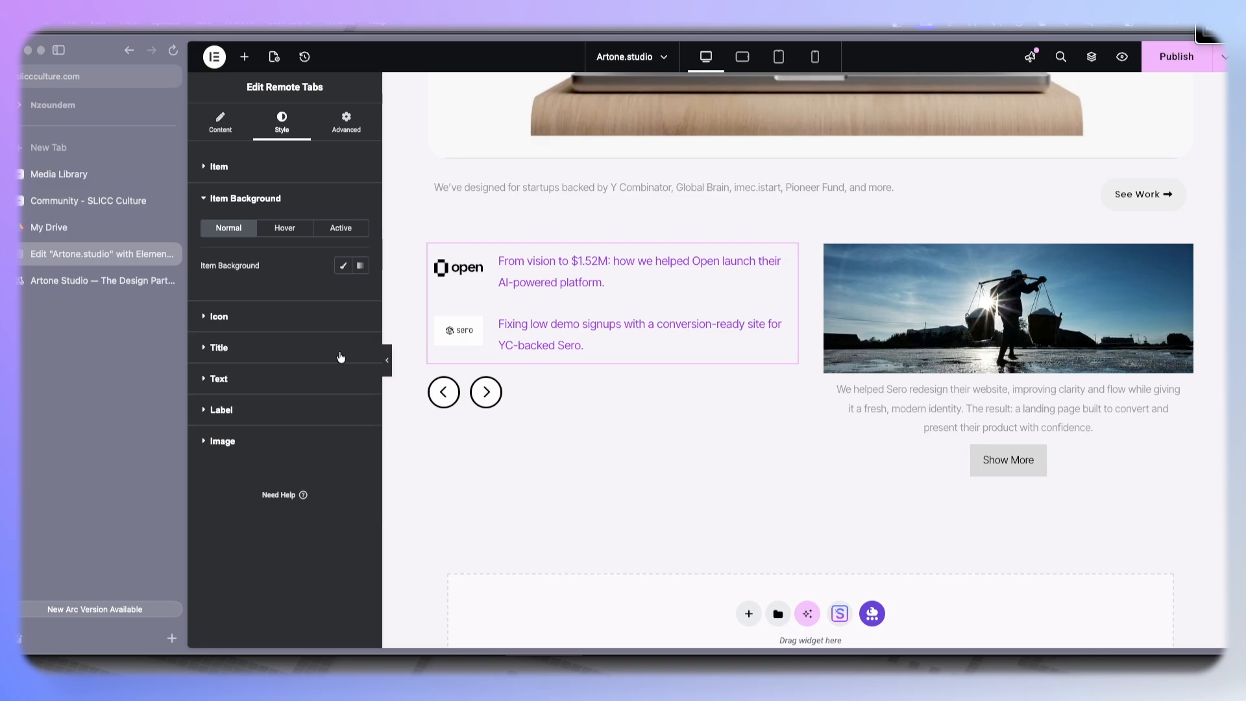
- Compare the tab switching in the canvas with the case study section on the reference Artone Studio page
{"action": "left_click", "coordinate": [540, 279]}
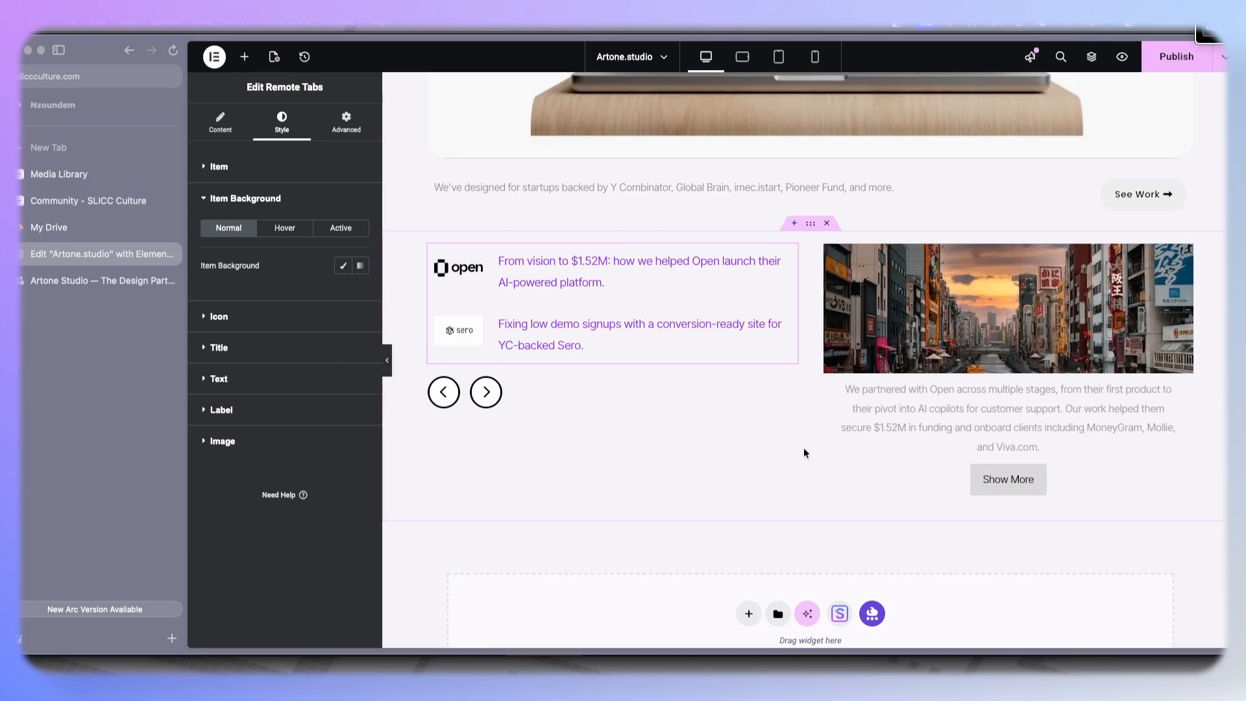
{"action": "left_click", "coordinate": [516, 335]}
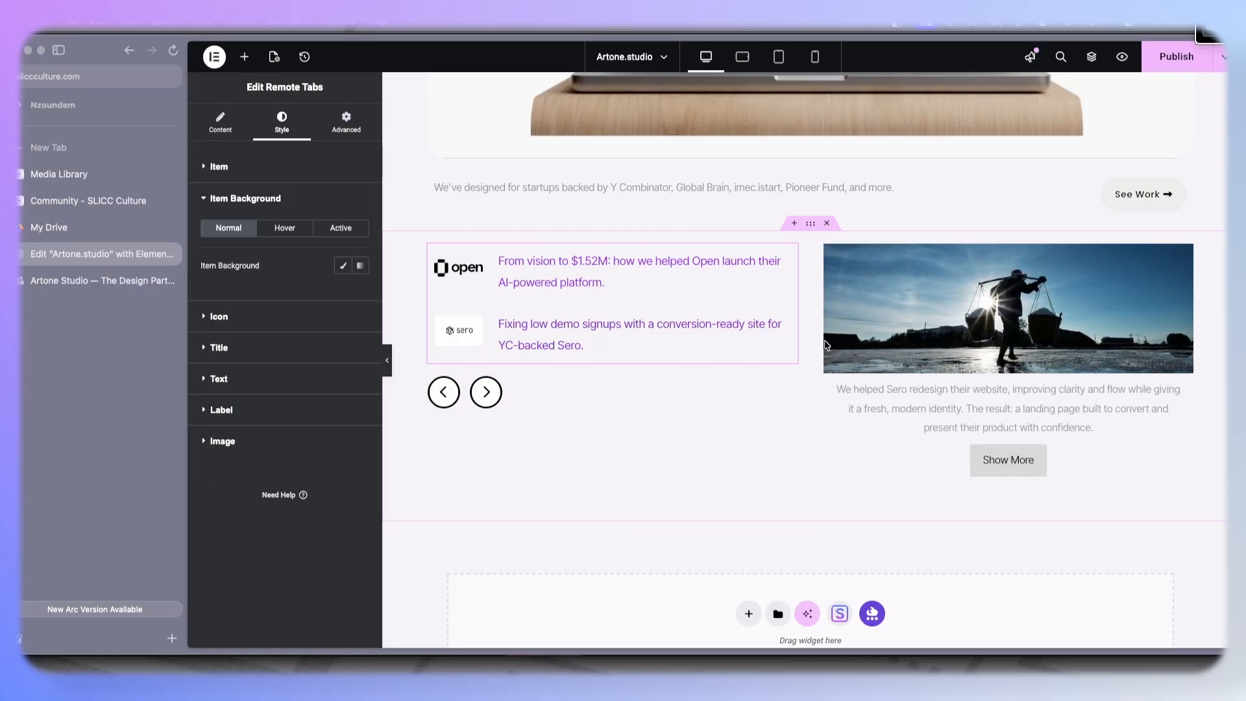
{"action": "left_click", "coordinate": [91, 291]}
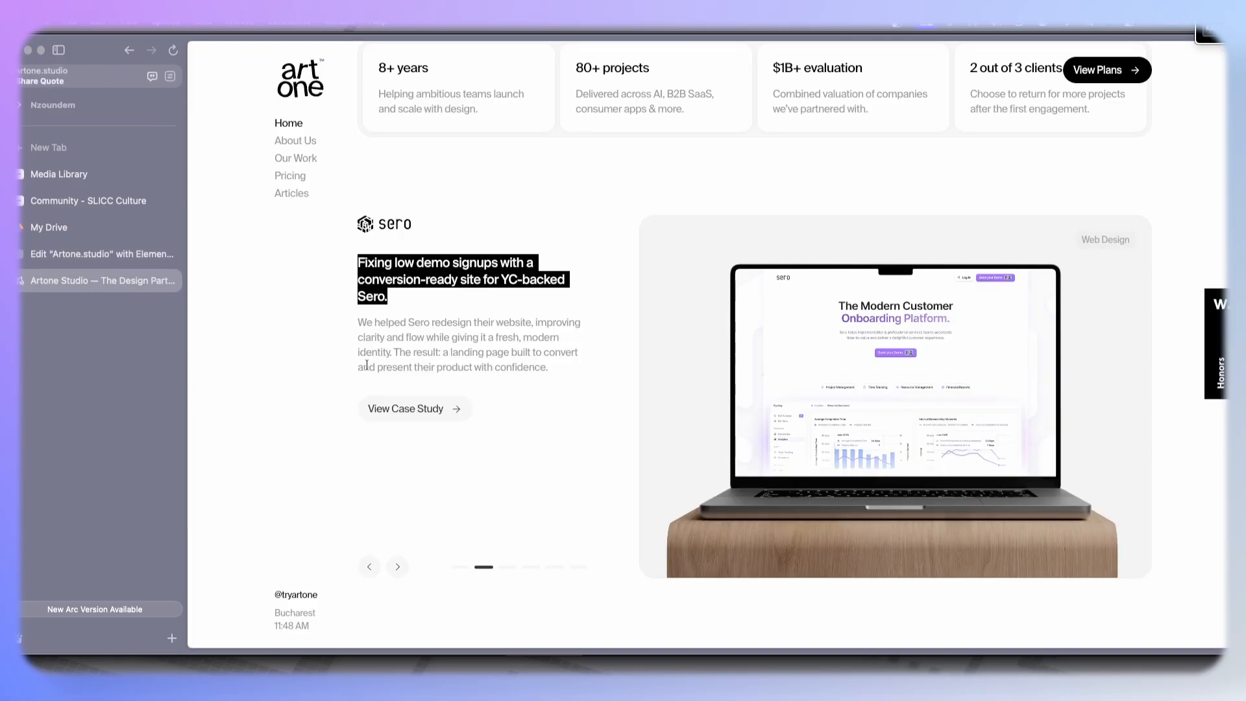
{"action": "left_click", "coordinate": [309, 368]}
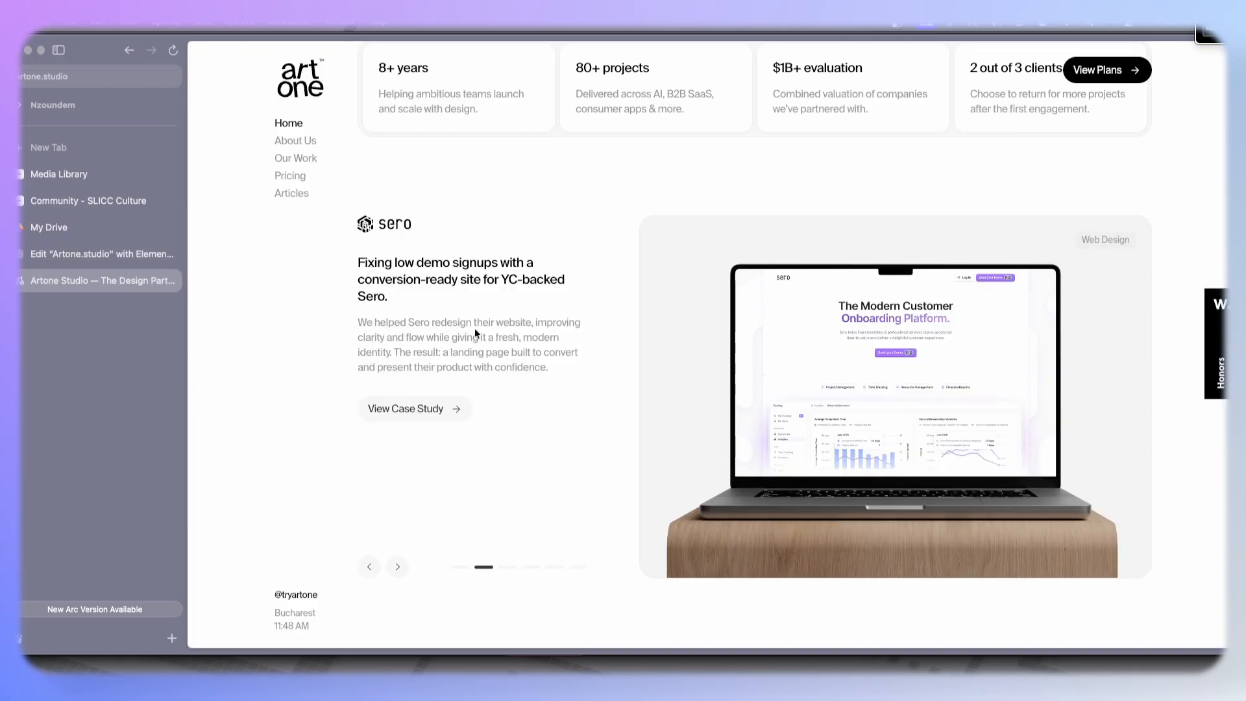
{"action": "left_click", "coordinate": [71, 260]}
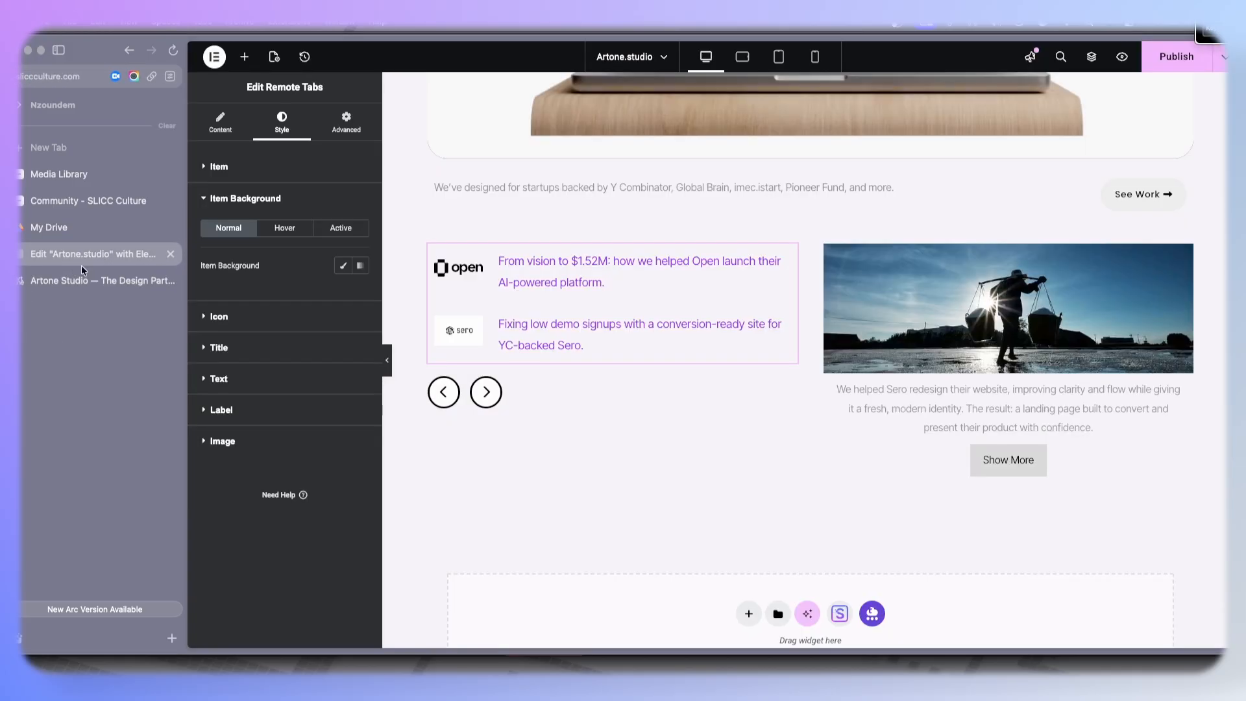
- Replace the second Card Carousel item's image with the dashboard screenshot from the media library
{"action": "left_click", "coordinate": [973, 325]}
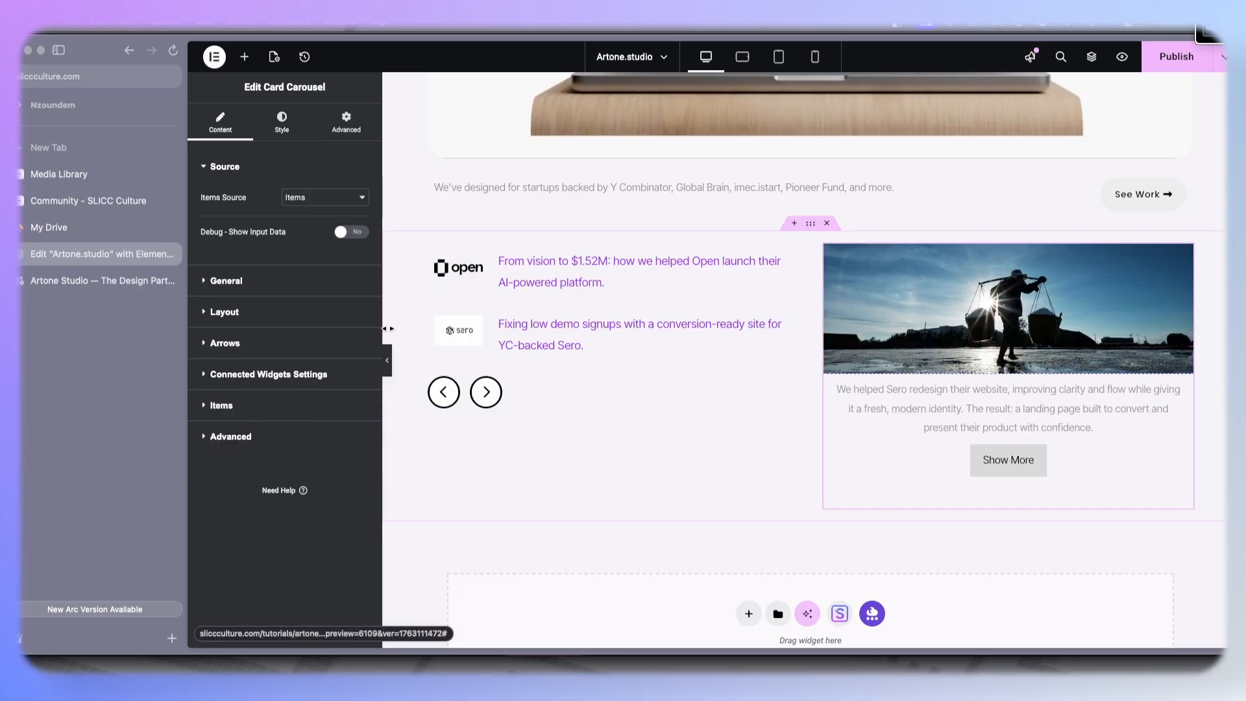
{"action": "left_click", "coordinate": [224, 404]}
{"action": "left_click", "coordinate": [235, 400]}
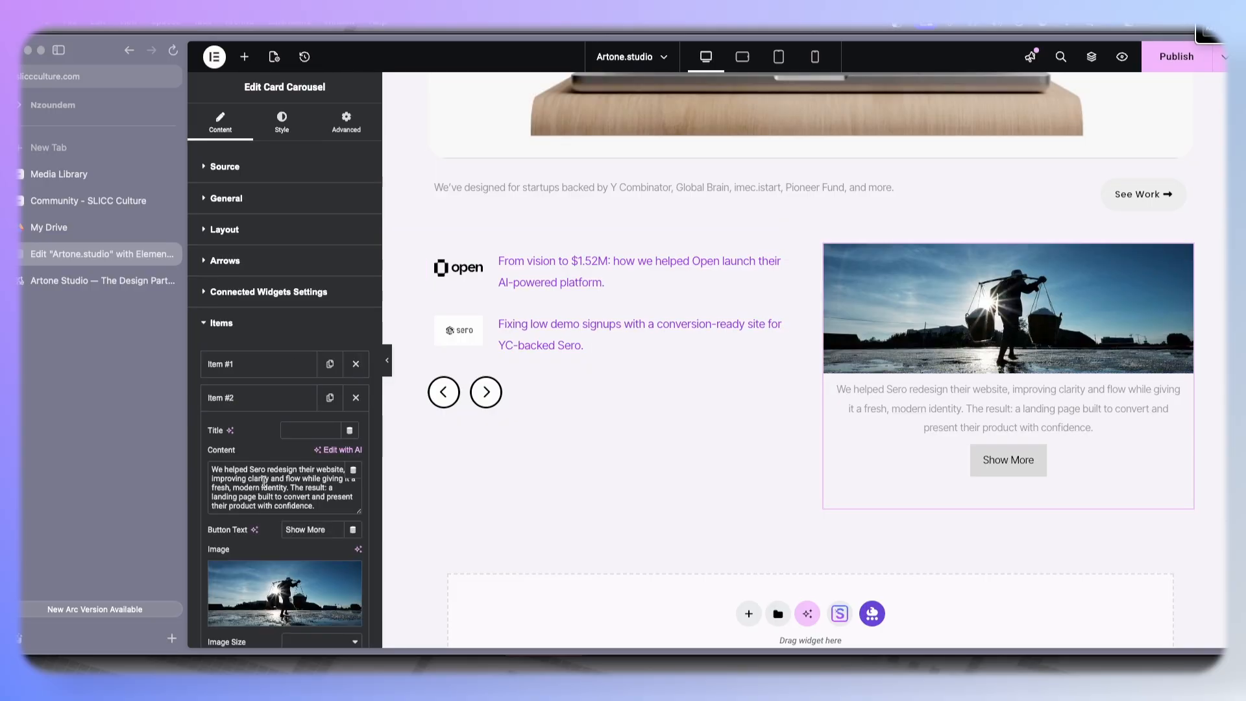
{"action": "left_click", "coordinate": [247, 599]}
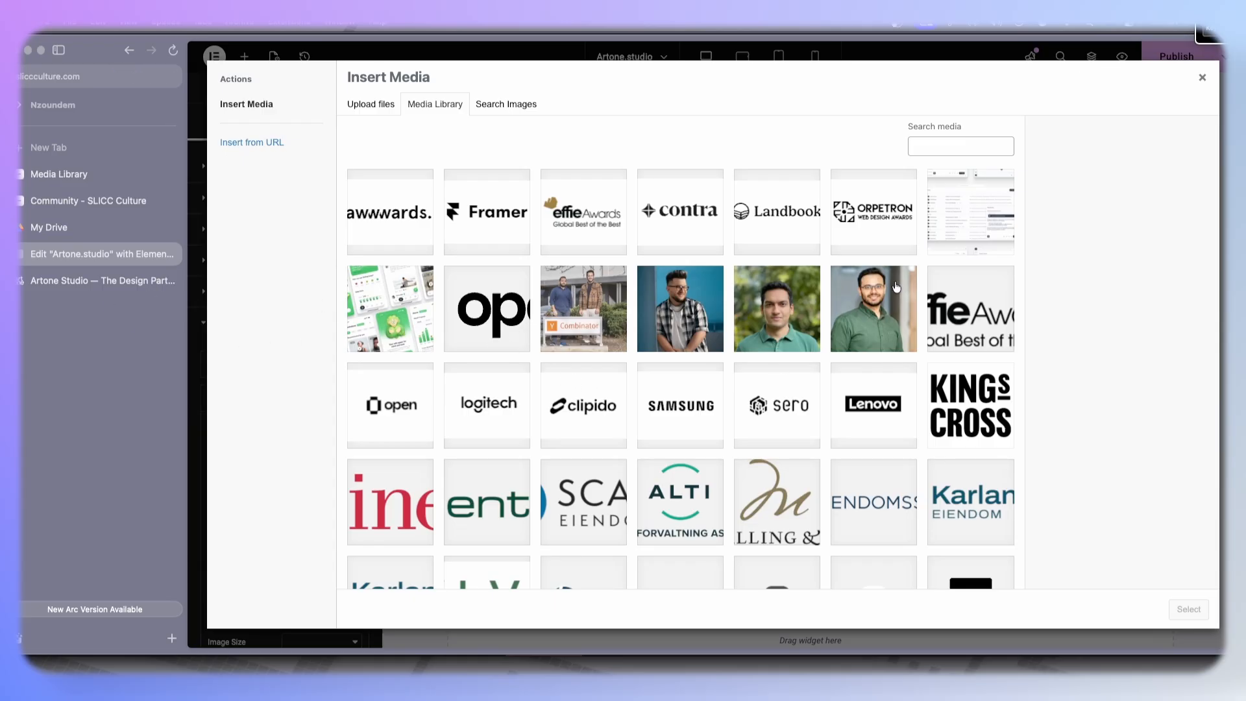
{"action": "left_click", "coordinate": [961, 223]}
{"action": "left_click", "coordinate": [1182, 609]}
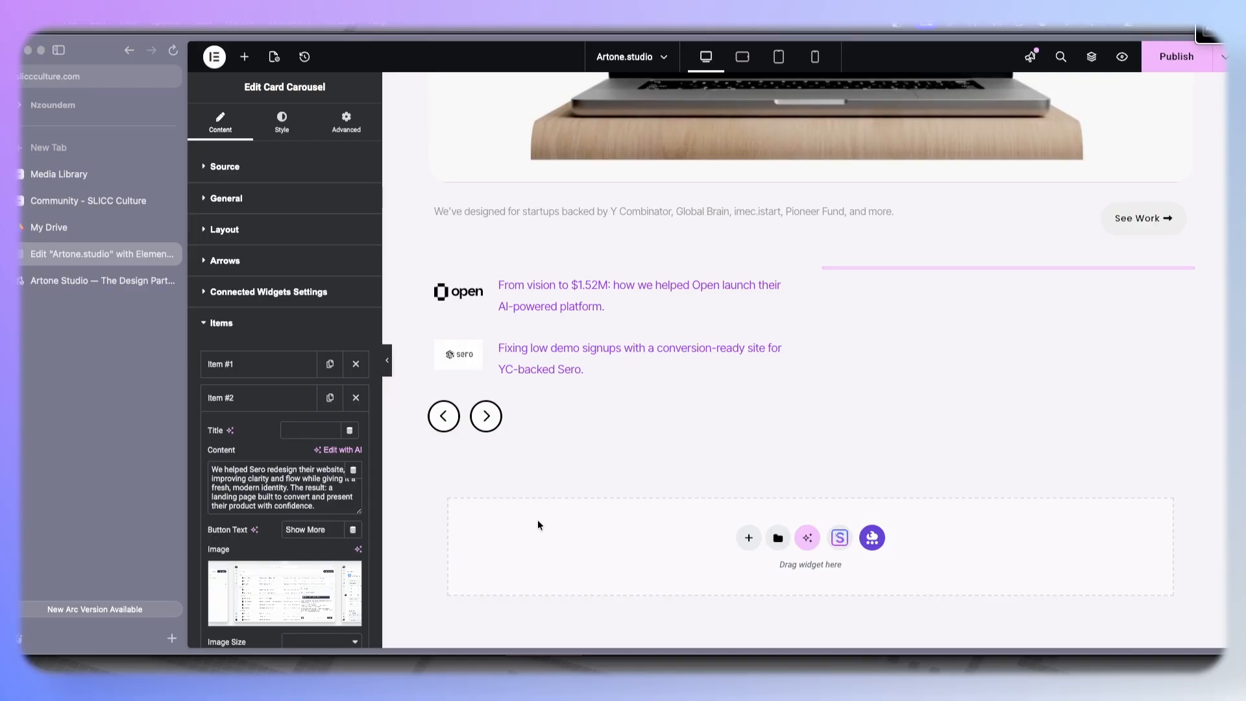
- Save the Sero laptop image from the reference Artone Studio page to Downloads
{"action": "left_click", "coordinate": [92, 292]}
{"action": "right_click", "coordinate": [845, 335]}
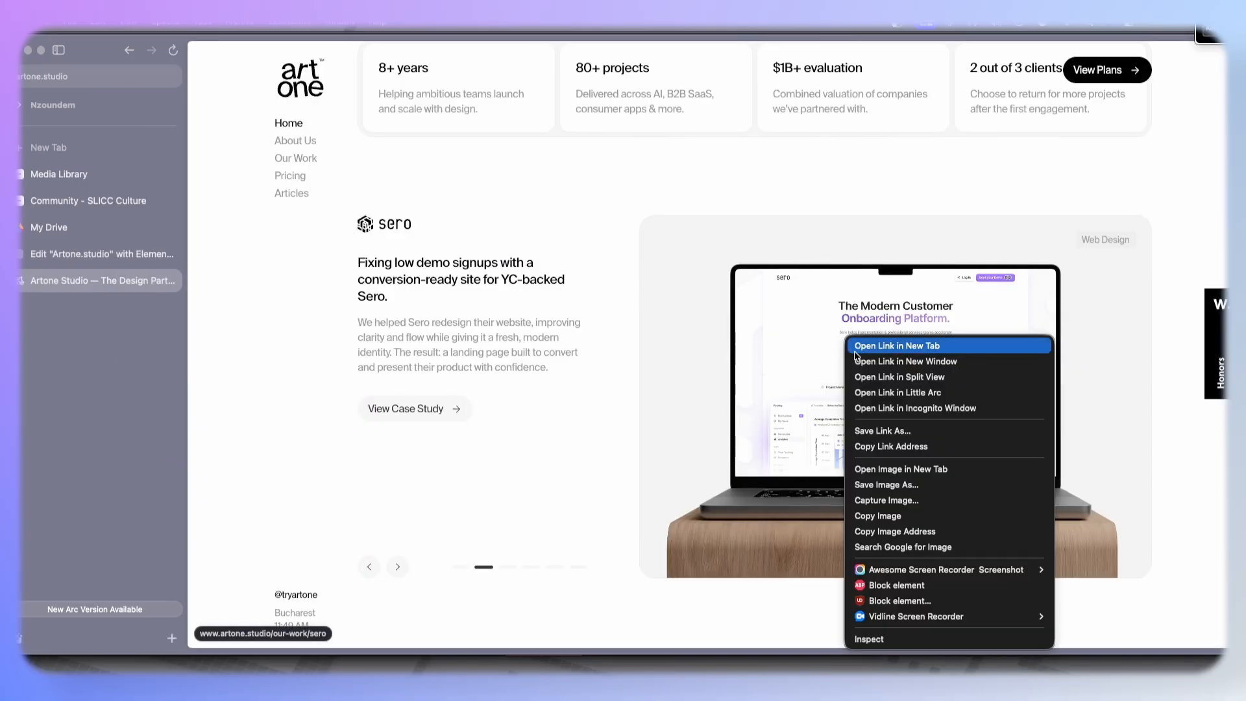
{"action": "left_click", "coordinate": [879, 486]}
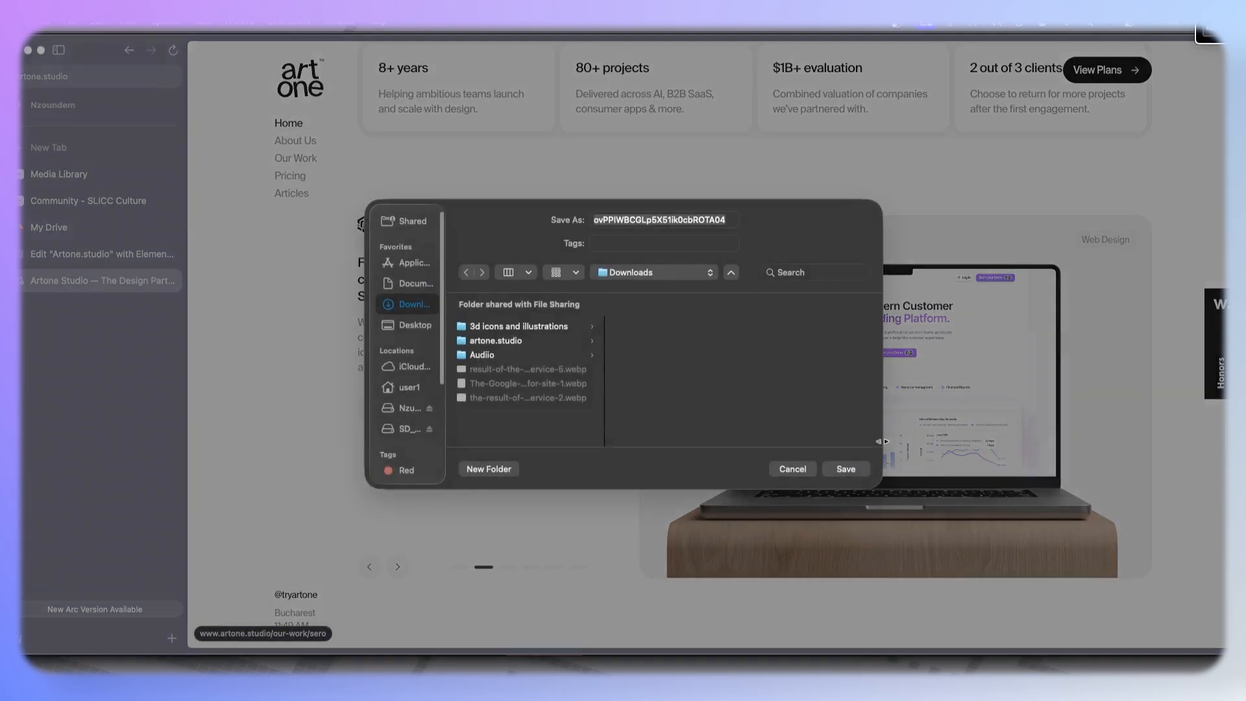
{"action": "left_click", "coordinate": [841, 477]}
{"action": "left_click", "coordinate": [52, 252]}
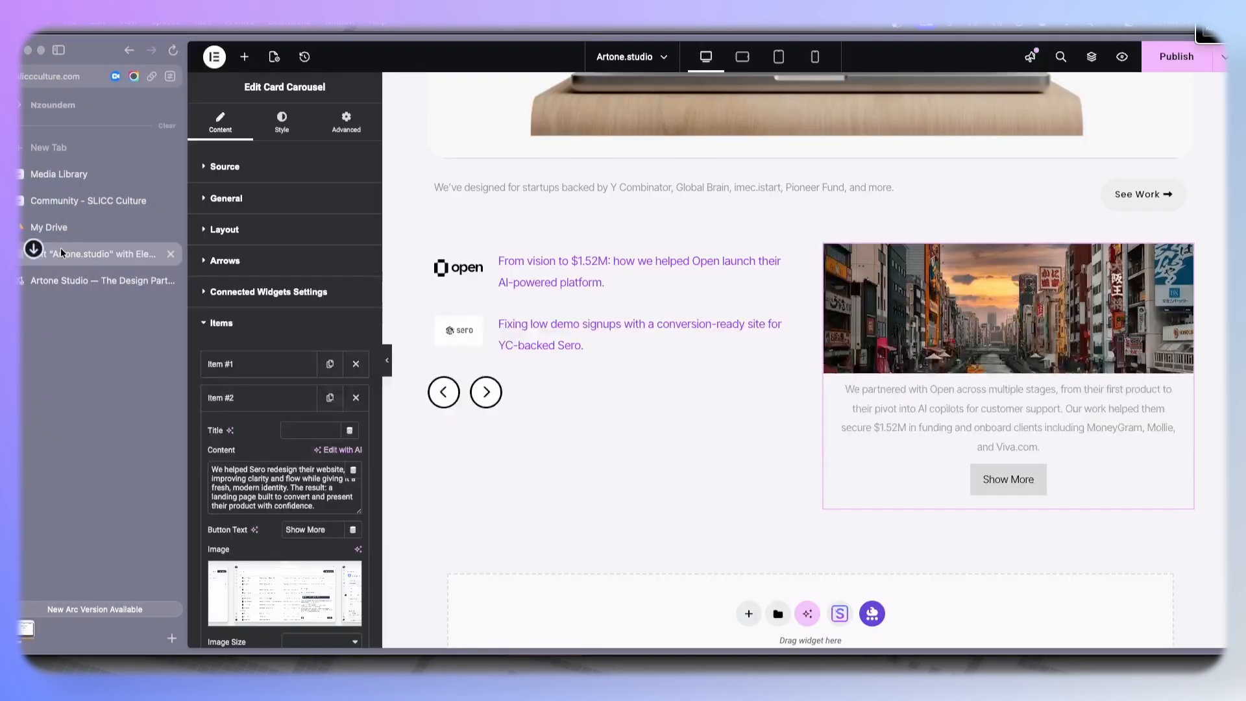
- Upload Artone Studio Design Partner.avif and set it as the first Card Carousel item's image
{"action": "left_click", "coordinate": [249, 375]}
{"action": "left_click", "coordinate": [248, 372]}
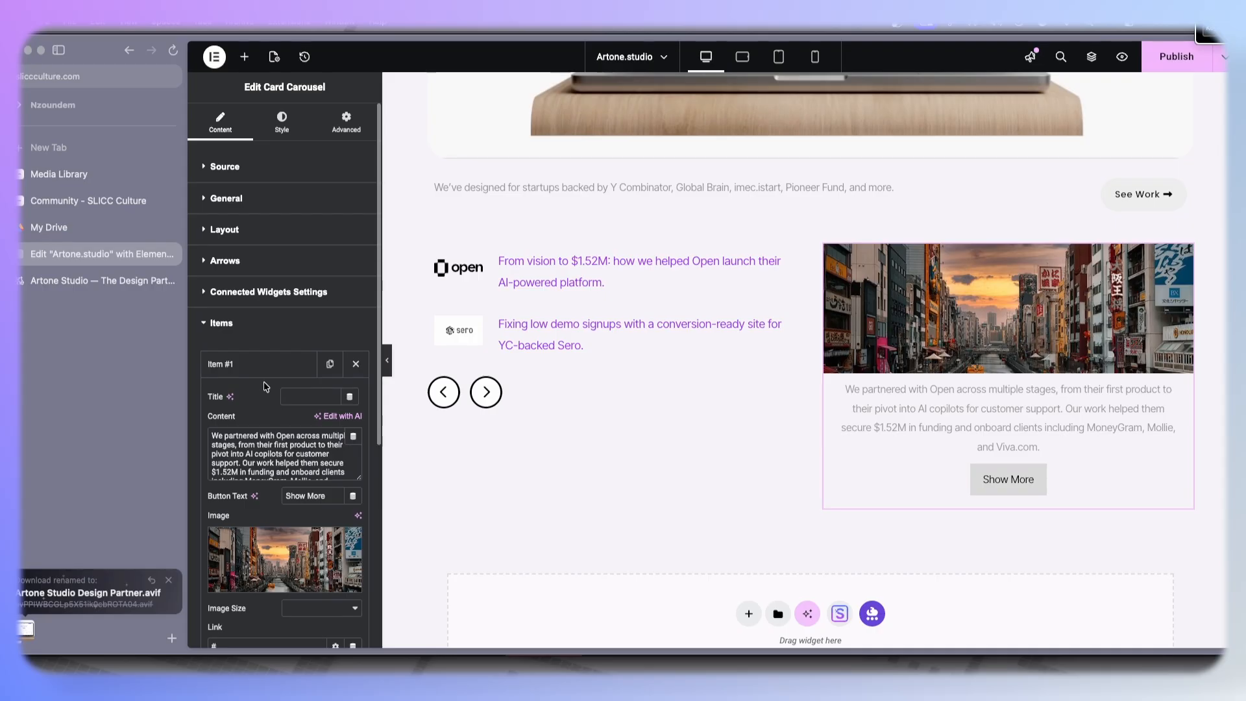
{"action": "mouse_move", "coordinate": [265, 536]}
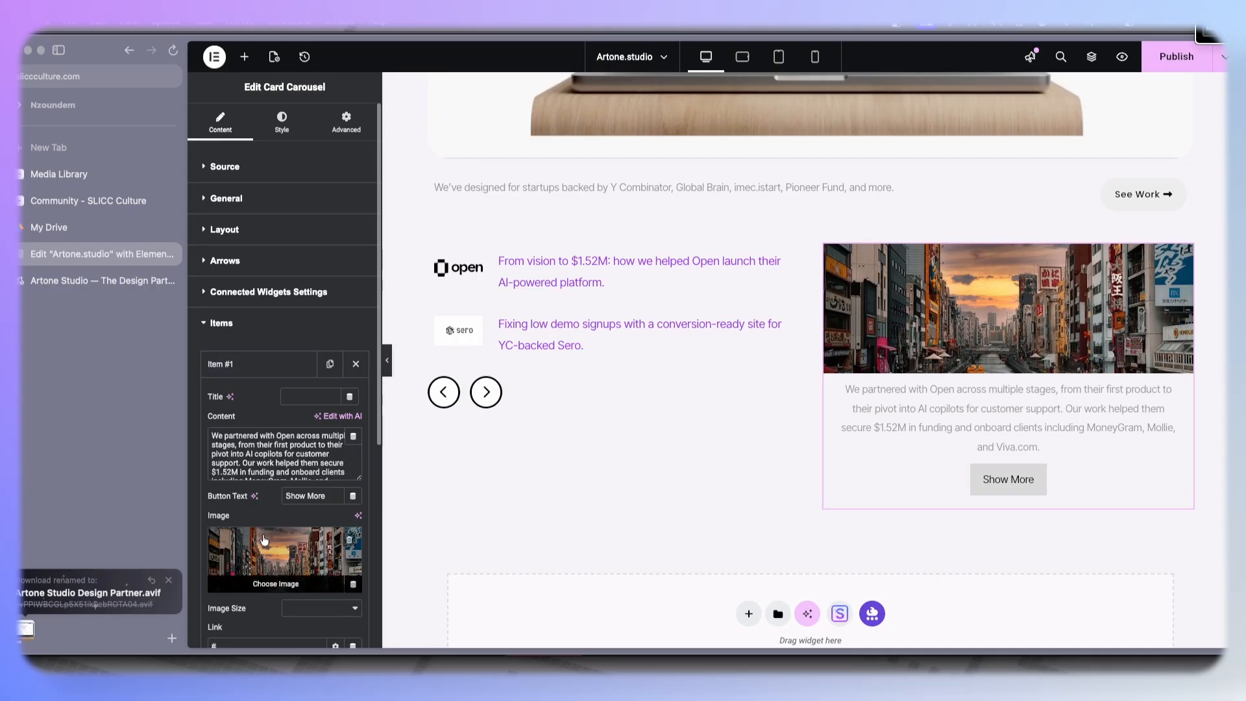
{"action": "left_click", "coordinate": [265, 540]}
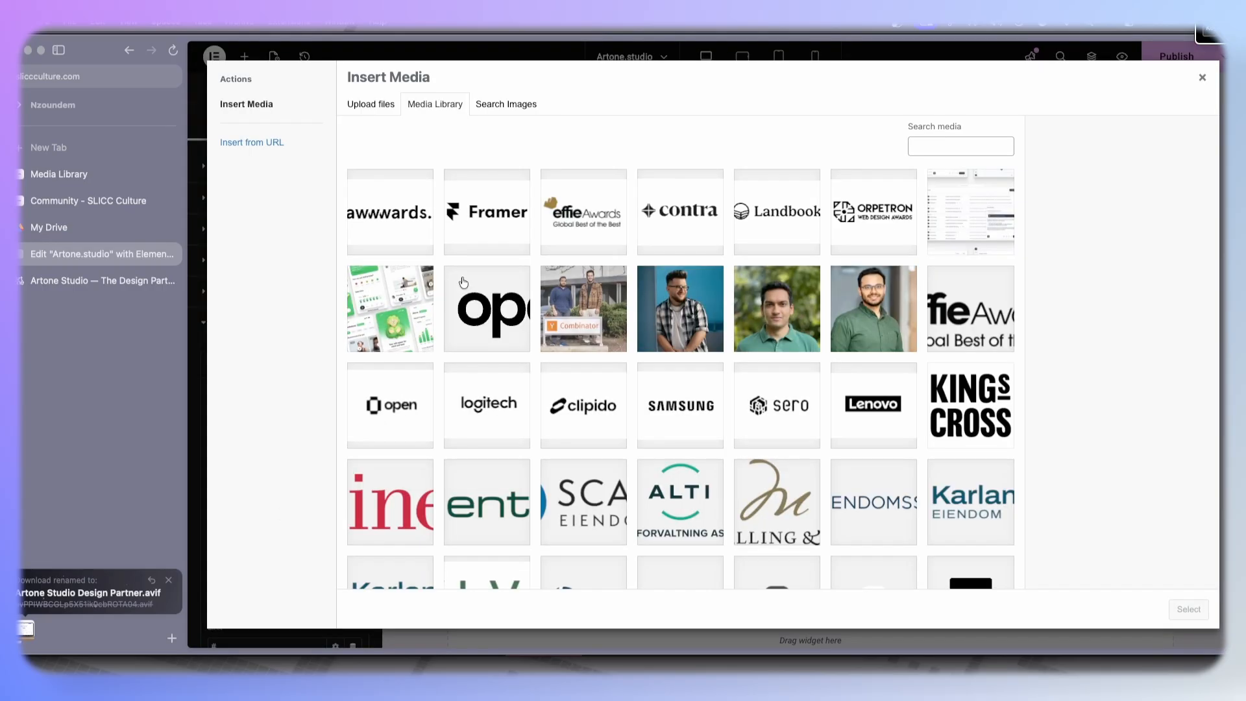
{"action": "left_click", "coordinate": [786, 326]}
{"action": "left_click", "coordinate": [271, 225]}
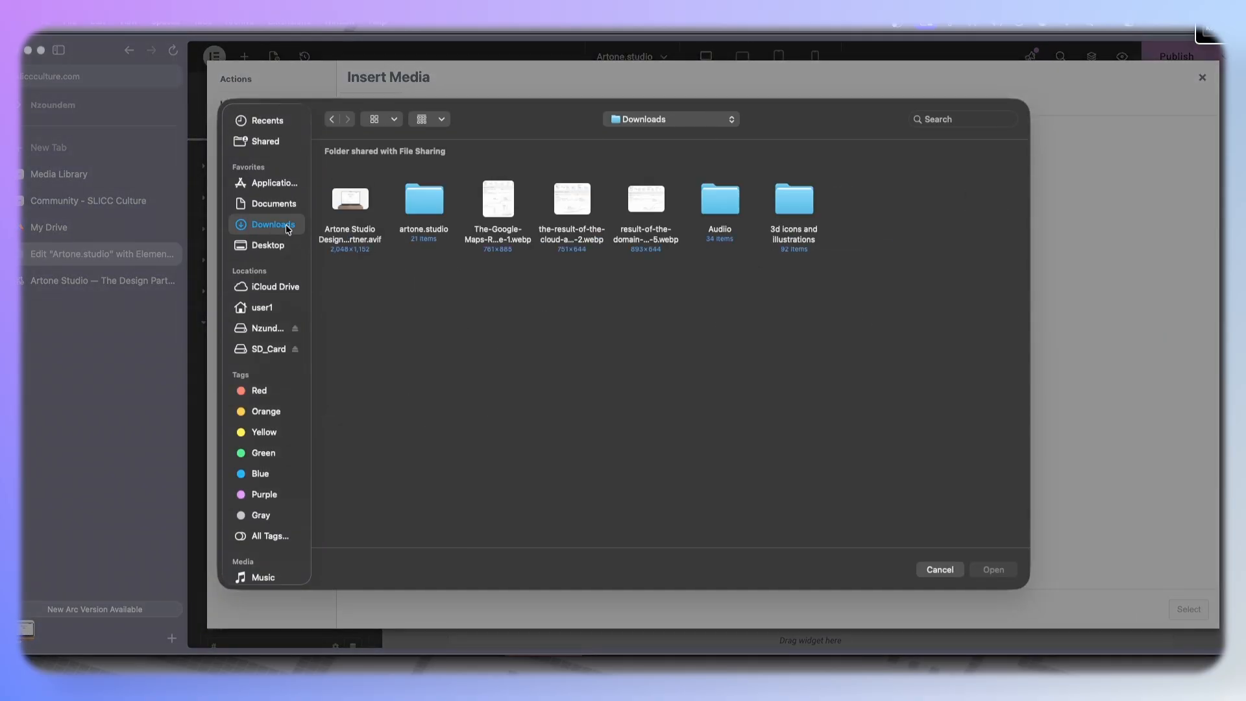
{"action": "double_click", "coordinate": [356, 209]}
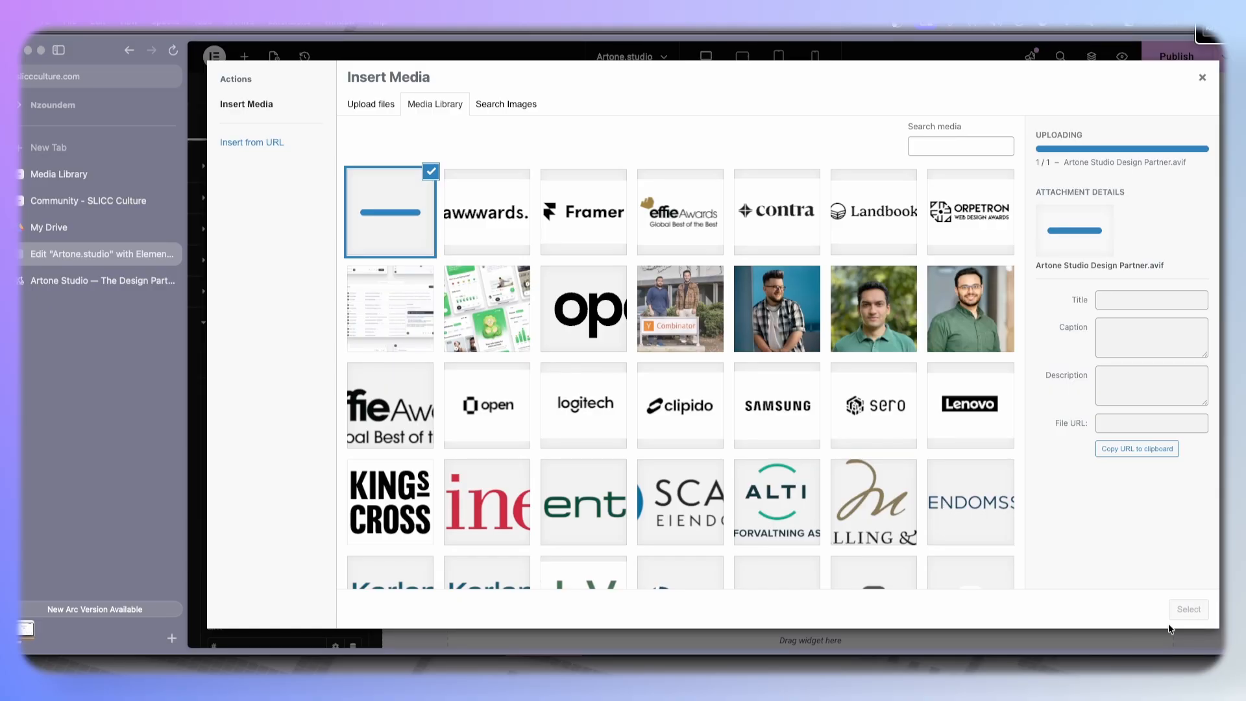
{"action": "left_click", "coordinate": [1188, 610]}
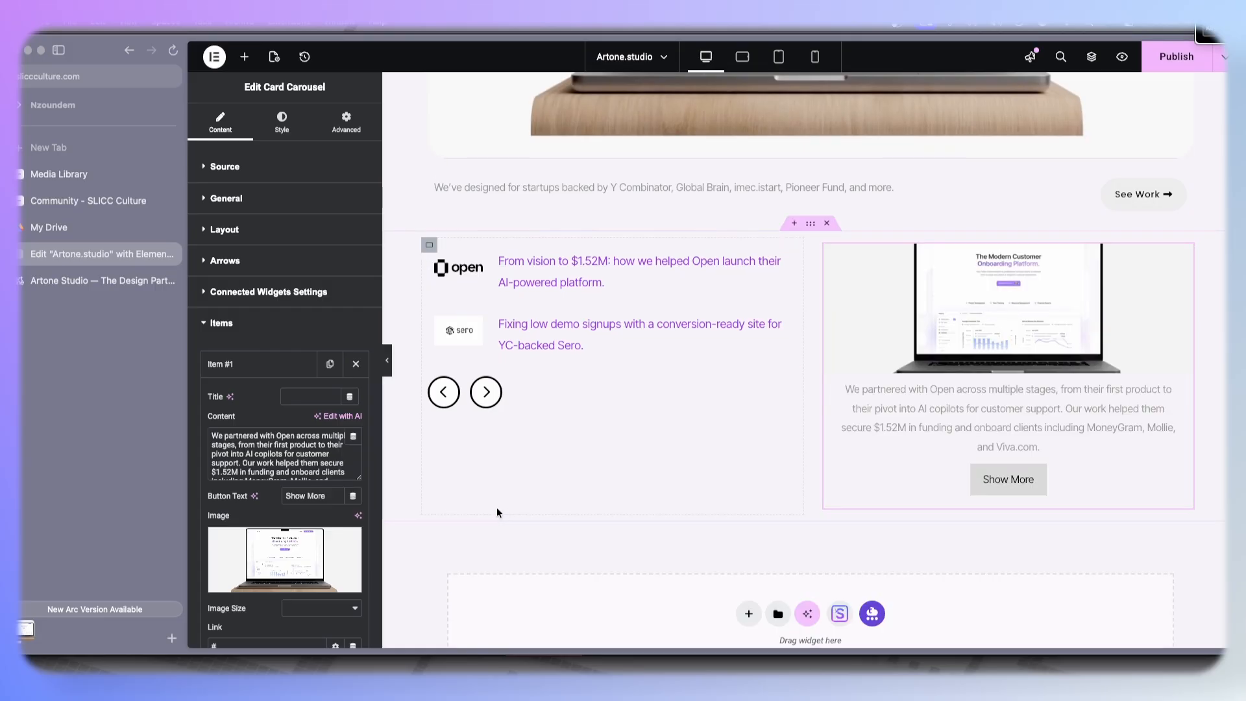
- Browse the case study slides on the reference page using its arrows
{"action": "left_click", "coordinate": [59, 283]}
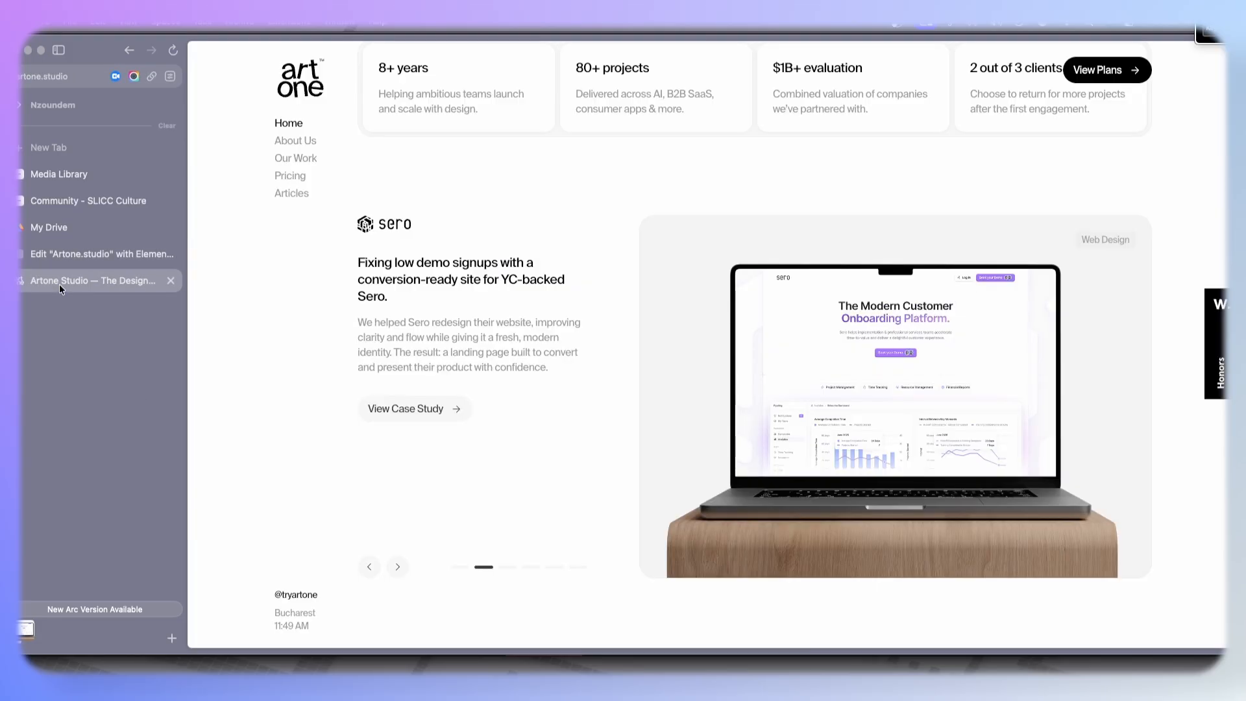
{"action": "left_click", "coordinate": [369, 568]}
{"action": "left_click", "coordinate": [371, 568]}
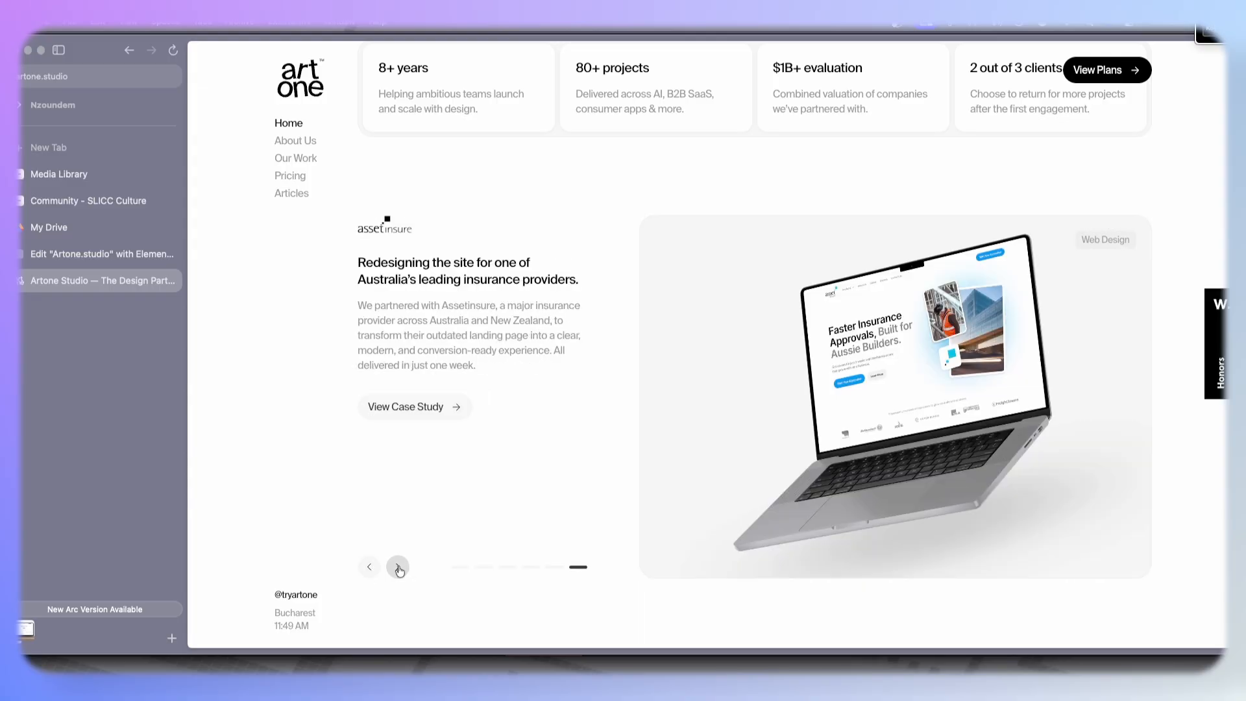
{"action": "left_click", "coordinate": [397, 567]}
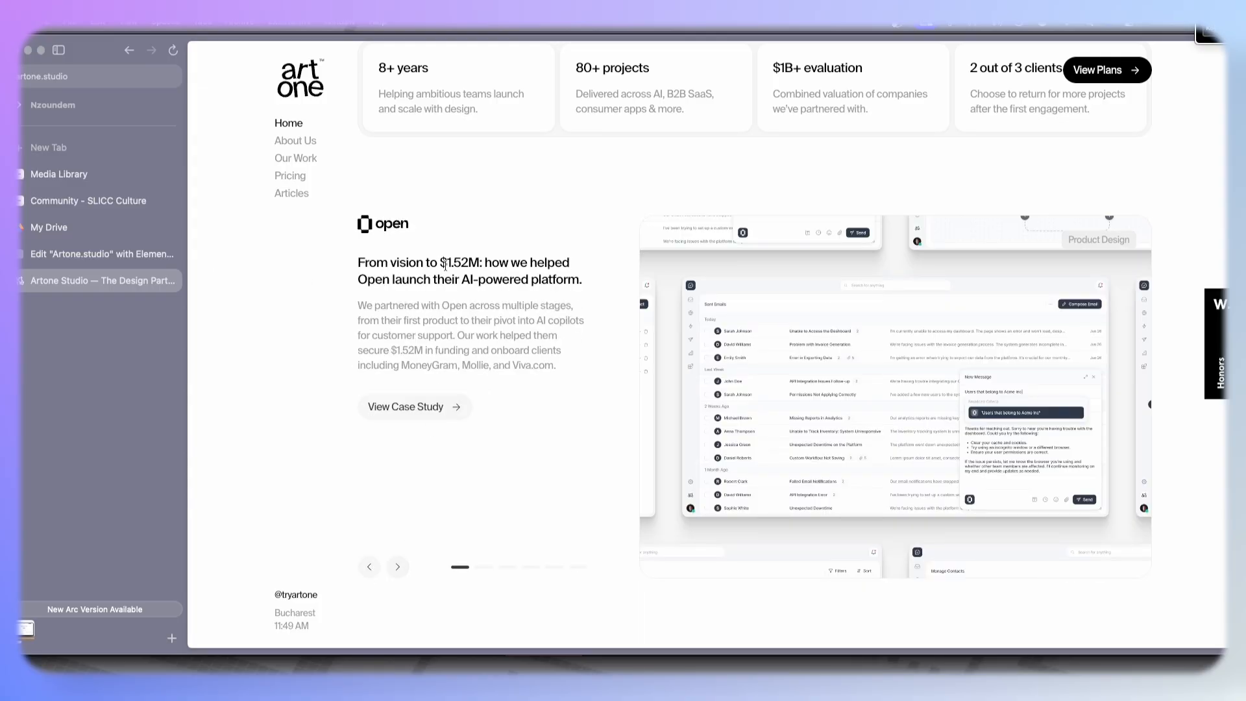
{"action": "left_click", "coordinate": [75, 255]}
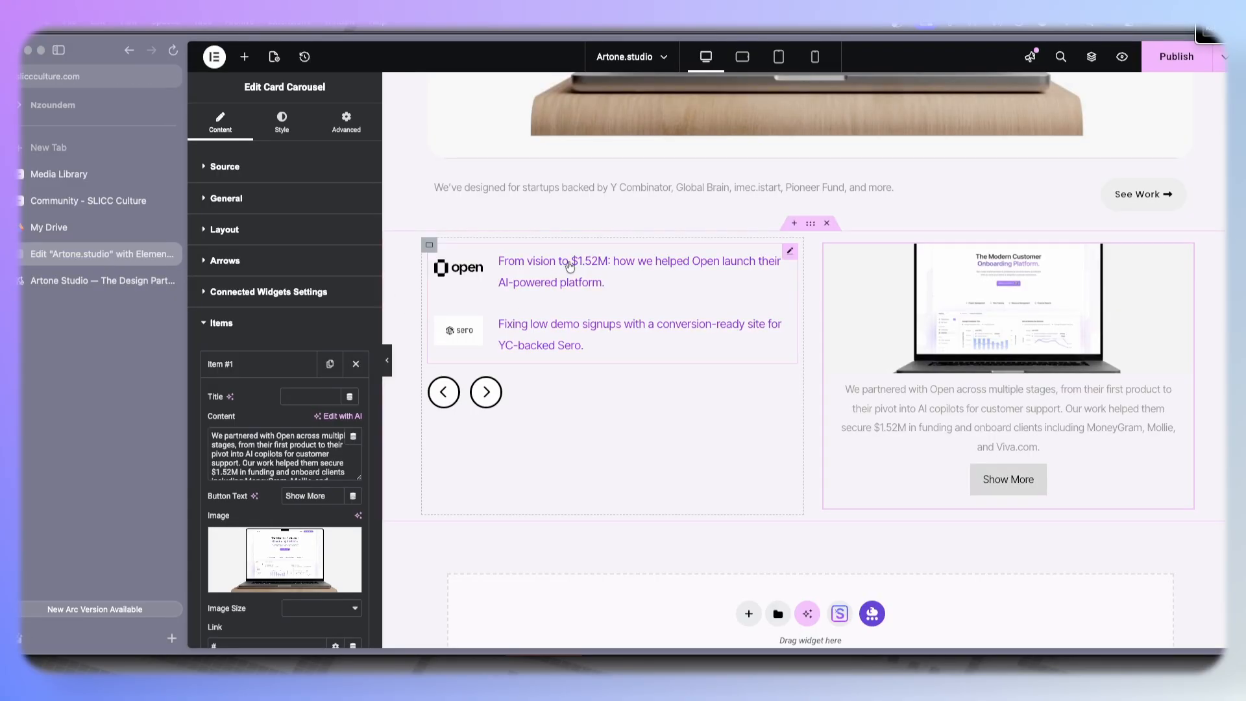
- Inspect the first Remote Tabs item's settings, then reselect the Card Carousel
{"action": "left_click", "coordinate": [569, 266]}
{"action": "scroll", "coordinate": [224, 497], "scroll_direction": "down", "scroll_amount": 5}
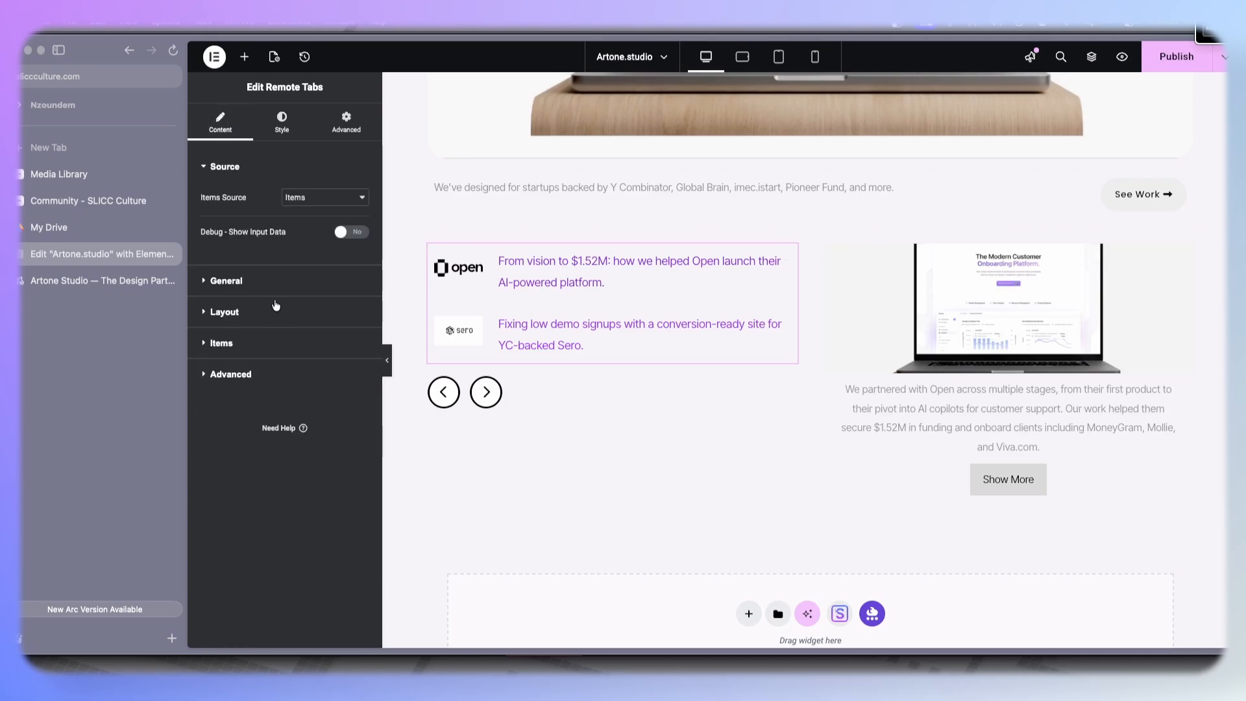
{"action": "left_click", "coordinate": [240, 340]}
{"action": "left_click", "coordinate": [259, 302]}
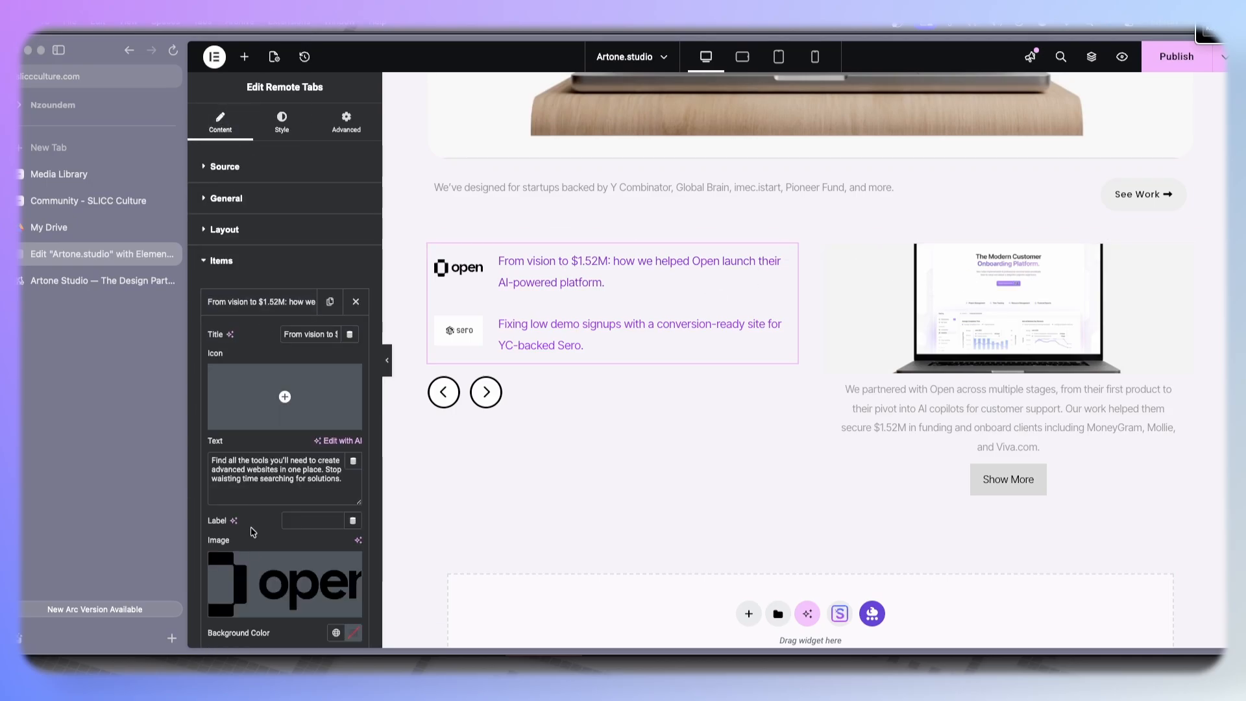
{"action": "left_click", "coordinate": [1006, 305]}
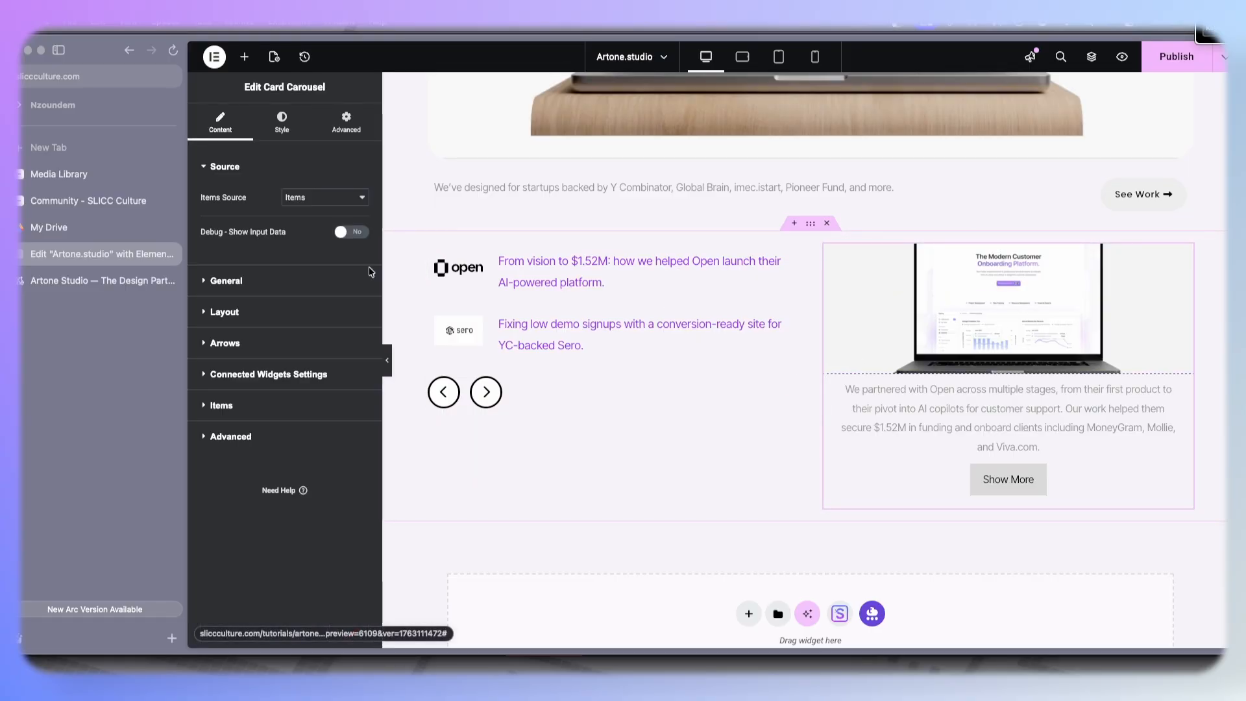
- Set the first Card Carousel item's image to the Open dashboard screenshot from the media library
{"action": "left_click", "coordinate": [260, 405]}
{"action": "left_click", "coordinate": [259, 364]}
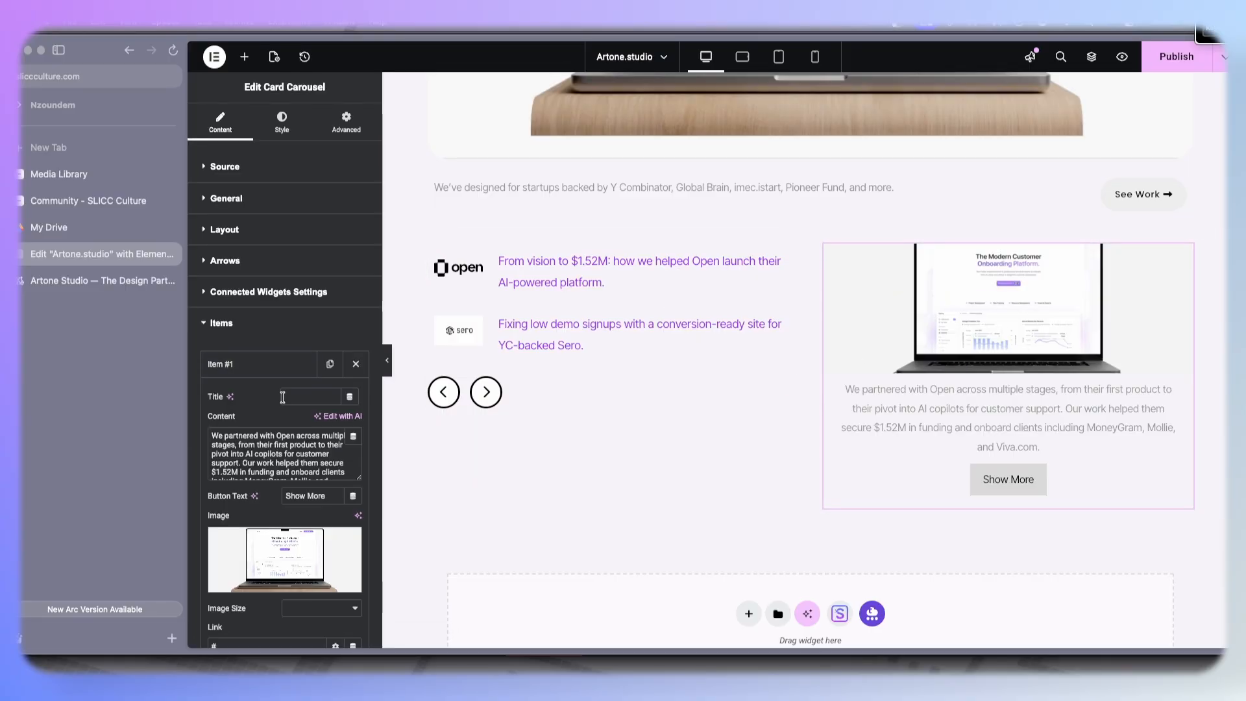
{"action": "left_click", "coordinate": [273, 540]}
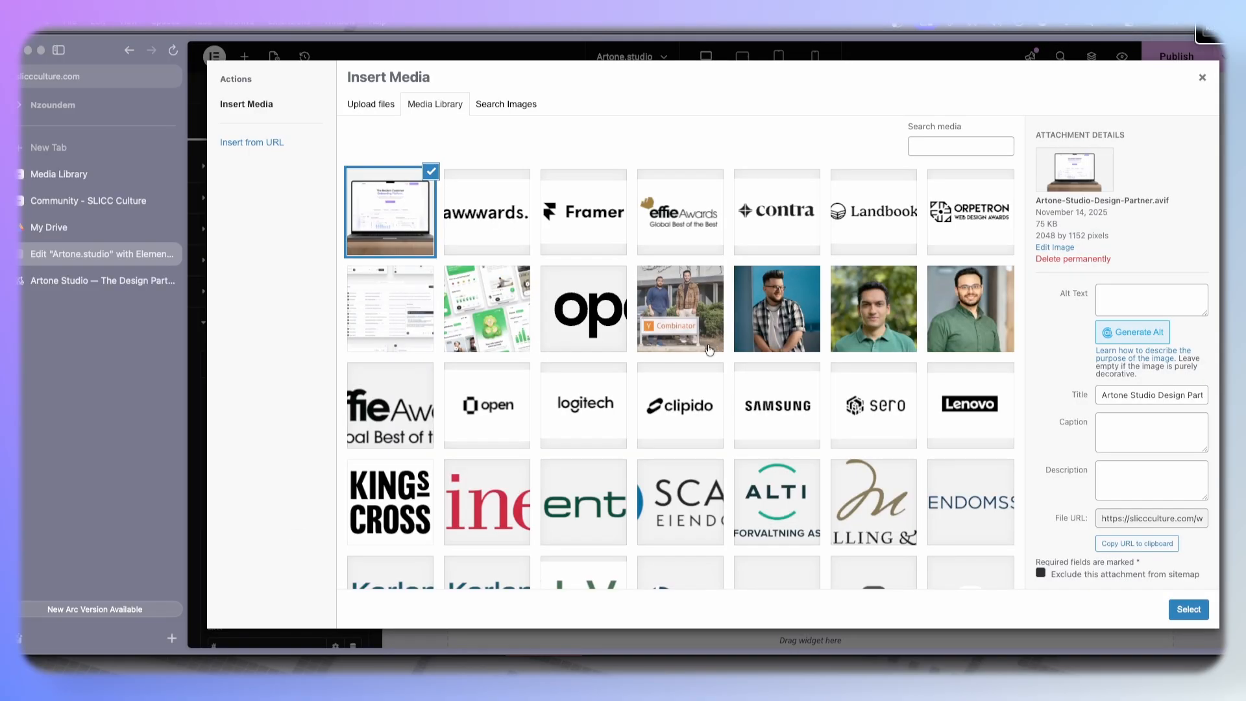
{"action": "left_click", "coordinate": [424, 314]}
{"action": "left_click", "coordinate": [1187, 614]}
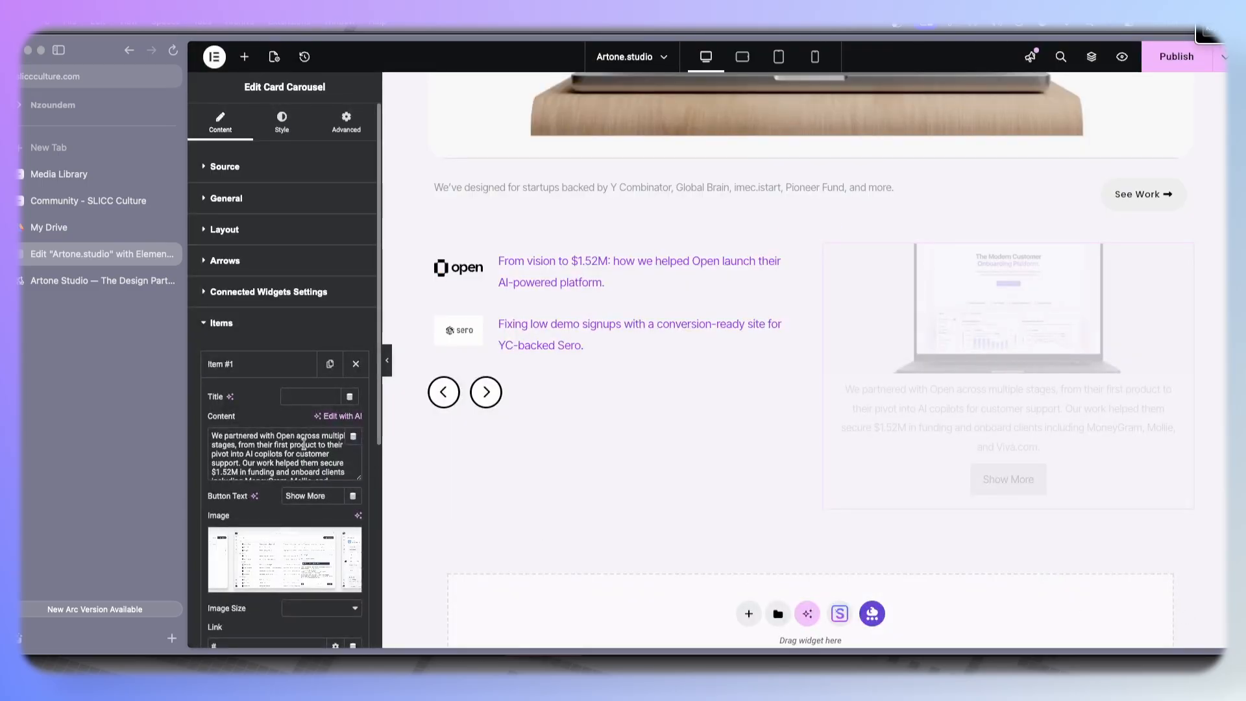
- Set the second Card Carousel item's image to Artone Studio Design Partner.avif
{"action": "left_click", "coordinate": [294, 365]}
{"action": "left_click", "coordinate": [268, 404]}
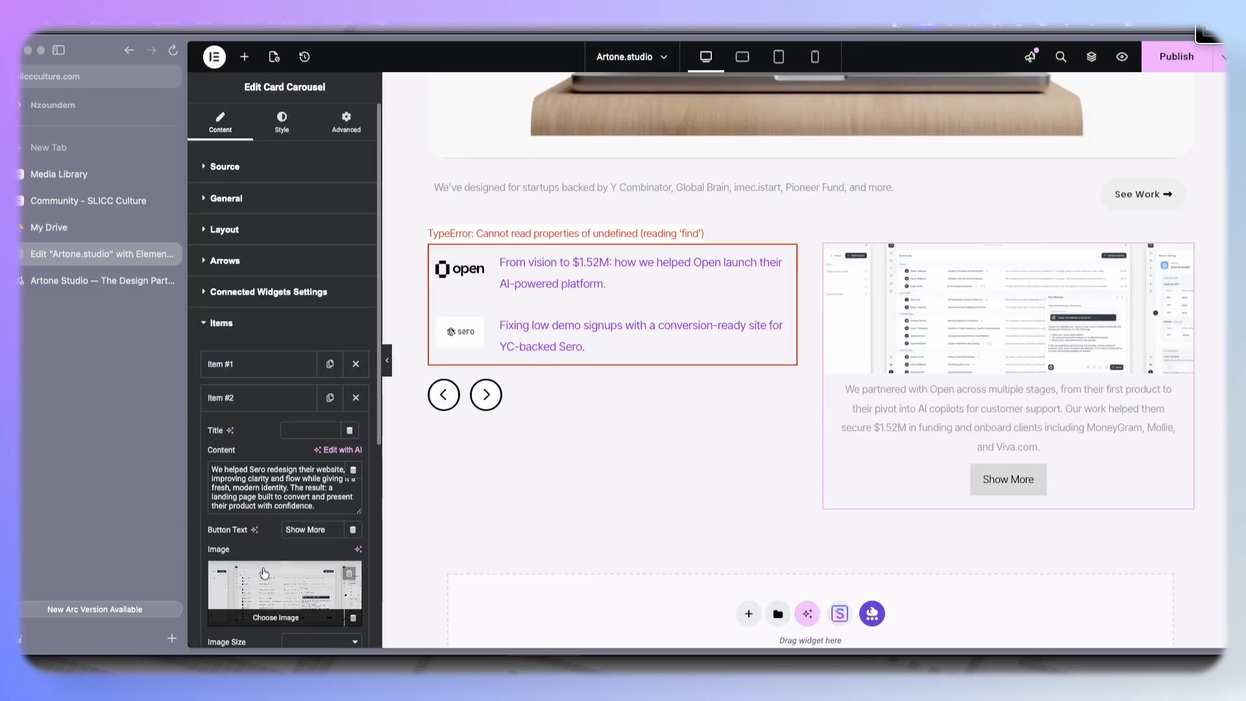
{"action": "left_click", "coordinate": [284, 594]}
{"action": "left_click", "coordinate": [370, 177]}
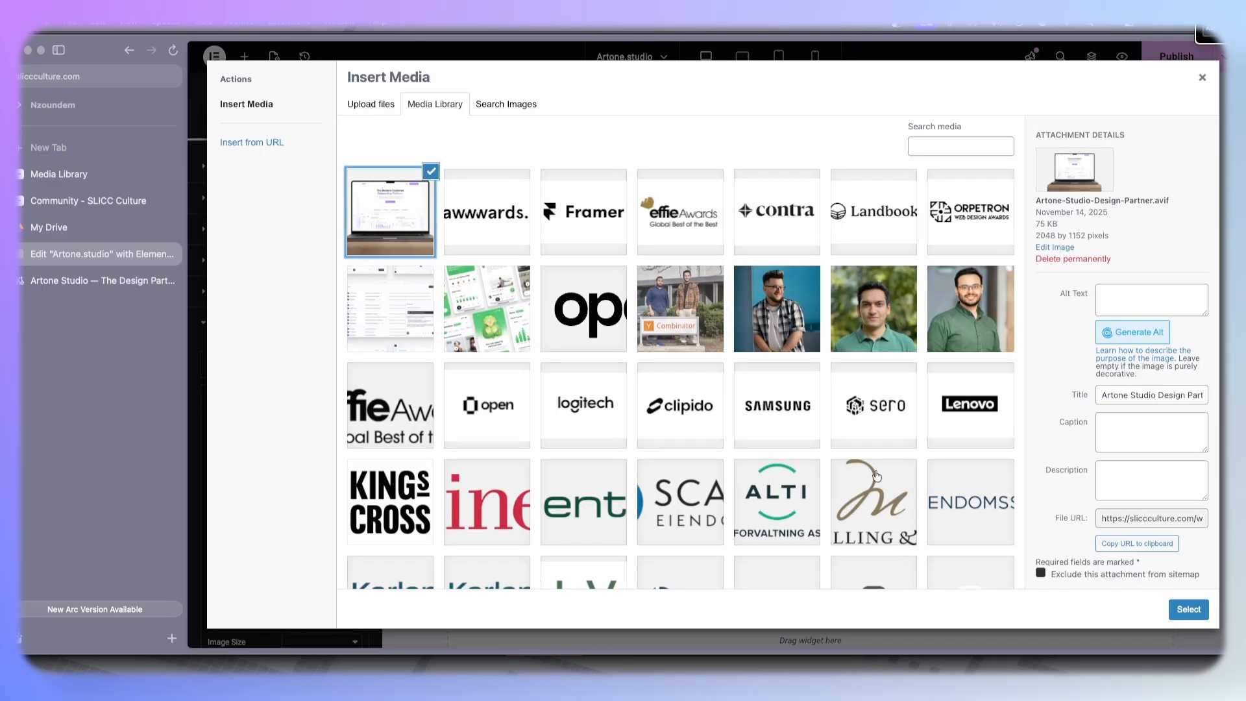
{"action": "left_click", "coordinate": [1188, 609]}
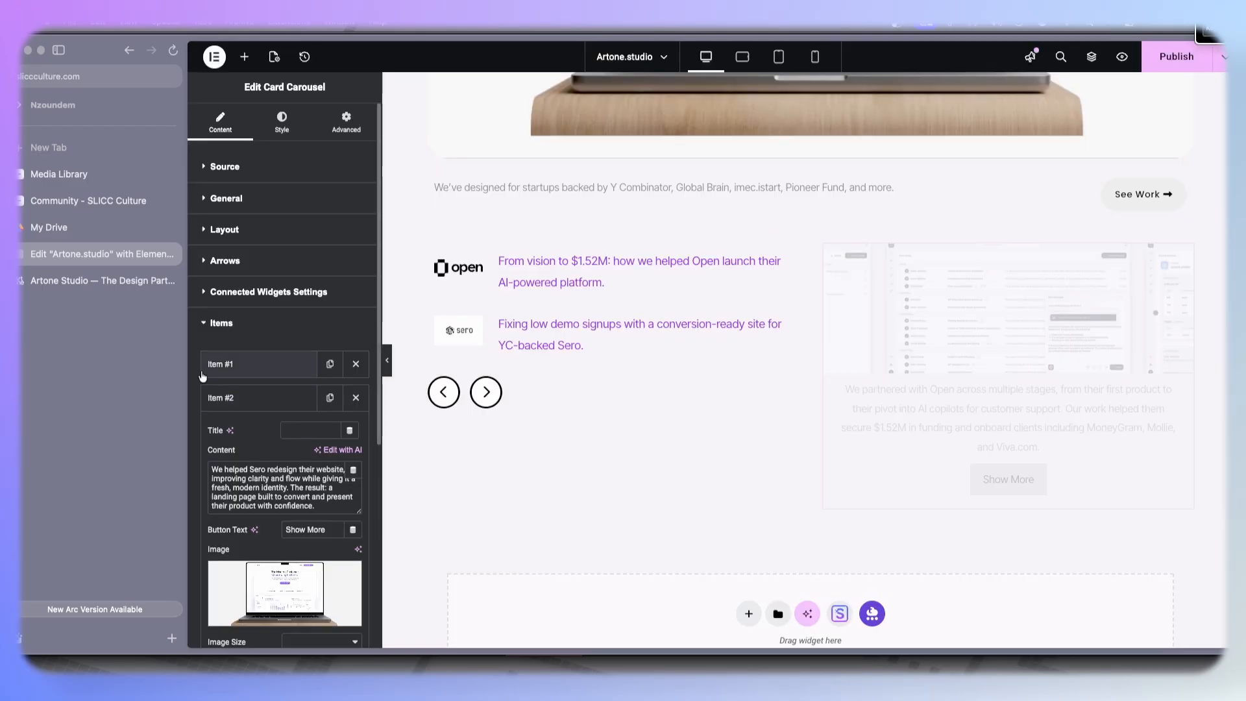
- Browse the case study slides on the reference Artone Studio page using its arrows
{"action": "left_click", "coordinate": [70, 276]}
{"action": "left_click", "coordinate": [399, 572]}
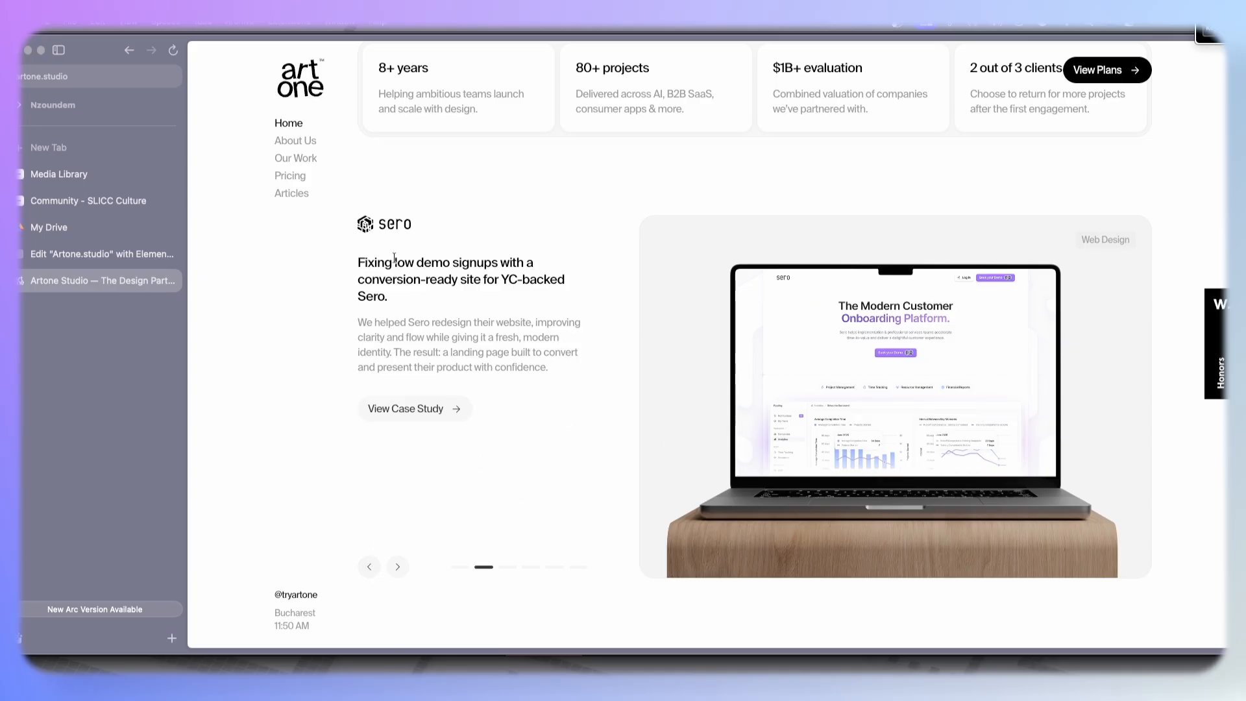
{"action": "left_click", "coordinate": [369, 567]}
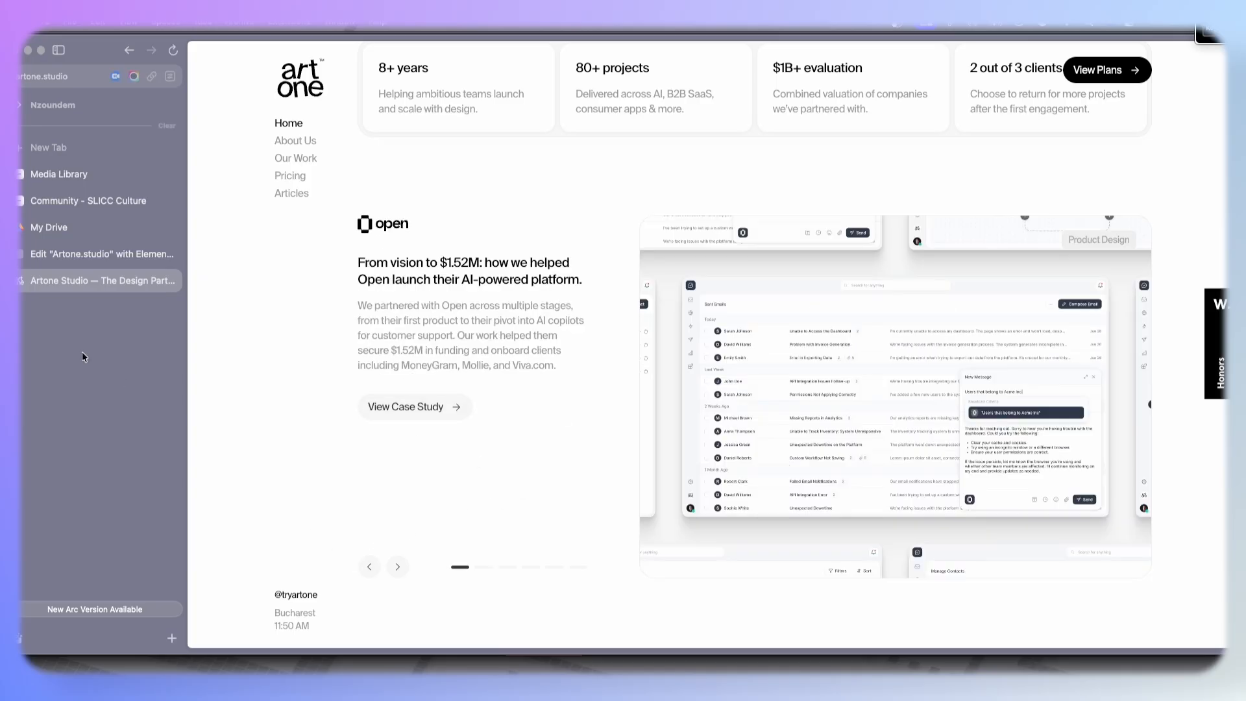
{"action": "left_click", "coordinate": [59, 254]}
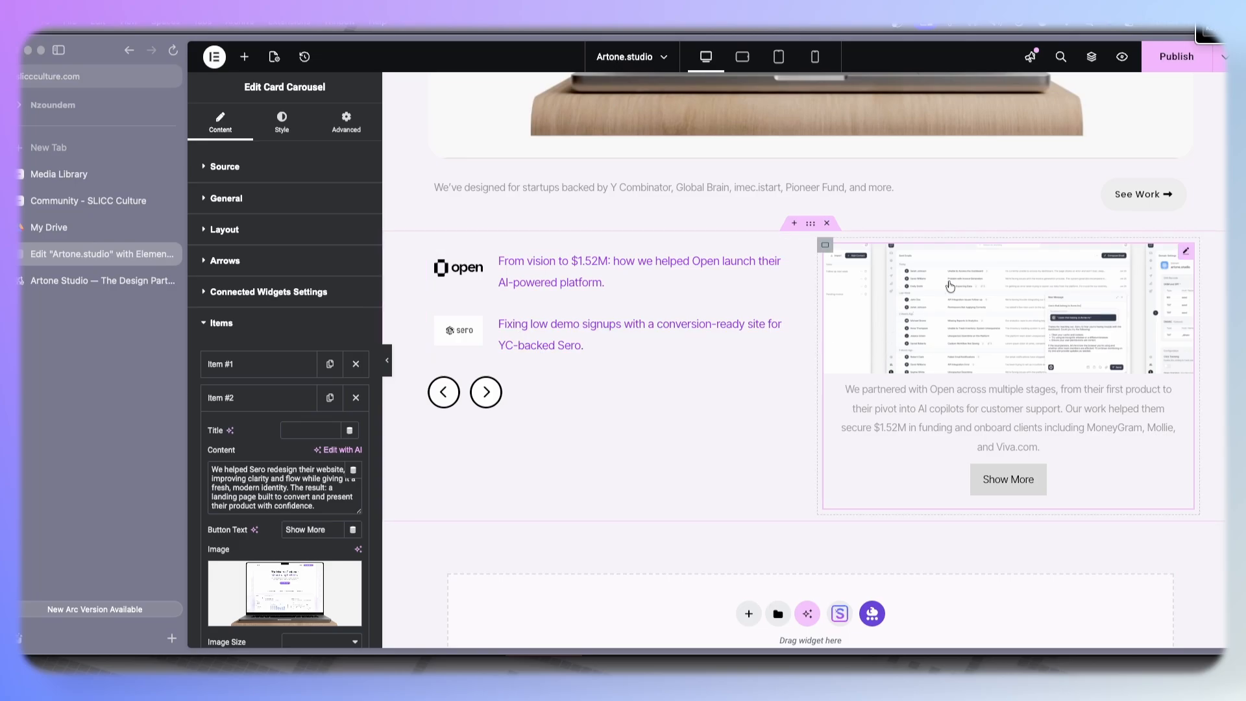
- Test the Remote Tabs by selecting the Sero tab, then reselect the Card Carousel
{"action": "left_click", "coordinate": [512, 292]}
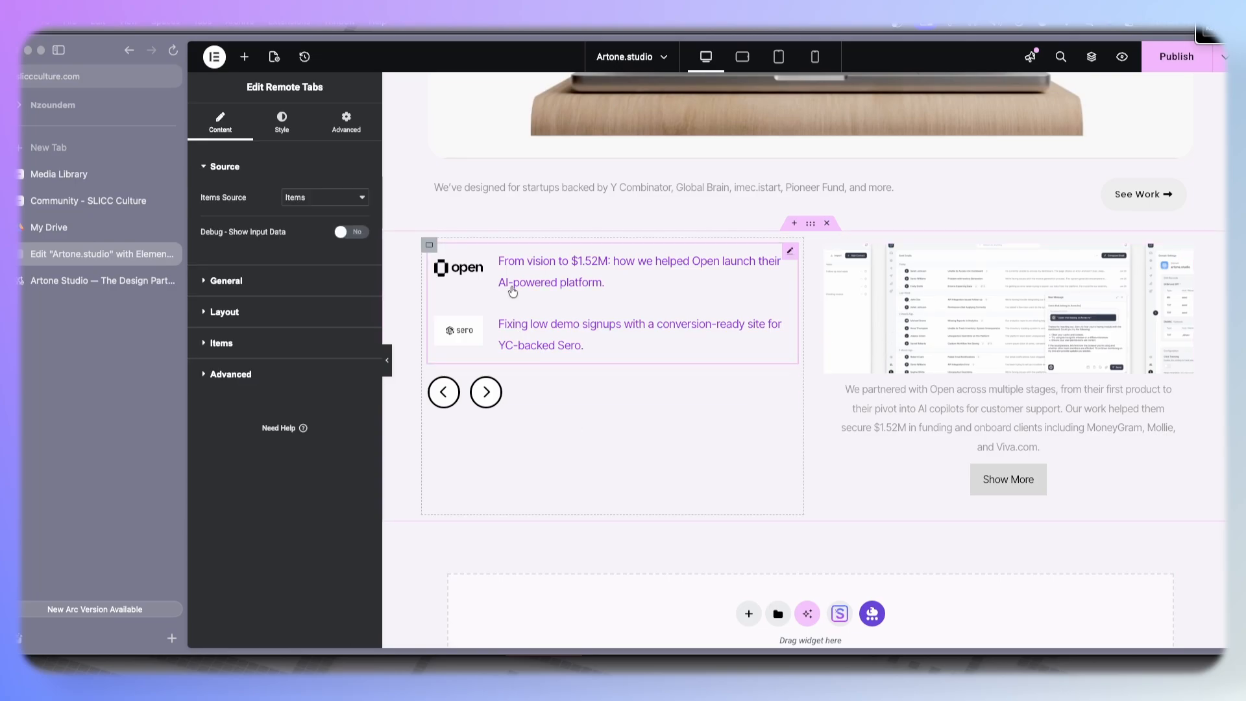
{"action": "left_click", "coordinate": [542, 338]}
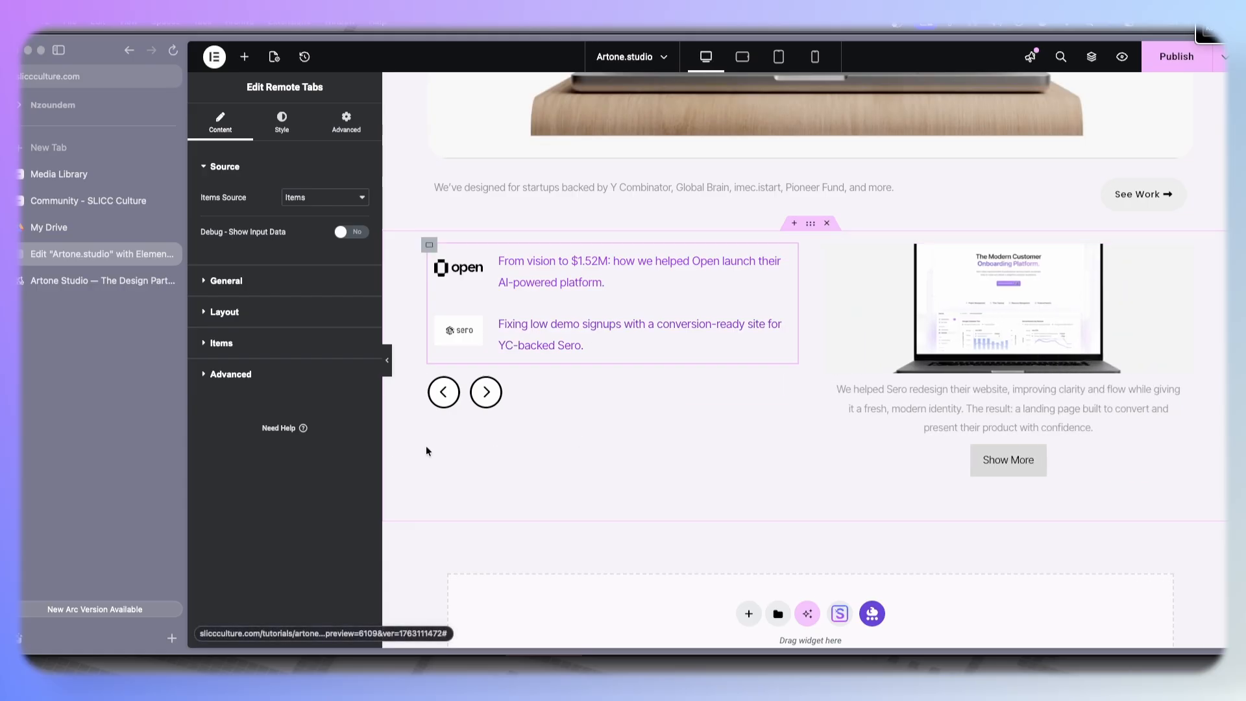
{"action": "left_click", "coordinate": [1110, 370]}
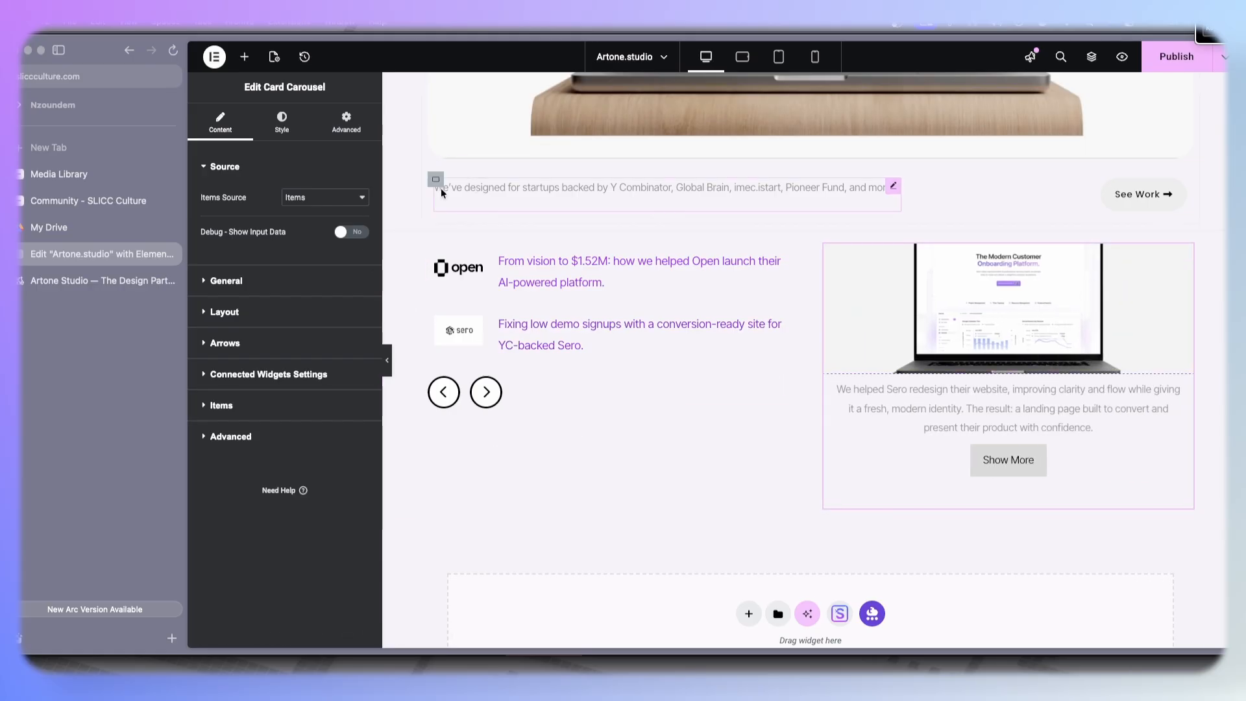
- Set the Card Carousel slide's content minimum height to 160 px
{"action": "left_click", "coordinate": [239, 314]}
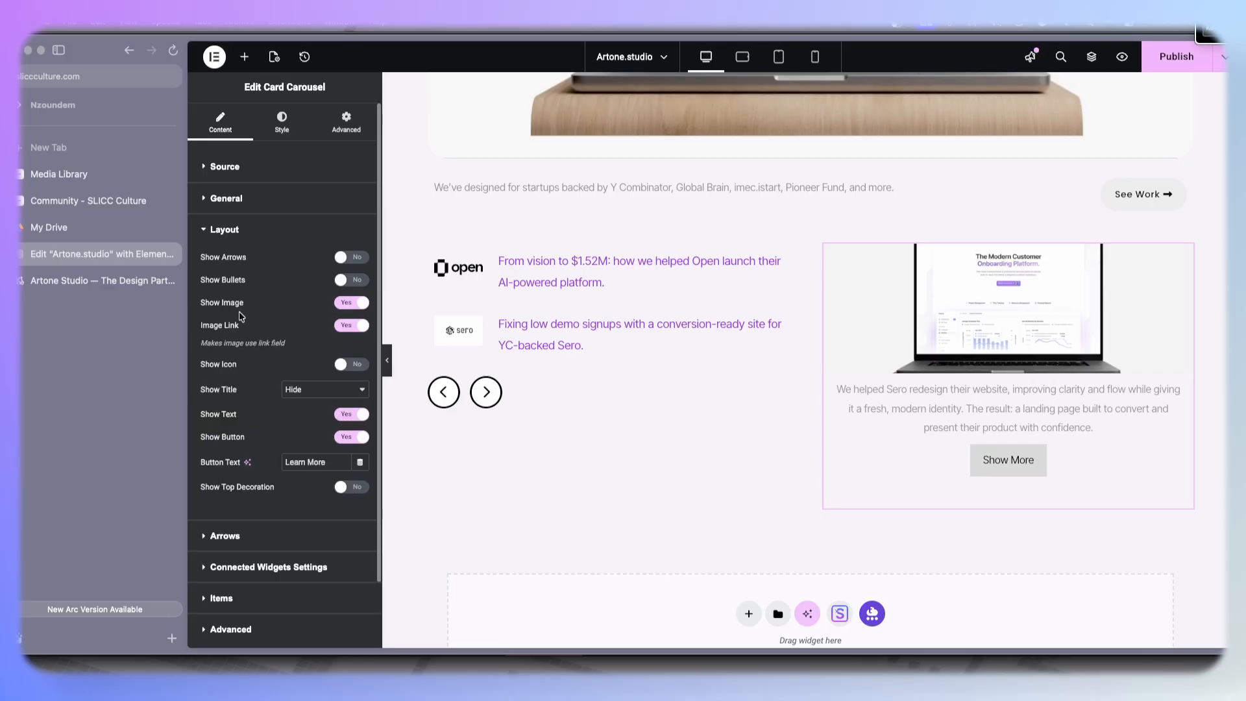
{"action": "scroll", "coordinate": [239, 316], "scroll_direction": "down", "scroll_amount": 2}
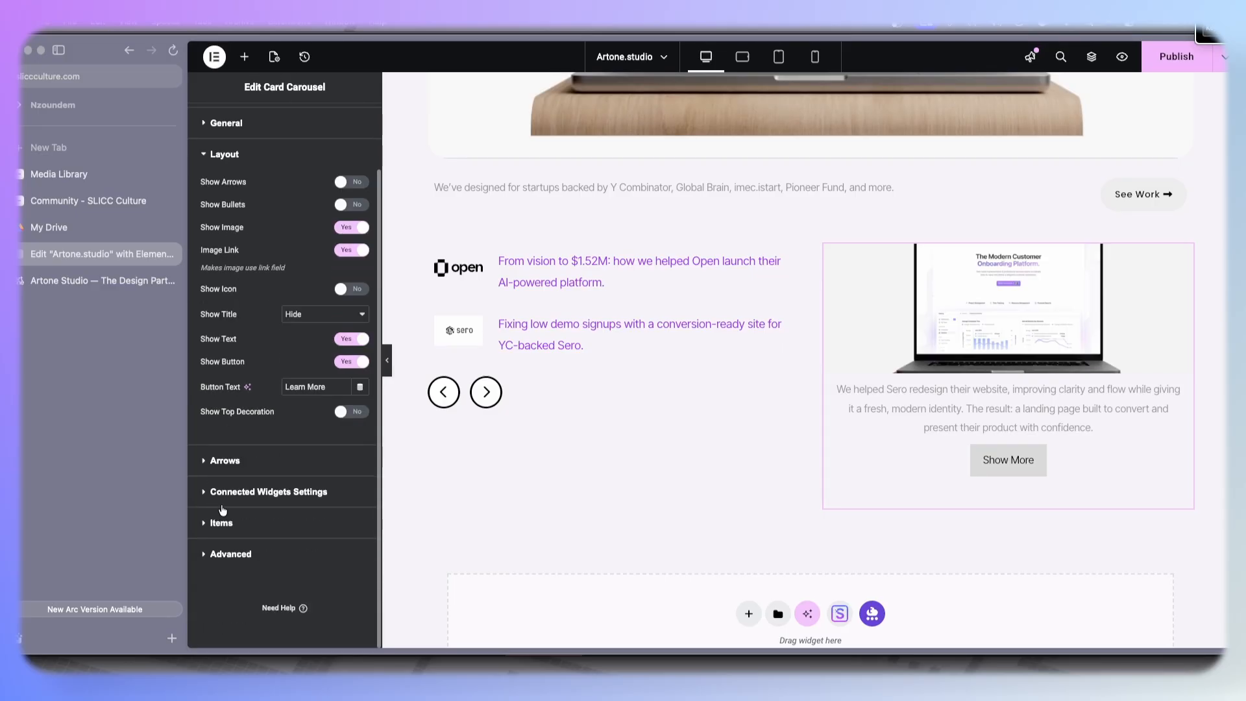
{"action": "left_click", "coordinate": [239, 519]}
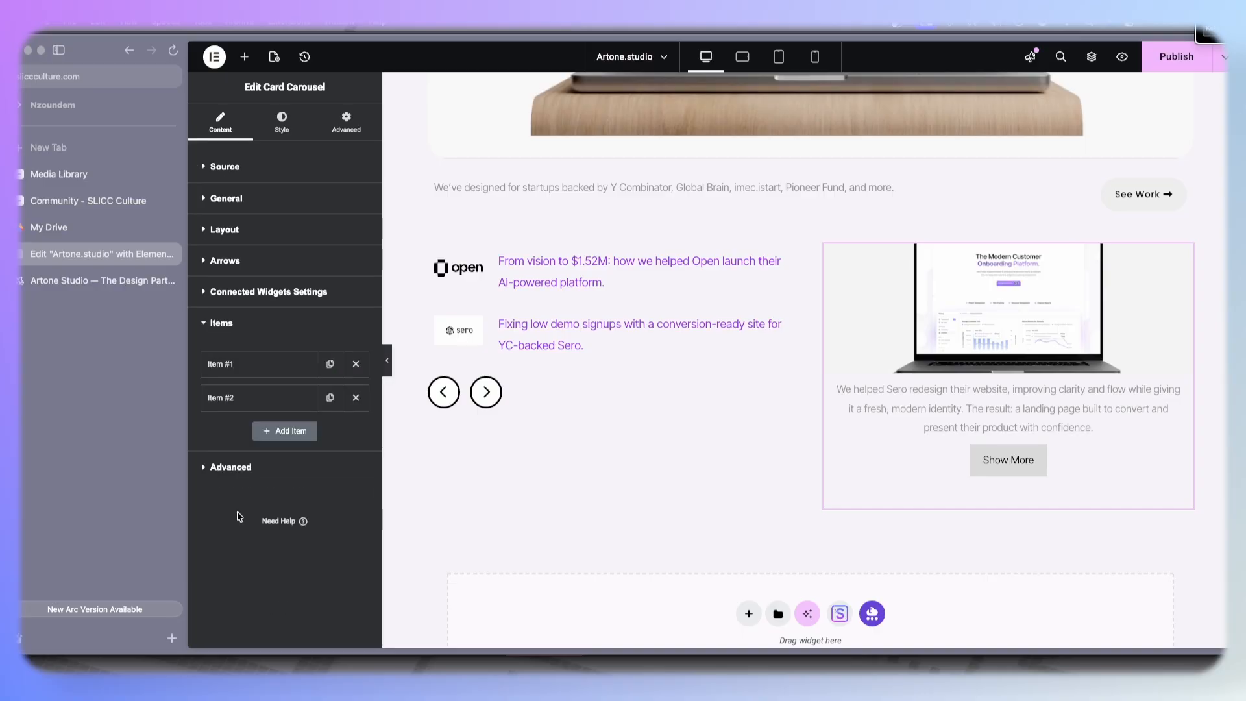
{"action": "left_click", "coordinate": [253, 472]}
{"action": "left_click", "coordinate": [282, 122]}
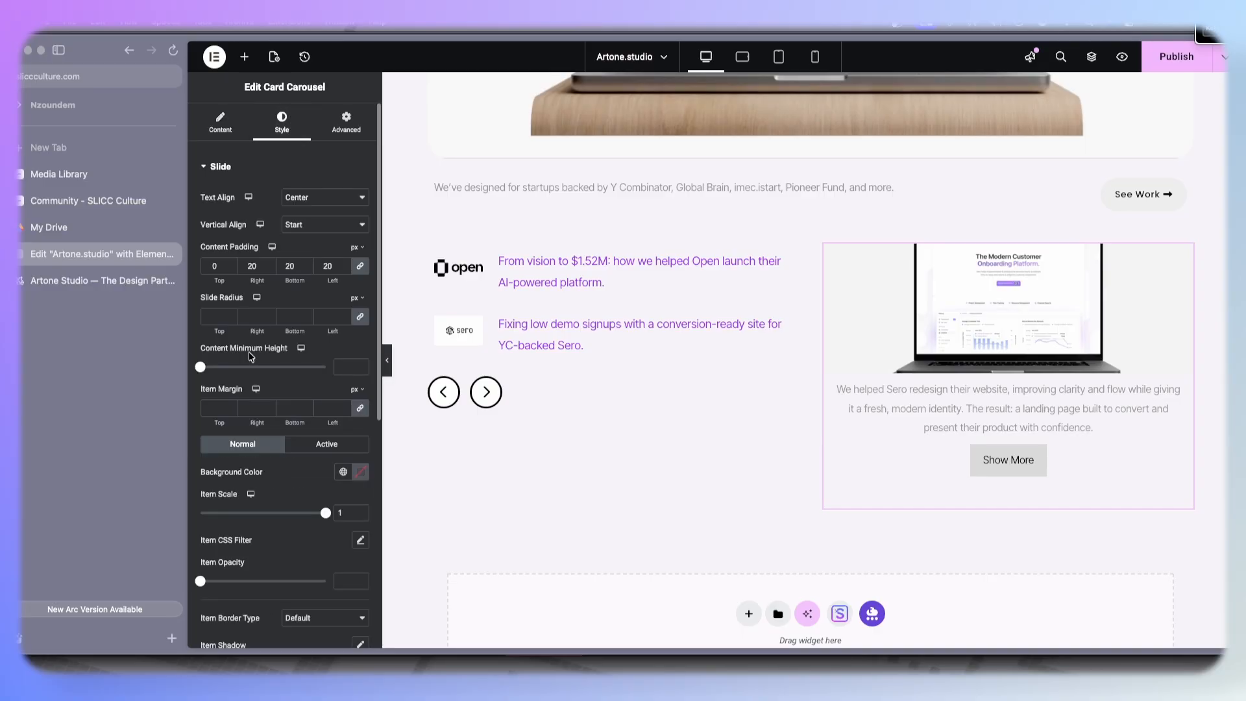
{"action": "left_click_drag", "start_coordinate": [202, 368], "coordinate": [222, 369]}
- Set the Card Carousel image height to 320 px
{"action": "scroll", "coordinate": [305, 409], "scroll_direction": "down", "scroll_amount": 6}
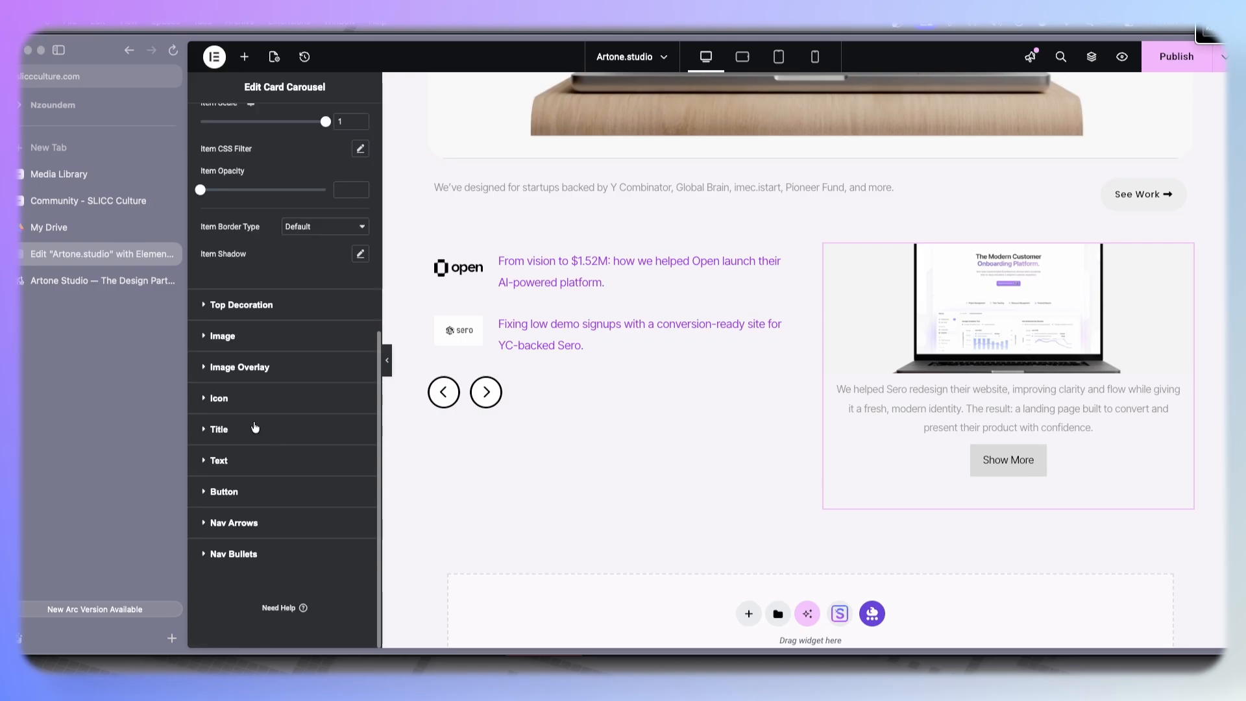
{"action": "left_click", "coordinate": [273, 337]}
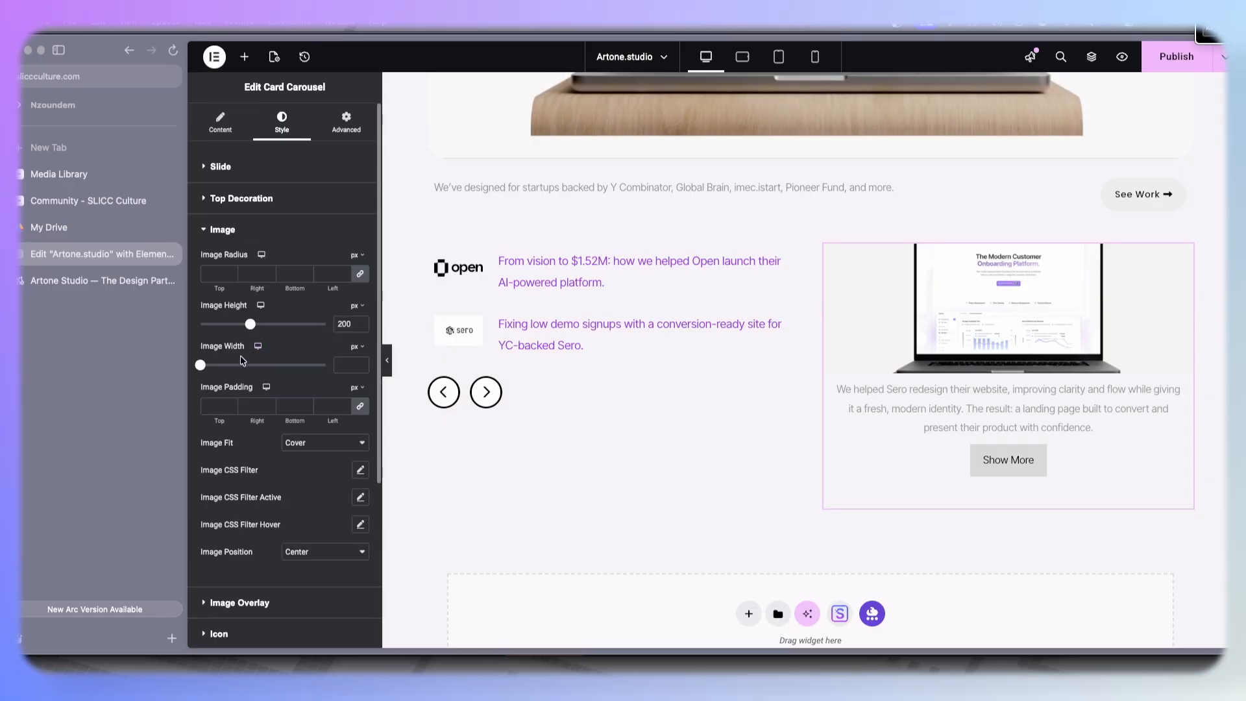
{"action": "left_click_drag", "start_coordinate": [252, 325], "coordinate": [283, 323]}
{"action": "left_click", "coordinate": [361, 328]}
{"action": "left_click", "coordinate": [361, 328]}
{"action": "left_click", "coordinate": [361, 328]}
{"action": "left_click", "coordinate": [361, 328]}
{"action": "left_click", "coordinate": [361, 328]}
{"action": "left_click", "coordinate": [361, 327]}
{"action": "left_click", "coordinate": [361, 328]}
{"action": "left_click", "coordinate": [361, 327]}
{"action": "left_click", "coordinate": [360, 328]}
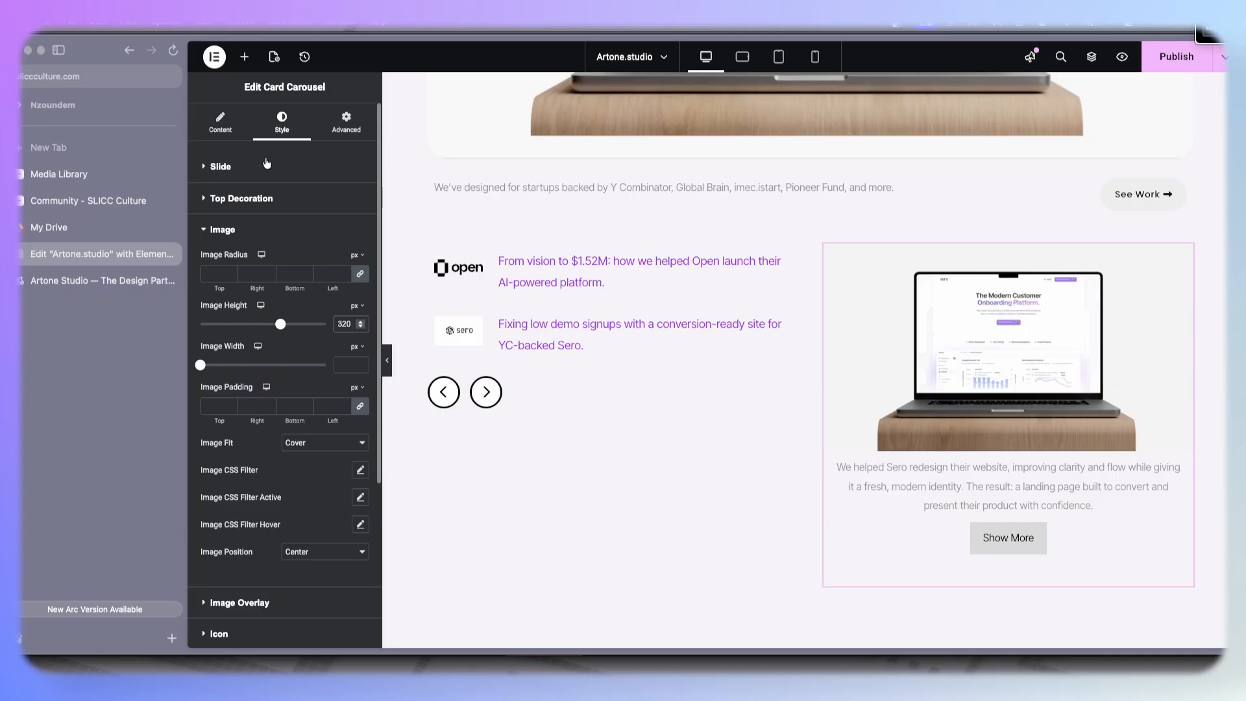
- Set the Card Carousel slide text alignment to Left
{"action": "left_click", "coordinate": [220, 167]}
{"action": "left_click", "coordinate": [308, 198]}
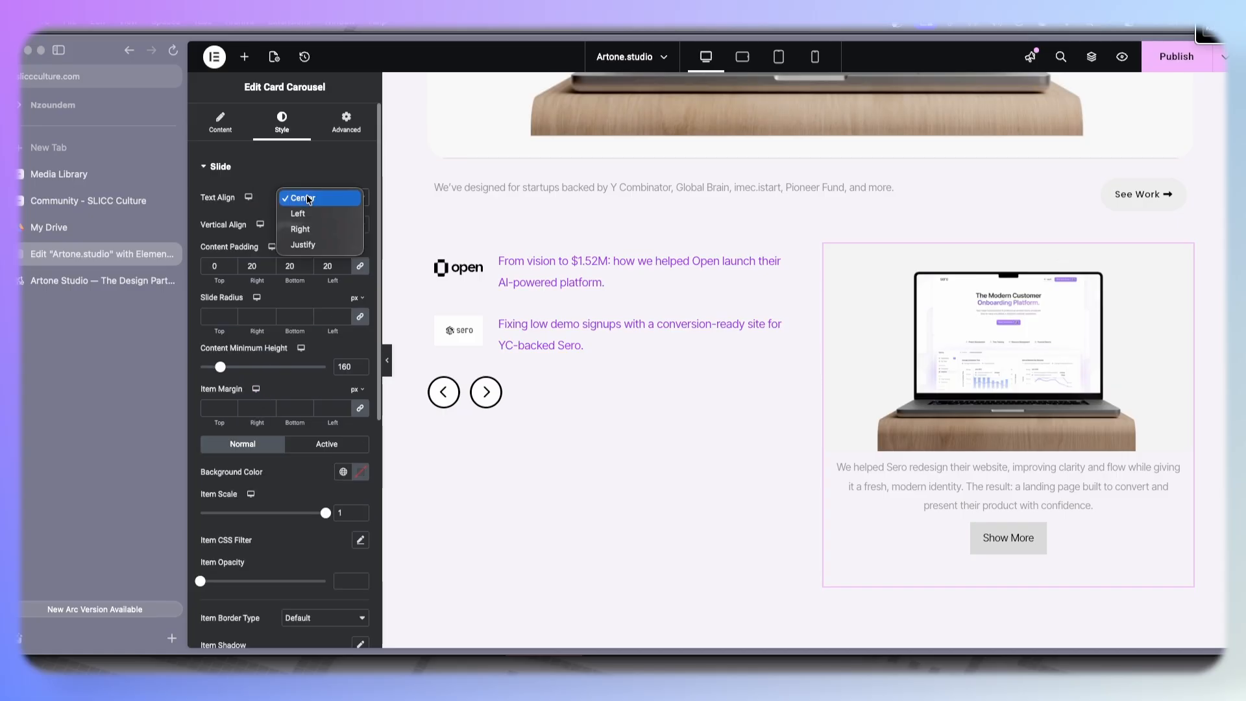
{"action": "left_click", "coordinate": [299, 212]}
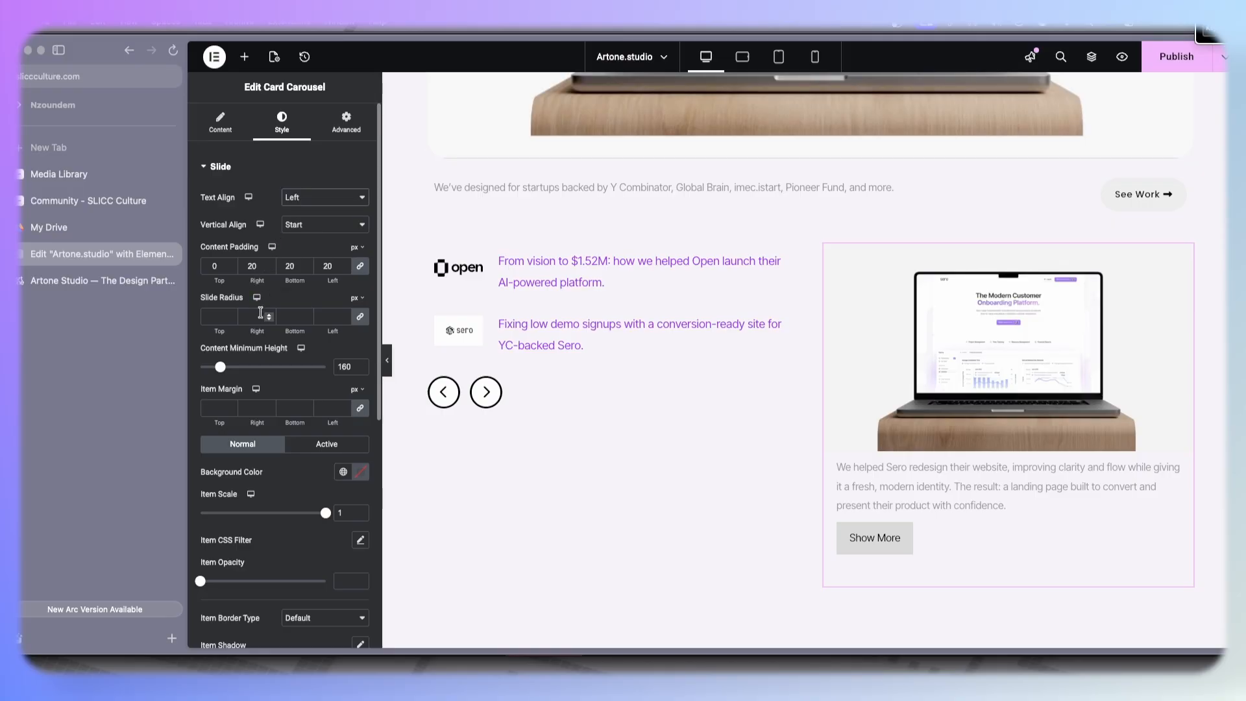
- Set the Card Carousel text spacing to 40
{"action": "mouse_move", "coordinate": [225, 370]}
{"action": "left_mouse_down"}
{"action": "mouse_move", "coordinate": [242, 370]}
{"action": "mouse_move", "coordinate": [225, 369]}
{"action": "left_mouse_up"}
{"action": "scroll", "coordinate": [285, 454], "scroll_direction": "down", "scroll_amount": 5}
{"action": "left_click", "coordinate": [277, 491]}
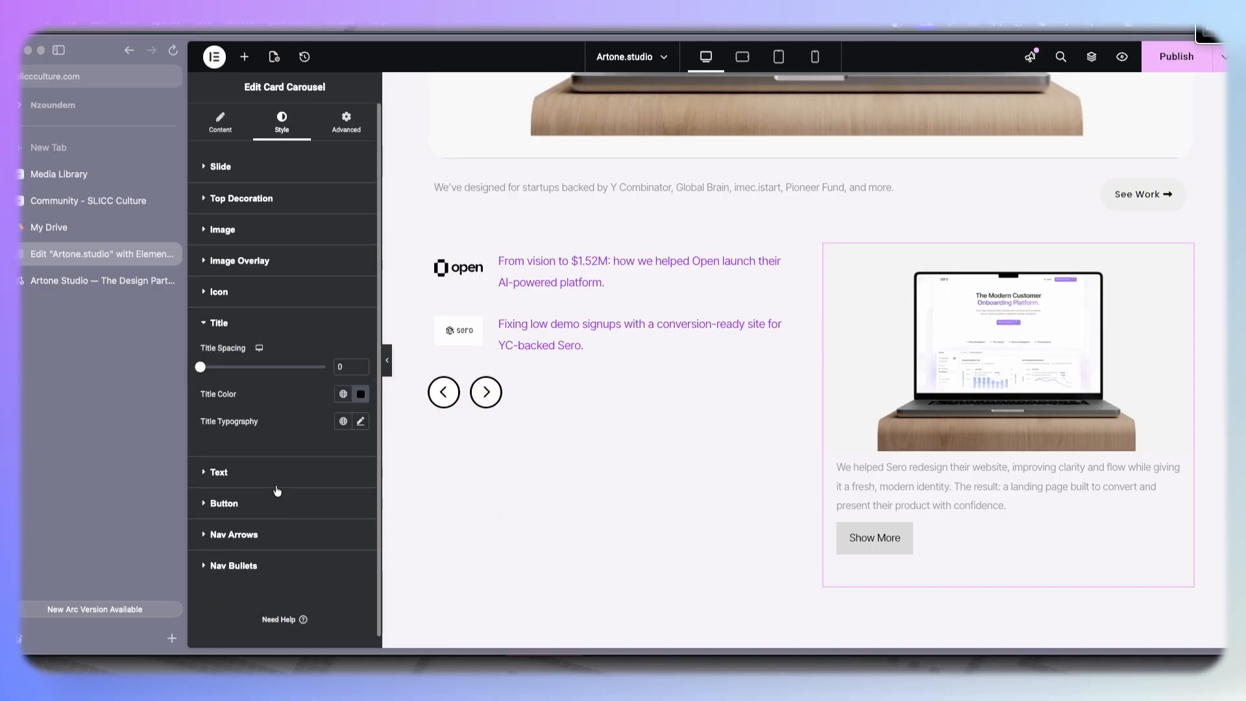
{"action": "left_click", "coordinate": [259, 473]}
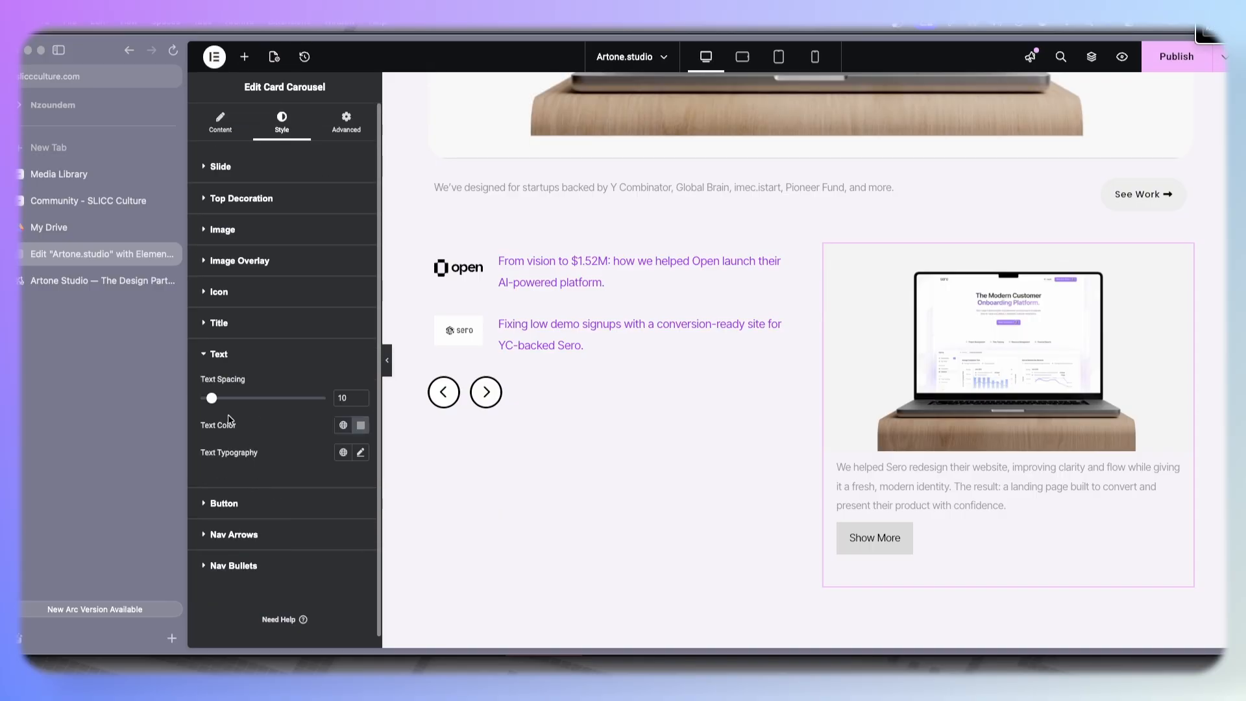
{"action": "left_click_drag", "start_coordinate": [212, 398], "coordinate": [250, 407]}
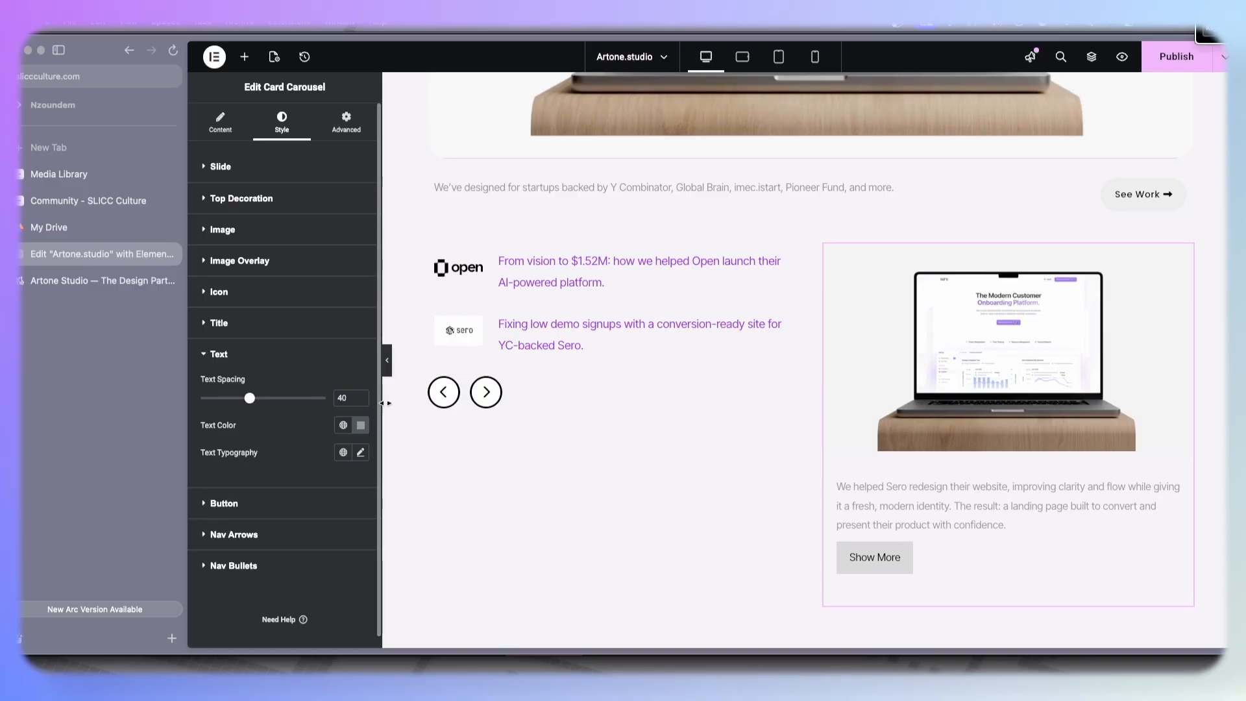
- Compare the case study slide on the reference page with the editor
{"action": "left_click", "coordinate": [98, 281]}
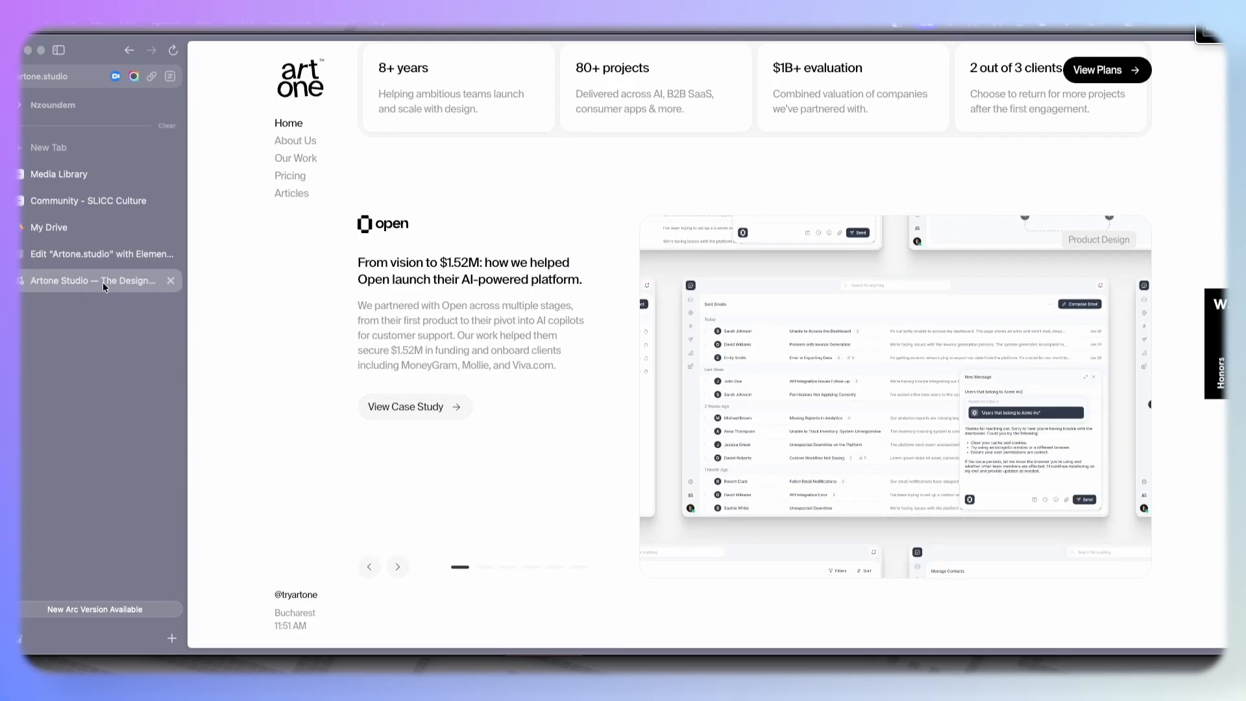
{"action": "left_click", "coordinate": [104, 254]}
{"action": "scroll", "coordinate": [742, 327], "scroll_direction": "up", "scroll_amount": 10}
{"action": "scroll", "coordinate": [871, 326], "scroll_direction": "down", "scroll_amount": 9}
- Copy the background color of the See Work button
{"action": "left_click", "coordinate": [1109, 263]}
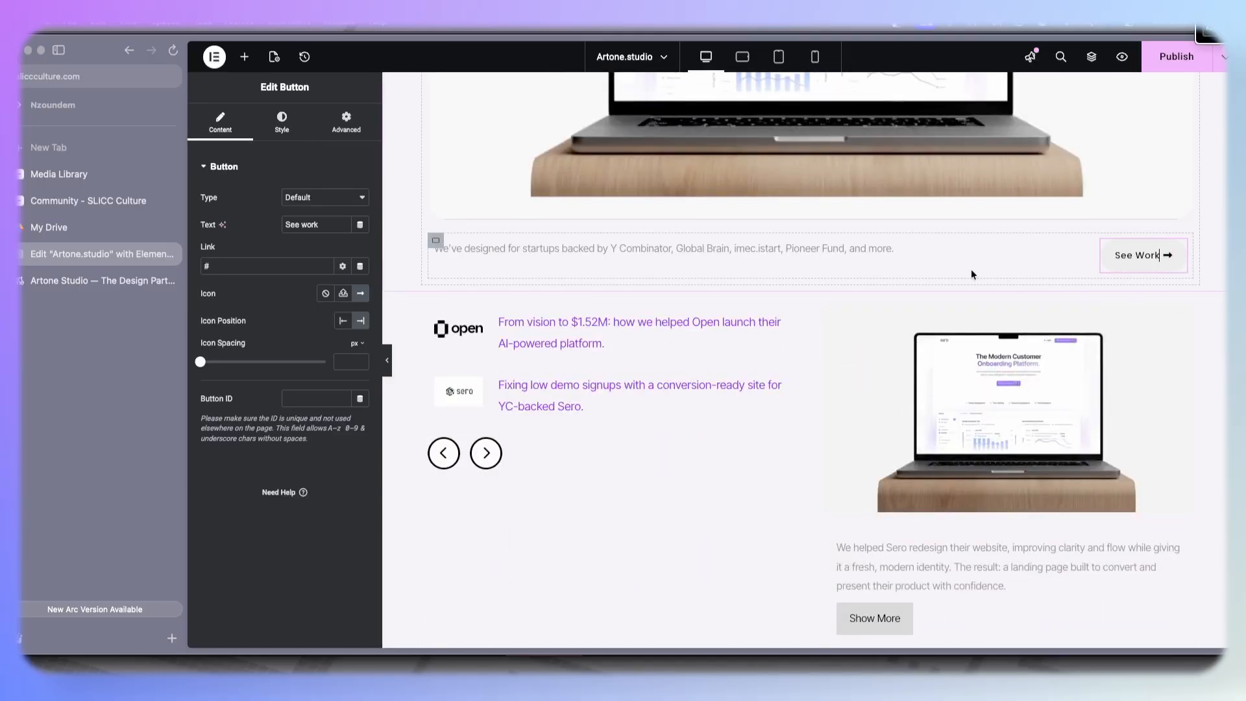
{"action": "left_click", "coordinate": [287, 133]}
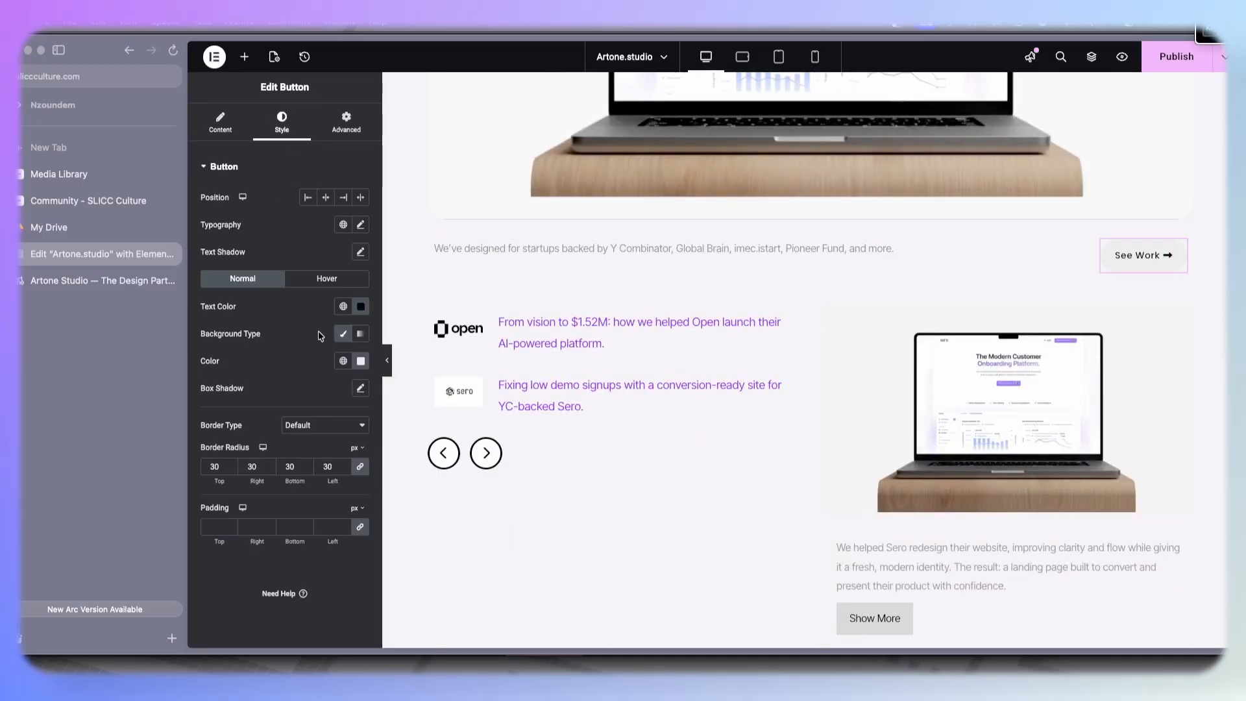
{"action": "left_click", "coordinate": [362, 362]}
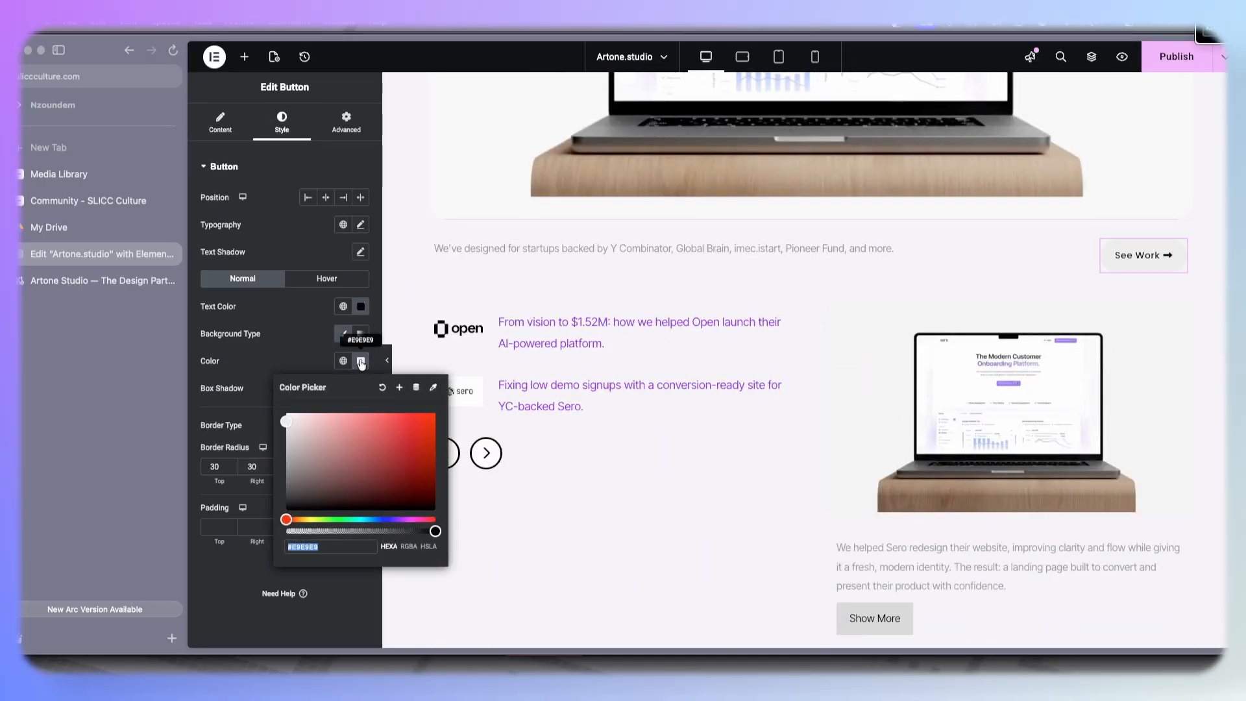
{"action": "left_click", "coordinate": [286, 345]}
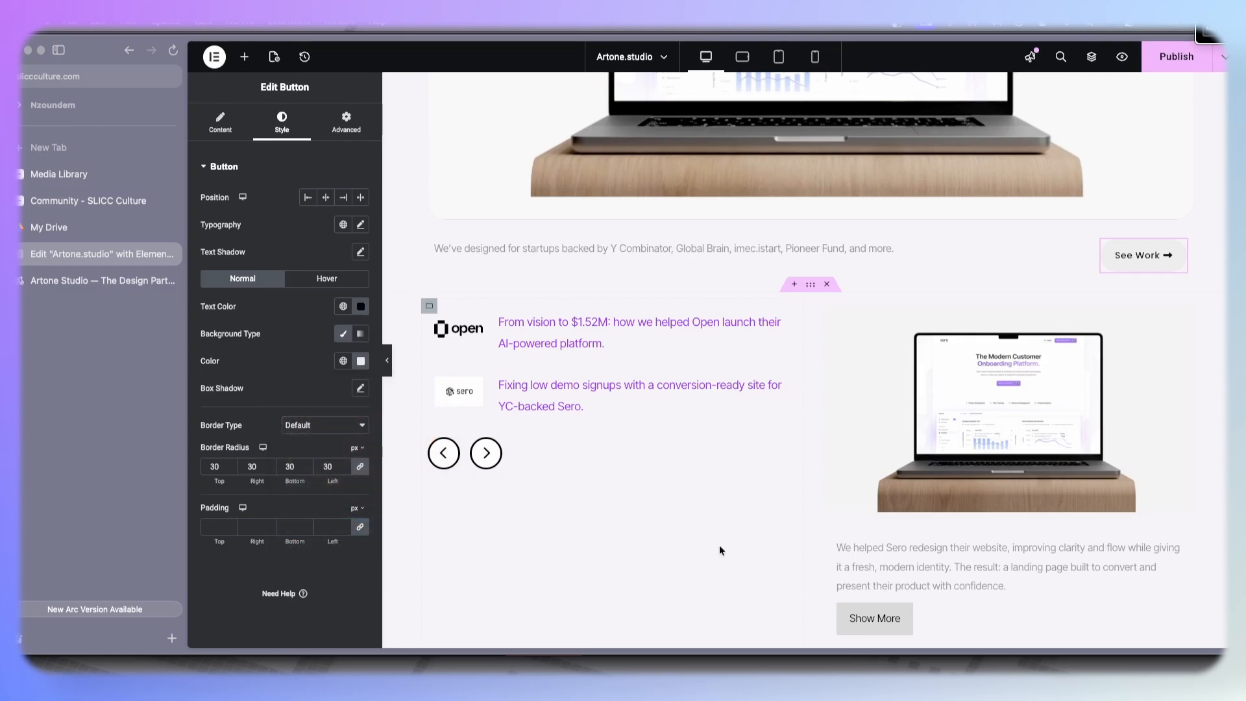
- Paste the copied color as the Card Carousel button background and increase the button radius
{"action": "scroll", "coordinate": [714, 542], "scroll_direction": "down", "scroll_amount": 4}
{"action": "left_click", "coordinate": [875, 387]}
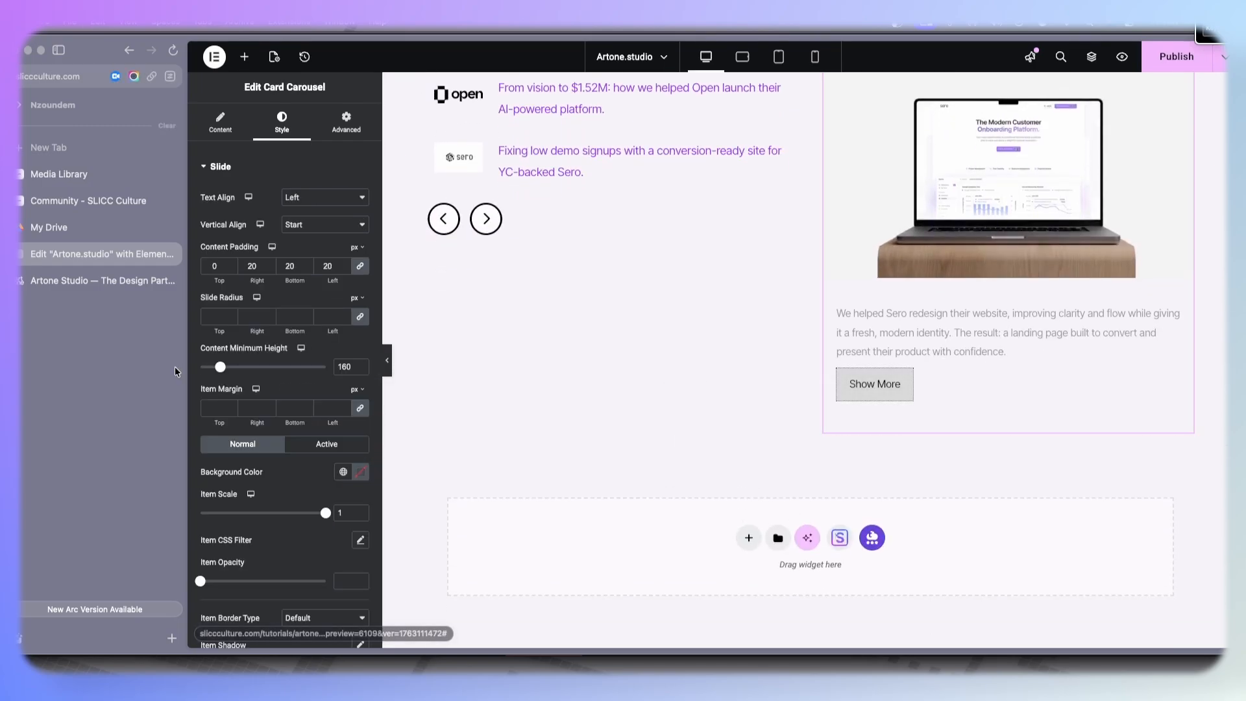
{"action": "scroll", "coordinate": [234, 593], "scroll_direction": "down", "scroll_amount": 6}
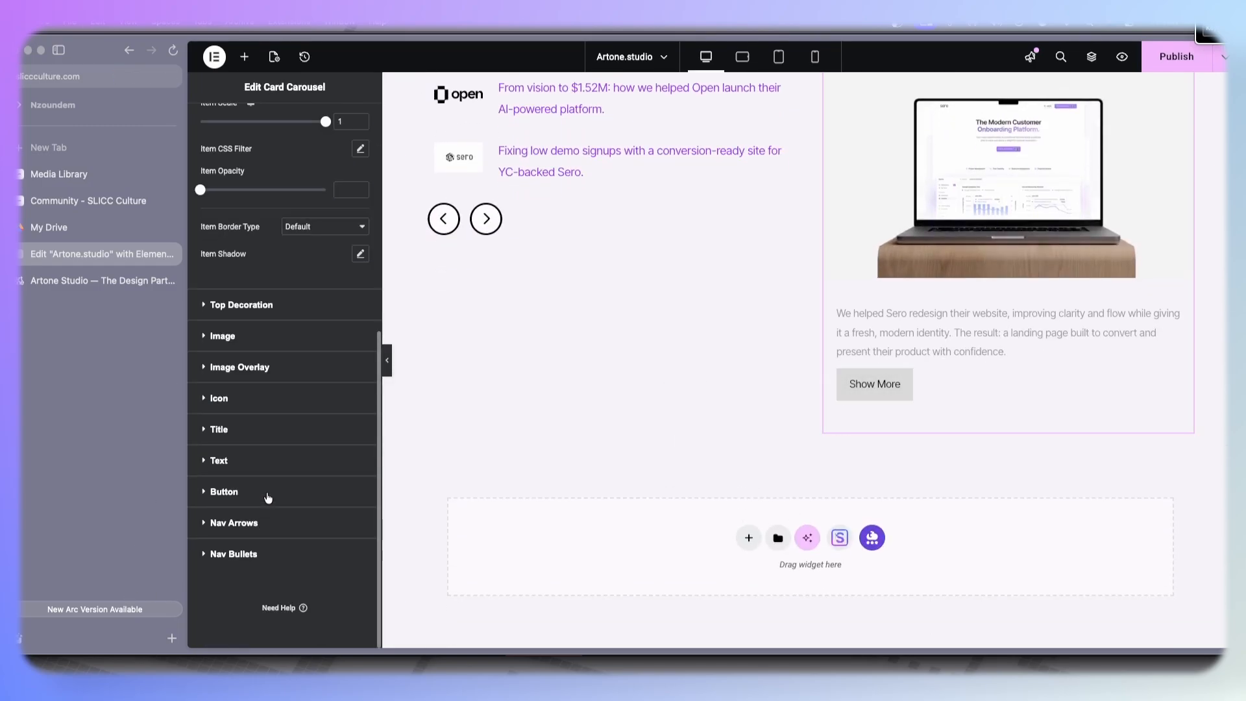
{"action": "left_click", "coordinate": [268, 493]}
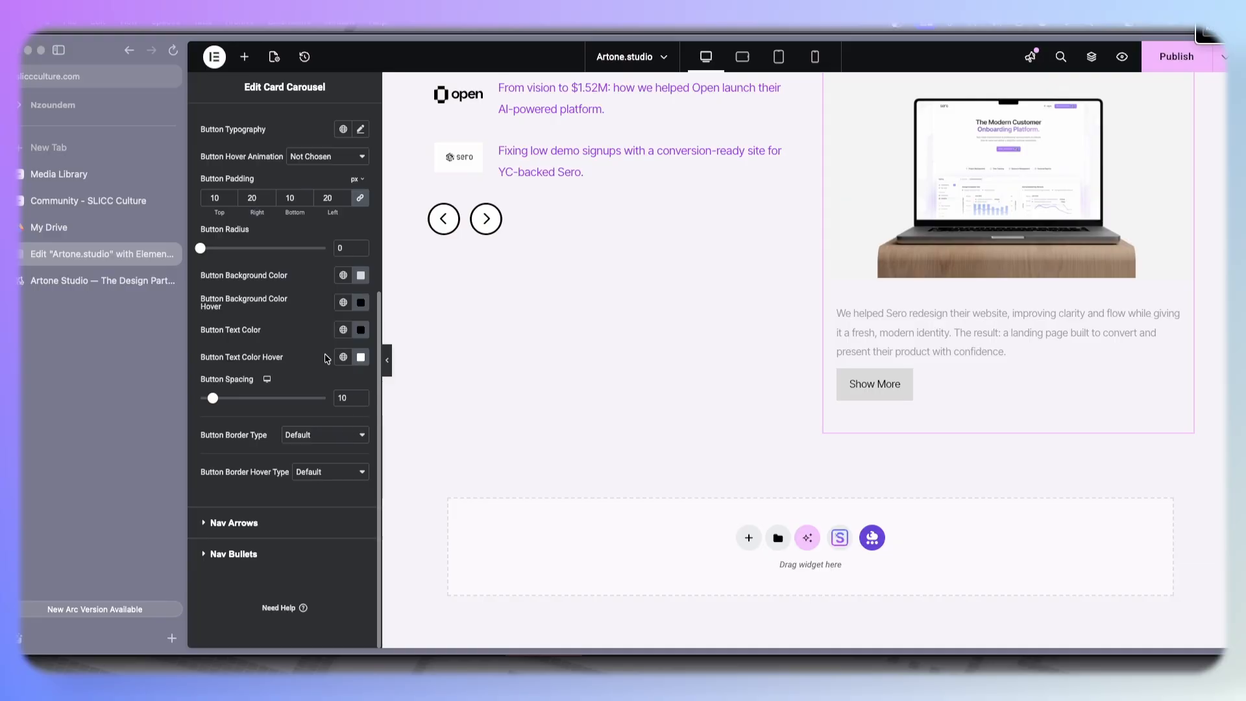
{"action": "left_click", "coordinate": [361, 303]}
{"action": "left_click", "coordinate": [361, 302]}
{"action": "left_click", "coordinate": [362, 276]}
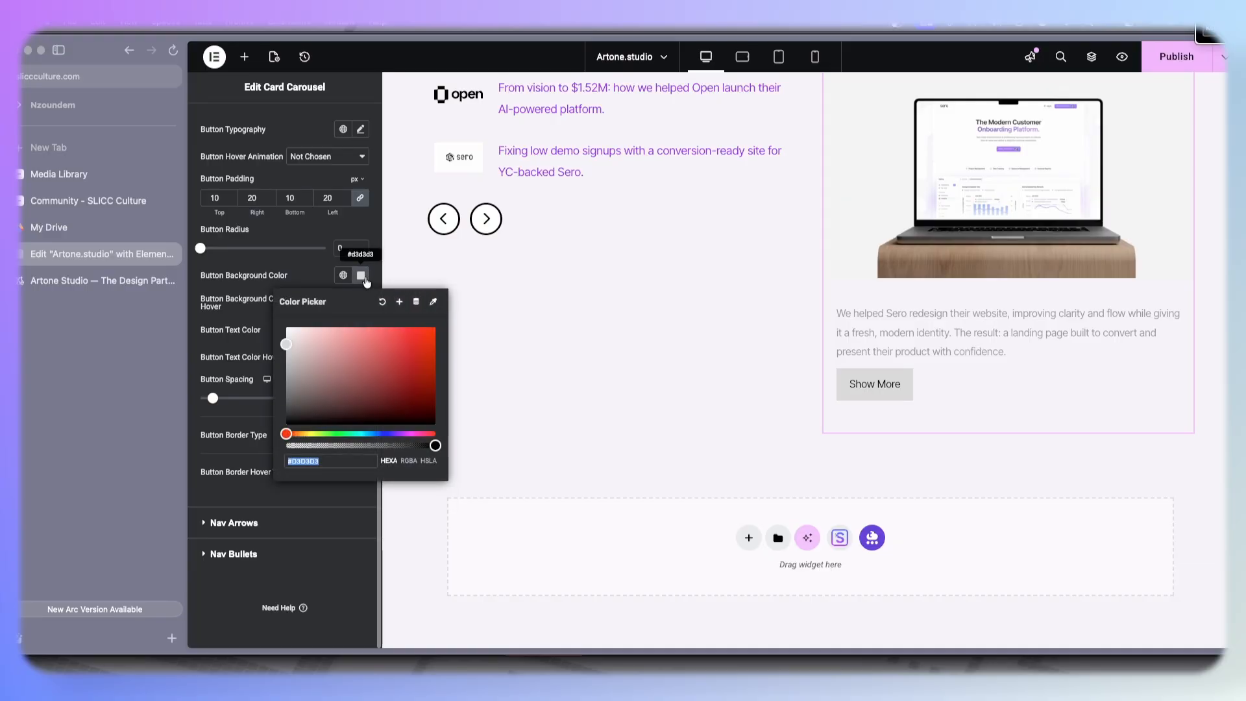
{"action": "key", "text": "super+v"}
{"action": "left_click", "coordinate": [296, 287]}
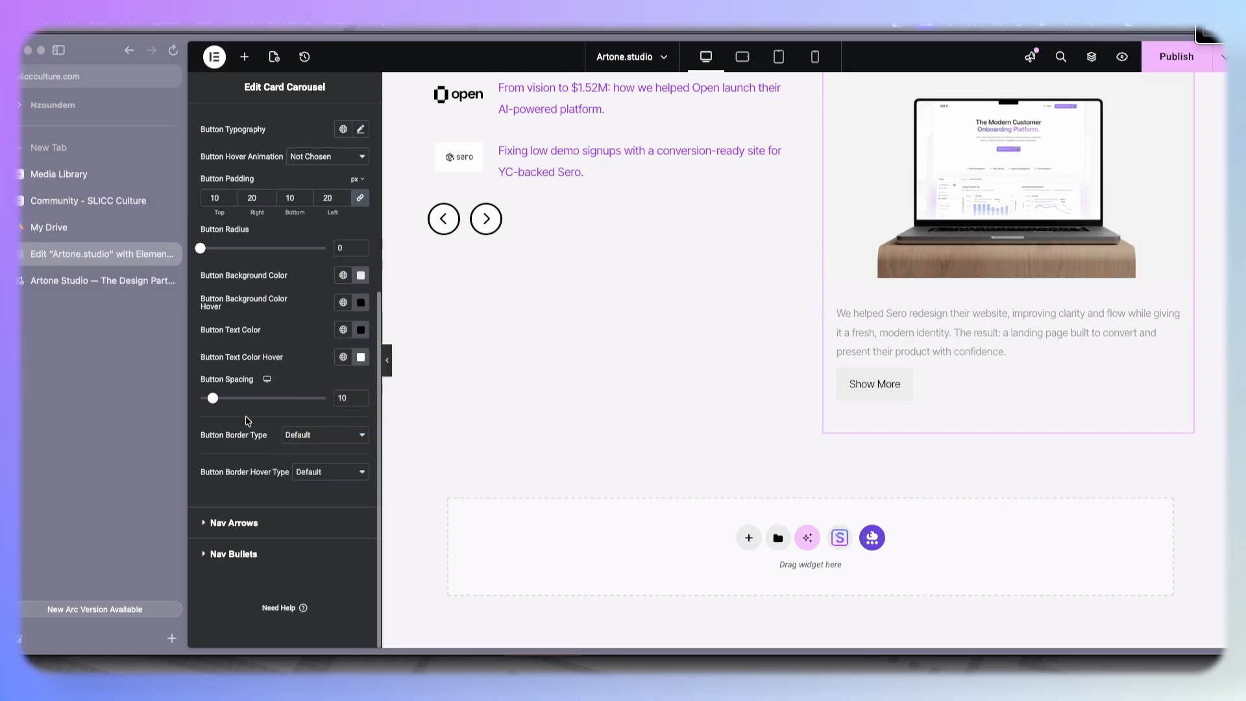
{"action": "left_click_drag", "start_coordinate": [204, 254], "coordinate": [243, 260]}
{"action": "left_click", "coordinate": [80, 283]}
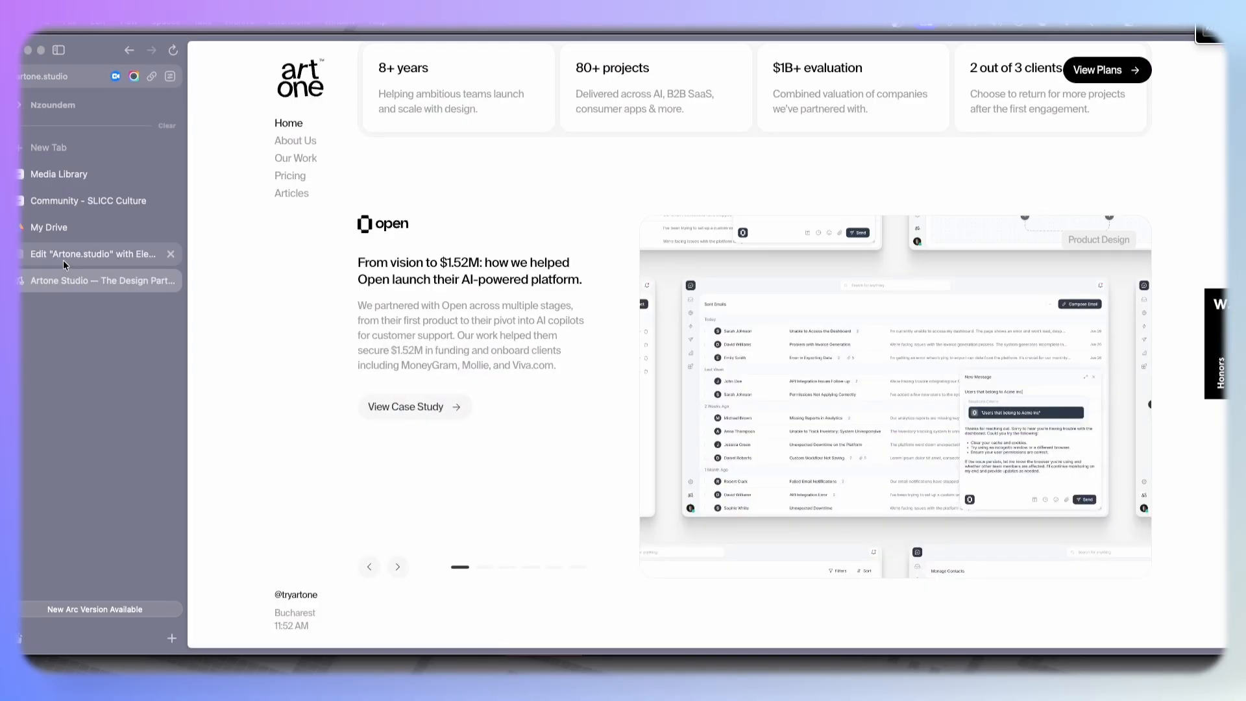
- Set the first Card Carousel item's button text to View Case Study, checking it against the reference page
{"action": "left_click", "coordinate": [64, 258]}
{"action": "scroll", "coordinate": [244, 117], "scroll_direction": "up", "scroll_amount": 5}
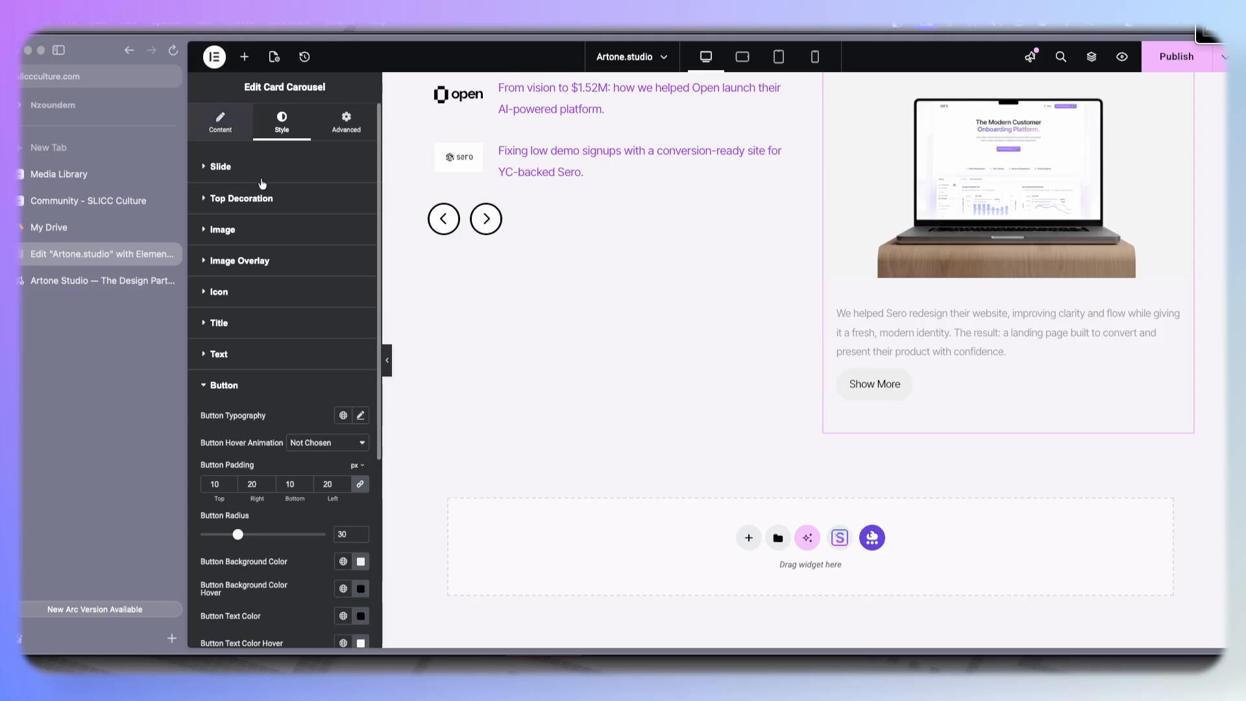
{"action": "left_click", "coordinate": [233, 122]}
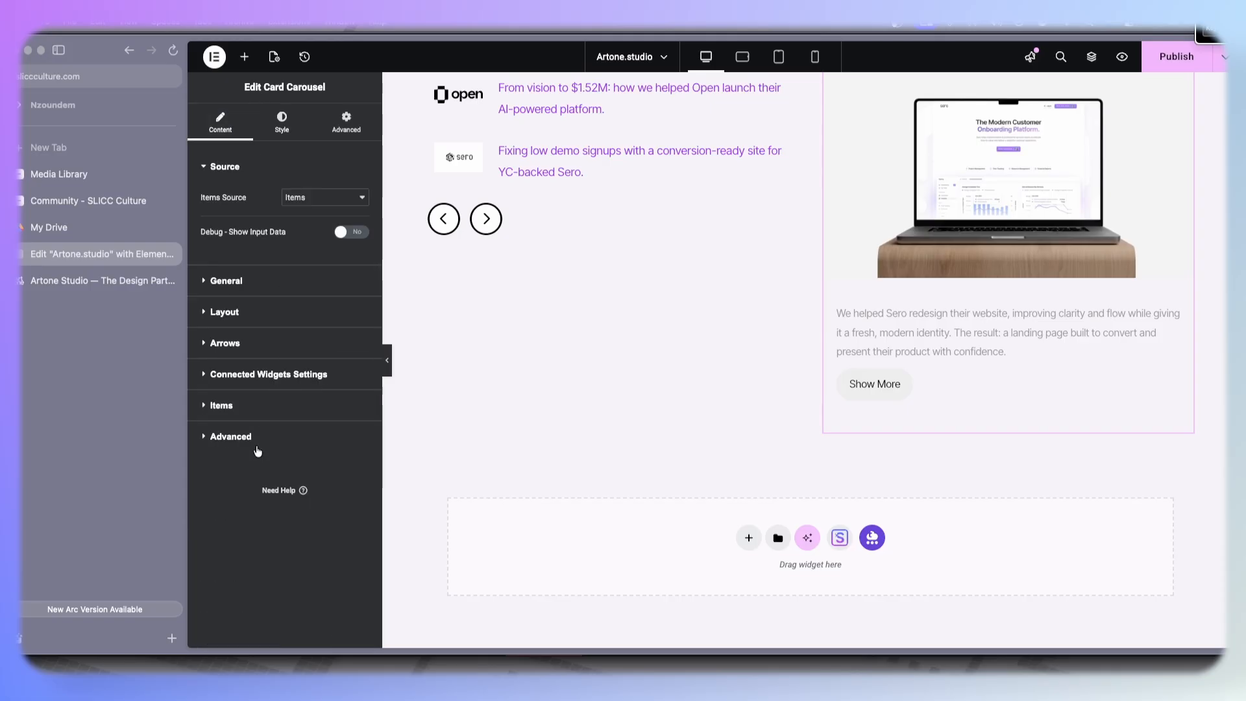
{"action": "left_click", "coordinate": [222, 403]}
{"action": "left_click", "coordinate": [263, 365]}
{"action": "triple_click", "coordinate": [317, 496]}
{"action": "type", "text": "View Case Stud"}
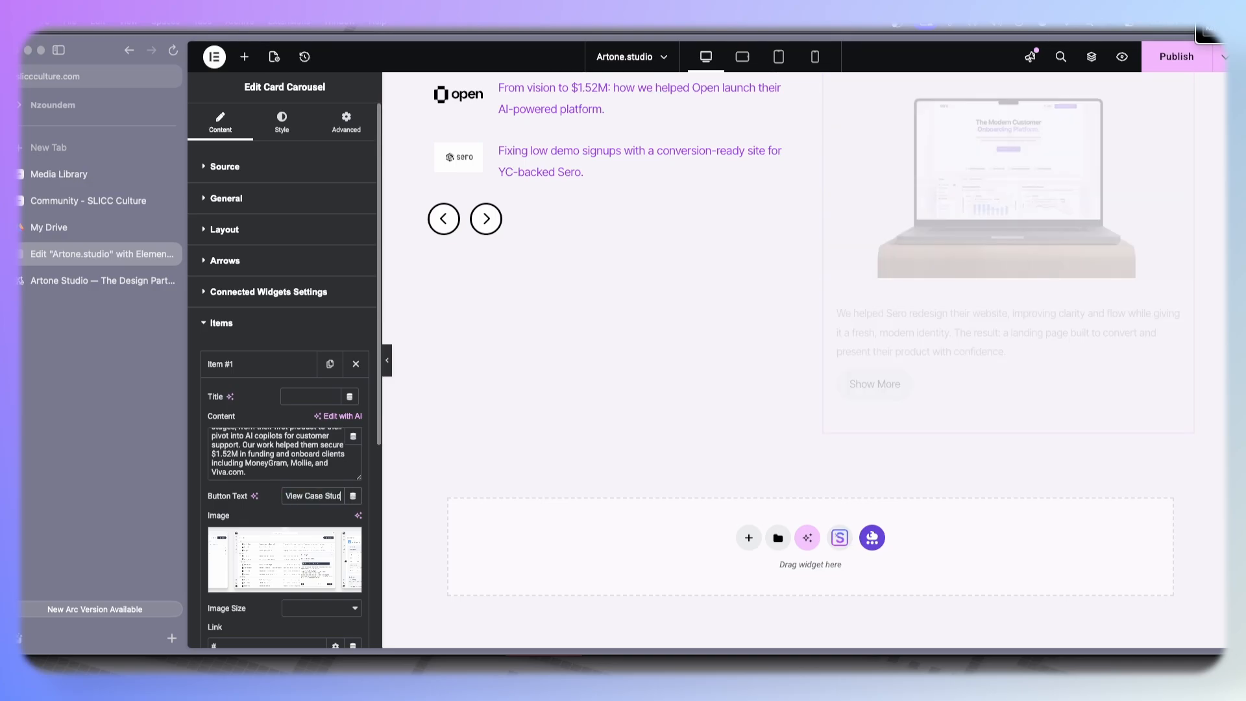
{"action": "left_click", "coordinate": [119, 294]}
{"action": "left_click", "coordinate": [102, 259]}
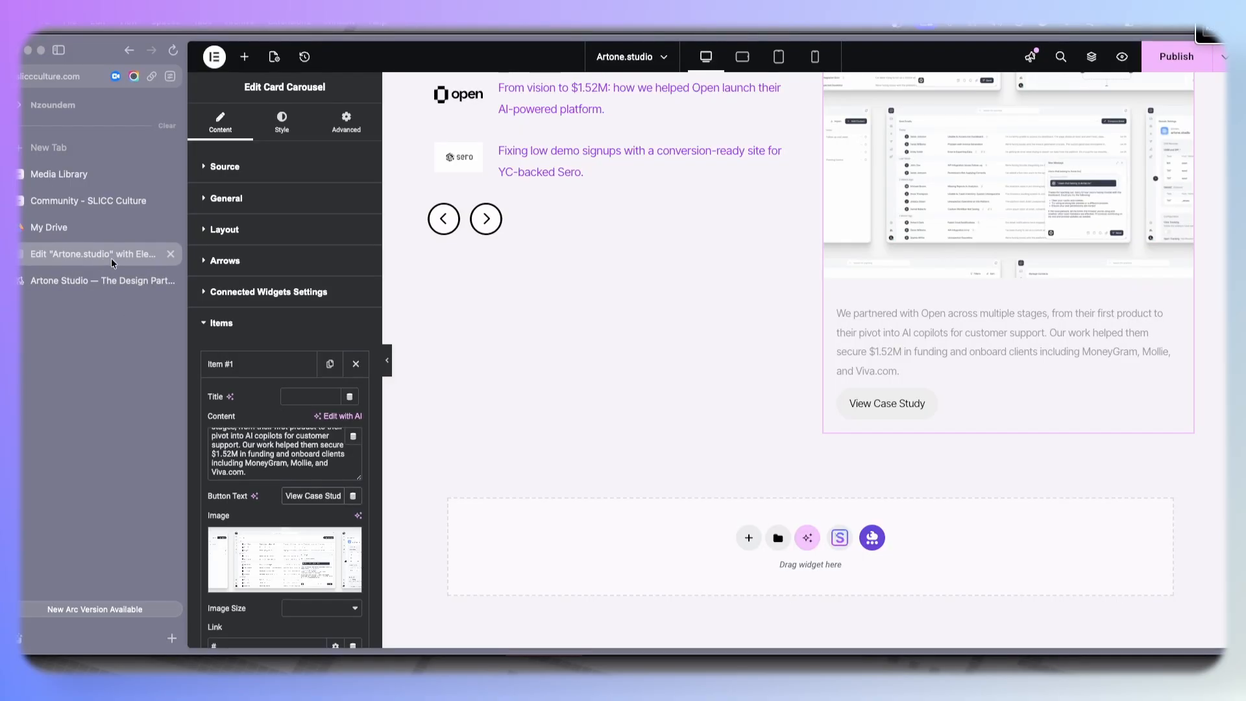
- Copy the first item's button text and paste it as the second item's button text
{"action": "scroll", "coordinate": [309, 492], "scroll_direction": "down", "scroll_amount": 1}
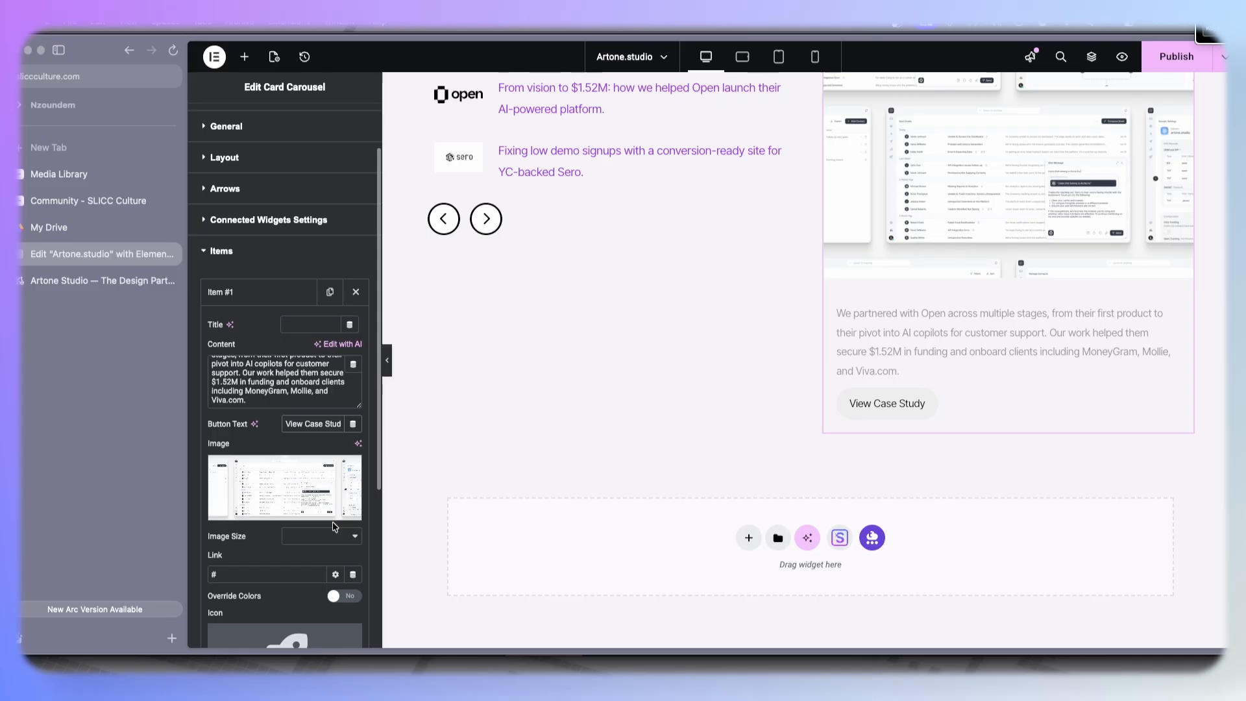
{"action": "triple_click", "coordinate": [311, 424]}
{"action": "key", "text": "super+c"}
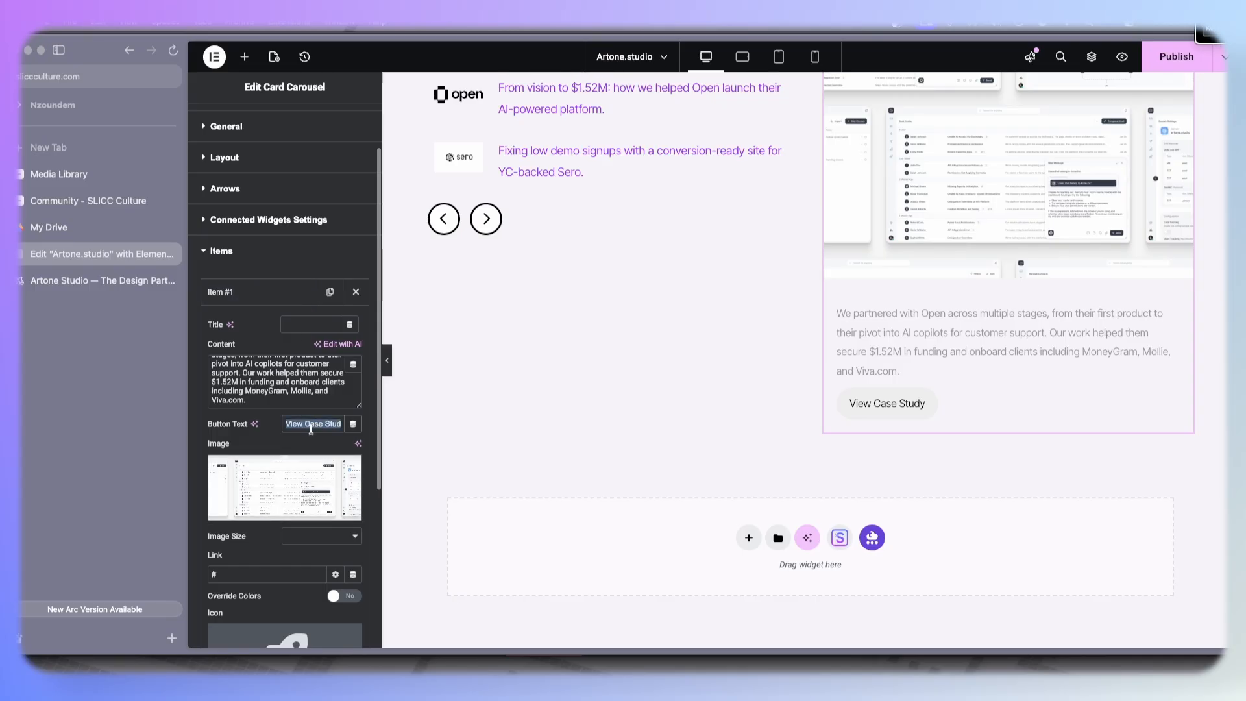
{"action": "left_click", "coordinate": [245, 292]}
{"action": "left_click", "coordinate": [249, 330]}
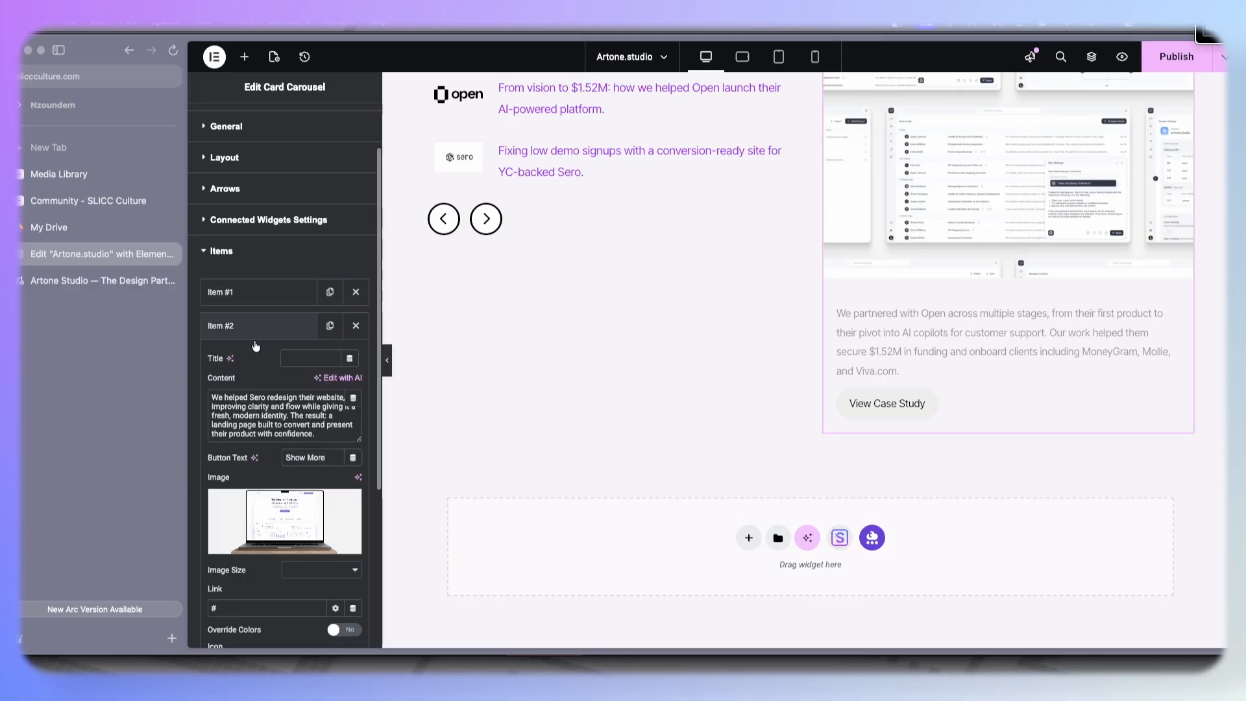
{"action": "triple_click", "coordinate": [328, 460]}
{"action": "key", "text": "super+v"}
{"action": "left_click", "coordinate": [284, 257]}
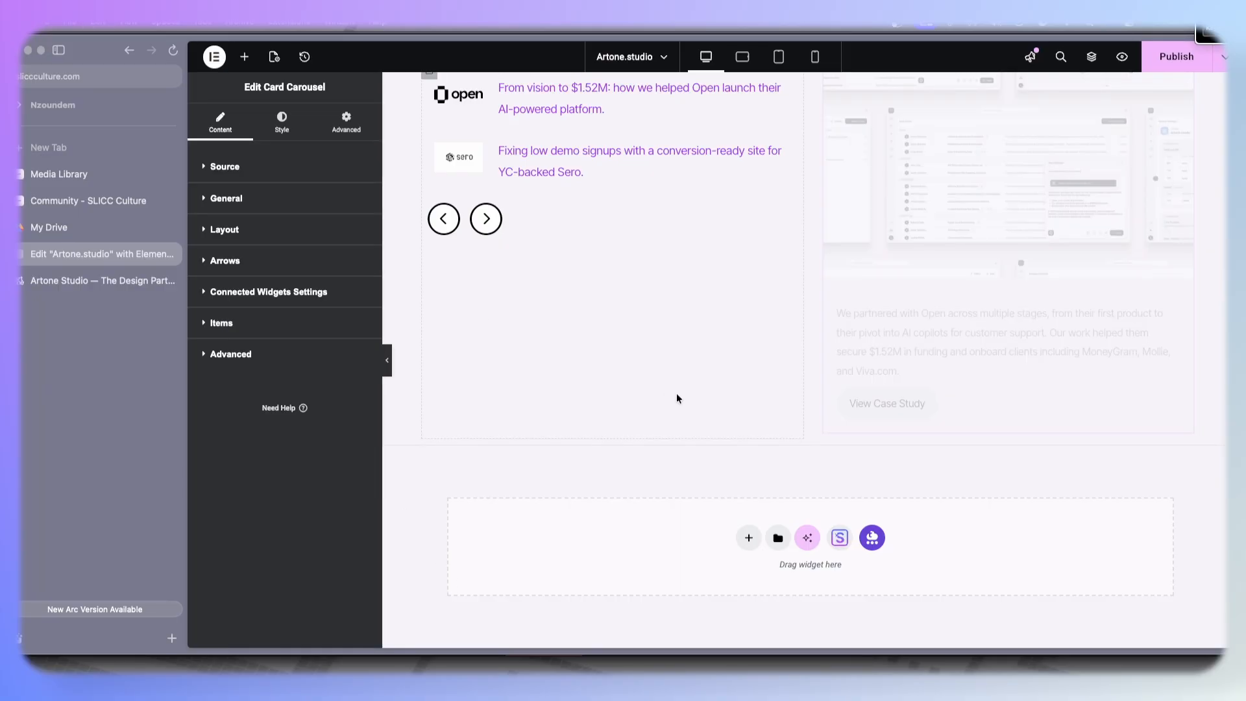
- Set the left case study container's content justification to Space Between
{"action": "scroll", "coordinate": [677, 398], "scroll_direction": "up", "scroll_amount": 5}
{"action": "scroll", "coordinate": [480, 363], "scroll_direction": "down", "scroll_amount": 2}
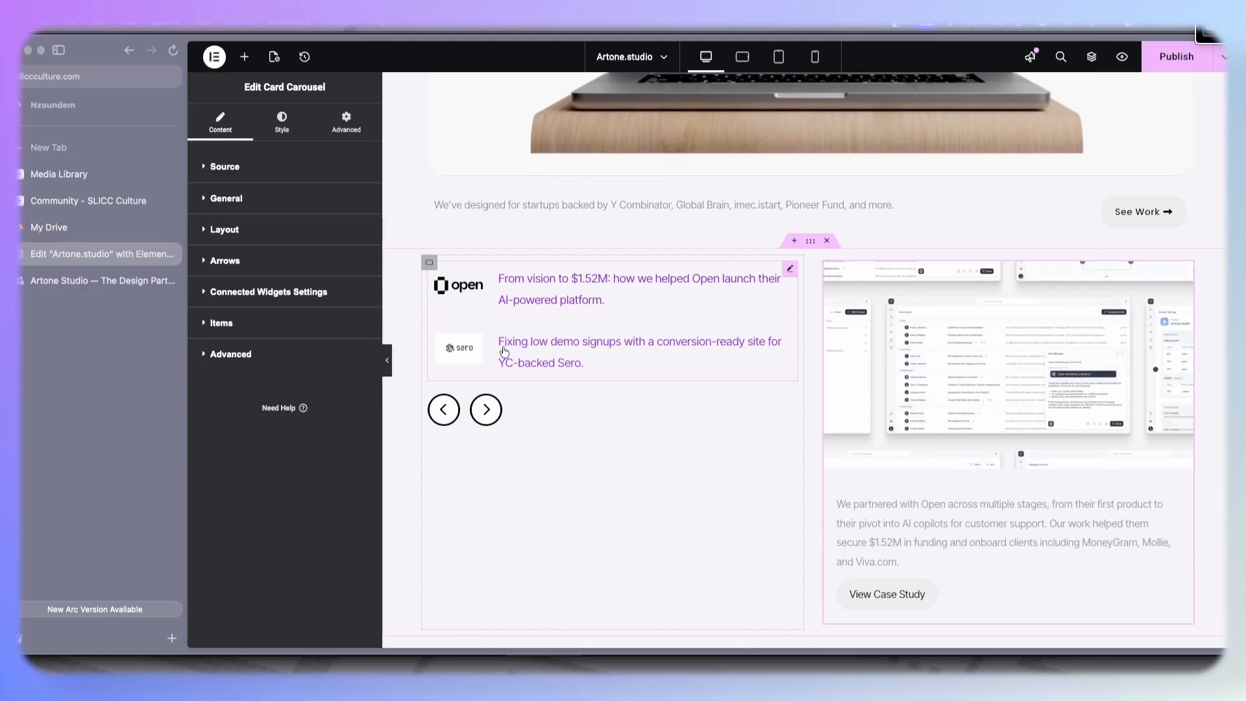
{"action": "left_click", "coordinate": [427, 265]}
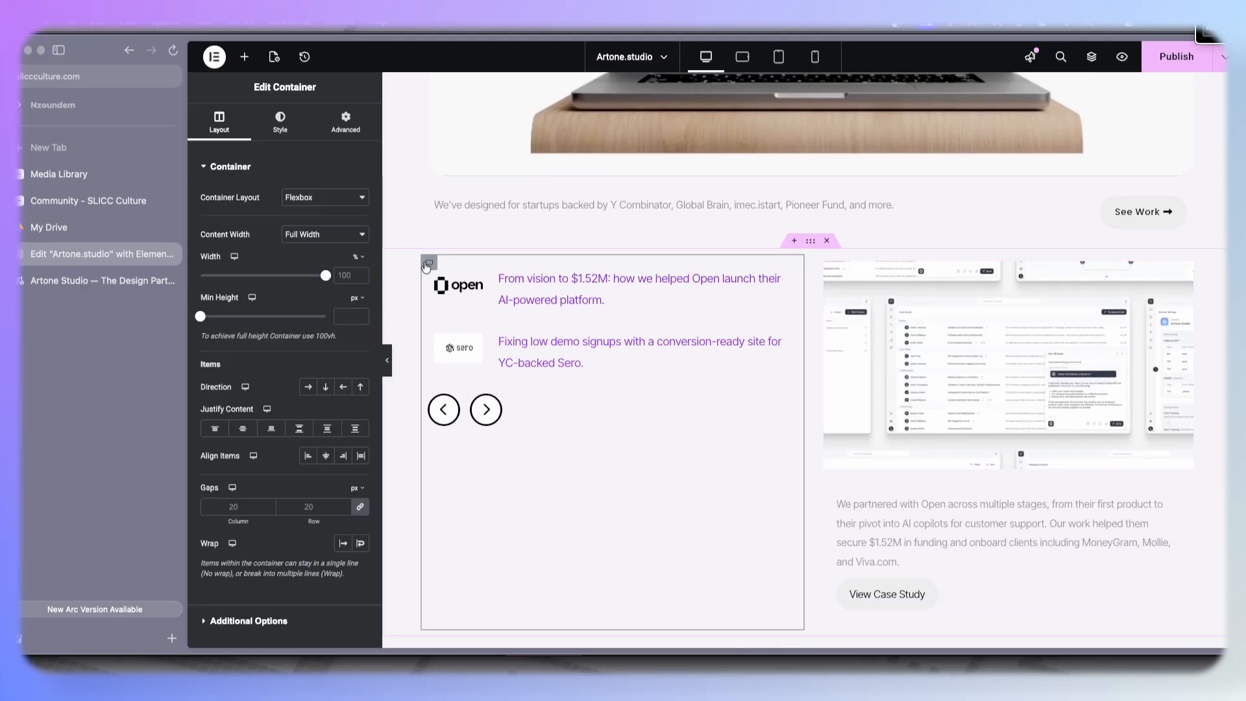
{"action": "left_click", "coordinate": [300, 430]}
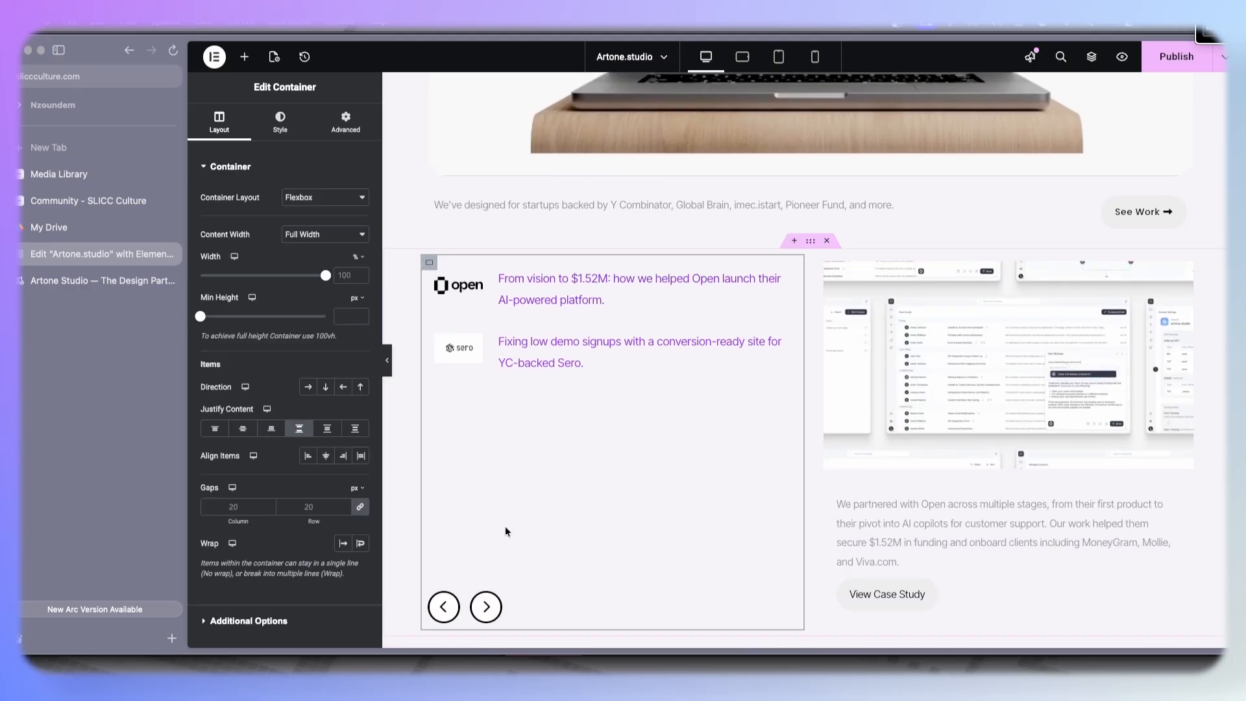
- Set the Remote Tabs title color to #0A0A0A
{"action": "left_click", "coordinate": [102, 281]}
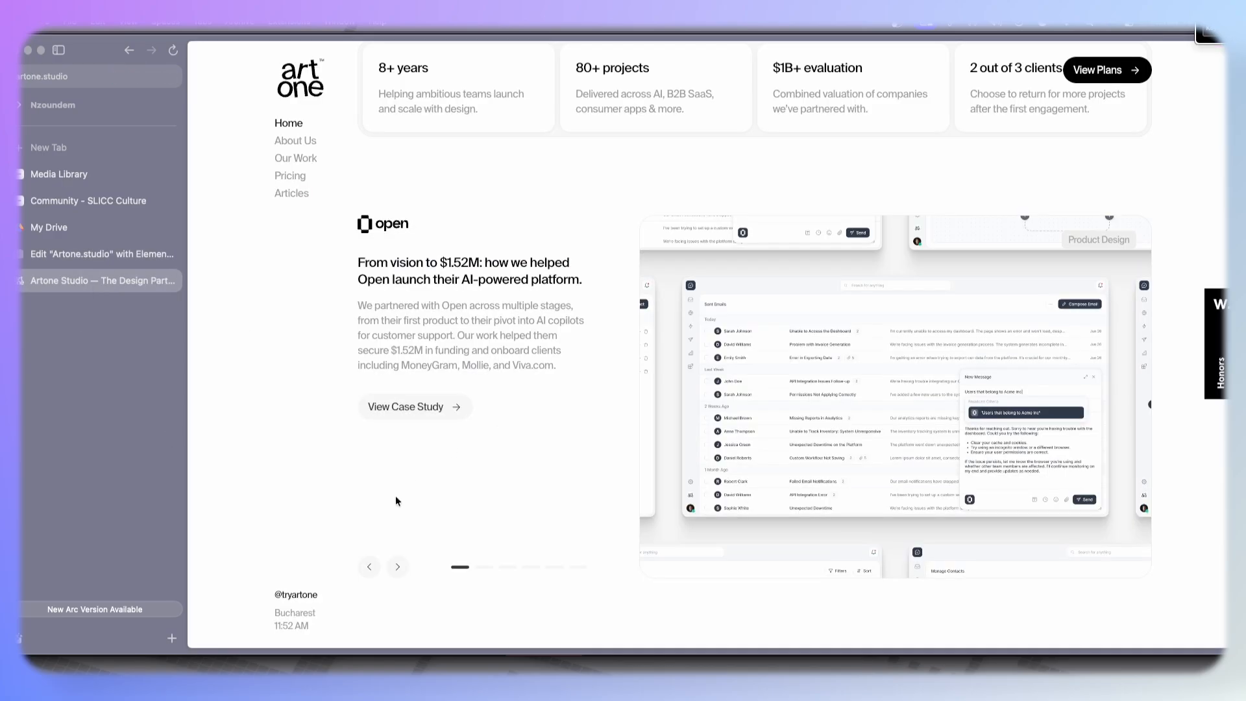
{"action": "left_click", "coordinate": [101, 254]}
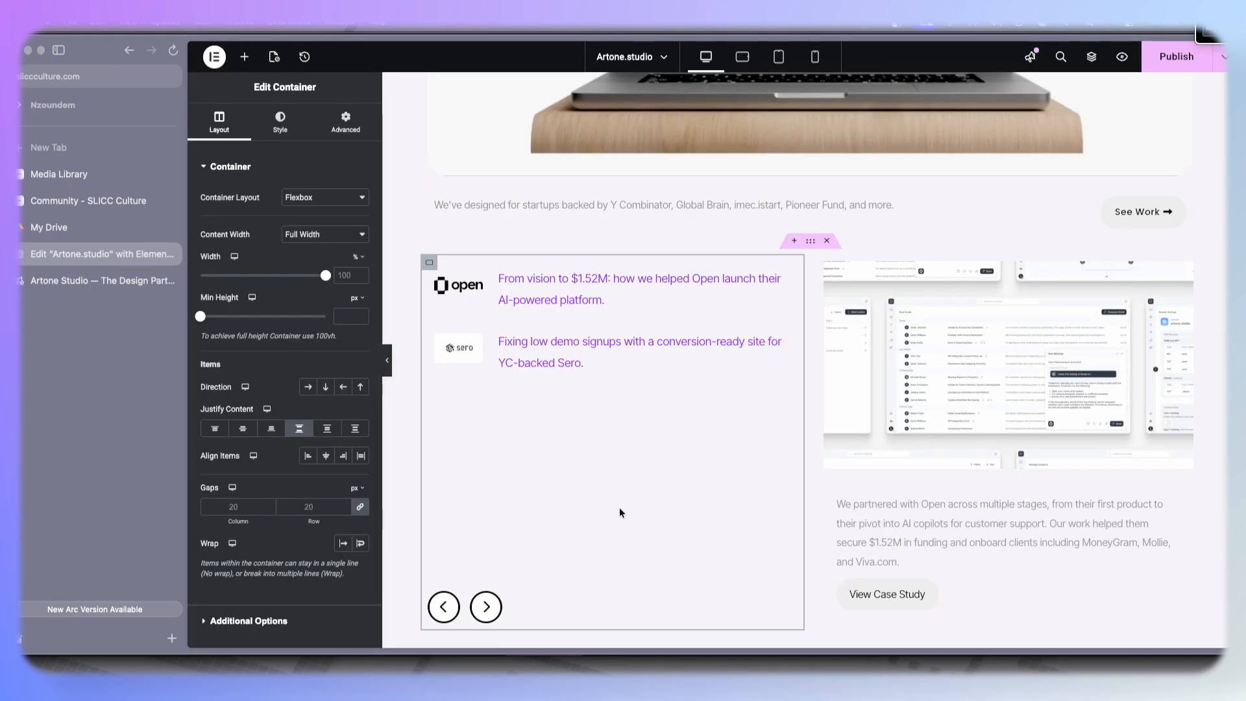
{"action": "scroll", "coordinate": [625, 527], "scroll_direction": "down", "scroll_amount": 1}
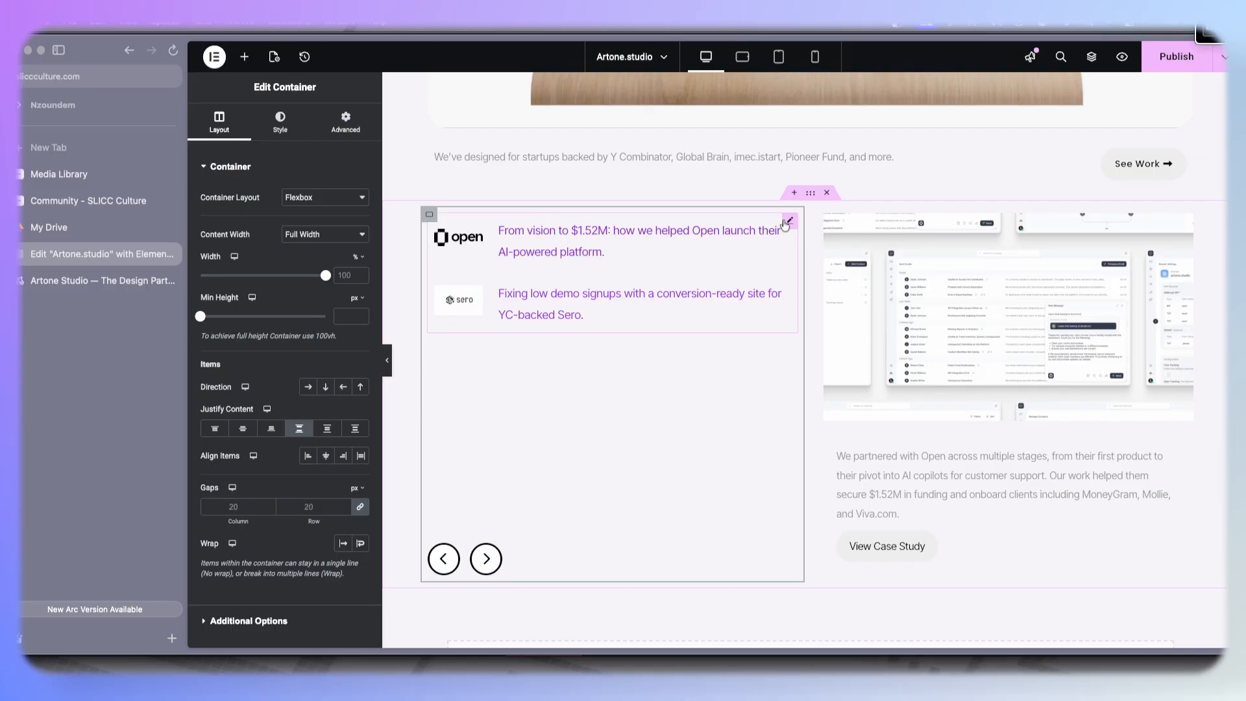
{"action": "left_click", "coordinate": [787, 221]}
{"action": "left_click", "coordinate": [282, 122]}
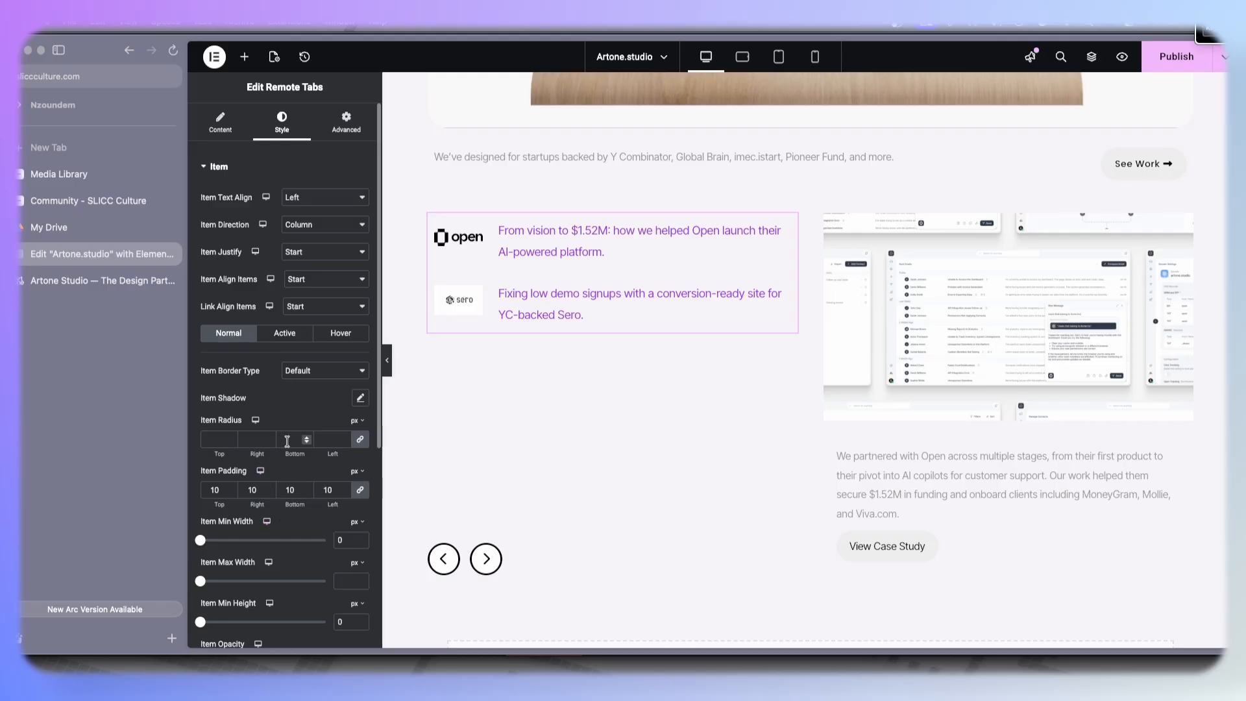
{"action": "scroll", "coordinate": [287, 442], "scroll_direction": "down", "scroll_amount": 5}
{"action": "left_click", "coordinate": [261, 462]}
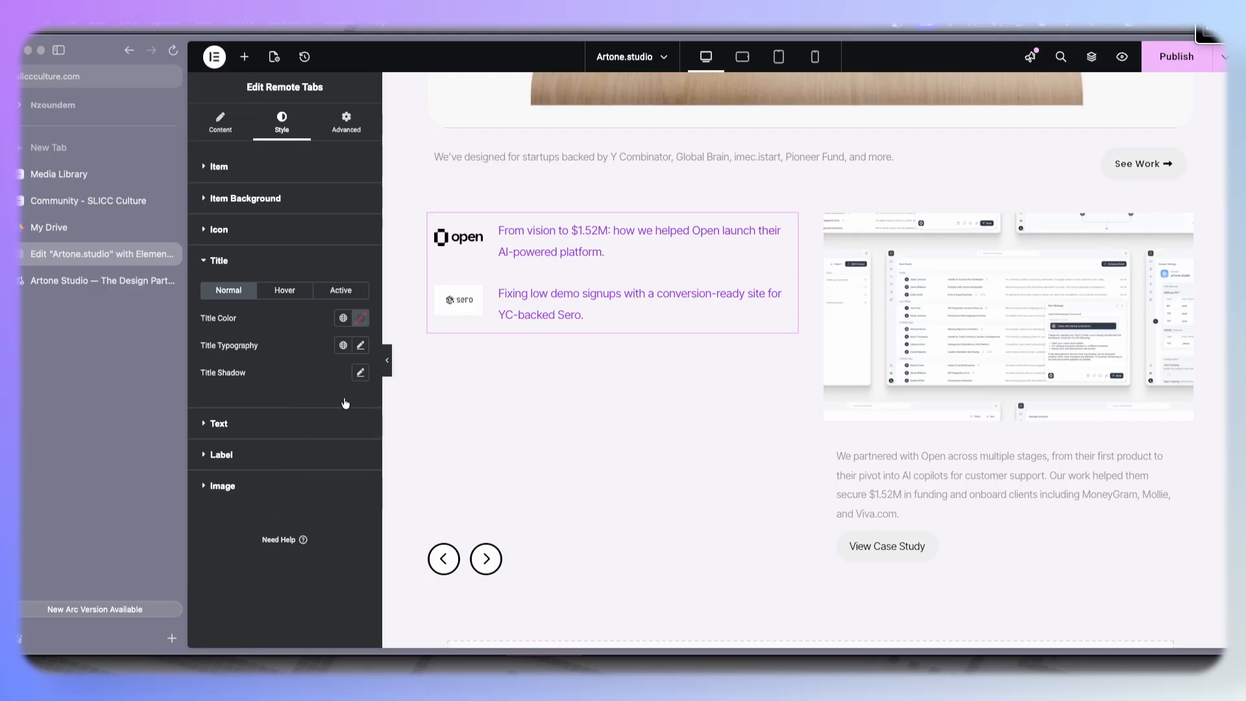
{"action": "left_click", "coordinate": [358, 318]}
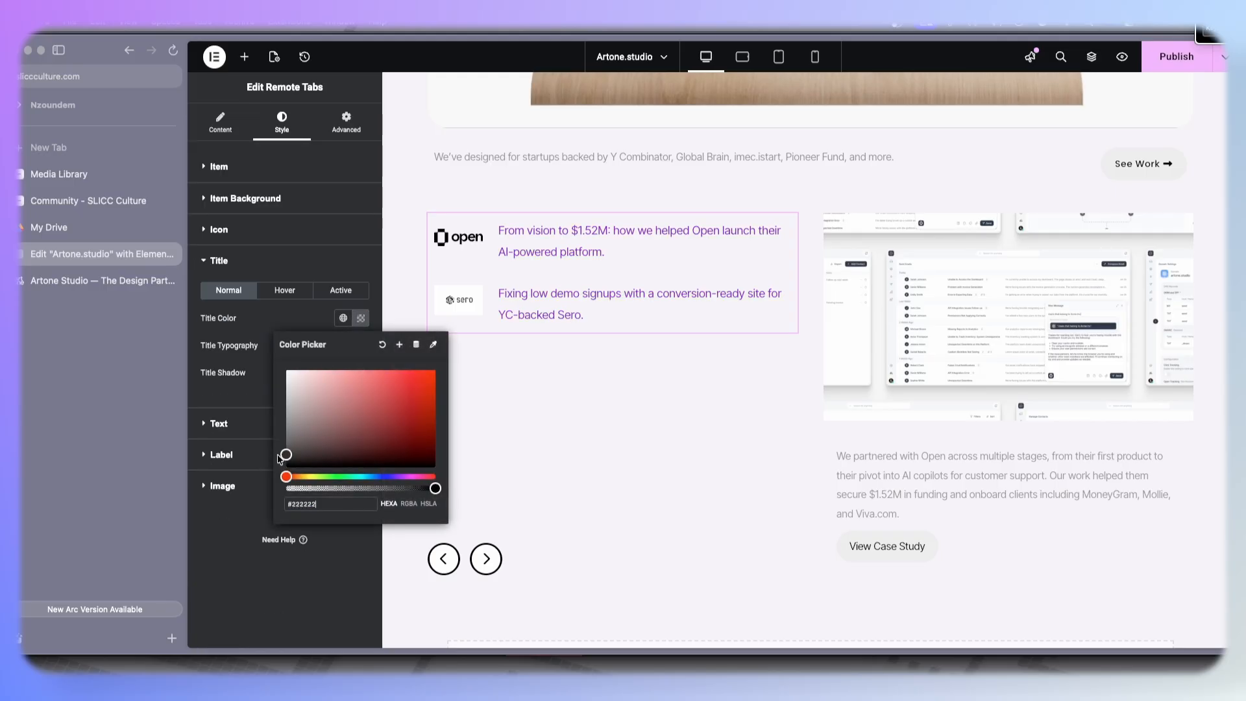
{"action": "left_click_drag", "start_coordinate": [266, 467], "coordinate": [266, 468]}
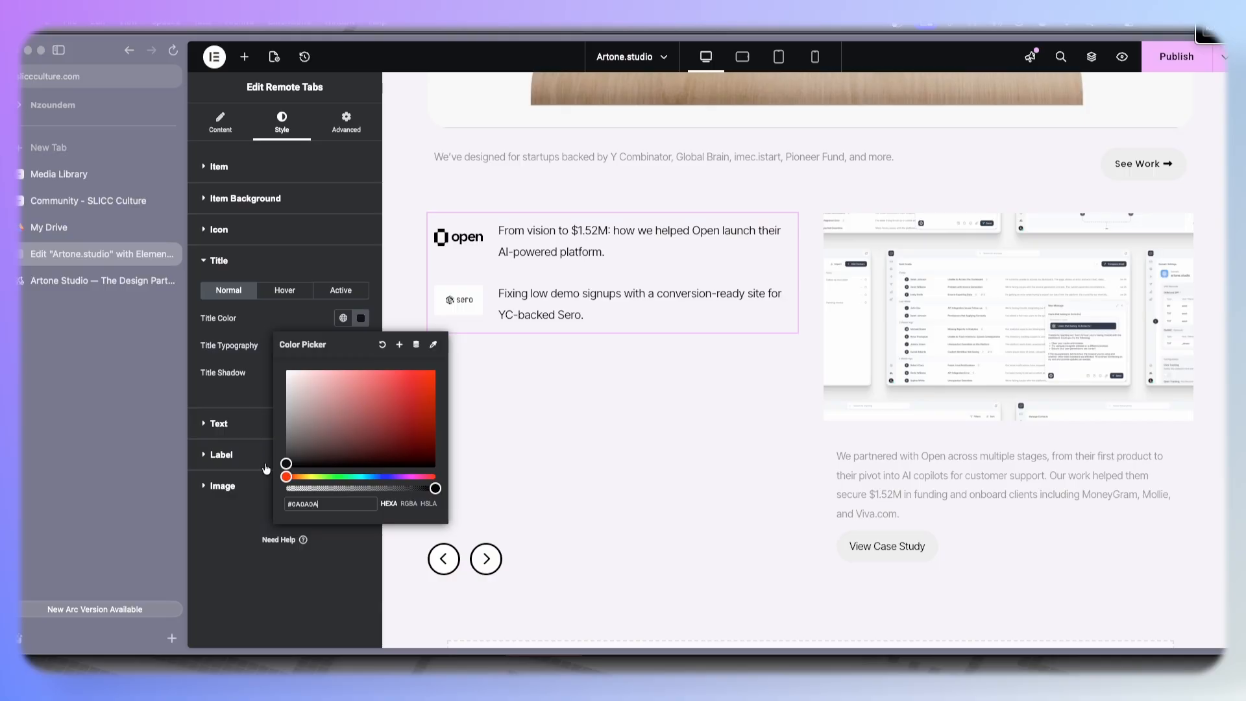
{"action": "left_click", "coordinate": [246, 523]}
- Set the Remote Tabs title font family to Inter
{"action": "left_click", "coordinate": [98, 281]}
{"action": "left_click", "coordinate": [91, 259]}
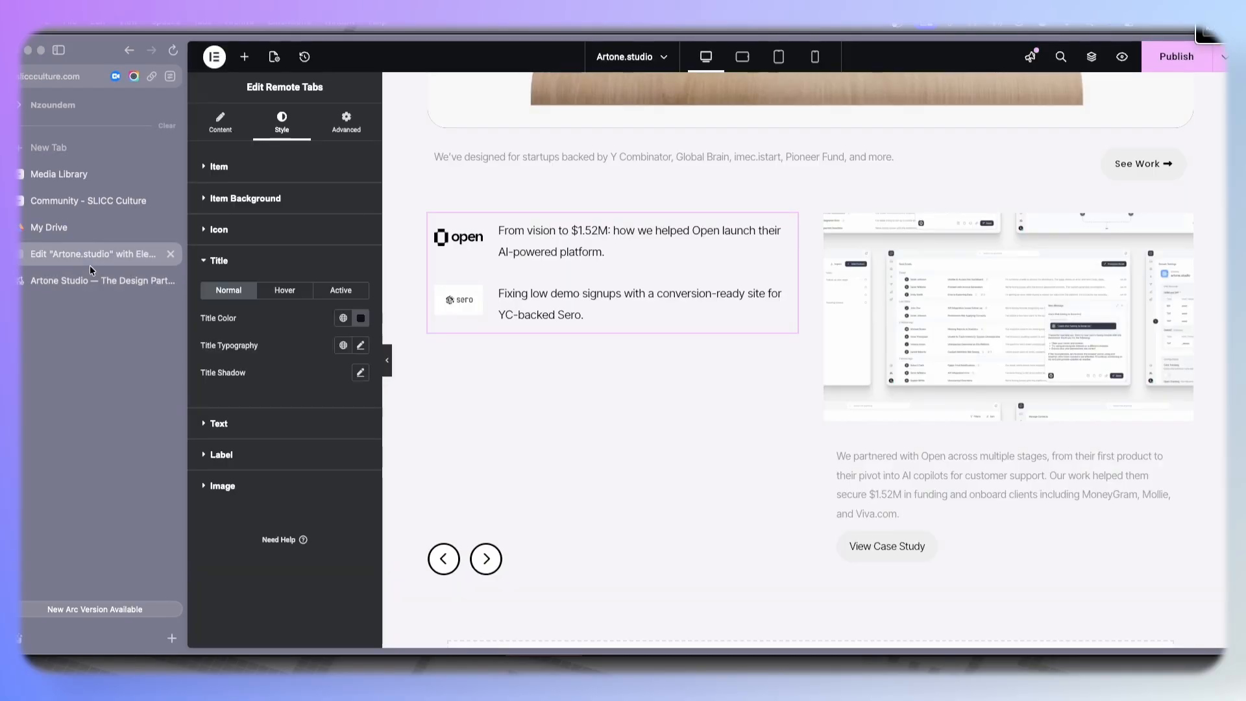
{"action": "left_click", "coordinate": [361, 345]}
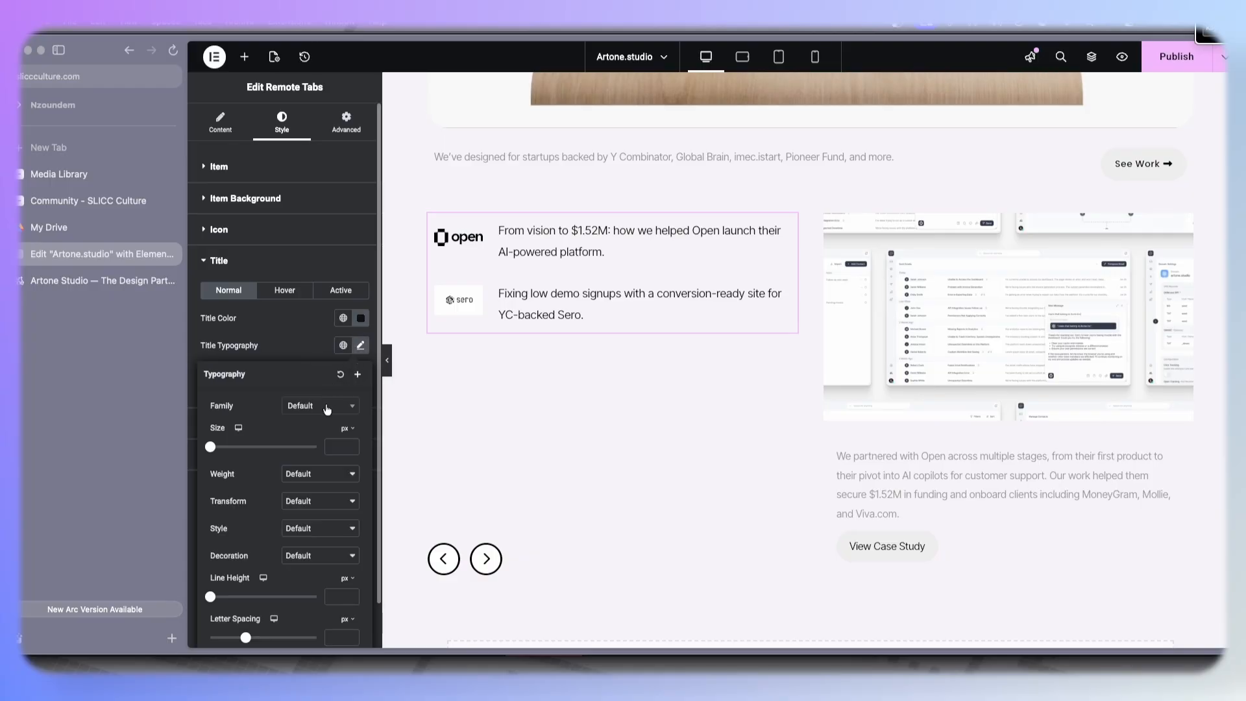
{"action": "left_click", "coordinate": [325, 409]}
{"action": "type", "text": "inter"}
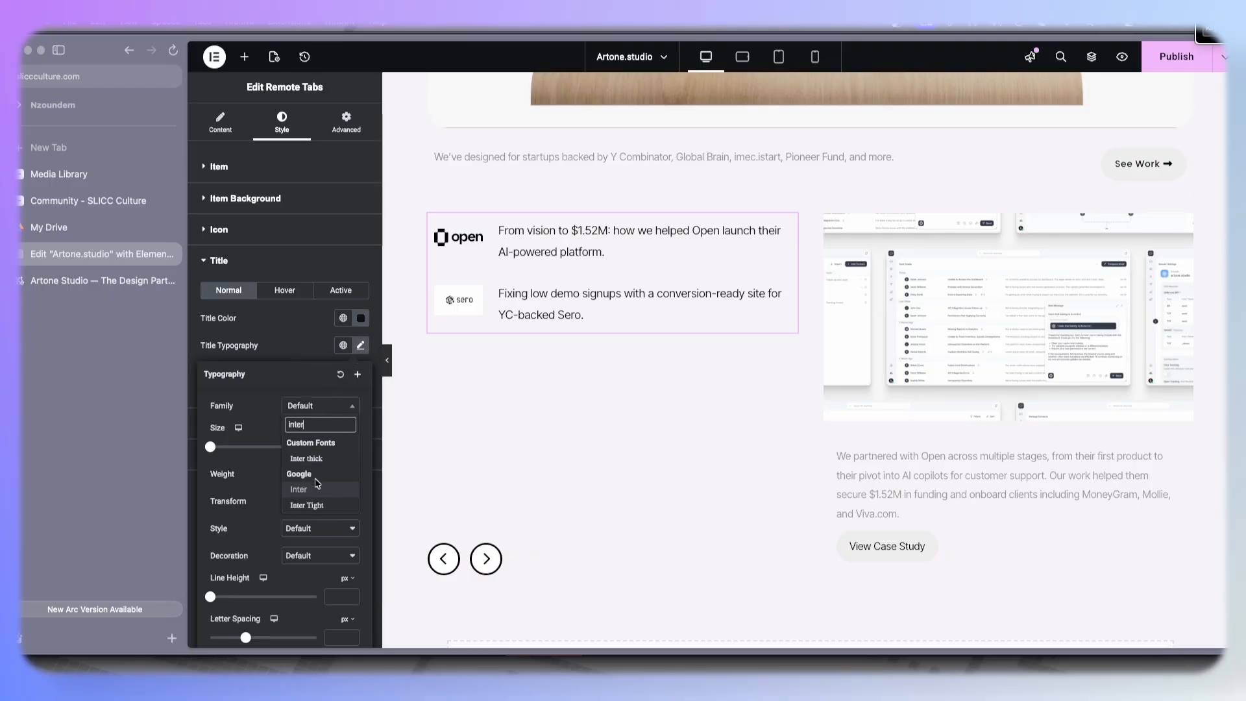
{"action": "left_click", "coordinate": [315, 490]}
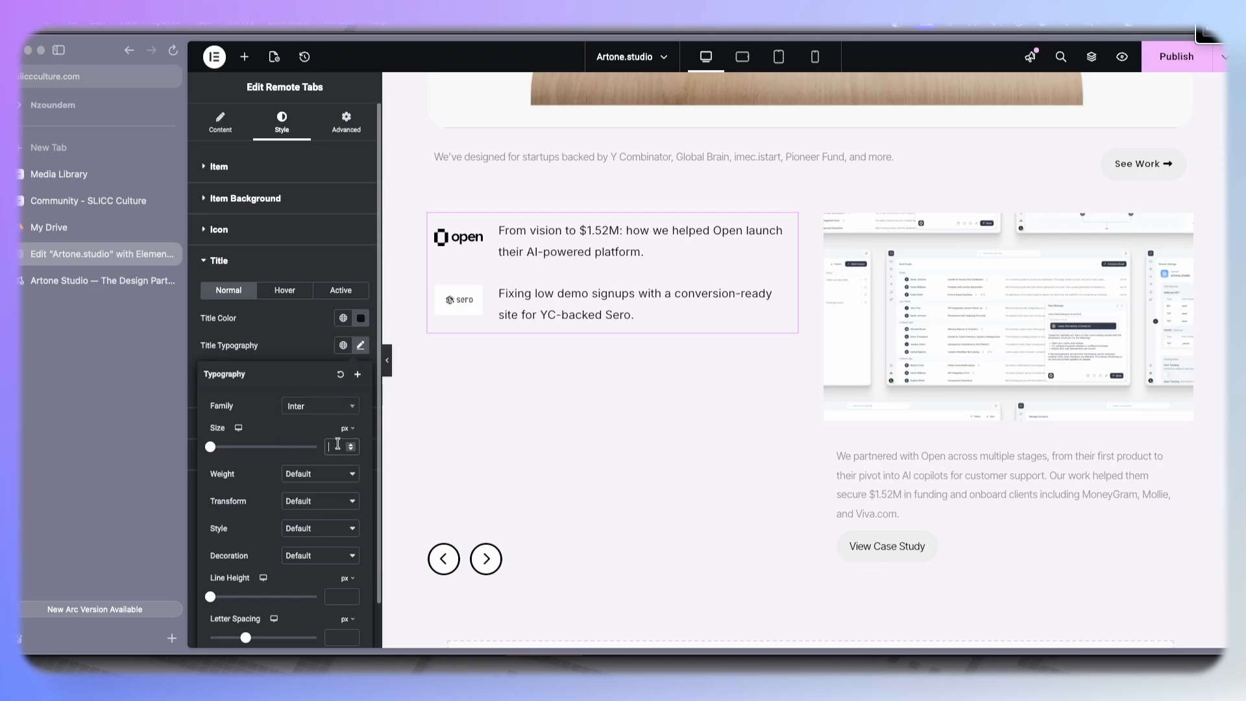
- Set the title font size to 24 px and weight to 600 (Semi Bold)
{"action": "type", "text": "32"}
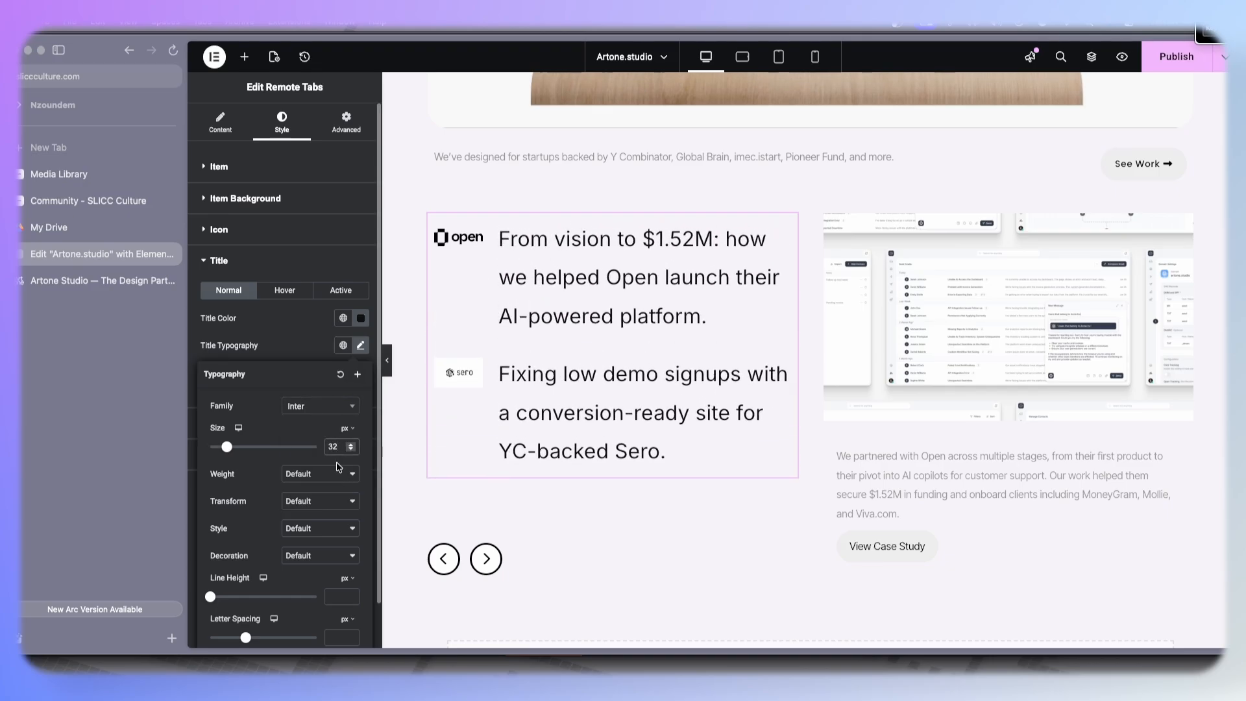
{"action": "key", "text": "BackSpace"}
{"action": "key", "text": "BackSpace"}
{"action": "type", "text": "24"}
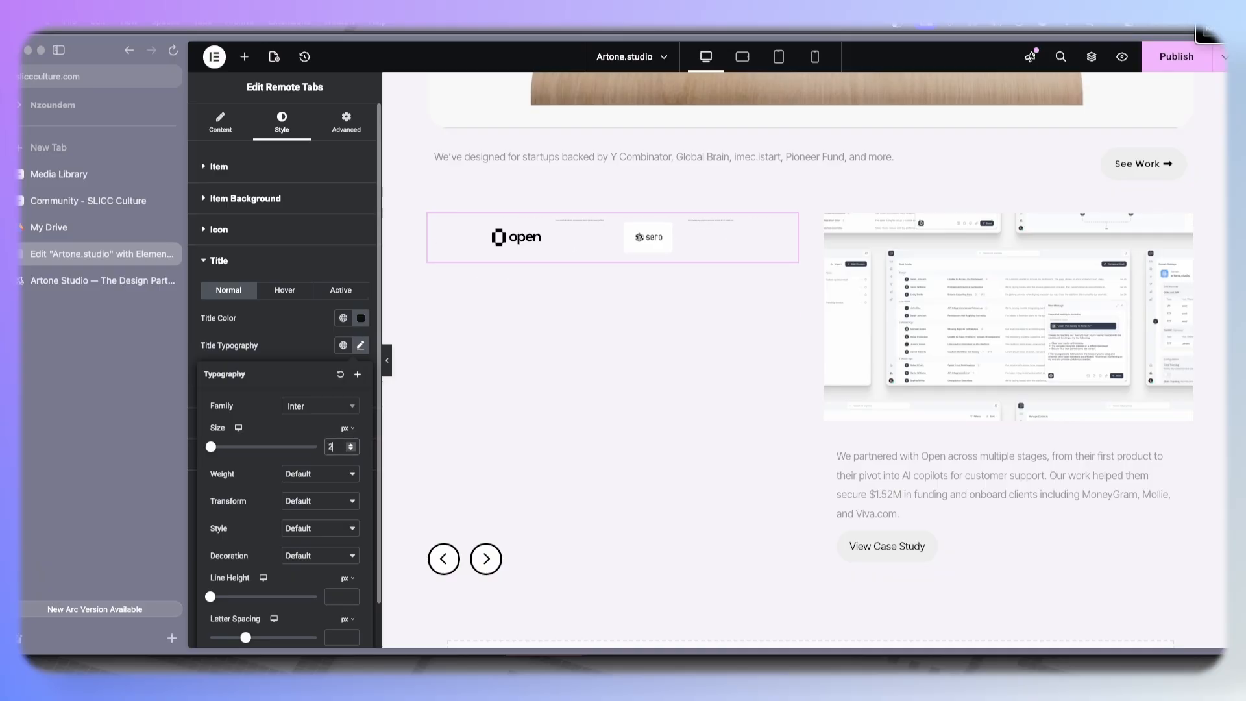
{"action": "left_click", "coordinate": [318, 476]}
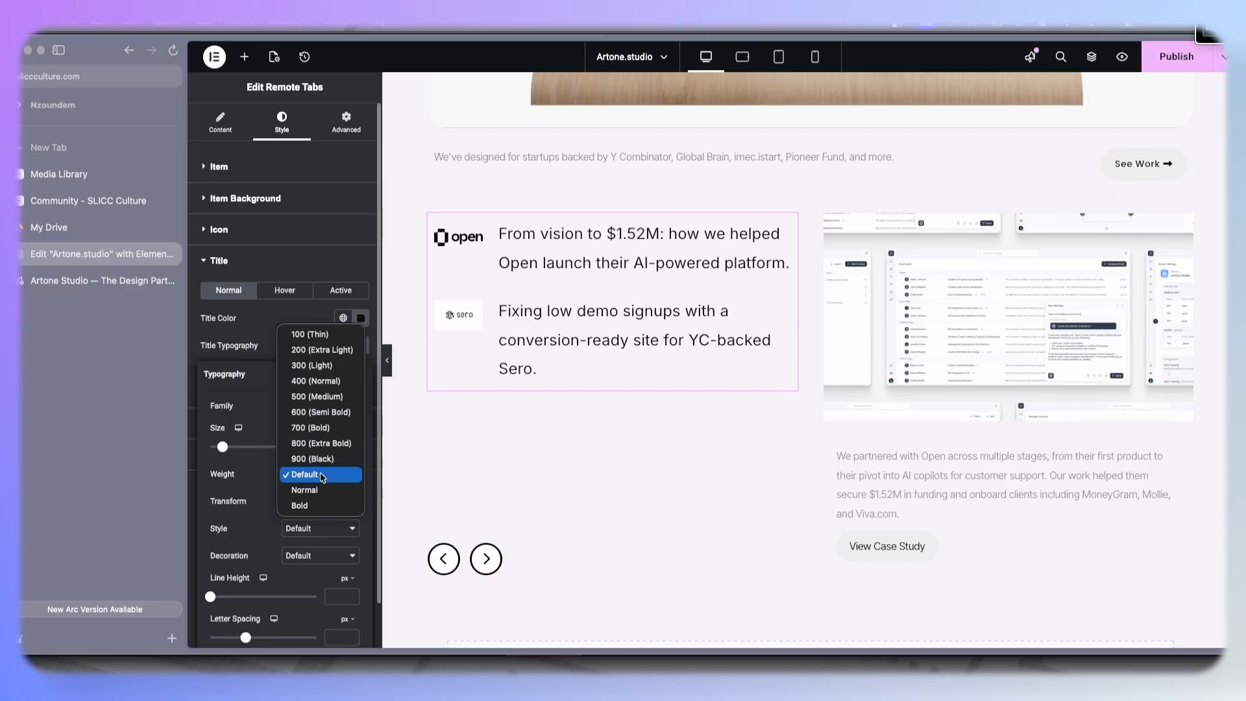
{"action": "left_click", "coordinate": [326, 412]}
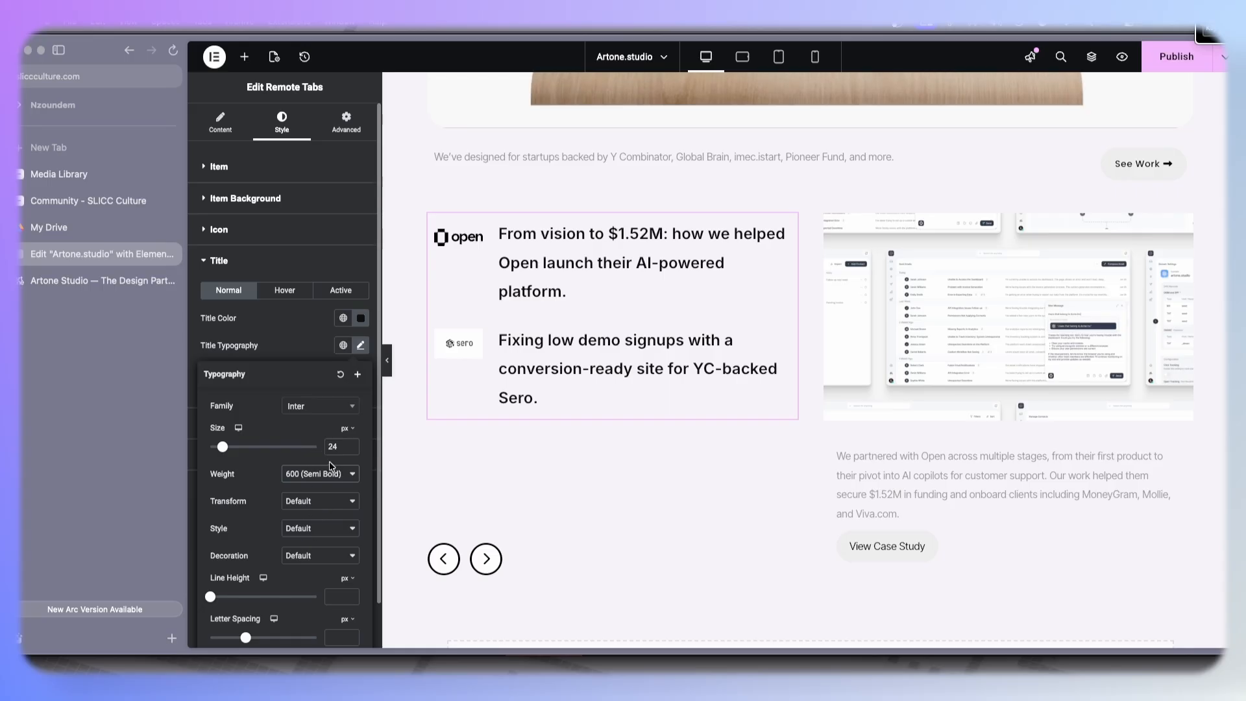
- Set the title line height to 24 px and letter spacing to -2.2
{"action": "scroll", "coordinate": [300, 569], "scroll_direction": "down", "scroll_amount": 1}
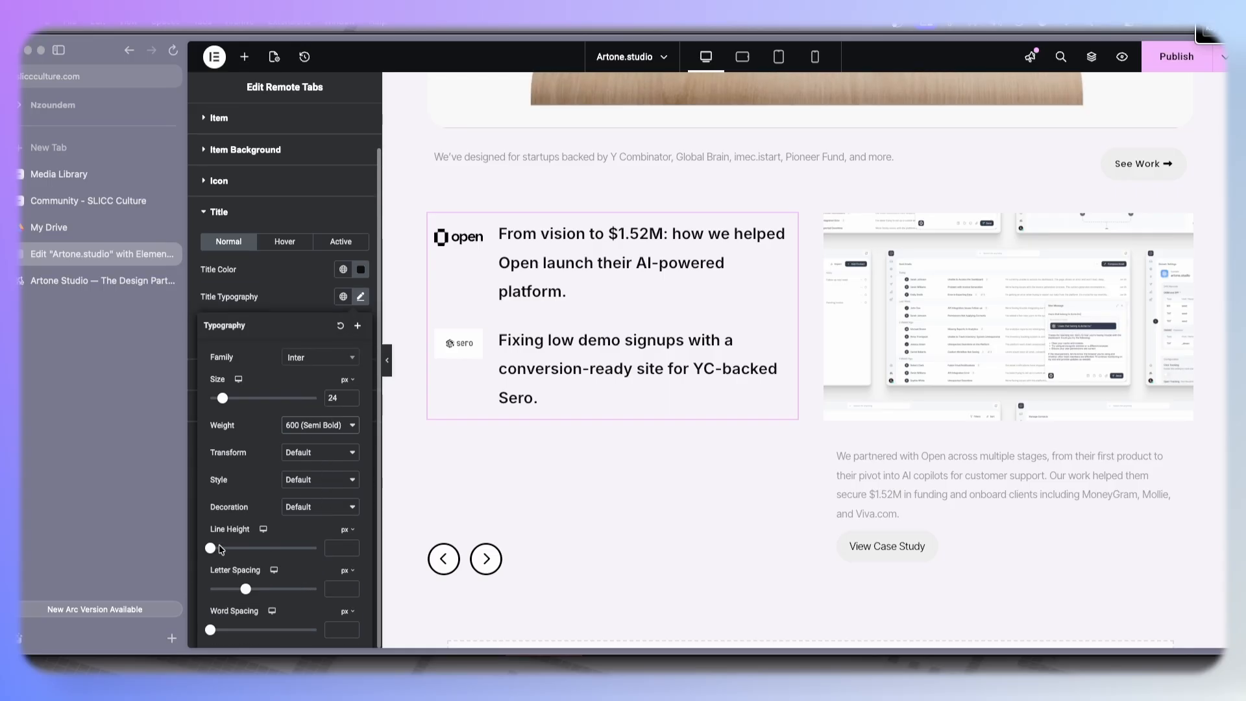
{"action": "left_click", "coordinate": [350, 548]}
{"action": "type", "text": "22"}
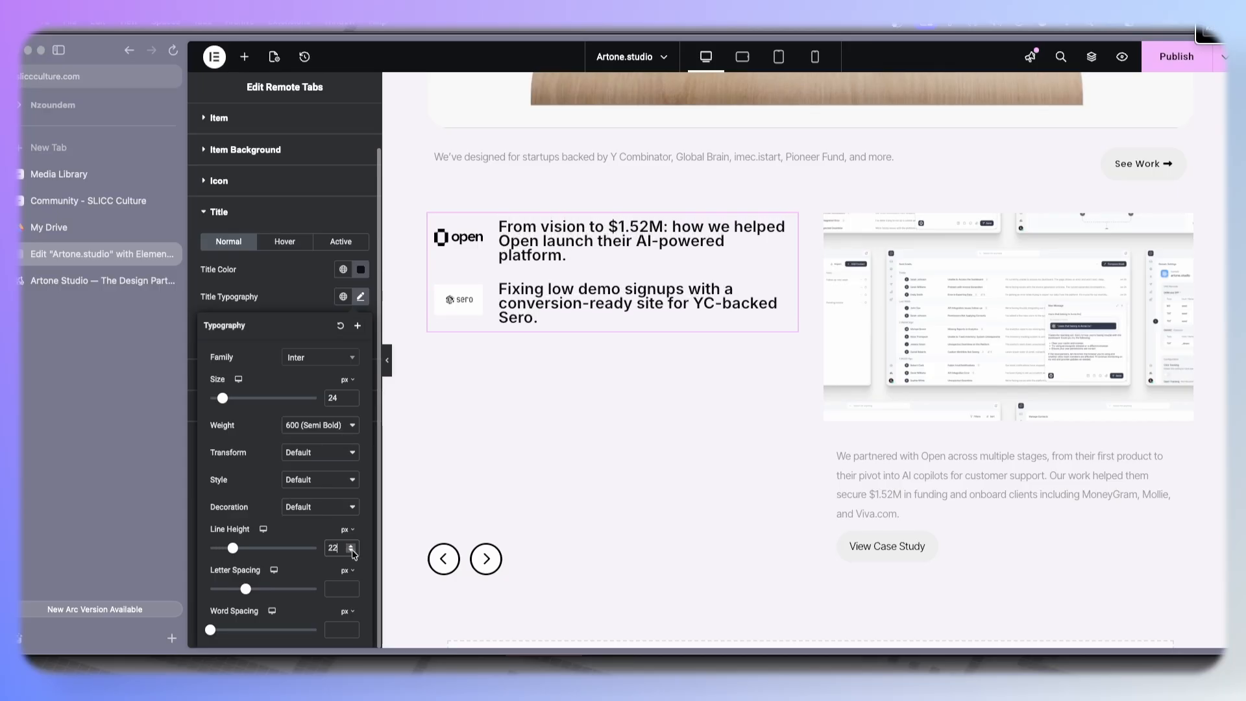
{"action": "left_click", "coordinate": [352, 546]}
{"action": "left_click", "coordinate": [353, 546]}
{"action": "left_click_drag", "start_coordinate": [246, 588], "coordinate": [229, 589]}
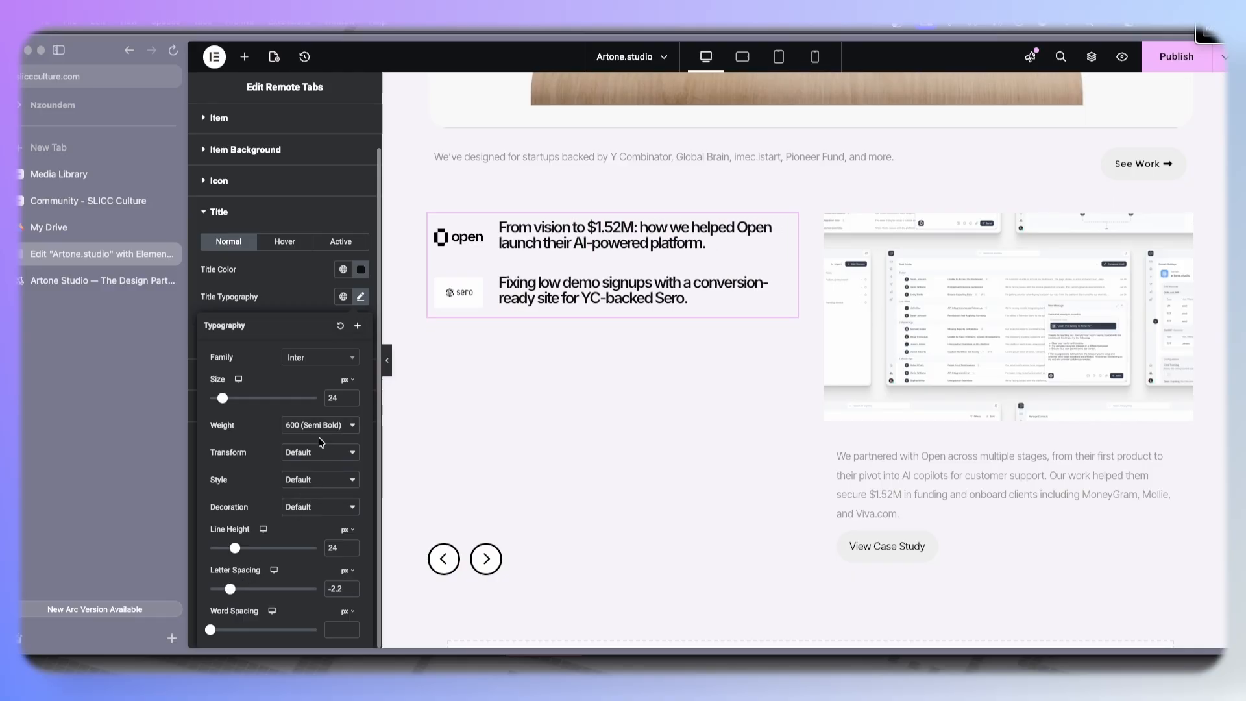
- Reduce the title font size to 20 px and adjust letter spacing to -1
{"action": "left_click", "coordinate": [351, 401]}
{"action": "left_click", "coordinate": [351, 402]}
{"action": "left_click", "coordinate": [351, 401]}
{"action": "left_click", "coordinate": [351, 401]}
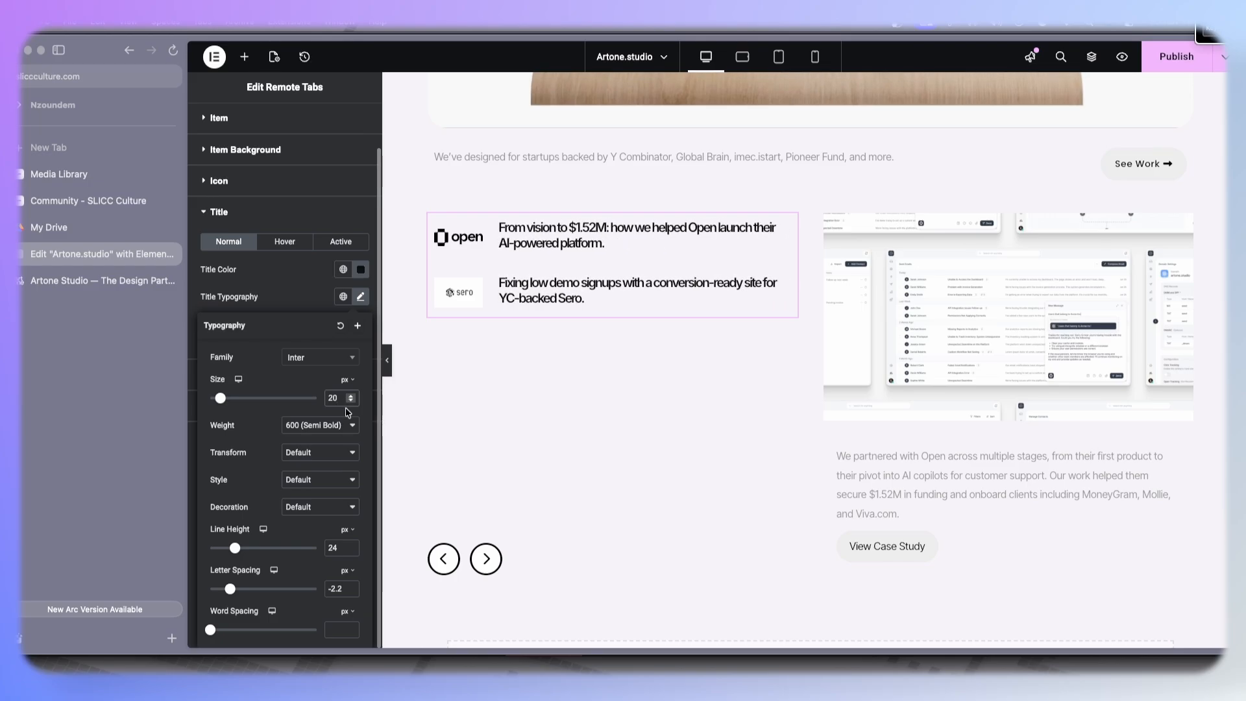
{"action": "left_click", "coordinate": [352, 586]}
{"action": "left_click", "coordinate": [352, 586]}
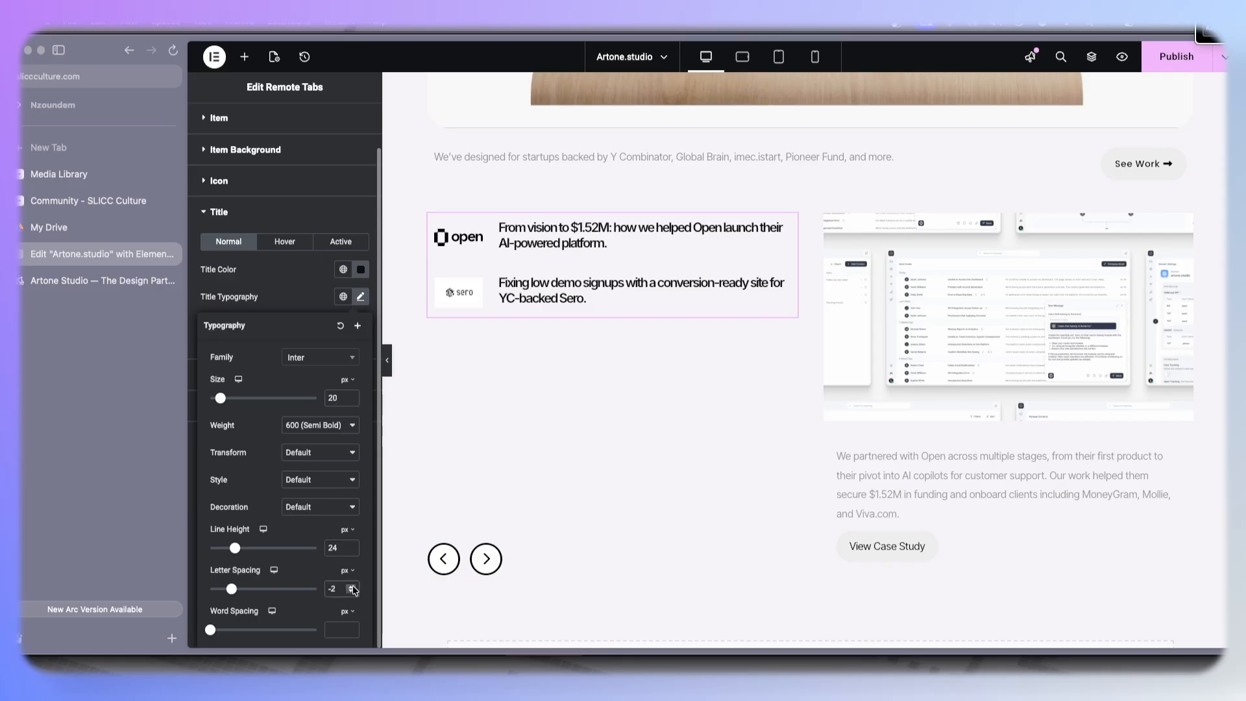
{"action": "left_click", "coordinate": [353, 586]}
{"action": "left_click", "coordinate": [352, 586]}
{"action": "left_click", "coordinate": [352, 586]}
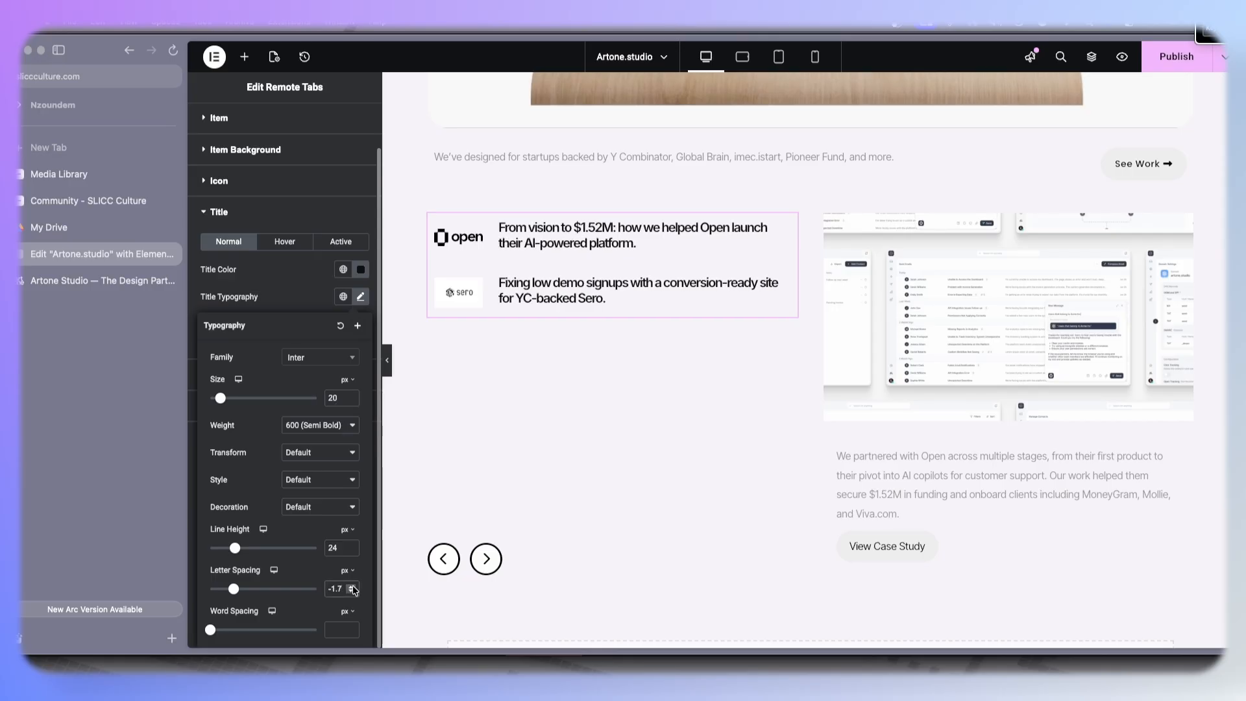
{"action": "left_click", "coordinate": [352, 586]}
{"action": "left_click", "coordinate": [352, 586]}
{"action": "left_click", "coordinate": [353, 587]}
{"action": "left_click", "coordinate": [353, 586]}
{"action": "left_click", "coordinate": [353, 586]}
{"action": "left_click", "coordinate": [352, 586]}
{"action": "left_click", "coordinate": [352, 586]}
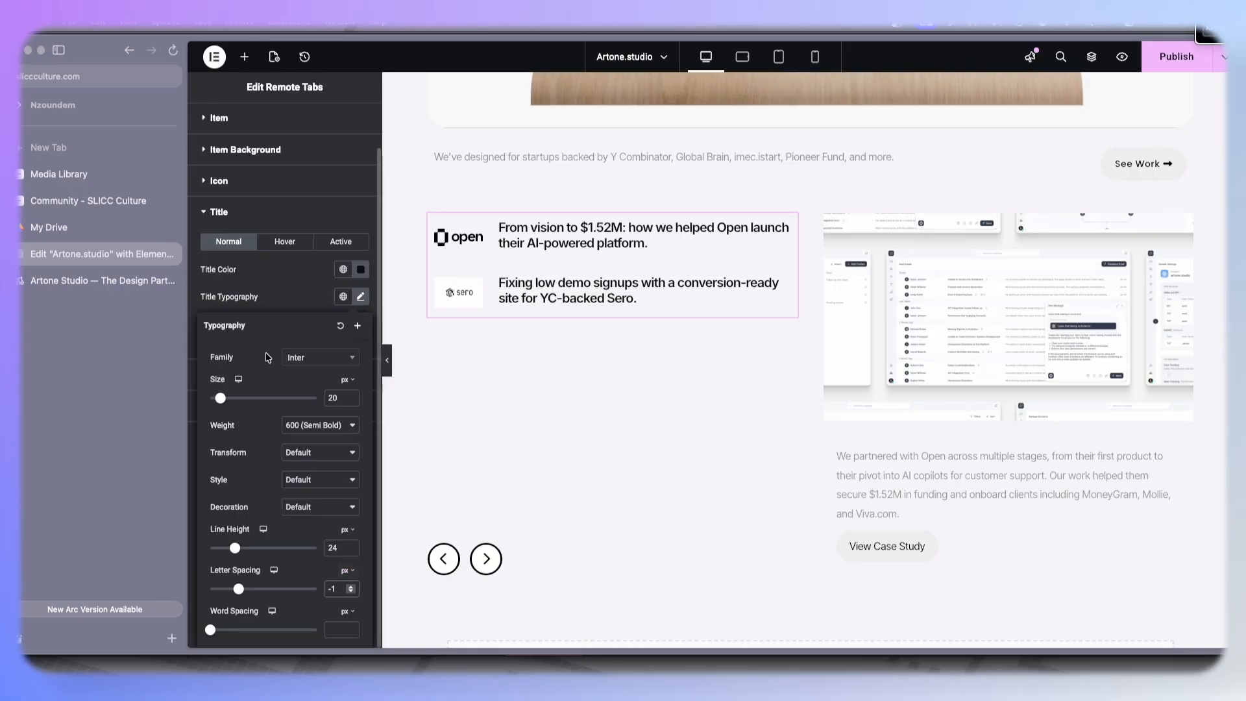
- Give the Remote Tabs widget a custom width of 70%
{"action": "left_click", "coordinate": [101, 278]}
{"action": "left_click", "coordinate": [103, 255]}
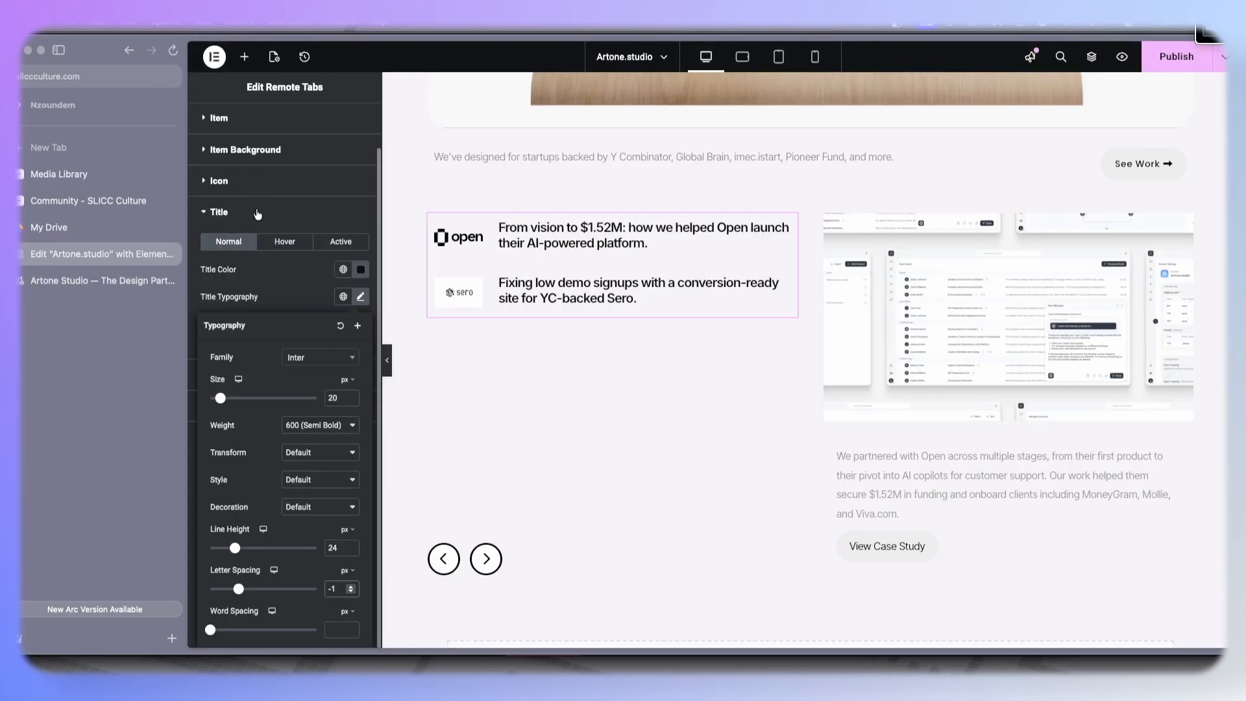
{"action": "scroll", "coordinate": [253, 195], "scroll_direction": "up", "scroll_amount": 2}
{"action": "left_click", "coordinate": [355, 133]}
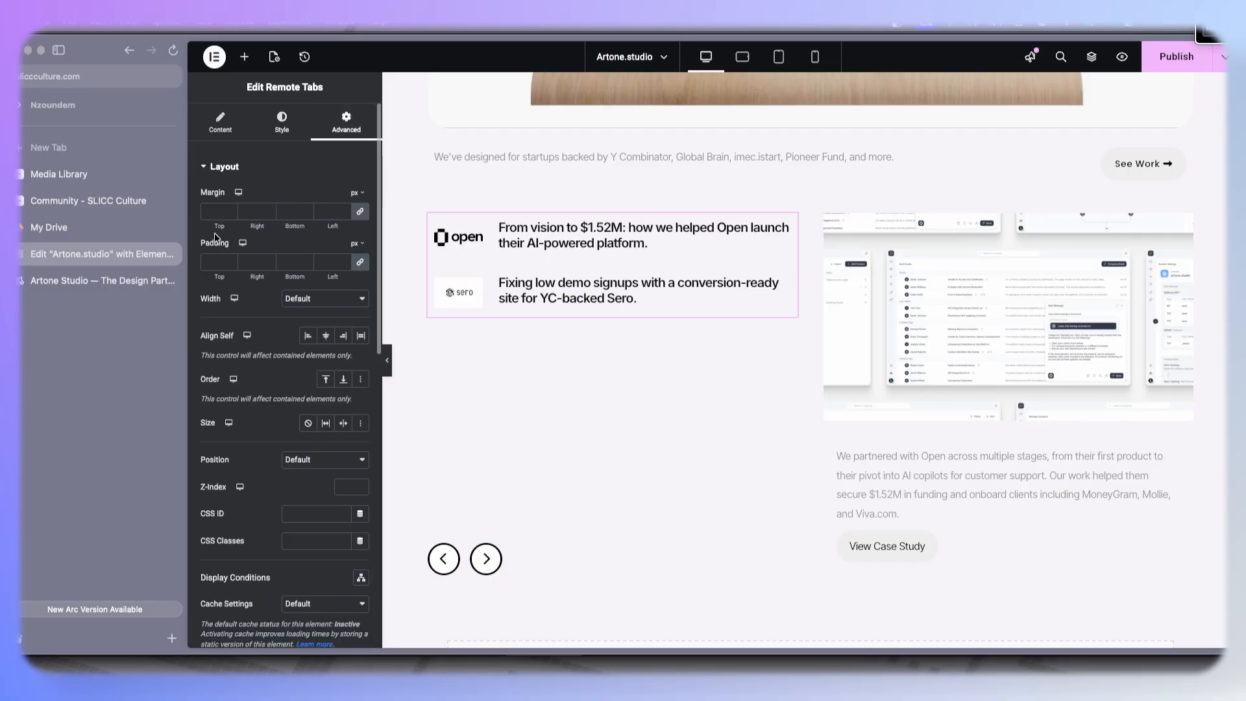
{"action": "left_click", "coordinate": [315, 305]}
{"action": "left_click", "coordinate": [305, 344]}
{"action": "left_click_drag", "start_coordinate": [202, 341], "coordinate": [289, 343]}
{"action": "scroll", "coordinate": [754, 399], "scroll_direction": "down", "scroll_amount": 3}
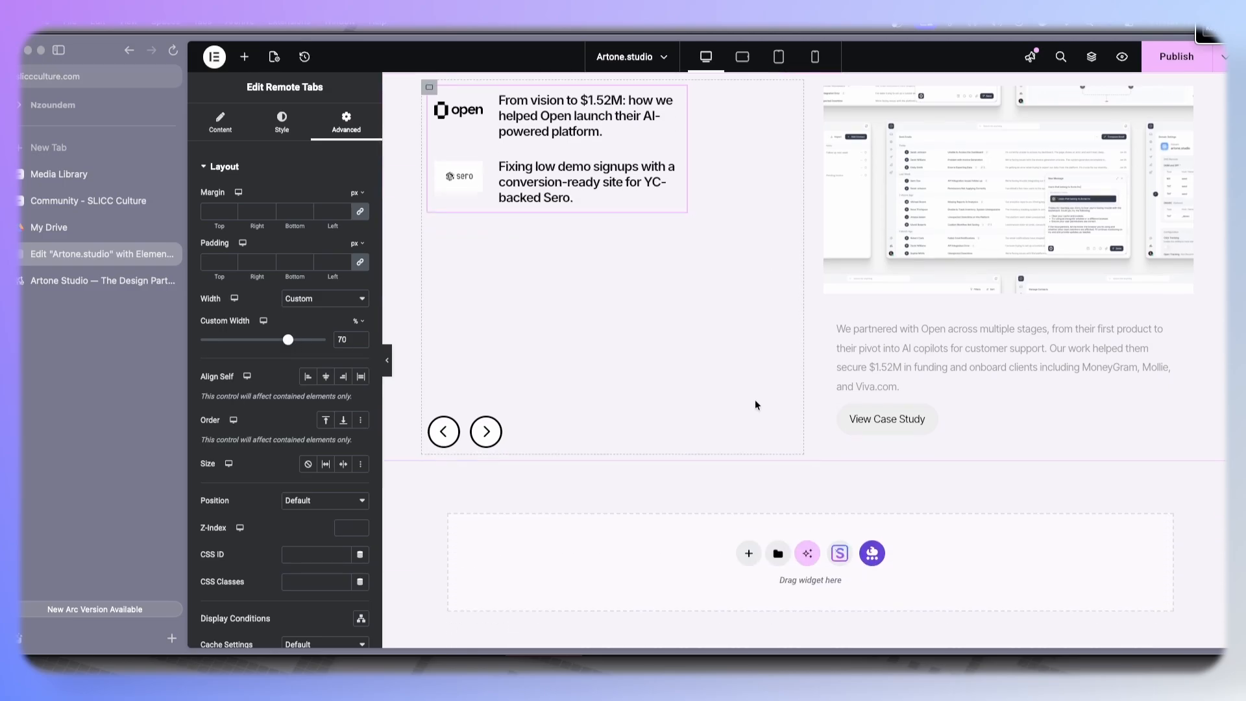
- Select the arrows widget and compare the section against the live Artone Studio reference page
{"action": "left_click", "coordinate": [618, 430]}
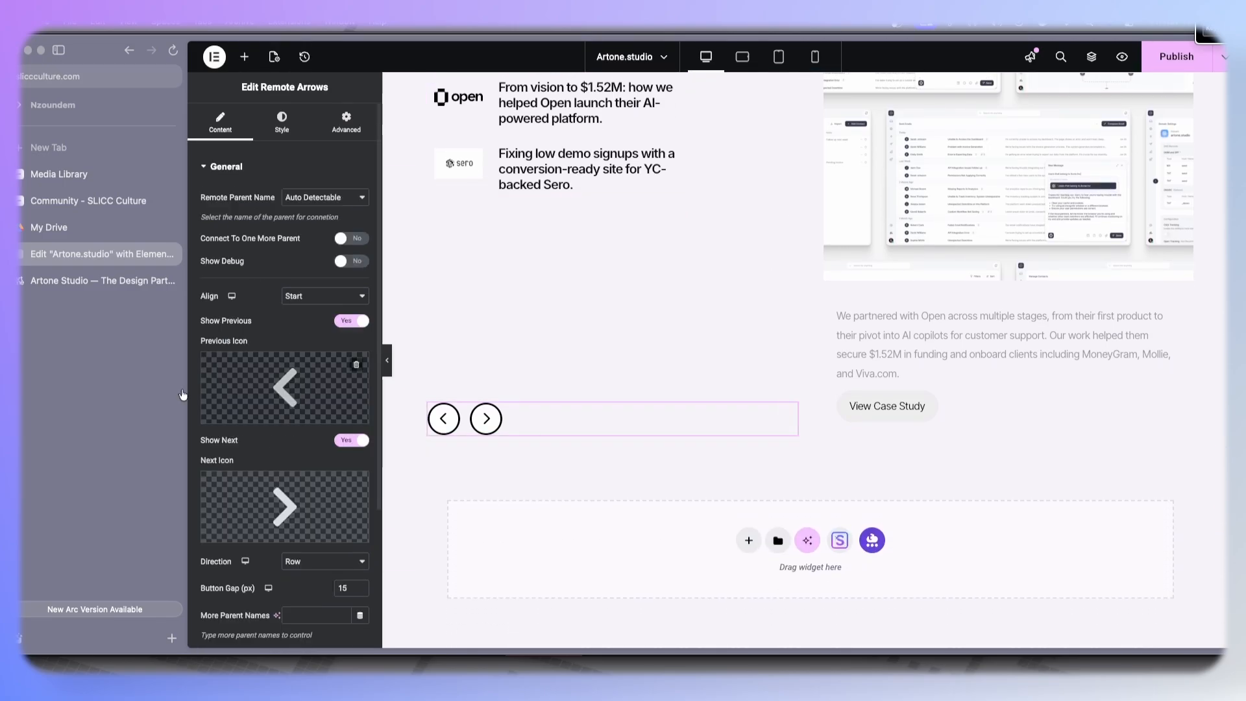
{"action": "left_click", "coordinate": [76, 280]}
{"action": "left_click", "coordinate": [80, 260]}
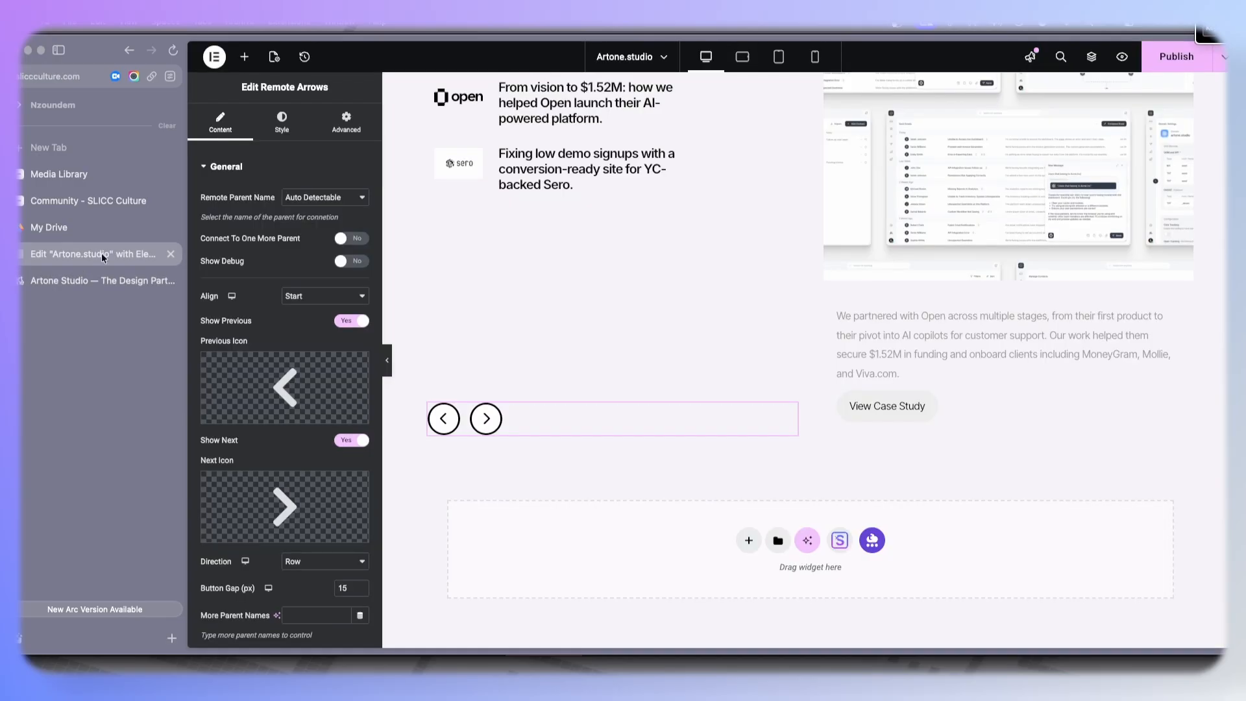
- Change the Remote Tabs title color in the Normal state to a grey using the color picker
{"action": "left_click", "coordinate": [597, 162]}
{"action": "left_click", "coordinate": [284, 125]}
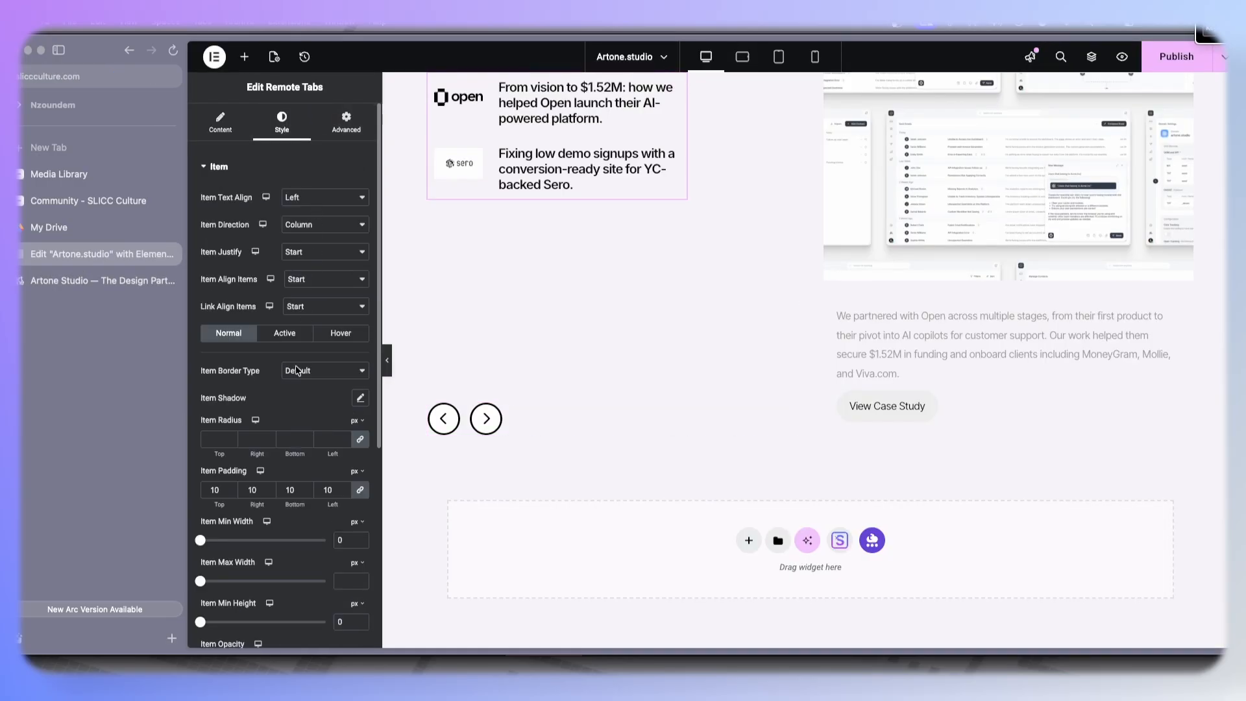
{"action": "scroll", "coordinate": [286, 455], "scroll_direction": "down", "scroll_amount": 10}
{"action": "left_click", "coordinate": [266, 450]}
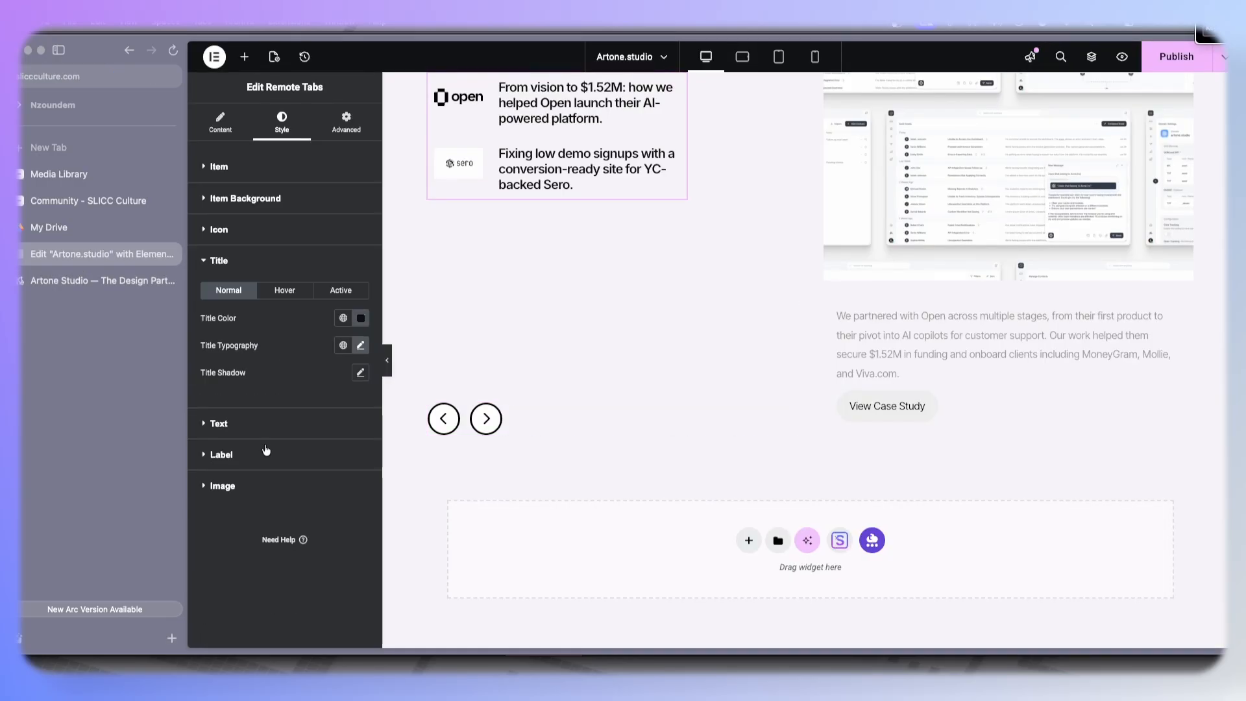
{"action": "left_click", "coordinate": [361, 346]}
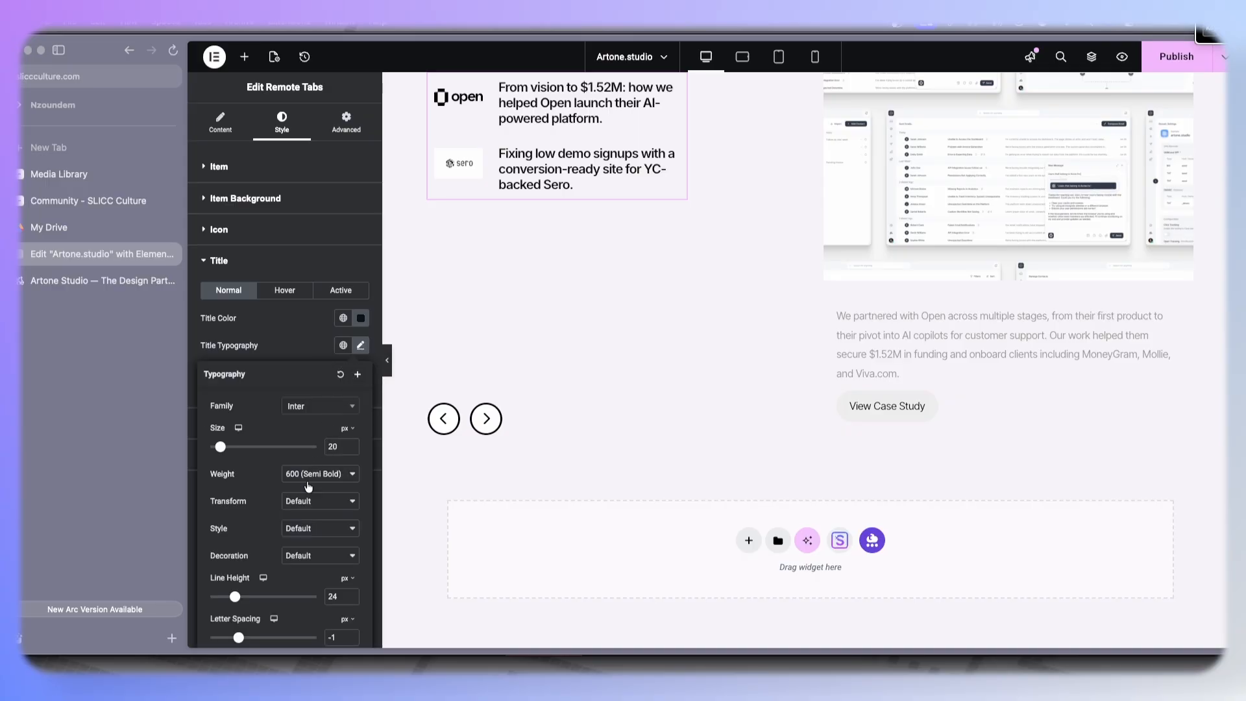
{"action": "scroll", "coordinate": [319, 501], "scroll_direction": "down", "scroll_amount": 1}
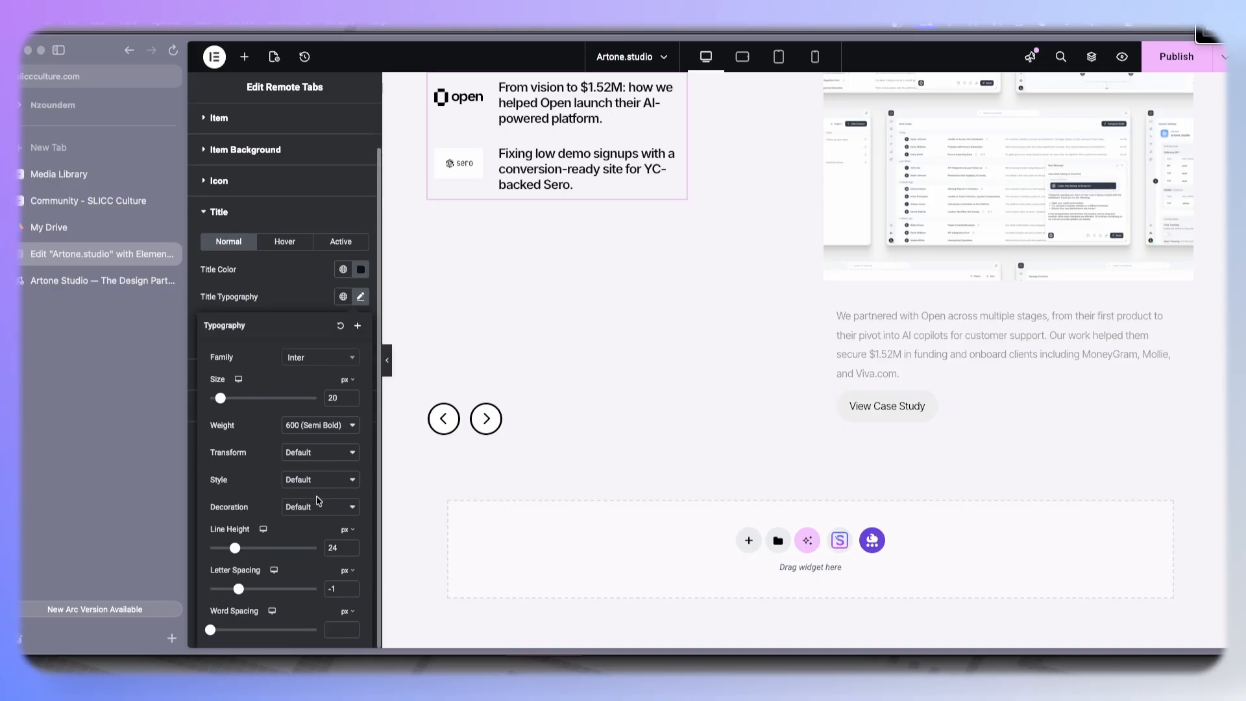
{"action": "left_click", "coordinate": [361, 269]}
{"action": "scroll", "coordinate": [286, 389], "scroll_direction": "up", "scroll_amount": 1}
{"action": "left_click", "coordinate": [286, 387]}
{"action": "left_click_drag", "start_coordinate": [286, 387], "coordinate": [277, 455]}
{"action": "left_click", "coordinate": [292, 326]}
- Reduce the Remote Tabs title font size to 18 px
{"action": "left_click", "coordinate": [361, 346]}
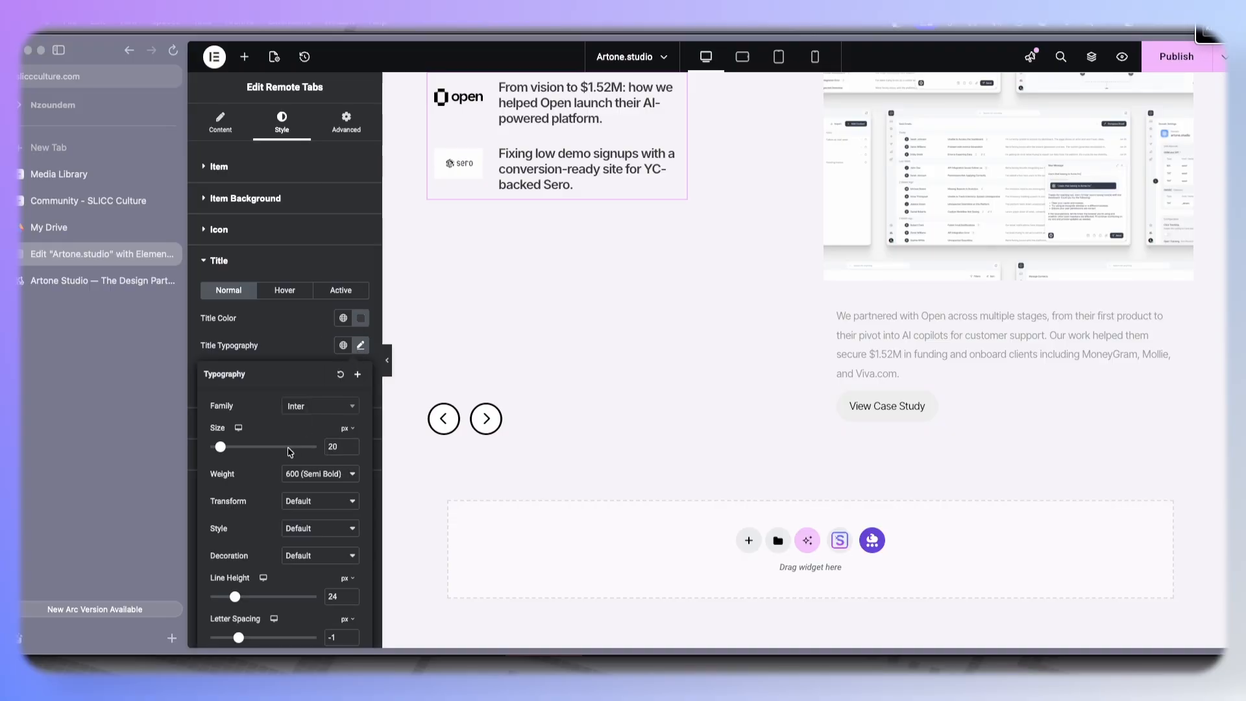
{"action": "left_click", "coordinate": [351, 450]}
{"action": "left_click", "coordinate": [351, 451]}
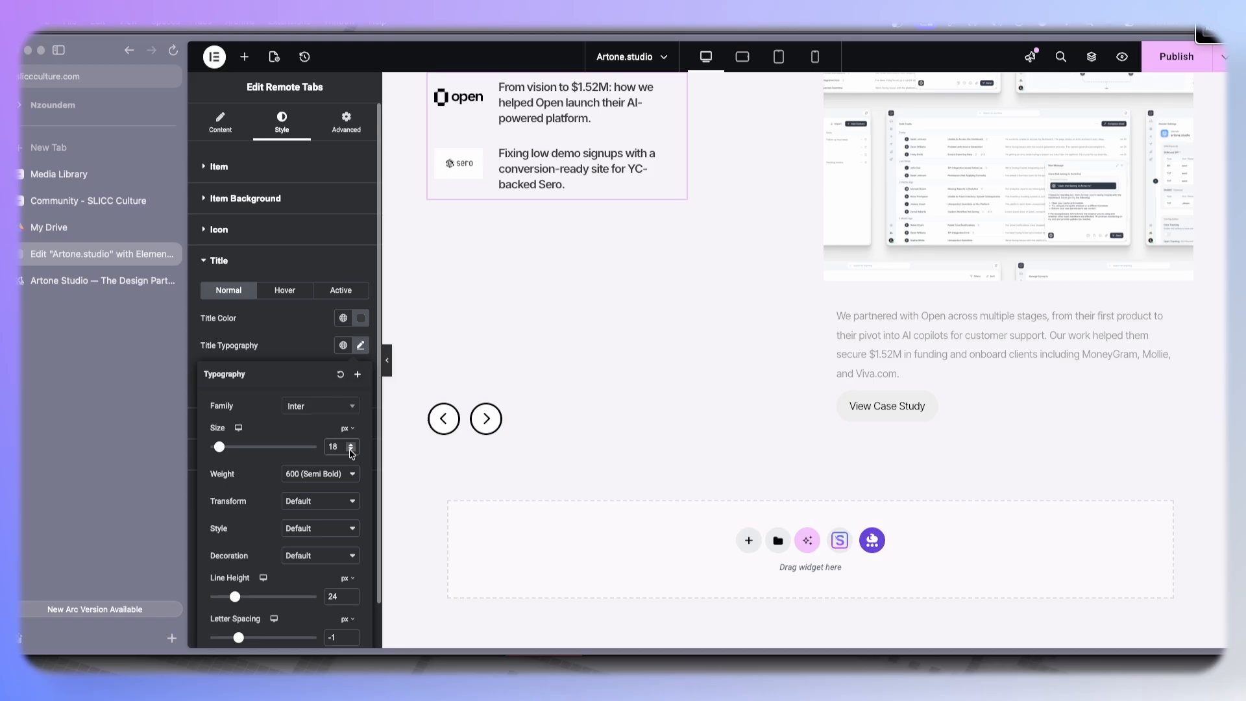
{"action": "left_click", "coordinate": [318, 339]}
- Check the reference Artone Studio site again for the tab styling
{"action": "scroll", "coordinate": [534, 395], "scroll_direction": "up", "scroll_amount": 2}
{"action": "left_click", "coordinate": [93, 281]}
{"action": "left_click", "coordinate": [91, 254]}
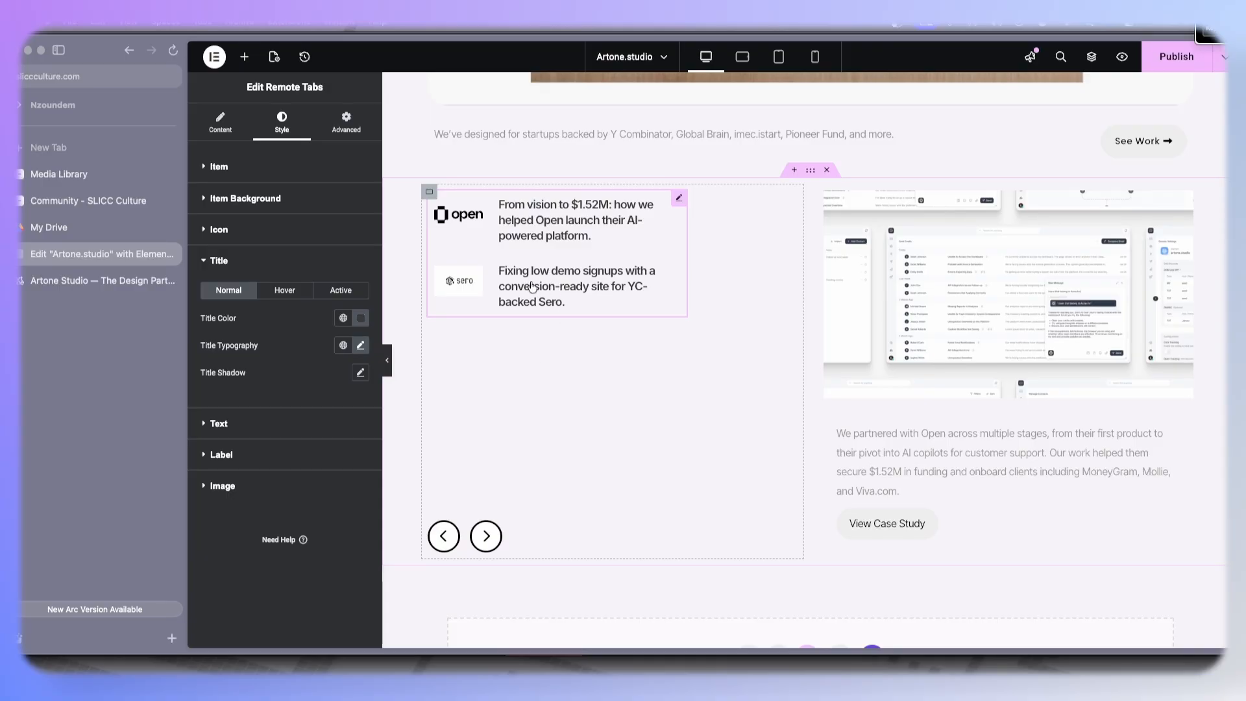
- Test the next arrow and the tab items to preview switching between the Open and Sero case studies
{"action": "left_click", "coordinate": [486, 537]}
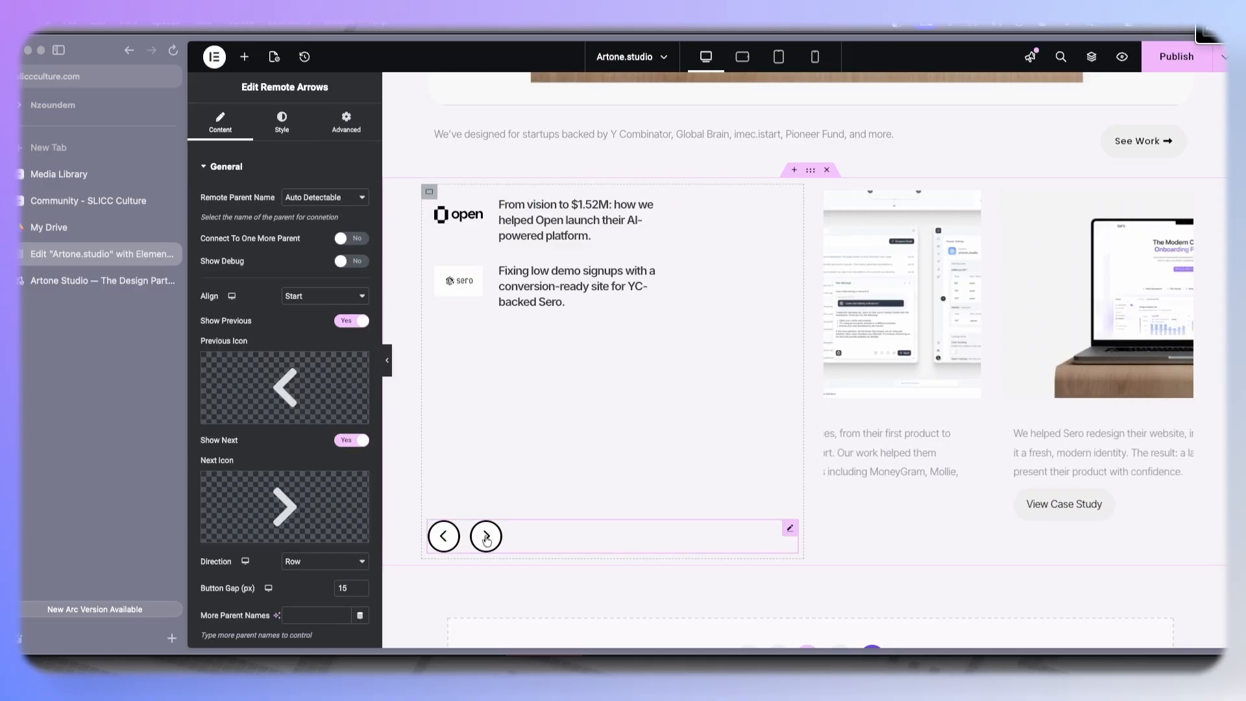
{"action": "left_click", "coordinate": [525, 286]}
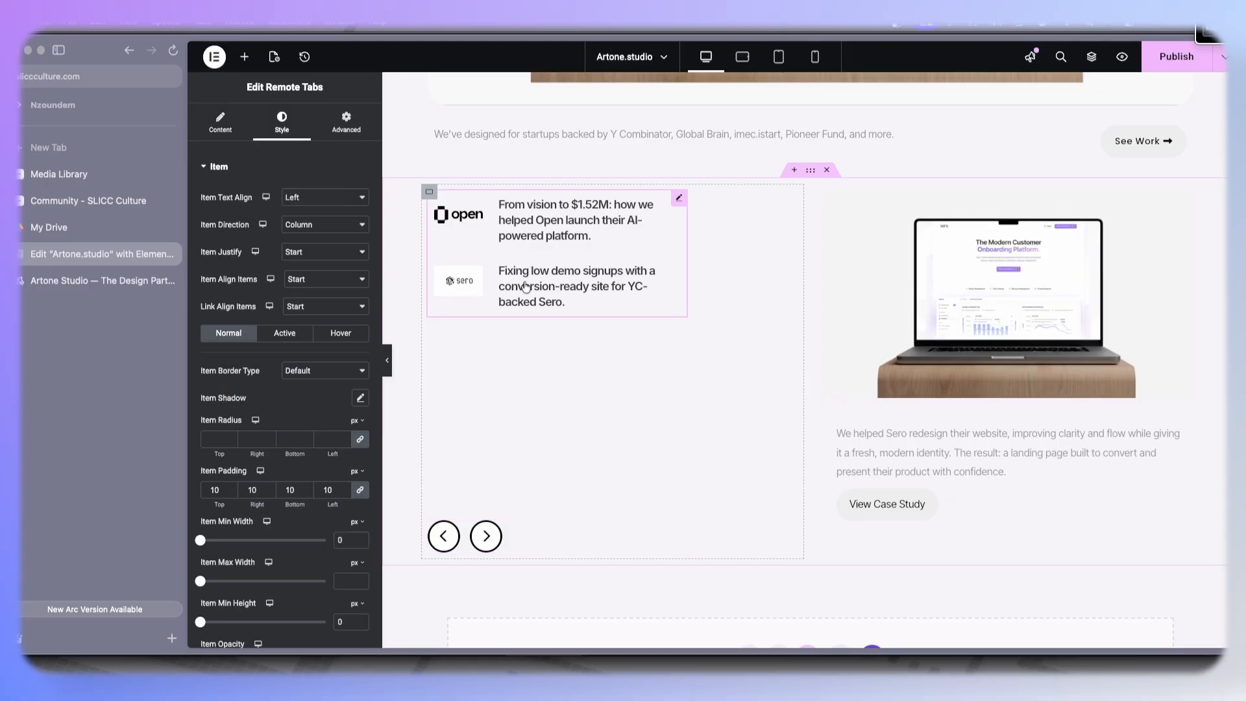
{"action": "left_click", "coordinate": [557, 231]}
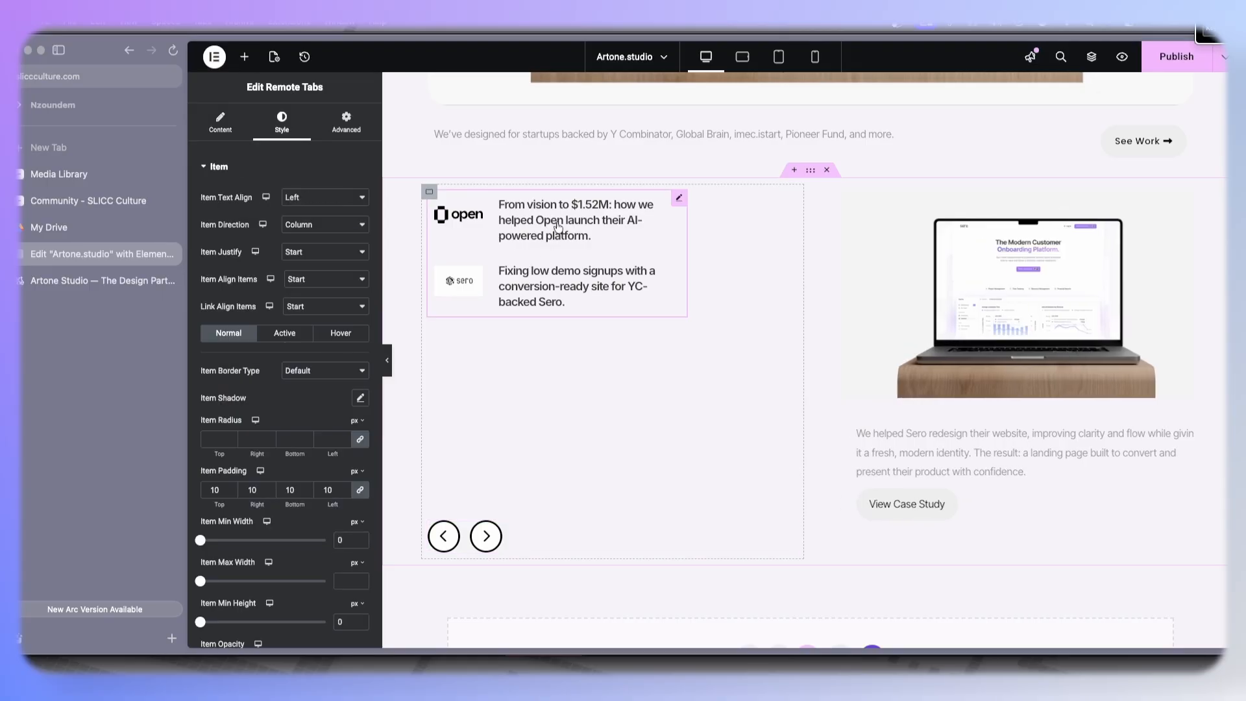
{"action": "left_click", "coordinate": [532, 270]}
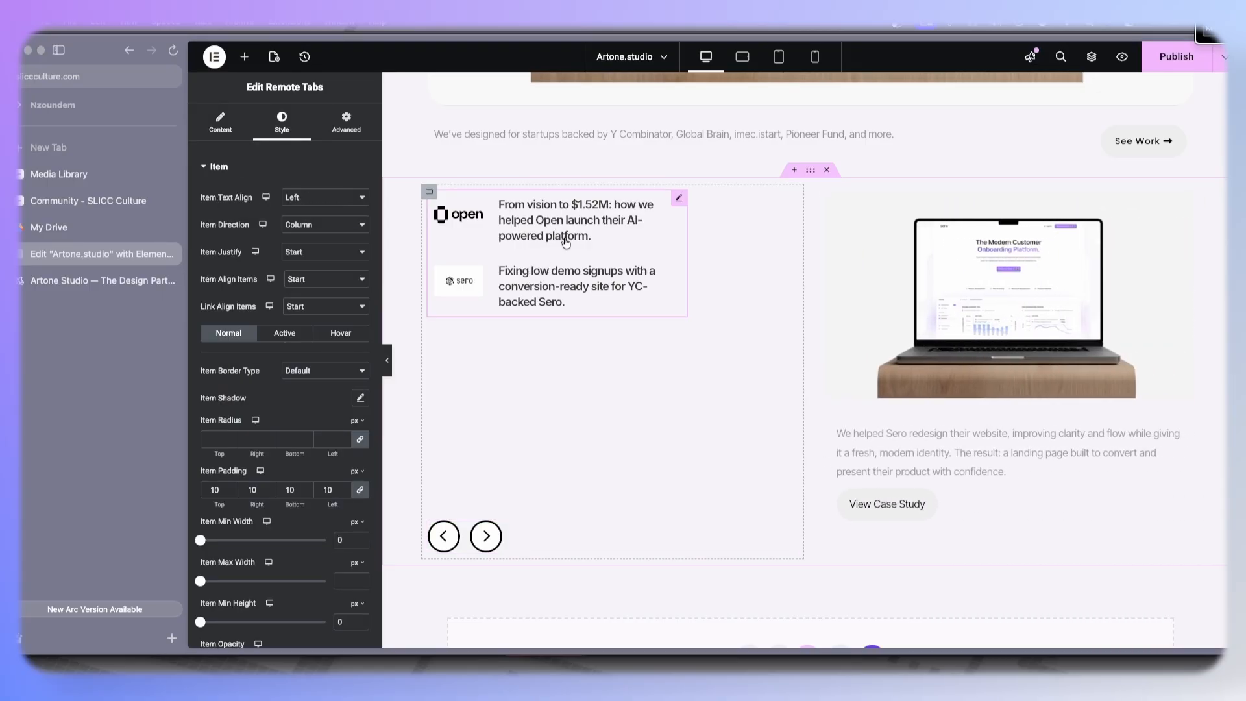
- Save the page and preview the section with the editor panel hidden
{"action": "key", "text": "ctrl+s"}
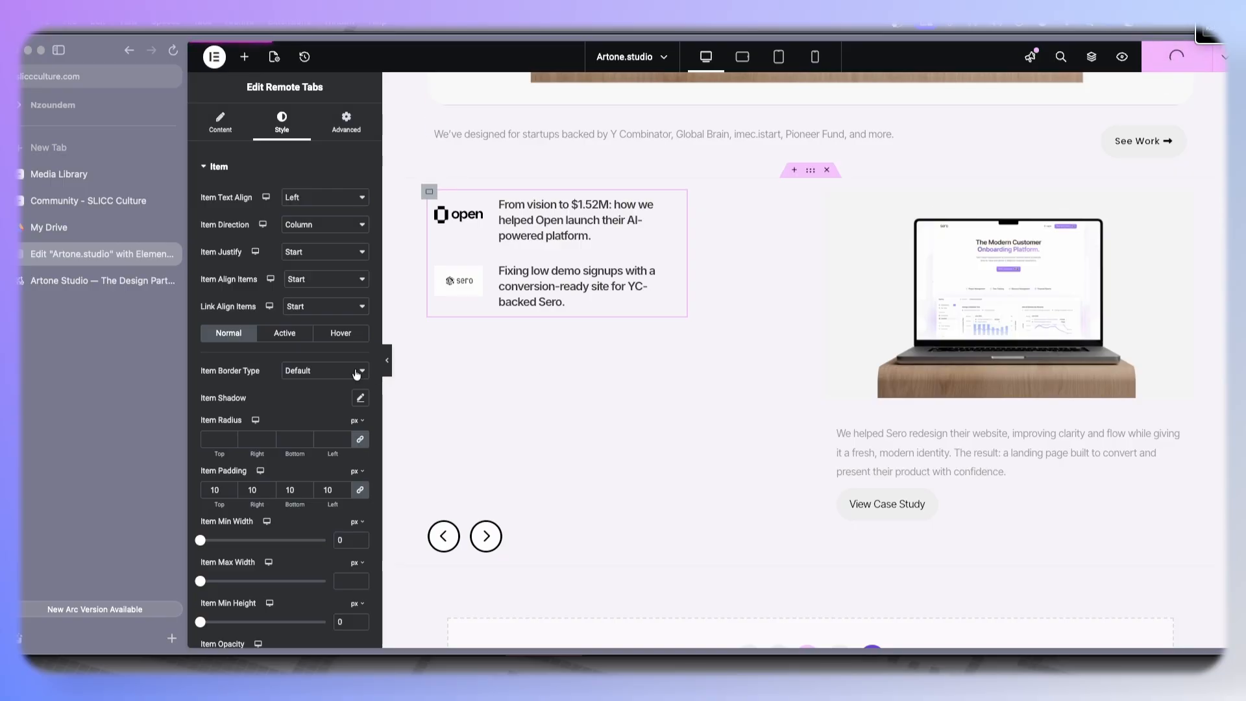
{"action": "left_click", "coordinate": [388, 360]}
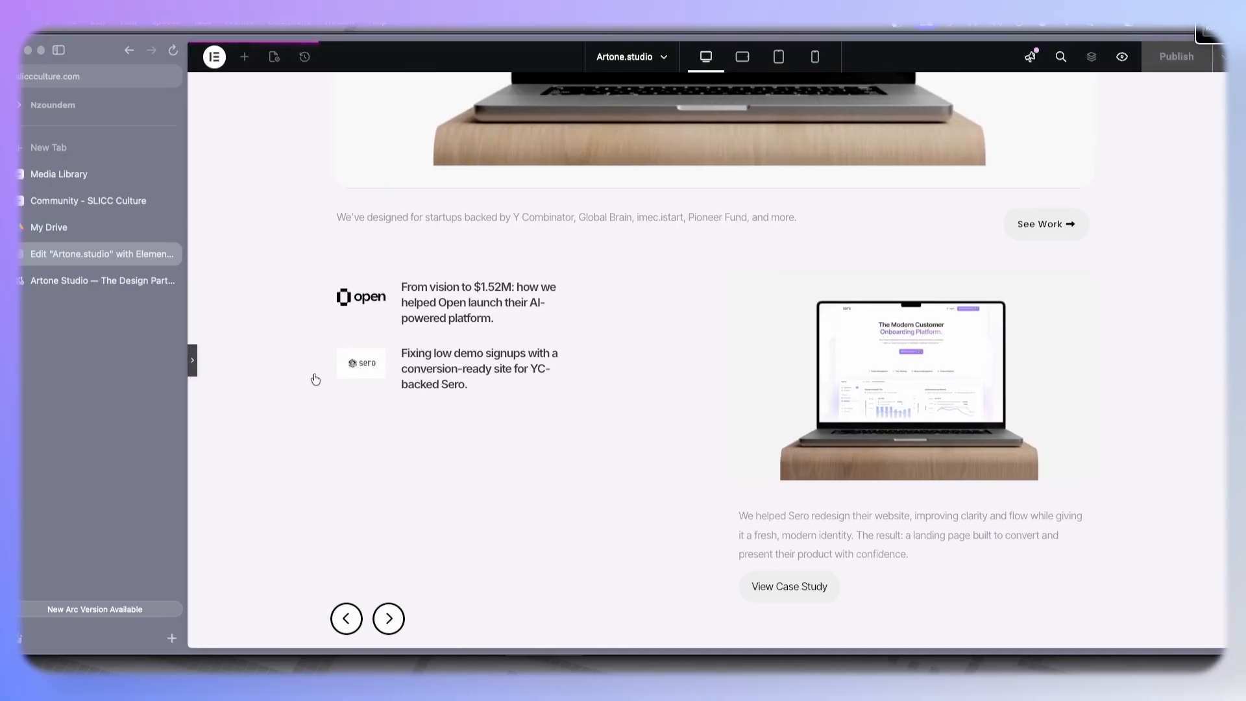
{"action": "left_click", "coordinate": [192, 360]}
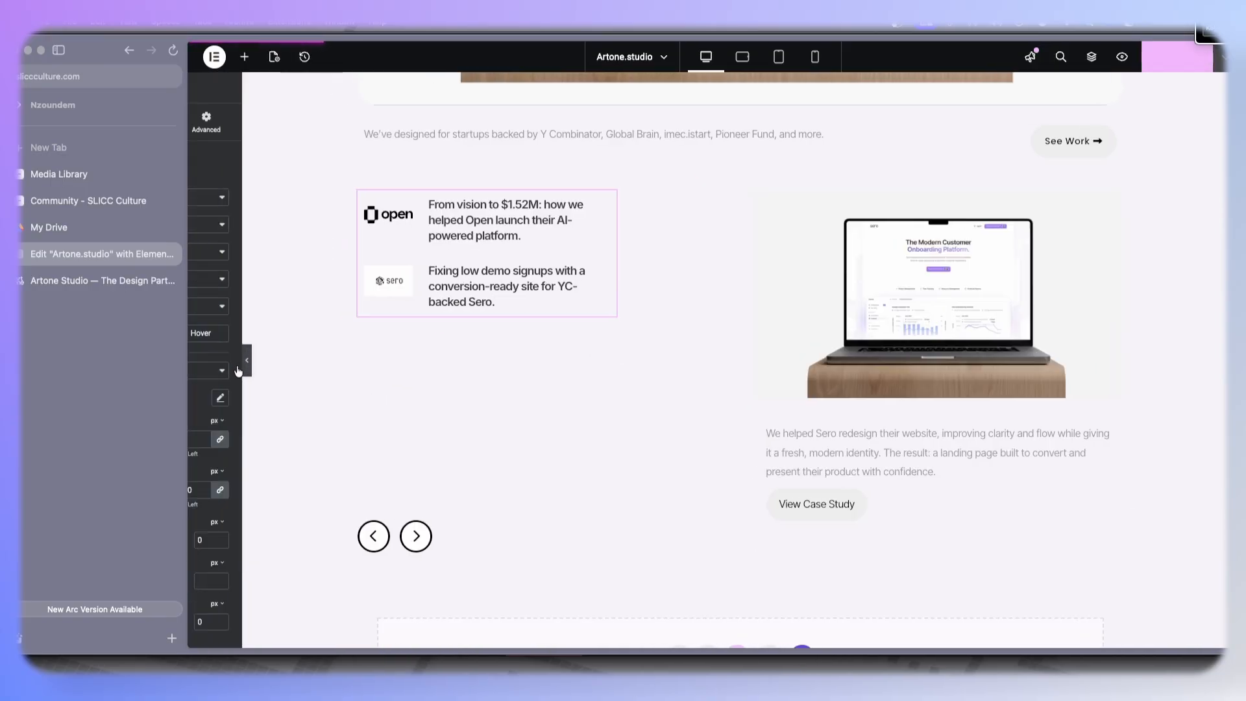
- Set the Remote Arrows button border color to #C9C9C9
{"action": "scroll", "coordinate": [477, 474], "scroll_direction": "down", "scroll_amount": 2}
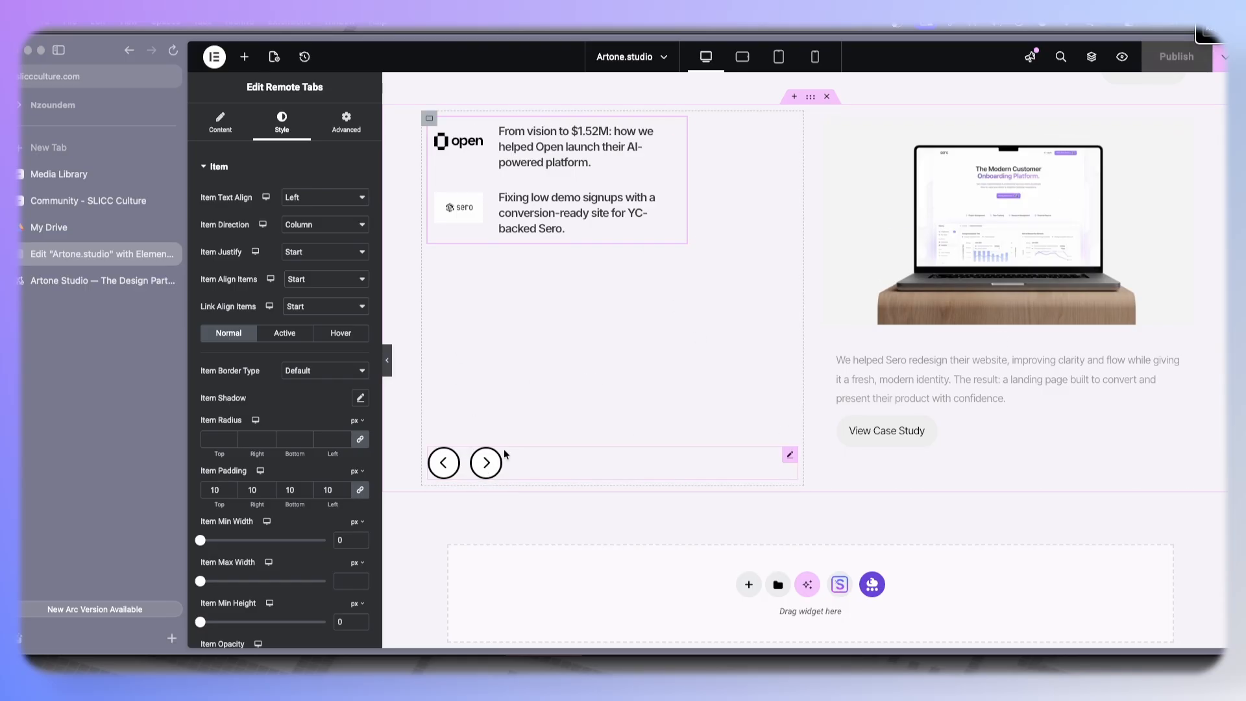
{"action": "left_click", "coordinate": [545, 458]}
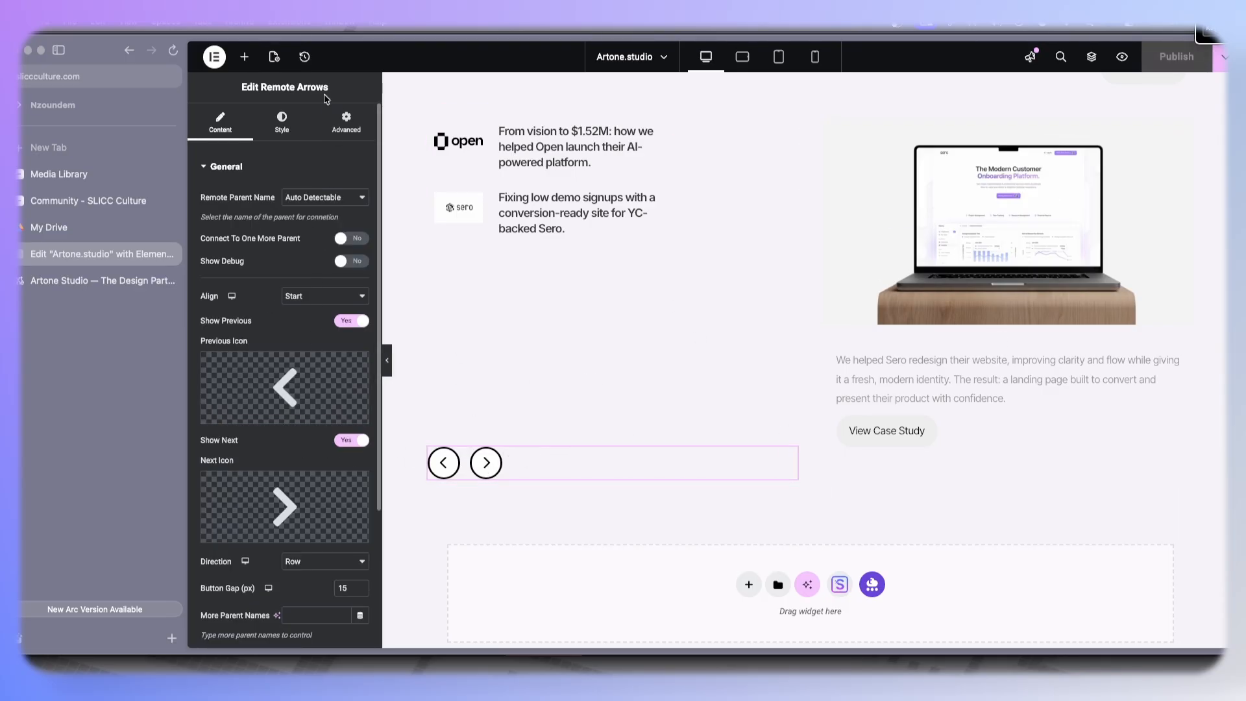
{"action": "left_click", "coordinate": [286, 122]}
{"action": "scroll", "coordinate": [302, 328], "scroll_direction": "down", "scroll_amount": 5}
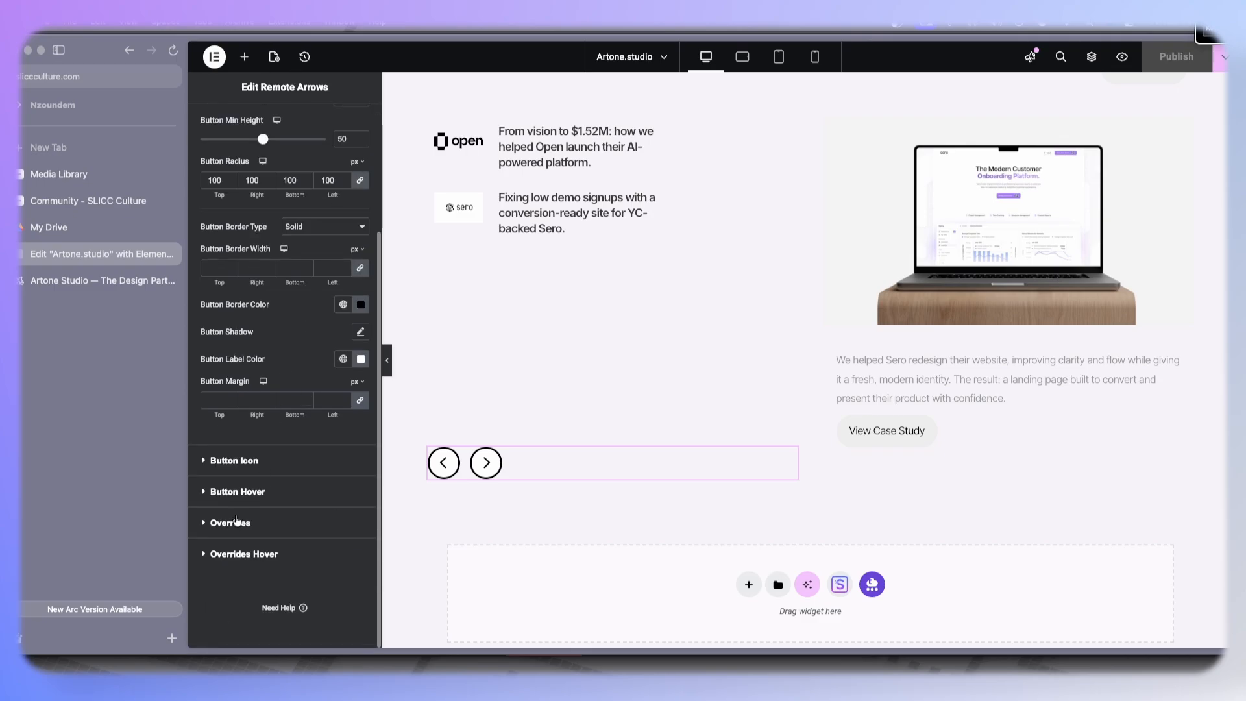
{"action": "left_click", "coordinate": [361, 304]}
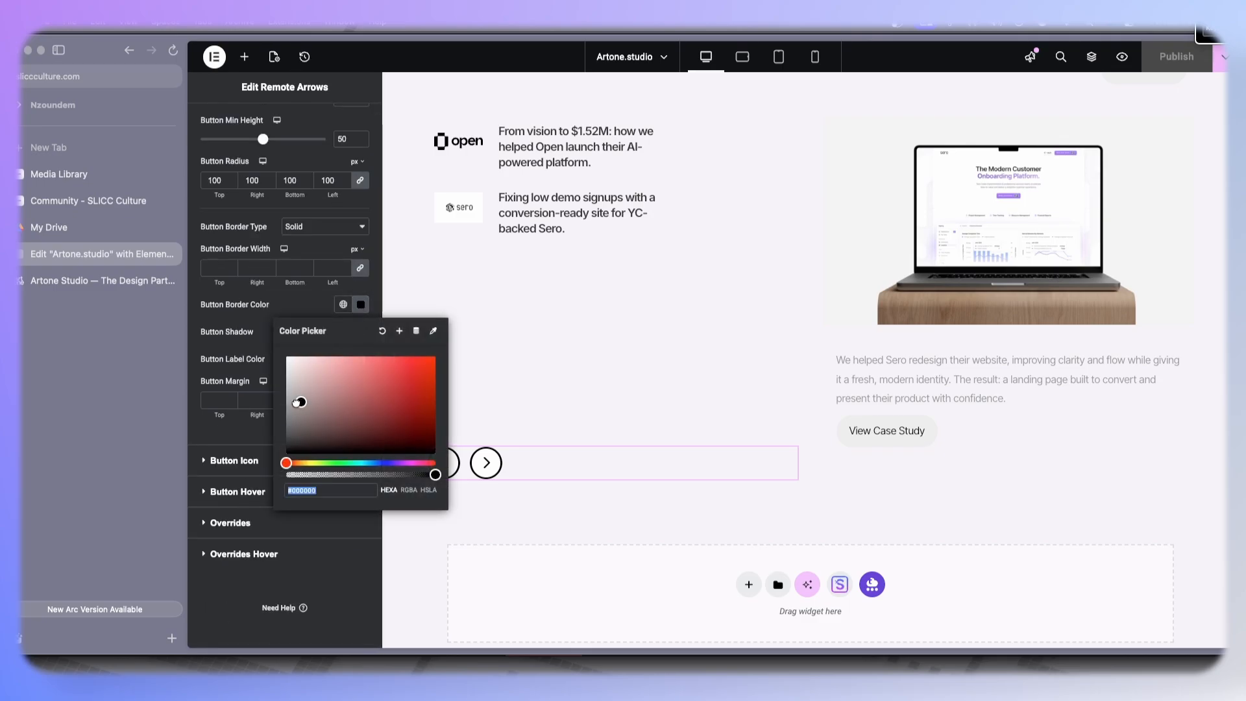
{"action": "type", "text": "#E6E6E6"}
{"action": "left_click_drag", "start_coordinate": [252, 366], "coordinate": [247, 379]}
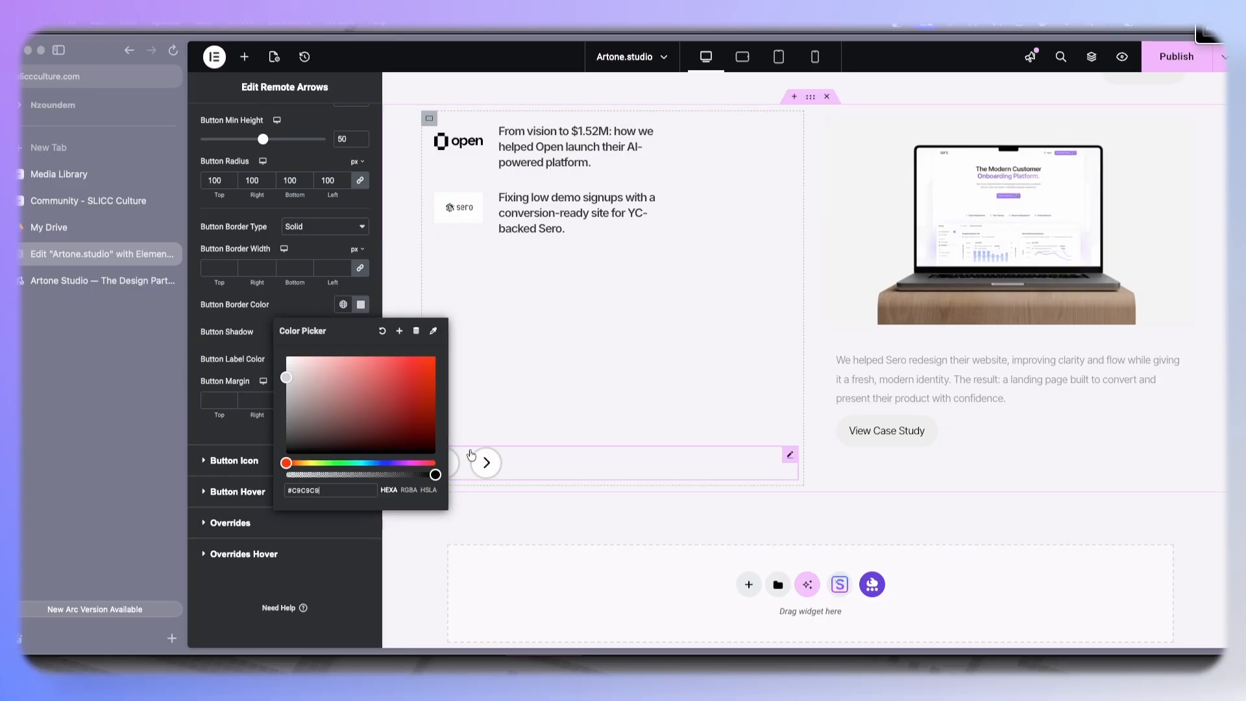
{"action": "left_click", "coordinate": [314, 301]}
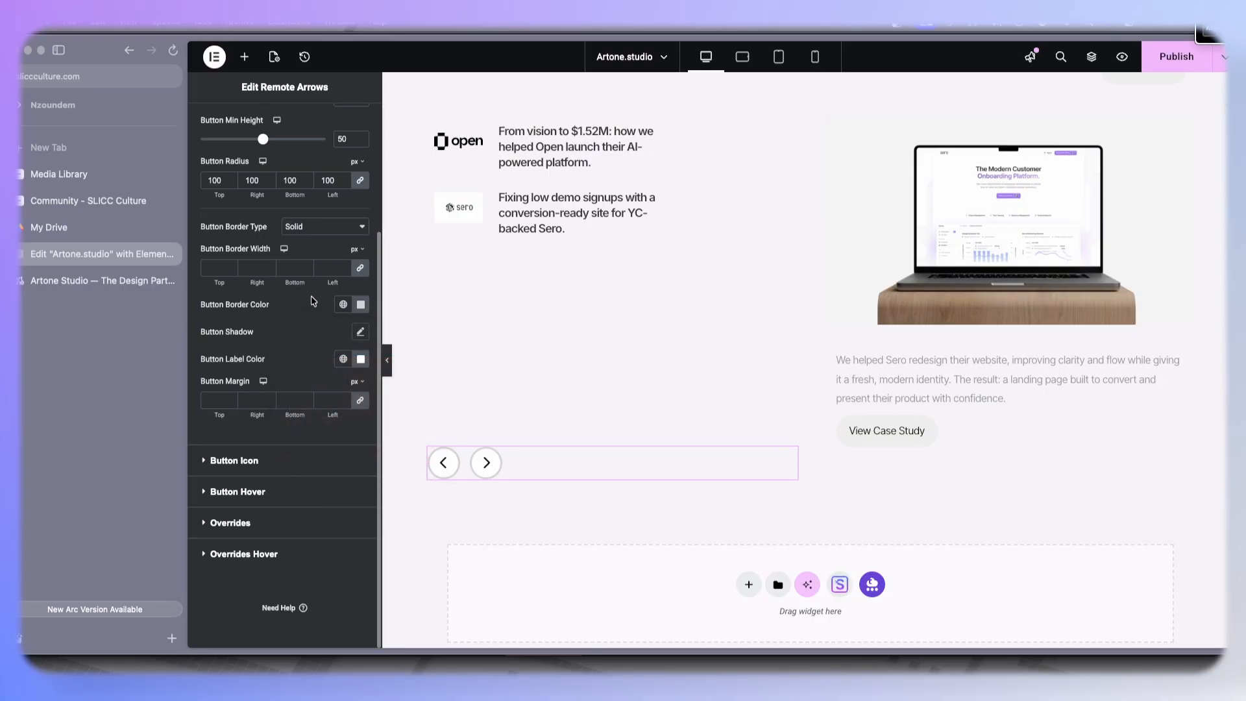
- Set the arrow button border width to 1 px on all sides and readjust the border color
{"action": "left_click", "coordinate": [346, 265]}
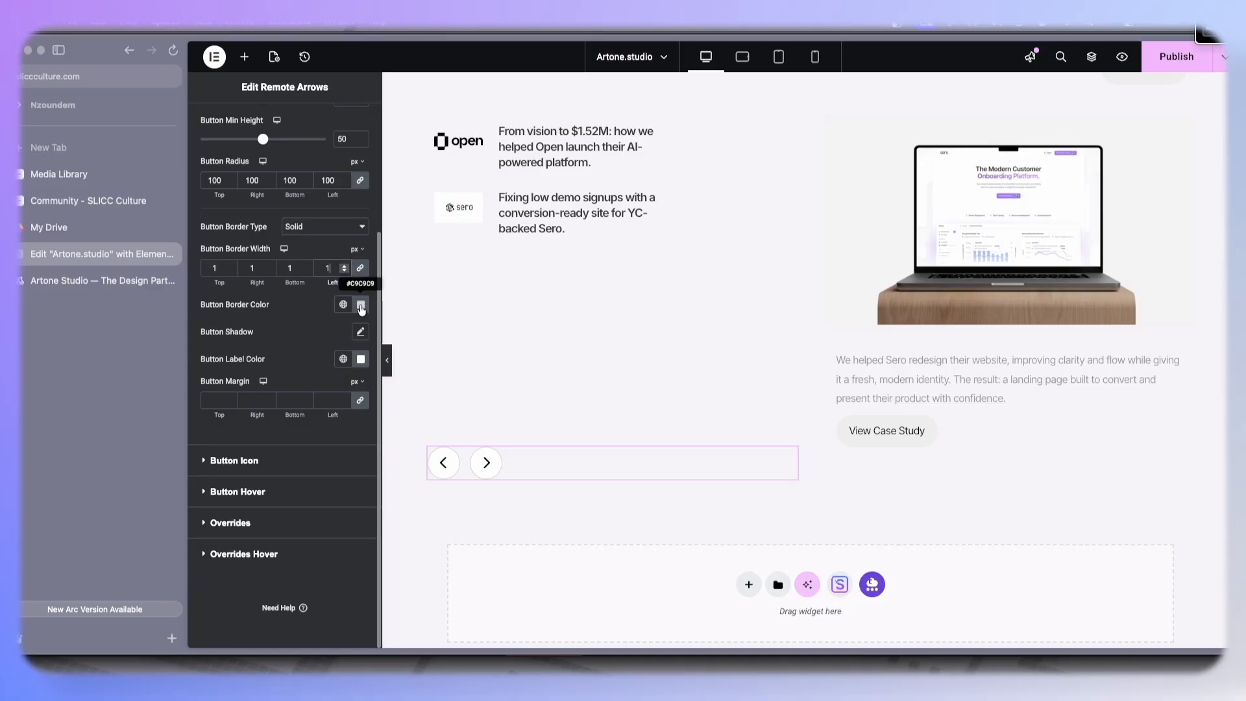
{"action": "left_click", "coordinate": [361, 307]}
{"action": "left_click_drag", "start_coordinate": [288, 413], "coordinate": [278, 385]}
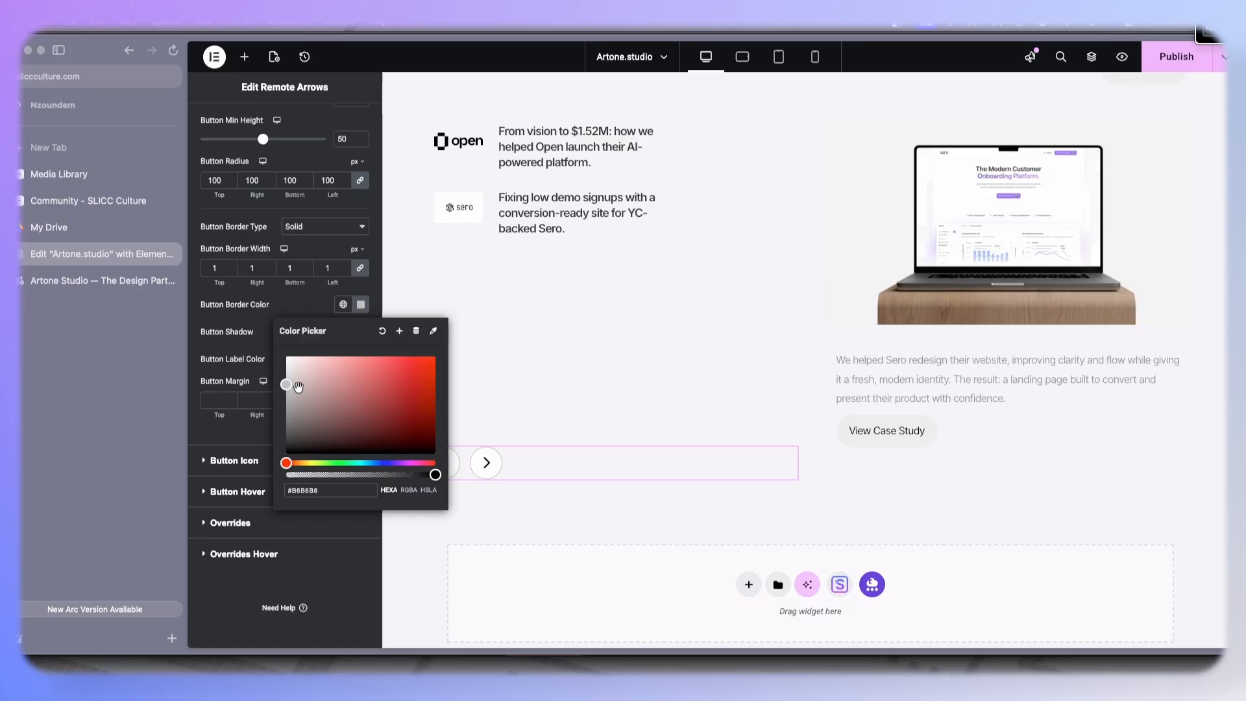
{"action": "left_click", "coordinate": [314, 316]}
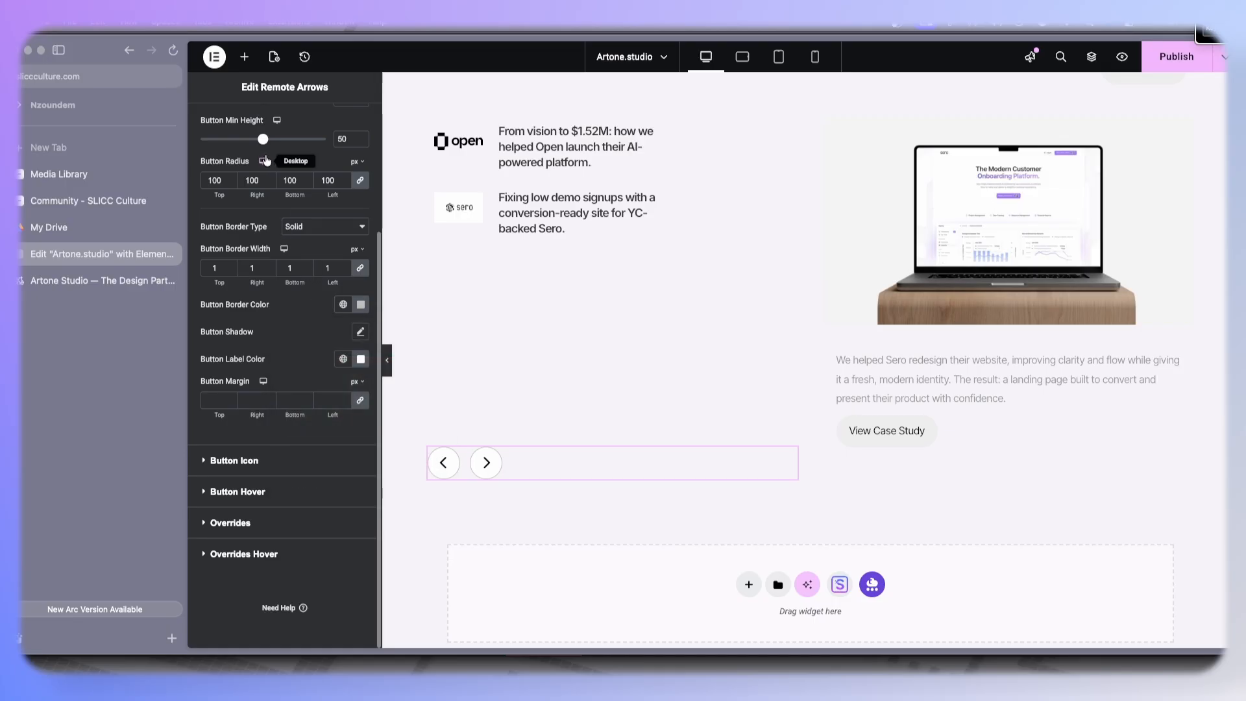
- Reduce the arrow button icon size after briefly trying a 40 px button min height
{"action": "left_click_drag", "start_coordinate": [265, 144], "coordinate": [252, 144]}
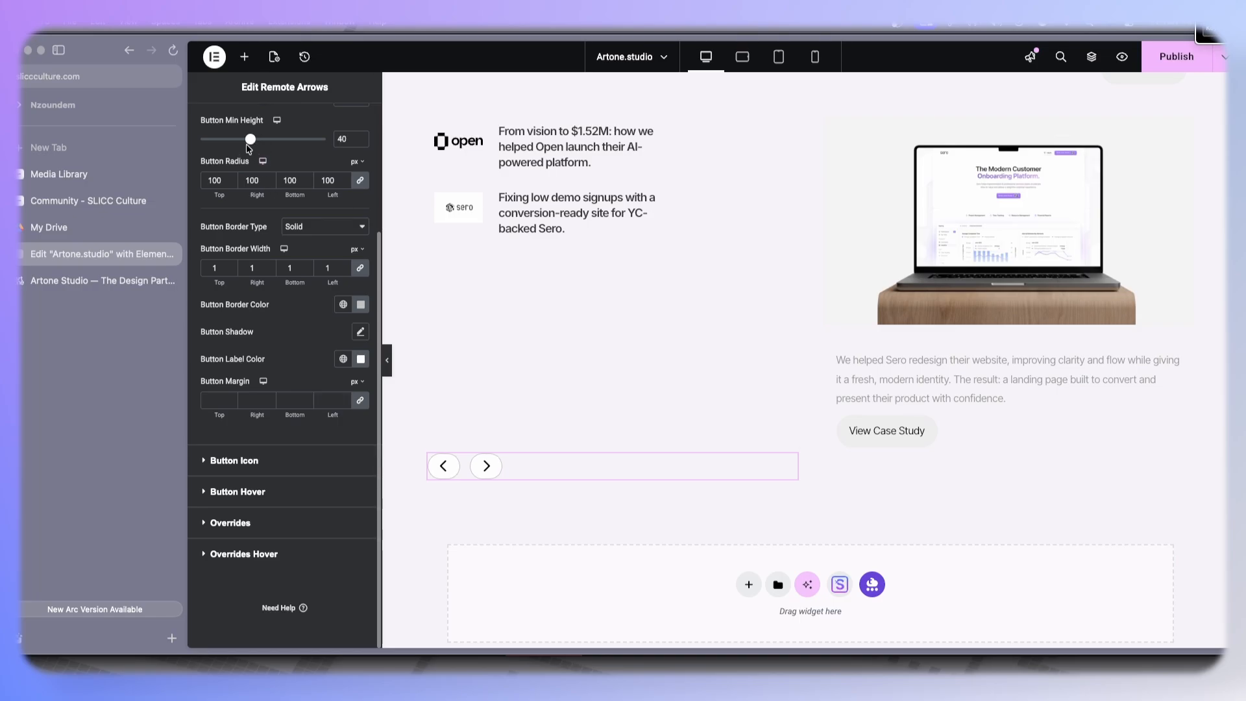
{"action": "left_click_drag", "start_coordinate": [251, 142], "coordinate": [263, 143]}
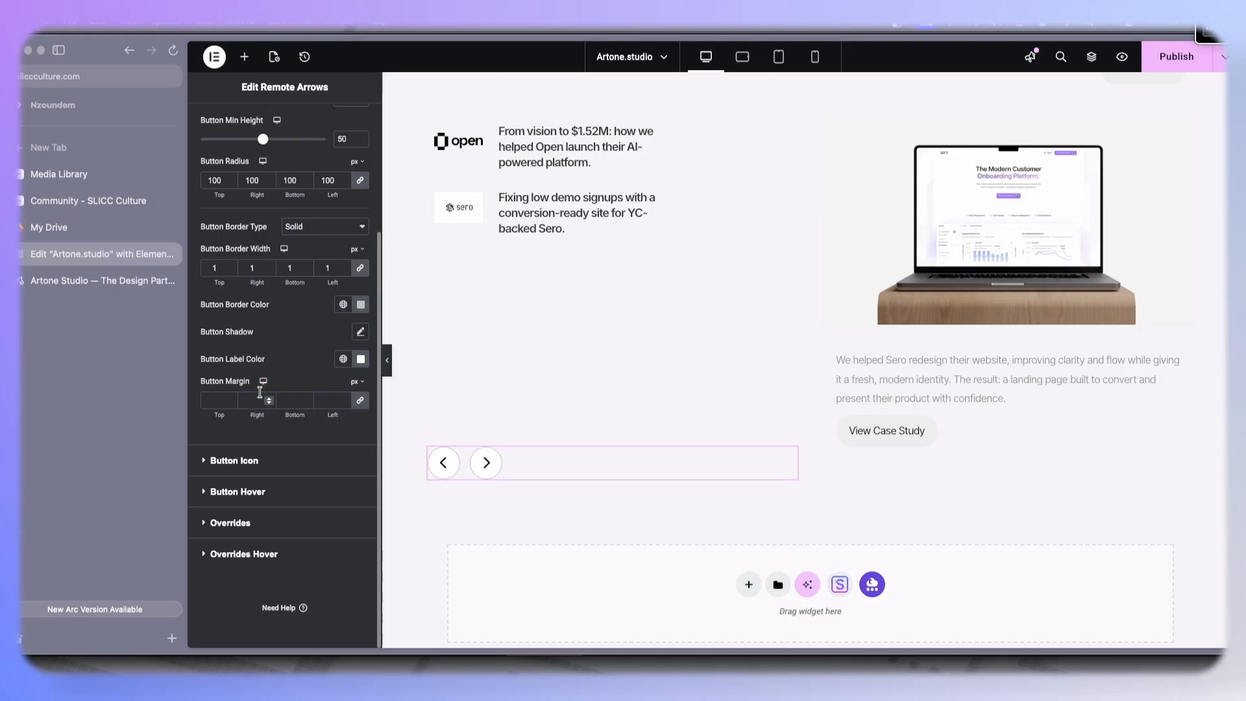
{"action": "left_click", "coordinate": [268, 462]}
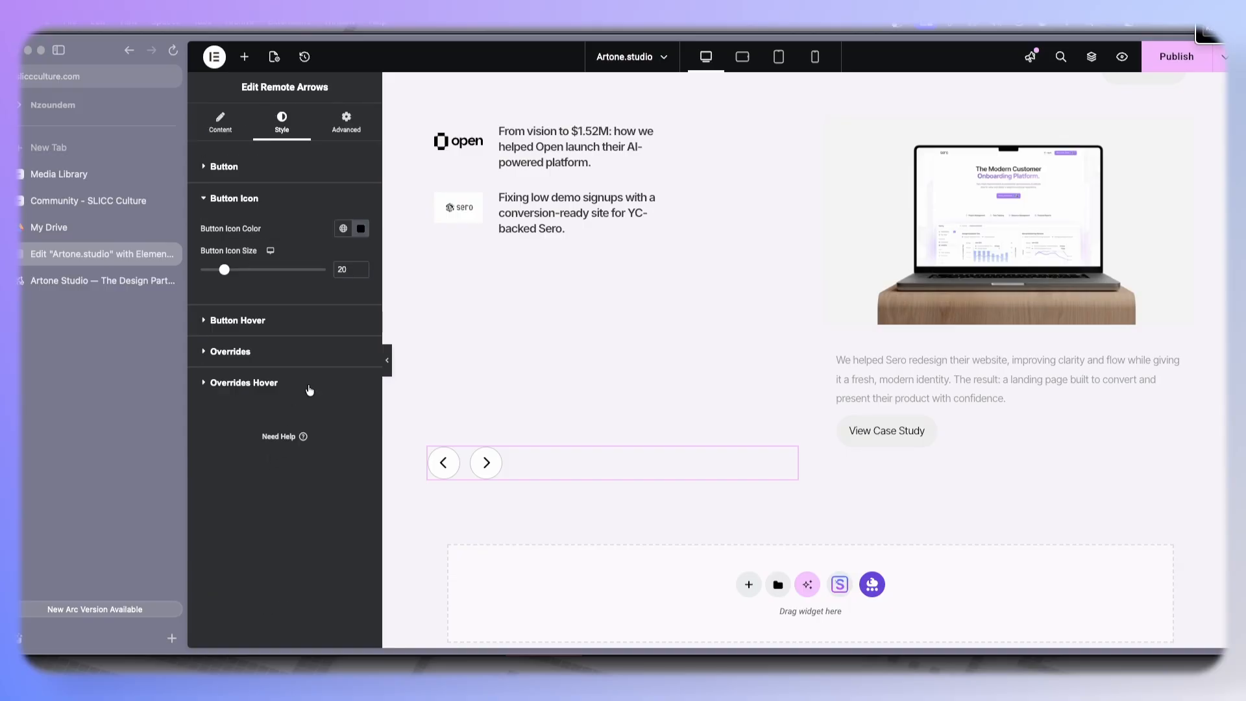
{"action": "left_click_drag", "start_coordinate": [232, 273], "coordinate": [216, 274]}
- Set the arrow button margin to 0 on all sides
{"action": "left_click", "coordinate": [279, 167]}
{"action": "scroll", "coordinate": [273, 363], "scroll_direction": "down", "scroll_amount": 3}
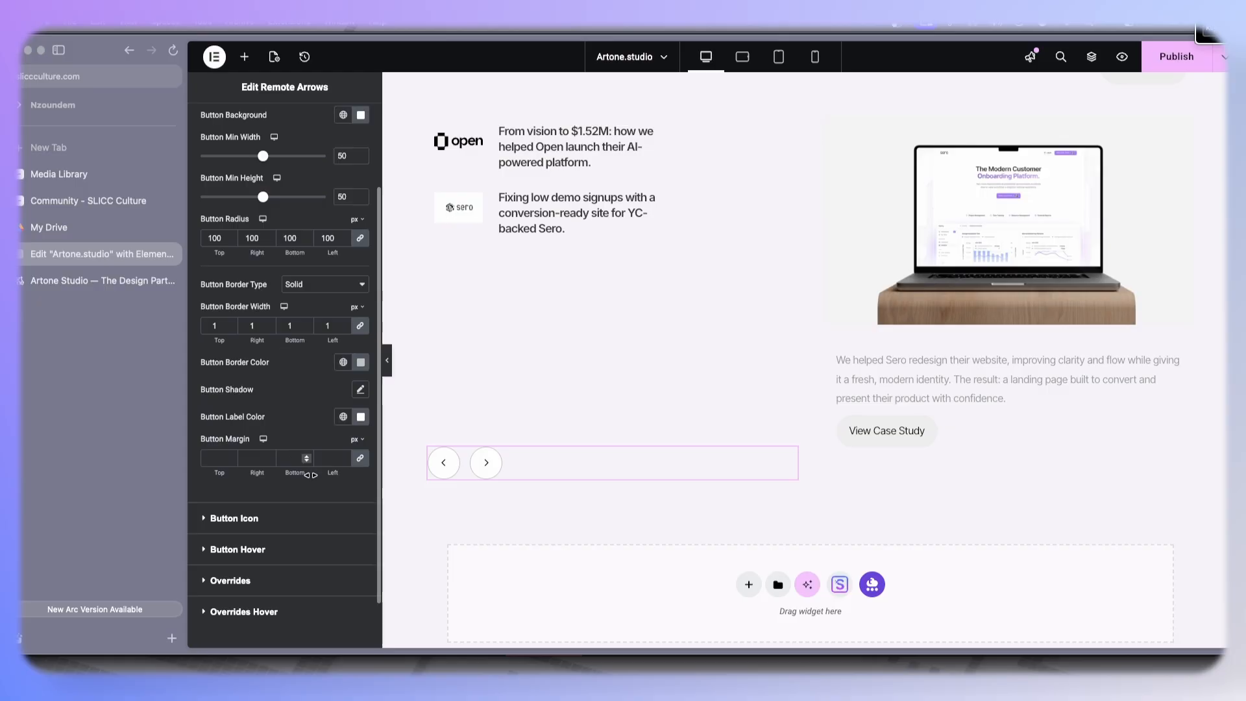
{"action": "left_click", "coordinate": [345, 457]}
{"action": "left_click", "coordinate": [344, 460]}
- Set the arrow button min width and min height to 40 px
{"action": "scroll", "coordinate": [311, 278], "scroll_direction": "up", "scroll_amount": 1}
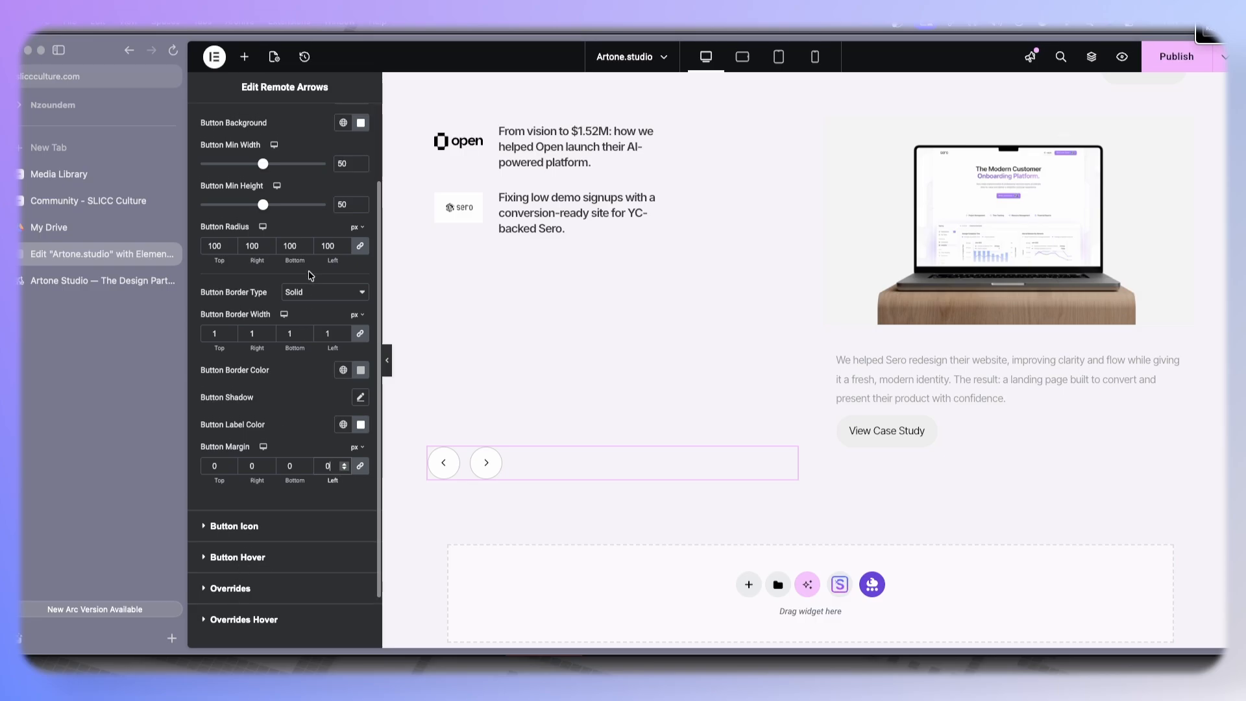
{"action": "scroll", "coordinate": [310, 275], "scroll_direction": "up", "scroll_amount": 1}
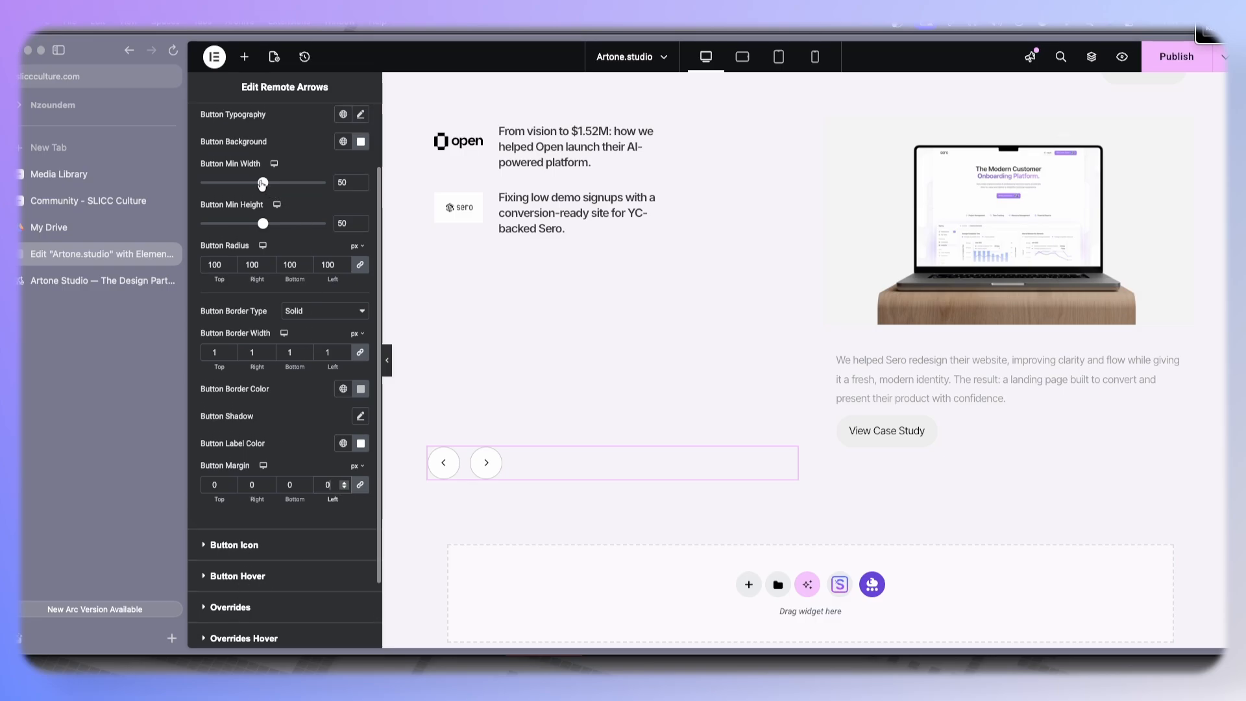
{"action": "mouse_move", "coordinate": [255, 185]}
{"action": "left_mouse_down"}
{"action": "mouse_move", "coordinate": [224, 186]}
{"action": "mouse_move", "coordinate": [239, 186]}
{"action": "left_mouse_up"}
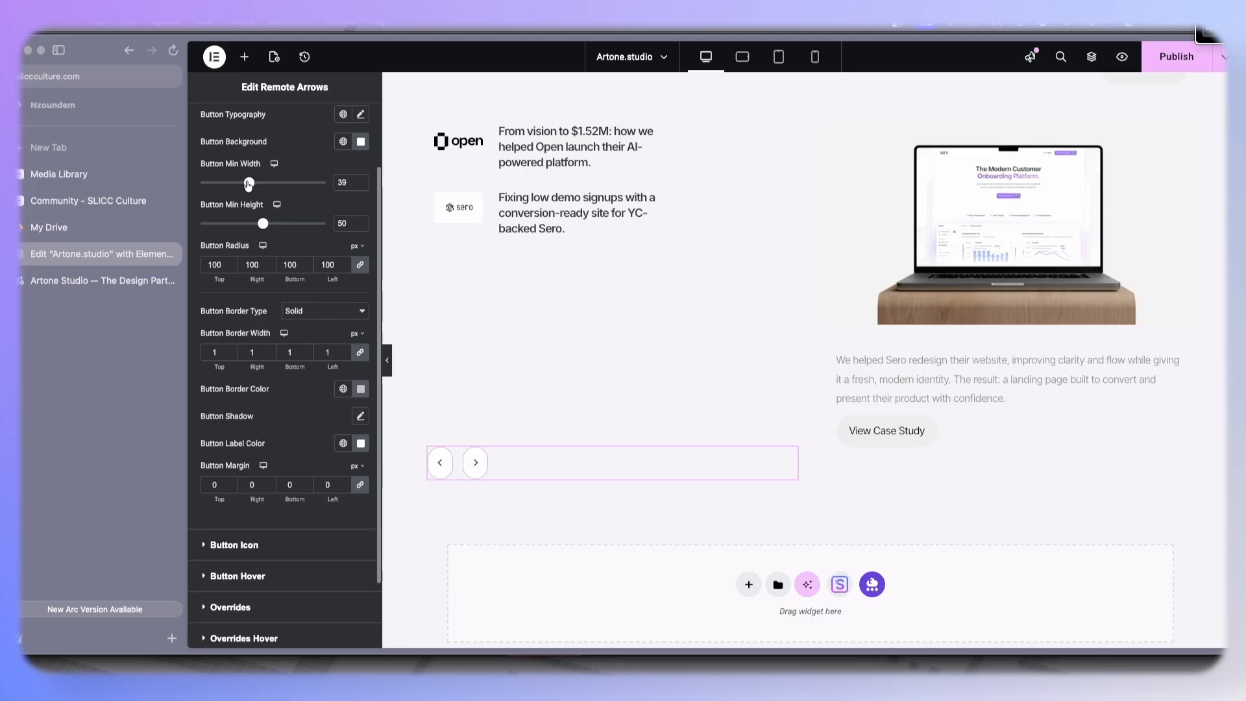
{"action": "mouse_move", "coordinate": [261, 224]}
{"action": "left_mouse_down"}
{"action": "mouse_move", "coordinate": [235, 224]}
{"action": "mouse_move", "coordinate": [250, 224]}
{"action": "left_mouse_up"}
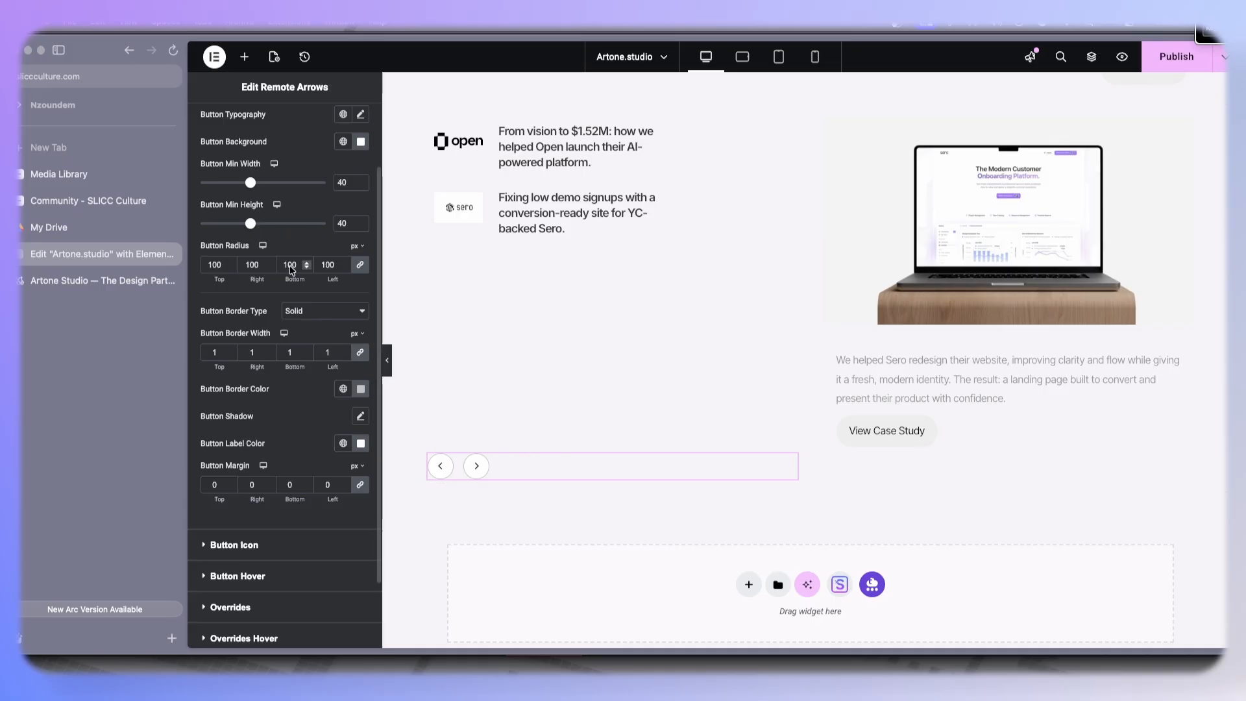
- Set the arrow button border color to black
{"action": "scroll", "coordinate": [500, 448], "scroll_direction": "down", "scroll_amount": 1}
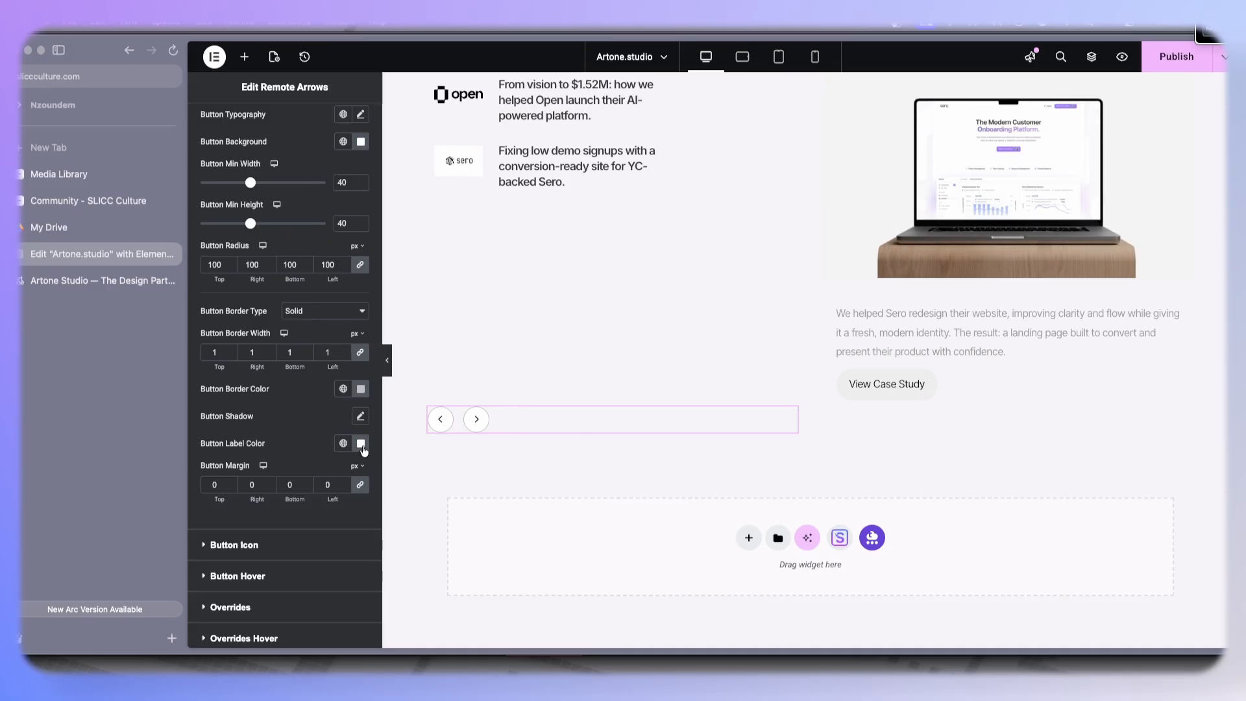
{"action": "left_click", "coordinate": [361, 389]}
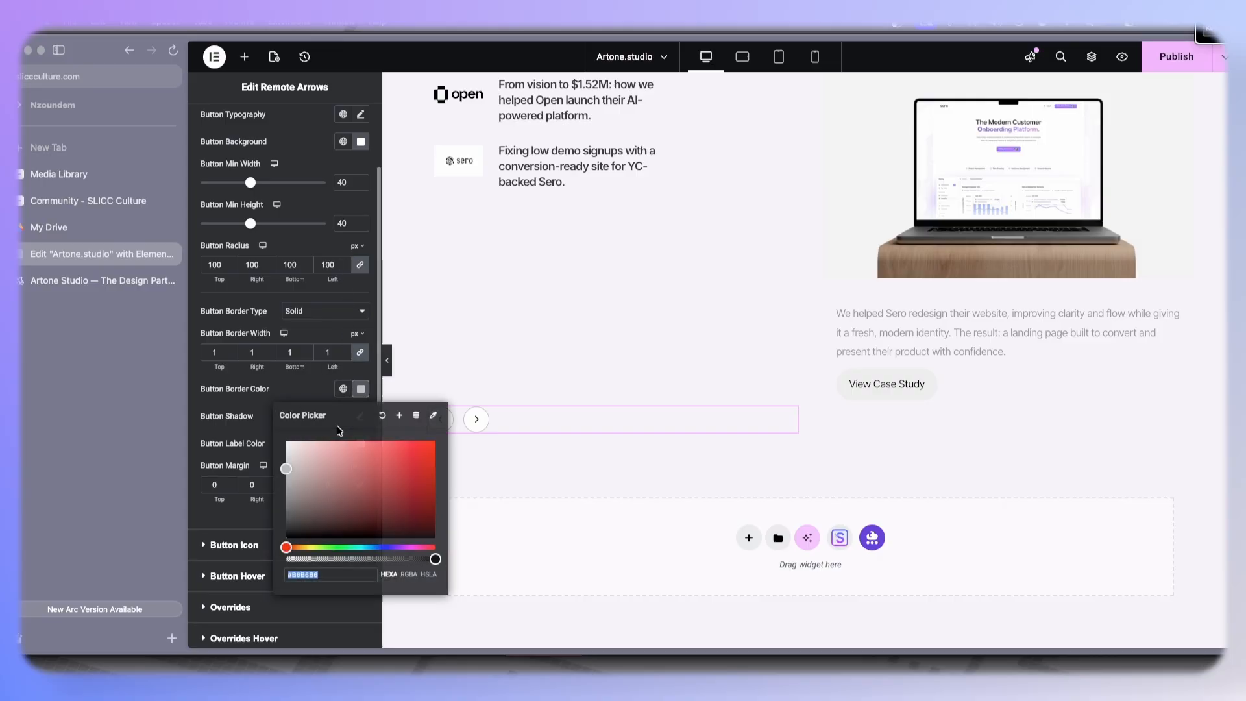
{"action": "left_click", "coordinate": [253, 527]}
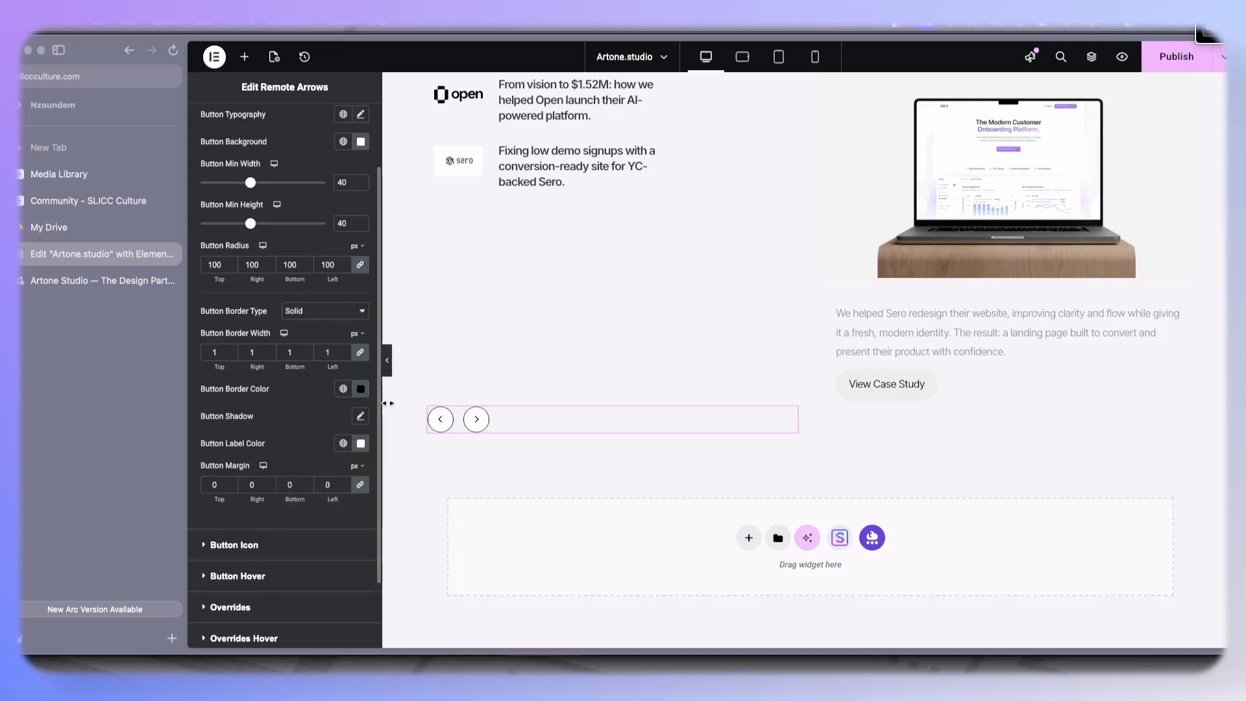
- Collapse the editor panel to preview the styled arrows on the page, then reopen it
{"action": "left_click", "coordinate": [389, 363]}
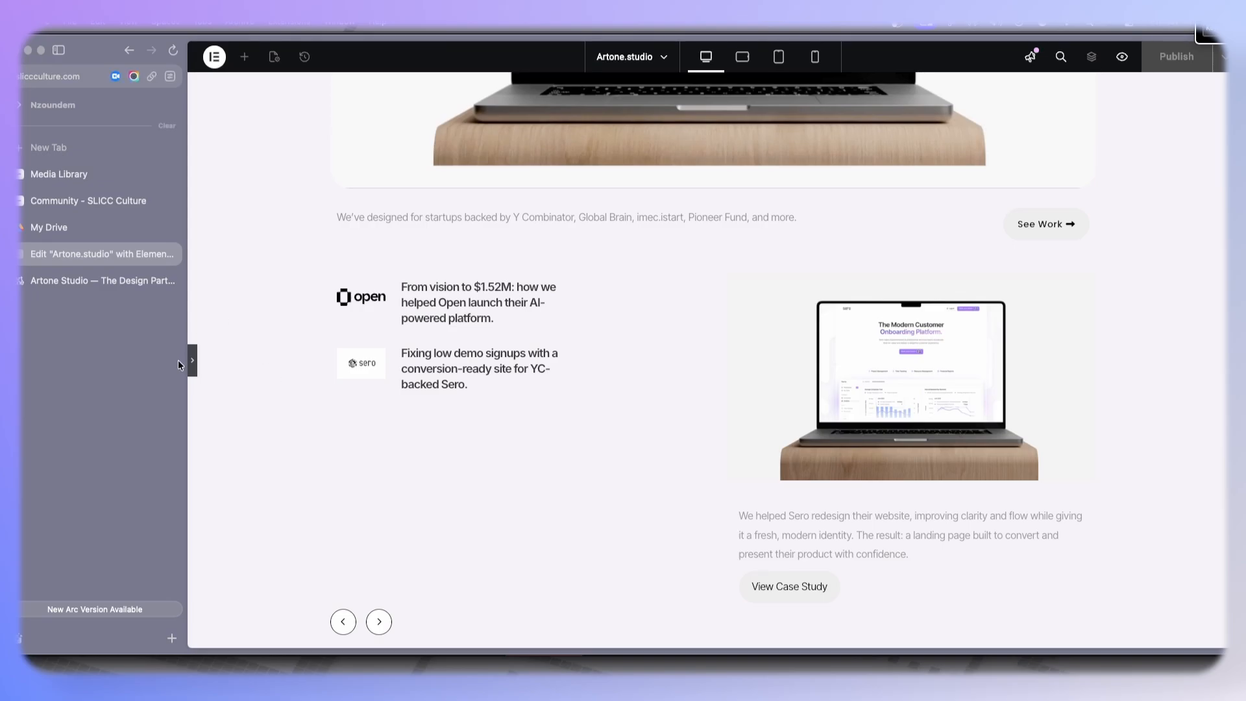
{"action": "left_click", "coordinate": [192, 360]}
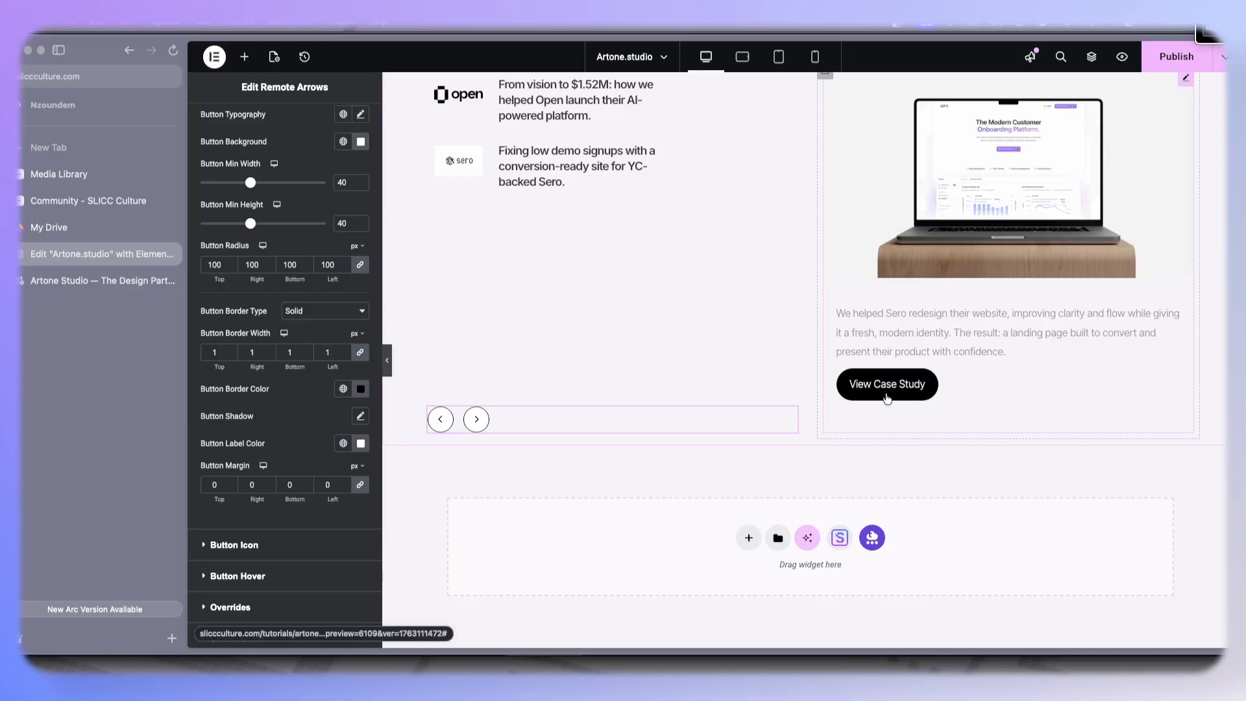
{"action": "scroll", "coordinate": [671, 323], "scroll_direction": "up", "scroll_amount": 5}
{"action": "scroll", "coordinate": [671, 323], "scroll_direction": "down", "scroll_amount": 4}
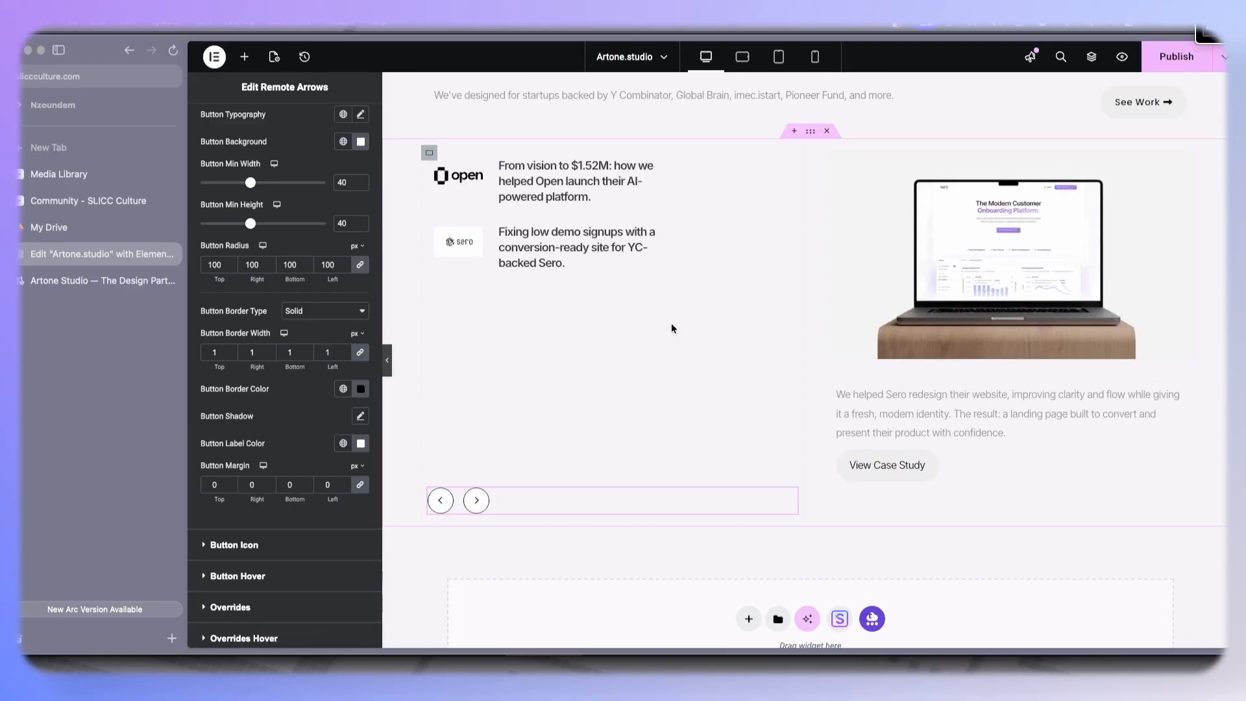
{"action": "left_click", "coordinate": [1149, 64]}
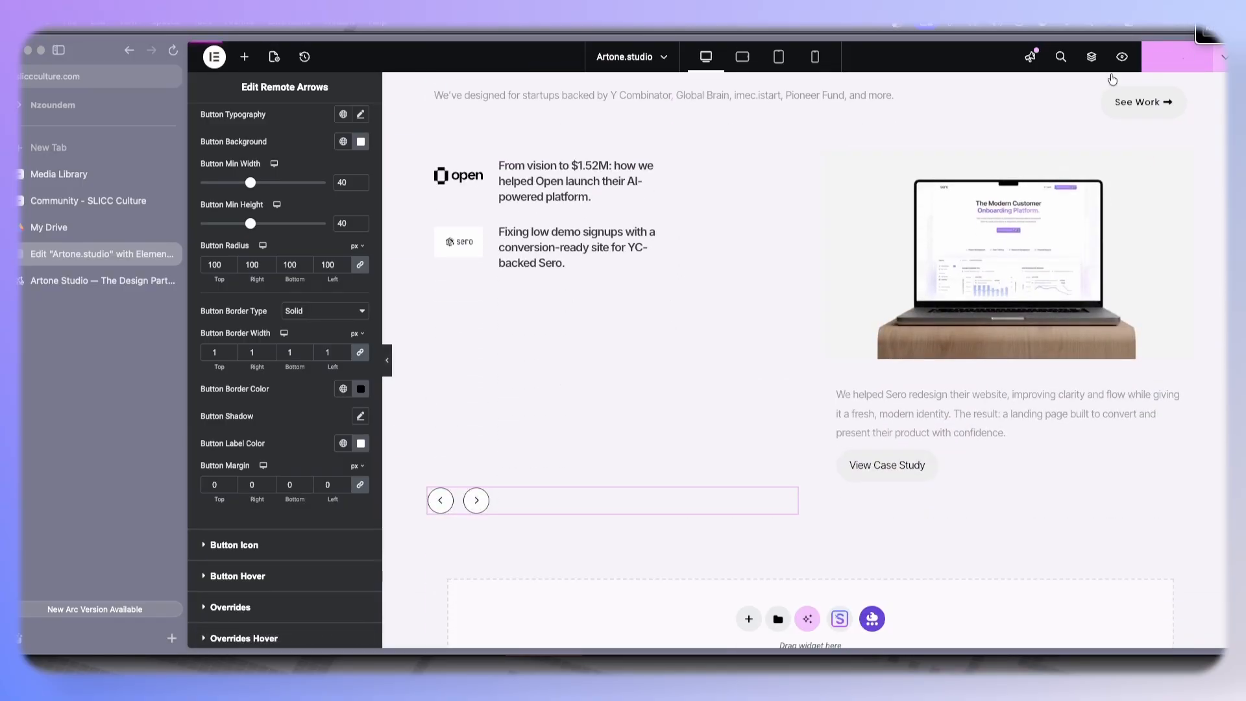
- Examine the reference Artone Studio homepage's sections below the case studies, then return to the editor
{"action": "left_click", "coordinate": [98, 281]}
{"action": "scroll", "coordinate": [515, 359], "scroll_direction": "down", "scroll_amount": 7}
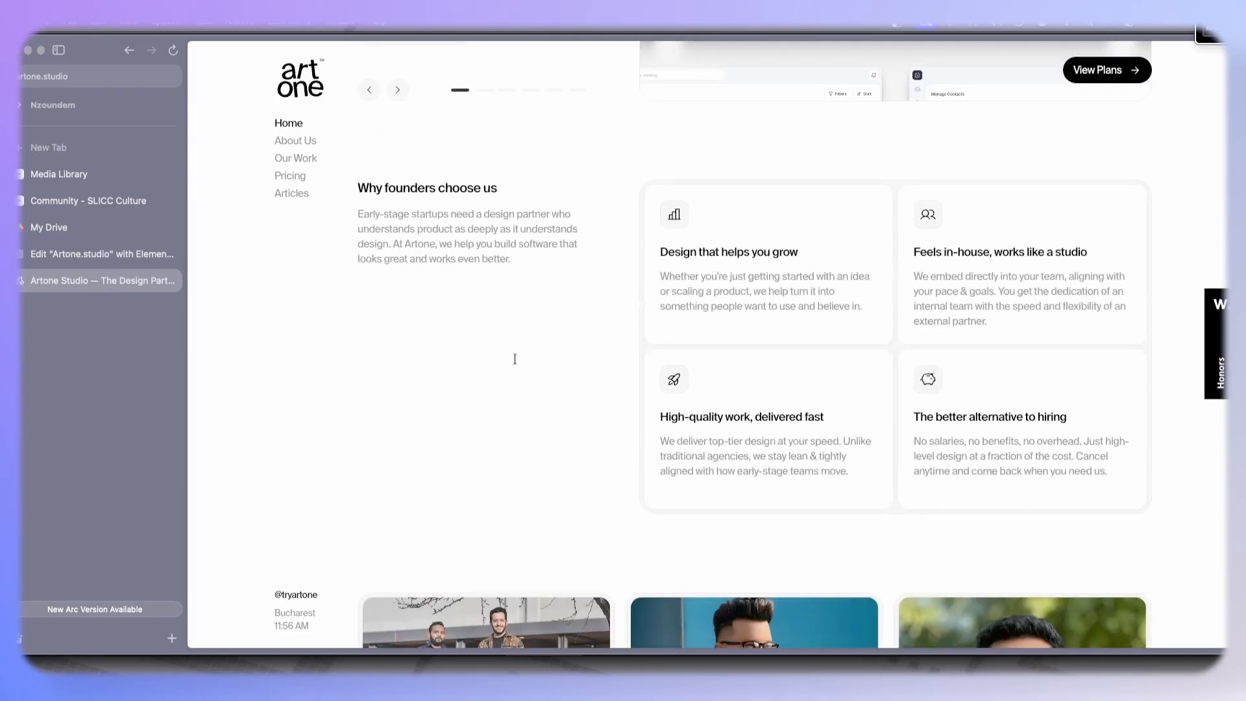
{"action": "scroll", "coordinate": [515, 358], "scroll_direction": "down", "scroll_amount": 8}
{"action": "scroll", "coordinate": [516, 358], "scroll_direction": "down", "scroll_amount": 8}
{"action": "scroll", "coordinate": [515, 357], "scroll_direction": "up", "scroll_amount": 7}
{"action": "scroll", "coordinate": [515, 357], "scroll_direction": "down", "scroll_amount": 4}
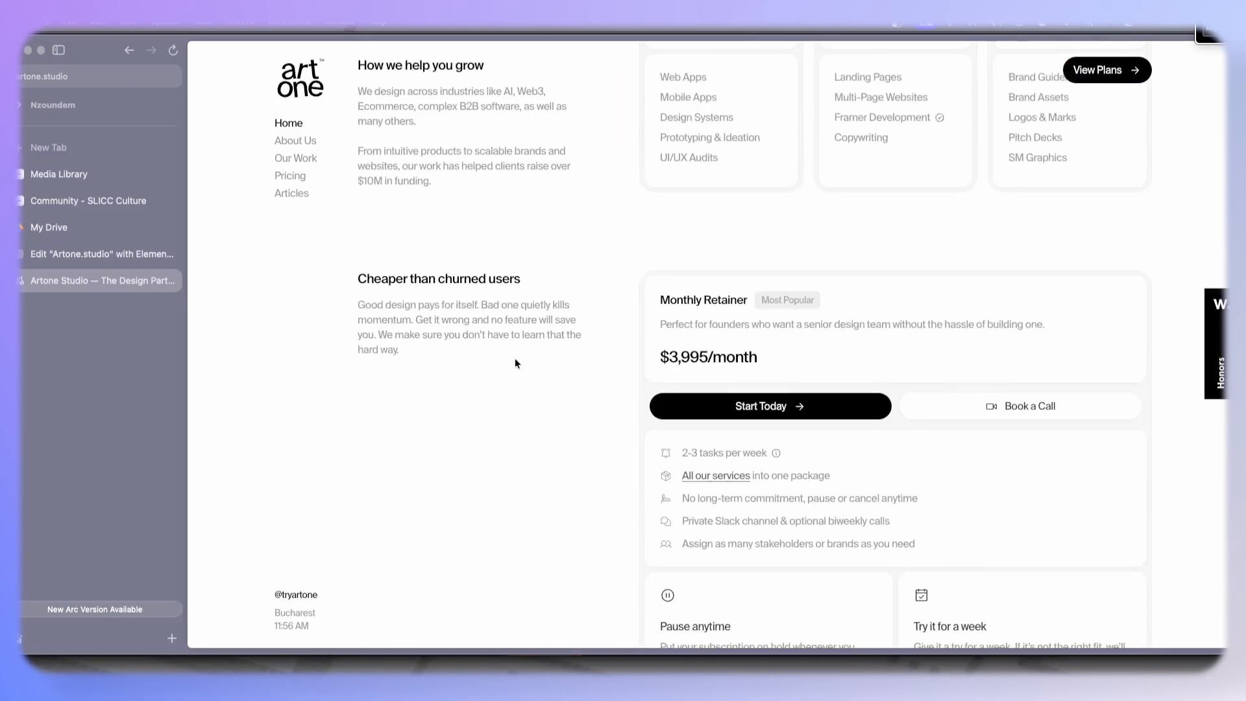
{"action": "scroll", "coordinate": [516, 363], "scroll_direction": "up", "scroll_amount": 7}
{"action": "scroll", "coordinate": [515, 363], "scroll_direction": "down", "scroll_amount": 10}
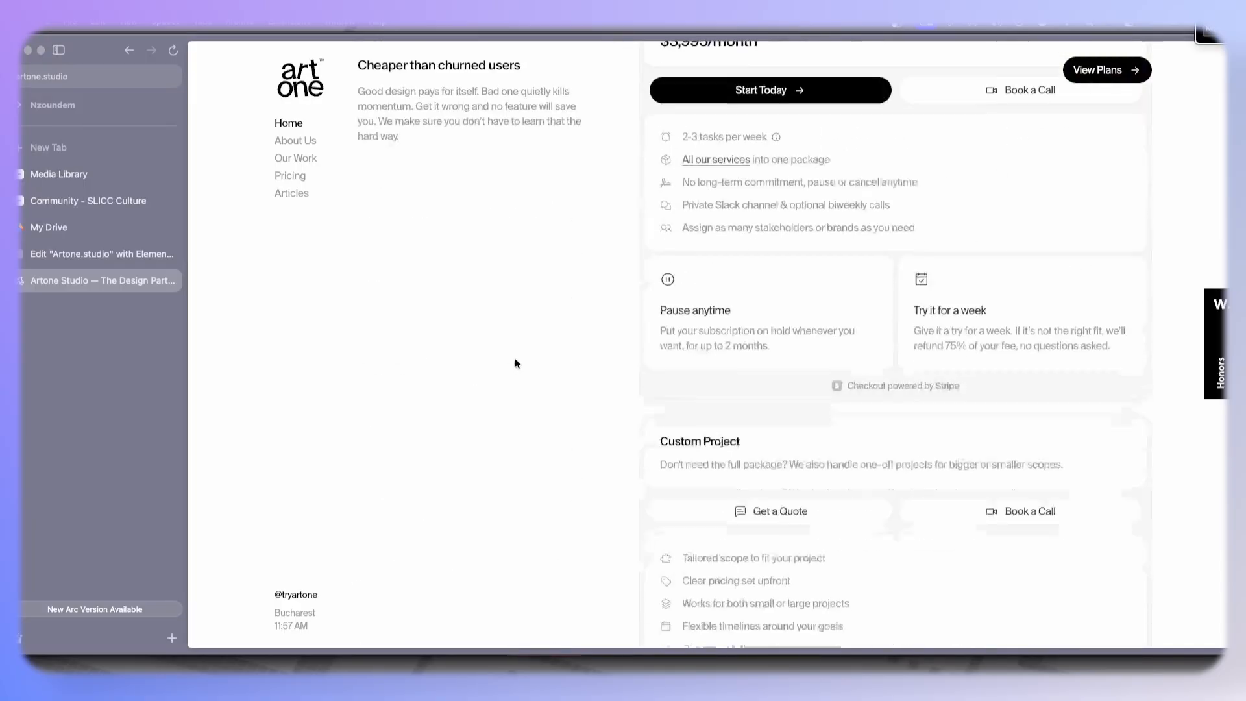
{"action": "scroll", "coordinate": [516, 363], "scroll_direction": "down", "scroll_amount": 8}
{"action": "scroll", "coordinate": [517, 362], "scroll_direction": "down", "scroll_amount": 4}
{"action": "scroll", "coordinate": [516, 363], "scroll_direction": "up", "scroll_amount": 10}
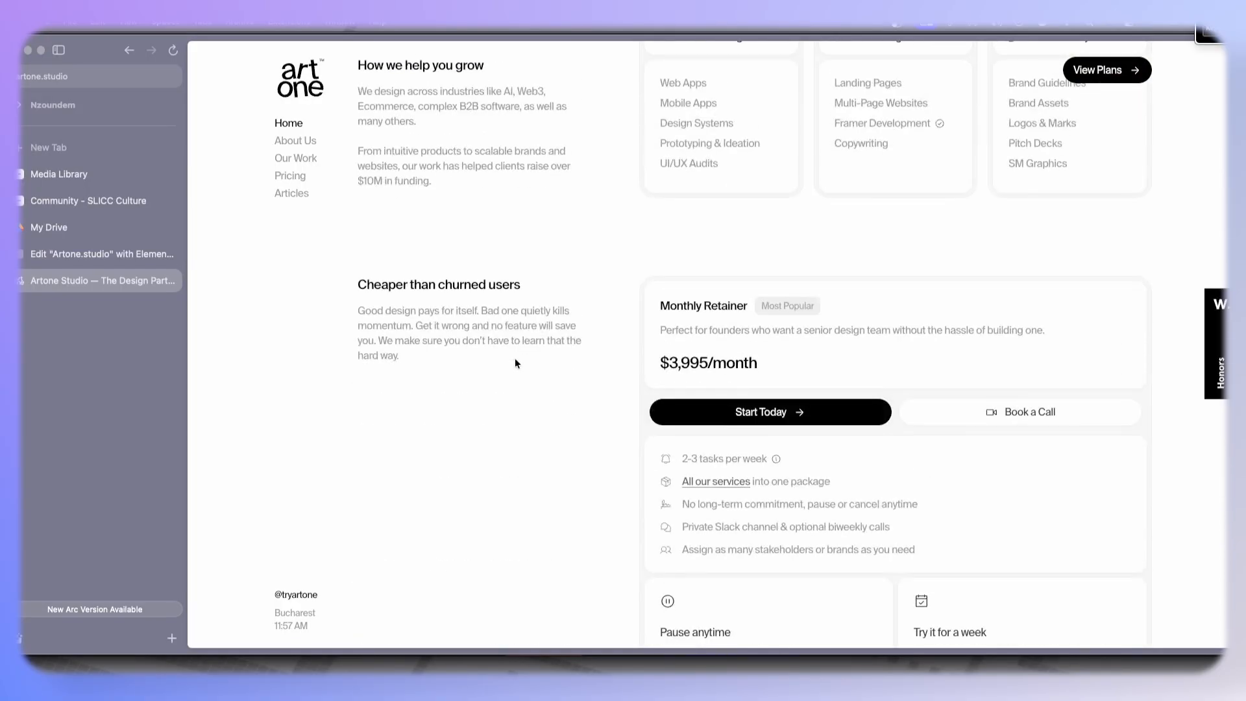
{"action": "scroll", "coordinate": [906, 499], "scroll_direction": "down", "scroll_amount": 7}
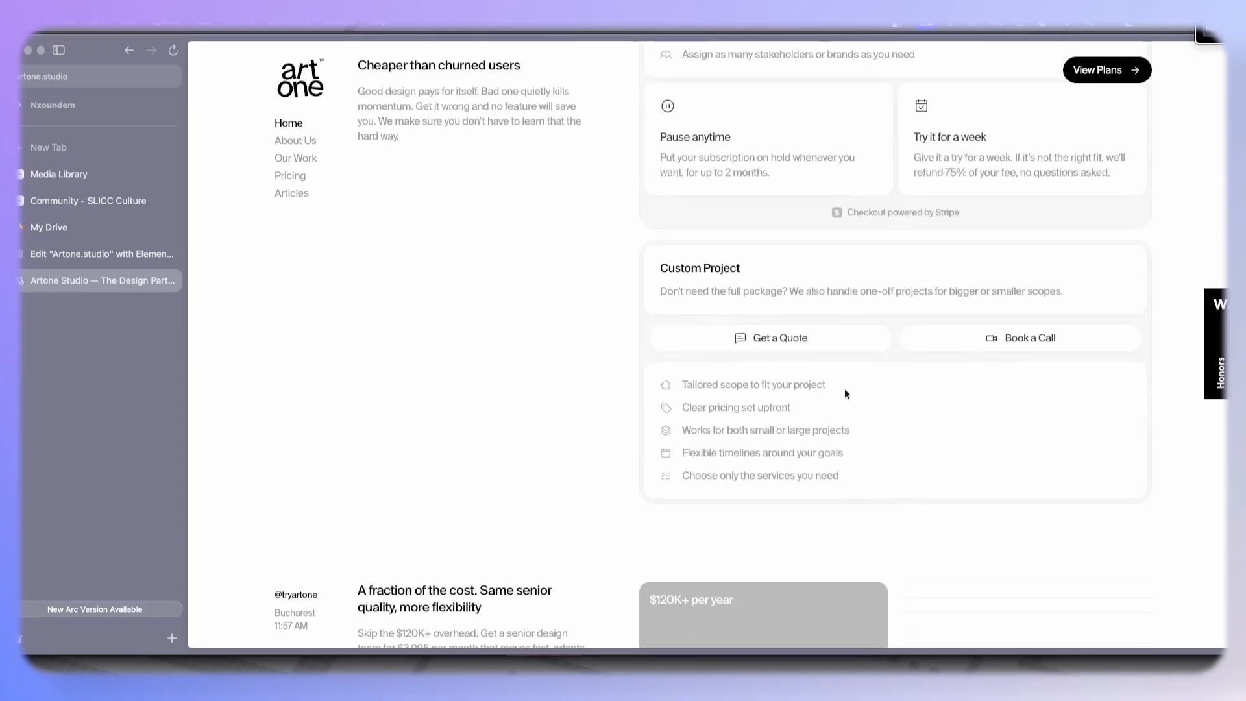
{"action": "scroll", "coordinate": [706, 426], "scroll_direction": "up", "scroll_amount": 5}
{"action": "scroll", "coordinate": [707, 426], "scroll_direction": "up", "scroll_amount": 10}
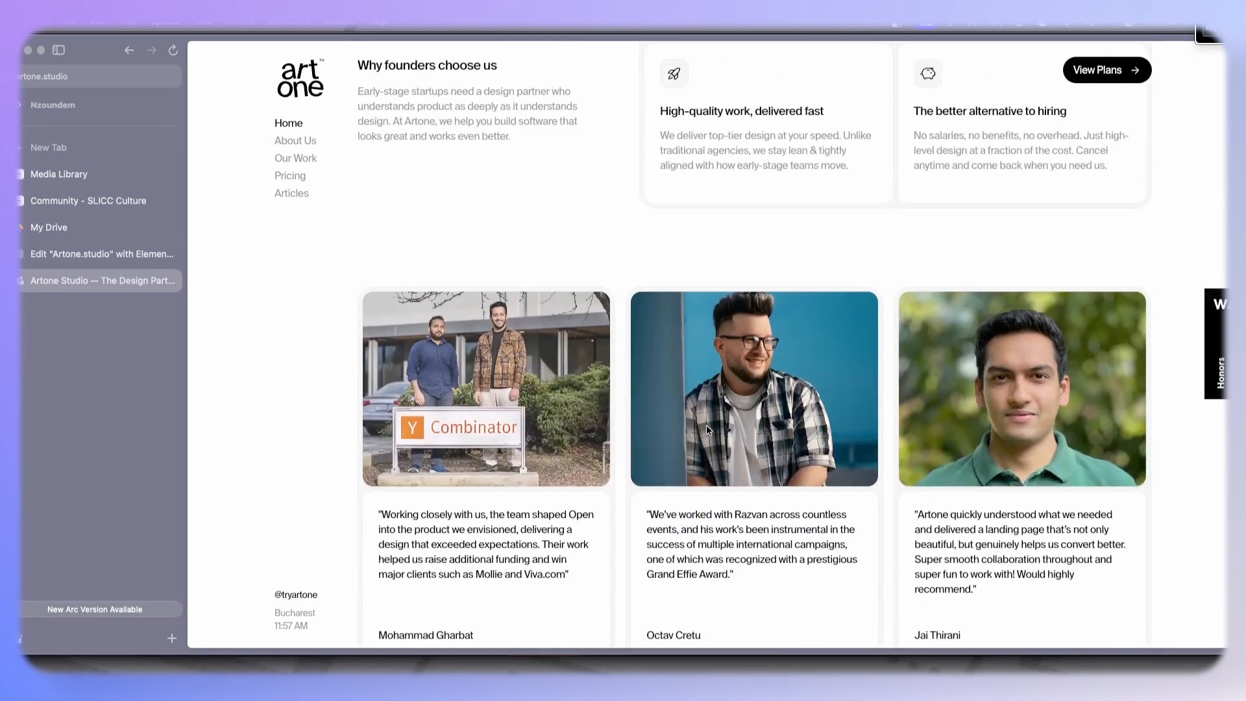
{"action": "scroll", "coordinate": [706, 425], "scroll_direction": "up", "scroll_amount": 4}
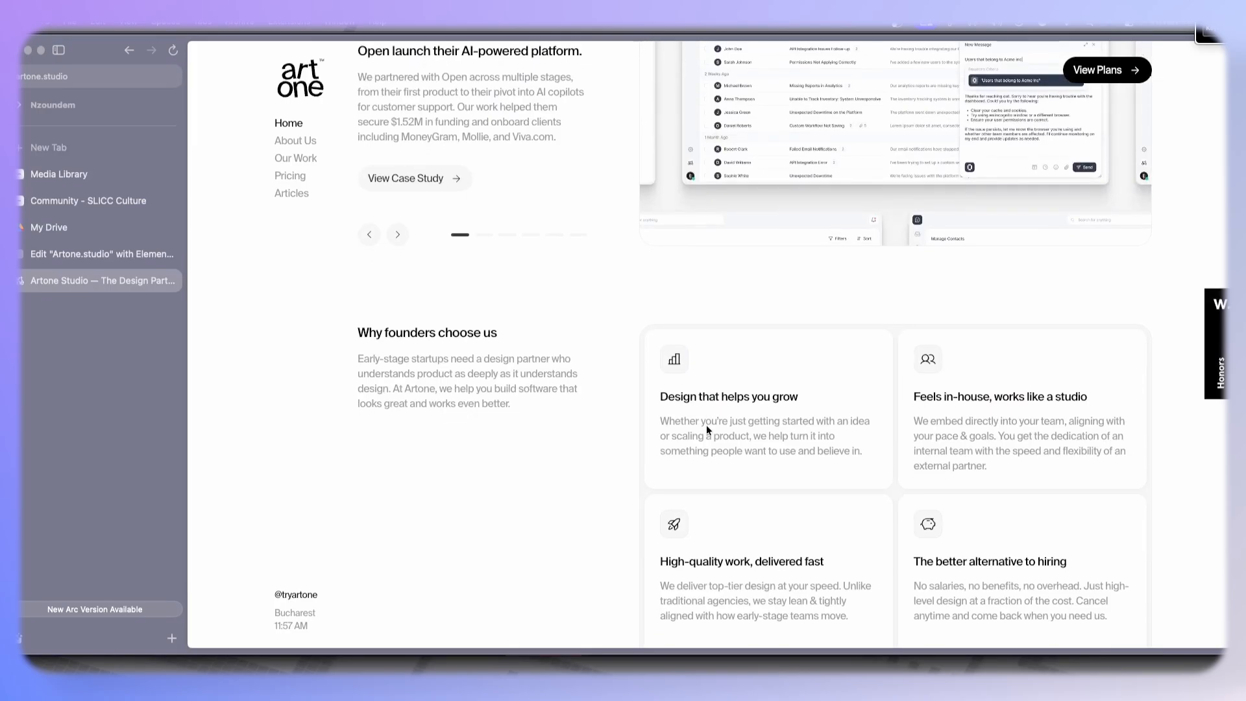
{"action": "scroll", "coordinate": [744, 345], "scroll_direction": "down", "scroll_amount": 10}
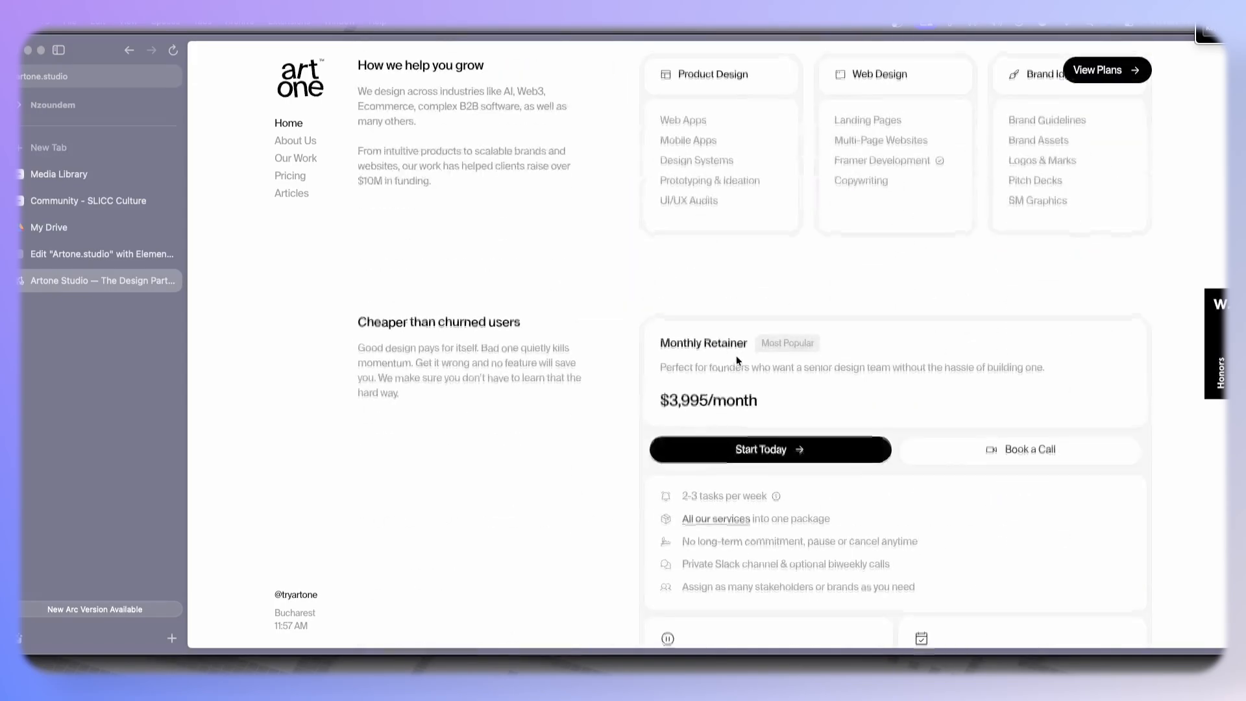
{"action": "scroll", "coordinate": [736, 360], "scroll_direction": "up", "scroll_amount": 4}
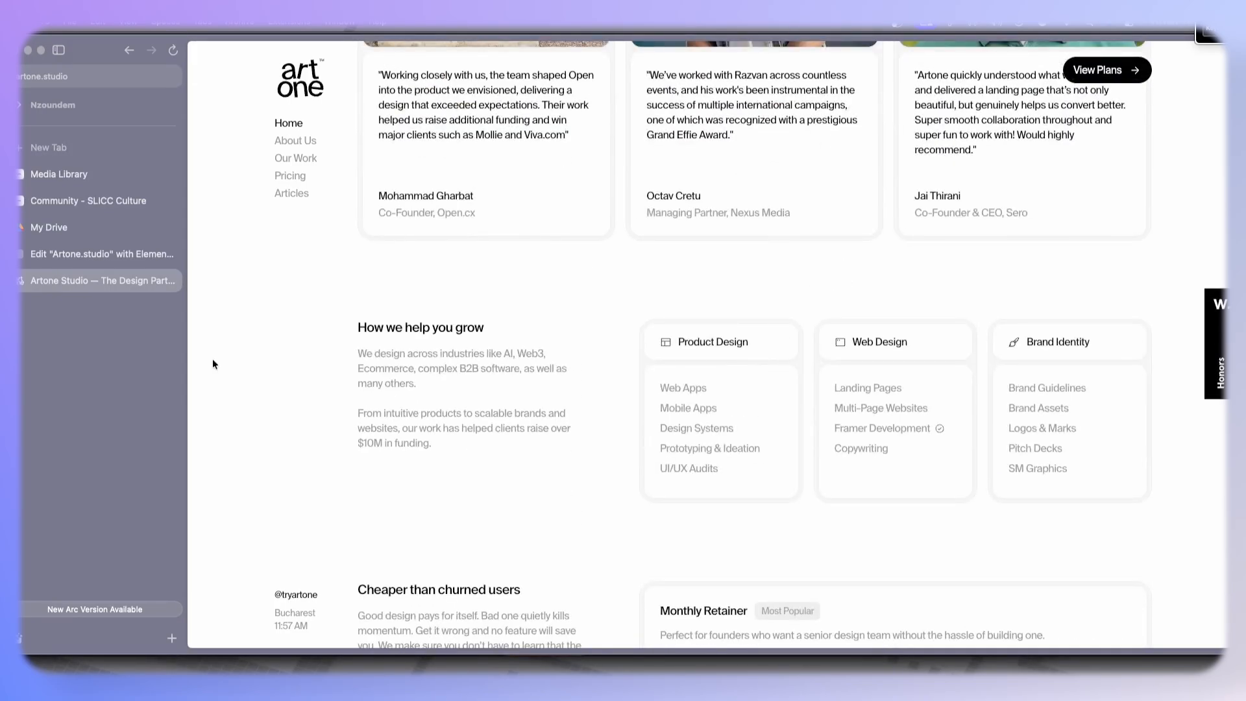
{"action": "scroll", "coordinate": [814, 409], "scroll_direction": "up", "scroll_amount": 6}
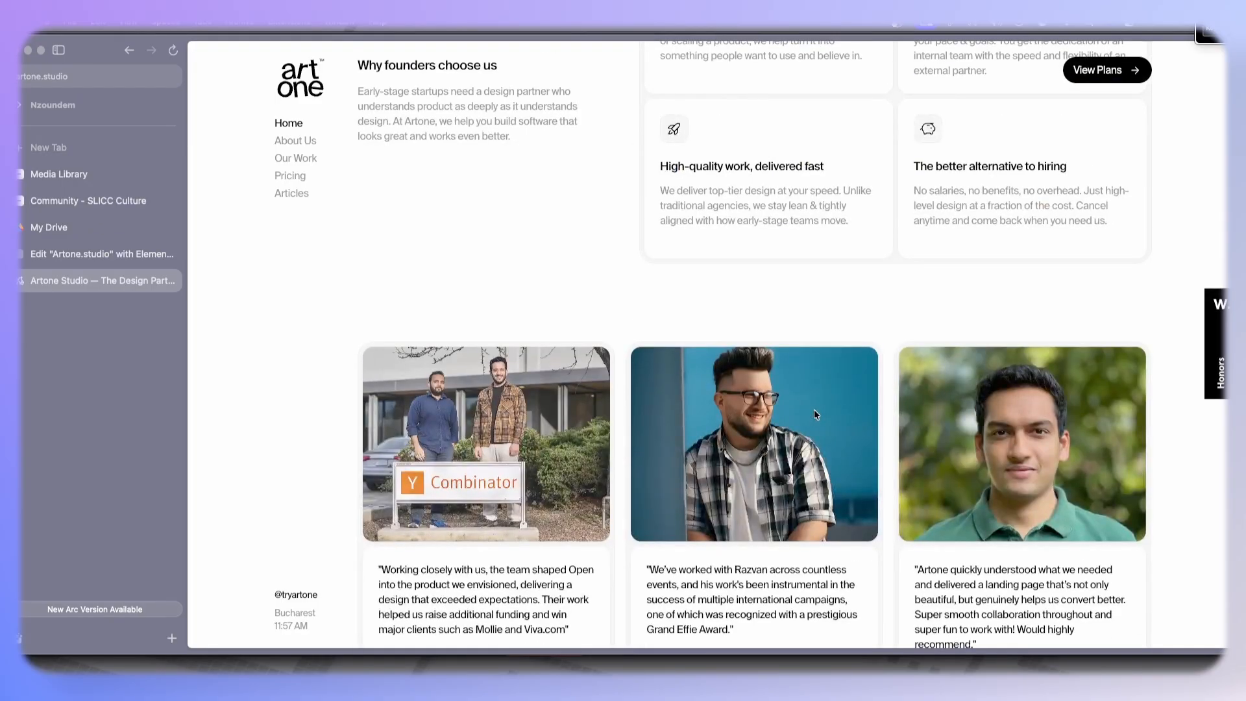
{"action": "scroll", "coordinate": [813, 409], "scroll_direction": "down", "scroll_amount": 12}
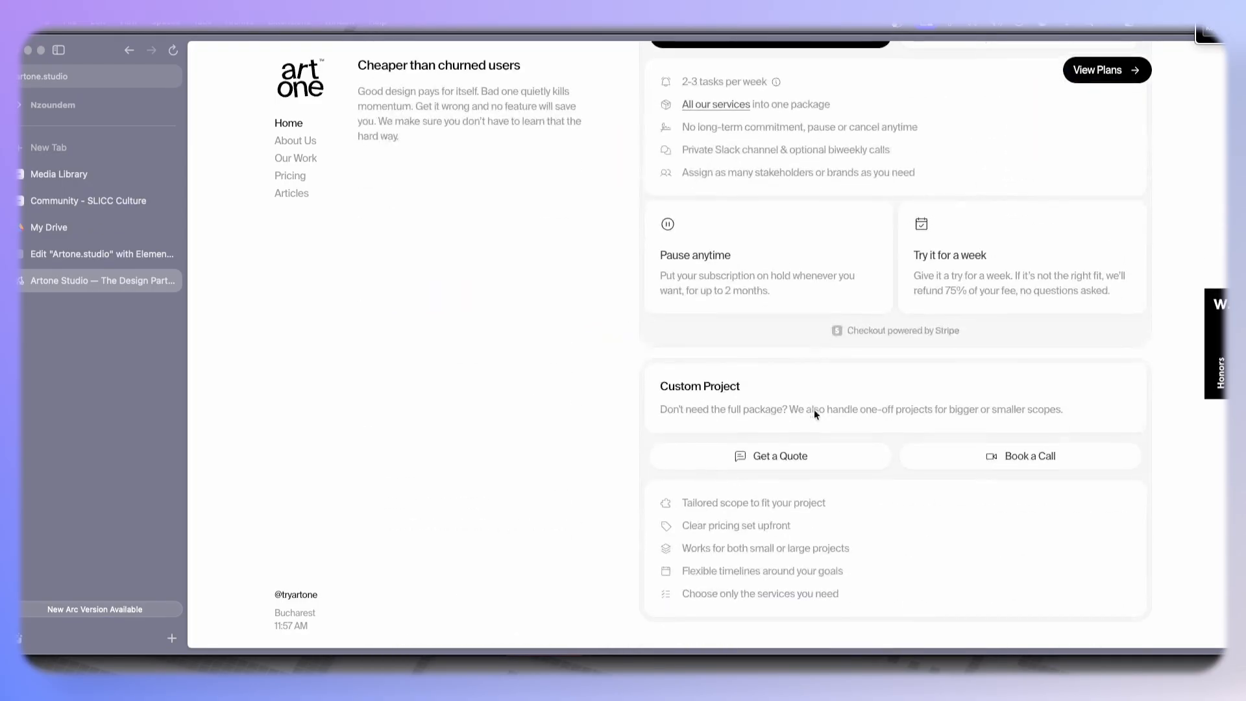
{"action": "scroll", "coordinate": [814, 409], "scroll_direction": "up", "scroll_amount": 10}
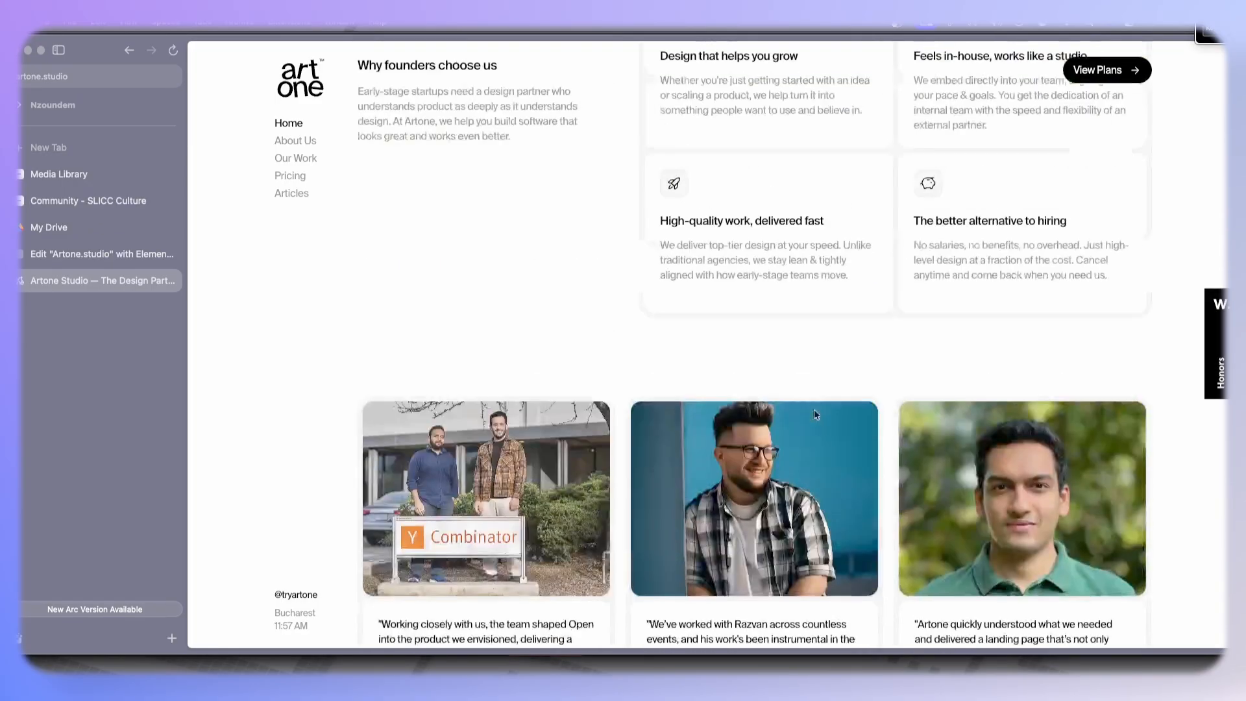
{"action": "scroll", "coordinate": [608, 390], "scroll_direction": "down", "scroll_amount": 2}
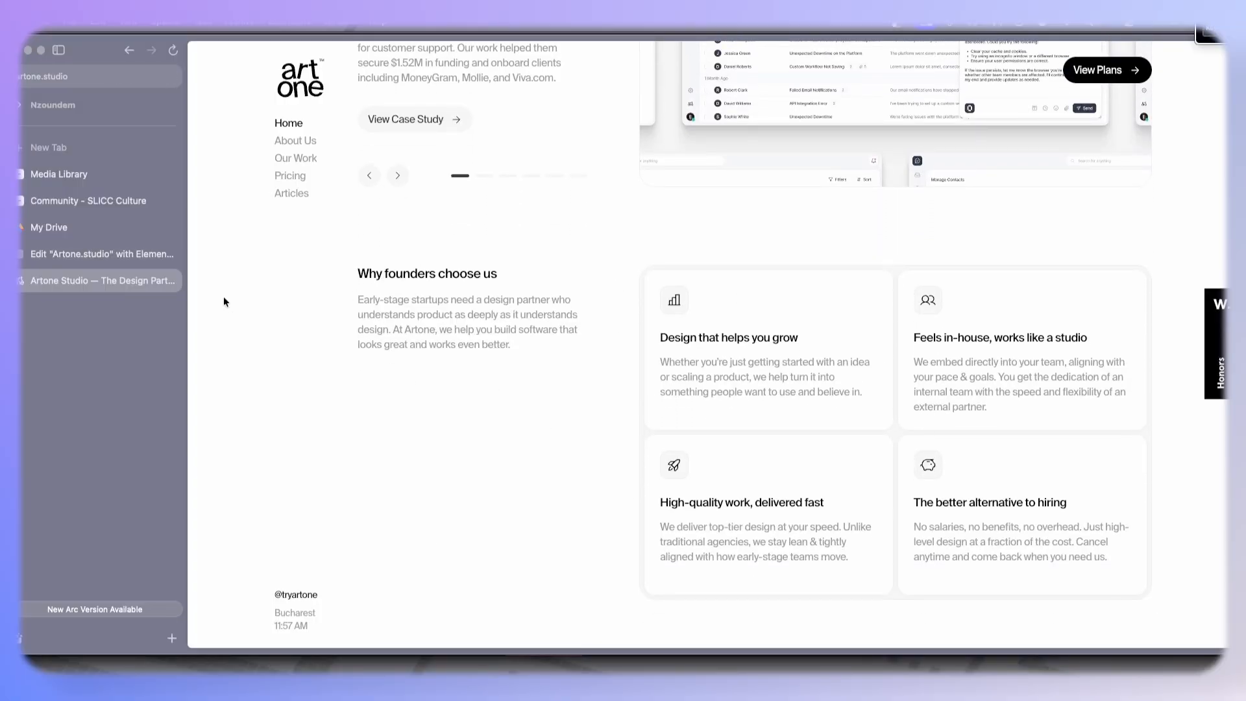
{"action": "left_click", "coordinate": [114, 254]}
- Add a new full-width container below the case study section and place an inner container inside it
{"action": "scroll", "coordinate": [628, 403], "scroll_direction": "down", "scroll_amount": 2}
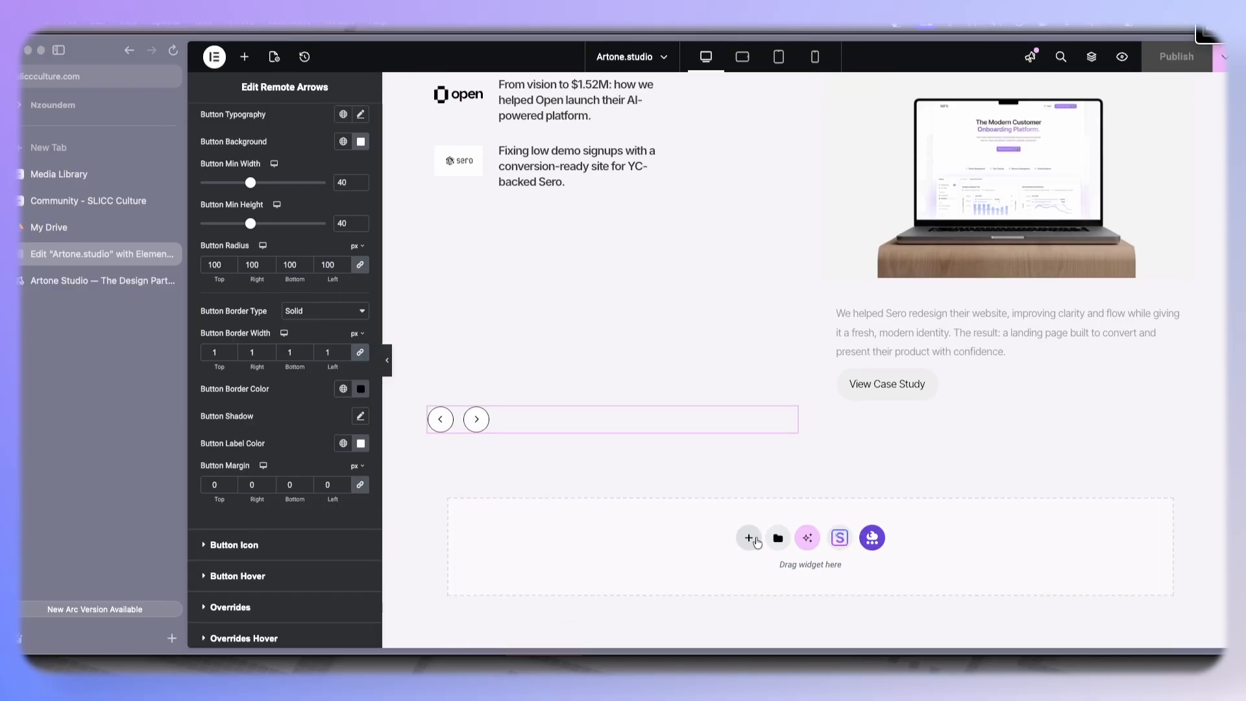
{"action": "left_click", "coordinate": [753, 539]}
{"action": "left_click", "coordinate": [761, 574]}
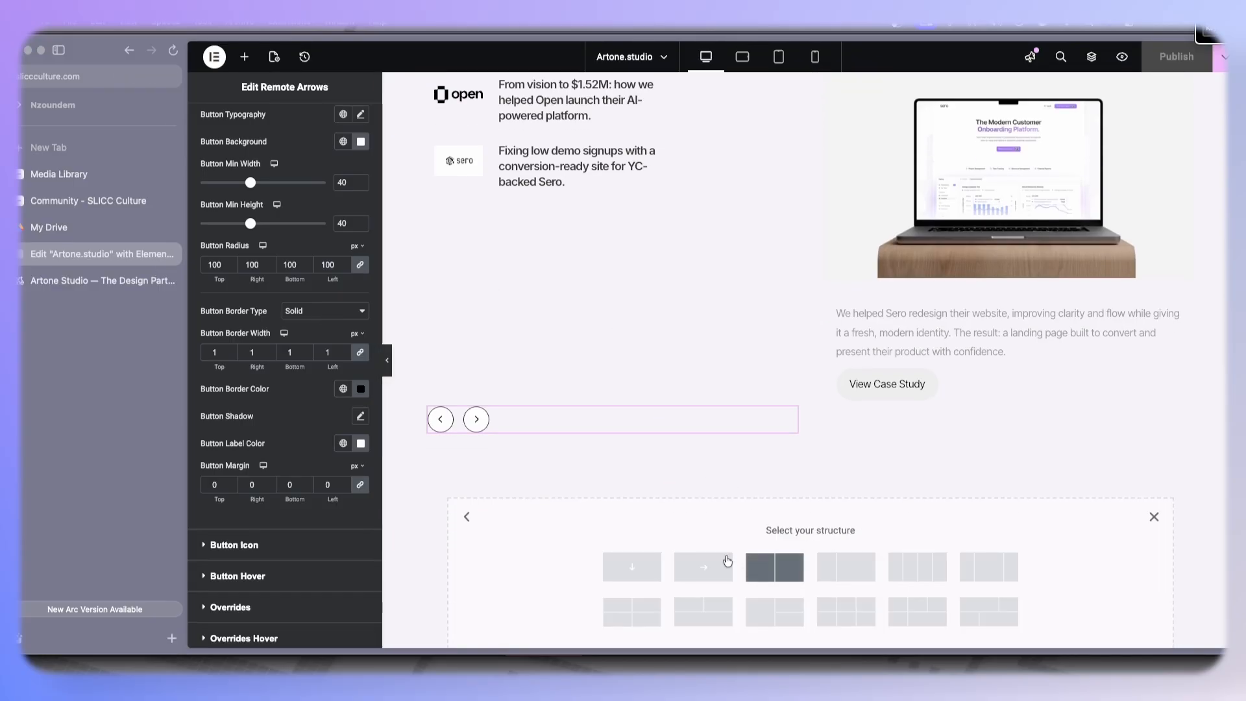
{"action": "left_click", "coordinate": [615, 562]}
{"action": "scroll", "coordinate": [668, 430], "scroll_direction": "down", "scroll_amount": 2}
{"action": "left_click", "coordinate": [244, 56]}
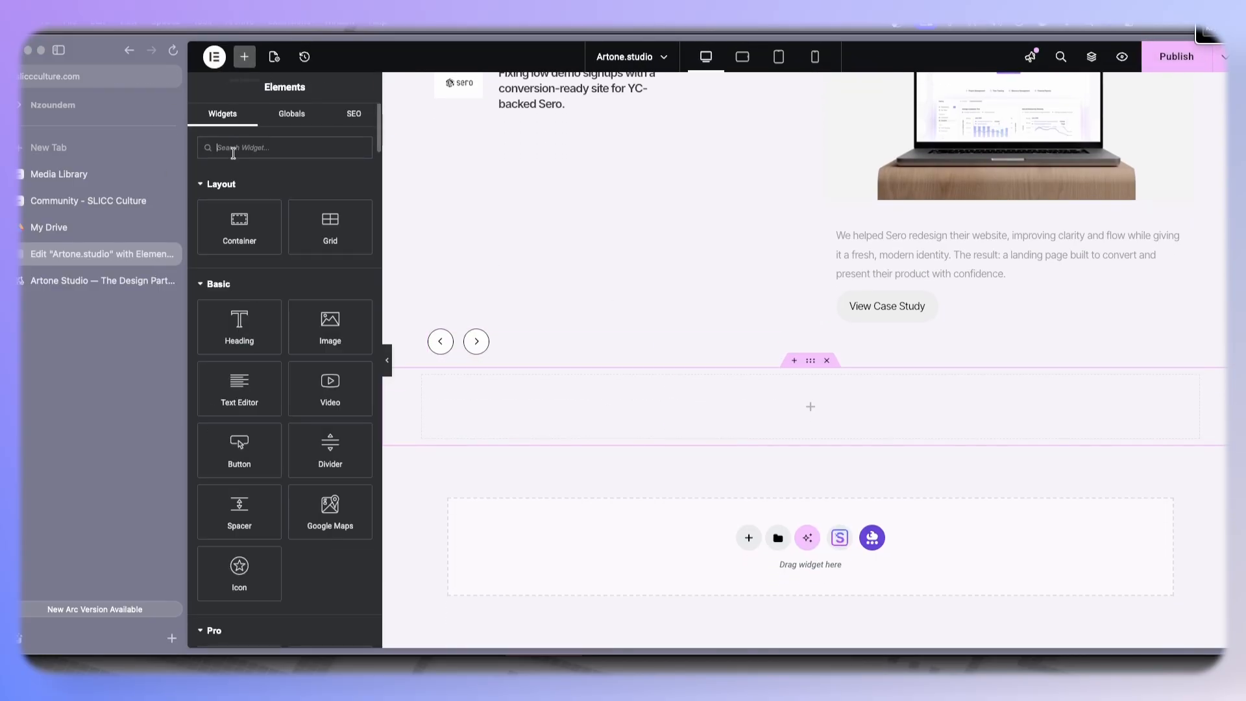
{"action": "left_click_drag", "start_coordinate": [240, 228], "coordinate": [588, 408]}
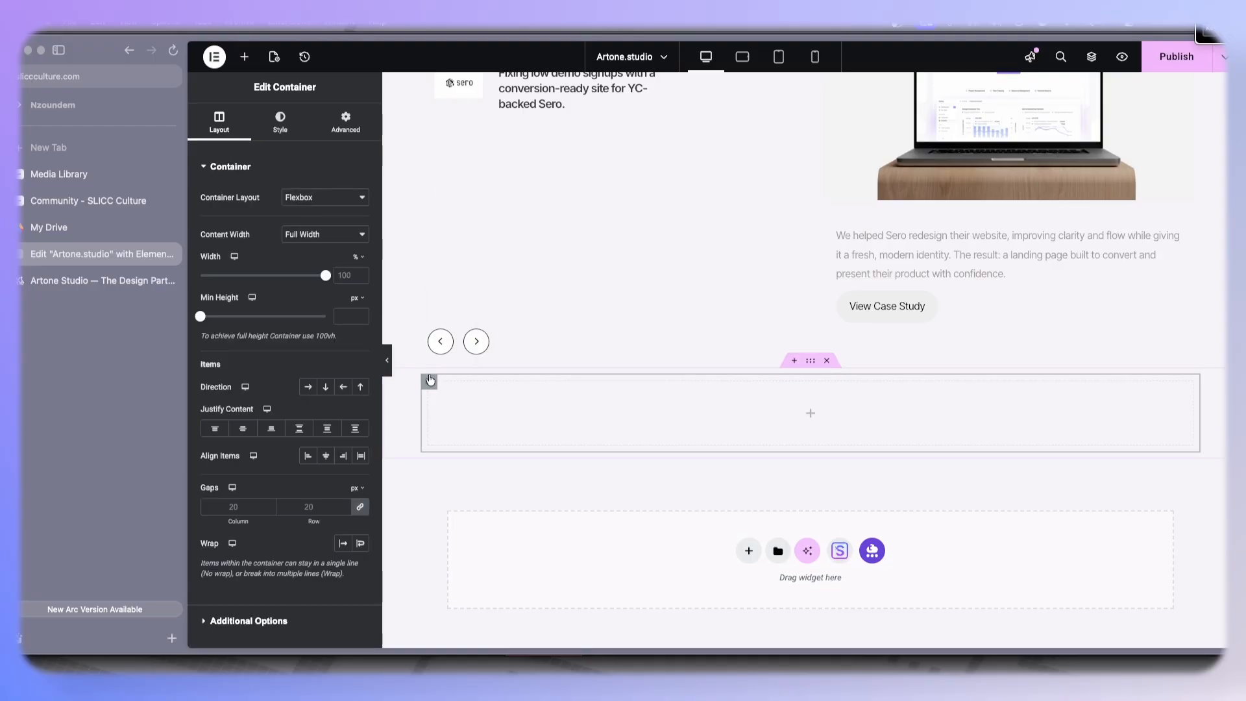
- Add a second inner container and set the outer container's direction to row so both sit side by side
{"action": "right_click", "coordinate": [430, 380]}
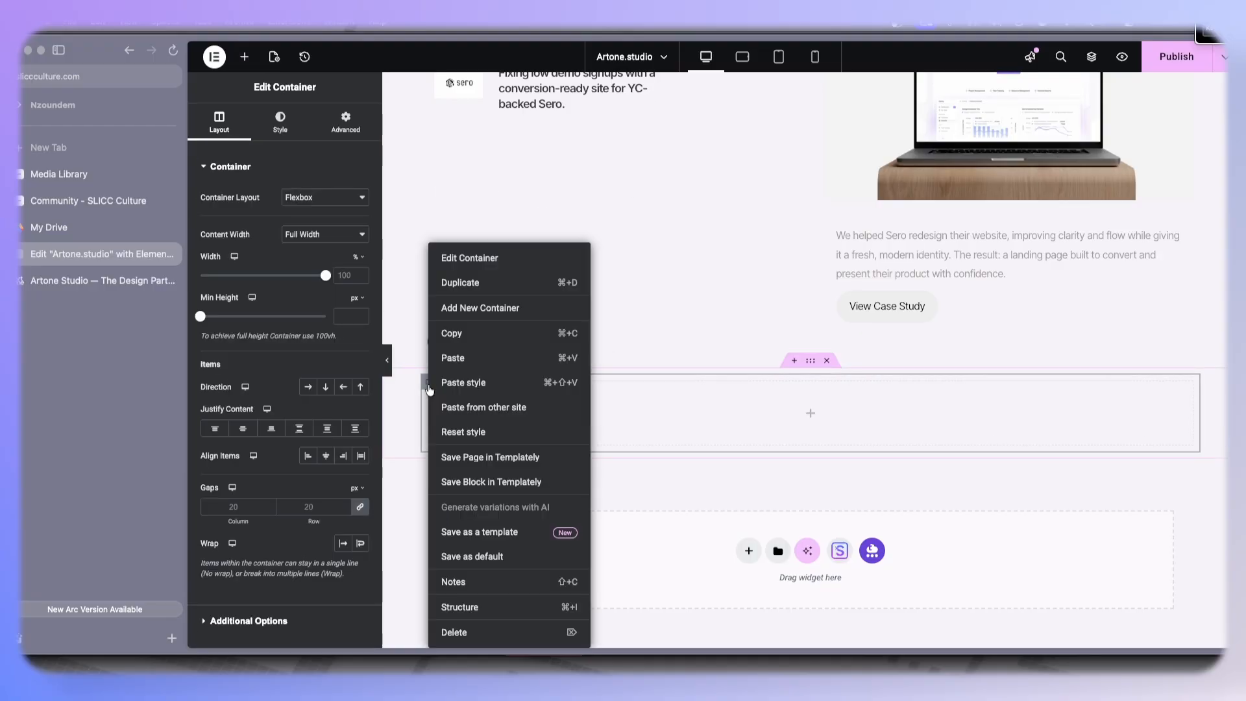
{"action": "left_click", "coordinate": [511, 307]}
{"action": "left_click", "coordinate": [816, 366]}
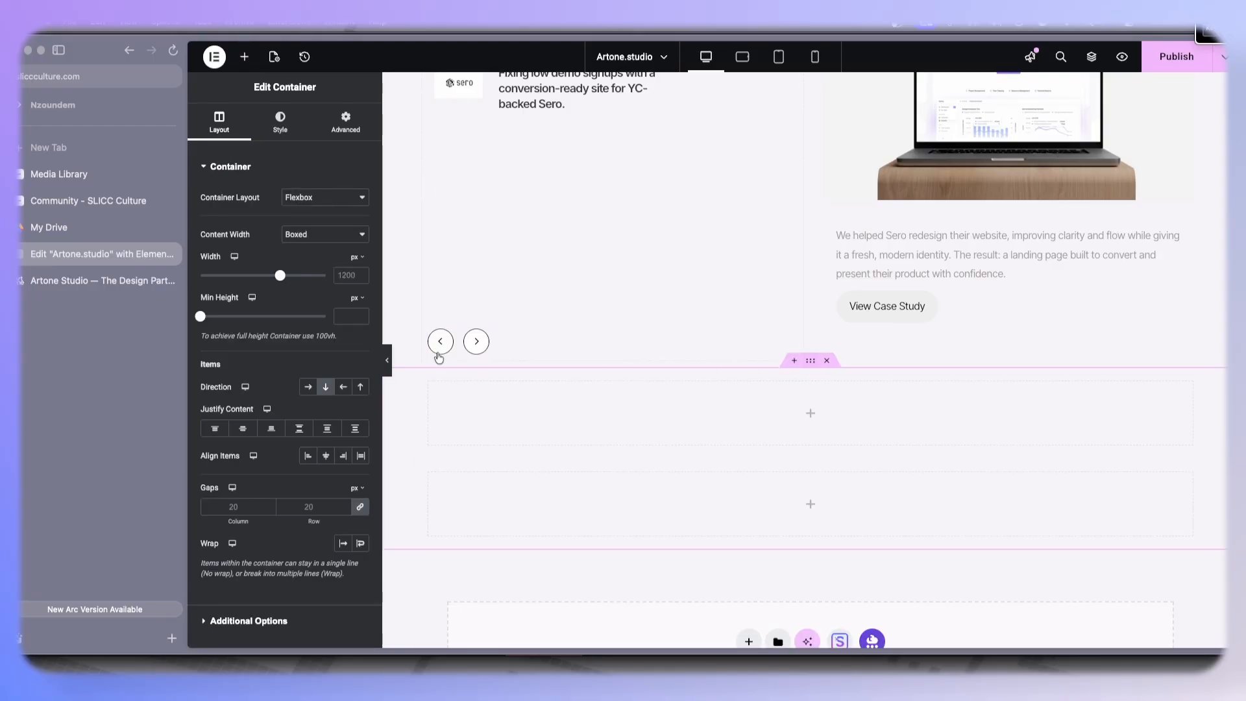
{"action": "left_click", "coordinate": [308, 387]}
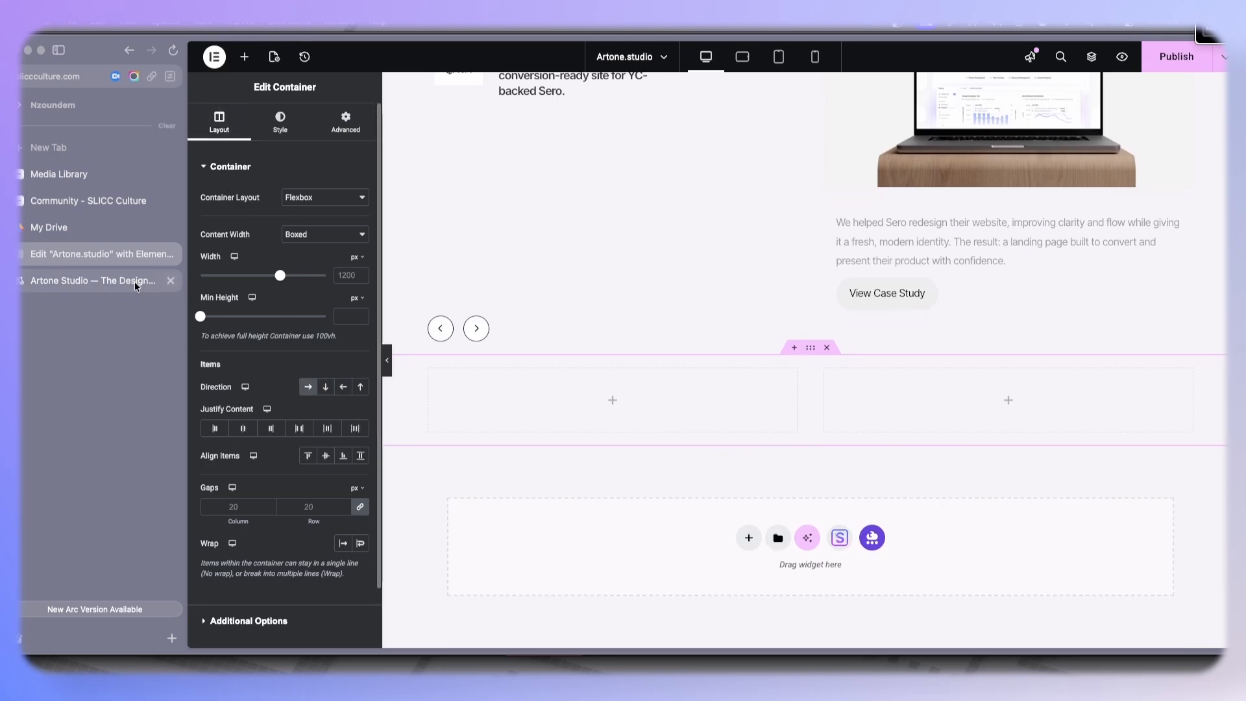
- Copy the 'Why founders choose us' intro paragraph from the reference site into a new Text Editor widget in the left container
{"action": "left_click", "coordinate": [159, 281]}
{"action": "left_click_drag", "start_coordinate": [348, 305], "coordinate": [525, 355]}
{"action": "key", "text": "ctrl+c"}
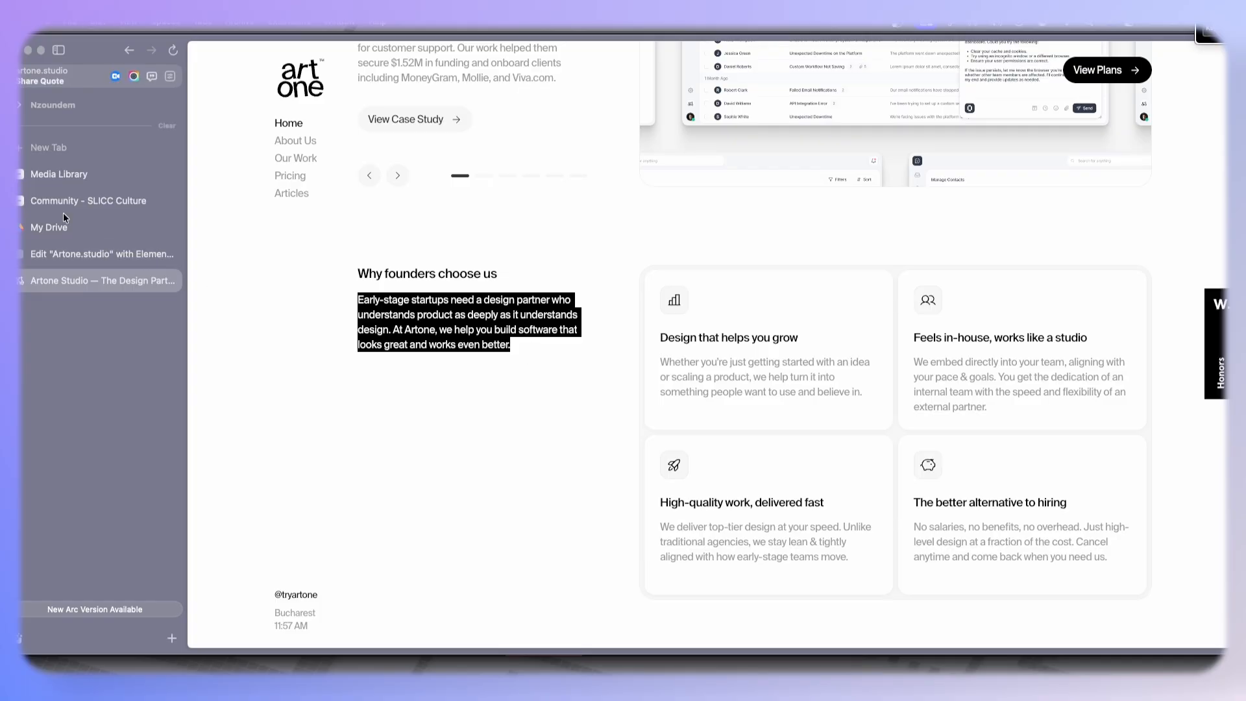
{"action": "left_click", "coordinate": [110, 254]}
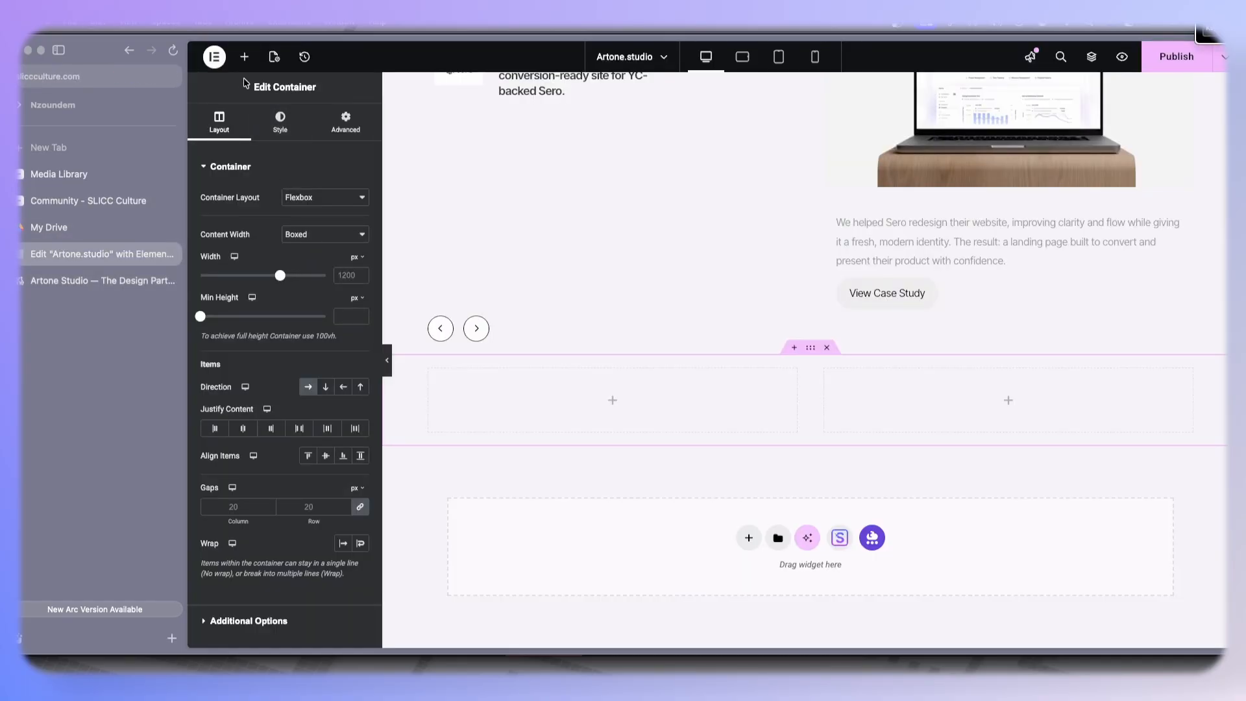
{"action": "left_click", "coordinate": [244, 57]}
{"action": "left_click_drag", "start_coordinate": [235, 369], "coordinate": [498, 378]}
{"action": "key", "text": "ctrl+a"}
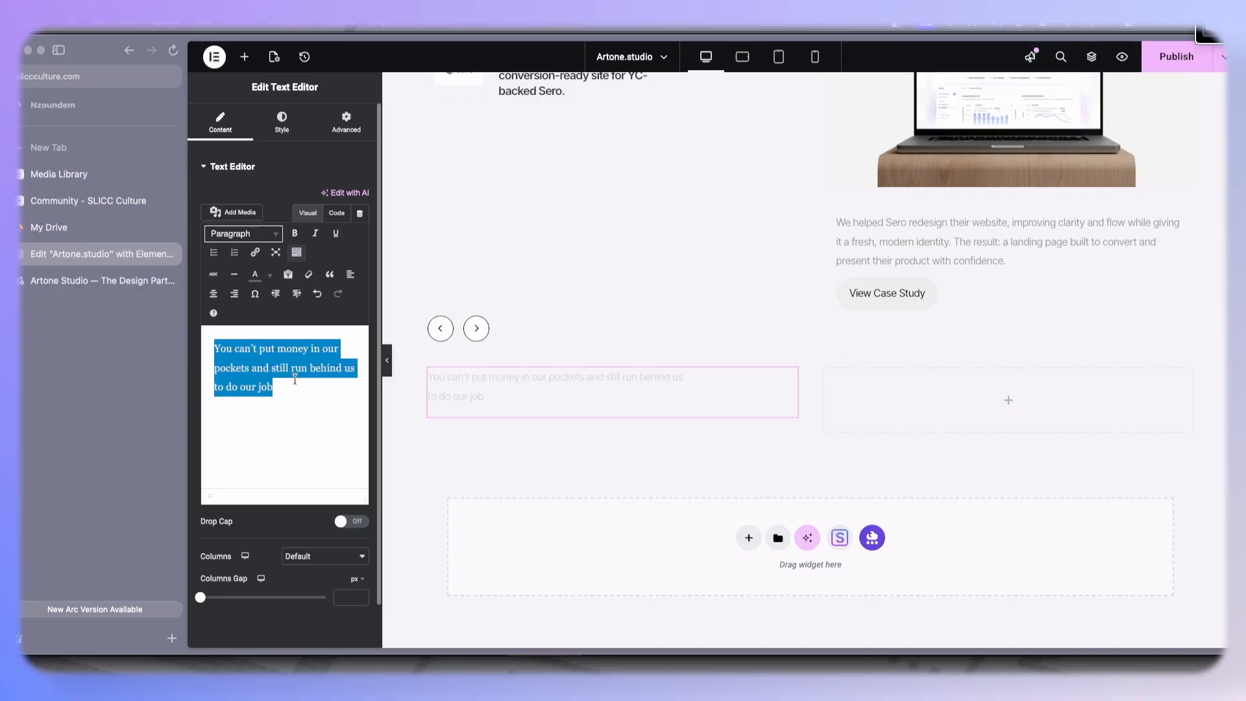
{"action": "key", "text": "ctrl+v"}
- Copy the 'Why founders choose us' heading from the reference site into a new Heading widget above the paragraph
{"action": "left_click", "coordinate": [61, 280]}
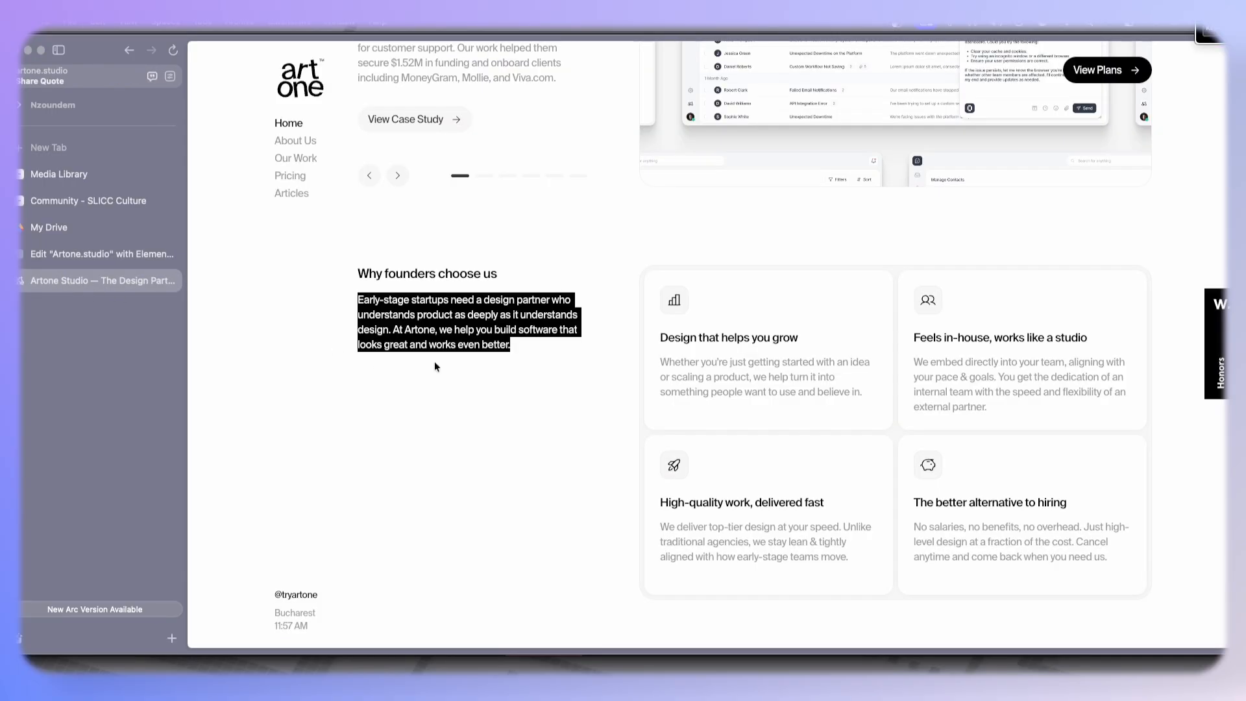
{"action": "left_click_drag", "start_coordinate": [351, 271], "coordinate": [507, 274]}
{"action": "key", "text": "ctrl+c"}
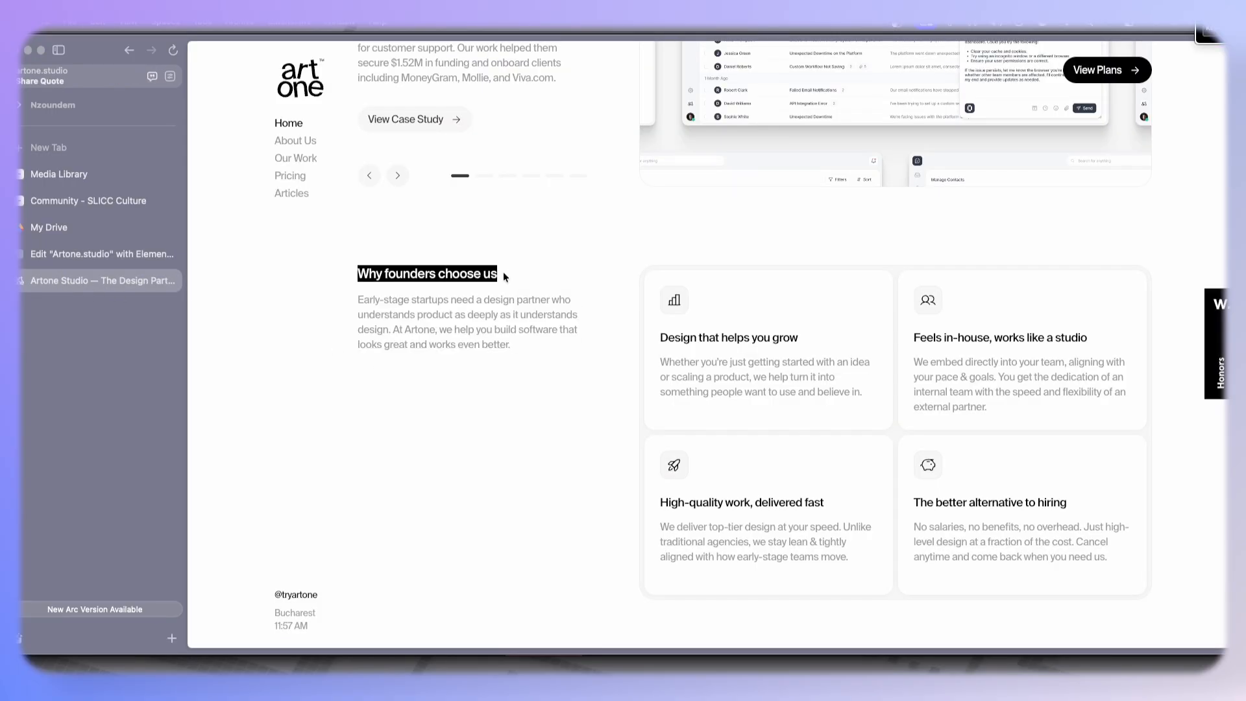
{"action": "left_click", "coordinate": [104, 254]}
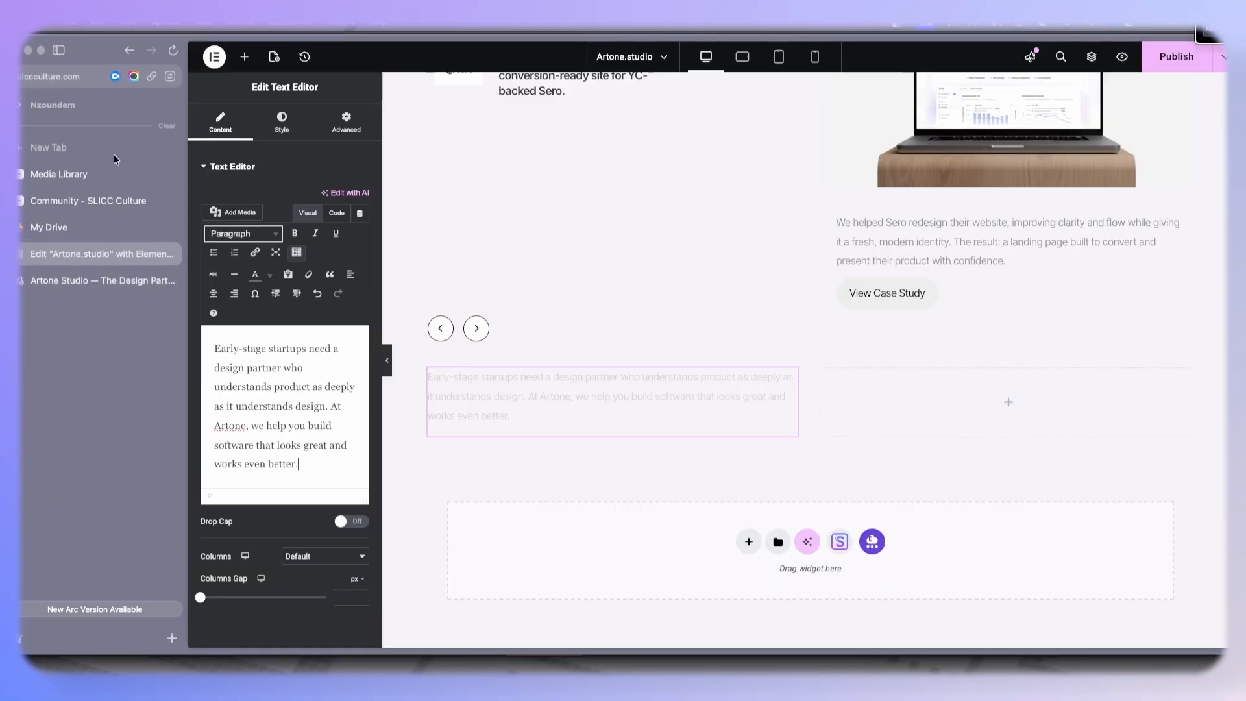
{"action": "left_click", "coordinate": [243, 67]}
{"action": "left_click_drag", "start_coordinate": [240, 324], "coordinate": [489, 374]}
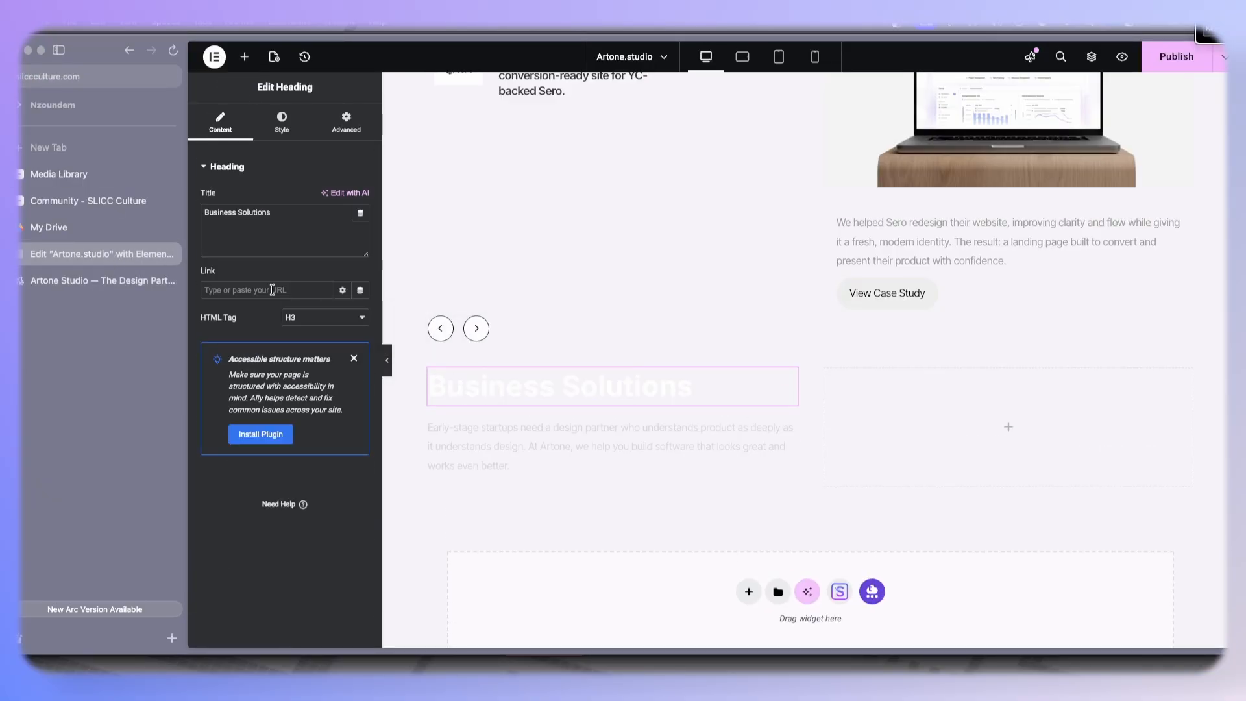
{"action": "key", "text": "ctrl+a"}
{"action": "key", "text": "ctrl+v"}
{"action": "scroll", "coordinate": [584, 305], "scroll_direction": "up", "scroll_amount": 6}
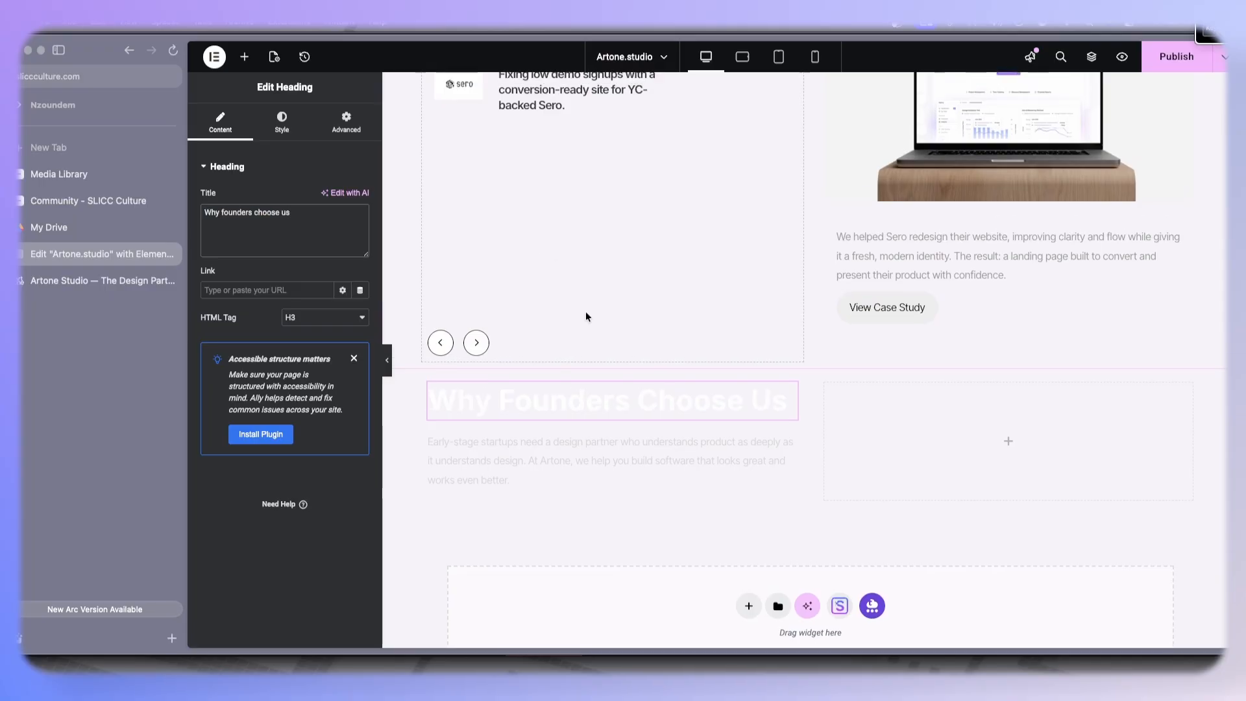
- Copy the hero heading's style and paste it onto the 'Why founders choose us' heading
{"action": "scroll", "coordinate": [585, 310], "scroll_direction": "up", "scroll_amount": 5}
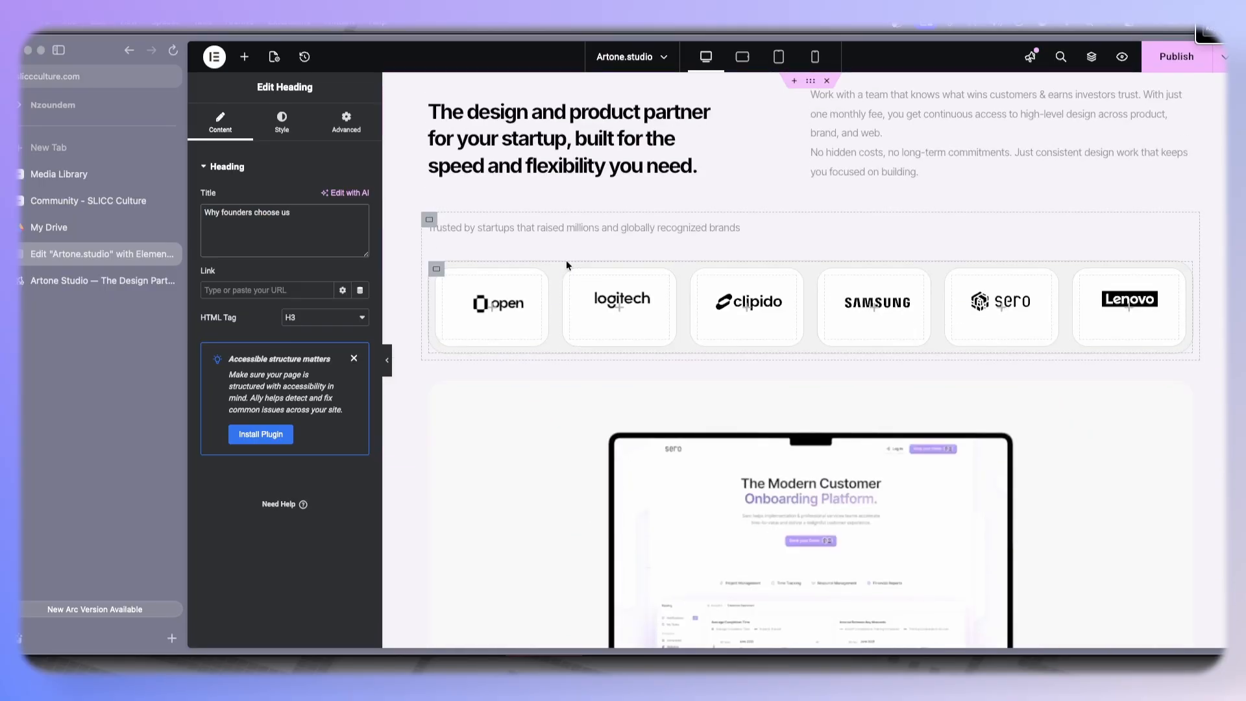
{"action": "scroll", "coordinate": [566, 263], "scroll_direction": "down", "scroll_amount": 10}
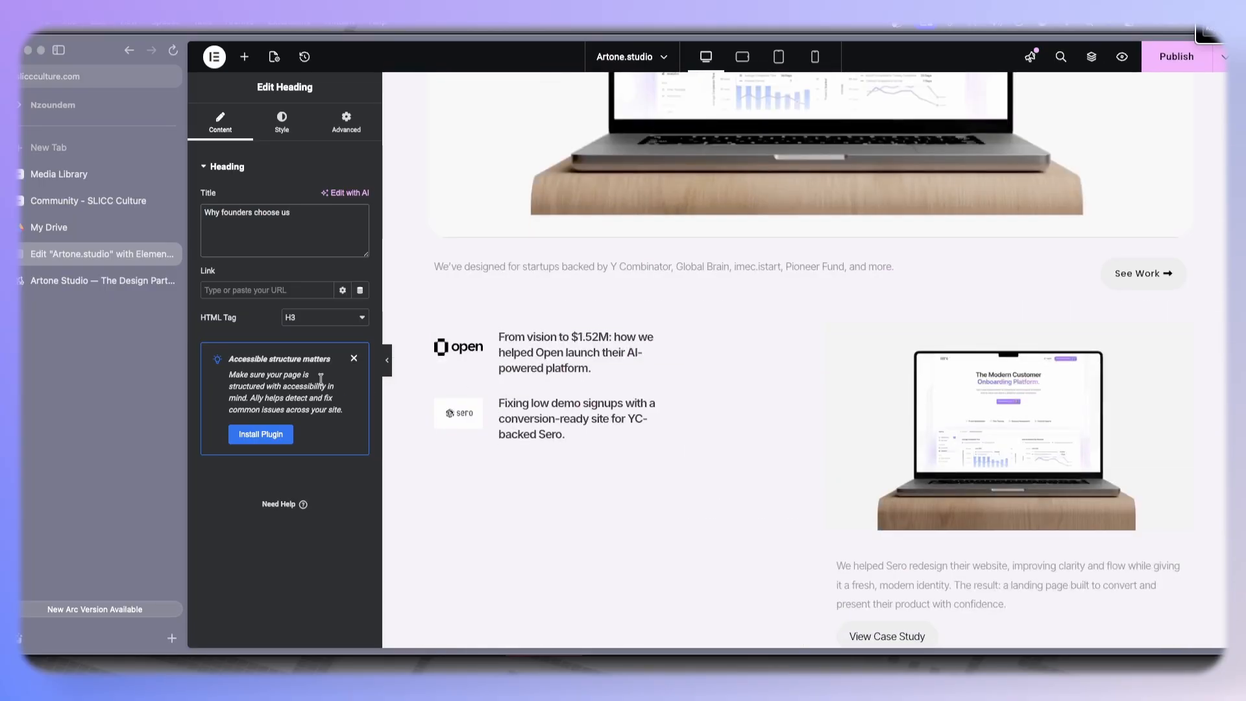
{"action": "scroll", "coordinate": [570, 298], "scroll_direction": "up", "scroll_amount": 10}
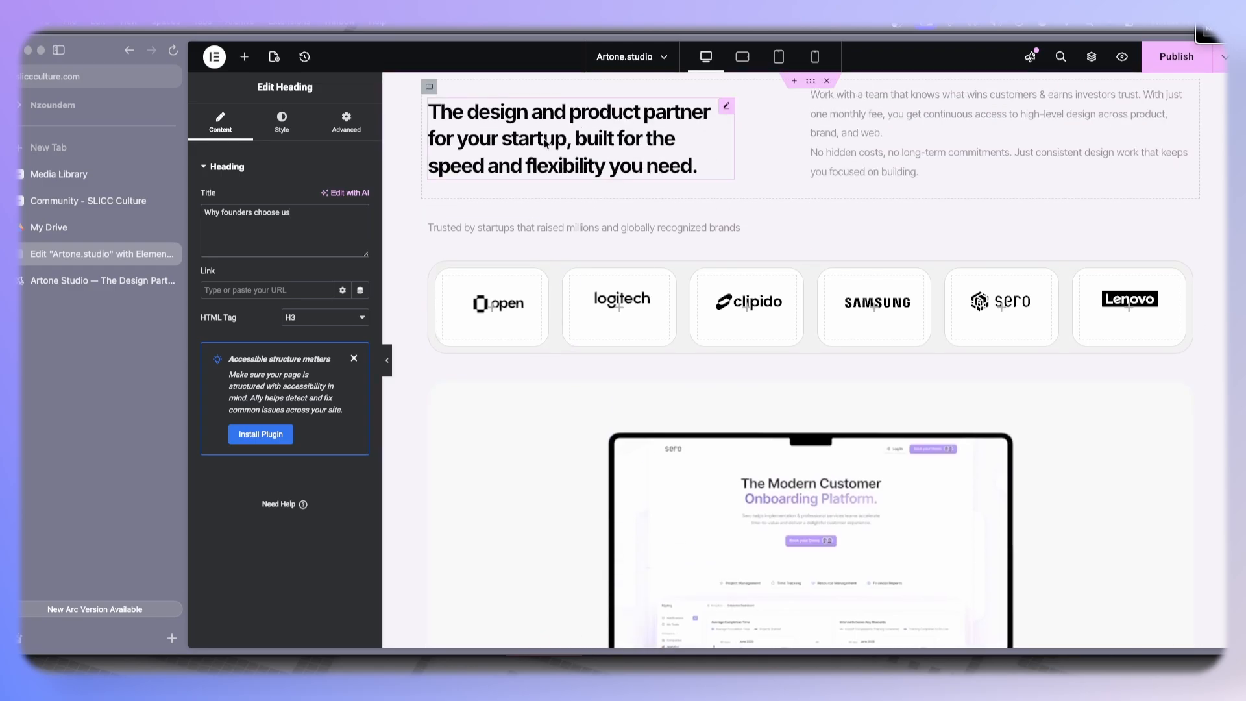
{"action": "right_click", "coordinate": [545, 142]}
{"action": "scroll", "coordinate": [571, 256], "scroll_direction": "down", "scroll_amount": 5}
{"action": "scroll", "coordinate": [571, 261], "scroll_direction": "down", "scroll_amount": 6}
{"action": "right_click", "coordinate": [528, 322]}
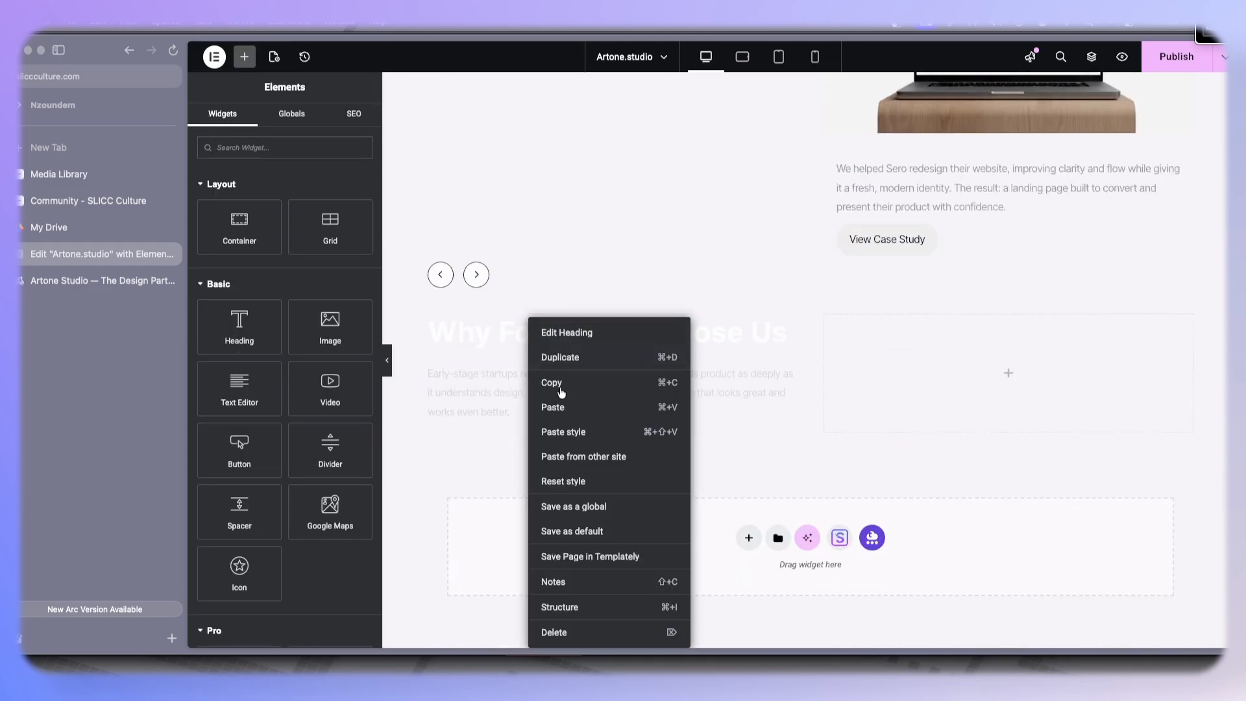
{"action": "left_click", "coordinate": [556, 431]}
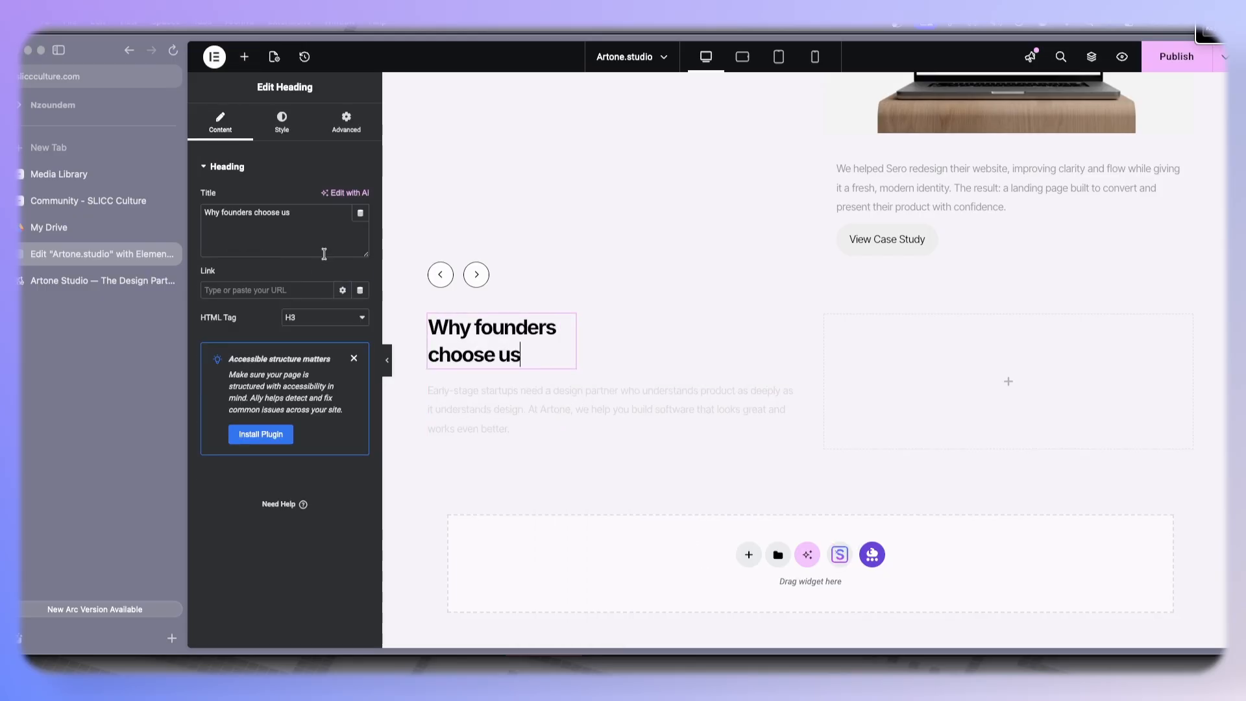
- Set the 'Why founders choose us' heading's font size to 24 px
{"action": "left_click", "coordinate": [291, 134]}
{"action": "left_click", "coordinate": [360, 235]}
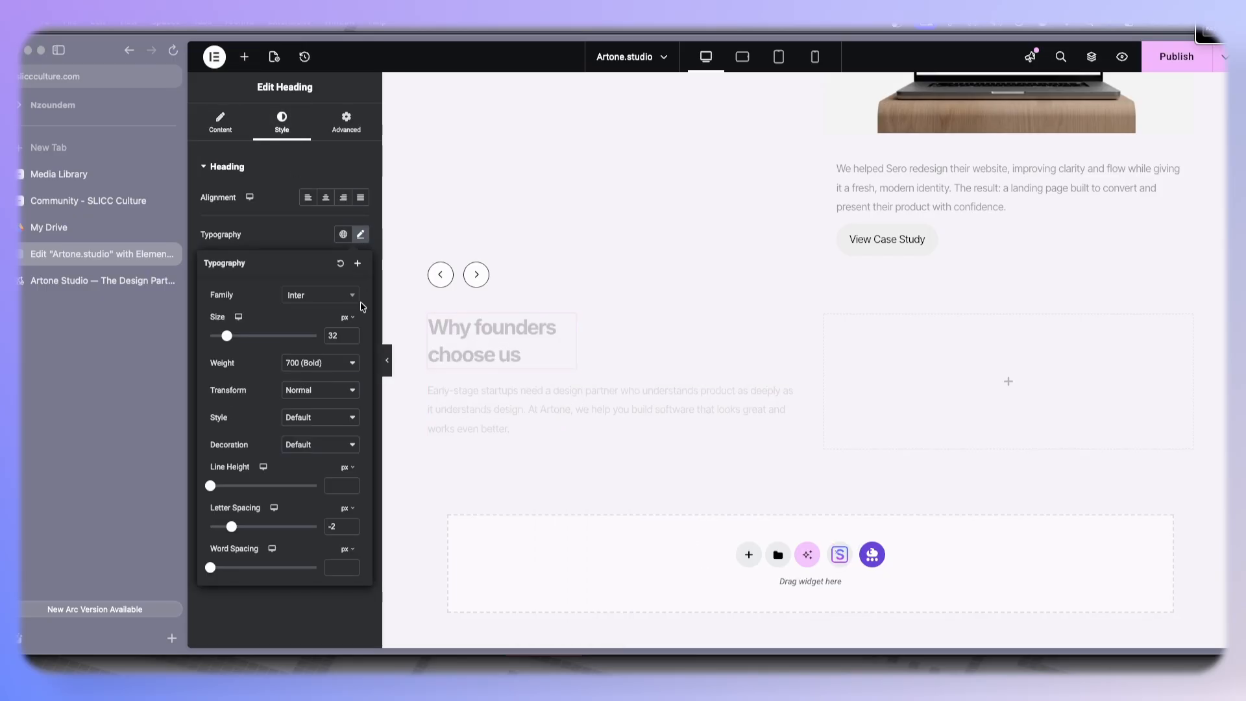
{"action": "type", "text": "24"}
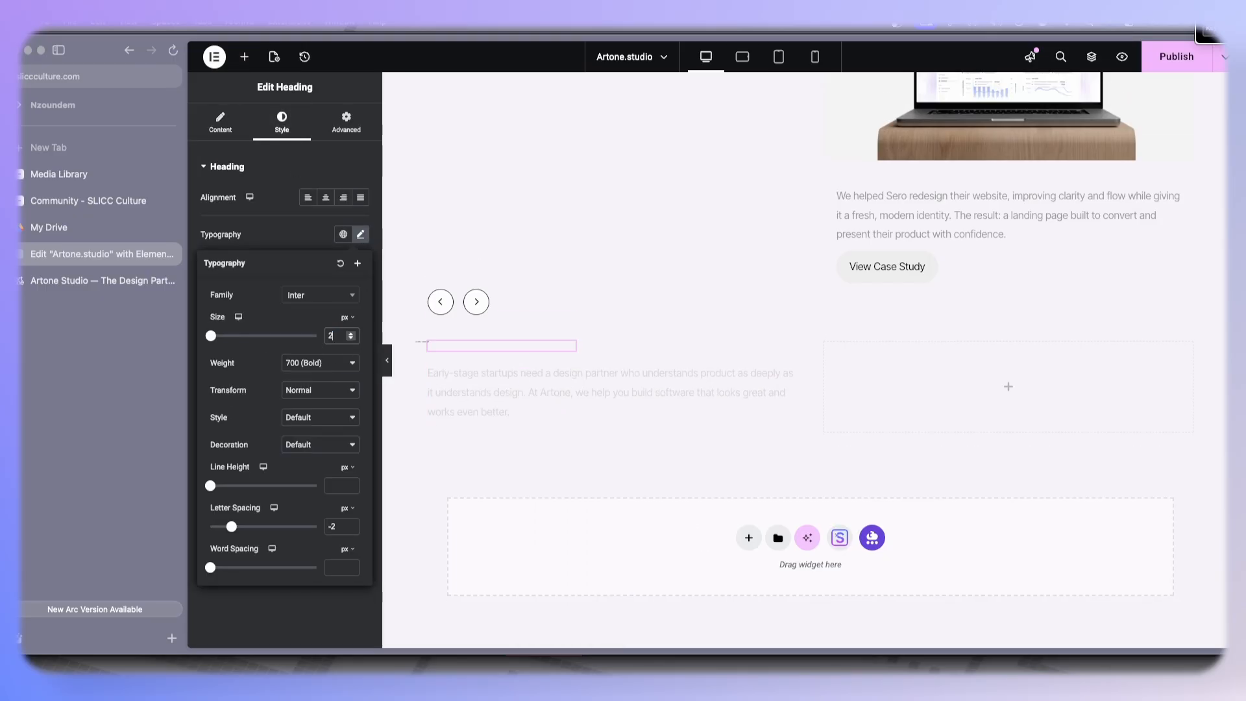
- Set the heading's custom width to about 60%, comparing it with the reference site
{"action": "left_click", "coordinate": [346, 123]}
{"action": "left_click_drag", "start_coordinate": [252, 343], "coordinate": [282, 342]}
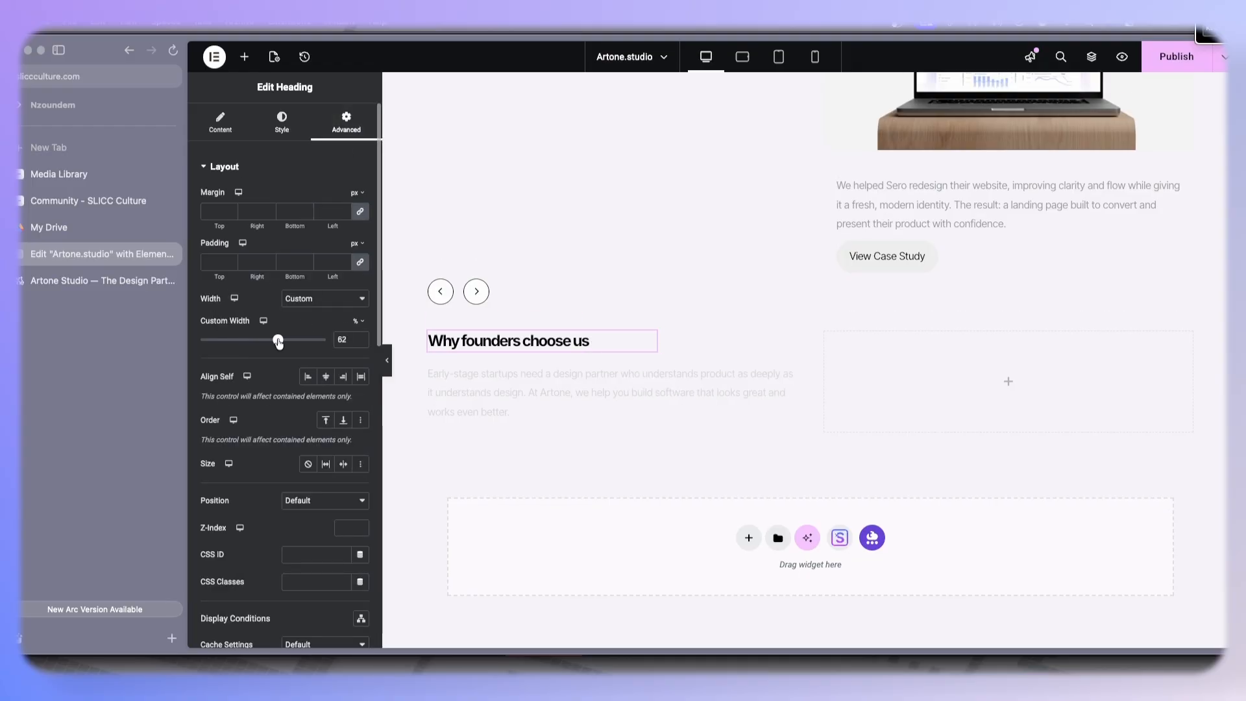
{"action": "left_click", "coordinate": [112, 280]}
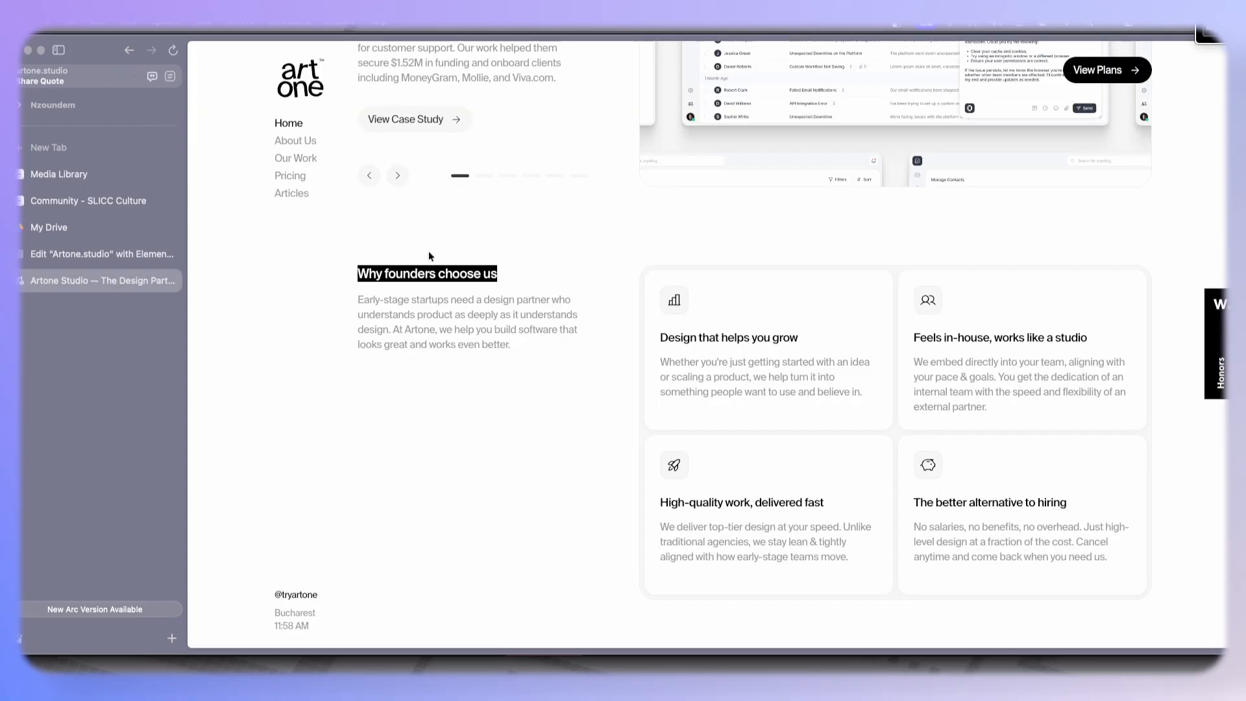
{"action": "left_click", "coordinate": [76, 249]}
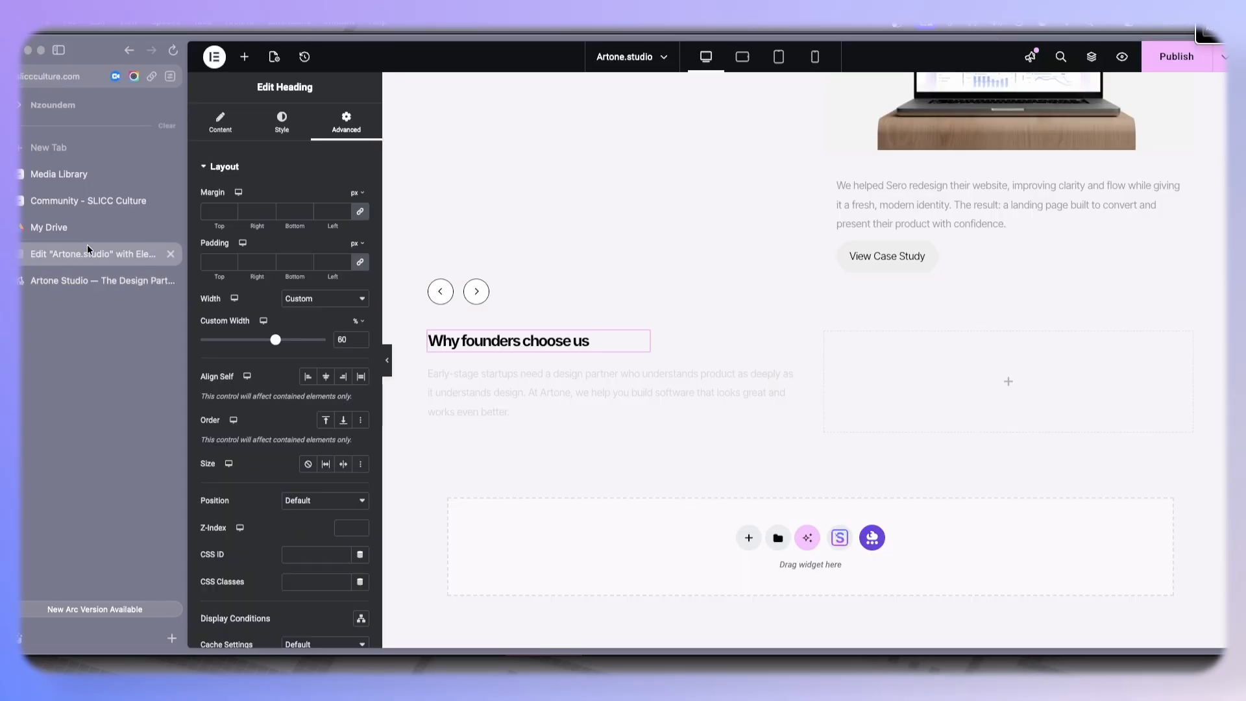
- Change the heading's font weight to 500 (Medium) and reduce its size to 21 px
{"action": "left_click", "coordinate": [280, 123]}
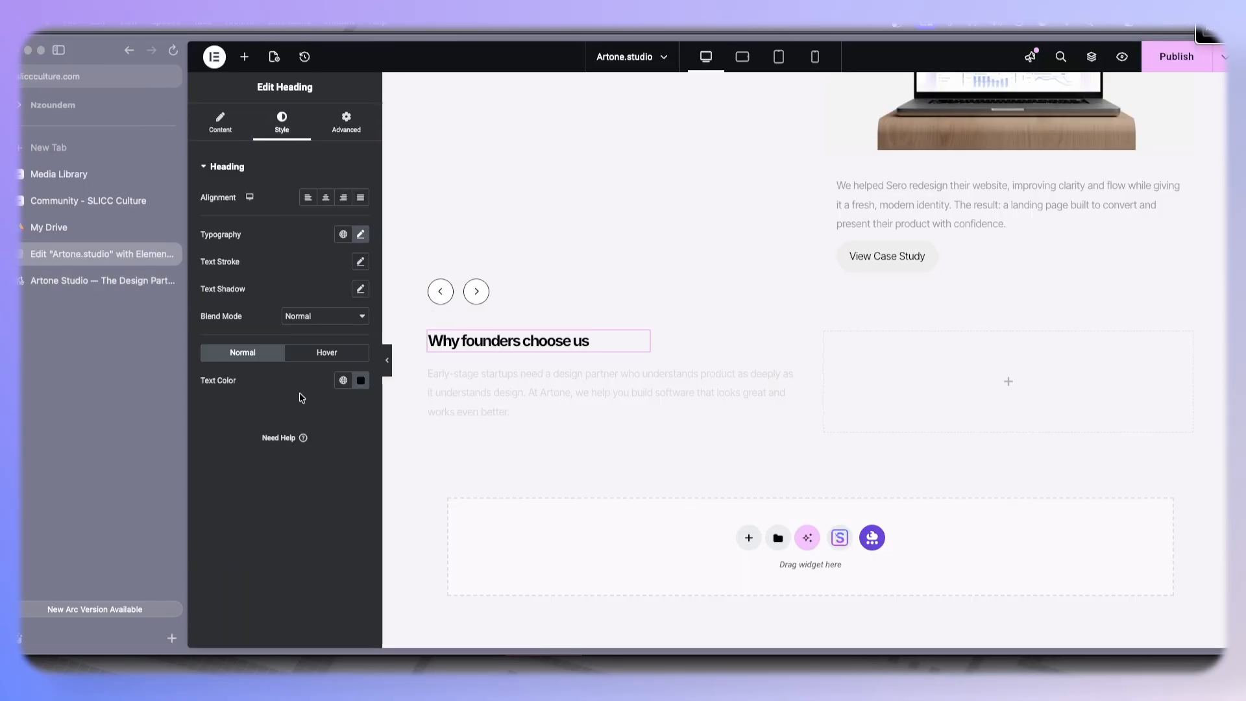
{"action": "left_click", "coordinate": [361, 235]}
{"action": "left_click", "coordinate": [304, 361]}
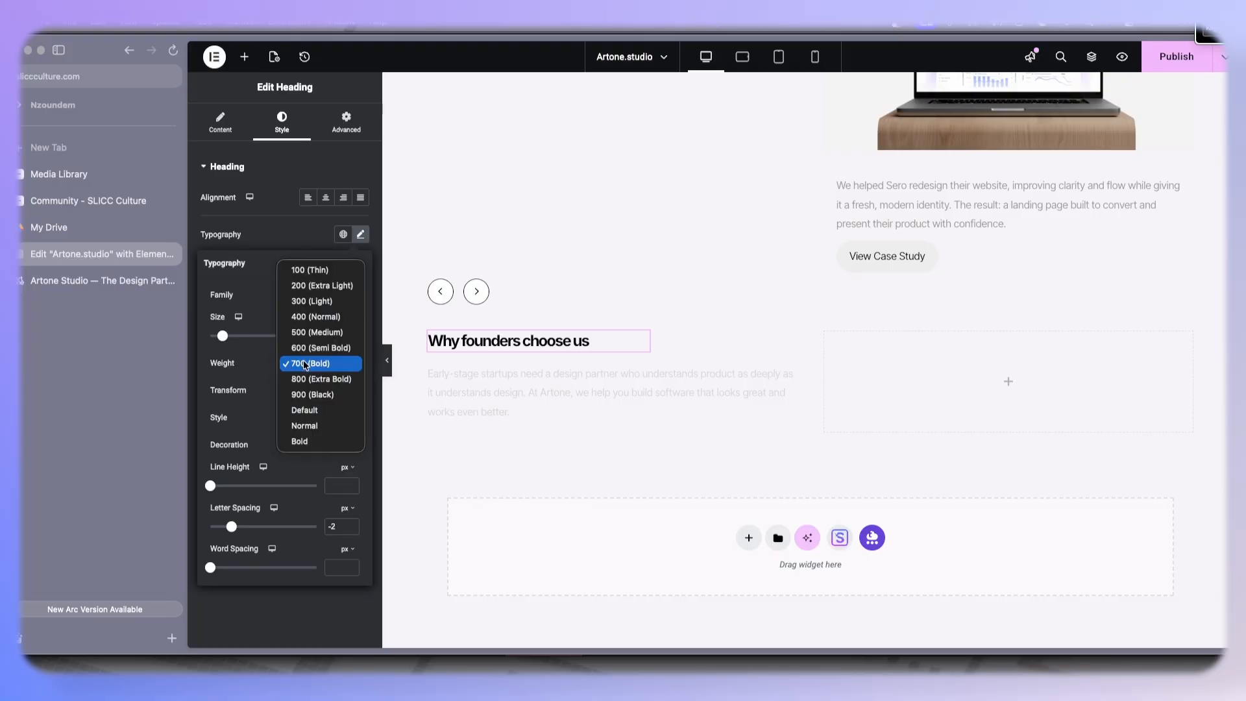
{"action": "left_click", "coordinate": [316, 332]}
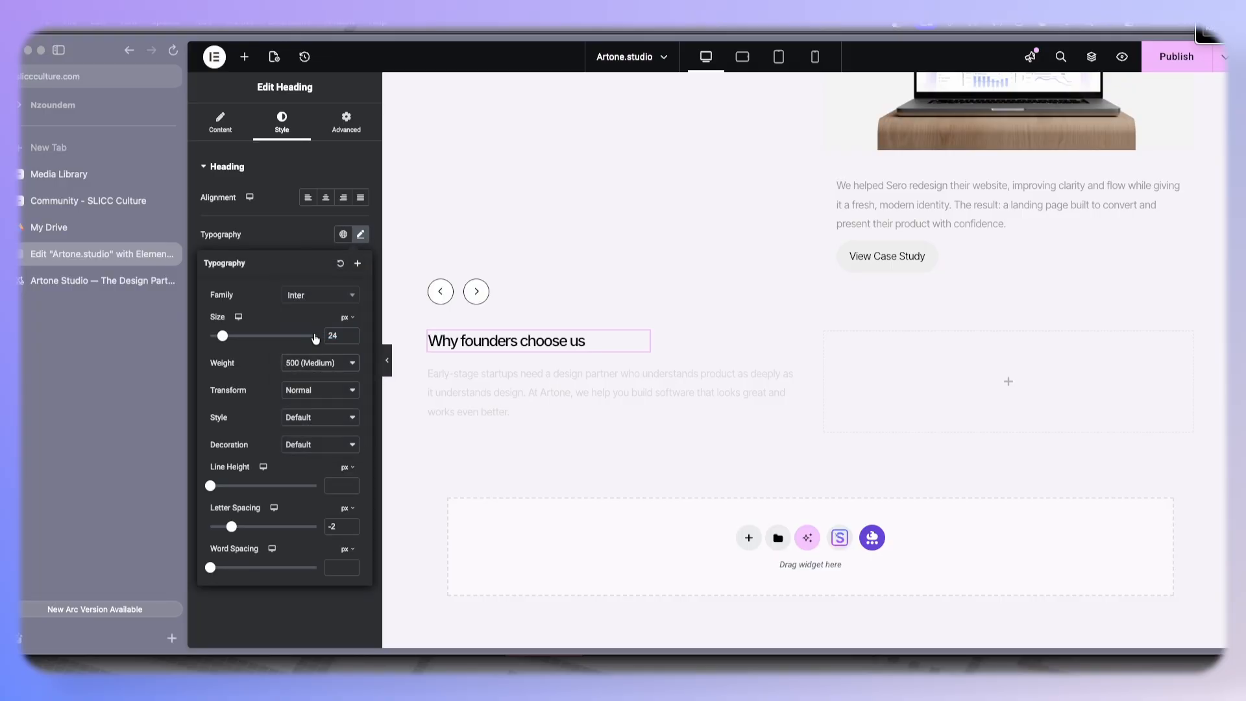
{"action": "left_click", "coordinate": [351, 339]}
{"action": "left_click", "coordinate": [351, 338]}
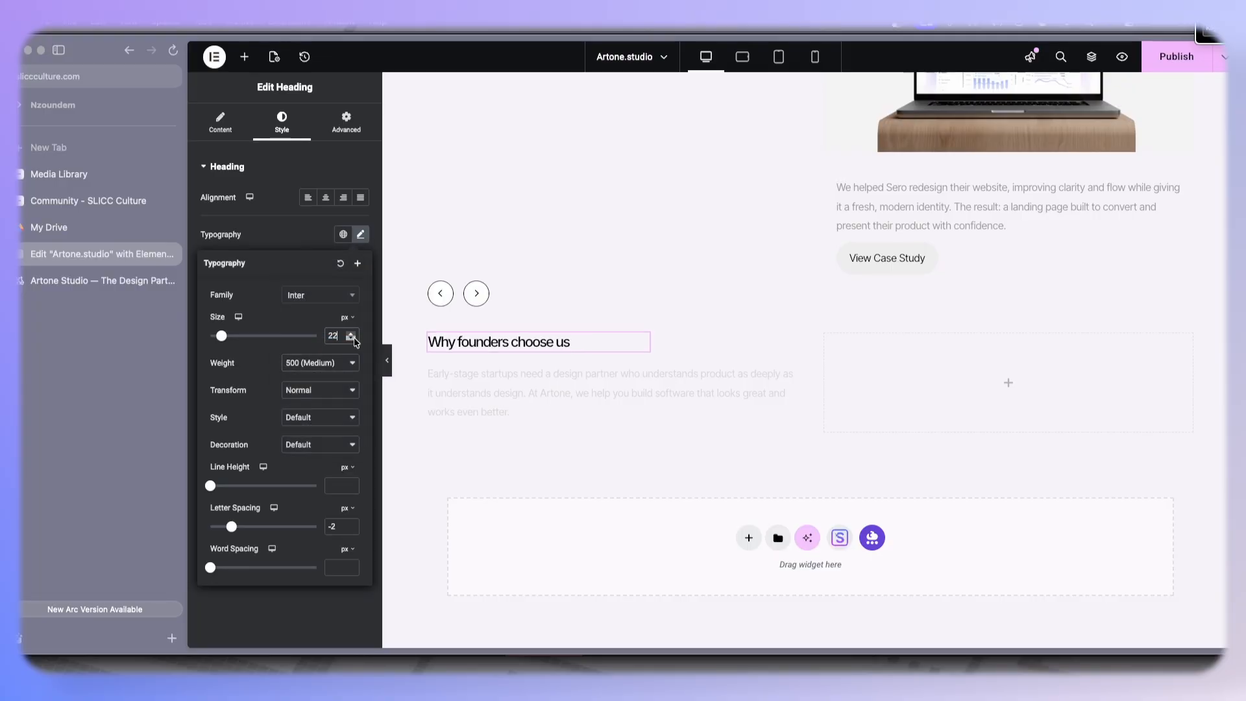
{"action": "left_click", "coordinate": [352, 339]}
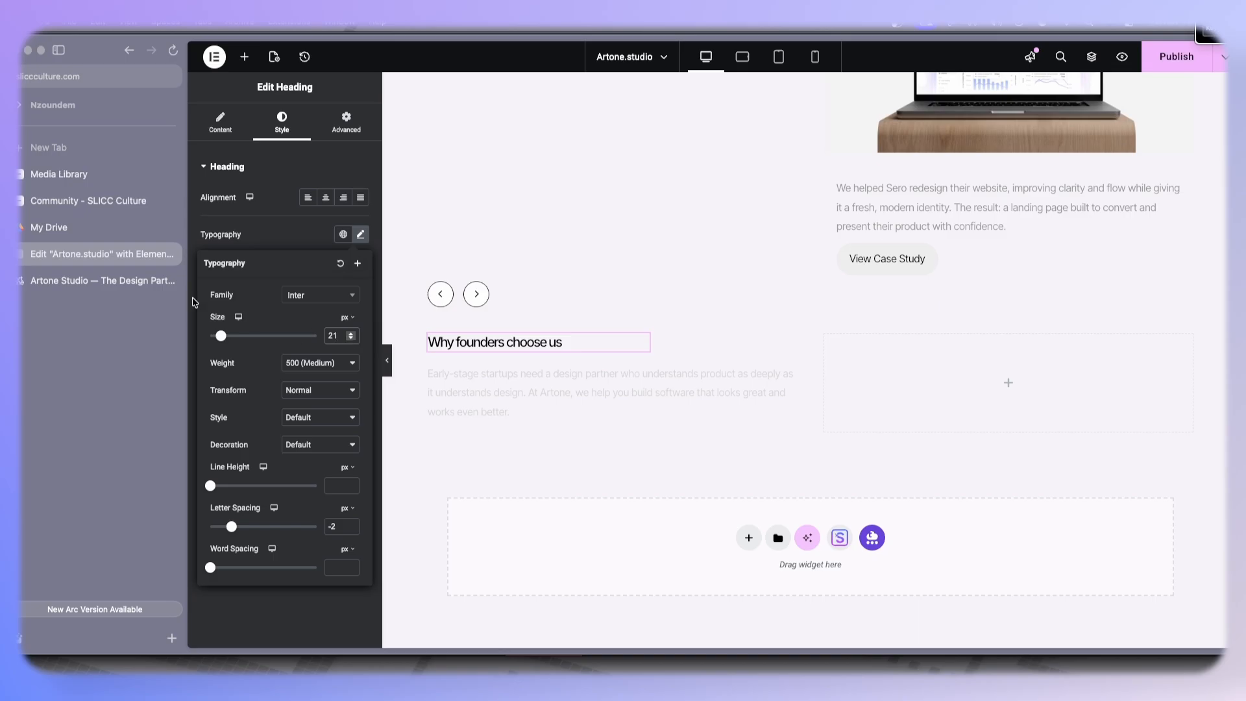
- Compare the heading with the reference site and change its font weight to 600 (Semi Bold)
{"action": "left_click", "coordinate": [50, 276]}
{"action": "left_click", "coordinate": [65, 261]}
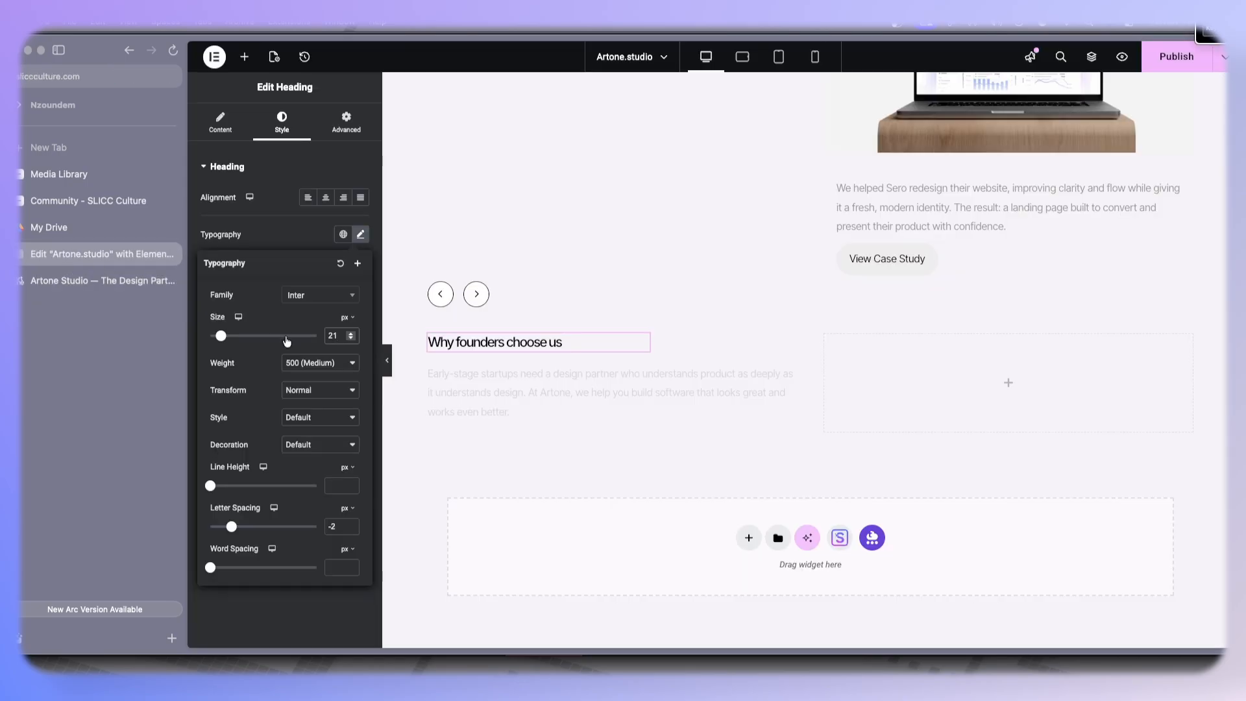
{"action": "left_click", "coordinate": [318, 364]}
{"action": "left_click", "coordinate": [313, 379]}
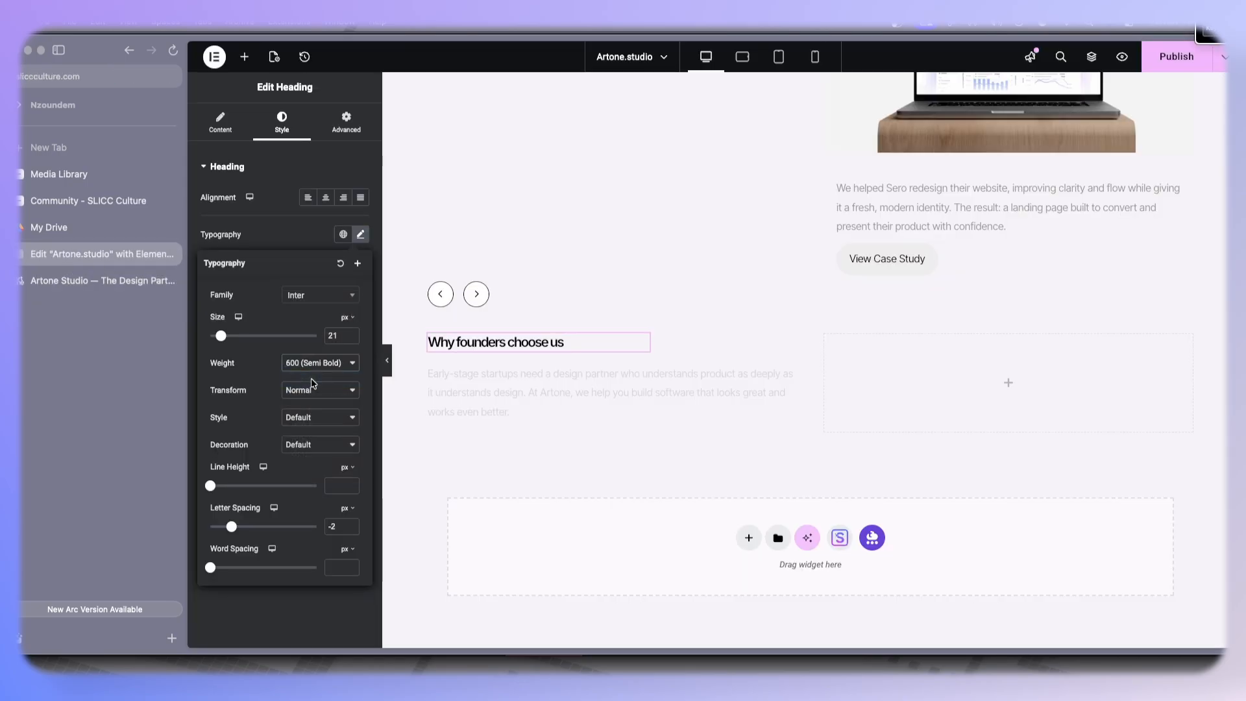
- Set the heading's letter spacing to -1.4 px
{"action": "left_click", "coordinate": [351, 524]}
{"action": "left_click", "coordinate": [352, 525]}
{"action": "left_click", "coordinate": [352, 524]}
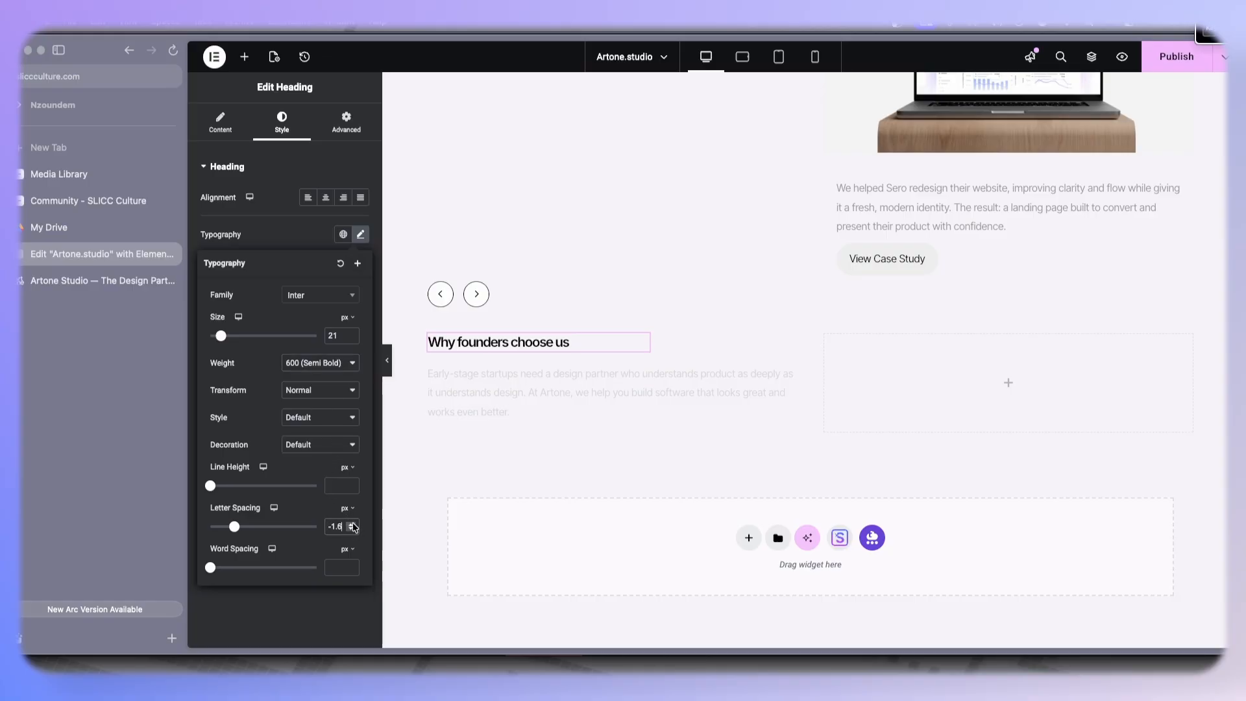
{"action": "left_click", "coordinate": [351, 524]}
{"action": "left_click", "coordinate": [351, 524]}
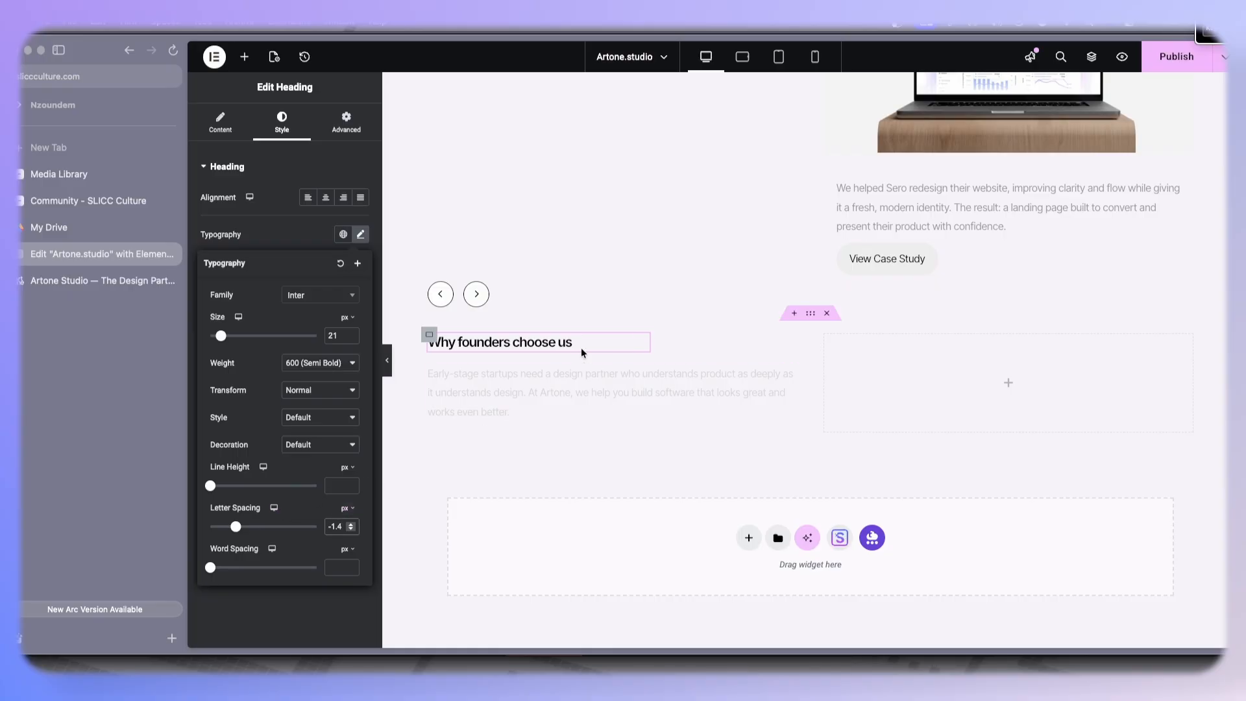
- Copy the hero paragraph's style and paste it onto the 'Why founders choose us' intro paragraph
{"action": "left_click", "coordinate": [575, 369]}
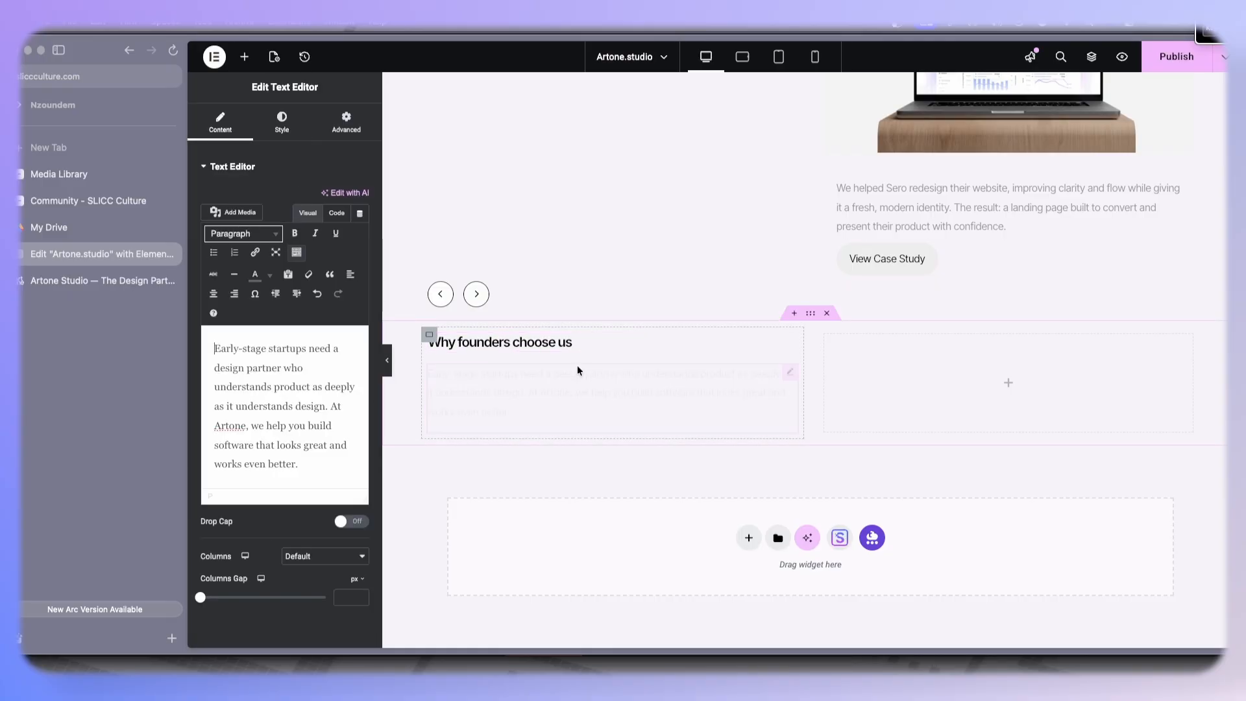
{"action": "scroll", "coordinate": [652, 311], "scroll_direction": "up", "scroll_amount": 10}
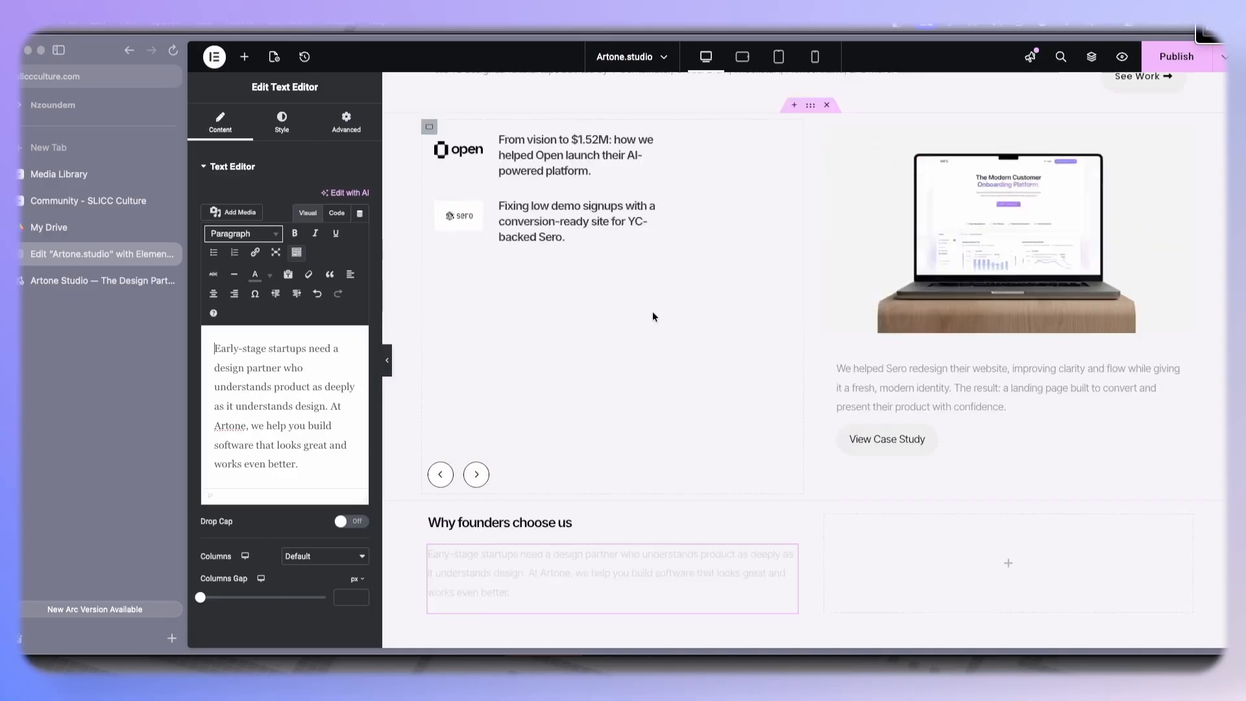
{"action": "scroll", "coordinate": [871, 316], "scroll_direction": "up", "scroll_amount": 2}
{"action": "right_click", "coordinate": [917, 168]}
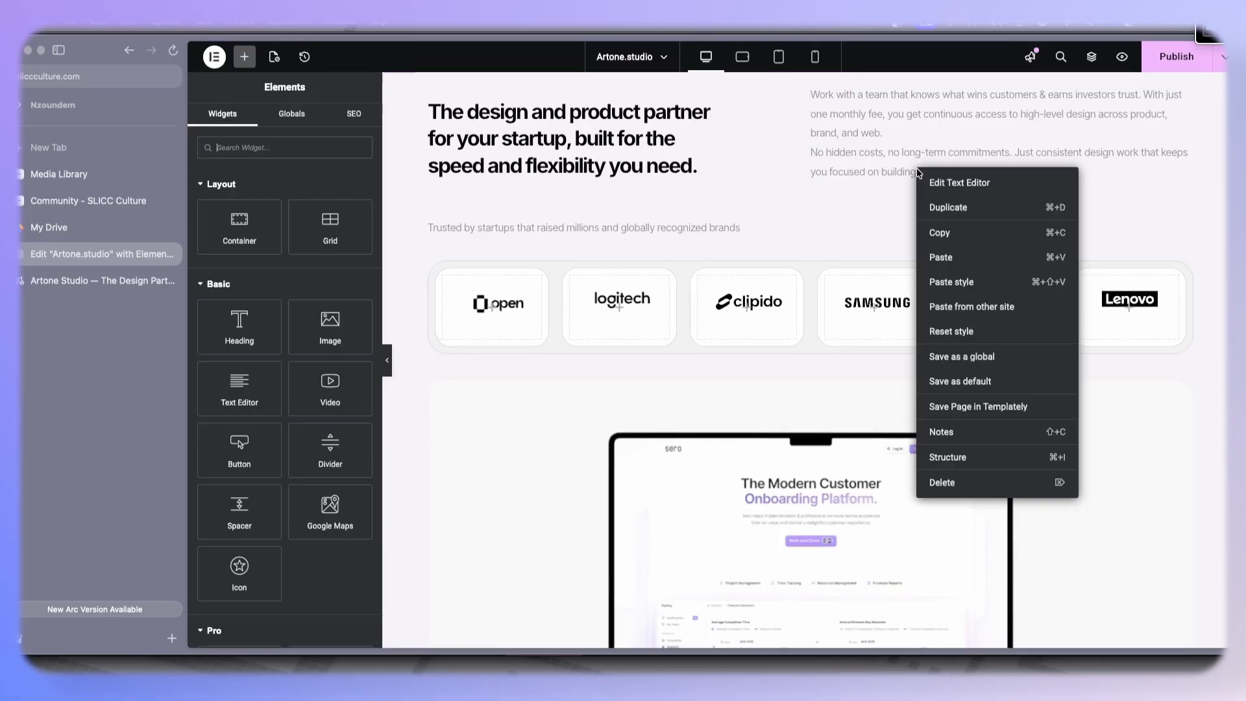
{"action": "left_click", "coordinate": [937, 233]}
{"action": "scroll", "coordinate": [790, 320], "scroll_direction": "down", "scroll_amount": 10}
{"action": "right_click", "coordinate": [553, 423]}
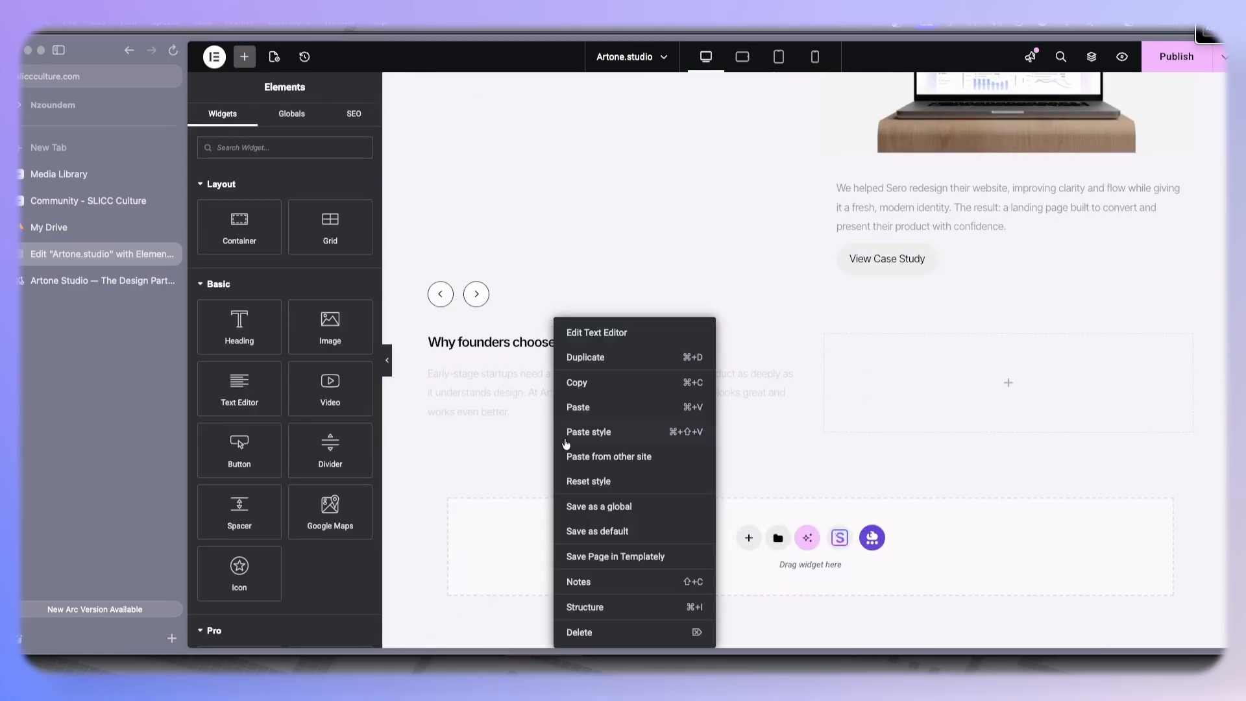
{"action": "left_click", "coordinate": [598, 432]}
- Set the intro paragraph's custom width to 60% after checking the reference site
{"action": "left_click", "coordinate": [39, 279]}
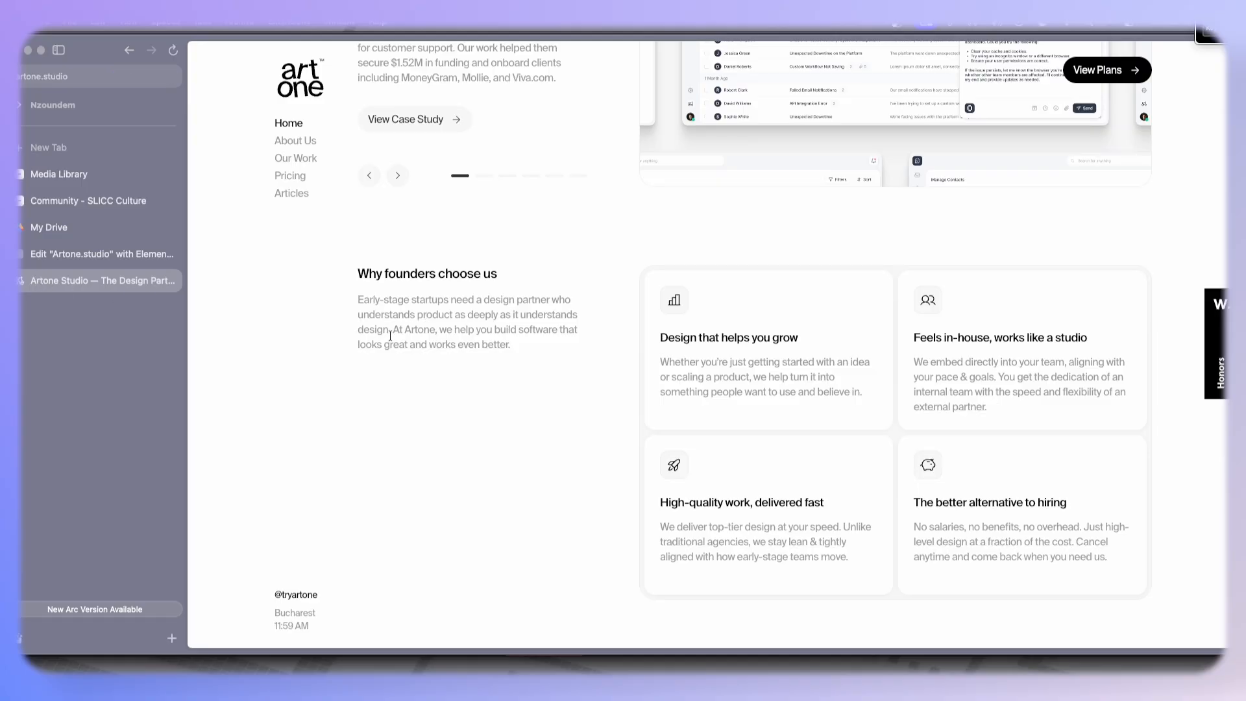
{"action": "left_click", "coordinate": [117, 256]}
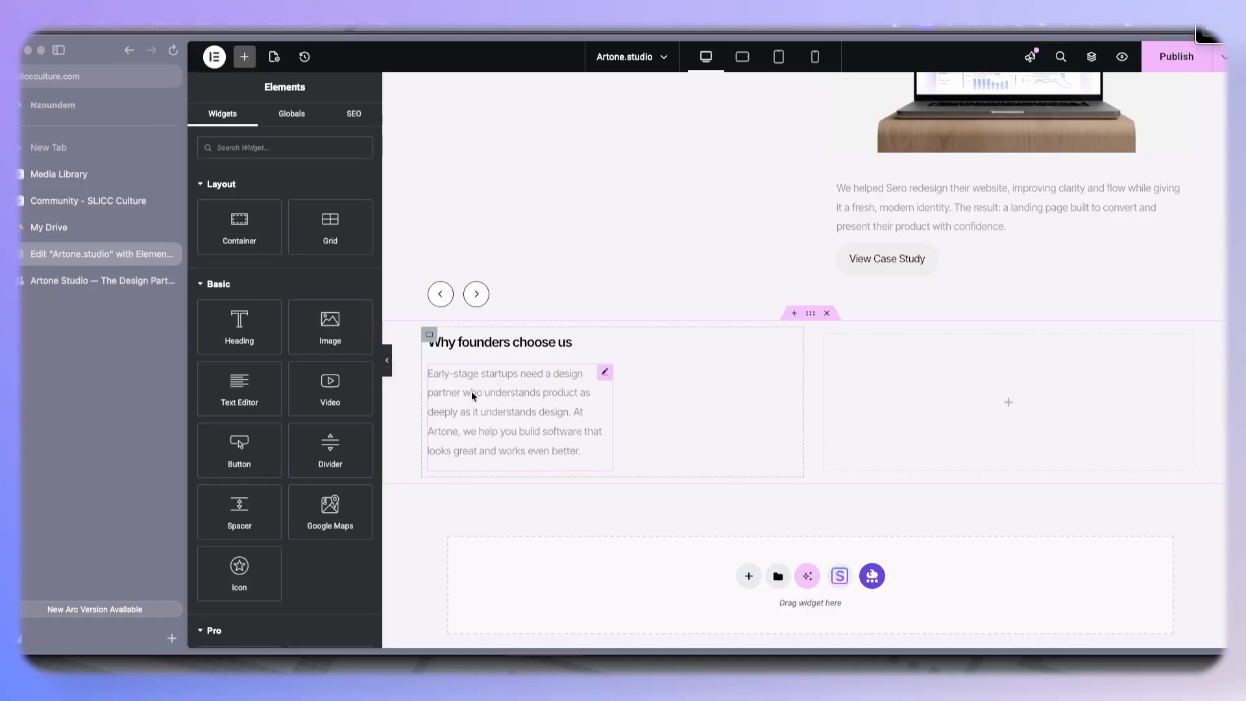
{"action": "left_click", "coordinate": [605, 374]}
{"action": "left_click", "coordinate": [346, 122]}
{"action": "left_click_drag", "start_coordinate": [265, 346], "coordinate": [277, 346]}
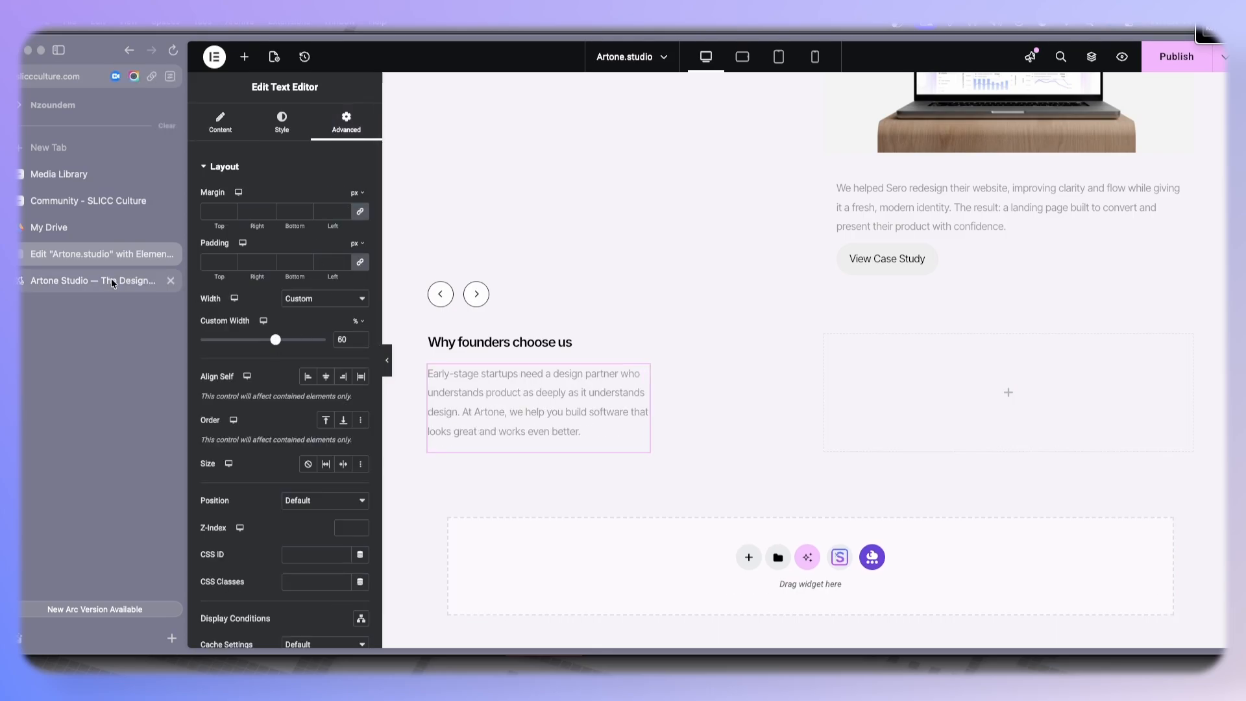
- Compare the rebuilt section with the 'Why founders choose us' section on the reference site
{"action": "left_click", "coordinate": [94, 282]}
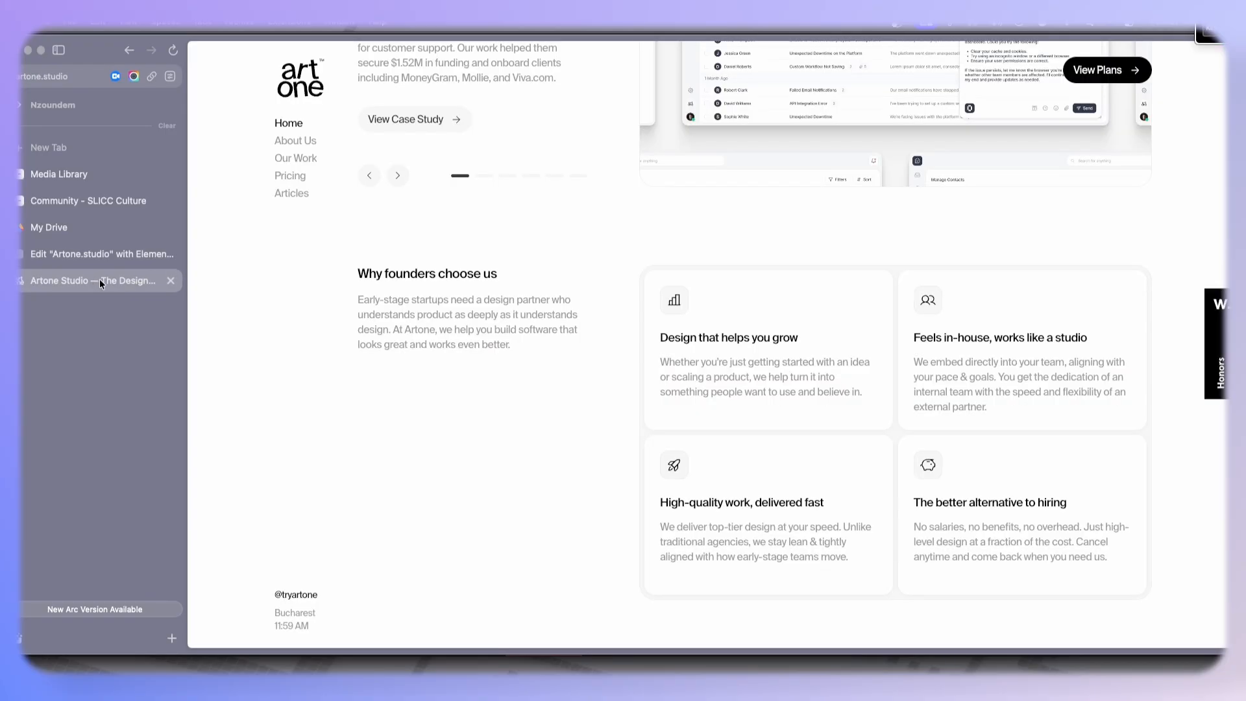
{"action": "left_click", "coordinate": [68, 256]}
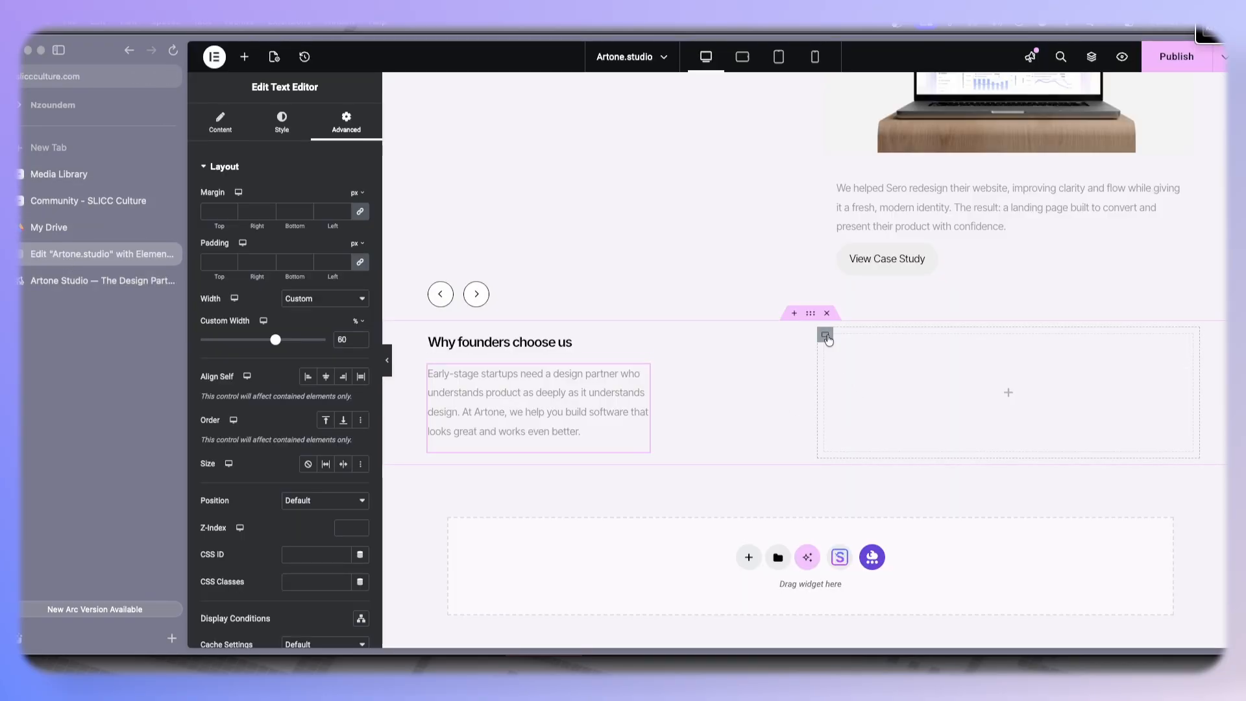
{"action": "left_click", "coordinate": [103, 281]}
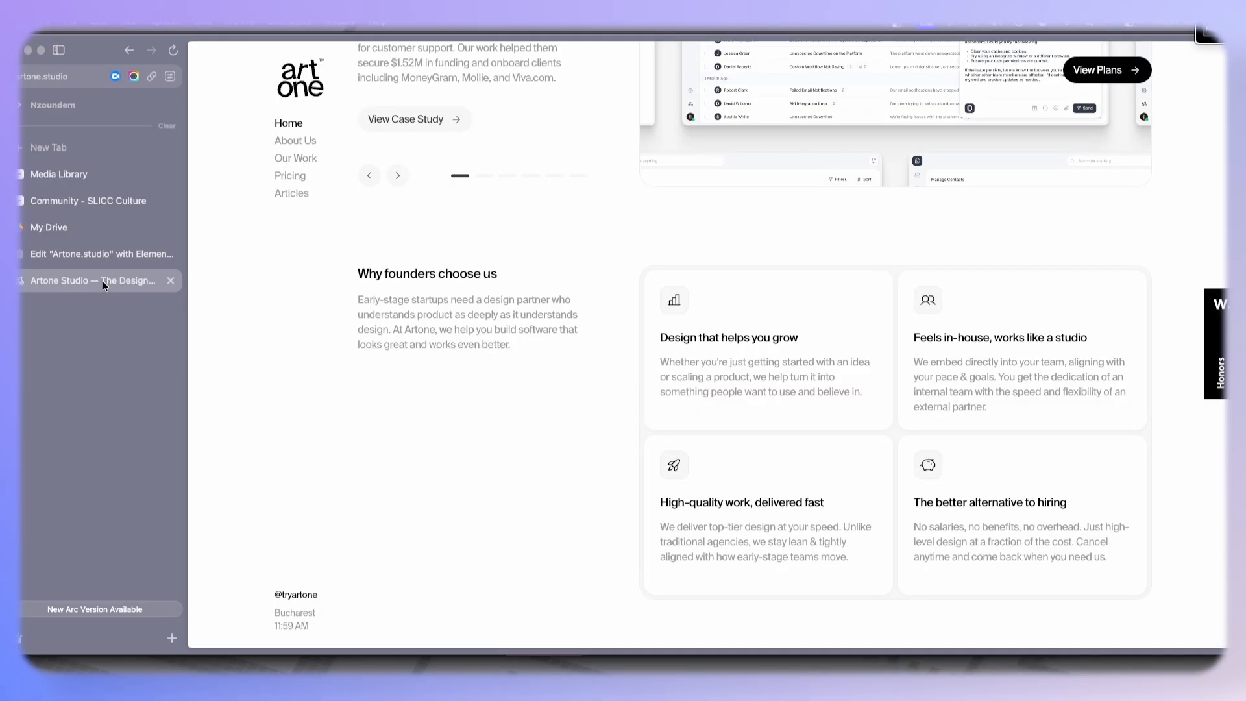
{"action": "left_click", "coordinate": [95, 263]}
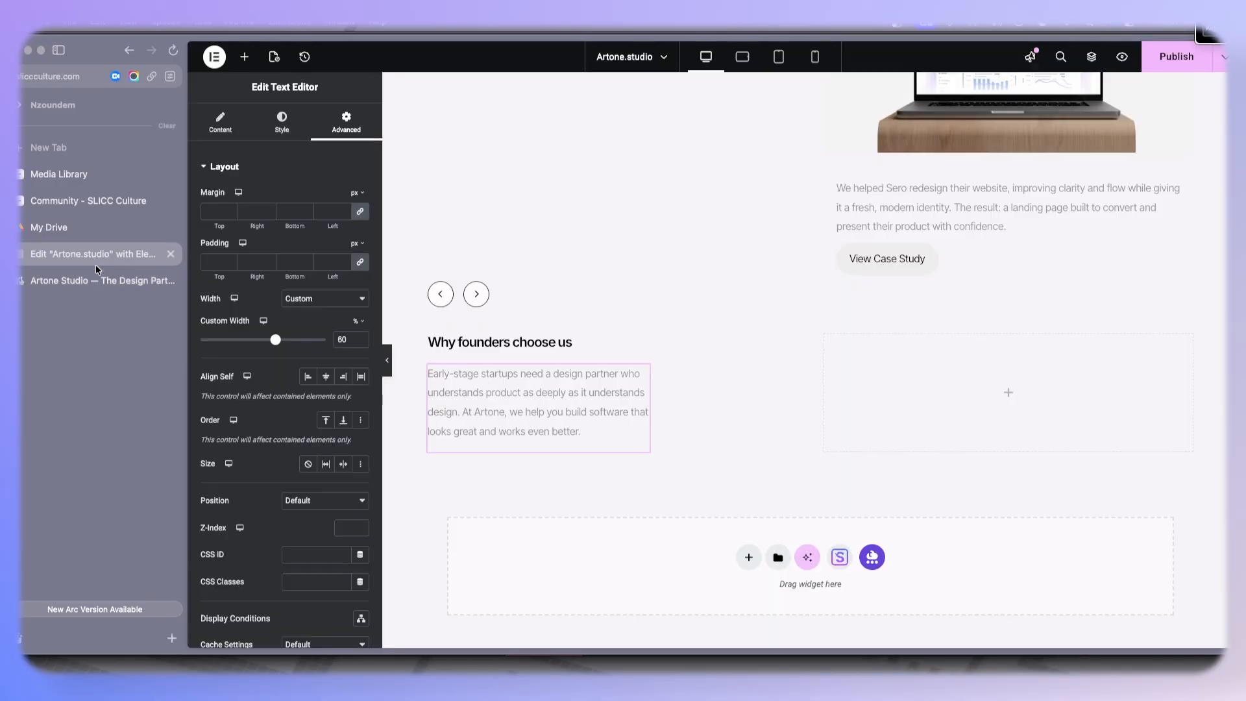
{"action": "left_click", "coordinate": [52, 283]}
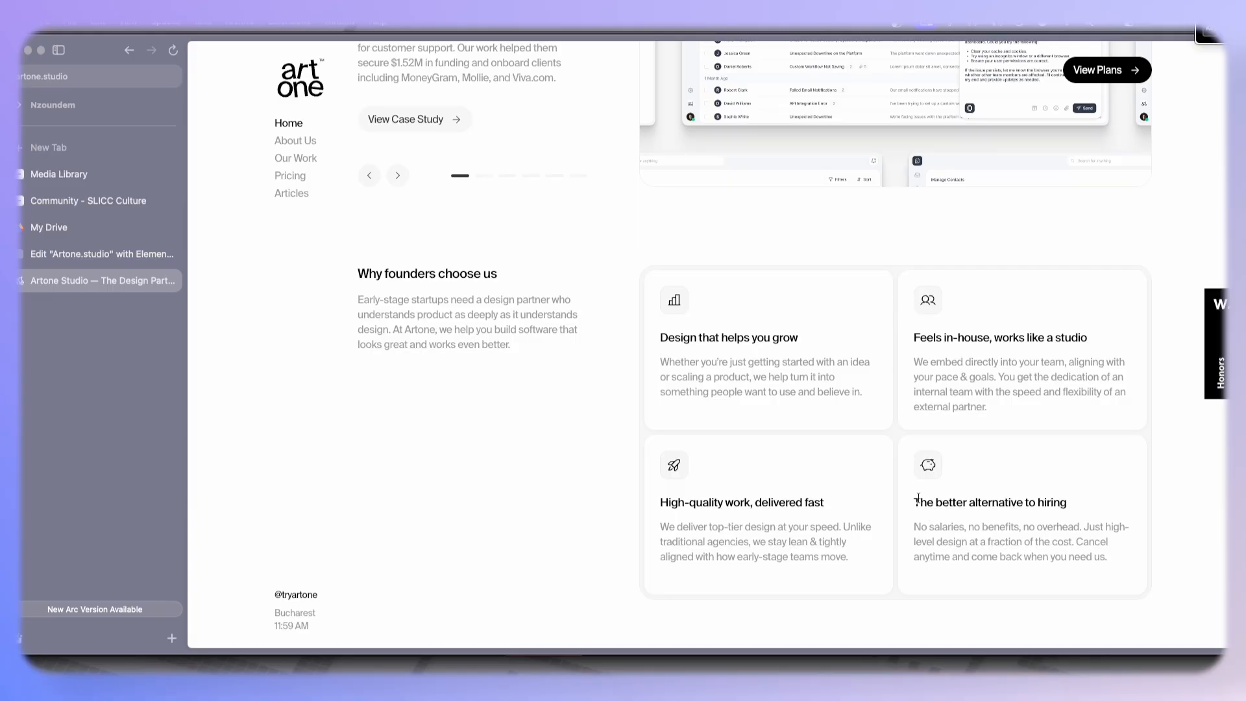
- Add a new container into the right side of the 'Why founders choose us' section
{"action": "left_click_drag", "start_coordinate": [662, 331], "coordinate": [1156, 333]}
{"action": "left_click", "coordinate": [1040, 349]}
{"action": "left_click", "coordinate": [102, 254]}
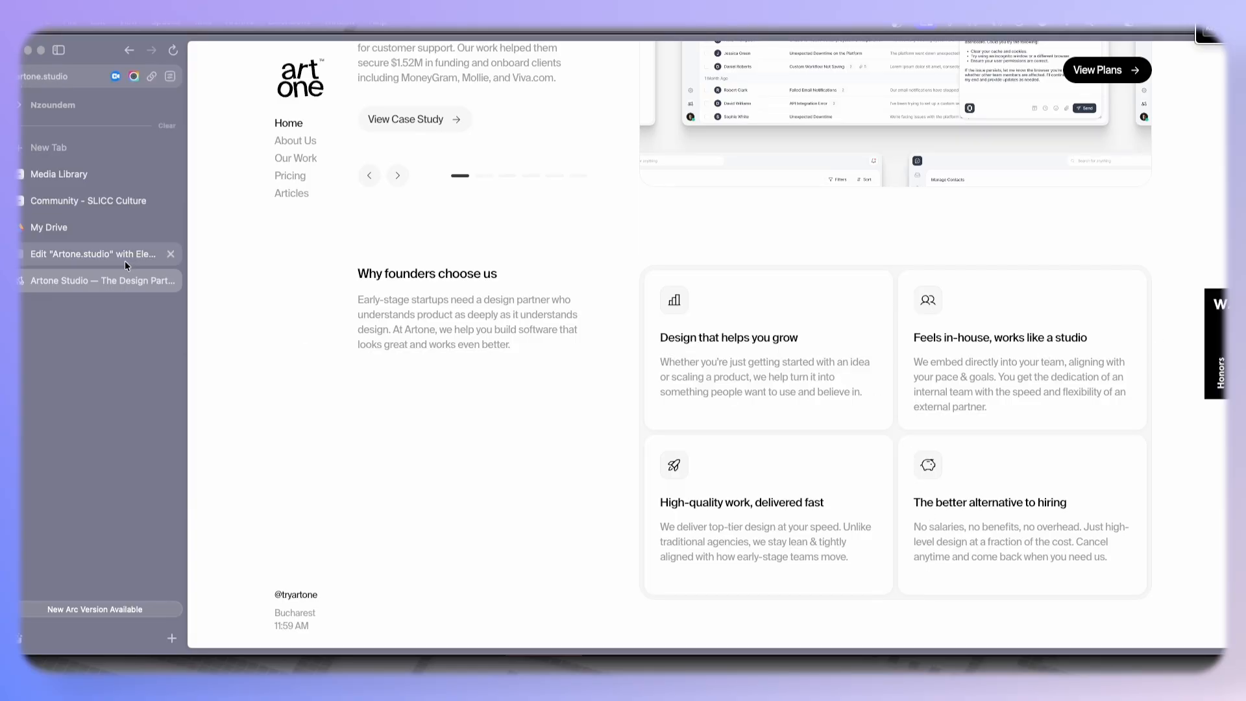
{"action": "left_click", "coordinate": [244, 57]}
{"action": "left_click_drag", "start_coordinate": [236, 236], "coordinate": [936, 372]}
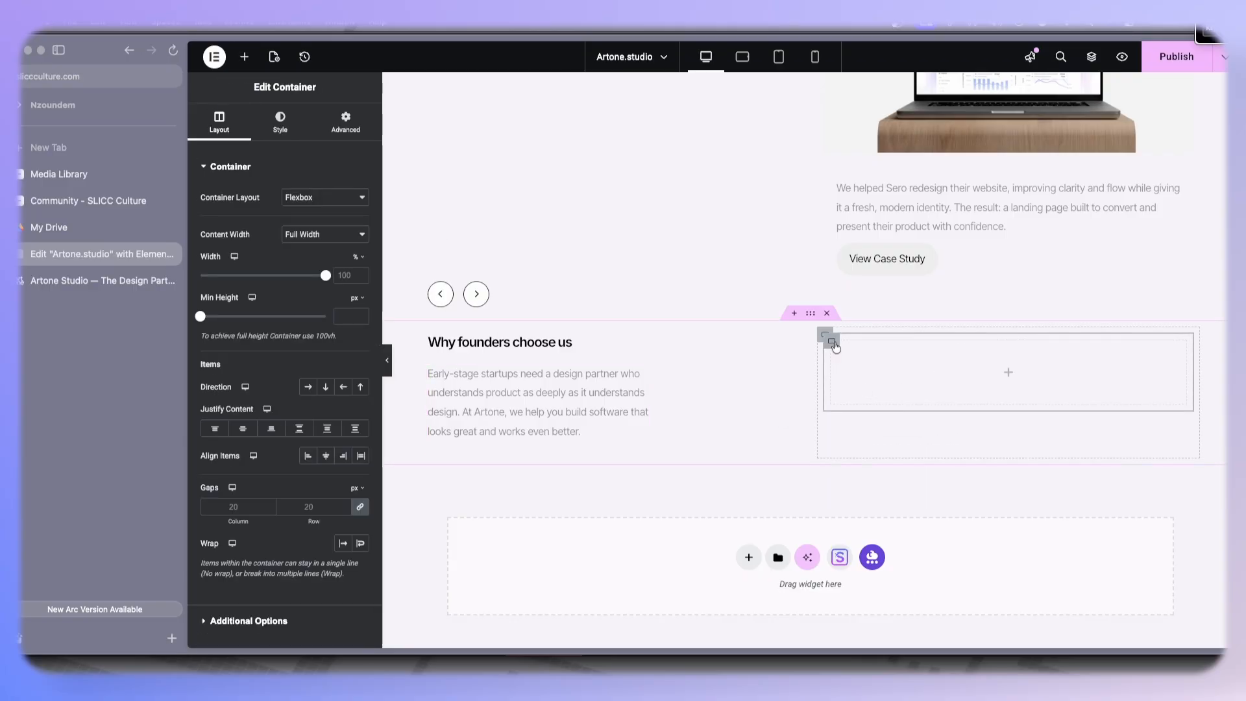
- Add and duplicate nested containers in the section's right column to form card boxes
{"action": "right_click", "coordinate": [829, 337]}
{"action": "left_click", "coordinate": [880, 283]}
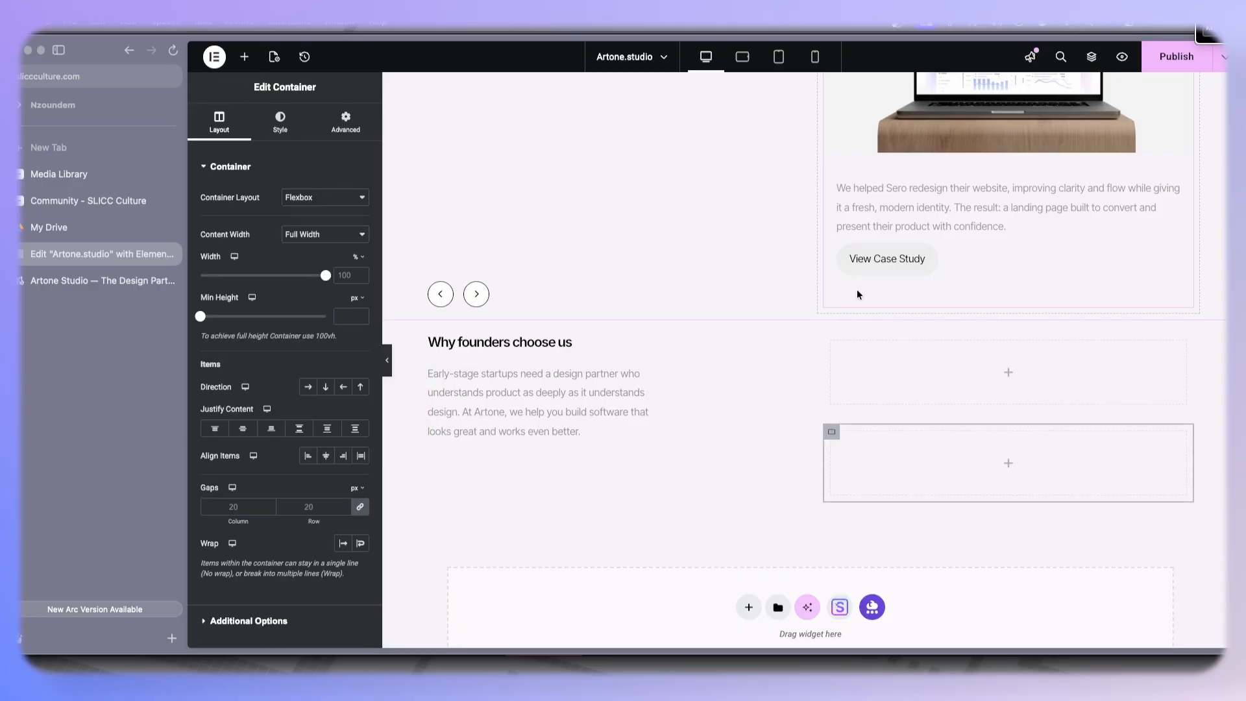
{"action": "left_click", "coordinate": [245, 57]}
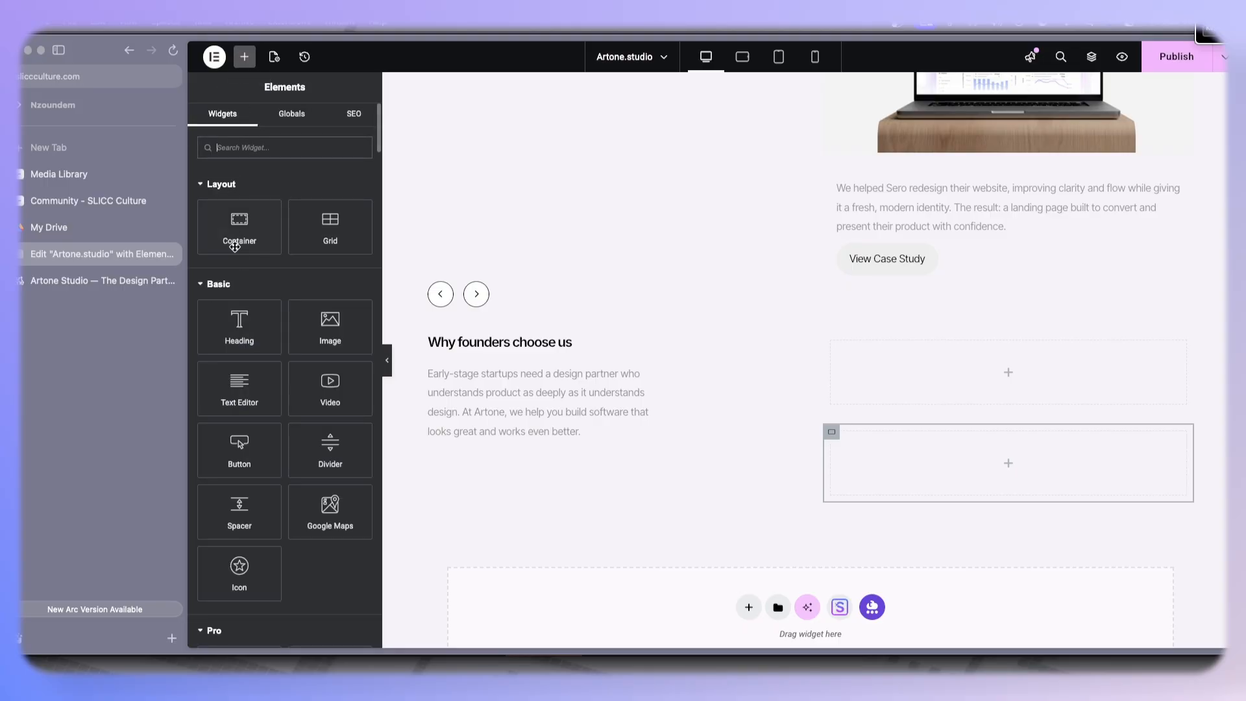
{"action": "left_click_drag", "start_coordinate": [239, 227], "coordinate": [936, 367]}
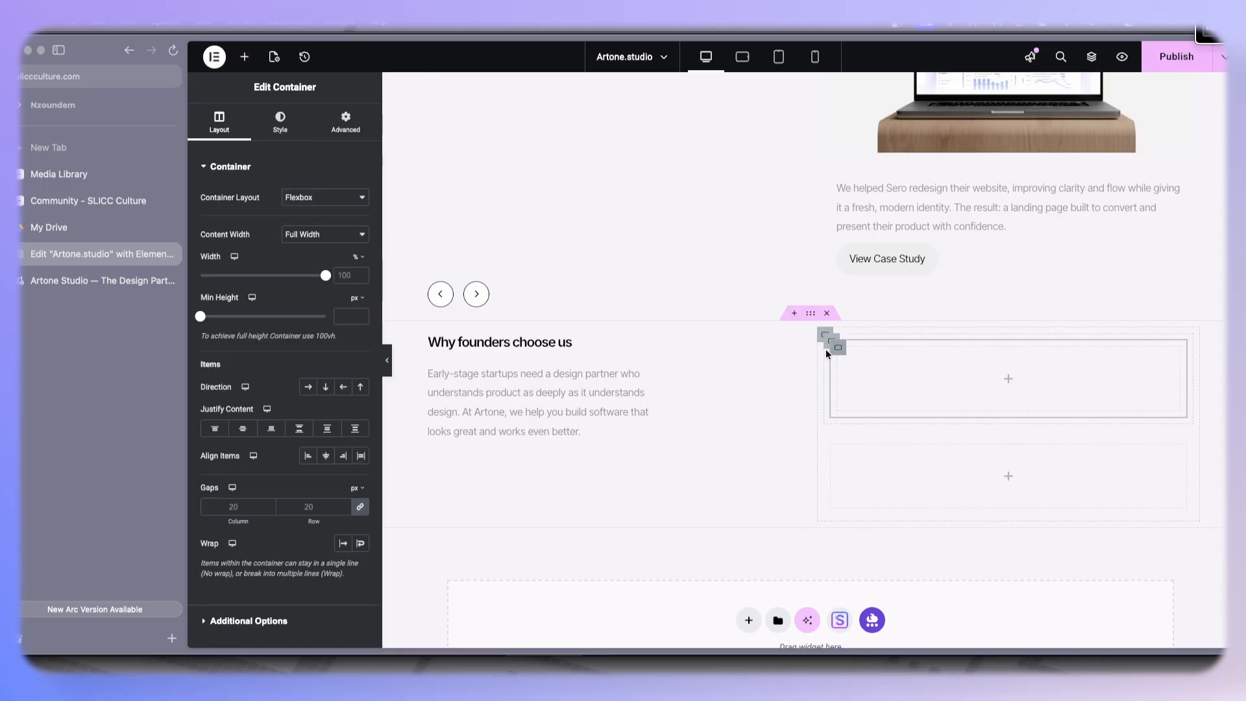
{"action": "right_click", "coordinate": [827, 344]}
{"action": "left_click", "coordinate": [869, 283]}
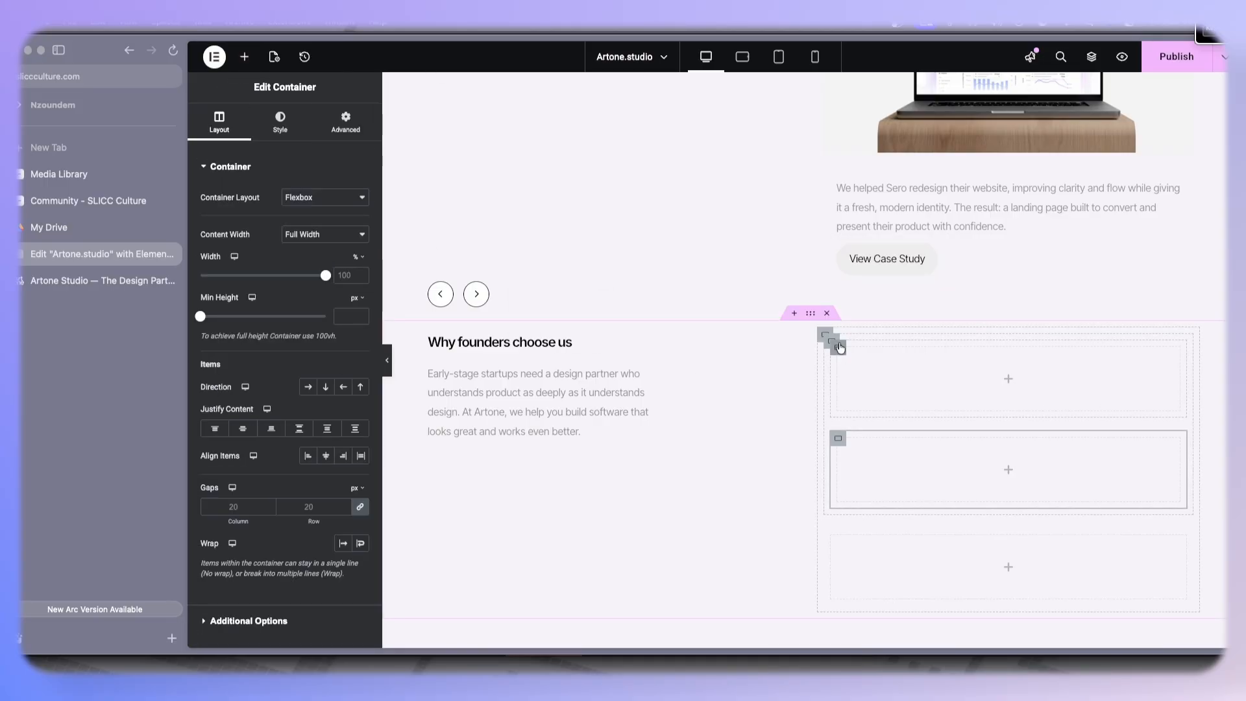
- Set the top wrapper container's direction to row so its two boxes sit side by side
{"action": "left_click", "coordinate": [831, 342]}
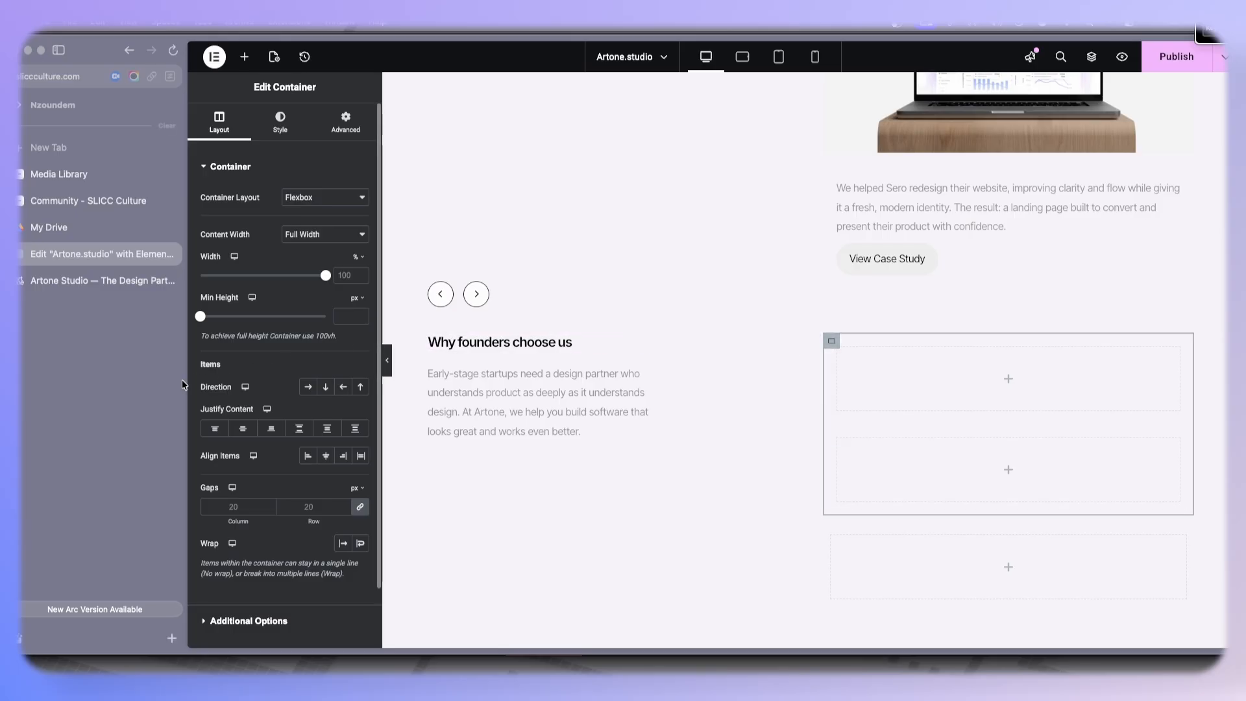
{"action": "left_click", "coordinate": [308, 387]}
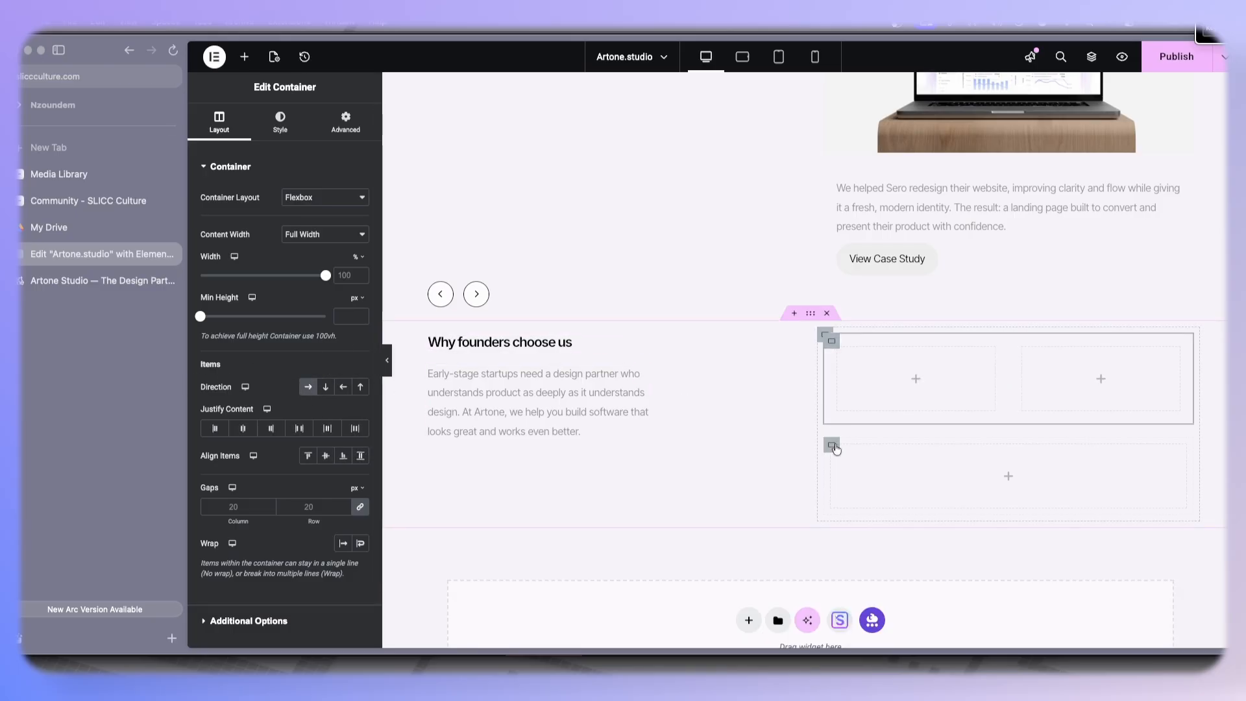
- Delete the leftover container below the row of boxes
{"action": "left_click", "coordinate": [833, 445]}
{"action": "right_click", "coordinate": [833, 445]}
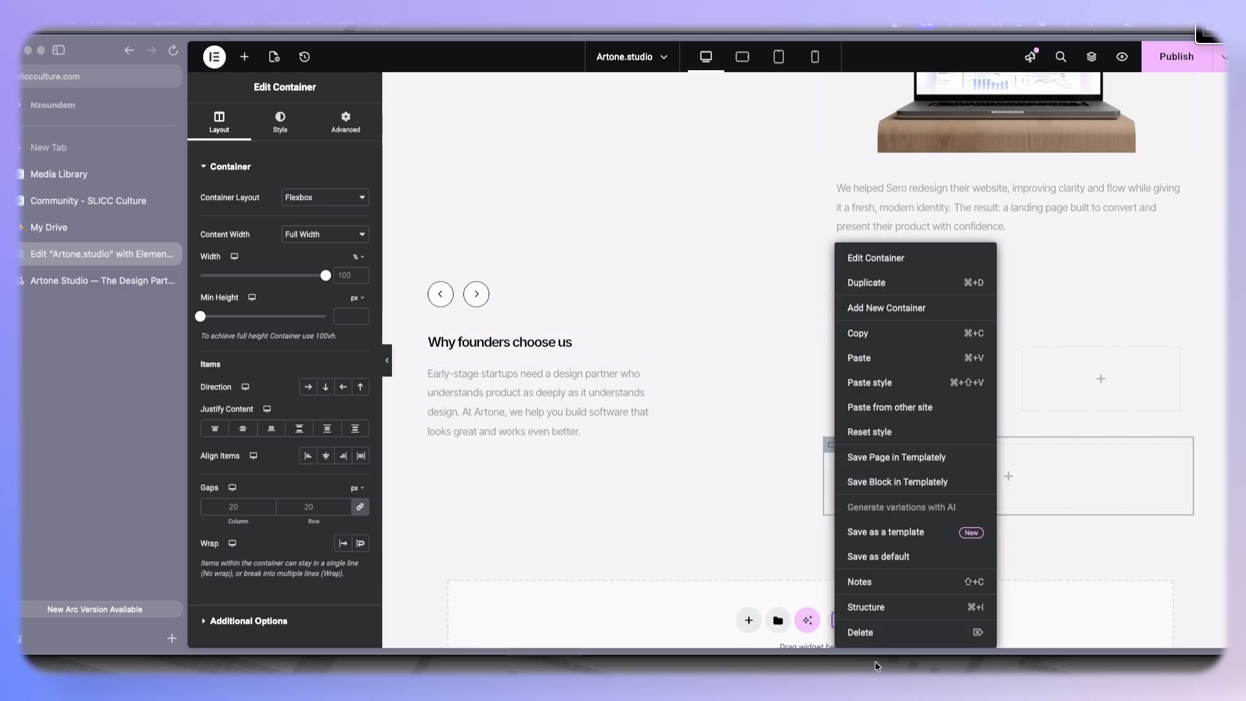
{"action": "left_click", "coordinate": [883, 640]}
- Duplicate the row container to create a second row of two card boxes
{"action": "right_click", "coordinate": [831, 341]}
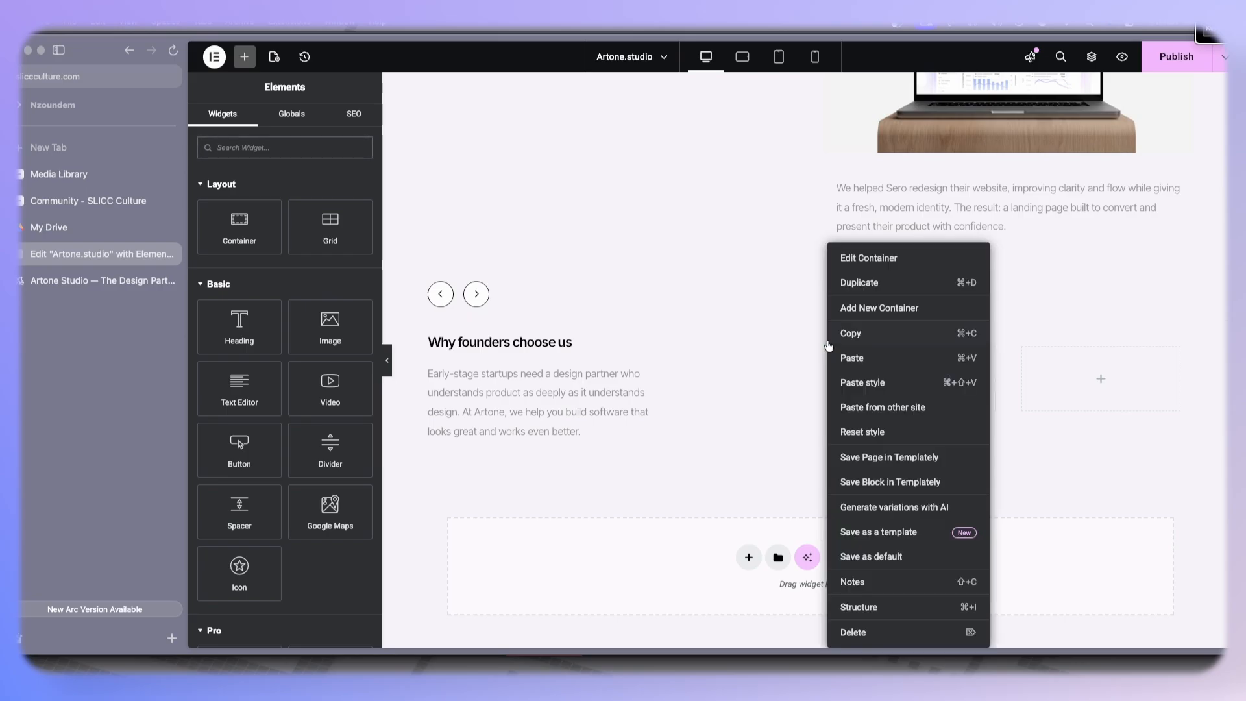
{"action": "left_click", "coordinate": [874, 292]}
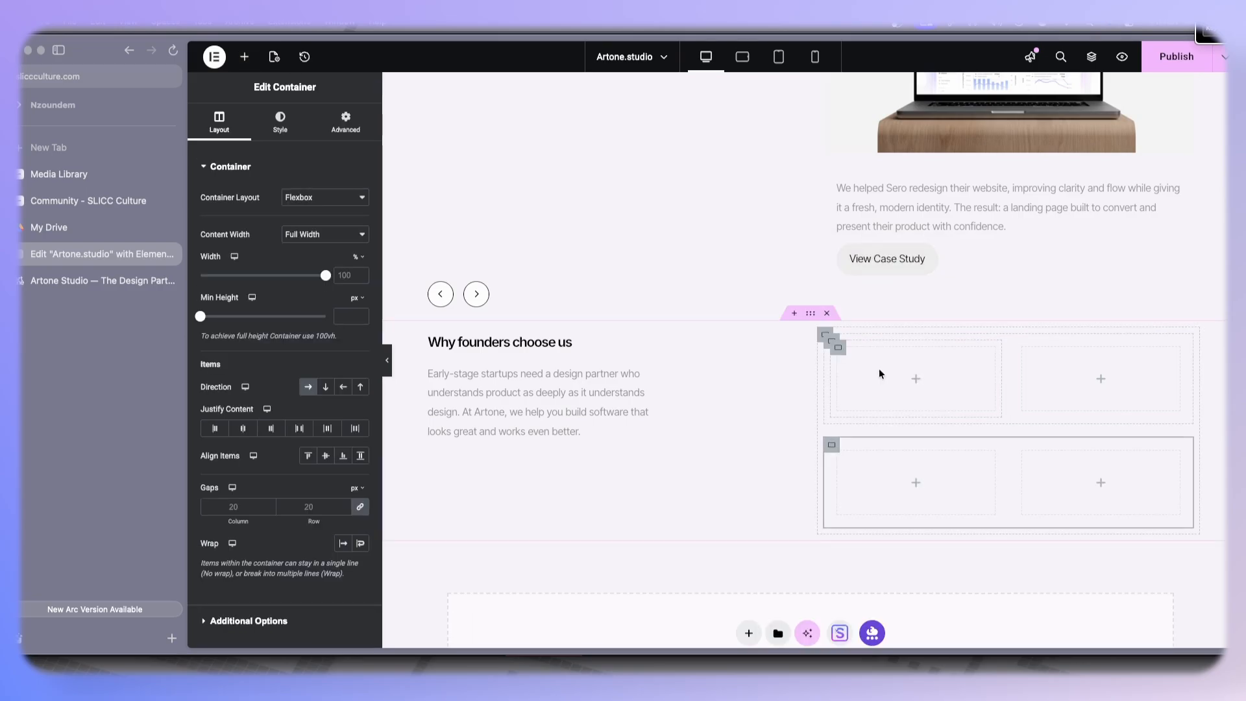
- Search for the Icon widget and place it in the first card box
{"action": "left_click", "coordinate": [838, 347]}
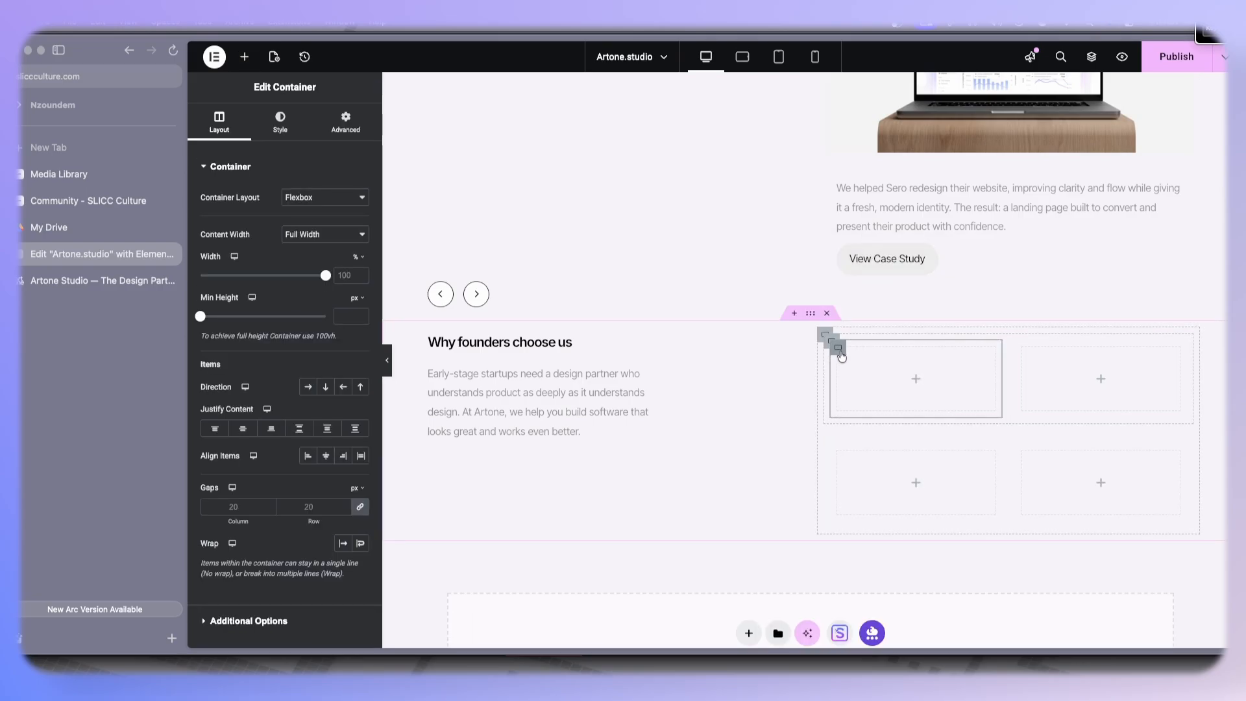
{"action": "left_click", "coordinate": [244, 57]}
{"action": "type", "text": "icon"}
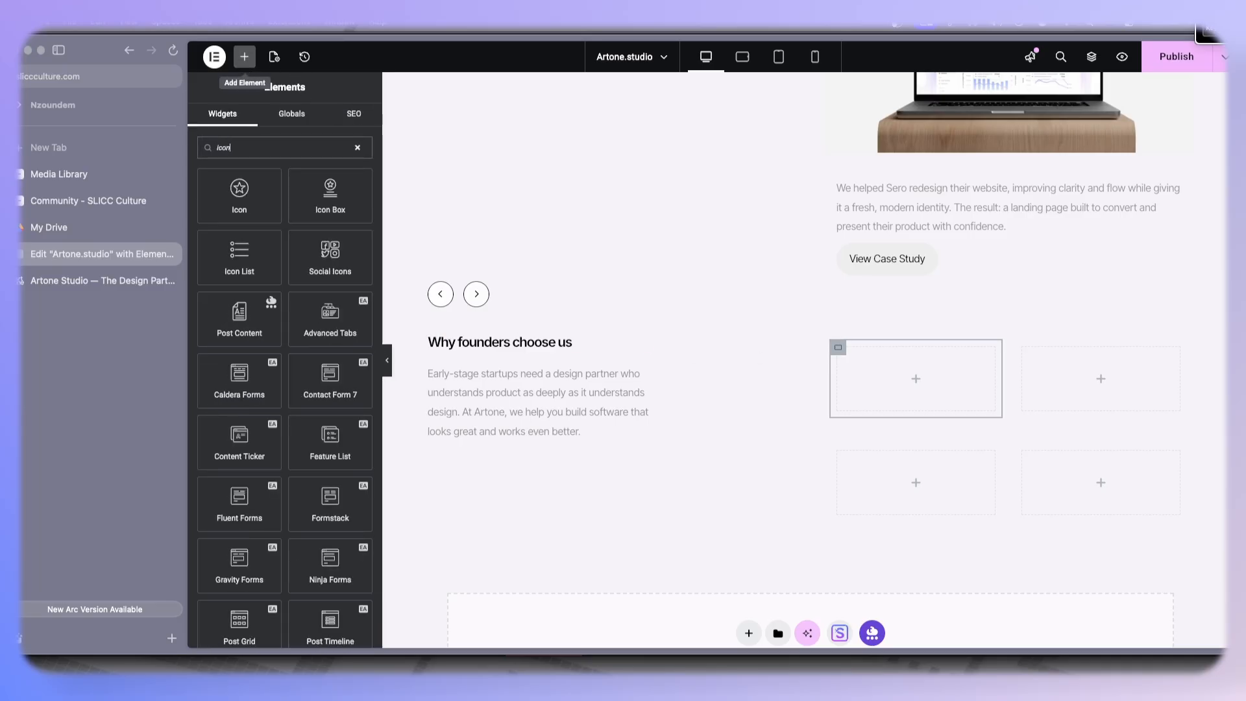
{"action": "left_click_drag", "start_coordinate": [259, 208], "coordinate": [906, 379]}
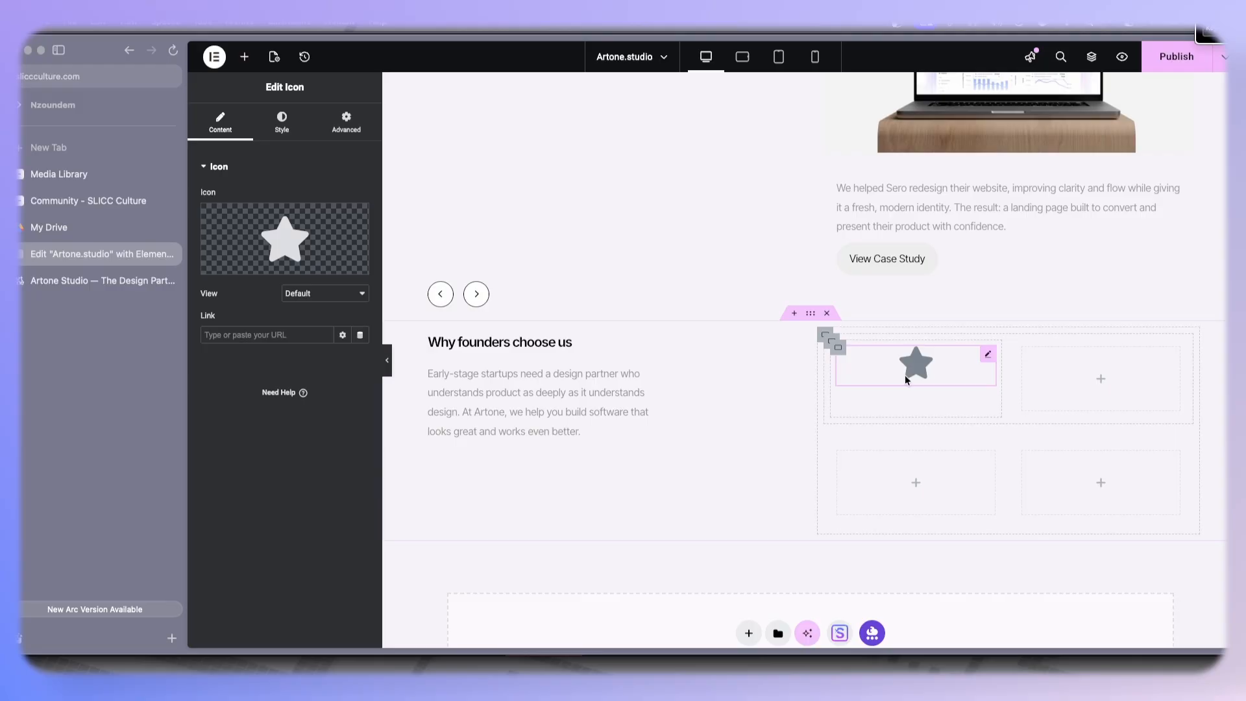
- Duplicate the section heading and move the copy into the first card below the icon
{"action": "left_click", "coordinate": [103, 291]}
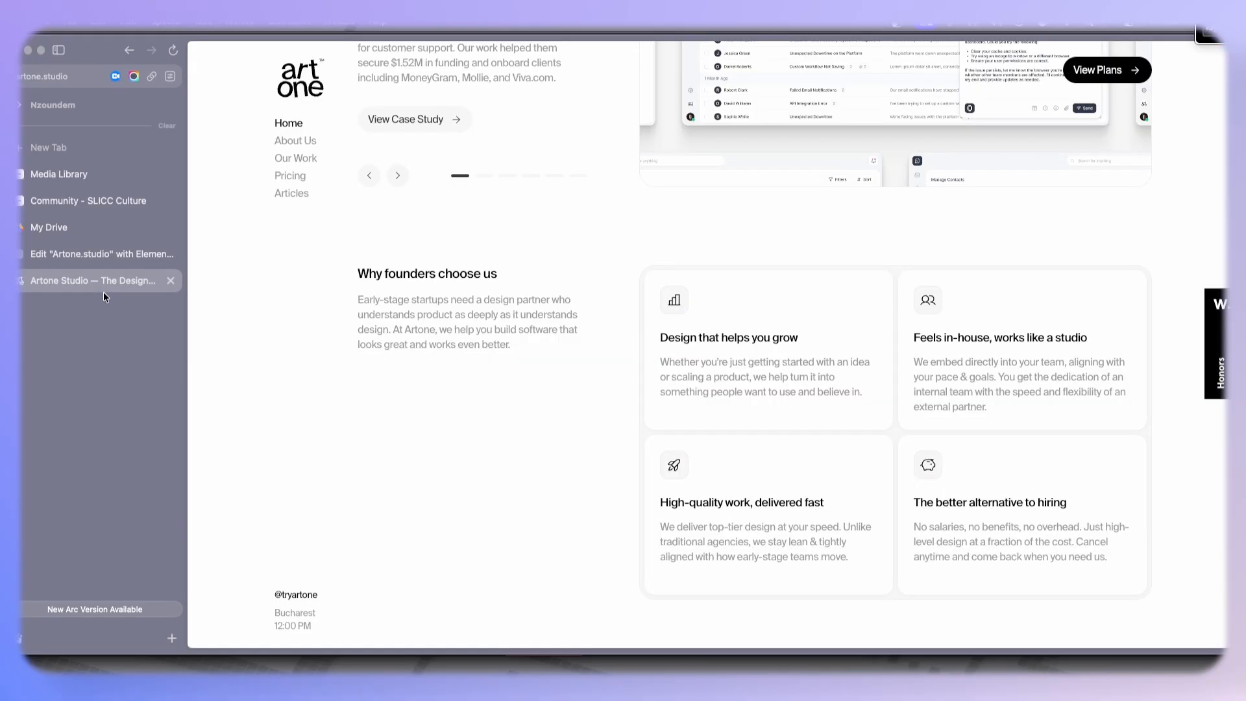
{"action": "left_click", "coordinate": [101, 256]}
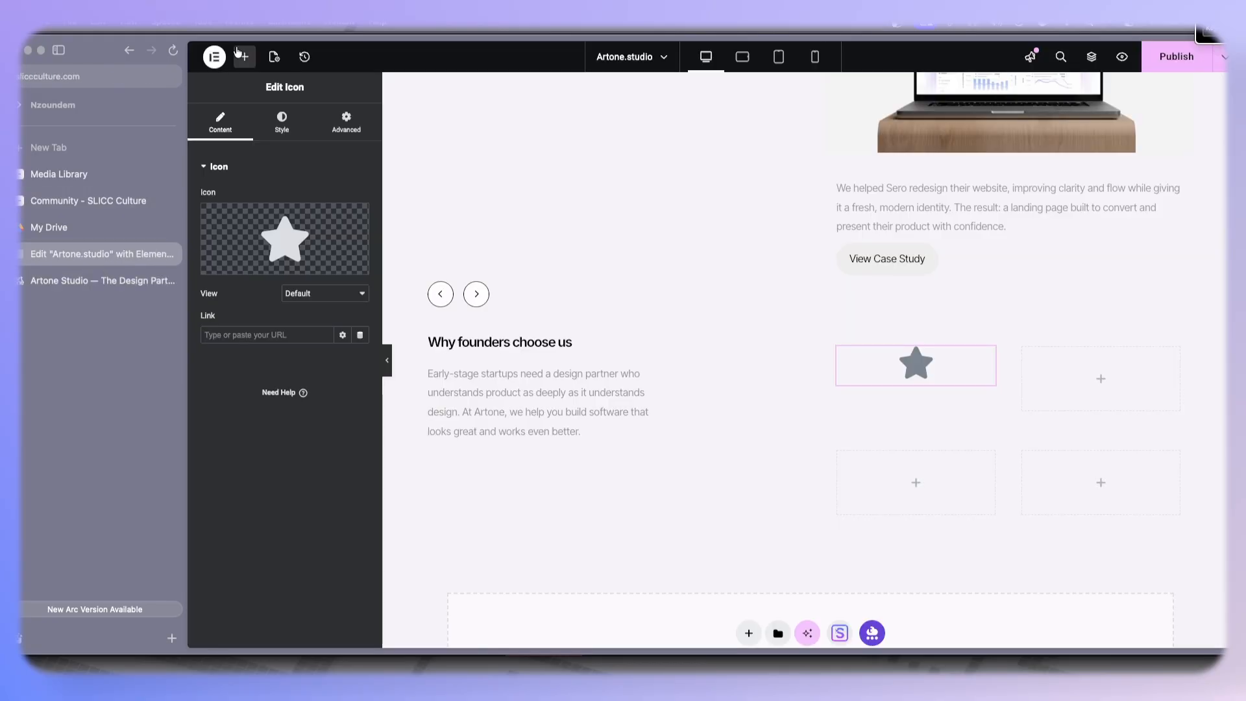
{"action": "right_click", "coordinate": [493, 345]}
{"action": "left_click", "coordinate": [554, 362]}
{"action": "left_click_drag", "start_coordinate": [642, 373], "coordinate": [926, 372]}
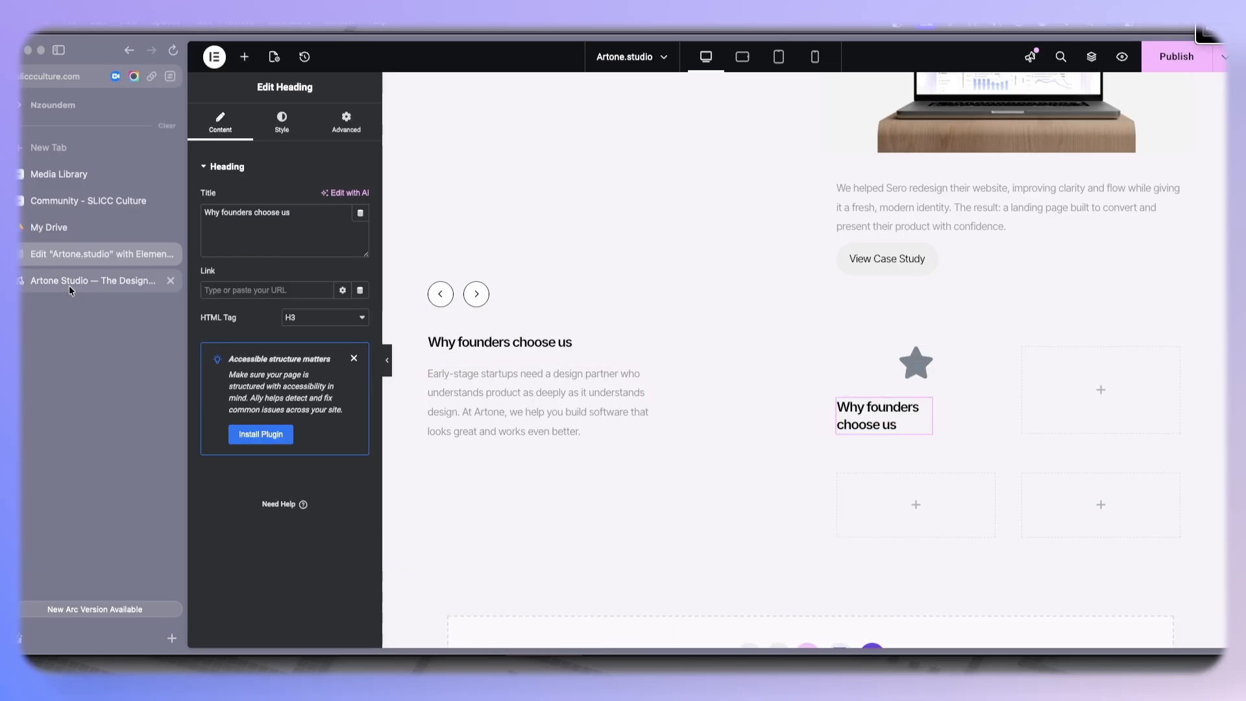
- Copy the 'Design that helps you grow' card description text from the reference site
{"action": "left_click", "coordinate": [69, 286]}
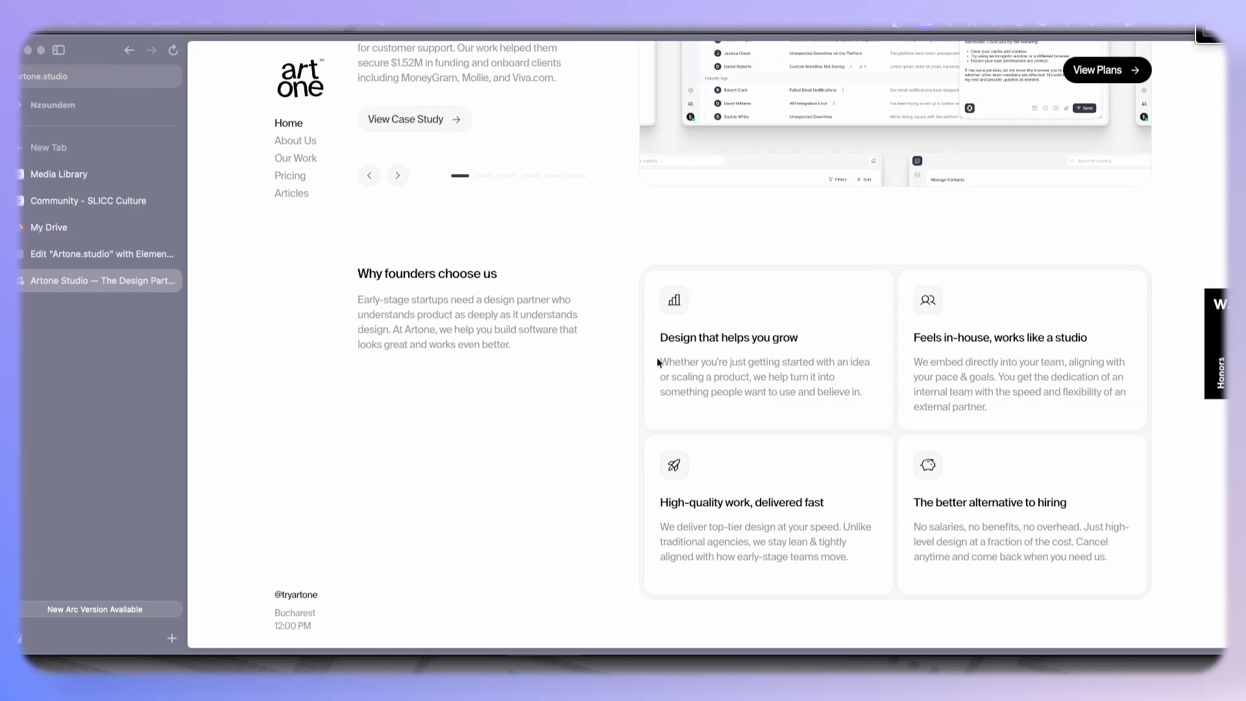
{"action": "left_click_drag", "start_coordinate": [657, 362], "coordinate": [863, 393]}
{"action": "right_click", "coordinate": [768, 368]}
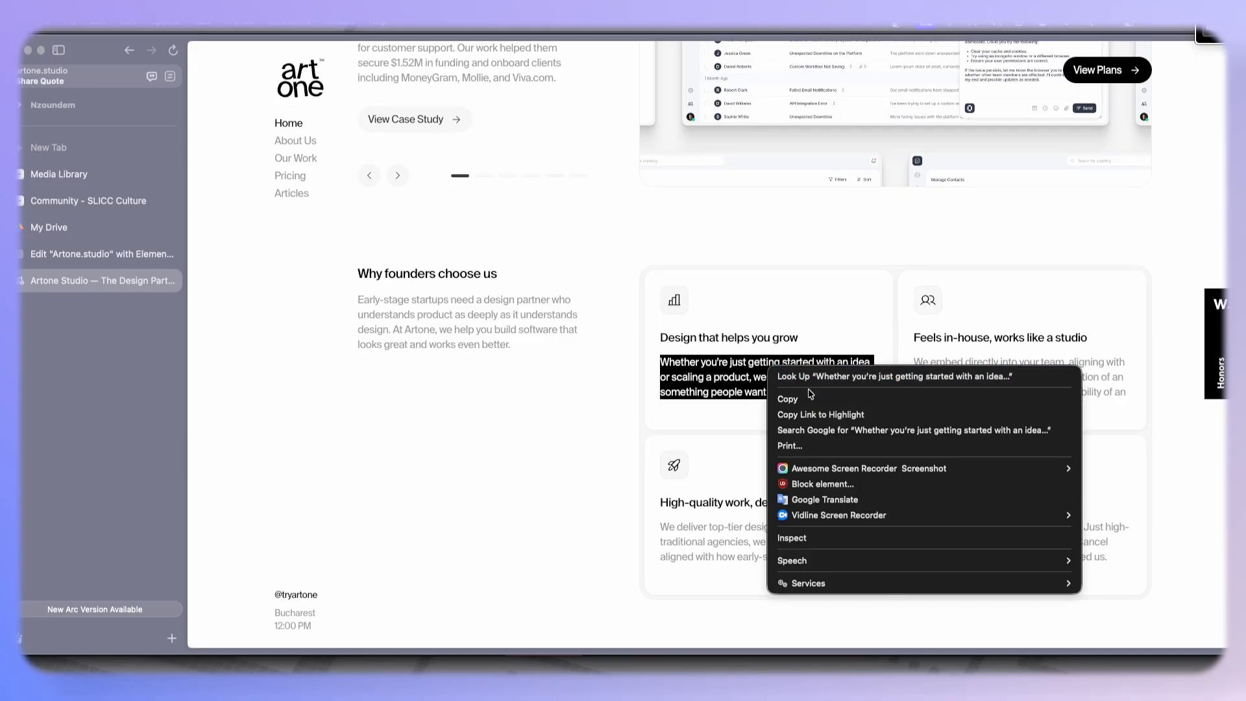
{"action": "left_click", "coordinate": [805, 399]}
{"action": "left_click", "coordinate": [122, 259]}
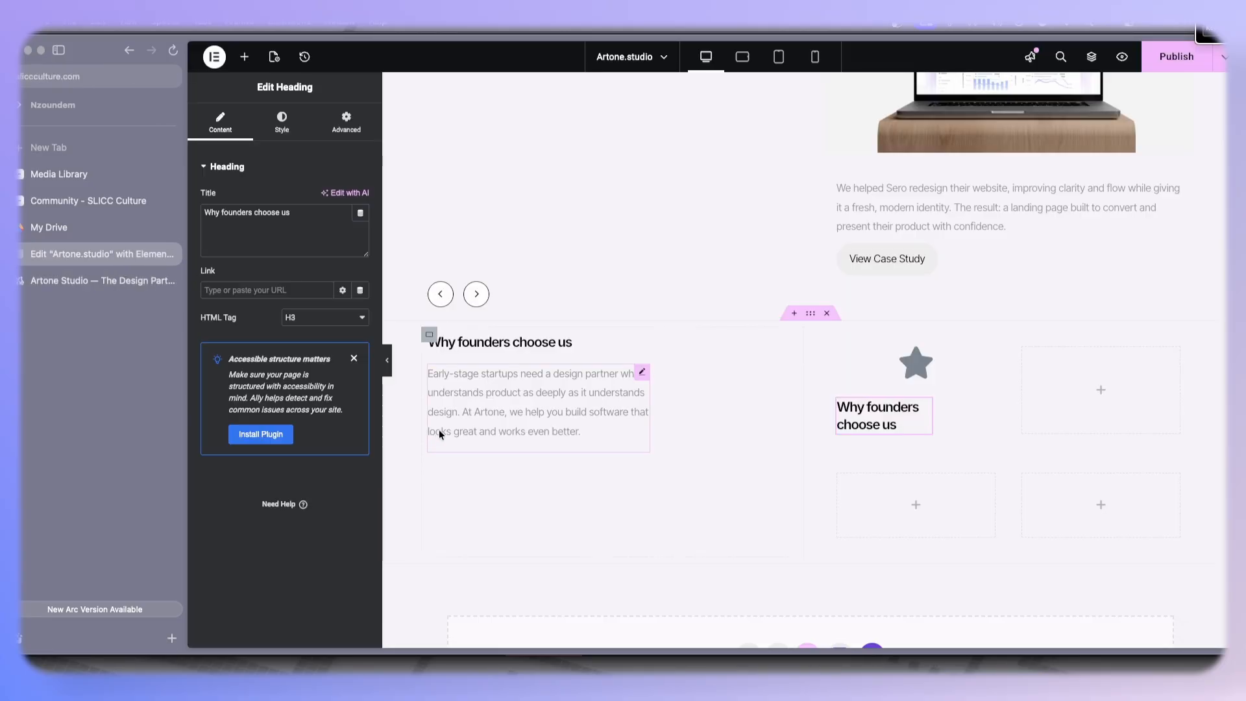
- Duplicate the intro paragraph into the first card and replace its text with the copied description
{"action": "right_click", "coordinate": [486, 432]}
{"action": "left_click", "coordinate": [545, 358]}
{"action": "left_click_drag", "start_coordinate": [641, 475], "coordinate": [875, 420]}
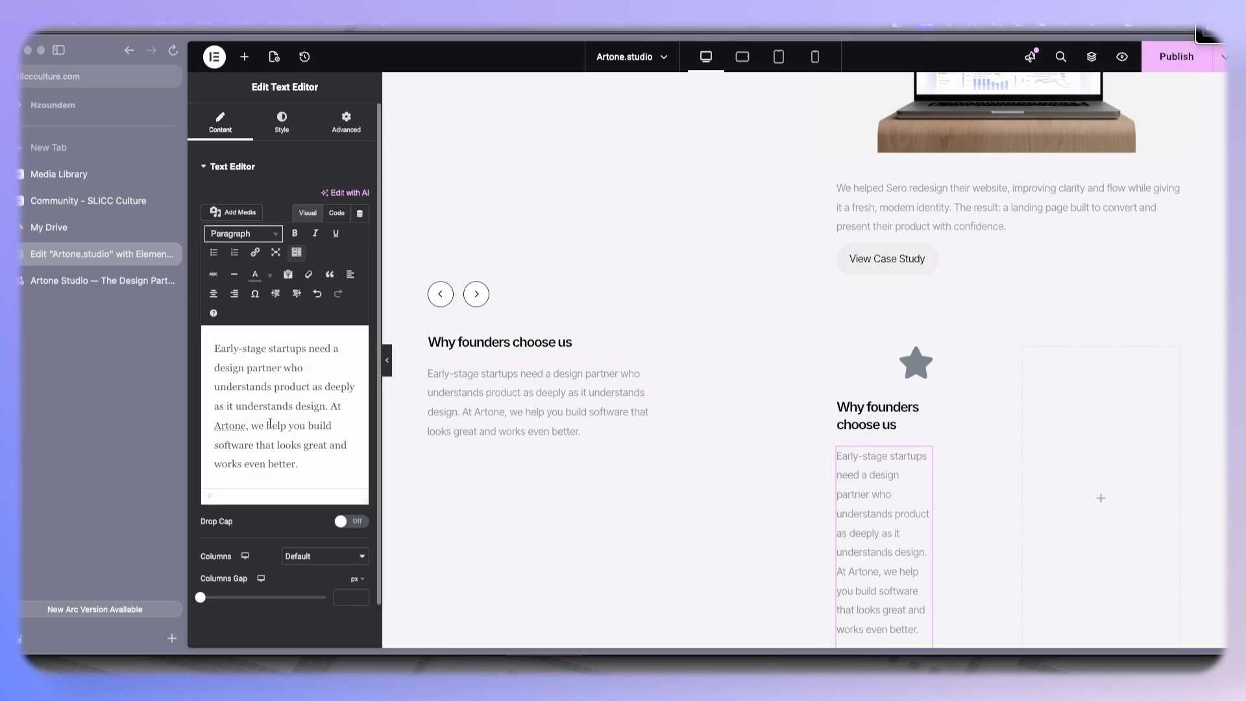
{"action": "key", "text": "super+a"}
{"action": "key", "text": "super+v"}
- Copy the card title from the reference site and paste it as the card heading's title 'Design that helps you grow'
{"action": "left_click", "coordinate": [100, 280]}
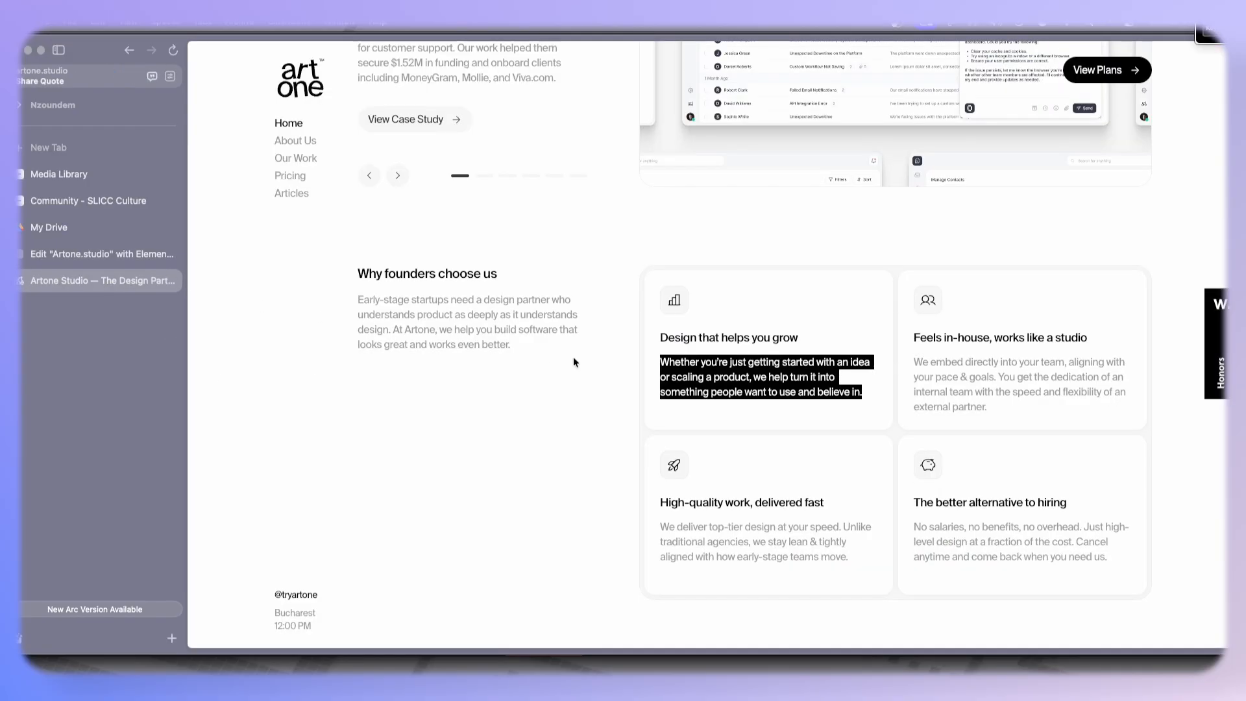
{"action": "left_click_drag", "start_coordinate": [805, 336], "coordinate": [659, 338]}
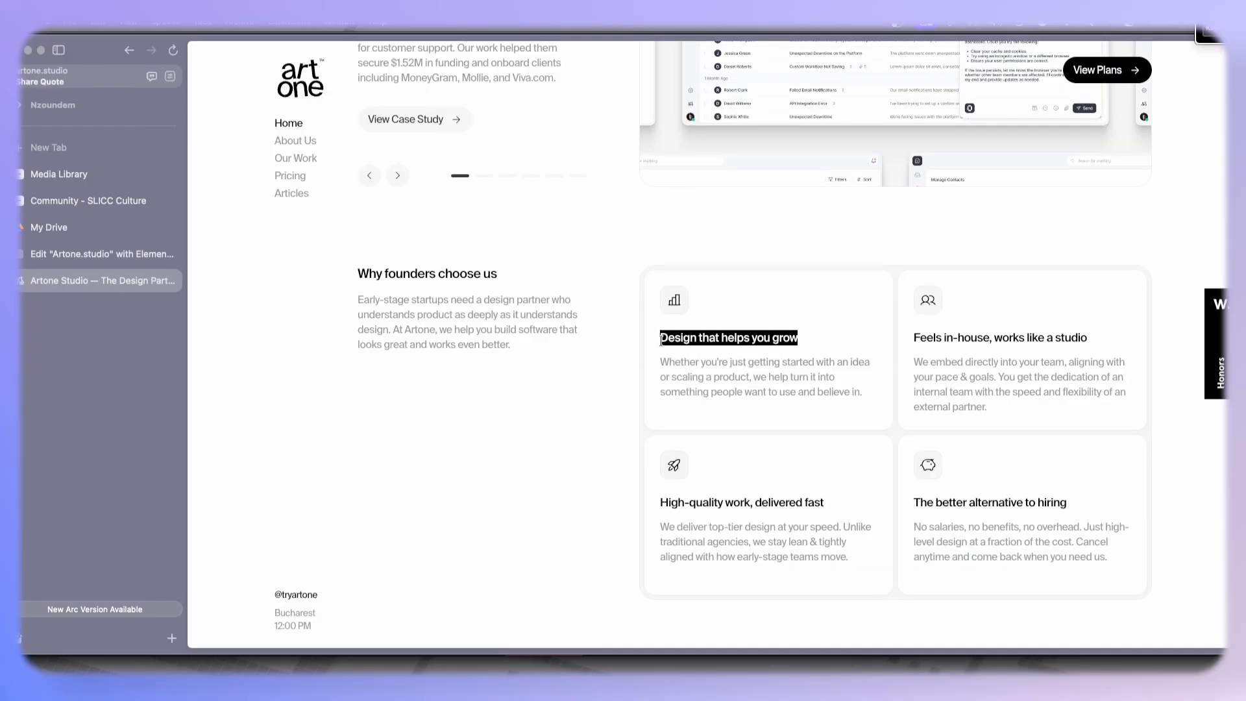
{"action": "left_click", "coordinate": [47, 256]}
{"action": "left_click", "coordinate": [878, 415]}
{"action": "key", "text": "super+a"}
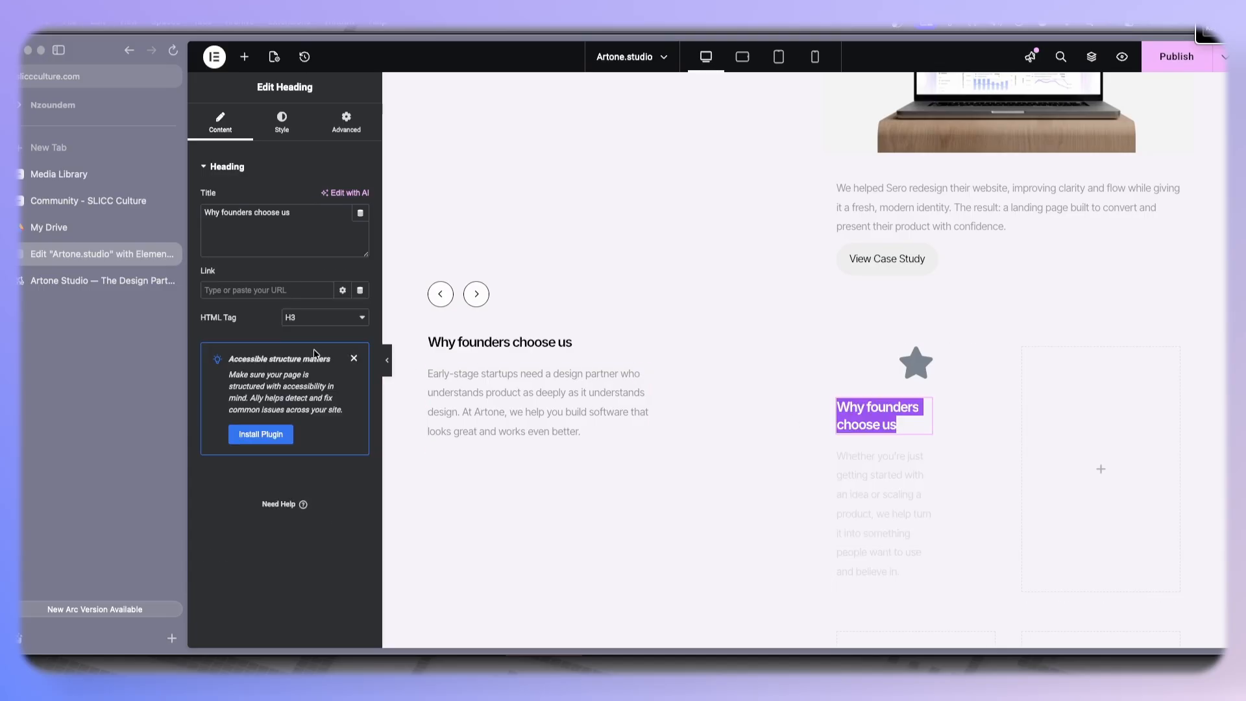
{"action": "left_click", "coordinate": [308, 238]}
{"action": "key", "text": "super+a"}
{"action": "key", "text": "super+v"}
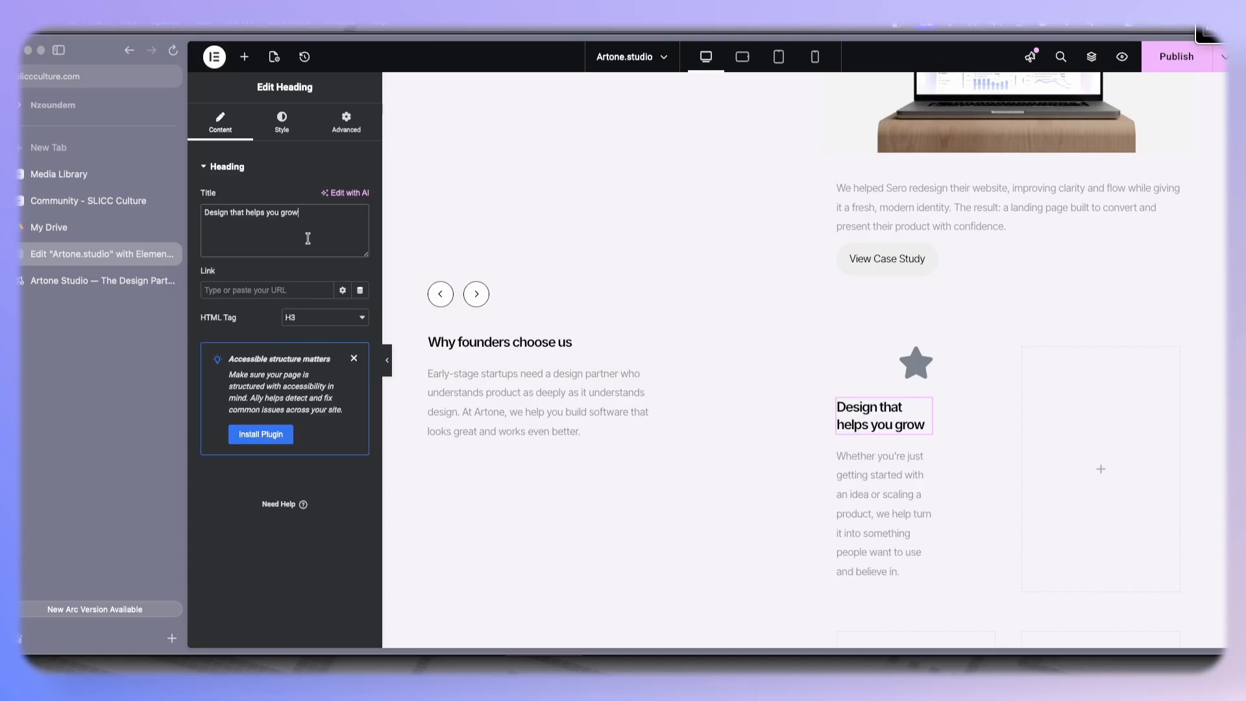
- Set the card heading's font size to 16 px
{"action": "left_click", "coordinate": [283, 133]}
{"action": "left_click", "coordinate": [362, 238]}
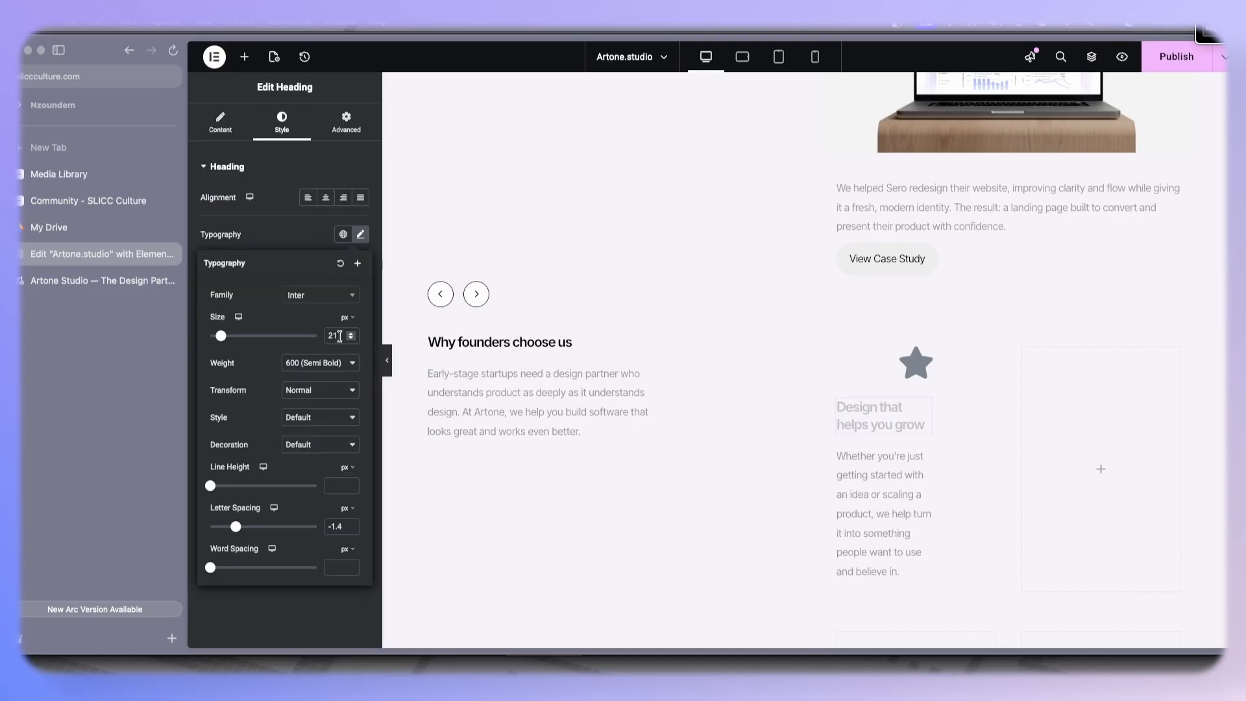
{"action": "left_click", "coordinate": [350, 339]}
{"action": "left_click", "coordinate": [350, 339]}
{"action": "left_click", "coordinate": [350, 339]}
{"action": "left_click", "coordinate": [350, 339]}
{"action": "left_click", "coordinate": [350, 339]}
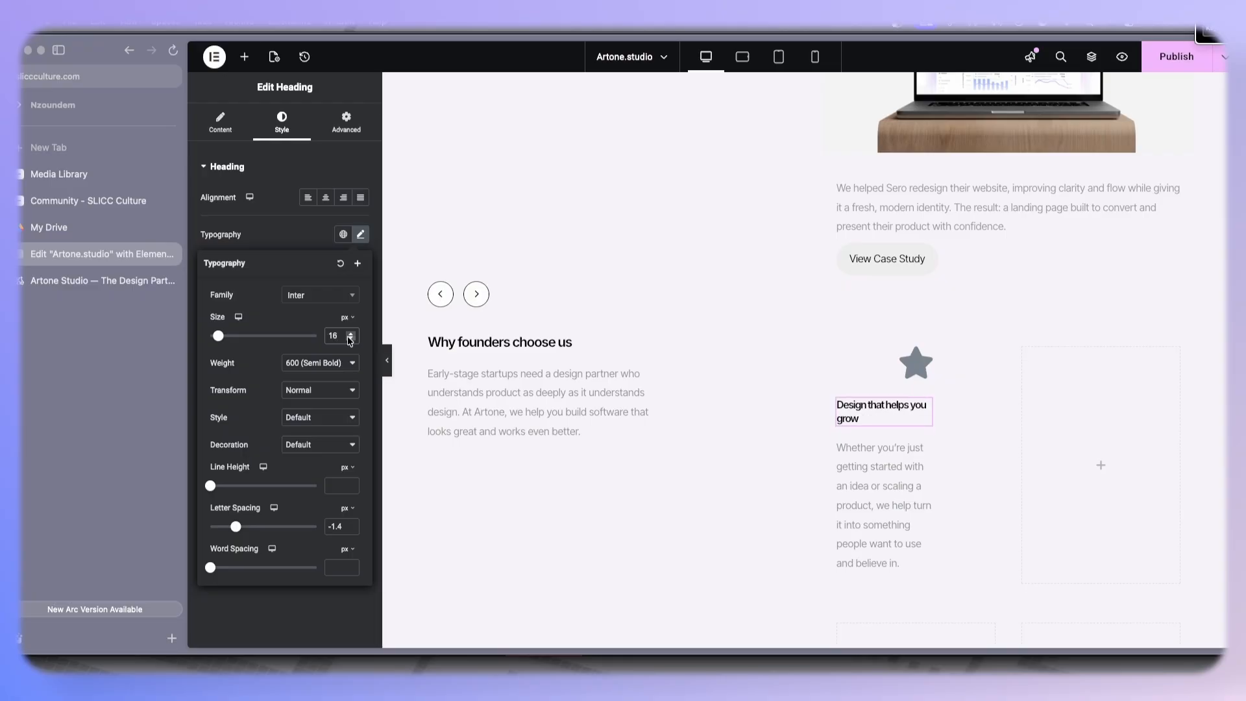
- Set the card heading's letter spacing to -0.4 px
{"action": "left_click", "coordinate": [350, 530]}
{"action": "left_click", "coordinate": [351, 530]}
{"action": "left_click", "coordinate": [350, 529]}
{"action": "left_click", "coordinate": [350, 529]}
{"action": "left_click", "coordinate": [351, 530]}
{"action": "left_click", "coordinate": [351, 530]}
{"action": "left_click", "coordinate": [350, 530]}
{"action": "left_click", "coordinate": [352, 527]}
{"action": "left_click", "coordinate": [352, 527]}
{"action": "left_click", "coordinate": [351, 526]}
{"action": "left_click", "coordinate": [351, 527]}
{"action": "left_click", "coordinate": [351, 527]}
{"action": "left_click", "coordinate": [352, 526]}
{"action": "left_click", "coordinate": [352, 526]}
{"action": "left_click", "coordinate": [351, 526]}
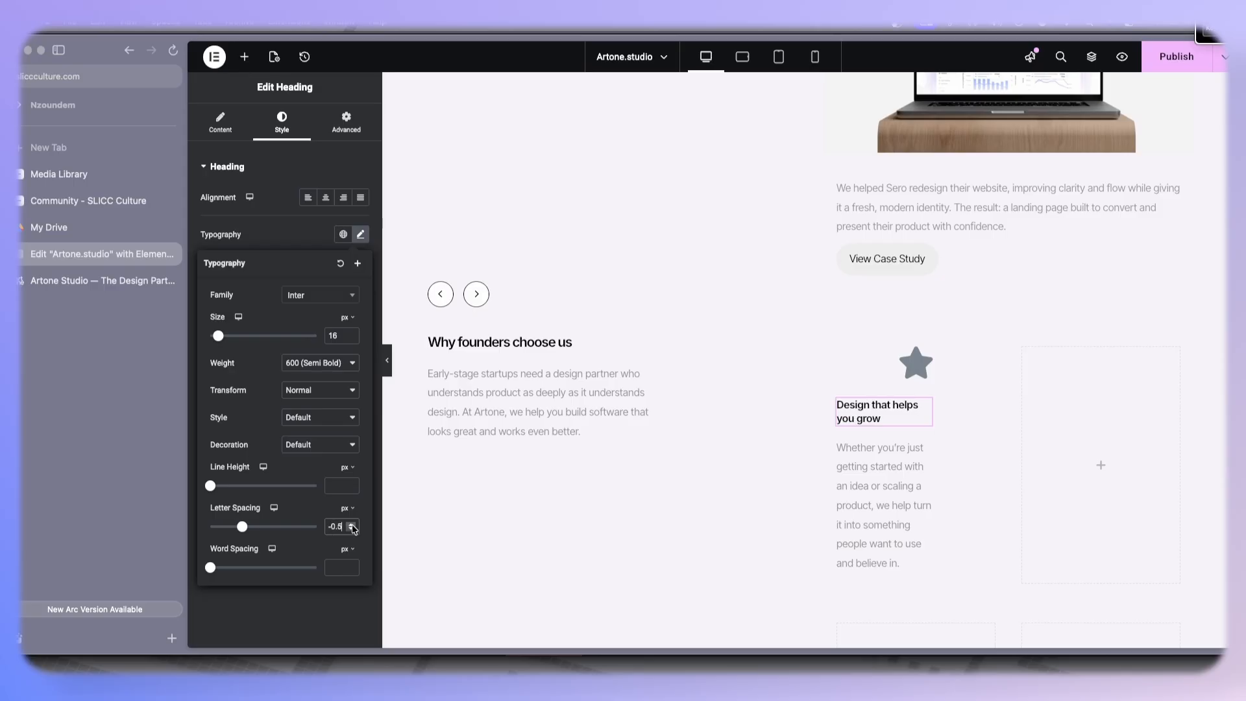
{"action": "left_click", "coordinate": [351, 526]}
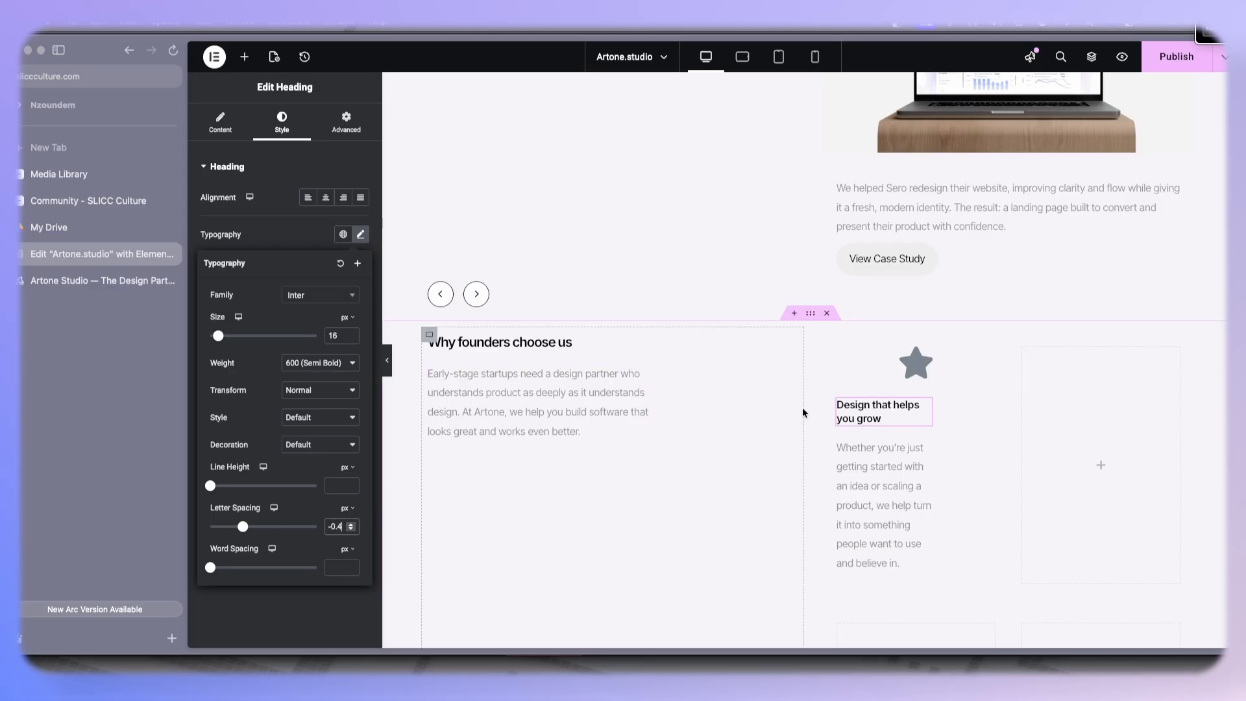
- Inspect the section heading's typography settings for comparison
{"action": "left_click", "coordinate": [642, 344]}
{"action": "left_click", "coordinate": [362, 236]}
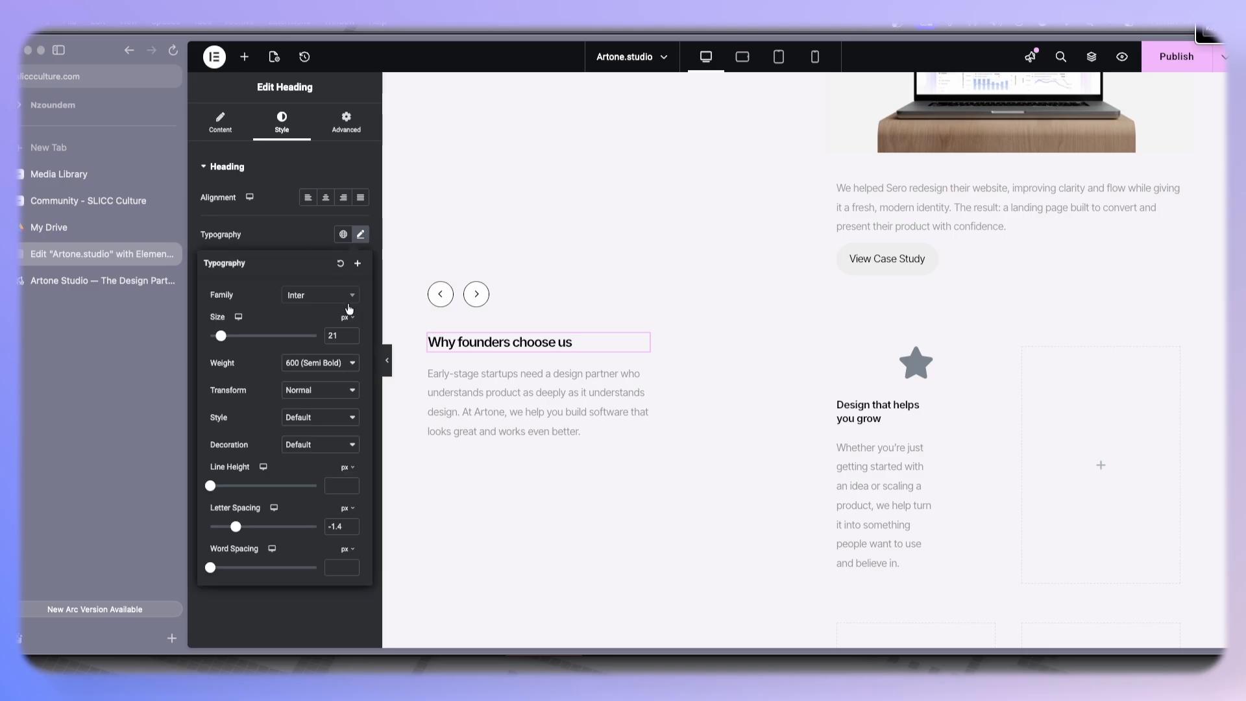
{"action": "left_click", "coordinate": [351, 339]}
{"action": "left_click", "coordinate": [285, 233]}
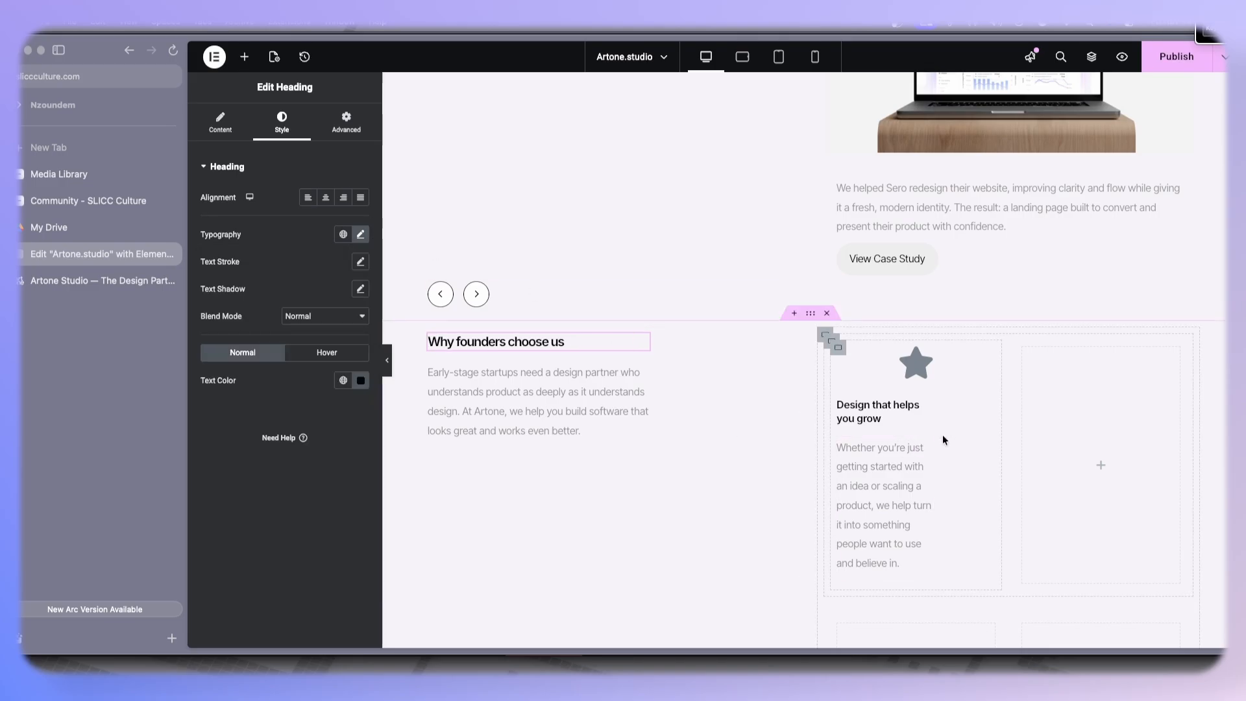
- Reset the card paragraph's width to Default
{"action": "left_click", "coordinate": [927, 445]}
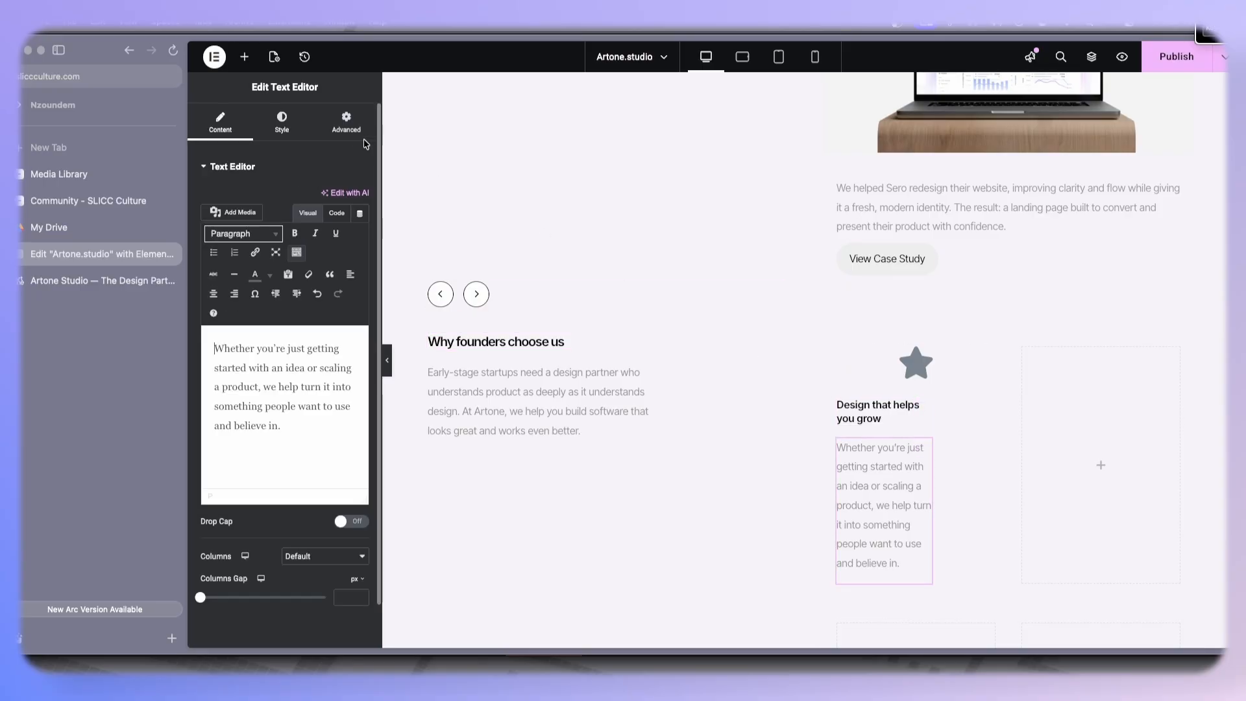
{"action": "left_click", "coordinate": [347, 123]}
{"action": "left_click", "coordinate": [321, 306]}
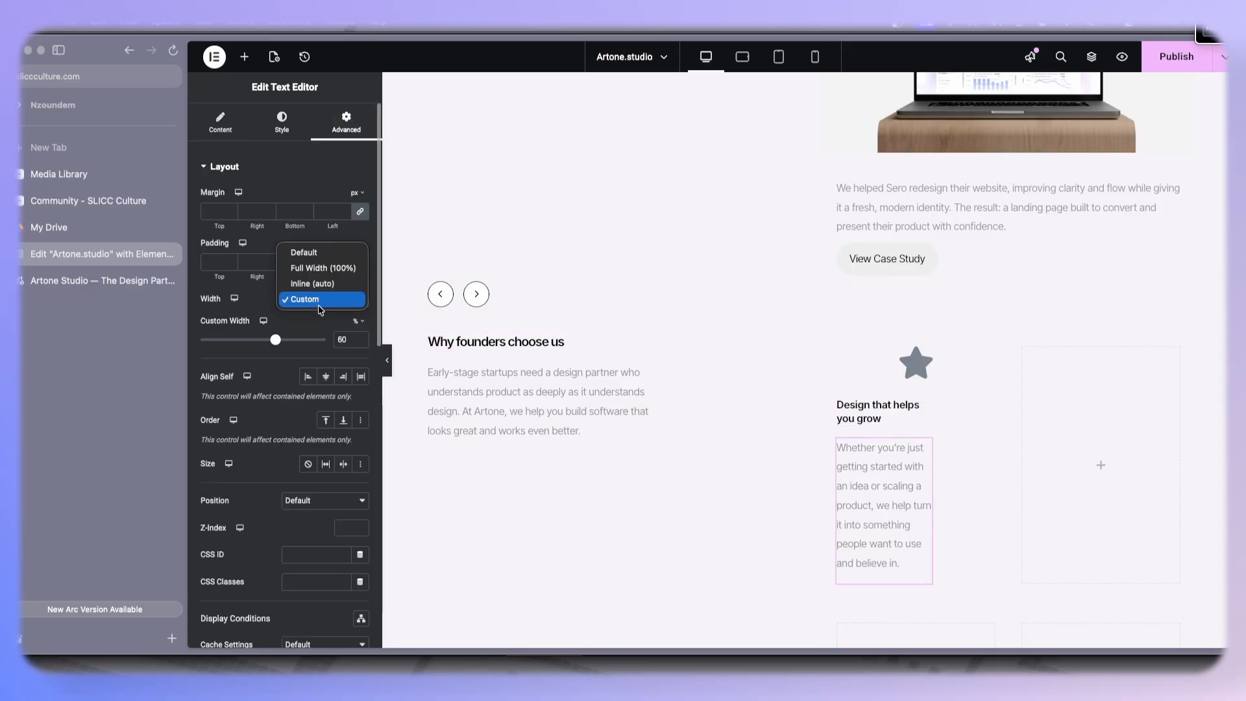
{"action": "left_click", "coordinate": [304, 252]}
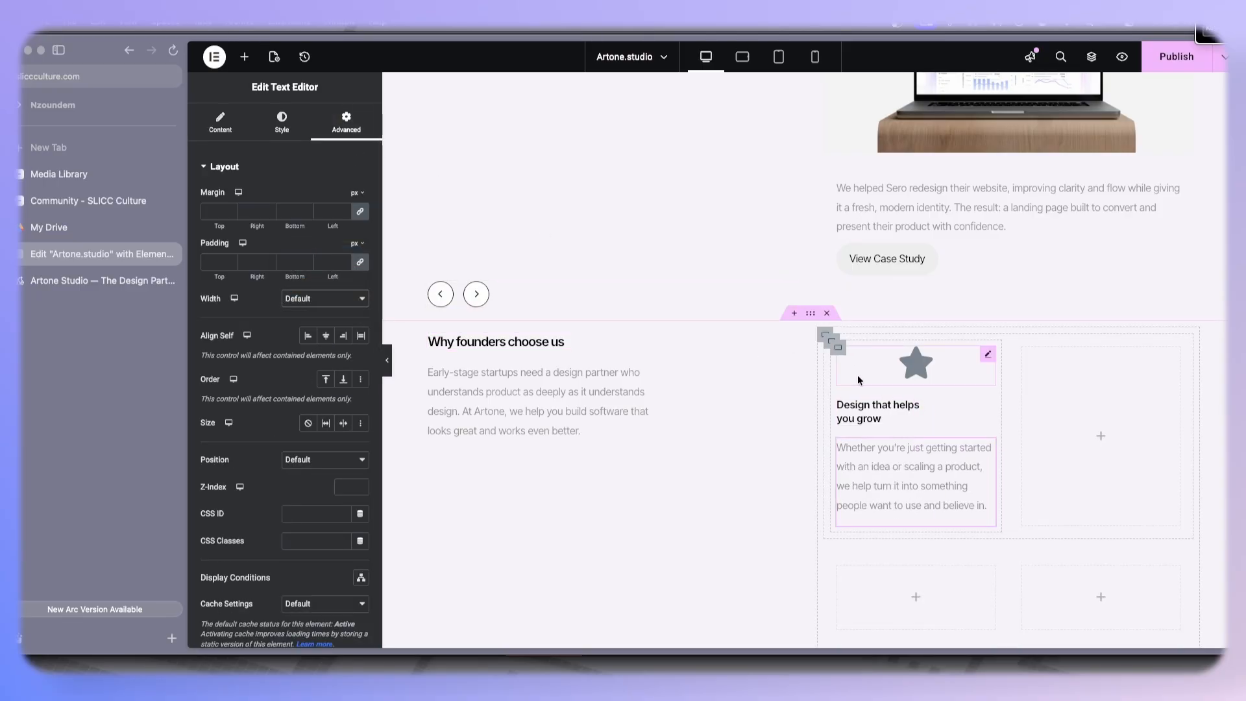
- Select the first card's icon, set its size to 24 px and align it left
{"action": "left_click", "coordinate": [838, 357]}
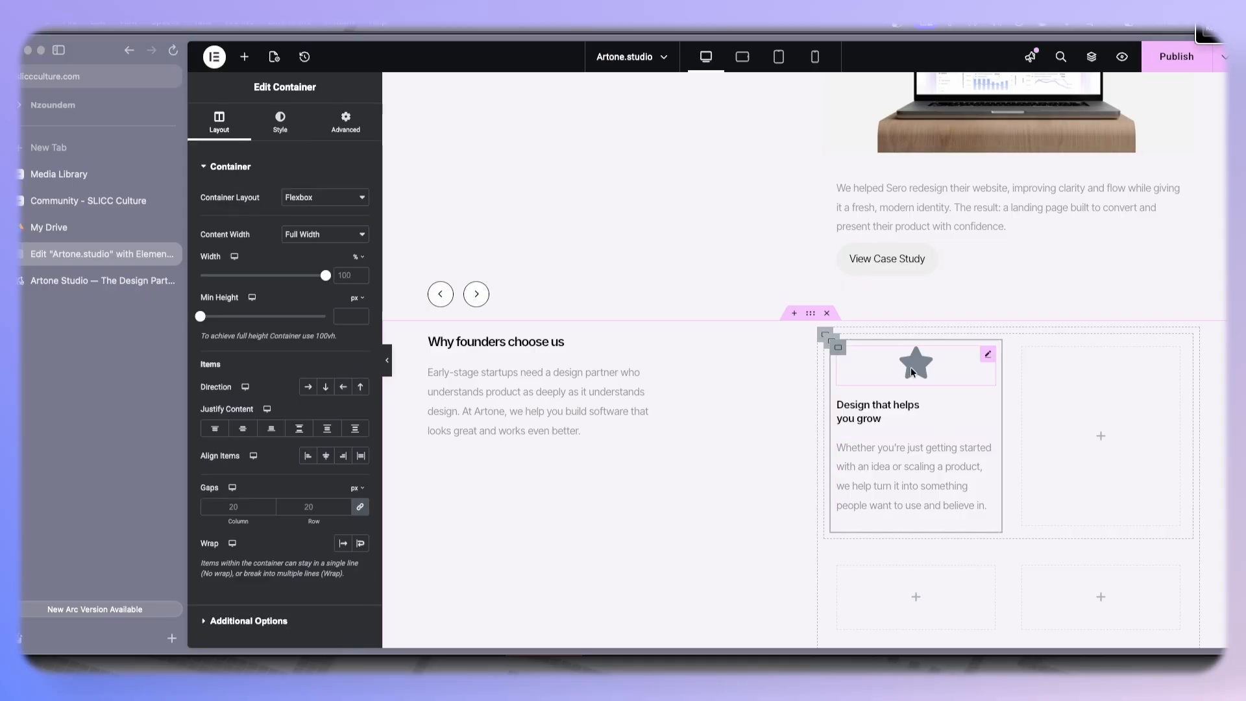
{"action": "left_click", "coordinate": [920, 352]}
{"action": "left_click", "coordinate": [285, 132]}
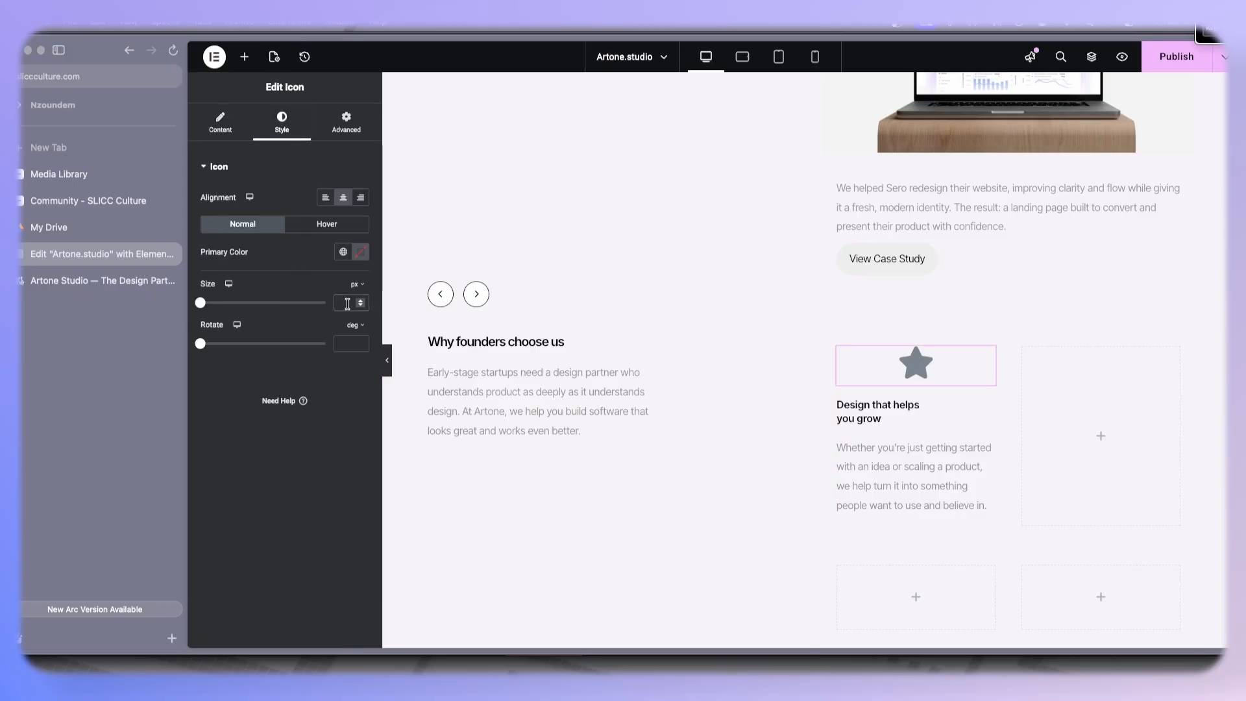
{"action": "type", "text": "24"}
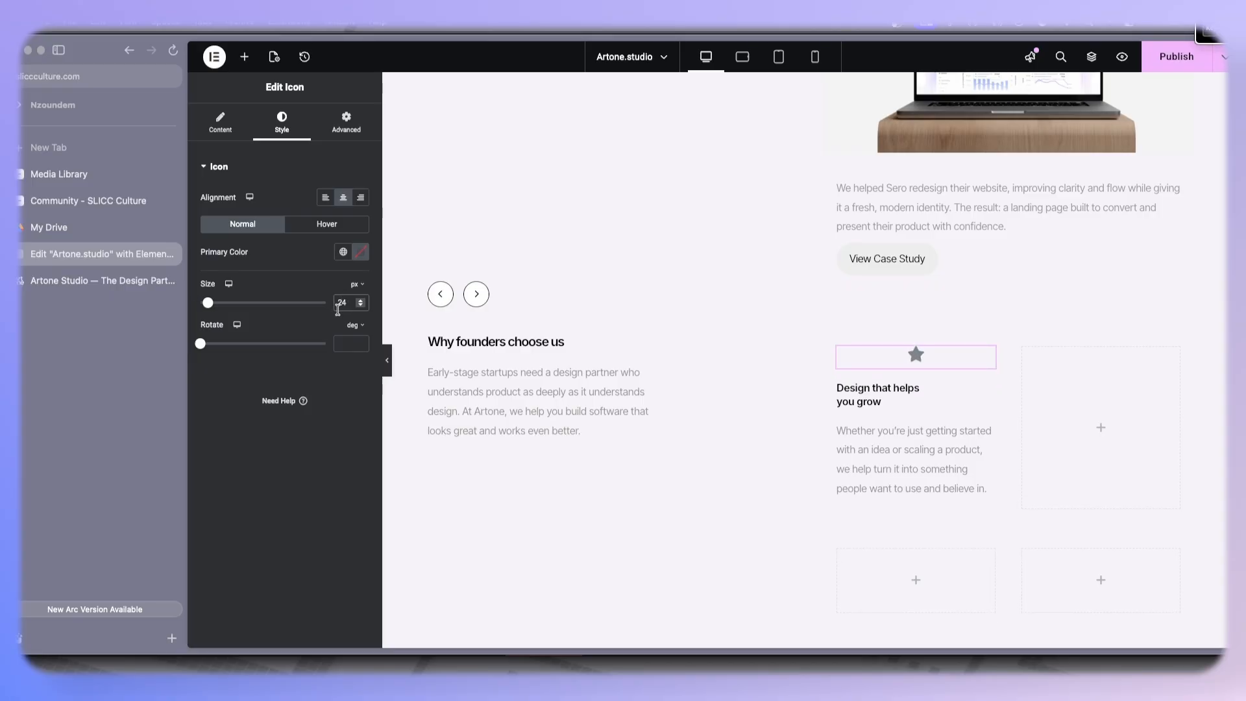
{"action": "left_click", "coordinate": [325, 198]}
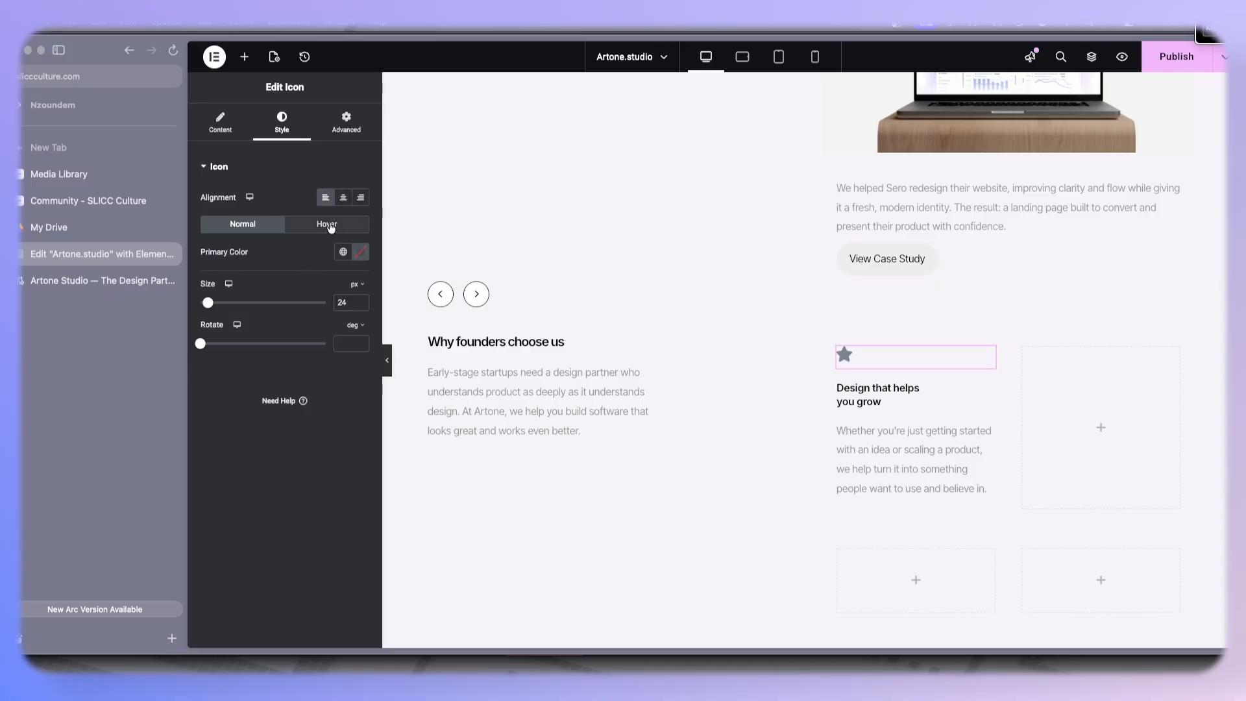
- Give the icon a classic background in light blue #F3FAFF
{"action": "left_click", "coordinate": [346, 123]}
{"action": "scroll", "coordinate": [269, 529], "scroll_direction": "down", "scroll_amount": 10}
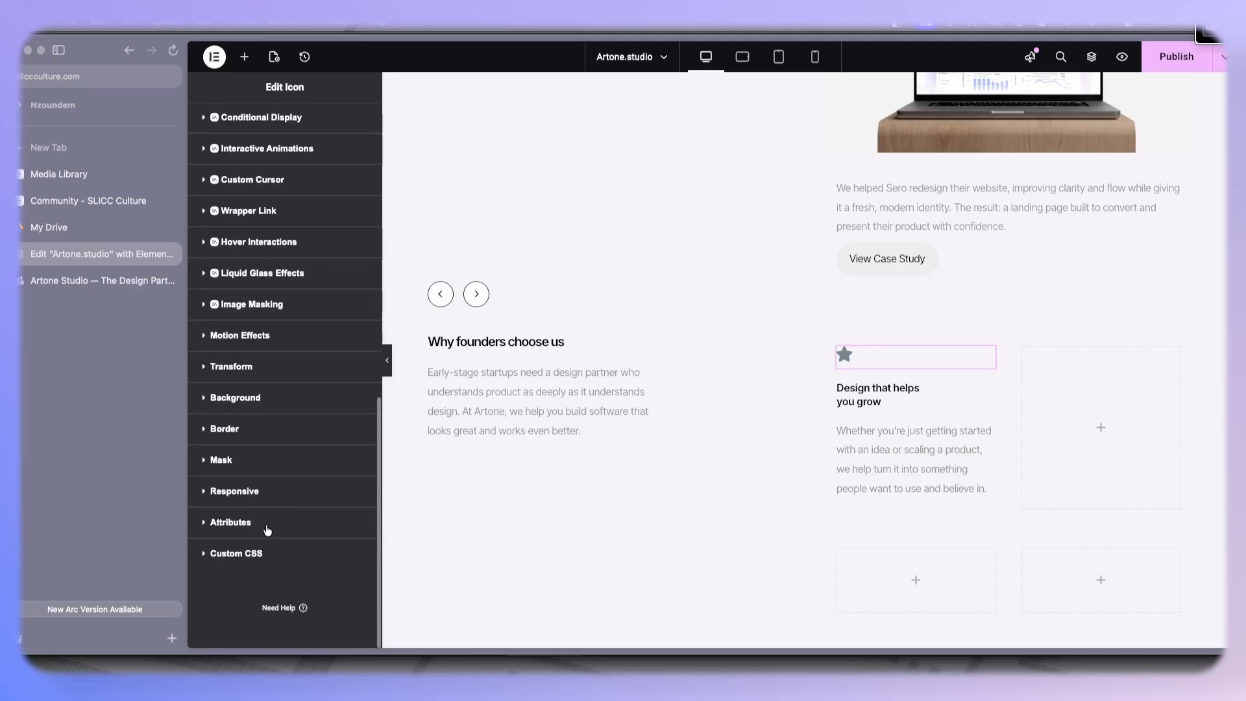
{"action": "left_click", "coordinate": [265, 398]}
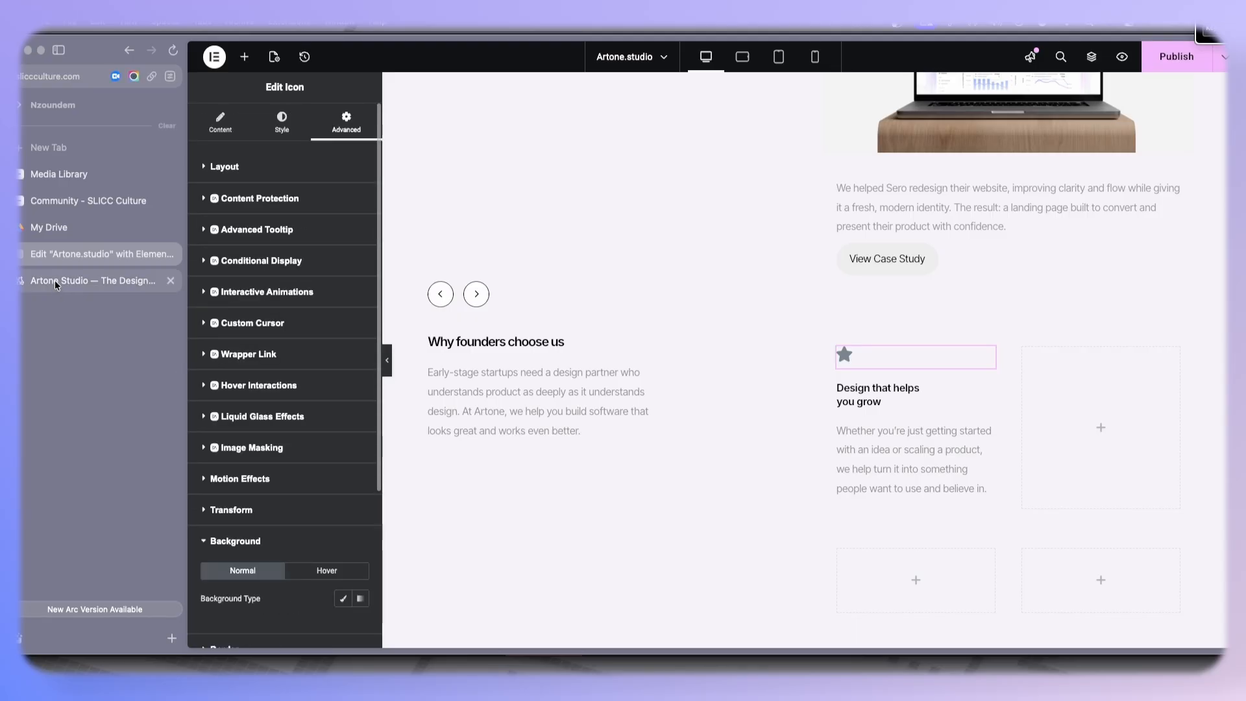
{"action": "left_click", "coordinate": [55, 279]}
{"action": "left_click", "coordinate": [65, 261]}
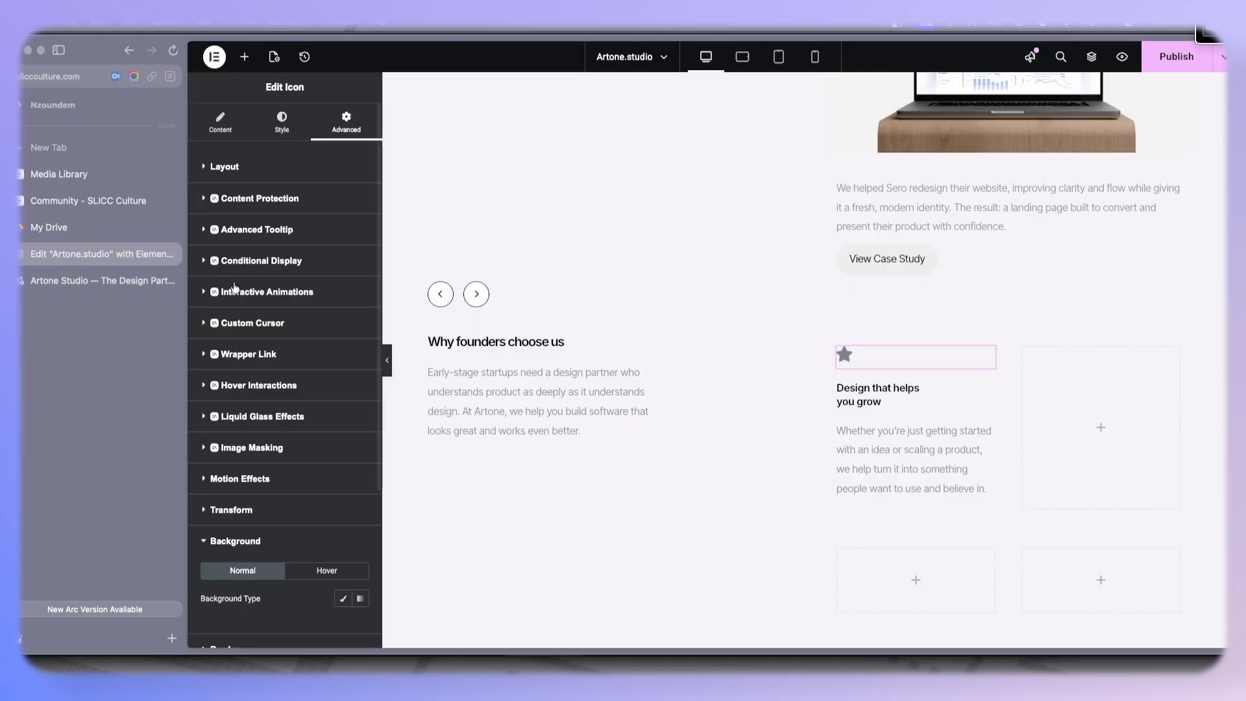
{"action": "left_click", "coordinate": [342, 598]}
{"action": "scroll", "coordinate": [322, 494], "scroll_direction": "down", "scroll_amount": 5}
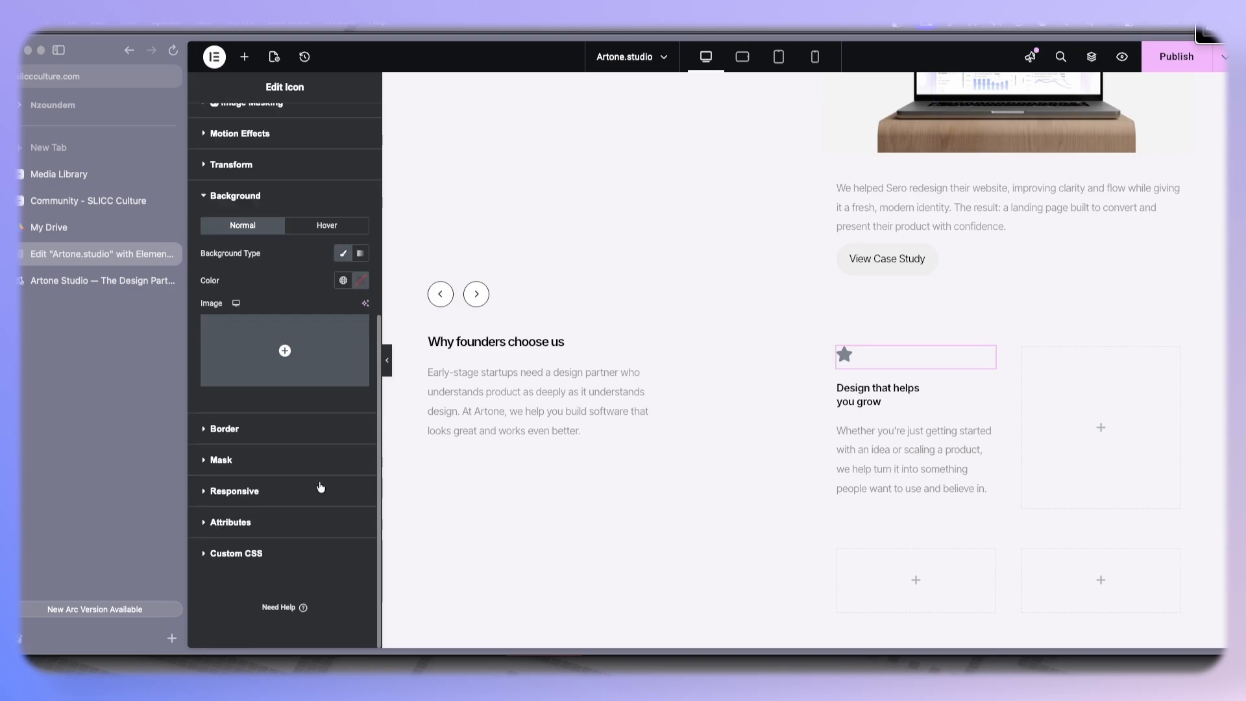
{"action": "left_click", "coordinate": [360, 280]}
{"action": "type", "text": "#E0E0E0"}
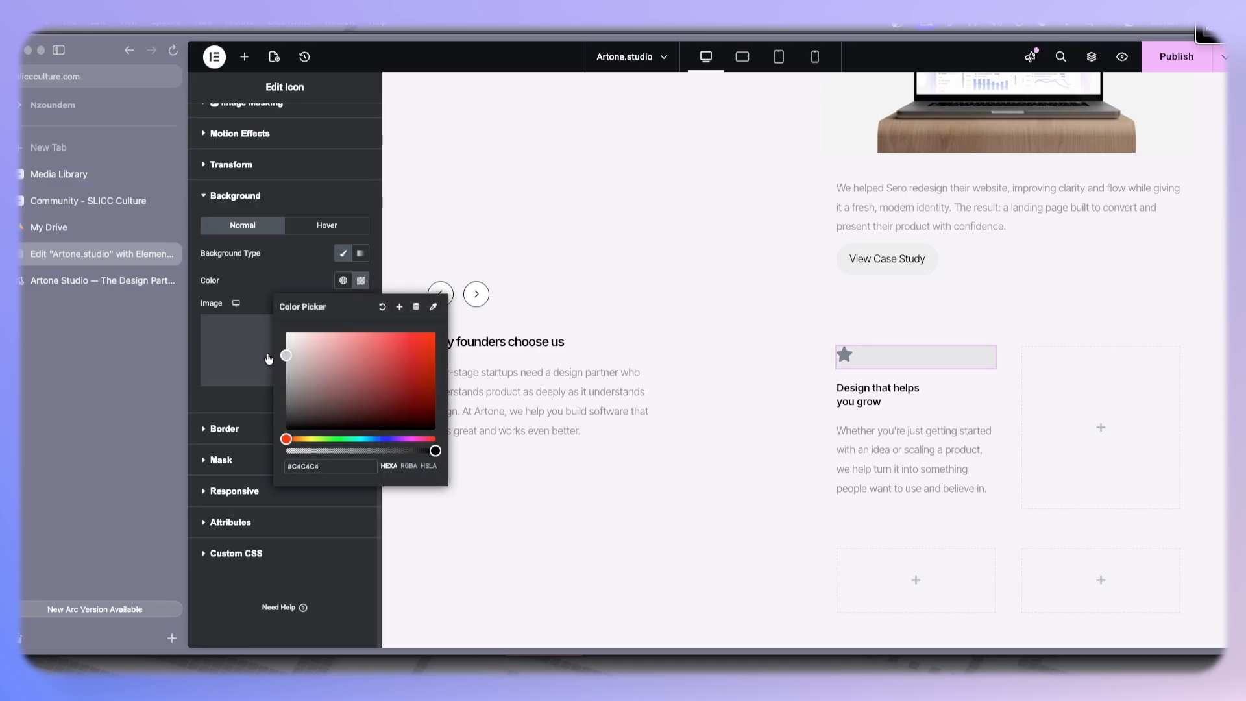
{"action": "left_click_drag", "start_coordinate": [264, 342], "coordinate": [261, 338]}
{"action": "left_click", "coordinate": [369, 439]}
{"action": "left_click_drag", "start_coordinate": [313, 371], "coordinate": [296, 315]}
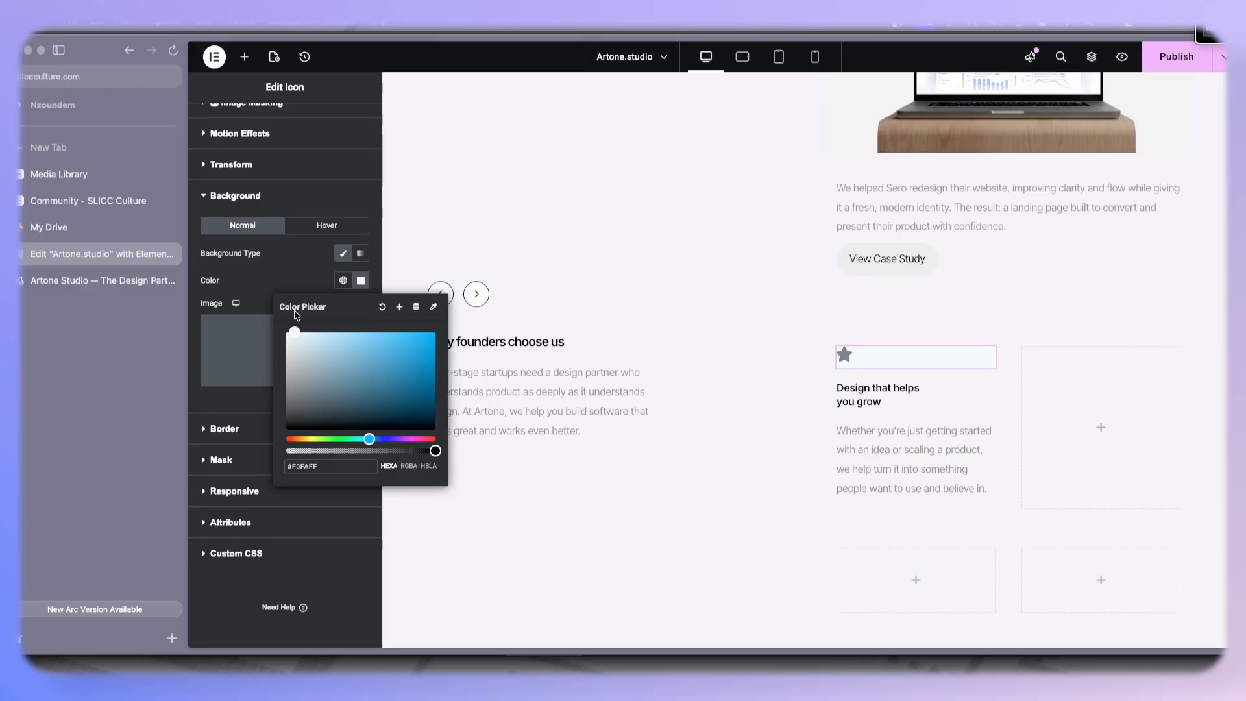
- Set the icon's width to Custom at 14% and align it to the start of the card
{"action": "scroll", "coordinate": [308, 233], "scroll_direction": "up", "scroll_amount": 5}
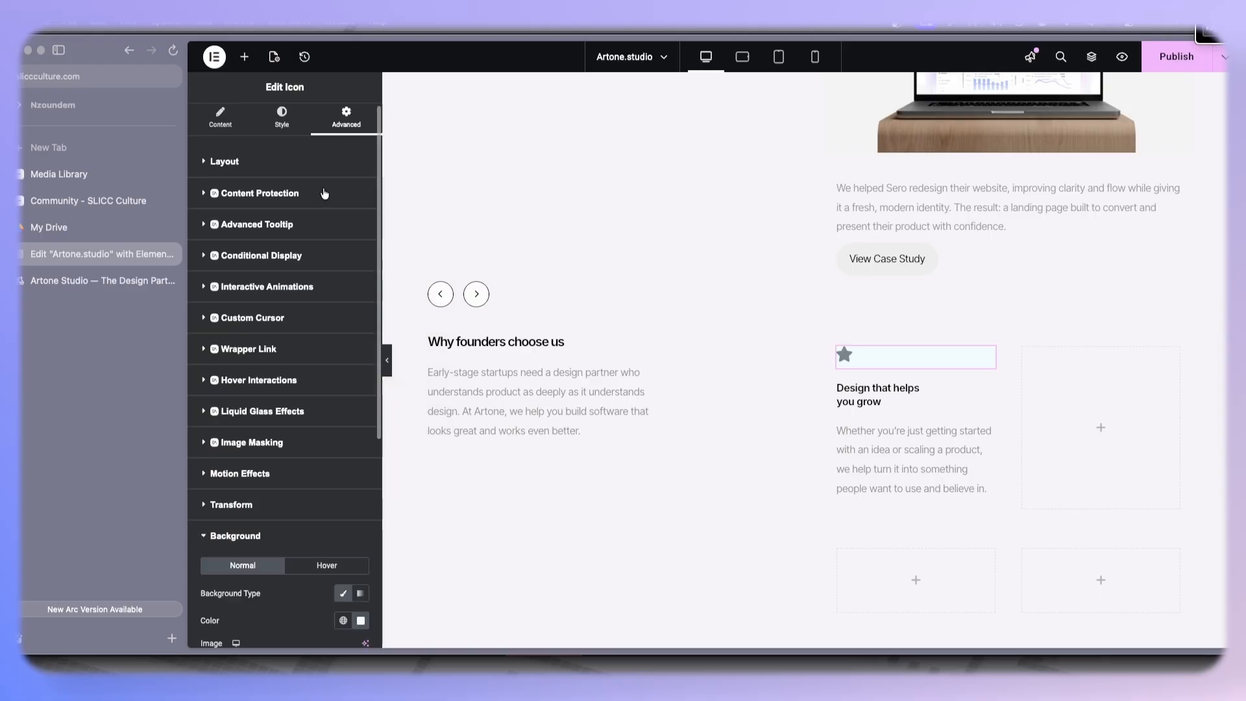
{"action": "left_click", "coordinate": [295, 172]}
{"action": "left_click", "coordinate": [294, 303]}
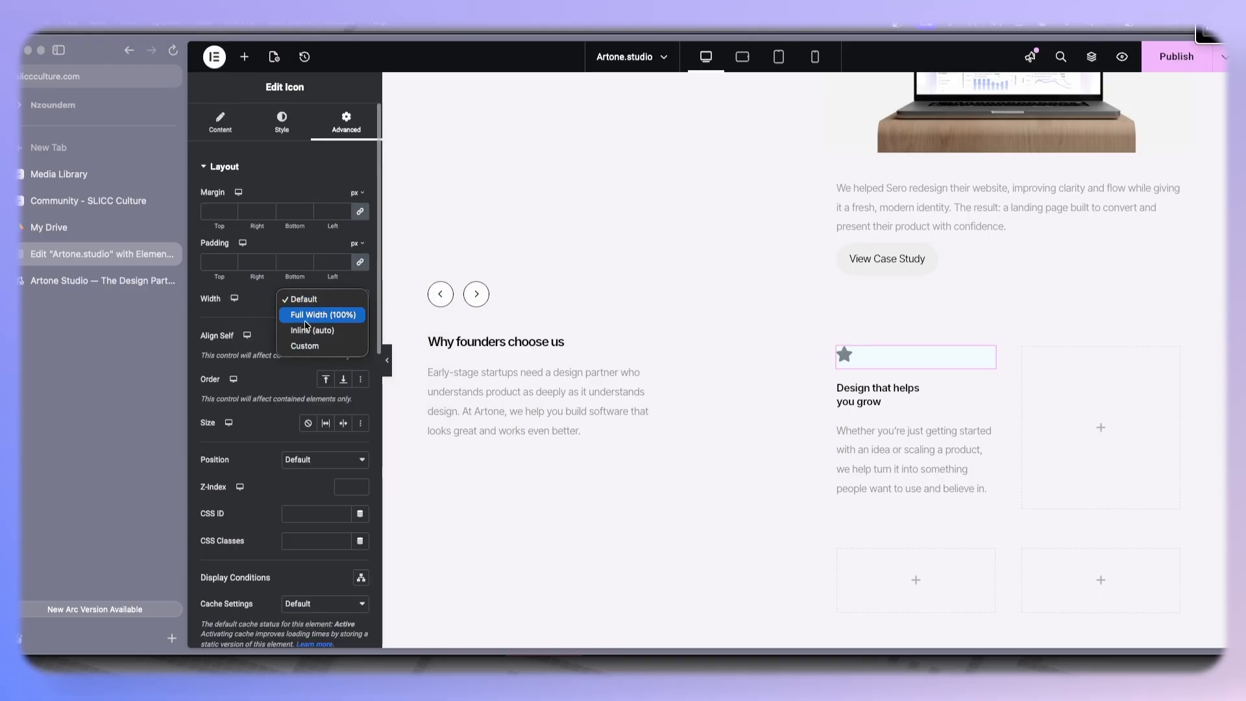
{"action": "left_click", "coordinate": [297, 344]}
{"action": "left_click_drag", "start_coordinate": [200, 339], "coordinate": [216, 342]}
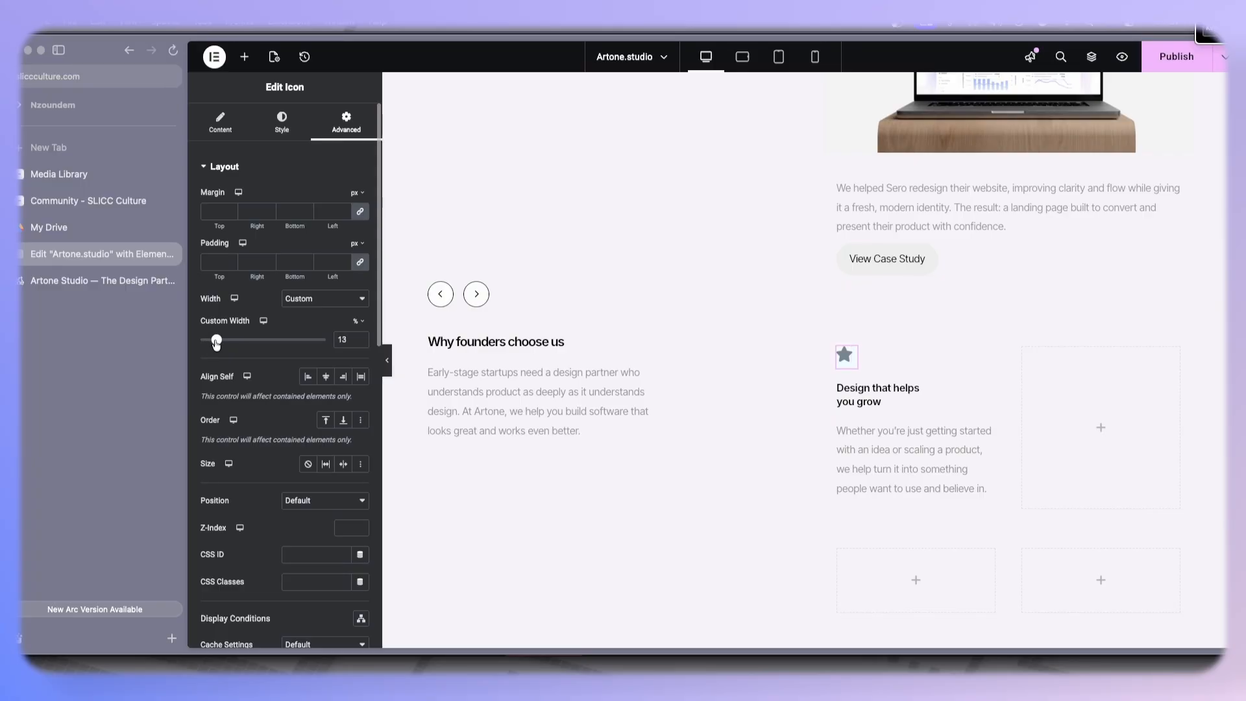
{"action": "left_click_drag", "start_coordinate": [217, 344], "coordinate": [218, 340]}
{"action": "left_click", "coordinate": [330, 379]}
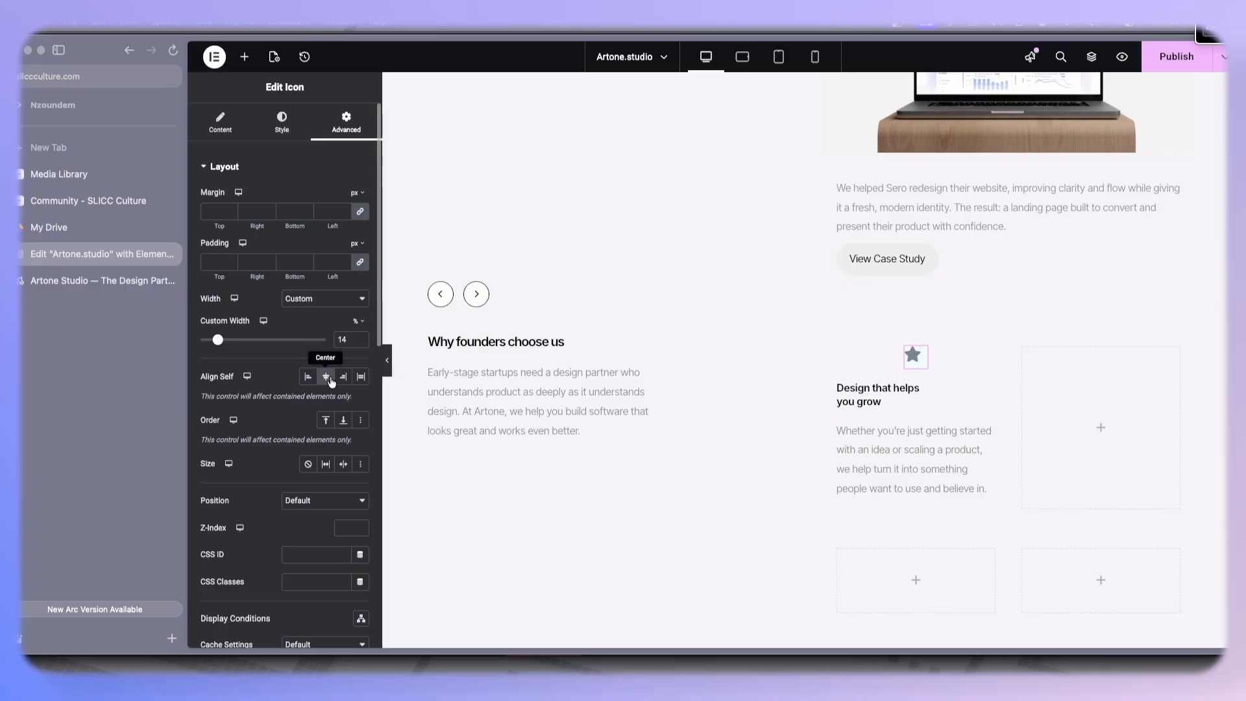
{"action": "left_click", "coordinate": [307, 377]}
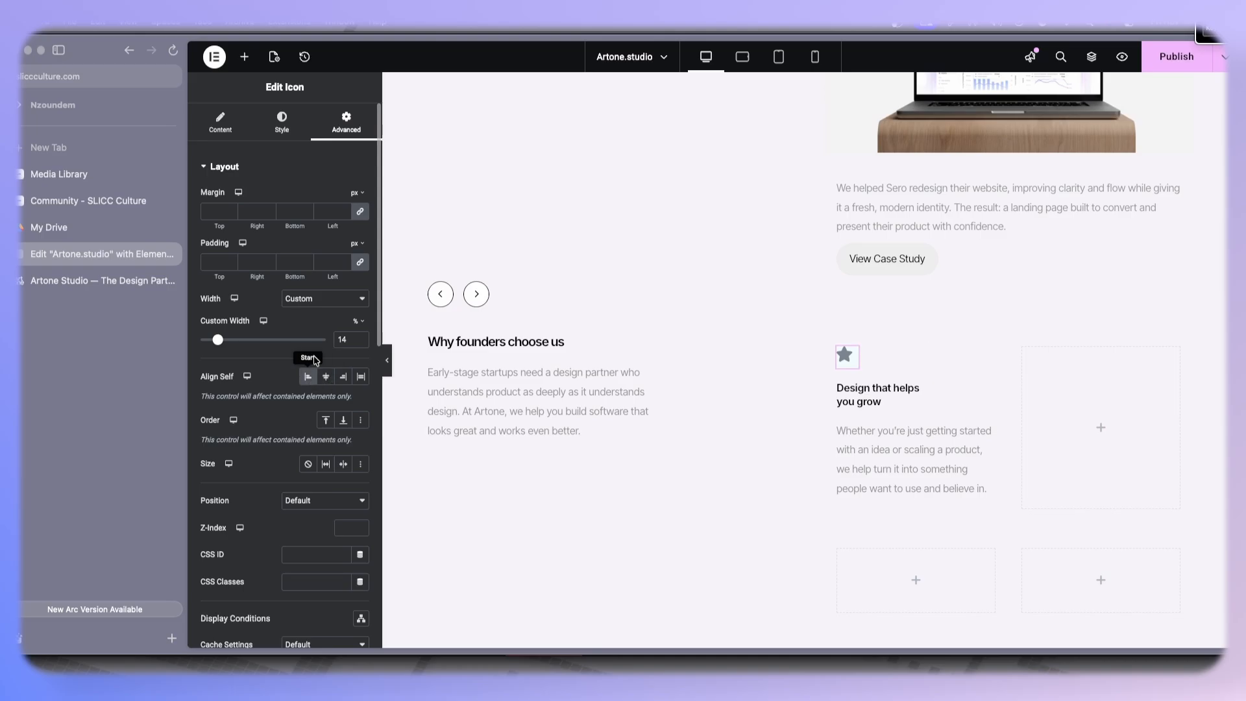
- Center the icon glyph within its box
{"action": "left_click", "coordinate": [275, 129]}
{"action": "left_click", "coordinate": [343, 200]}
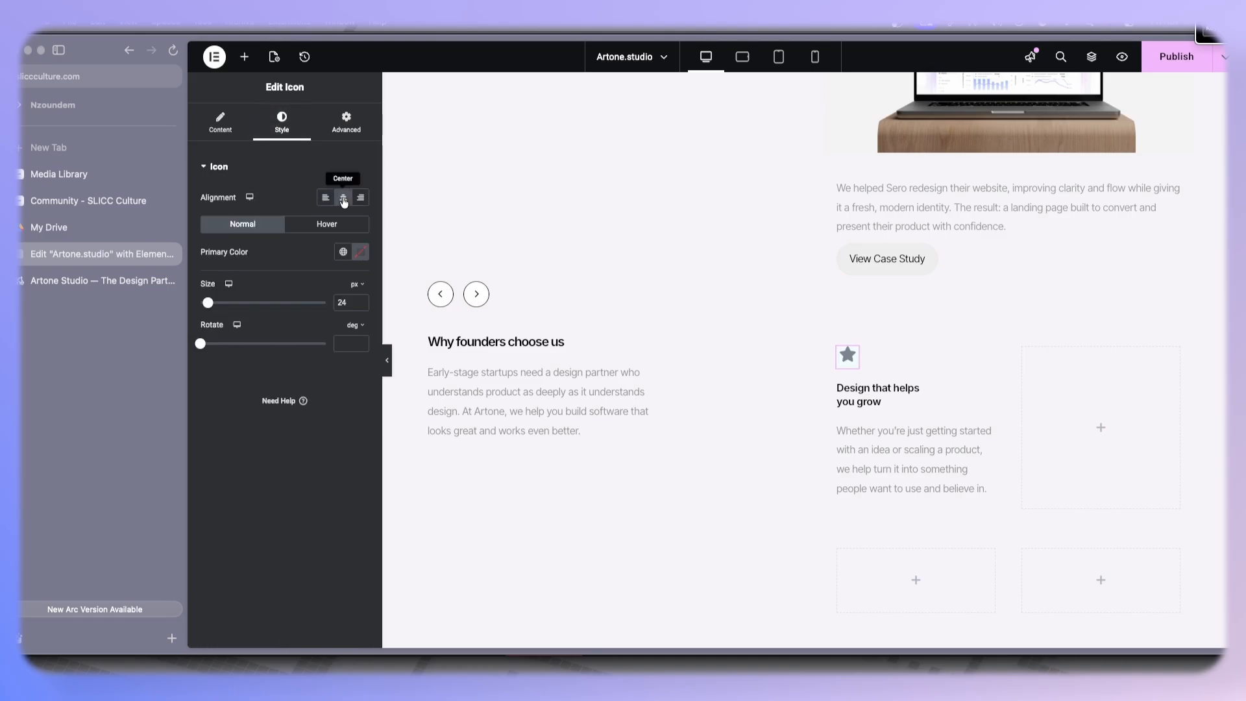
{"action": "left_click", "coordinate": [341, 130]}
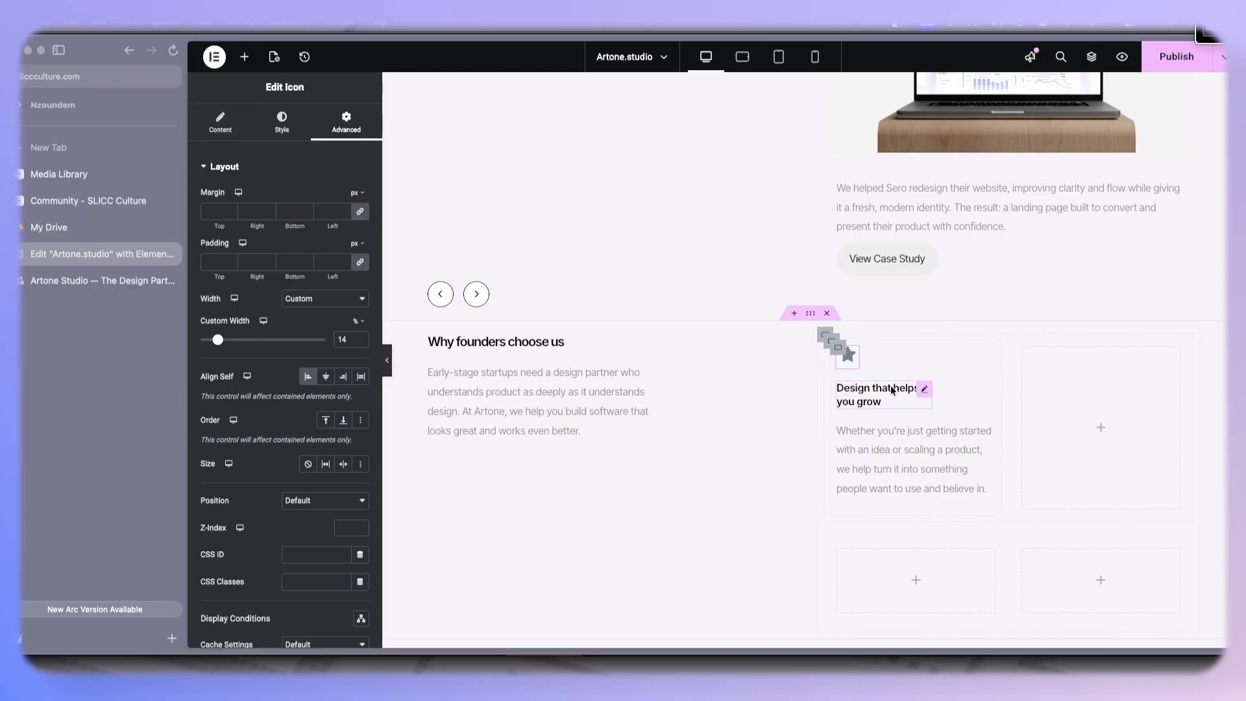
- Set the icon's border radius to 1 px on all corners and preview the card
{"action": "scroll", "coordinate": [323, 300], "scroll_direction": "down", "scroll_amount": 10}
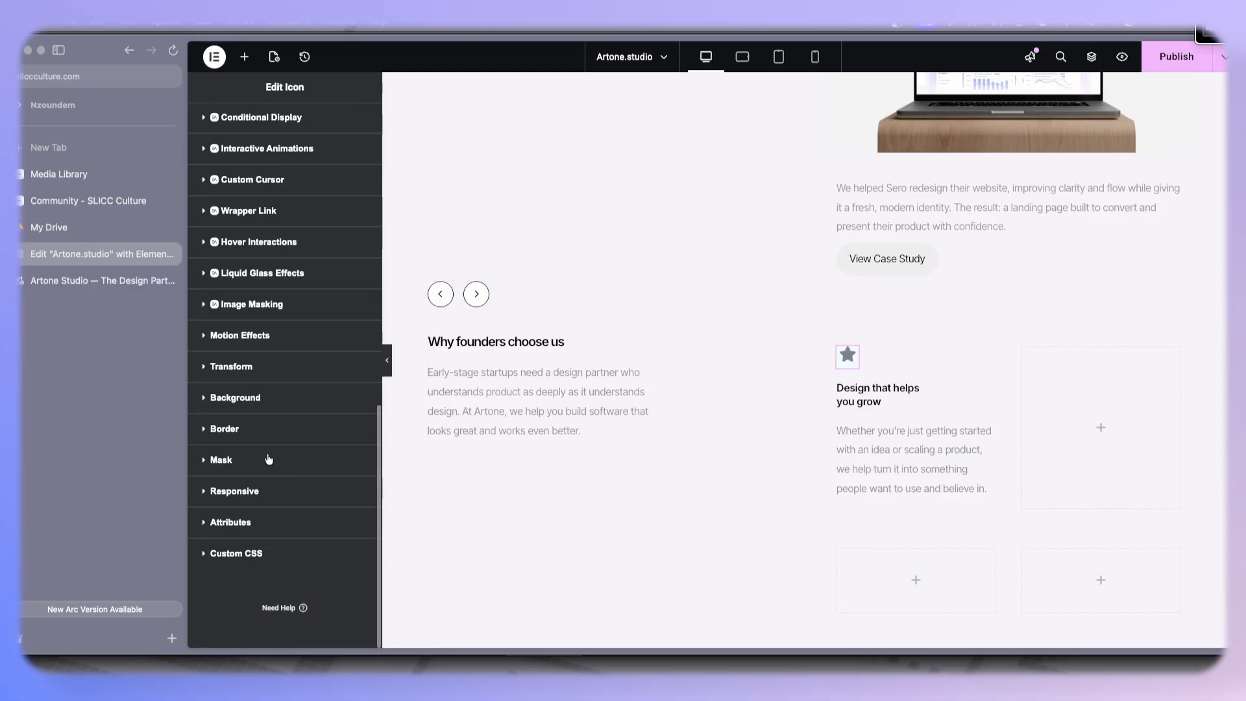
{"action": "left_click", "coordinate": [235, 427]}
{"action": "scroll", "coordinate": [246, 450], "scroll_direction": "down", "scroll_amount": 8}
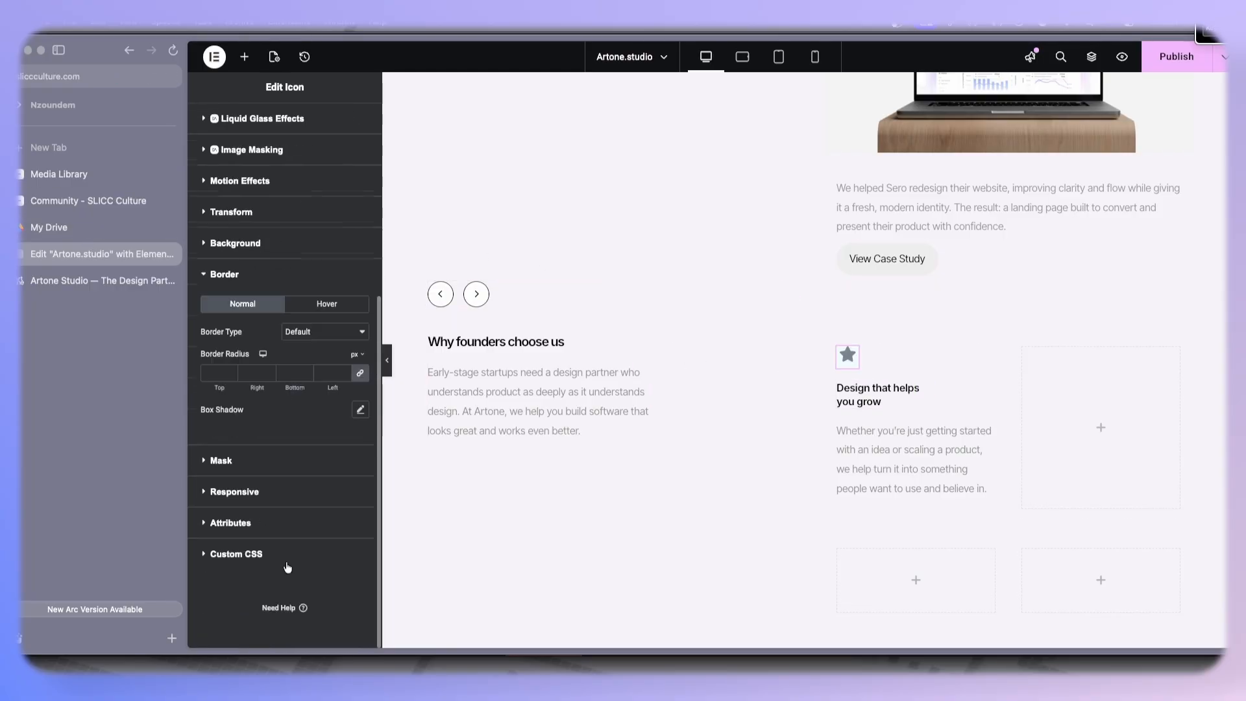
{"action": "left_click", "coordinate": [346, 372]}
{"action": "left_click", "coordinate": [389, 363]}
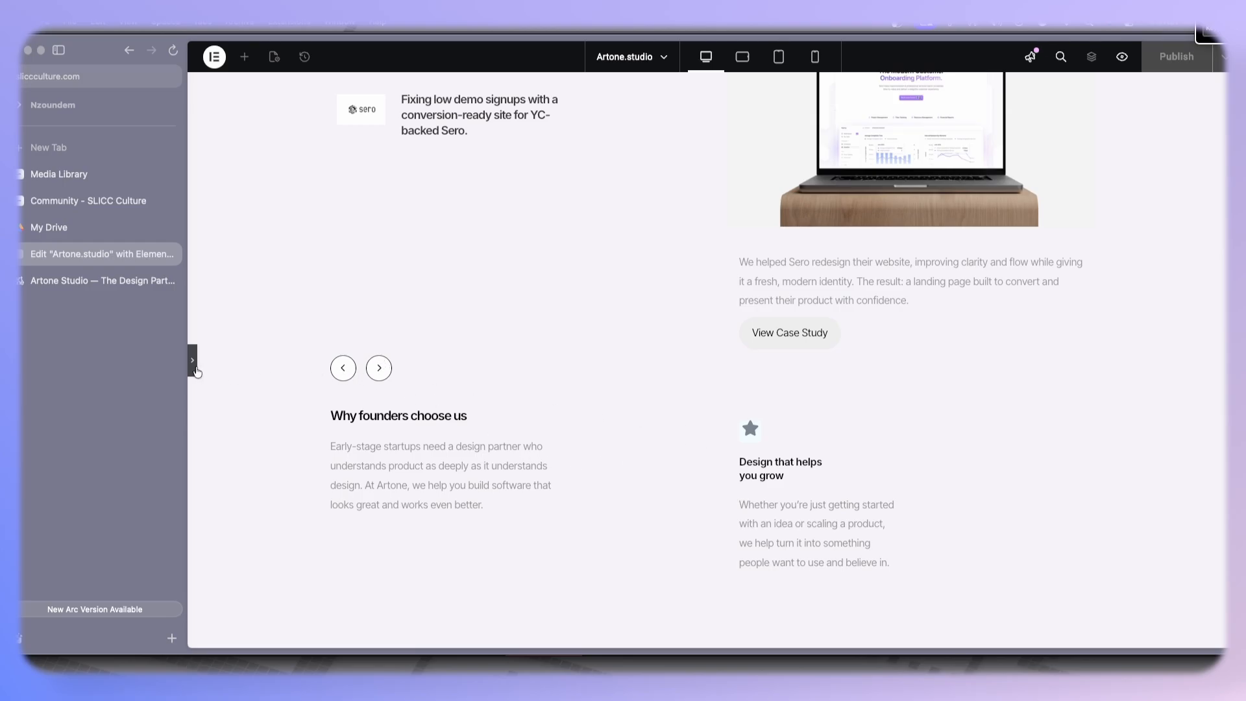
{"action": "left_click", "coordinate": [196, 368]}
- Set the icon's padding to 8 px on all sides and unlink the padding values
{"action": "scroll", "coordinate": [312, 241], "scroll_direction": "up", "scroll_amount": 5}
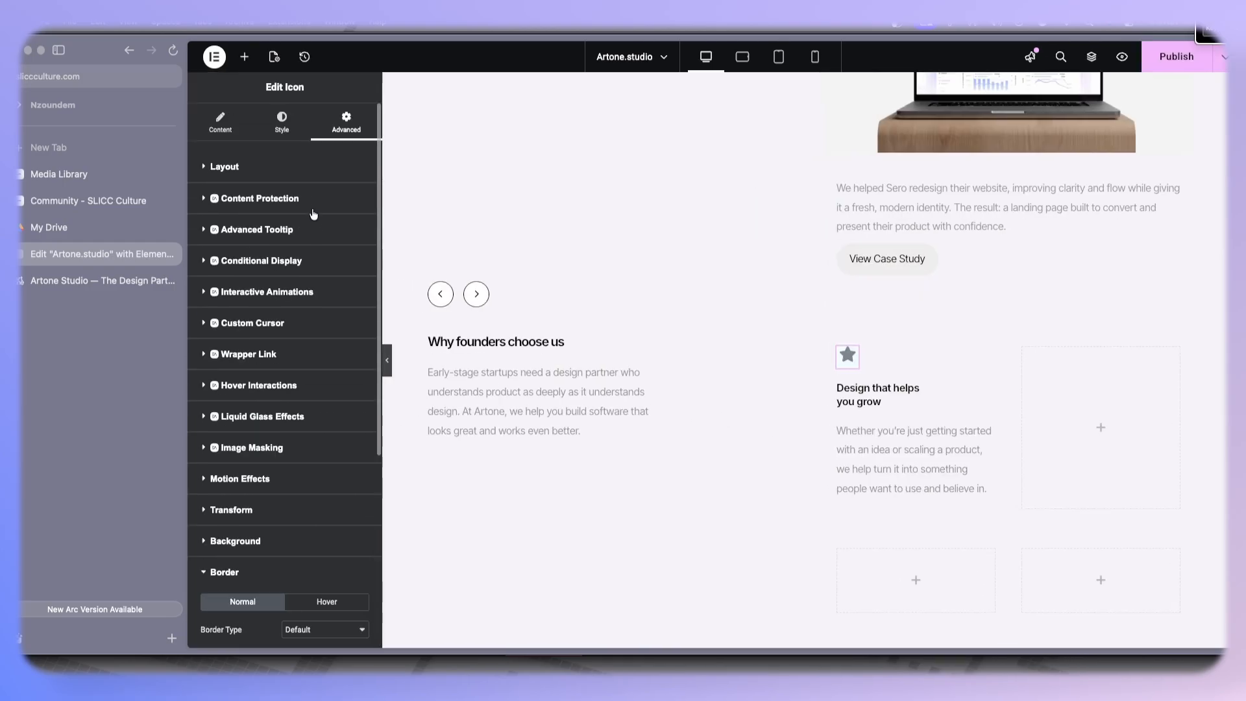
{"action": "left_click", "coordinate": [306, 170]}
{"action": "left_click", "coordinate": [344, 262]}
{"action": "left_click", "coordinate": [344, 262]}
{"action": "left_click", "coordinate": [344, 262]}
{"action": "left_click", "coordinate": [344, 263]}
{"action": "left_click", "coordinate": [344, 262]}
{"action": "left_click", "coordinate": [344, 261]}
{"action": "left_click", "coordinate": [344, 260]}
{"action": "left_click", "coordinate": [344, 260]}
{"action": "left_click", "coordinate": [361, 263]}
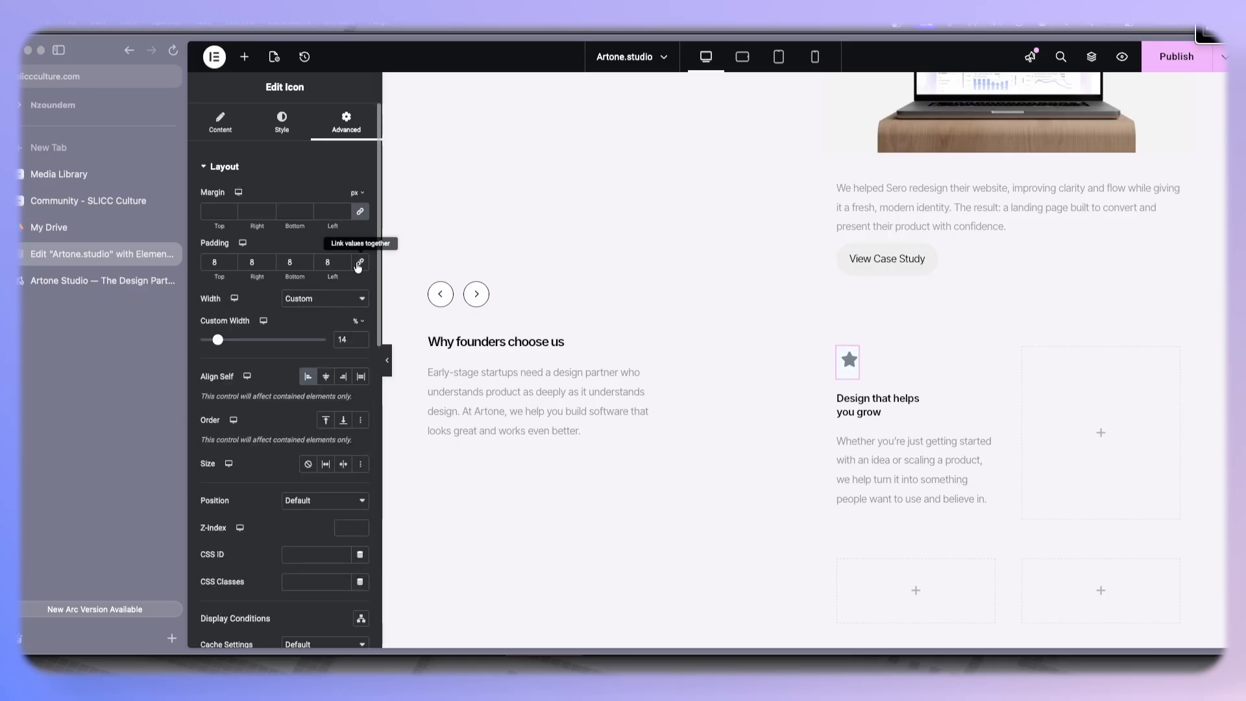
- Set the icon's bottom padding to 4 px and its custom width to 17%
{"action": "left_click", "coordinate": [309, 266]}
{"action": "left_click", "coordinate": [309, 265]}
{"action": "left_click", "coordinate": [309, 265]}
{"action": "left_click", "coordinate": [309, 265]}
{"action": "left_click", "coordinate": [309, 265]}
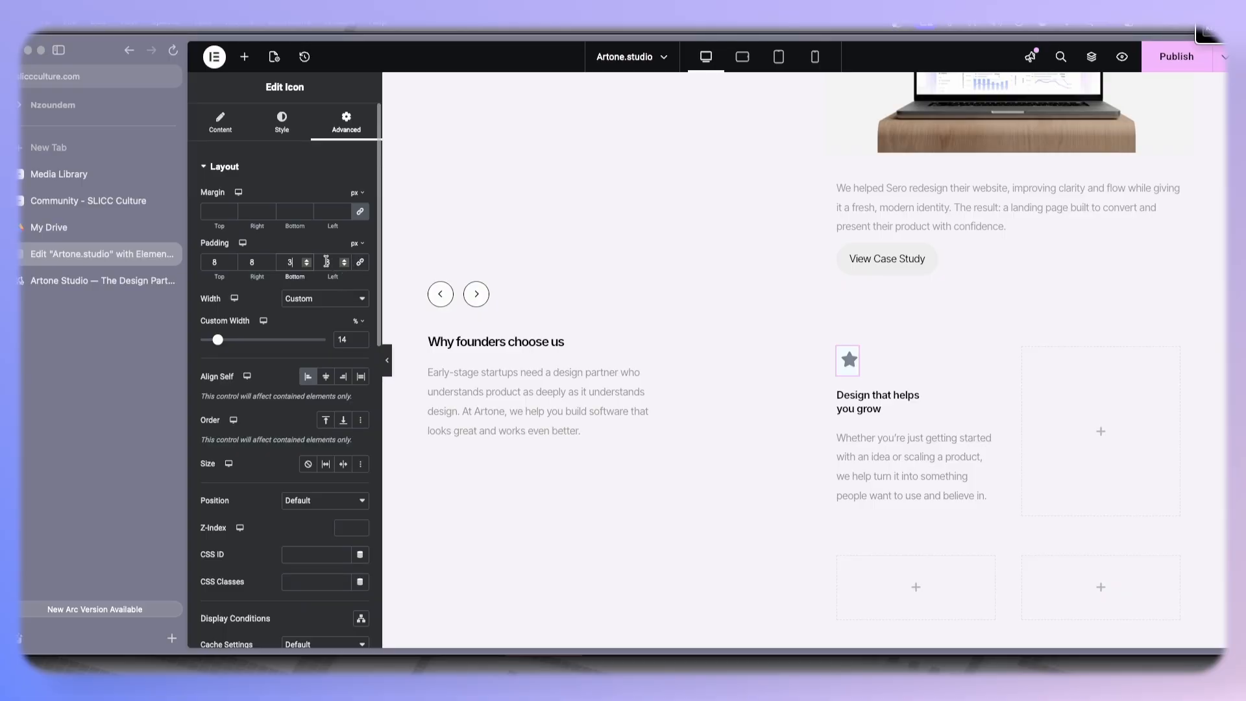
{"action": "left_click", "coordinate": [272, 261]}
{"action": "left_click", "coordinate": [272, 261]}
{"action": "left_click", "coordinate": [272, 262]}
{"action": "left_click_drag", "start_coordinate": [218, 339], "coordinate": [222, 341]}
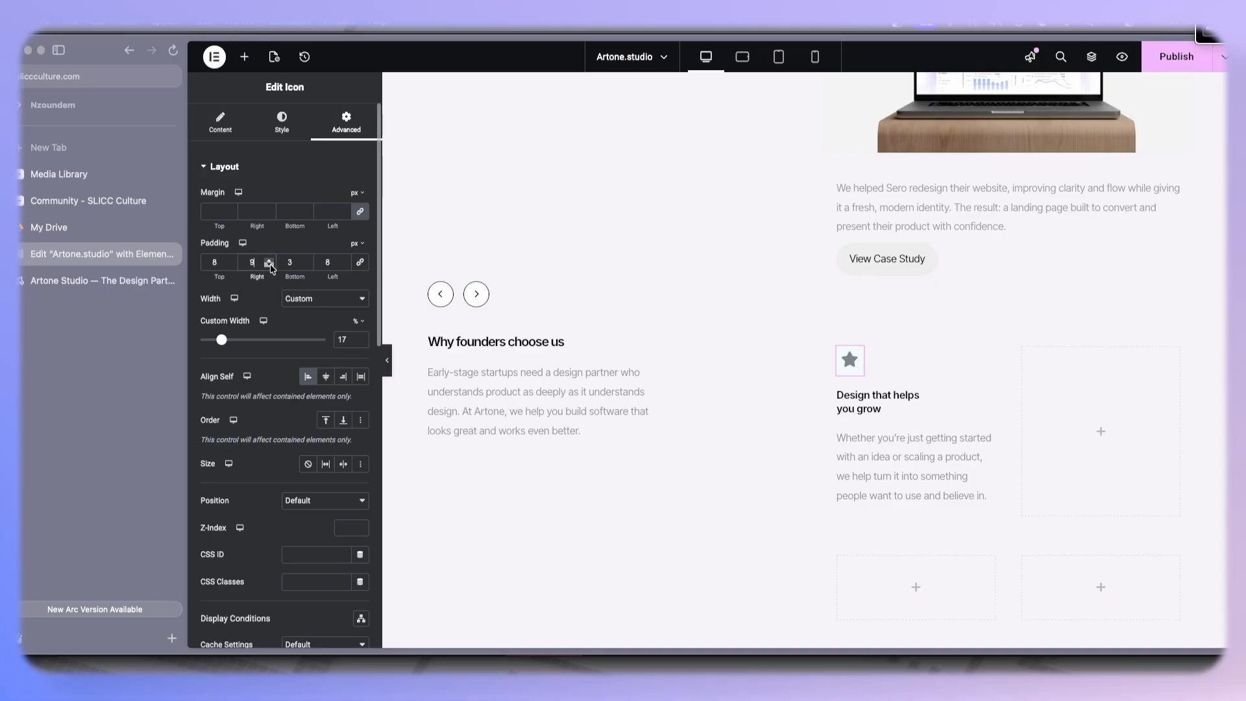
{"action": "left_click", "coordinate": [307, 260]}
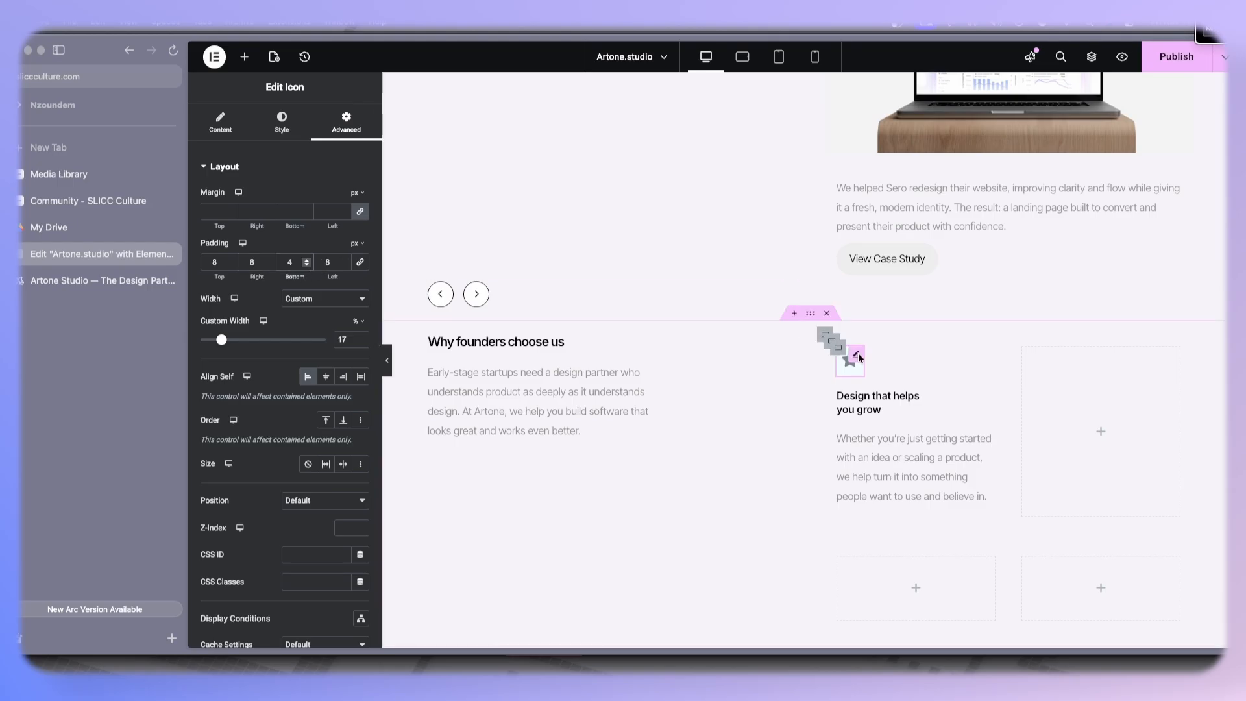
- Change the icon's background color to light blue #E6F7FF
{"action": "scroll", "coordinate": [278, 435], "scroll_direction": "down", "scroll_amount": 3}
{"action": "scroll", "coordinate": [277, 435], "scroll_direction": "down", "scroll_amount": 10}
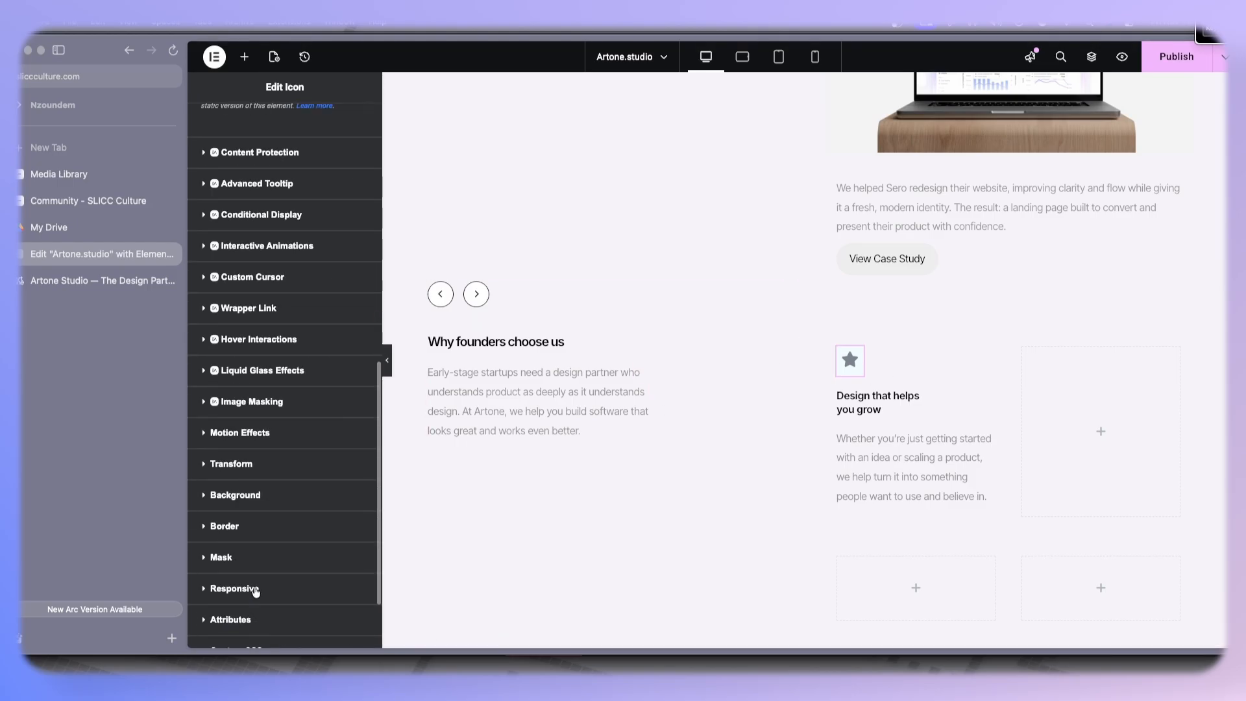
{"action": "left_click", "coordinate": [264, 495]}
{"action": "scroll", "coordinate": [331, 616], "scroll_direction": "down", "scroll_amount": 5}
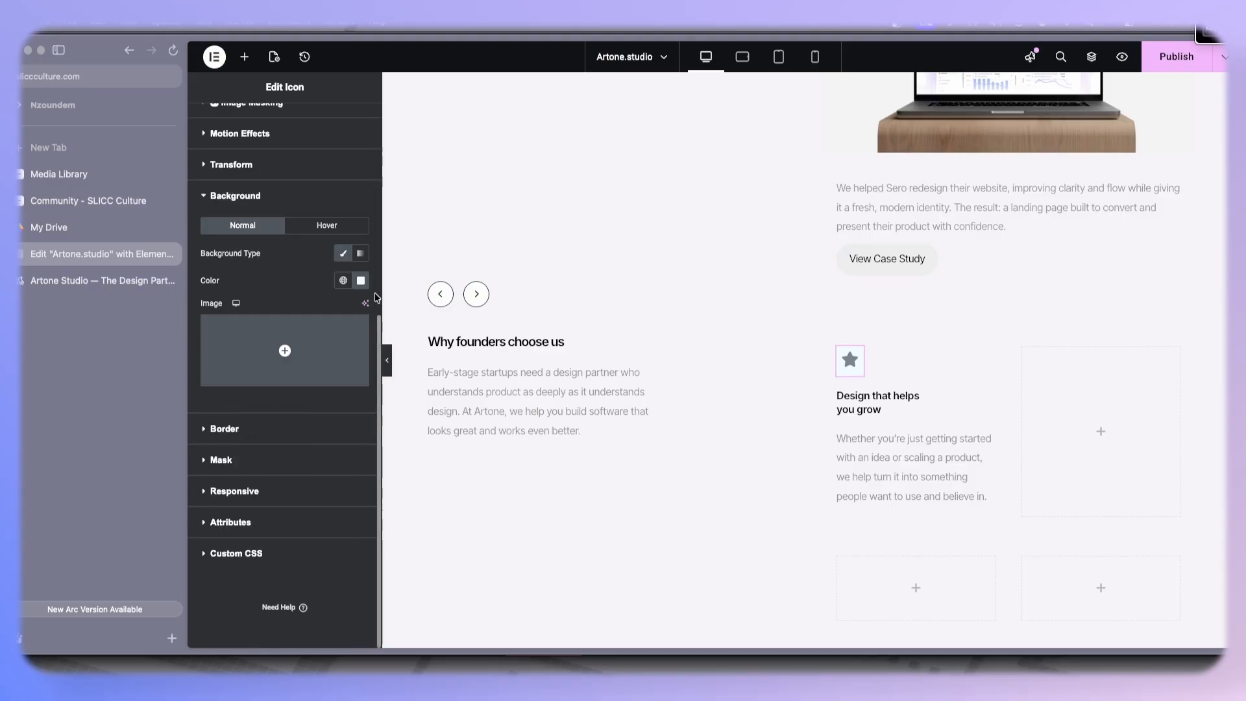
{"action": "left_click", "coordinate": [361, 280]}
{"action": "left_click", "coordinate": [300, 334]}
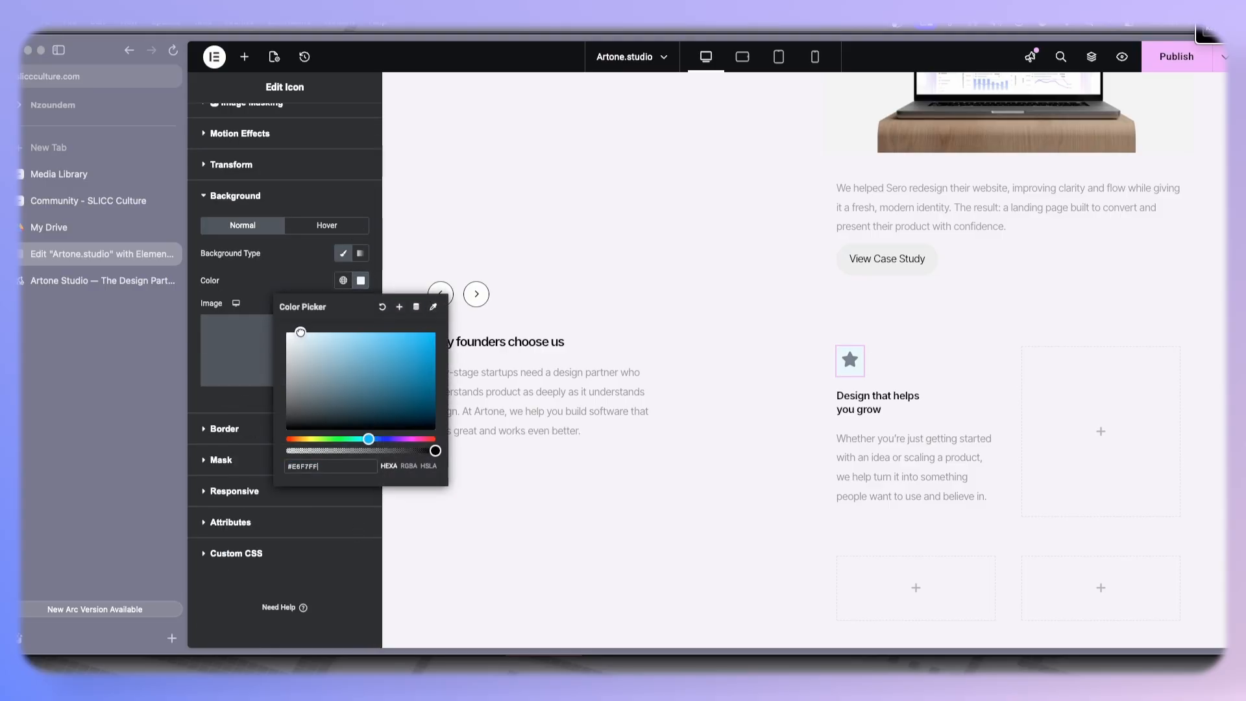
{"action": "left_click", "coordinate": [311, 286]}
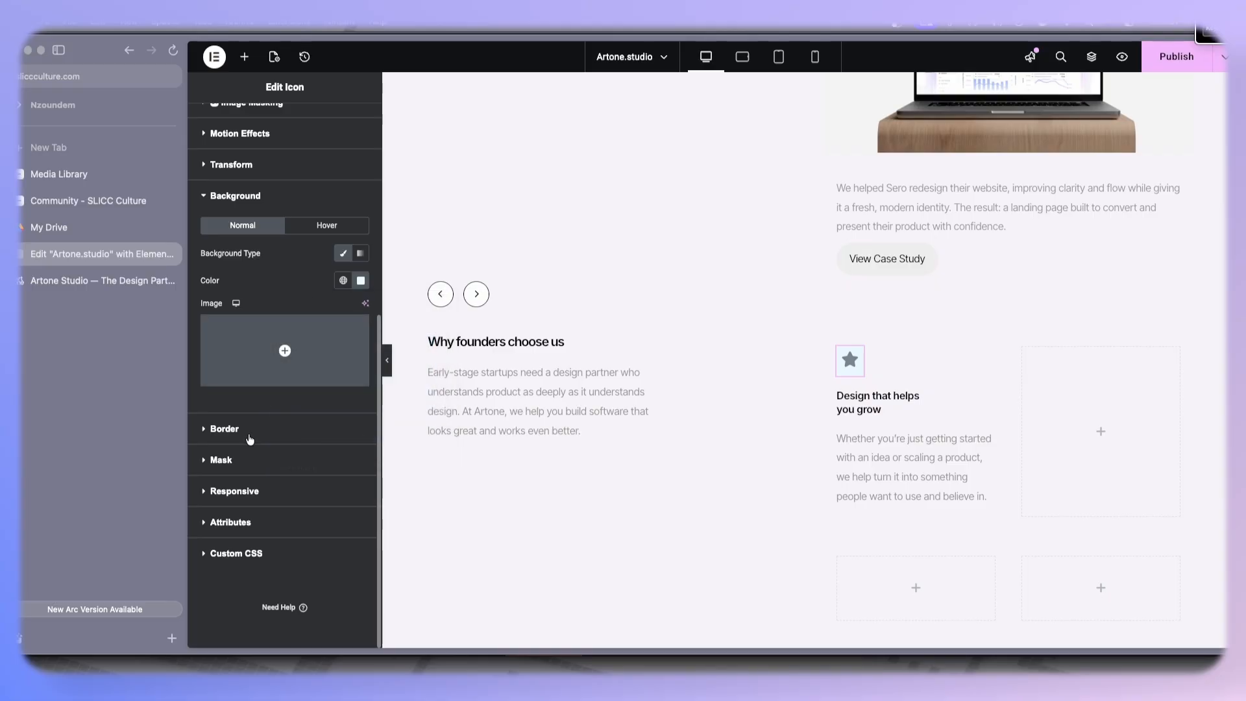
- Set the icon's primary color to black #000000
{"action": "scroll", "coordinate": [277, 231], "scroll_direction": "up", "scroll_amount": 7}
{"action": "left_click", "coordinate": [282, 124]}
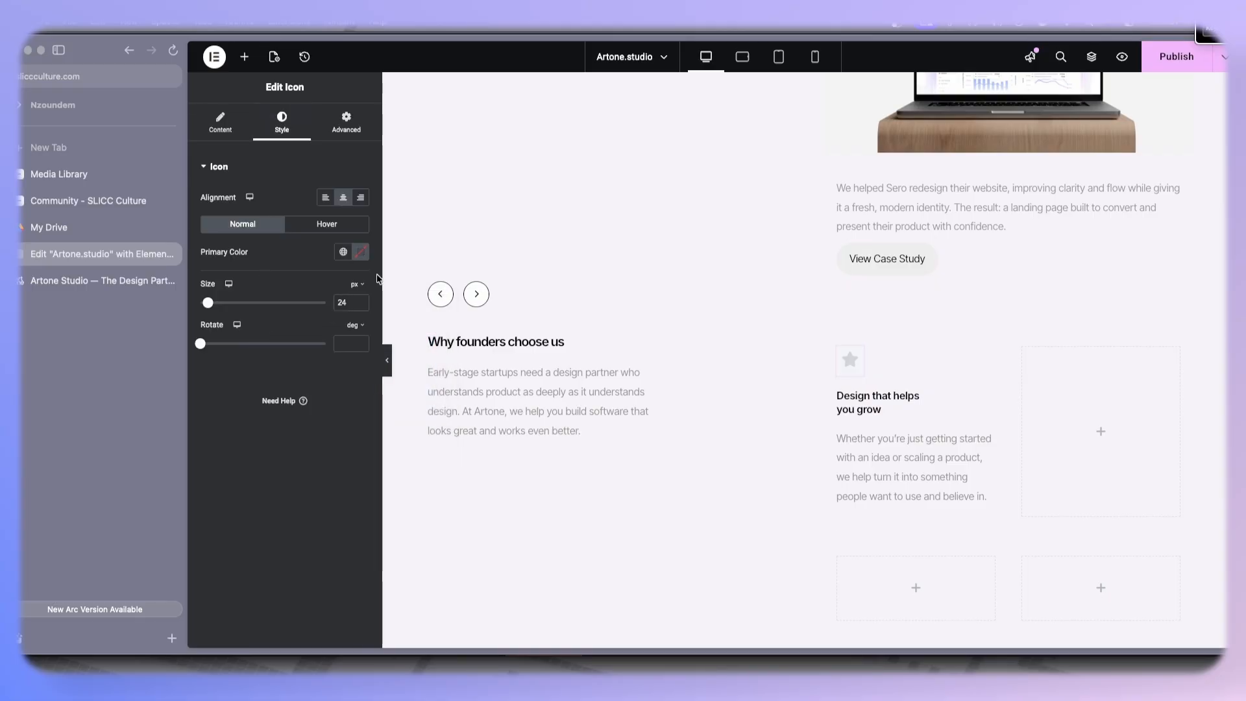
{"action": "left_click", "coordinate": [361, 254]}
{"action": "left_click", "coordinate": [287, 399]}
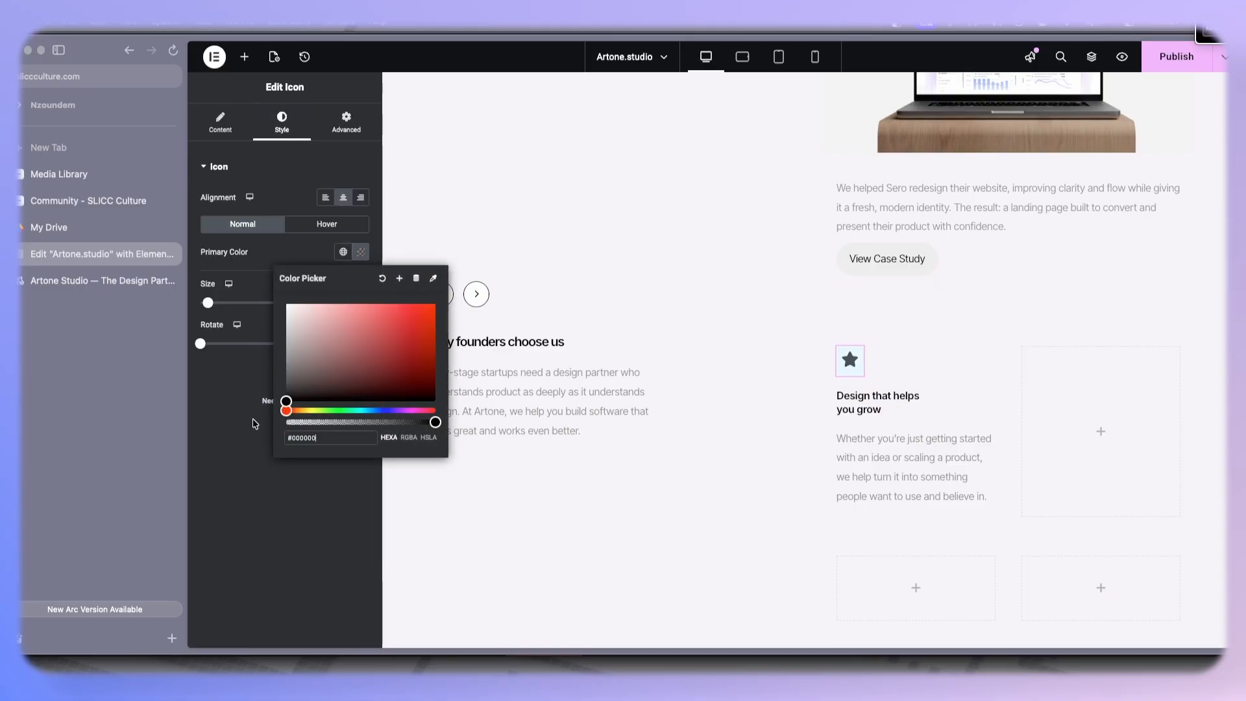
{"action": "left_click", "coordinate": [245, 431]}
- Compare the styled card with the reference site's feature card
{"action": "left_click", "coordinate": [100, 283]}
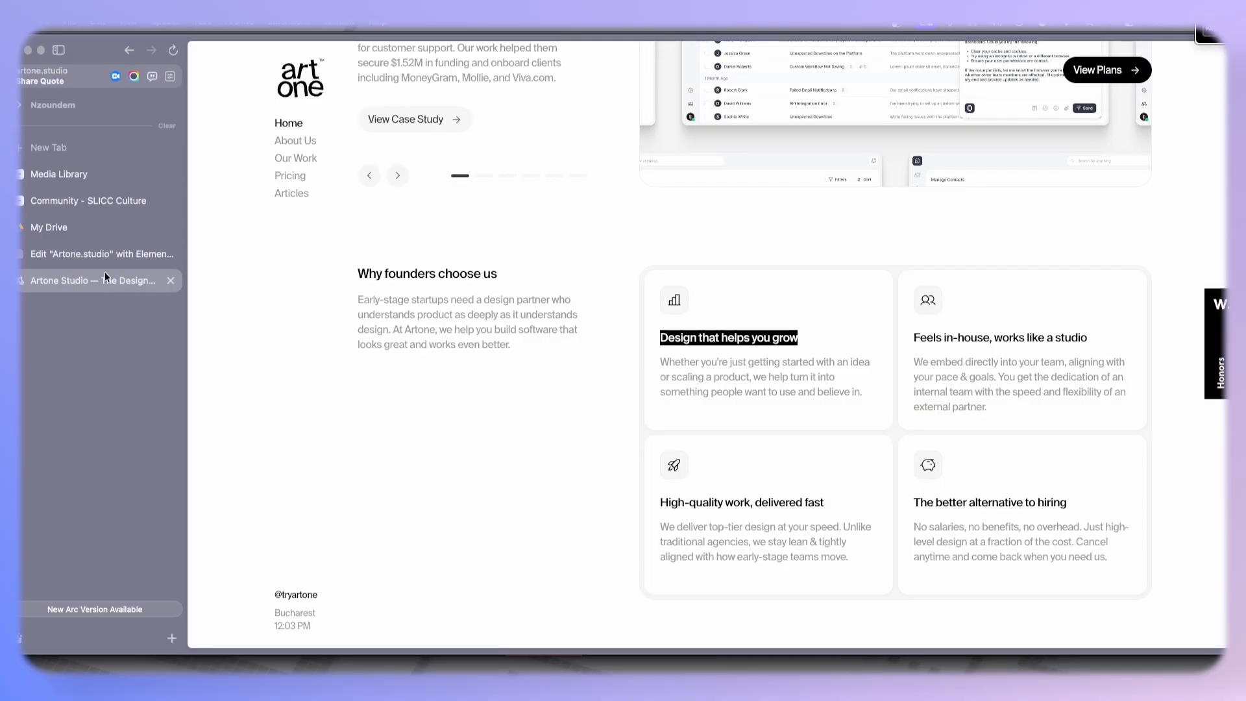
{"action": "left_click", "coordinate": [100, 258]}
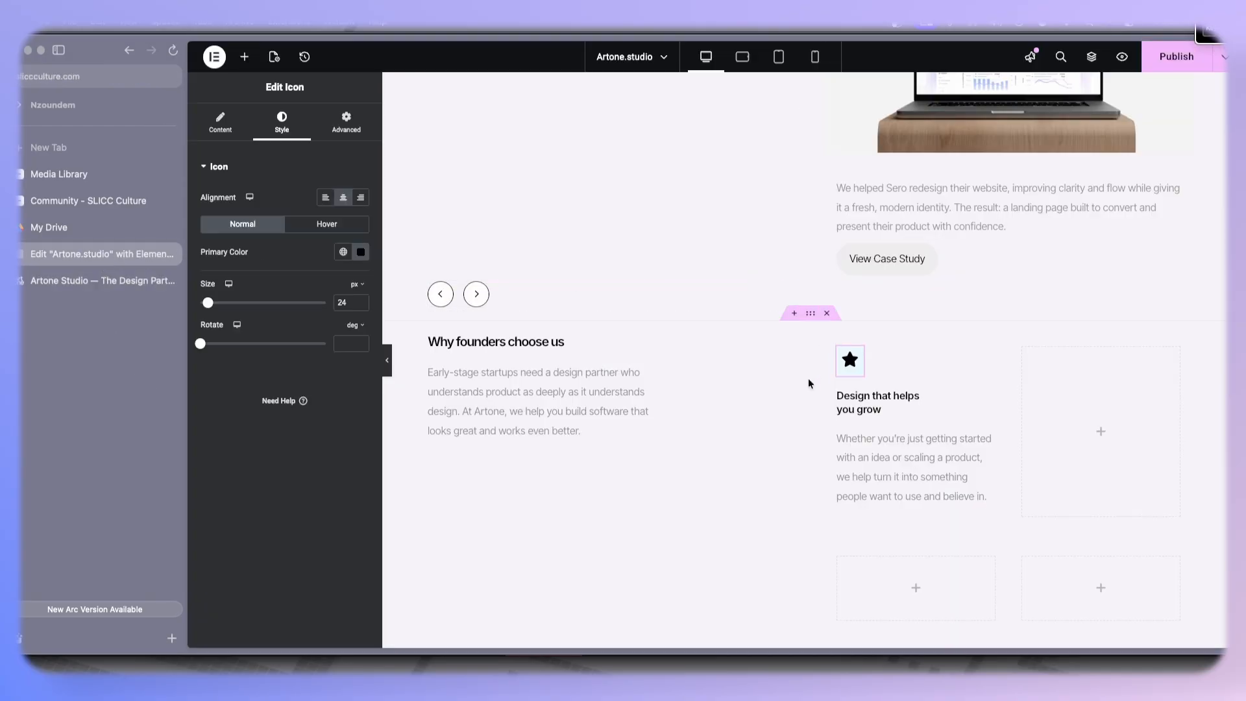
{"action": "left_click", "coordinate": [387, 360]}
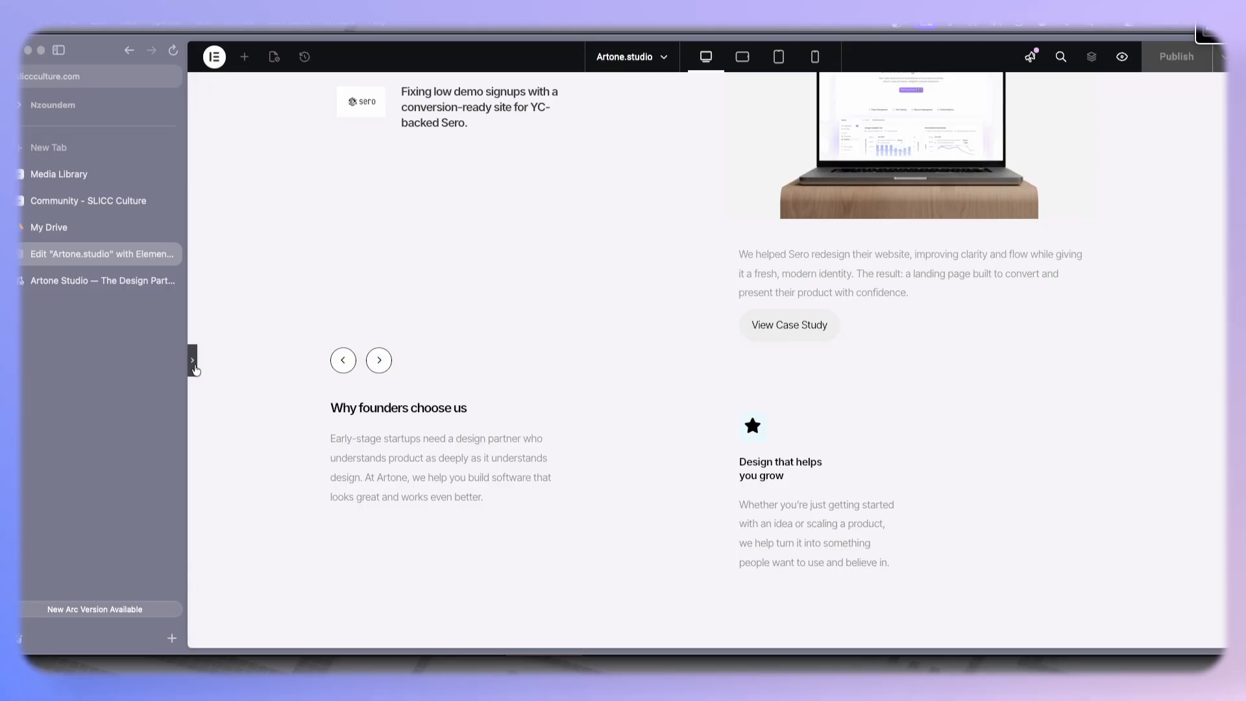
{"action": "left_click", "coordinate": [81, 286]}
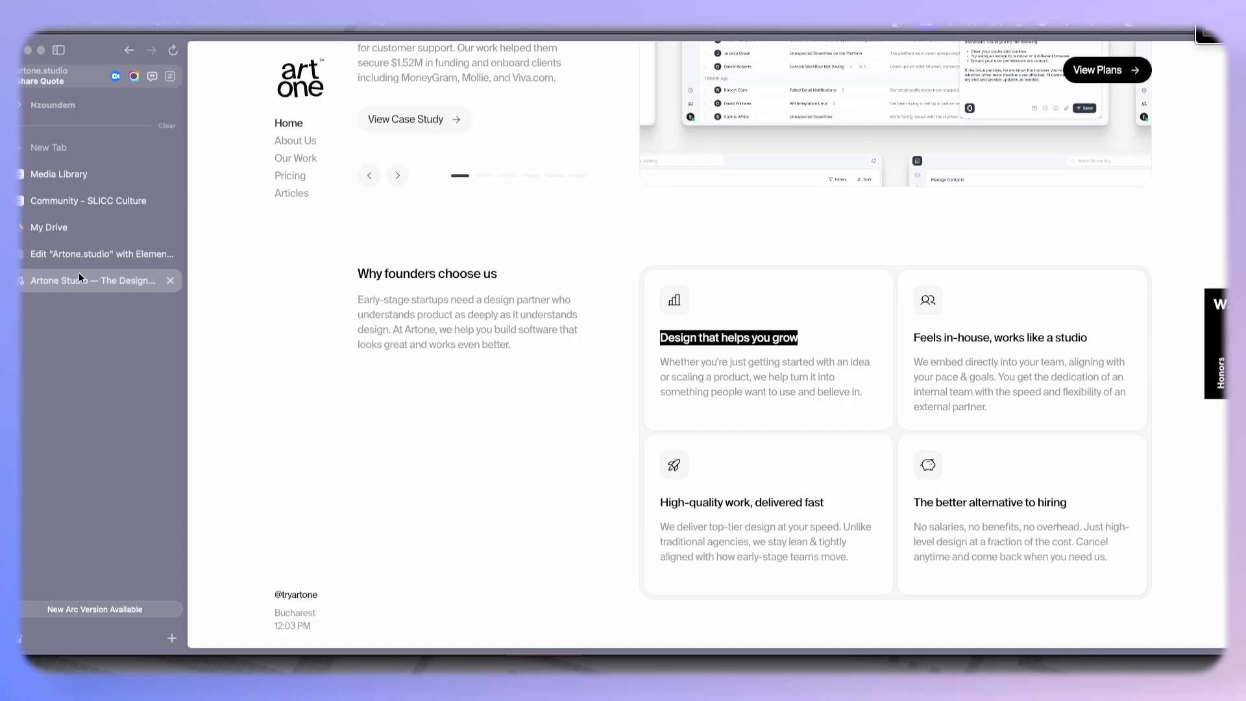
- Give the feature card's icon a solid border 1 px wide on all sides
{"action": "left_click", "coordinate": [80, 256]}
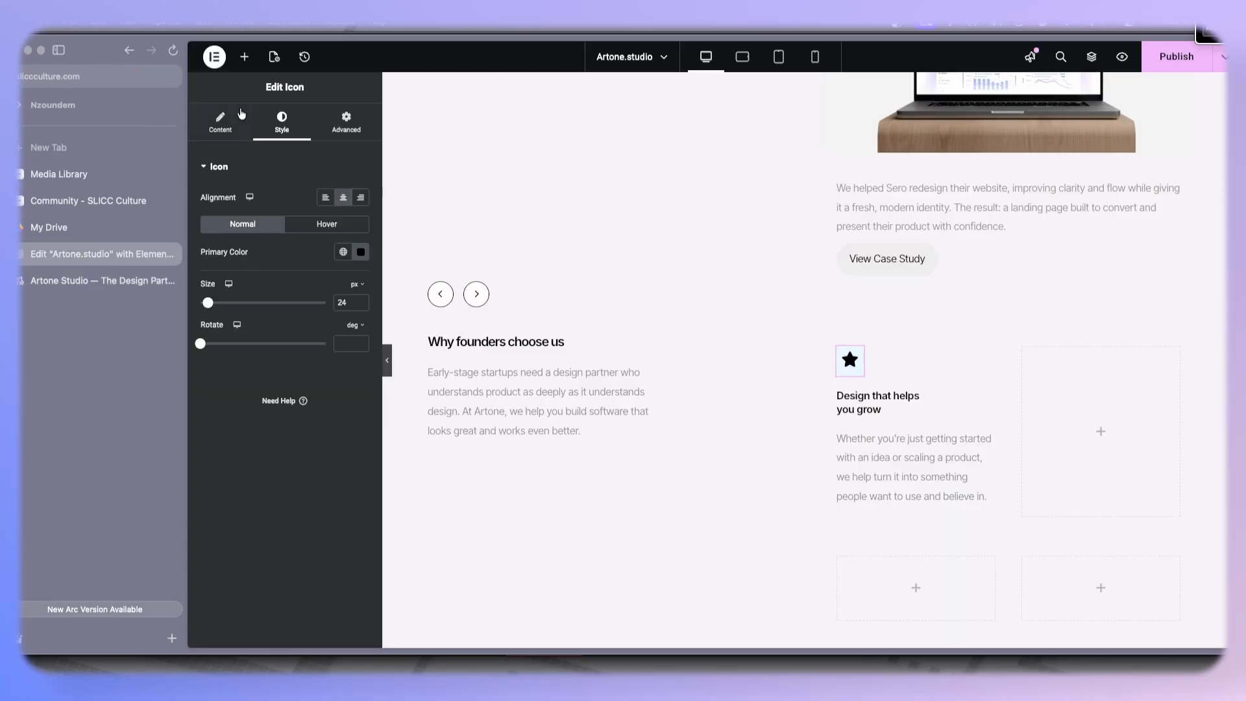
{"action": "left_click", "coordinate": [346, 122]}
{"action": "scroll", "coordinate": [253, 533], "scroll_direction": "down", "scroll_amount": 15}
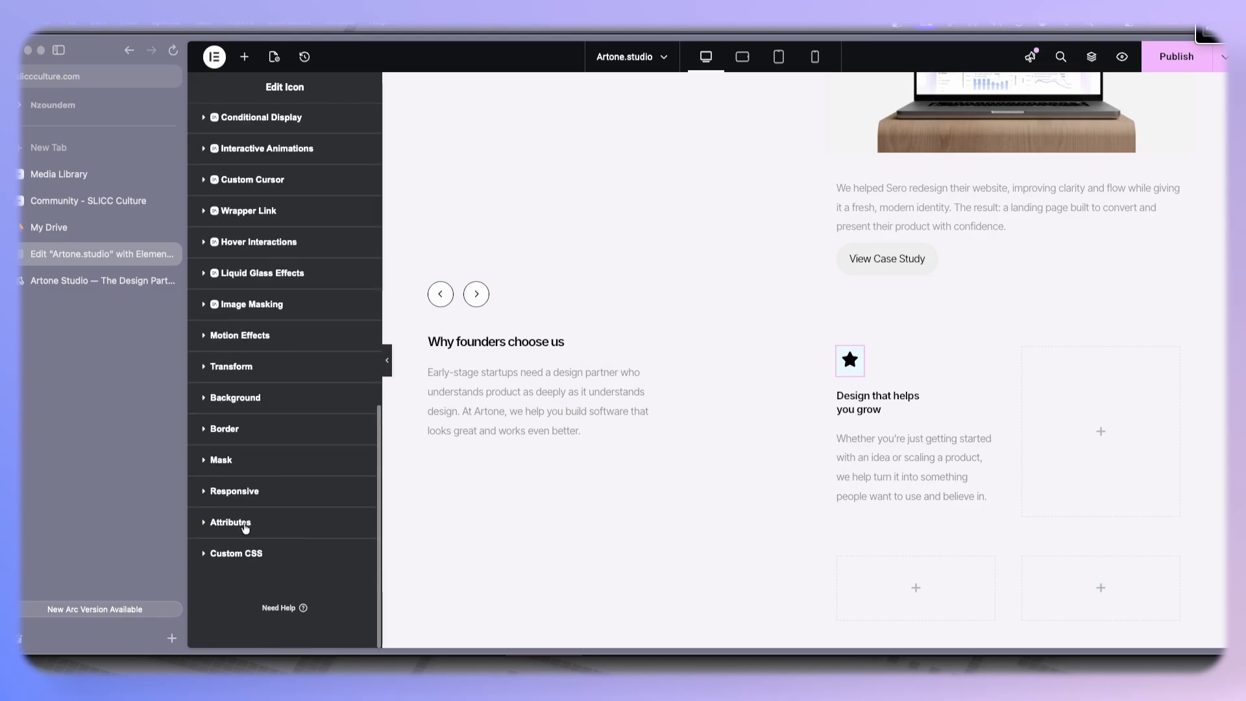
{"action": "left_click", "coordinate": [257, 433]}
{"action": "scroll", "coordinate": [333, 493], "scroll_direction": "down", "scroll_amount": 5}
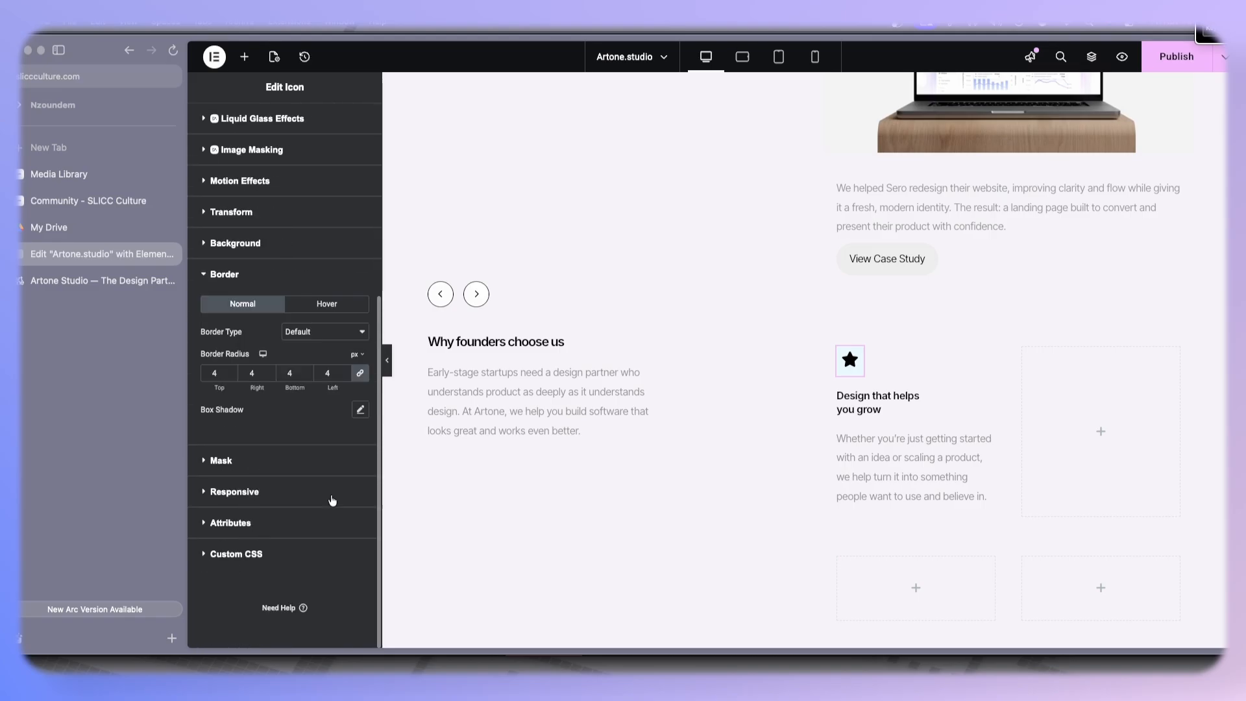
{"action": "left_click", "coordinate": [356, 334]}
{"action": "left_click", "coordinate": [340, 364]}
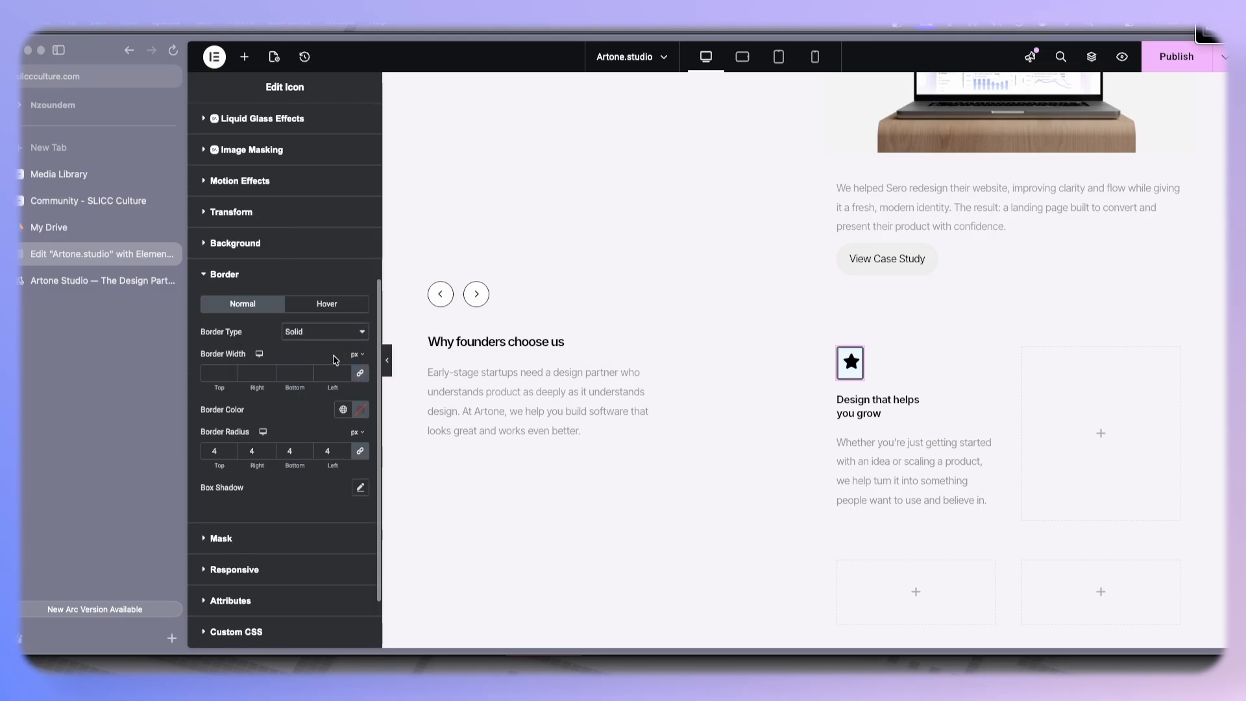
{"action": "left_click", "coordinate": [344, 369]}
- Set the icon's border color to gray #ADADAD and preview the card
{"action": "left_click", "coordinate": [360, 411]}
{"action": "mouse_move", "coordinate": [290, 510]}
{"action": "left_mouse_down"}
{"action": "mouse_move", "coordinate": [275, 528]}
{"action": "mouse_move", "coordinate": [272, 502]}
{"action": "left_mouse_up"}
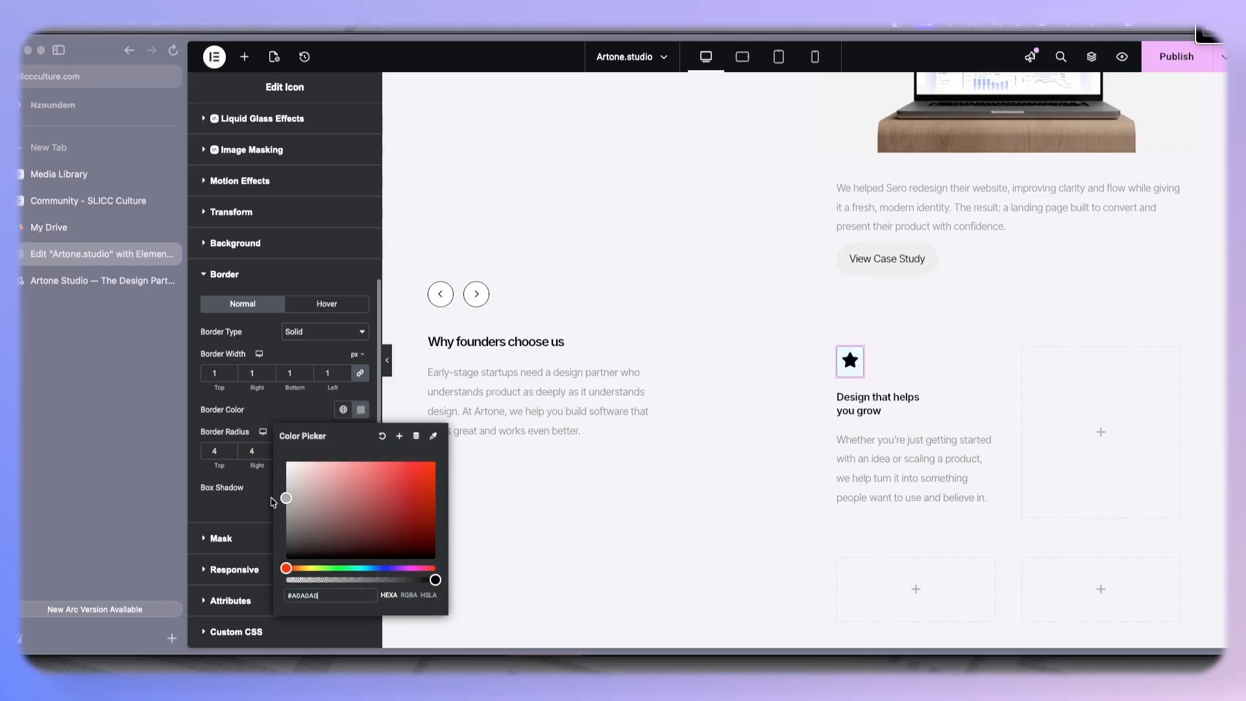
{"action": "left_click", "coordinate": [306, 358]}
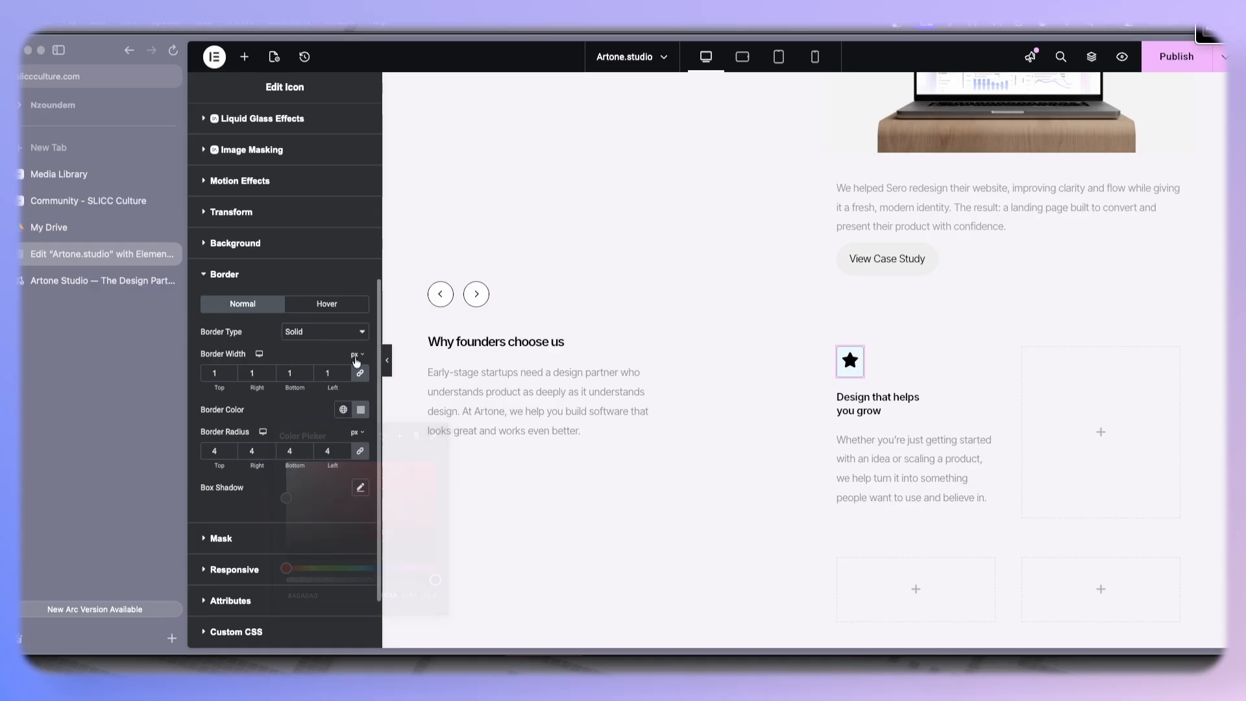
{"action": "left_click", "coordinate": [385, 365]}
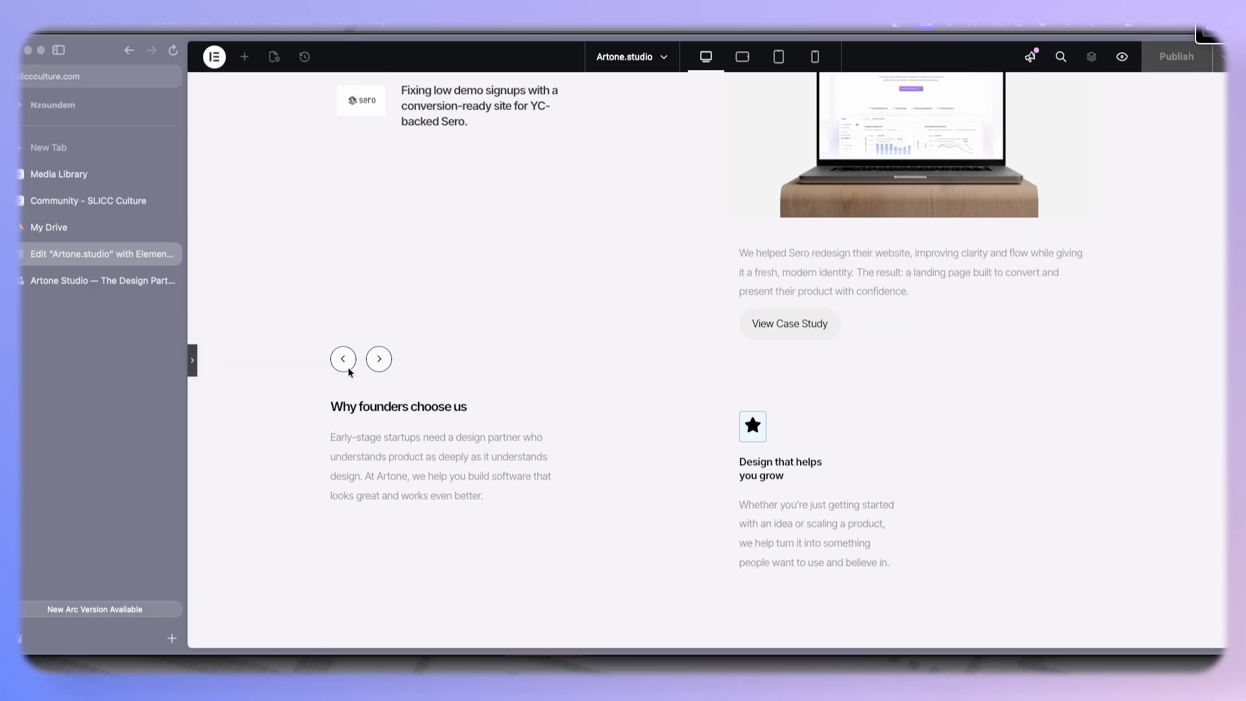
{"action": "left_click", "coordinate": [192, 361]}
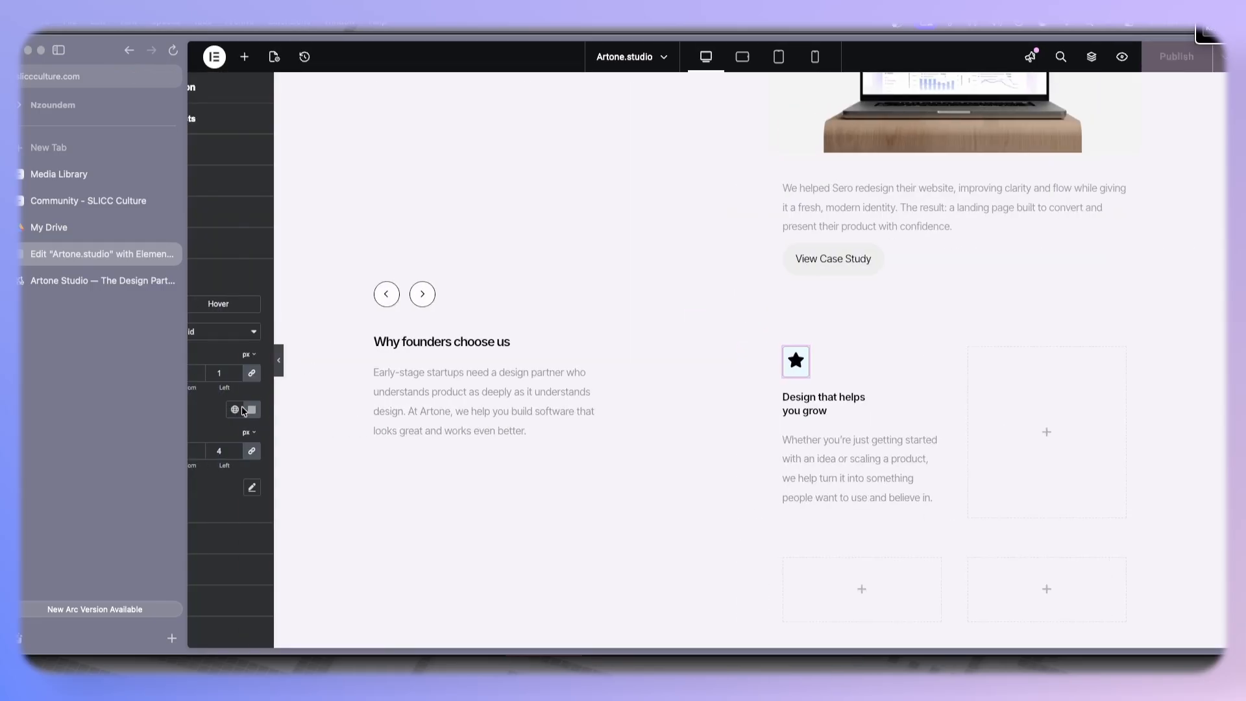
- Change the icon's border color to light gray #D3D3D3 and preview the card
{"action": "left_click", "coordinate": [361, 409]}
{"action": "left_click_drag", "start_coordinate": [286, 486], "coordinate": [283, 479]}
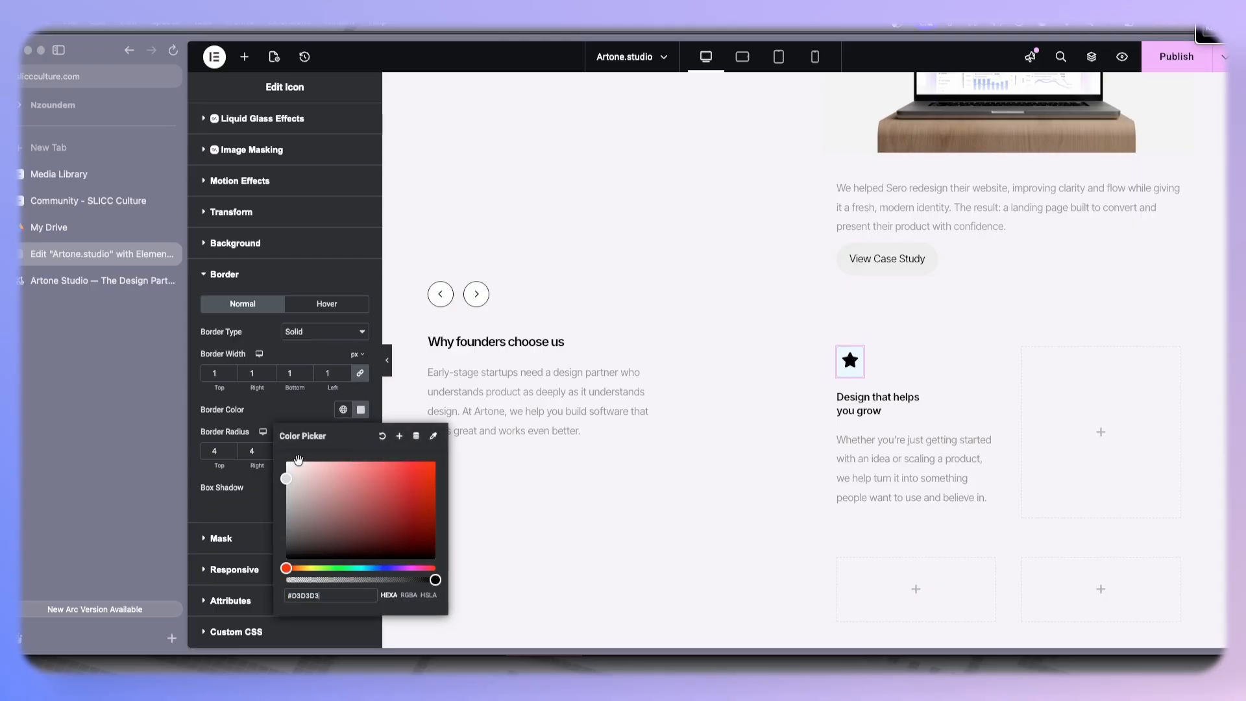
{"action": "left_click", "coordinate": [388, 360]}
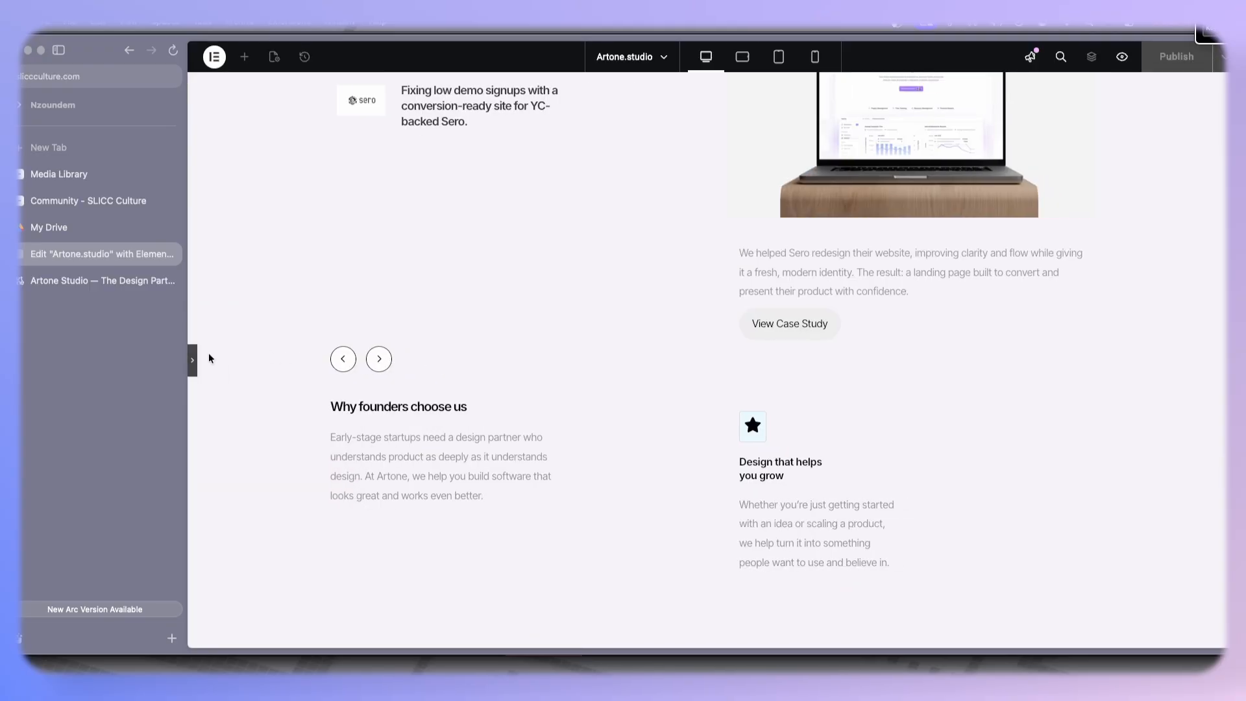
{"action": "left_click", "coordinate": [193, 361]}
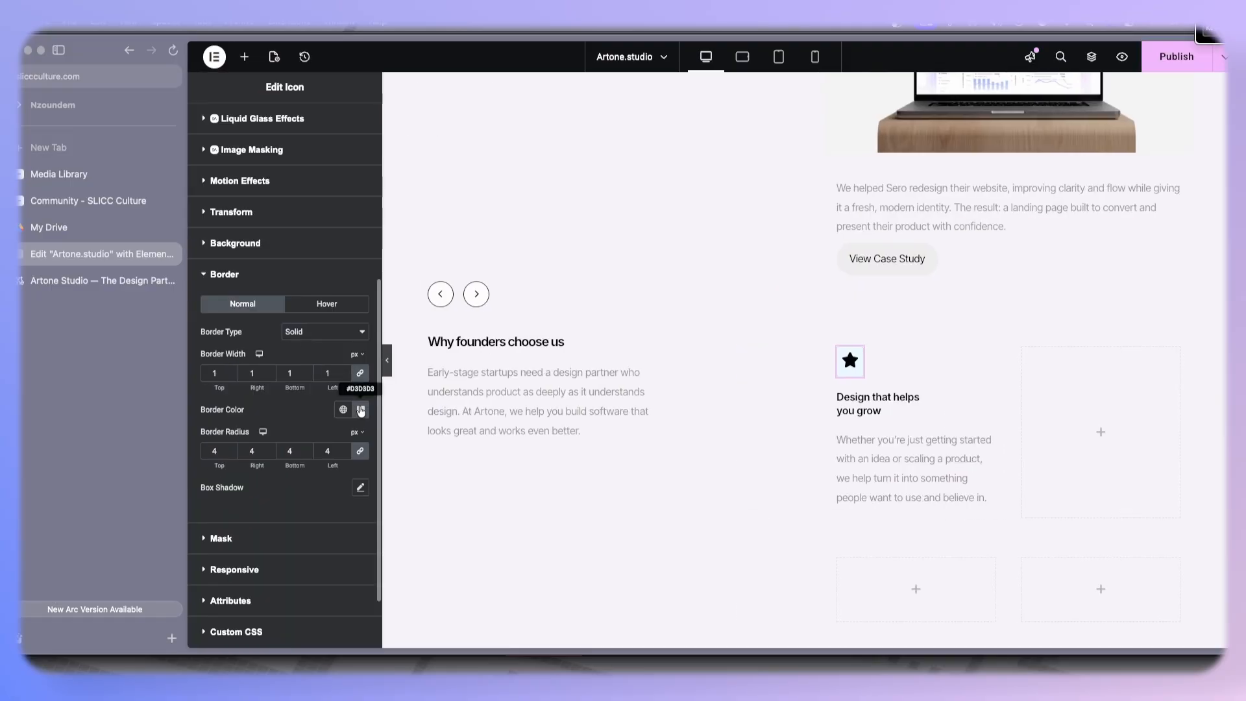
- Set the icon's background color to light gray #F1F1F1 and preview the card
{"action": "left_click", "coordinate": [316, 252]}
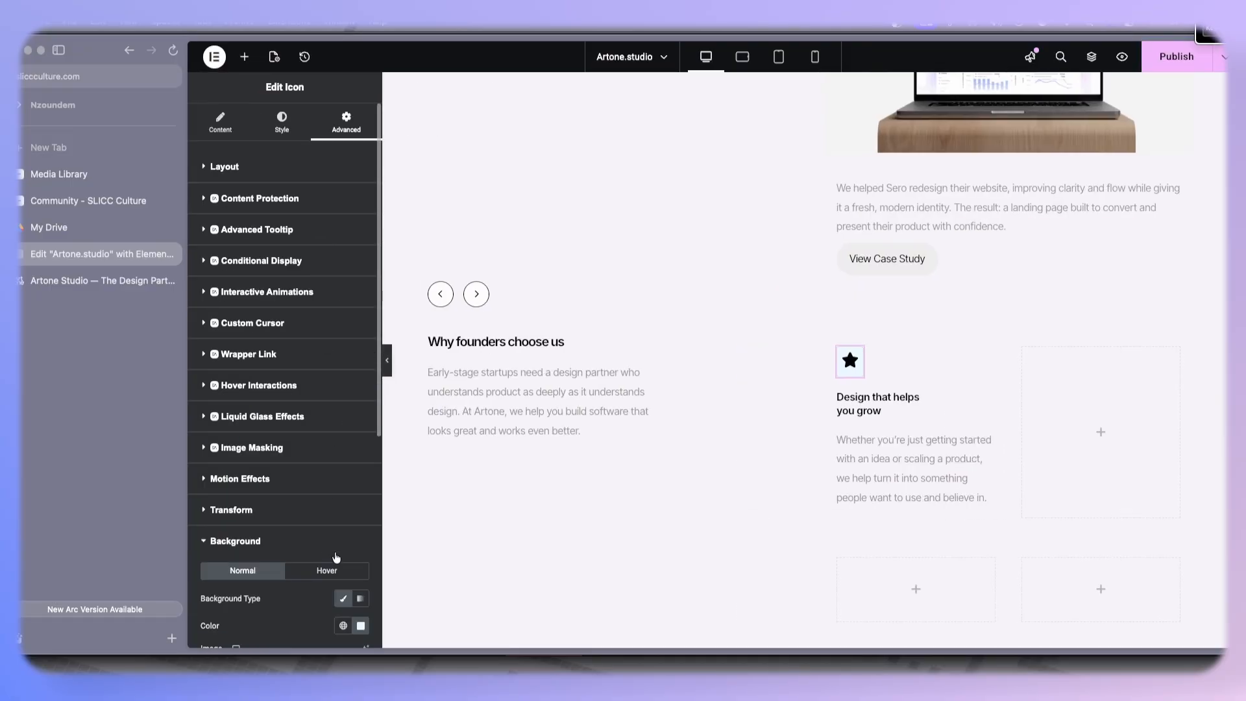
{"action": "scroll", "coordinate": [336, 558], "scroll_direction": "down", "scroll_amount": 5}
{"action": "left_click", "coordinate": [361, 281]}
{"action": "left_click_drag", "start_coordinate": [291, 349], "coordinate": [278, 339]}
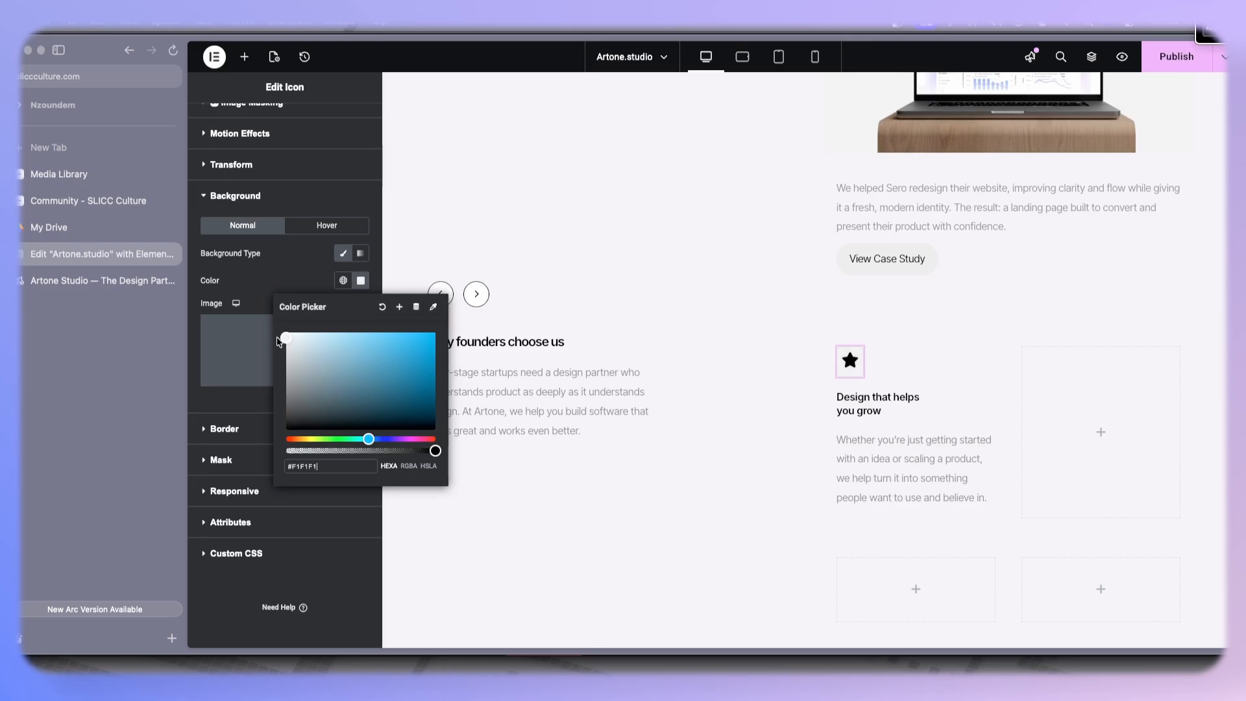
{"action": "left_click", "coordinate": [321, 275]}
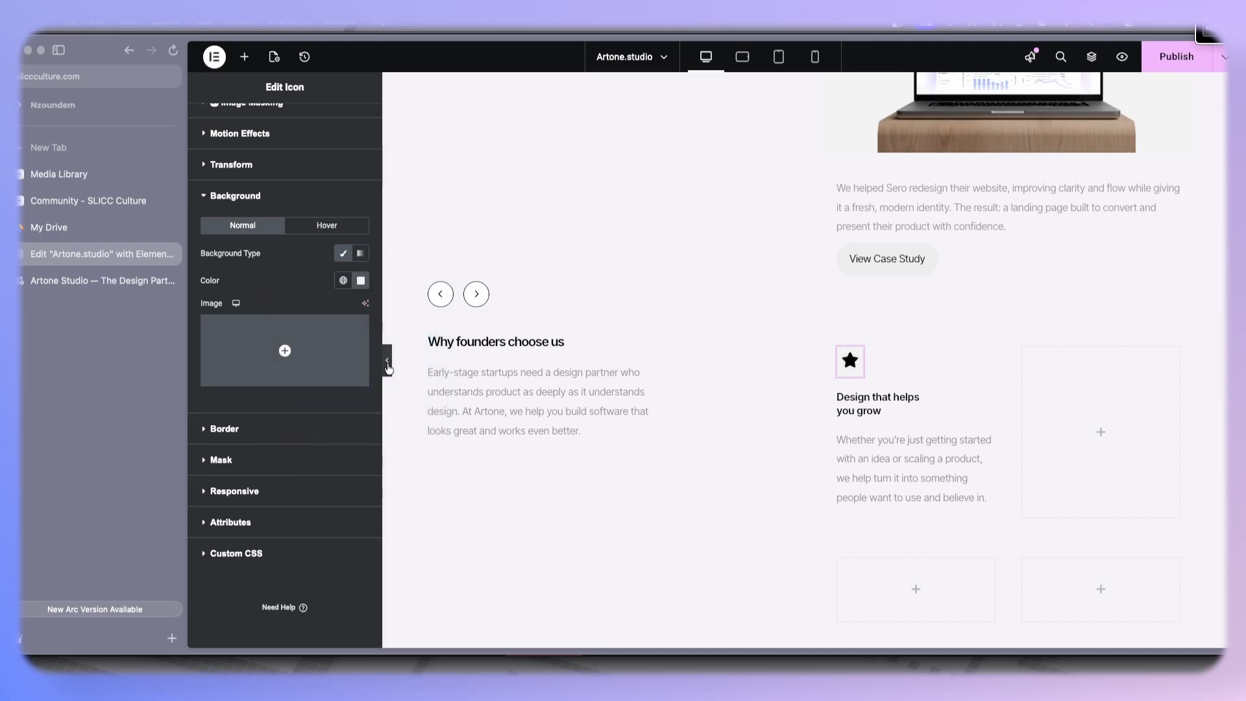
{"action": "left_click", "coordinate": [388, 368]}
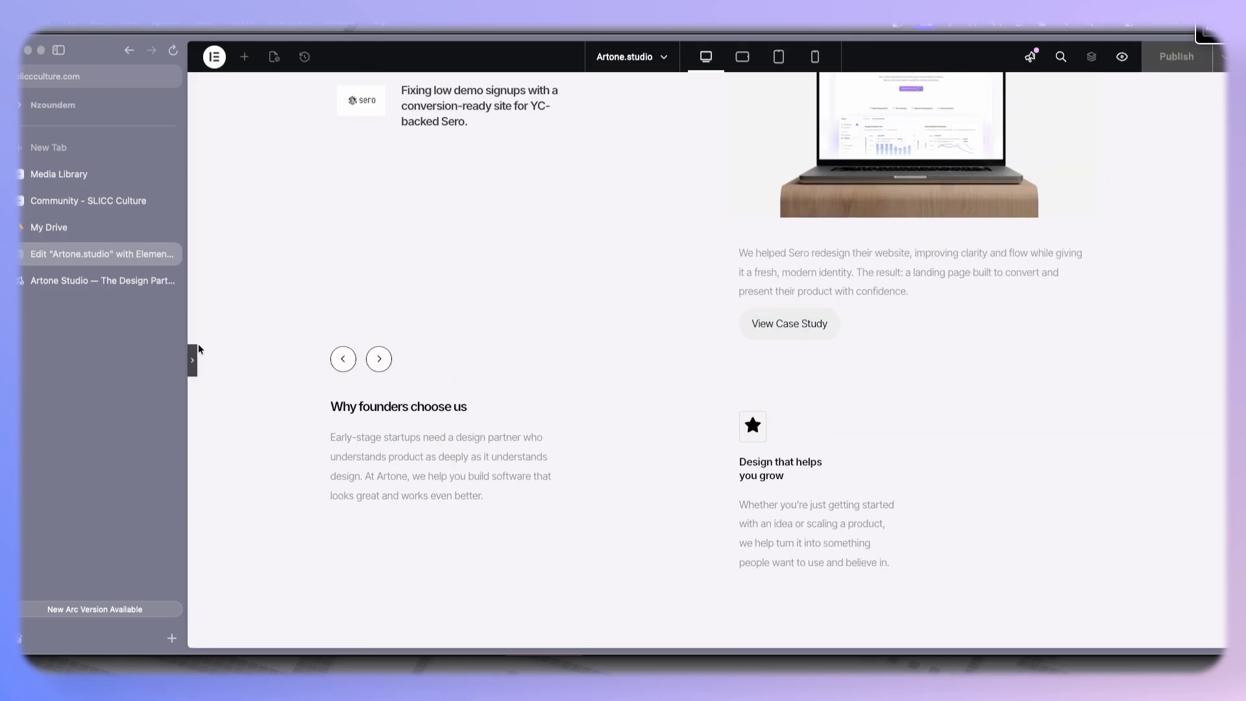
{"action": "left_click", "coordinate": [194, 363]}
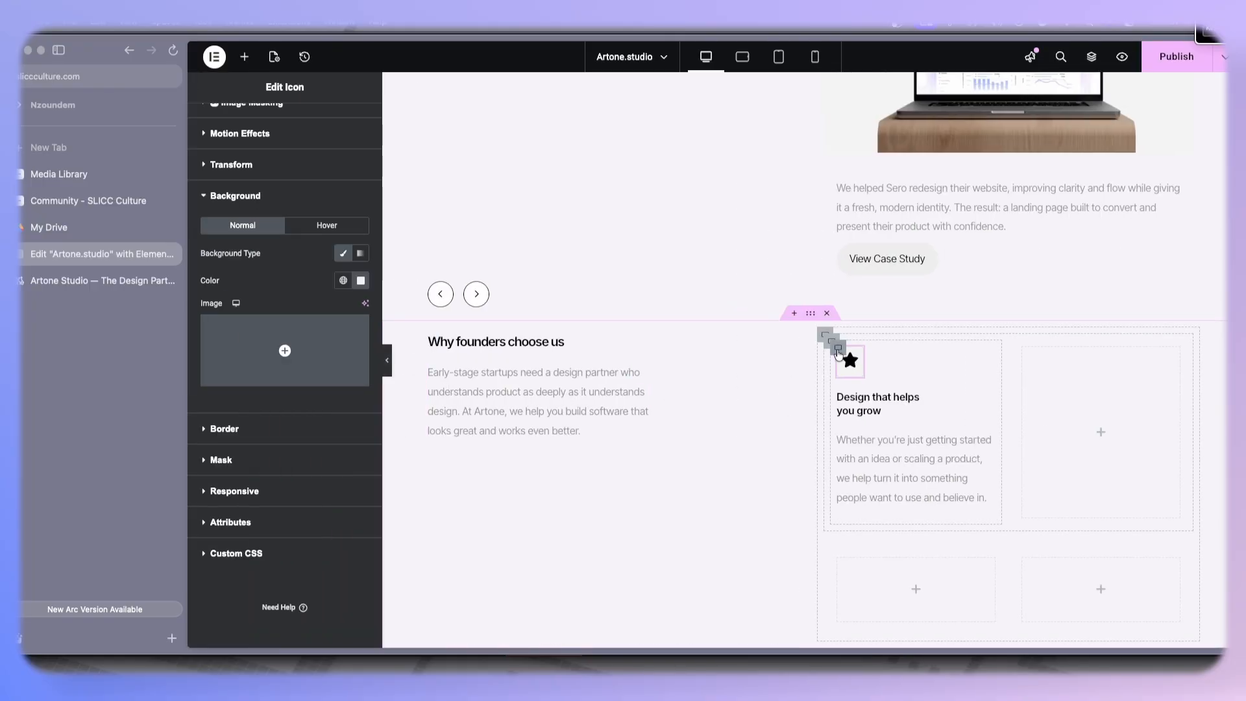
- Copy the style of a client logo card and paste it onto the first feature card's container
{"action": "left_click", "coordinate": [832, 342]}
{"action": "left_click", "coordinate": [88, 286]}
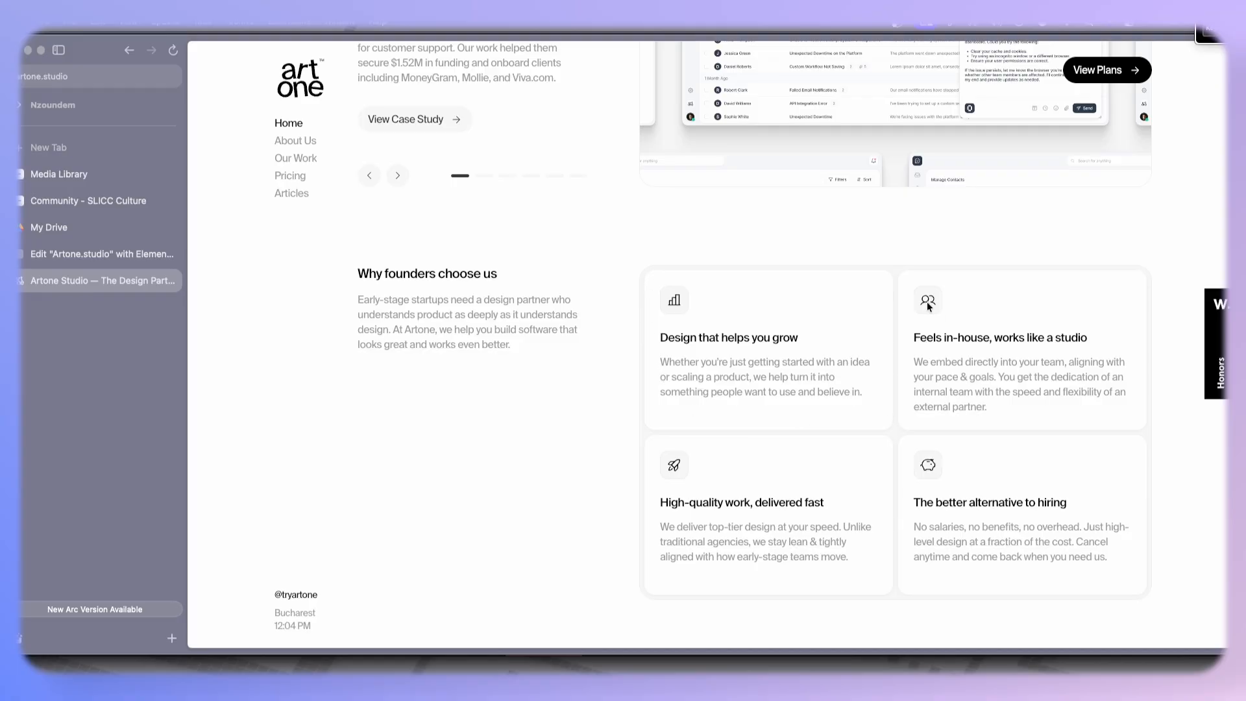
{"action": "left_click", "coordinate": [103, 261]}
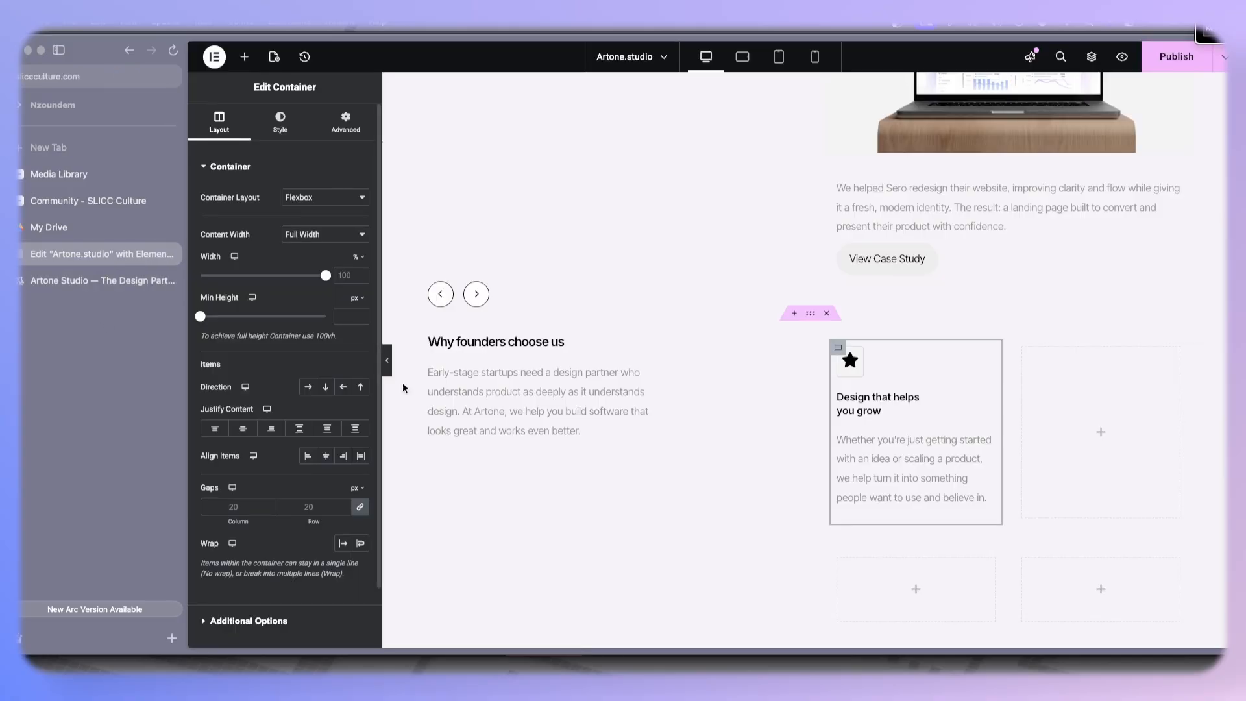
{"action": "scroll", "coordinate": [571, 371], "scroll_direction": "up", "scroll_amount": 7}
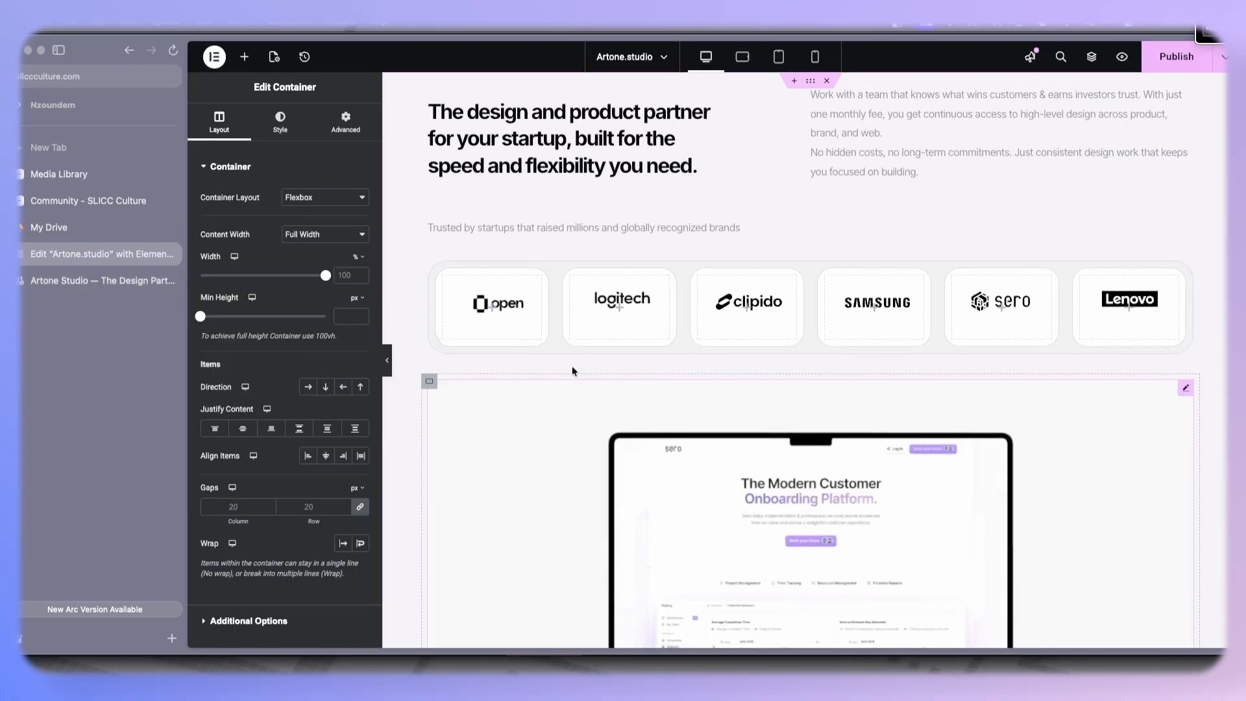
{"action": "right_click", "coordinate": [433, 270]}
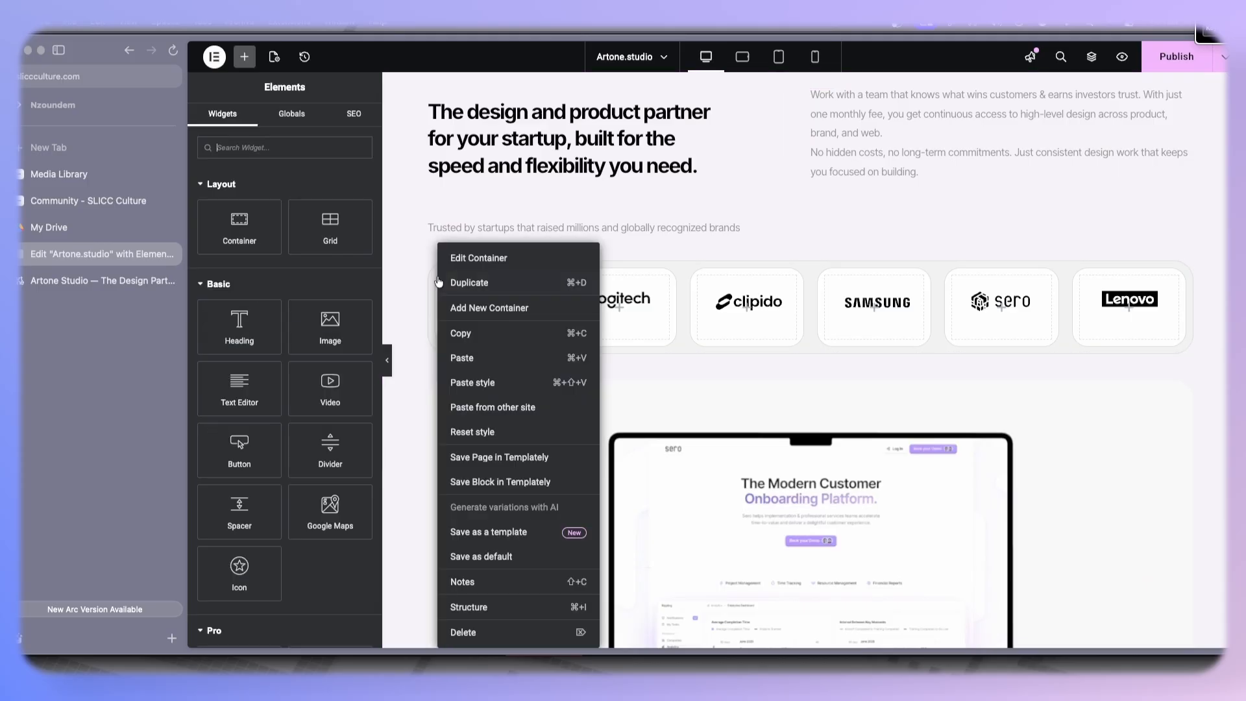
{"action": "left_click", "coordinate": [460, 334]}
{"action": "scroll", "coordinate": [458, 335], "scroll_direction": "down", "scroll_amount": 10}
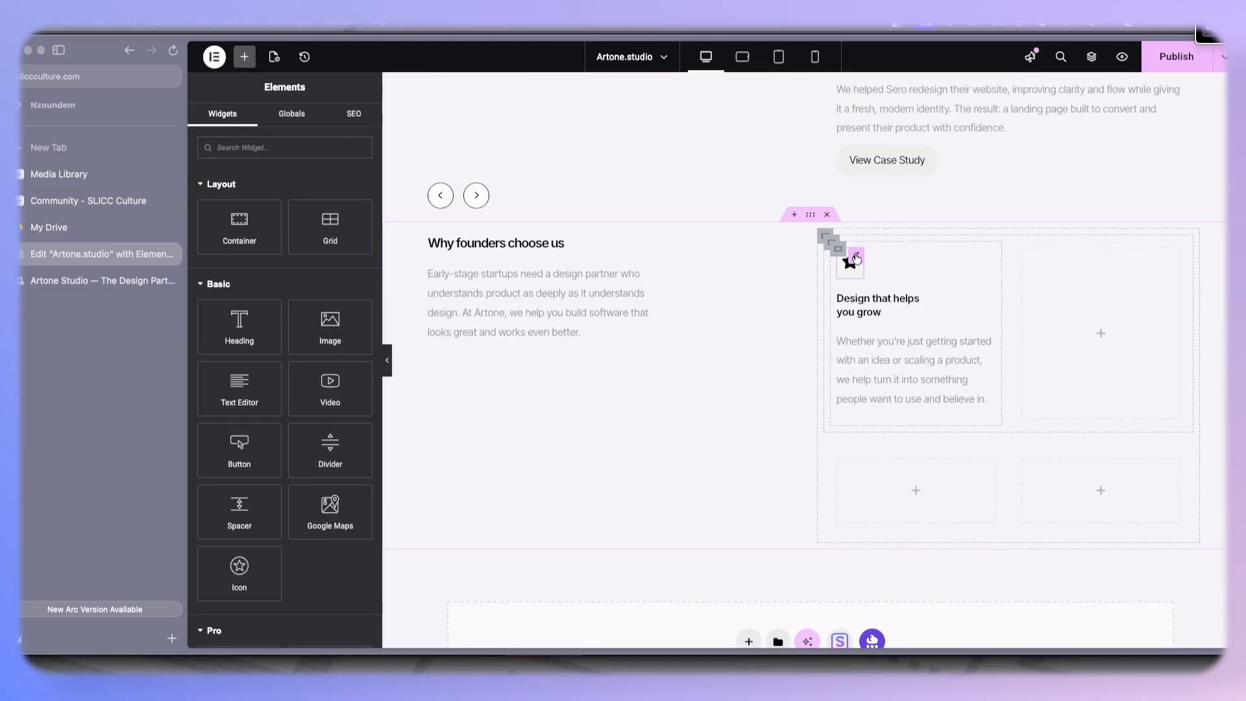
{"action": "right_click", "coordinate": [851, 262]}
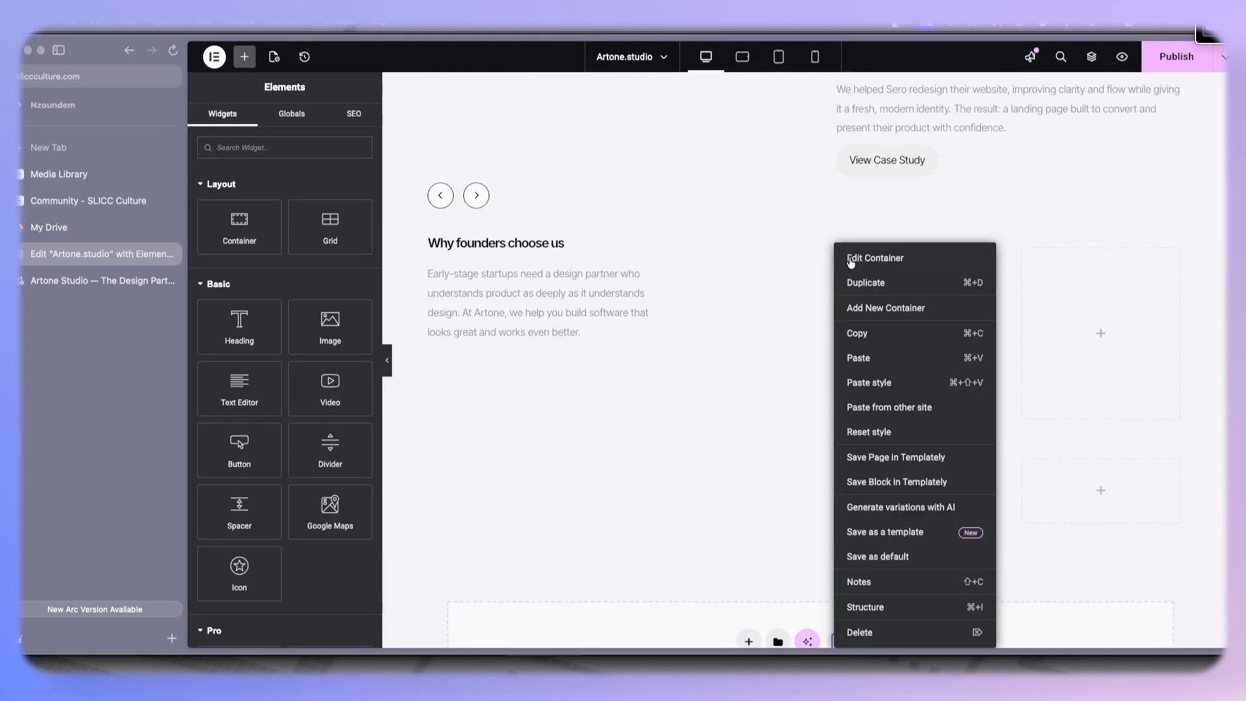
{"action": "left_click", "coordinate": [870, 377]}
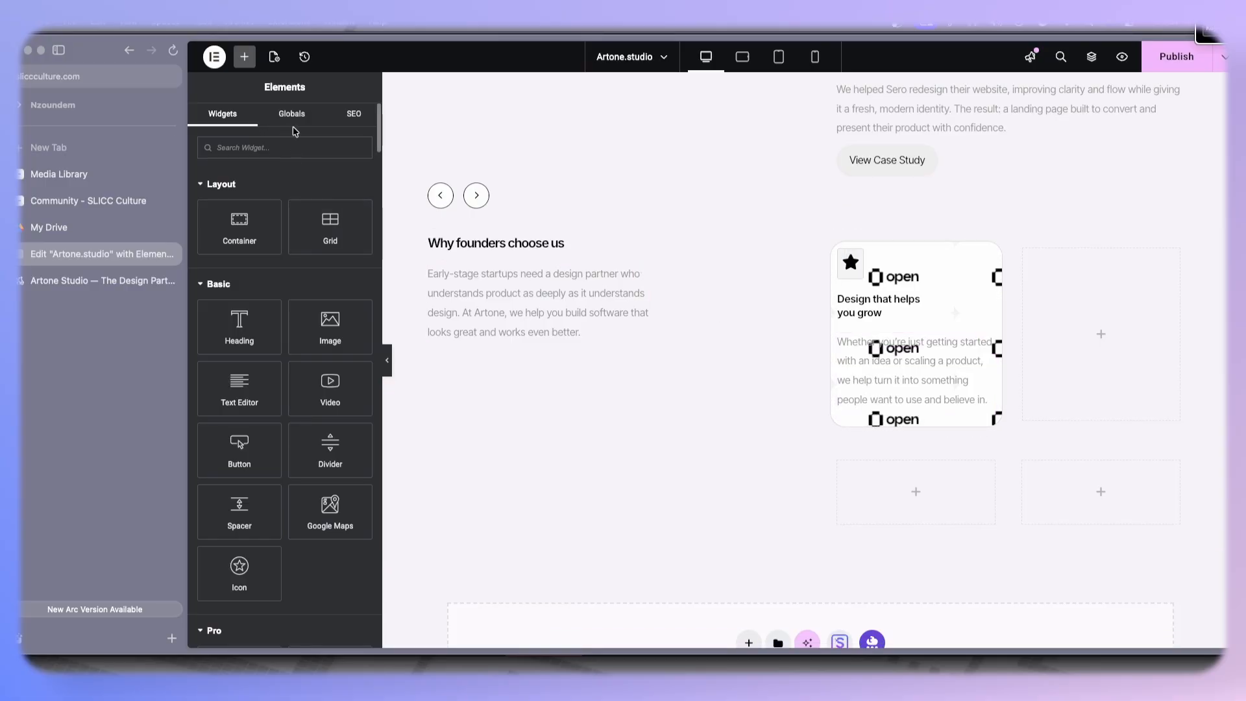
- Remove the pasted background image from the feature card and set its background color to white
{"action": "left_click", "coordinate": [838, 248]}
{"action": "left_click", "coordinate": [279, 120]}
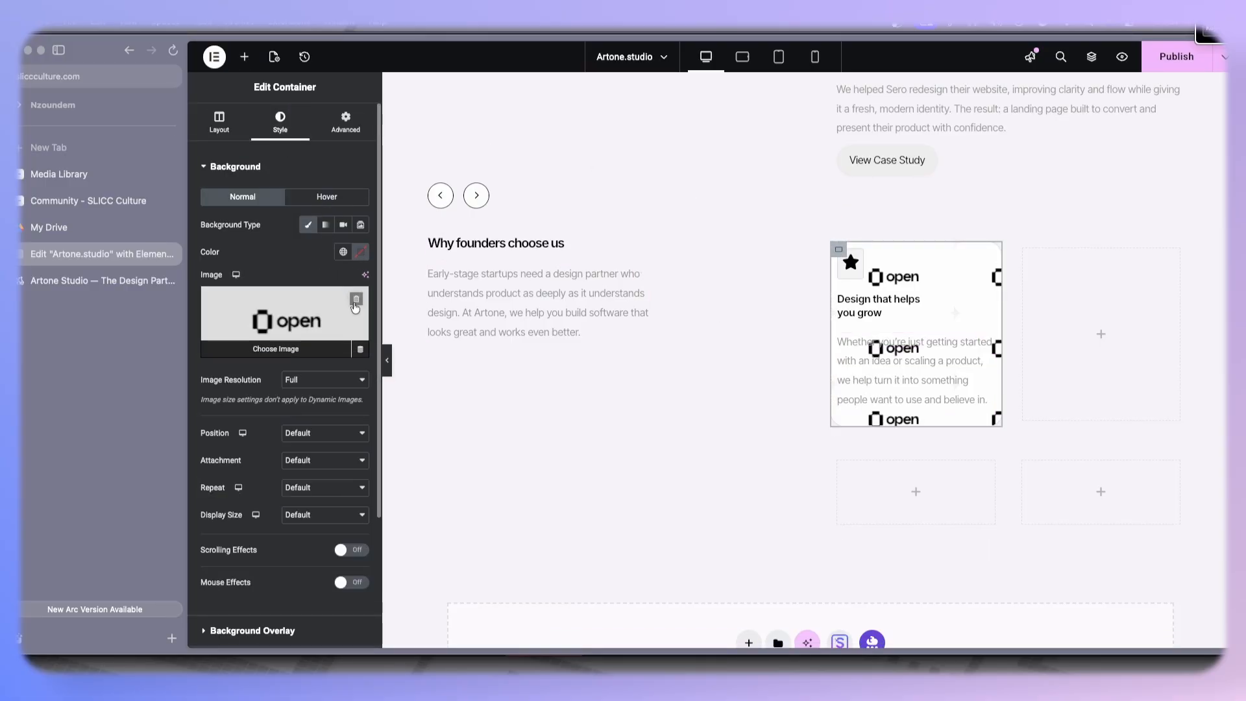
{"action": "left_click", "coordinate": [355, 299]}
{"action": "left_click", "coordinate": [361, 252]}
{"action": "left_click", "coordinate": [302, 324]}
{"action": "left_click", "coordinate": [765, 303]}
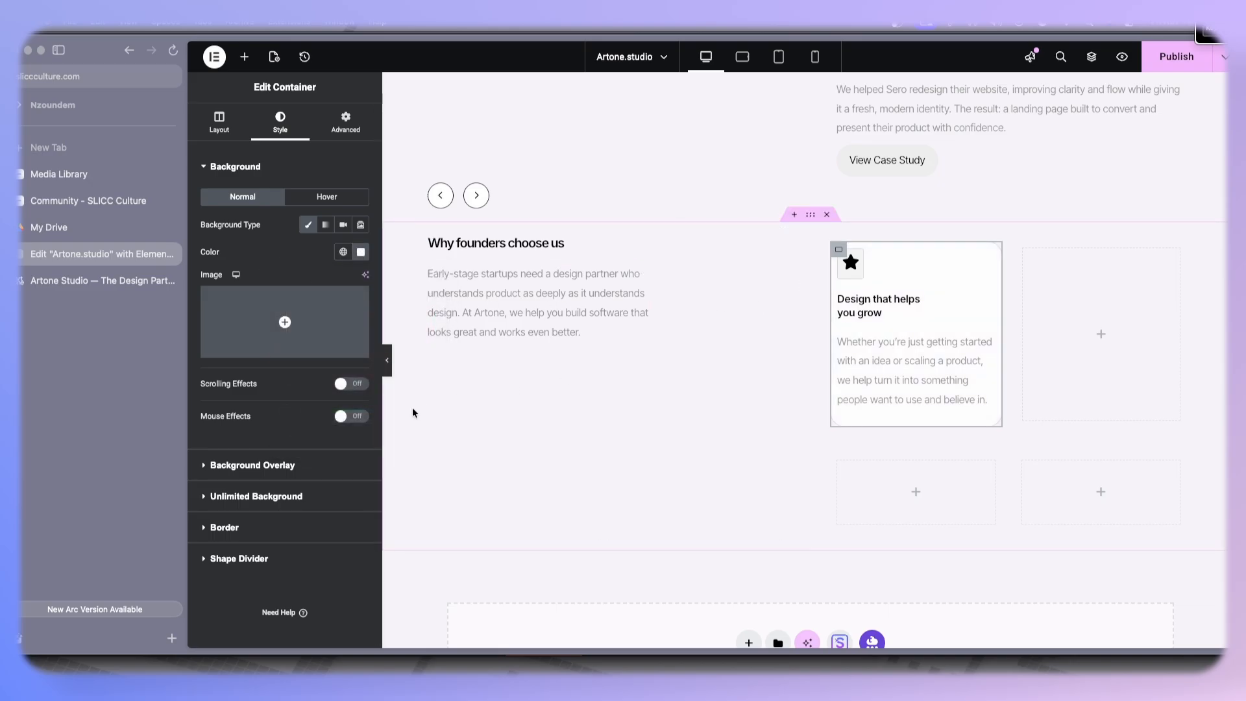
- Increase the icon's custom width to 20% and preview the card
{"action": "left_click", "coordinate": [387, 361]}
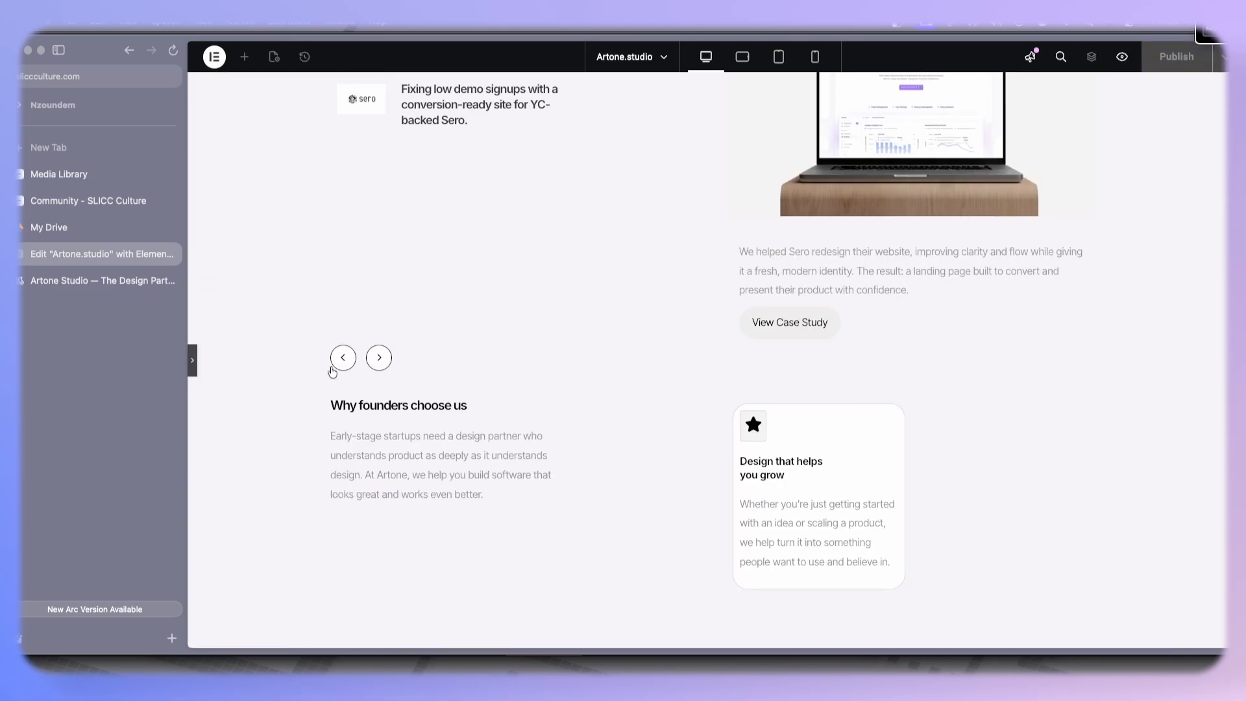
{"action": "scroll", "coordinate": [797, 341], "scroll_direction": "down", "scroll_amount": 3}
{"action": "left_click", "coordinate": [798, 341]}
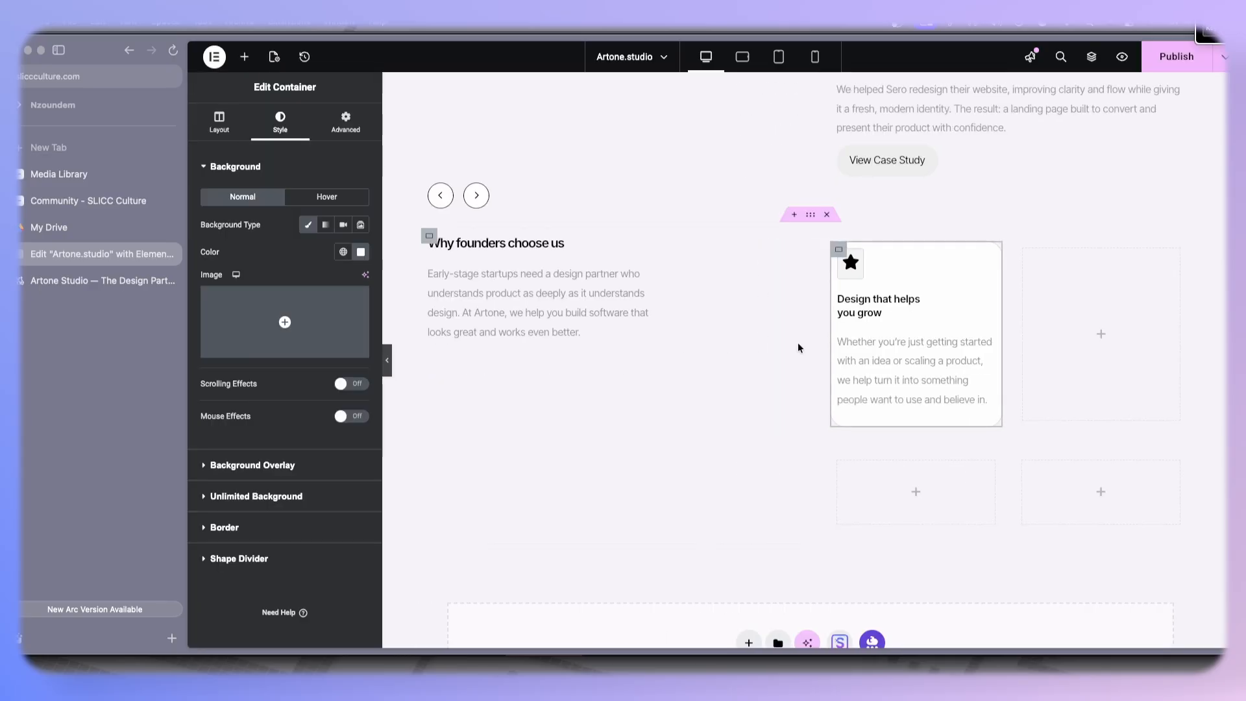
{"action": "left_click", "coordinate": [857, 258]}
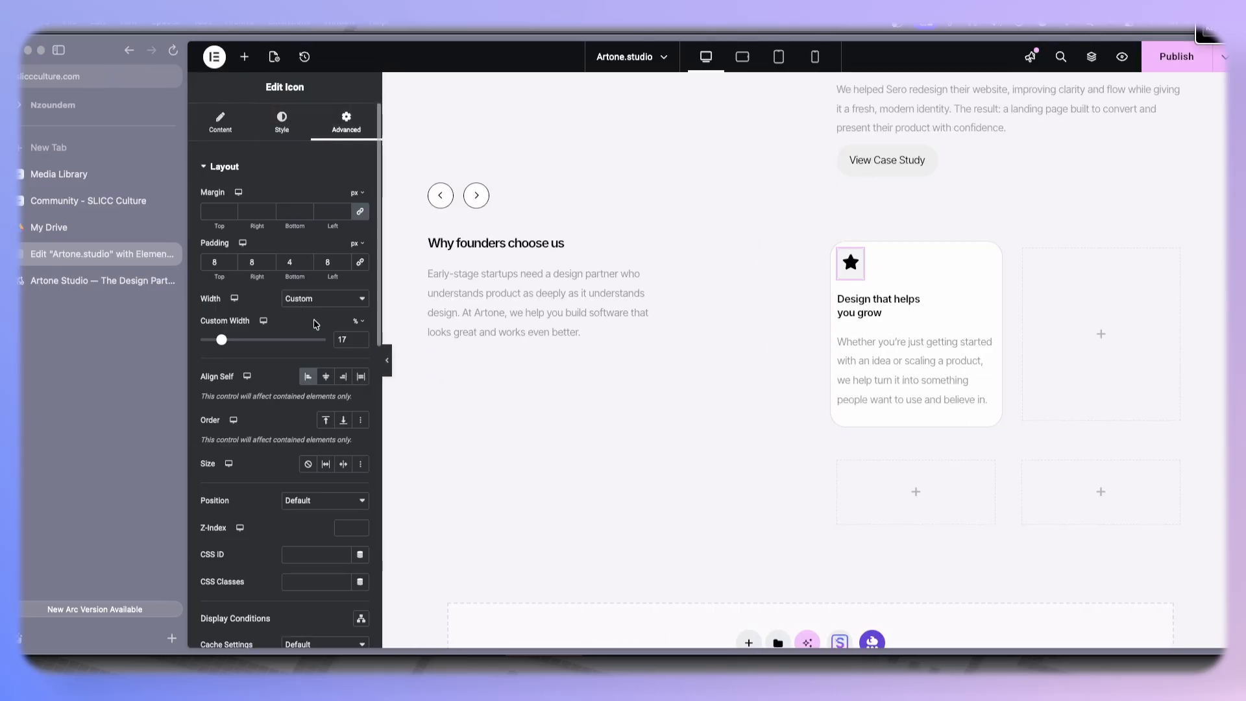
{"action": "left_click", "coordinate": [362, 337]}
{"action": "left_click", "coordinate": [362, 337]}
{"action": "left_click", "coordinate": [362, 337]}
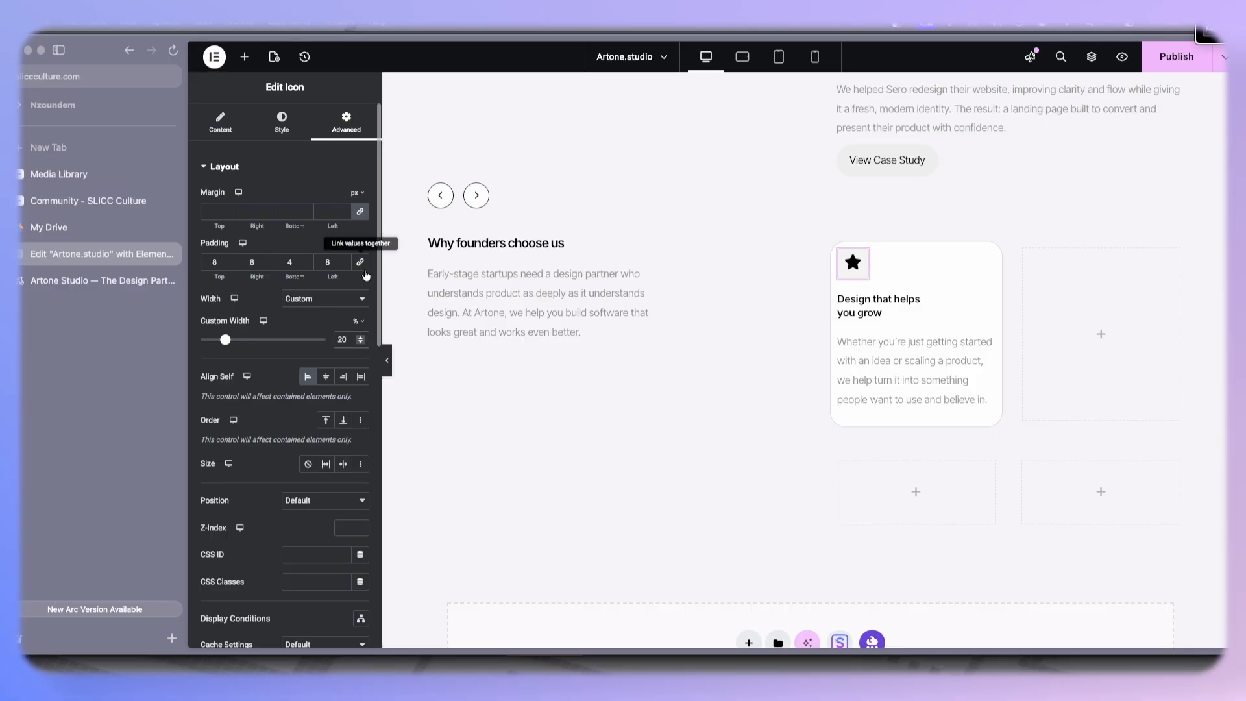
{"action": "left_click", "coordinate": [387, 360]}
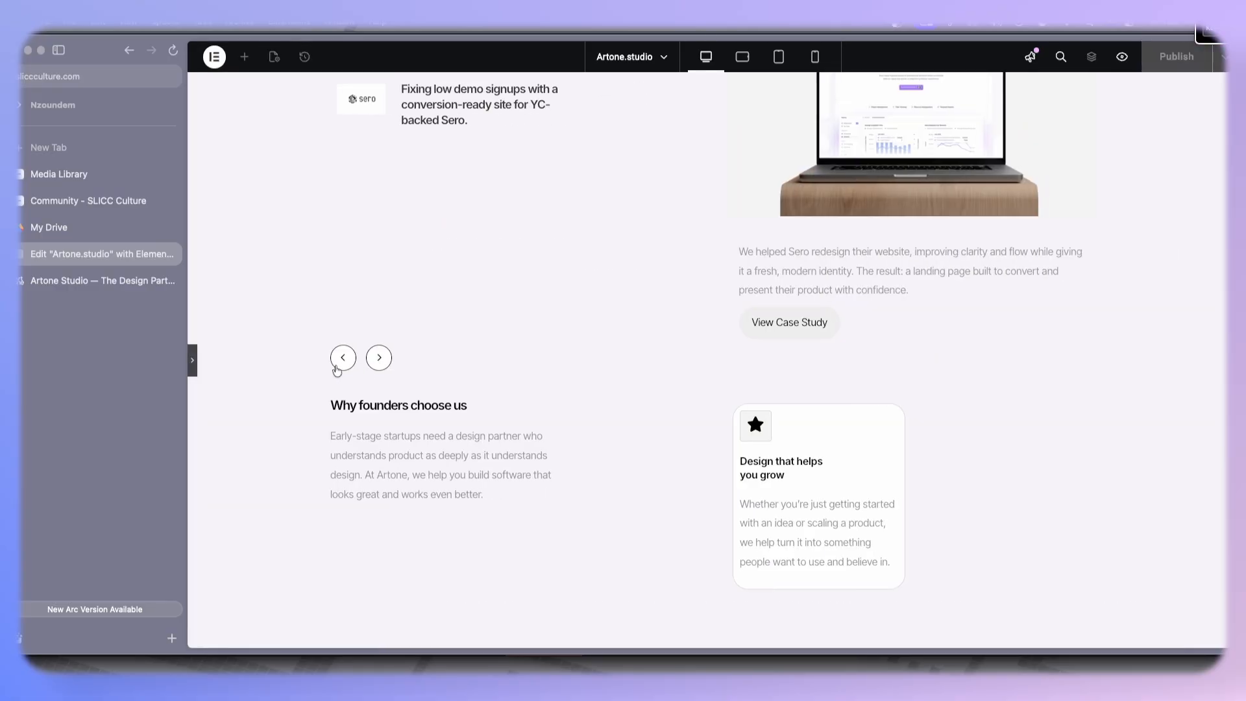
{"action": "left_click", "coordinate": [193, 361]}
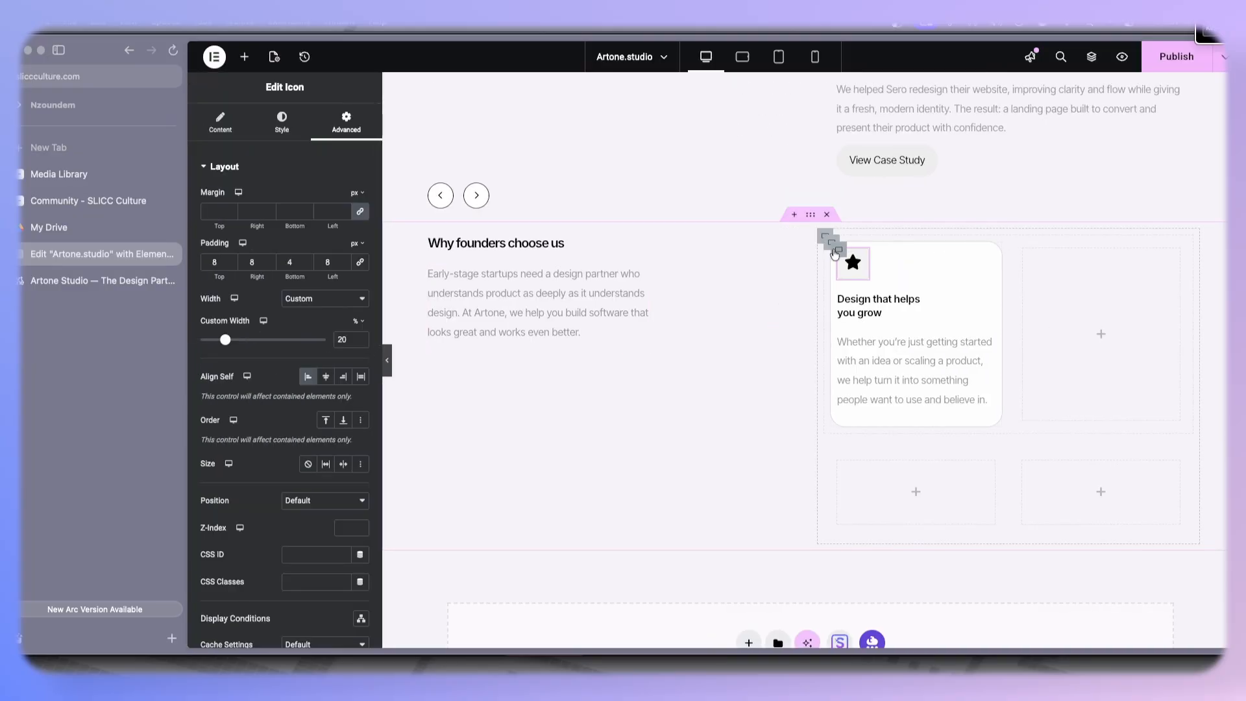
- Set the feature card container's padding to 1 em on all sides
{"action": "left_click", "coordinate": [837, 248]}
{"action": "left_click", "coordinate": [345, 122]}
{"action": "mouse_move", "coordinate": [360, 246]}
{"action": "left_click", "coordinate": [354, 281]}
{"action": "left_click", "coordinate": [344, 262]}
{"action": "type", "text": "3"}
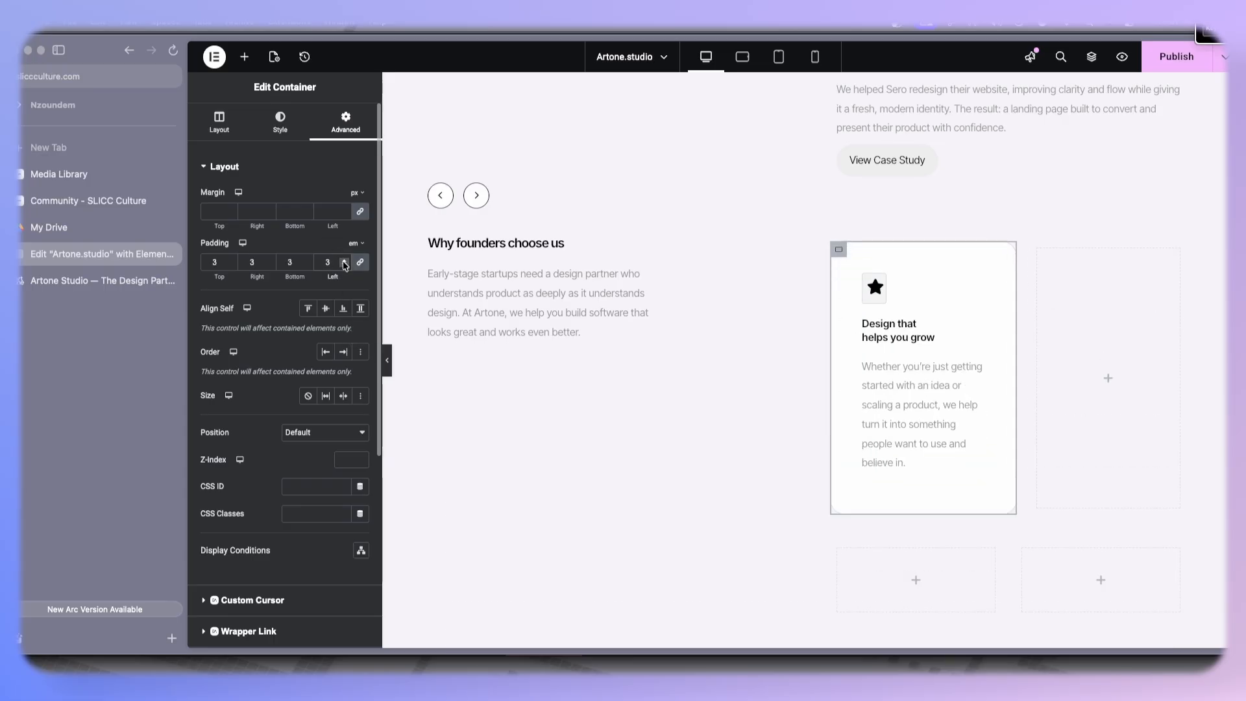
{"action": "left_click", "coordinate": [344, 266]}
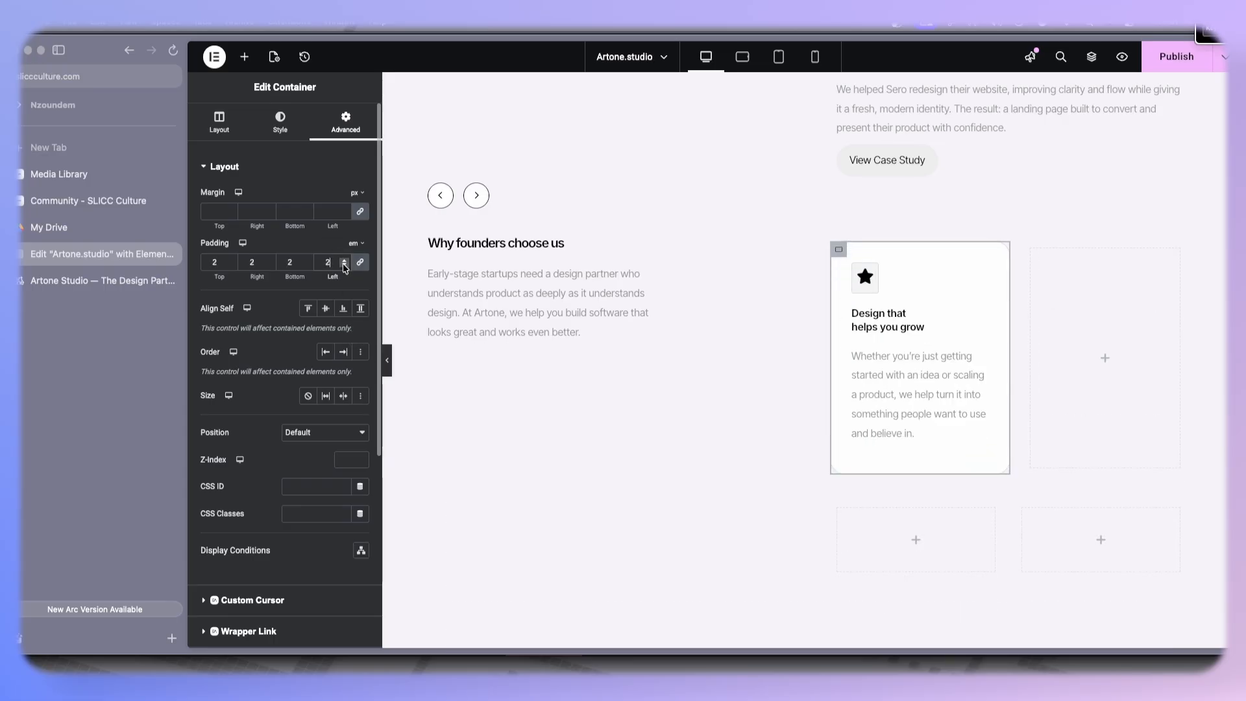
{"action": "left_click", "coordinate": [345, 266]}
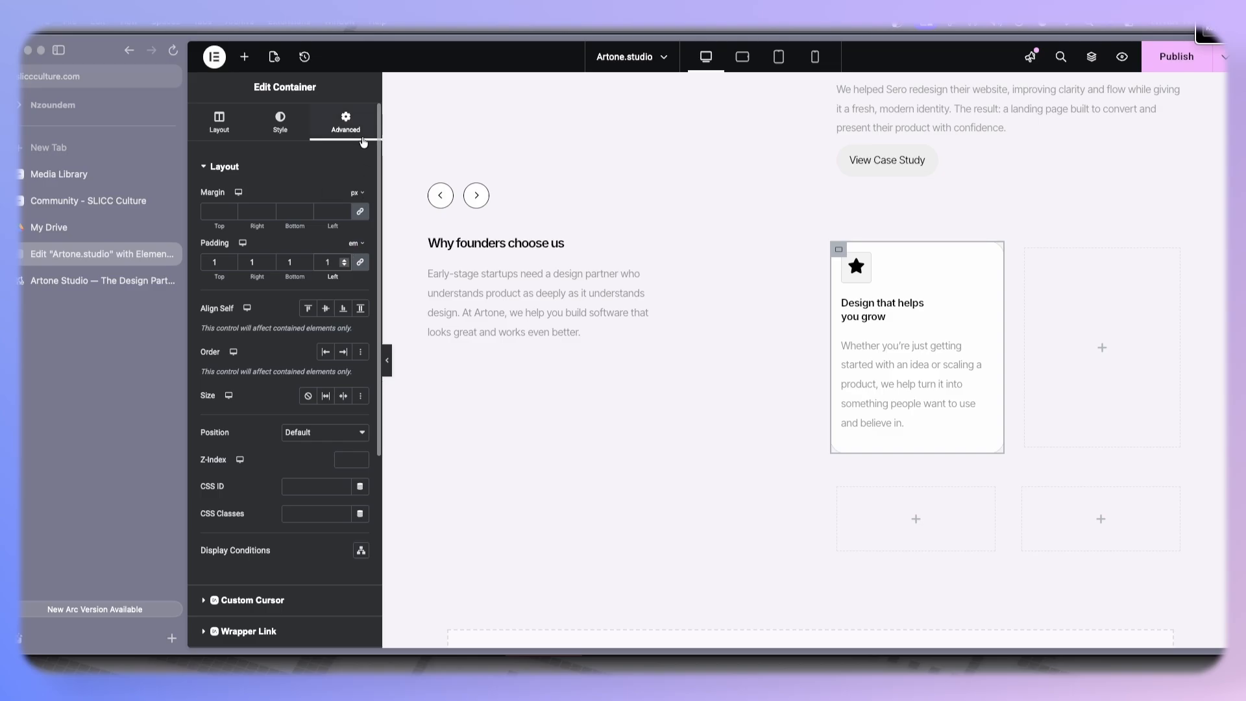
{"action": "left_click", "coordinate": [868, 261]}
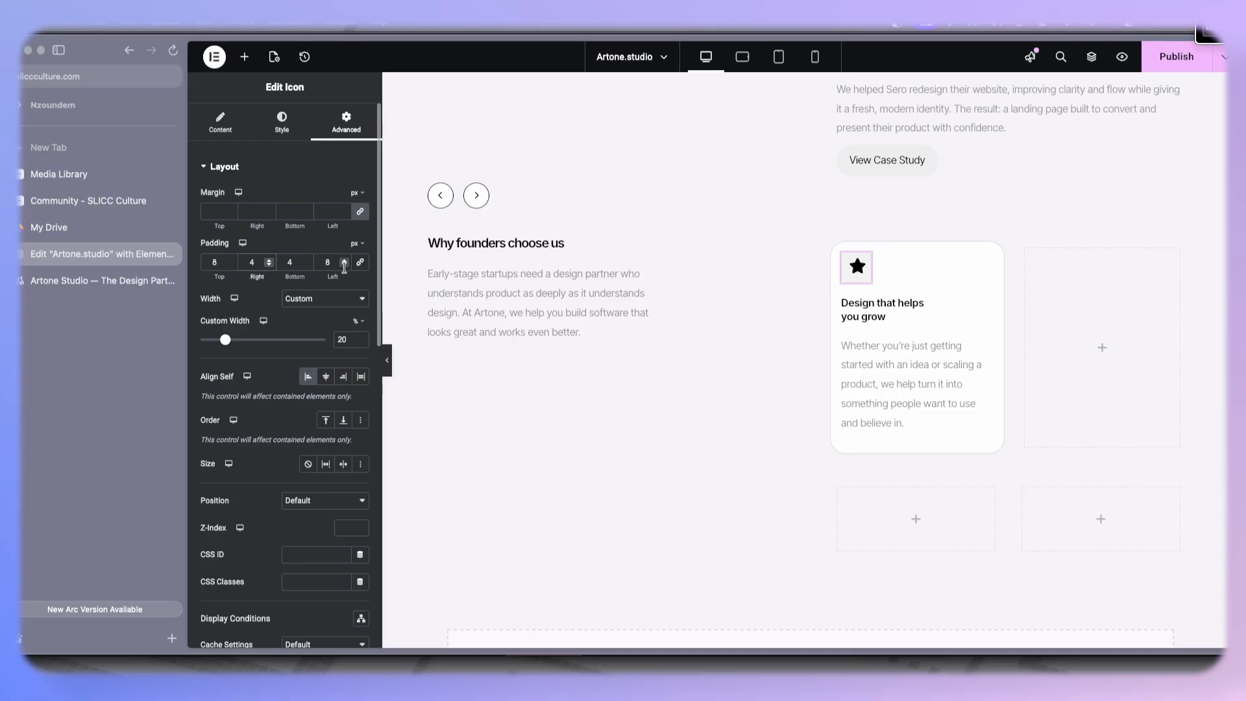
- Set the icon's padding to 7 px at the top and 4 px on the other sides
{"action": "left_click", "coordinate": [345, 265]}
{"action": "left_click", "coordinate": [231, 265]}
{"action": "left_click", "coordinate": [230, 266]}
{"action": "left_click", "coordinate": [231, 265]}
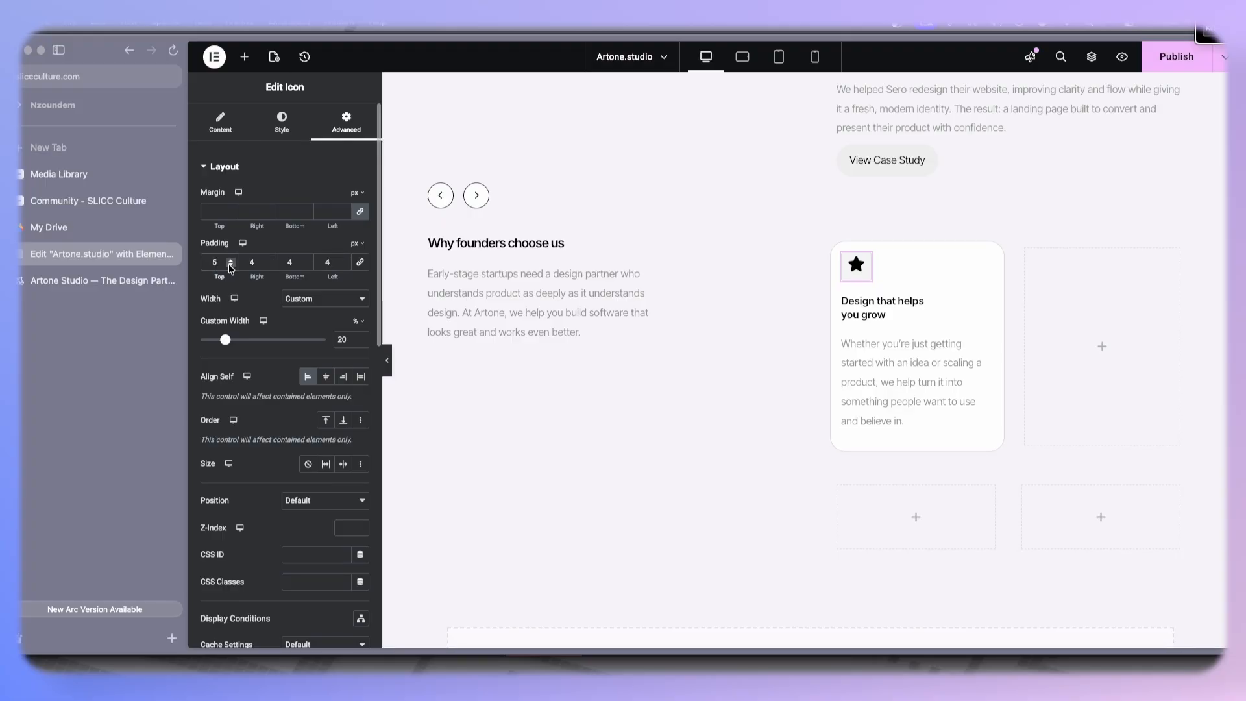
{"action": "left_click", "coordinate": [231, 260]}
{"action": "left_click", "coordinate": [231, 259]}
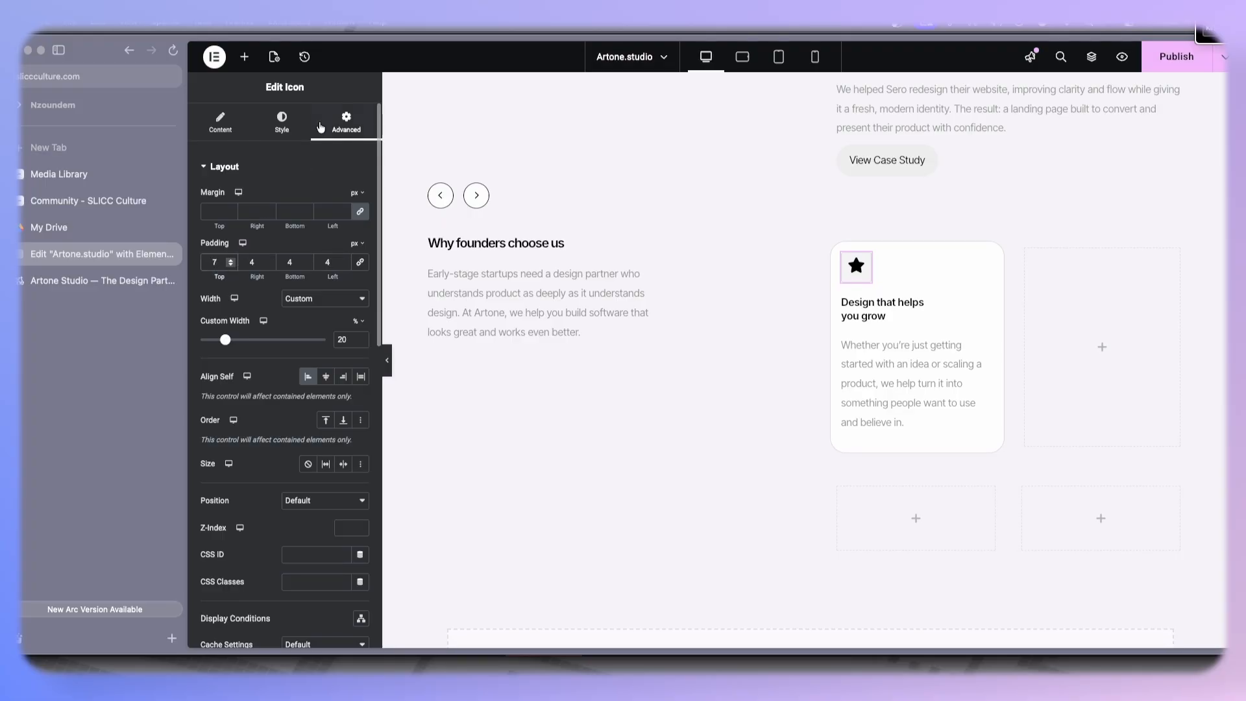
- Reduce the icon's size to 16 px and preview the card
{"action": "left_click", "coordinate": [295, 128]}
{"action": "left_click", "coordinate": [362, 308]}
{"action": "left_click", "coordinate": [362, 307]}
{"action": "left_click", "coordinate": [362, 308]}
{"action": "left_click", "coordinate": [361, 308]}
{"action": "left_click", "coordinate": [362, 308]}
{"action": "left_click", "coordinate": [362, 308]}
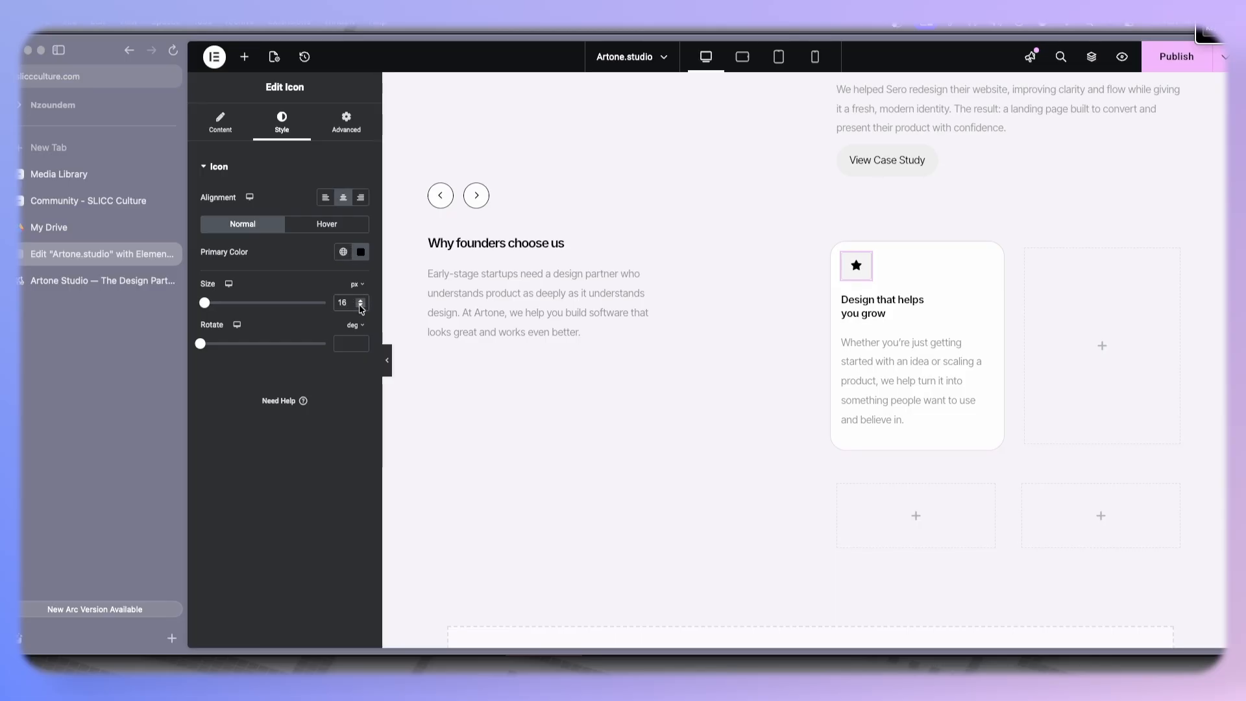
{"action": "left_click", "coordinate": [387, 361]}
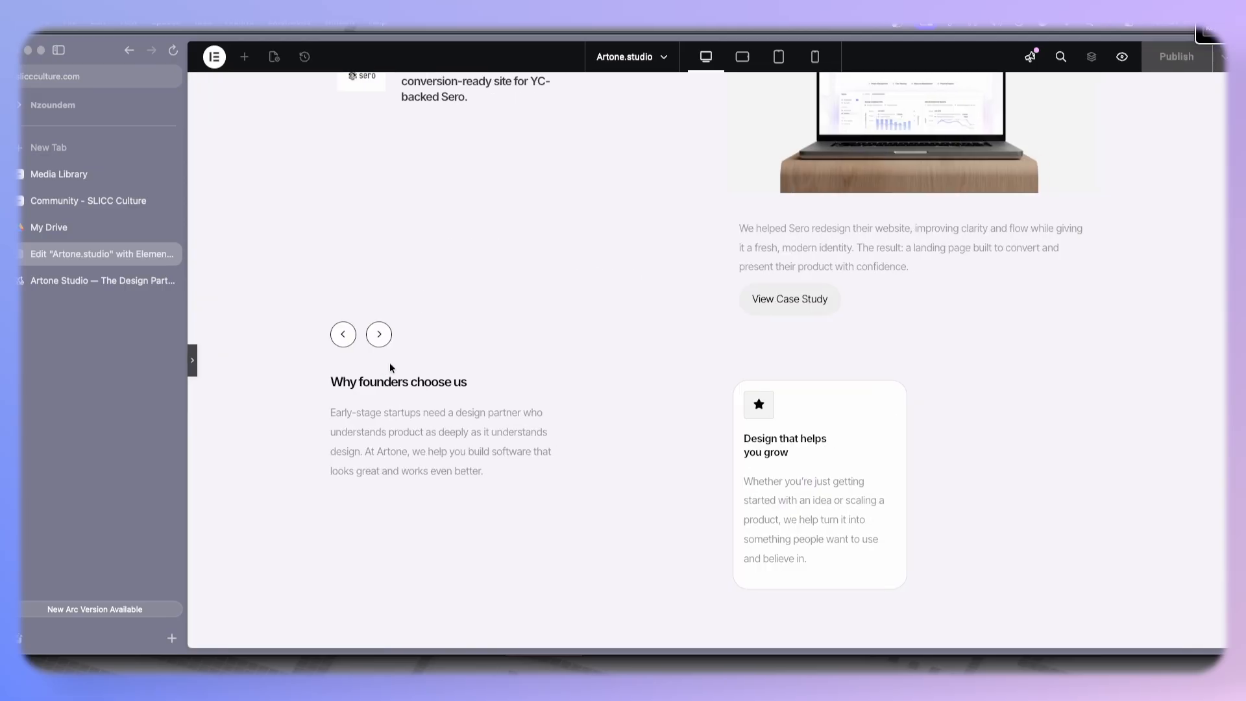
{"action": "left_click", "coordinate": [193, 364]}
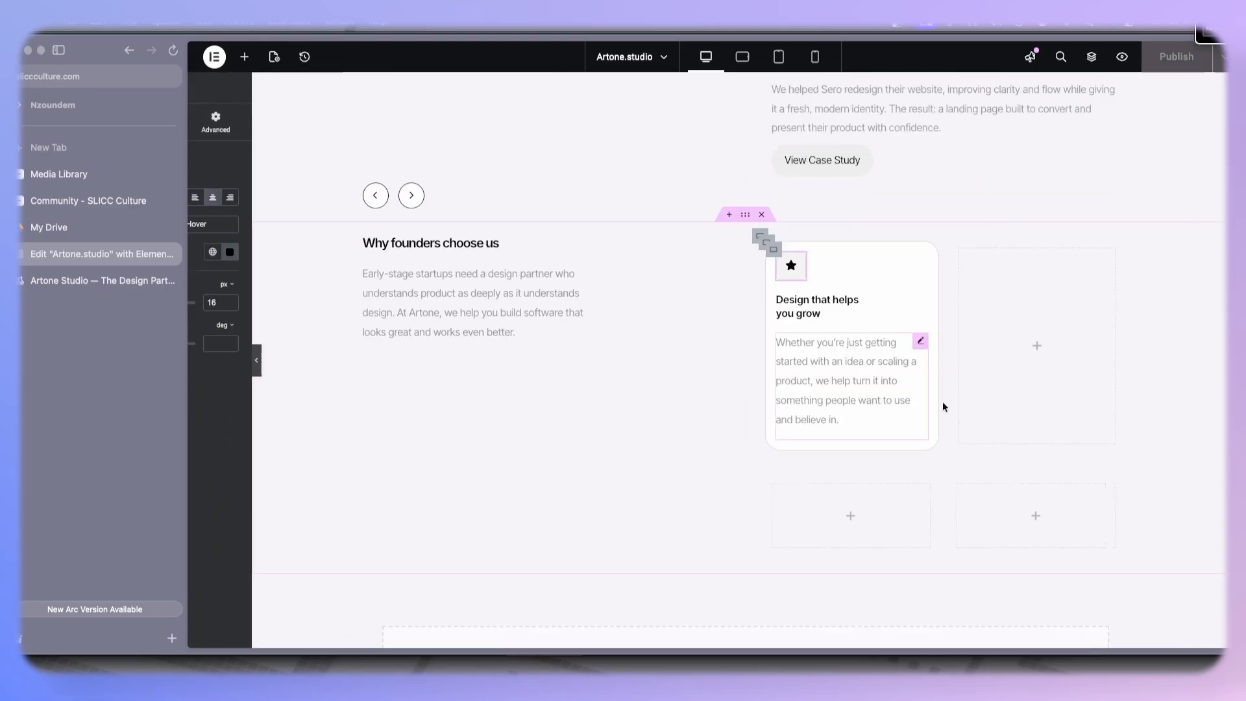
- Duplicate the first feature card
{"action": "right_click", "coordinate": [832, 243]}
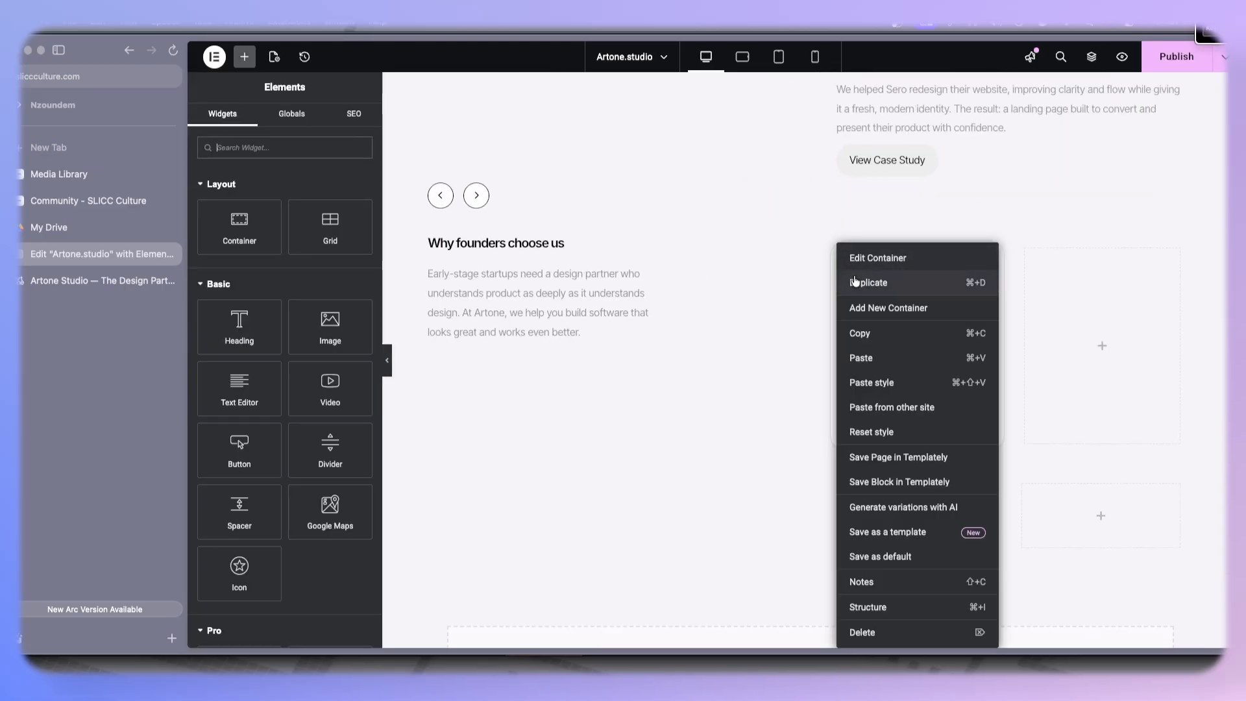
{"action": "key", "text": "super+d"}
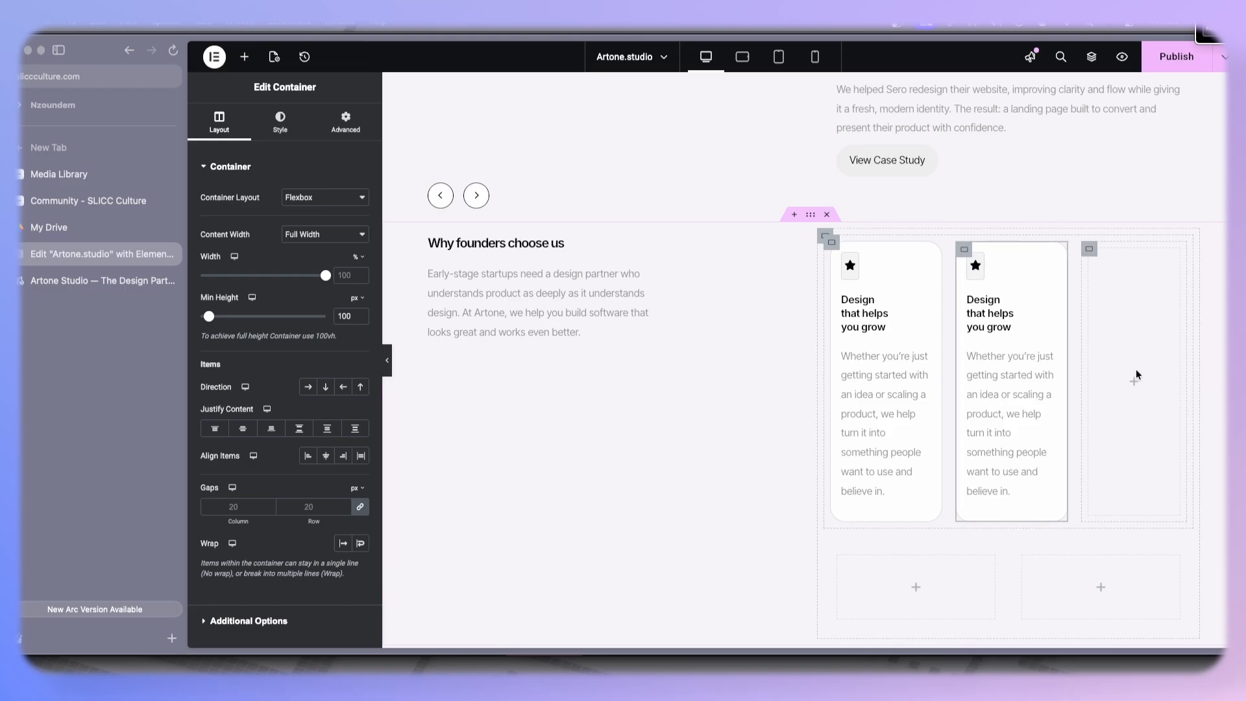
- Delete the two empty placeholder containers beside and below the cards
{"action": "right_click", "coordinate": [1099, 250]}
{"action": "left_click", "coordinate": [1102, 632]}
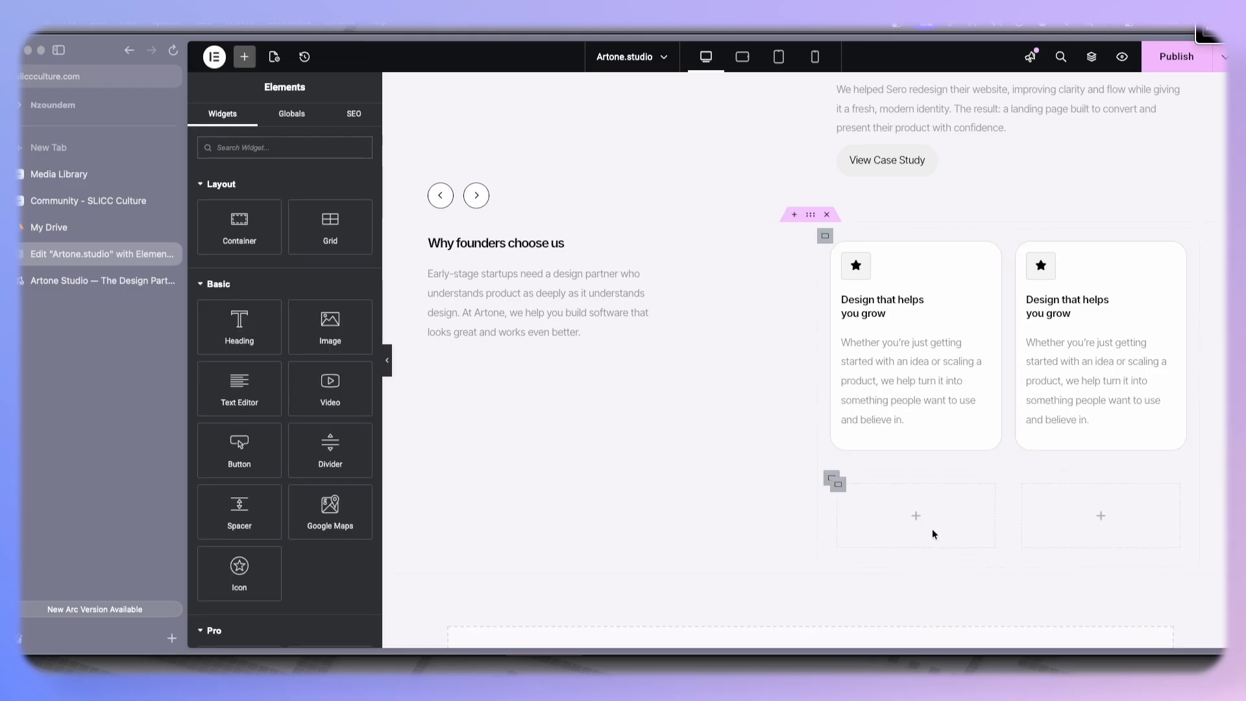
{"action": "right_click", "coordinate": [832, 480]}
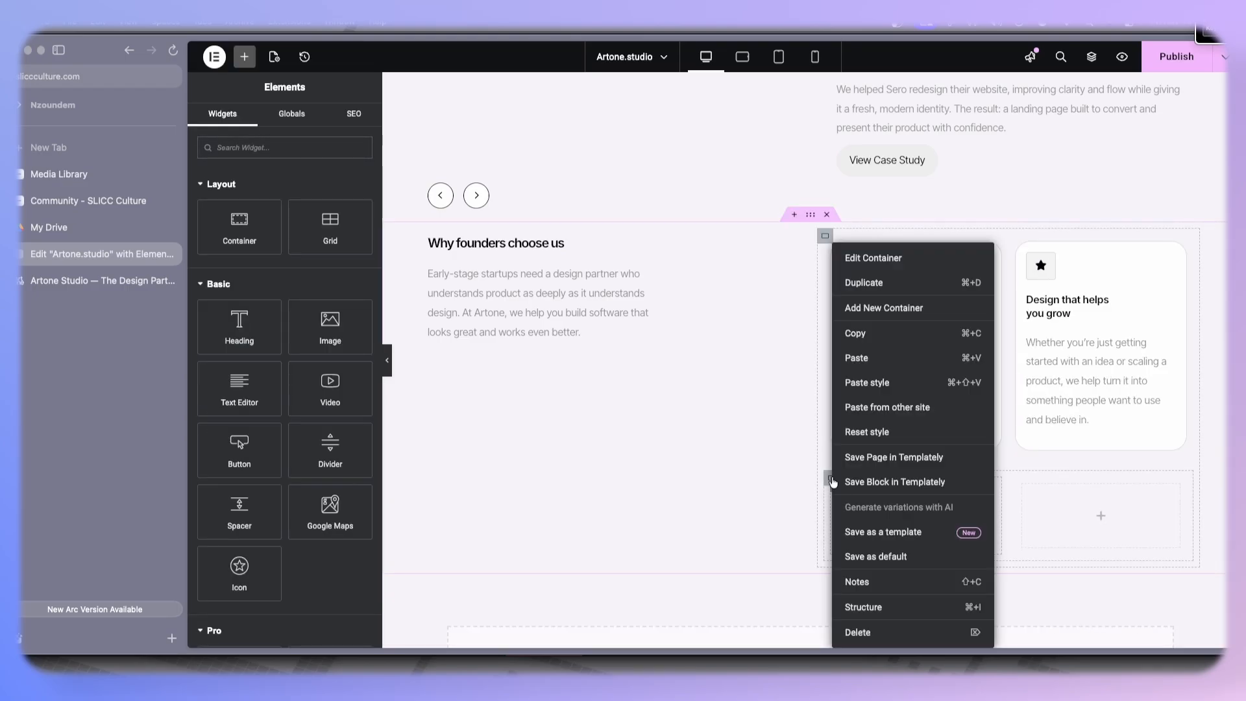
{"action": "left_click", "coordinate": [859, 632]}
- Paste a second row of two feature cards below the first row
{"action": "right_click", "coordinate": [834, 246]}
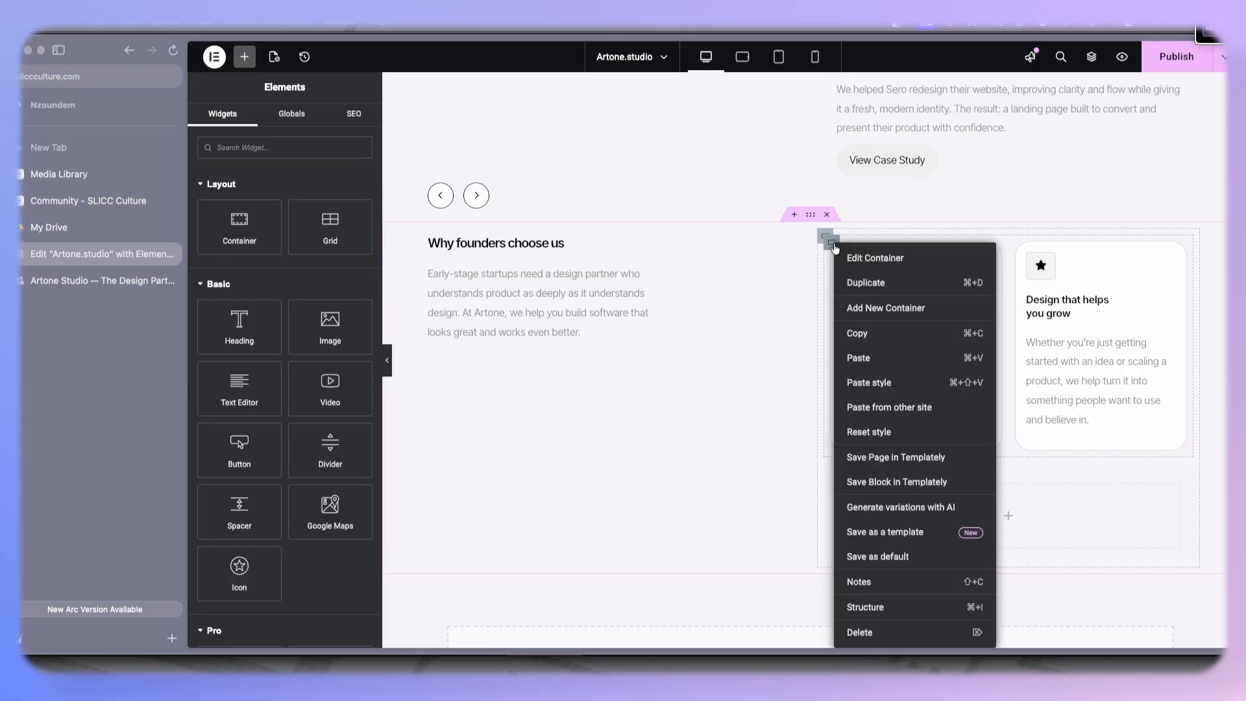
{"action": "left_click", "coordinate": [881, 371]}
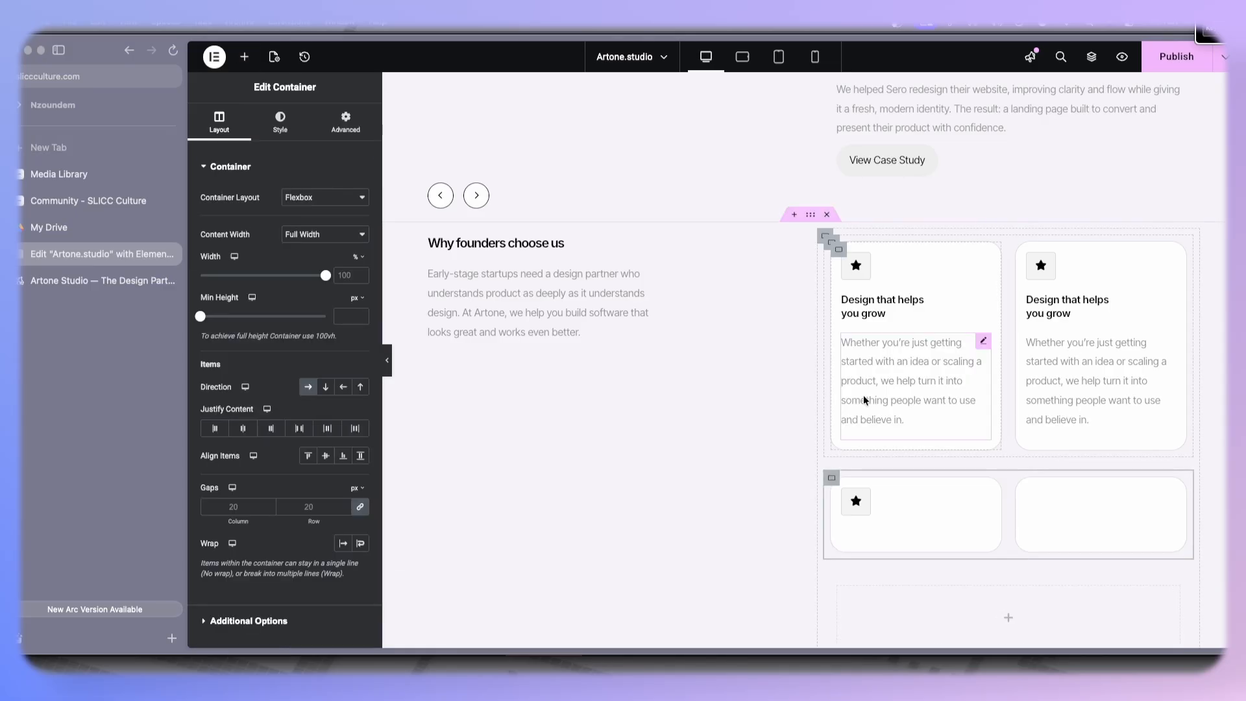
{"action": "scroll", "coordinate": [864, 394], "scroll_direction": "down", "scroll_amount": 5}
{"action": "scroll", "coordinate": [833, 404], "scroll_direction": "up", "scroll_amount": 5}
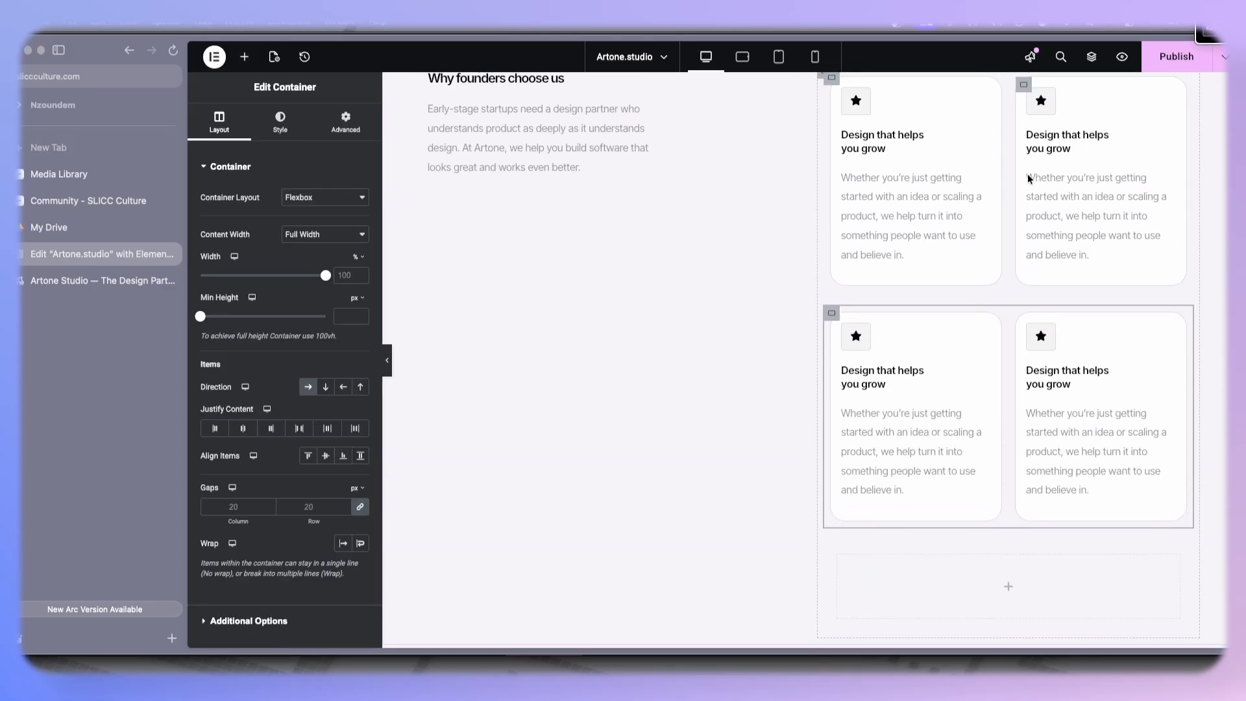
- Copy the client logo grid container and paste its style onto the feature cards container
{"action": "left_click", "coordinate": [97, 280]}
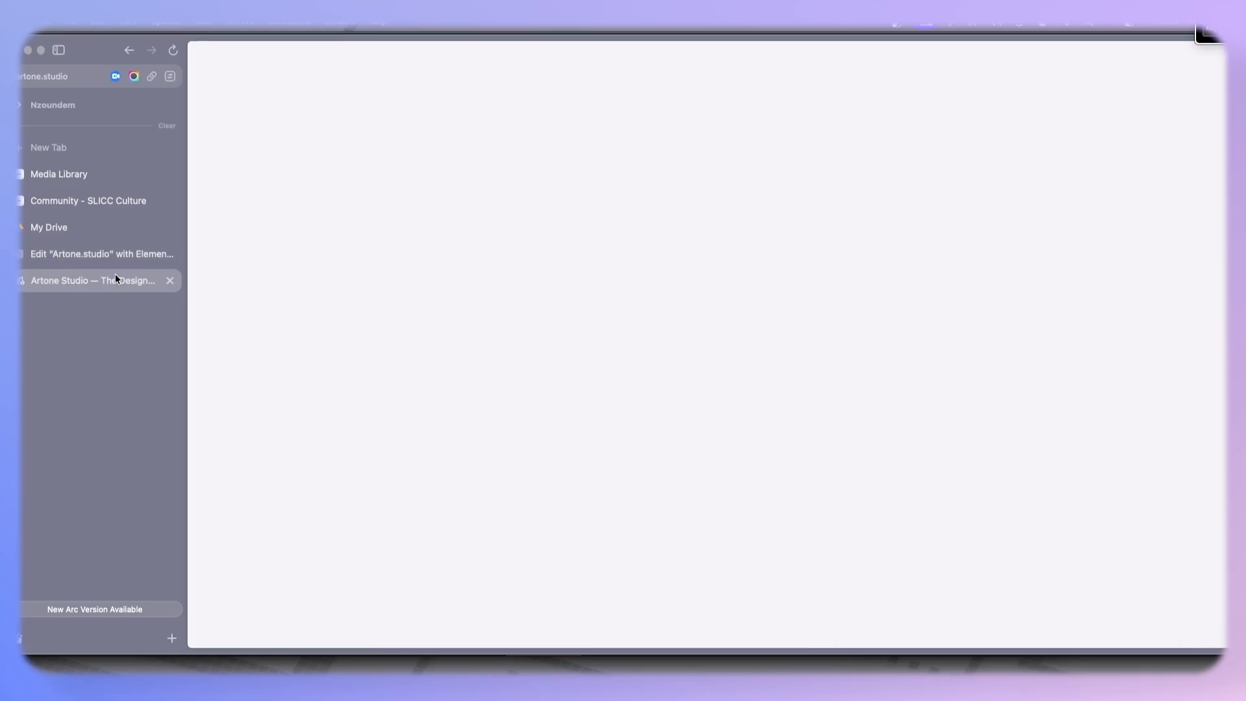
{"action": "left_click", "coordinate": [92, 253]}
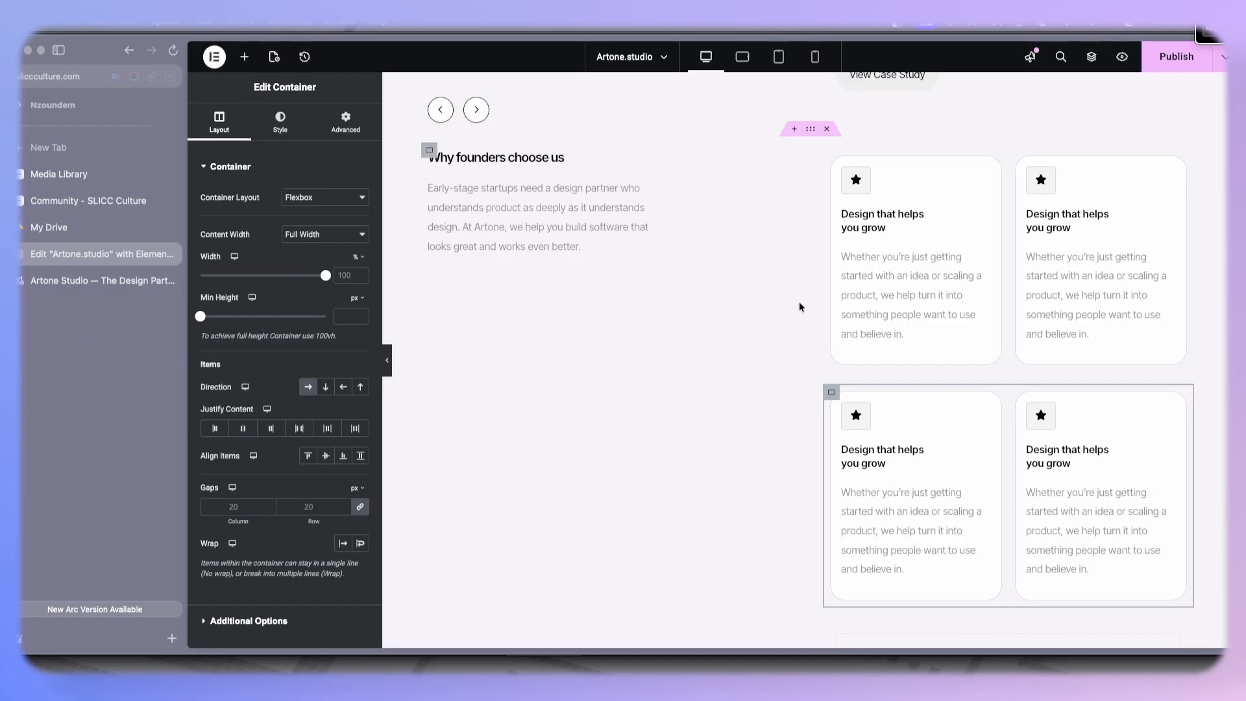
{"action": "scroll", "coordinate": [639, 260], "scroll_direction": "up", "scroll_amount": 5}
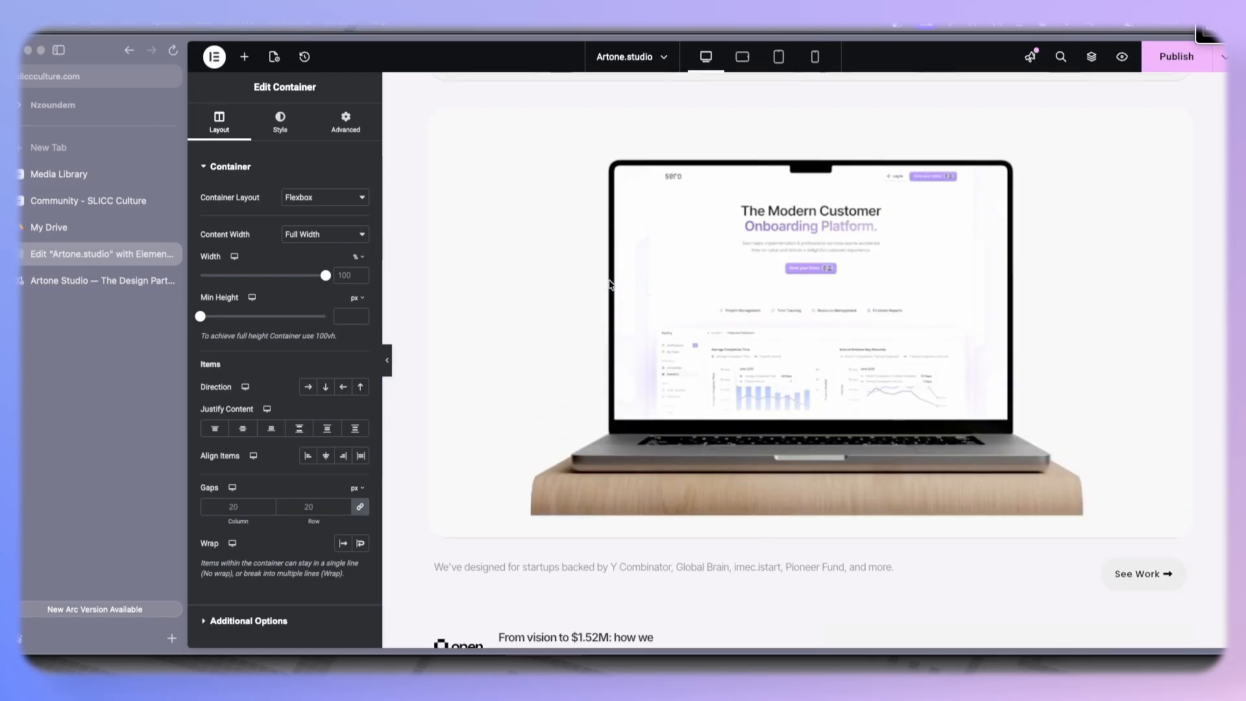
{"action": "scroll", "coordinate": [468, 232], "scroll_direction": "up", "scroll_amount": 5}
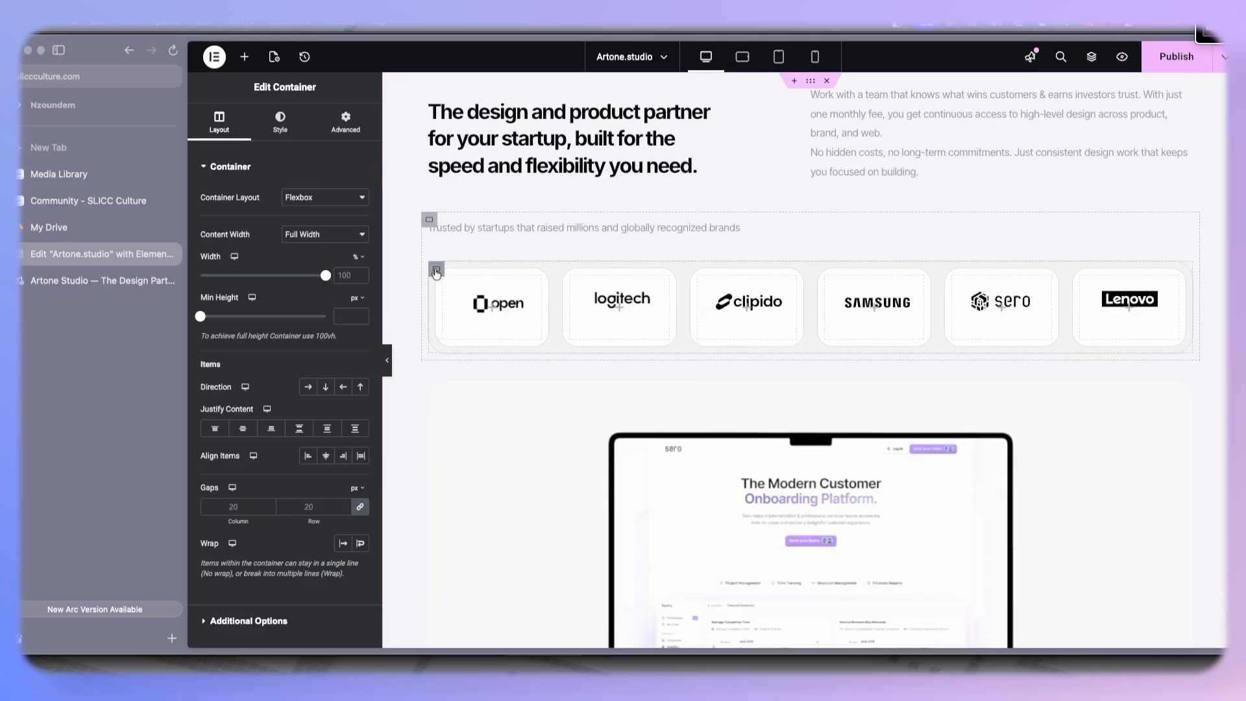
{"action": "right_click", "coordinate": [436, 273]}
{"action": "left_click", "coordinate": [454, 325]}
{"action": "scroll", "coordinate": [817, 274], "scroll_direction": "down", "scroll_amount": 8}
{"action": "scroll", "coordinate": [953, 349], "scroll_direction": "down", "scroll_amount": 8}
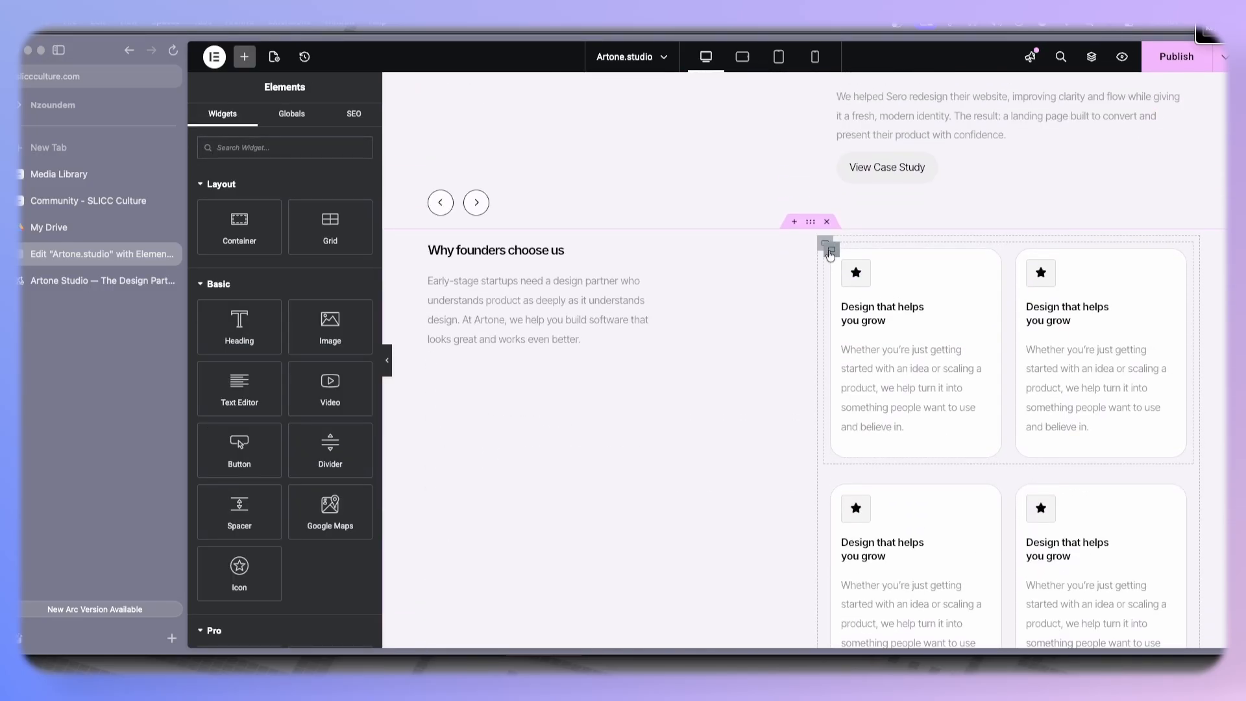
{"action": "right_click", "coordinate": [830, 254]}
{"action": "left_click", "coordinate": [835, 381]}
{"action": "right_click", "coordinate": [826, 248]}
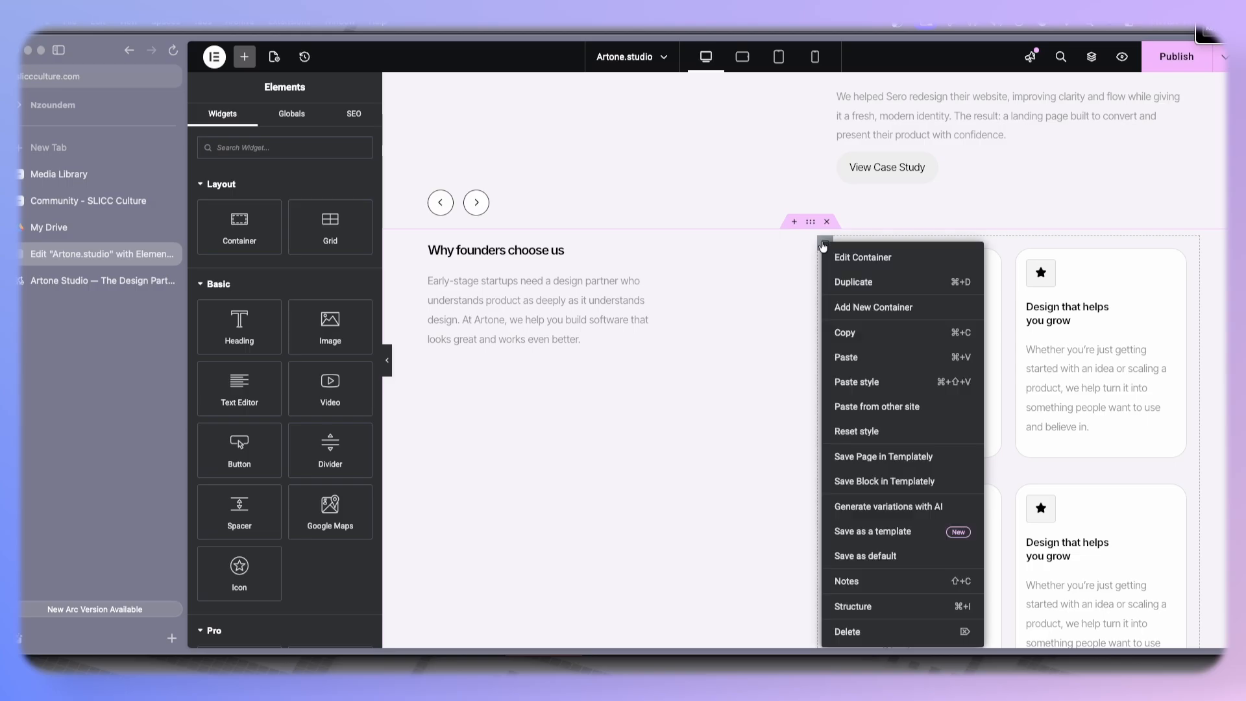
{"action": "left_click", "coordinate": [872, 381]}
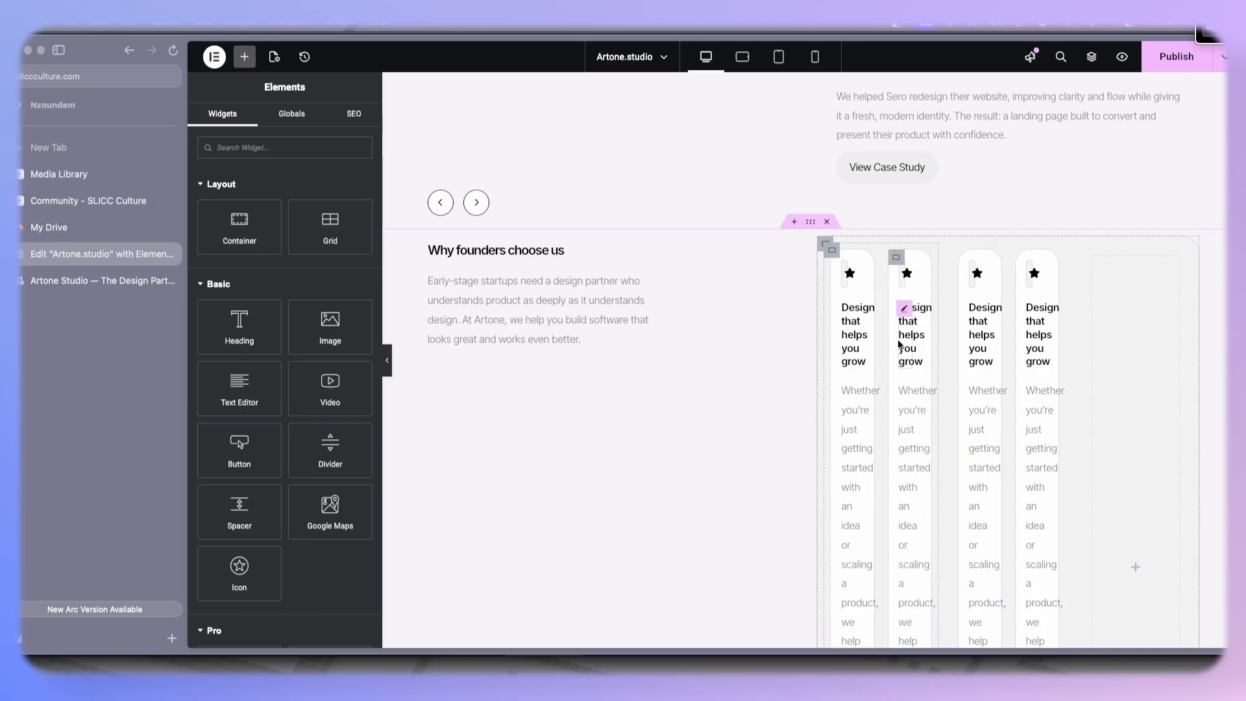
- Set the feature cards container's direction to column so the rows stack vertically
{"action": "scroll", "coordinate": [880, 243], "scroll_direction": "down", "scroll_amount": 7}
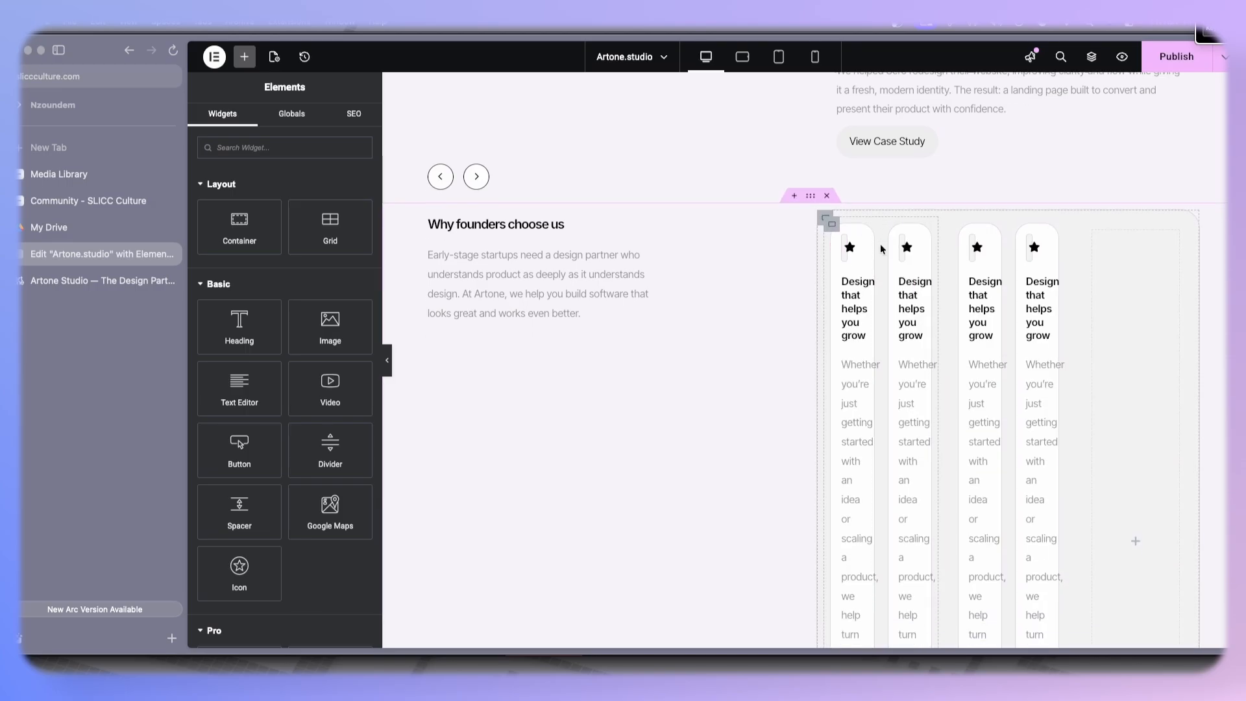
{"action": "scroll", "coordinate": [881, 251], "scroll_direction": "up", "scroll_amount": 9}
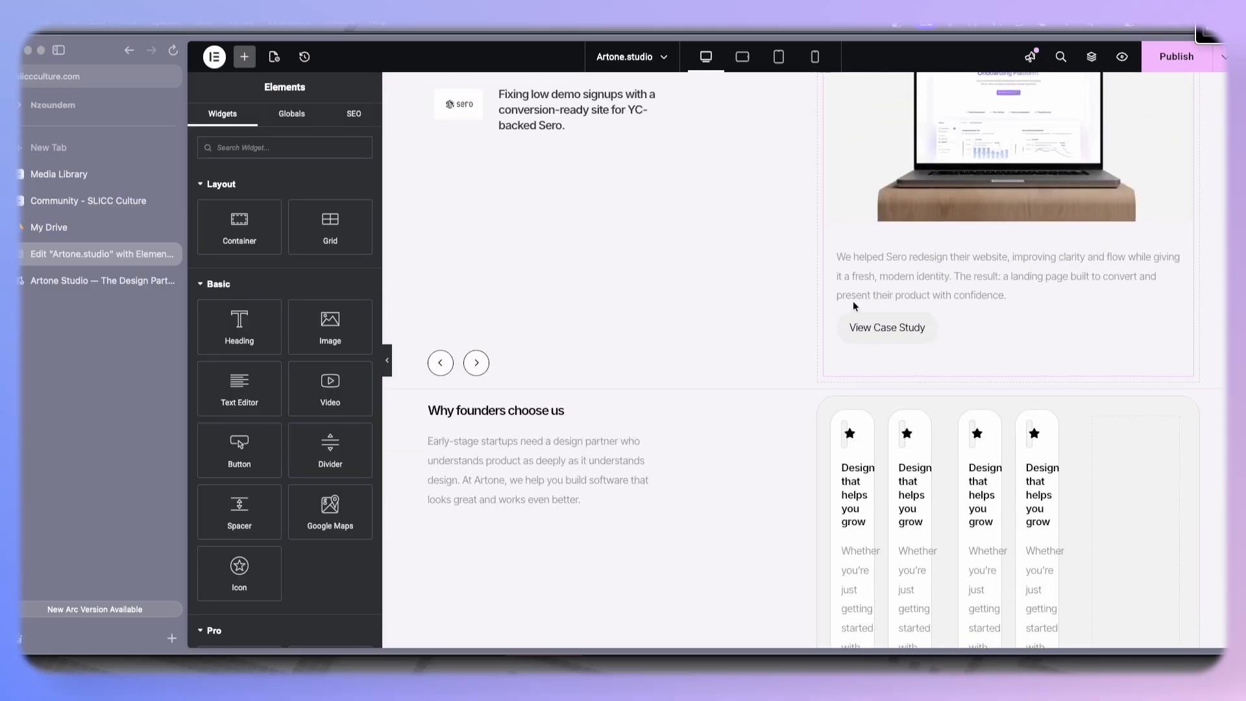
{"action": "left_click", "coordinate": [824, 406]}
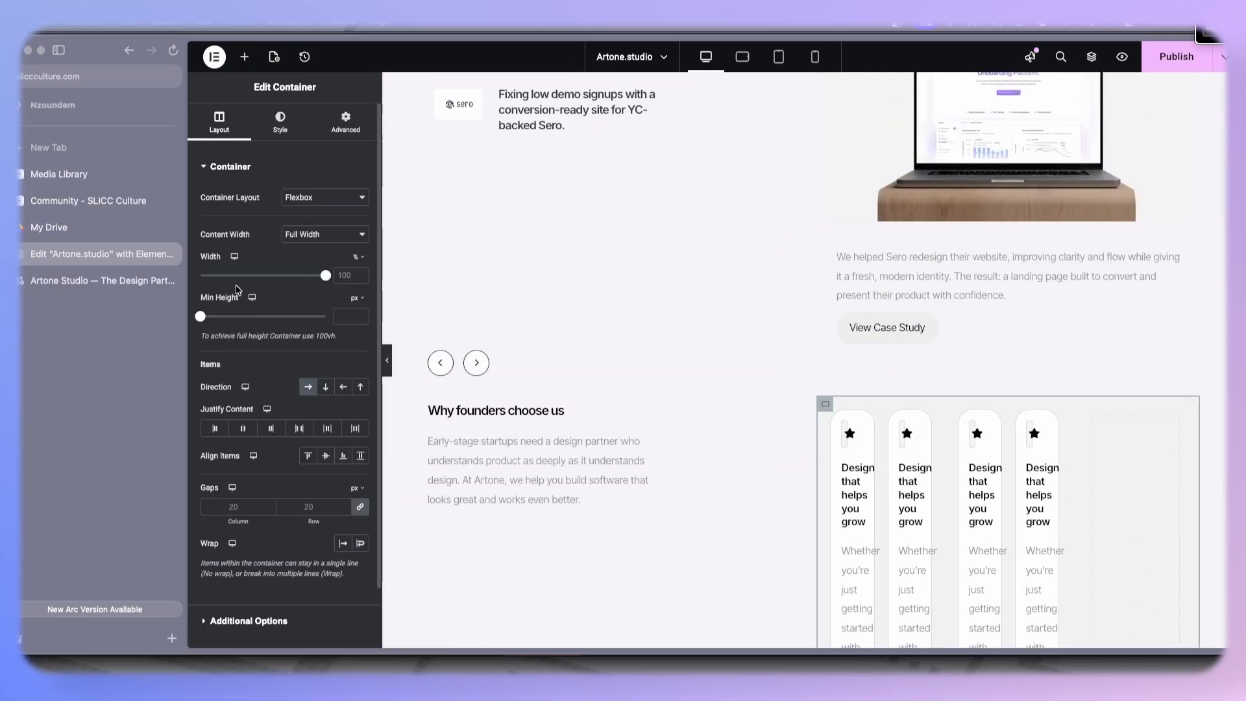
{"action": "left_click", "coordinate": [326, 387]}
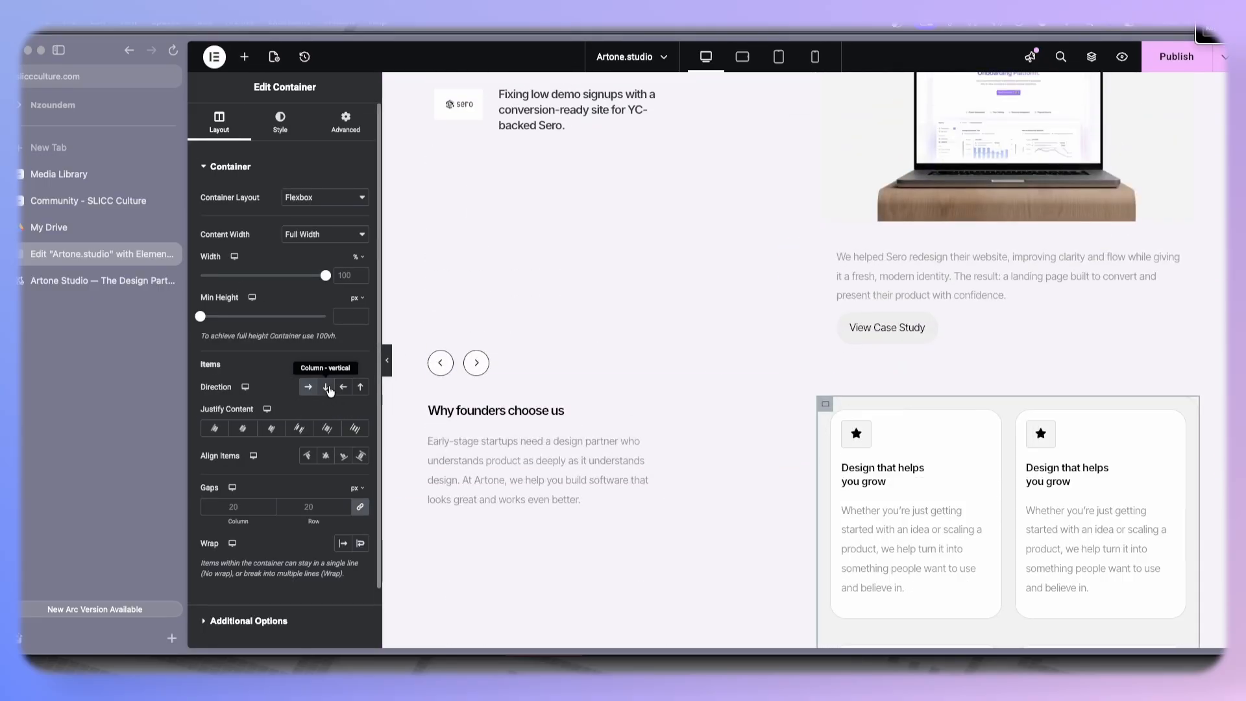
- Delete the leftover empty container below the feature cards
{"action": "scroll", "coordinate": [993, 385], "scroll_direction": "down", "scroll_amount": 5}
{"action": "scroll", "coordinate": [908, 388], "scroll_direction": "down", "scroll_amount": 3}
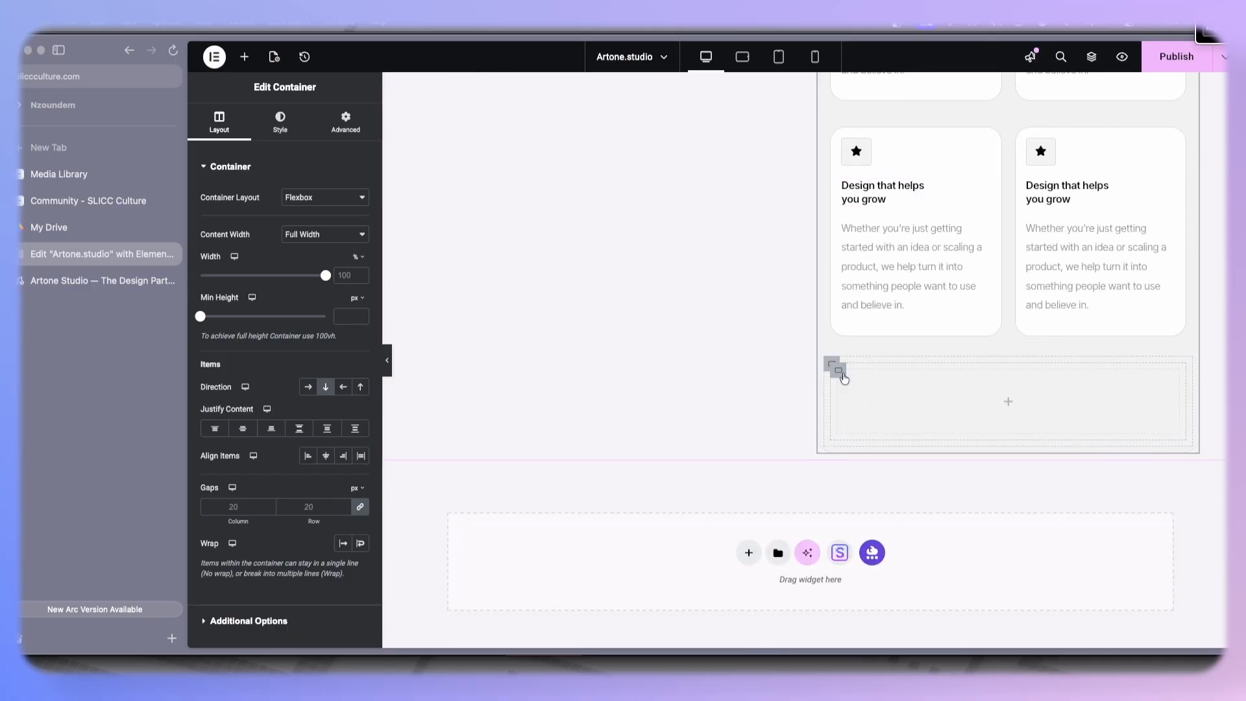
{"action": "right_click", "coordinate": [833, 365]}
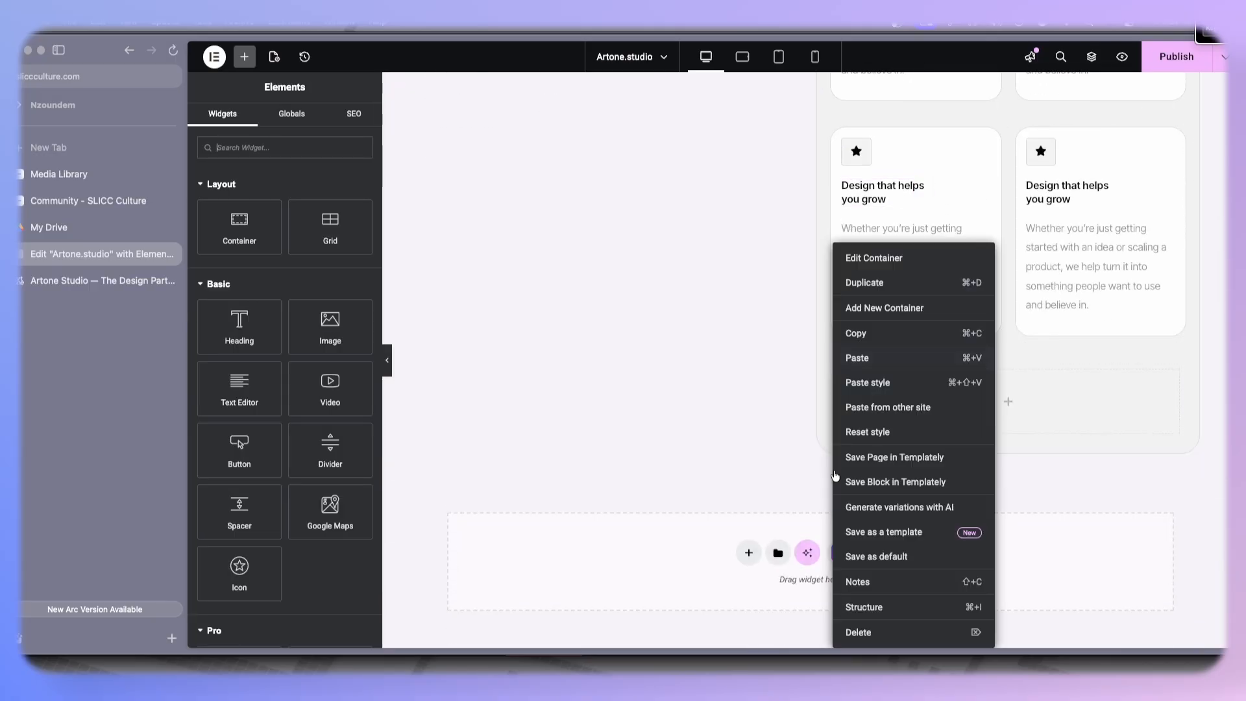
{"action": "left_click", "coordinate": [850, 632]}
- Compare the section with the reference site and set the intro text container's width to 62%
{"action": "scroll", "coordinate": [909, 435], "scroll_direction": "up", "scroll_amount": 3}
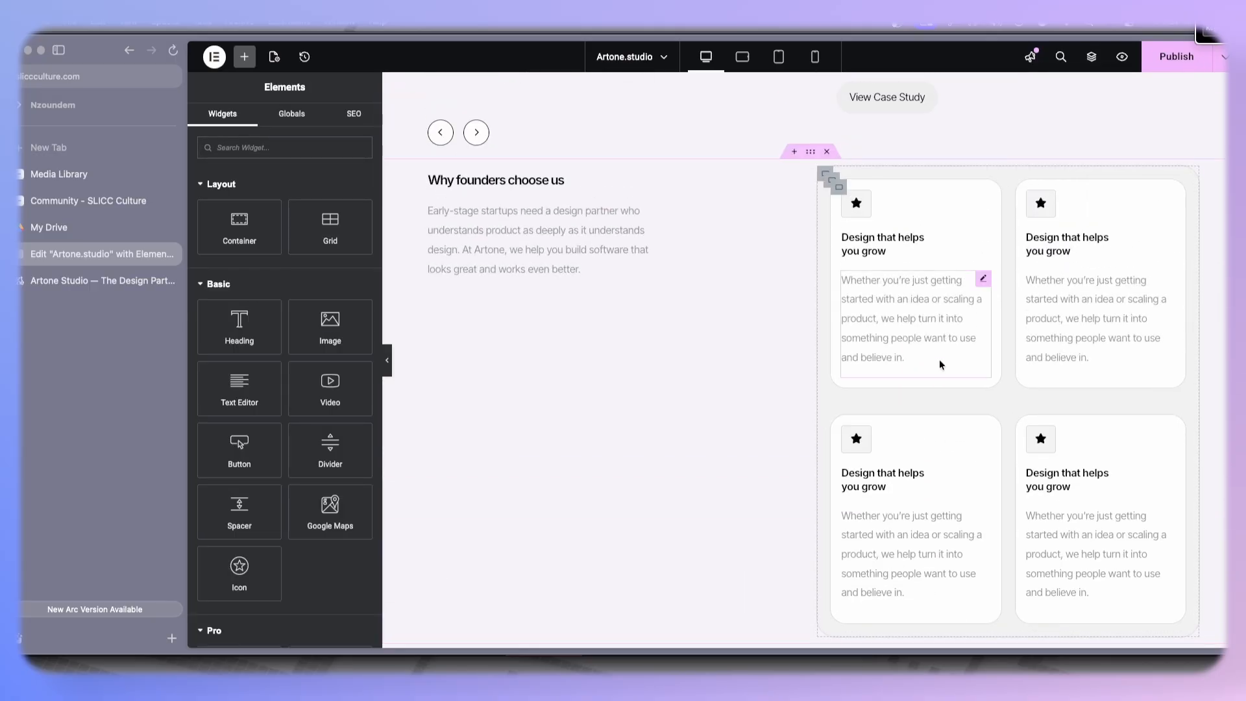
{"action": "scroll", "coordinate": [747, 292], "scroll_direction": "down", "scroll_amount": 3}
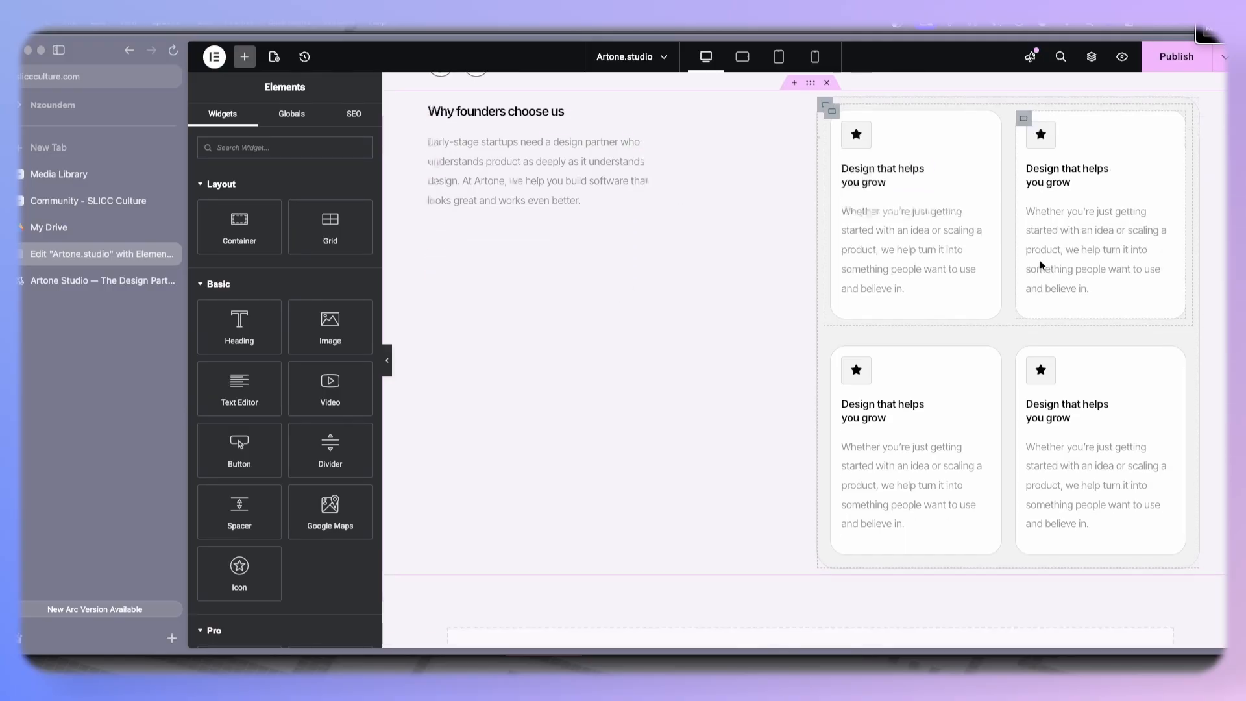
{"action": "scroll", "coordinate": [772, 353], "scroll_direction": "up", "scroll_amount": 5}
{"action": "scroll", "coordinate": [766, 354], "scroll_direction": "down", "scroll_amount": 2}
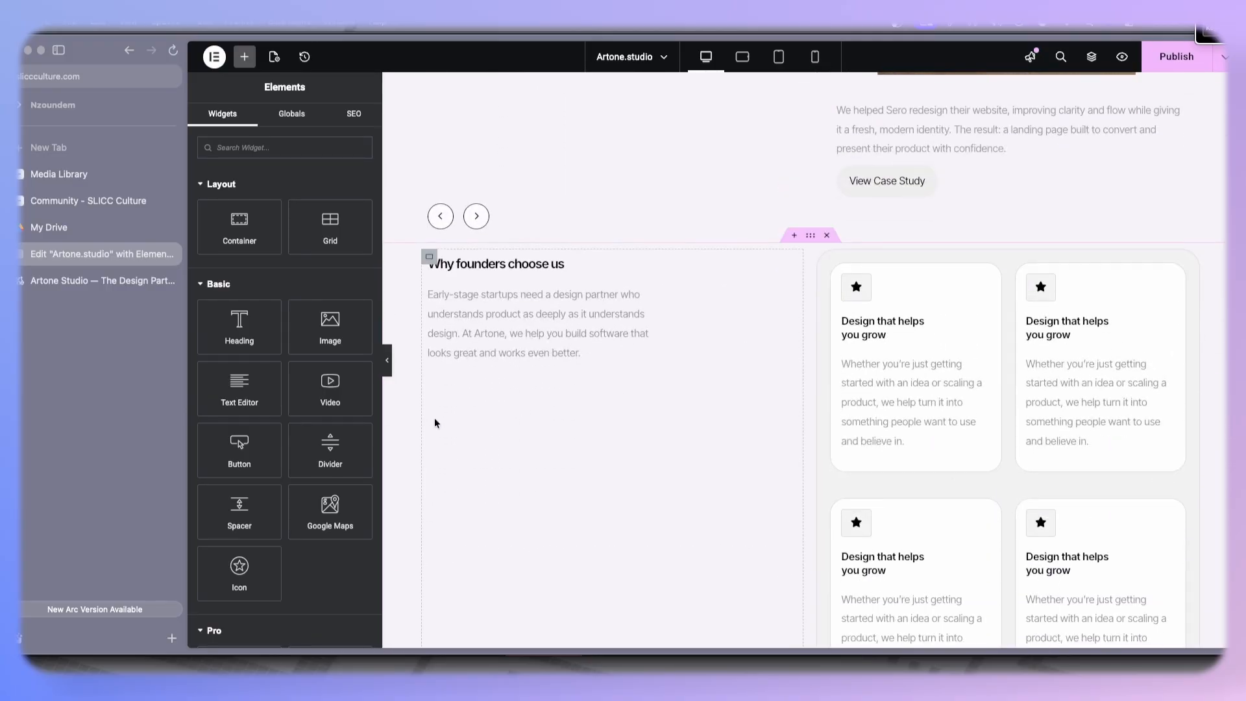
{"action": "left_click", "coordinate": [104, 285]}
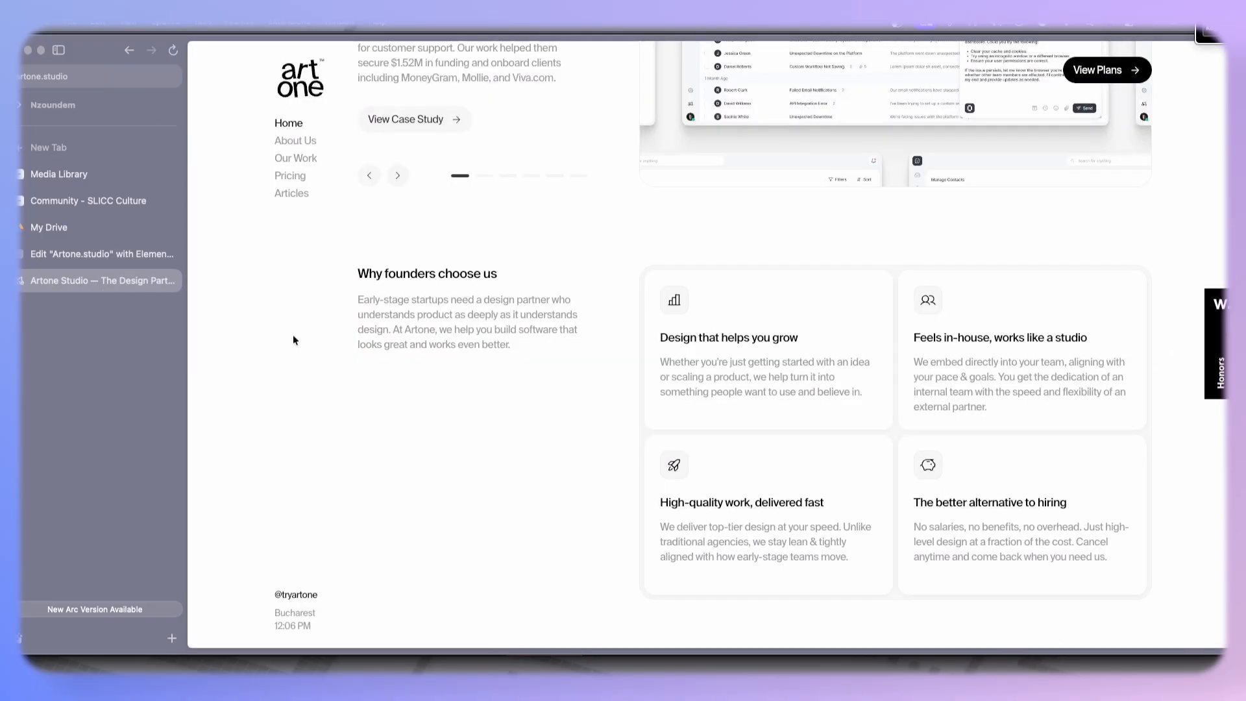
{"action": "left_click", "coordinate": [78, 256]}
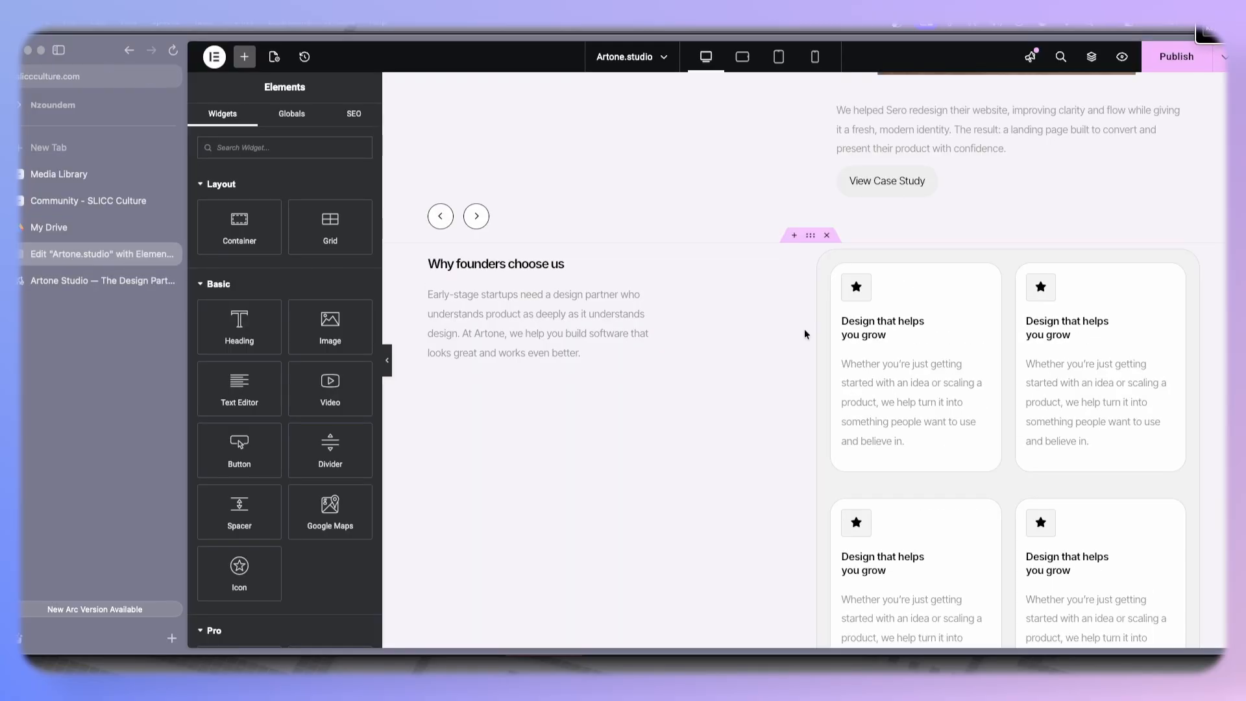
{"action": "left_click", "coordinate": [428, 259]}
{"action": "left_click_drag", "start_coordinate": [326, 275], "coordinate": [278, 277]}
- Set the padding of both feature card row containers to 0
{"action": "scroll", "coordinate": [657, 314], "scroll_direction": "down", "scroll_amount": 4}
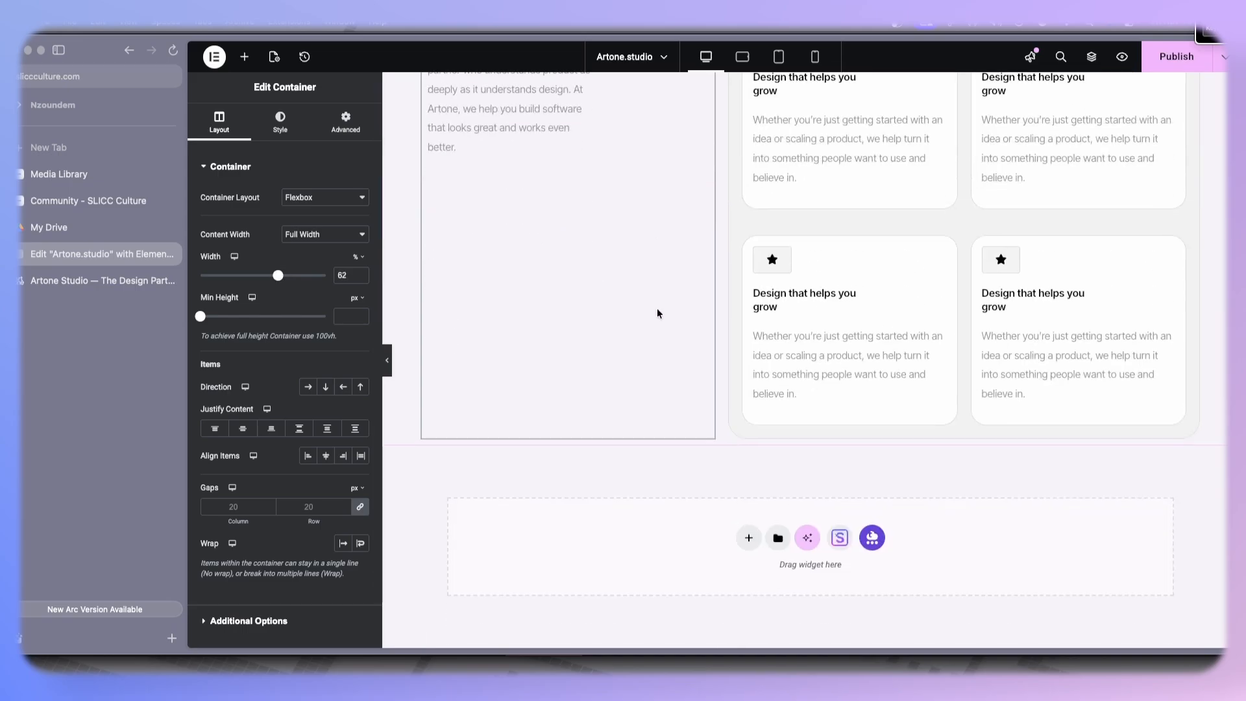
{"action": "scroll", "coordinate": [657, 313], "scroll_direction": "up", "scroll_amount": 3}
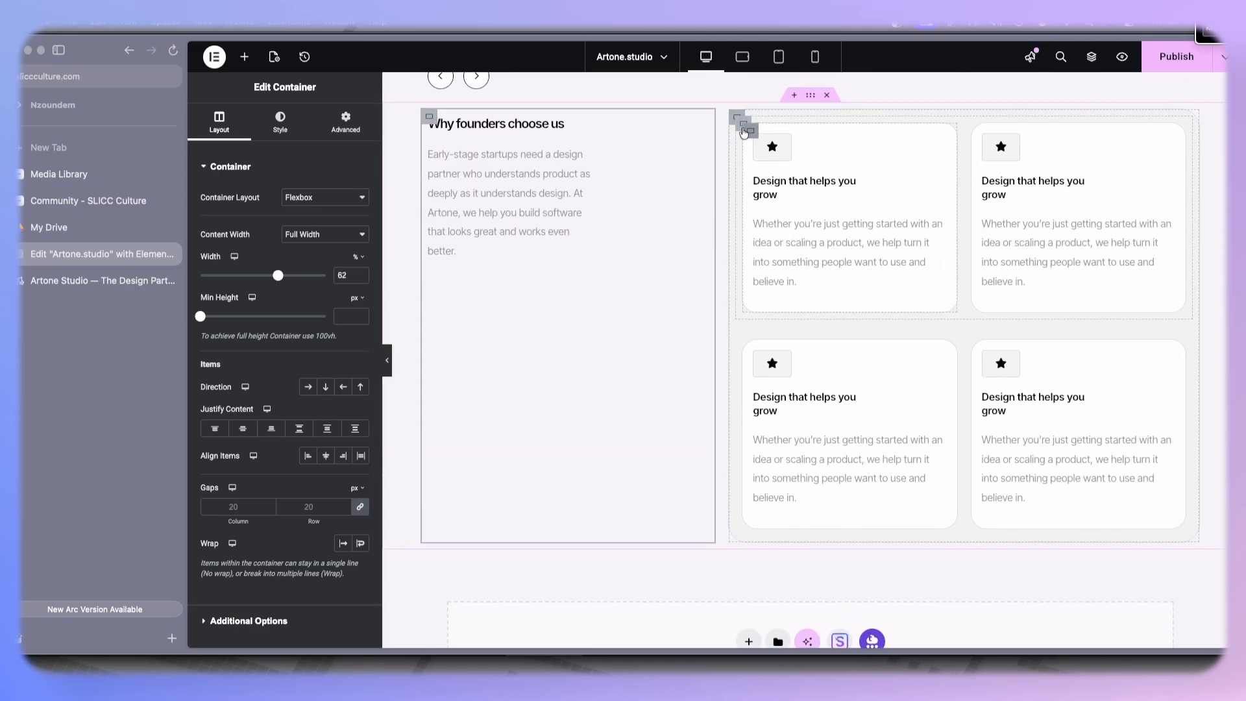
{"action": "left_click", "coordinate": [744, 131]}
{"action": "left_click", "coordinate": [742, 124]}
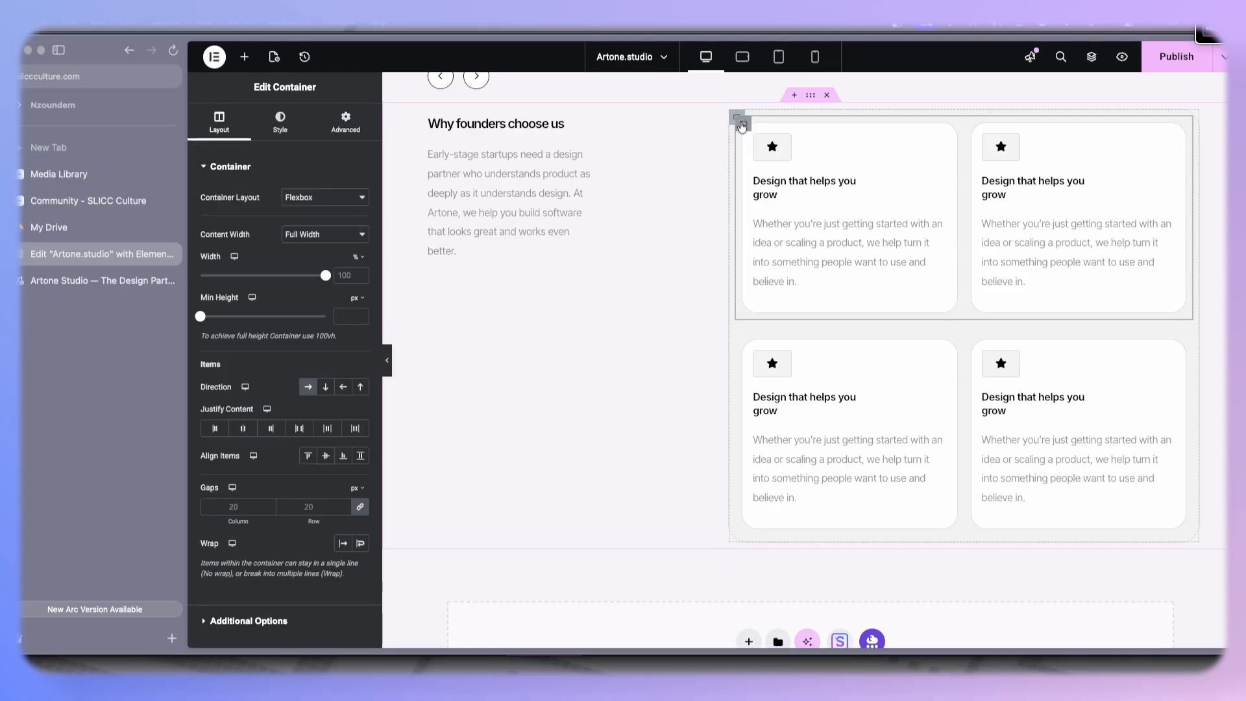
{"action": "left_click", "coordinate": [346, 122]}
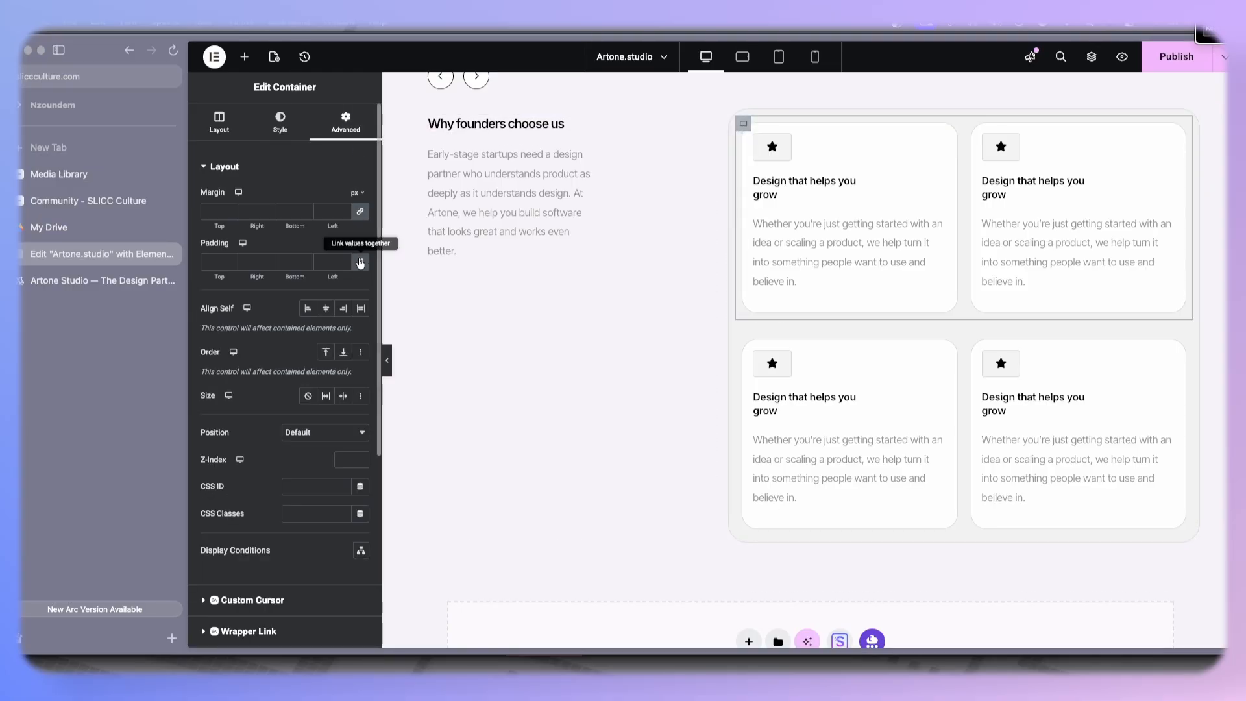
{"action": "left_click", "coordinate": [360, 263]}
{"action": "left_click", "coordinate": [743, 316]}
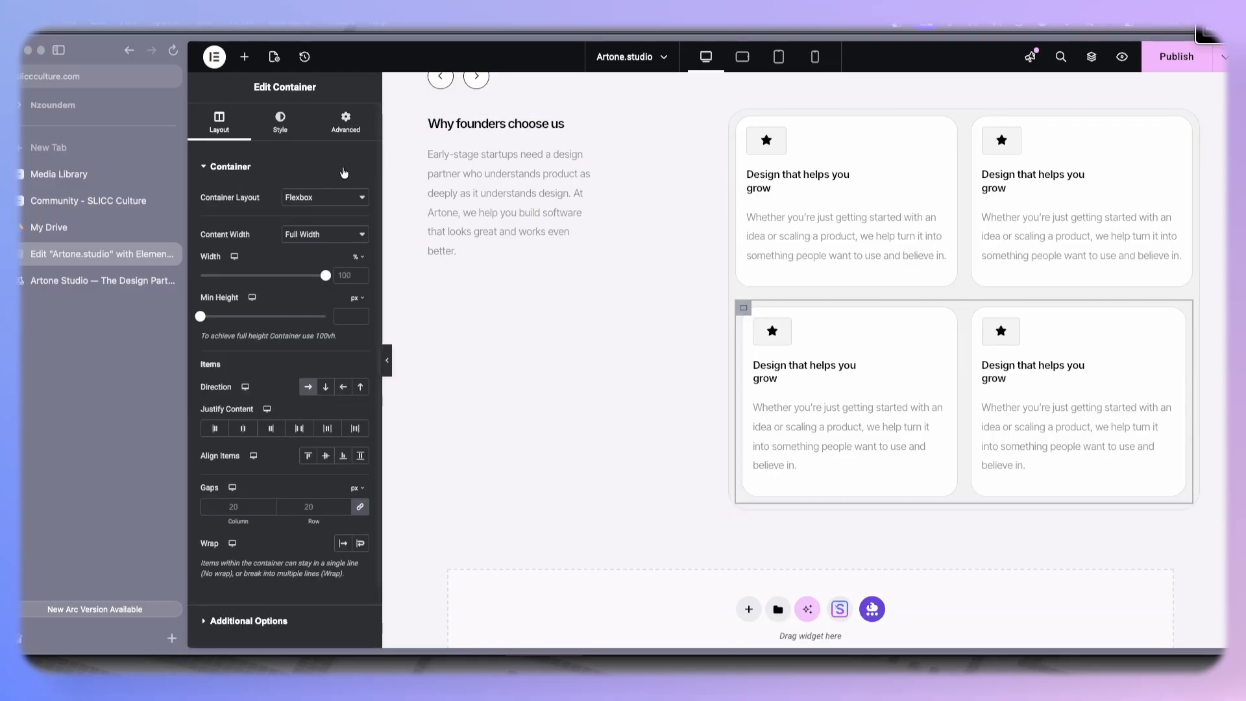
{"action": "left_click", "coordinate": [345, 122]}
{"action": "left_click", "coordinate": [360, 263]}
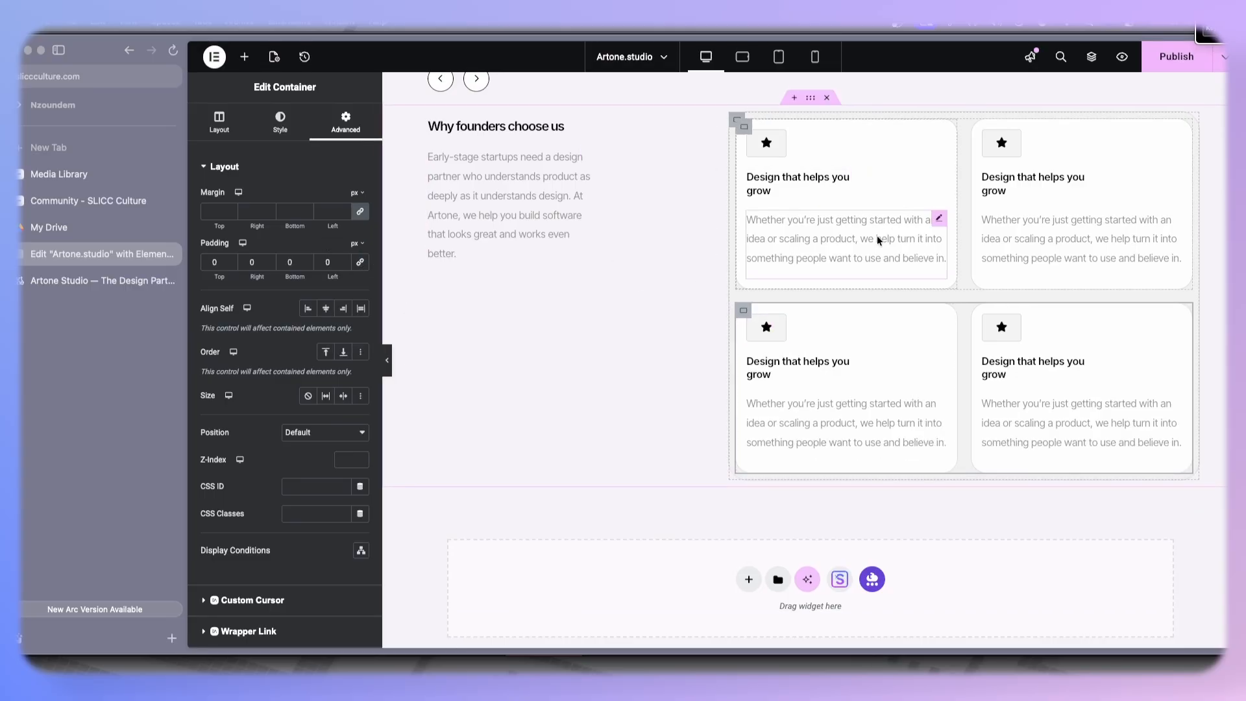
- Compare with the reference site and set the first card description's line height to 24 px
{"action": "left_click", "coordinate": [98, 281]}
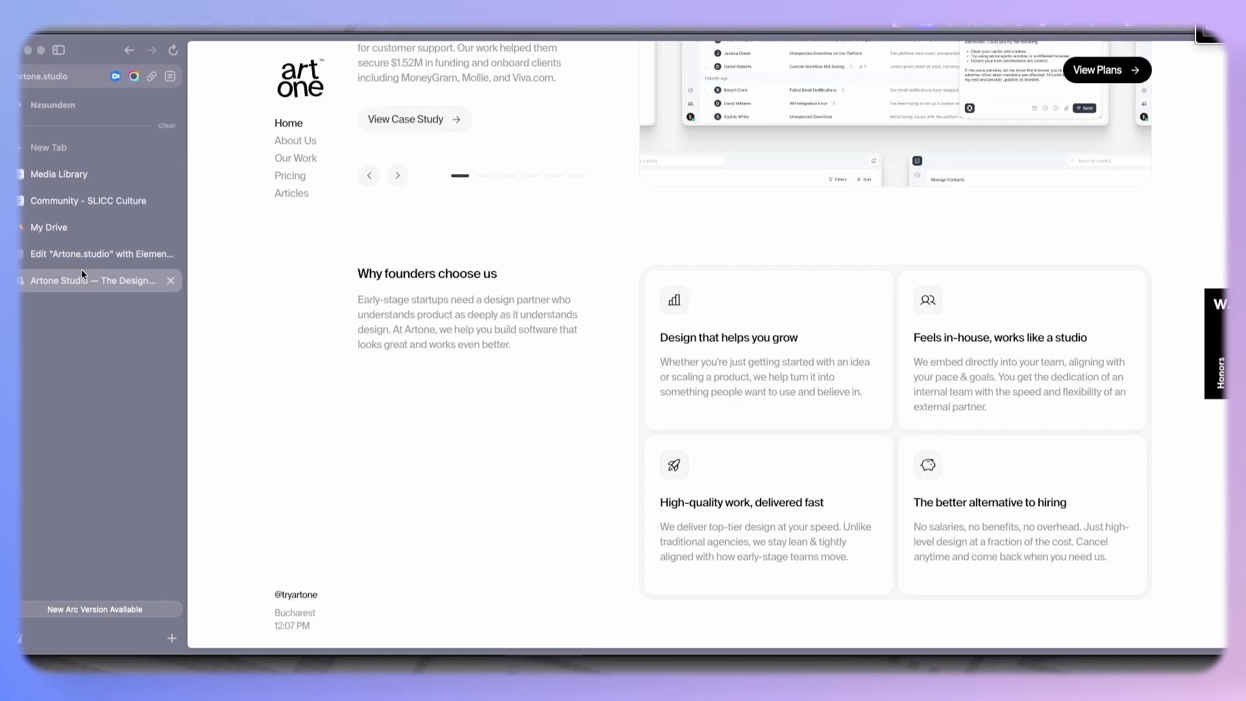
{"action": "left_click", "coordinate": [98, 254]}
{"action": "left_click", "coordinate": [860, 267]}
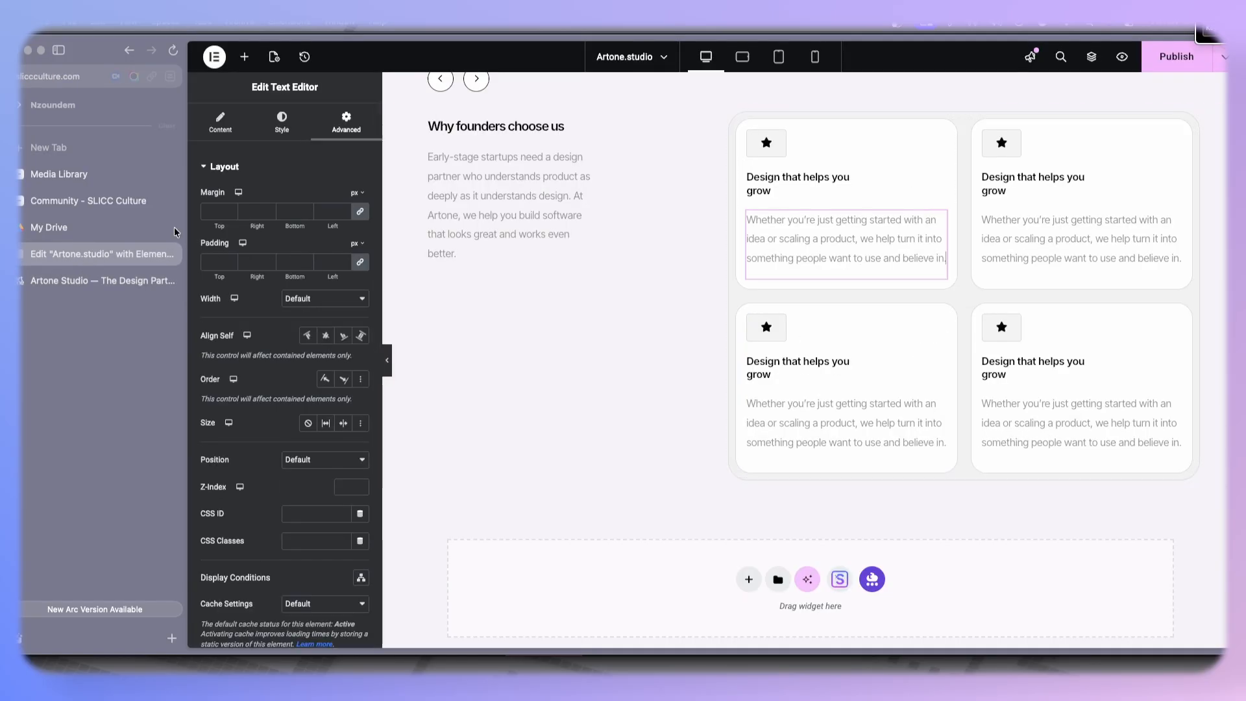
{"action": "left_click", "coordinate": [281, 120]}
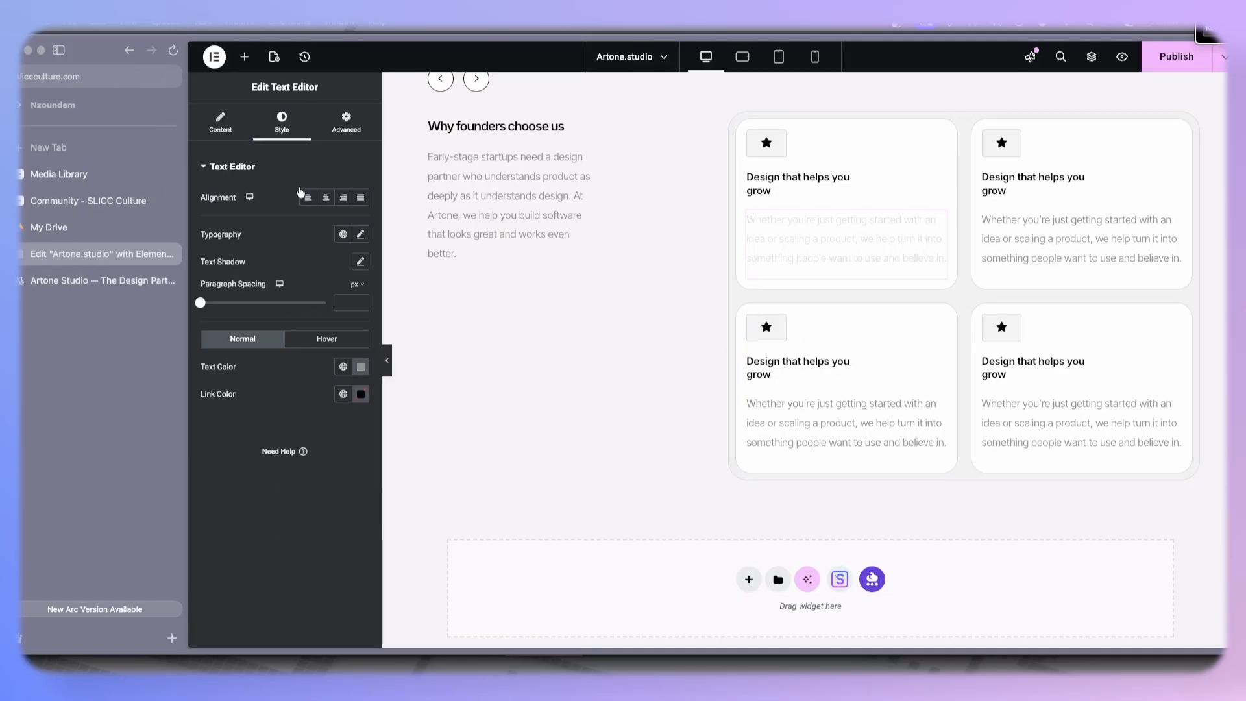
{"action": "left_click", "coordinate": [361, 235]}
{"action": "left_click_drag", "start_coordinate": [212, 489], "coordinate": [237, 487]}
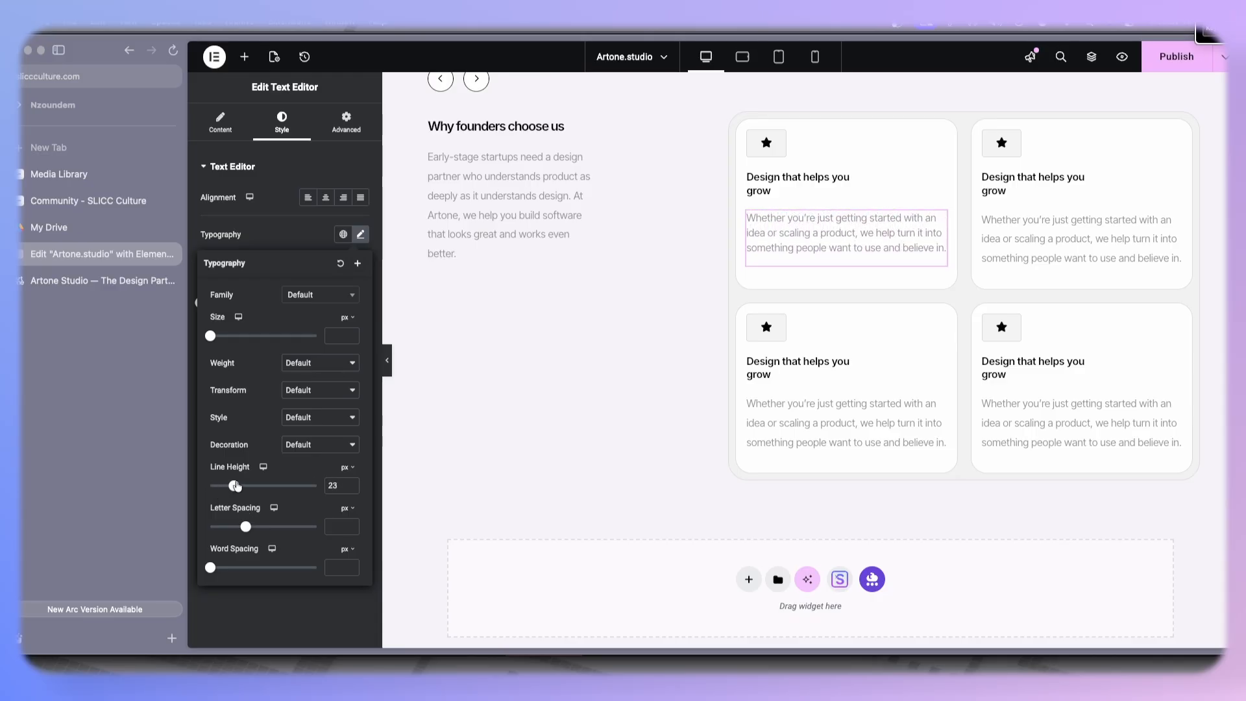
{"action": "left_click", "coordinate": [353, 484]}
- Copy the first card description's style and paste it onto the other three card descriptions
{"action": "right_click", "coordinate": [821, 233]}
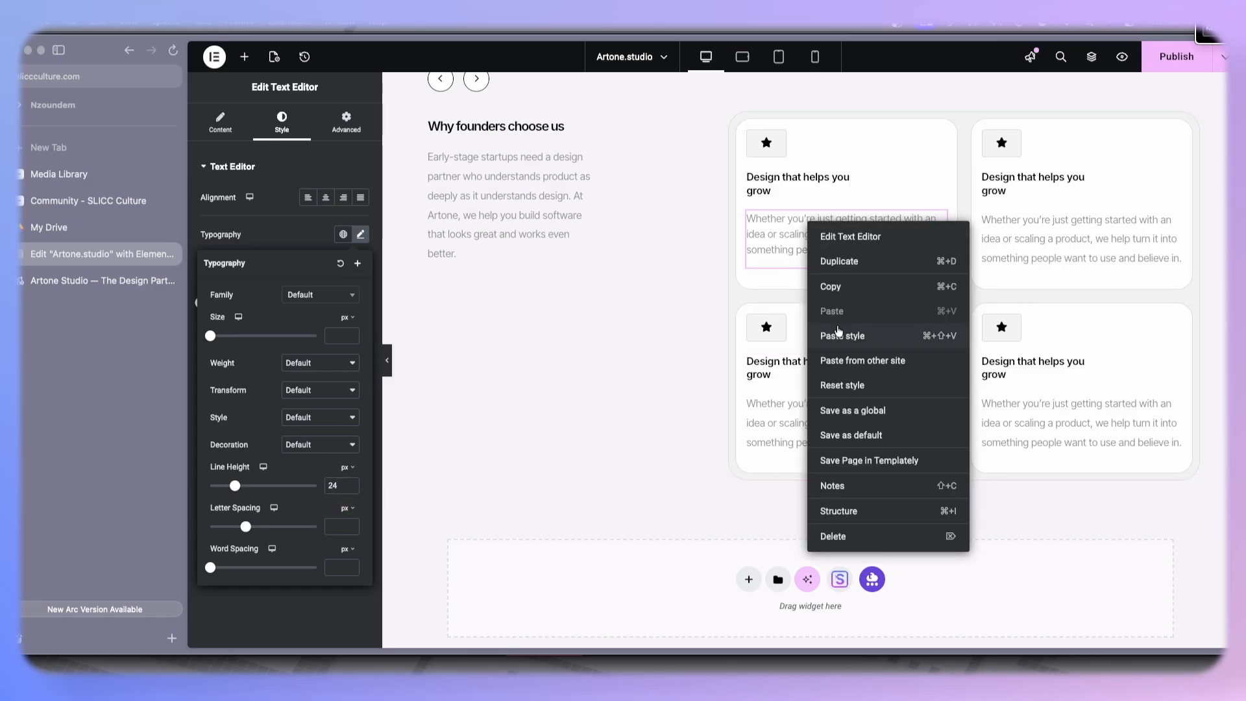
{"action": "left_click", "coordinate": [834, 287]}
{"action": "right_click", "coordinate": [984, 243]}
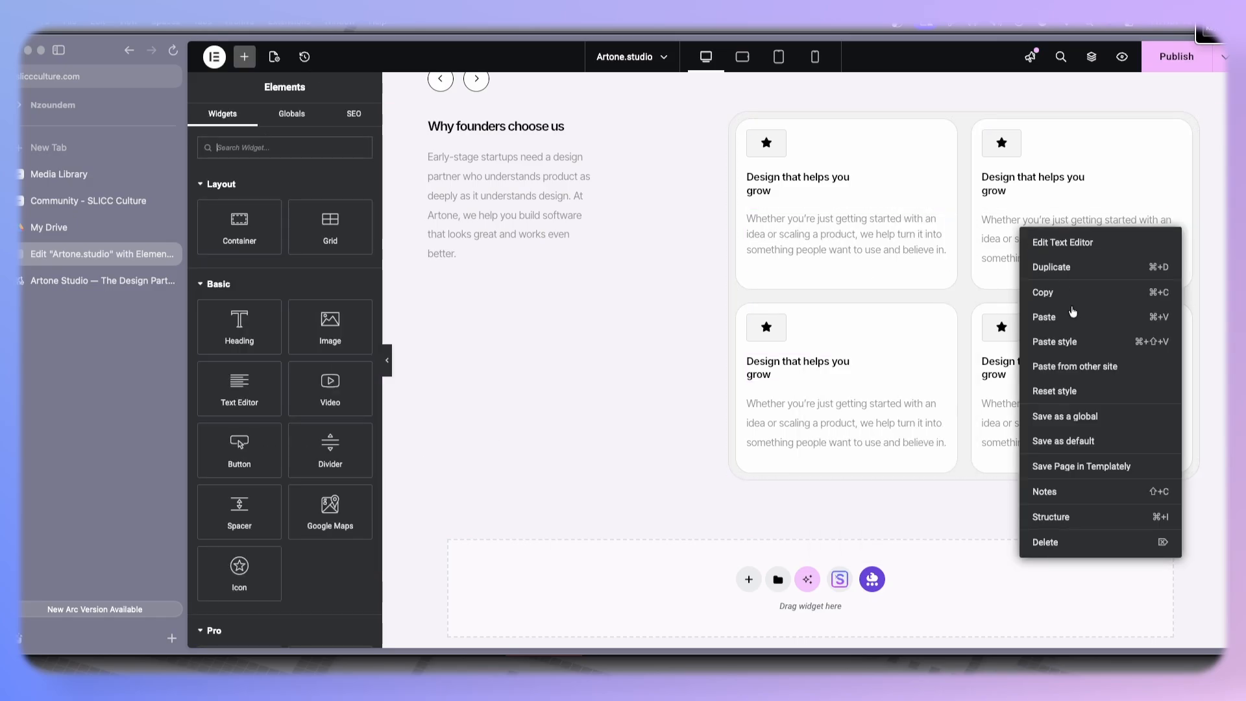
{"action": "left_click", "coordinate": [1054, 350]}
{"action": "right_click", "coordinate": [852, 384]}
{"action": "right_click", "coordinate": [776, 413]}
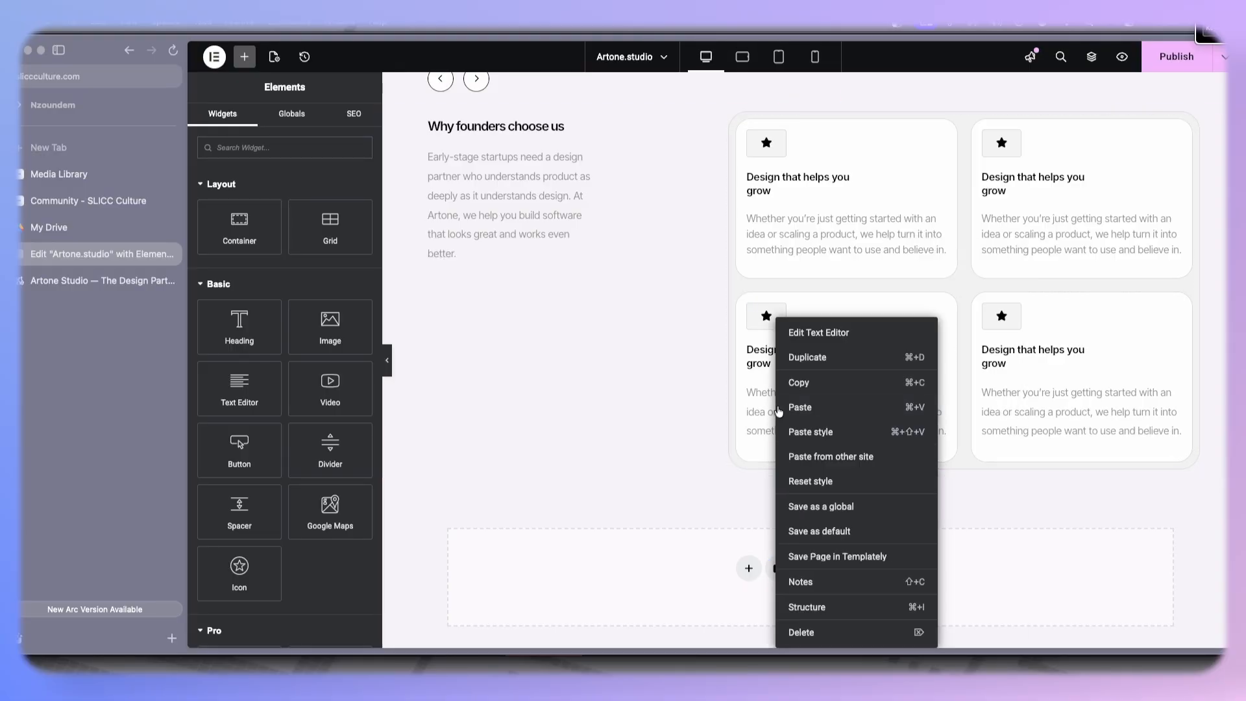
{"action": "left_click", "coordinate": [808, 435]}
{"action": "right_click", "coordinate": [997, 415]}
{"action": "left_click", "coordinate": [1006, 432]}
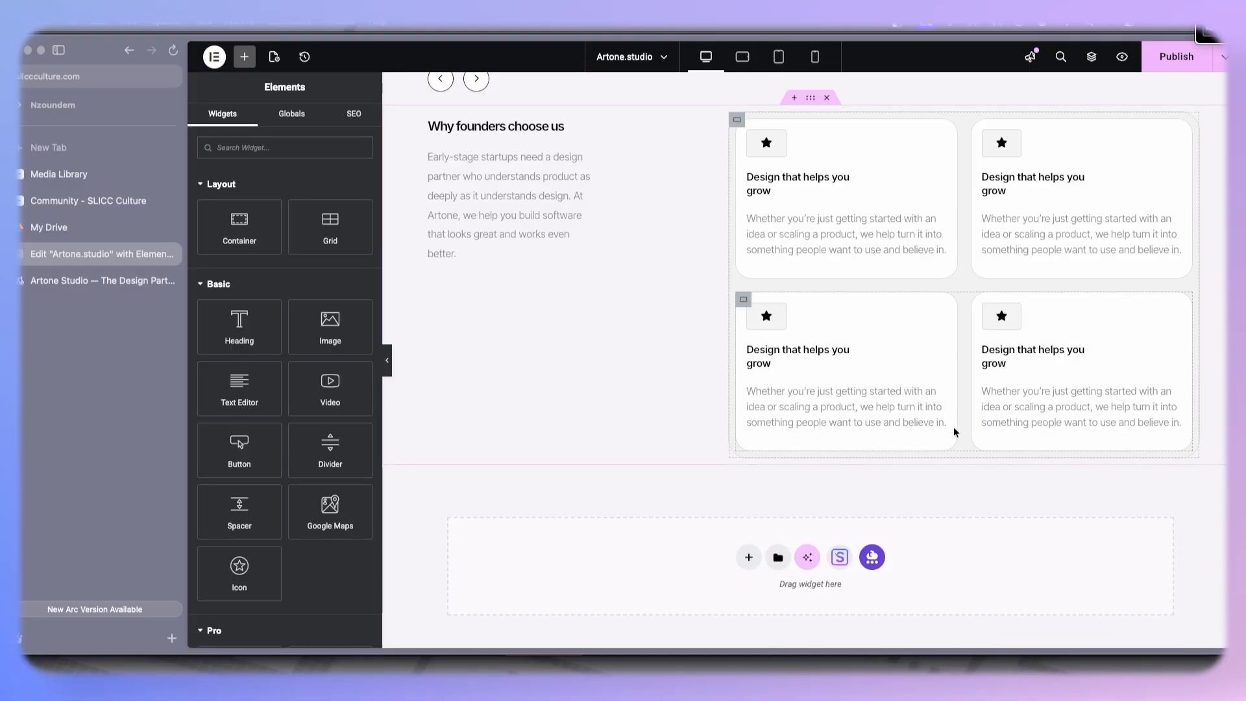
- Set the third card heading's custom width to 100% and copy its style
{"action": "left_click", "coordinate": [854, 358]}
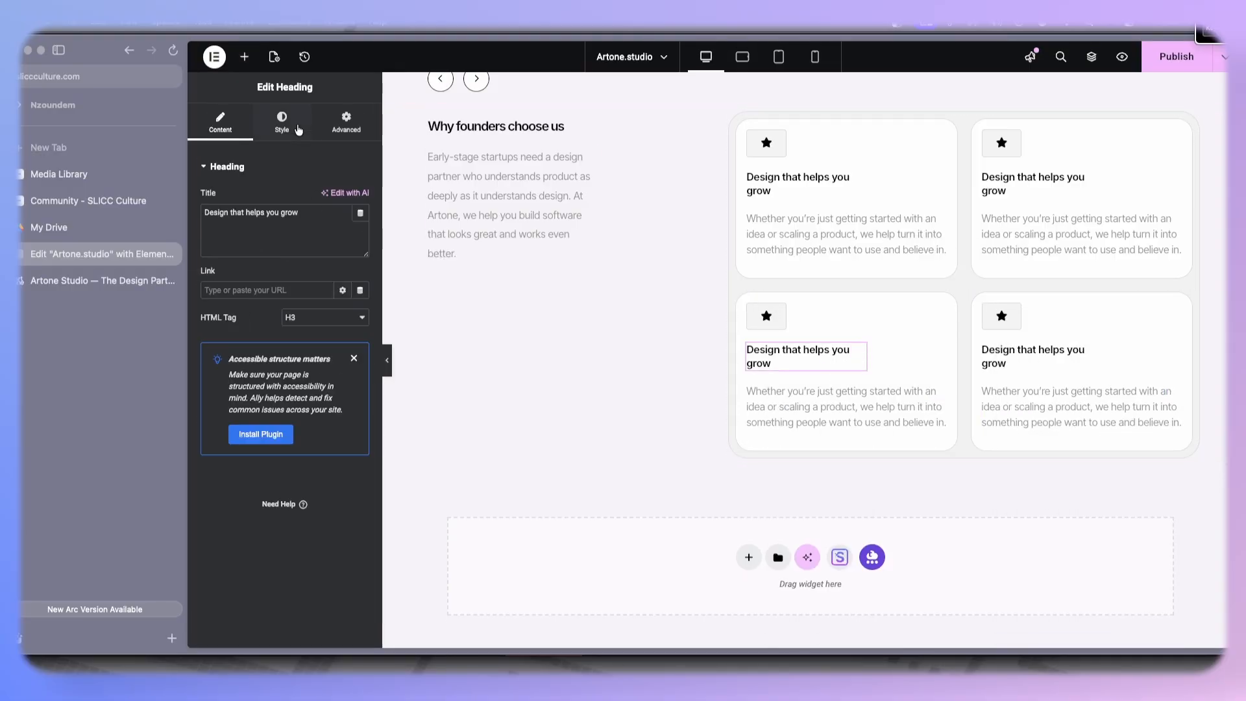
{"action": "left_click", "coordinate": [348, 124]}
{"action": "left_click_drag", "start_coordinate": [305, 339], "coordinate": [326, 339]}
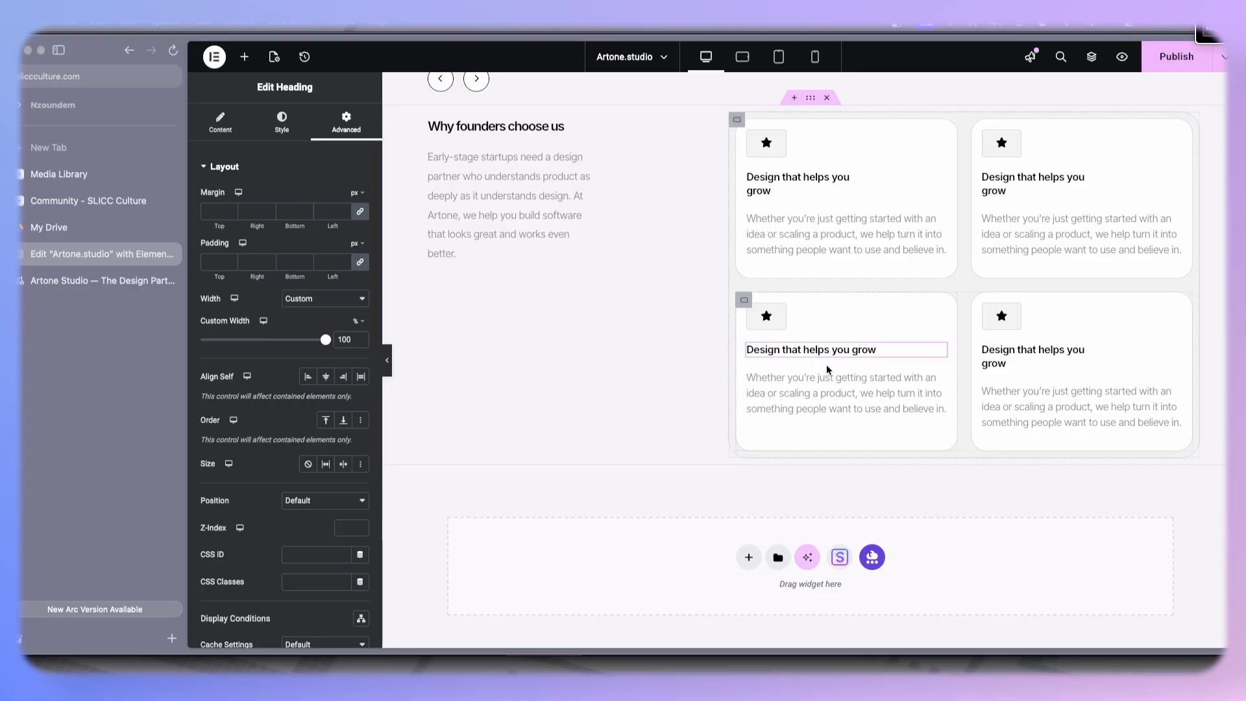
{"action": "right_click", "coordinate": [827, 360]}
{"action": "left_click", "coordinate": [849, 381]}
- Paste the heading style onto the remaining three card headings
{"action": "right_click", "coordinate": [1000, 351]}
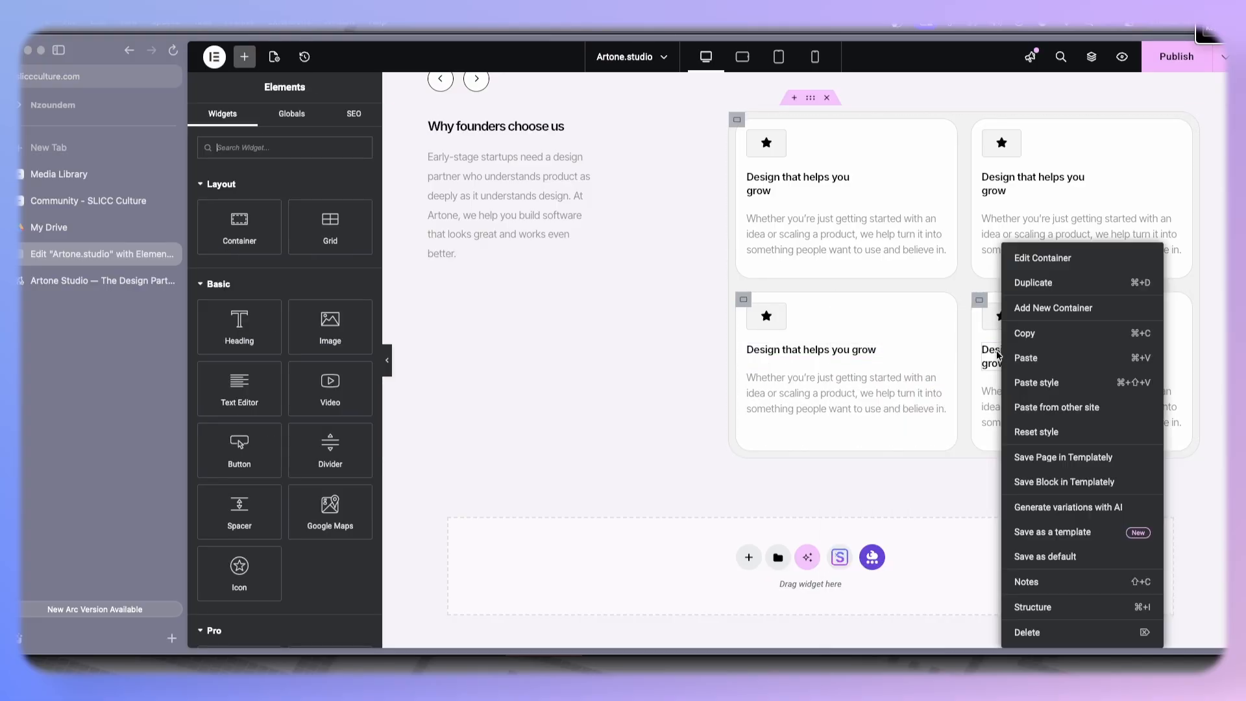
{"action": "right_click", "coordinate": [998, 354]}
{"action": "left_click", "coordinate": [1028, 432]}
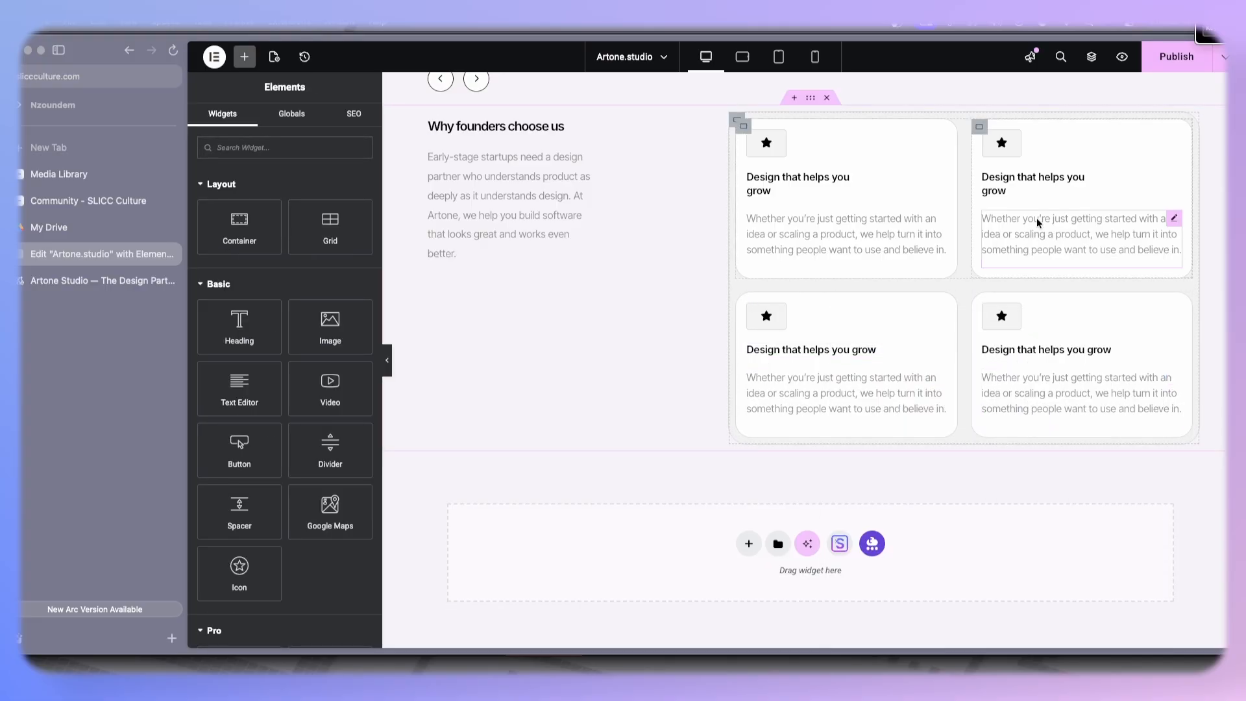
{"action": "right_click", "coordinate": [1032, 184]}
{"action": "left_click", "coordinate": [1062, 298]}
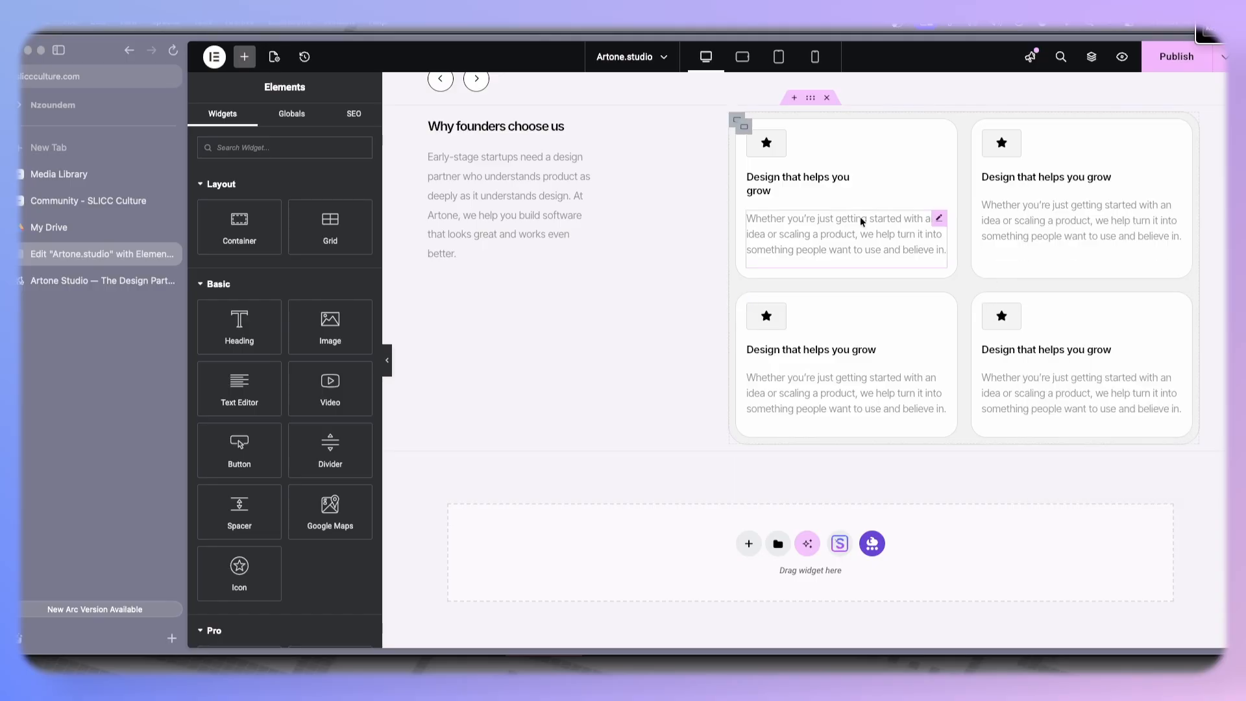
{"action": "right_click", "coordinate": [778, 179]}
{"action": "left_click", "coordinate": [844, 298]}
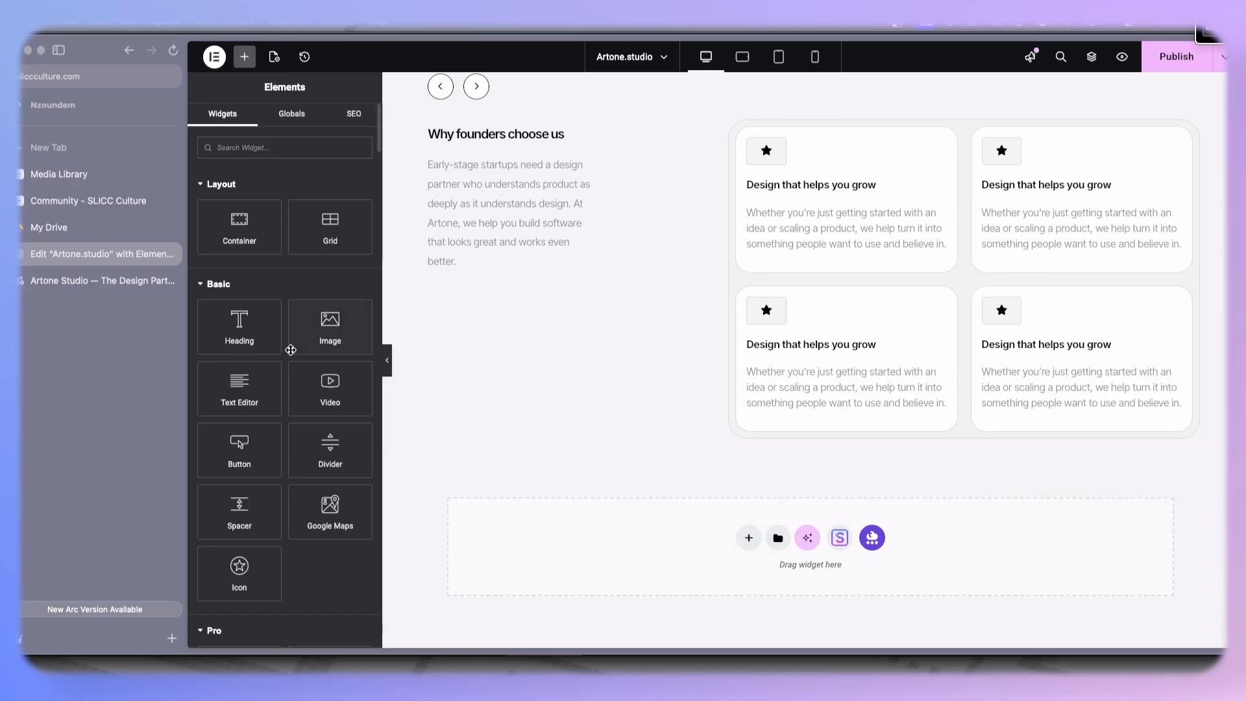
- Set the intro paragraph's custom width to 80%
{"action": "scroll", "coordinate": [477, 353], "scroll_direction": "up", "scroll_amount": 2}
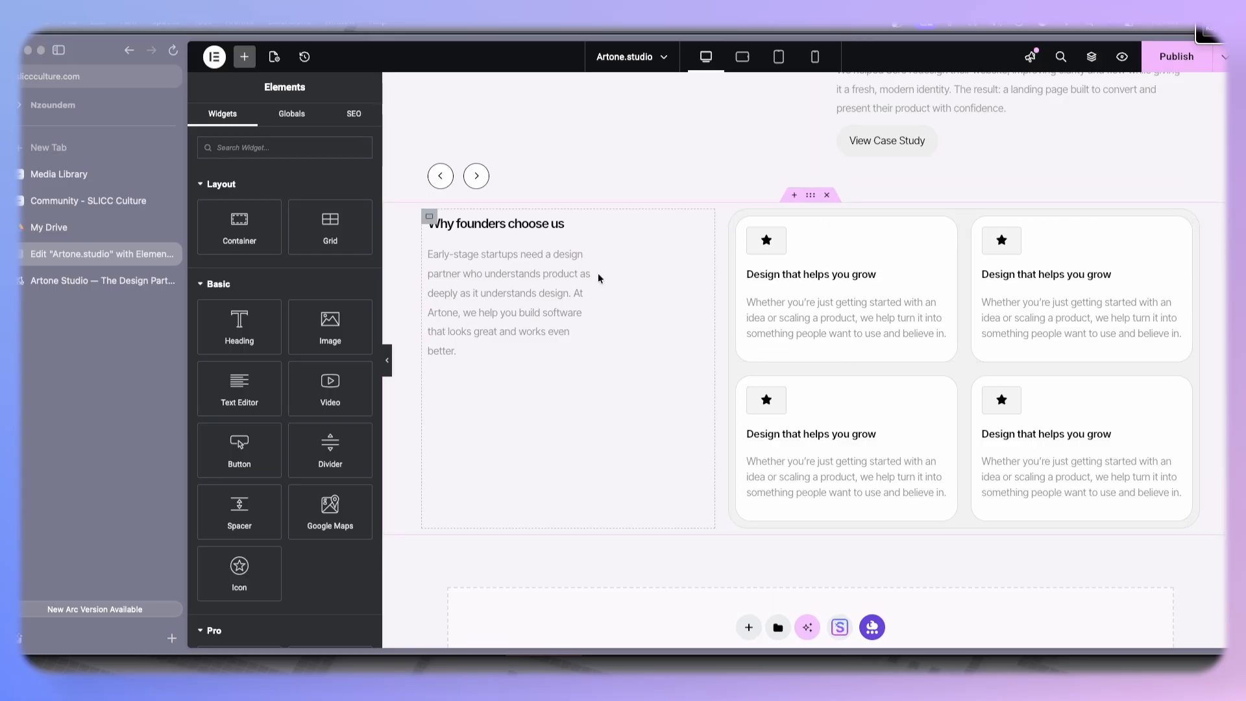
{"action": "left_click", "coordinate": [588, 254]}
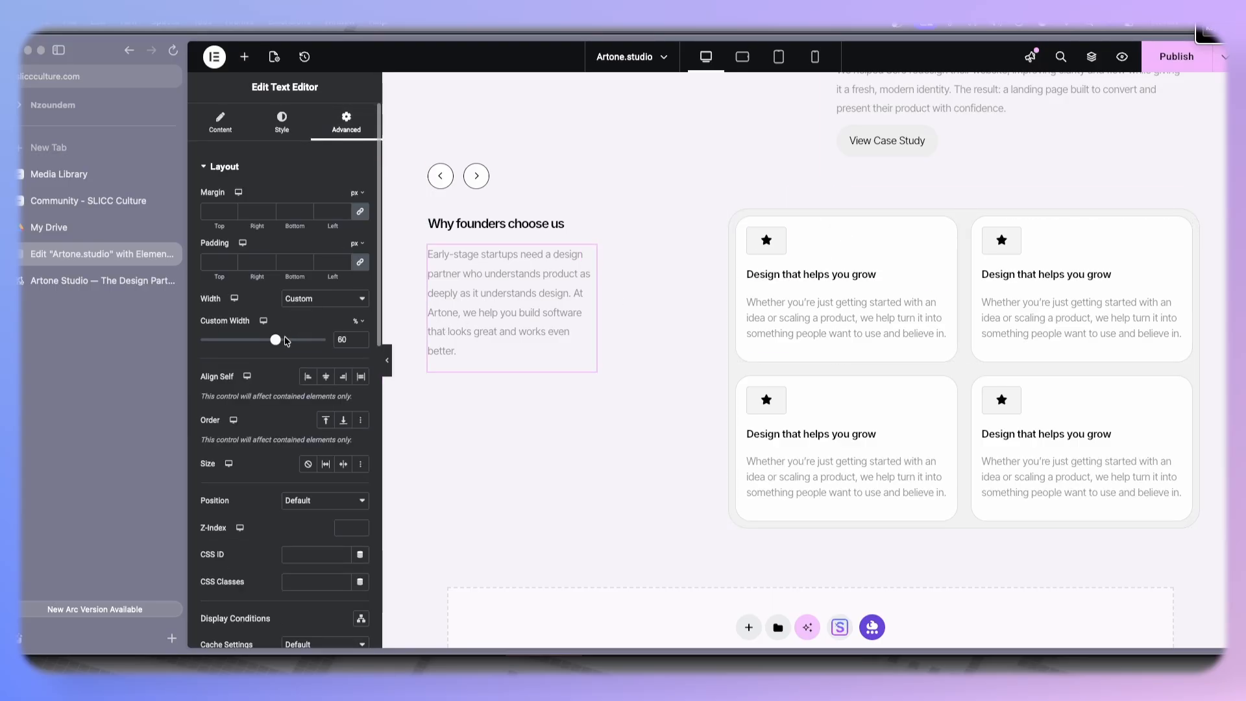
{"action": "left_click_drag", "start_coordinate": [275, 340], "coordinate": [307, 344]}
{"action": "left_click", "coordinate": [360, 344]}
{"action": "left_click", "coordinate": [360, 344]}
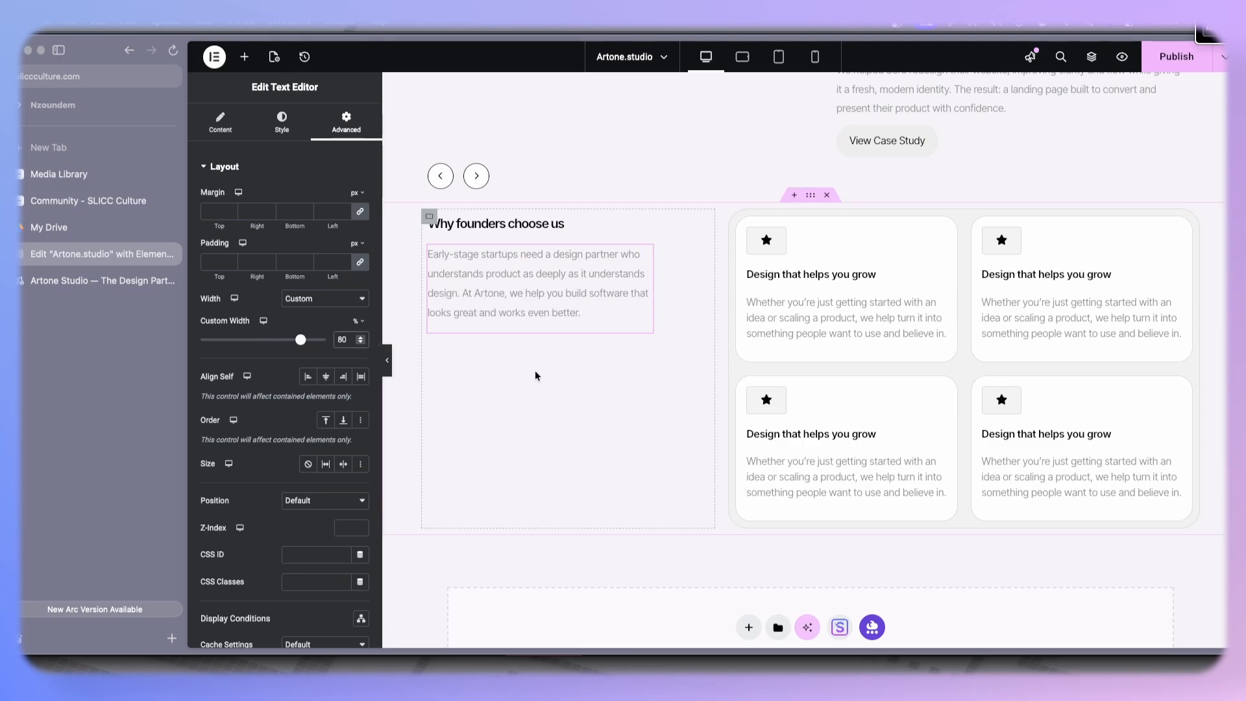
- Examine the reference site's sections below the feature cards
{"action": "scroll", "coordinate": [535, 375], "scroll_direction": "down", "scroll_amount": 2}
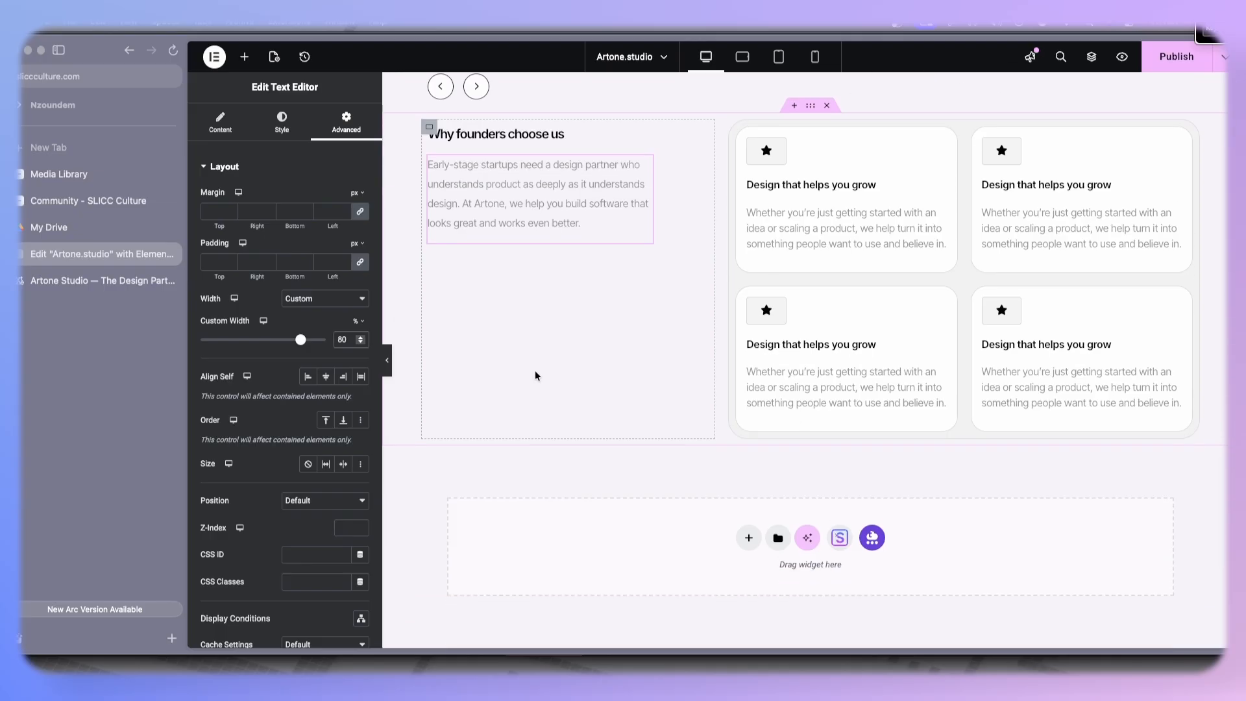
{"action": "left_click", "coordinate": [107, 285]}
{"action": "scroll", "coordinate": [640, 355], "scroll_direction": "down", "scroll_amount": 3}
{"action": "scroll", "coordinate": [631, 339], "scroll_direction": "up", "scroll_amount": 7}
{"action": "scroll", "coordinate": [630, 339], "scroll_direction": "down", "scroll_amount": 10}
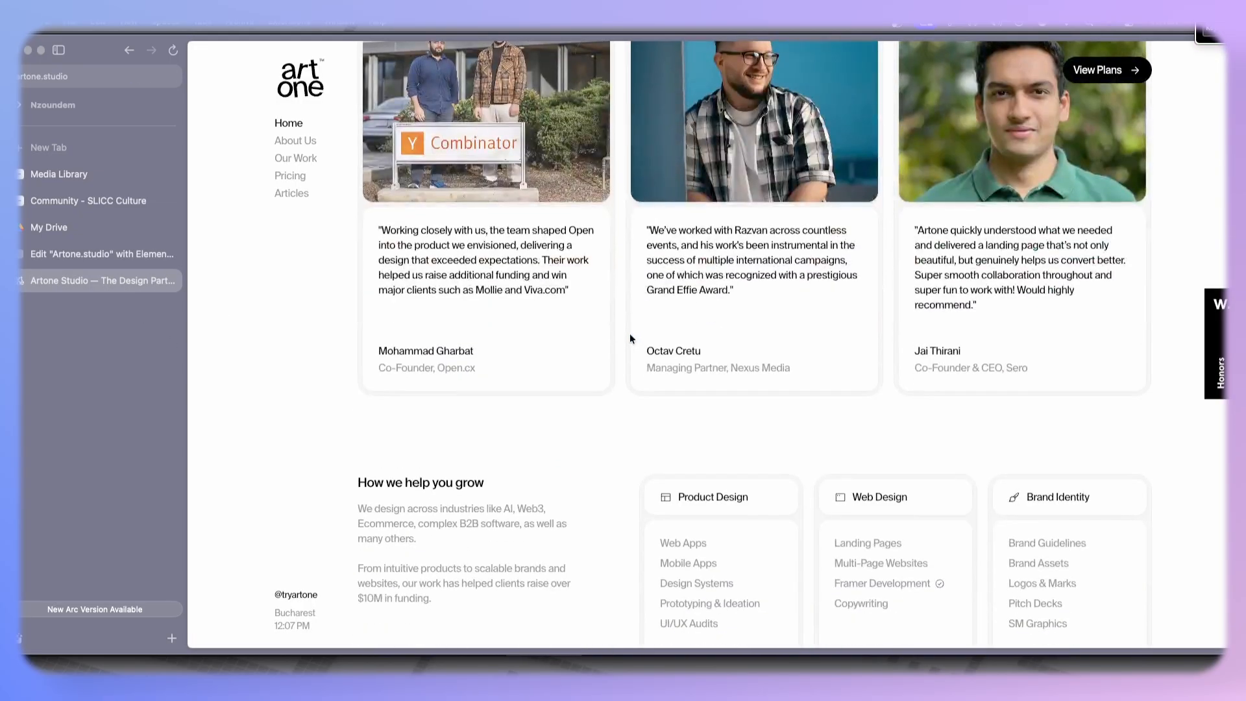
{"action": "scroll", "coordinate": [630, 338], "scroll_direction": "up", "scroll_amount": 5}
{"action": "scroll", "coordinate": [630, 339], "scroll_direction": "down", "scroll_amount": 4}
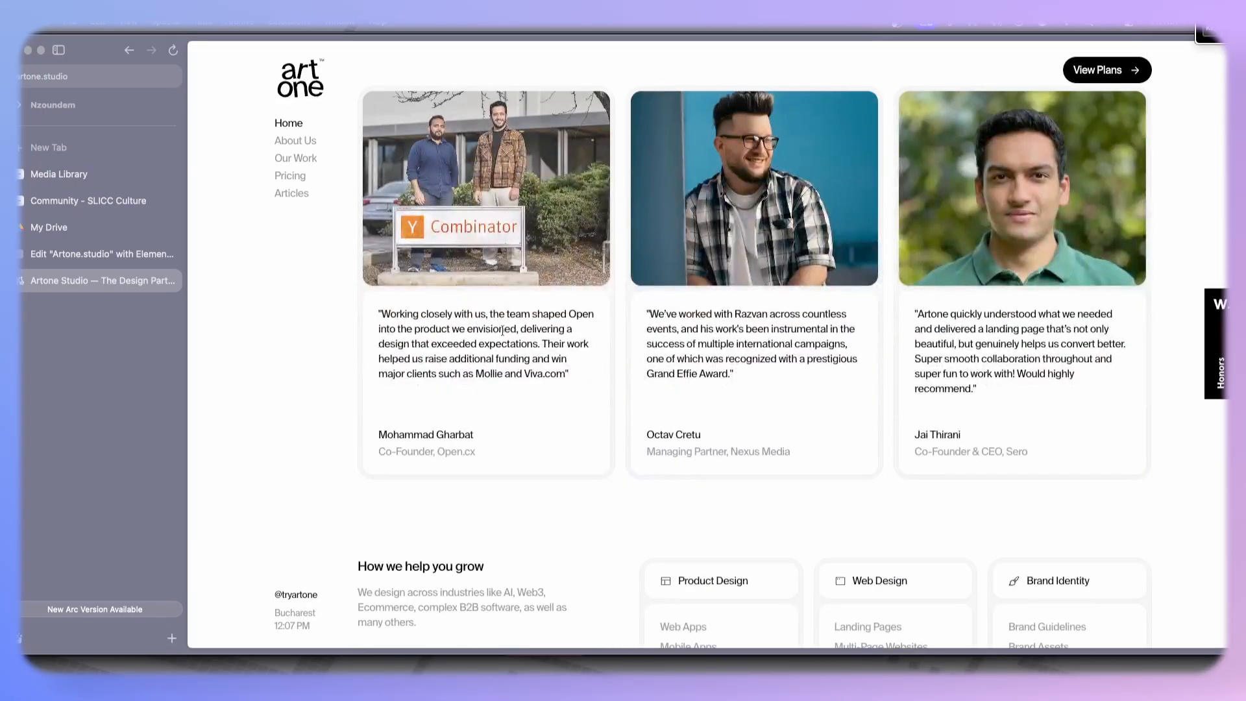
{"action": "scroll", "coordinate": [504, 331], "scroll_direction": "down", "scroll_amount": 9}
{"action": "scroll", "coordinate": [504, 333], "scroll_direction": "up", "scroll_amount": 5}
{"action": "scroll", "coordinate": [504, 329], "scroll_direction": "up", "scroll_amount": 7}
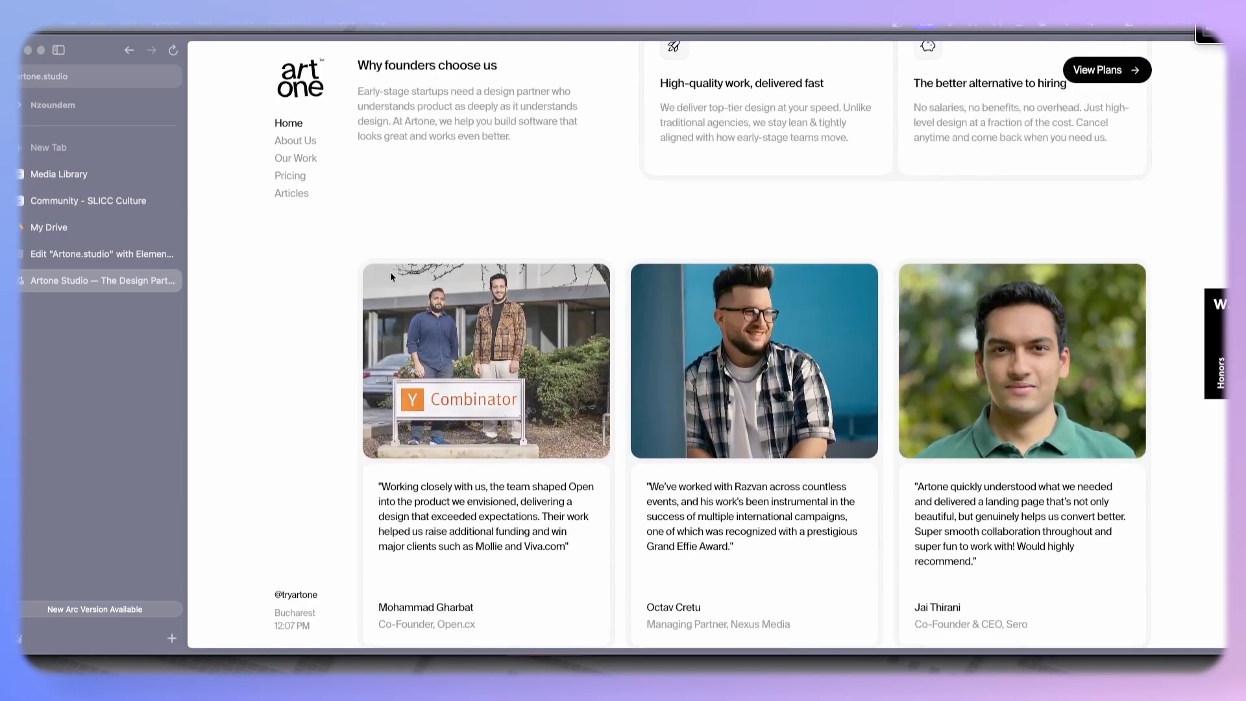
{"action": "scroll", "coordinate": [420, 297], "scroll_direction": "down", "scroll_amount": 7}
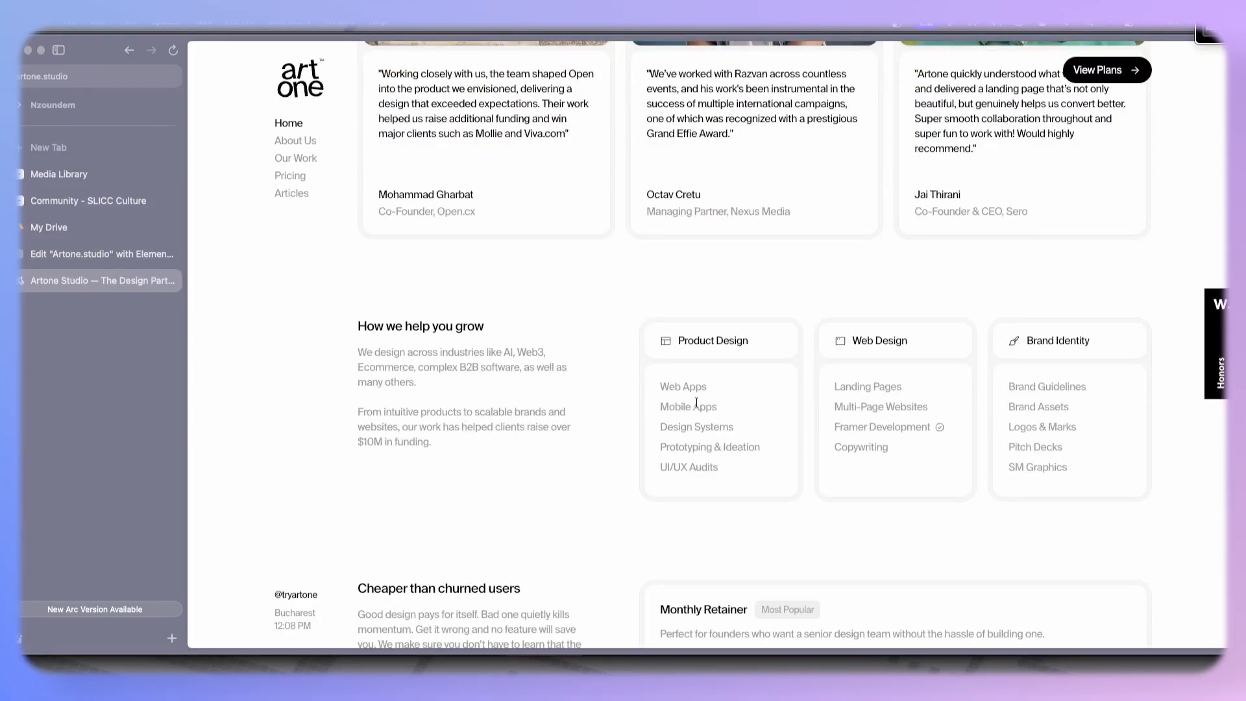
{"action": "left_click", "coordinate": [87, 256]}
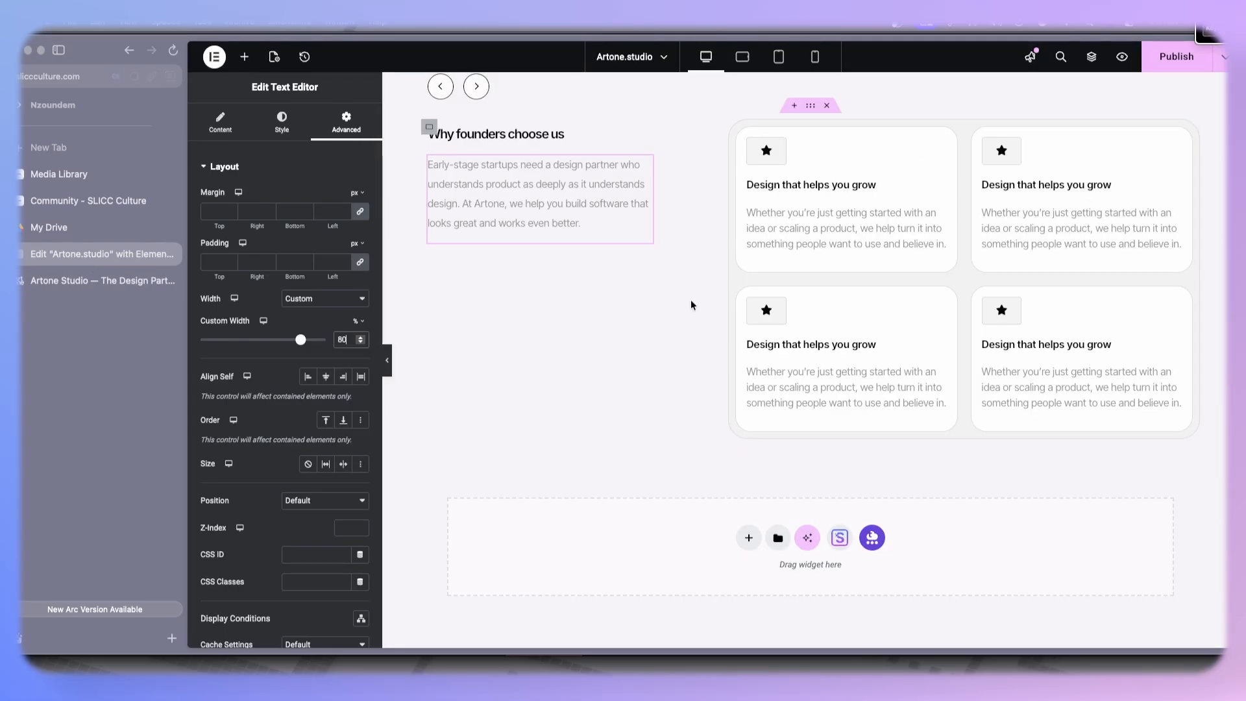
- Add a new empty container below the feature cards section
{"action": "left_click", "coordinate": [748, 538]}
{"action": "left_click", "coordinate": [747, 567]}
{"action": "left_click", "coordinate": [632, 567]}
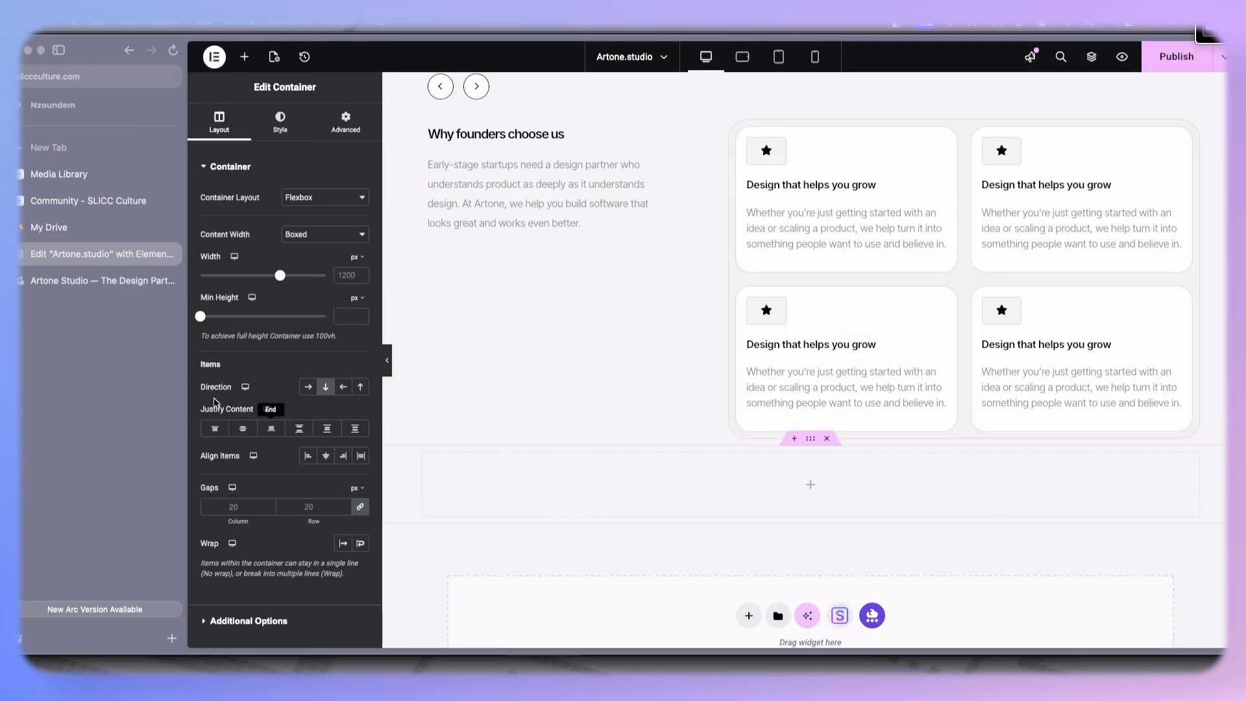
- Examine the reference site's 'How we help you grow' section
{"action": "left_click", "coordinate": [97, 281]}
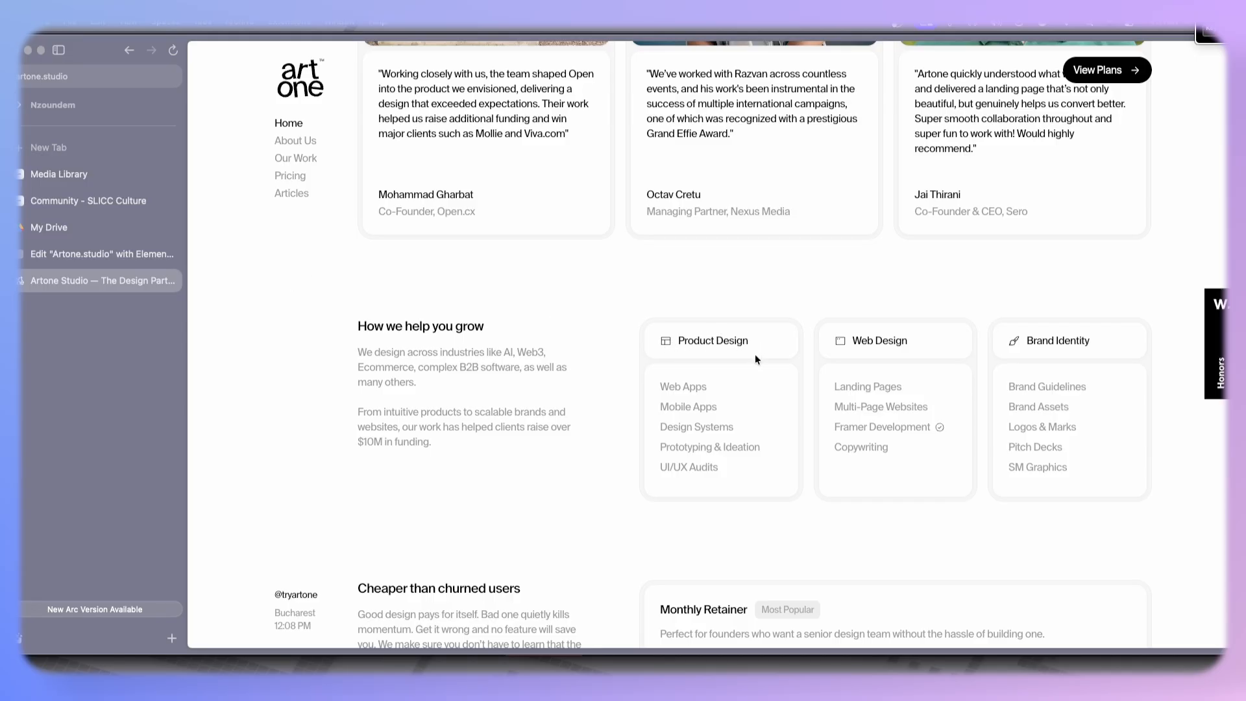
{"action": "left_click_drag", "start_coordinate": [661, 392], "coordinate": [765, 407]}
{"action": "left_click", "coordinate": [669, 418]}
{"action": "scroll", "coordinate": [700, 272], "scroll_direction": "up", "scroll_amount": 7}
{"action": "scroll", "coordinate": [699, 271], "scroll_direction": "down", "scroll_amount": 3}
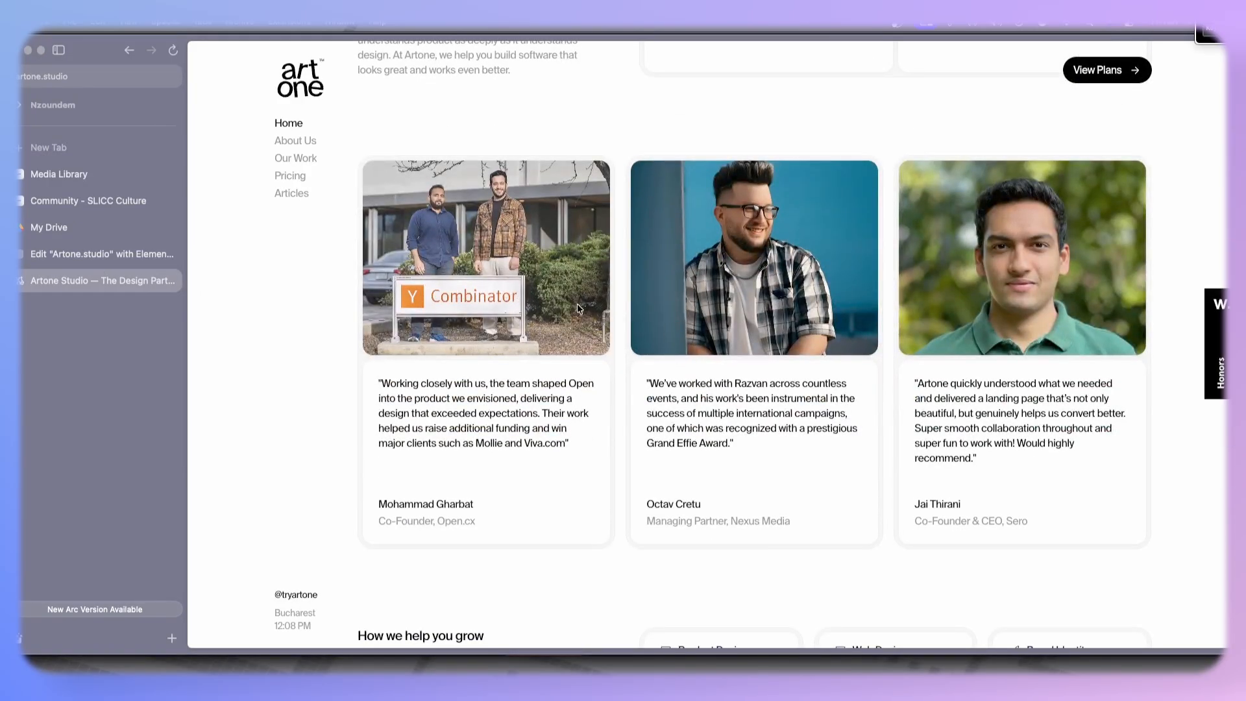
{"action": "left_click", "coordinate": [62, 259]}
{"action": "scroll", "coordinate": [802, 360], "scroll_direction": "down", "scroll_amount": 2}
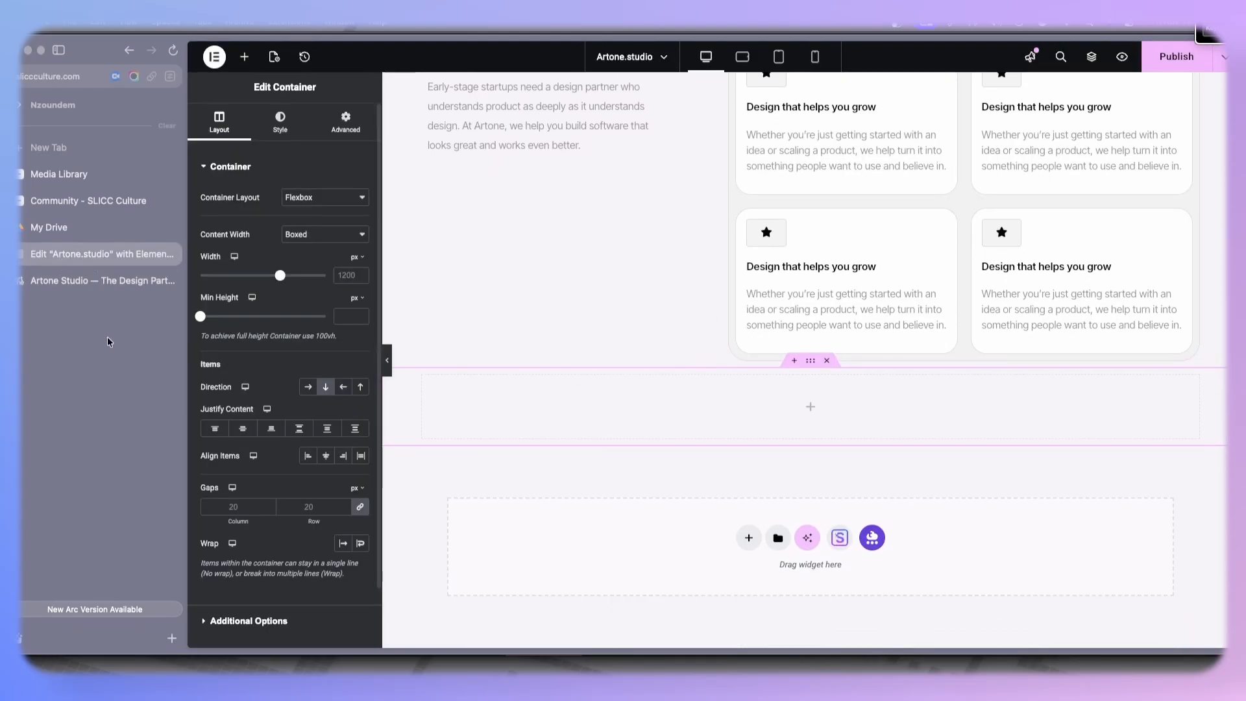
{"action": "left_click", "coordinate": [65, 281]}
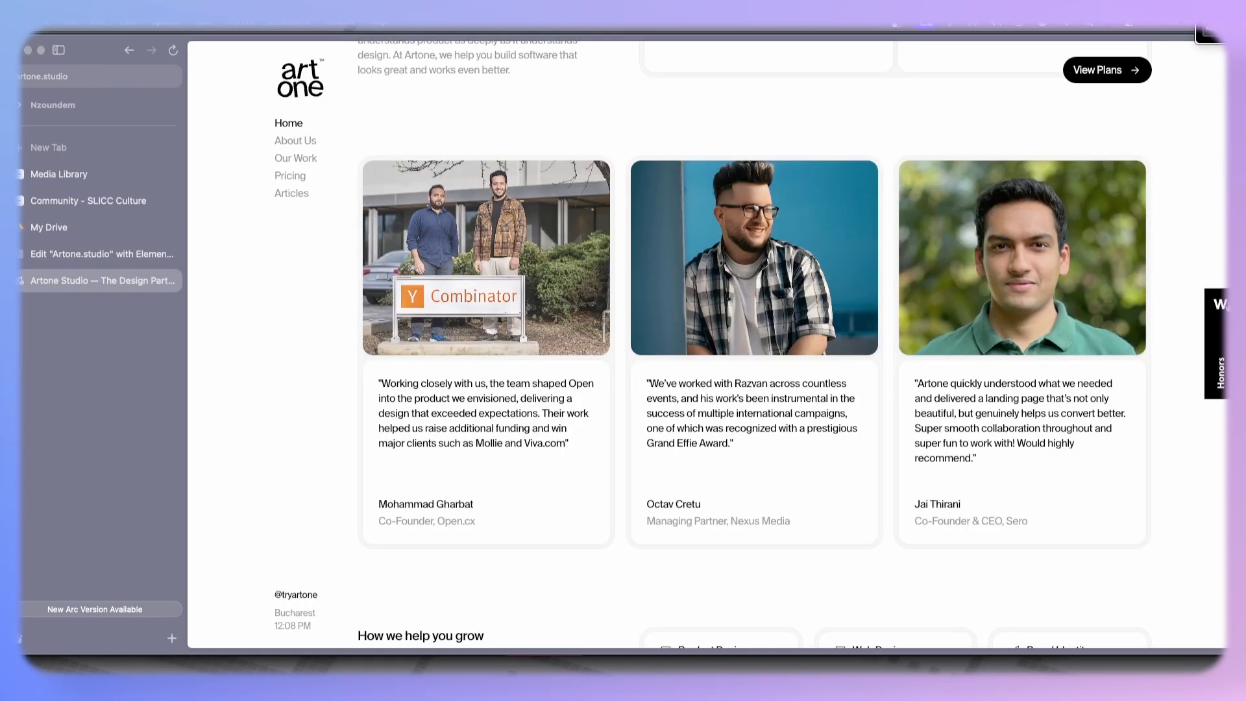
{"action": "scroll", "coordinate": [502, 400], "scroll_direction": "down", "scroll_amount": 5}
{"action": "left_click", "coordinate": [98, 253]}
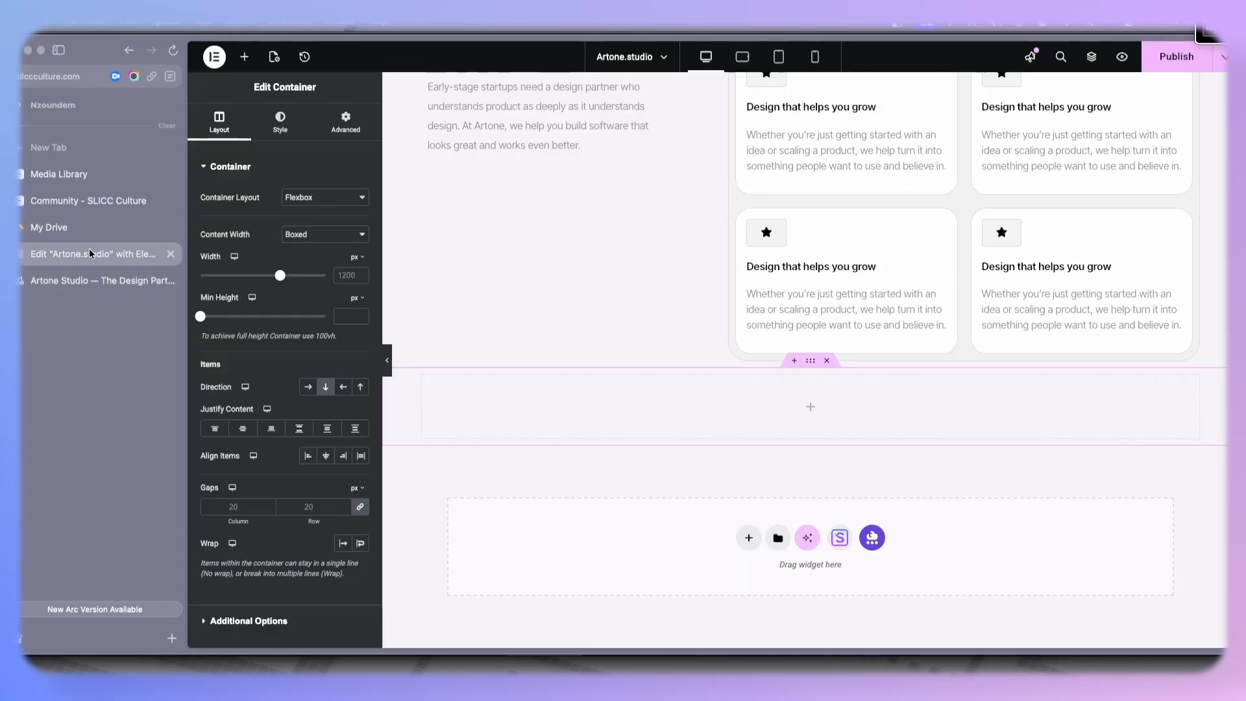
- Add a child container inside the new empty section and duplicate it
{"action": "left_click", "coordinate": [244, 57]}
{"action": "left_click_drag", "start_coordinate": [239, 233], "coordinate": [429, 393]}
{"action": "right_click", "coordinate": [429, 393]}
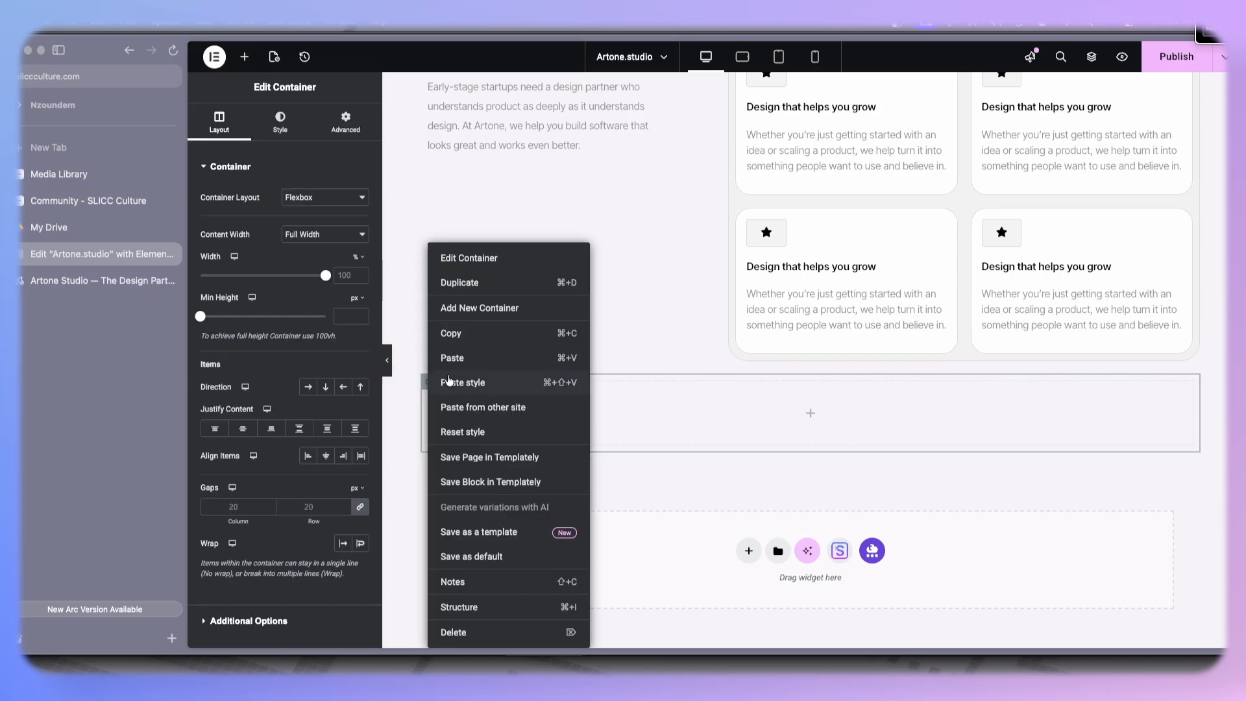
{"action": "left_click", "coordinate": [493, 284]}
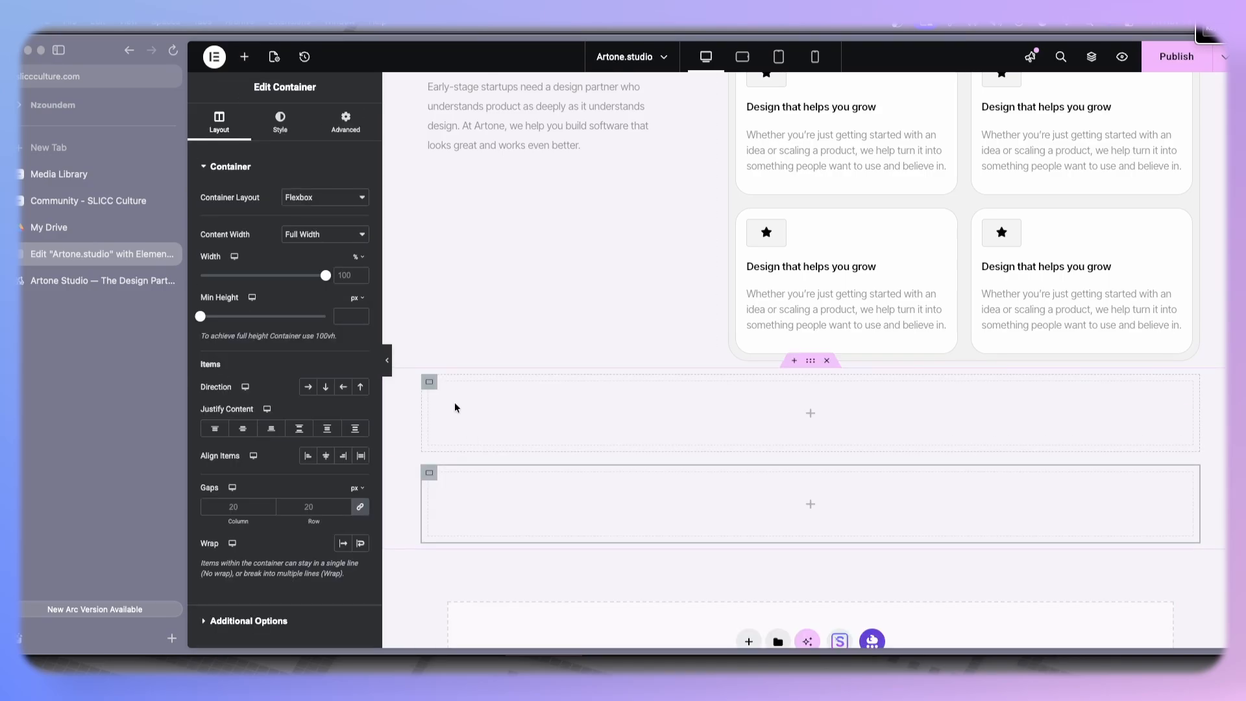
- Nest another container, duplicate it, and set the parent container's direction to row, forming three column boxes
{"action": "left_click", "coordinate": [246, 58]}
{"action": "left_click_drag", "start_coordinate": [239, 230], "coordinate": [461, 398]}
{"action": "right_click", "coordinate": [430, 384]}
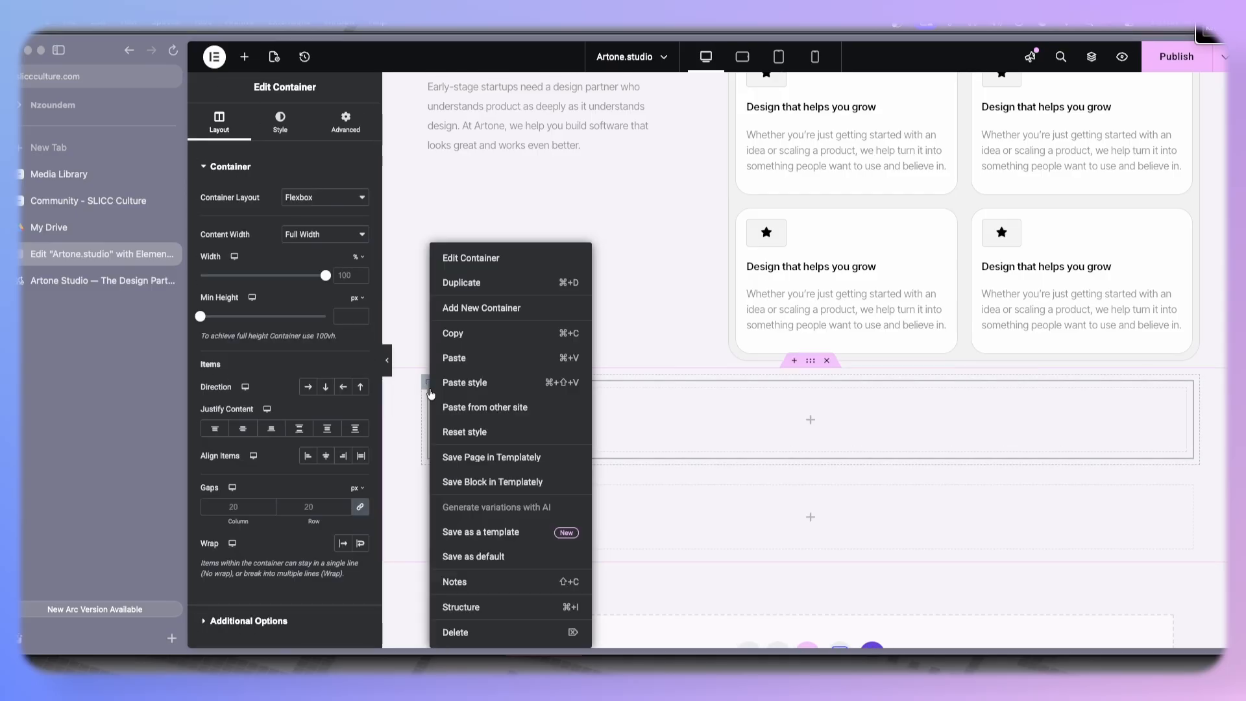
{"action": "left_click", "coordinate": [473, 286]}
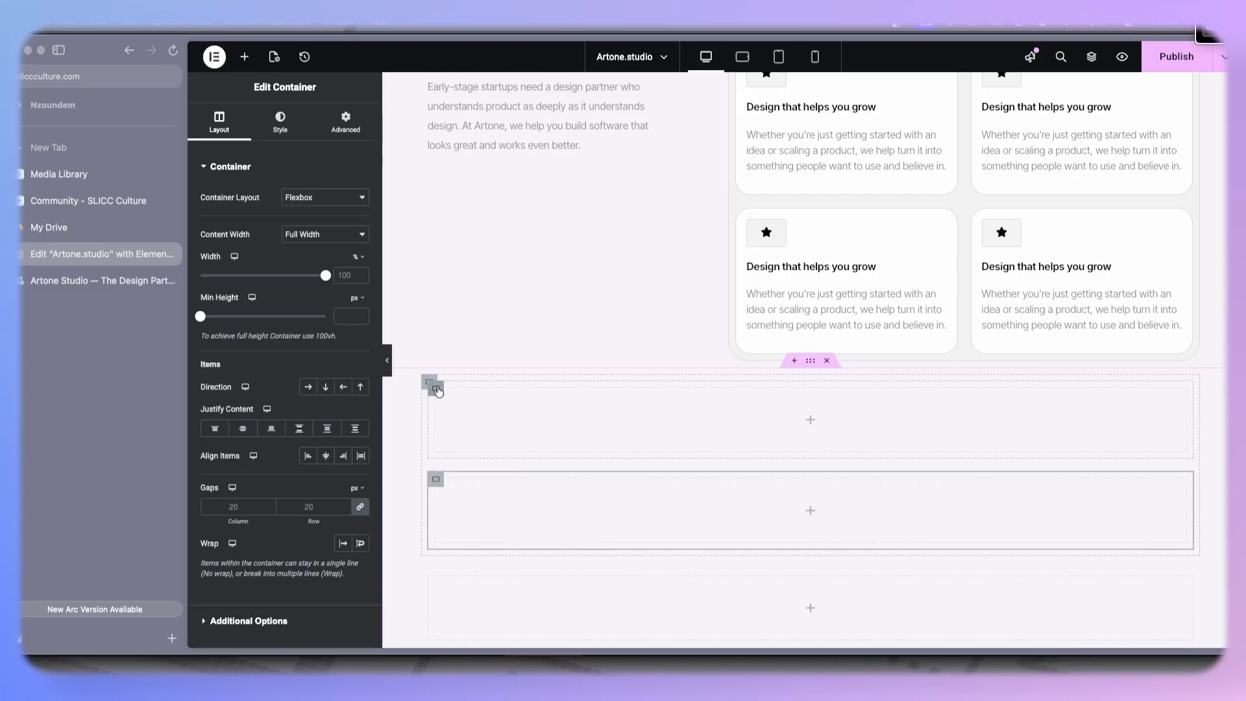
{"action": "right_click", "coordinate": [439, 391]}
{"action": "left_click", "coordinate": [425, 388]}
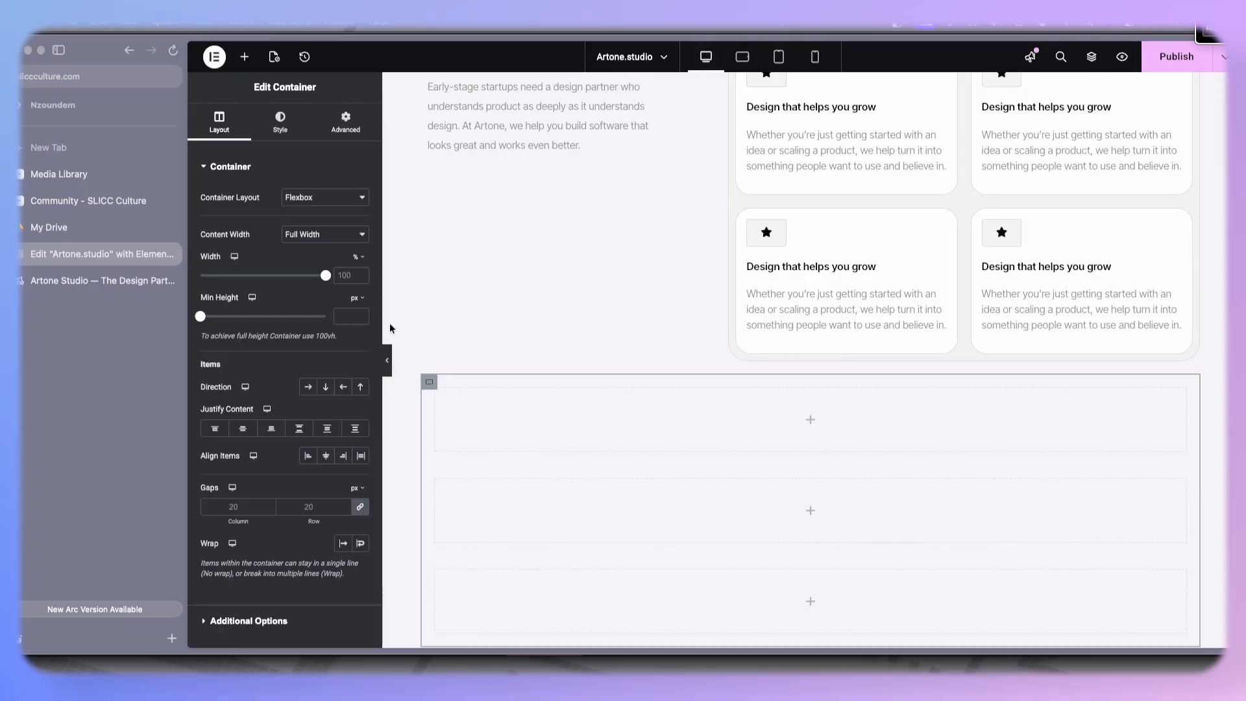
{"action": "left_click", "coordinate": [308, 387]}
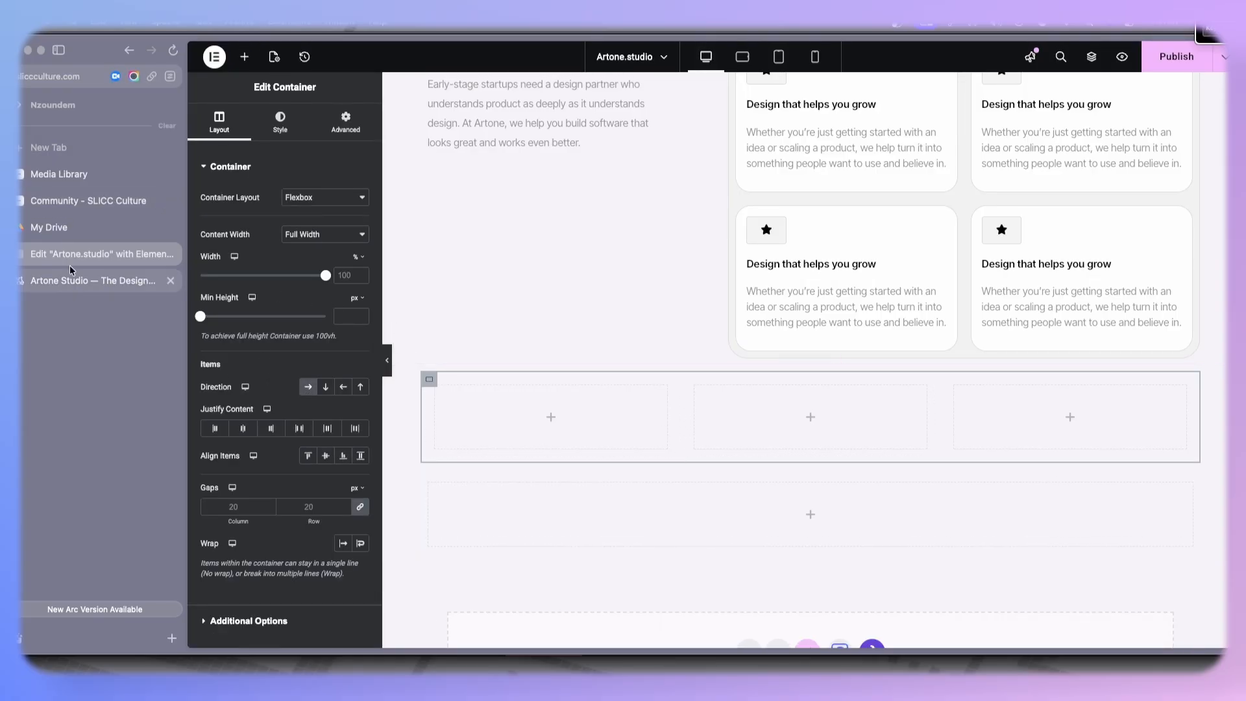
- Add a container inside the first column box and duplicate it to stack two boxes
{"action": "left_click", "coordinate": [245, 62]}
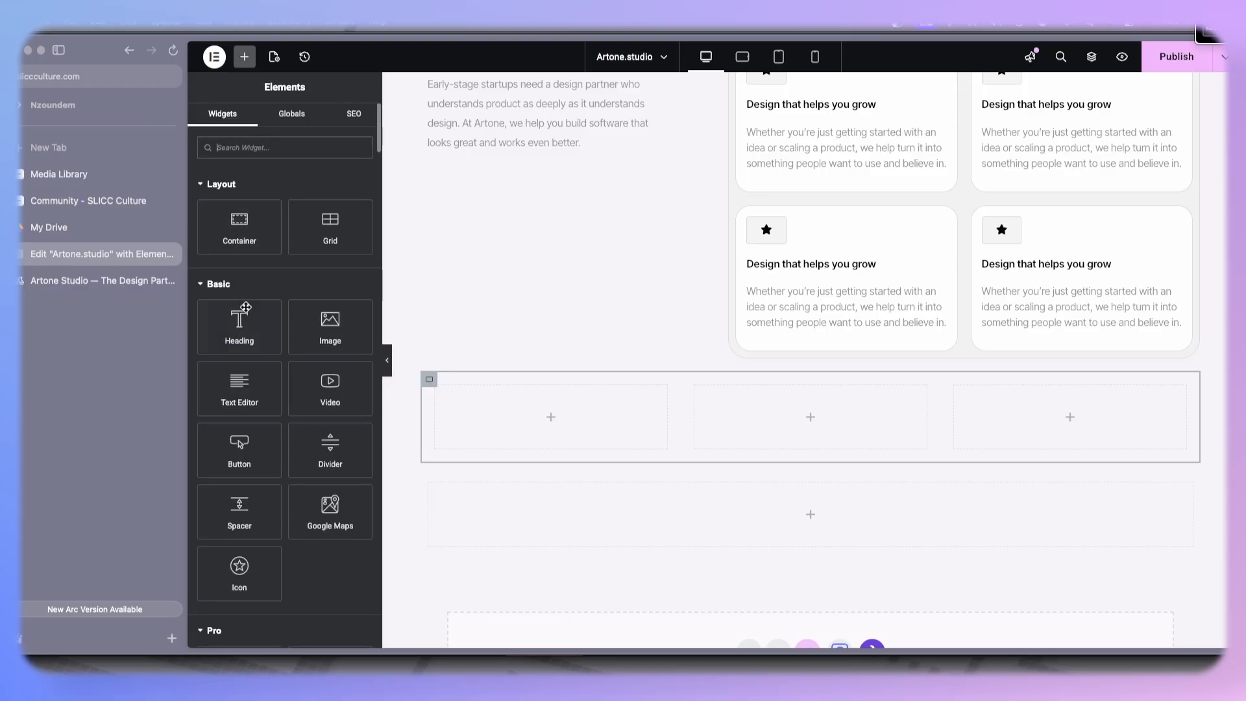
{"action": "left_click_drag", "start_coordinate": [242, 233], "coordinate": [481, 406]}
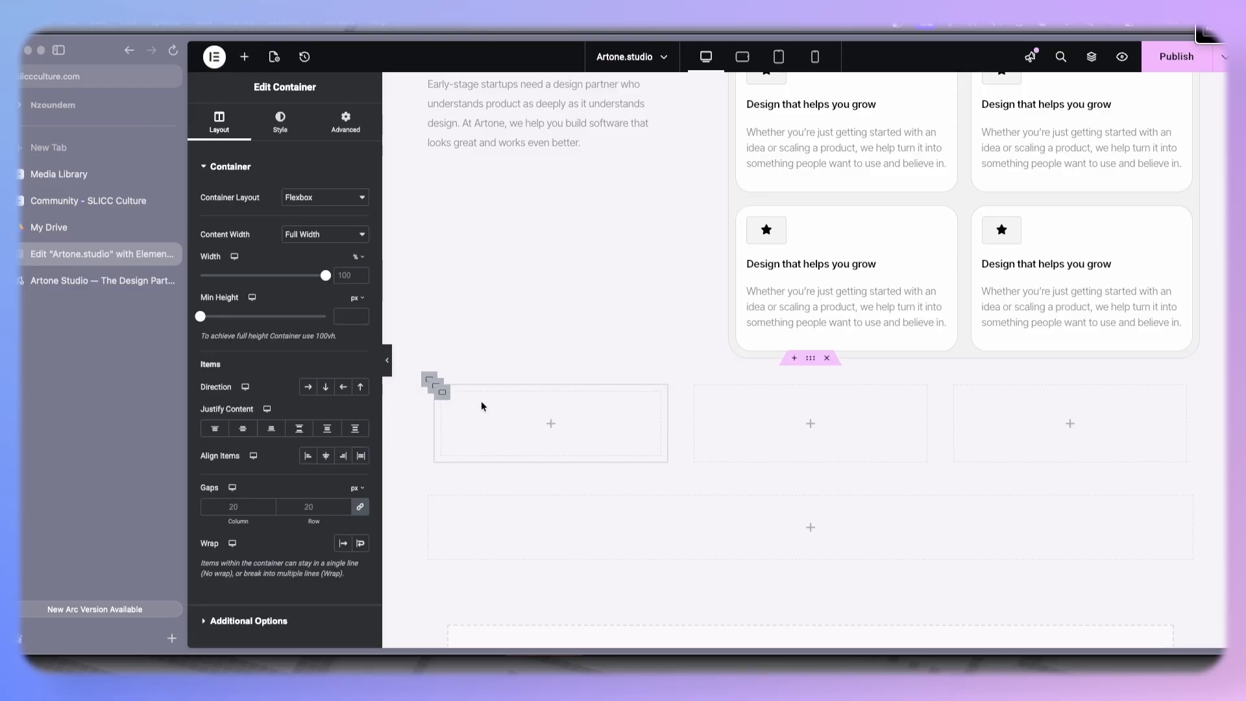
{"action": "right_click", "coordinate": [446, 398]}
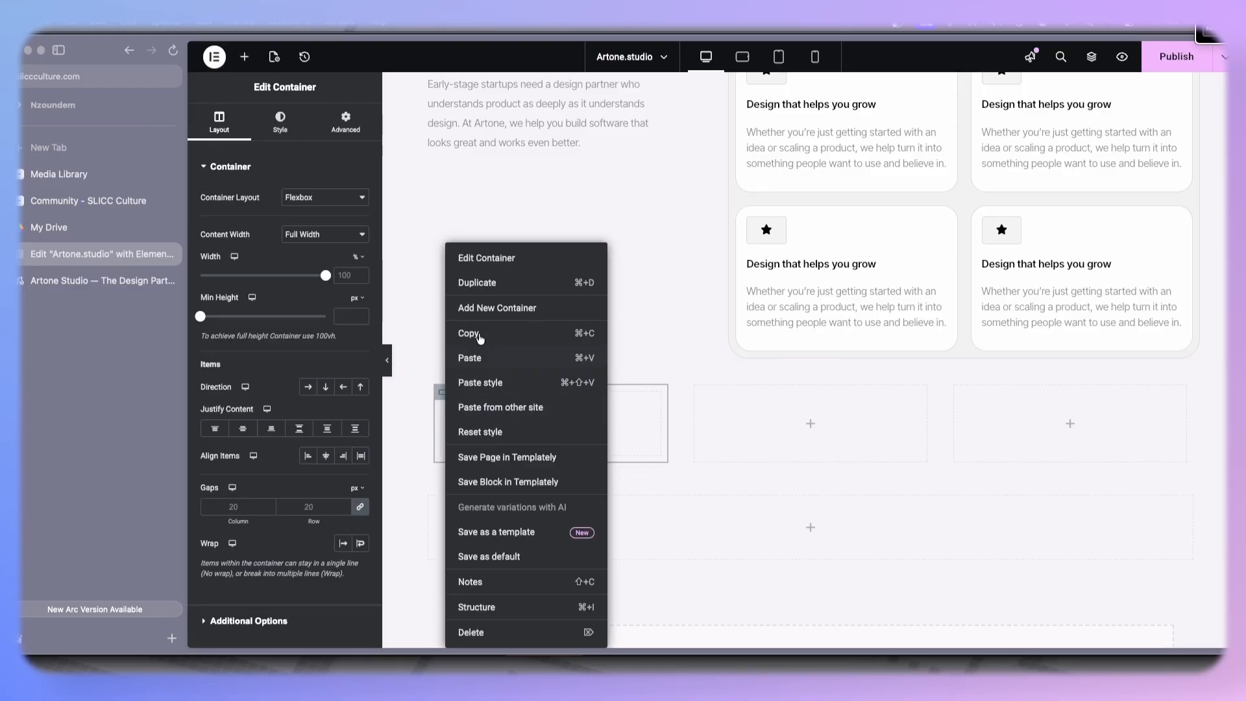
{"action": "left_click", "coordinate": [492, 294]}
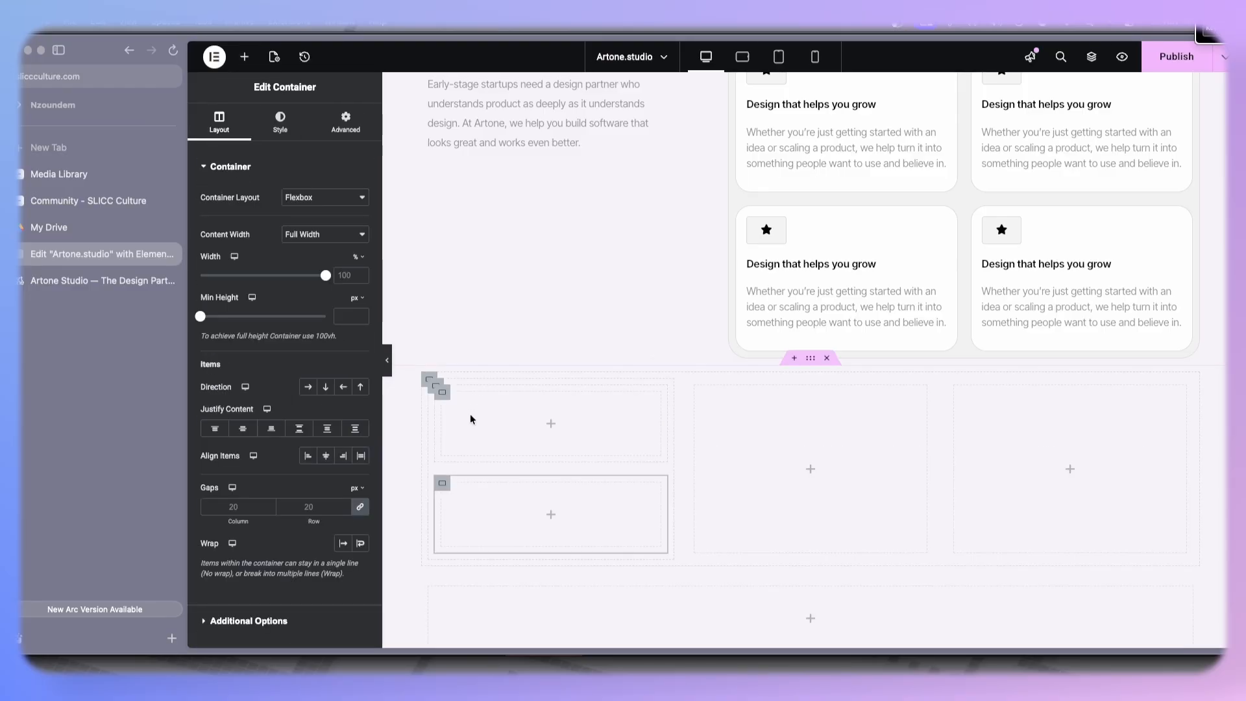
- Copy the first testimonial quote from the reference Artone Studio site
{"action": "left_click", "coordinate": [59, 283]}
{"action": "scroll", "coordinate": [373, 238], "scroll_direction": "up", "scroll_amount": 5}
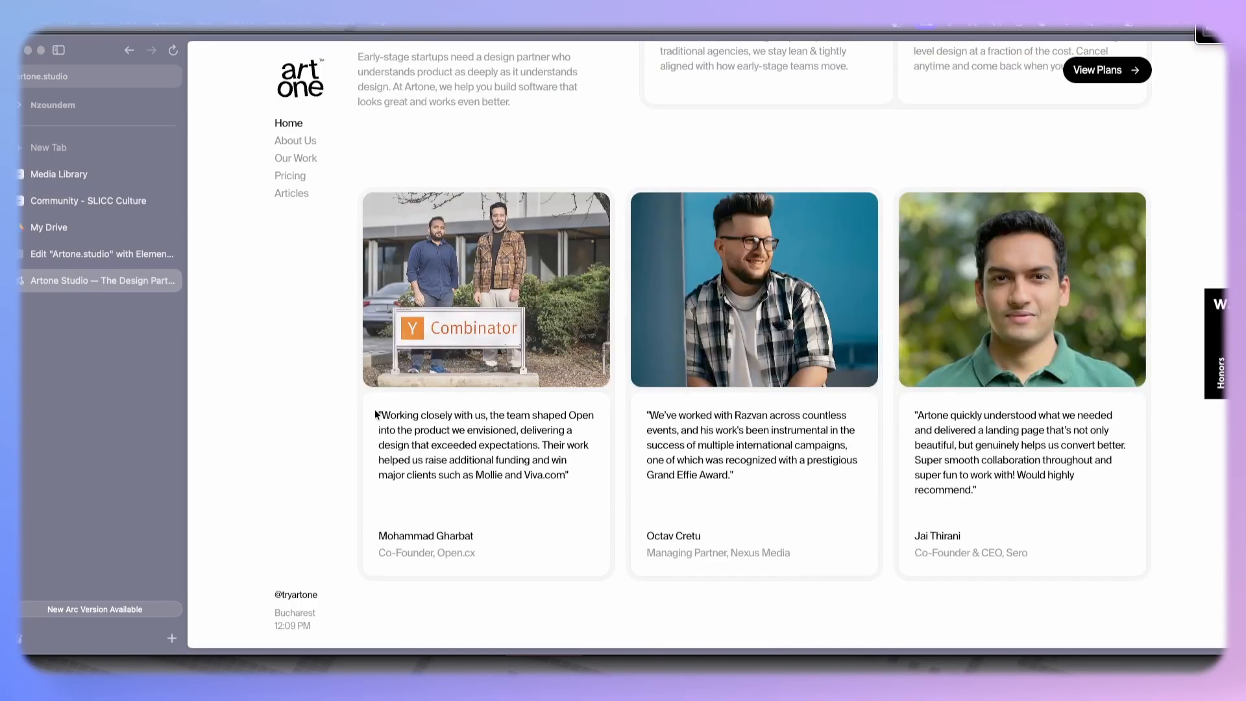
{"action": "left_click_drag", "start_coordinate": [376, 414], "coordinate": [572, 492]}
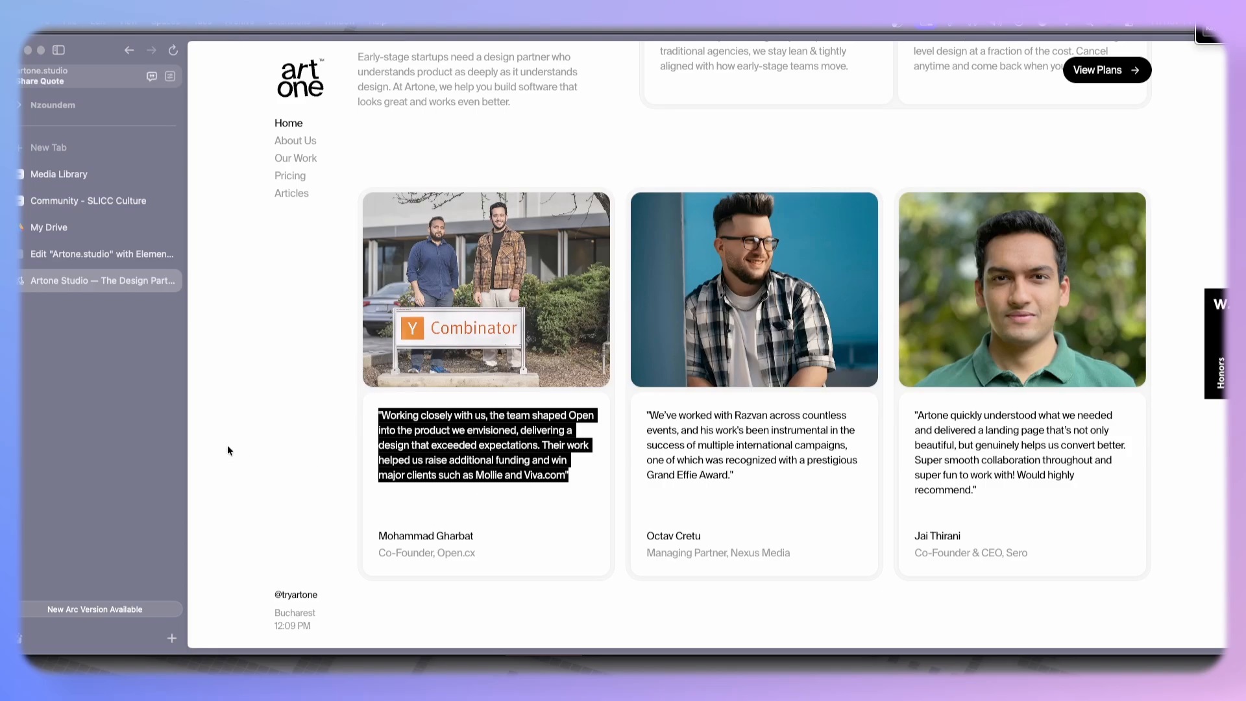
{"action": "left_click", "coordinate": [96, 255]}
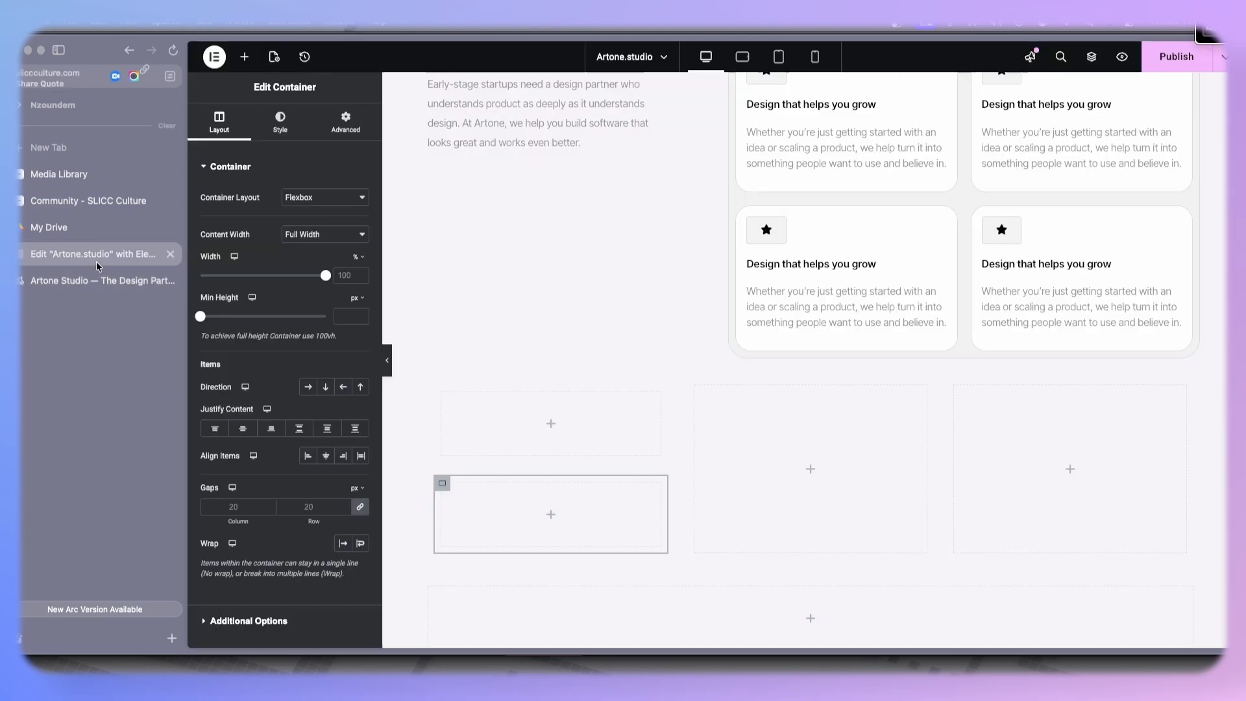
- Add a Text Editor widget to the first column's lower box and paste the testimonial quote
{"action": "left_click", "coordinate": [244, 56]}
{"action": "left_click_drag", "start_coordinate": [240, 388], "coordinate": [565, 529]}
{"action": "key", "text": "super+v"}
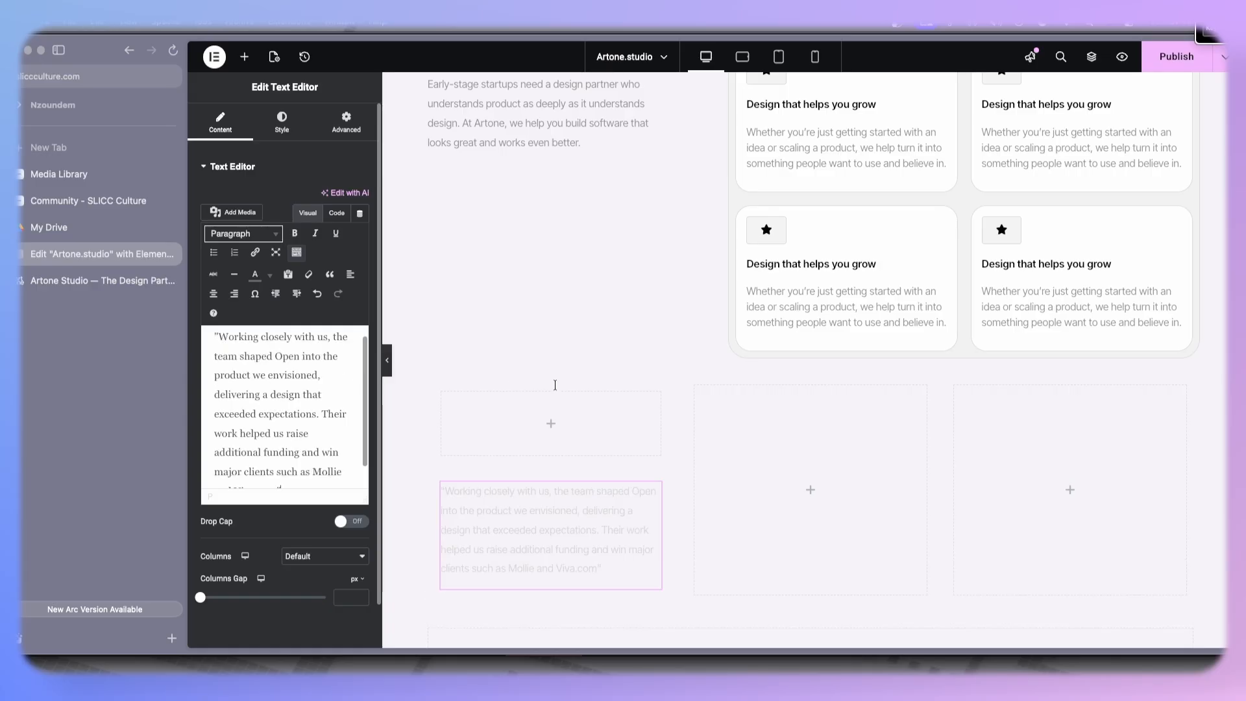
- Give the quote's container a white classic background and 24 px rounded corners
{"action": "right_click", "coordinate": [834, 312]}
{"action": "left_click", "coordinate": [880, 380]}
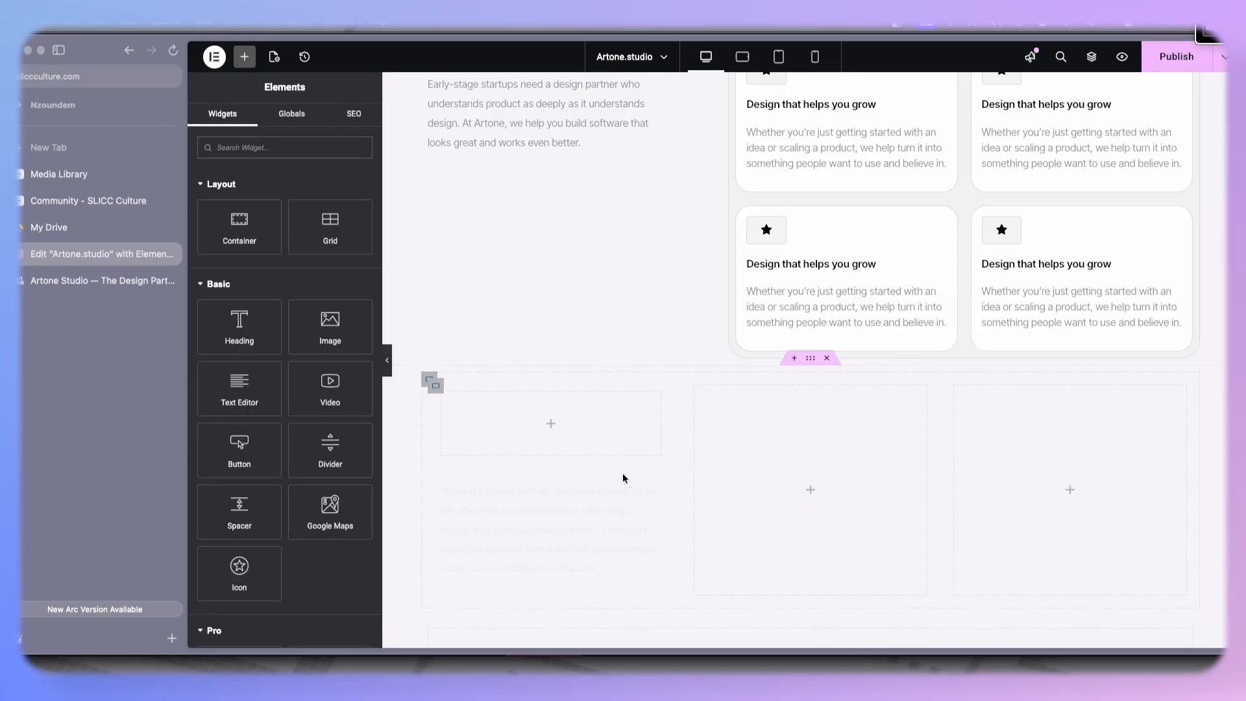
{"action": "right_click", "coordinate": [599, 484]}
{"action": "left_click", "coordinate": [646, 434]}
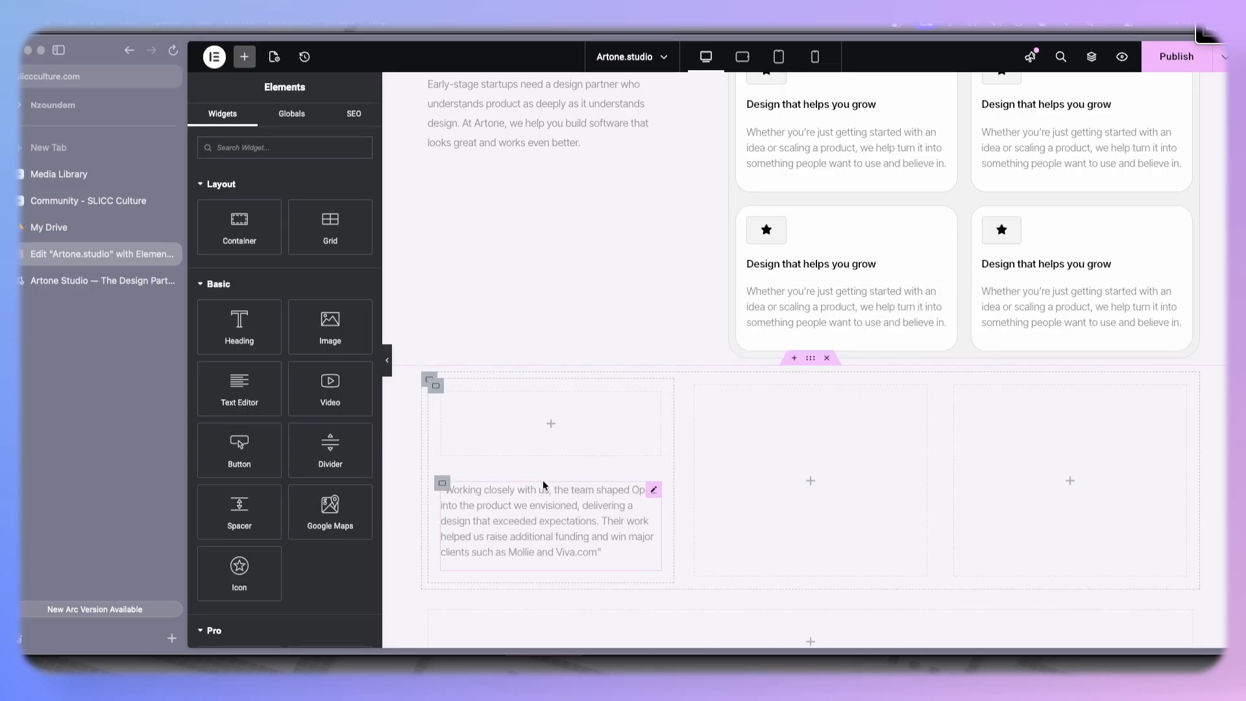
{"action": "left_click", "coordinate": [444, 472]}
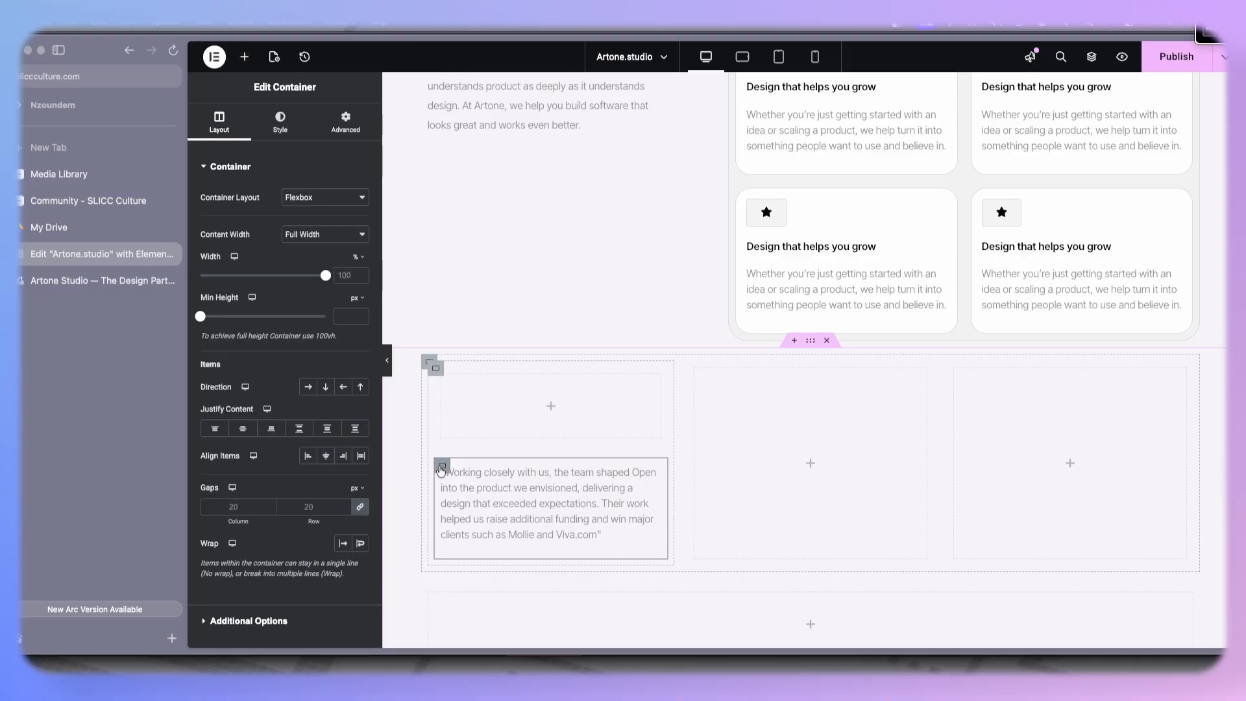
{"action": "left_click", "coordinate": [280, 122]}
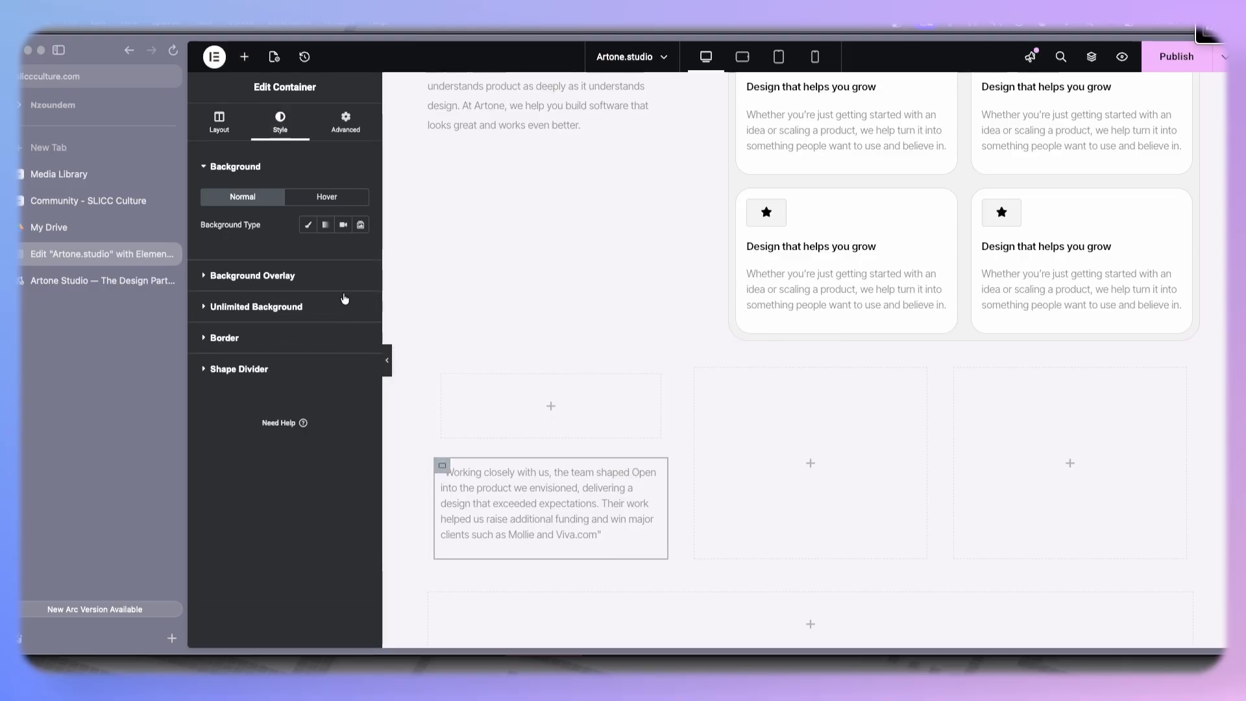
{"action": "left_click", "coordinate": [309, 224]}
{"action": "left_click", "coordinate": [360, 251]}
{"action": "left_click_drag", "start_coordinate": [295, 311], "coordinate": [252, 277]}
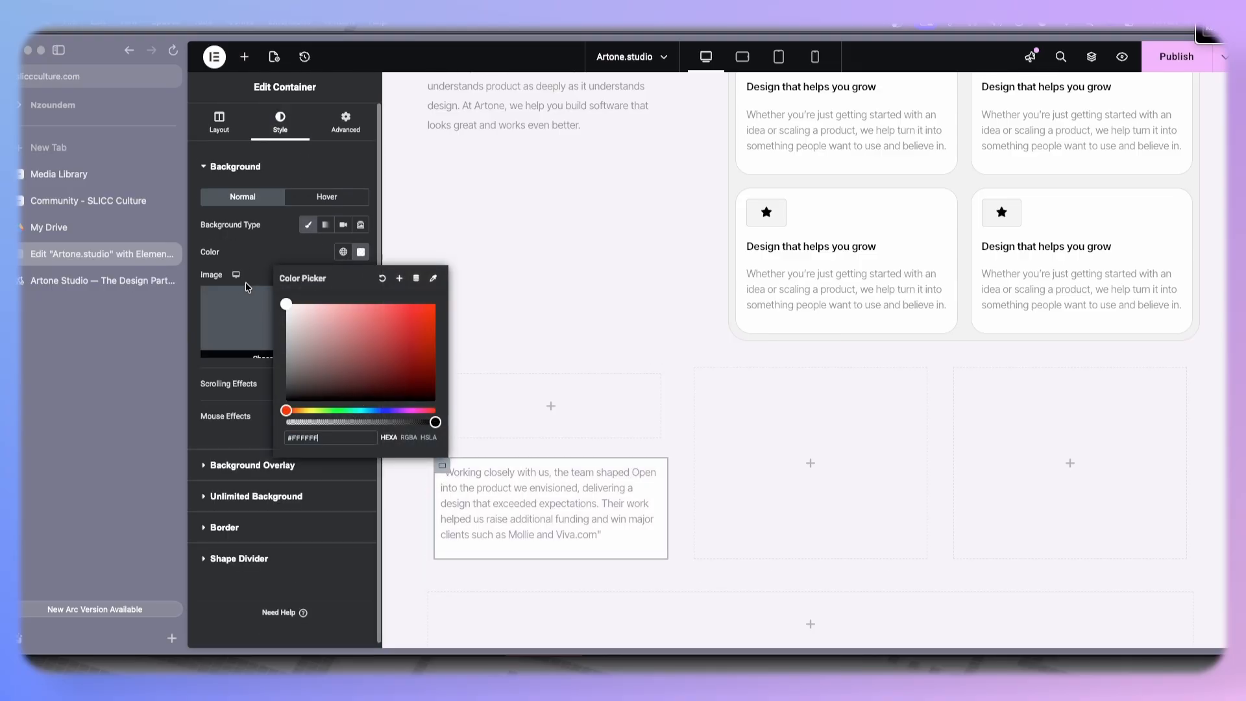
{"action": "left_click", "coordinate": [269, 242]}
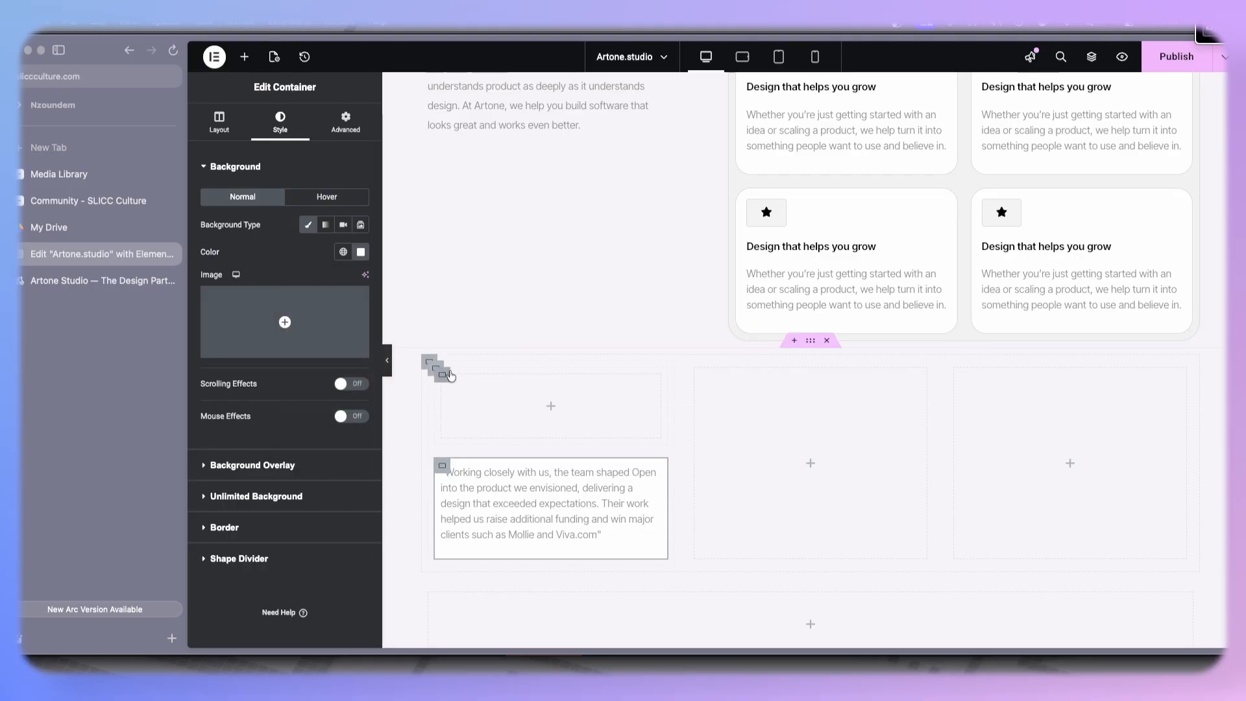
{"action": "left_click", "coordinate": [263, 532]}
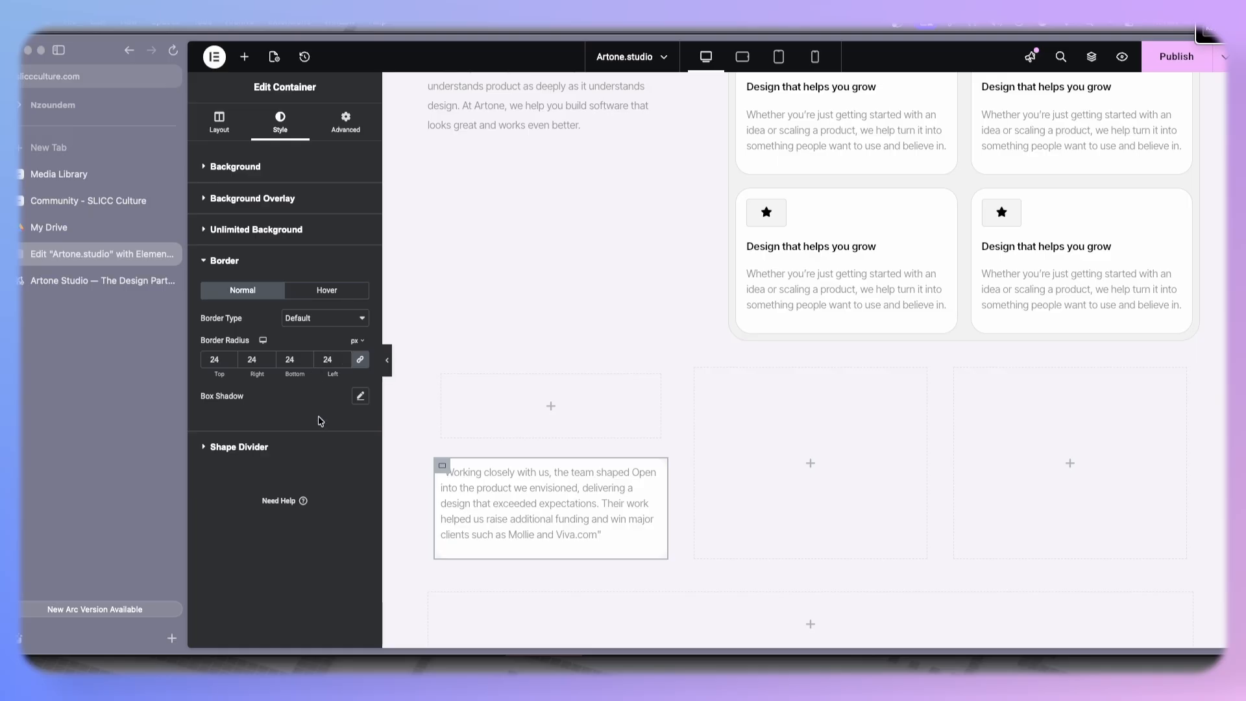
- Set the upper image box's minimum height to about 200 px
{"action": "left_click", "coordinate": [441, 377]}
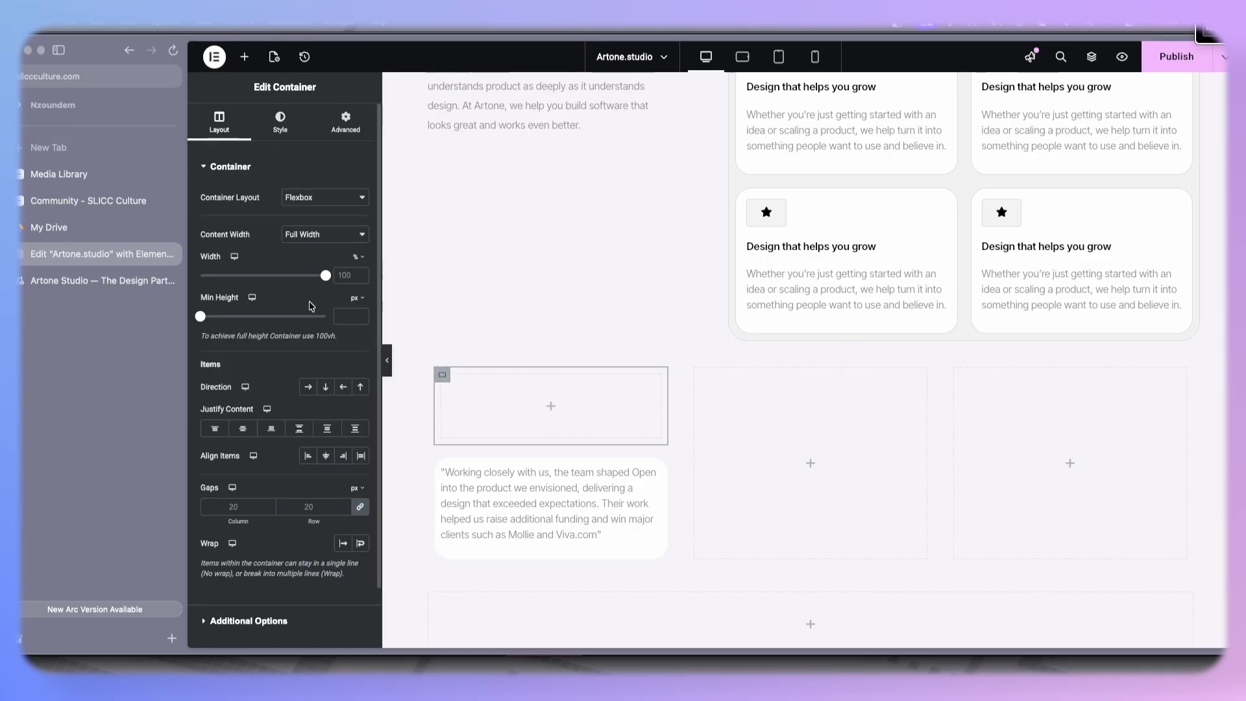
{"action": "mouse_move", "coordinate": [204, 321]}
{"action": "left_mouse_down"}
{"action": "mouse_move", "coordinate": [229, 322]}
{"action": "mouse_move", "coordinate": [218, 324]}
{"action": "left_mouse_up"}
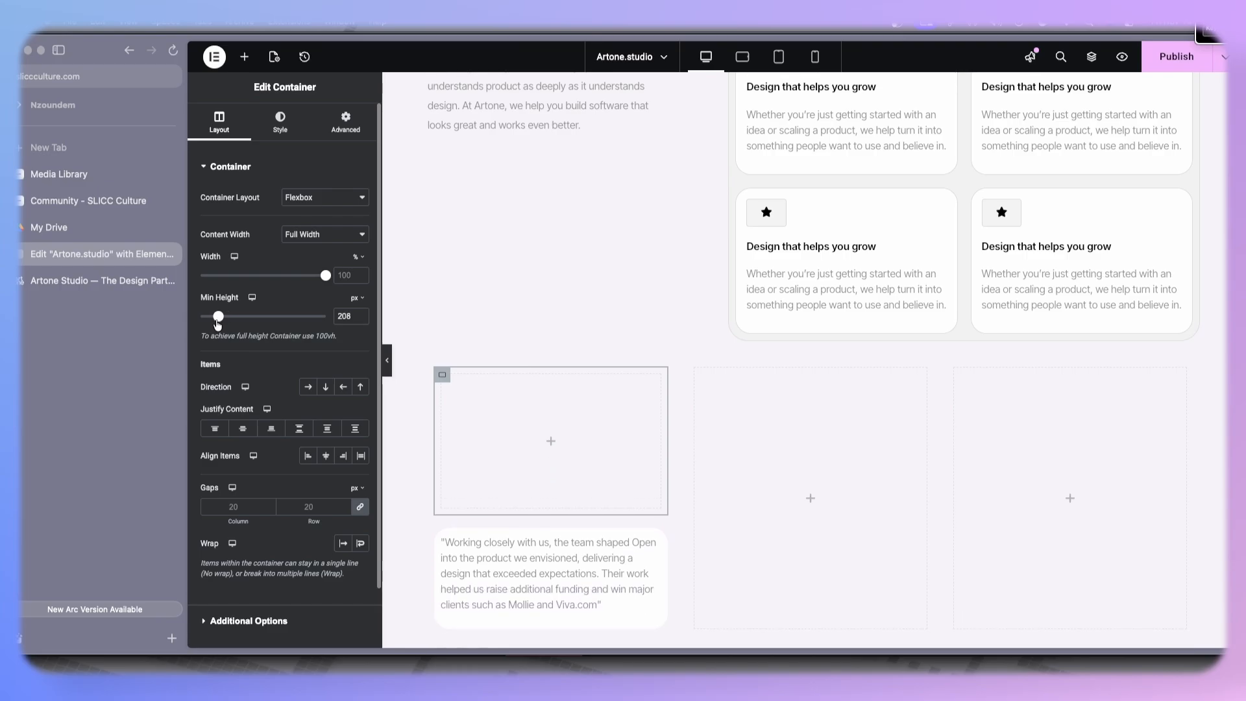
{"action": "left_click", "coordinate": [361, 319]}
{"action": "left_click", "coordinate": [361, 318]}
{"action": "left_click", "coordinate": [361, 319]}
{"action": "left_click", "coordinate": [361, 318]}
- Set the upper box's background image to the Y Combinator founders photo from the media library
{"action": "left_click", "coordinate": [280, 122]}
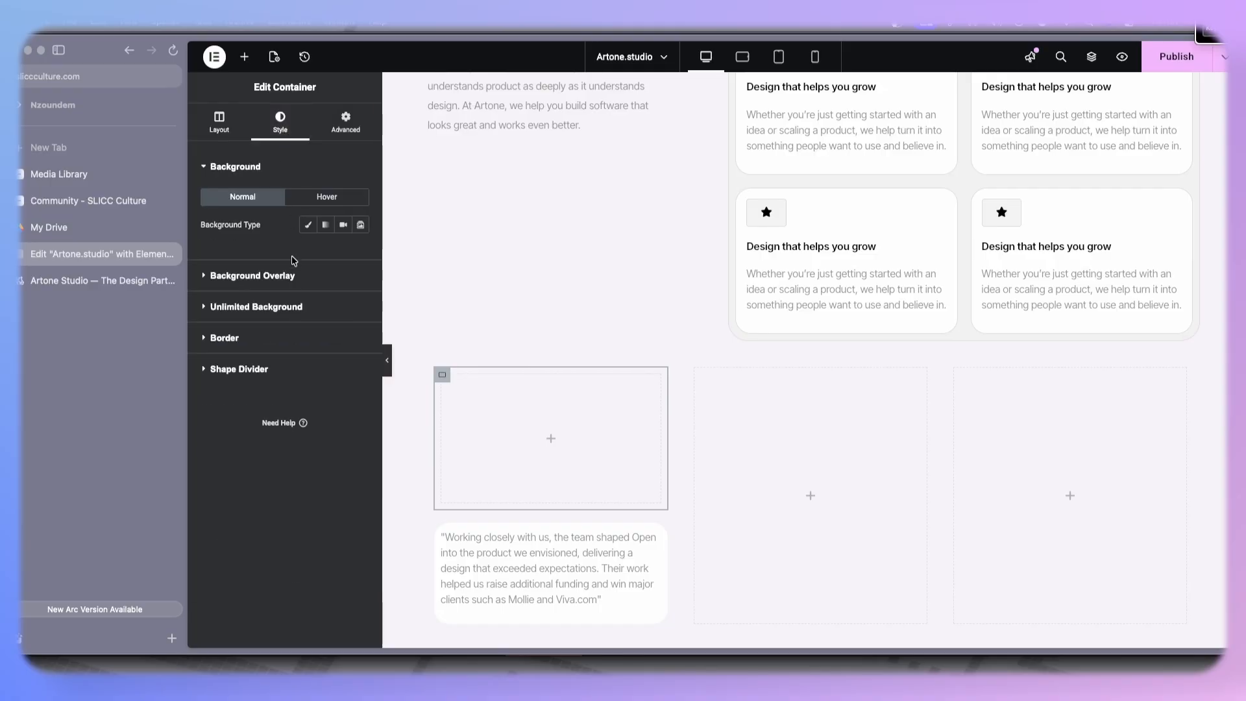
{"action": "left_click", "coordinate": [309, 225]}
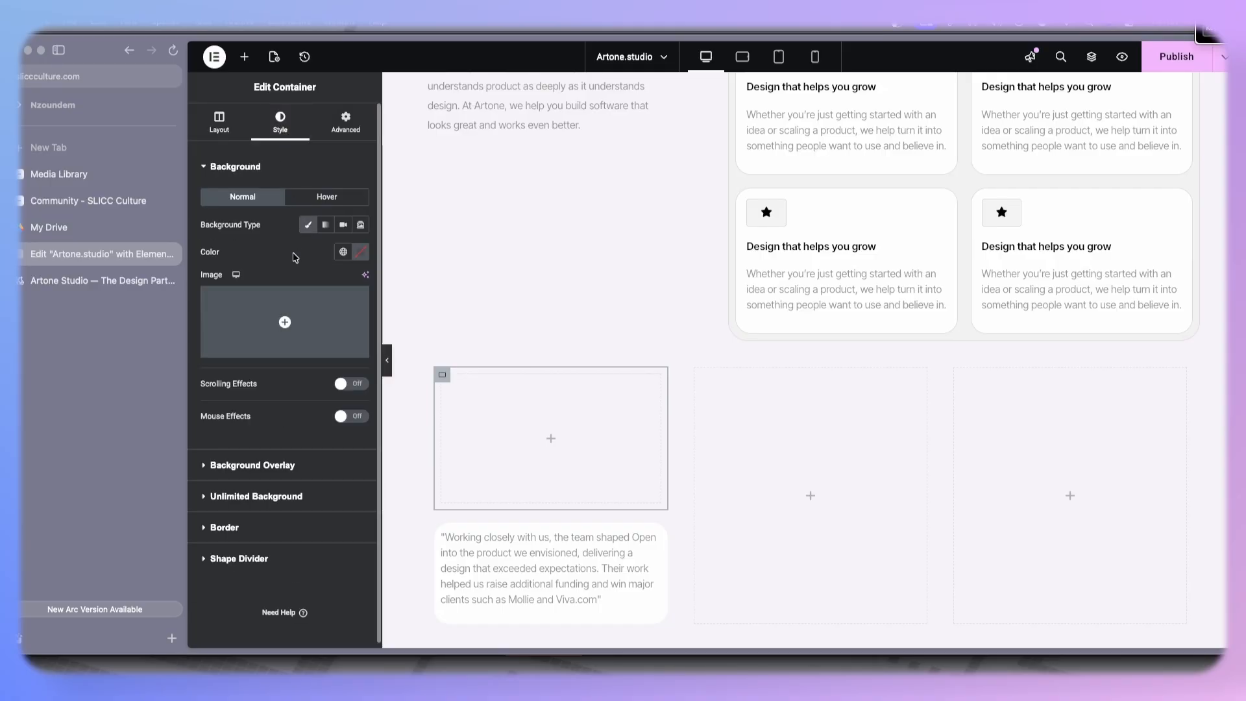
{"action": "left_click", "coordinate": [255, 314]}
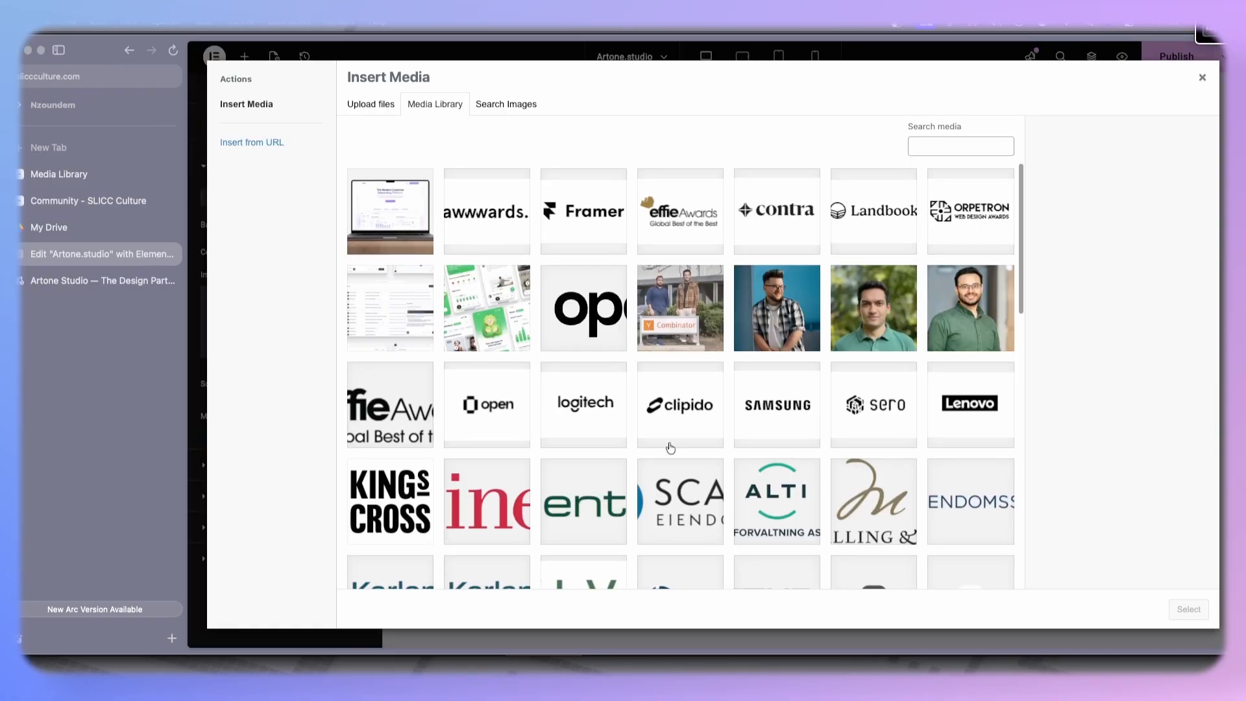
{"action": "scroll", "coordinate": [668, 445], "scroll_direction": "down", "scroll_amount": 2}
{"action": "left_click", "coordinate": [662, 262]}
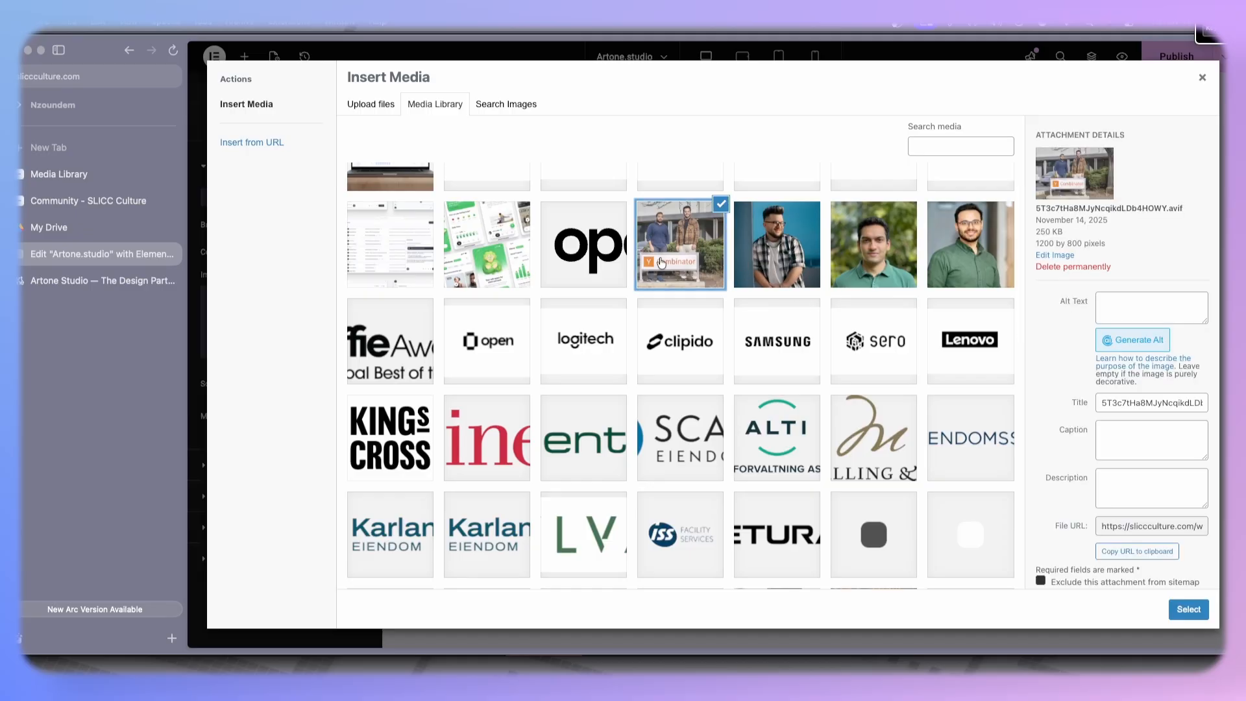
{"action": "left_click", "coordinate": [1190, 609]}
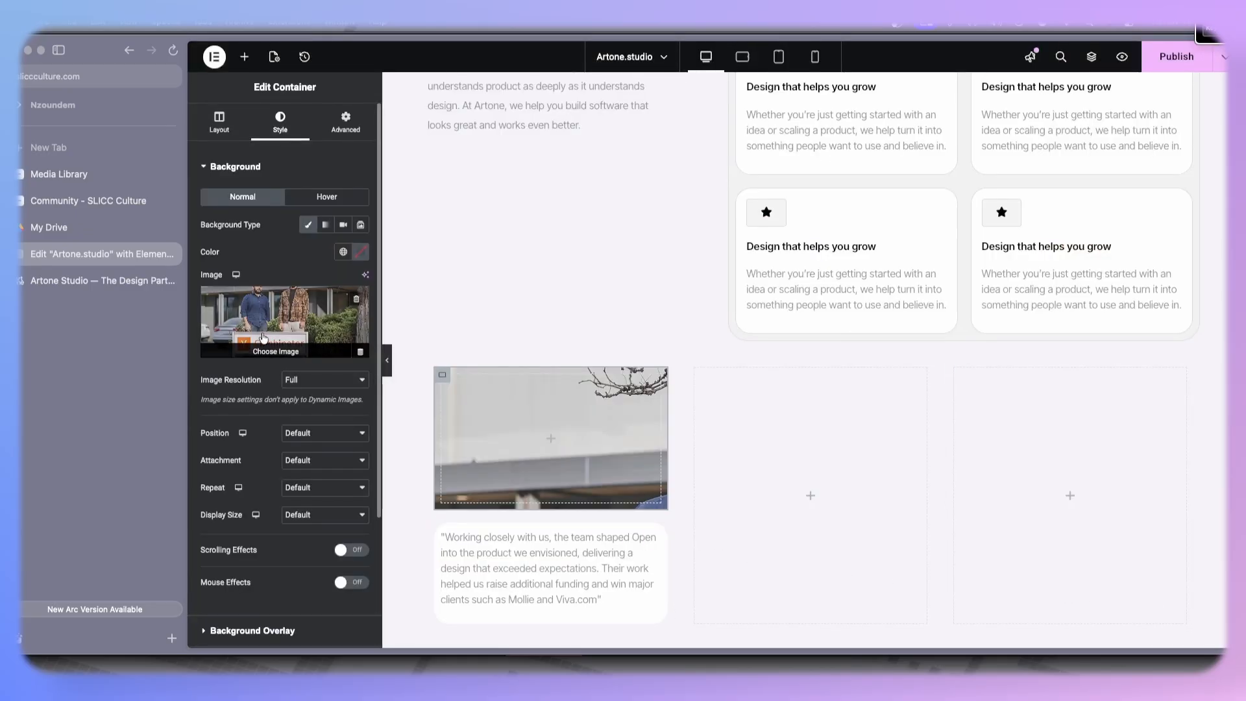
- Set the image box's border radius to 24 px
{"action": "scroll", "coordinate": [283, 584], "scroll_direction": "down", "scroll_amount": 3}
{"action": "left_click", "coordinate": [279, 522]}
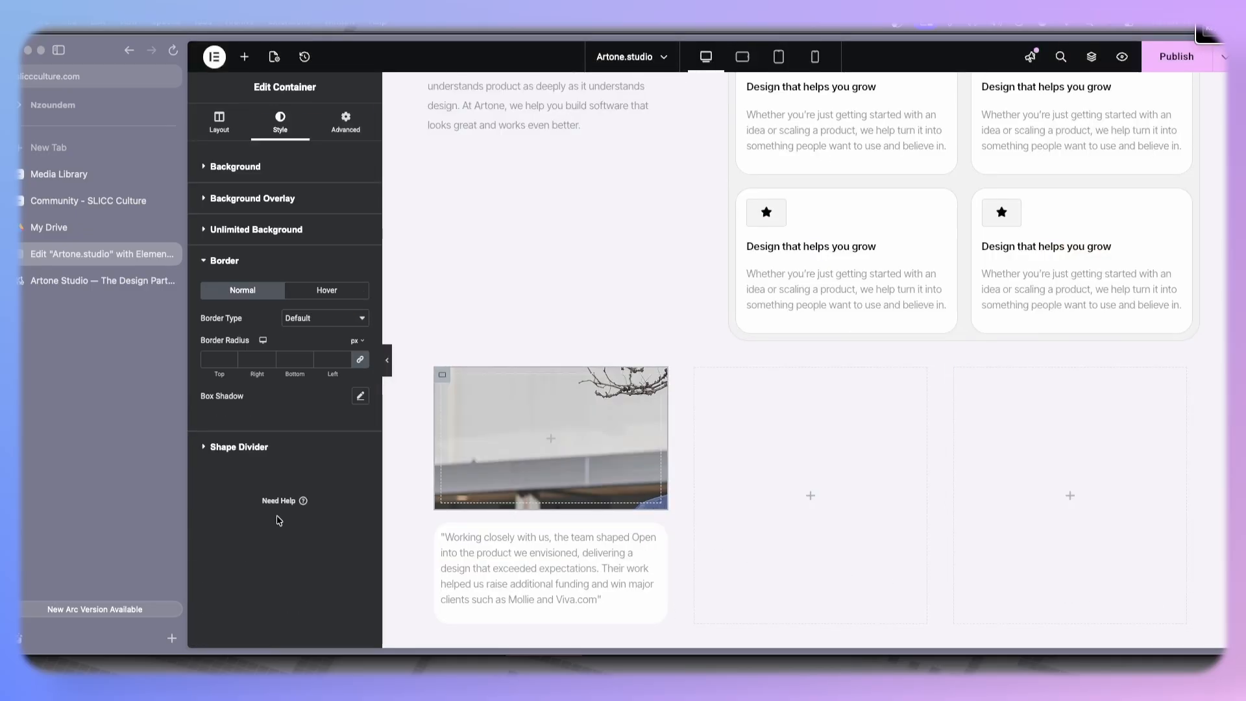
{"action": "left_click", "coordinate": [325, 360]}
{"action": "type", "text": "24"}
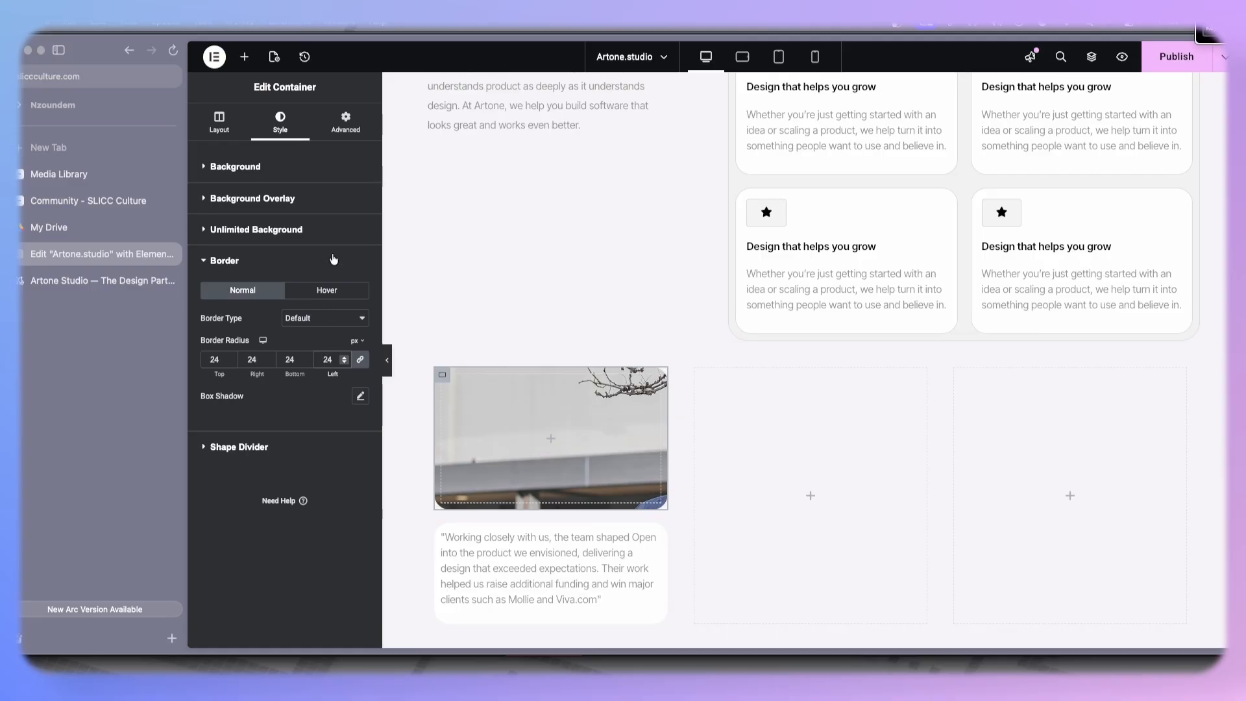
- Set the image box's background display size to Cover
{"action": "left_click", "coordinate": [297, 169]}
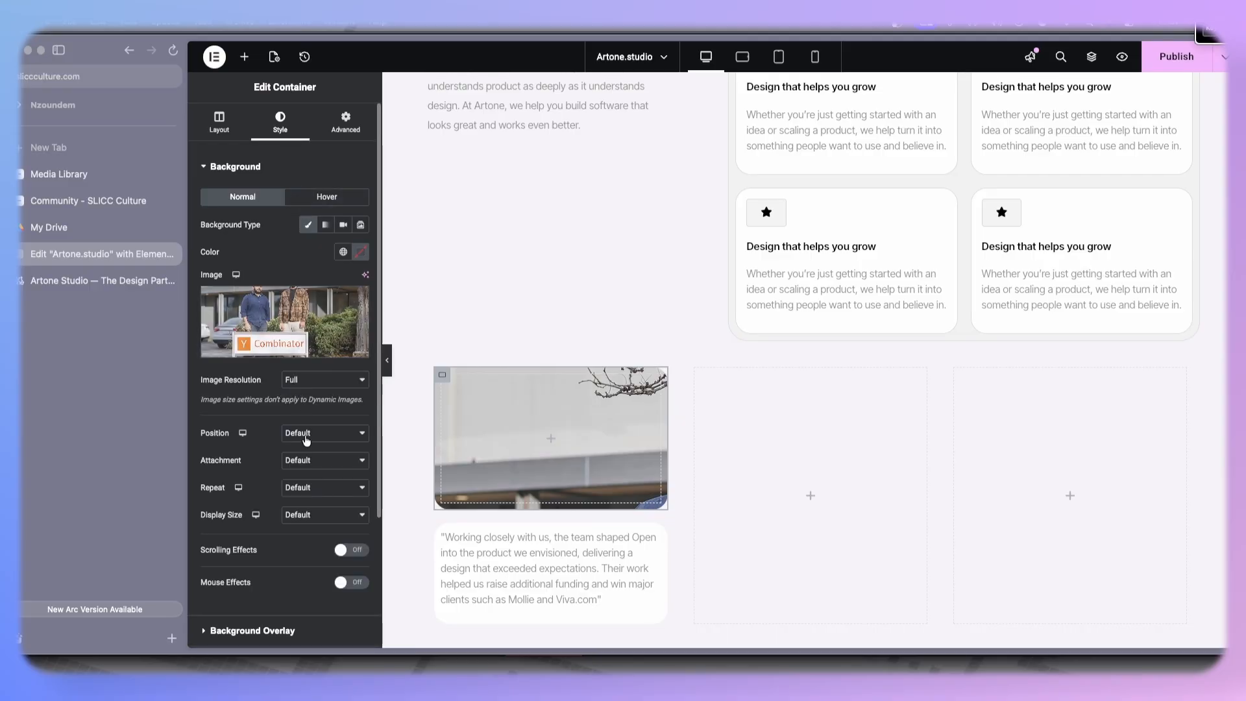
{"action": "left_click", "coordinate": [301, 516]}
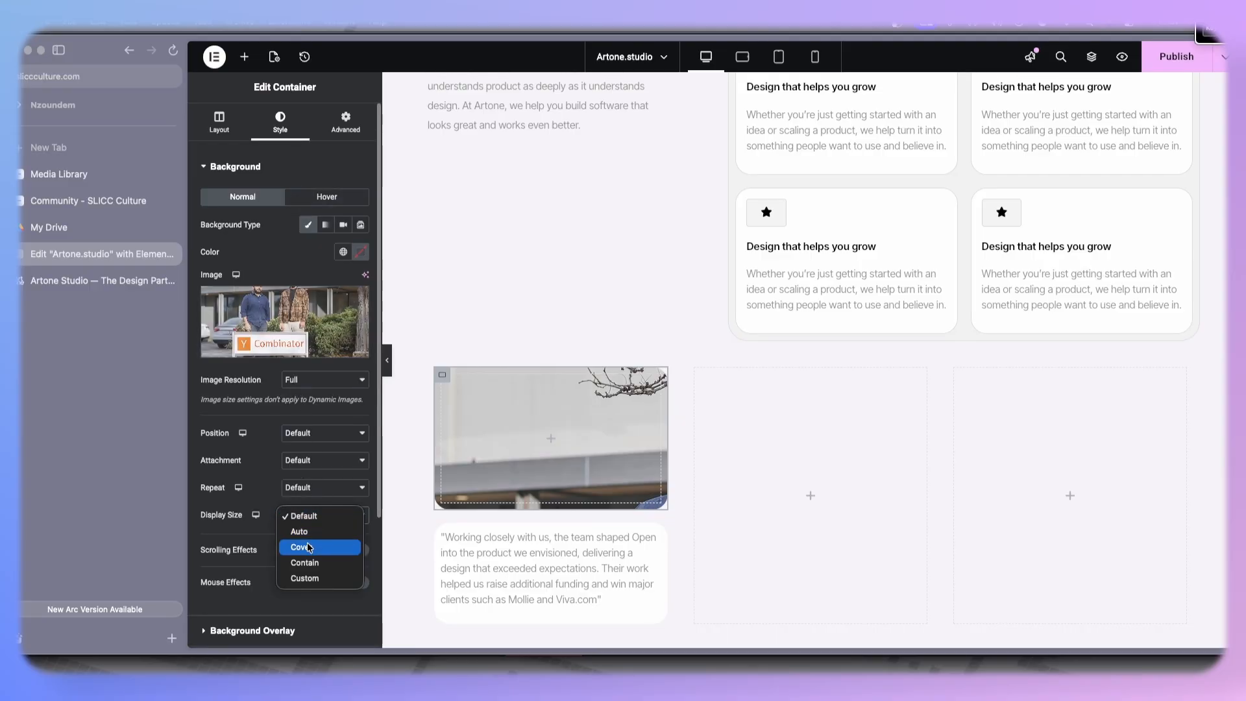
{"action": "left_click", "coordinate": [309, 547]}
{"action": "scroll", "coordinate": [470, 489], "scroll_direction": "down", "scroll_amount": 5}
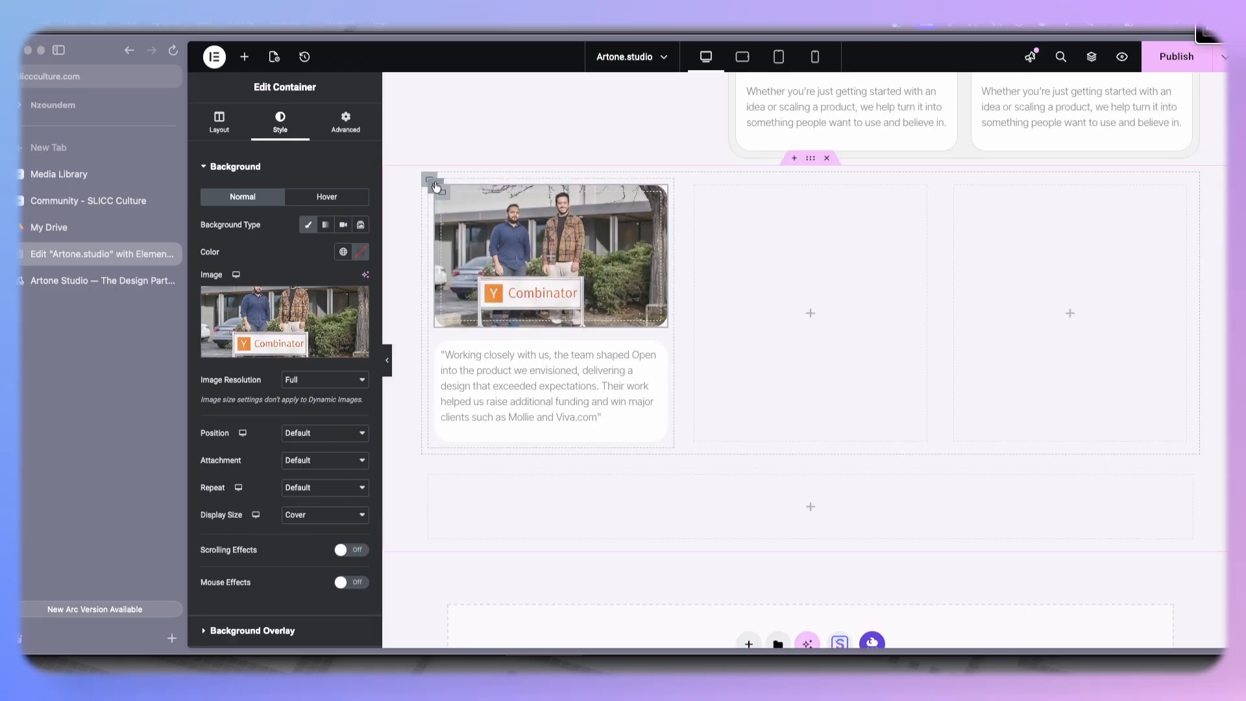
- Copy the style of the features card grid container and paste it onto the testimonial card container
{"action": "left_click", "coordinate": [436, 187]}
{"action": "scroll", "coordinate": [690, 229], "scroll_direction": "up", "scroll_amount": 5}
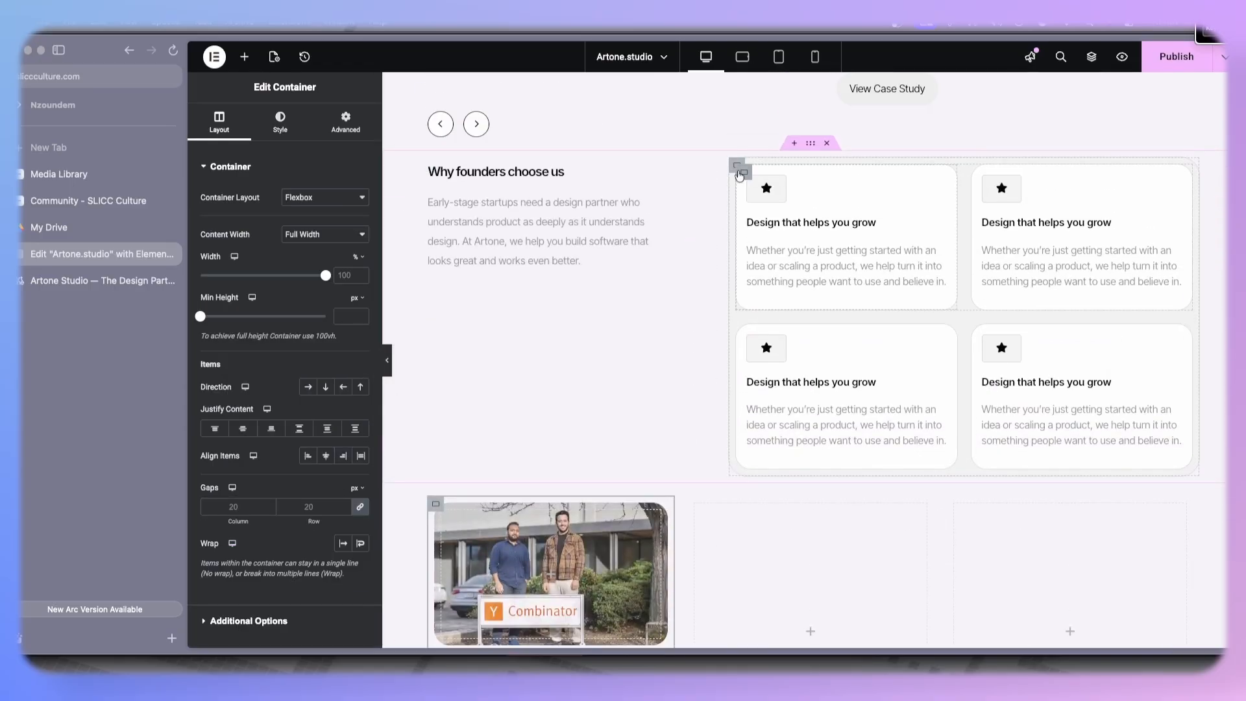
{"action": "right_click", "coordinate": [736, 169]}
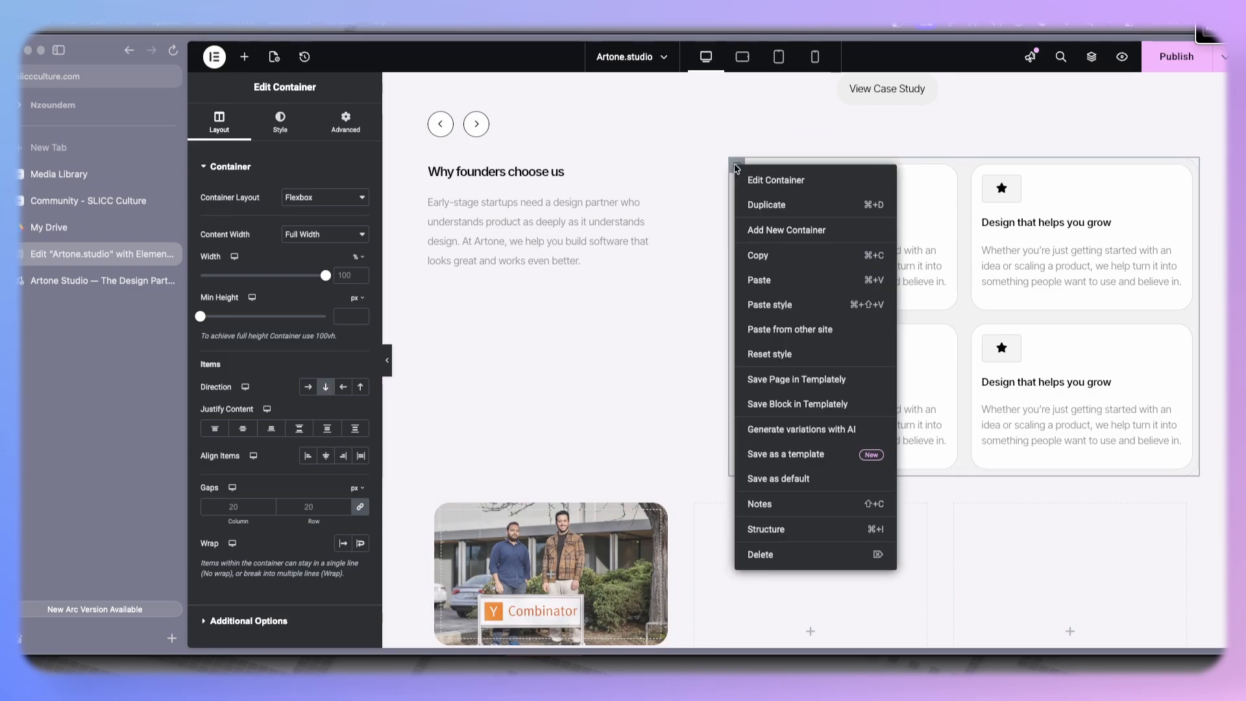
{"action": "left_click", "coordinate": [760, 254]}
{"action": "scroll", "coordinate": [421, 366], "scroll_direction": "down", "scroll_amount": 3}
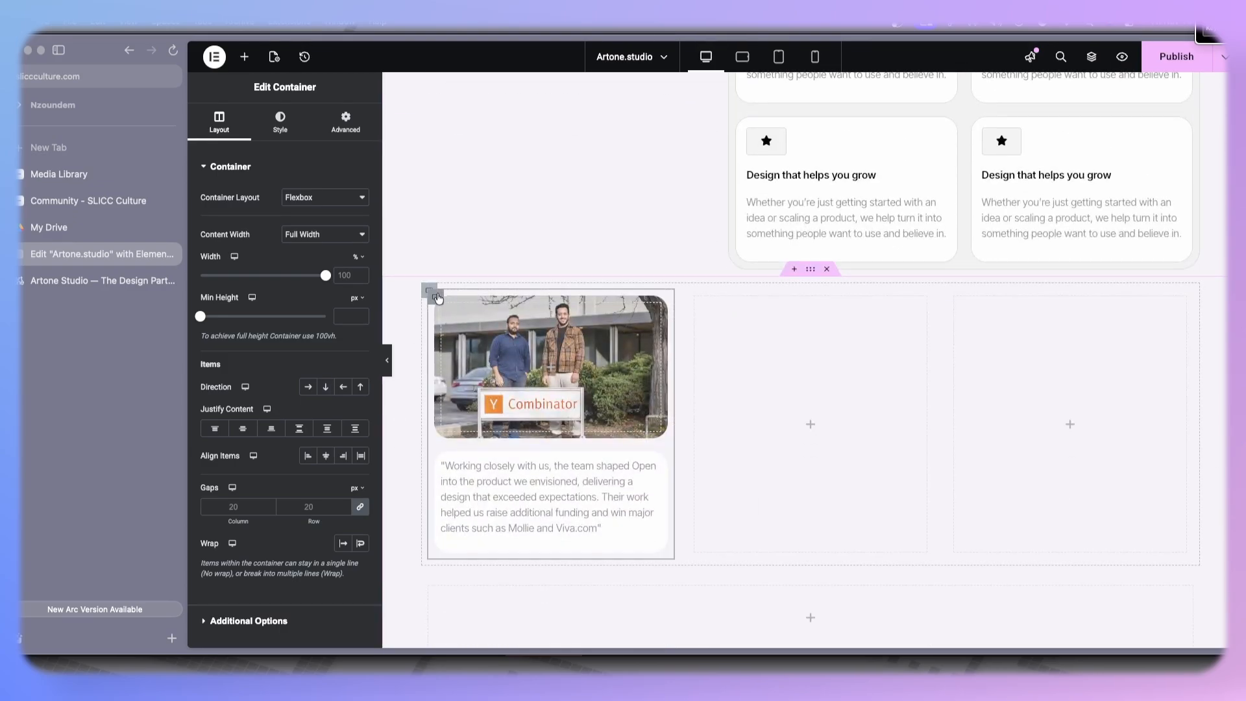
{"action": "right_click", "coordinate": [438, 298]}
{"action": "left_click", "coordinate": [468, 383]}
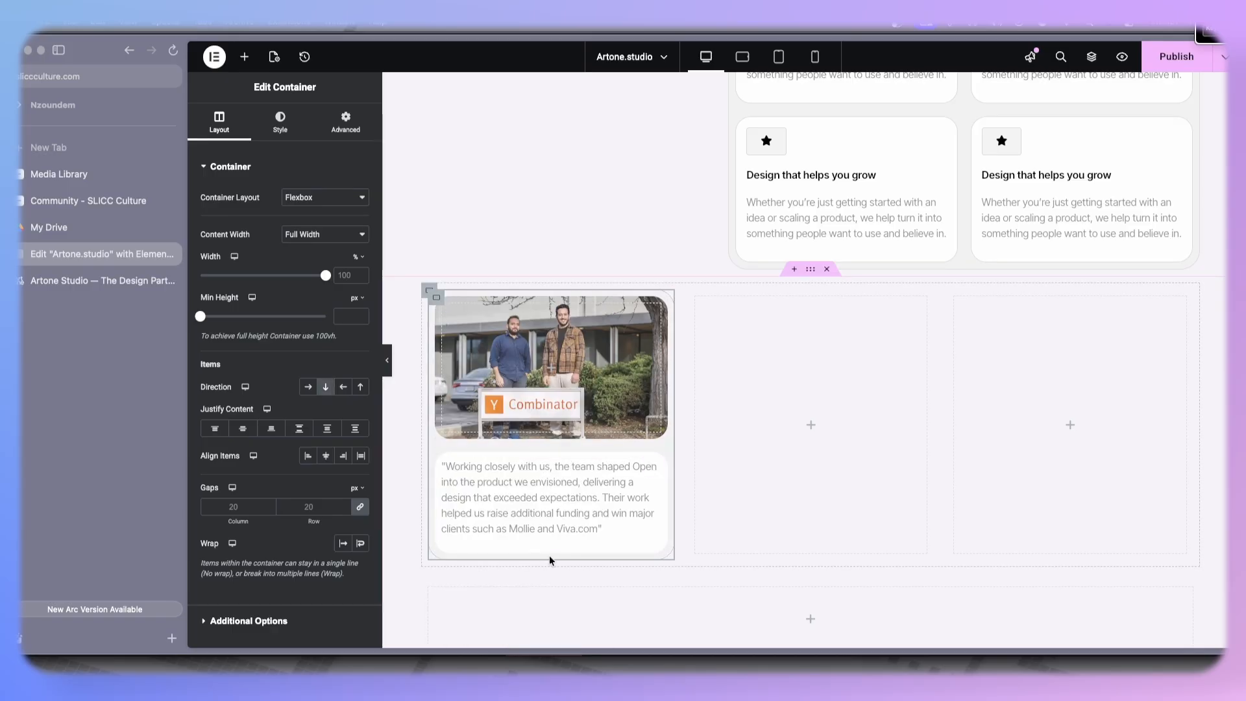
- Preview the testimonial card with the editor panel hidden
{"action": "left_click", "coordinate": [388, 366]}
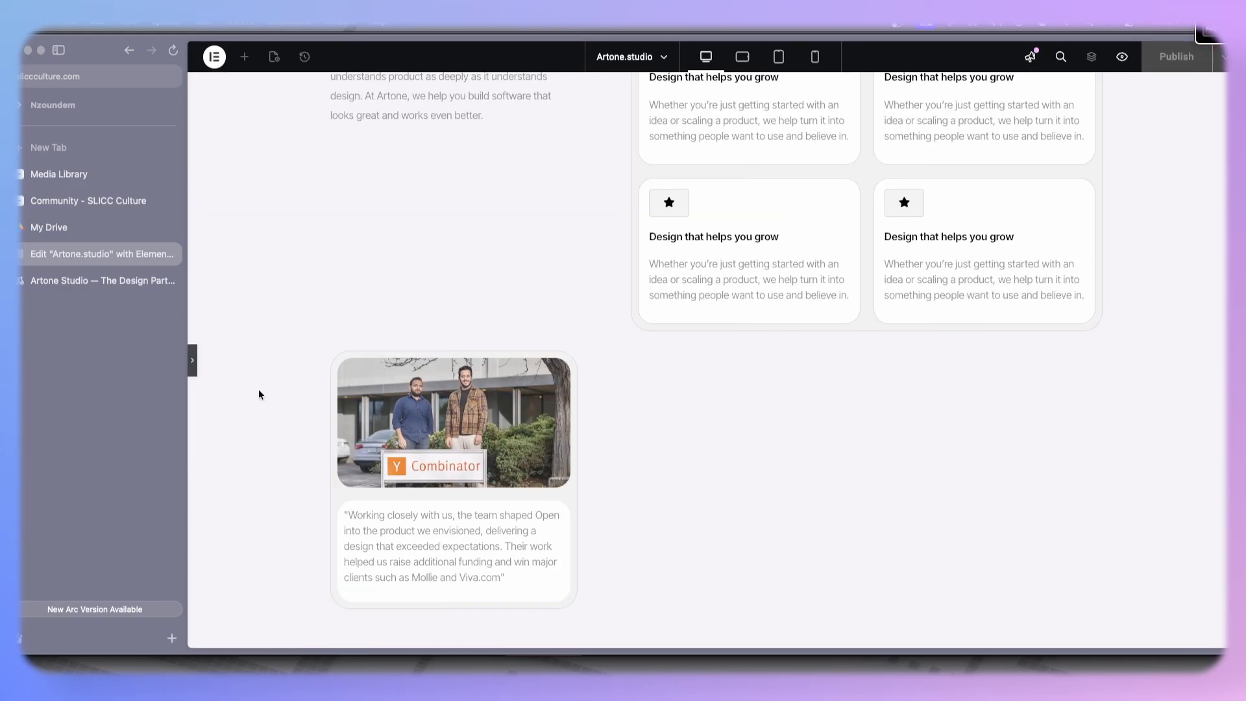
{"action": "left_click", "coordinate": [192, 367]}
{"action": "scroll", "coordinate": [672, 364], "scroll_direction": "down", "scroll_amount": 4}
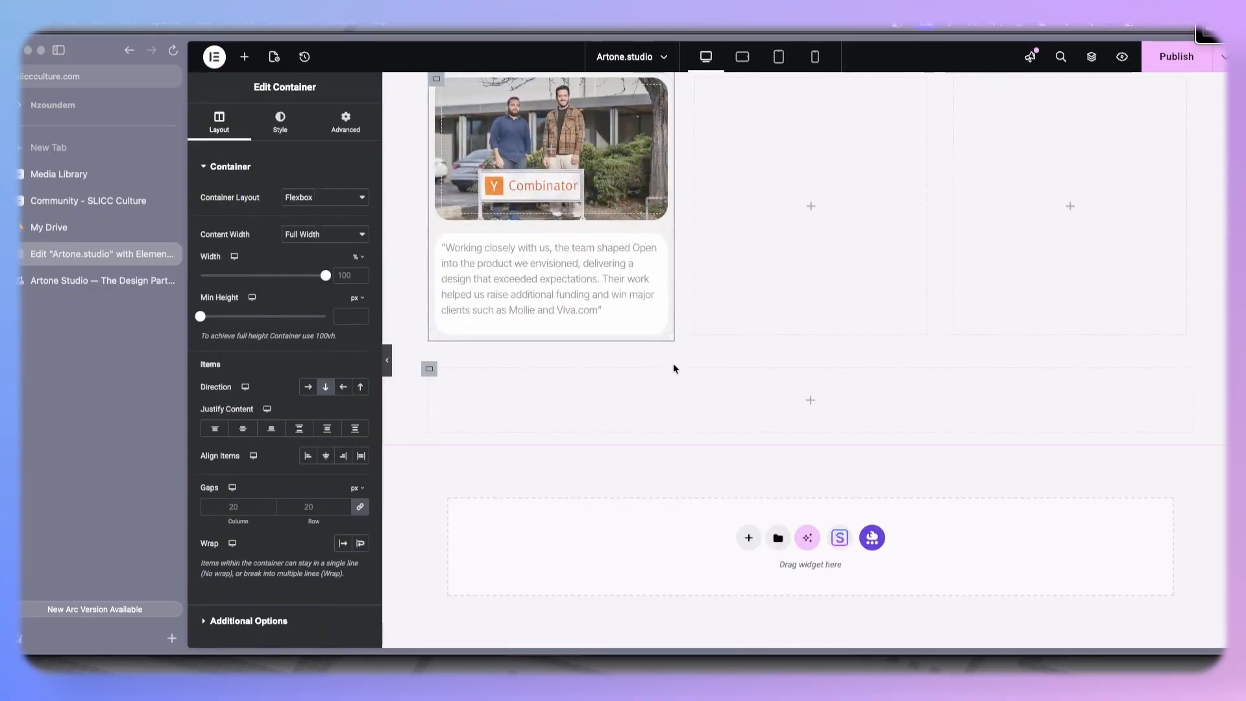
{"action": "scroll", "coordinate": [589, 314], "scroll_direction": "up", "scroll_amount": 1}
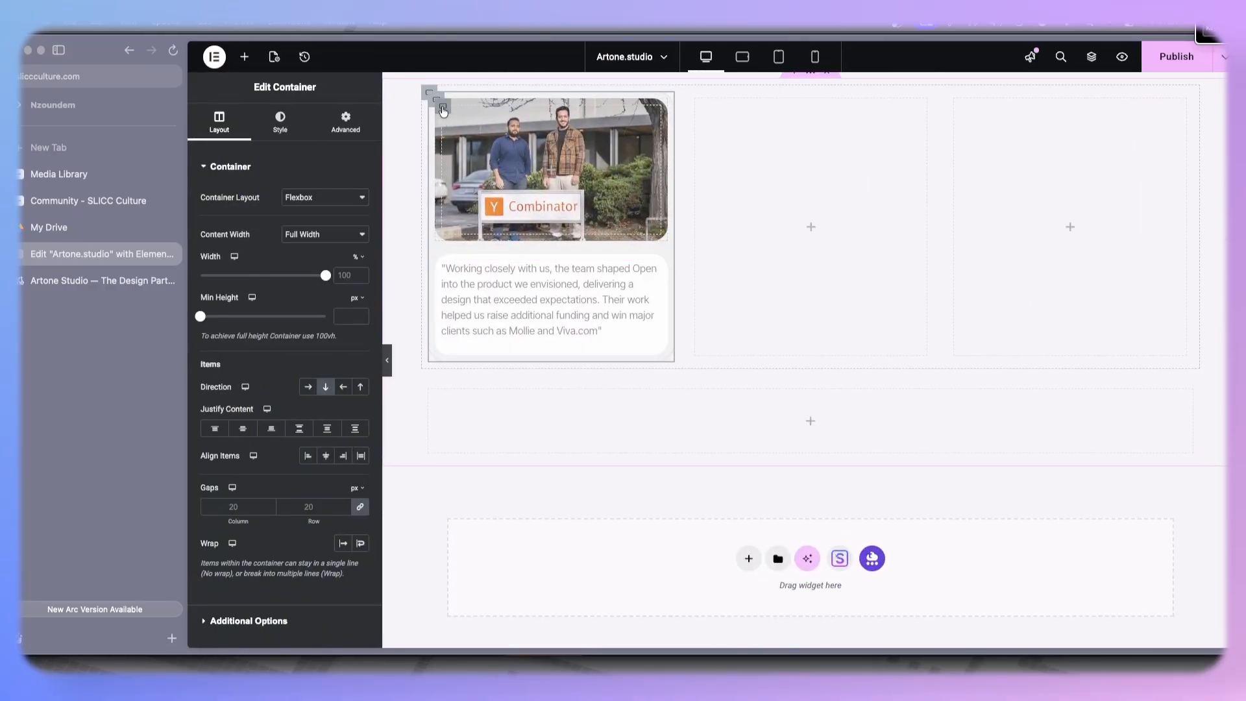
- Set the image box's minimum height to 260 px
{"action": "left_click", "coordinate": [443, 109]}
{"action": "left_click", "coordinate": [220, 123]}
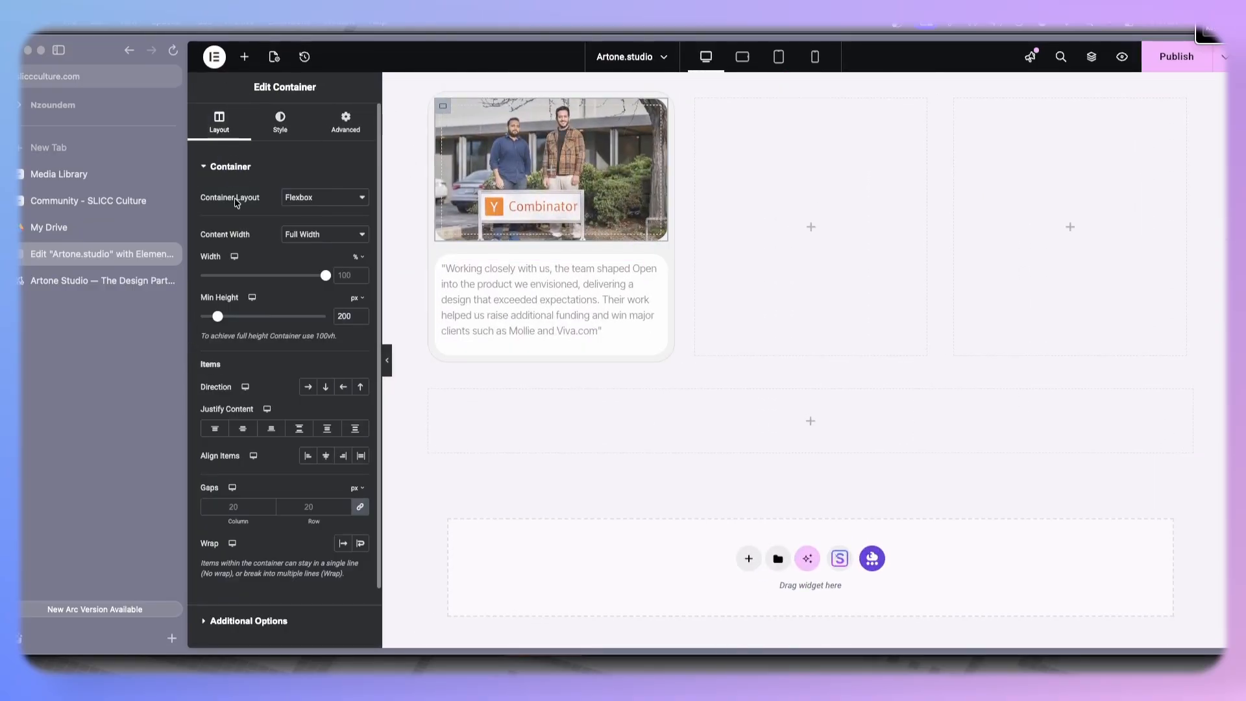
{"action": "left_click_drag", "start_coordinate": [218, 322], "coordinate": [223, 322]}
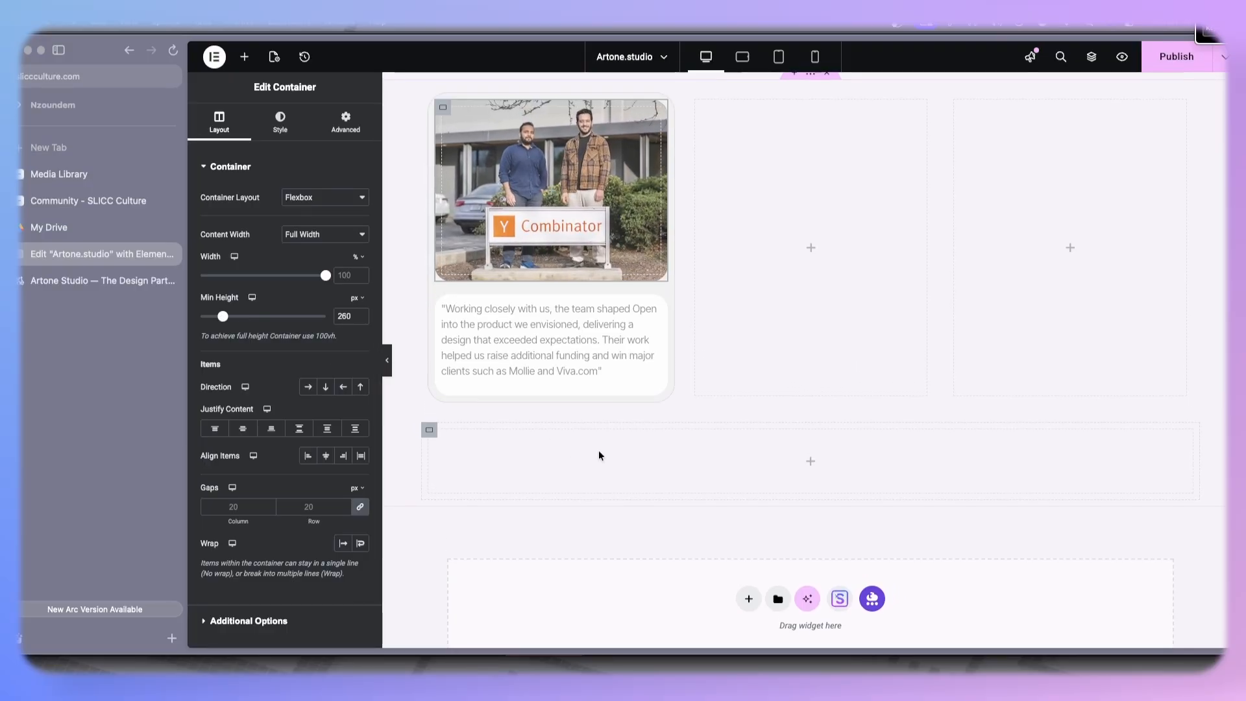
- Copy the testimonial author's name and title from the reference Artone Studio page
{"action": "scroll", "coordinate": [599, 449], "scroll_direction": "up", "scroll_amount": 3}
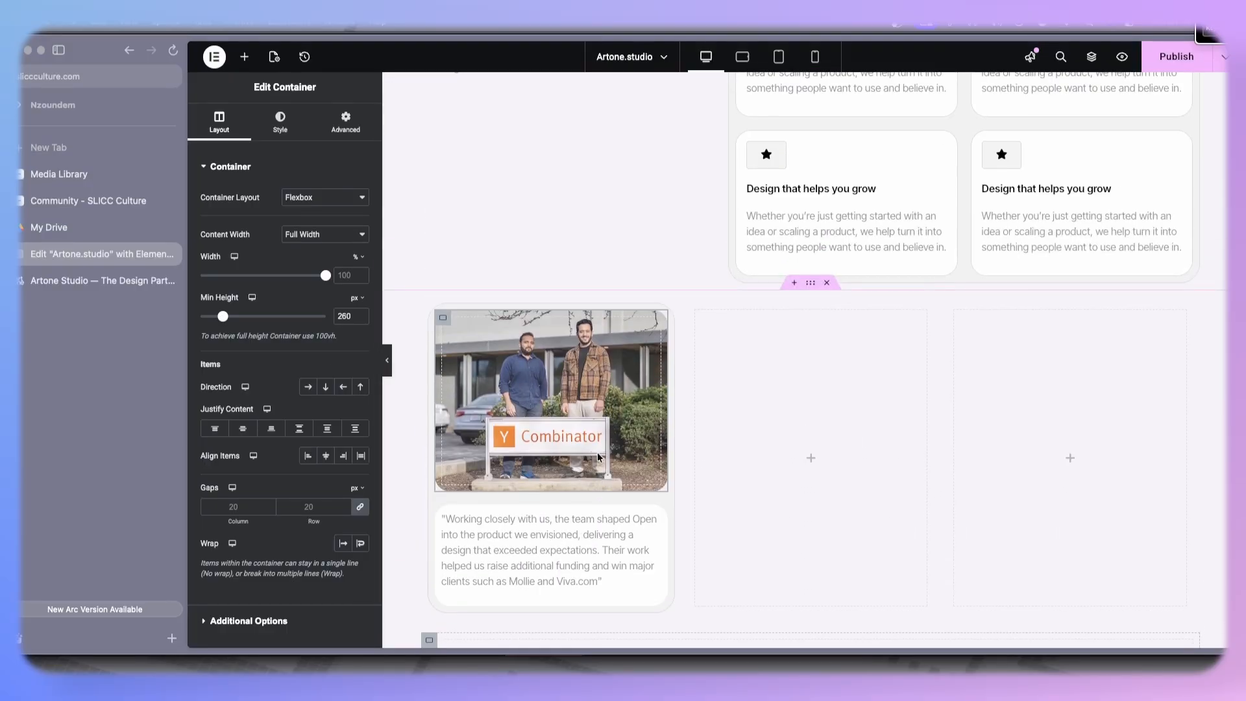
{"action": "left_click", "coordinate": [58, 280]}
{"action": "scroll", "coordinate": [428, 416], "scroll_direction": "down", "scroll_amount": 2}
{"action": "left_click_drag", "start_coordinate": [379, 462], "coordinate": [482, 475]}
{"action": "left_click", "coordinate": [130, 254]}
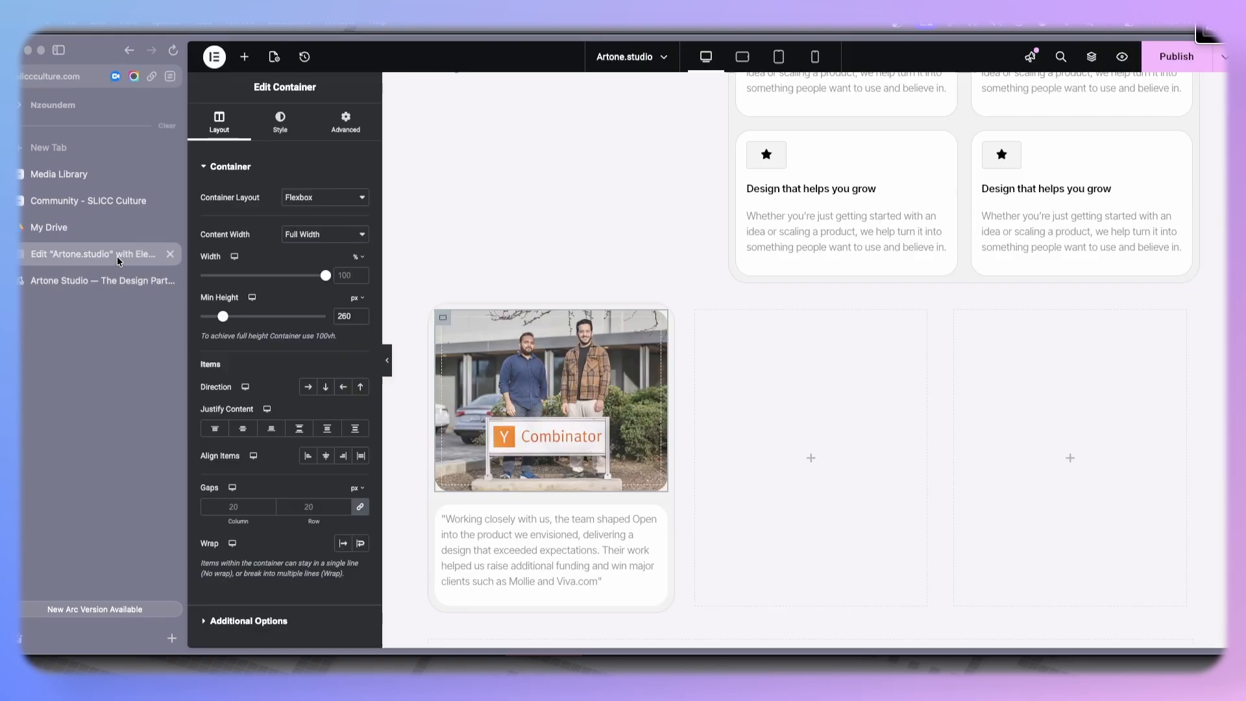
- Add an inner container below the quote inside the testimonial card
{"action": "left_click", "coordinate": [244, 57]}
{"action": "scroll", "coordinate": [548, 468], "scroll_direction": "down", "scroll_amount": 3}
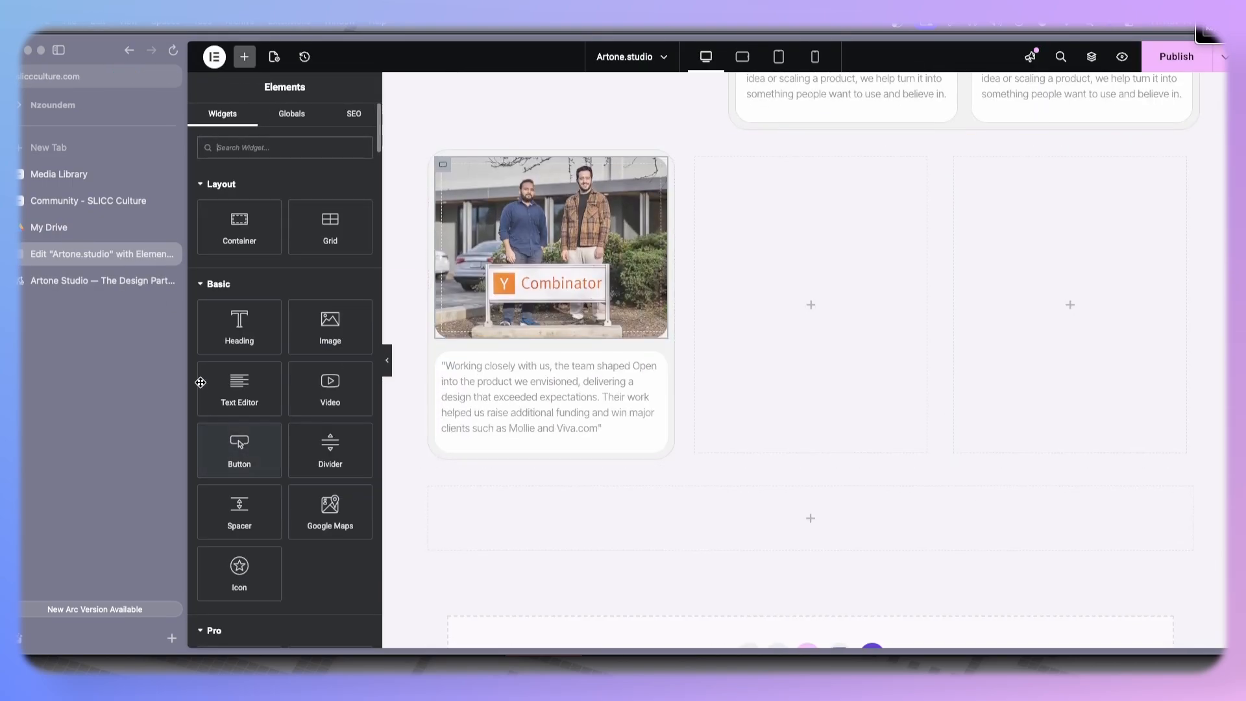
{"action": "left_click_drag", "start_coordinate": [237, 221], "coordinate": [537, 421]}
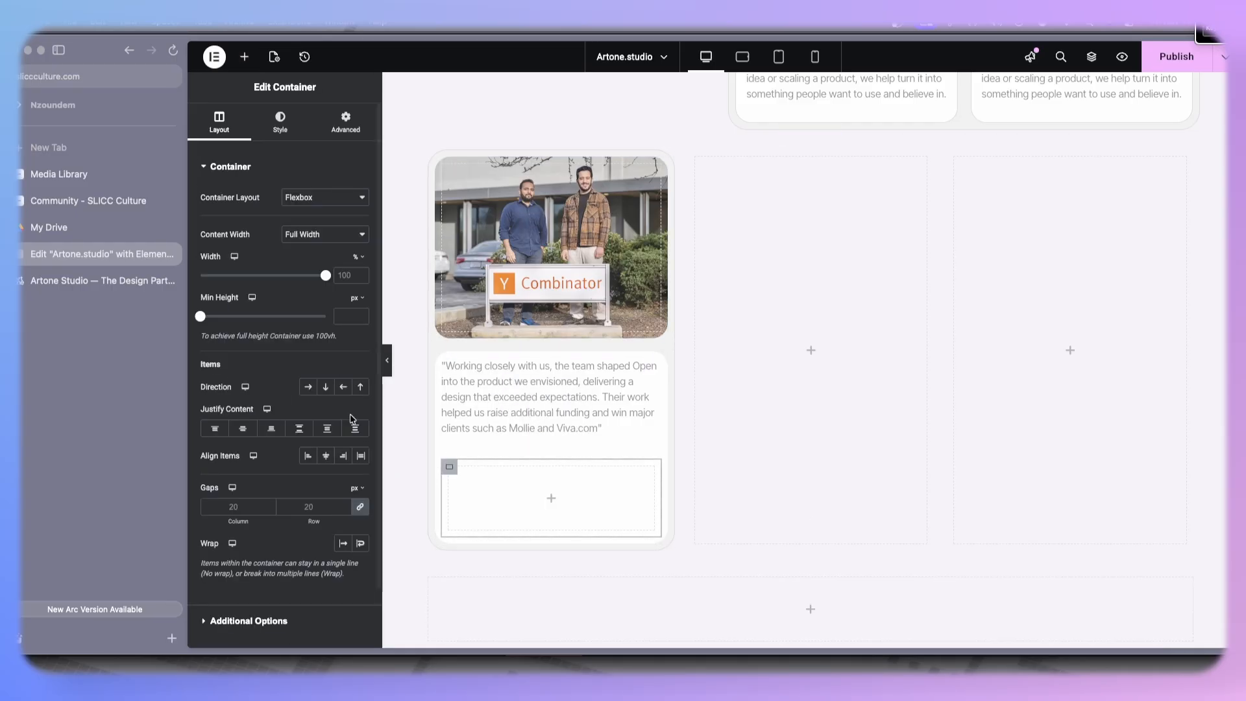
- Add a Text Editor widget to the inner container and duplicate it
{"action": "left_click", "coordinate": [244, 57]}
{"action": "left_click_drag", "start_coordinate": [246, 393], "coordinate": [499, 492]}
{"action": "right_click", "coordinate": [497, 492]}
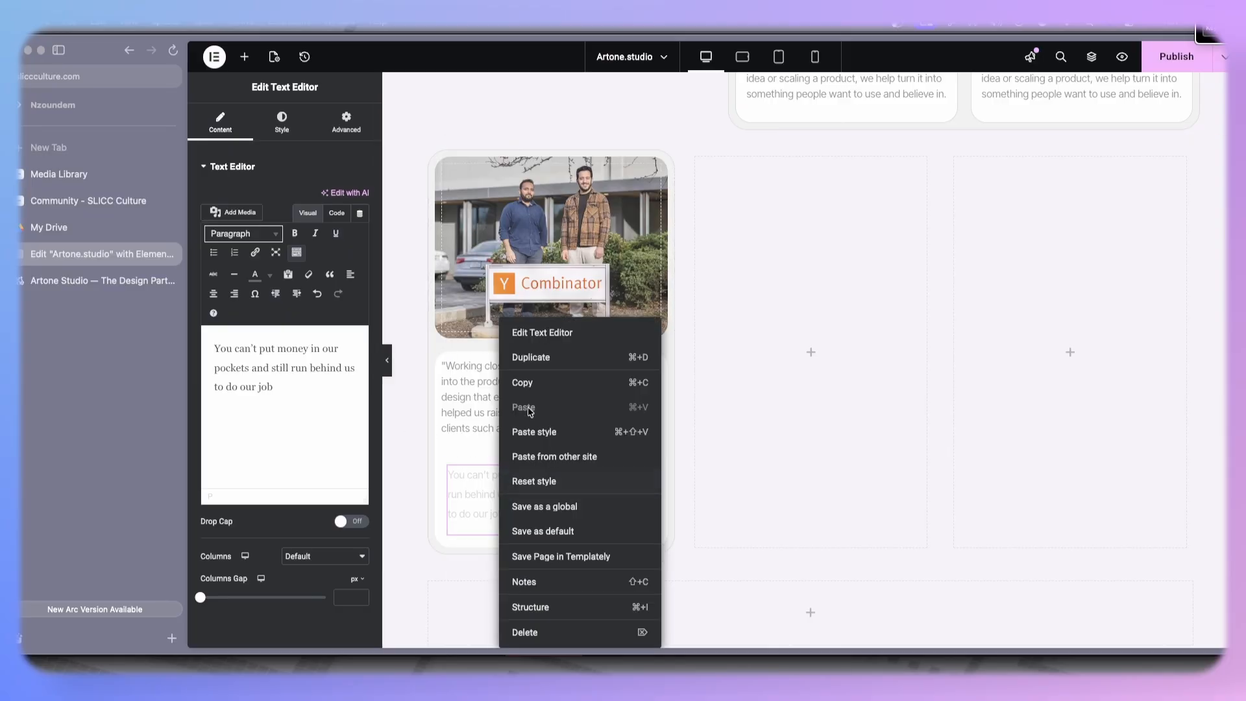
{"action": "left_click", "coordinate": [531, 359]}
- Paste the copied author name and title into both text widgets
{"action": "key", "text": "super+a"}
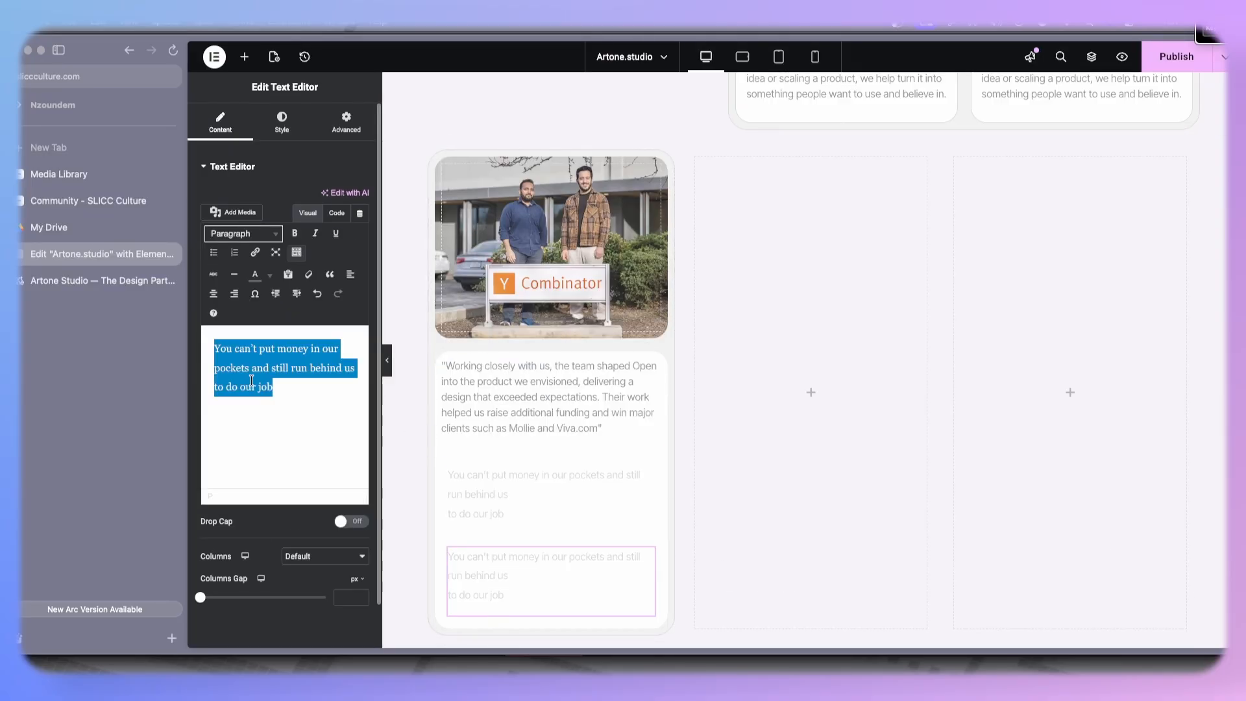
{"action": "key", "text": "super+v"}
{"action": "left_click", "coordinate": [462, 500]}
{"action": "left_click", "coordinate": [305, 389]}
{"action": "key", "text": "super+a"}
{"action": "key", "text": "super+v"}
- Delete the title line from the first text widget so it holds only the author's name
{"action": "left_click_drag", "start_coordinate": [319, 382], "coordinate": [206, 382]}
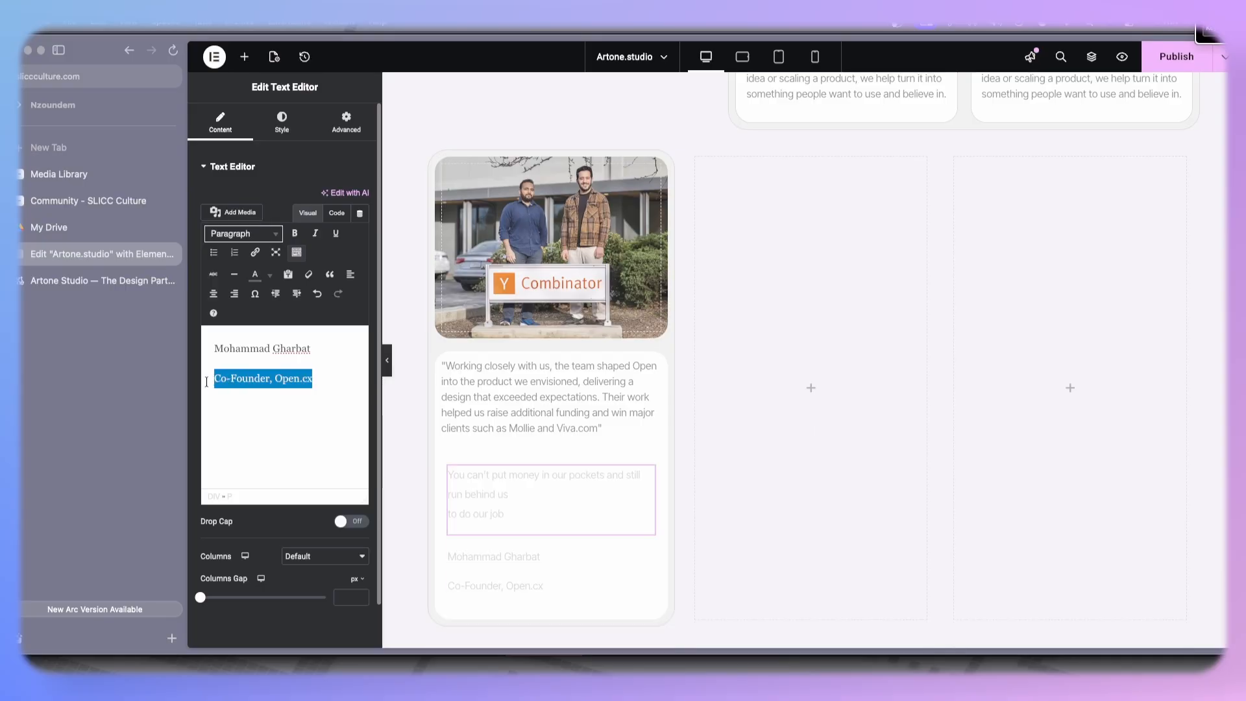
{"action": "key", "text": "BackSpace"}
{"action": "key", "text": "BackSpace"}
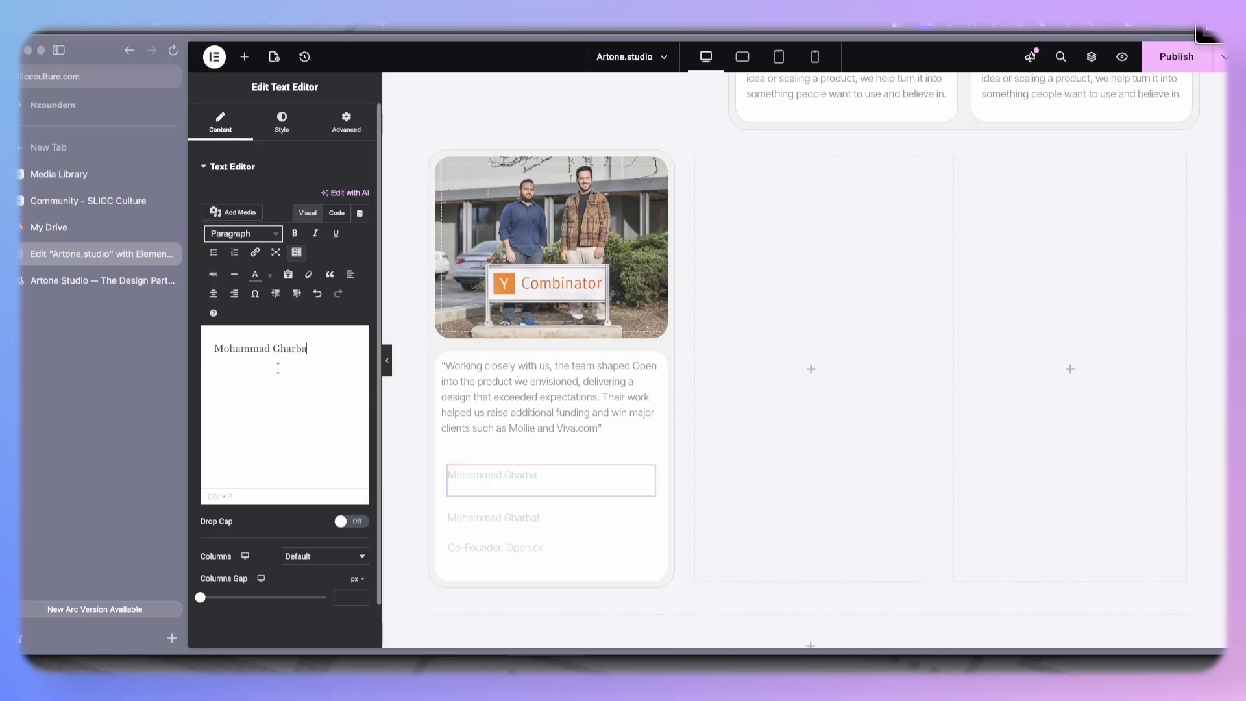
{"action": "key", "text": "super+z"}
{"action": "key", "text": "super+shift+z"}
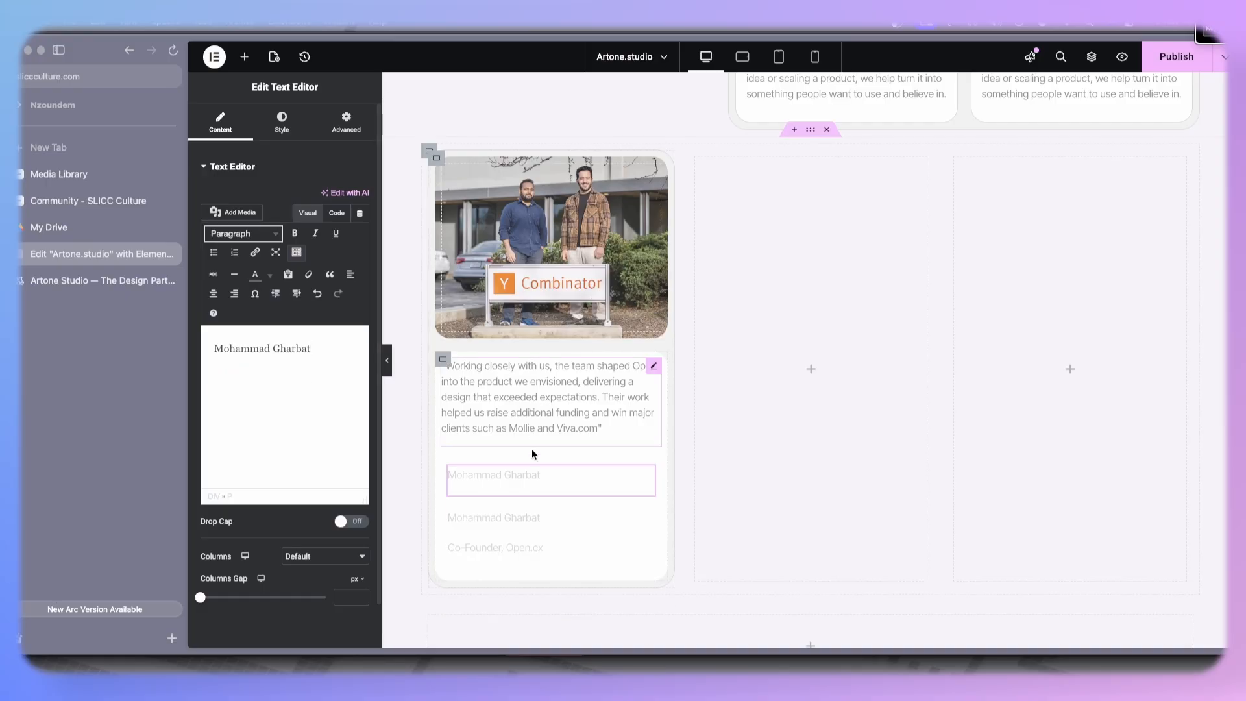
- Delete the name line from the second text widget, leaving Co-Founder, Open.cx
{"action": "left_click", "coordinate": [518, 536]}
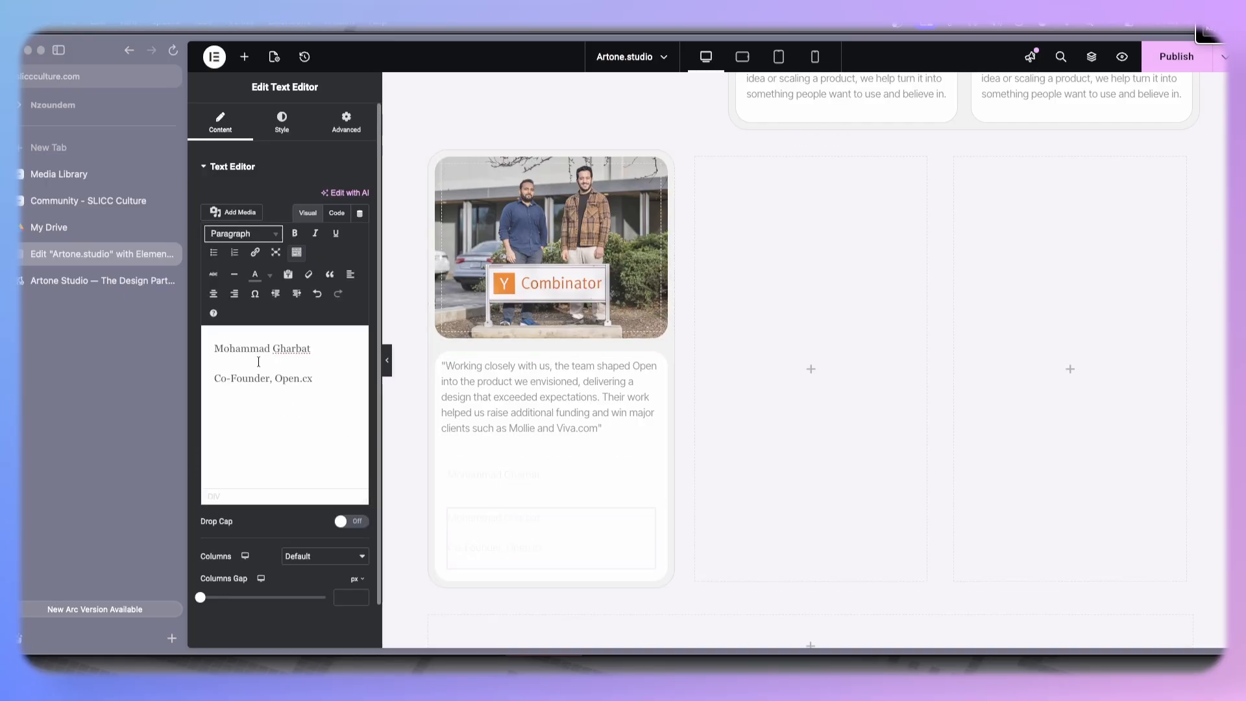
{"action": "left_click_drag", "start_coordinate": [312, 349], "coordinate": [194, 353]}
{"action": "key", "text": "BackSpace"}
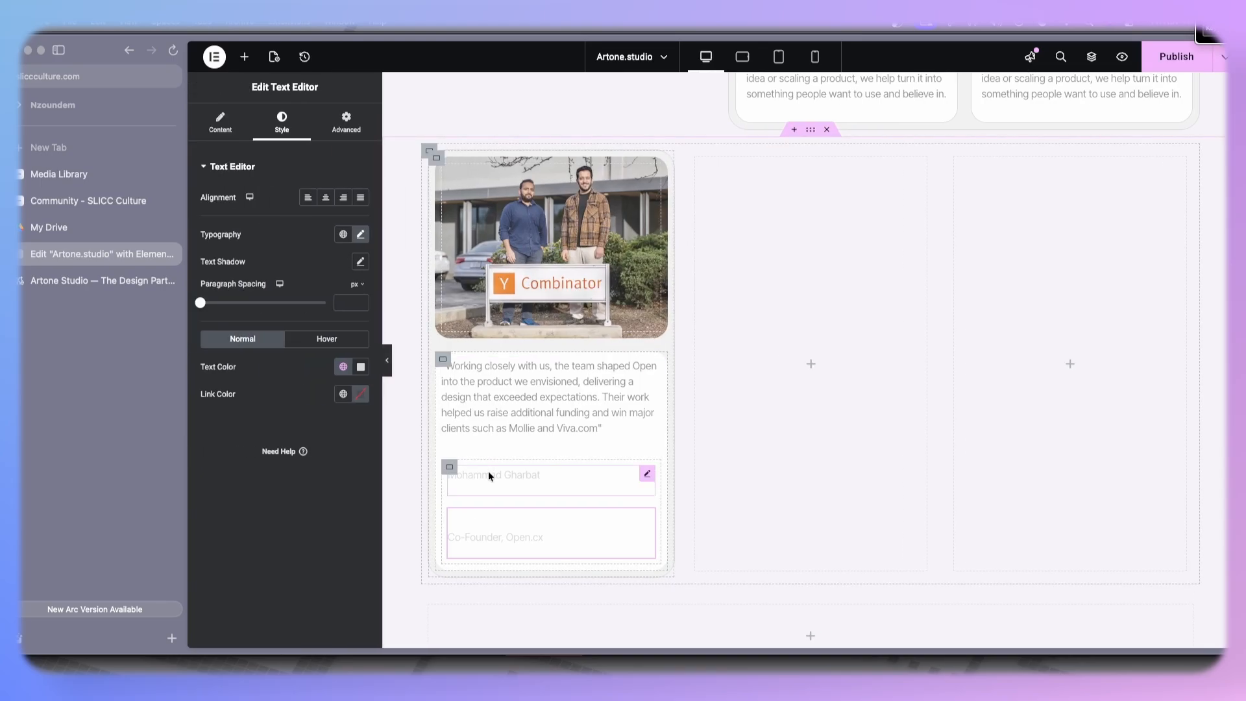
{"action": "left_click", "coordinate": [489, 476]}
{"action": "left_click", "coordinate": [282, 123]}
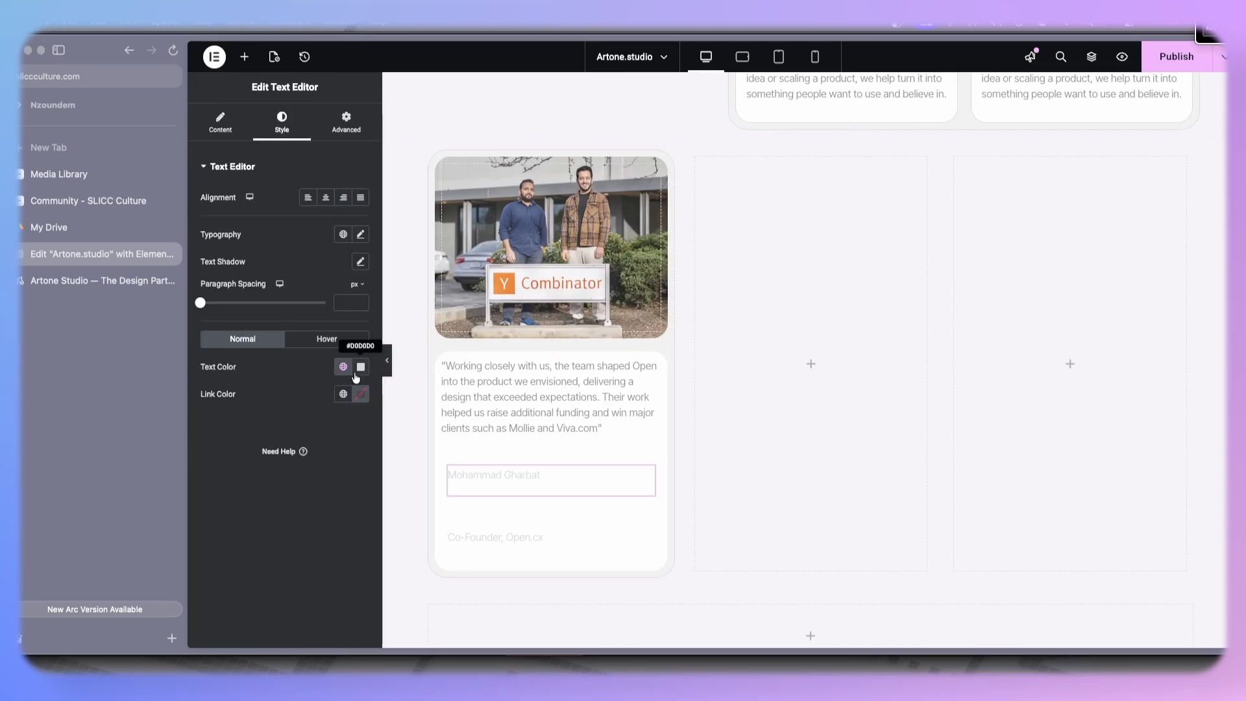
{"action": "left_click", "coordinate": [361, 235]}
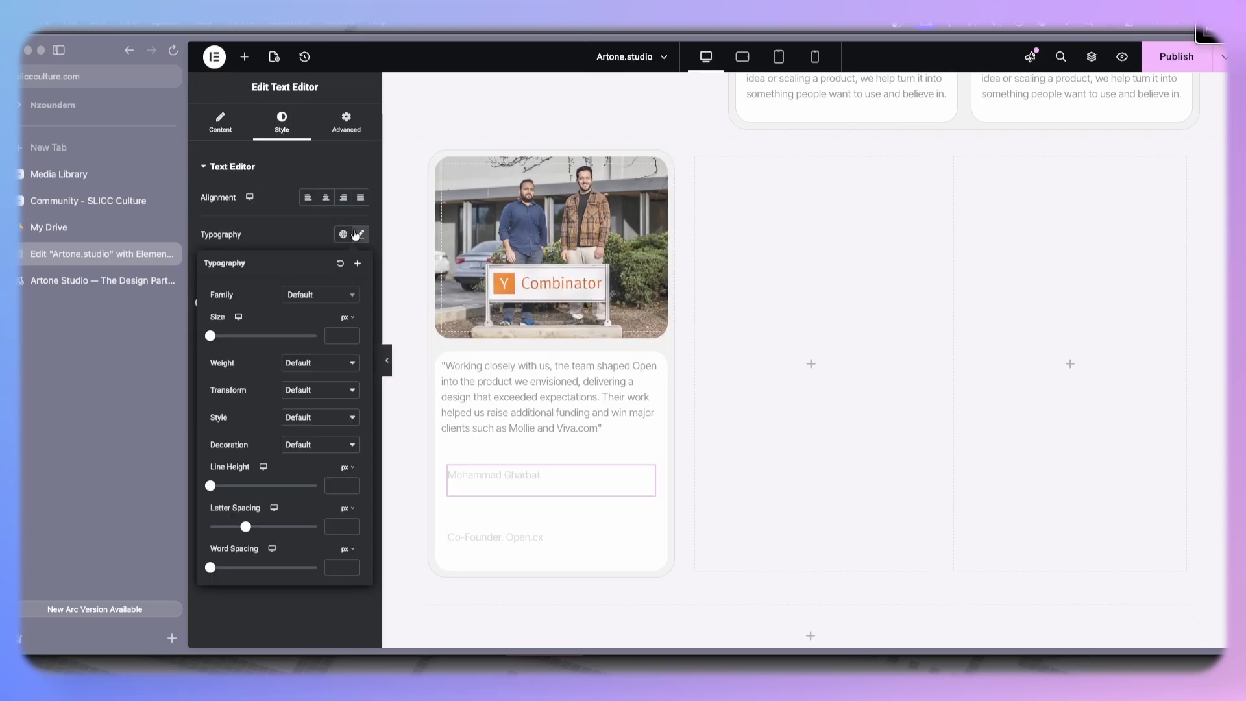
{"action": "left_click", "coordinate": [308, 363]}
- Copy the quote widget's style and paste it onto the name and title text widgets
{"action": "left_click", "coordinate": [490, 368]}
{"action": "right_click", "coordinate": [512, 392]}
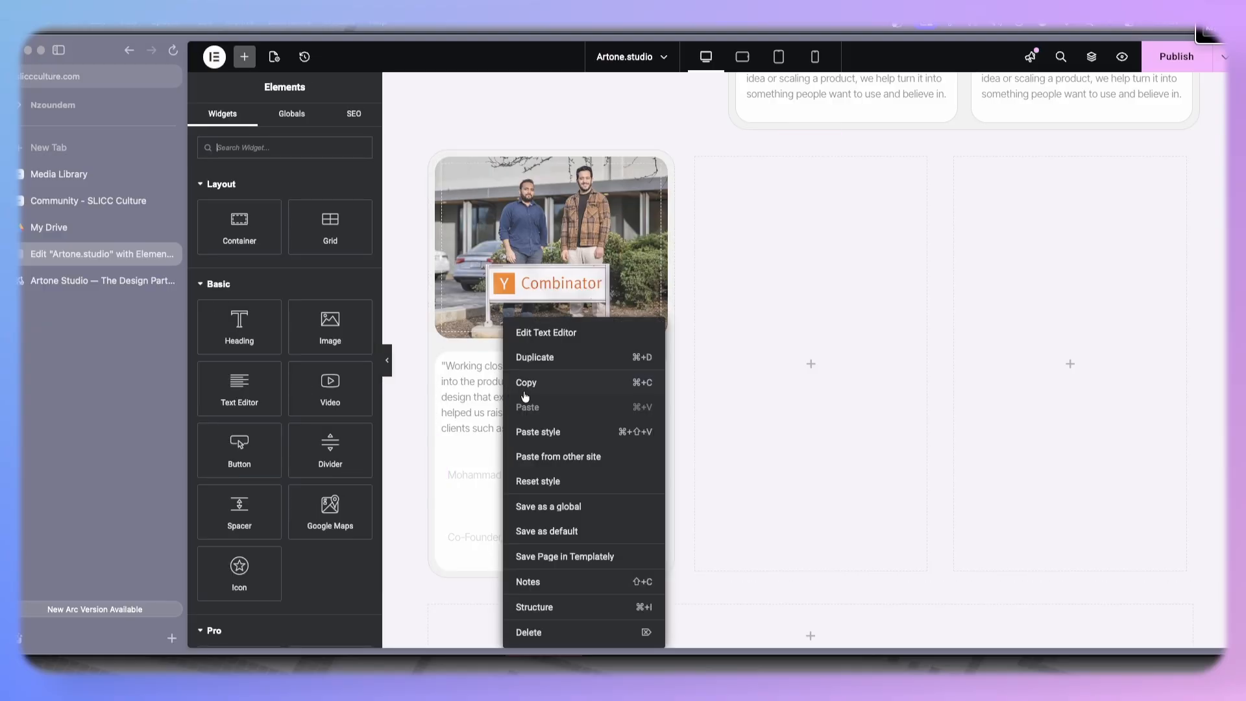
{"action": "left_click", "coordinate": [512, 392]}
{"action": "right_click", "coordinate": [520, 483]}
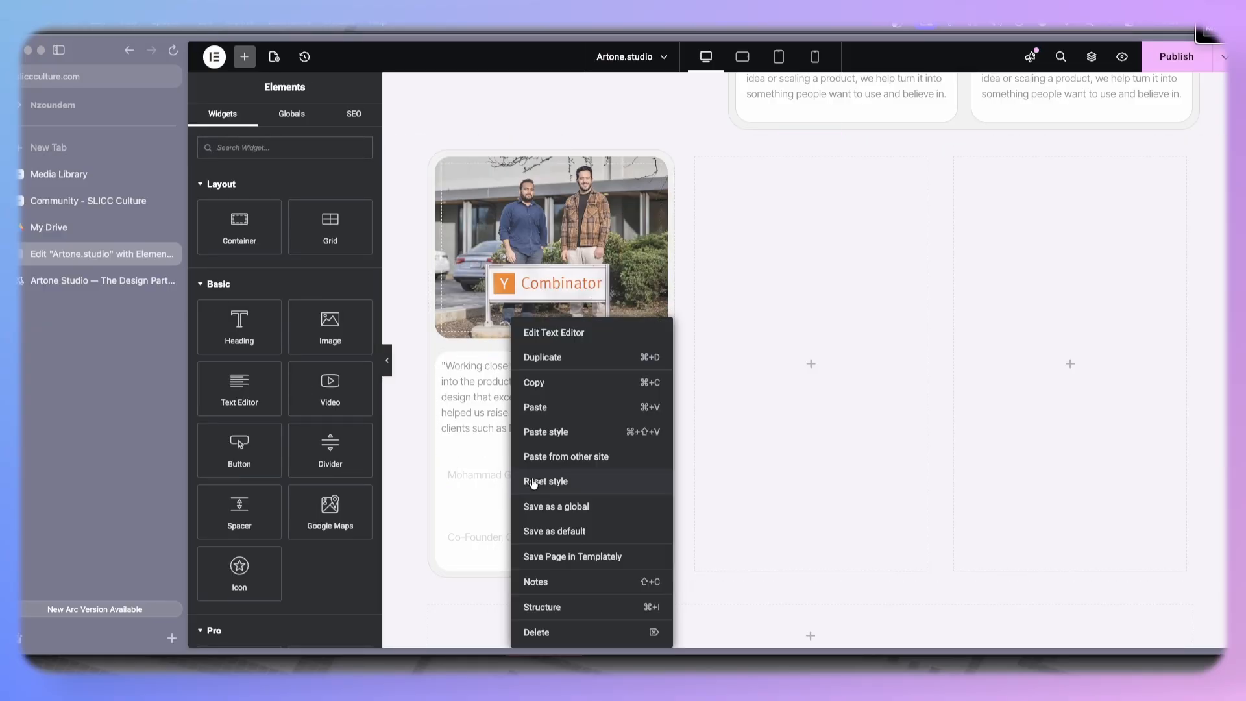
{"action": "left_click", "coordinate": [562, 432]}
{"action": "right_click", "coordinate": [516, 521]}
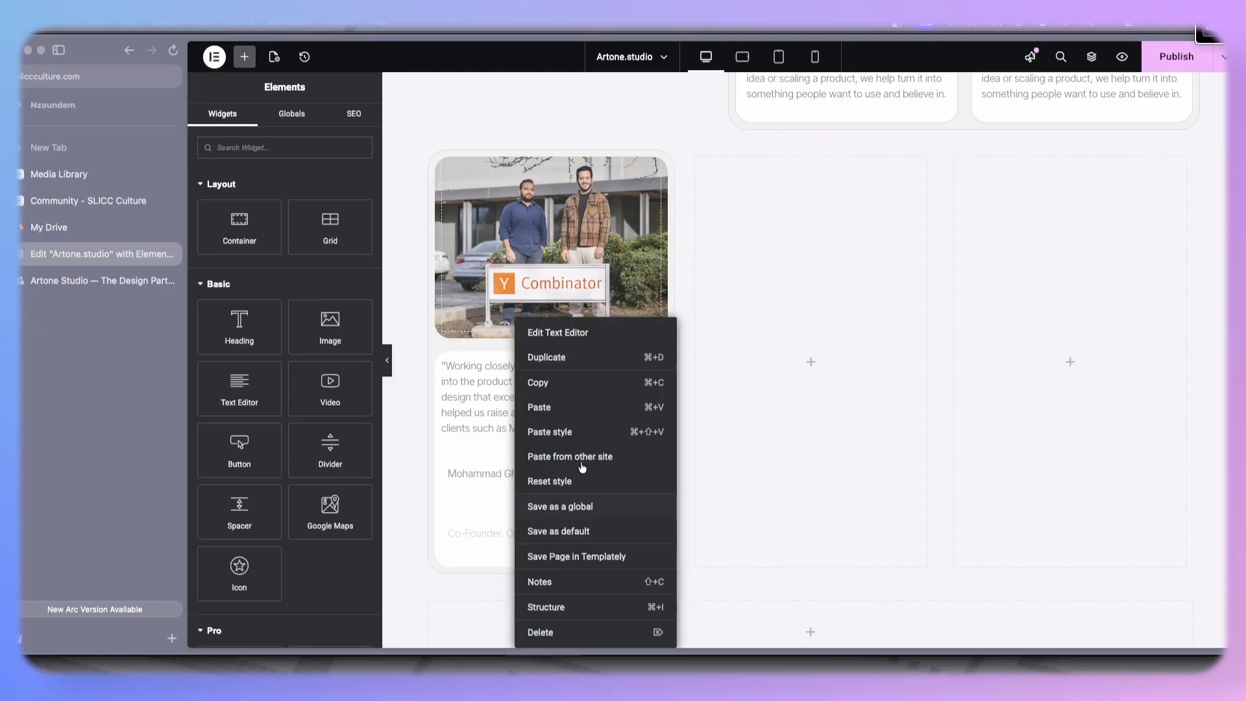
{"action": "left_click", "coordinate": [573, 428]}
- Set the author name's font weight to 700 (Bold)
{"action": "left_click", "coordinate": [489, 473]}
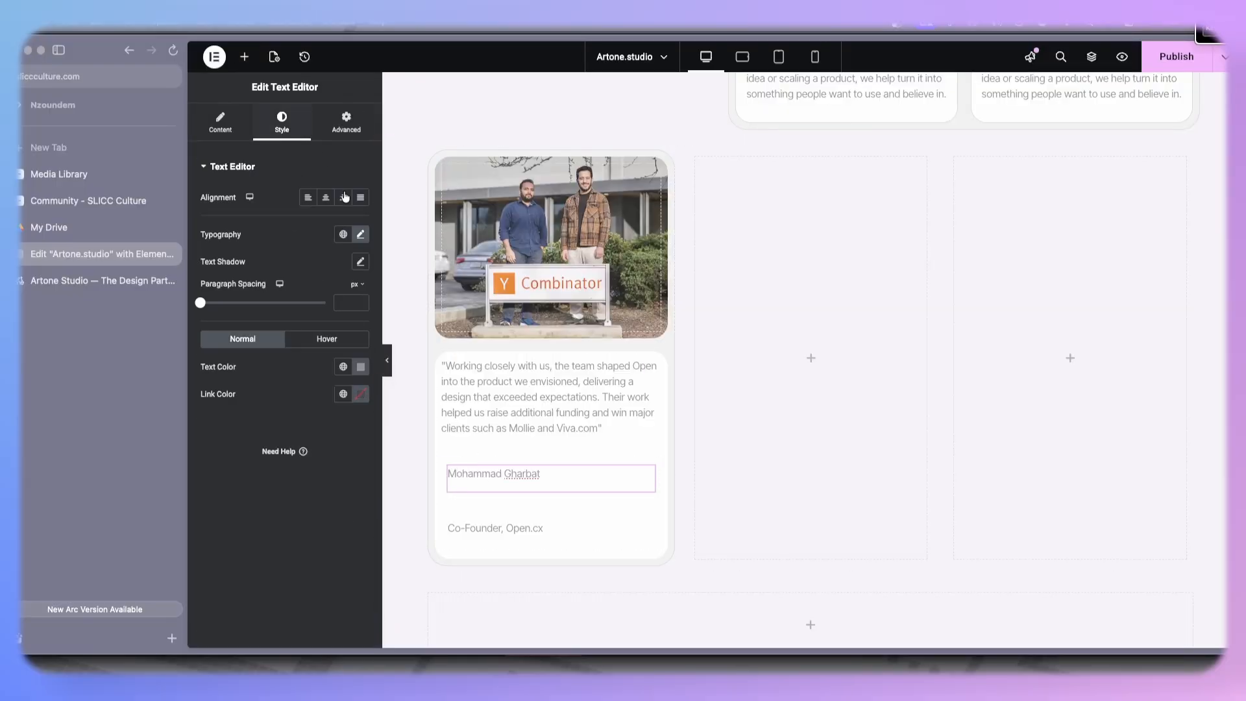
{"action": "left_click", "coordinate": [360, 234]}
{"action": "left_click", "coordinate": [318, 370]}
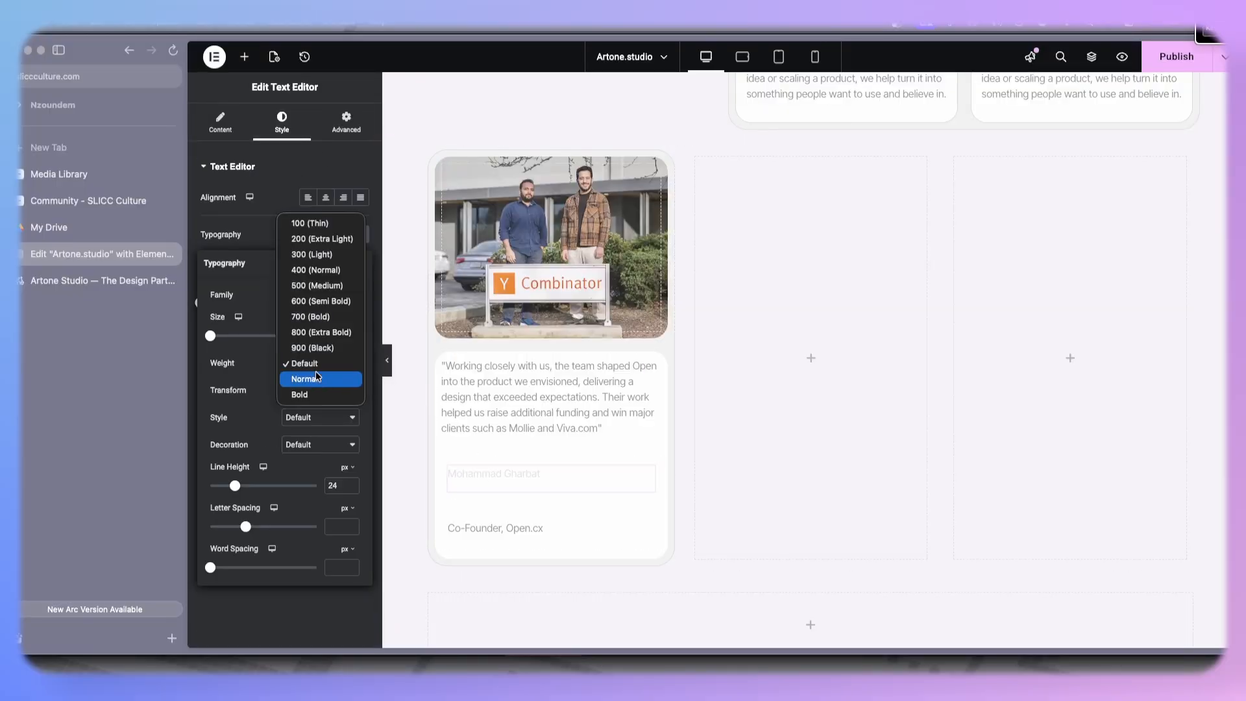
{"action": "left_click", "coordinate": [318, 317]}
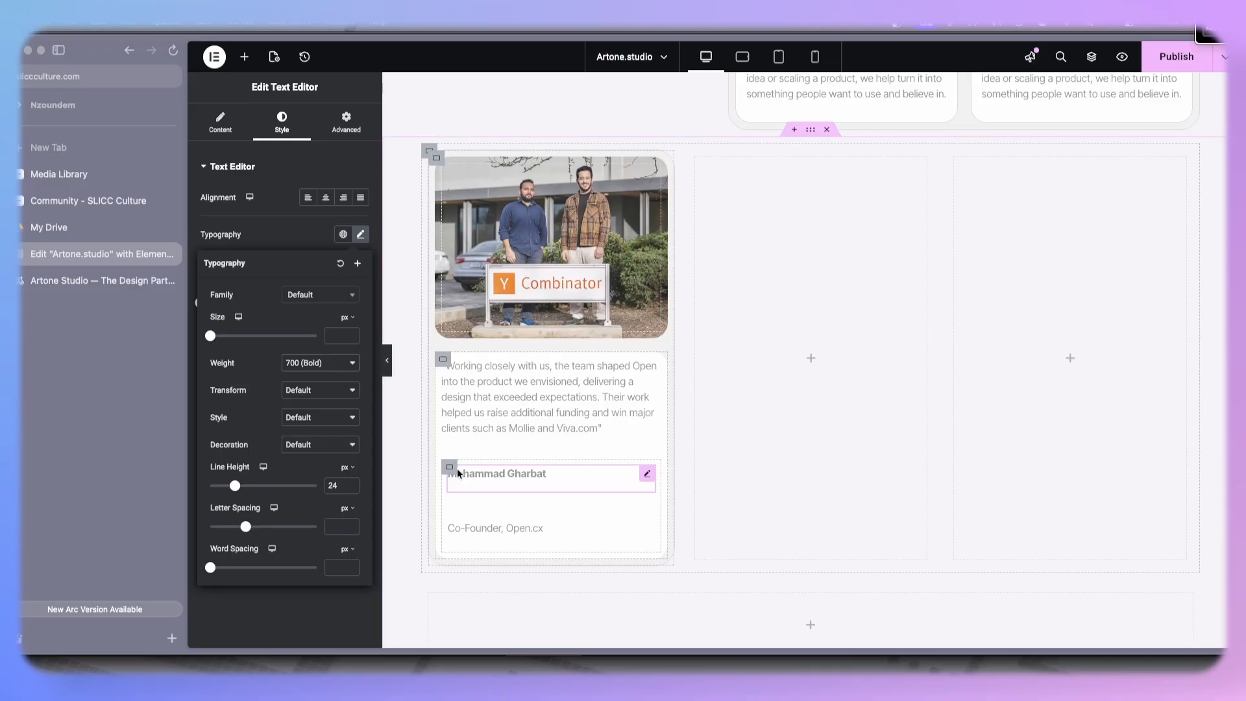
- Set the inner container's gaps and padding to 0
{"action": "left_click", "coordinate": [450, 470]}
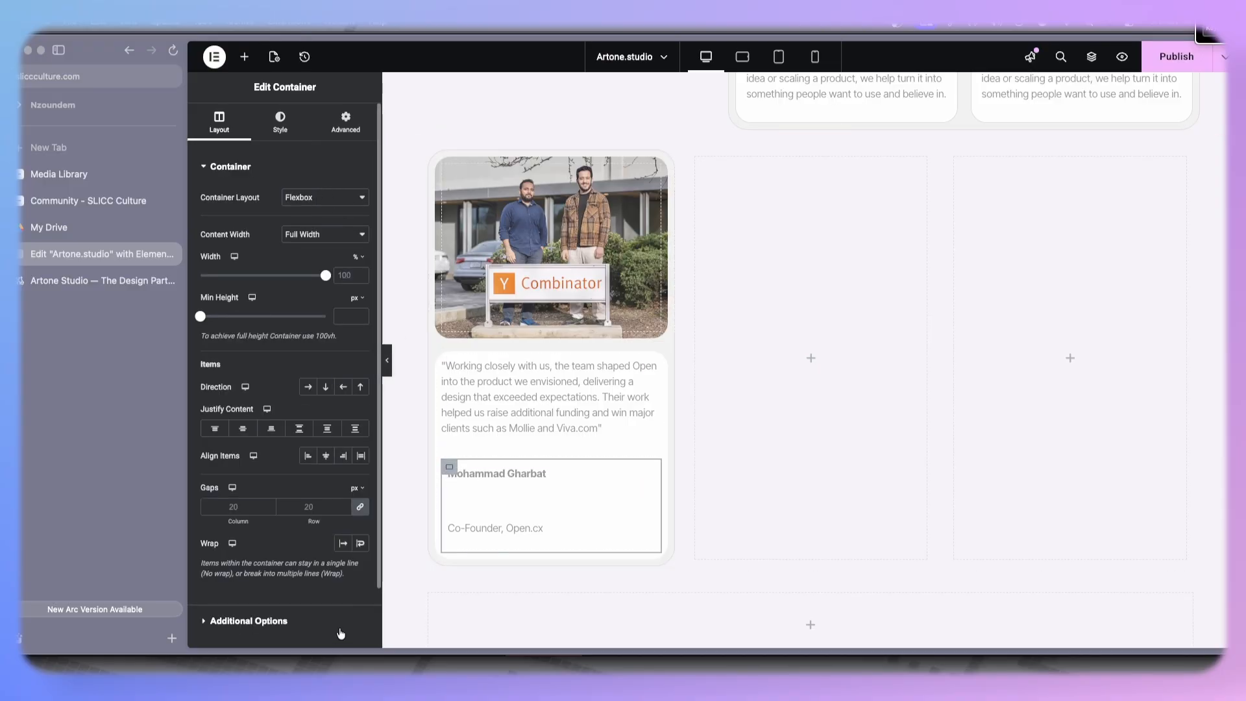
{"action": "left_click", "coordinate": [361, 509]}
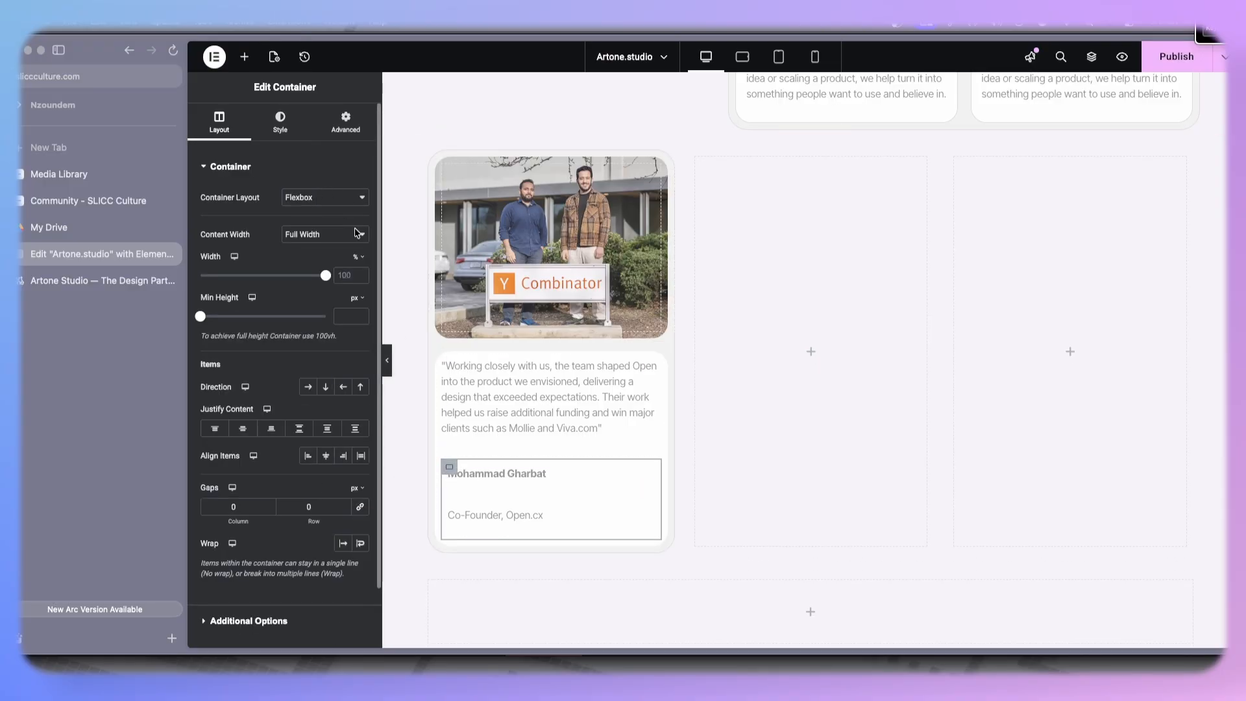
{"action": "left_click", "coordinate": [346, 124]}
{"action": "left_click", "coordinate": [361, 261]}
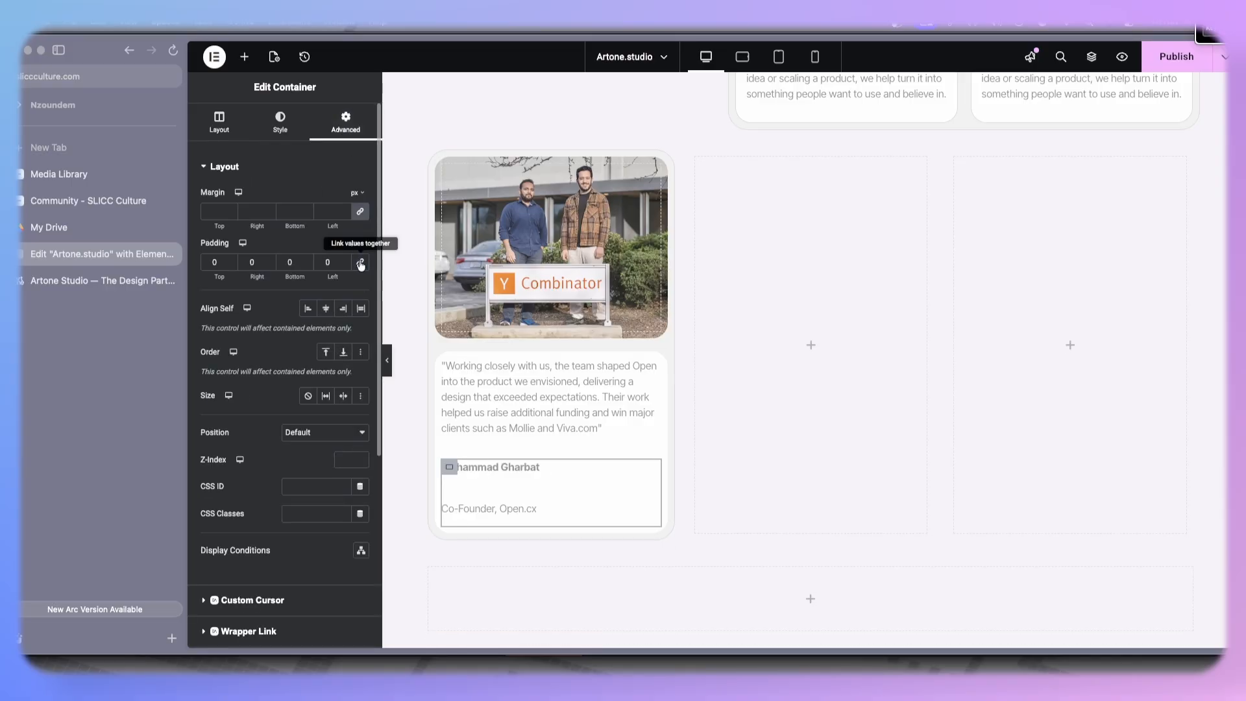
- Remove the empty line above Co-Founder, Open.cx in the title widget
{"action": "left_click", "coordinate": [509, 486]}
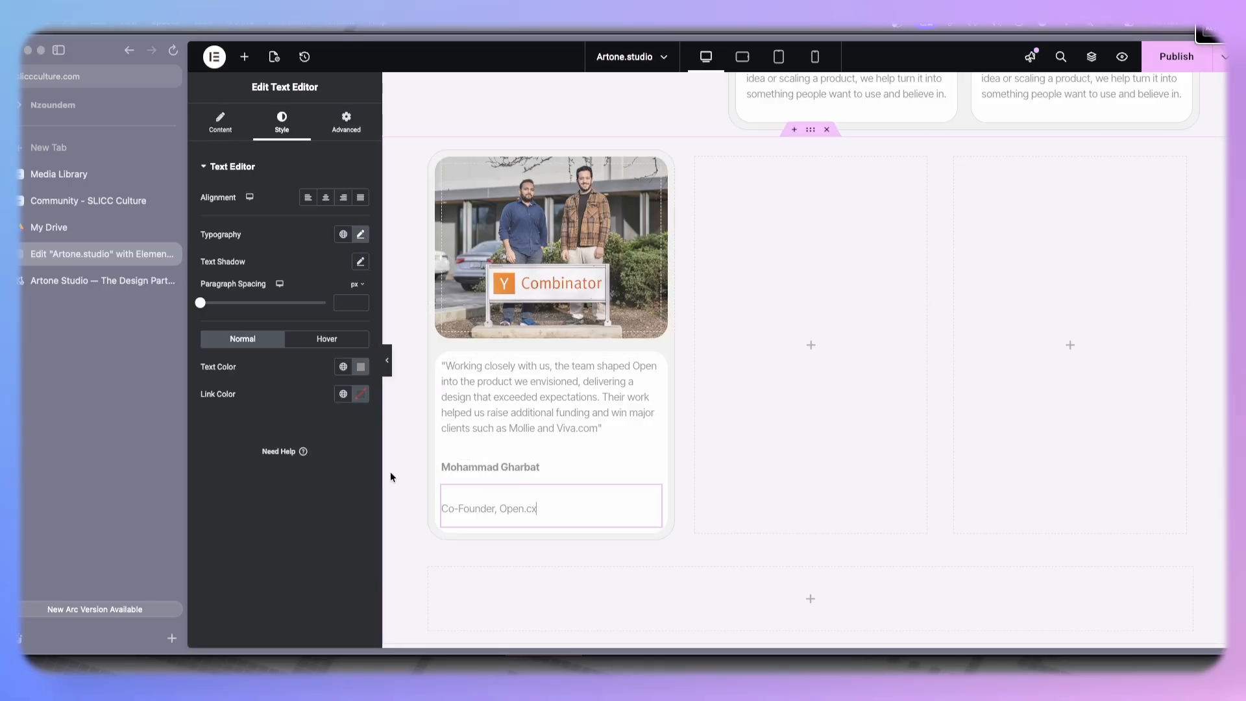
{"action": "left_click", "coordinate": [220, 124]}
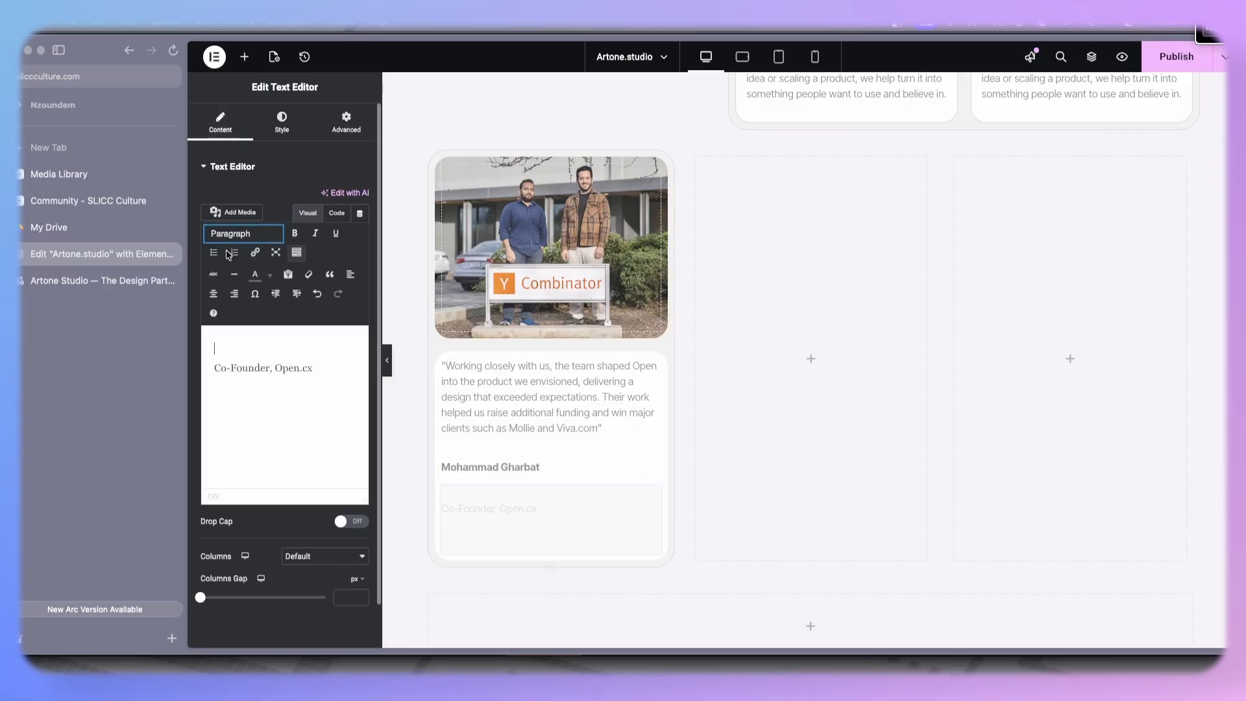
{"action": "key", "text": "BackSpace"}
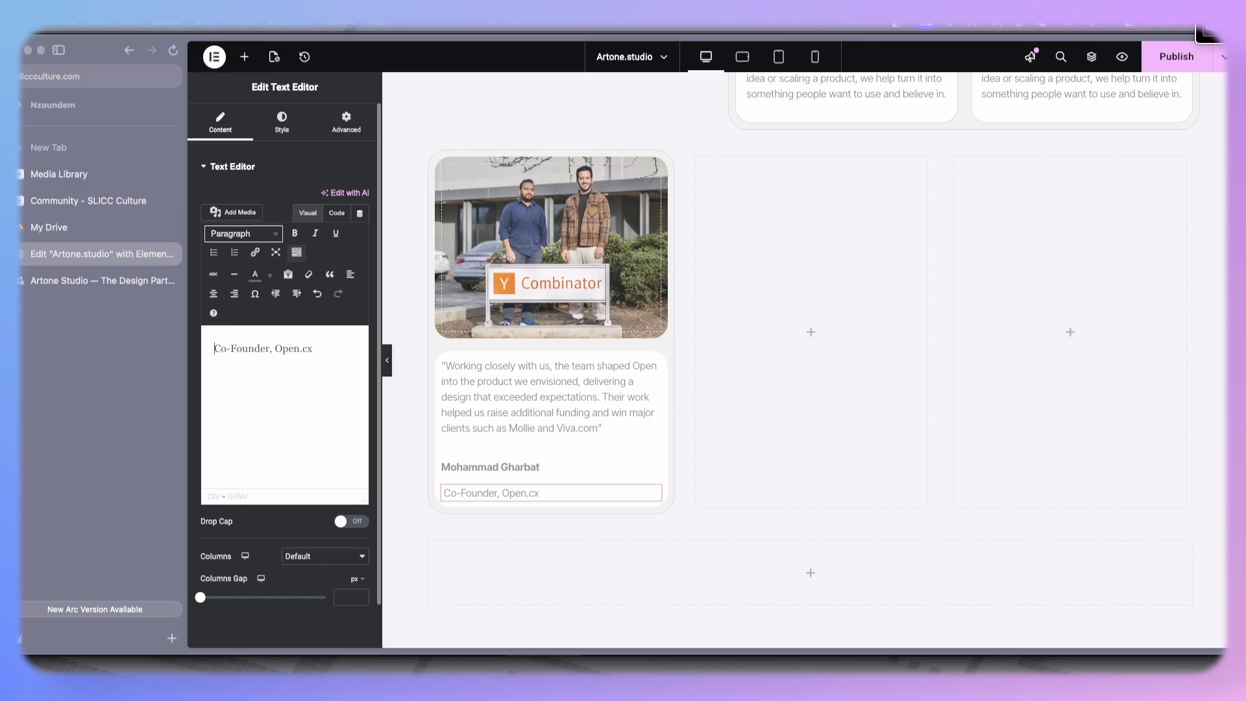
{"action": "left_click", "coordinate": [532, 467]}
{"action": "left_click", "coordinate": [450, 466]}
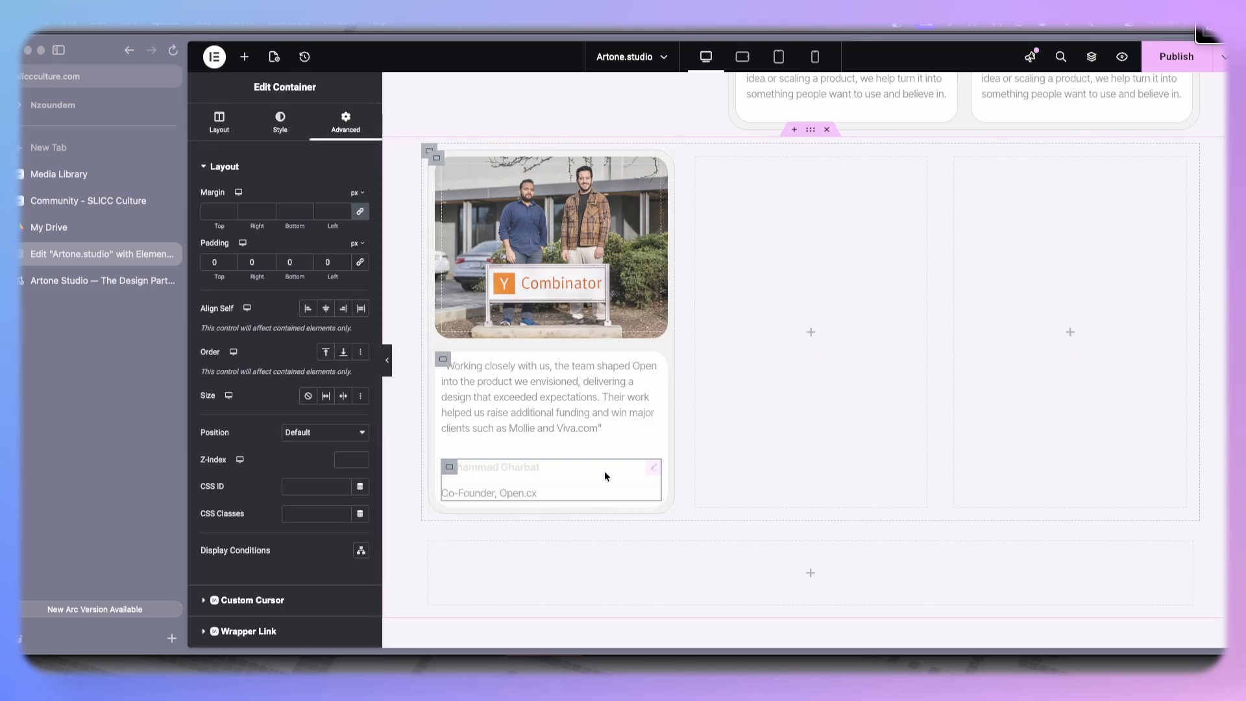
- Set the author name's line height to 14 px
{"action": "left_click", "coordinate": [531, 471]}
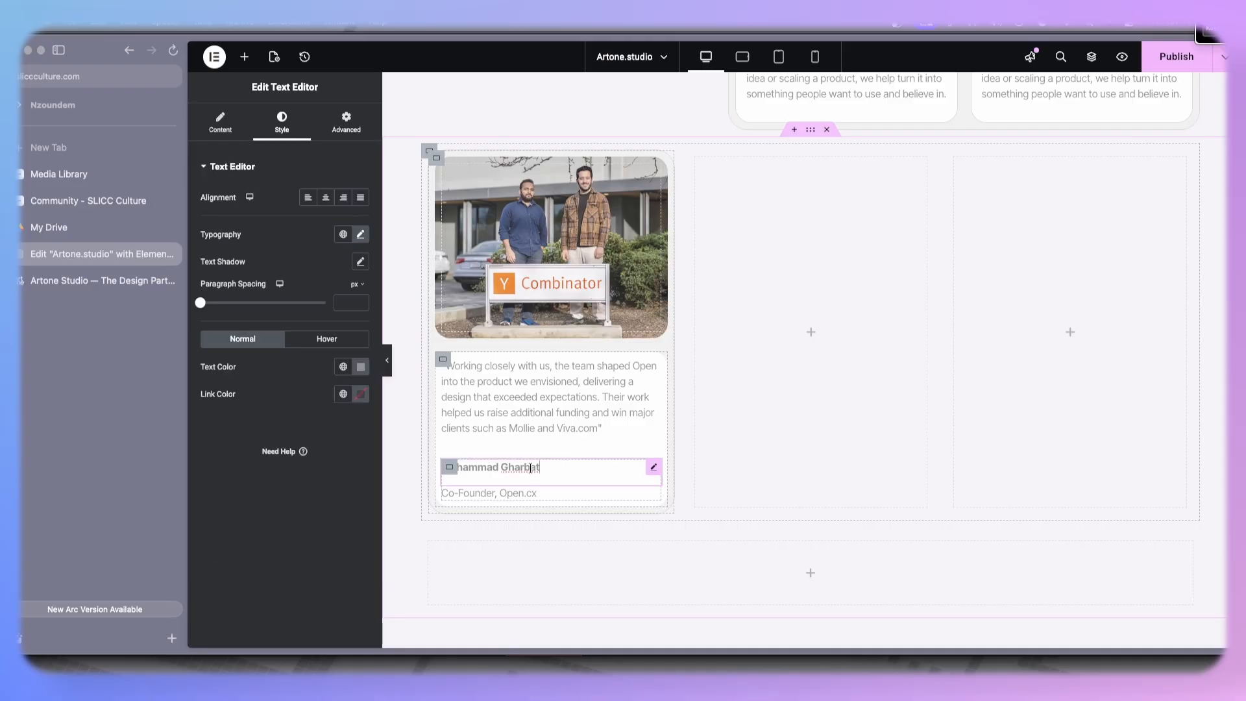
{"action": "left_click", "coordinate": [220, 124]}
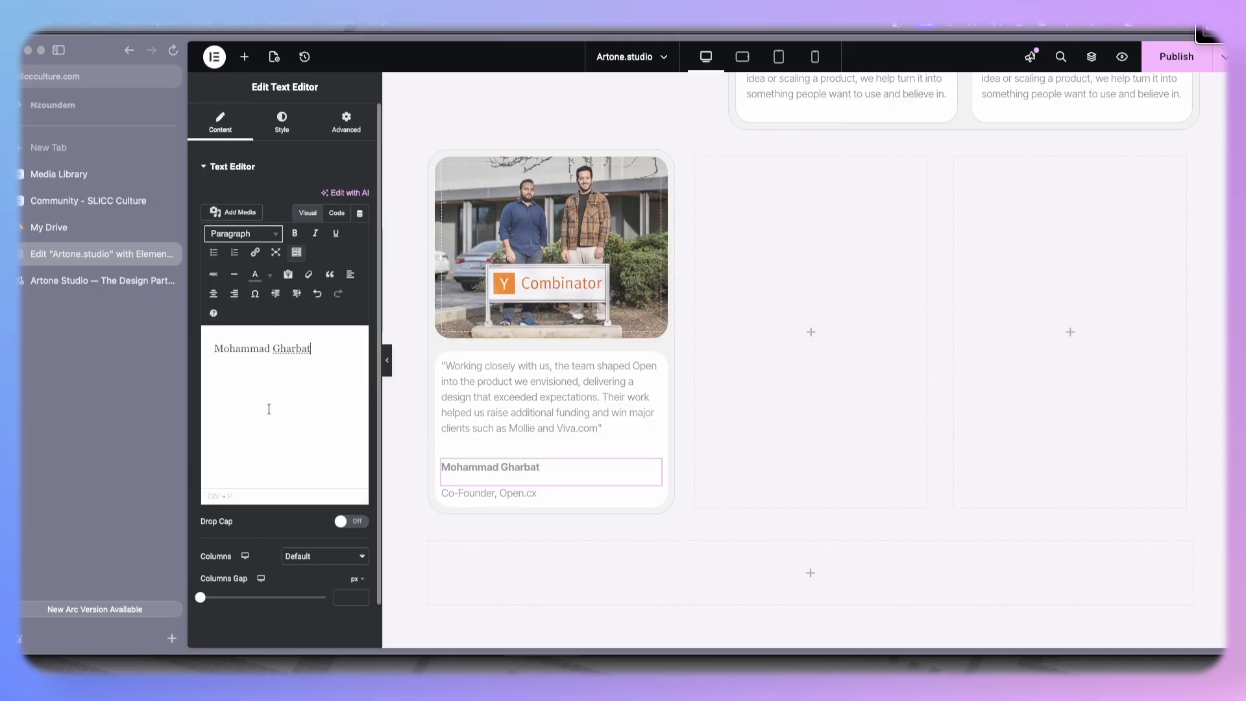
{"action": "left_click", "coordinate": [282, 123]}
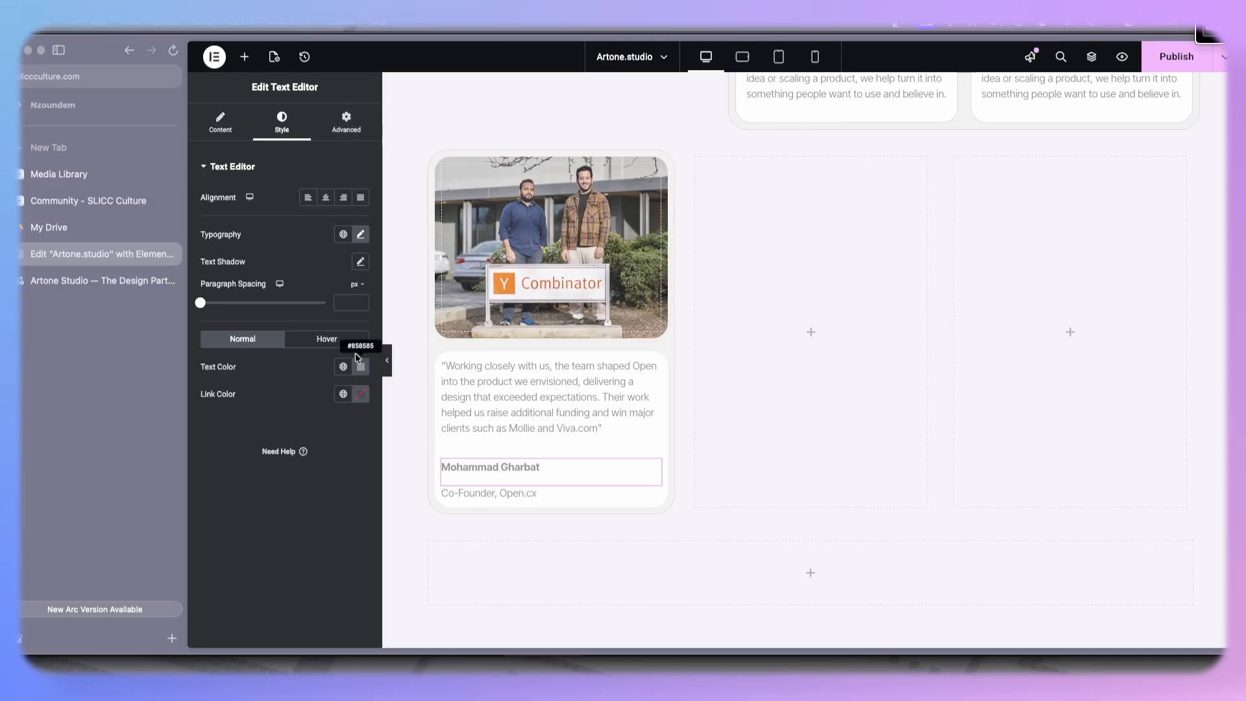
{"action": "left_click", "coordinate": [360, 234]}
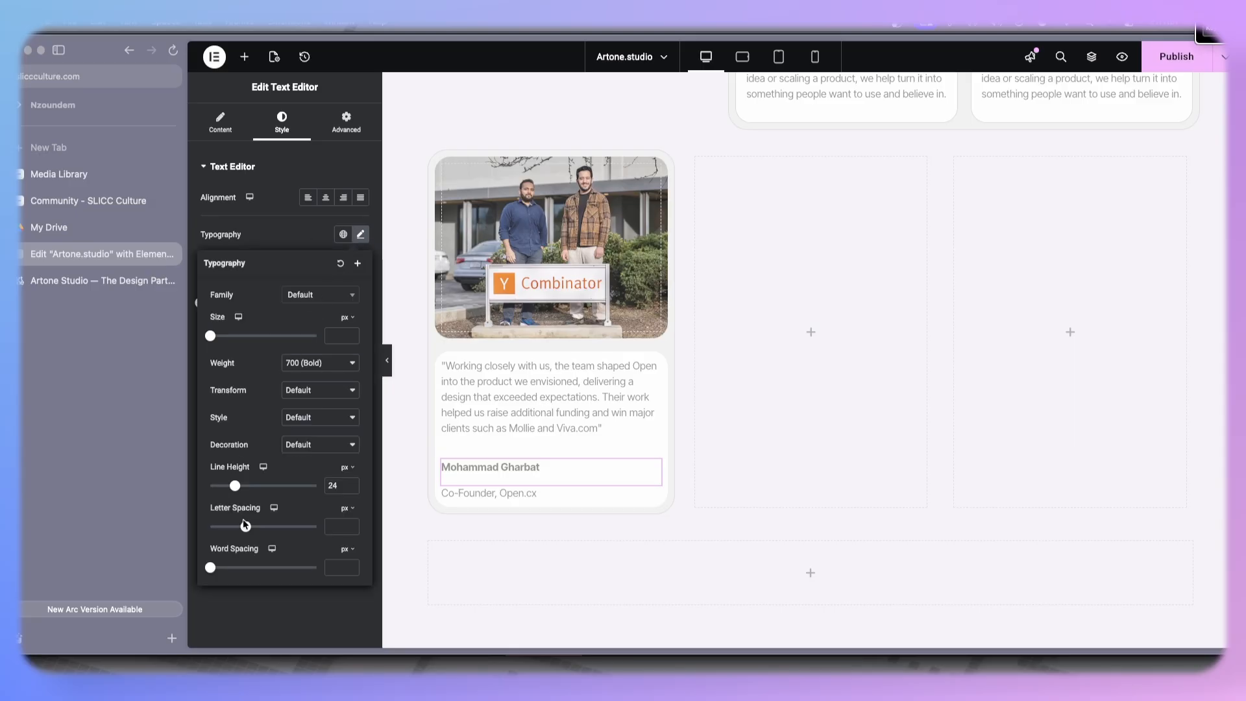
{"action": "left_click_drag", "start_coordinate": [234, 487], "coordinate": [222, 487]}
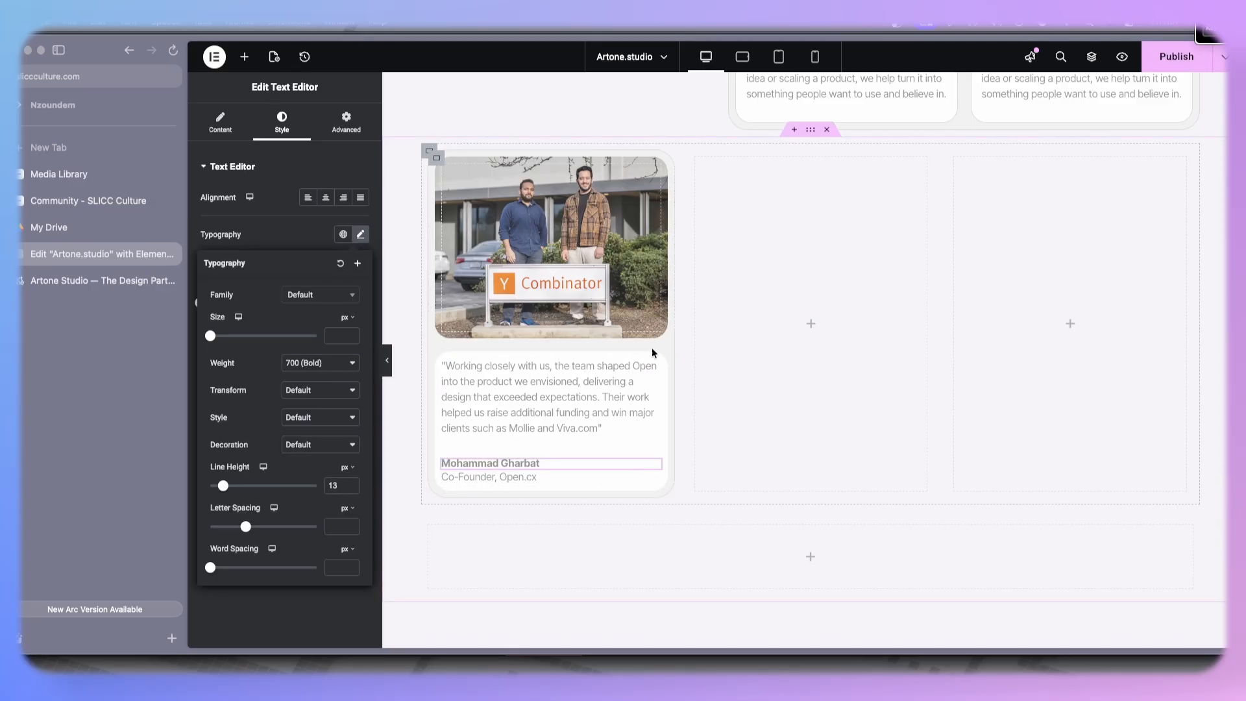
{"action": "scroll", "coordinate": [603, 403], "scroll_direction": "up", "scroll_amount": 1}
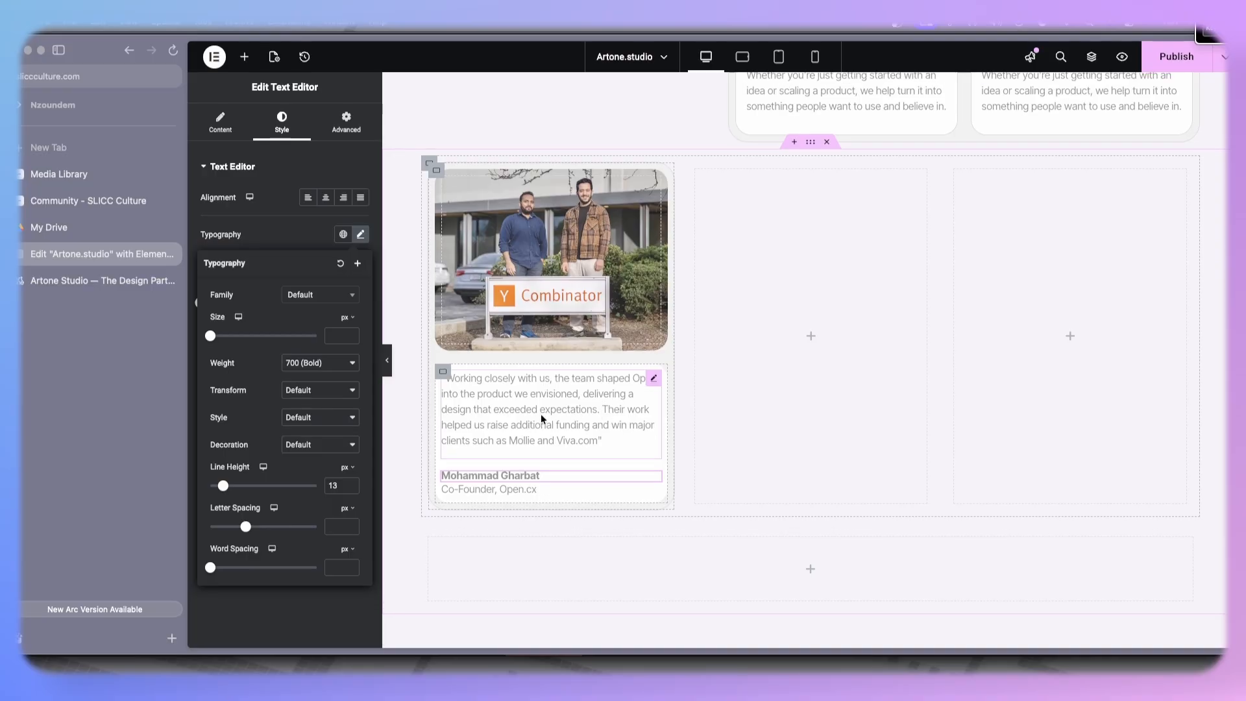
{"action": "left_click", "coordinate": [352, 484]}
{"action": "left_click", "coordinate": [351, 483]}
{"action": "left_click", "coordinate": [352, 483]}
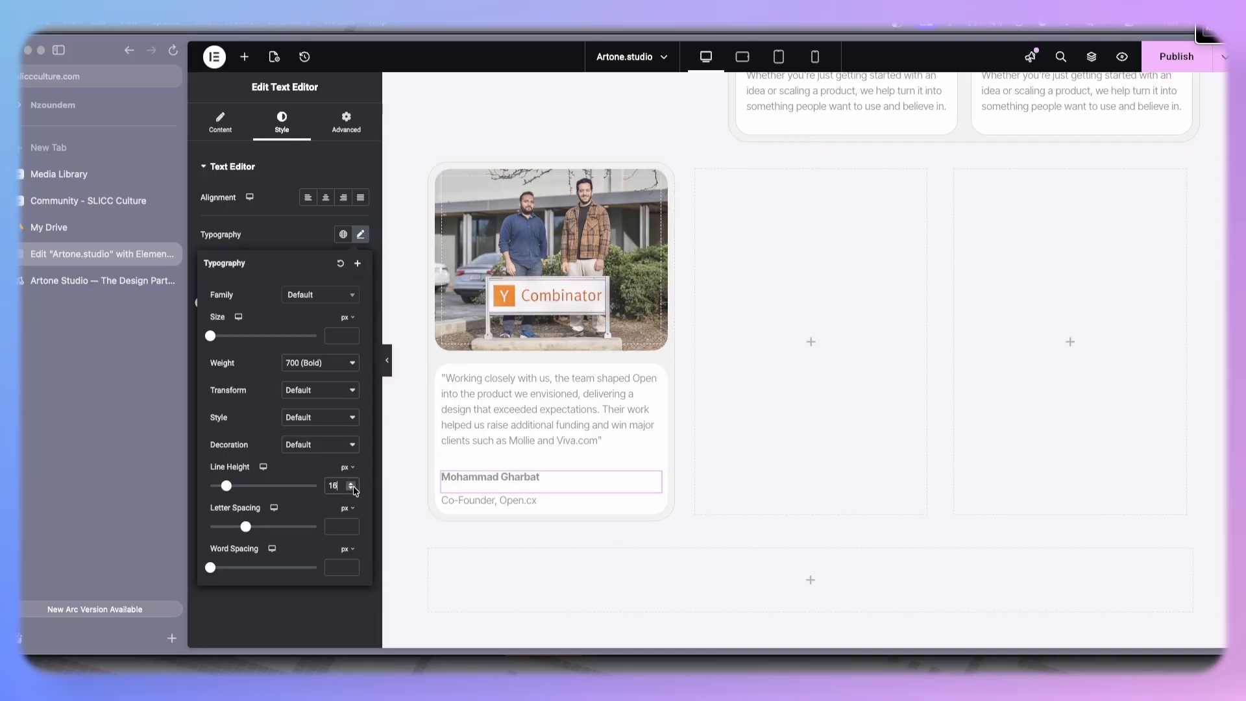
{"action": "left_click", "coordinate": [351, 488]}
{"action": "left_click", "coordinate": [352, 489]}
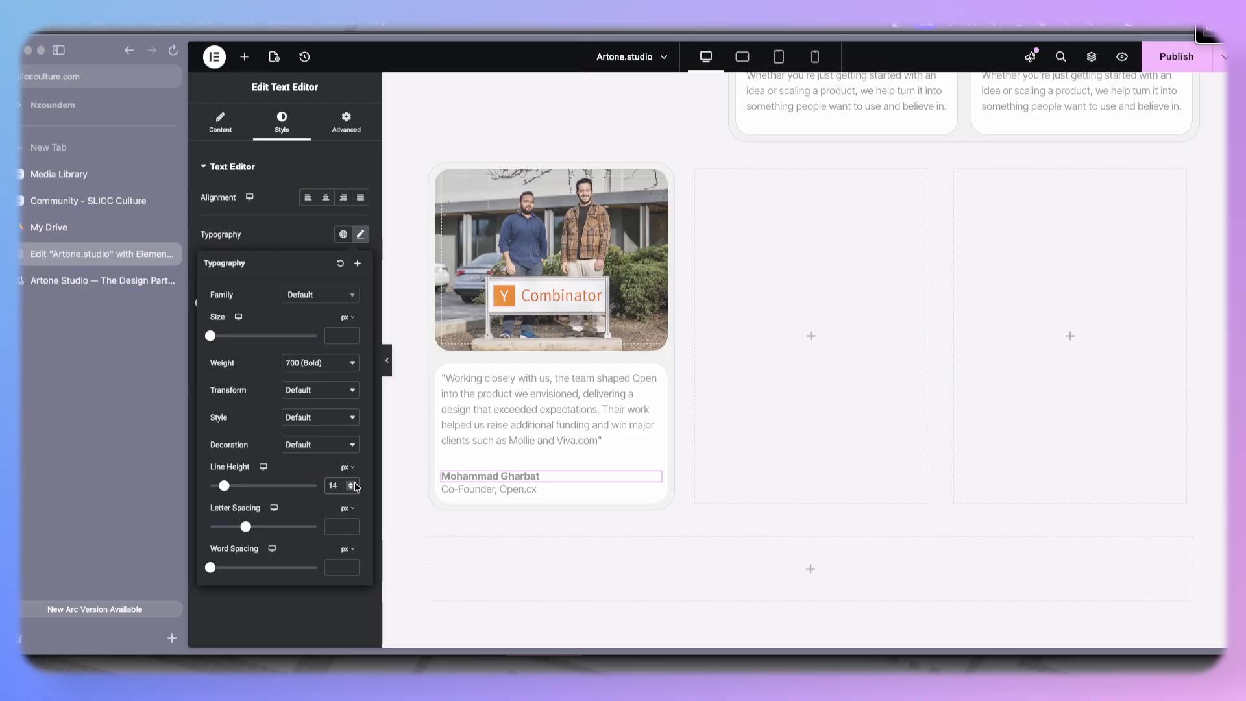
{"action": "left_click", "coordinate": [294, 229]}
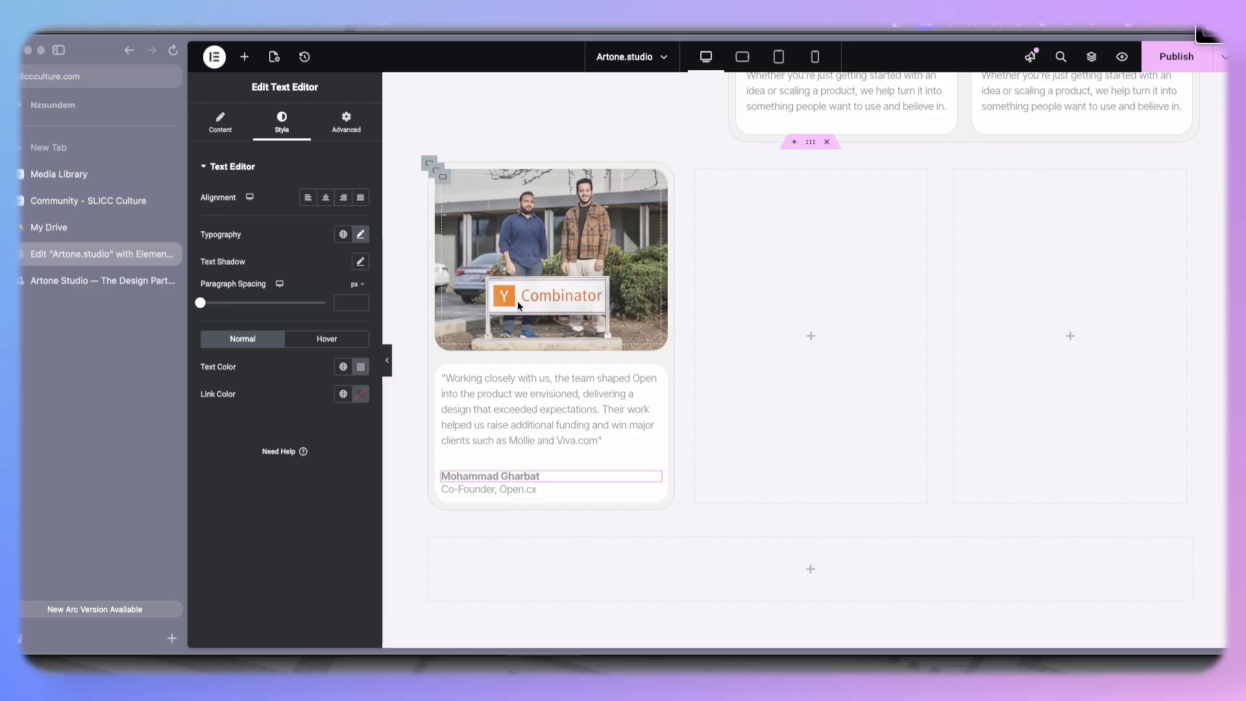
- Duplicate the finished testimonial card
{"action": "scroll", "coordinate": [466, 246], "scroll_direction": "up", "scroll_amount": 1}
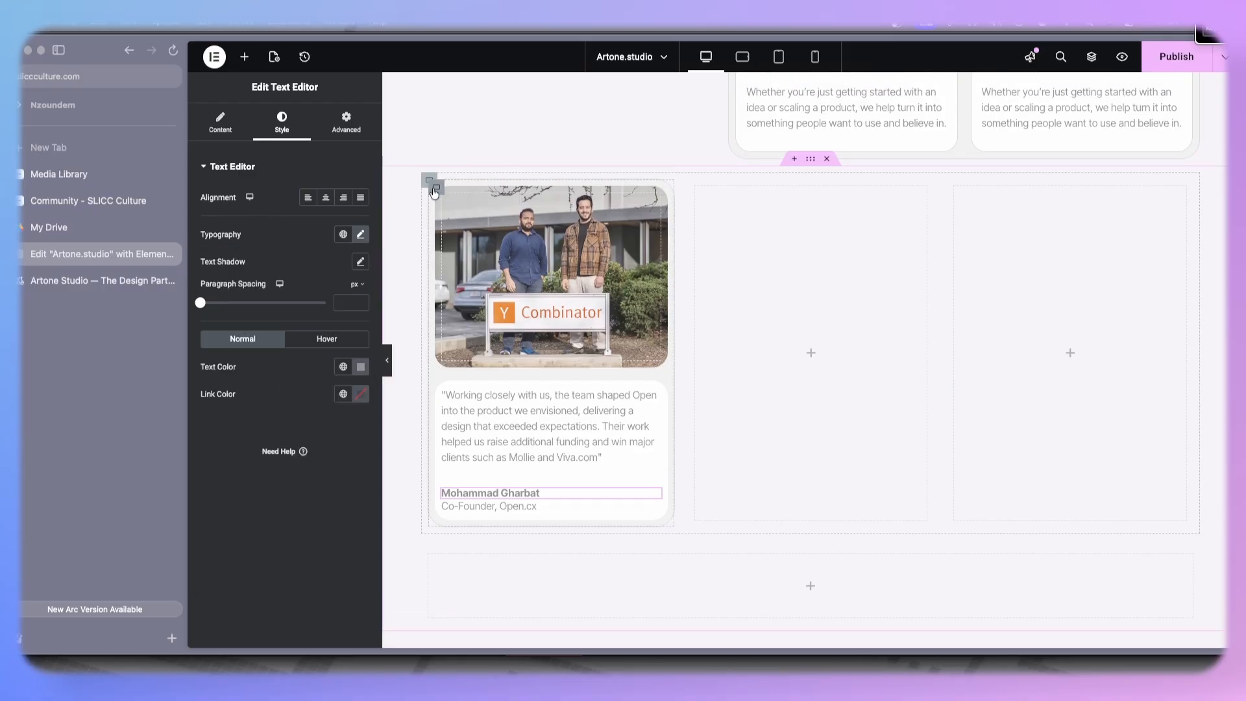
{"action": "right_click", "coordinate": [434, 191]}
{"action": "left_click", "coordinate": [459, 230]}
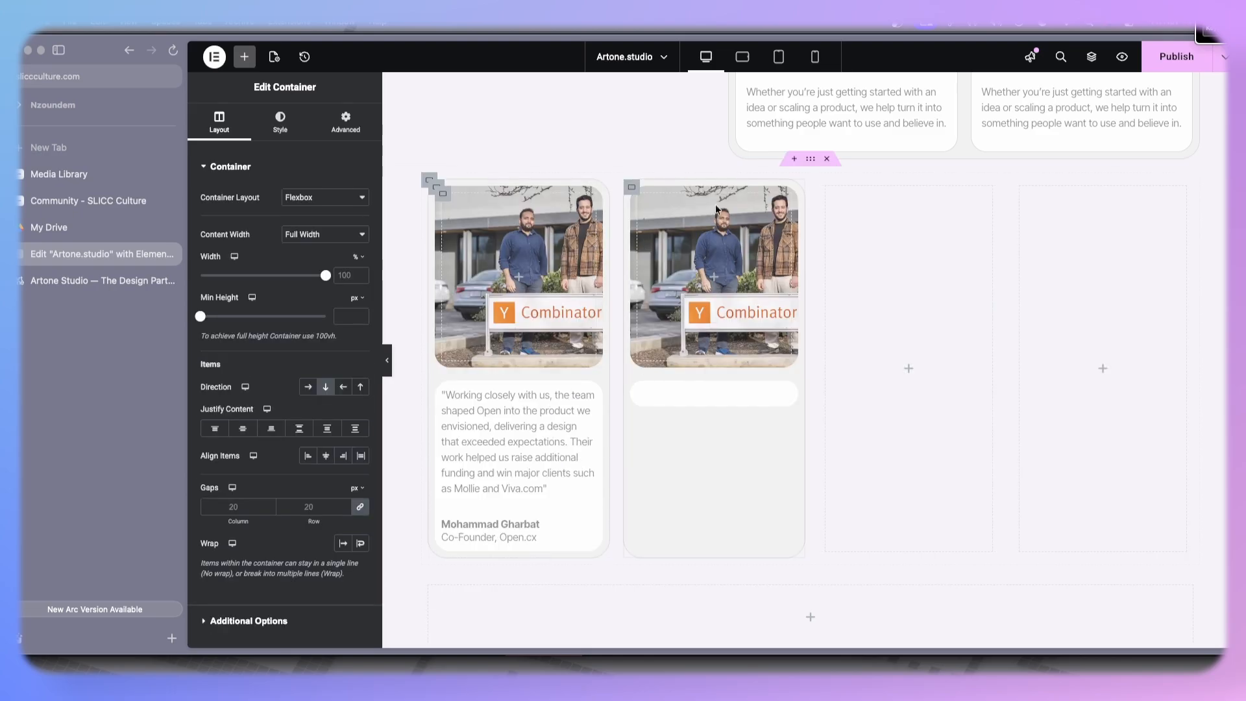
- Delete the two empty placeholder containers beside the cards
{"action": "right_click", "coordinate": [828, 189]}
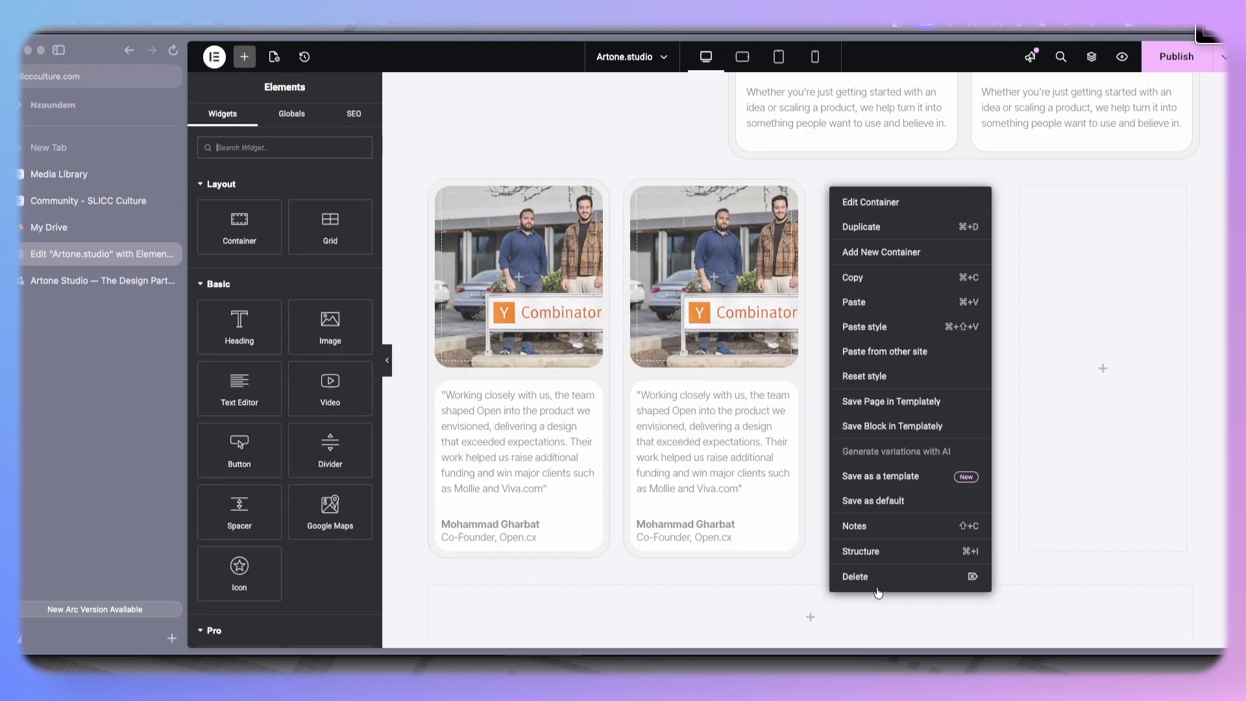
{"action": "left_click", "coordinate": [897, 575]}
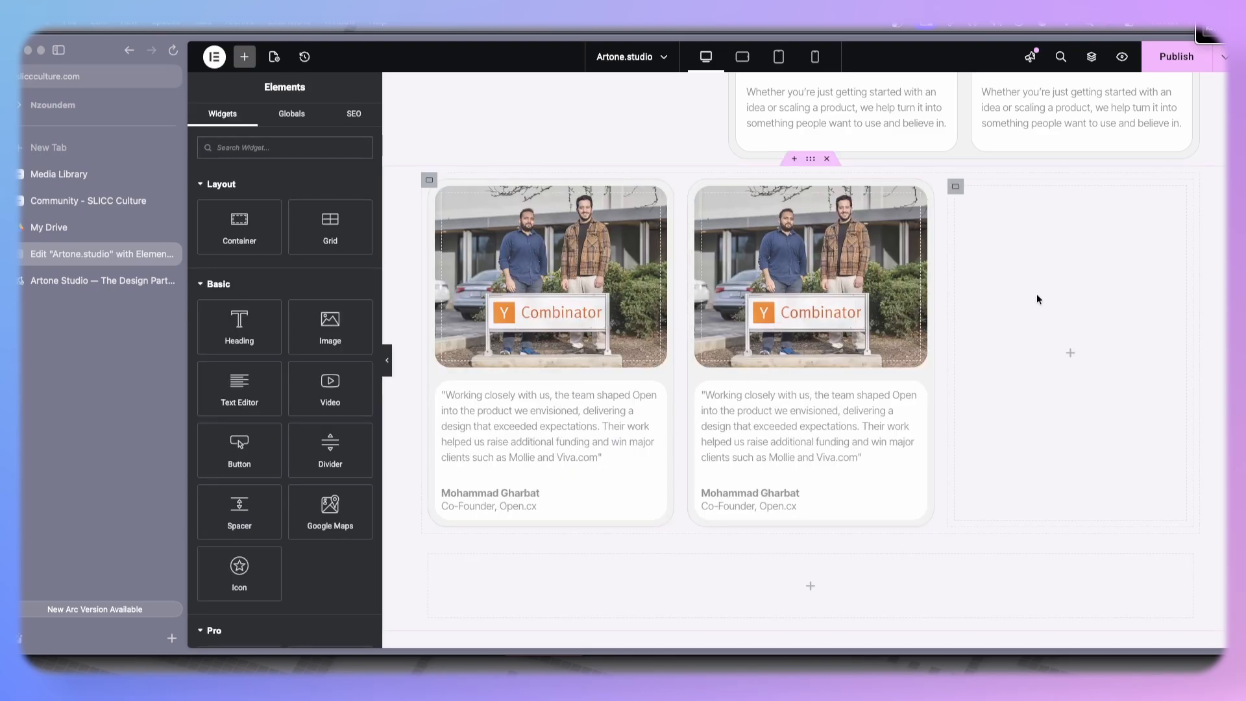
{"action": "right_click", "coordinate": [957, 185]}
{"action": "left_click", "coordinate": [983, 567]}
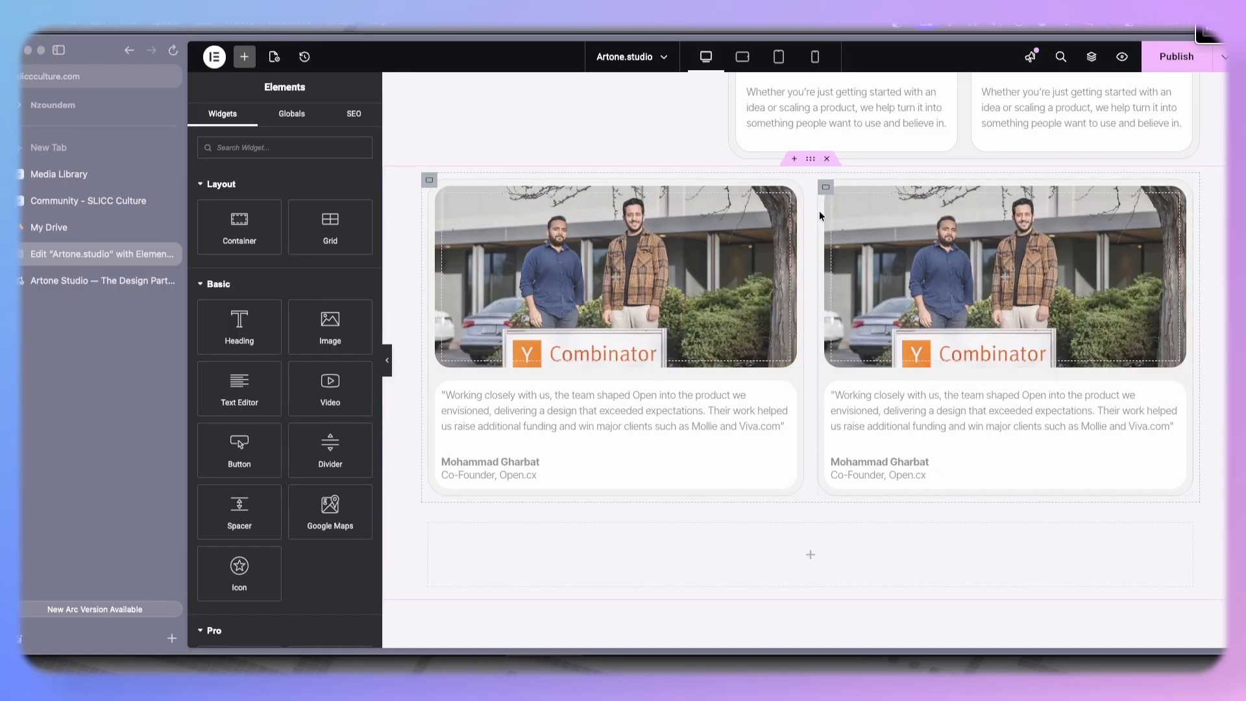
- Duplicate the second testimonial card to make a third card
{"action": "right_click", "coordinate": [827, 190]}
{"action": "left_click", "coordinate": [842, 226]}
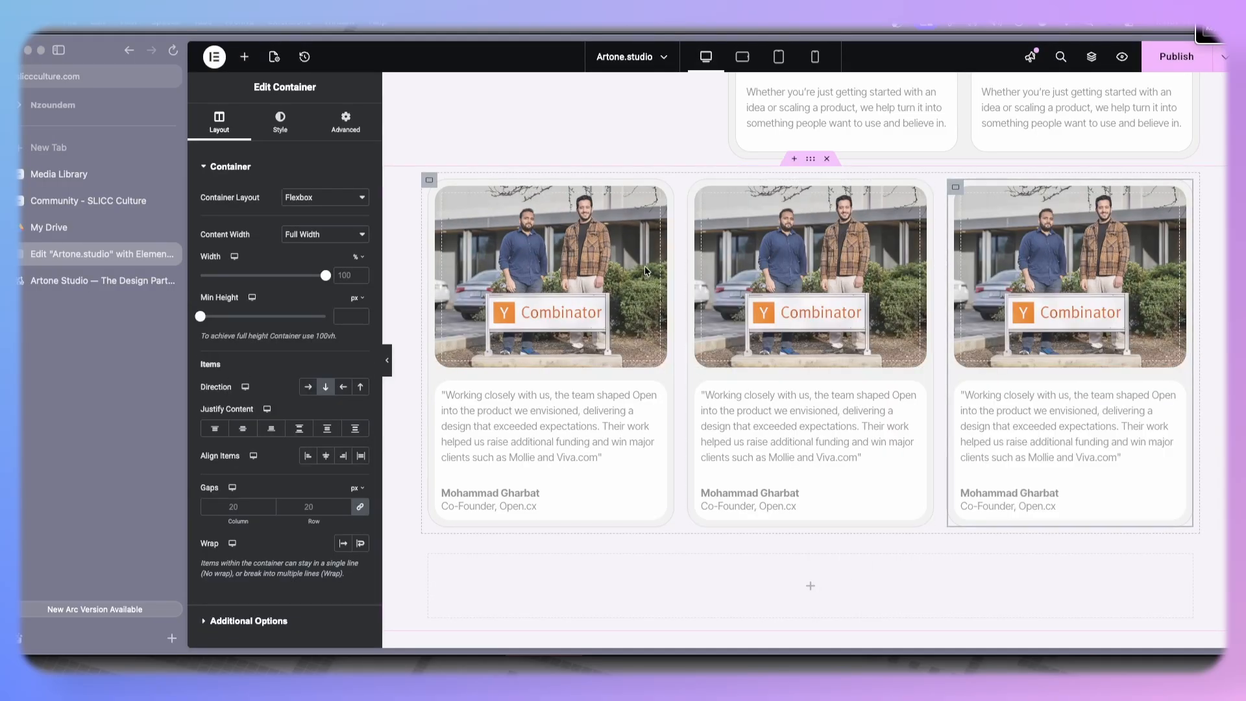
{"action": "left_click", "coordinate": [280, 125]}
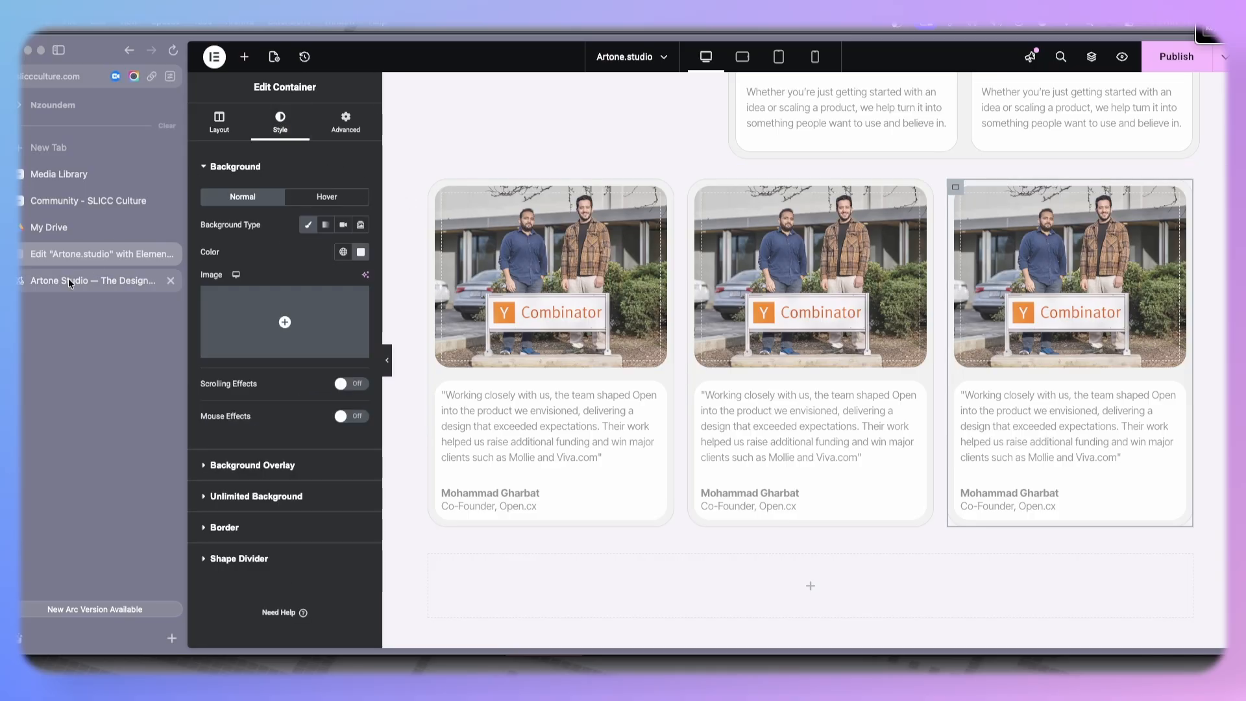
{"action": "left_click", "coordinate": [68, 278]}
{"action": "left_click", "coordinate": [89, 262]}
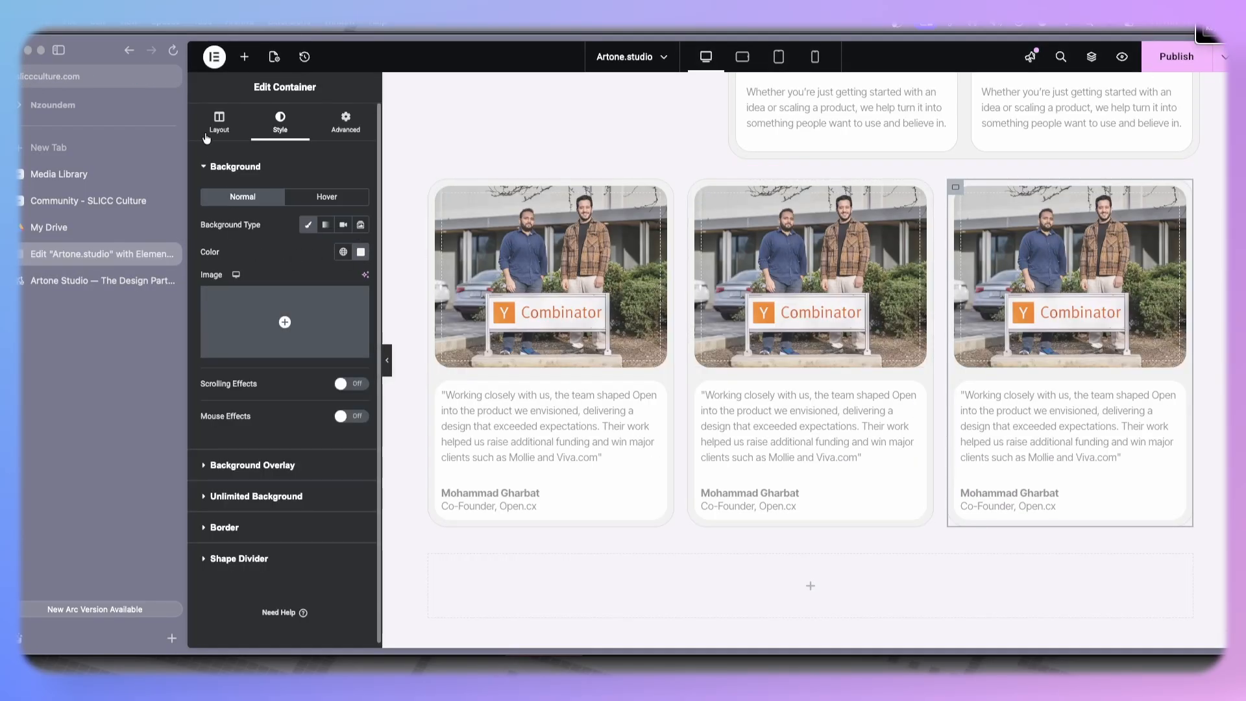
{"action": "left_click", "coordinate": [310, 224]}
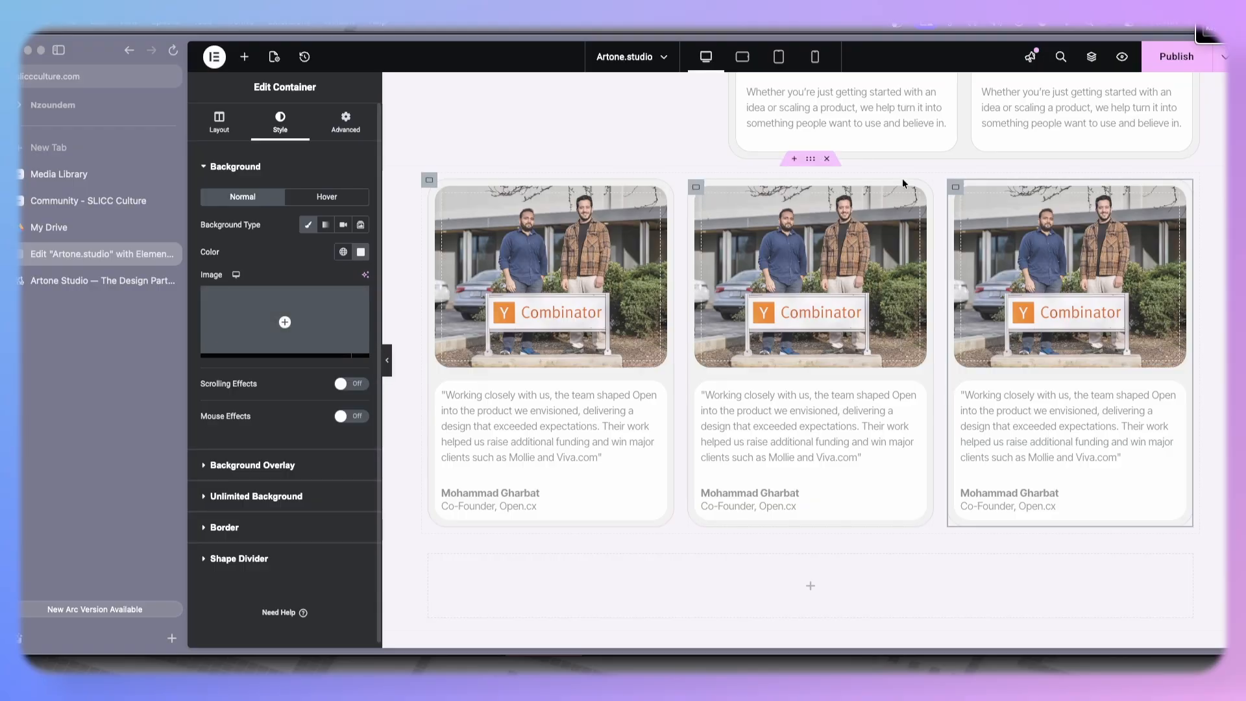
- Replace the second card's photo background with the portrait of the man in glasses
{"action": "left_click", "coordinate": [705, 195]}
{"action": "left_click", "coordinate": [279, 121]}
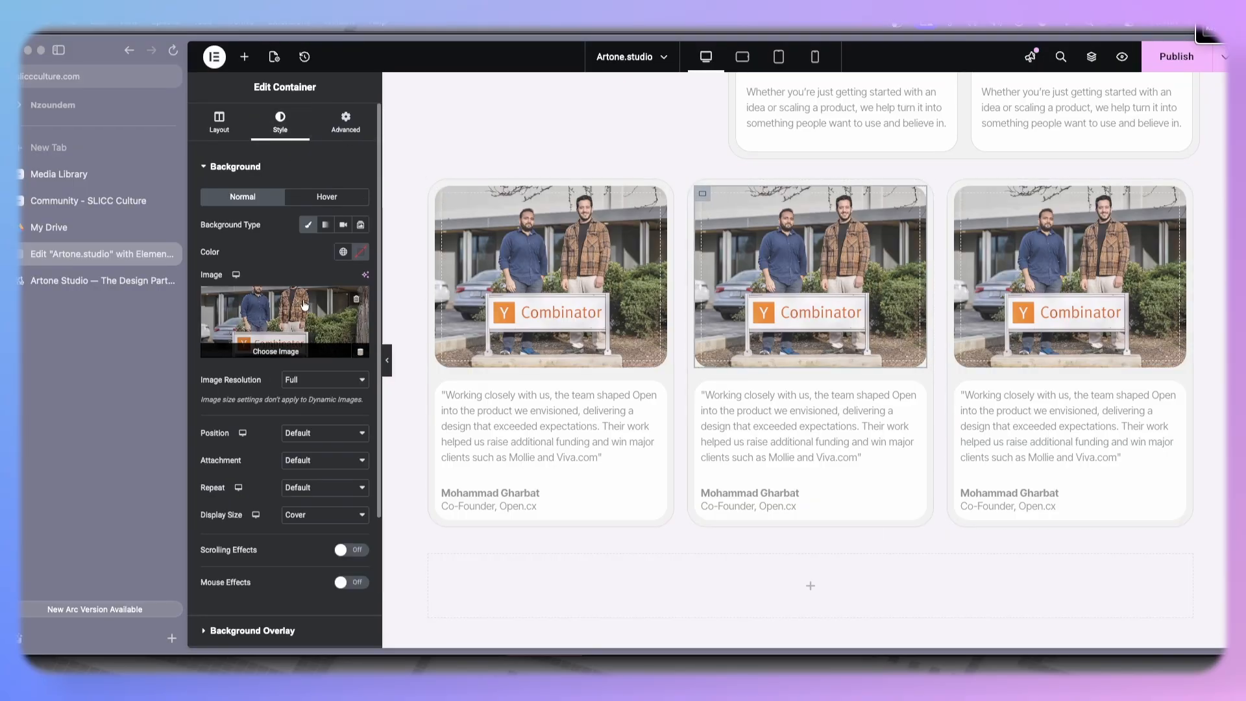
{"action": "left_click", "coordinate": [304, 305]}
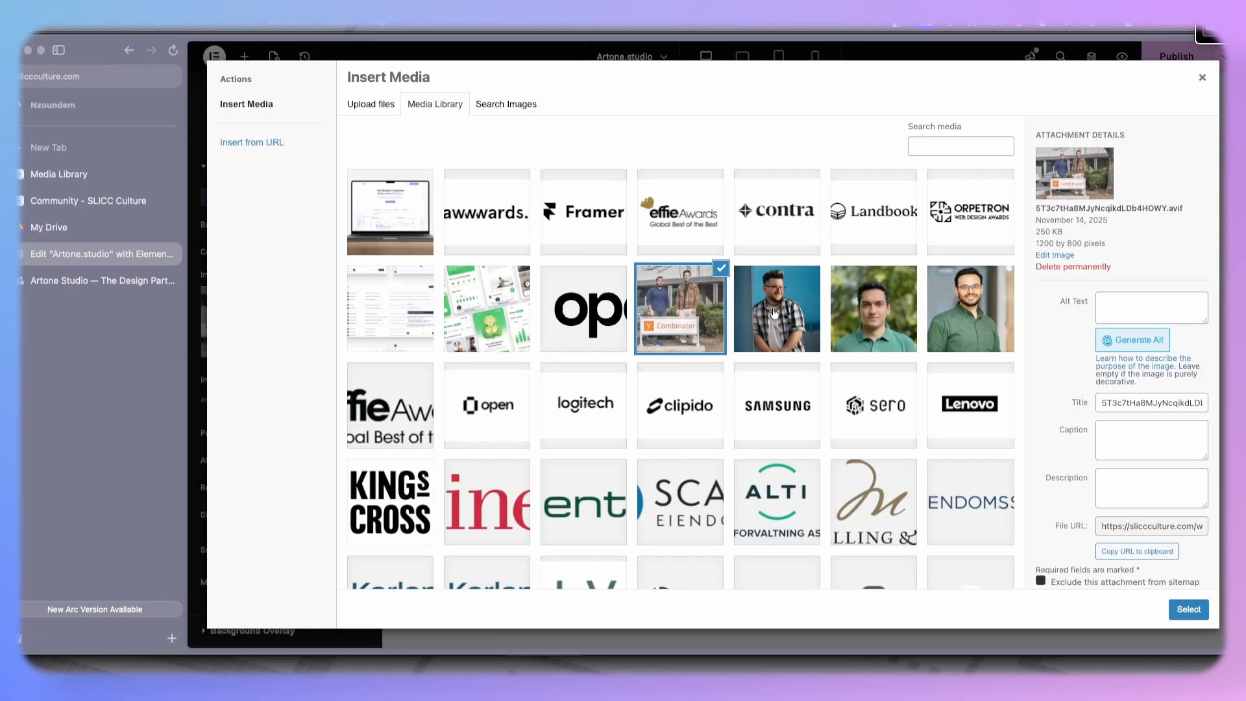
{"action": "left_click", "coordinate": [775, 311]}
{"action": "left_click", "coordinate": [1188, 608]}
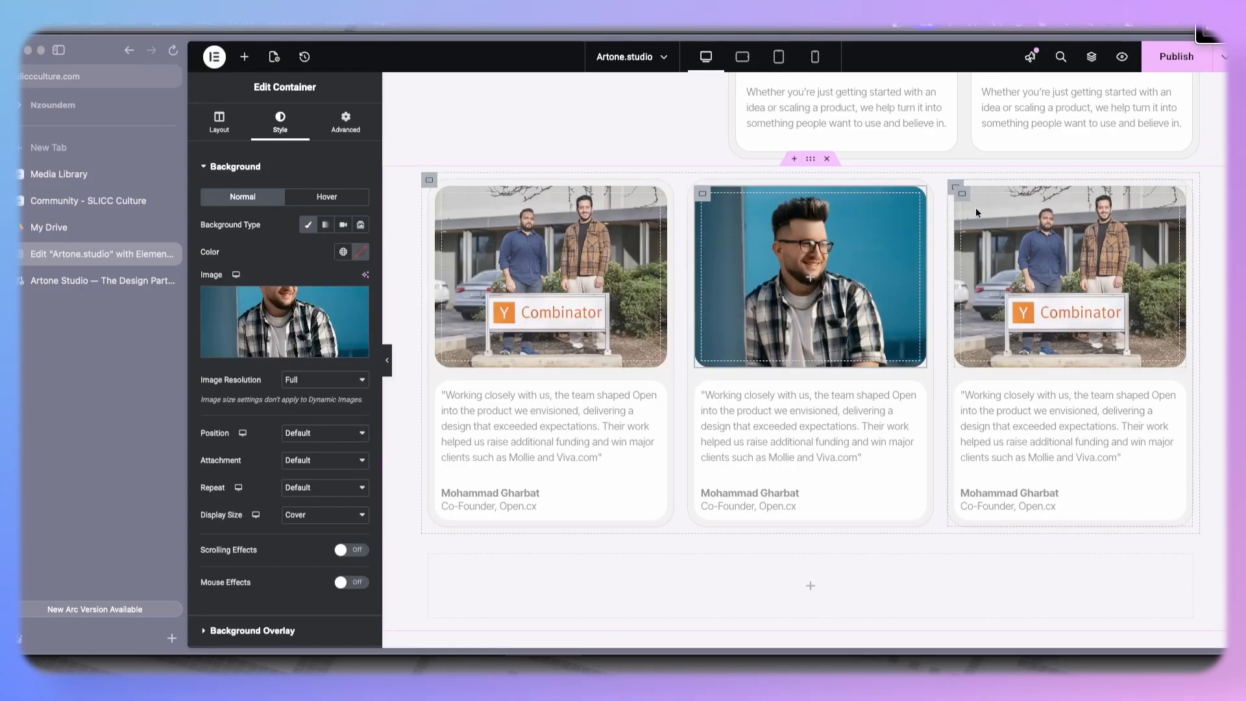
- Replace the third card's photo background with the portrait of the man in the green shirt
{"action": "left_click", "coordinate": [856, 216]}
{"action": "left_click", "coordinate": [281, 121]}
{"action": "left_click", "coordinate": [339, 316]}
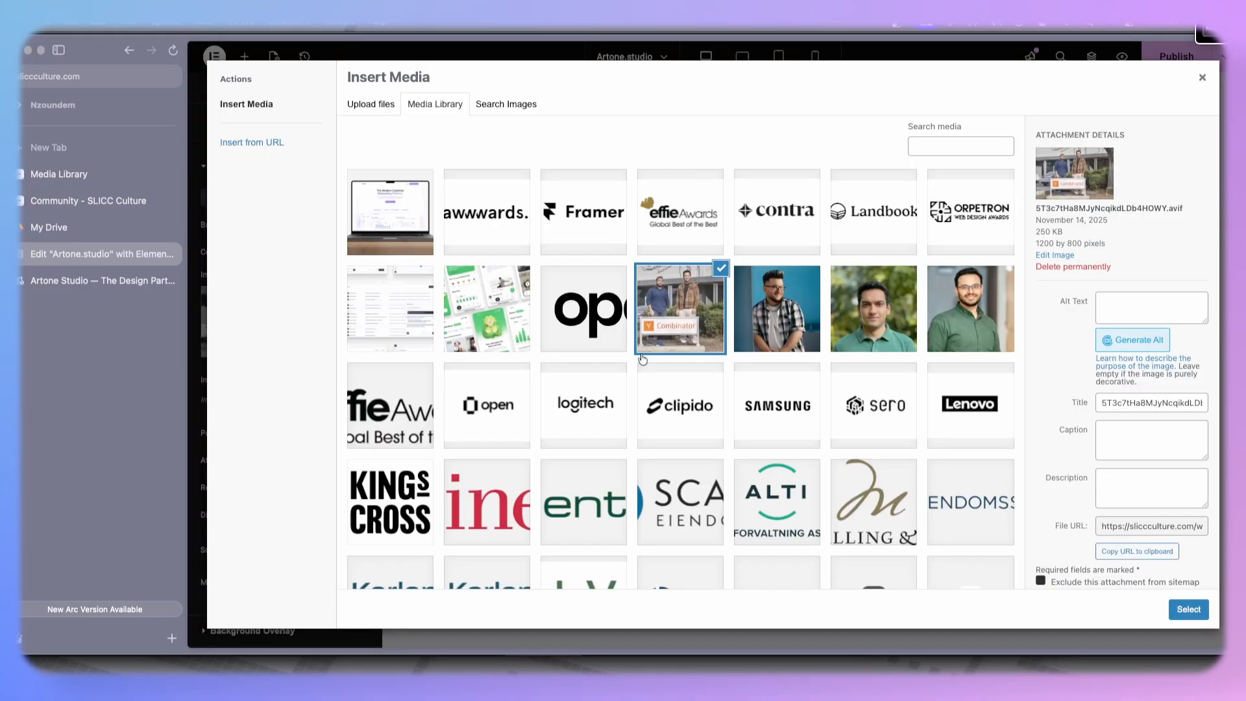
{"action": "left_click", "coordinate": [85, 280]}
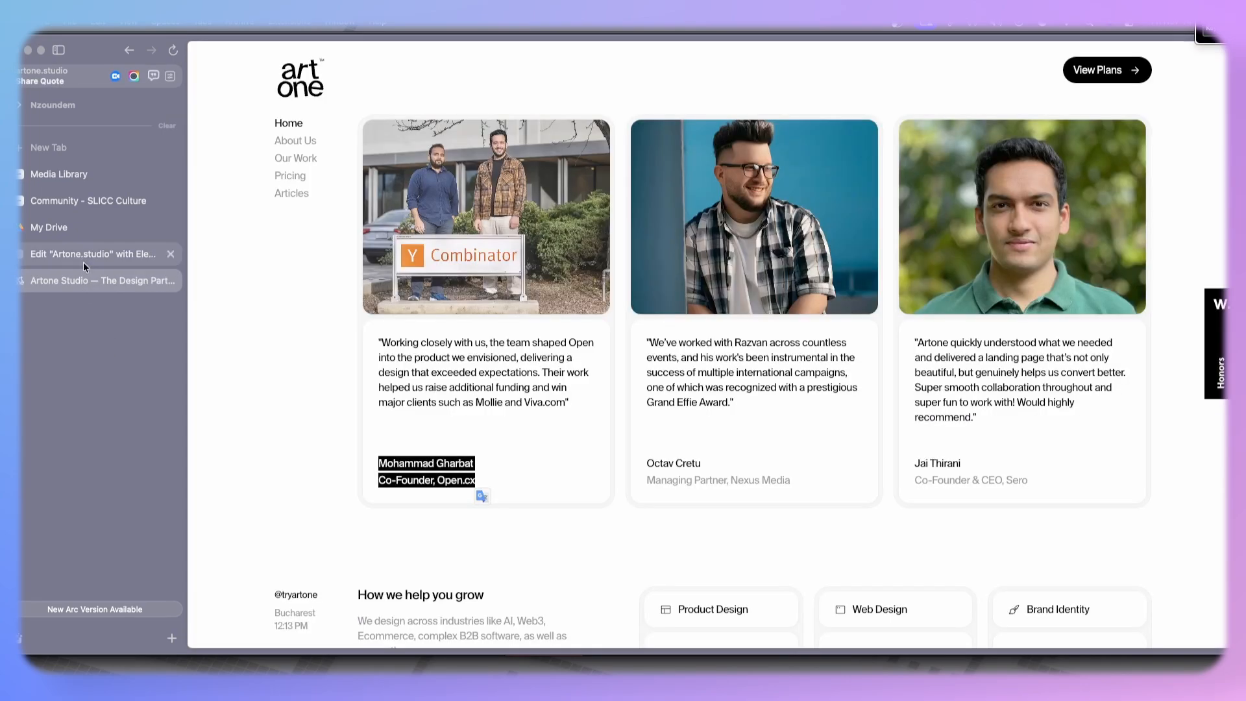
{"action": "left_click", "coordinate": [83, 256]}
{"action": "left_click", "coordinate": [875, 317]}
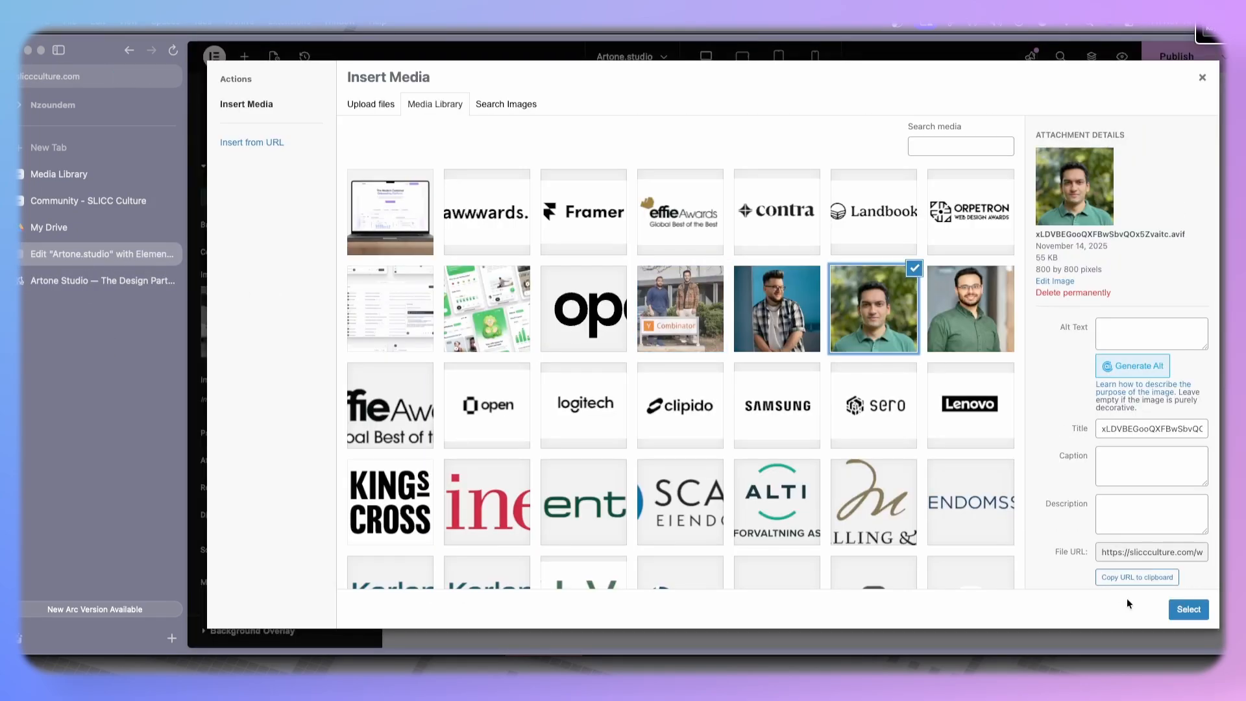
{"action": "left_click", "coordinate": [1188, 609]}
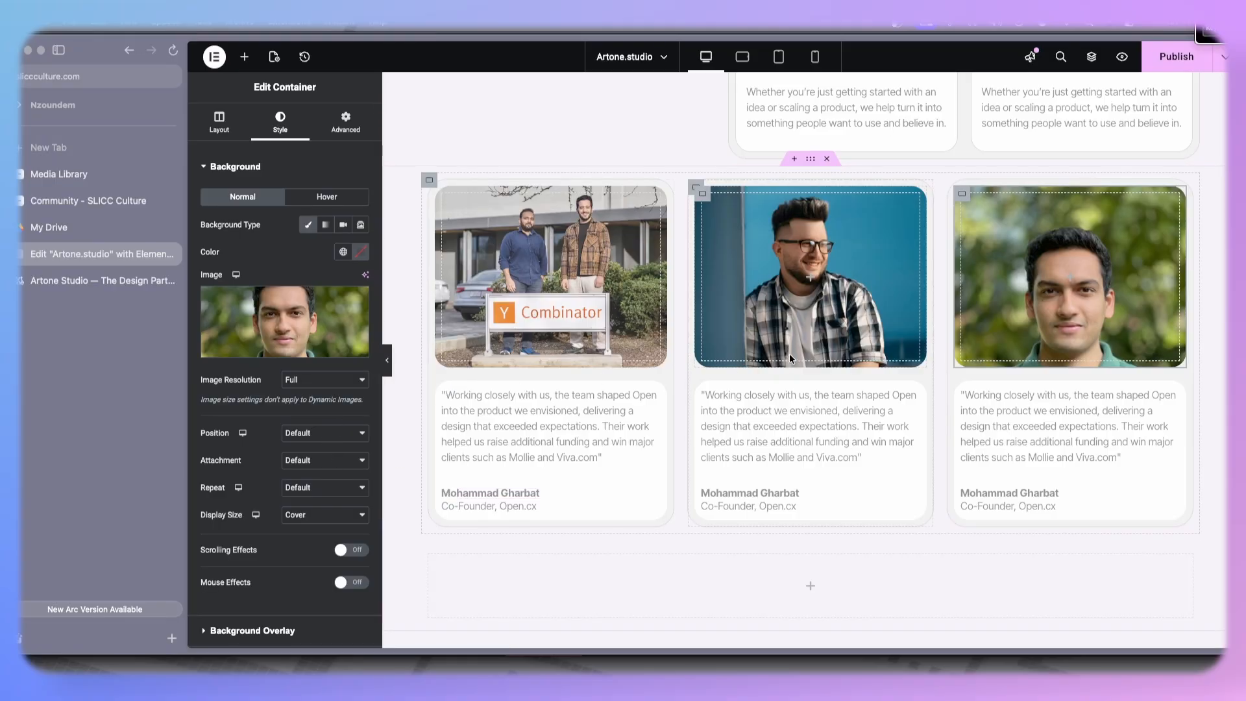
- Scroll through the editor page to review the three testimonial cards
{"action": "scroll", "coordinate": [776, 389], "scroll_direction": "down", "scroll_amount": 2}
{"action": "scroll", "coordinate": [764, 412], "scroll_direction": "up", "scroll_amount": 5}
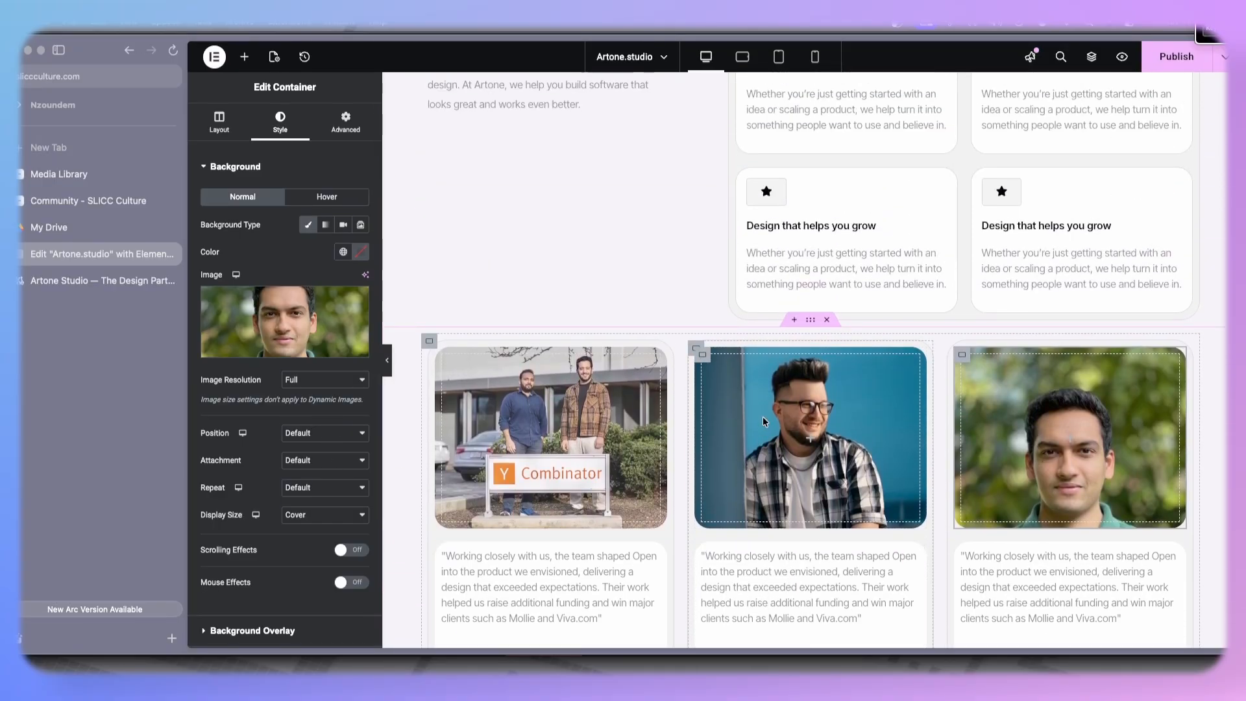
{"action": "scroll", "coordinate": [763, 421], "scroll_direction": "down", "scroll_amount": 1}
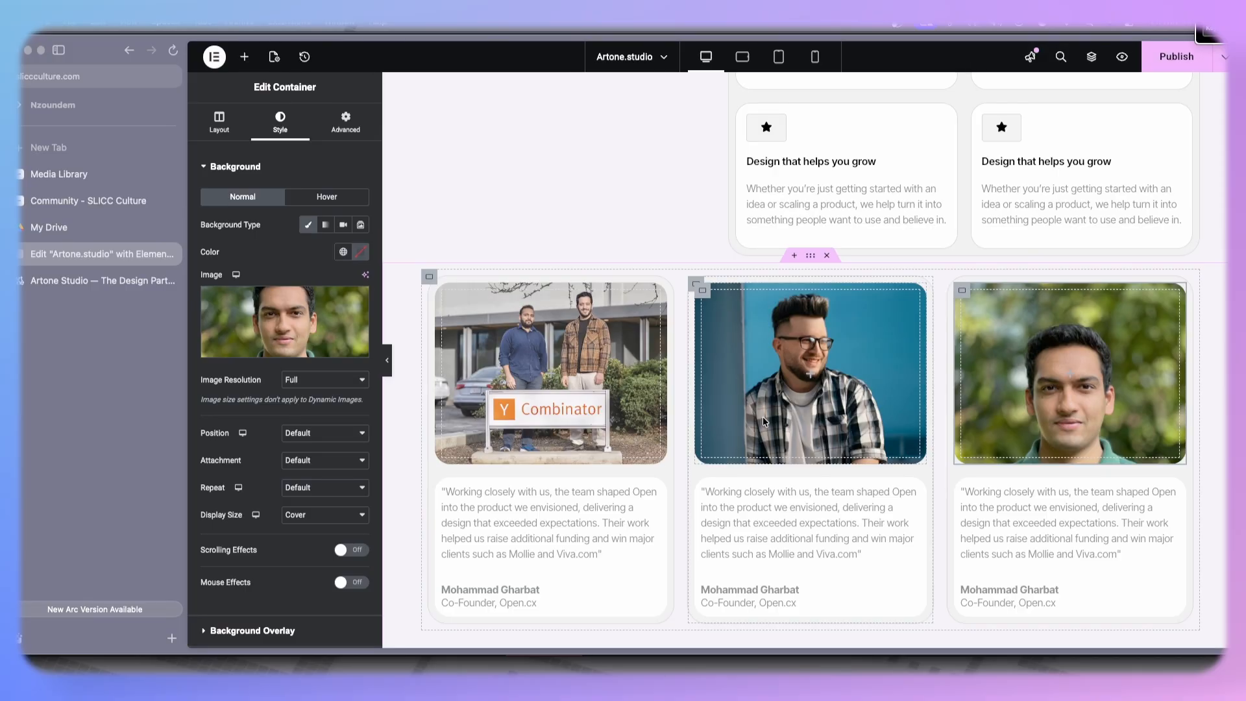
{"action": "scroll", "coordinate": [769, 409], "scroll_direction": "up", "scroll_amount": 3}
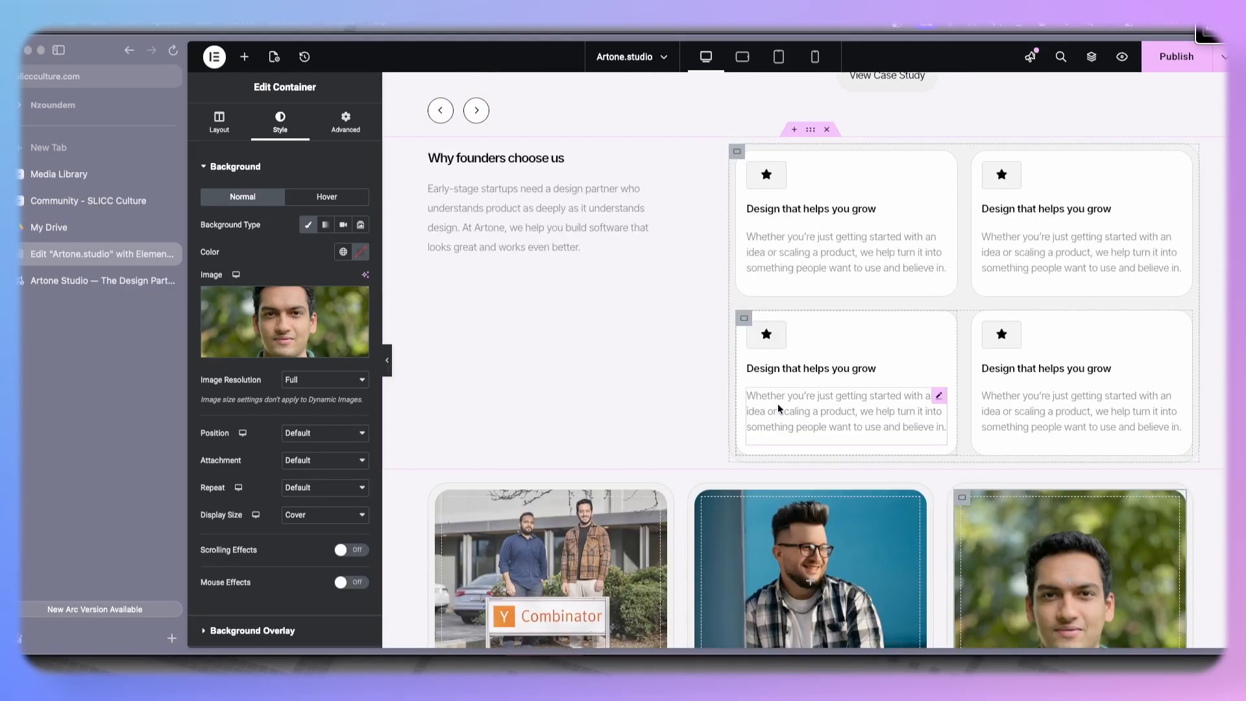
{"action": "scroll", "coordinate": [778, 403], "scroll_direction": "down", "scroll_amount": 1}
{"action": "scroll", "coordinate": [778, 403], "scroll_direction": "down", "scroll_amount": 2}
{"action": "scroll", "coordinate": [778, 403], "scroll_direction": "up", "scroll_amount": 2}
{"action": "scroll", "coordinate": [777, 404], "scroll_direction": "down", "scroll_amount": 3}
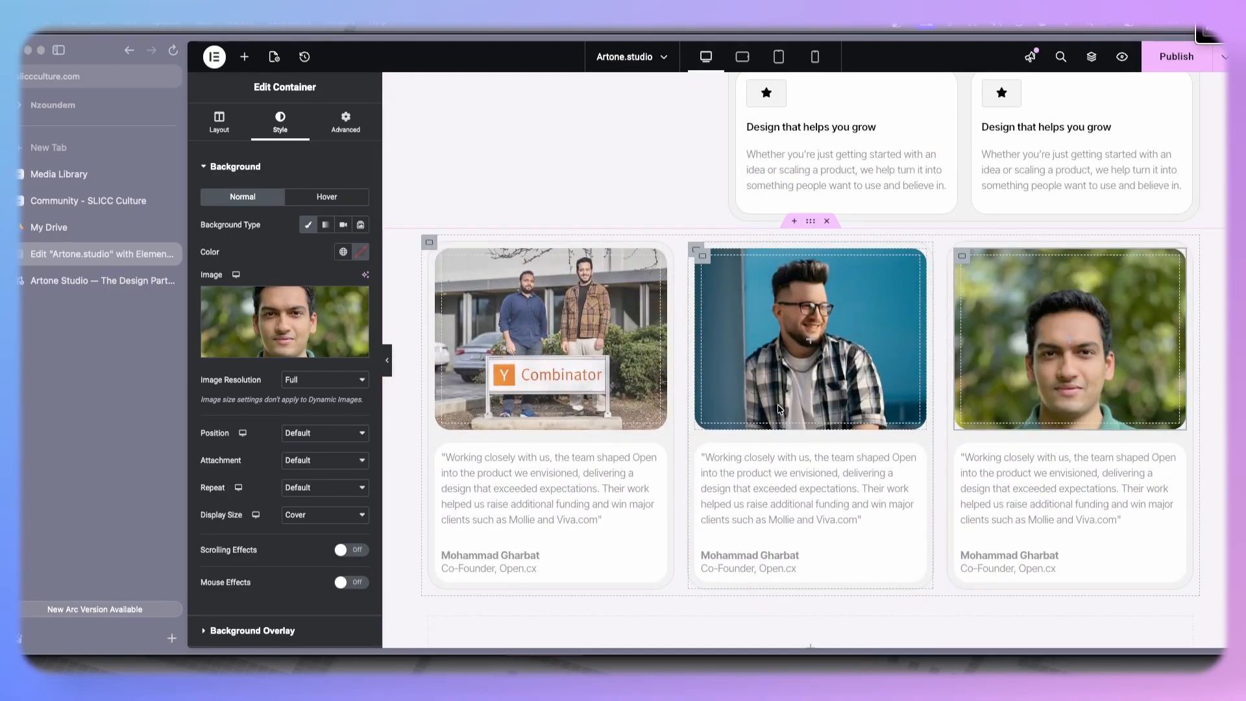
{"action": "scroll", "coordinate": [779, 408], "scroll_direction": "up", "scroll_amount": 10}
{"action": "scroll", "coordinate": [777, 408], "scroll_direction": "down", "scroll_amount": 9}
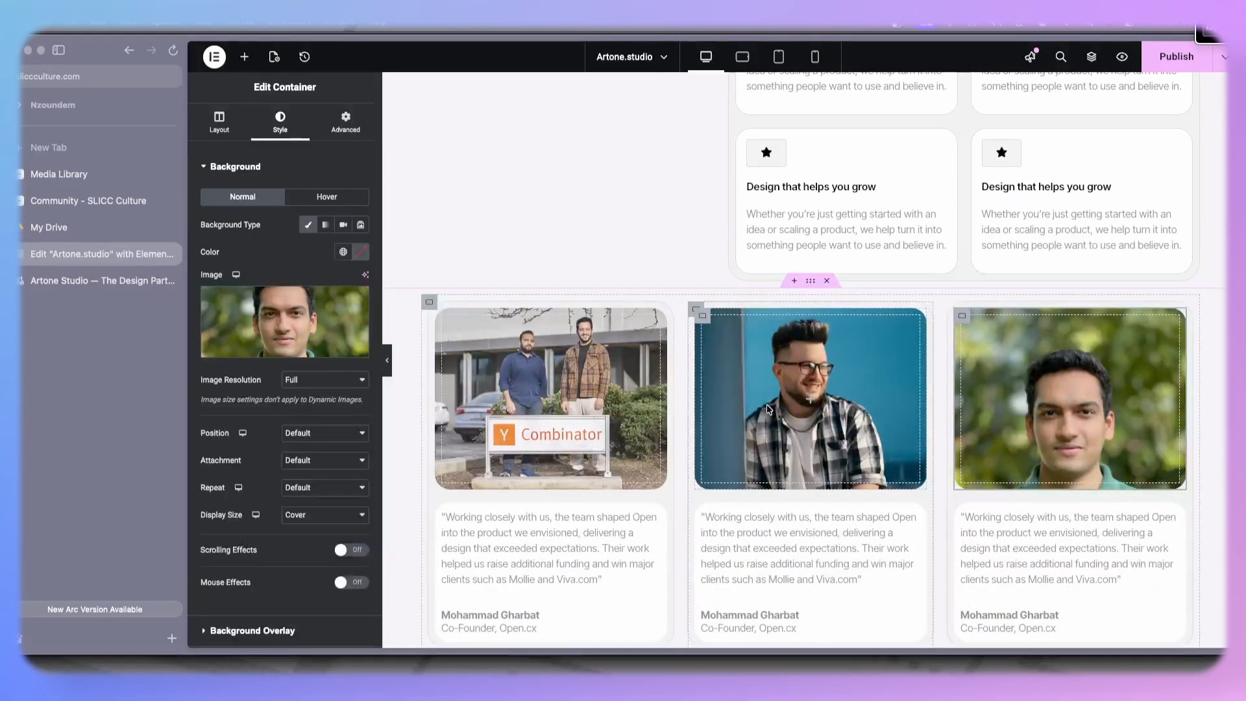
{"action": "scroll", "coordinate": [768, 409], "scroll_direction": "down", "scroll_amount": 4}
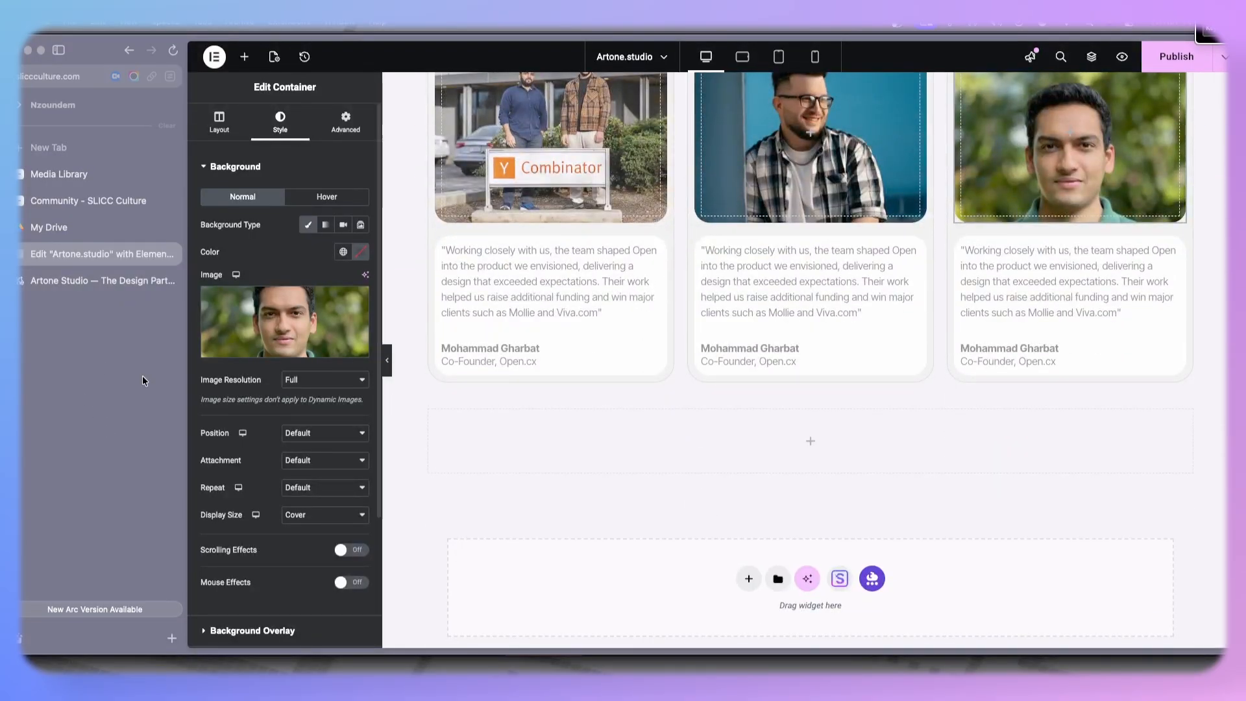
- Examine the testimonials section on the reference Artone Studio site
{"action": "left_click", "coordinate": [97, 280]}
{"action": "scroll", "coordinate": [279, 344], "scroll_direction": "down", "scroll_amount": 2}
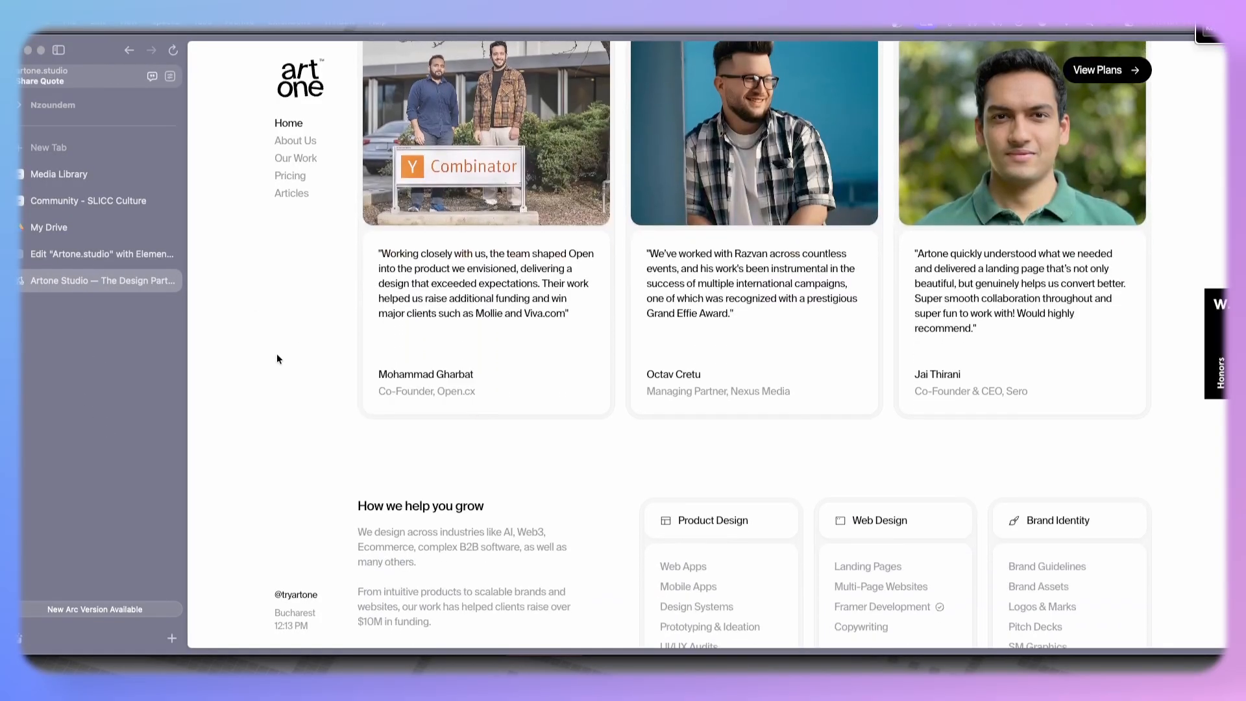
{"action": "scroll", "coordinate": [301, 379], "scroll_direction": "down", "scroll_amount": 2}
{"action": "scroll", "coordinate": [302, 379], "scroll_direction": "up", "scroll_amount": 1}
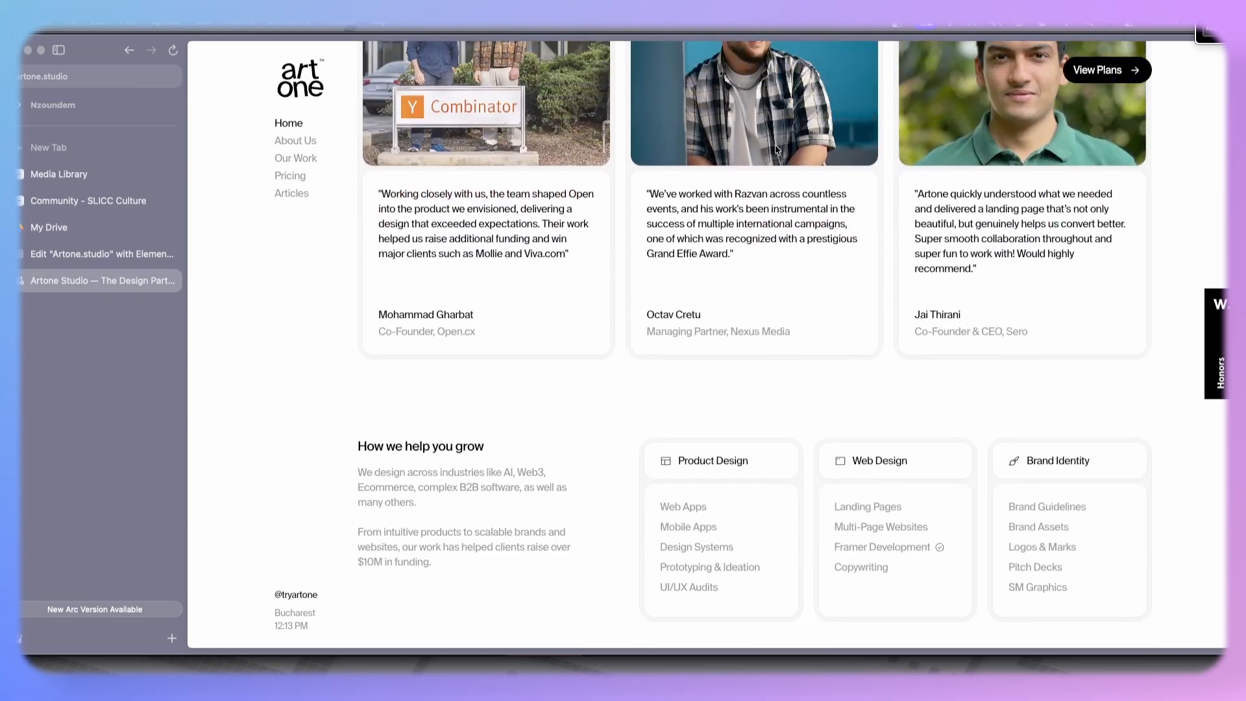
{"action": "left_click_drag", "start_coordinate": [716, 247], "coordinate": [648, 201]}
{"action": "left_click", "coordinate": [665, 220]}
{"action": "scroll", "coordinate": [789, 310], "scroll_direction": "up", "scroll_amount": 1}
{"action": "scroll", "coordinate": [772, 319], "scroll_direction": "down", "scroll_amount": 2}
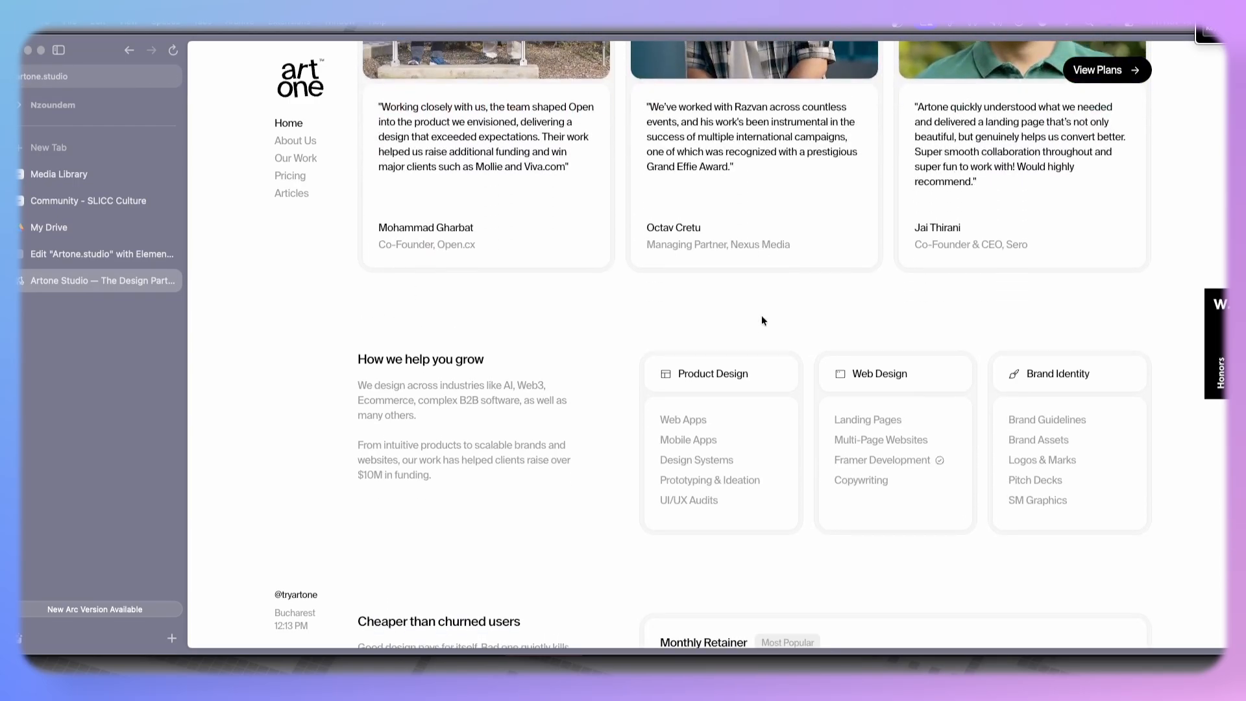
{"action": "scroll", "coordinate": [762, 314], "scroll_direction": "up", "scroll_amount": 1}
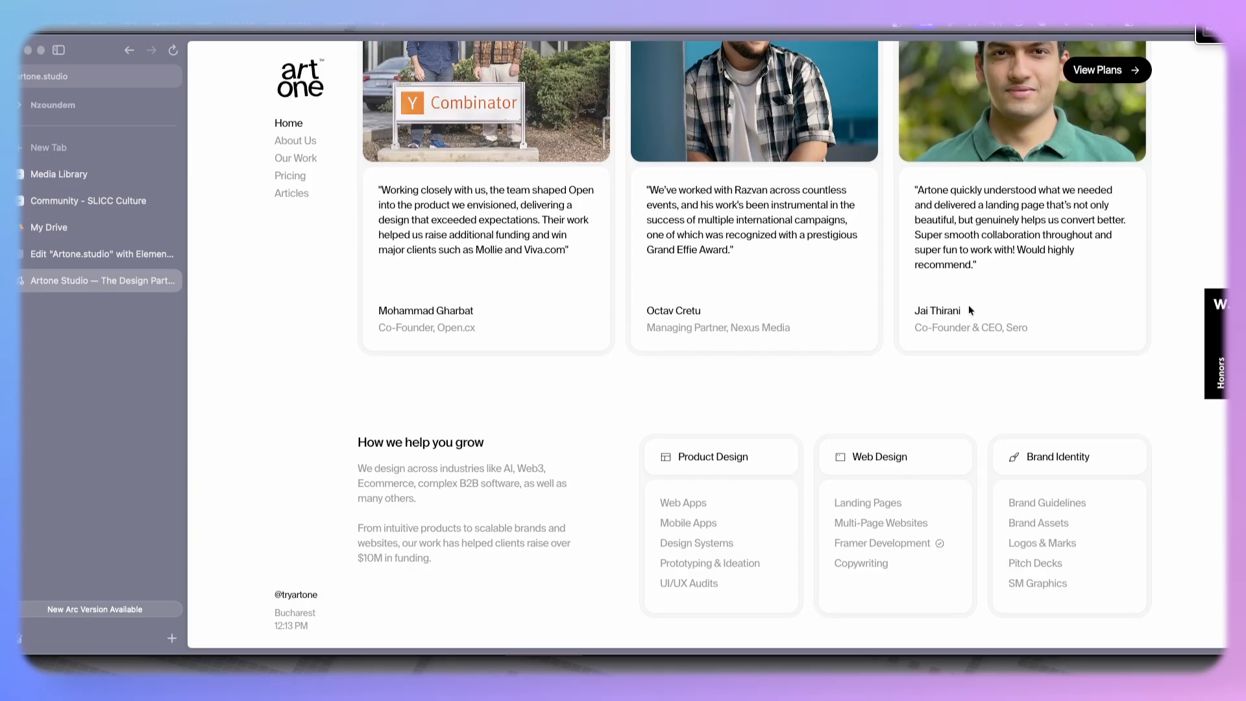
- Copy the 'How we help you grow' heading text from the reference Artone Studio site
{"action": "scroll", "coordinate": [515, 495], "scroll_direction": "down", "scroll_amount": 3}
{"action": "scroll", "coordinate": [515, 496], "scroll_direction": "up", "scroll_amount": 2}
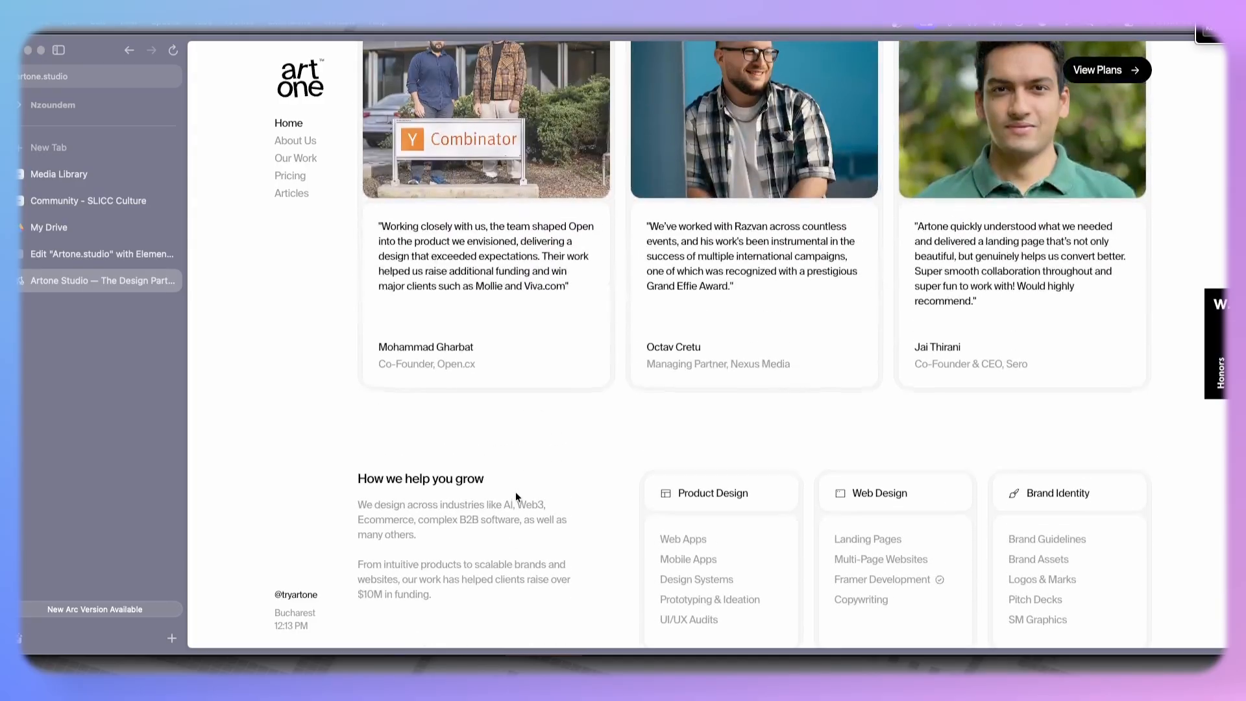
{"action": "scroll", "coordinate": [516, 299], "scroll_direction": "down", "scroll_amount": 4}
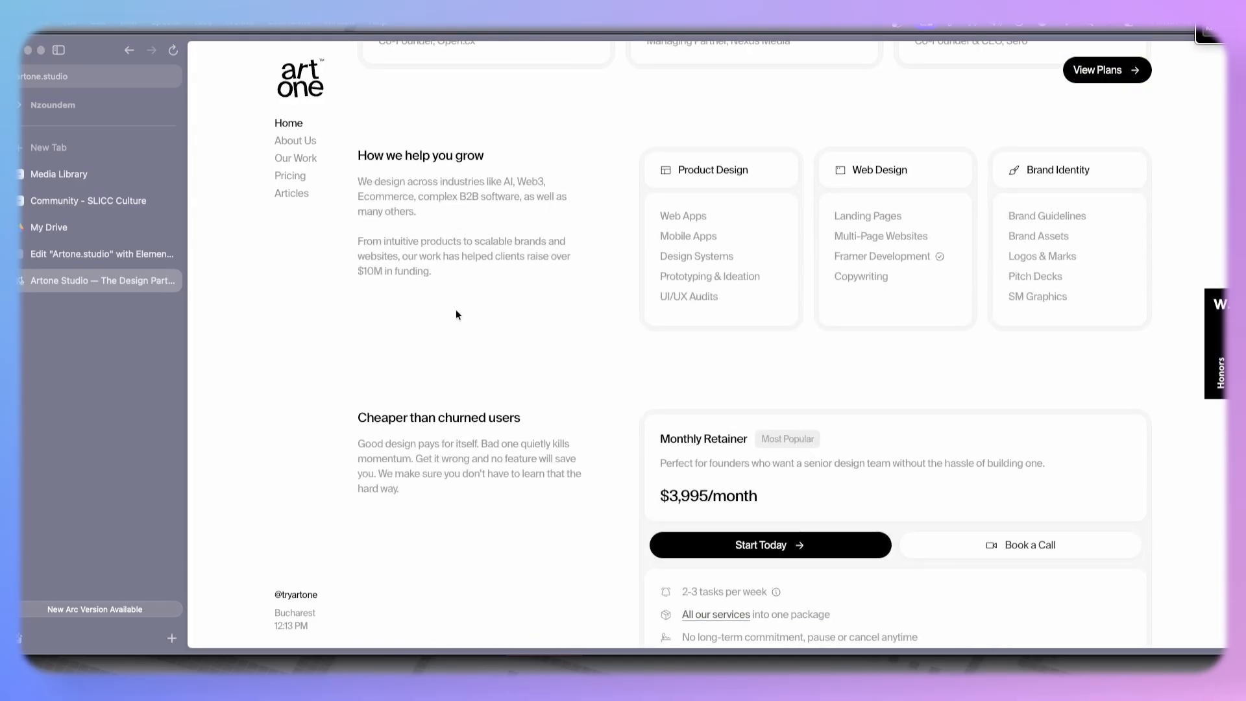
{"action": "left_click_drag", "start_coordinate": [356, 156], "coordinate": [485, 162]}
{"action": "key", "text": "super+c"}
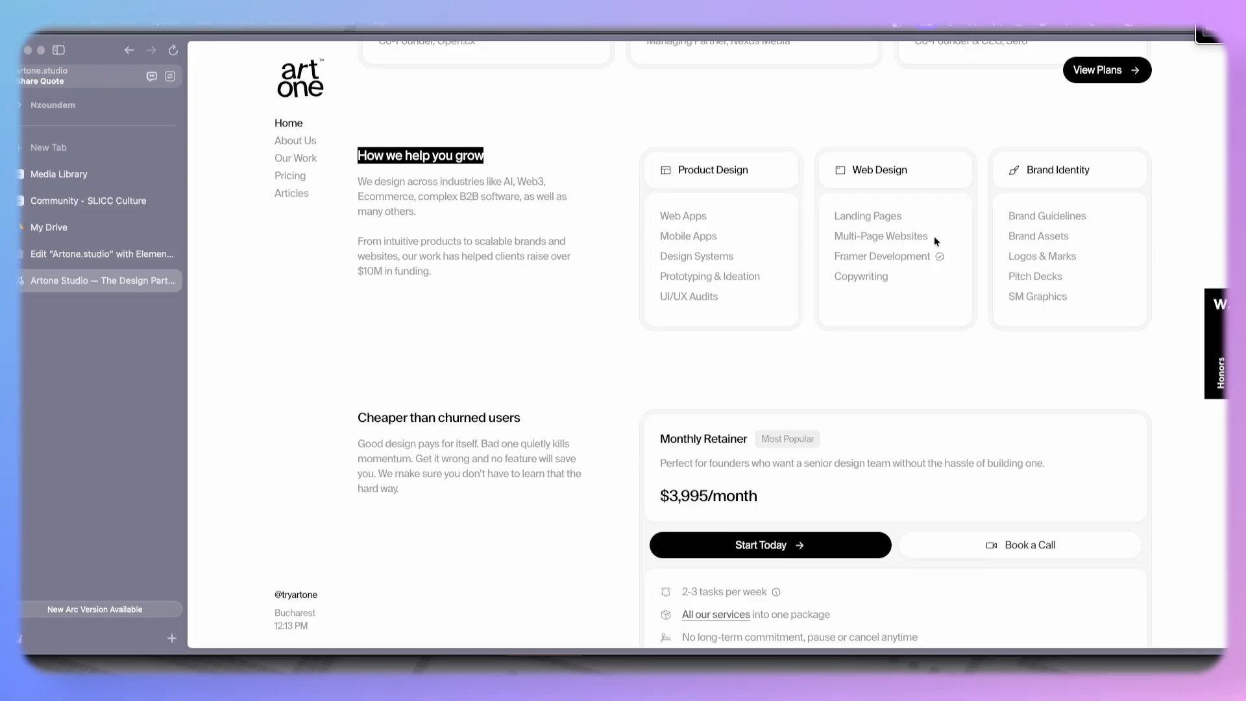
{"action": "left_click", "coordinate": [60, 246]}
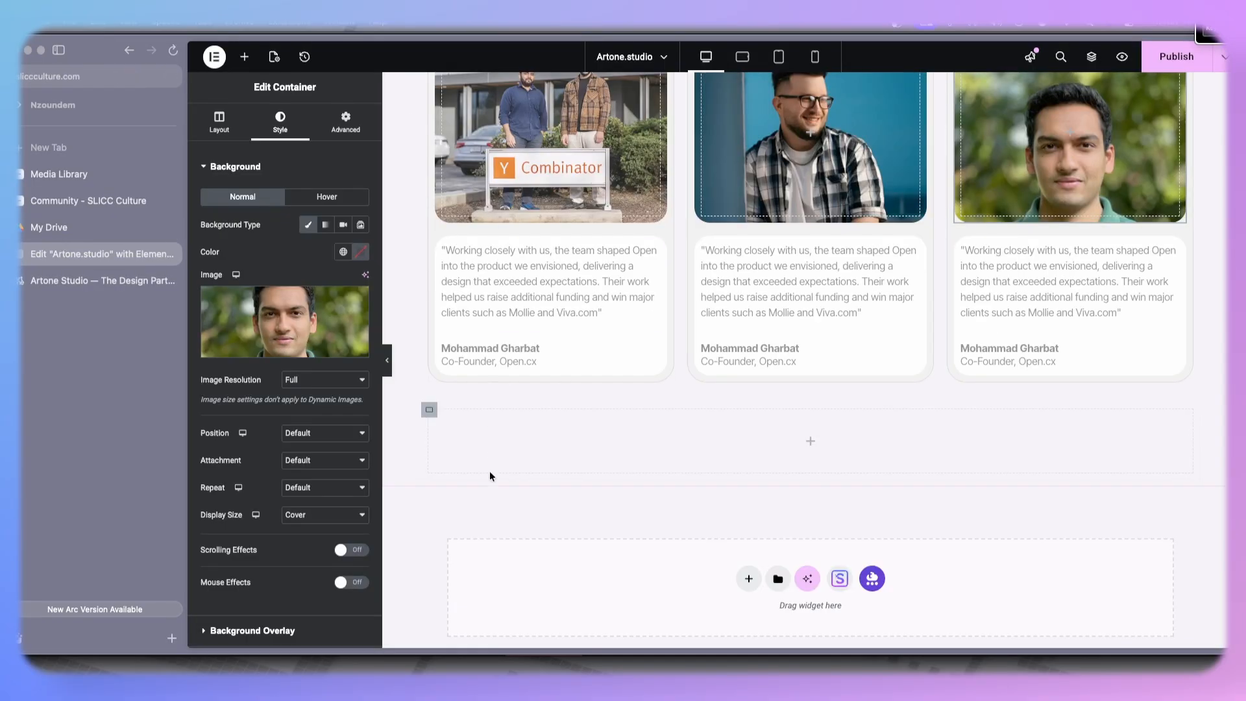
- Add a new container below the testimonials with two inner columns arranged in a row
{"action": "left_click", "coordinate": [244, 57]}
{"action": "left_click_drag", "start_coordinate": [240, 227], "coordinate": [545, 439]}
{"action": "right_click", "coordinate": [431, 413]}
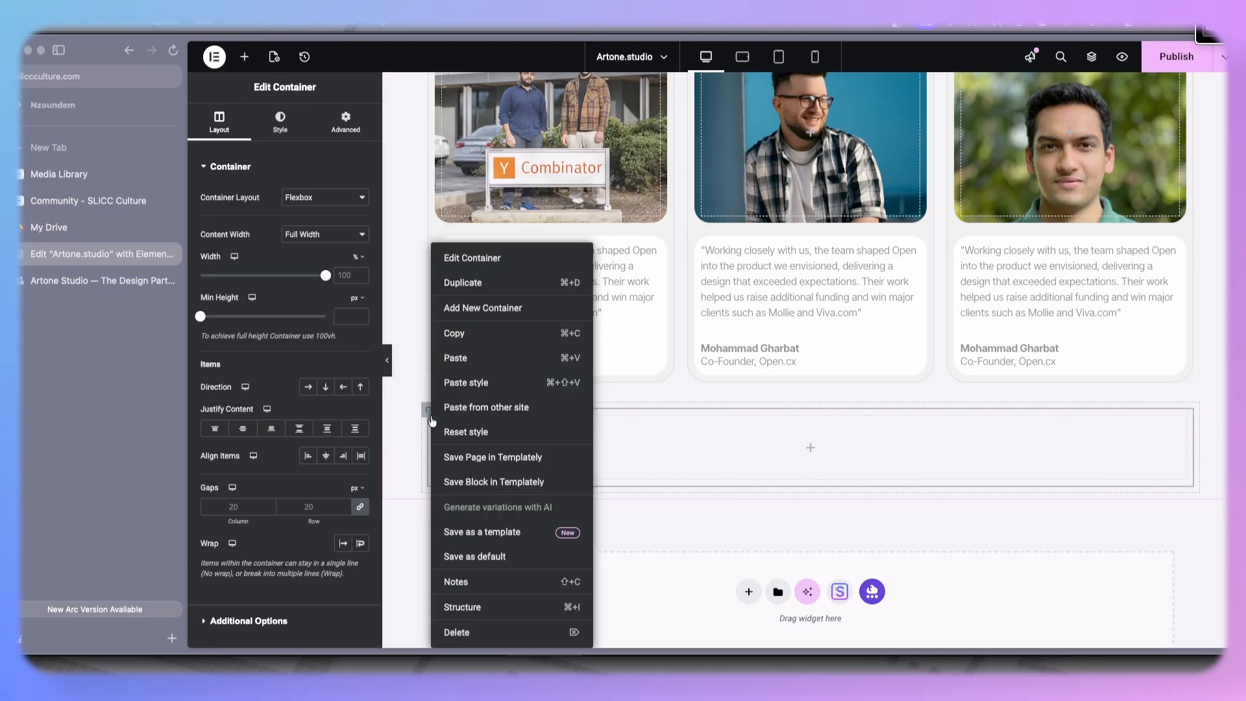
{"action": "left_click", "coordinate": [479, 291]}
{"action": "left_click", "coordinate": [429, 409]}
{"action": "left_click", "coordinate": [308, 387]}
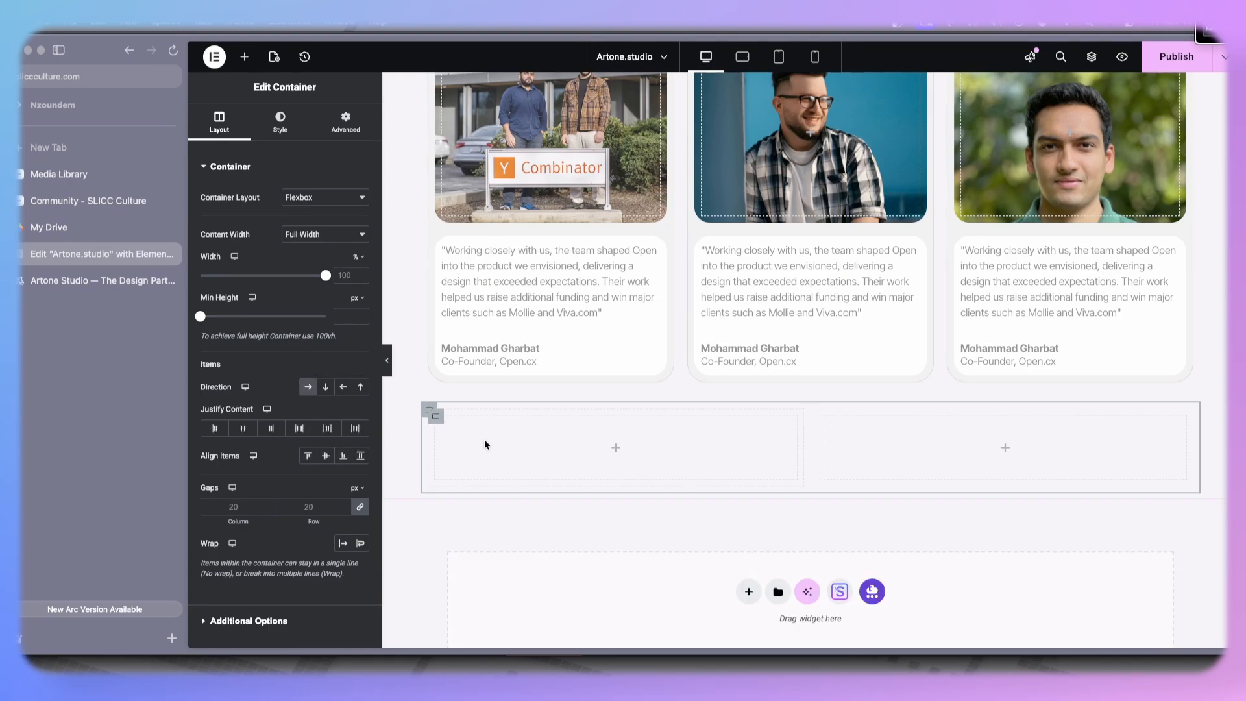
- Place a Heading widget in the left column and paste 'How we help you grow' as its title
{"action": "left_click", "coordinate": [244, 56]}
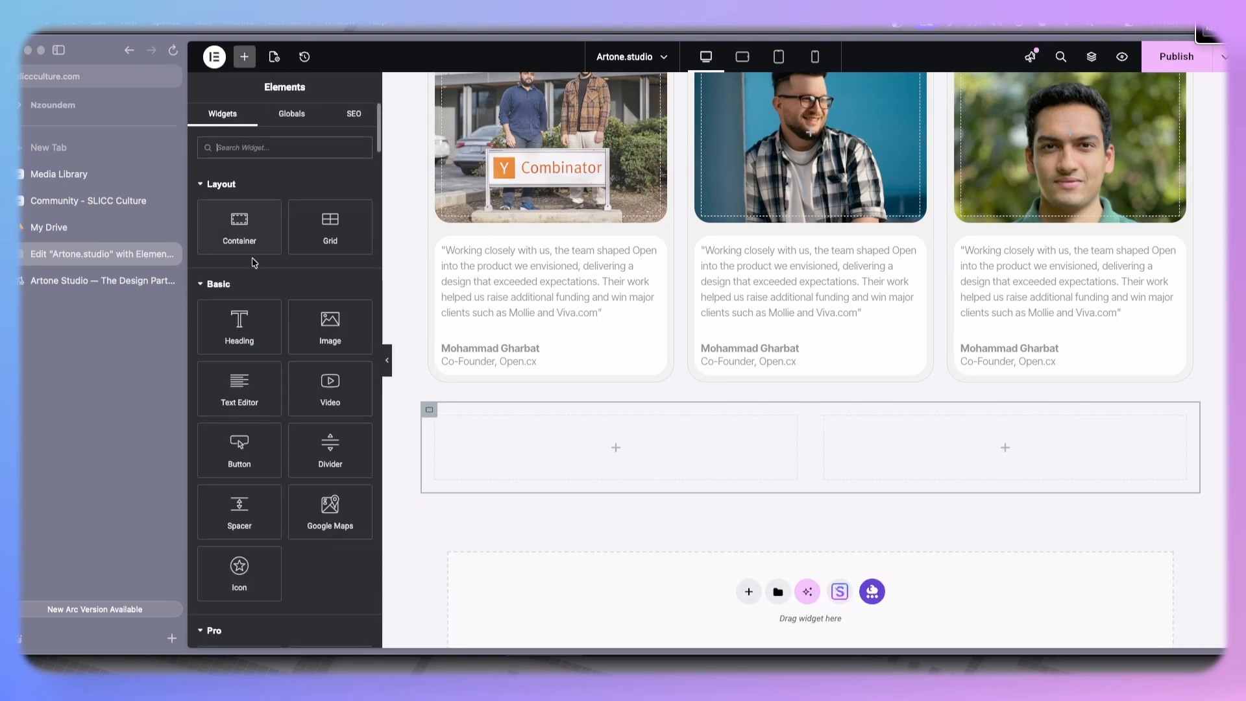
{"action": "left_click_drag", "start_coordinate": [239, 321], "coordinate": [493, 448]}
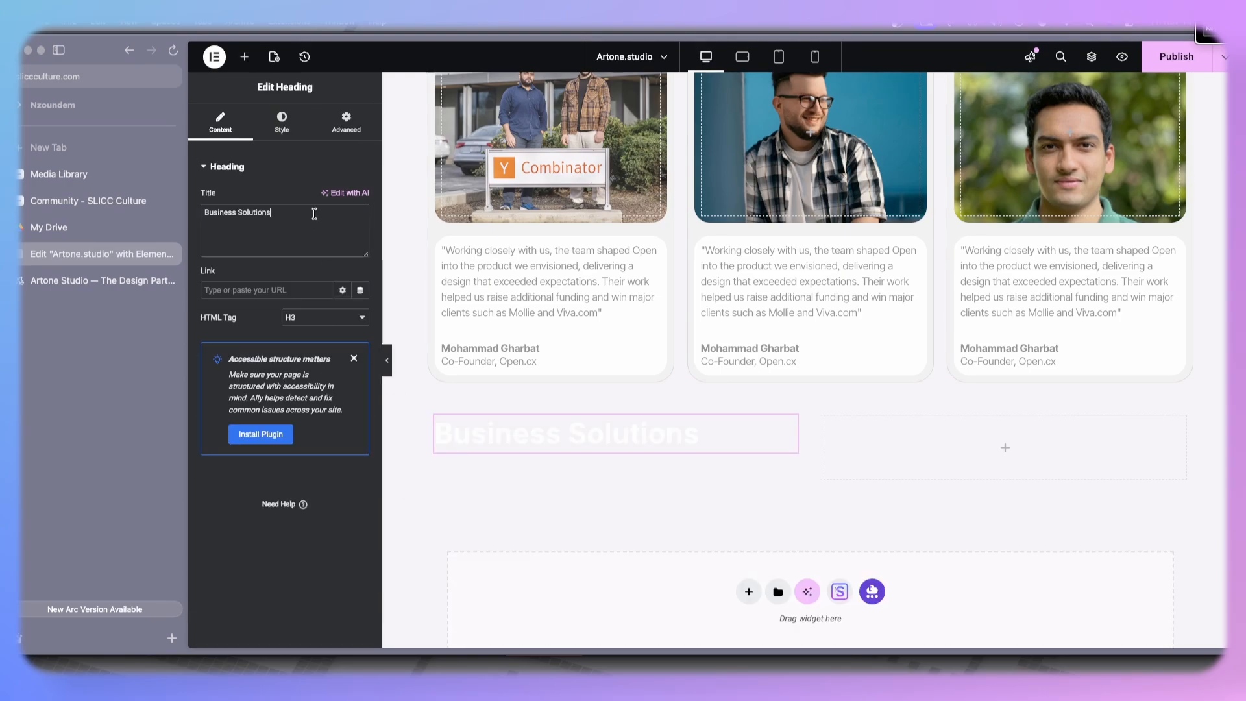
{"action": "key", "text": "super+a"}
{"action": "key", "text": "super+v"}
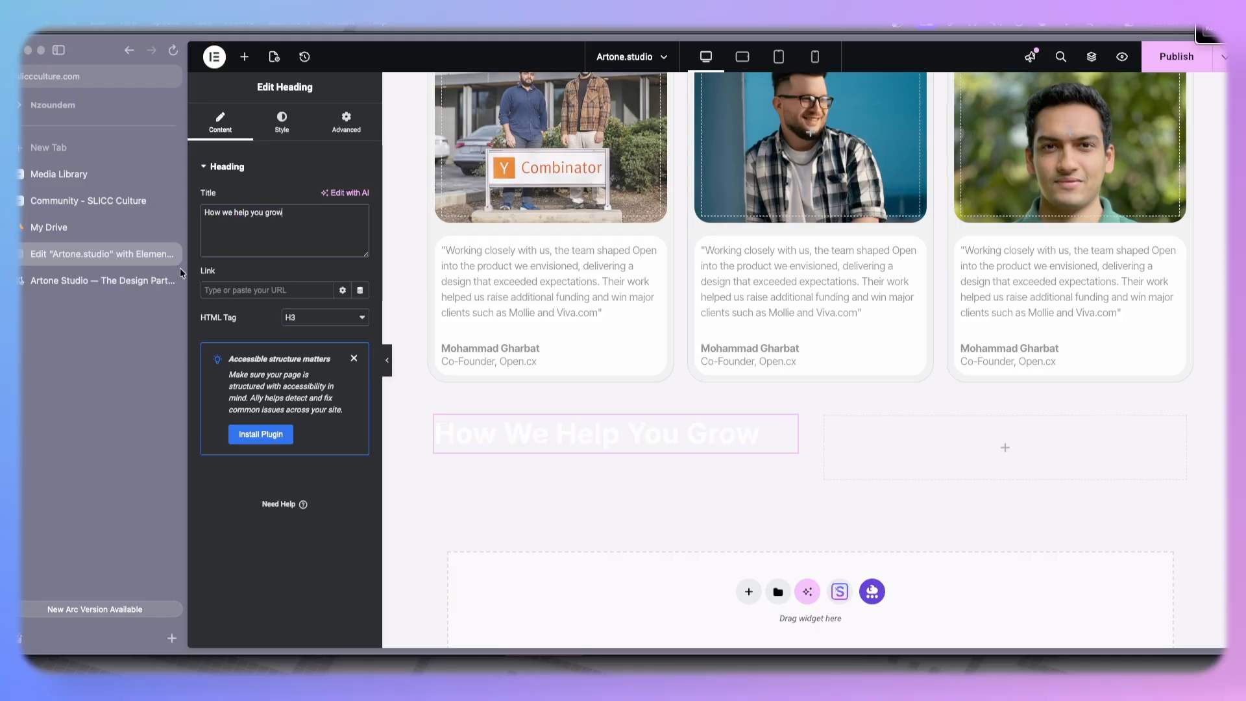
- Copy the two introductory paragraphs under 'How we help you grow' from the reference site
{"action": "left_click", "coordinate": [64, 279]}
{"action": "left_click_drag", "start_coordinate": [354, 186], "coordinate": [507, 278]}
{"action": "key", "text": "ctrl+c"}
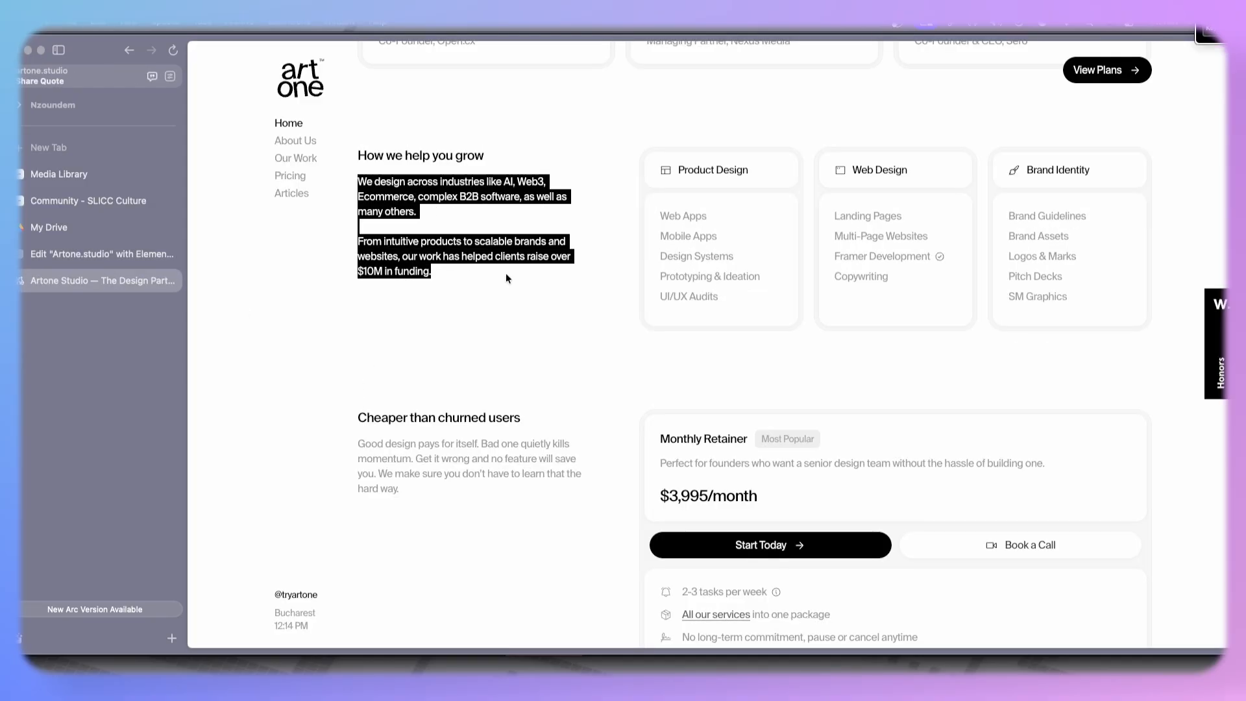
{"action": "left_click", "coordinate": [98, 254]}
- Add a Text Editor widget below the heading and replace its placeholder with the pasted paragraphs
{"action": "left_click", "coordinate": [243, 57]}
{"action": "left_click_drag", "start_coordinate": [240, 388], "coordinate": [519, 453]}
{"action": "left_click", "coordinate": [309, 436]}
{"action": "key", "text": "ctrl+a"}
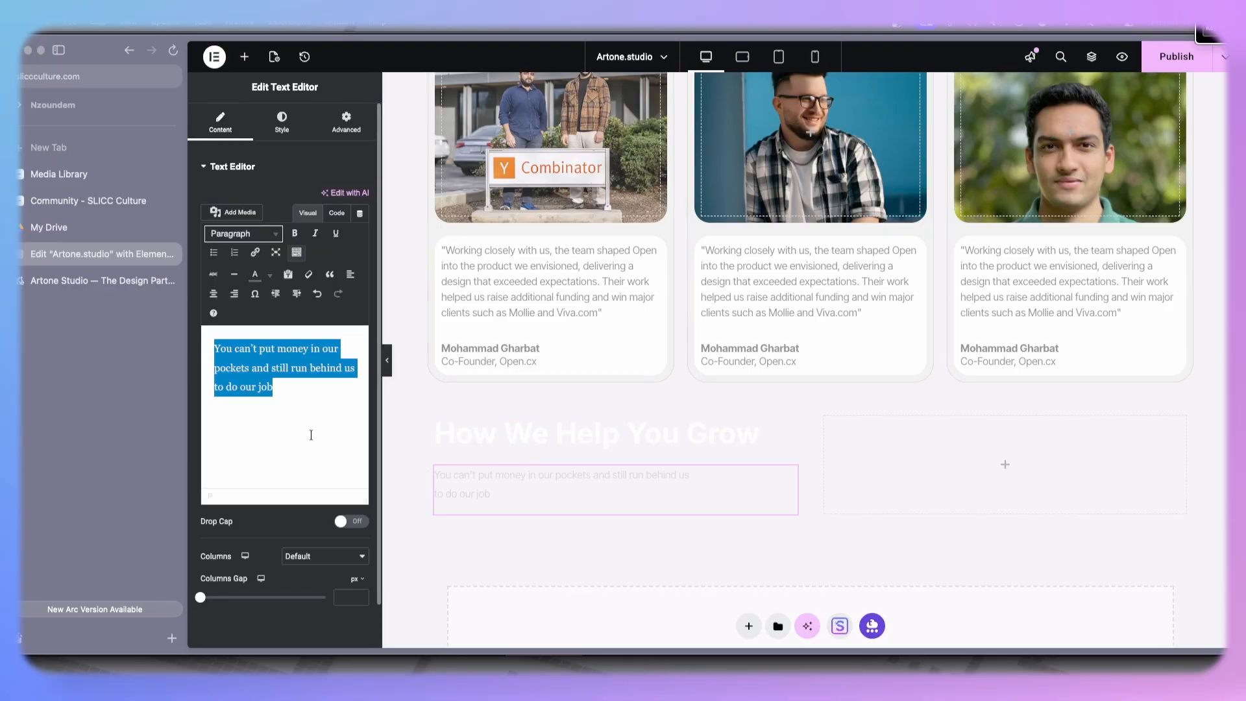
{"action": "key", "text": "ctrl+v"}
- Copy the testimonial quote text's style and paste it onto the new paragraph text
{"action": "right_click", "coordinate": [590, 266]}
{"action": "left_click", "coordinate": [614, 329]}
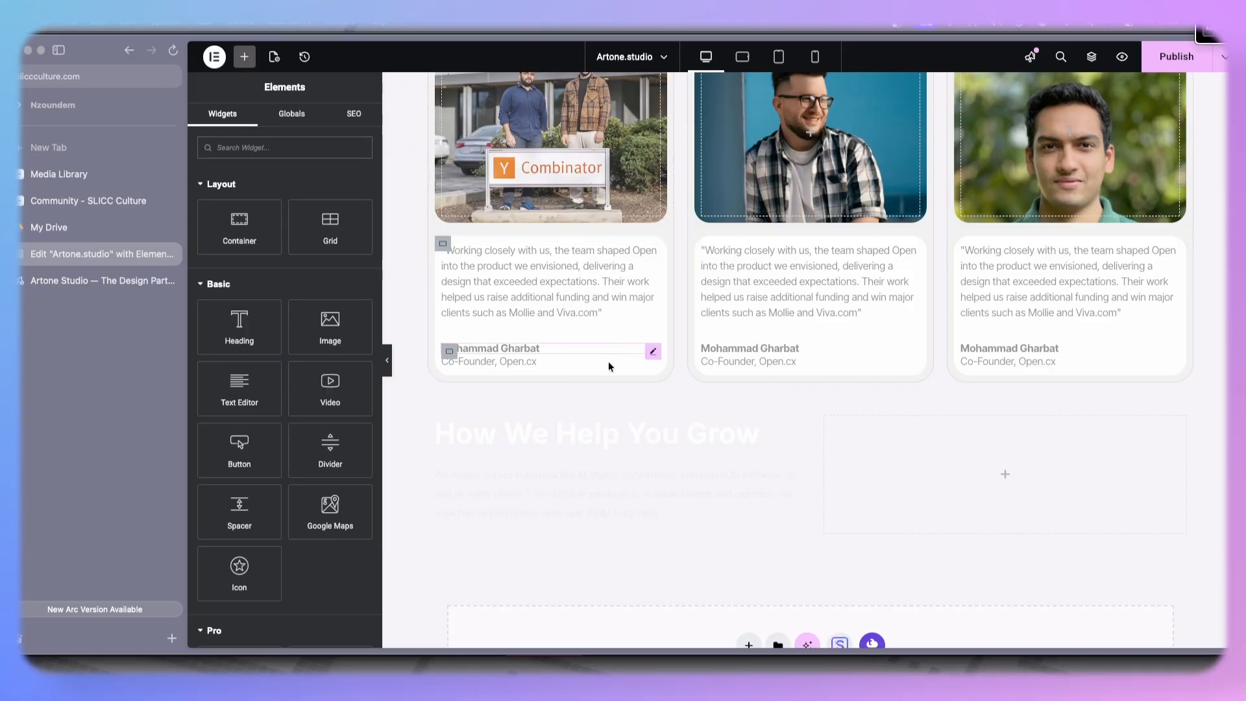
{"action": "right_click", "coordinate": [545, 485]}
{"action": "left_click", "coordinate": [584, 431]}
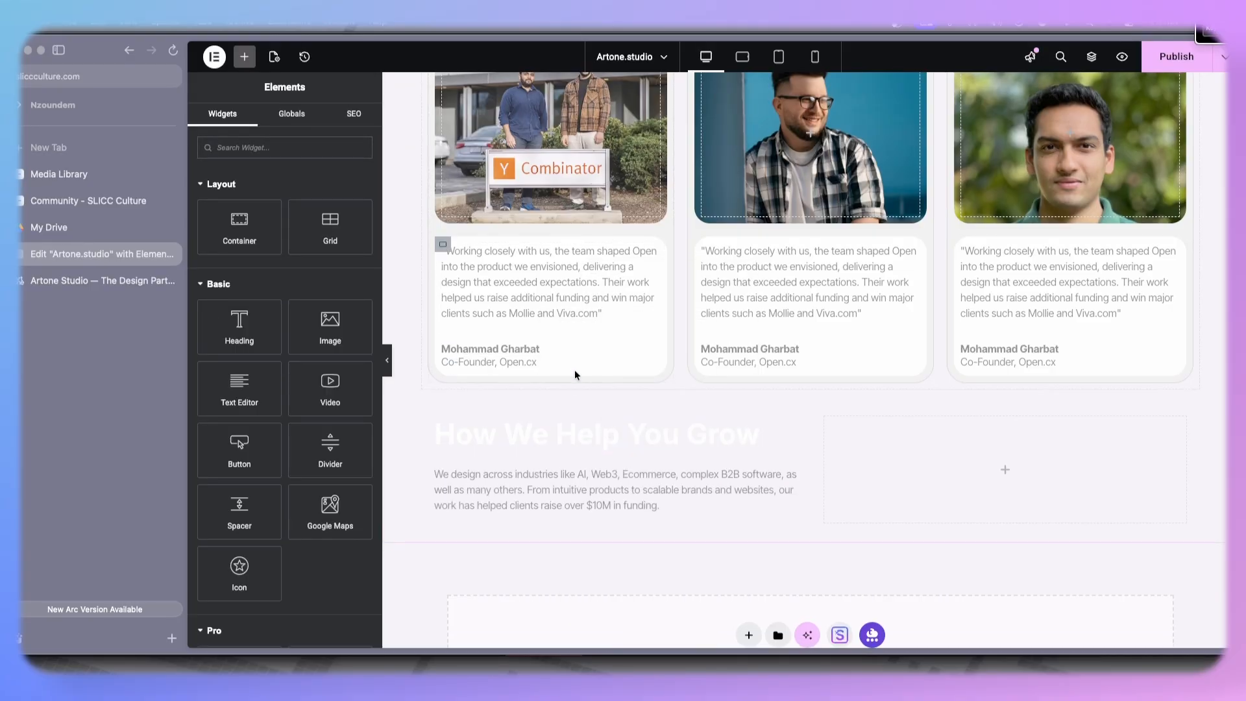
- Copy the 'Why founders choose us' heading's style and paste it onto the new 'How We Help You Grow' heading
{"action": "scroll", "coordinate": [574, 369], "scroll_direction": "up", "scroll_amount": 6}
{"action": "right_click", "coordinate": [488, 177]}
{"action": "left_click", "coordinate": [519, 239]}
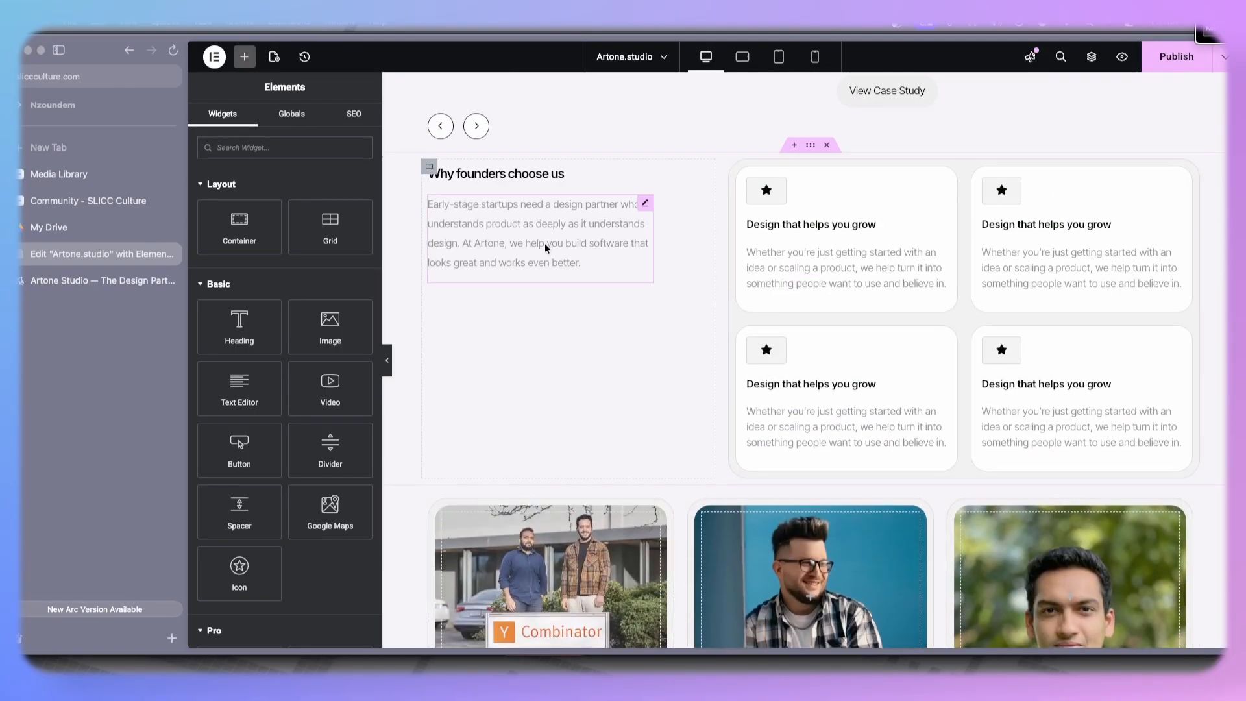
{"action": "scroll", "coordinate": [494, 587], "scroll_direction": "down", "scroll_amount": 5}
{"action": "right_click", "coordinate": [493, 587]}
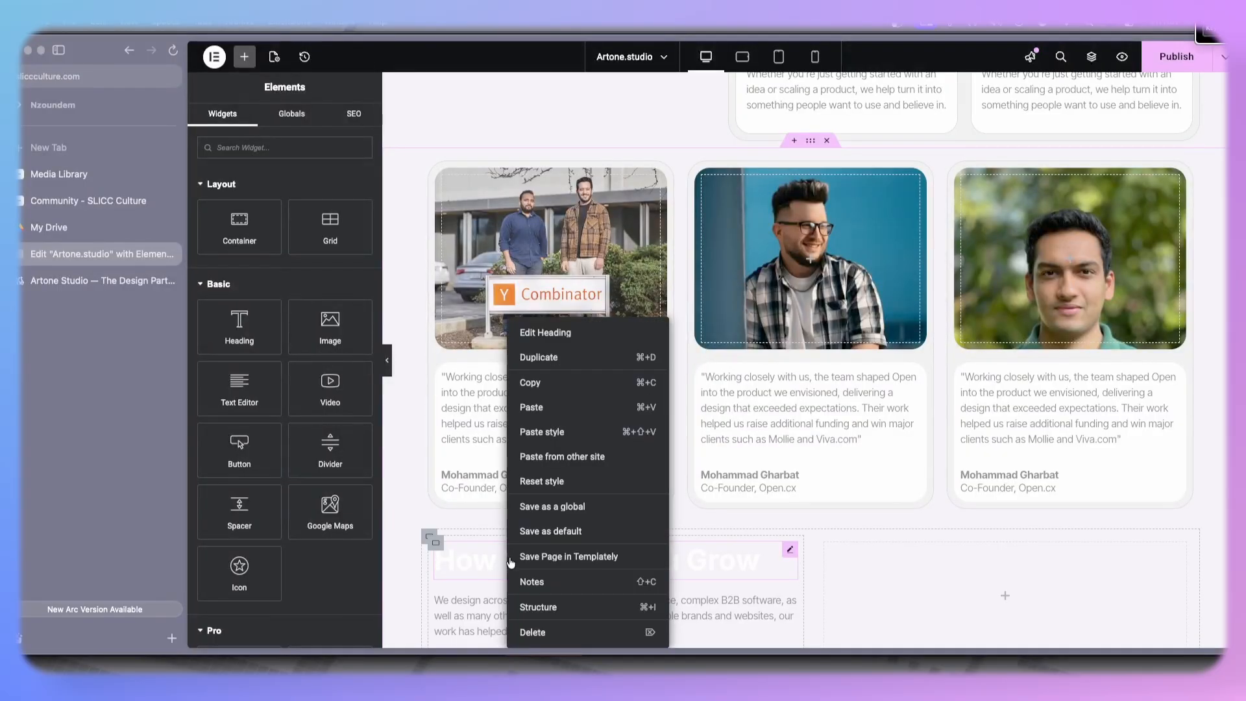
{"action": "left_click", "coordinate": [572, 431]}
- Examine the 'How we help you grow' section on the reference site
{"action": "left_click", "coordinate": [84, 275]}
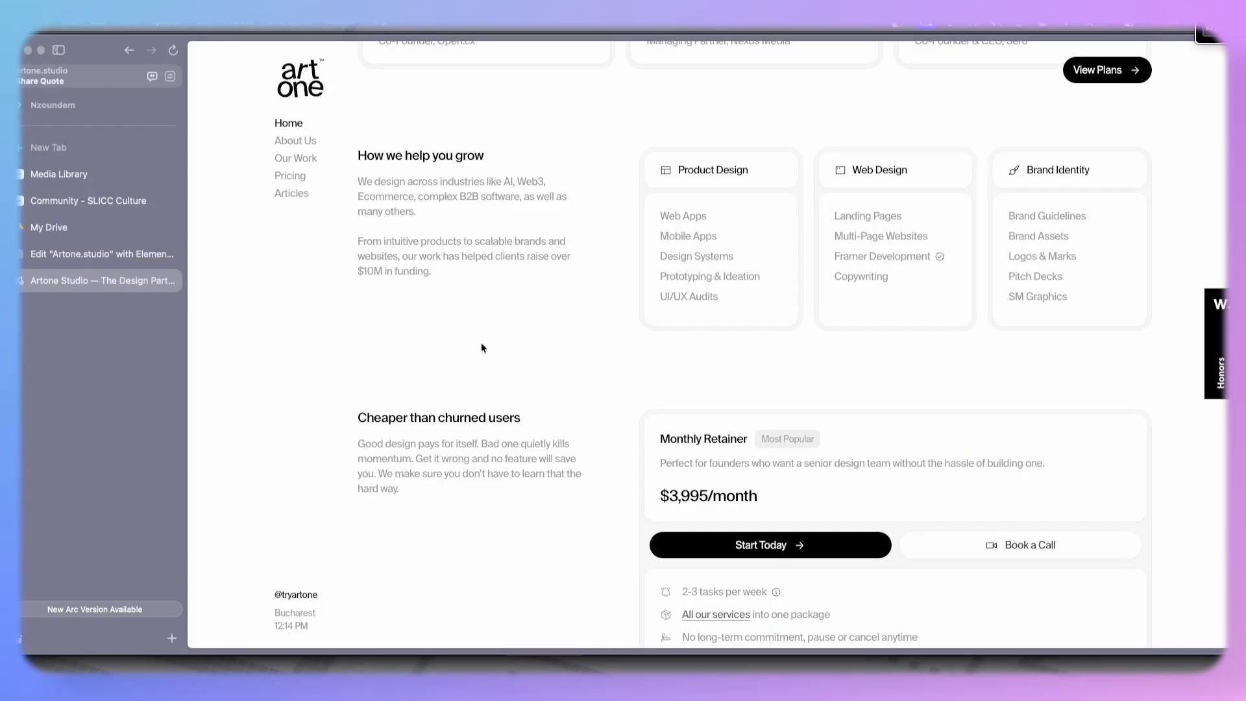
{"action": "scroll", "coordinate": [481, 341], "scroll_direction": "up", "scroll_amount": 5}
{"action": "scroll", "coordinate": [463, 386], "scroll_direction": "down", "scroll_amount": 6}
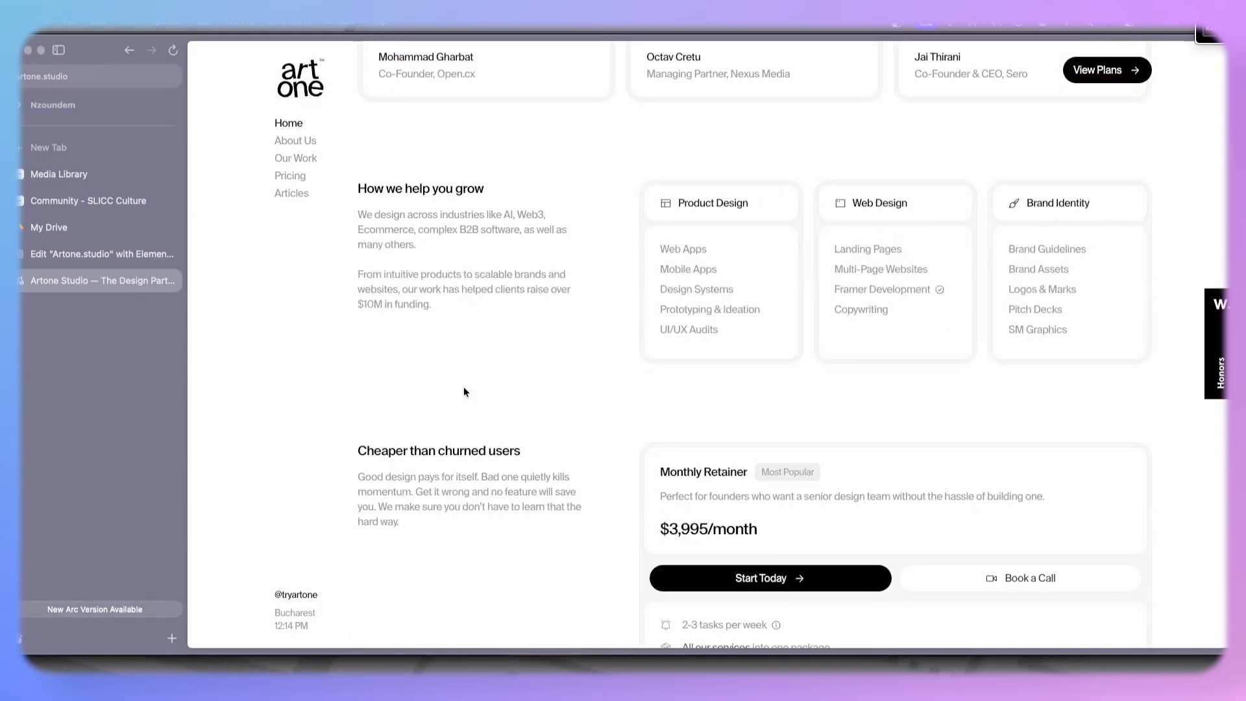
{"action": "scroll", "coordinate": [532, 375], "scroll_direction": "up", "scroll_amount": 1}
{"action": "scroll", "coordinate": [703, 318], "scroll_direction": "up", "scroll_amount": 1}
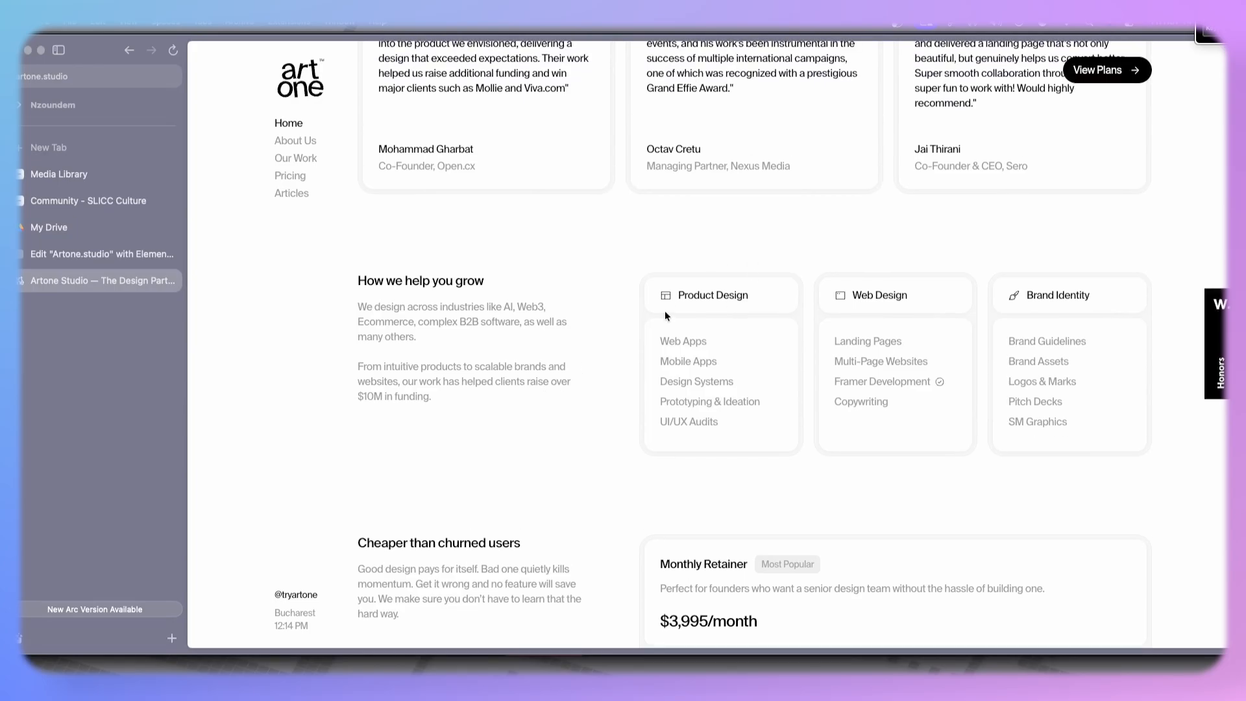
{"action": "scroll", "coordinate": [666, 316], "scroll_direction": "up", "scroll_amount": 2}
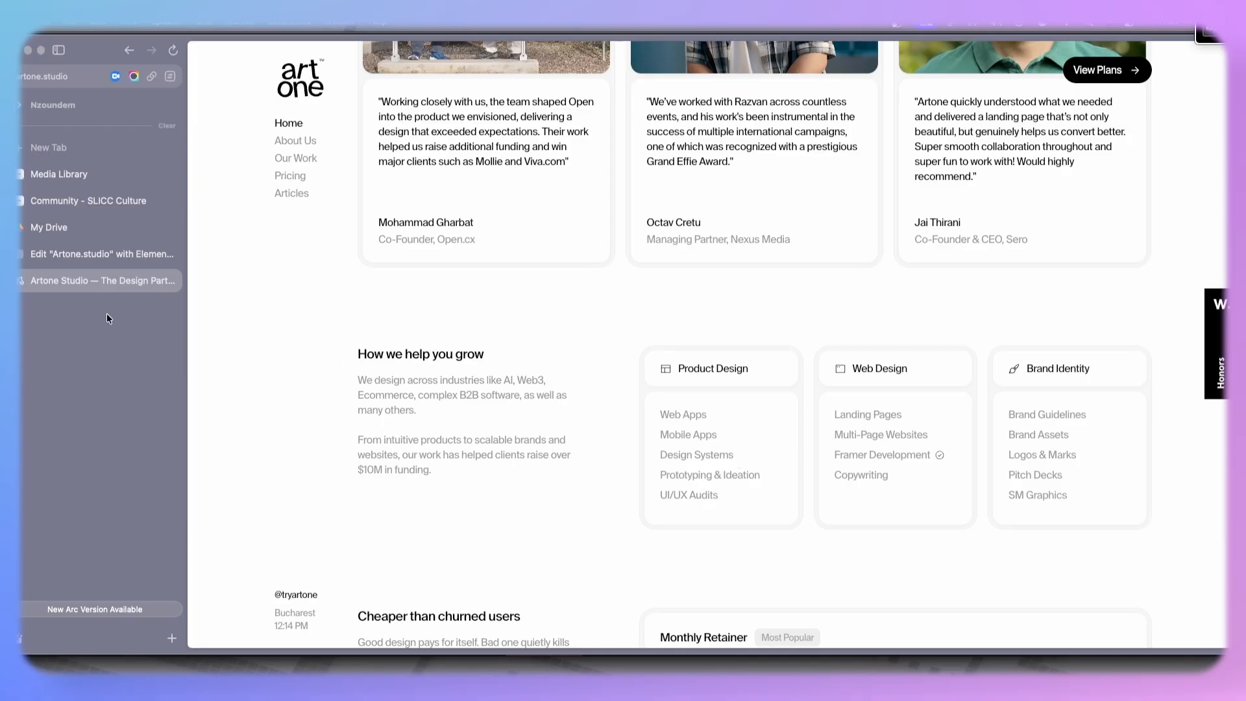
- Return to the editor and add a container into the empty area beside the "How we help you grow" text
{"action": "left_click", "coordinate": [93, 253]}
{"action": "scroll", "coordinate": [720, 377], "scroll_direction": "down", "scroll_amount": 3}
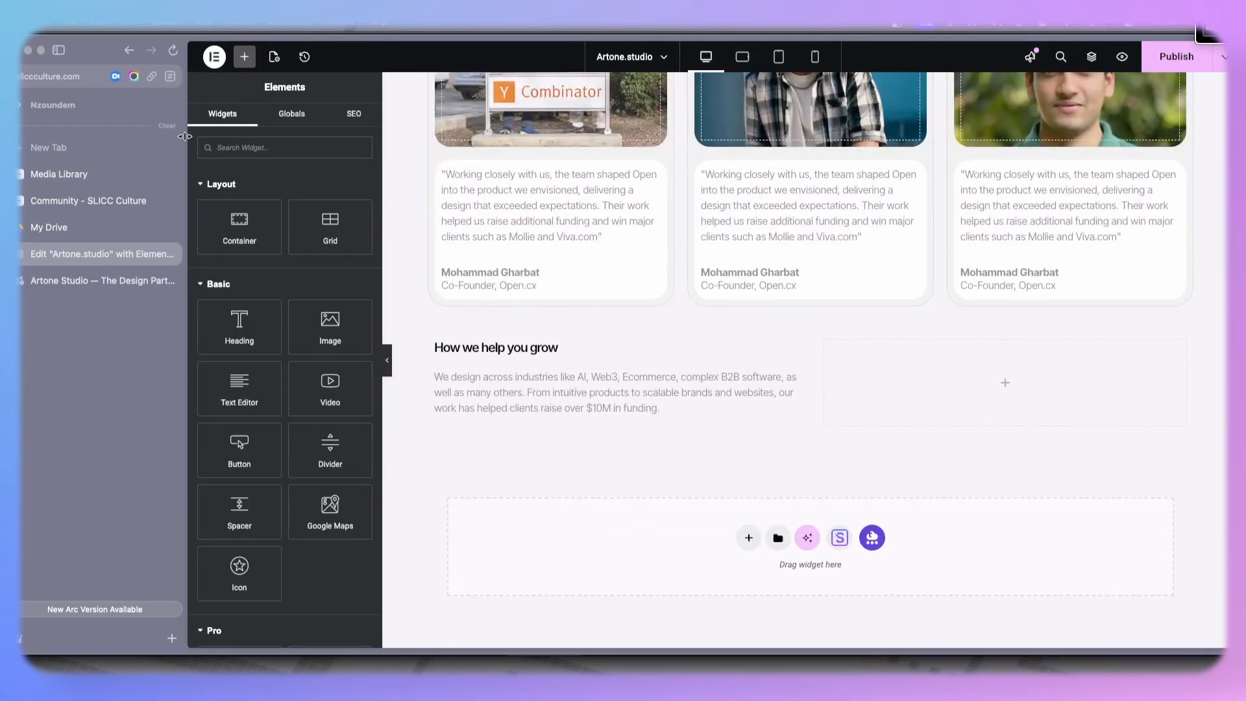
{"action": "left_click_drag", "start_coordinate": [239, 224], "coordinate": [878, 392]}
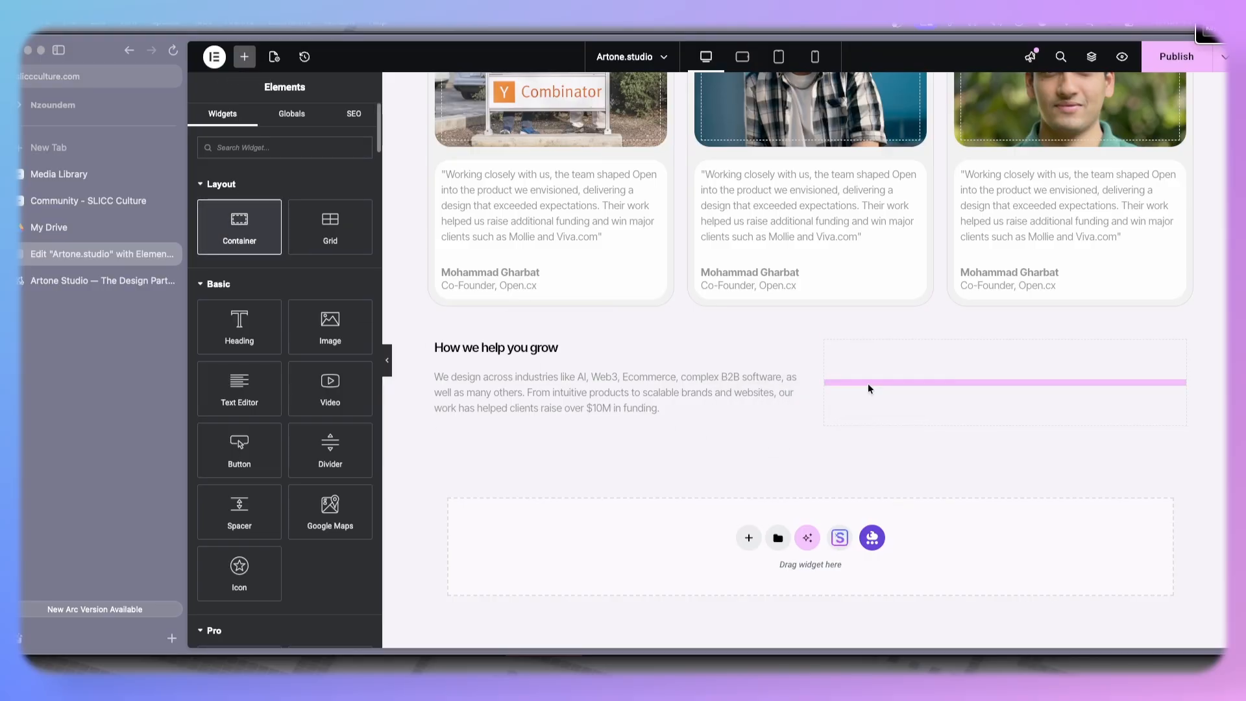
- Duplicate the new container twice and set the parent container's direction to horizontal row
{"action": "left_click_drag", "start_coordinate": [826, 348], "coordinate": [827, 347]}
{"action": "right_click", "coordinate": [827, 347]}
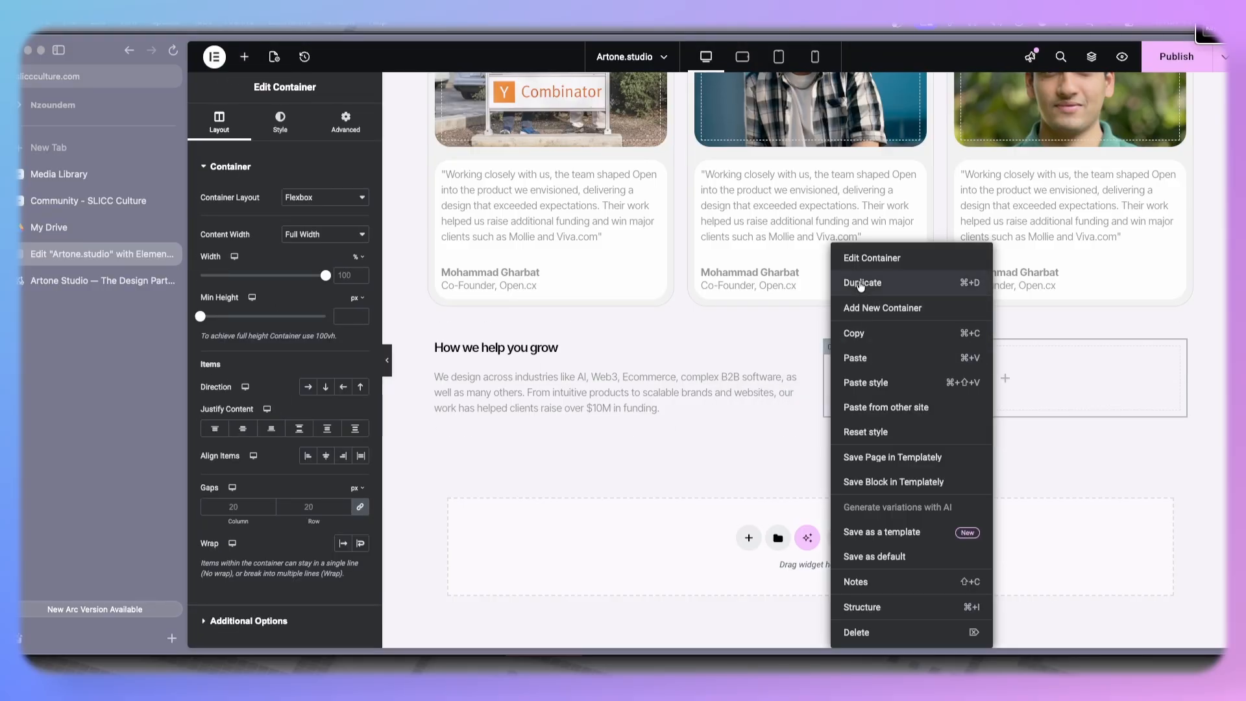
{"action": "left_click", "coordinate": [863, 286]}
{"action": "right_click", "coordinate": [828, 341]}
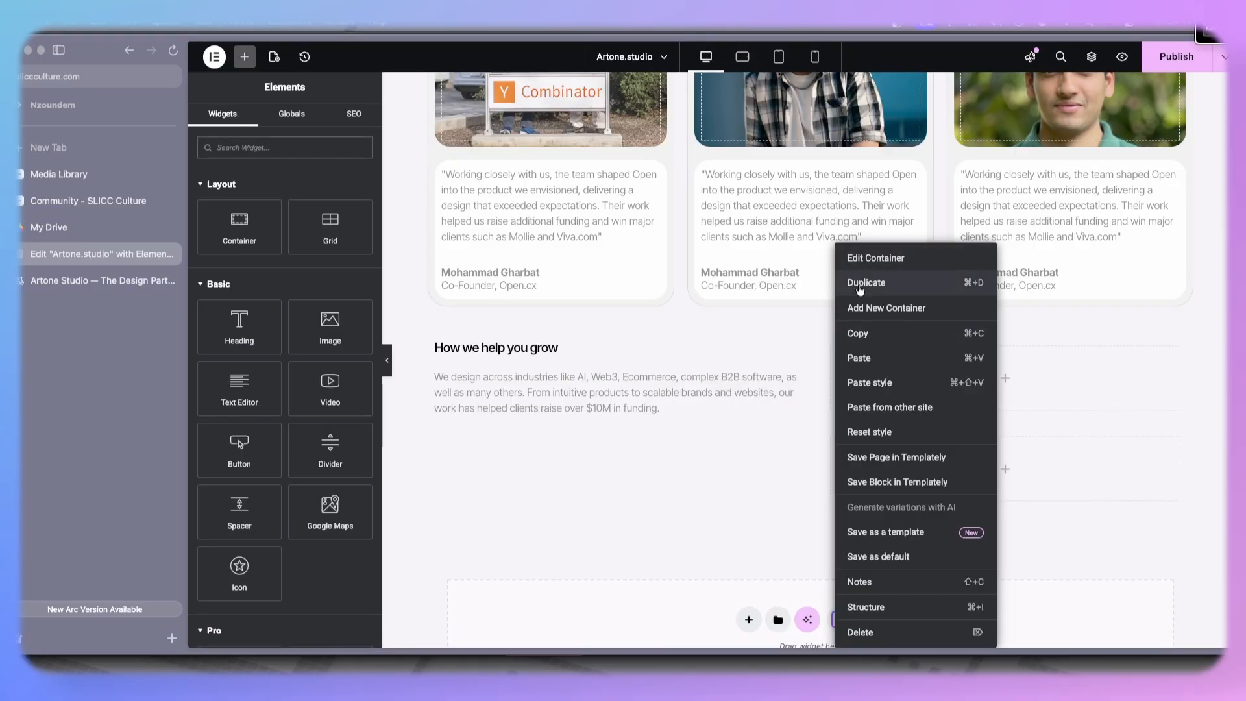
{"action": "left_click", "coordinate": [860, 284]}
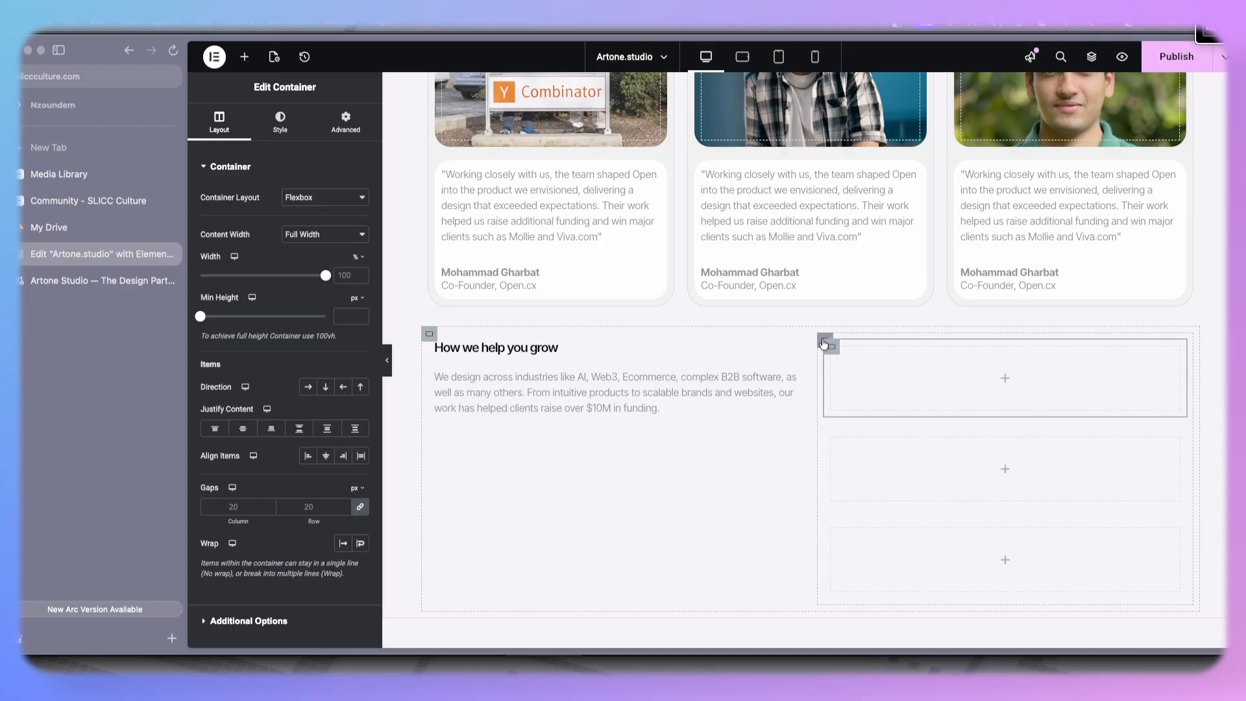
{"action": "left_click", "coordinate": [308, 387]}
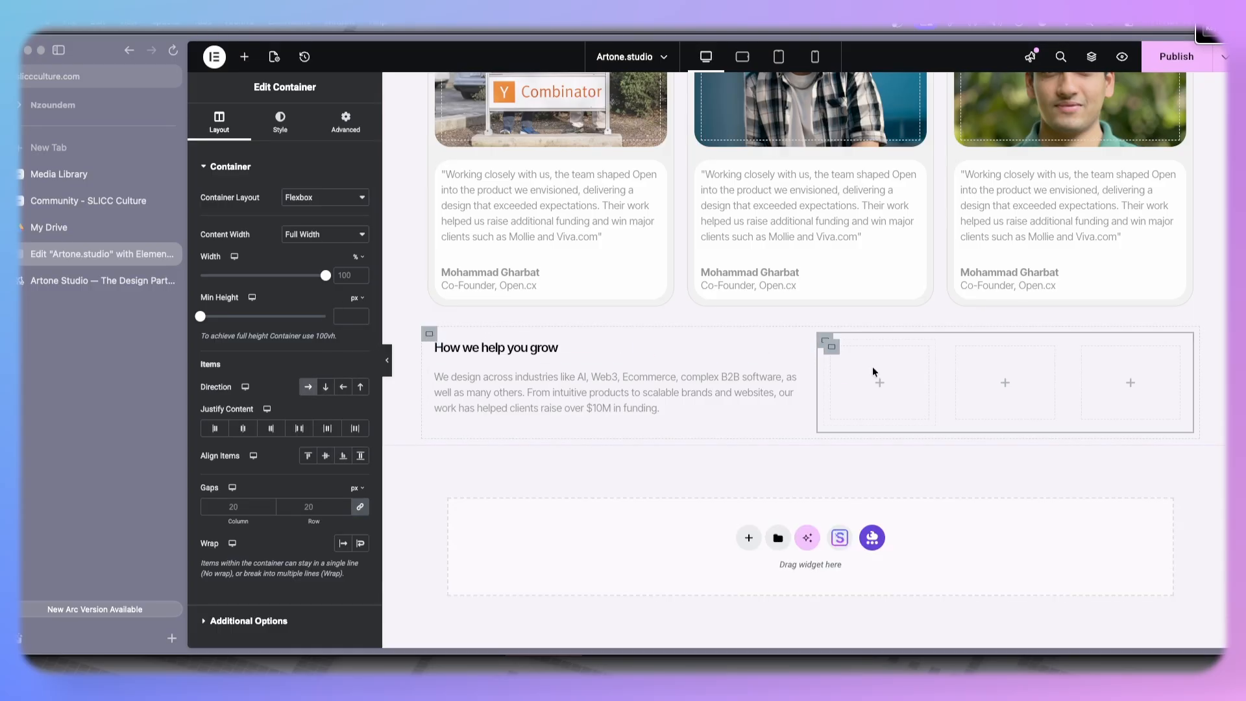
- Add a container inside the first column and duplicate it, giving two stacked inner boxes
{"action": "left_click", "coordinate": [244, 56]}
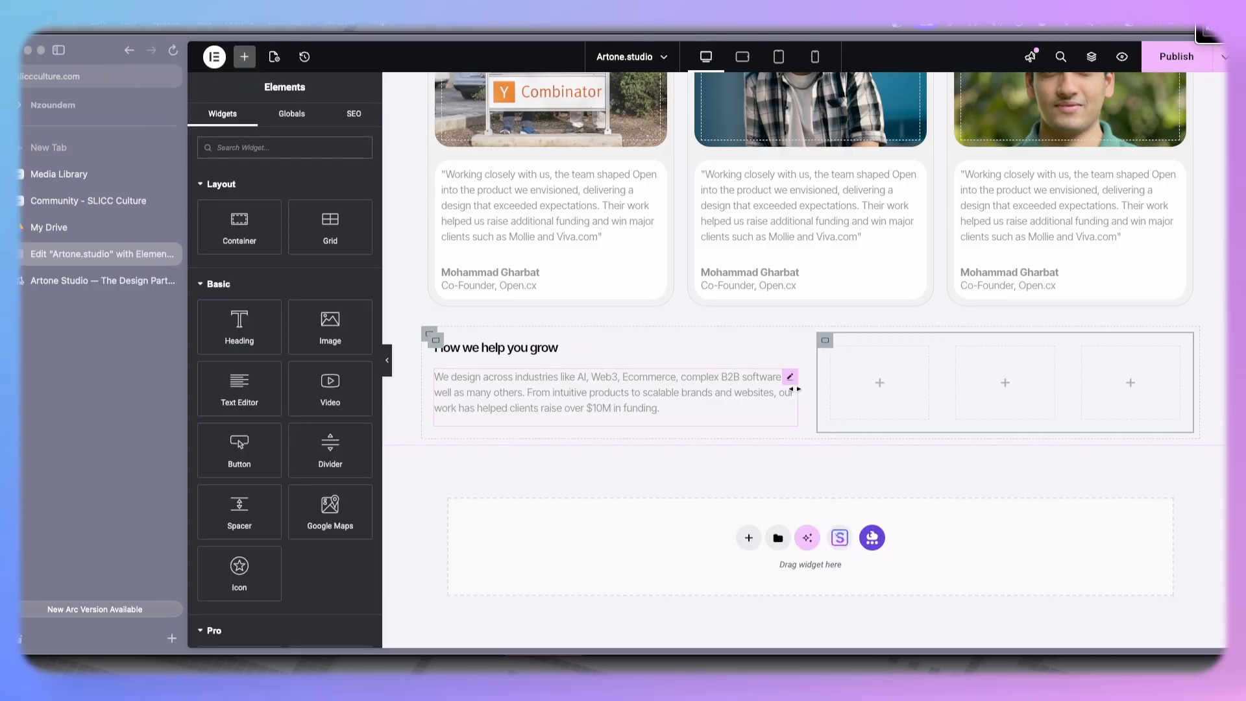
{"action": "left_click_drag", "start_coordinate": [256, 231], "coordinate": [883, 368]}
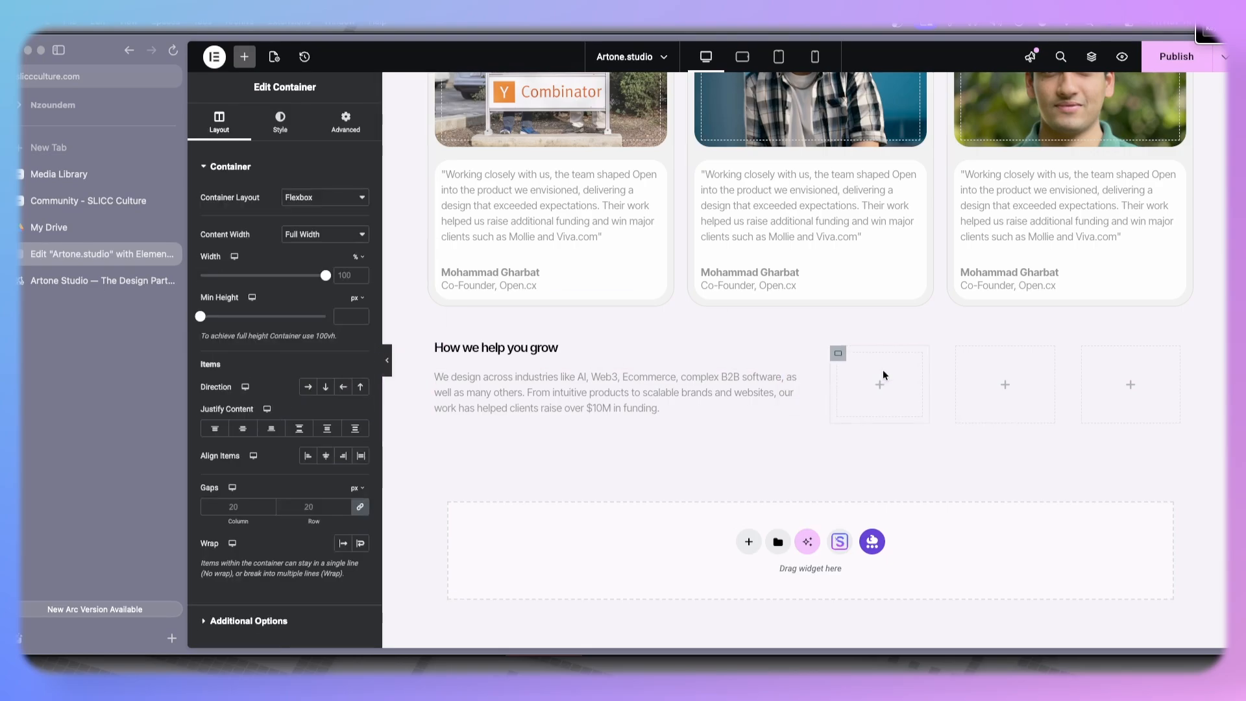
{"action": "right_click", "coordinate": [845, 365]}
{"action": "left_click", "coordinate": [873, 283]}
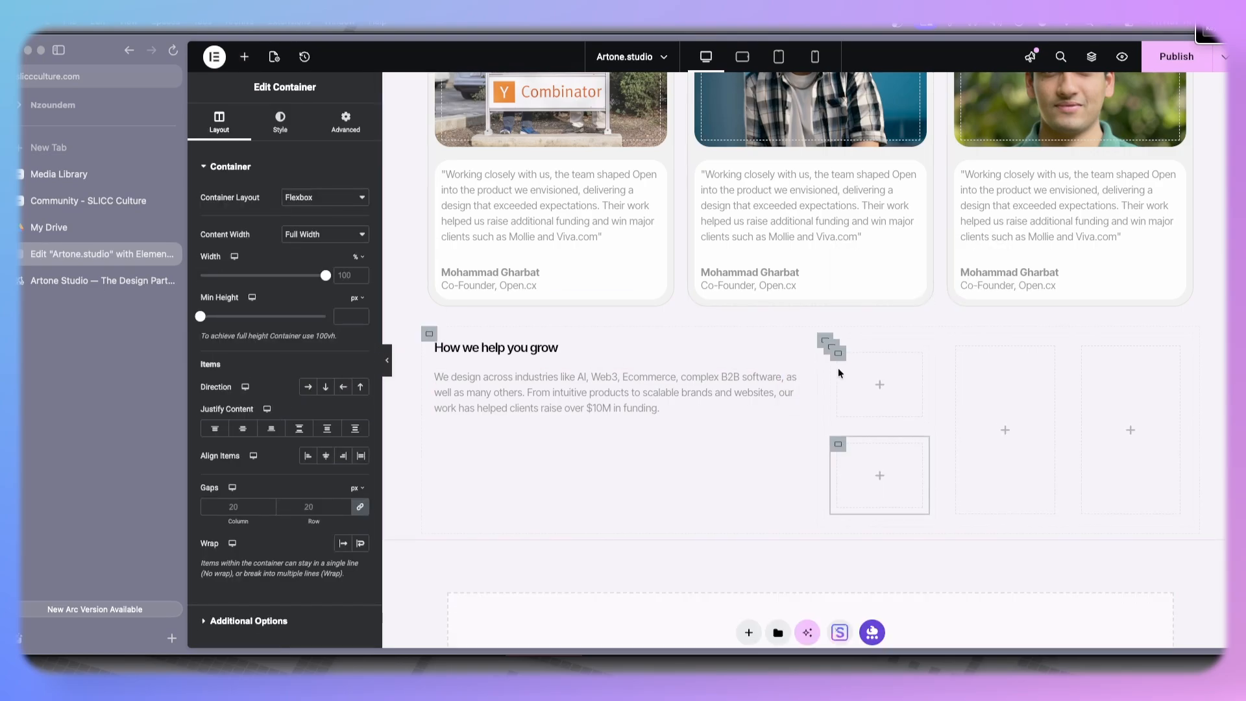
- Reduce the width of the left text container to 74%
{"action": "left_click", "coordinate": [436, 342]}
{"action": "left_click_drag", "start_coordinate": [328, 277], "coordinate": [293, 276]}
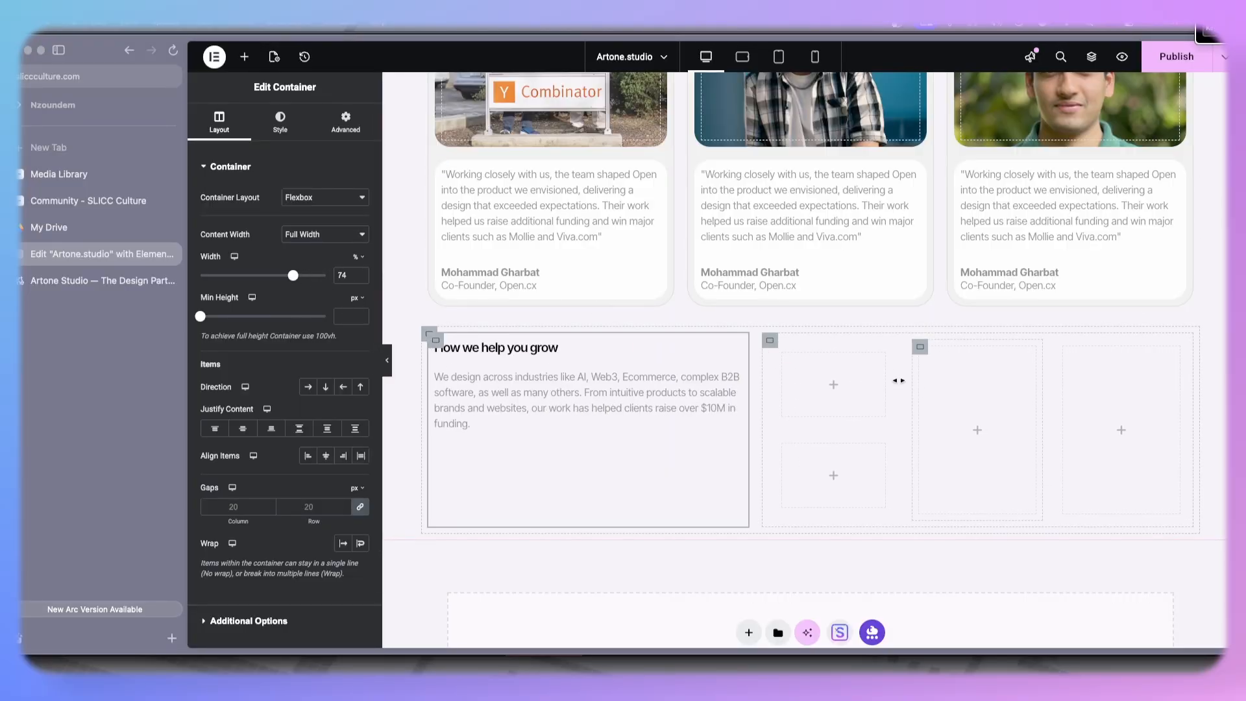
- Search the widgets for icon and place an Icon widget in the first inner box
{"action": "left_click", "coordinate": [785, 360]}
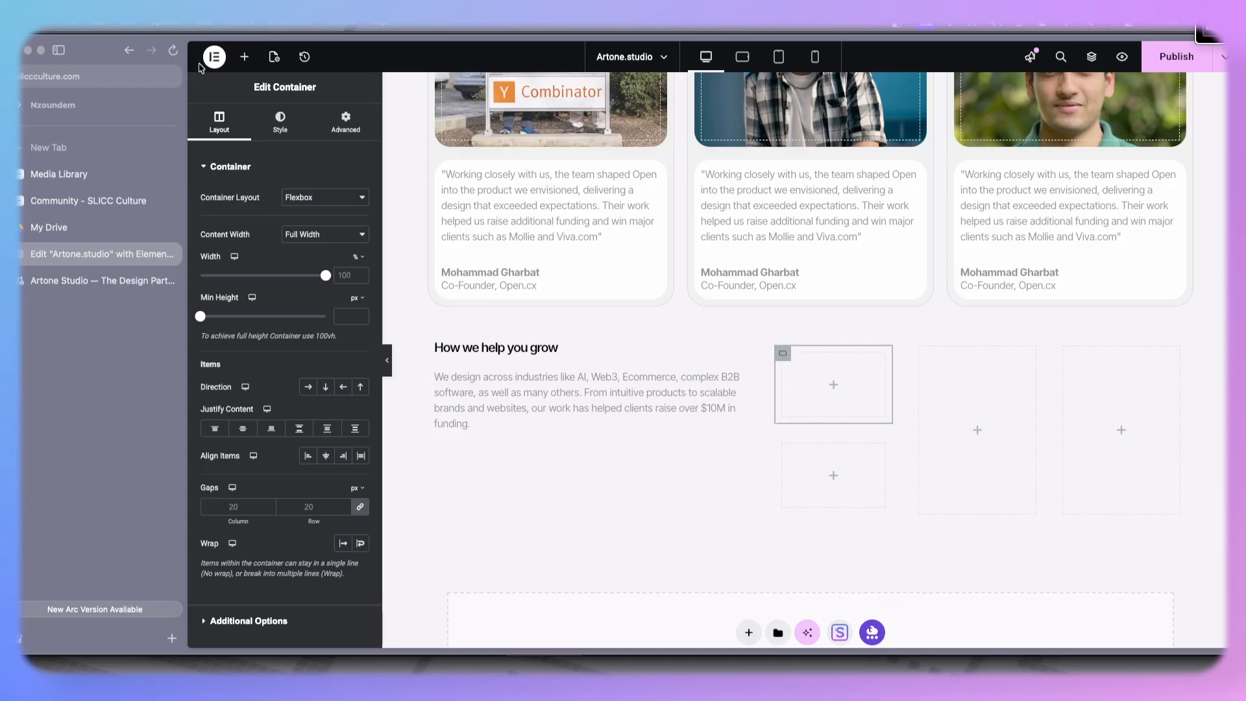
{"action": "left_click", "coordinate": [244, 57]}
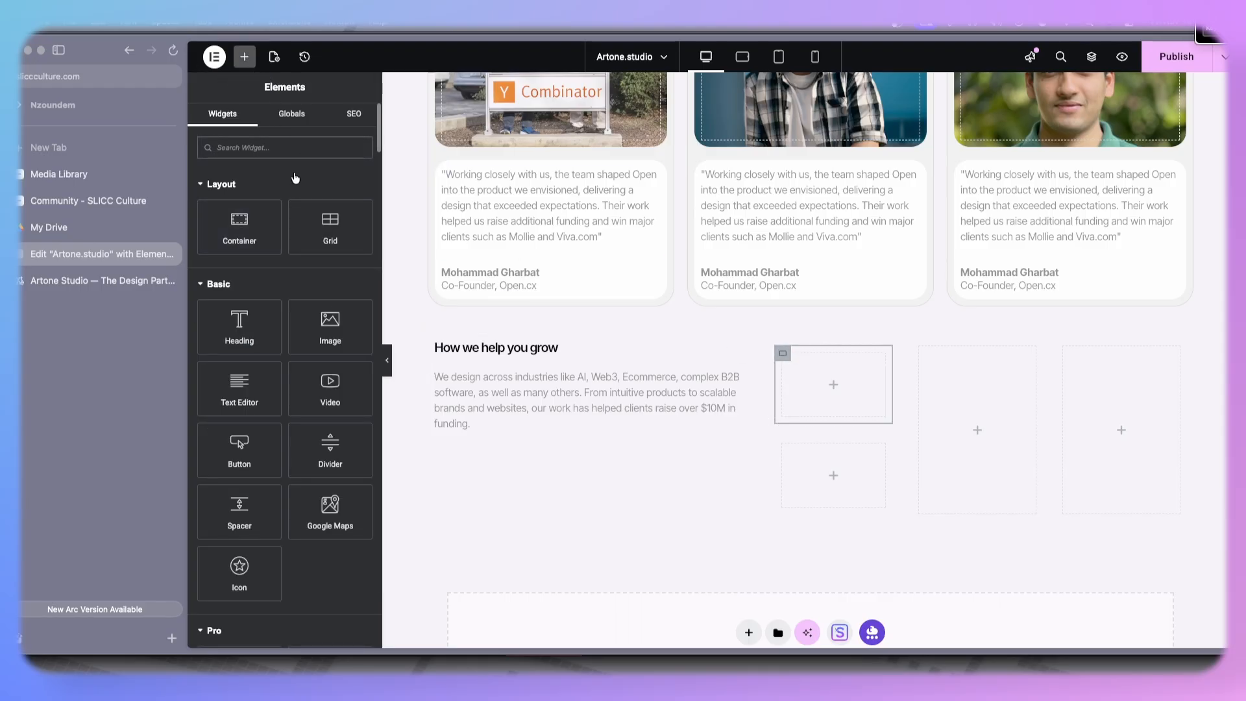
{"action": "type", "text": "icon"}
{"action": "left_click_drag", "start_coordinate": [239, 192], "coordinate": [797, 380]}
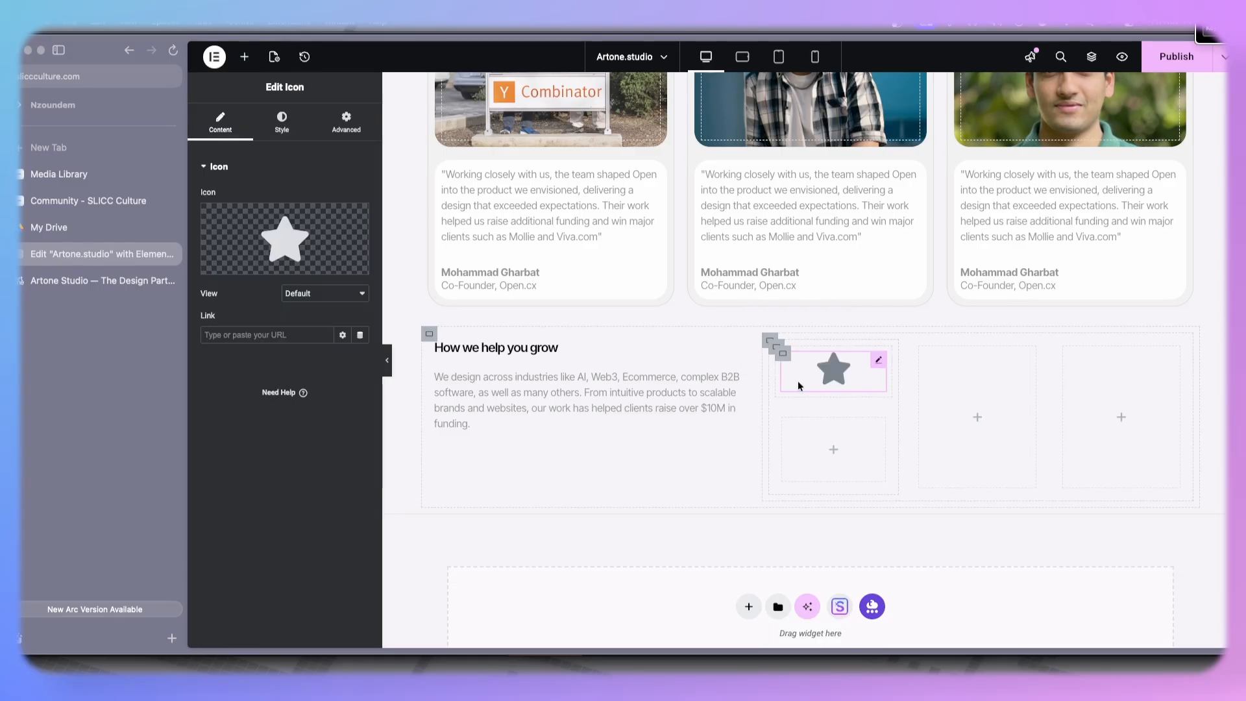
- Add a Heading widget below the new icon in the first inner box
{"action": "left_click", "coordinate": [244, 59]}
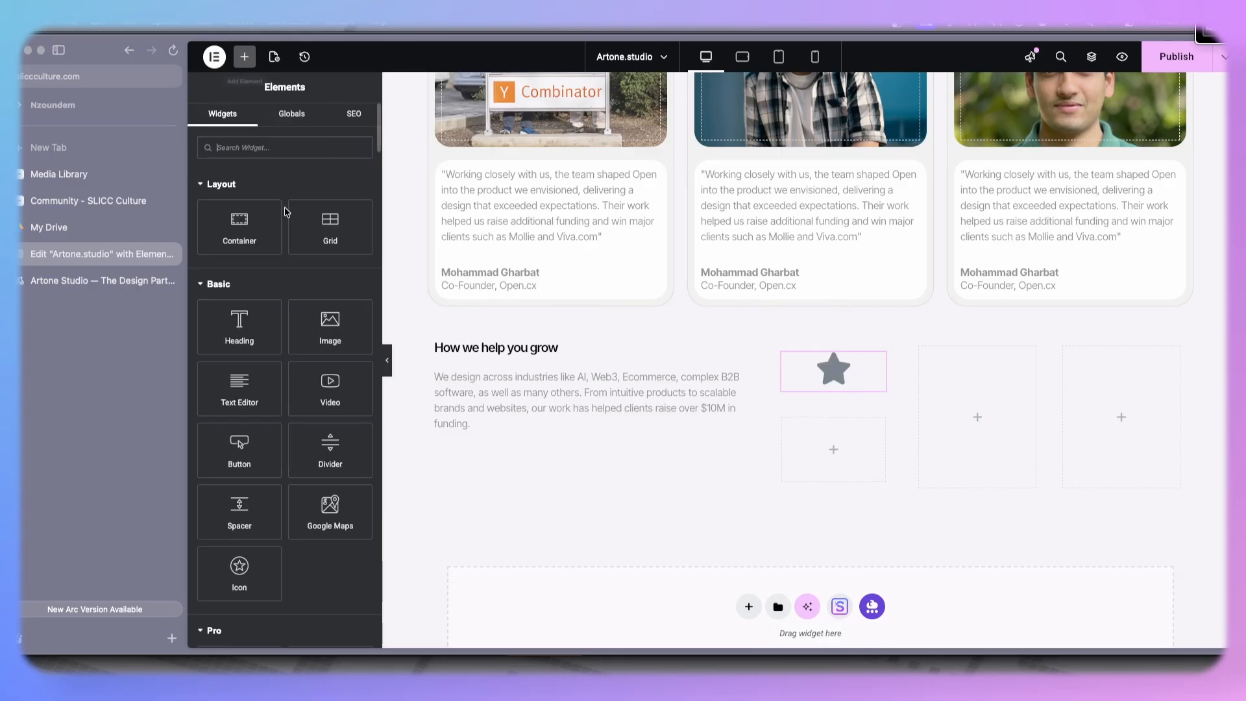
{"action": "left_click_drag", "start_coordinate": [239, 328], "coordinate": [808, 379]}
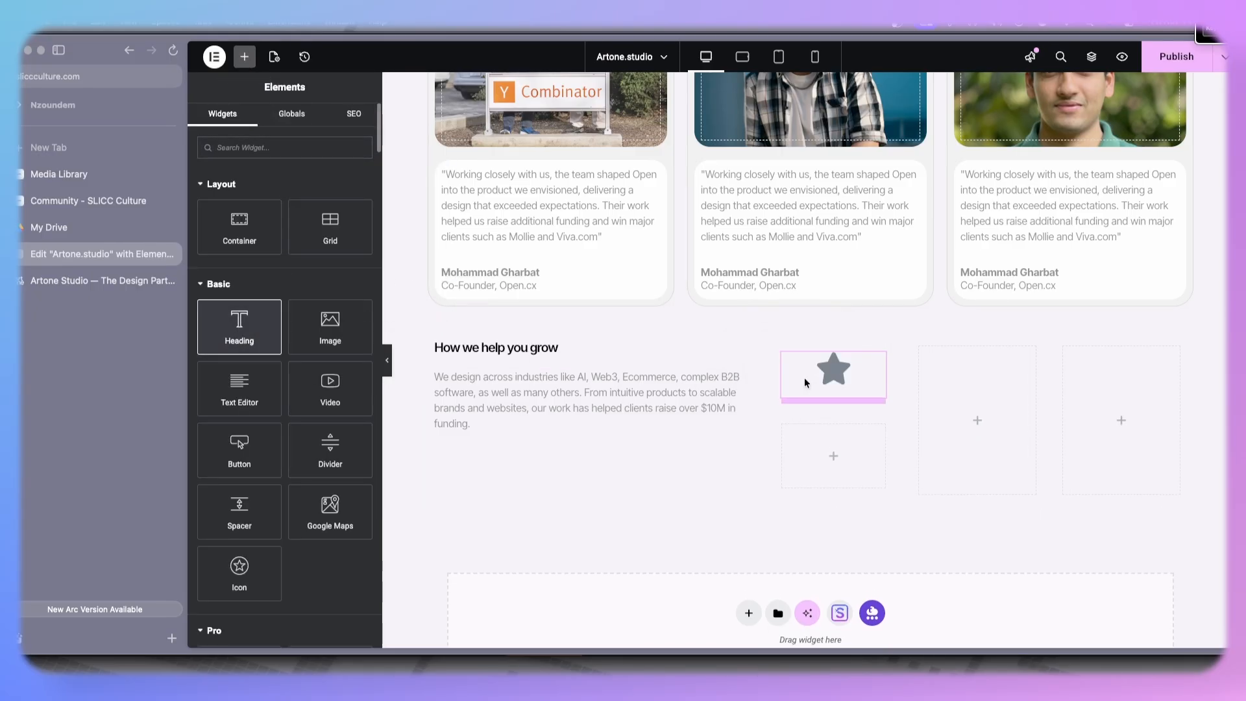
- Copy the "Design that helps you grow" card heading and paste its style onto the new heading
{"action": "scroll", "coordinate": [842, 317], "scroll_direction": "up", "scroll_amount": 8}
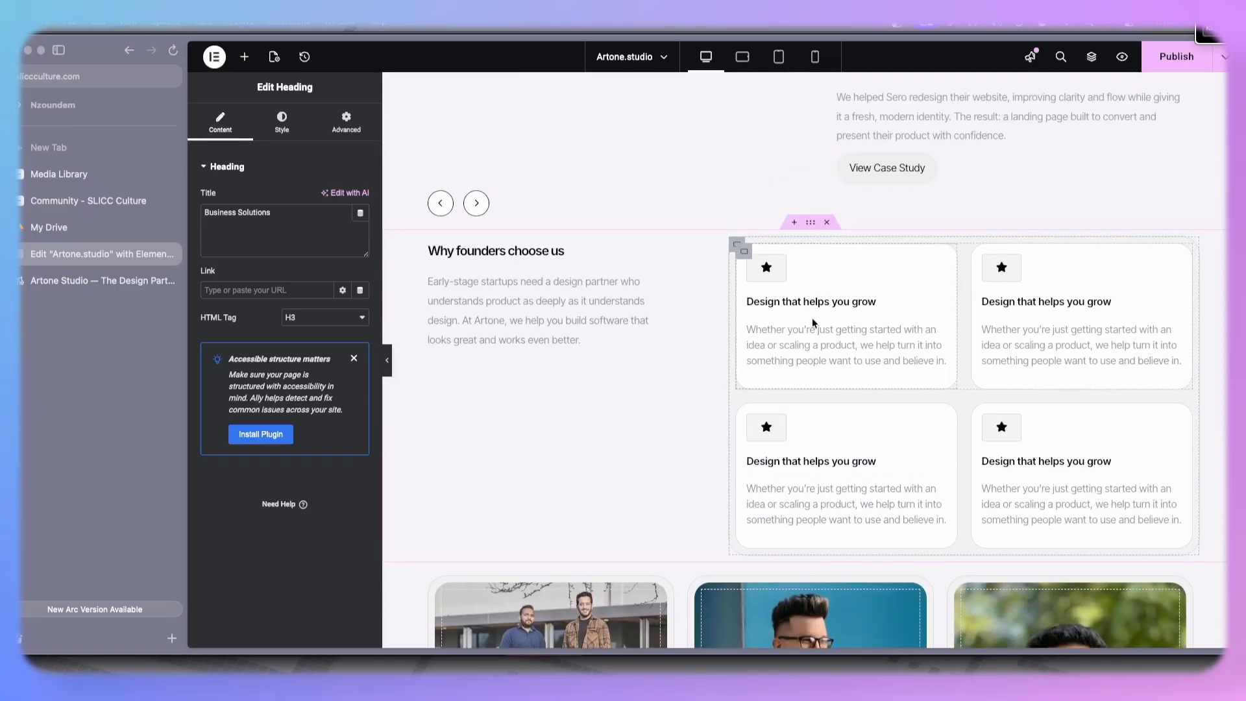
{"action": "right_click", "coordinate": [832, 301]}
{"action": "left_click", "coordinate": [875, 382]}
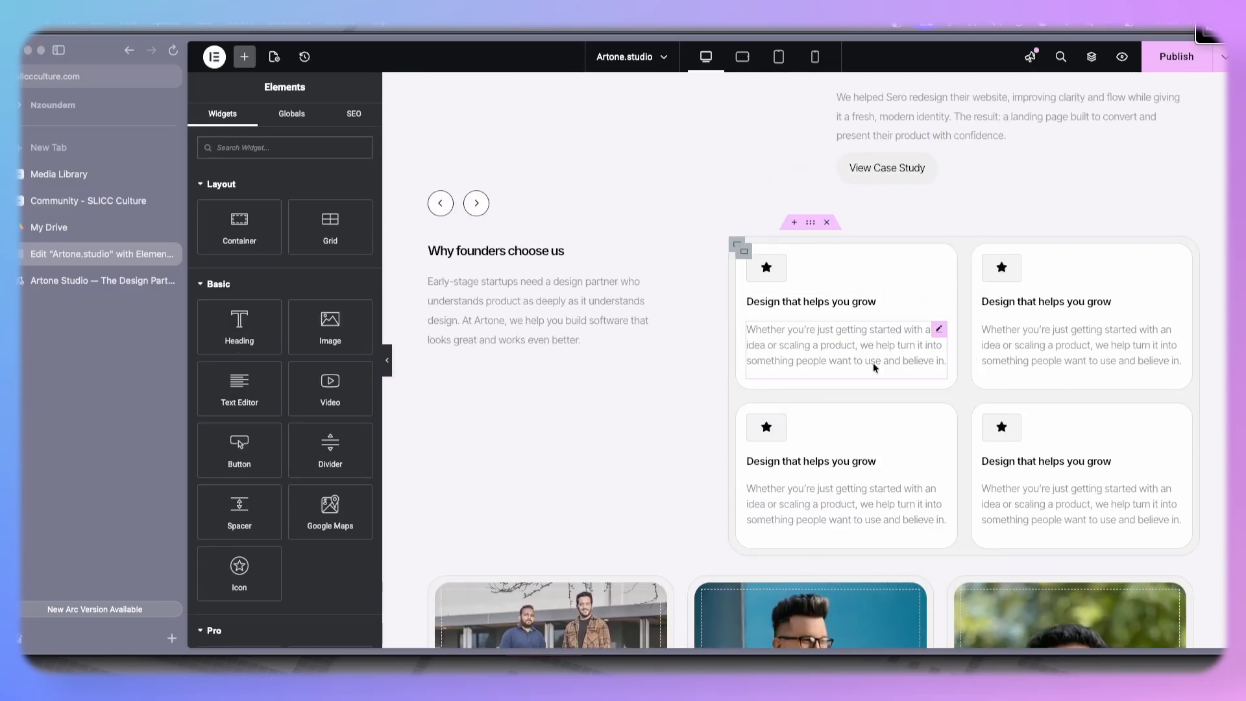
{"action": "scroll", "coordinate": [876, 377], "scroll_direction": "down", "scroll_amount": 8}
{"action": "right_click", "coordinate": [830, 586]}
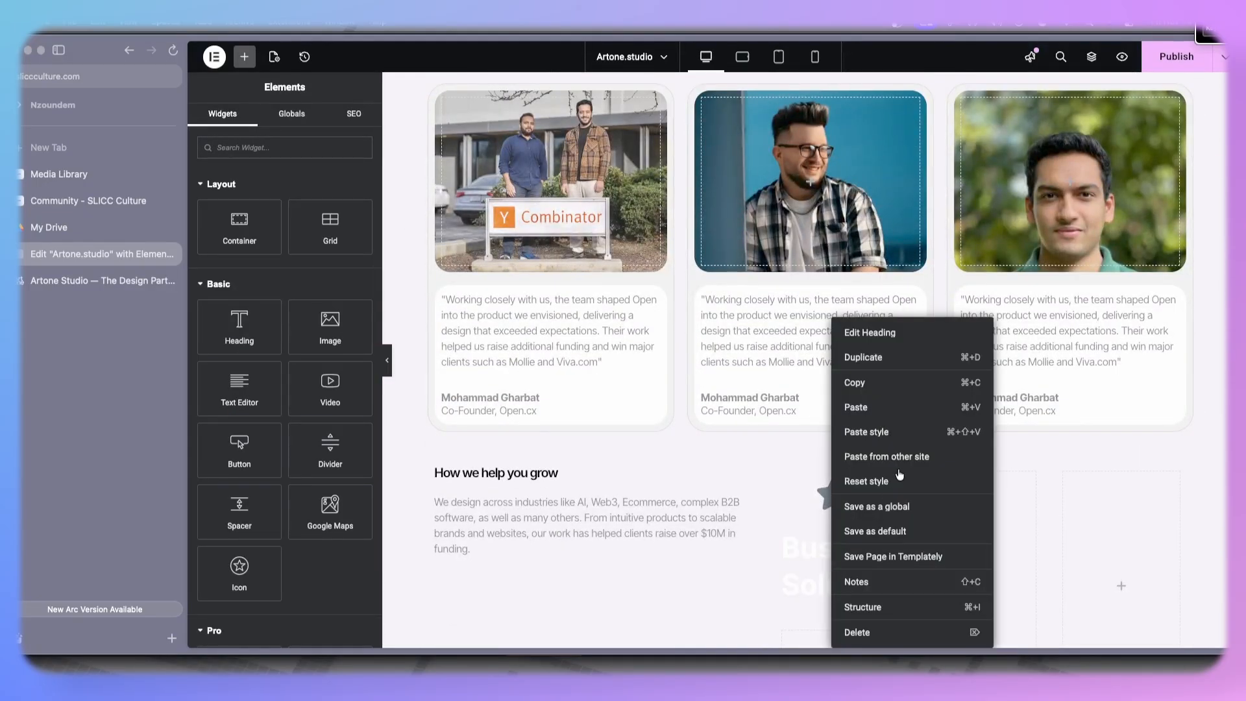
{"action": "left_click", "coordinate": [896, 433]}
- Copy the star icon from a "Why founders choose us" card and paste its style onto the new icon
{"action": "scroll", "coordinate": [885, 423], "scroll_direction": "up", "scroll_amount": 10}
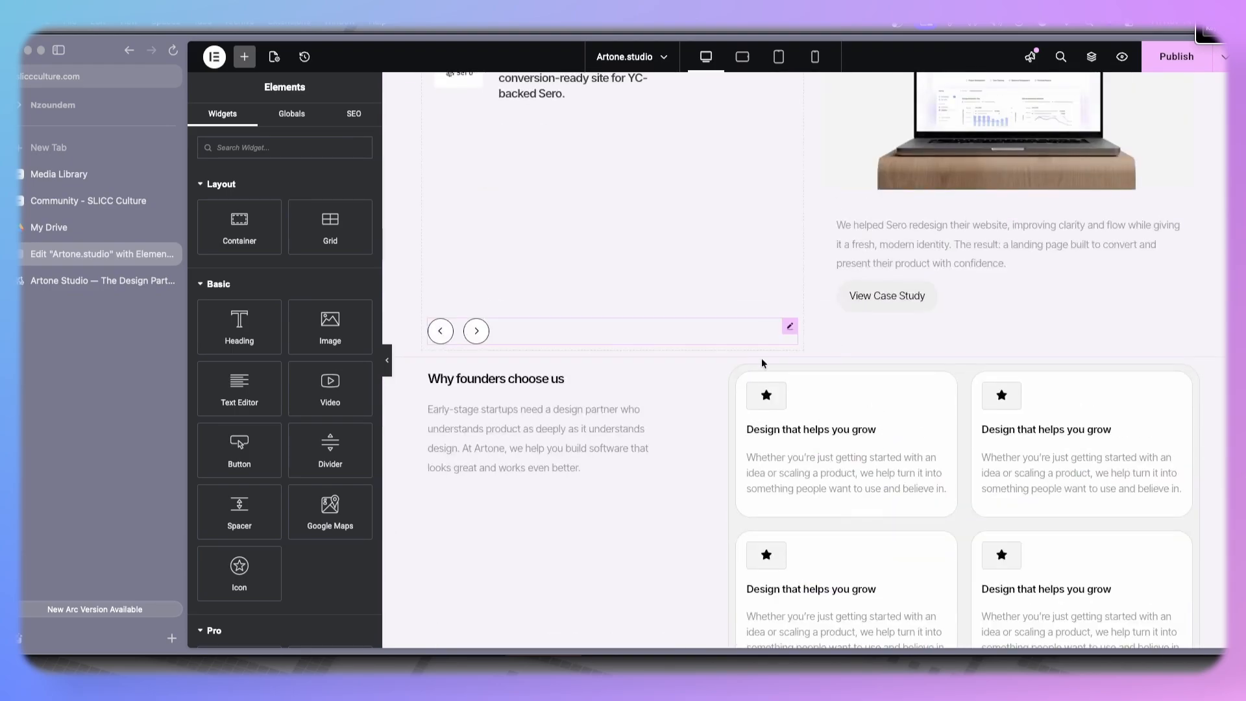
{"action": "right_click", "coordinate": [767, 410]}
{"action": "left_click", "coordinate": [808, 407]}
{"action": "scroll", "coordinate": [809, 408], "scroll_direction": "down", "scroll_amount": 10}
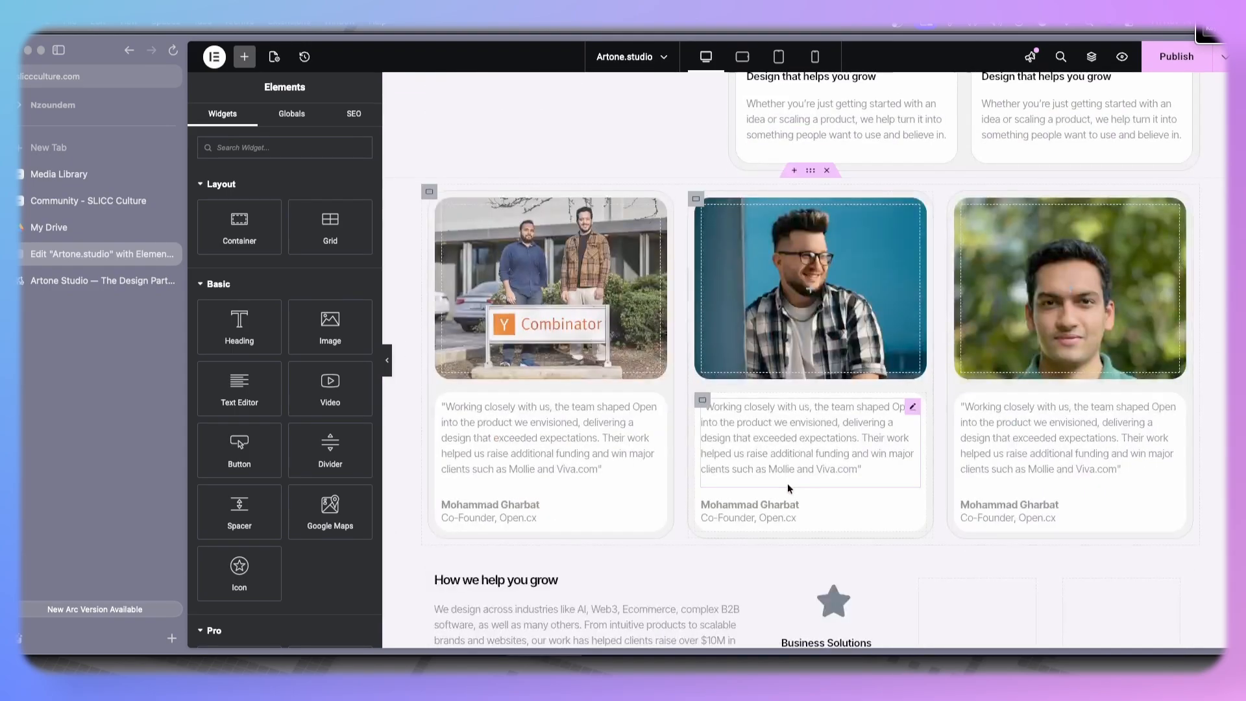
{"action": "right_click", "coordinate": [826, 280]}
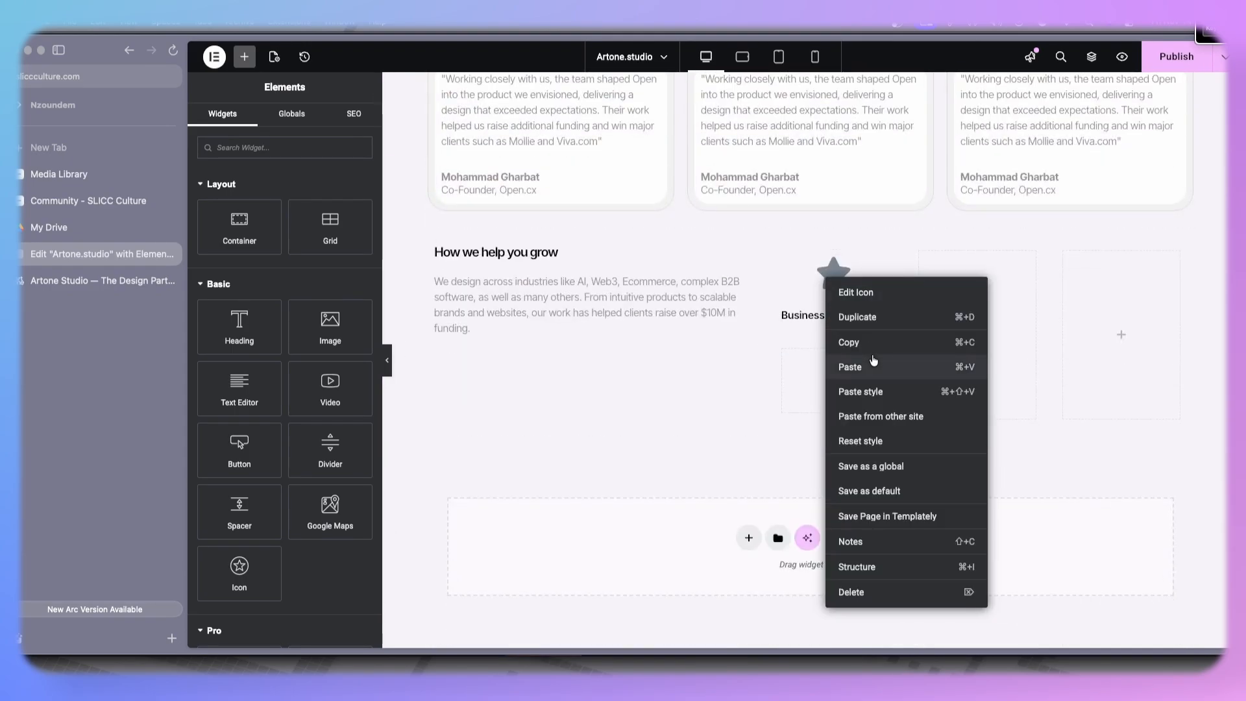
{"action": "left_click", "coordinate": [885, 392]}
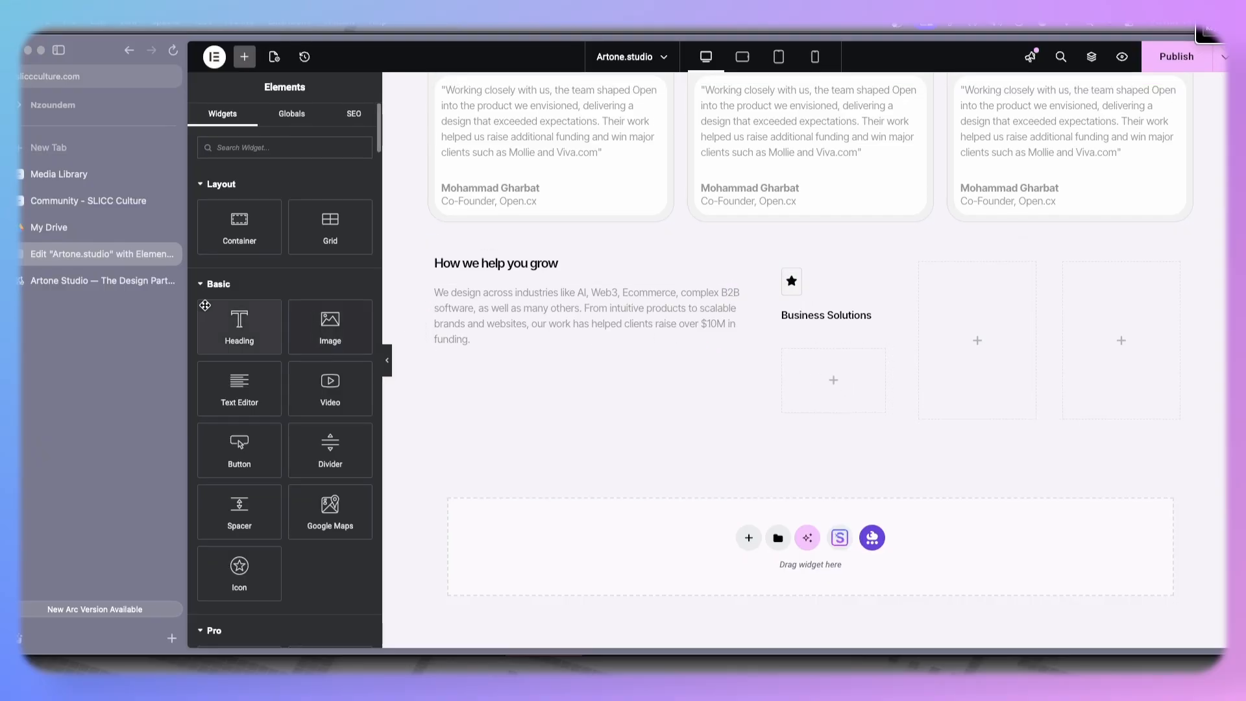
- Compare with the live site, then copy a "Why founders choose us" card container and paste its style onto the first inner box
{"action": "left_click", "coordinate": [57, 279]}
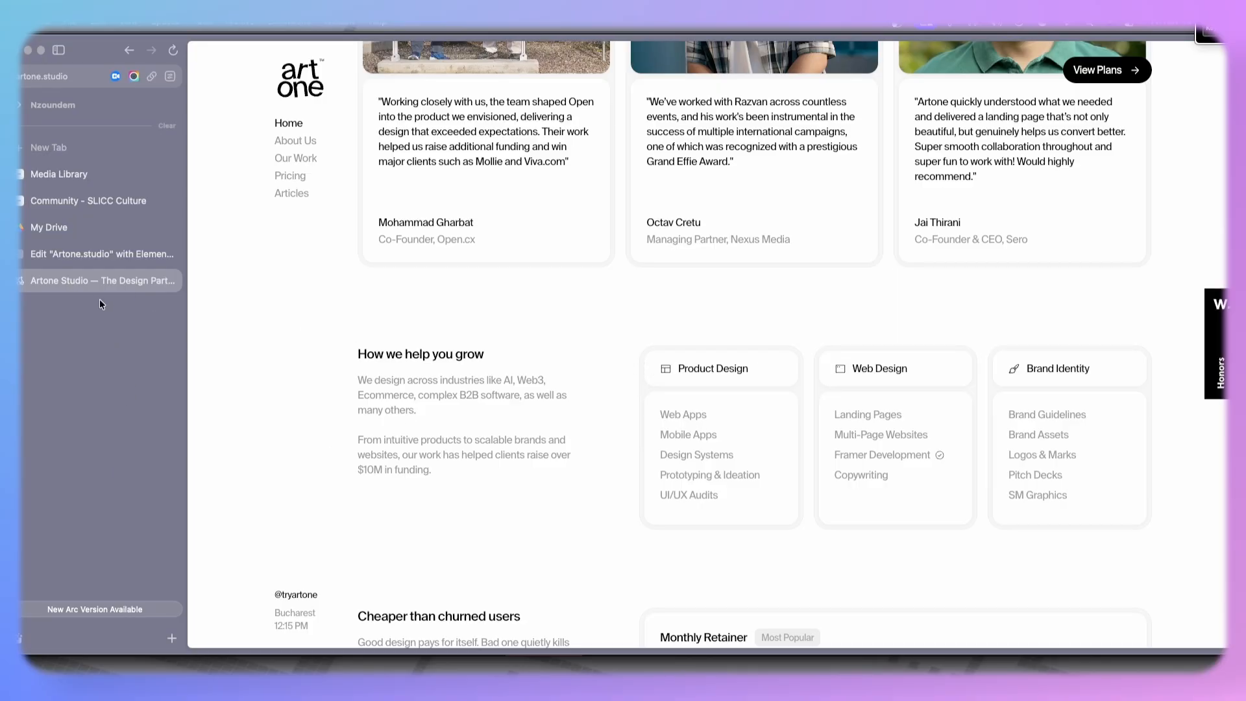
{"action": "left_click", "coordinate": [105, 259]}
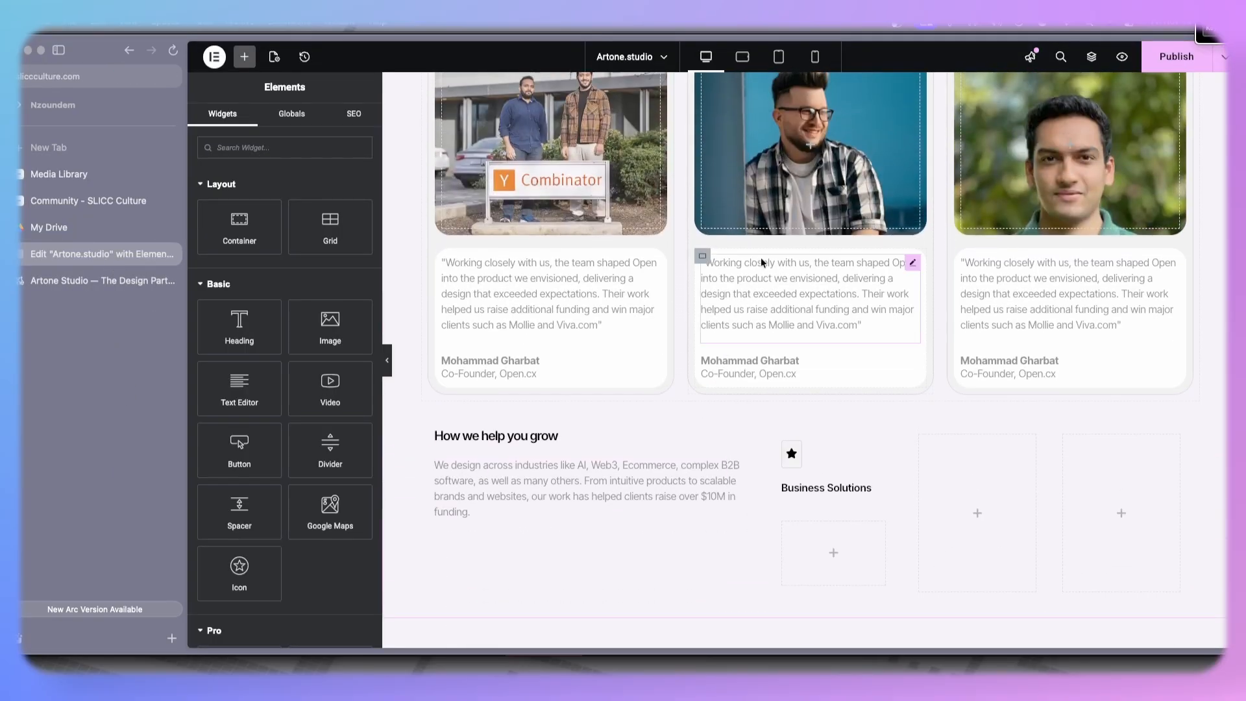
{"action": "scroll", "coordinate": [761, 260], "scroll_direction": "up", "scroll_amount": 6}
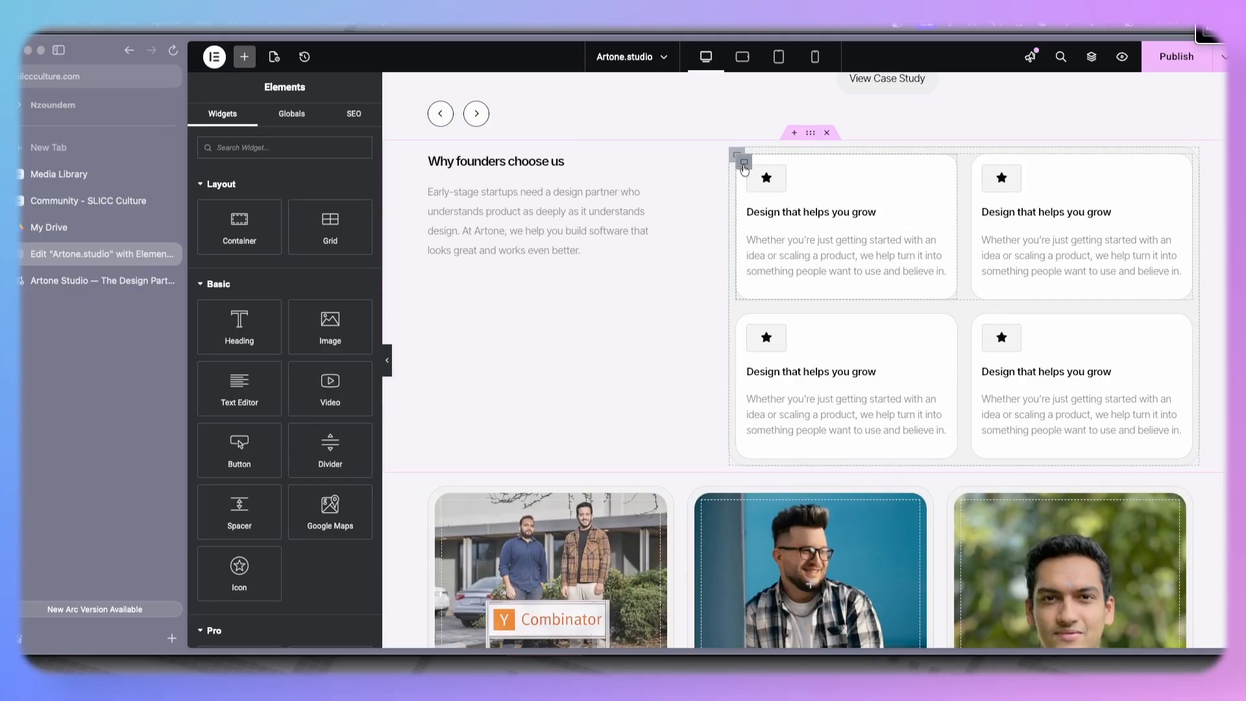
{"action": "right_click", "coordinate": [745, 170]}
{"action": "left_click", "coordinate": [786, 253]}
{"action": "scroll", "coordinate": [823, 402], "scroll_direction": "down", "scroll_amount": 8}
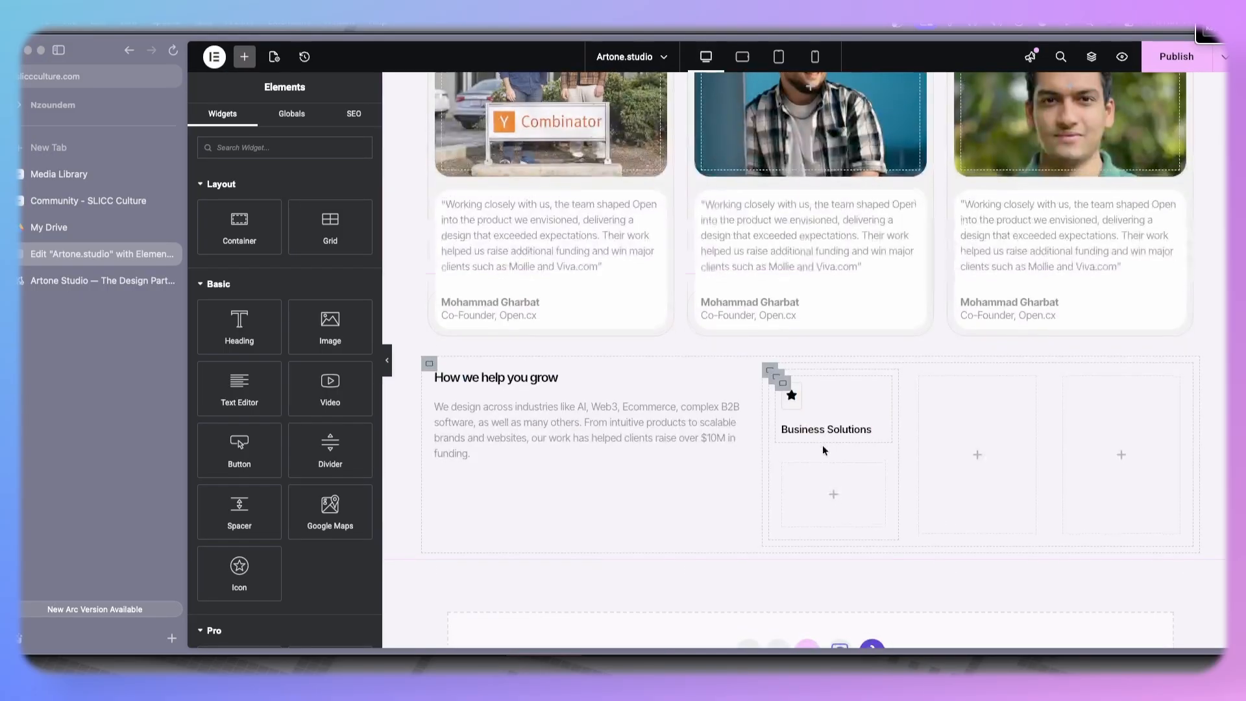
{"action": "scroll", "coordinate": [823, 450], "scroll_direction": "down", "scroll_amount": 1}
{"action": "right_click", "coordinate": [781, 372]}
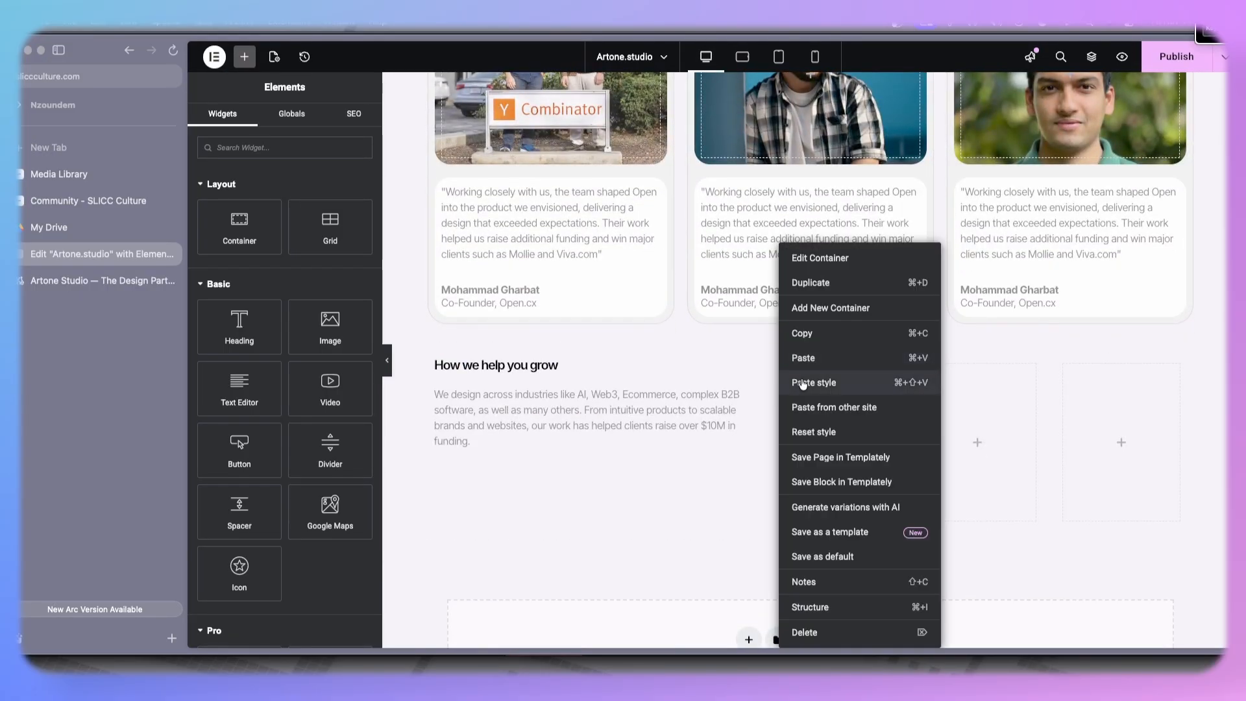
{"action": "left_click", "coordinate": [805, 379]}
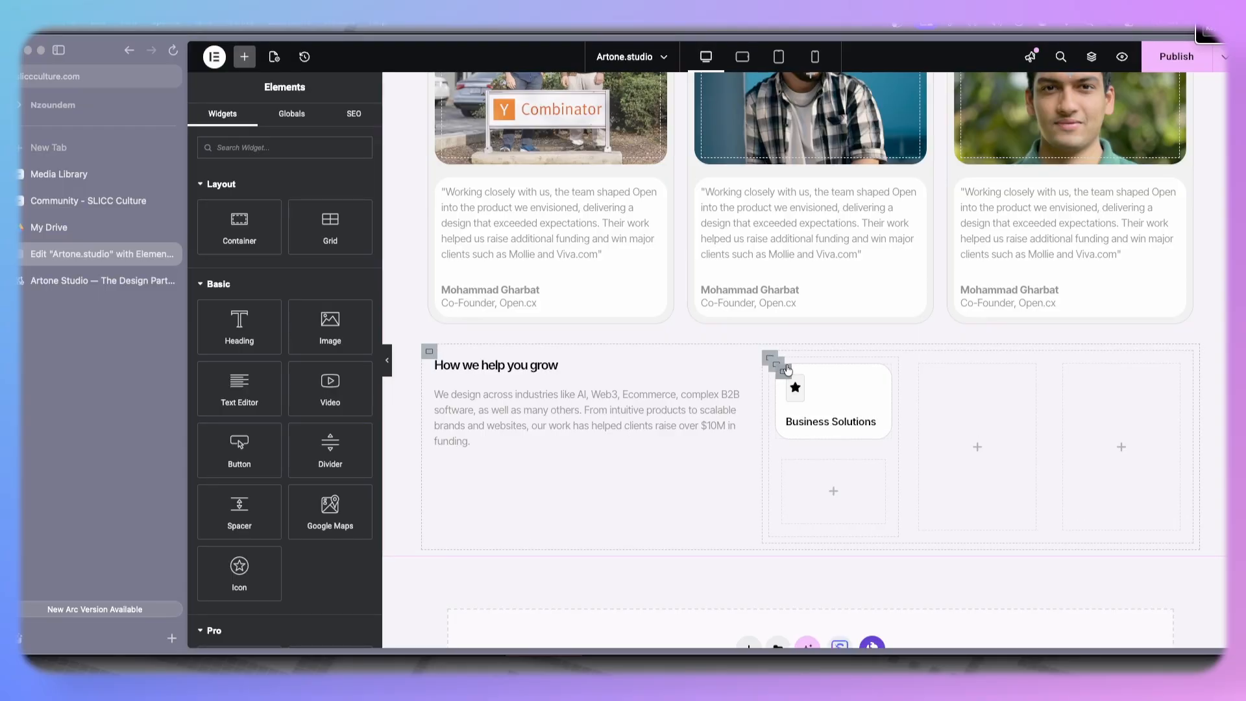
- Set the first inner box's direction to horizontal row so the icon sits beside the heading
{"action": "left_click", "coordinate": [783, 367]}
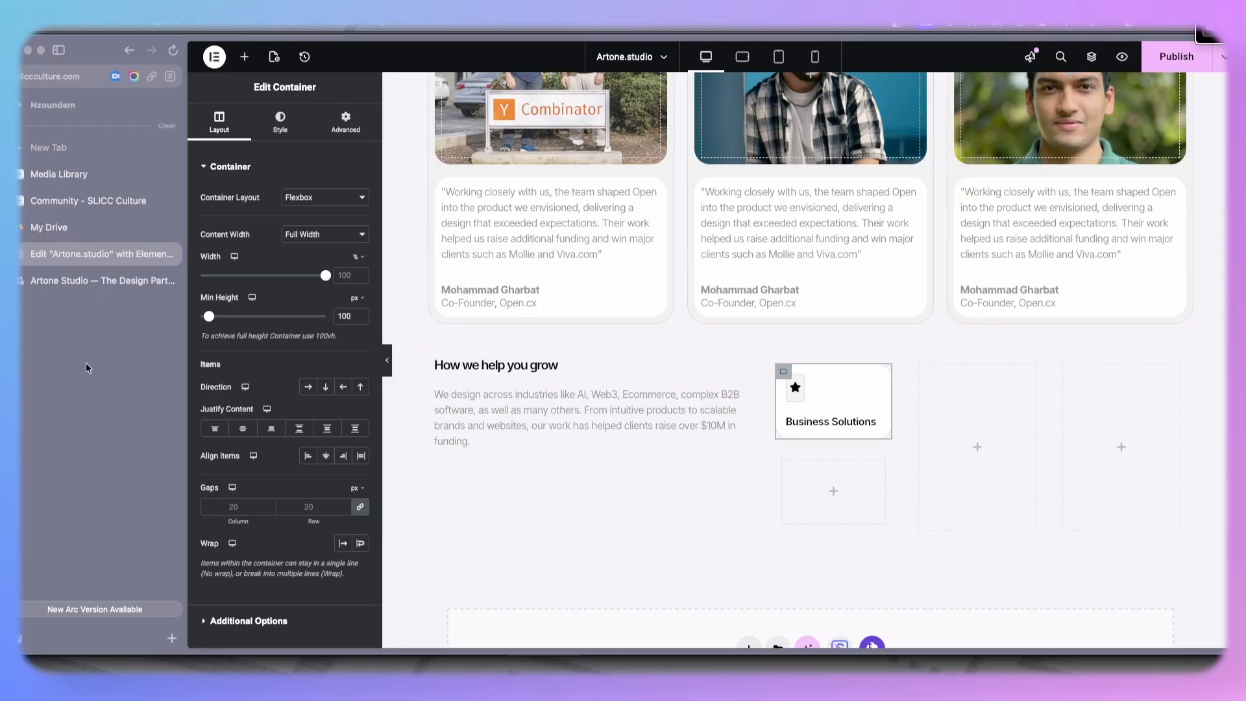
{"action": "left_click", "coordinate": [310, 388]}
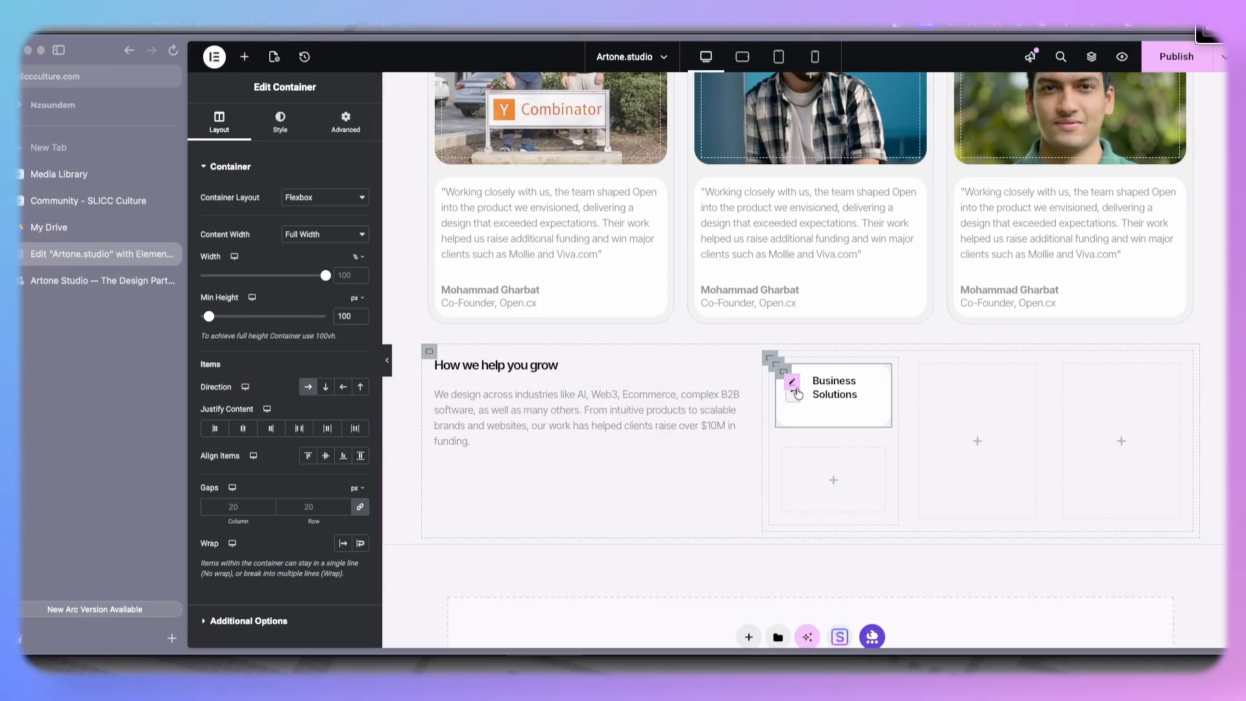
{"action": "left_click", "coordinate": [795, 387]}
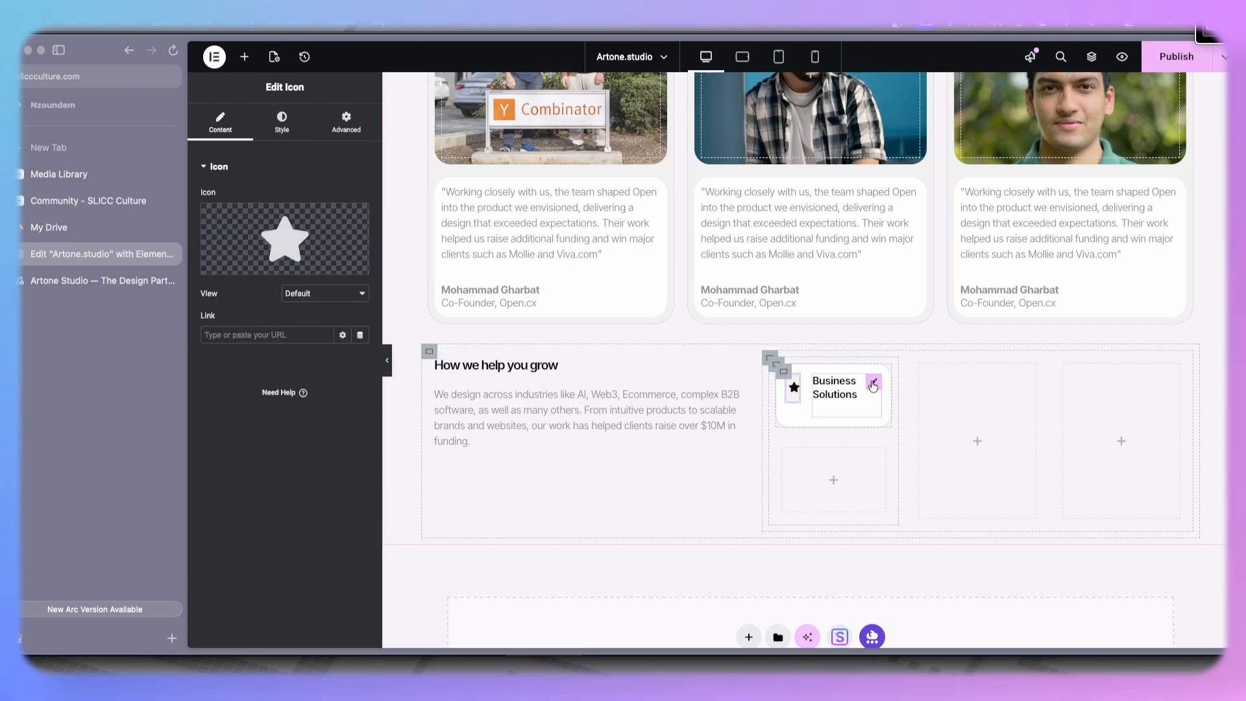
- Set the card heading's typography to 14 px size and 500 (Medium) weight
{"action": "left_click", "coordinate": [873, 386]}
{"action": "left_click", "coordinate": [346, 123]}
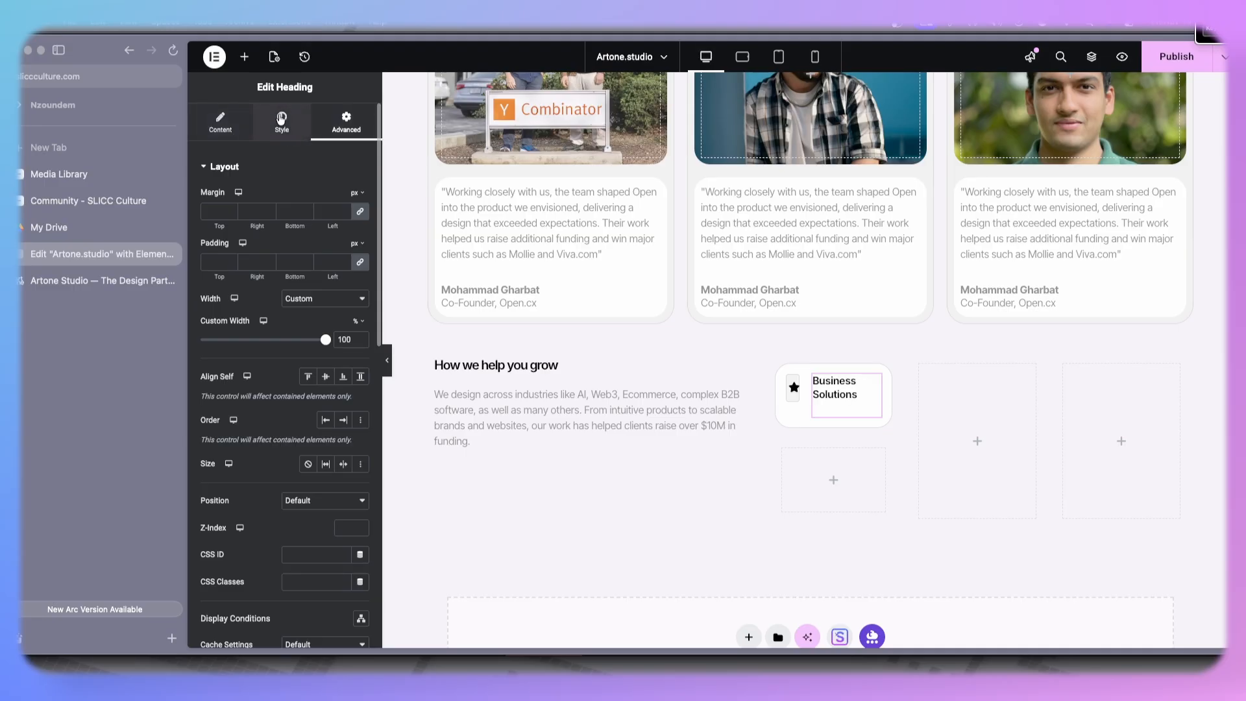
{"action": "left_click", "coordinate": [302, 140]}
{"action": "left_click", "coordinate": [360, 235]}
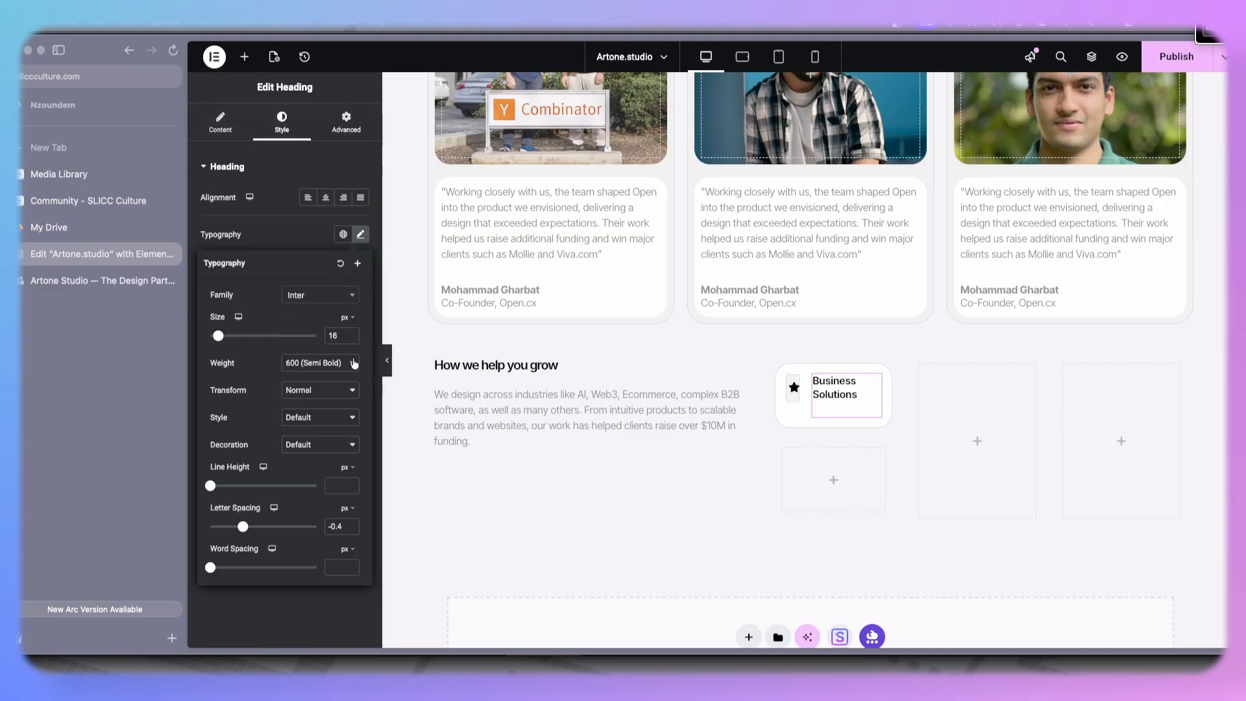
{"action": "left_click", "coordinate": [352, 339]}
{"action": "left_click", "coordinate": [351, 339]}
{"action": "left_click", "coordinate": [351, 338]}
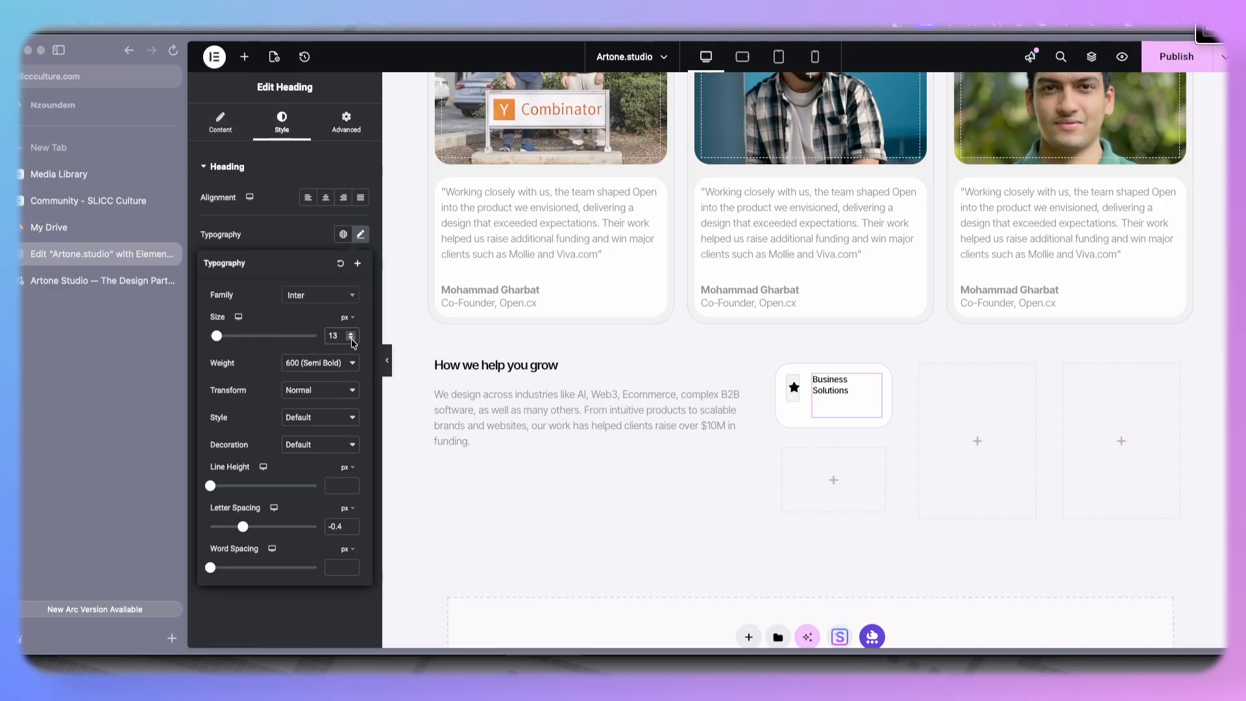
{"action": "left_click", "coordinate": [323, 364]}
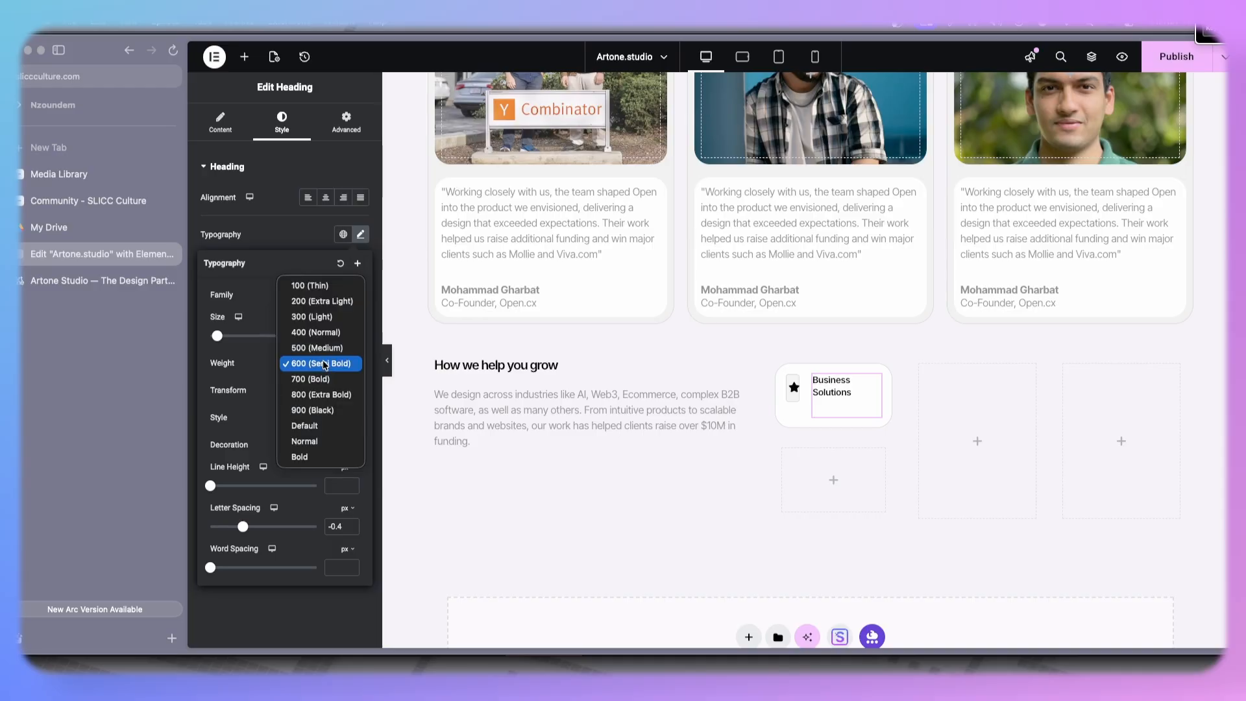
{"action": "left_click", "coordinate": [326, 347]}
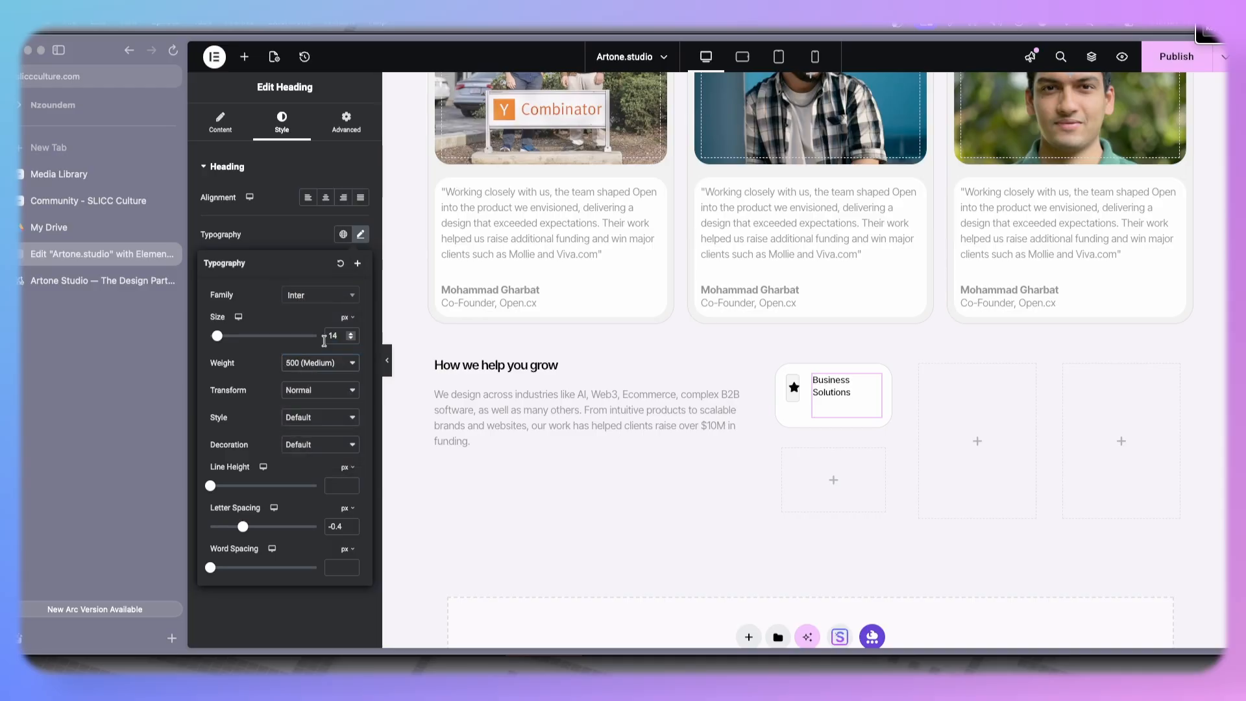
- Try setting the star icon's width to Default and then Full Width (100%)
{"action": "left_click", "coordinate": [794, 389]}
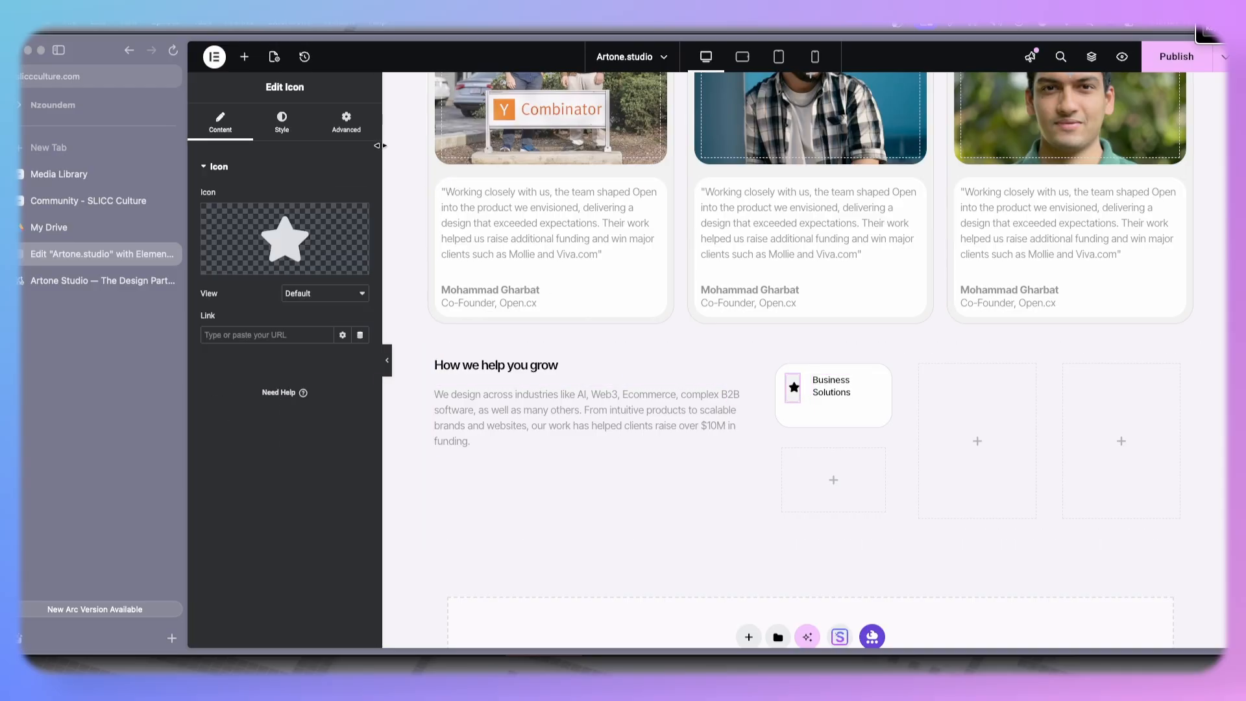
{"action": "left_click", "coordinate": [350, 126]}
{"action": "left_click", "coordinate": [325, 298]}
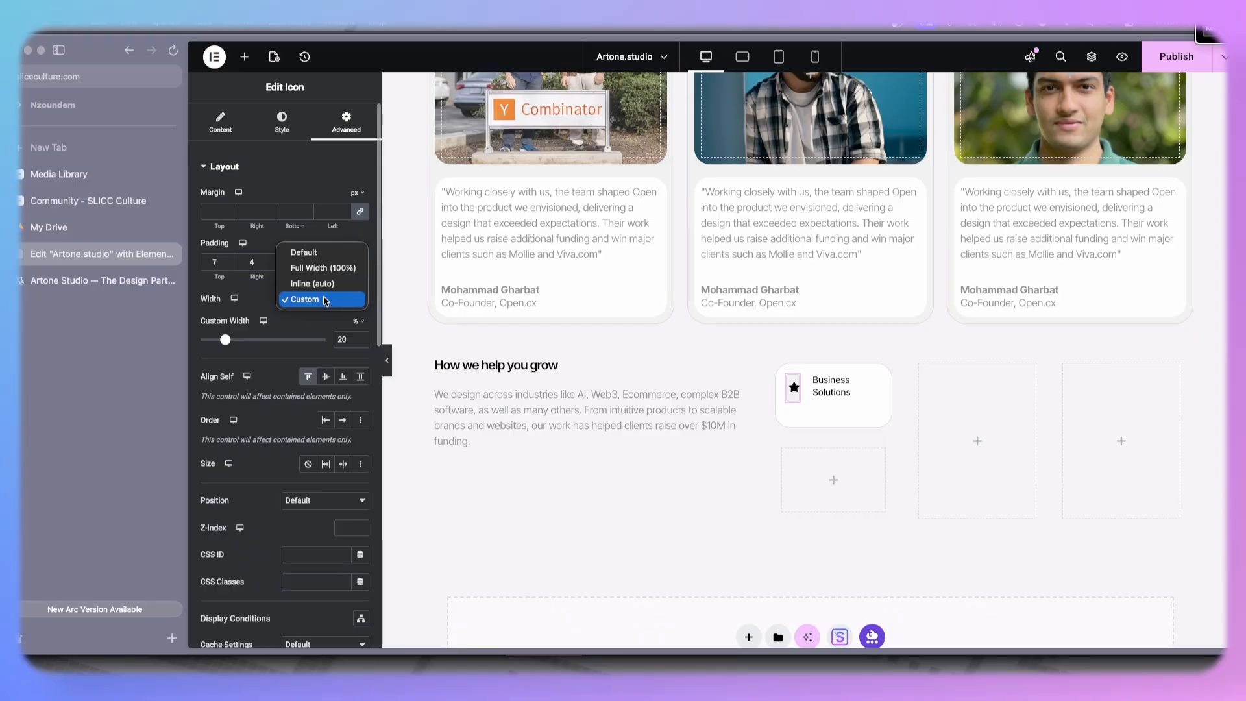
{"action": "left_click", "coordinate": [313, 250]}
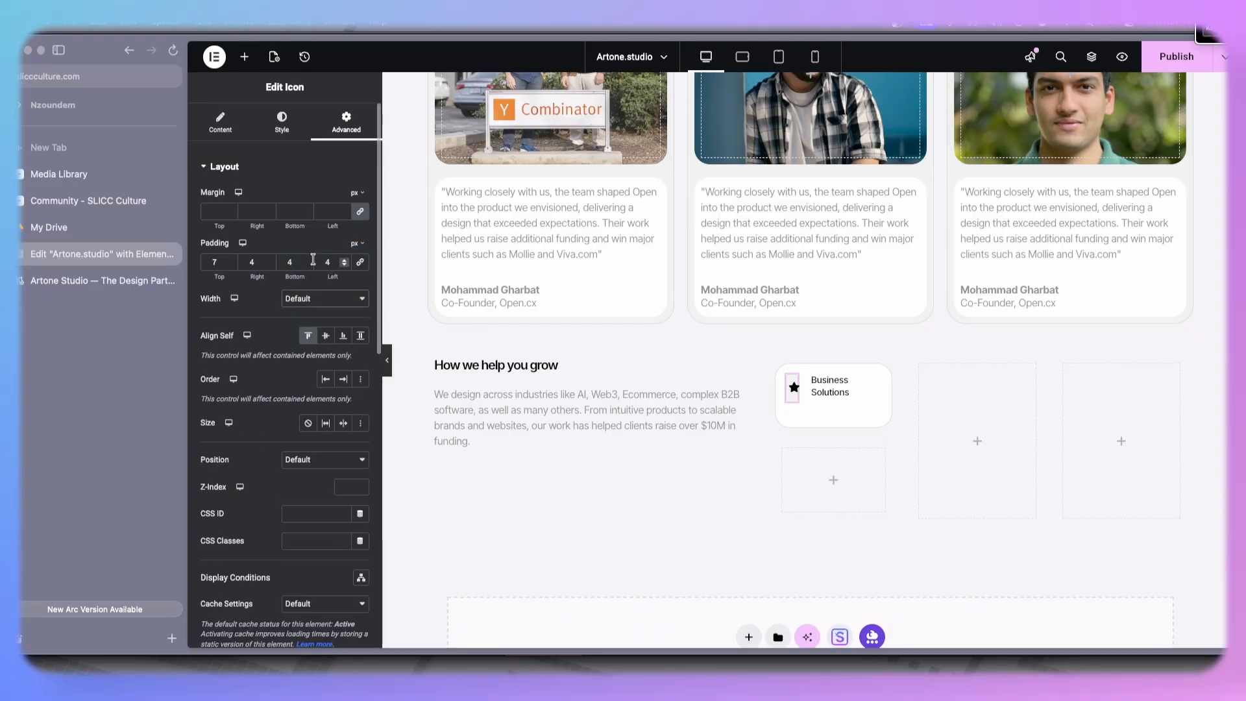
{"action": "left_click", "coordinate": [315, 299]}
{"action": "left_click", "coordinate": [315, 313]}
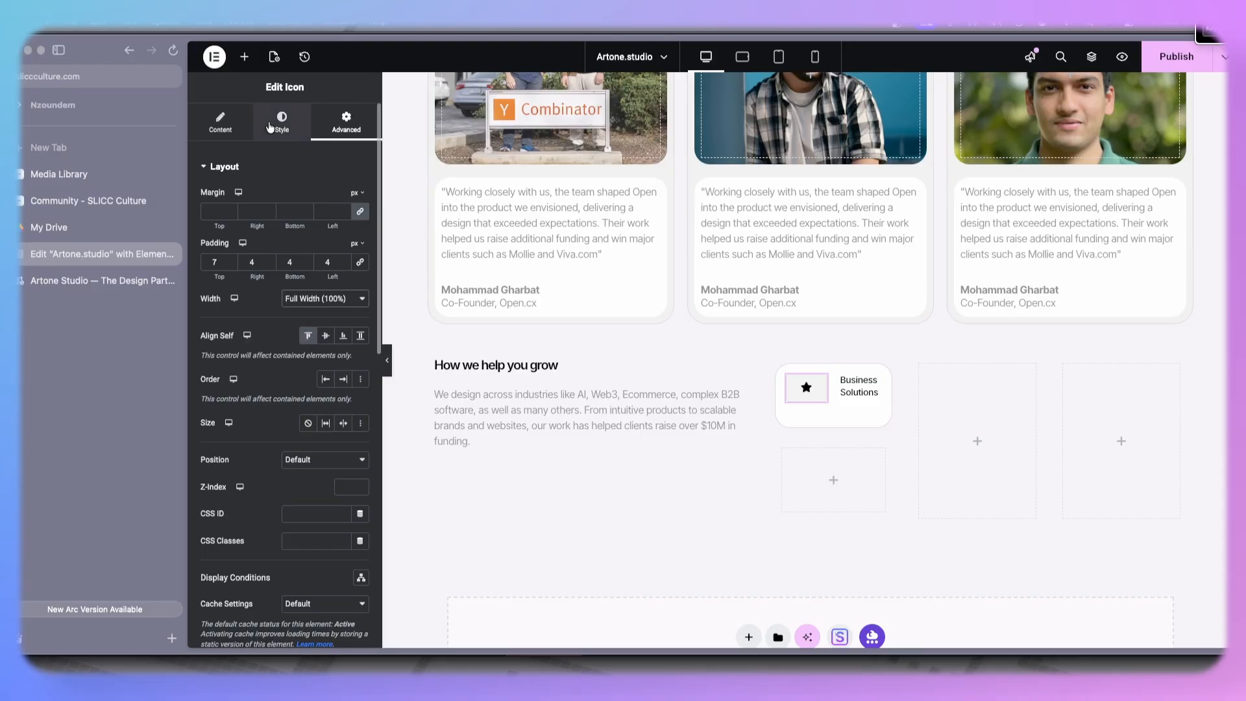
- Remove the star icon's border by setting its border type to None
{"action": "scroll", "coordinate": [290, 472], "scroll_direction": "down", "scroll_amount": 10}
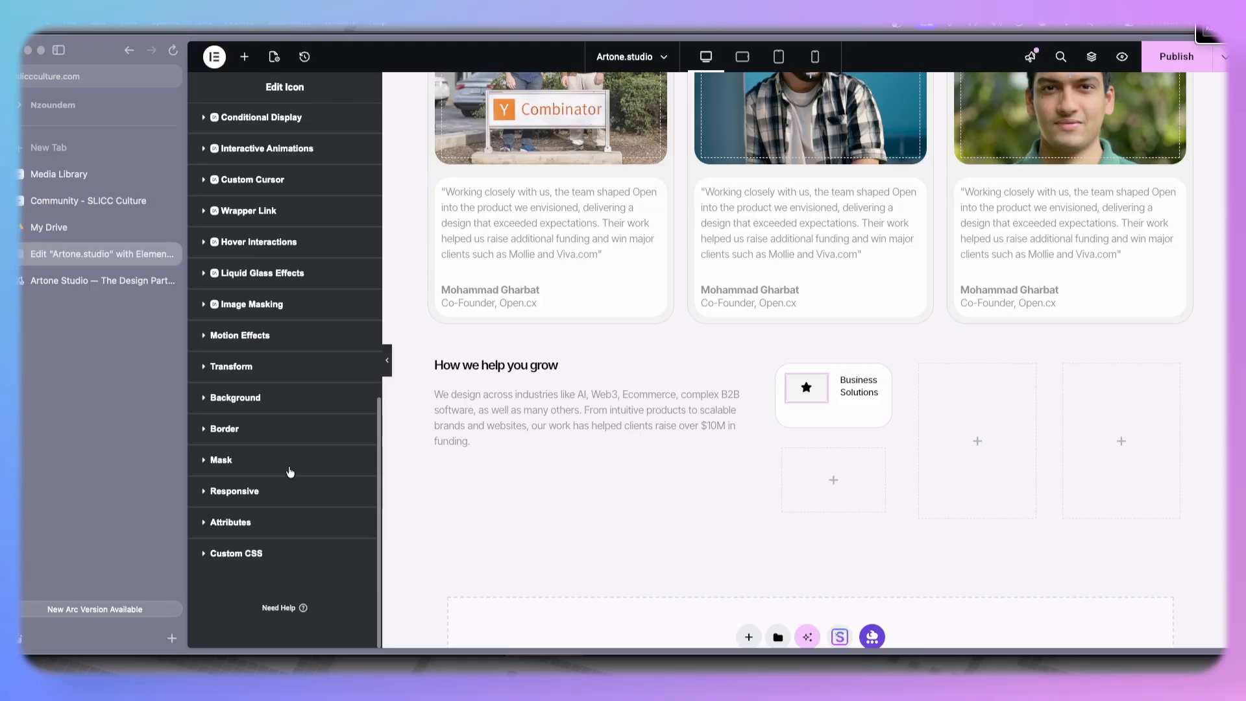
{"action": "left_click", "coordinate": [299, 398]}
{"action": "left_click", "coordinate": [341, 599]}
{"action": "scroll", "coordinate": [291, 601], "scroll_direction": "down", "scroll_amount": 4}
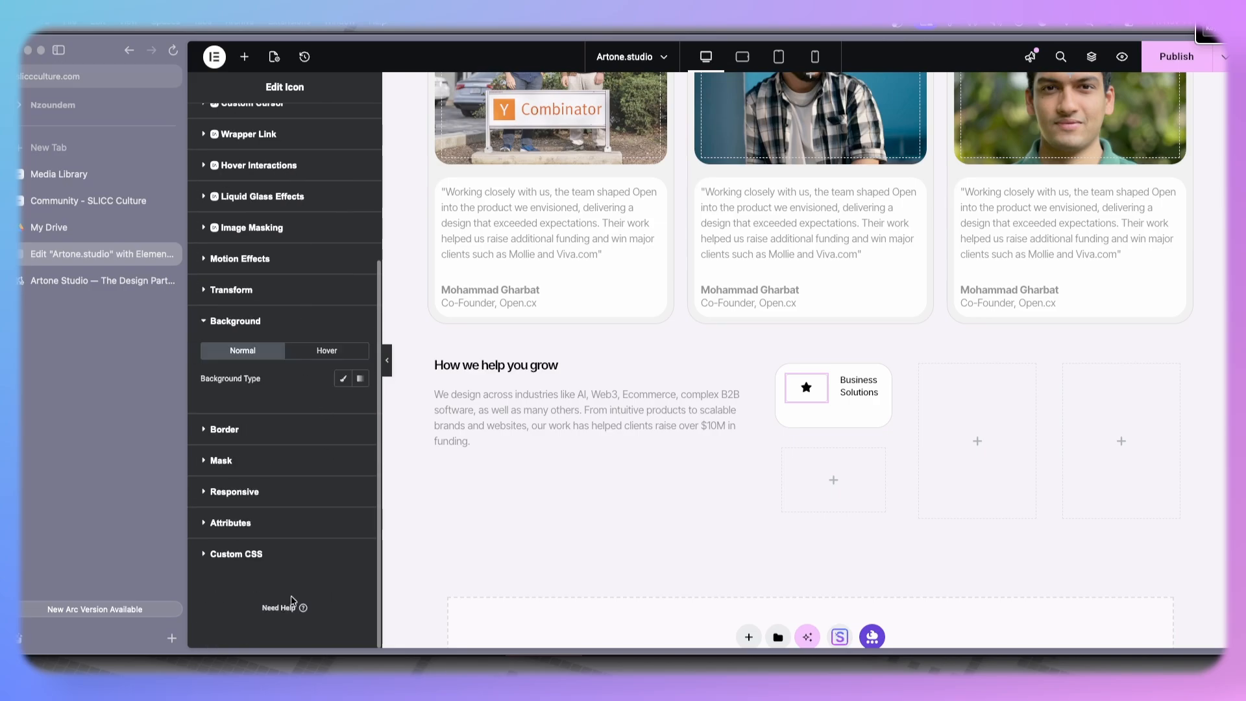
{"action": "left_click", "coordinate": [268, 431]}
{"action": "scroll", "coordinate": [300, 531], "scroll_direction": "down", "scroll_amount": 5}
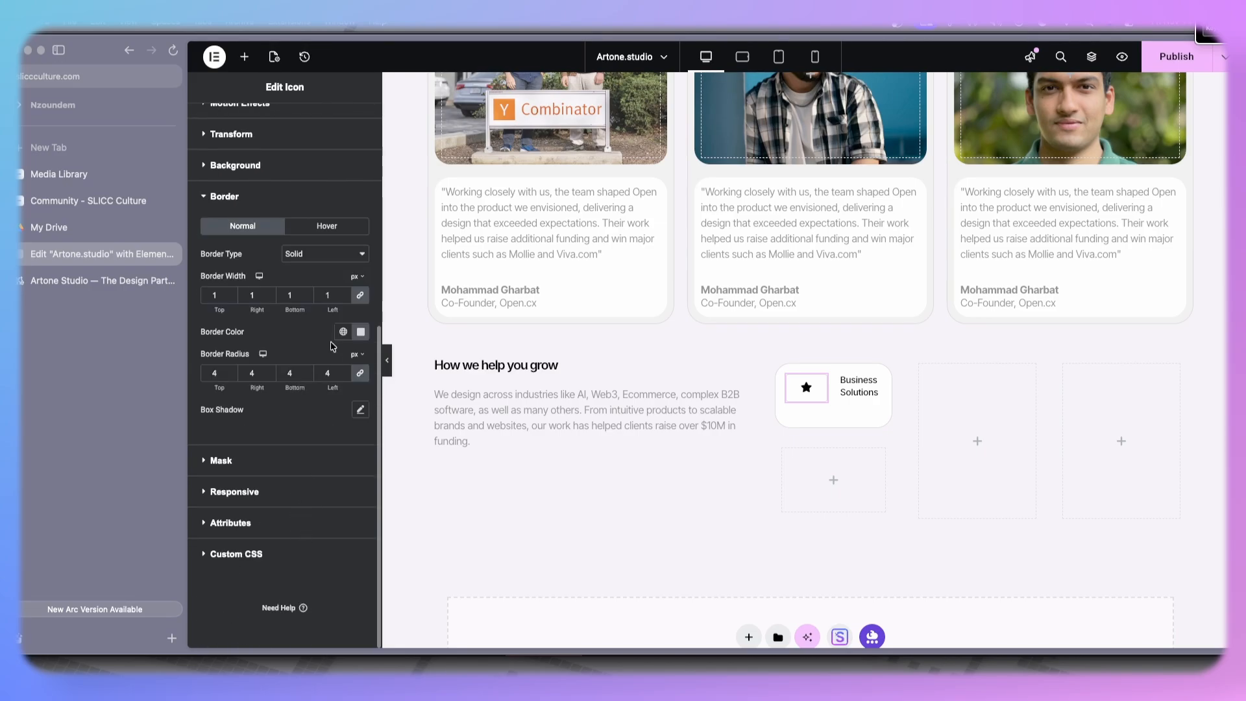
{"action": "left_click", "coordinate": [321, 253]}
{"action": "left_click", "coordinate": [306, 232]}
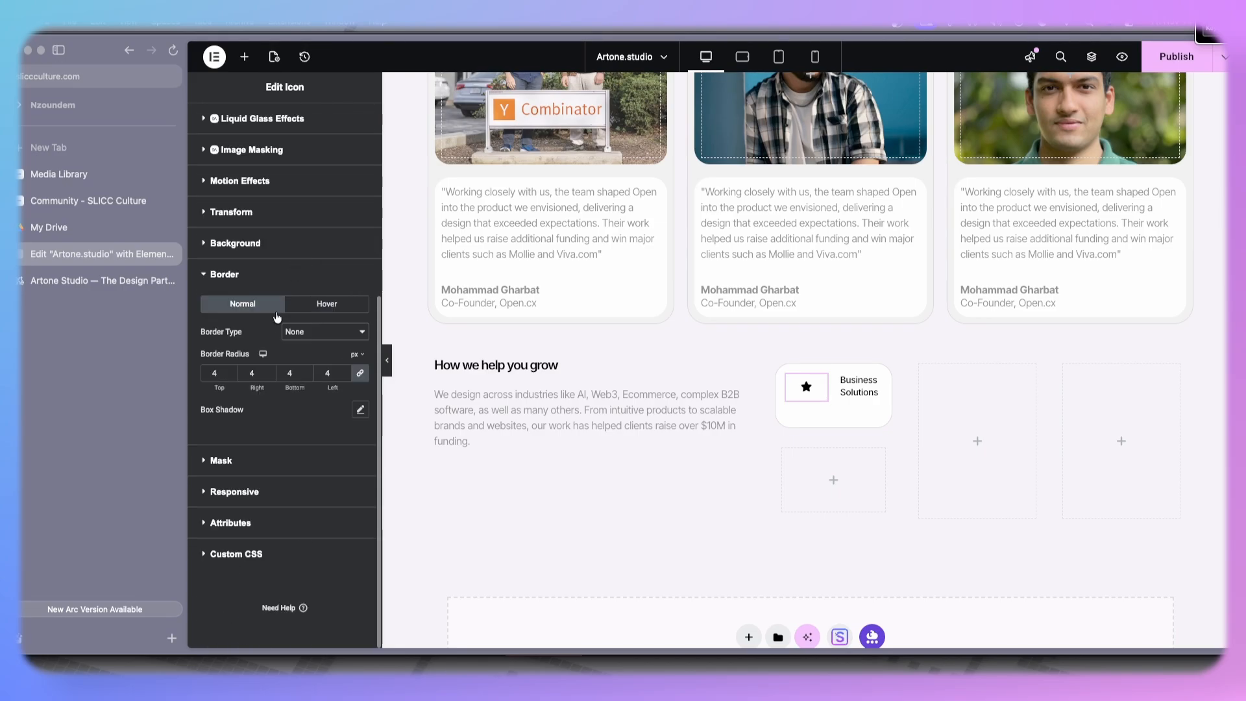
- Set the star icon's padding to 0 on all sides and its custom width to 32%
{"action": "scroll", "coordinate": [281, 156], "scroll_direction": "up", "scroll_amount": 1}
{"action": "scroll", "coordinate": [283, 166], "scroll_direction": "down", "scroll_amount": 1}
{"action": "scroll", "coordinate": [284, 167], "scroll_direction": "up", "scroll_amount": 4}
{"action": "left_click", "coordinate": [312, 177]}
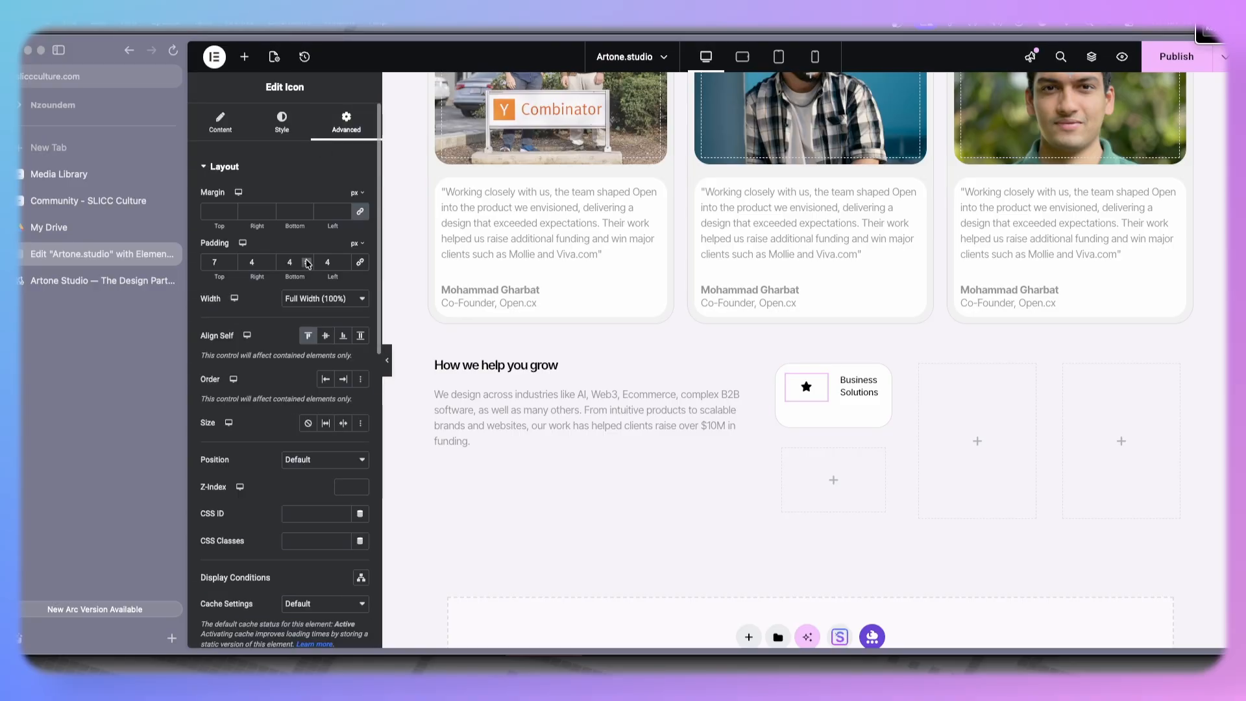
{"action": "left_click", "coordinate": [359, 261]}
{"action": "left_click", "coordinate": [345, 265]}
{"action": "left_click", "coordinate": [344, 265]}
{"action": "left_click", "coordinate": [344, 265]}
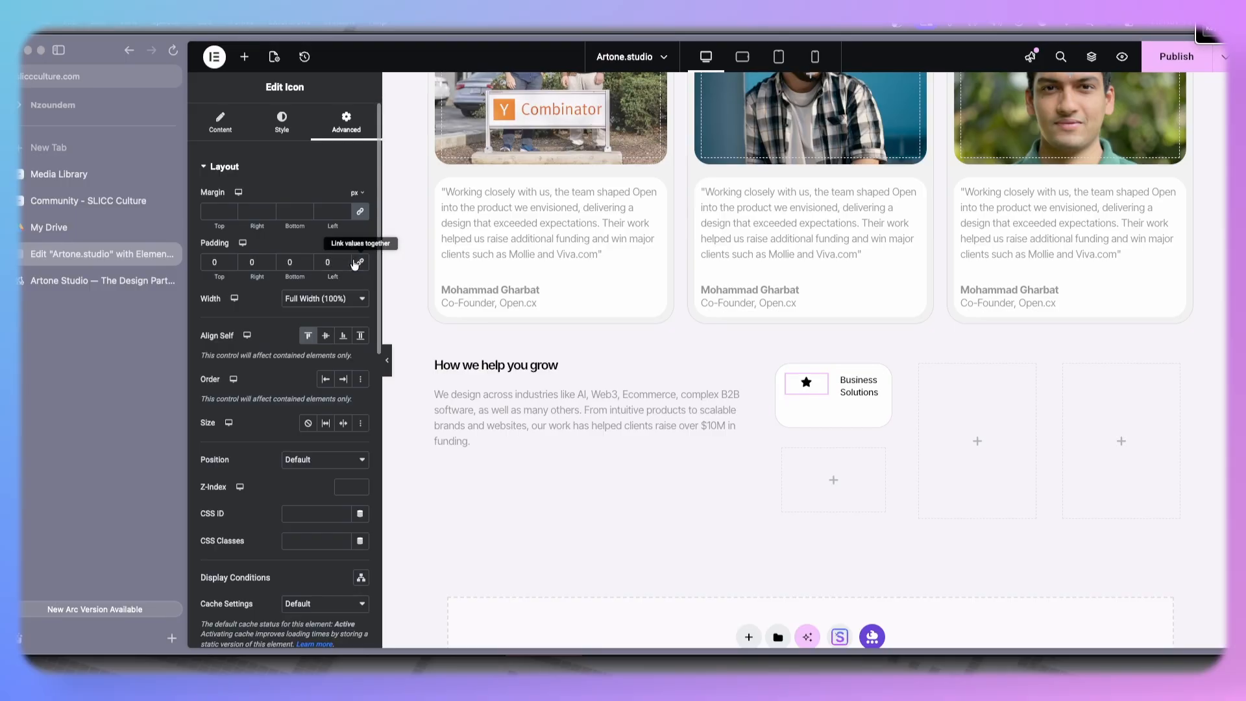
{"action": "left_click", "coordinate": [330, 309]}
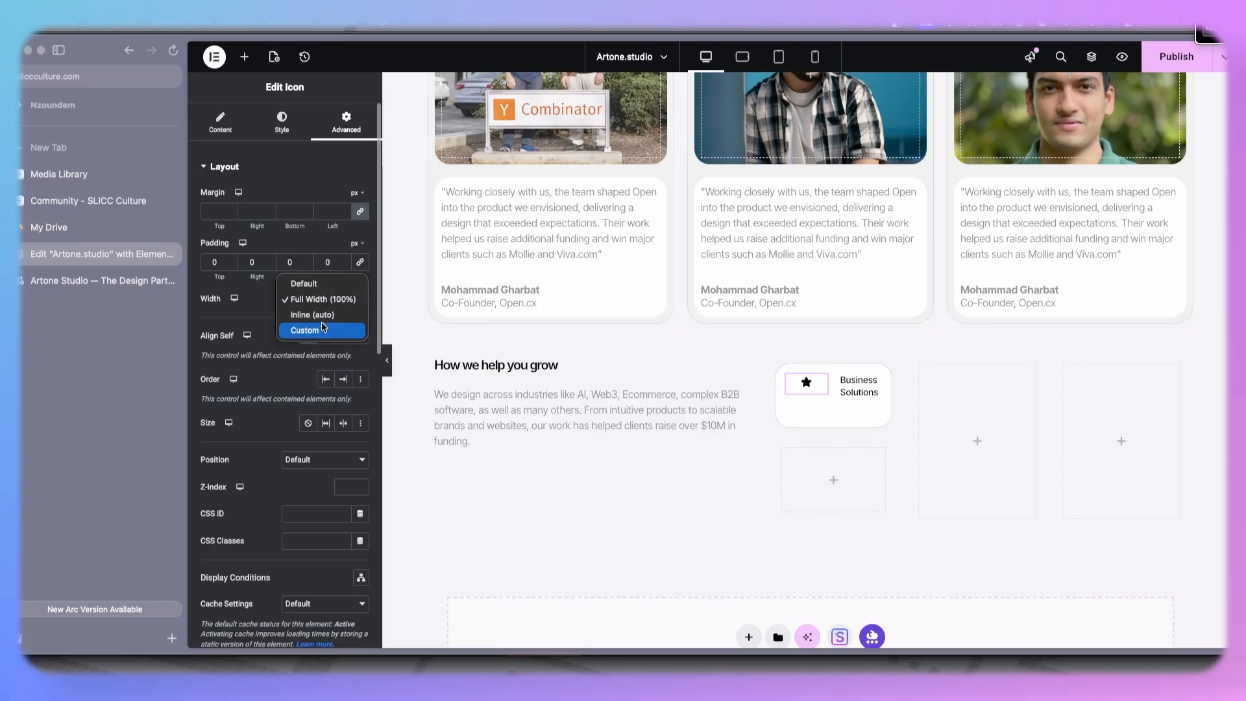
{"action": "left_click", "coordinate": [318, 333]}
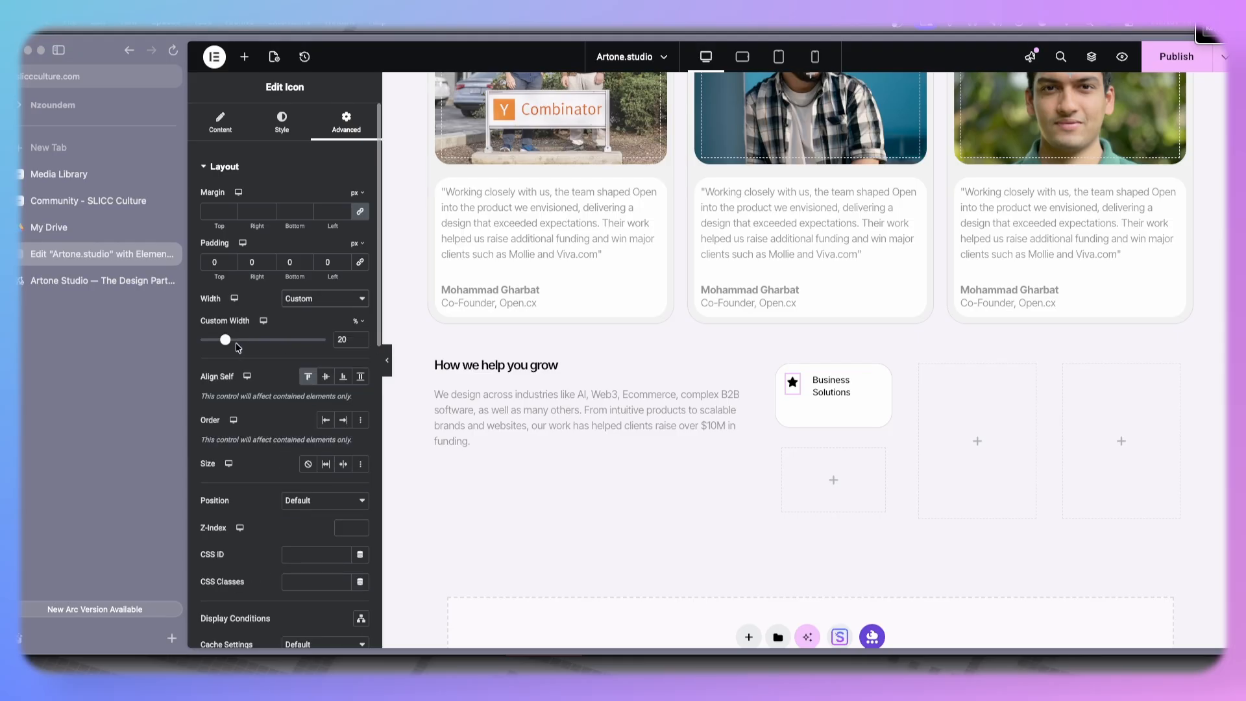
{"action": "left_click_drag", "start_coordinate": [225, 344], "coordinate": [241, 347]}
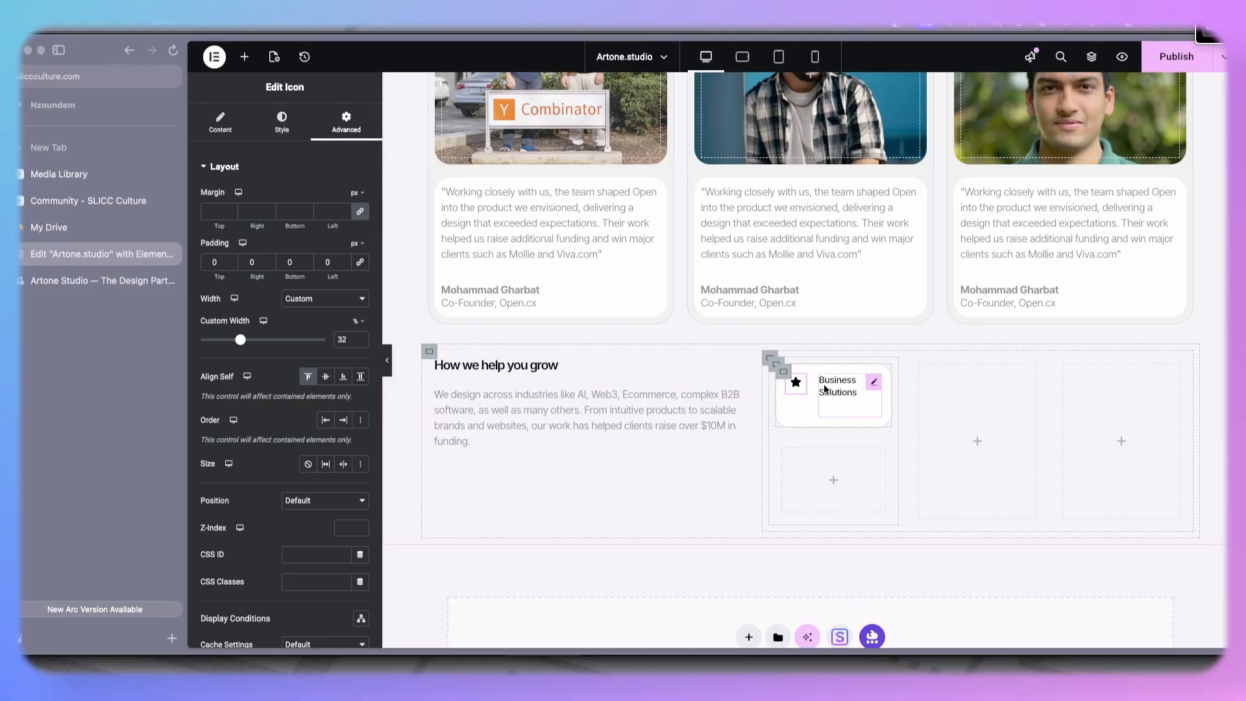
- Clear the first inner box's minimum height
{"action": "left_click", "coordinate": [783, 371]}
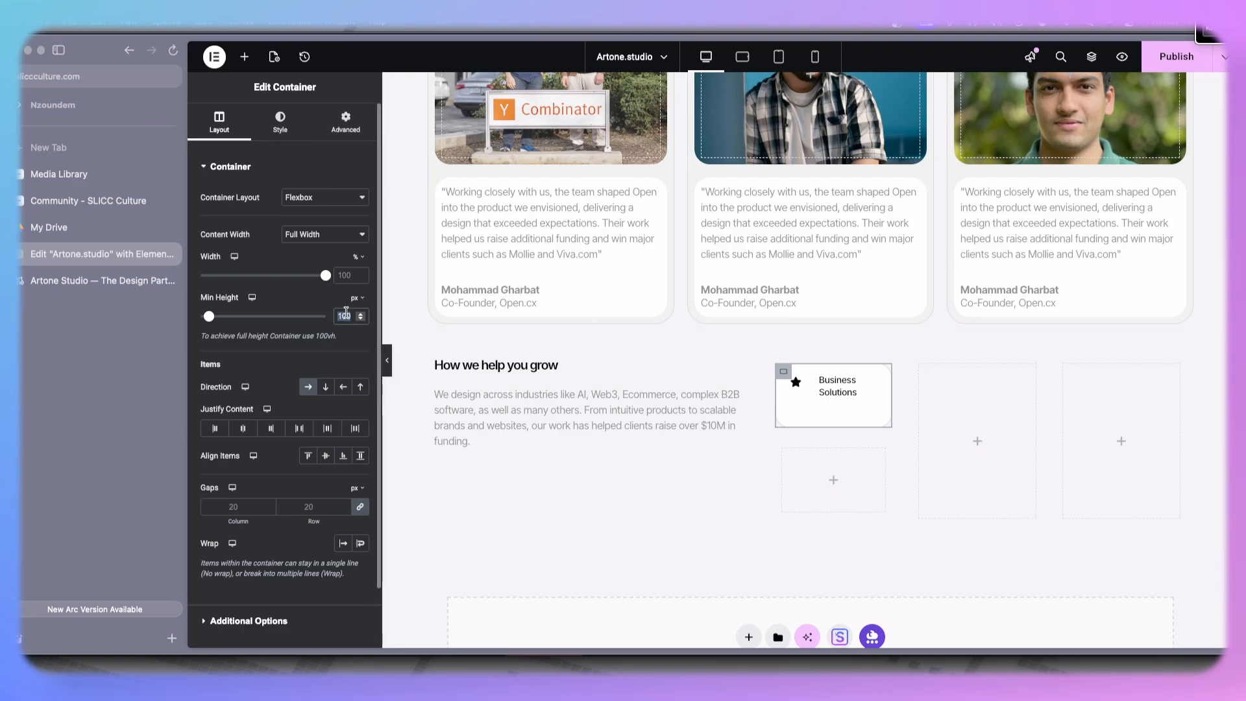
{"action": "key", "text": "BackSpace"}
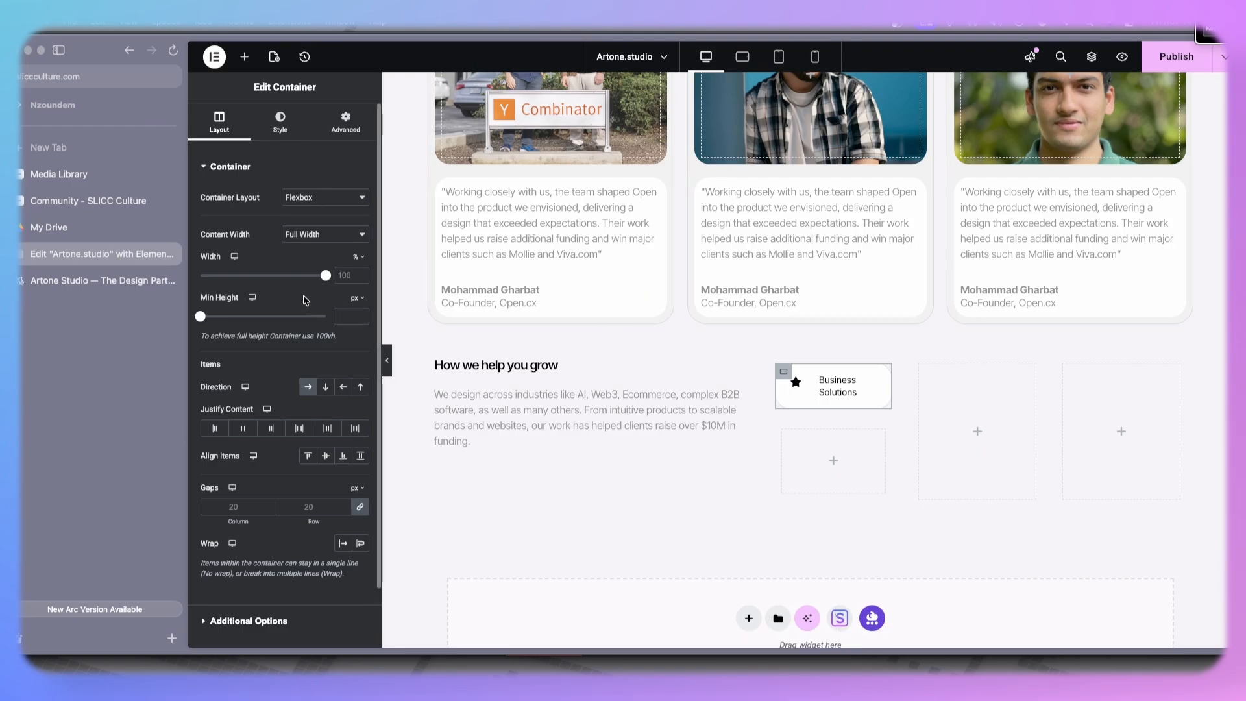
{"action": "left_click", "coordinate": [801, 383]}
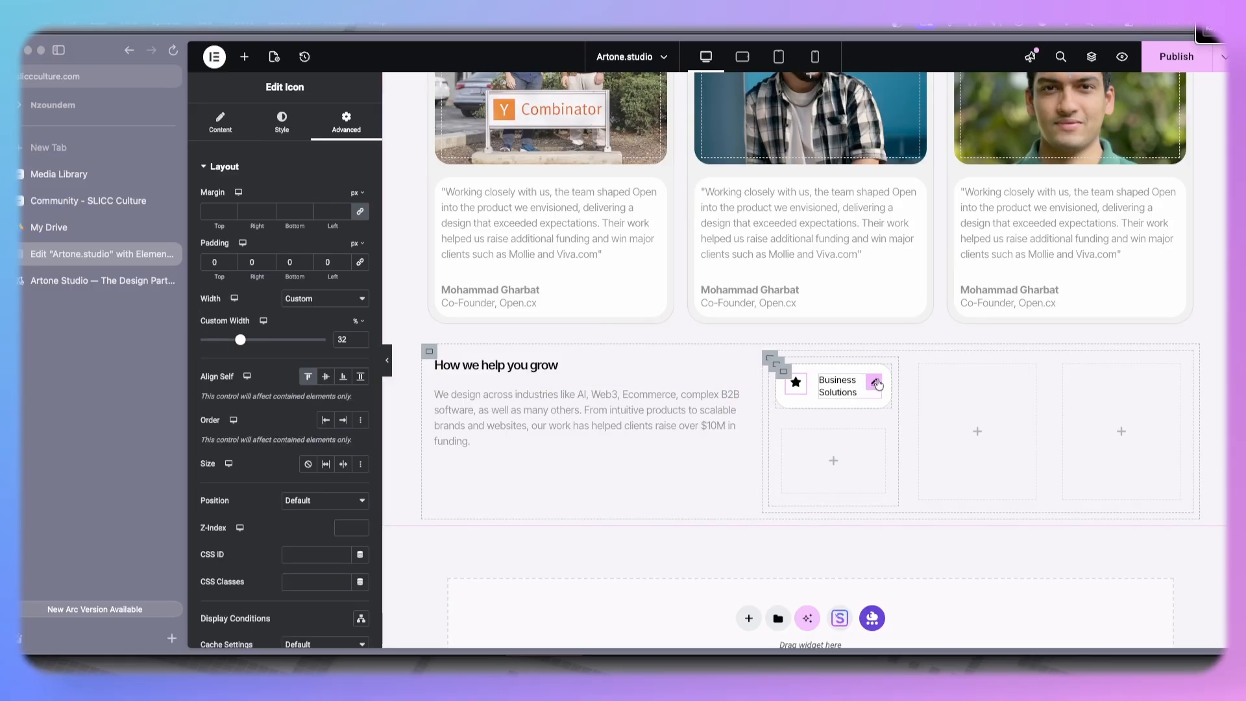
{"action": "left_click", "coordinate": [784, 375]}
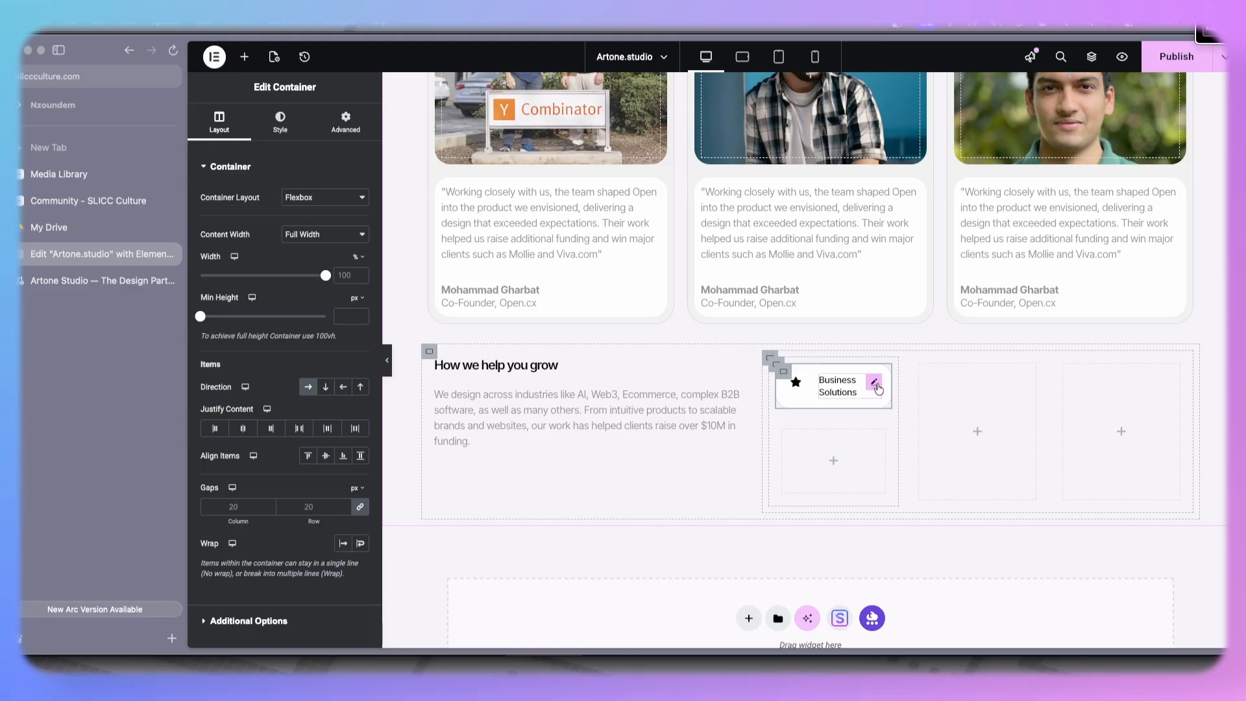
- Copy the "Product Design" label from the live site and paste it as the card heading's title
{"action": "left_click", "coordinate": [875, 385]}
{"action": "left_click", "coordinate": [85, 279]}
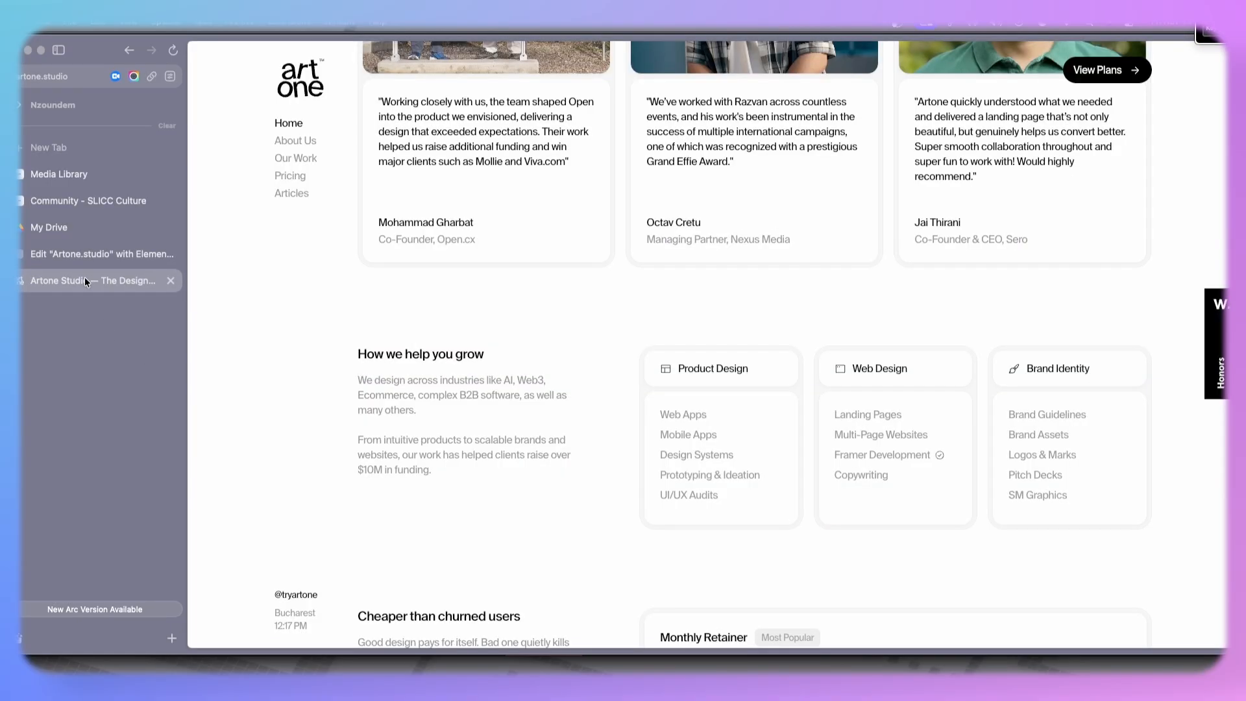
{"action": "left_click", "coordinate": [94, 257]}
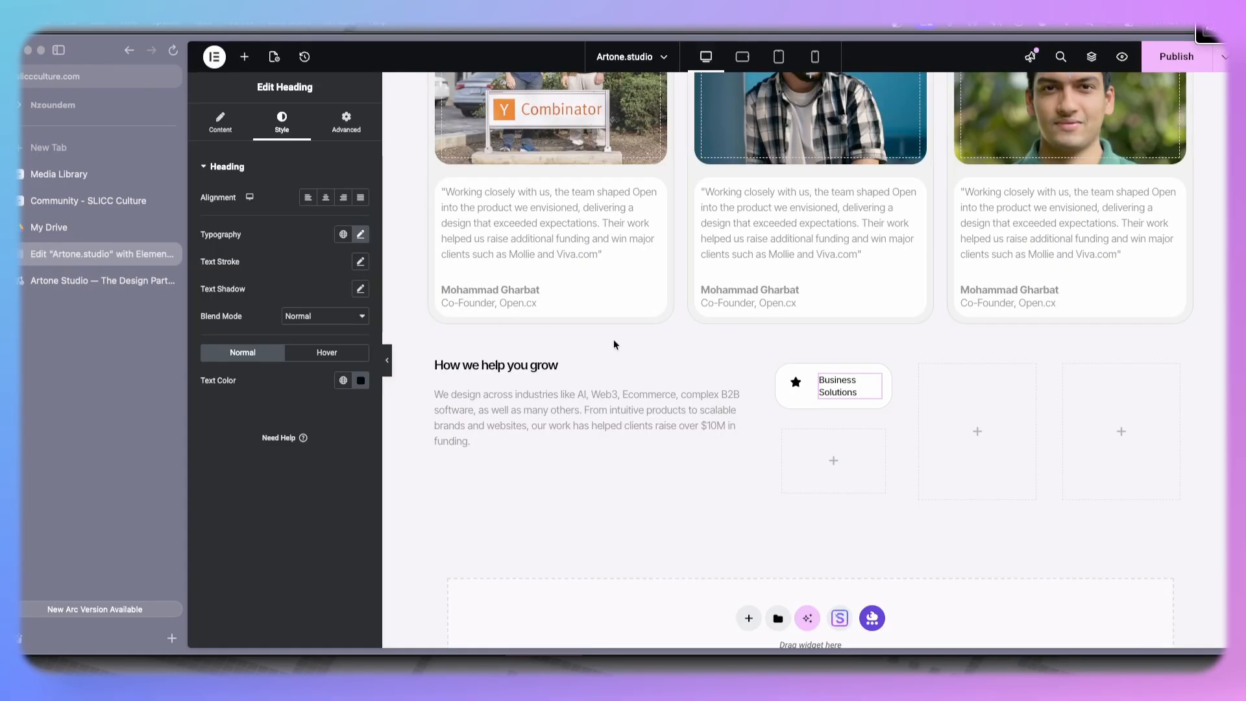
{"action": "left_click", "coordinate": [69, 280]}
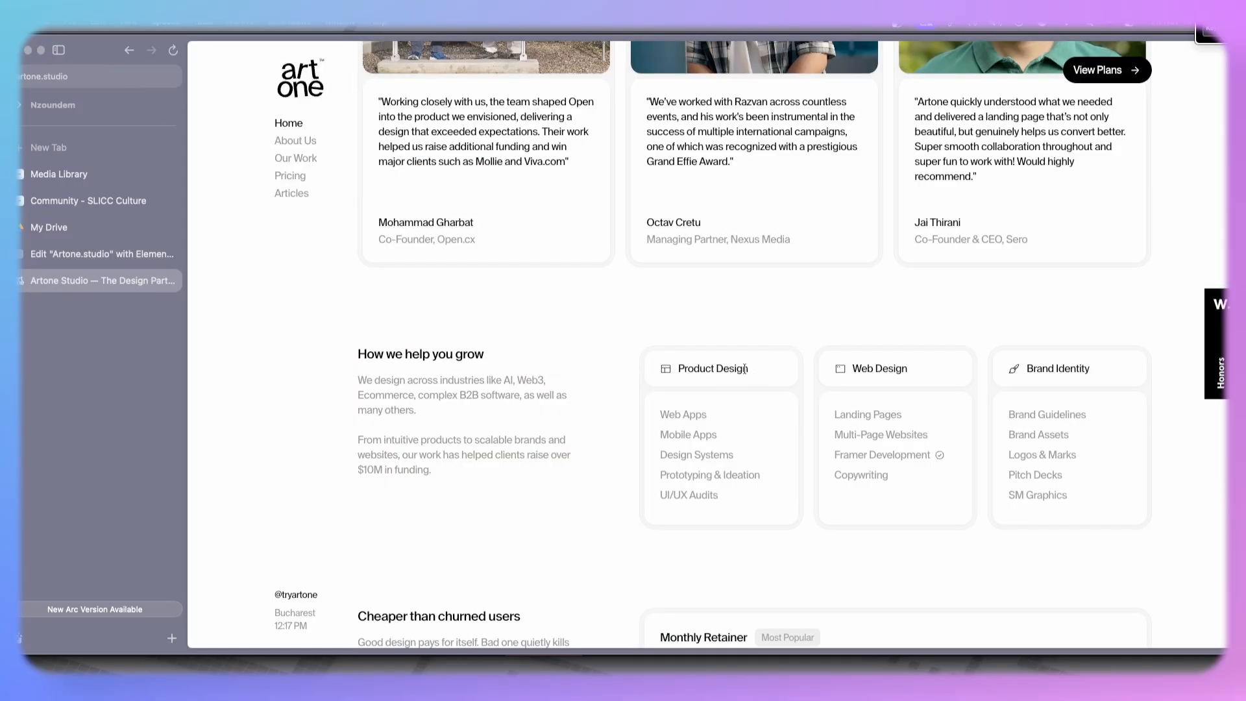
{"action": "left_click_drag", "start_coordinate": [749, 373], "coordinate": [696, 369]}
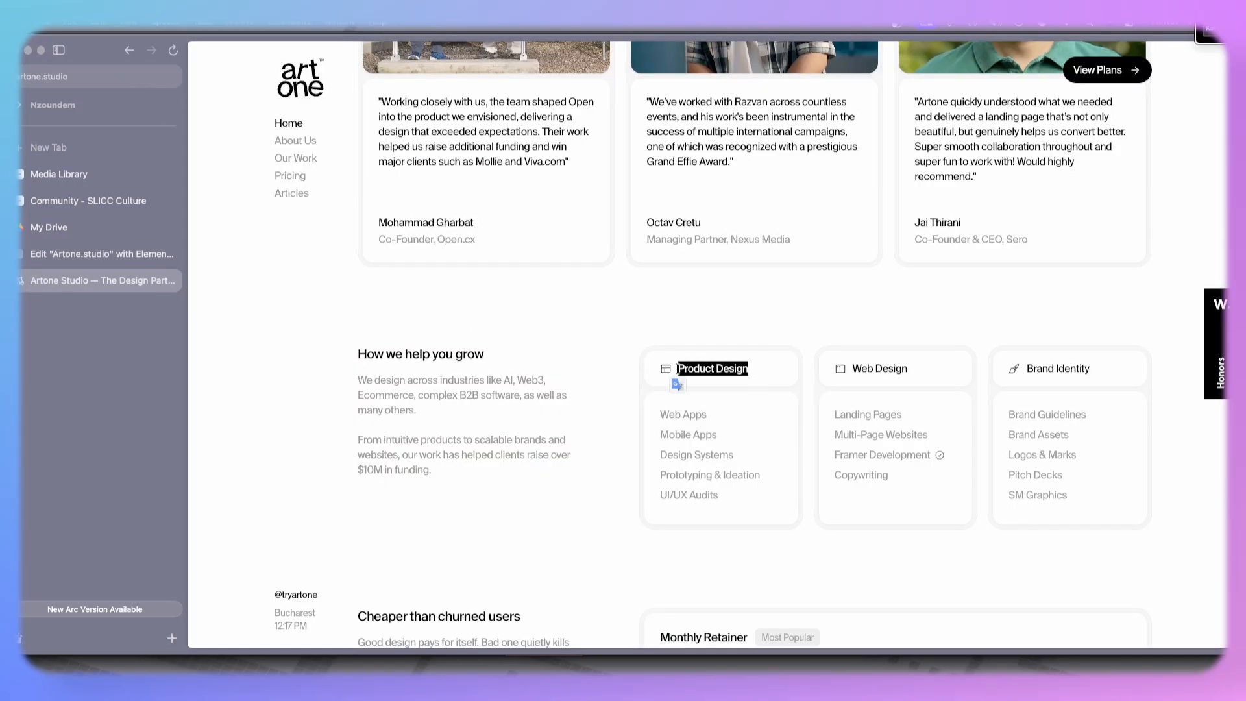
{"action": "left_click", "coordinate": [95, 254]}
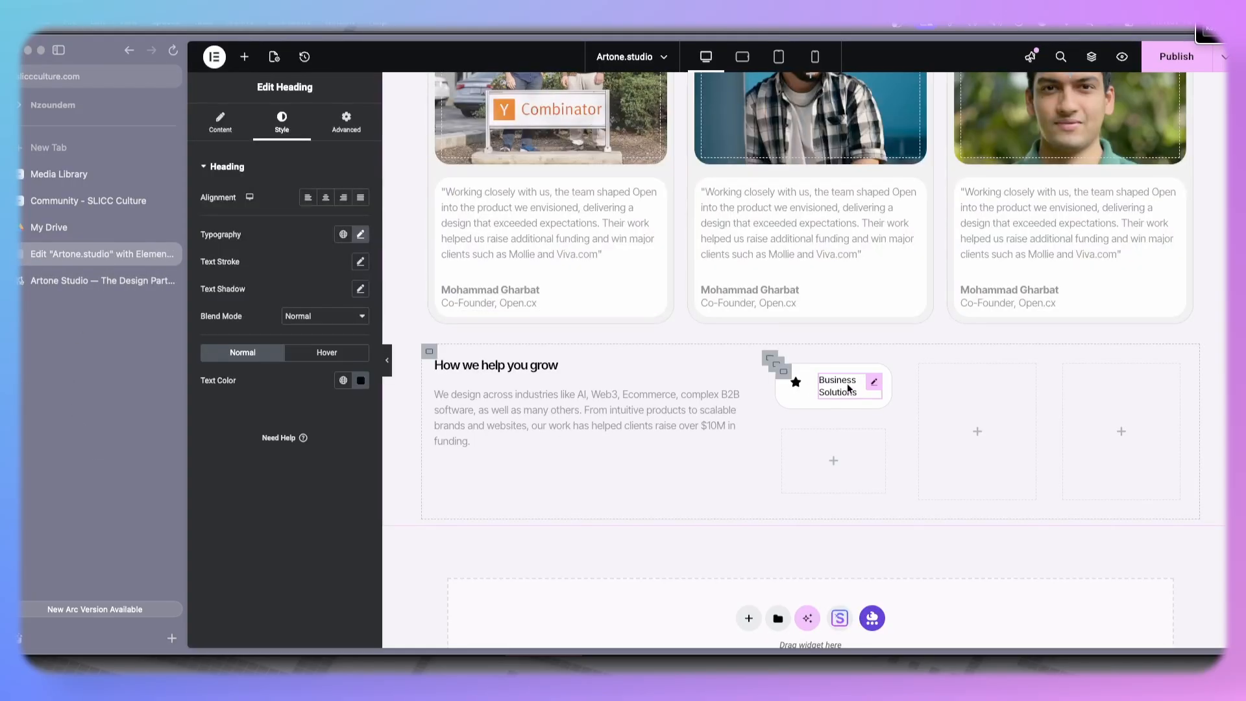
{"action": "left_click", "coordinate": [220, 122]}
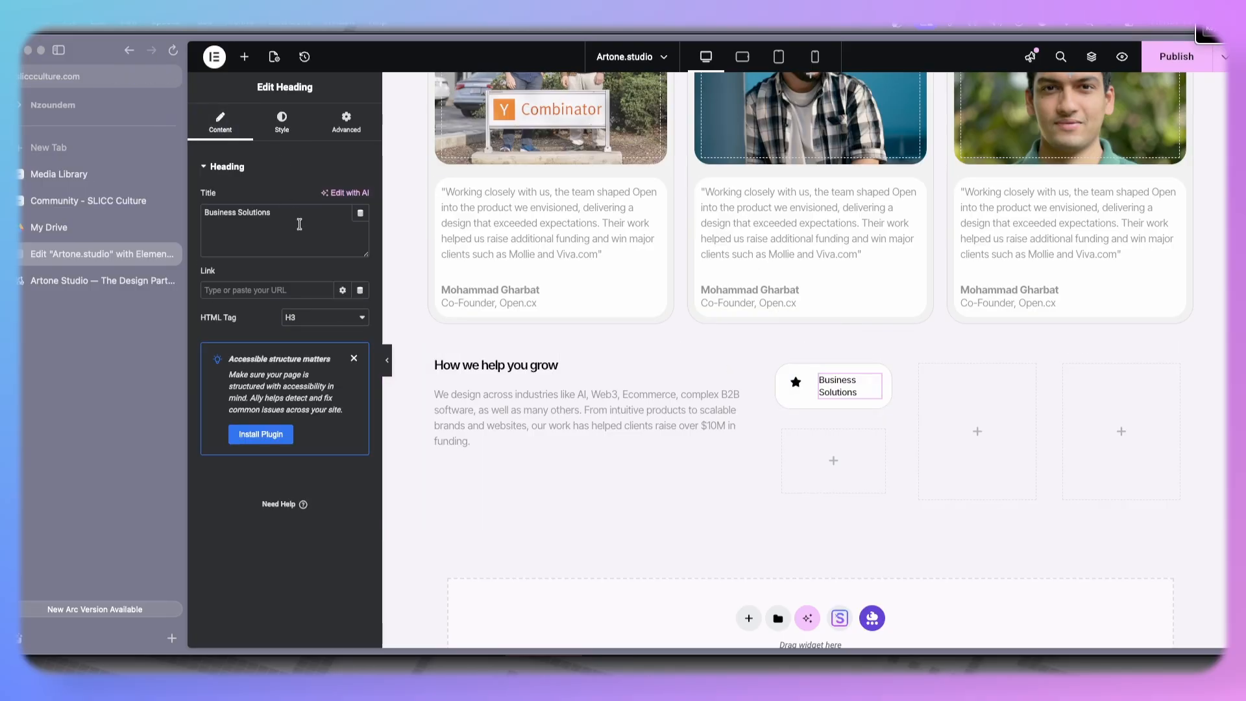
{"action": "left_click", "coordinate": [301, 238]}
{"action": "key", "text": "ctrl+a"}
{"action": "type", "text": "Product Design"}
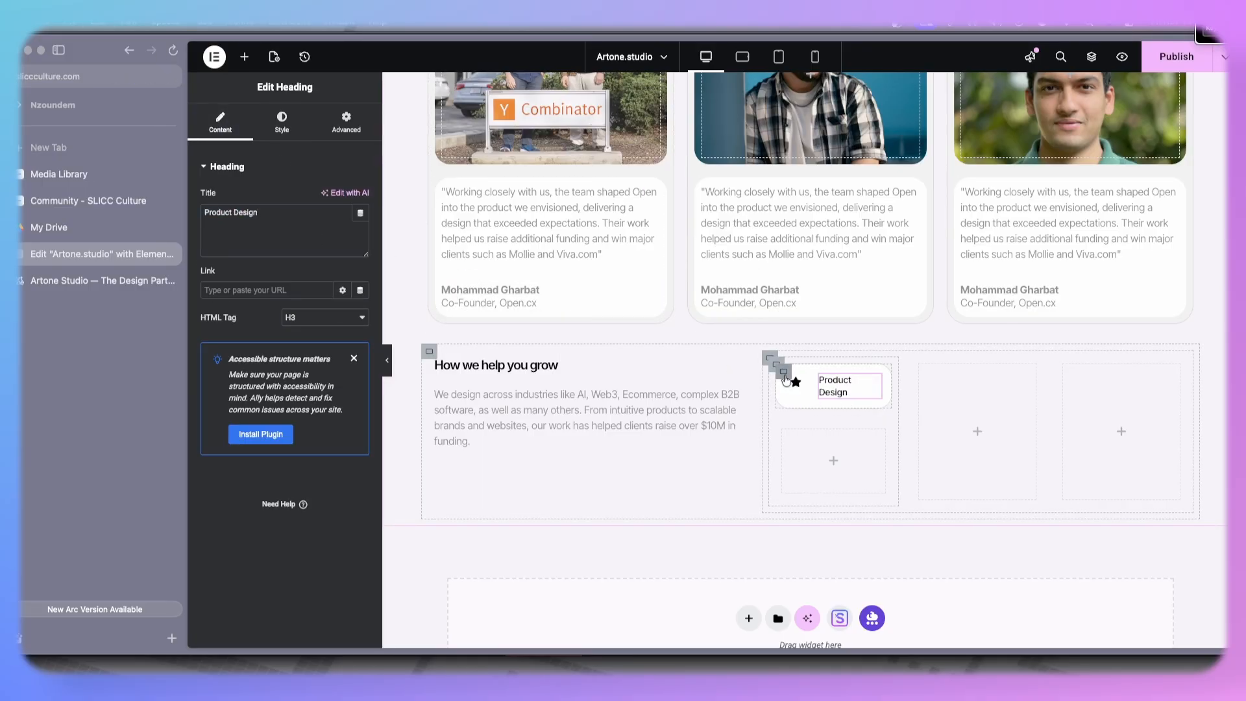
- Set the first inner box's gaps to 0 and center its items vertically
{"action": "left_click", "coordinate": [785, 379]}
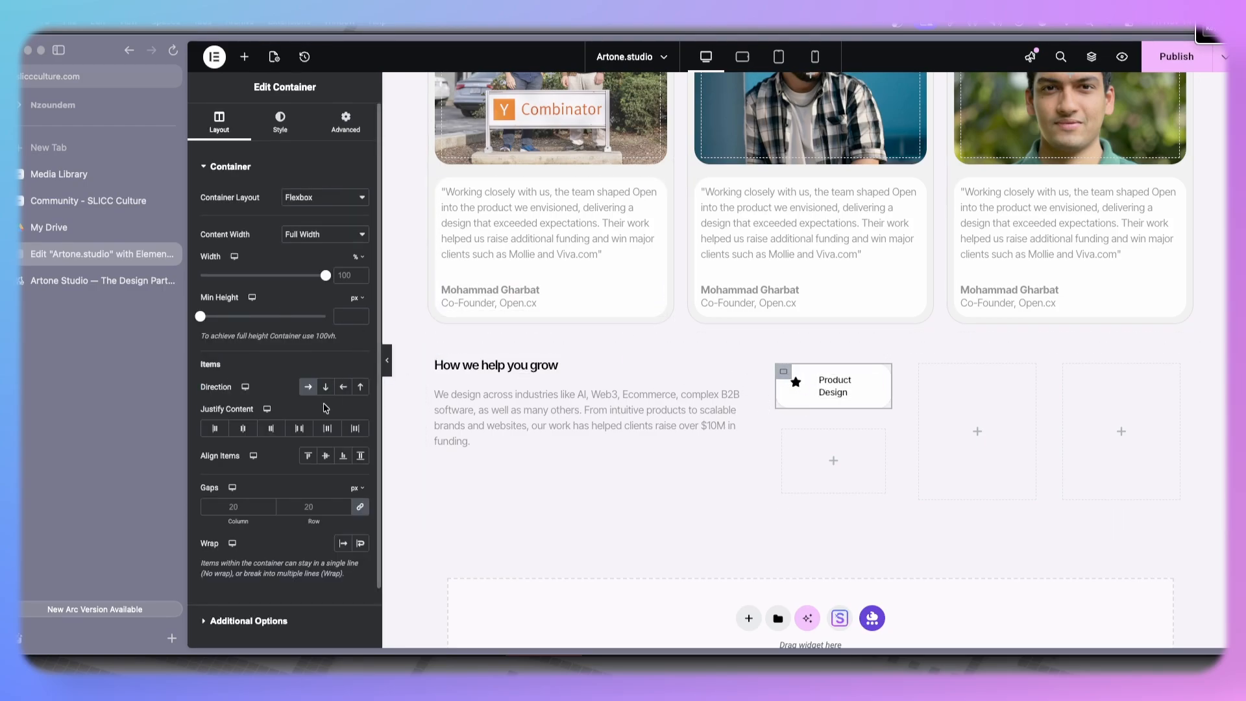
{"action": "left_click", "coordinate": [307, 387]}
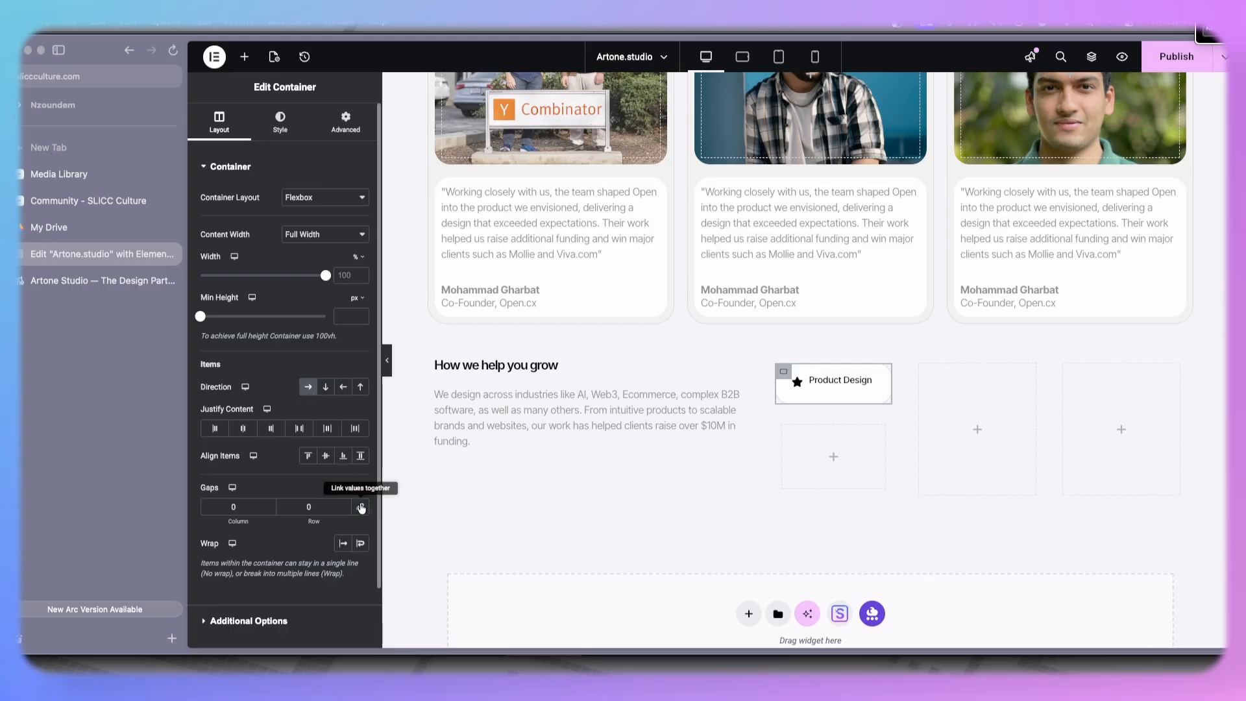
{"action": "left_click", "coordinate": [325, 457]}
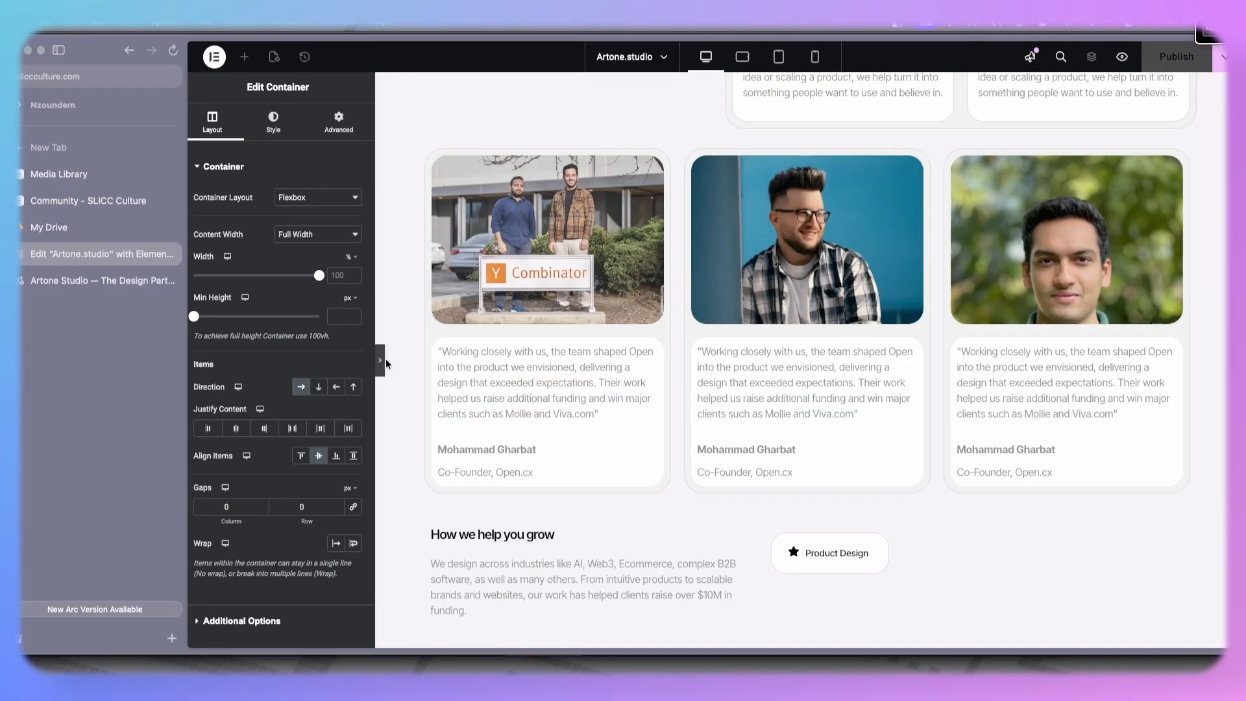
- Preview the card without the editor panel and compare it with the live site
{"action": "left_click", "coordinate": [387, 364]}
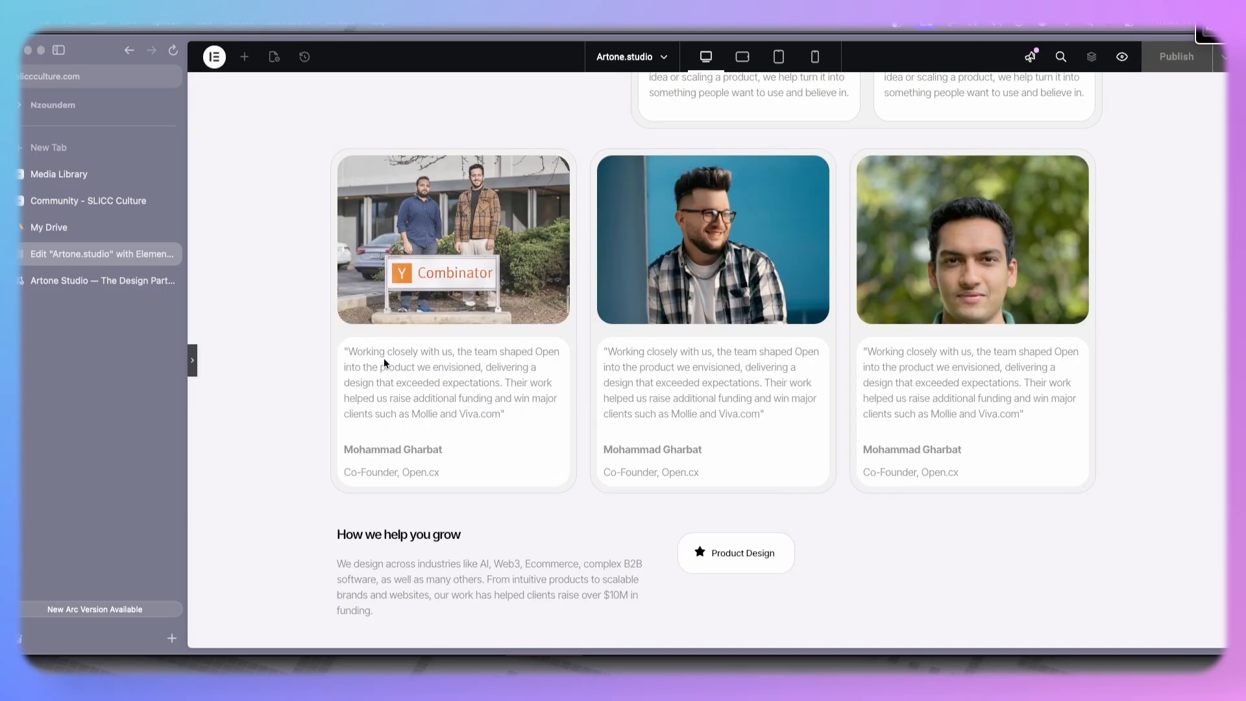
{"action": "left_click", "coordinate": [194, 360]}
{"action": "left_click", "coordinate": [101, 281]}
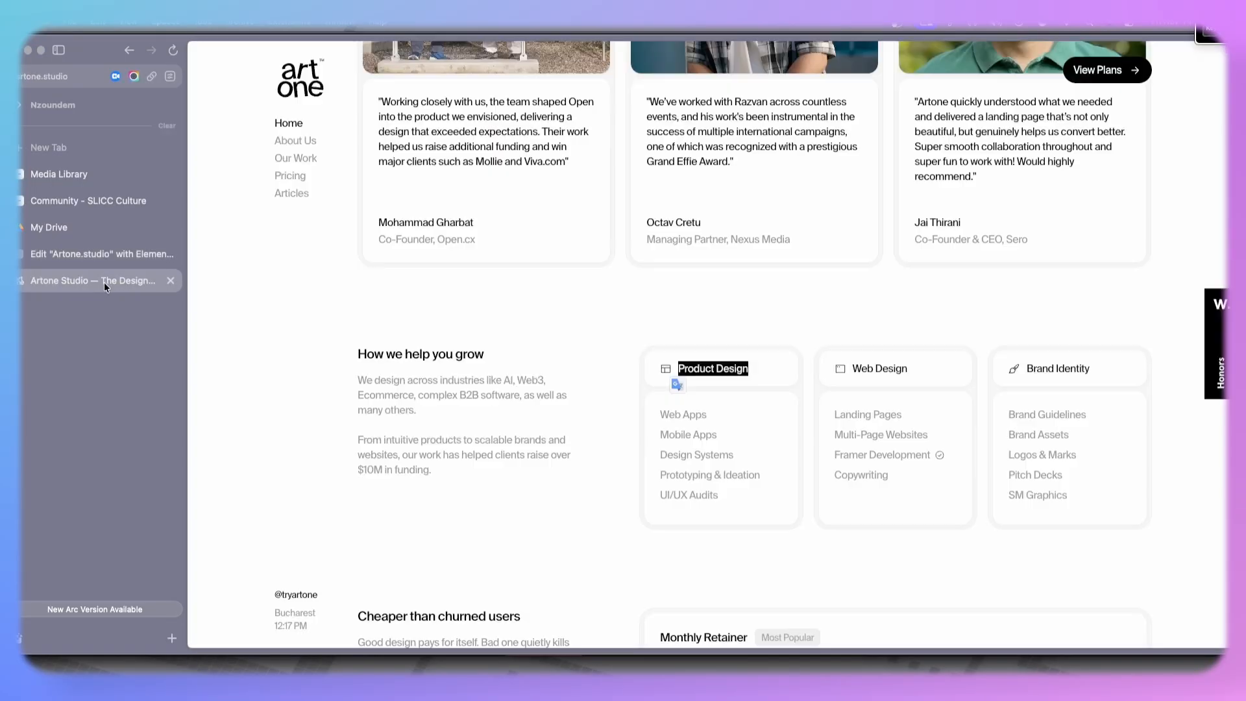
{"action": "left_click", "coordinate": [101, 254]}
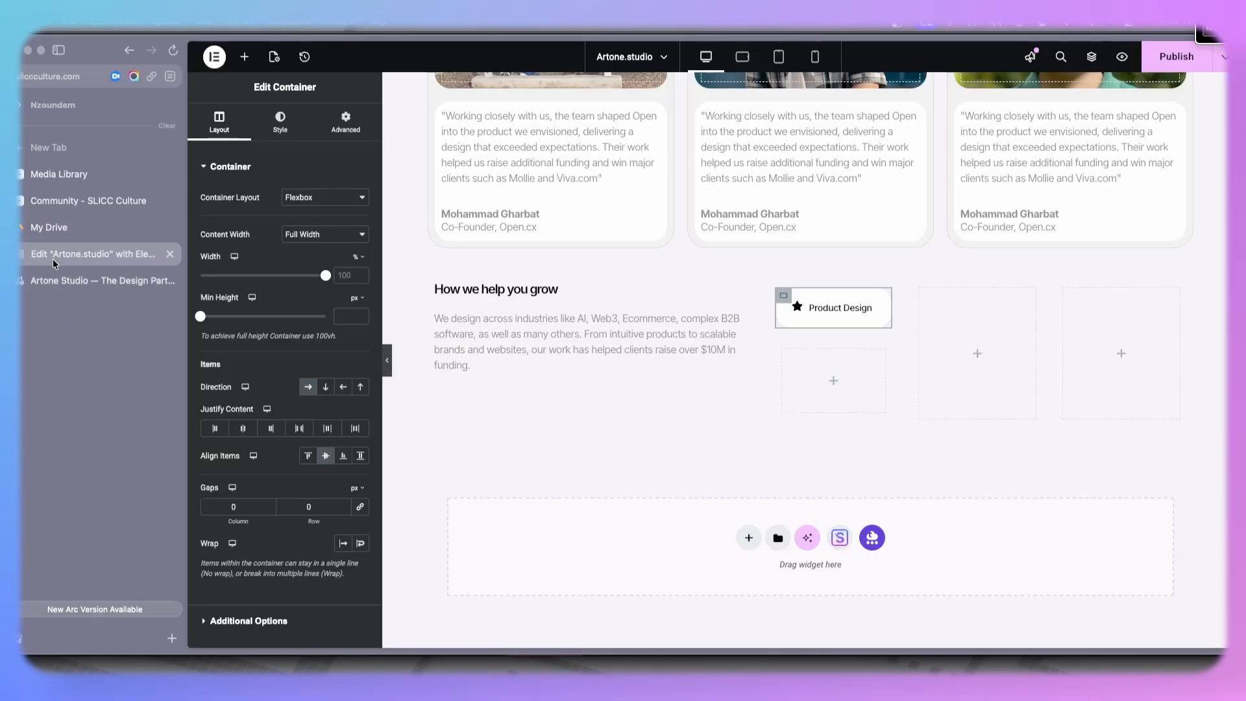
- Add an Icon List widget below the Product Design heading in the first service card
{"action": "left_click", "coordinate": [244, 57]}
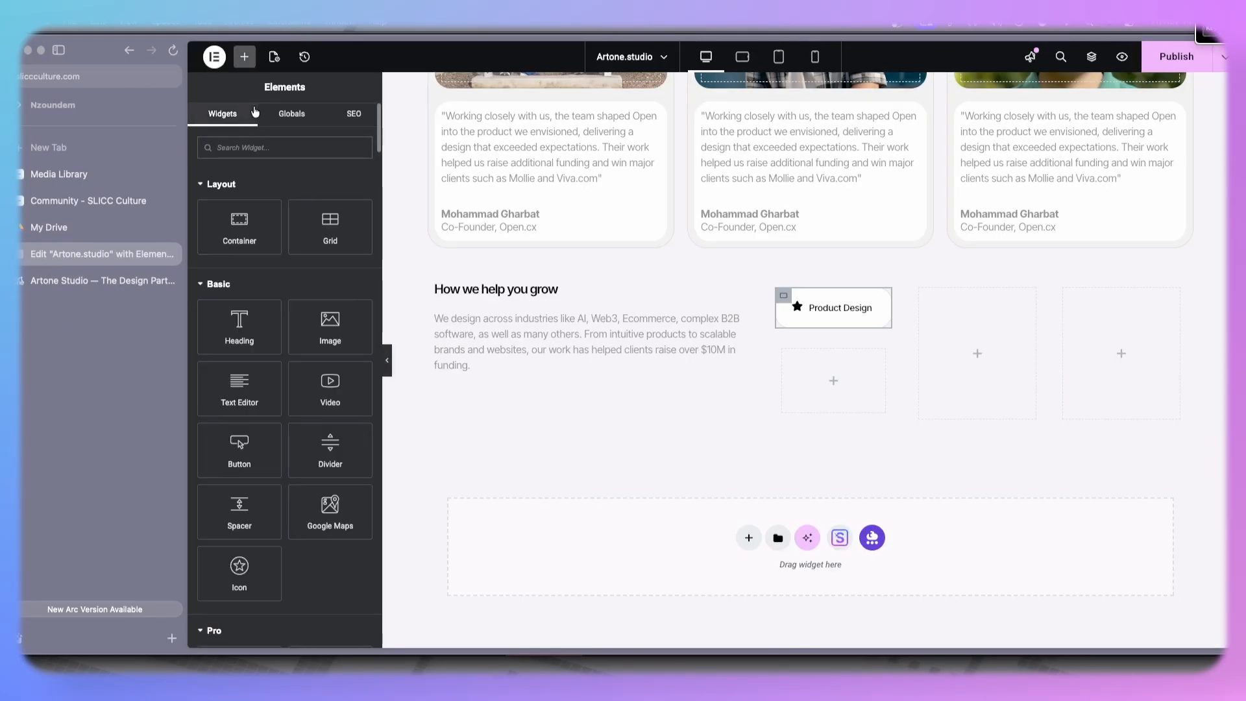
{"action": "type", "text": "list"}
{"action": "left_click_drag", "start_coordinate": [284, 191], "coordinate": [873, 391]}
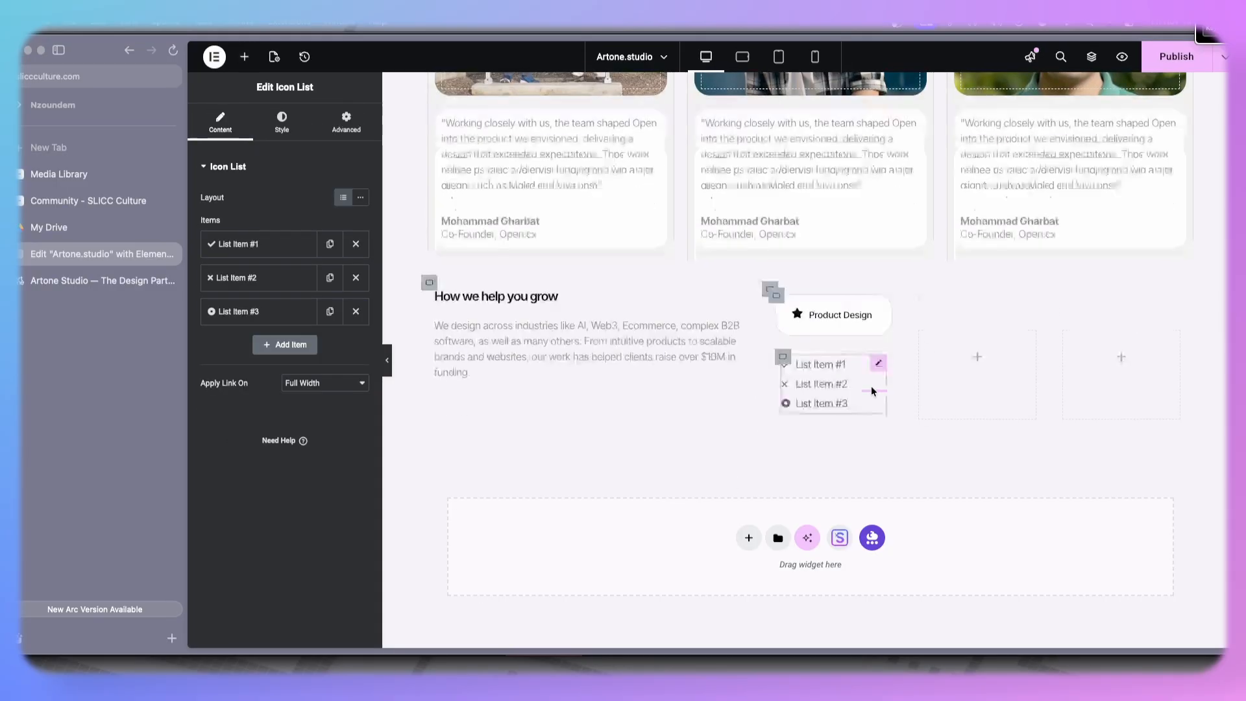
- Remove the first list item's icon and set its text to "Web Apps", matching the live site
{"action": "left_click", "coordinate": [276, 244]}
{"action": "left_click", "coordinate": [355, 332]}
{"action": "left_click", "coordinate": [270, 245]}
{"action": "left_click", "coordinate": [72, 279]}
{"action": "left_click_drag", "start_coordinate": [718, 417], "coordinate": [648, 415]}
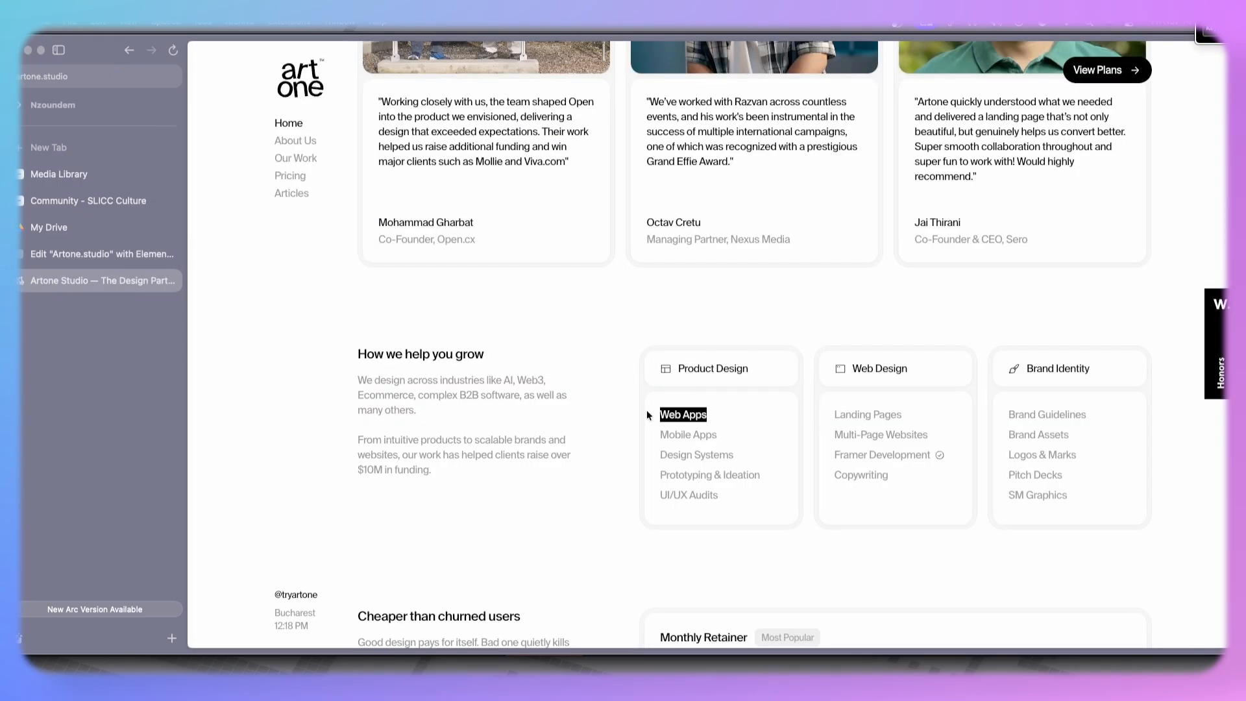
{"action": "left_click", "coordinate": [83, 252]}
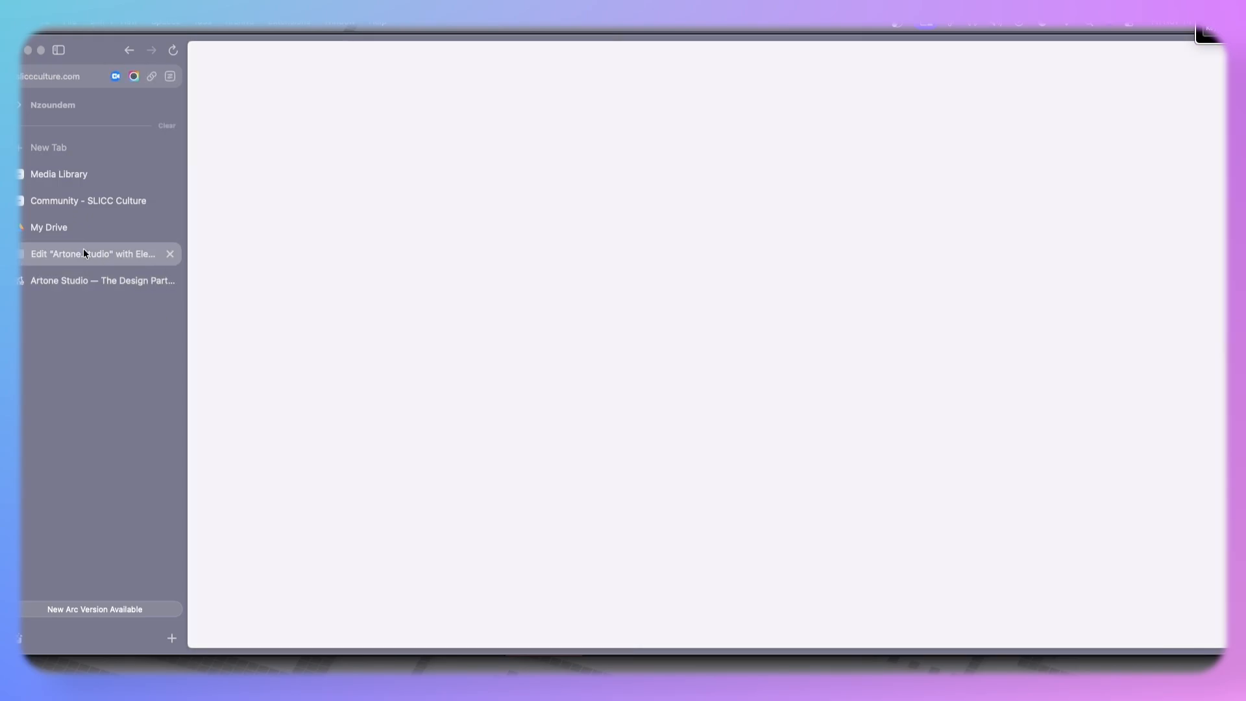
{"action": "left_click", "coordinate": [229, 242]}
{"action": "triple_click", "coordinate": [266, 294]}
{"action": "type", "text": "Web Apps"}
{"action": "left_click", "coordinate": [286, 244]}
- Paste "Mobile Apps" from the live site as the second list item's text and remove its icon
{"action": "left_click", "coordinate": [240, 292]}
{"action": "left_click", "coordinate": [139, 281]}
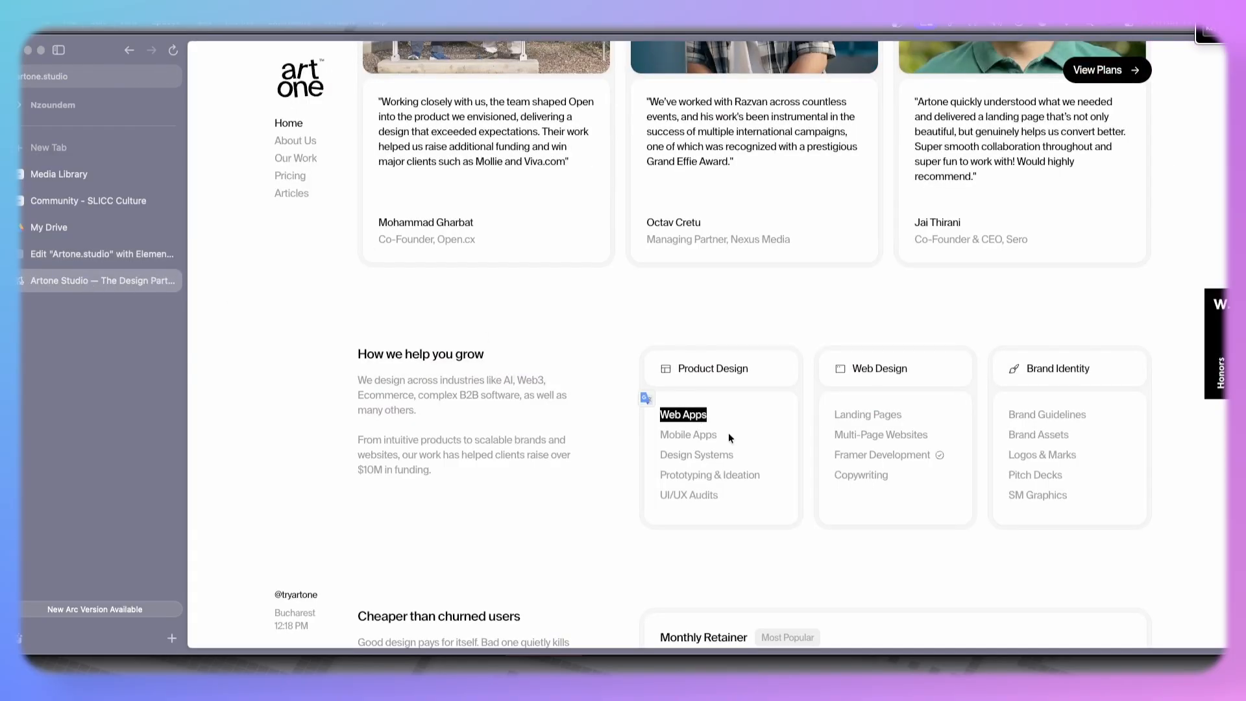
{"action": "left_click_drag", "start_coordinate": [730, 439], "coordinate": [653, 437]}
{"action": "key", "text": "super+c"}
{"action": "left_click", "coordinate": [127, 254]}
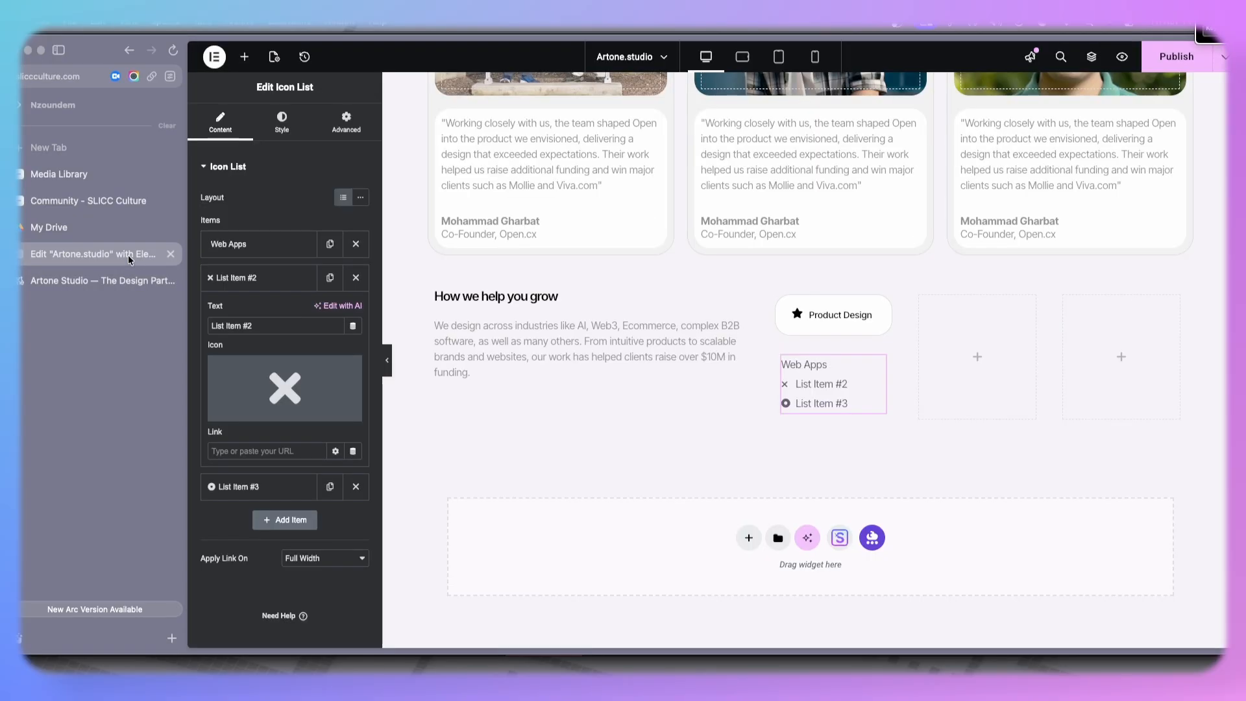
{"action": "triple_click", "coordinate": [253, 324]}
{"action": "key", "text": "super+v"}
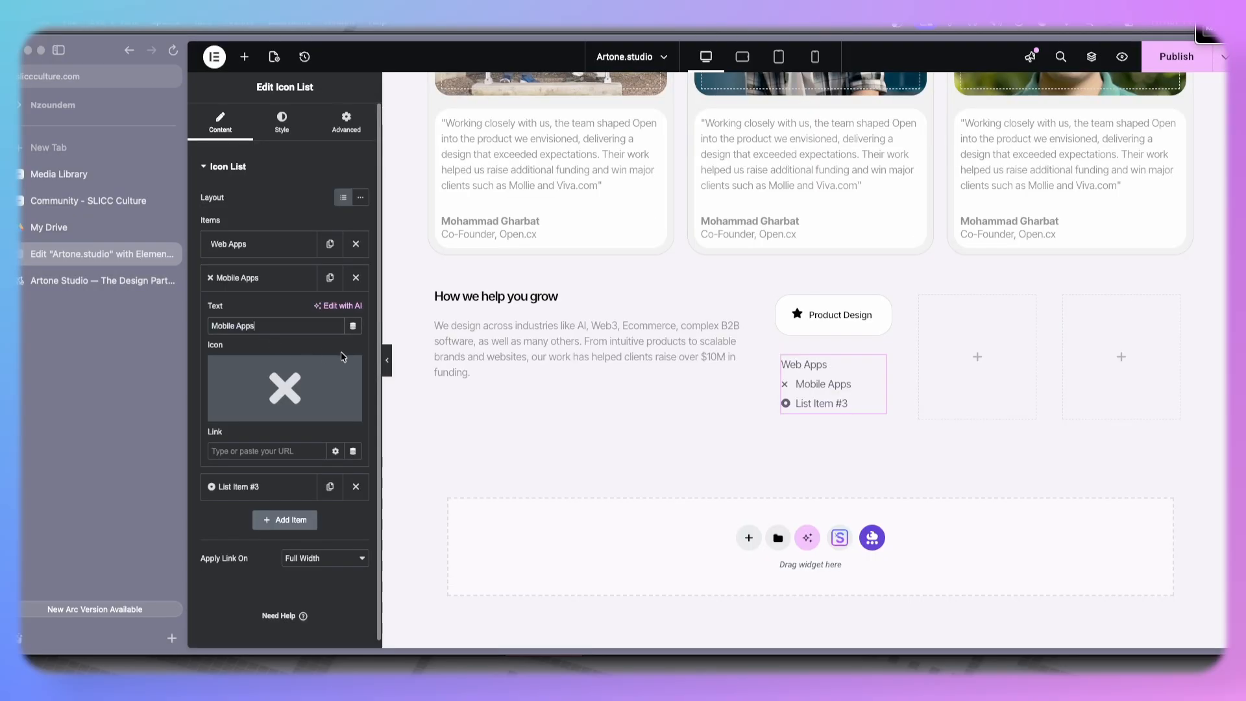
{"action": "left_click", "coordinate": [351, 375]}
- Paste "Design Systems" from the live site as the third list item's text and remove its icon
{"action": "left_click", "coordinate": [107, 281]}
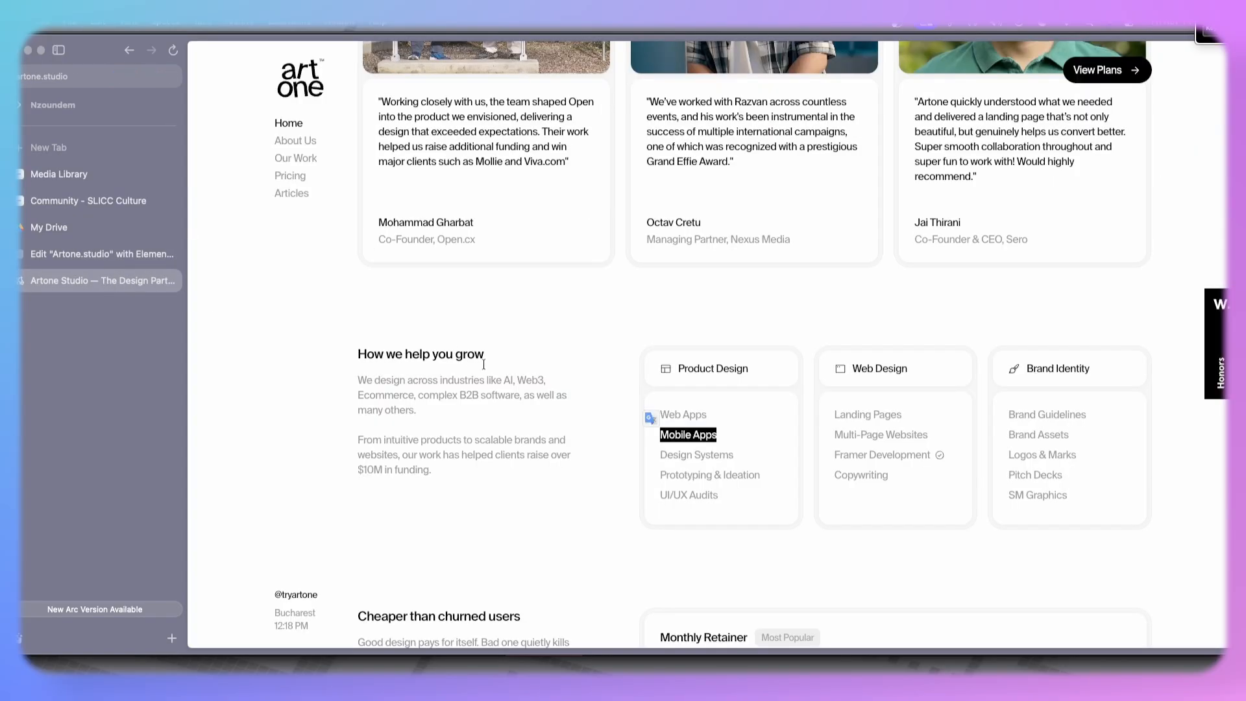
{"action": "left_click_drag", "start_coordinate": [743, 455], "coordinate": [650, 455]}
{"action": "key", "text": "ctrl+c"}
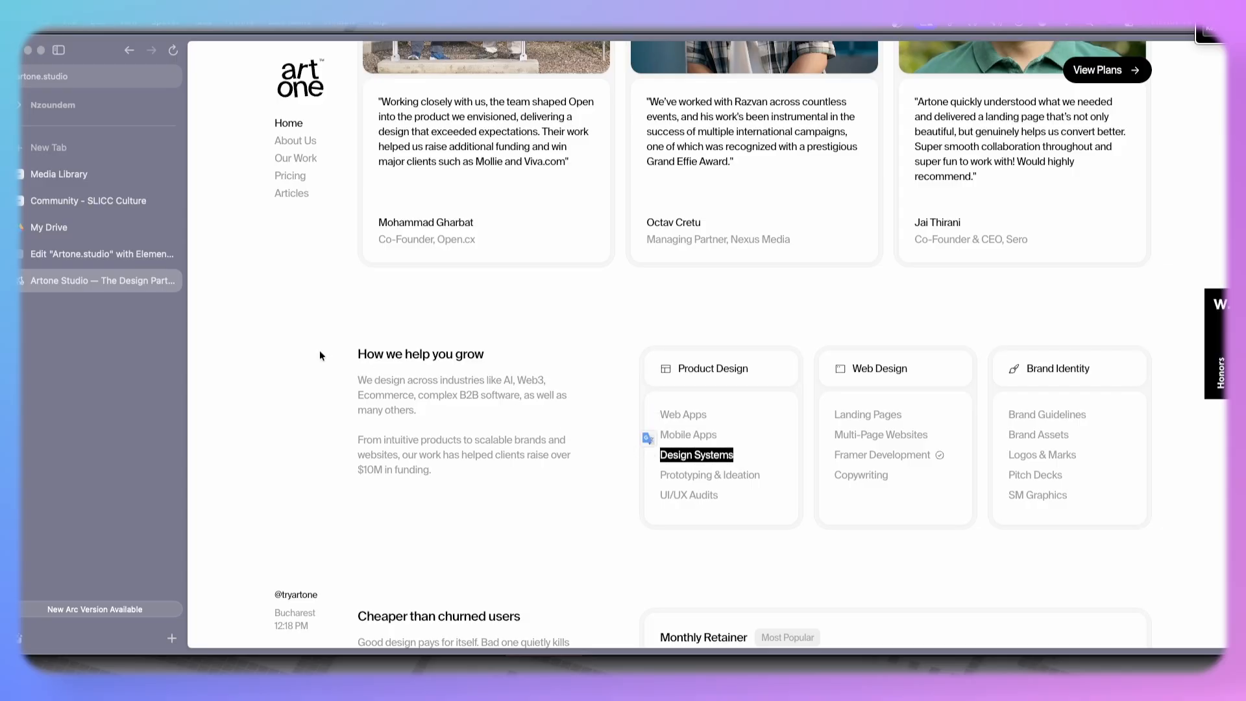
{"action": "left_click", "coordinate": [120, 252]}
{"action": "left_click", "coordinate": [265, 283]}
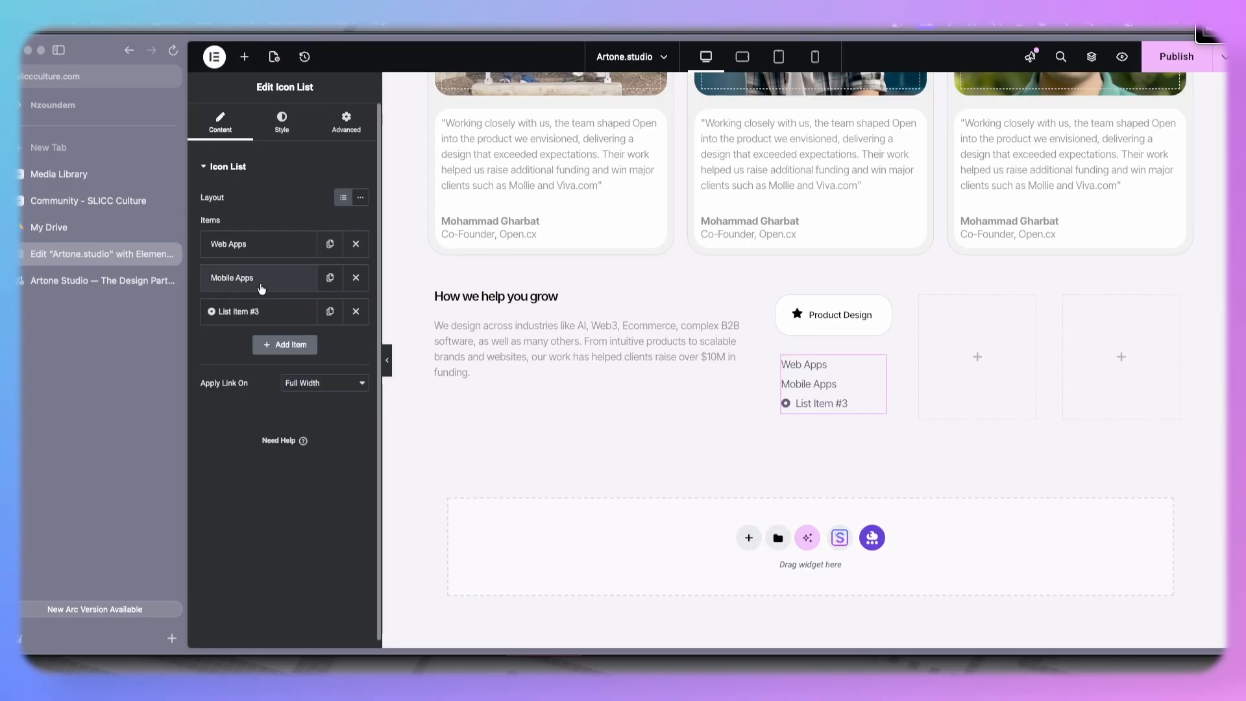
{"action": "left_click", "coordinate": [260, 311]}
{"action": "left_click", "coordinate": [355, 404]}
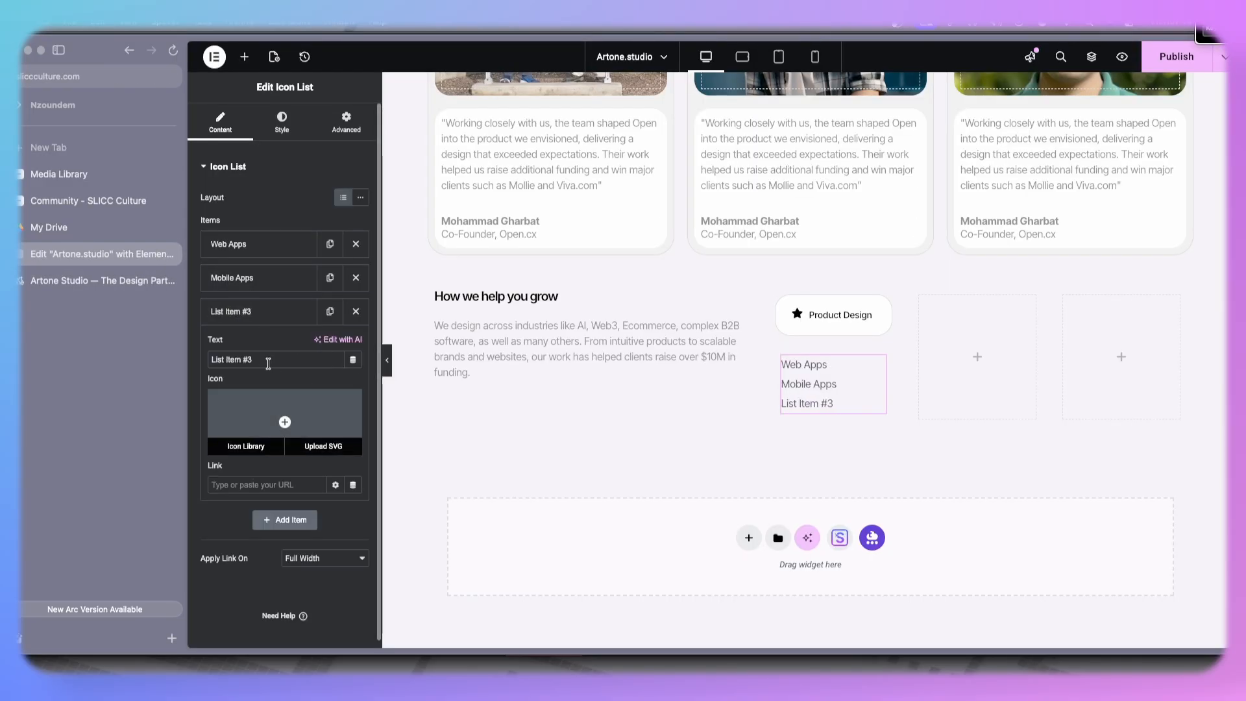
{"action": "triple_click", "coordinate": [268, 361]}
{"action": "key", "text": "ctrl+v"}
{"action": "left_click", "coordinate": [259, 312]}
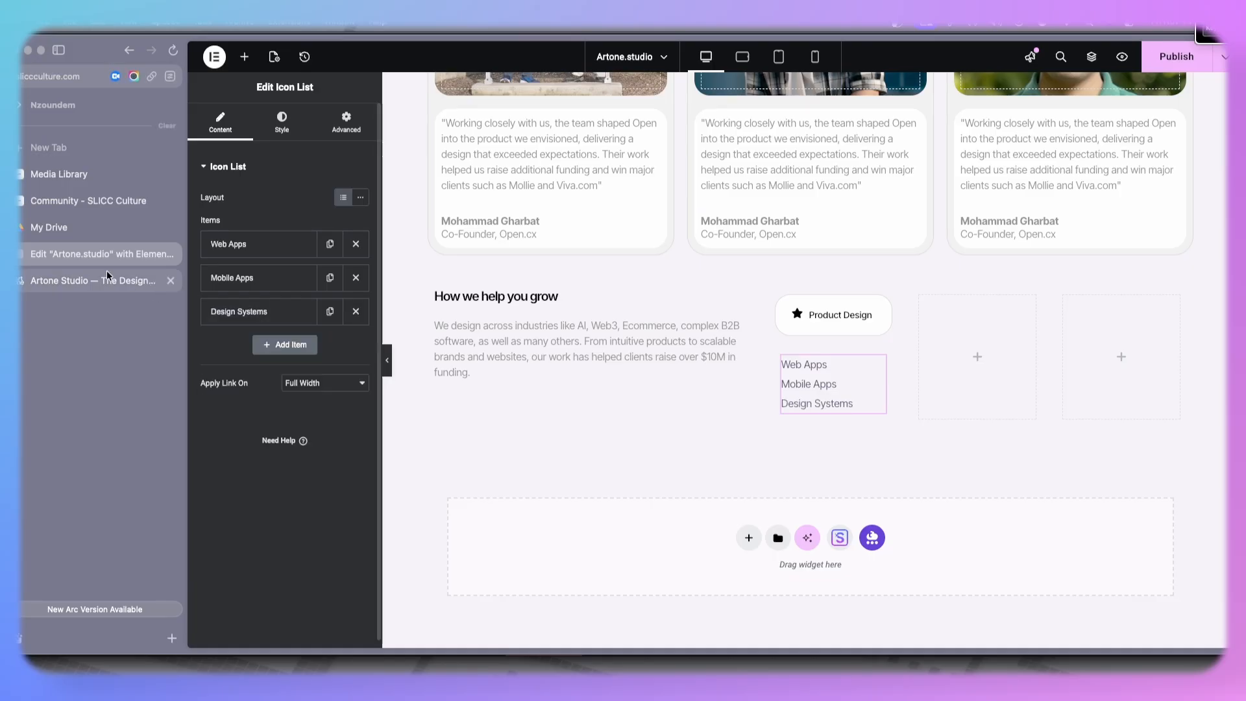
- Duplicate the third list item and paste "Prototyping & Ideation" from the live site as its text
{"action": "left_click", "coordinate": [115, 279]}
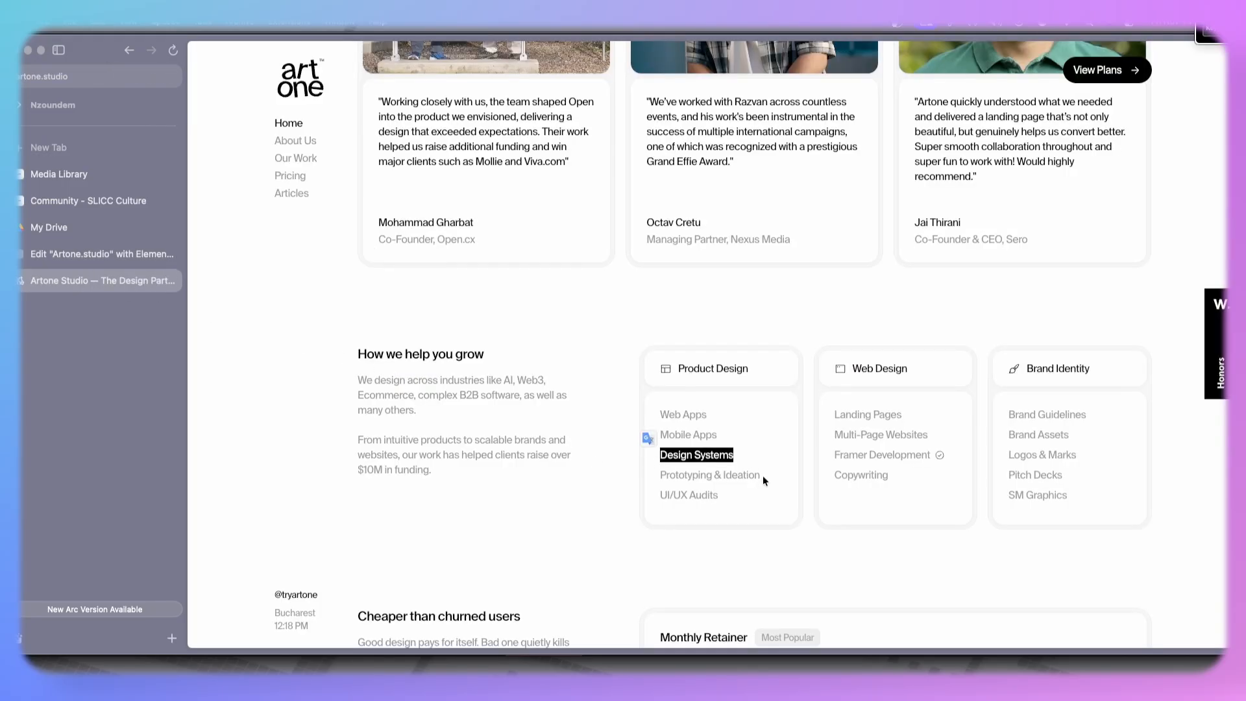
{"action": "left_click_drag", "start_coordinate": [764, 481], "coordinate": [621, 481]}
{"action": "key", "text": "super+c"}
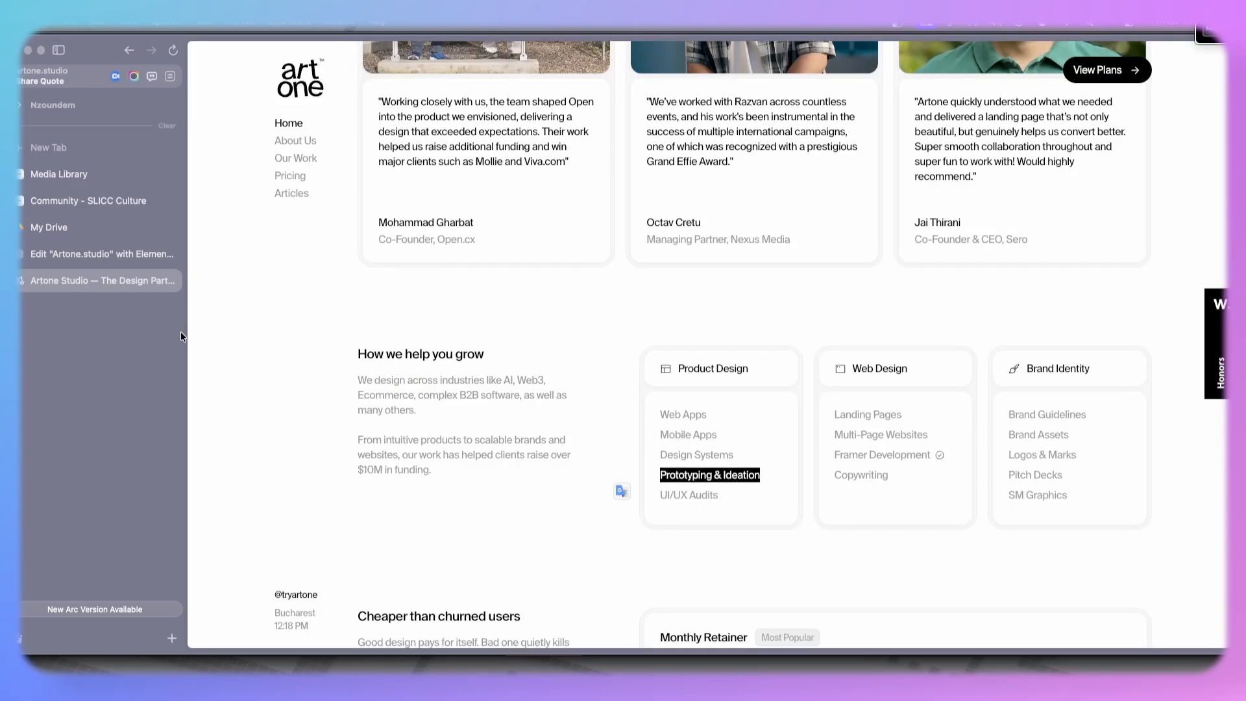
{"action": "left_click", "coordinate": [107, 260]}
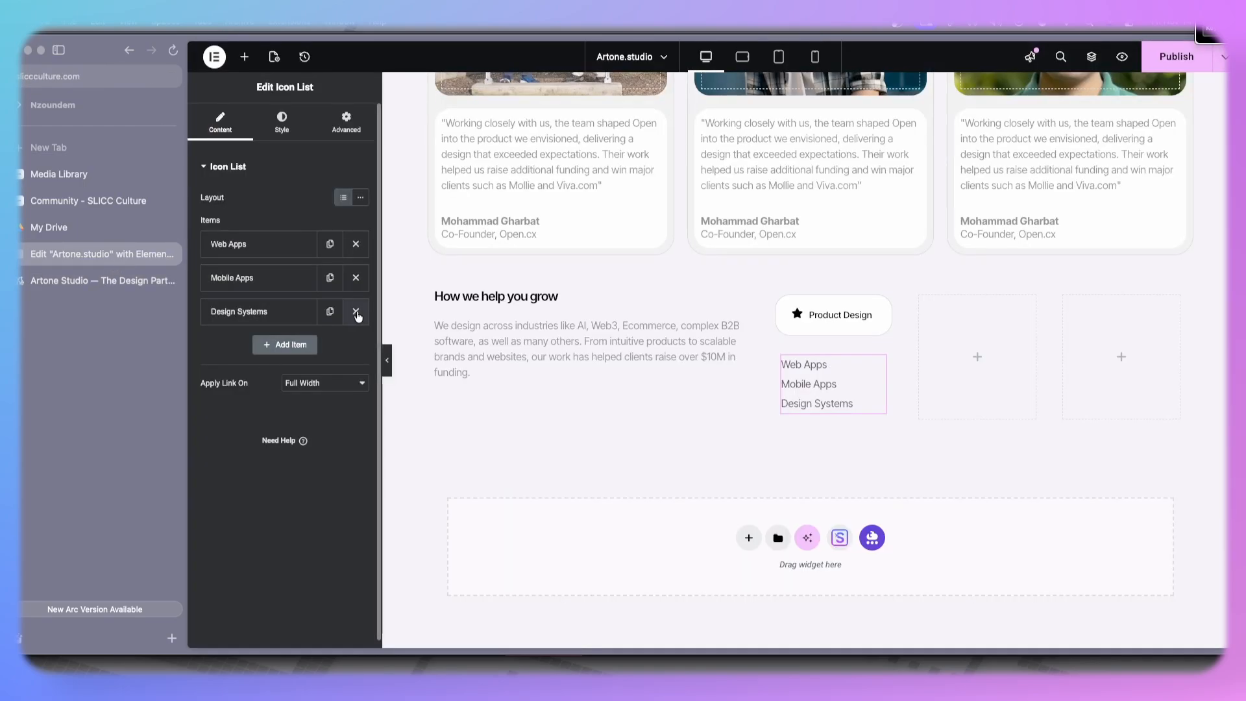
{"action": "left_click", "coordinate": [330, 311]}
{"action": "left_click", "coordinate": [260, 345]}
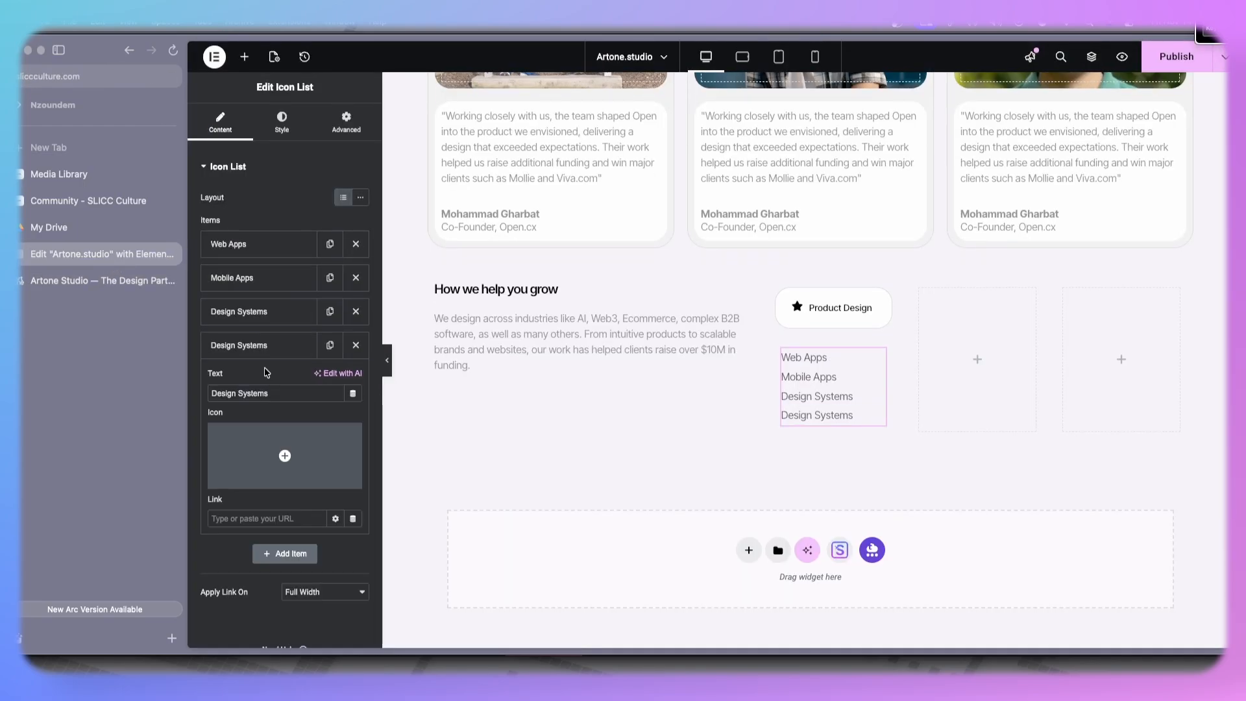
{"action": "triple_click", "coordinate": [255, 394]}
{"action": "key", "text": "super+v"}
- Duplicate the fourth list item and paste "UI/UX Audits" from the live site as its text
{"action": "left_click", "coordinate": [97, 281]}
{"action": "left_click_drag", "start_coordinate": [730, 501], "coordinate": [662, 496]}
{"action": "key", "text": "ctrl+c"}
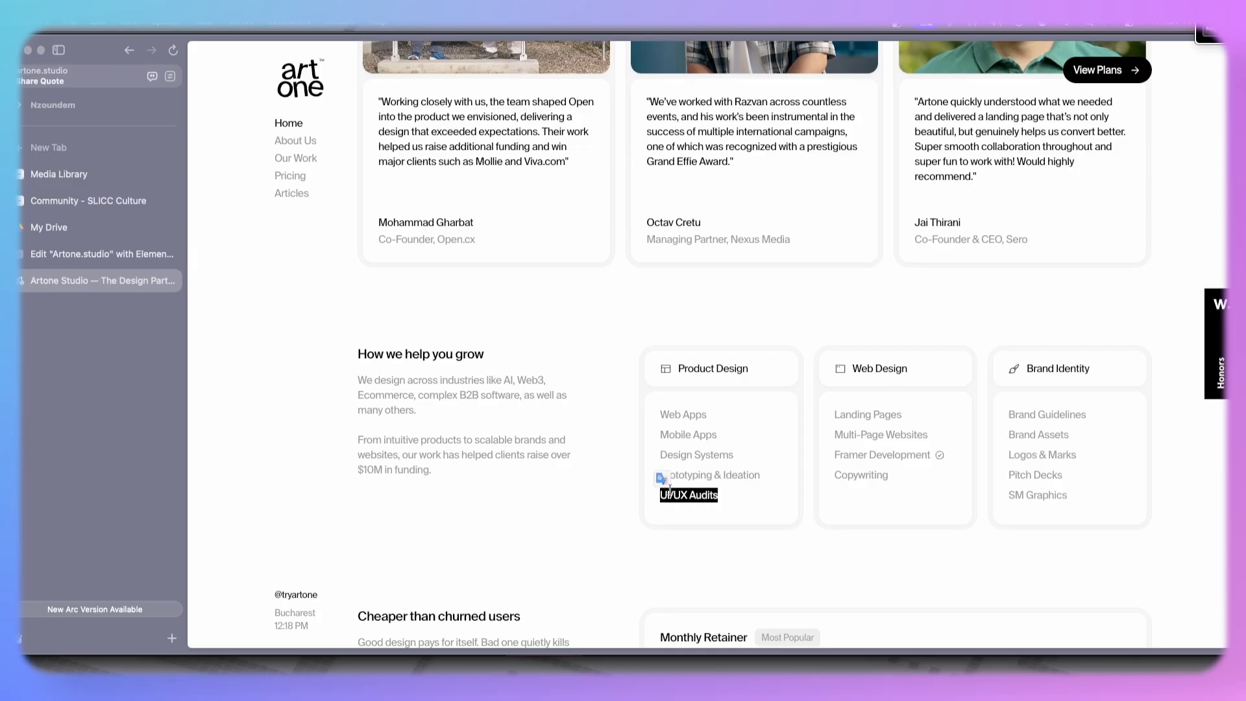
{"action": "left_click", "coordinate": [124, 255]}
{"action": "left_click", "coordinate": [330, 344]}
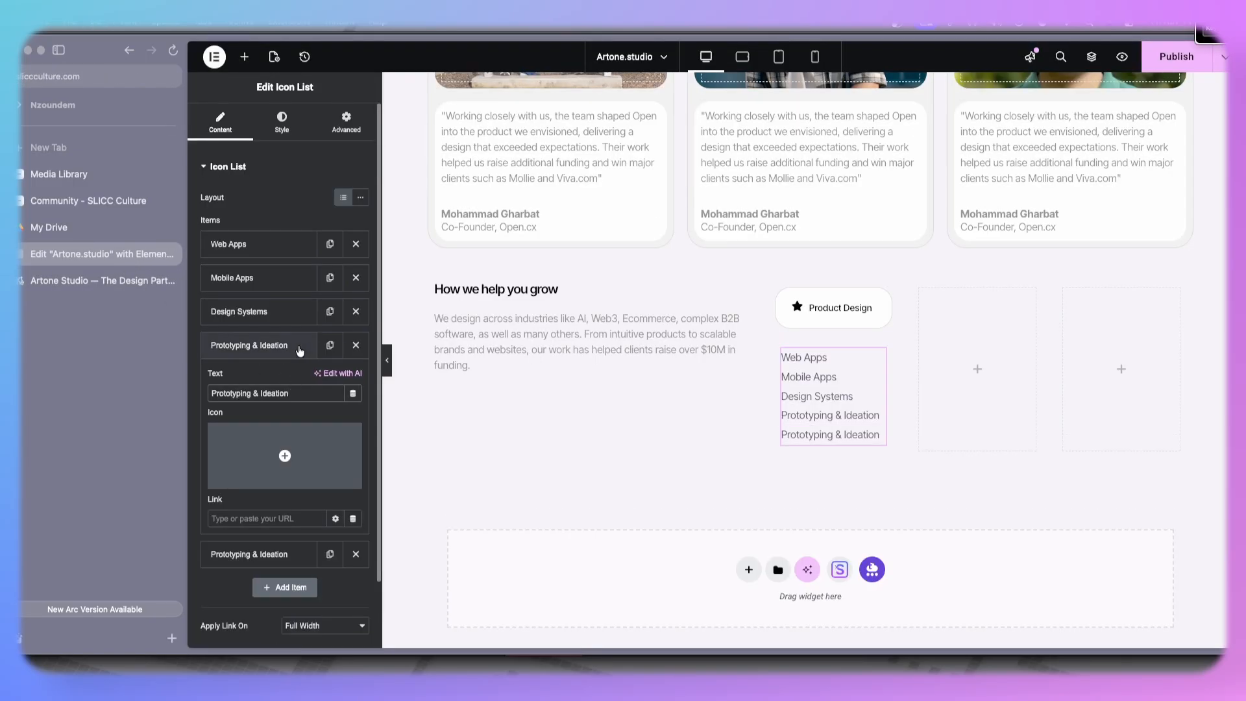
{"action": "left_click", "coordinate": [260, 344]}
{"action": "left_click", "coordinate": [264, 377]}
{"action": "triple_click", "coordinate": [259, 426]}
{"action": "key", "text": "ctrl+v"}
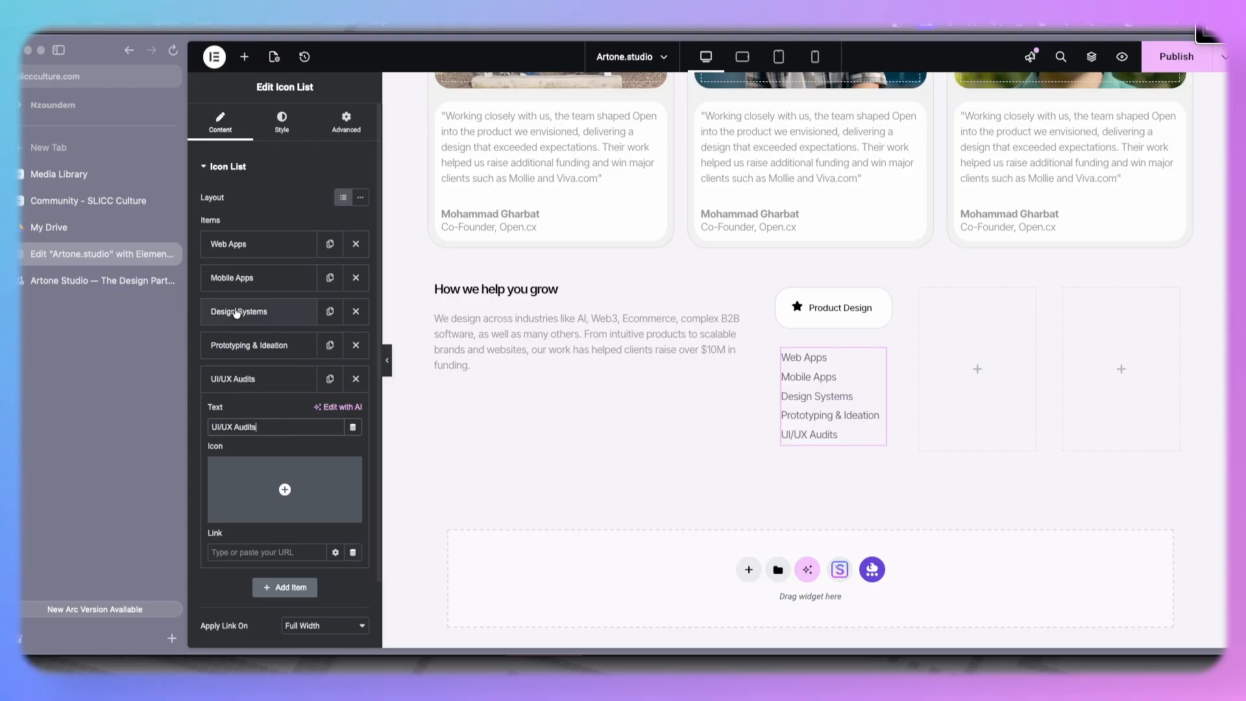
- Give the list text the same grey colour as the testimonial text above
{"action": "left_click", "coordinate": [281, 122]}
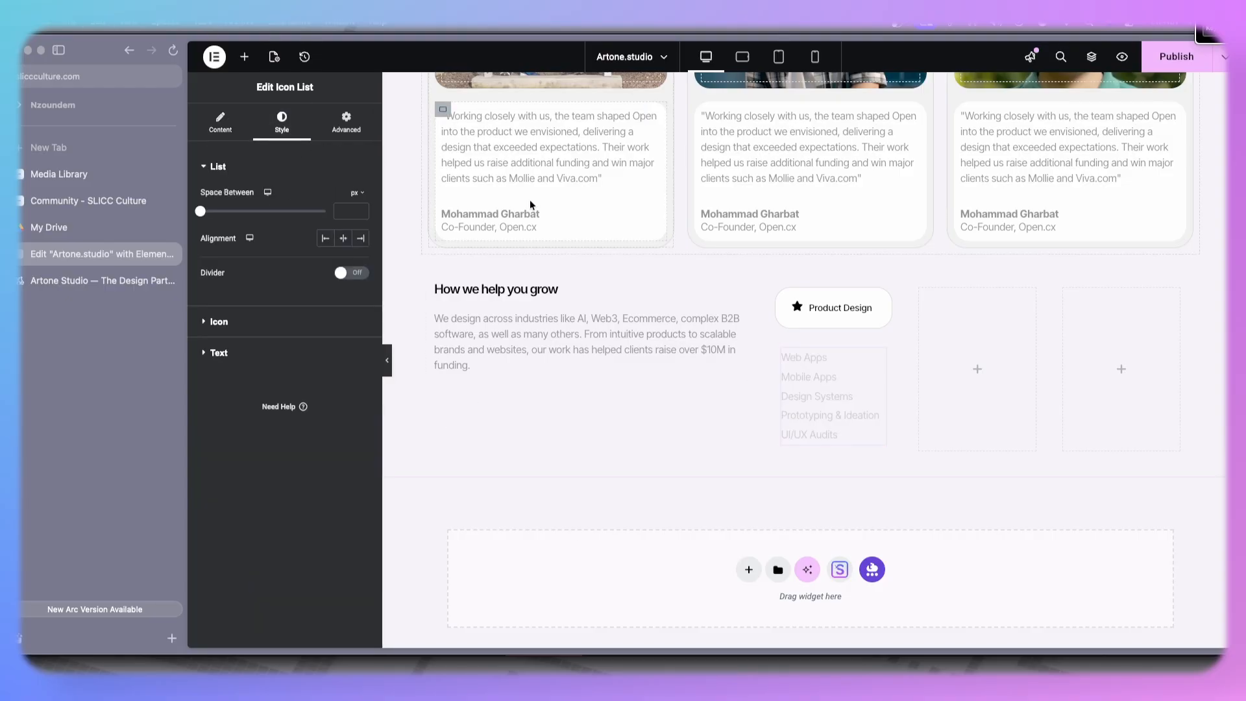
{"action": "left_click", "coordinate": [590, 161]}
{"action": "left_click", "coordinate": [282, 122]}
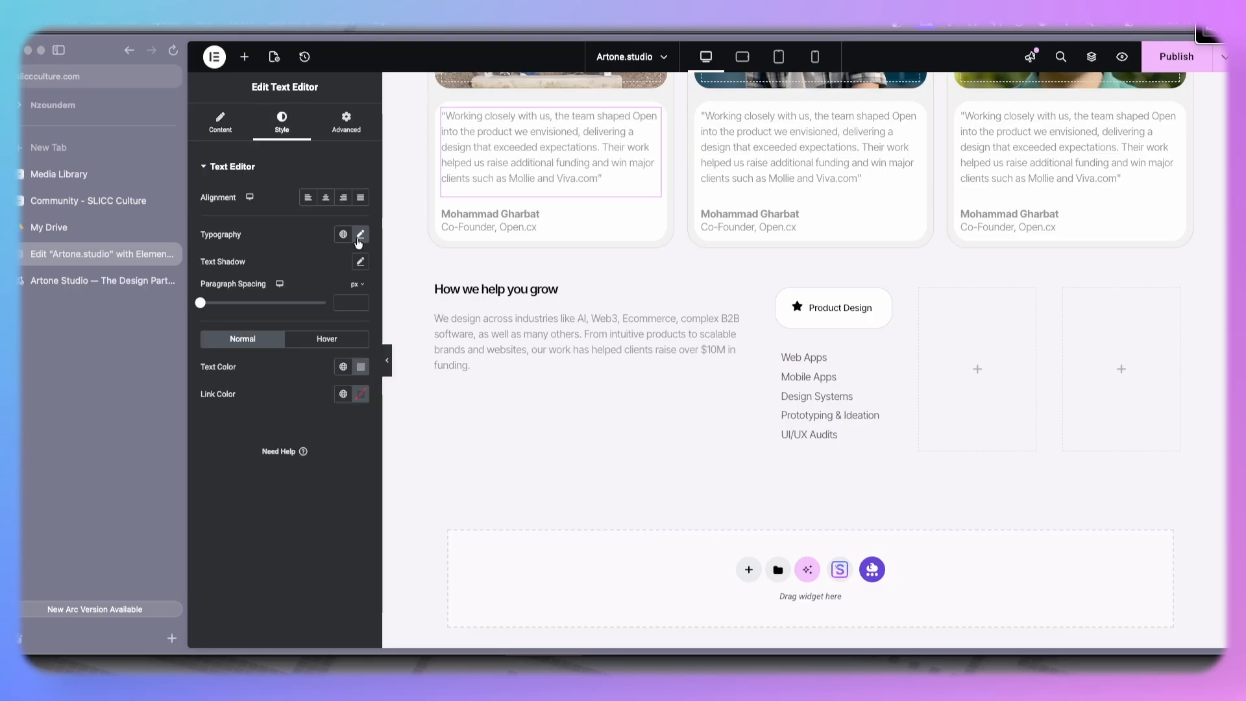
{"action": "left_click", "coordinate": [350, 373]}
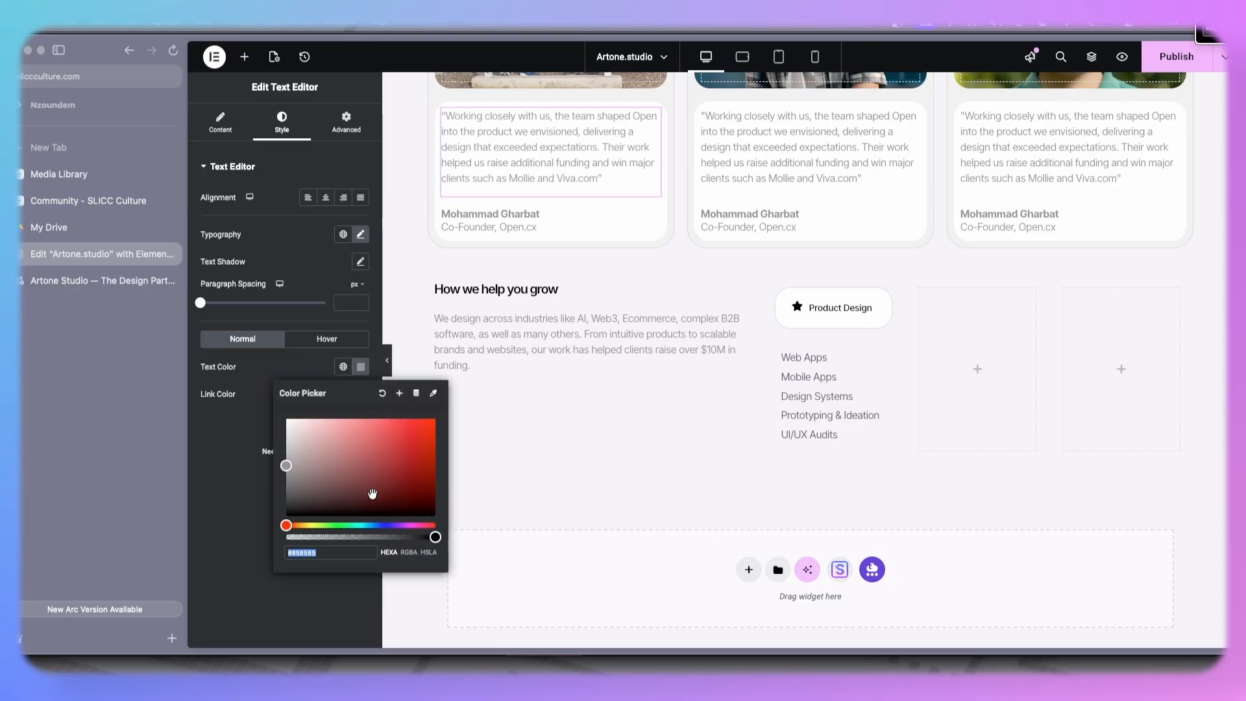
{"action": "left_click", "coordinate": [215, 435]}
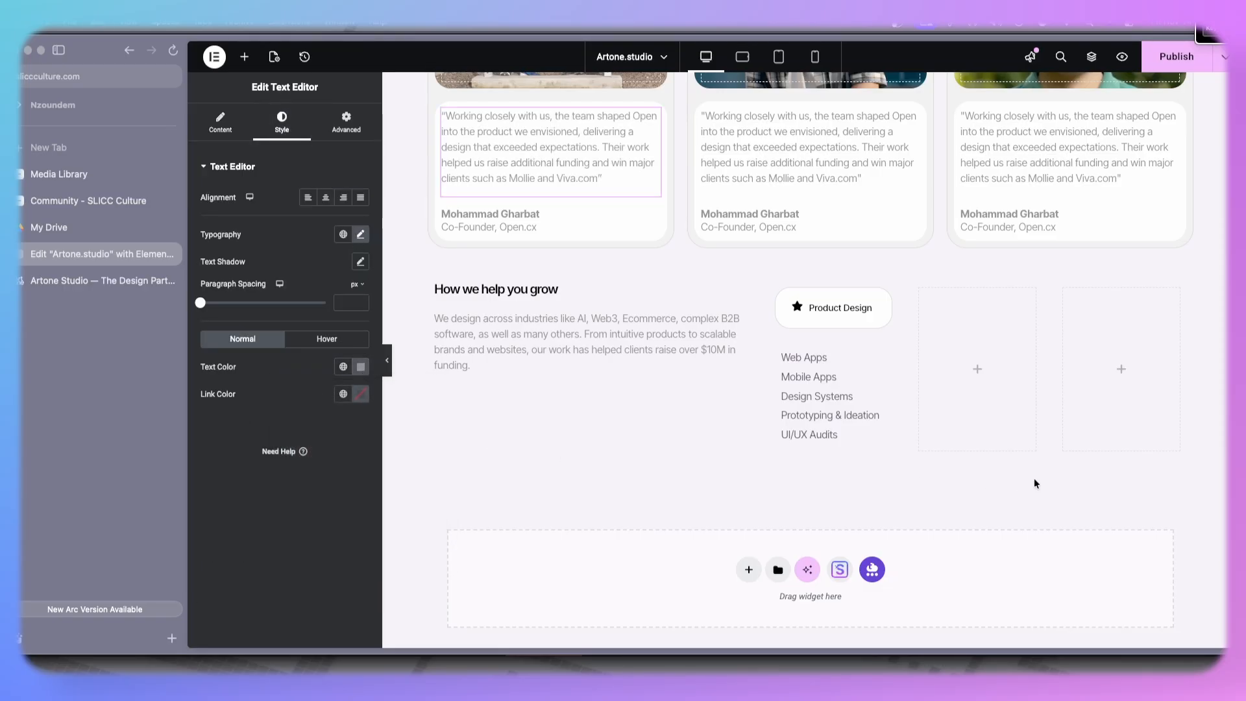
{"action": "left_click", "coordinate": [848, 423]}
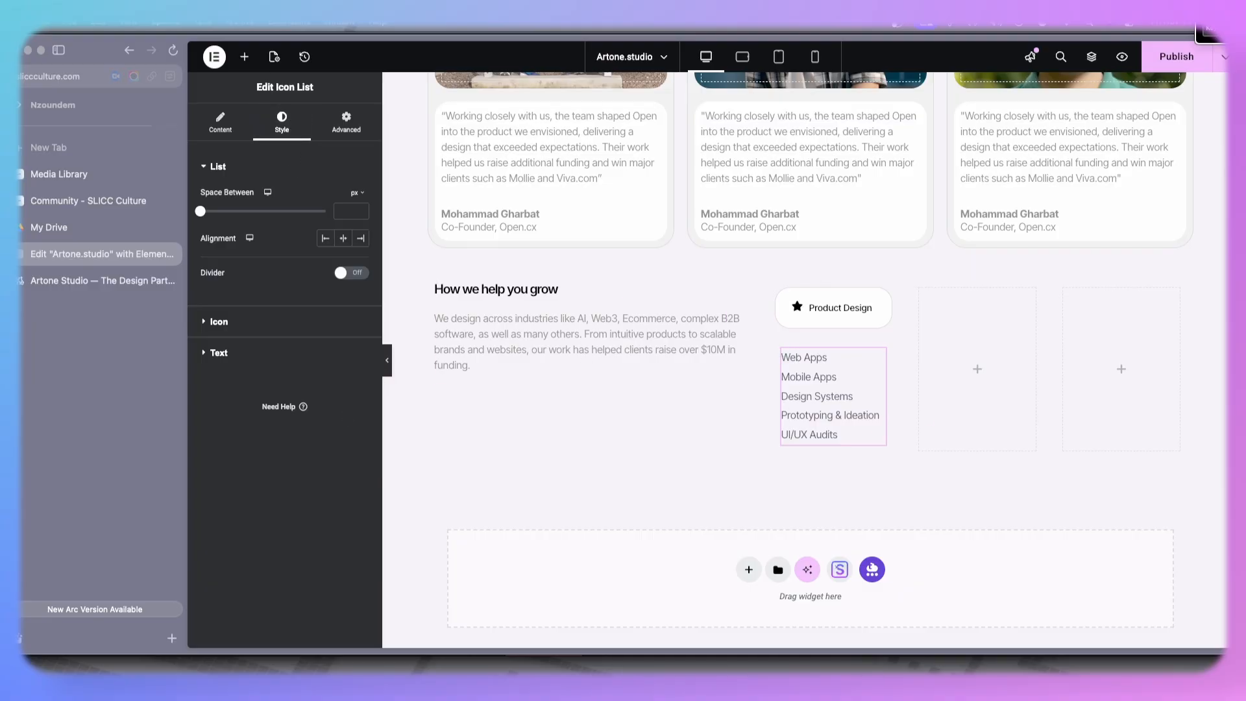
{"action": "left_click", "coordinate": [269, 354]}
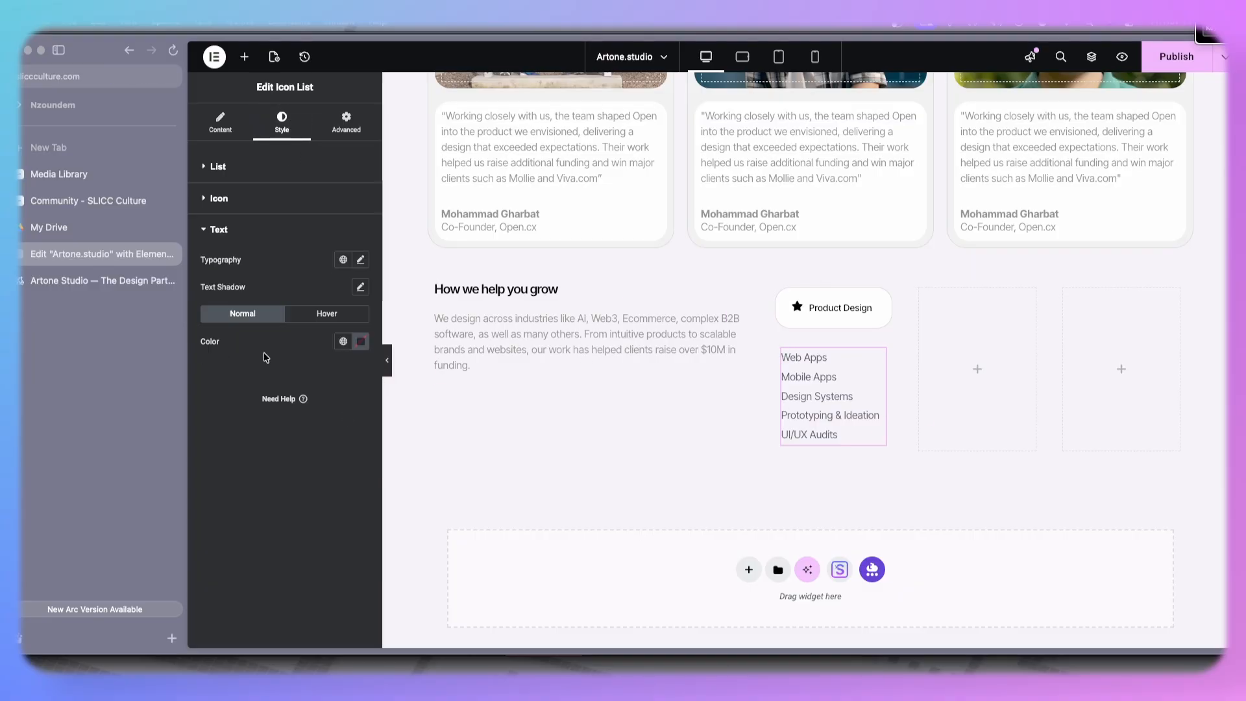
{"action": "left_click", "coordinate": [361, 343]}
{"action": "left_click", "coordinate": [265, 353]}
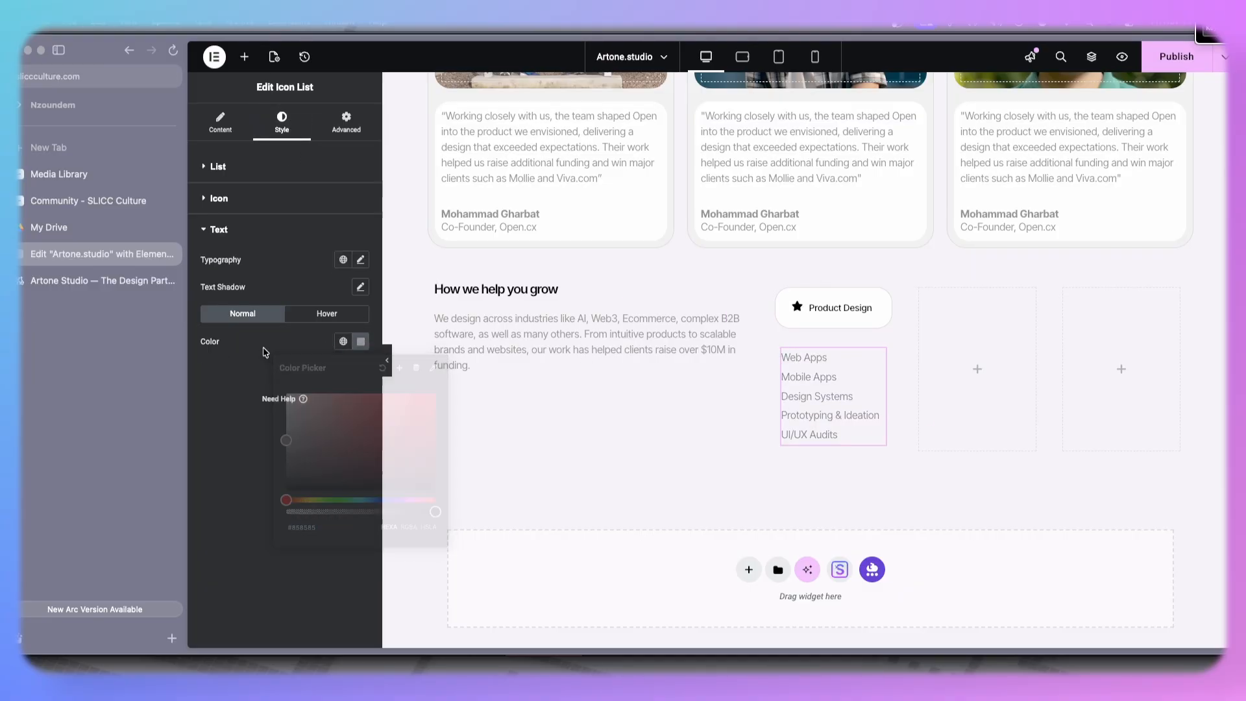
- Paste the copied box style onto the container holding the list
{"action": "left_click", "coordinate": [72, 289]}
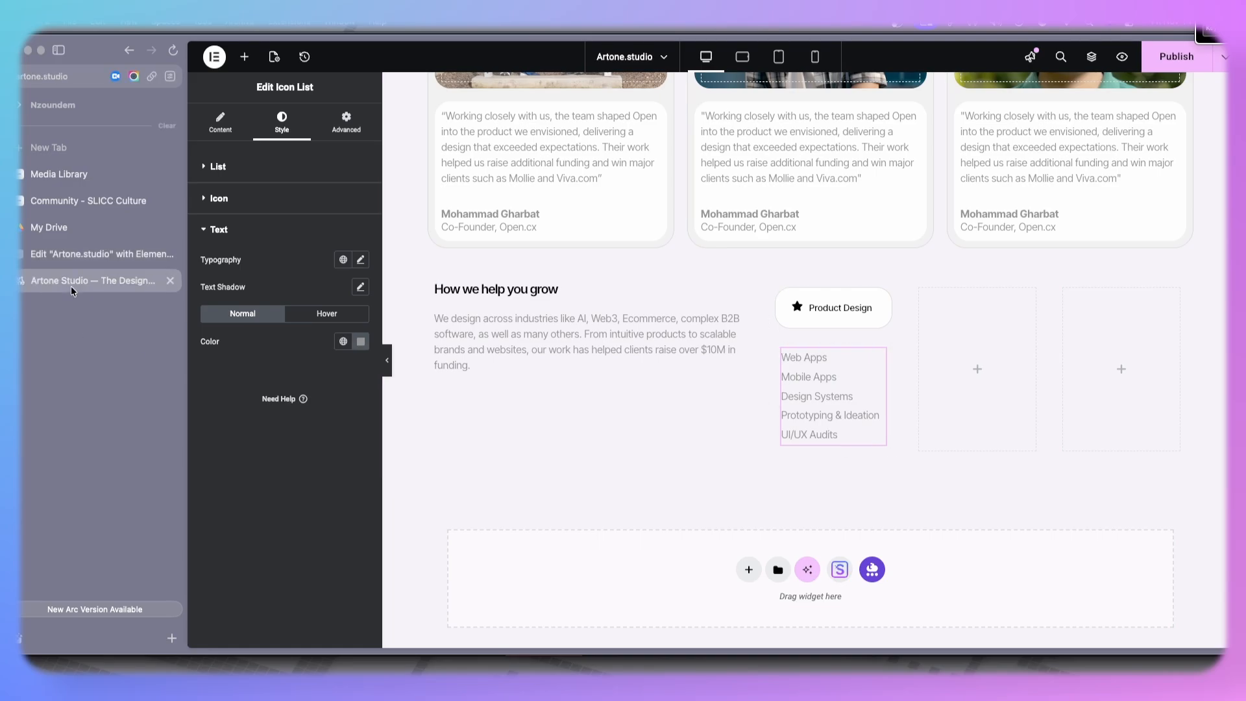
{"action": "left_click", "coordinate": [97, 254]}
{"action": "right_click", "coordinate": [781, 298]}
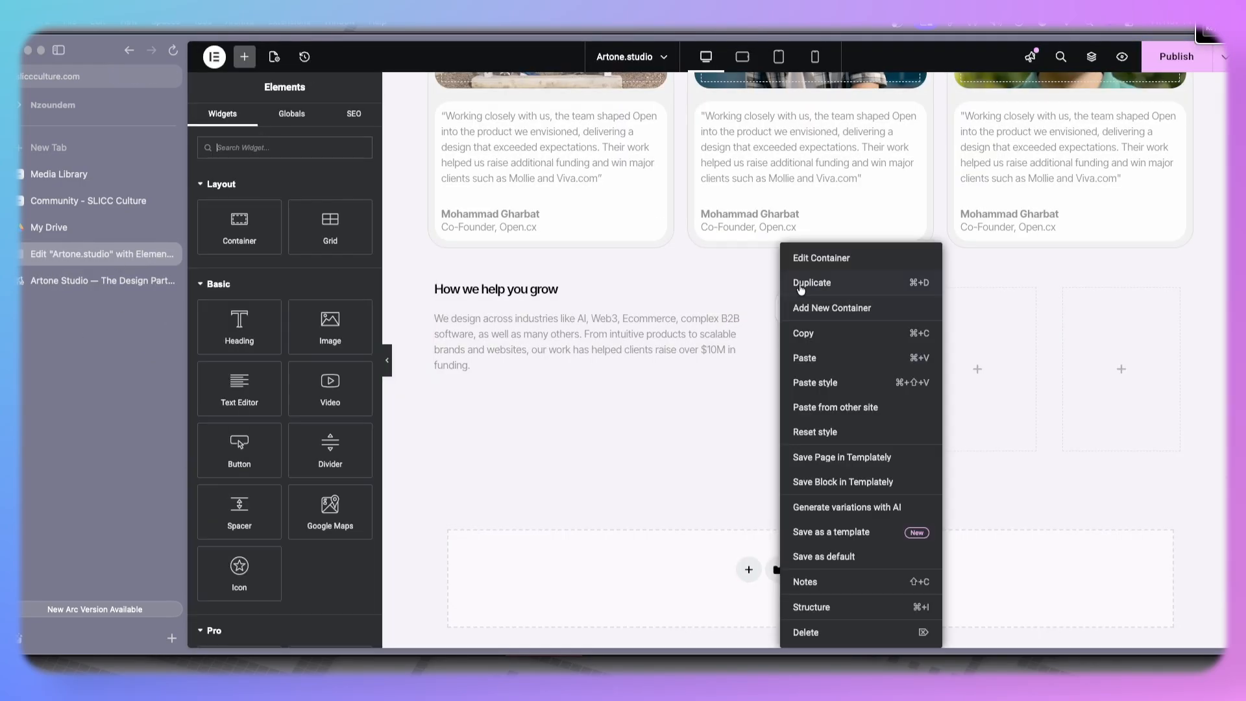
{"action": "key", "text": "Escape"}
{"action": "right_click", "coordinate": [783, 351]}
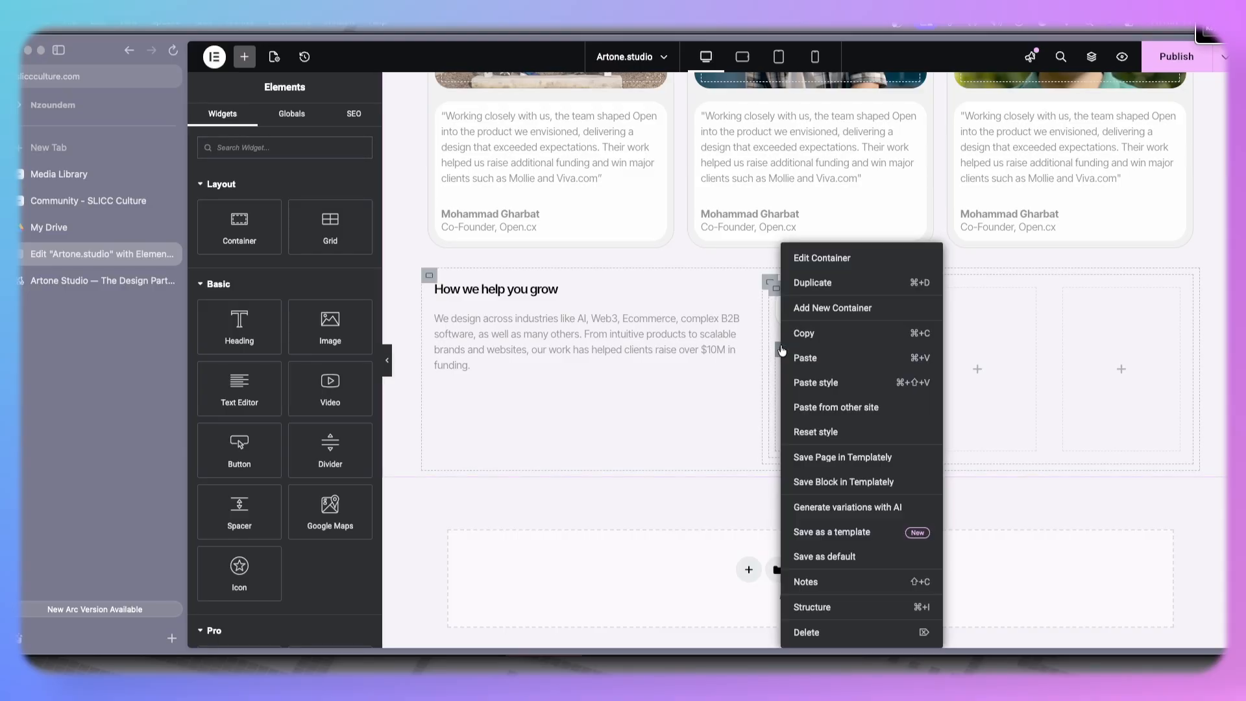
{"action": "left_click", "coordinate": [816, 383]}
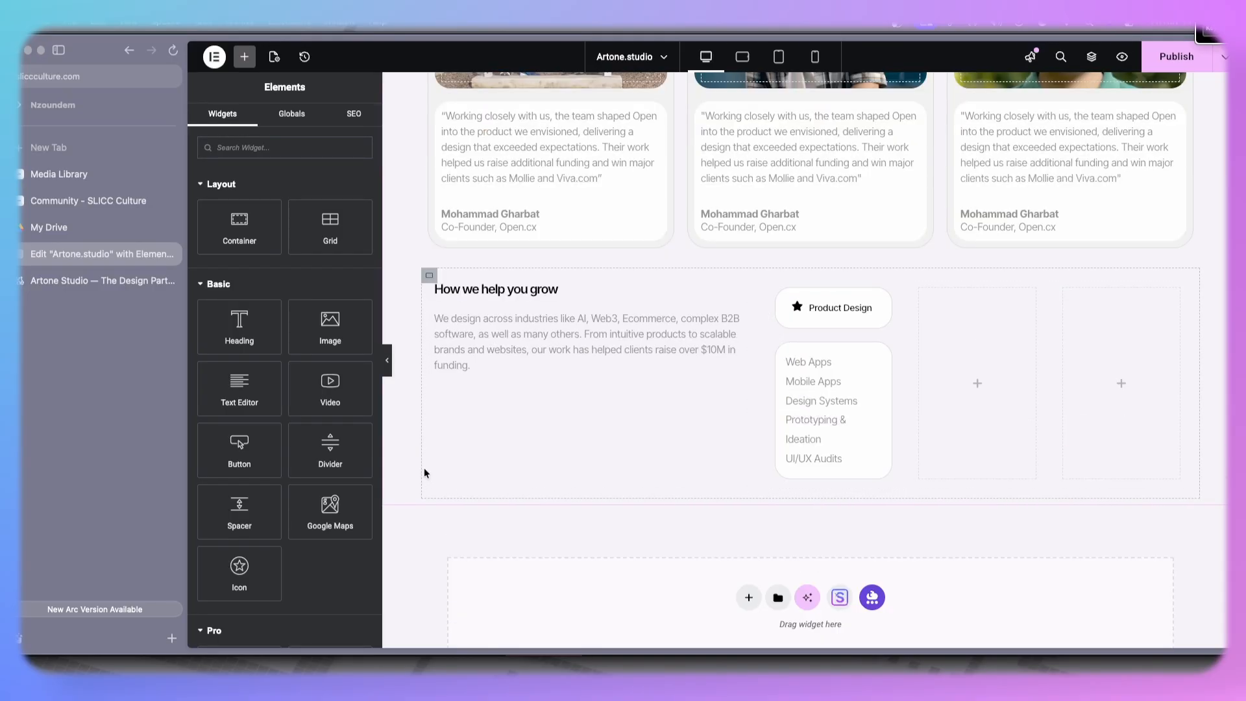
- Copy the testimonial card container's style and paste it onto the Product Design service card container
{"action": "left_click", "coordinate": [83, 280]}
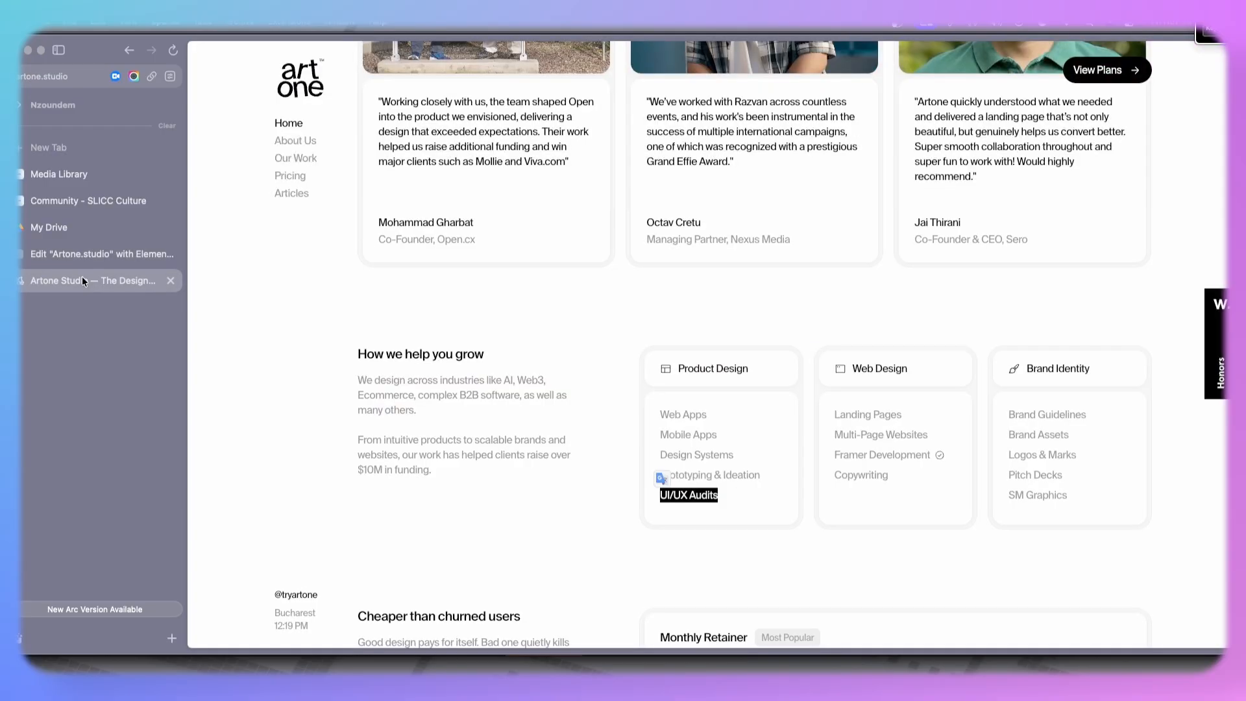
{"action": "left_click", "coordinate": [82, 259]}
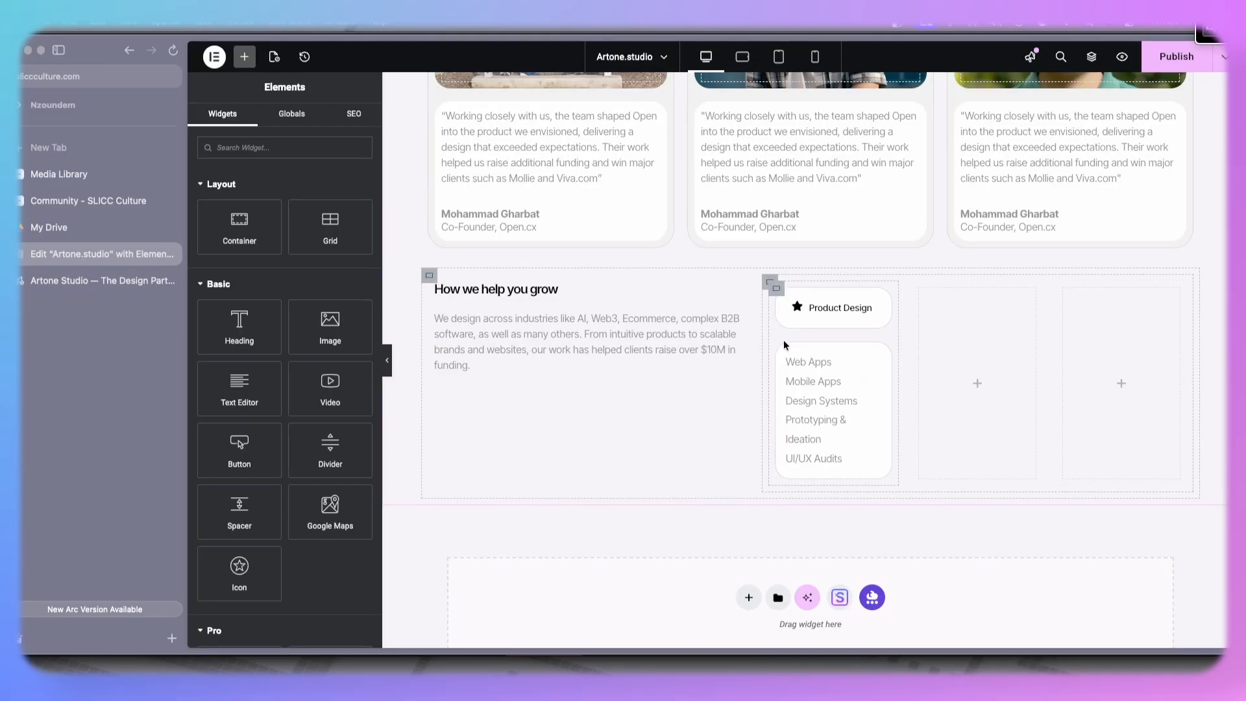
{"action": "left_click", "coordinate": [773, 292]}
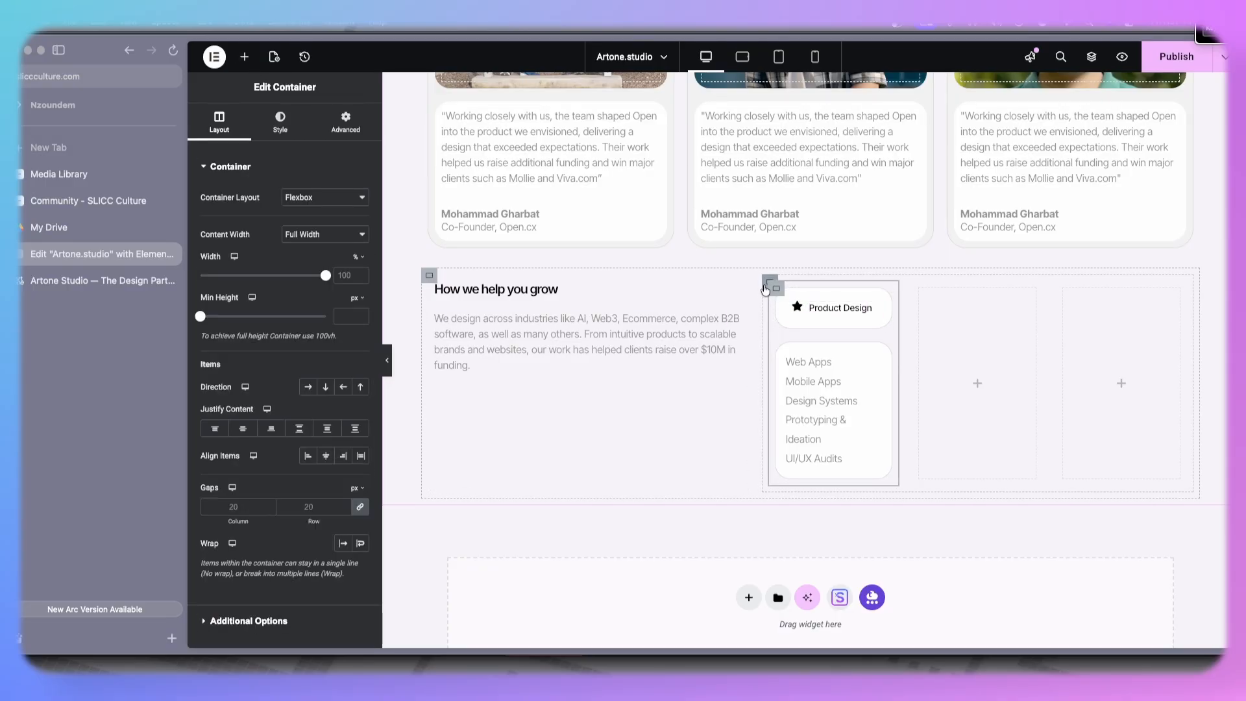
{"action": "scroll", "coordinate": [606, 195], "scroll_direction": "up", "scroll_amount": 2}
{"action": "scroll", "coordinate": [607, 196], "scroll_direction": "up", "scroll_amount": 3}
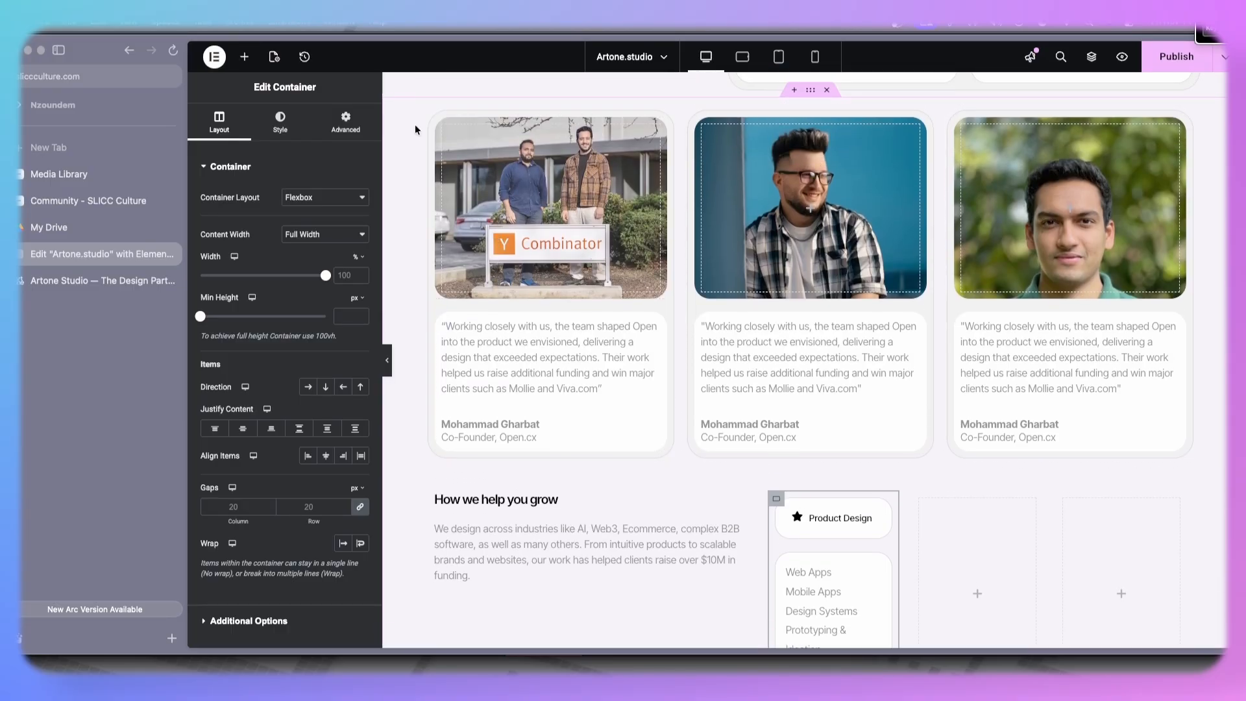
{"action": "right_click", "coordinate": [436, 119]}
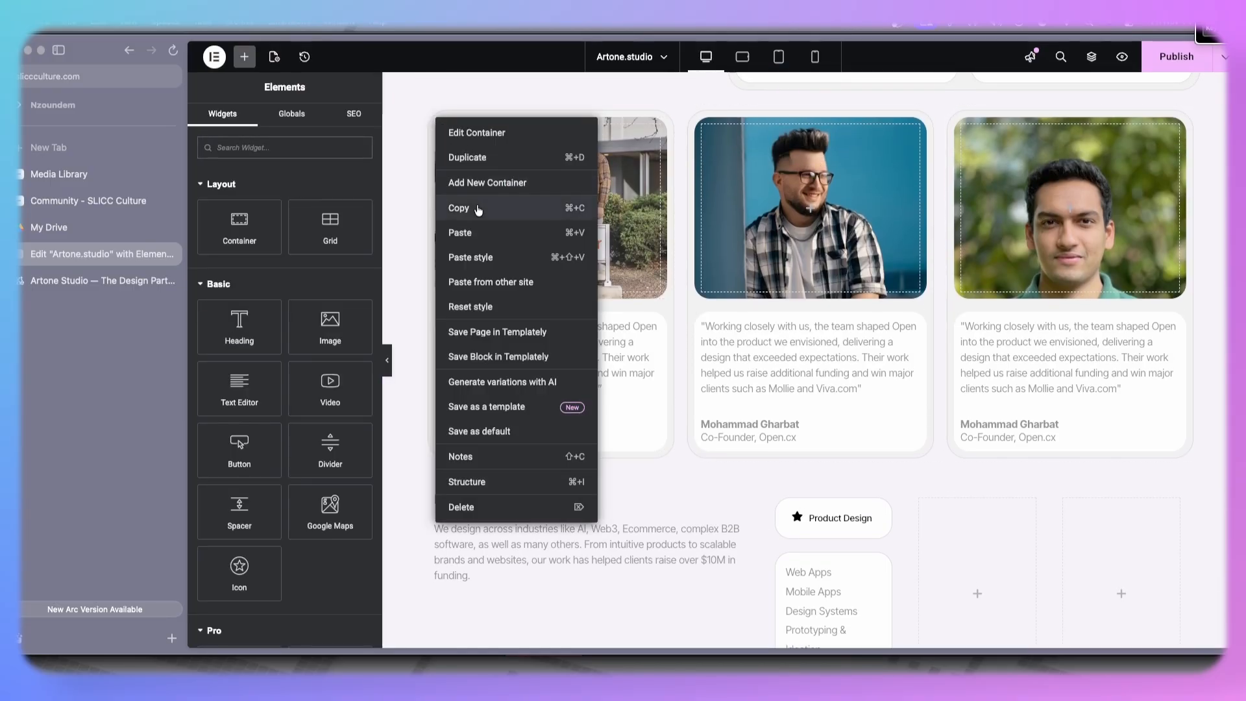
{"action": "left_click", "coordinate": [479, 208]}
{"action": "scroll", "coordinate": [991, 446], "scroll_direction": "down", "scroll_amount": 2}
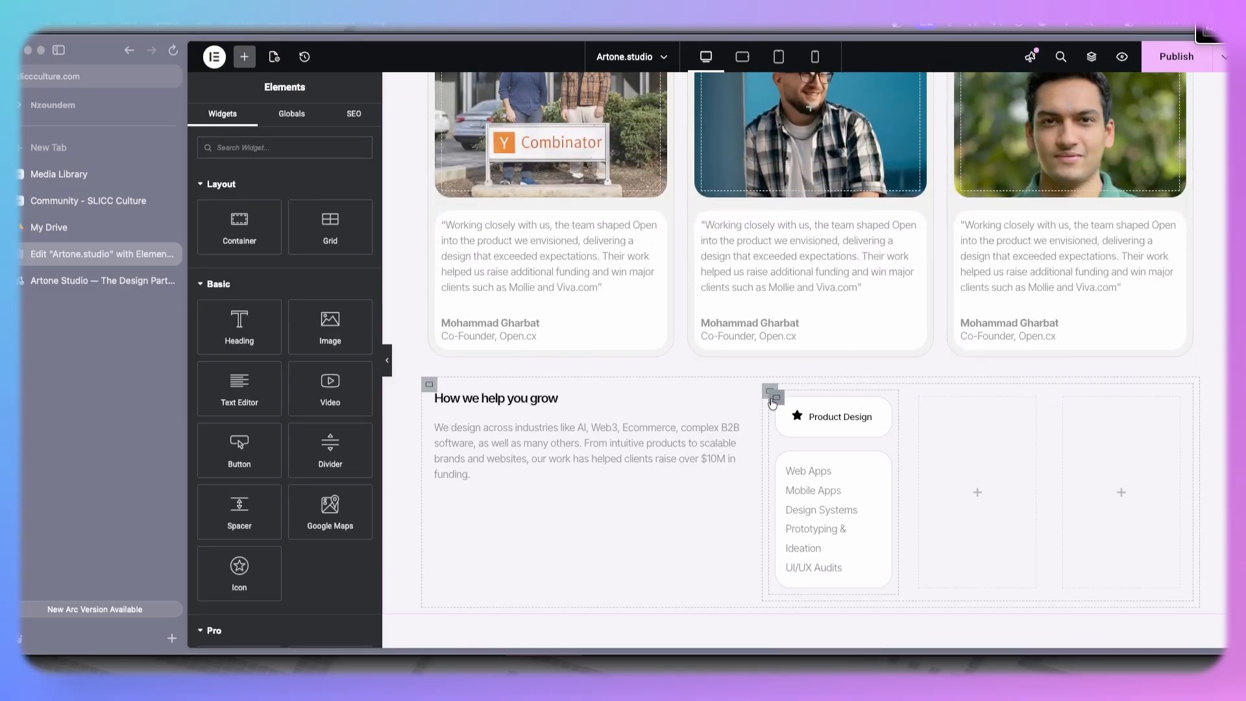
{"action": "right_click", "coordinate": [776, 403]}
{"action": "left_click", "coordinate": [819, 382]}
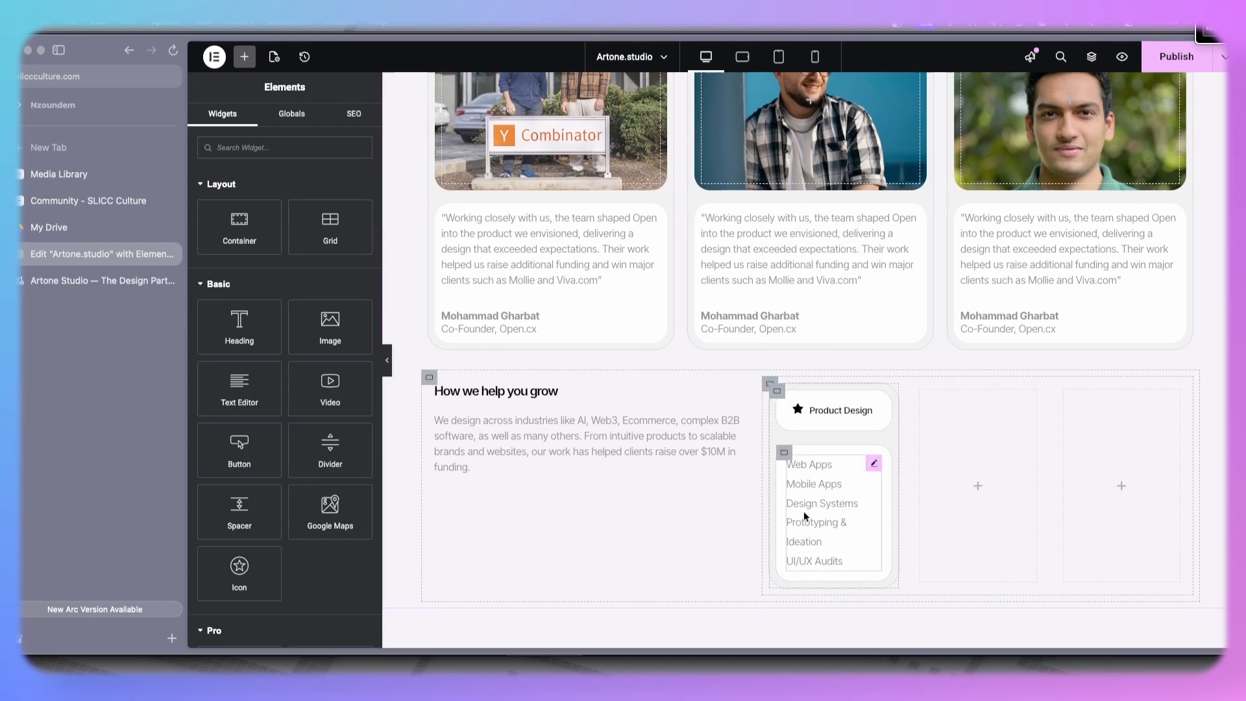
- Duplicate the styled service card twice to make three cards in the row
{"action": "left_click", "coordinate": [777, 394]}
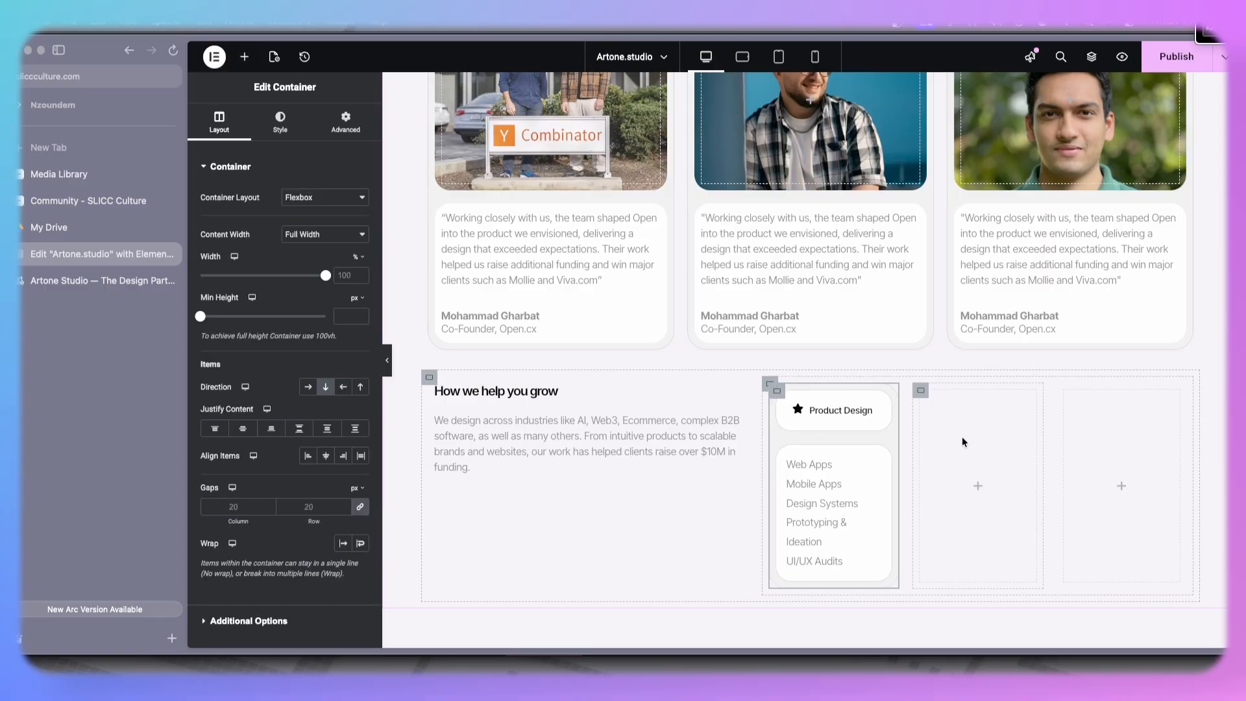
{"action": "right_click", "coordinate": [777, 392]}
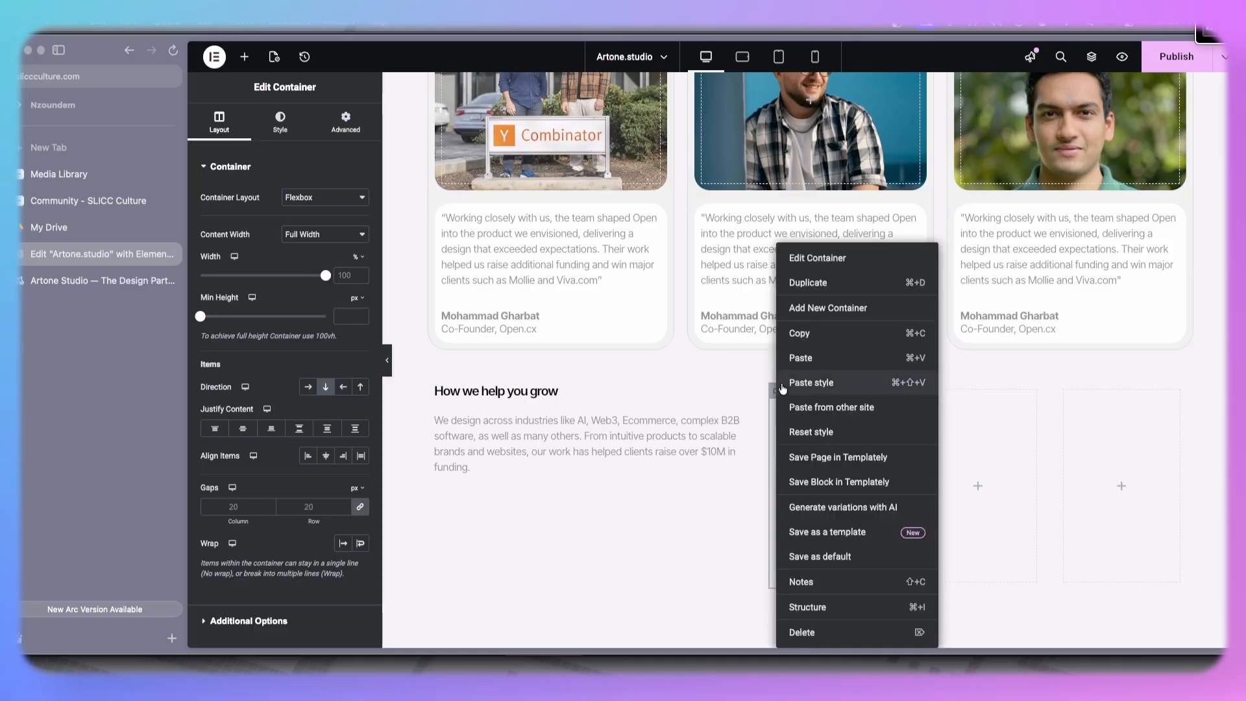
{"action": "left_click", "coordinate": [843, 284]}
{"action": "right_click", "coordinate": [886, 391]}
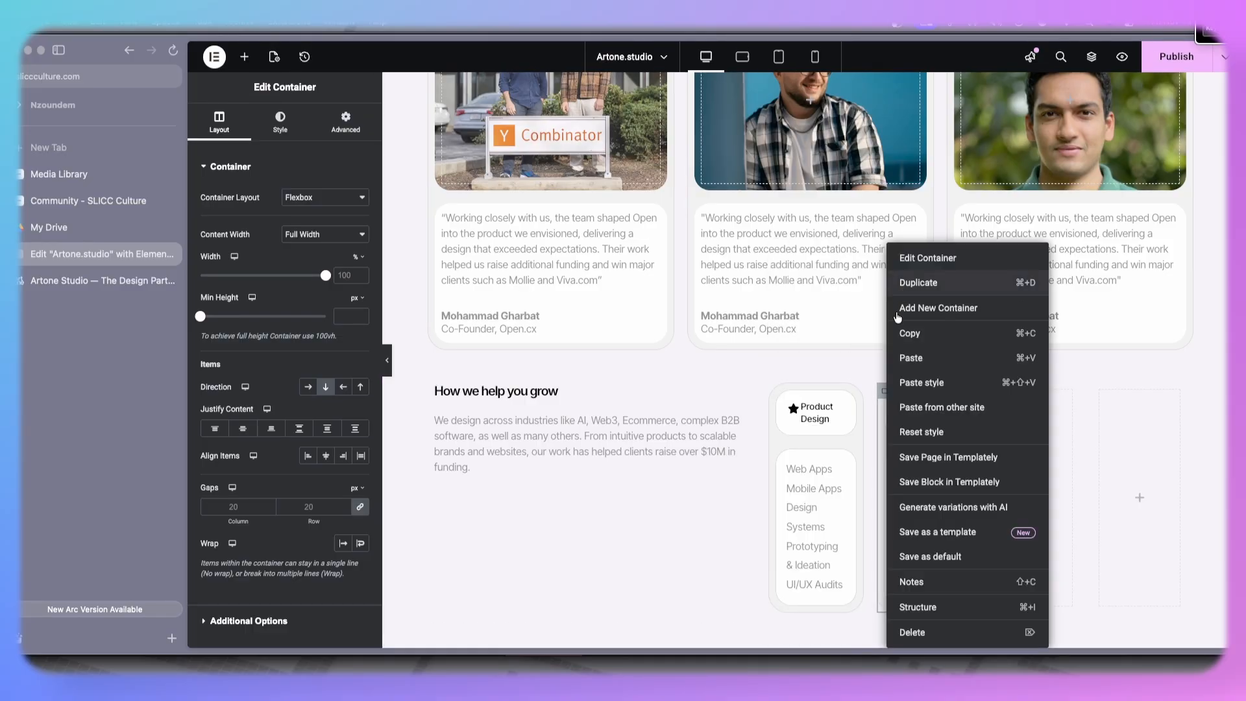
{"action": "key", "text": "super+d"}
- Delete the two empty placeholder containers beside the service cards
{"action": "right_click", "coordinate": [1035, 399]}
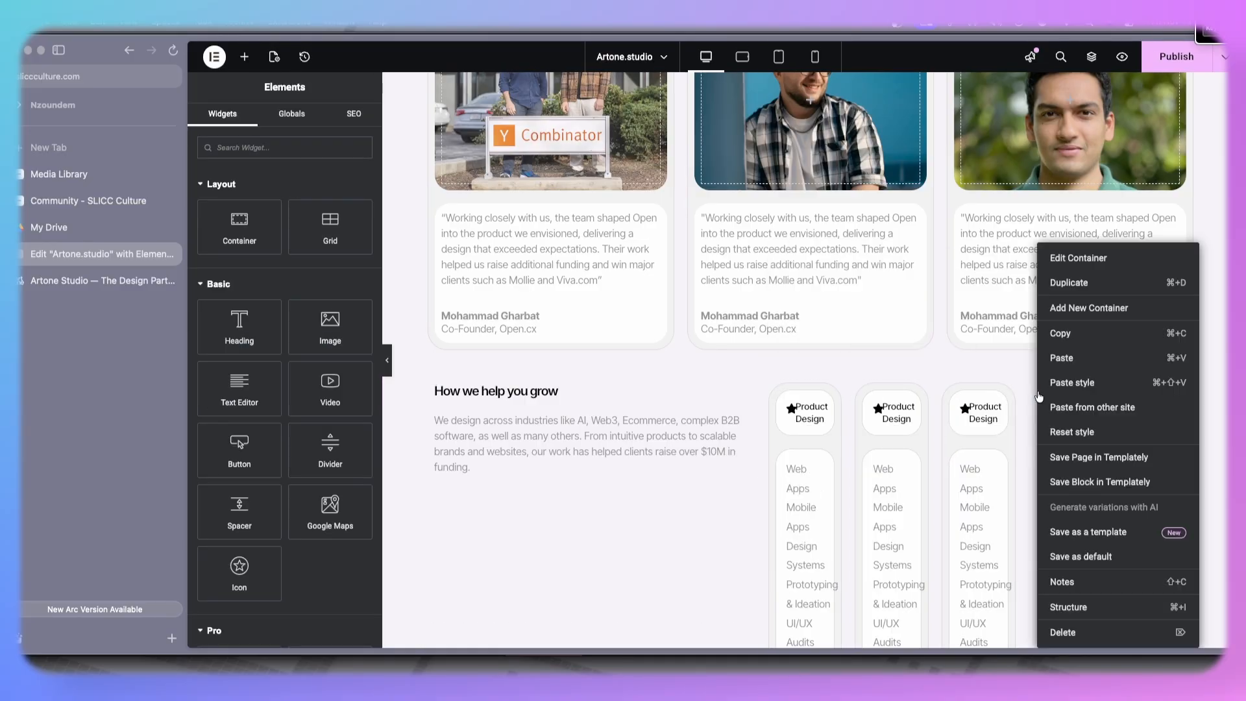
{"action": "left_click", "coordinate": [1079, 633]}
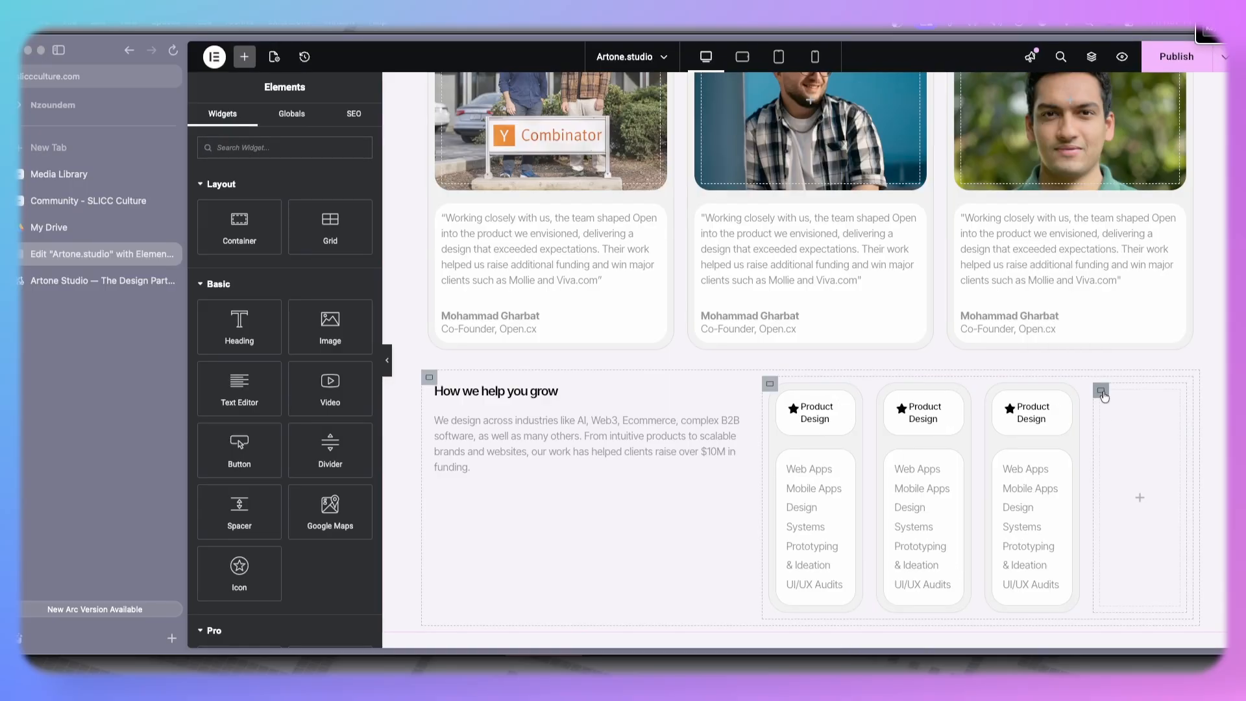
{"action": "right_click", "coordinate": [1097, 391]}
{"action": "left_click", "coordinate": [1116, 641]}
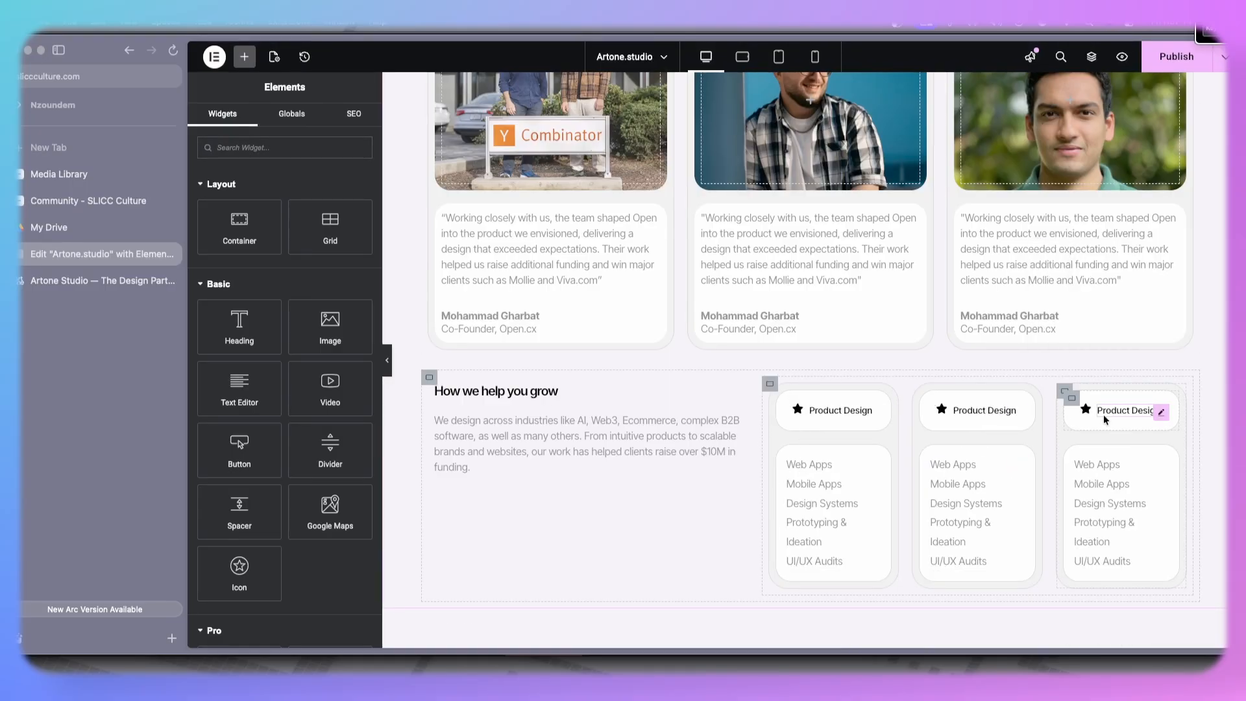
- Scroll through the live site to review the sections below 'How we help you grow'
{"action": "scroll", "coordinate": [1026, 438], "scroll_direction": "down", "scroll_amount": 2}
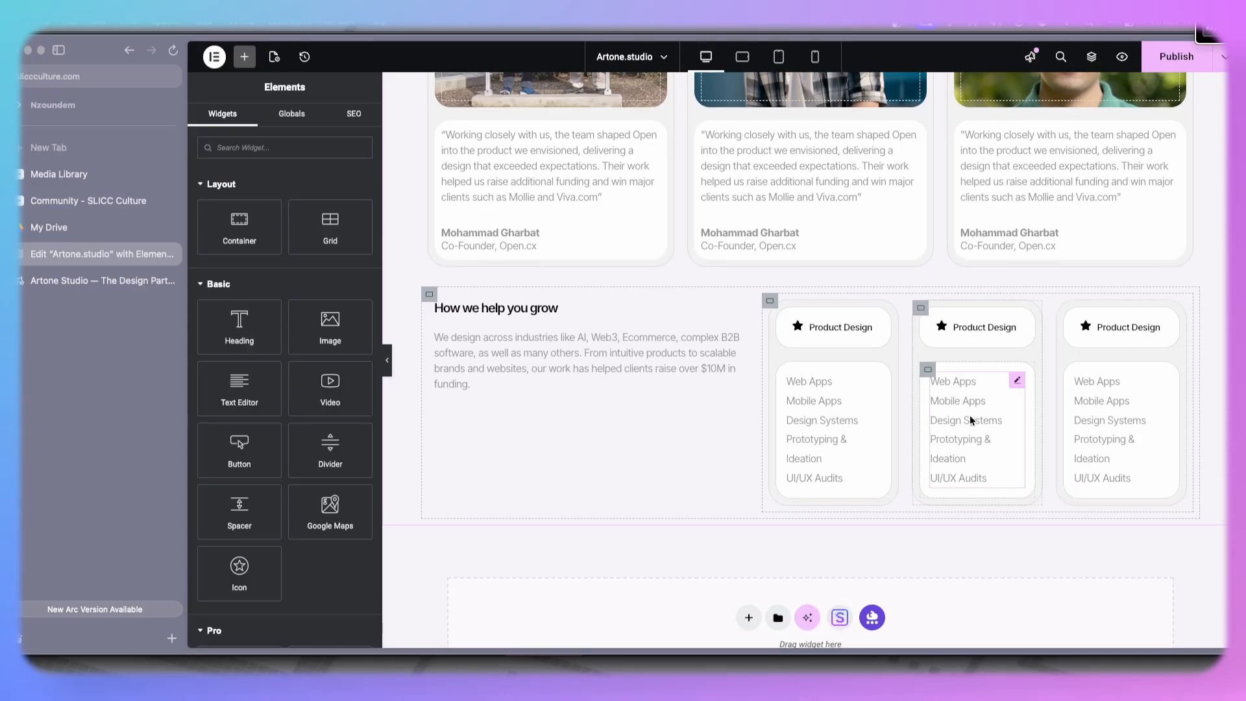
{"action": "left_click", "coordinate": [72, 285]}
{"action": "scroll", "coordinate": [564, 333], "scroll_direction": "down", "scroll_amount": 4}
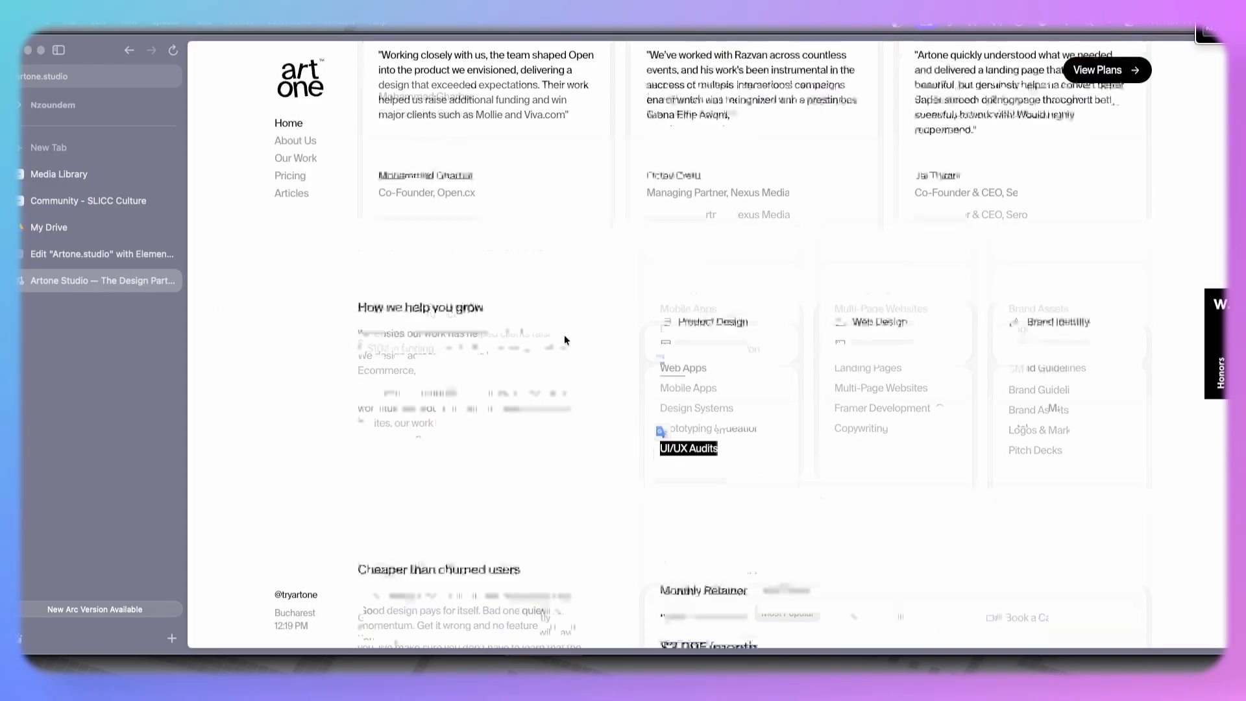
{"action": "scroll", "coordinate": [563, 333], "scroll_direction": "up", "scroll_amount": 3}
{"action": "left_click", "coordinate": [558, 385]}
{"action": "scroll", "coordinate": [558, 386], "scroll_direction": "down", "scroll_amount": 5}
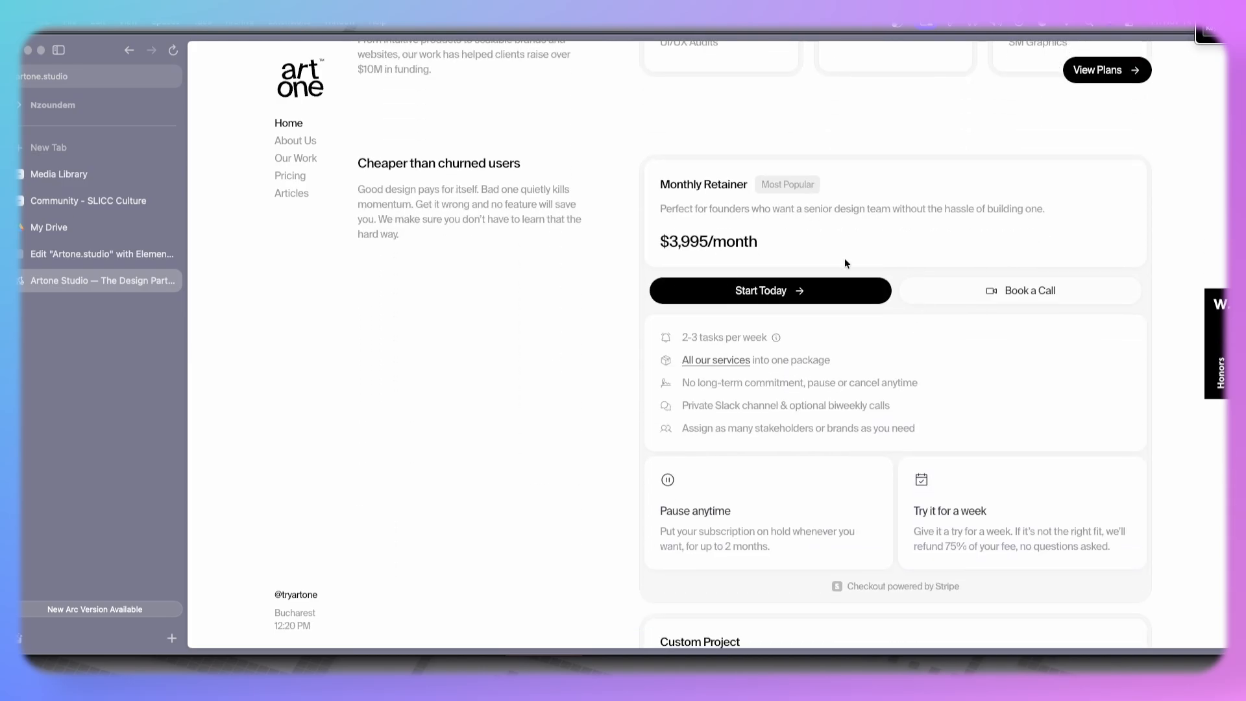
{"action": "scroll", "coordinate": [579, 381], "scroll_direction": "up", "scroll_amount": 1}
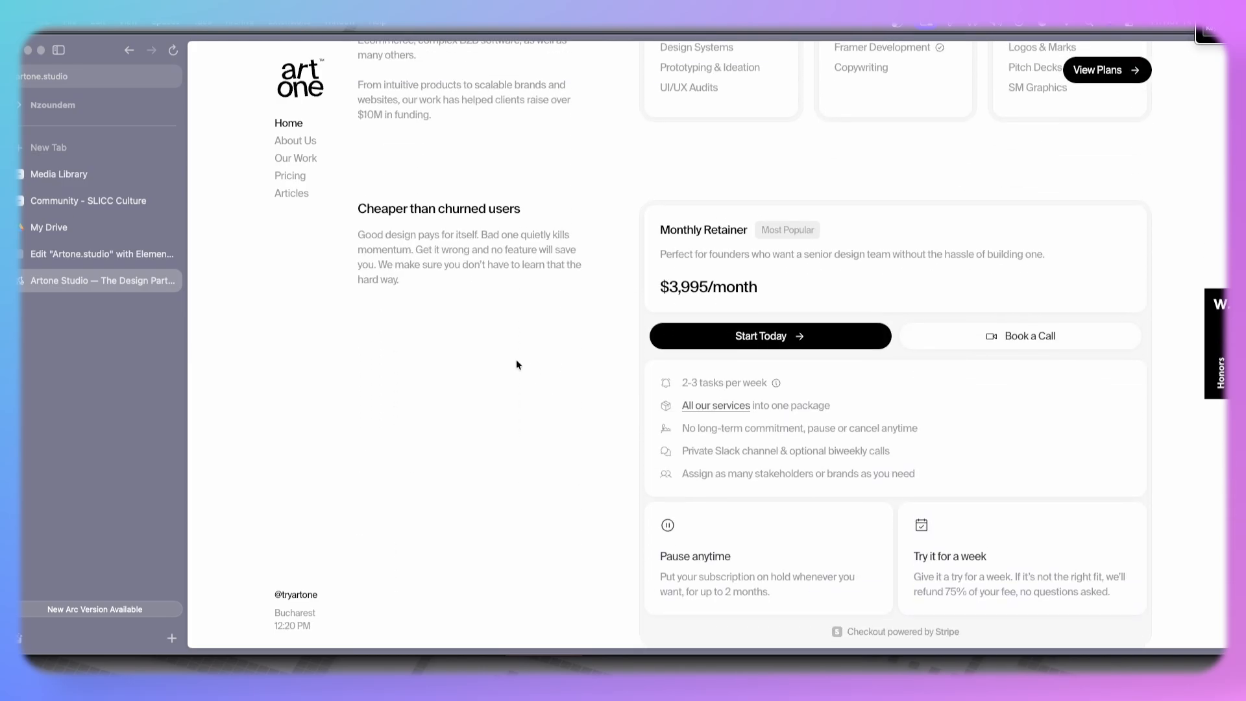
{"action": "scroll", "coordinate": [748, 318], "scroll_direction": "down", "scroll_amount": 5}
{"action": "scroll", "coordinate": [748, 318], "scroll_direction": "up", "scroll_amount": 3}
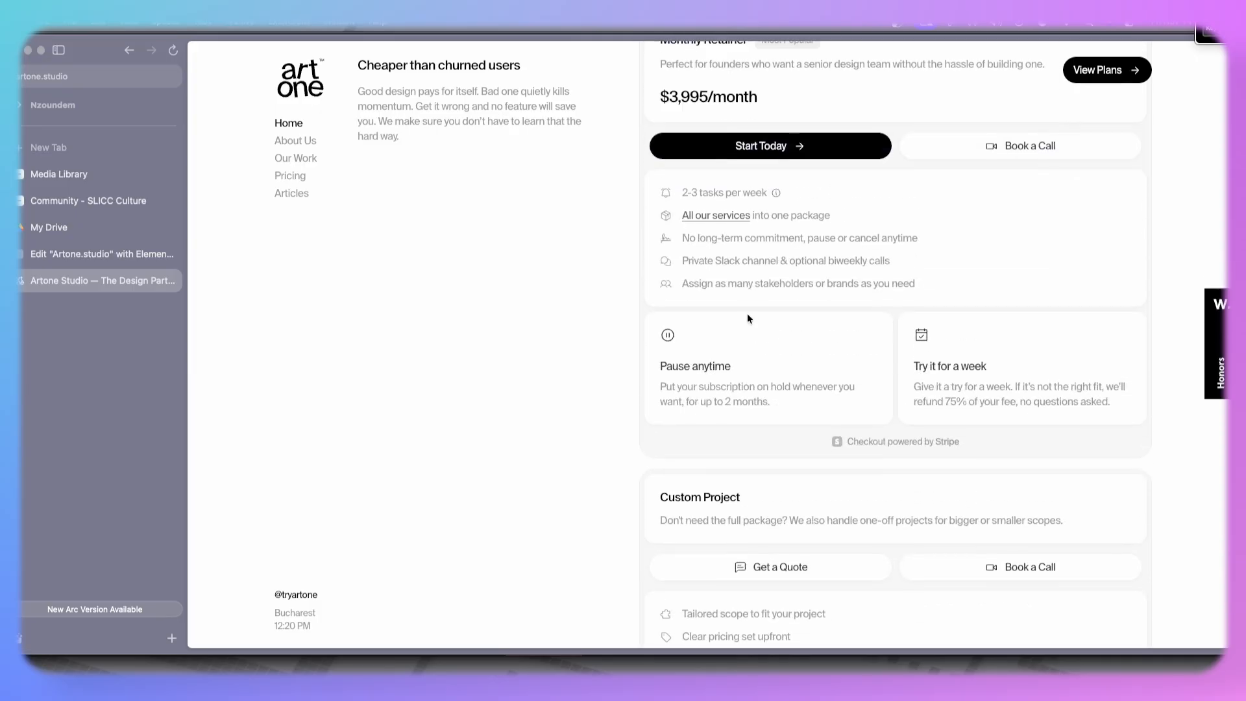
{"action": "scroll", "coordinate": [748, 318], "scroll_direction": "down", "scroll_amount": 4}
{"action": "scroll", "coordinate": [747, 313], "scroll_direction": "down", "scroll_amount": 1}
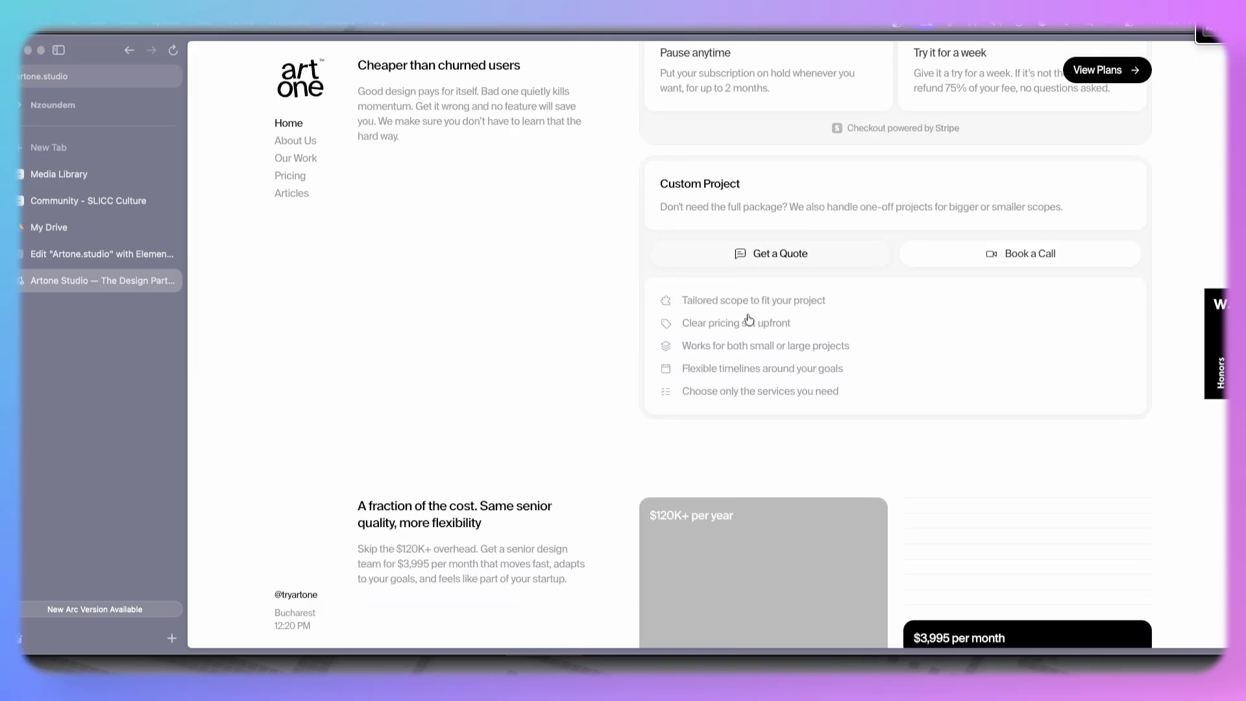
{"action": "scroll", "coordinate": [747, 314], "scroll_direction": "down", "scroll_amount": 4}
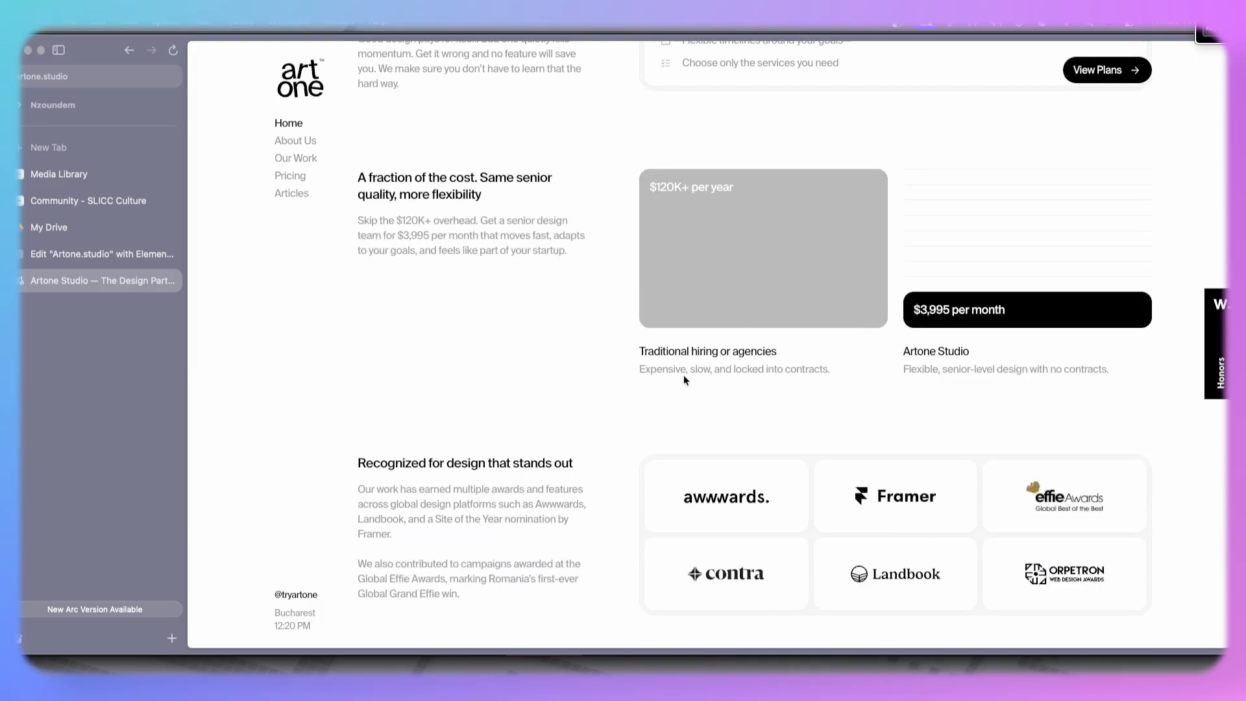
{"action": "scroll", "coordinate": [684, 378], "scroll_direction": "up", "scroll_amount": 1}
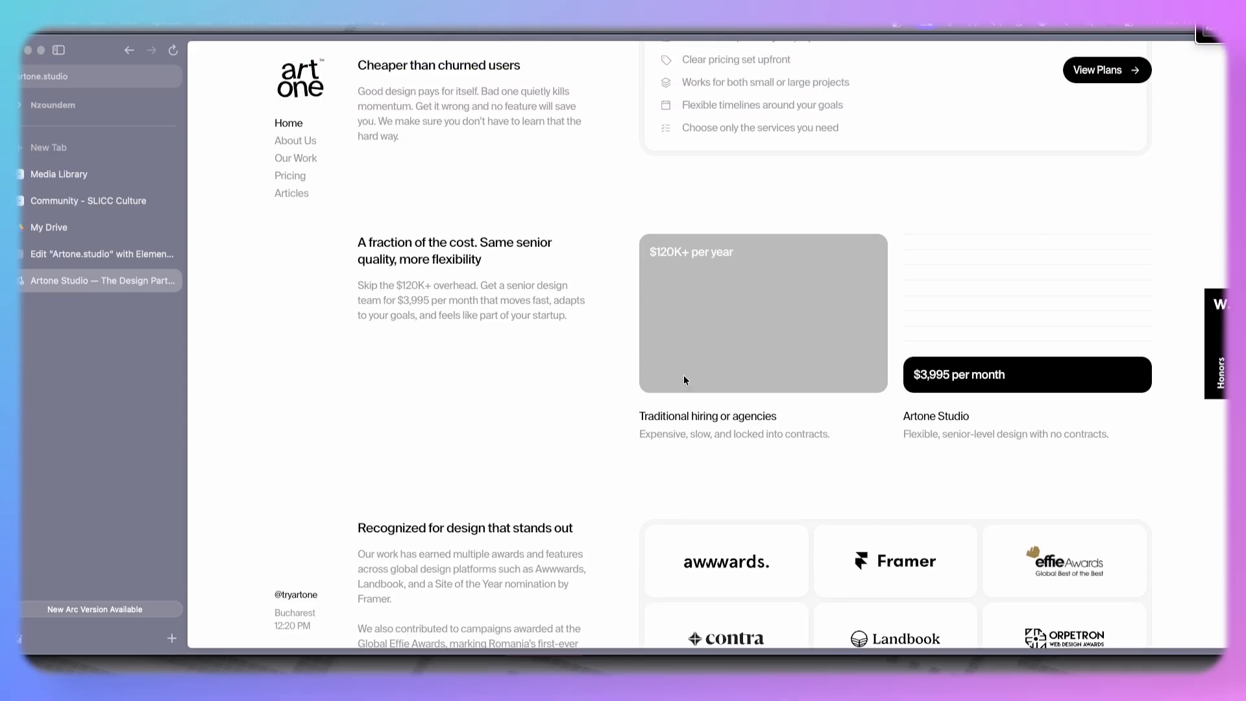
{"action": "scroll", "coordinate": [684, 378], "scroll_direction": "up", "scroll_amount": 1}
{"action": "scroll", "coordinate": [684, 380], "scroll_direction": "down", "scroll_amount": 4}
{"action": "scroll", "coordinate": [541, 395], "scroll_direction": "up", "scroll_amount": 3}
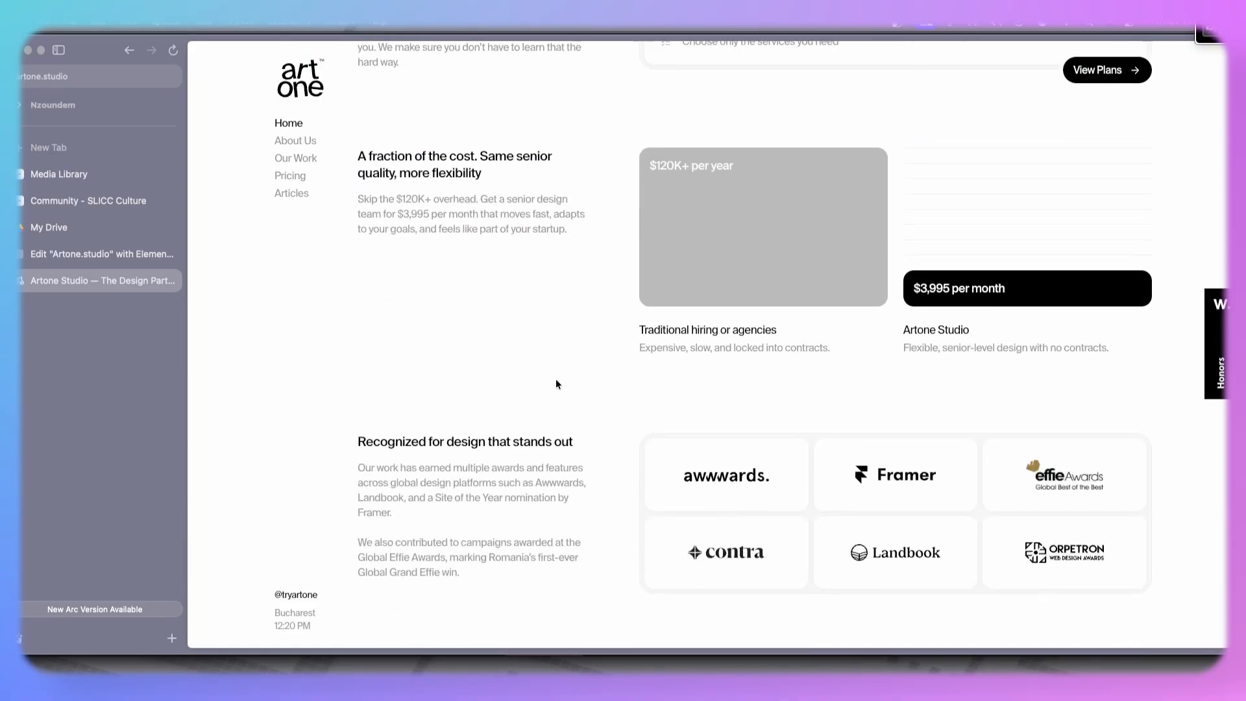
{"action": "scroll", "coordinate": [604, 252], "scroll_direction": "up", "scroll_amount": 7}
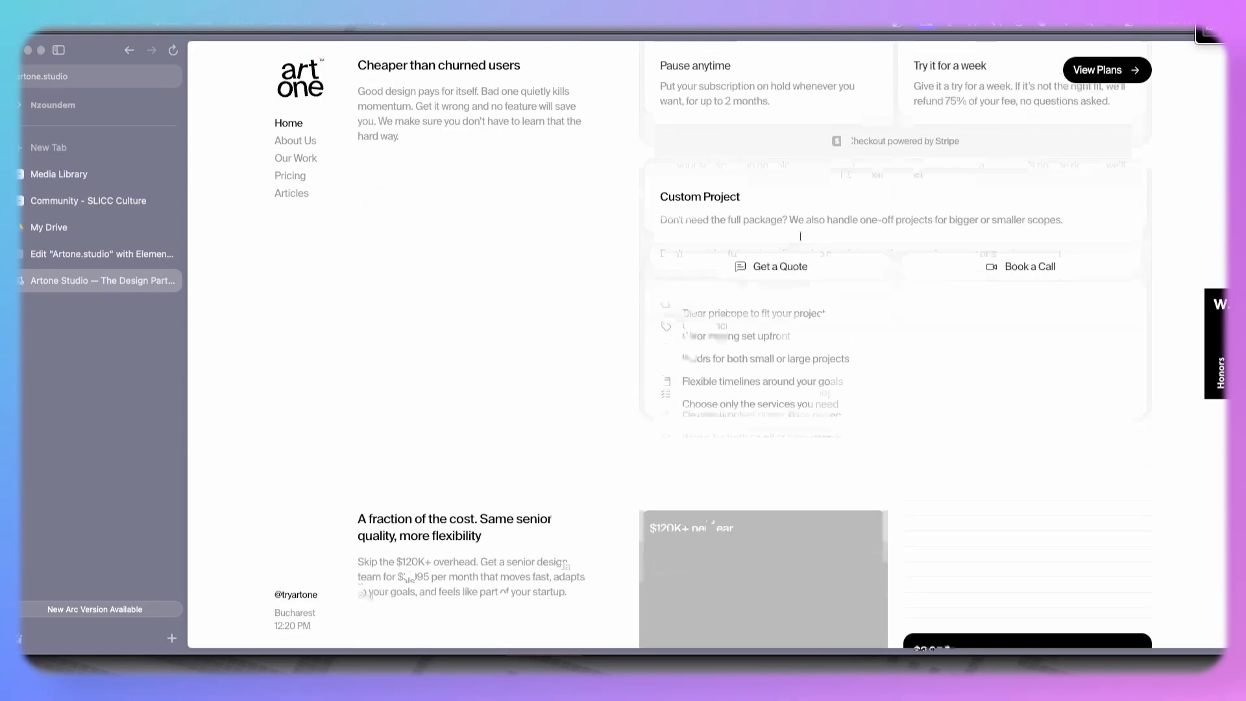
{"action": "scroll", "coordinate": [728, 265], "scroll_direction": "down", "scroll_amount": 8}
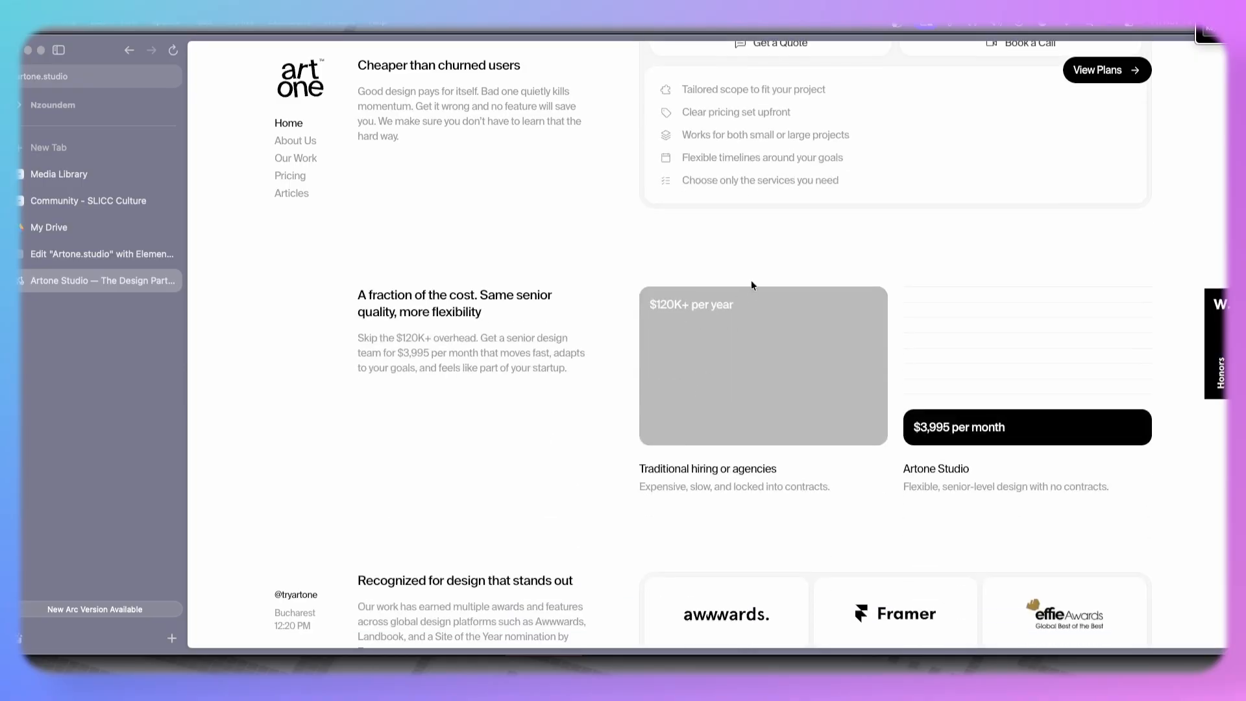
{"action": "scroll", "coordinate": [682, 371], "scroll_direction": "down", "scroll_amount": 4}
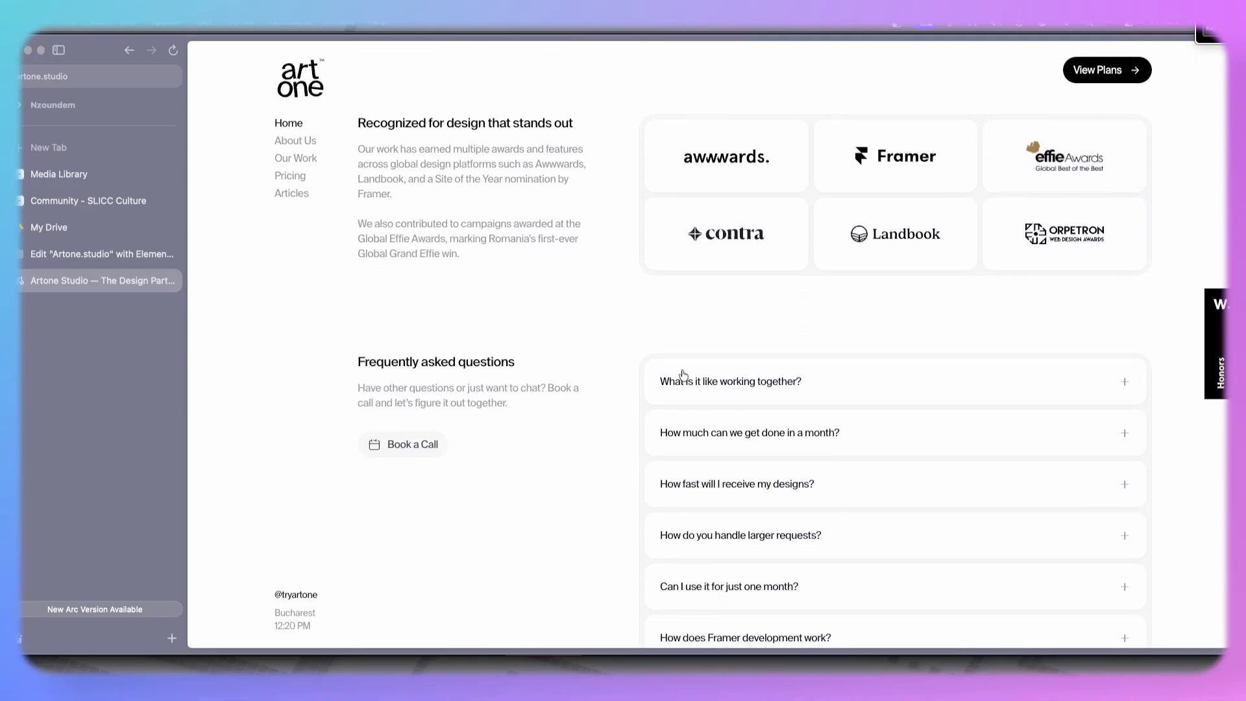
{"action": "scroll", "coordinate": [683, 375], "scroll_direction": "up", "scroll_amount": 8}
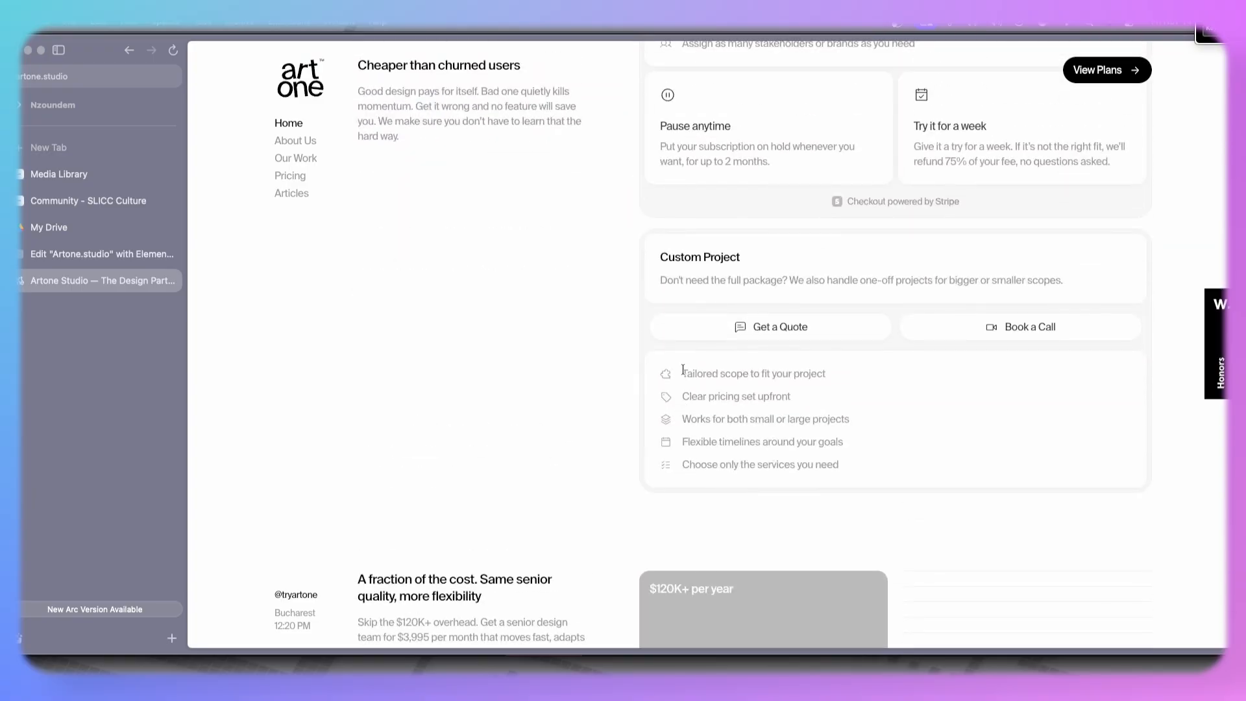
{"action": "scroll", "coordinate": [683, 370], "scroll_direction": "up", "scroll_amount": 5}
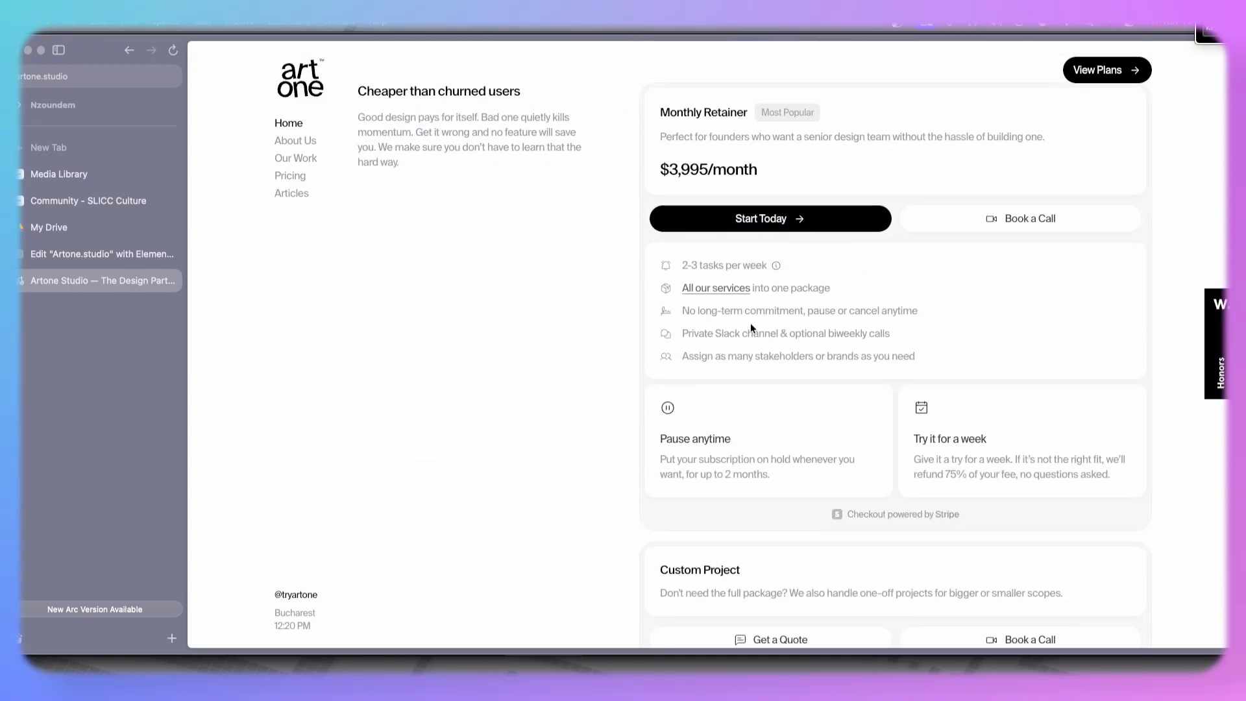
{"action": "scroll", "coordinate": [751, 326], "scroll_direction": "up", "scroll_amount": 7}
{"action": "scroll", "coordinate": [751, 327], "scroll_direction": "down", "scroll_amount": 3}
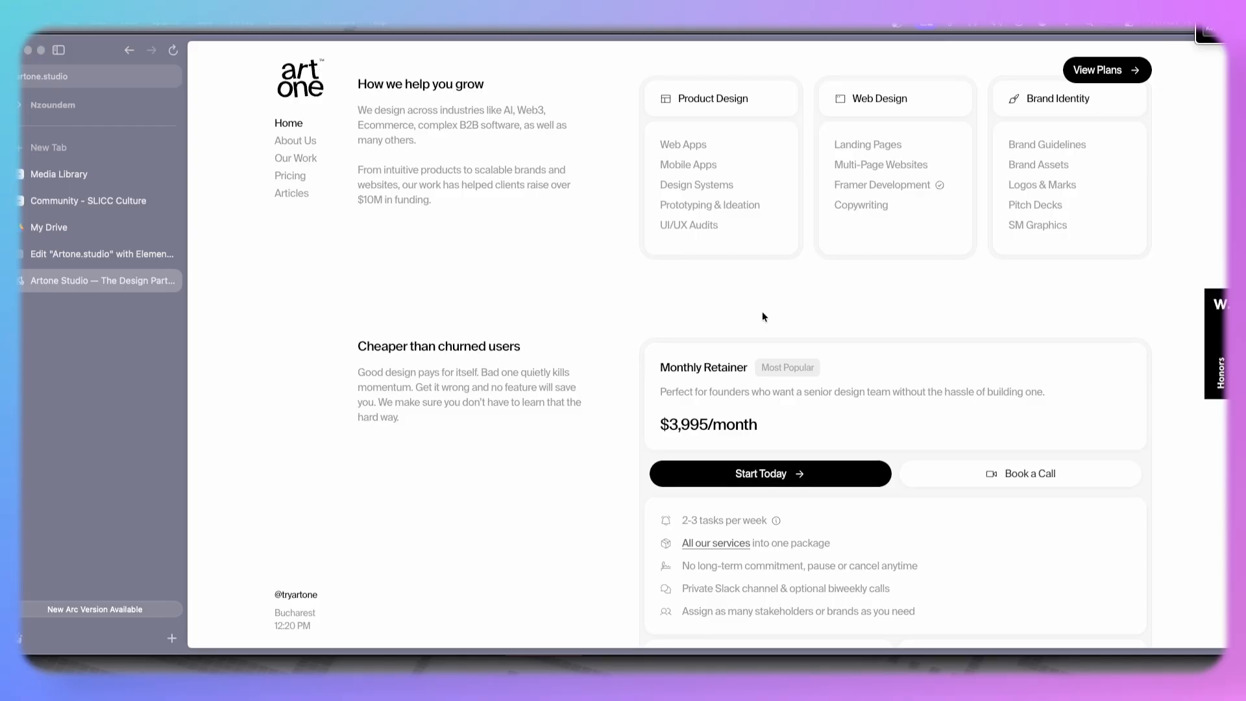
{"action": "scroll", "coordinate": [763, 317], "scroll_direction": "down", "scroll_amount": 4}
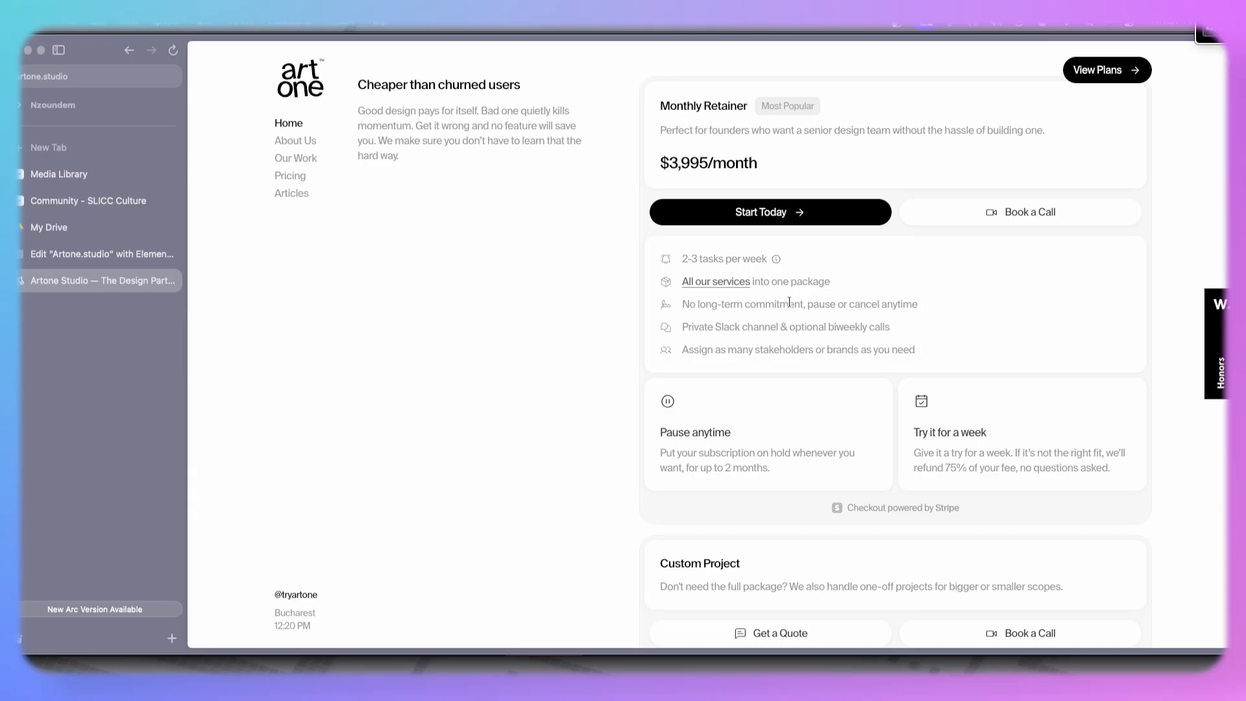
{"action": "scroll", "coordinate": [789, 301], "scroll_direction": "up", "scroll_amount": 3}
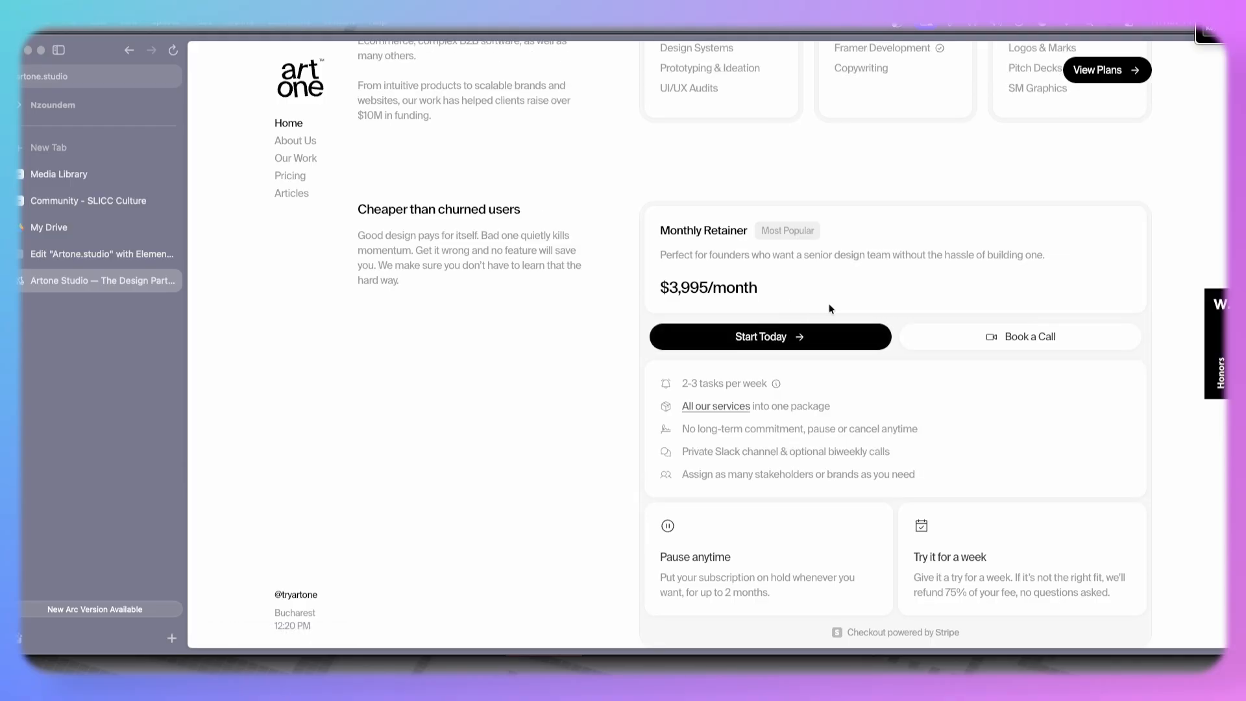
{"action": "scroll", "coordinate": [692, 325], "scroll_direction": "down", "scroll_amount": 5}
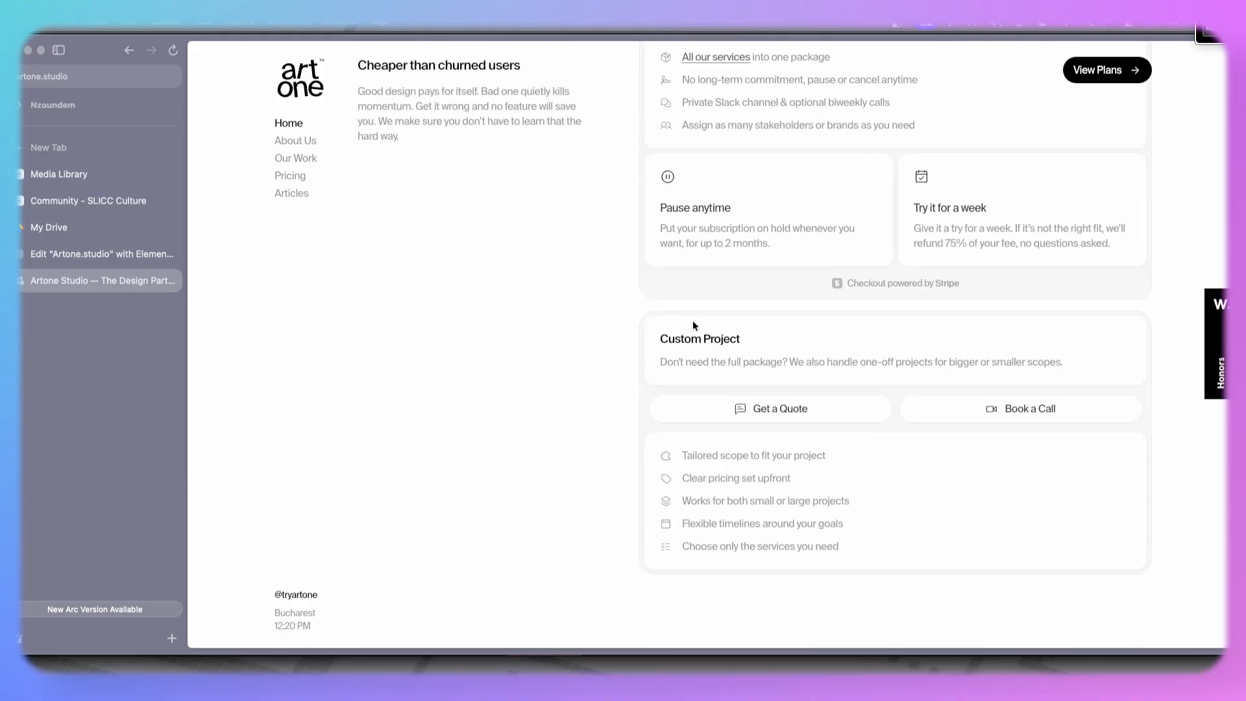
{"action": "scroll", "coordinate": [692, 321], "scroll_direction": "down", "scroll_amount": 7}
{"action": "scroll", "coordinate": [643, 354], "scroll_direction": "down", "scroll_amount": 5}
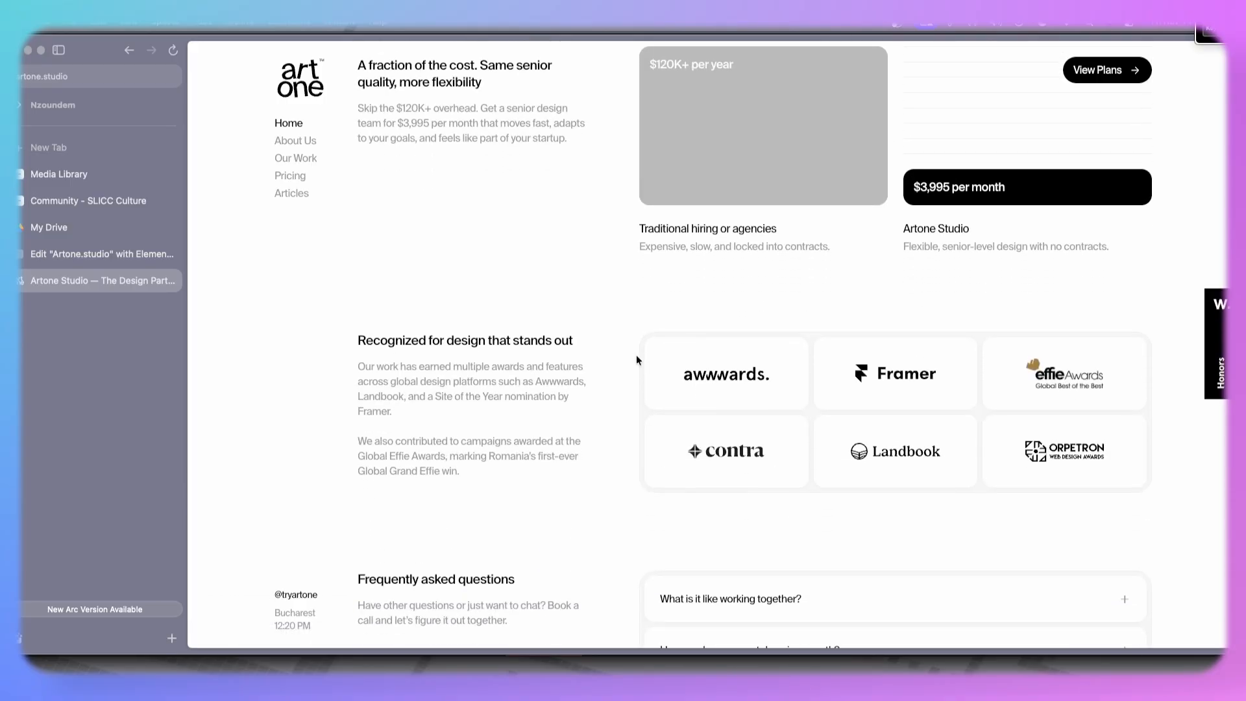
{"action": "scroll", "coordinate": [380, 372], "scroll_direction": "up", "scroll_amount": 3}
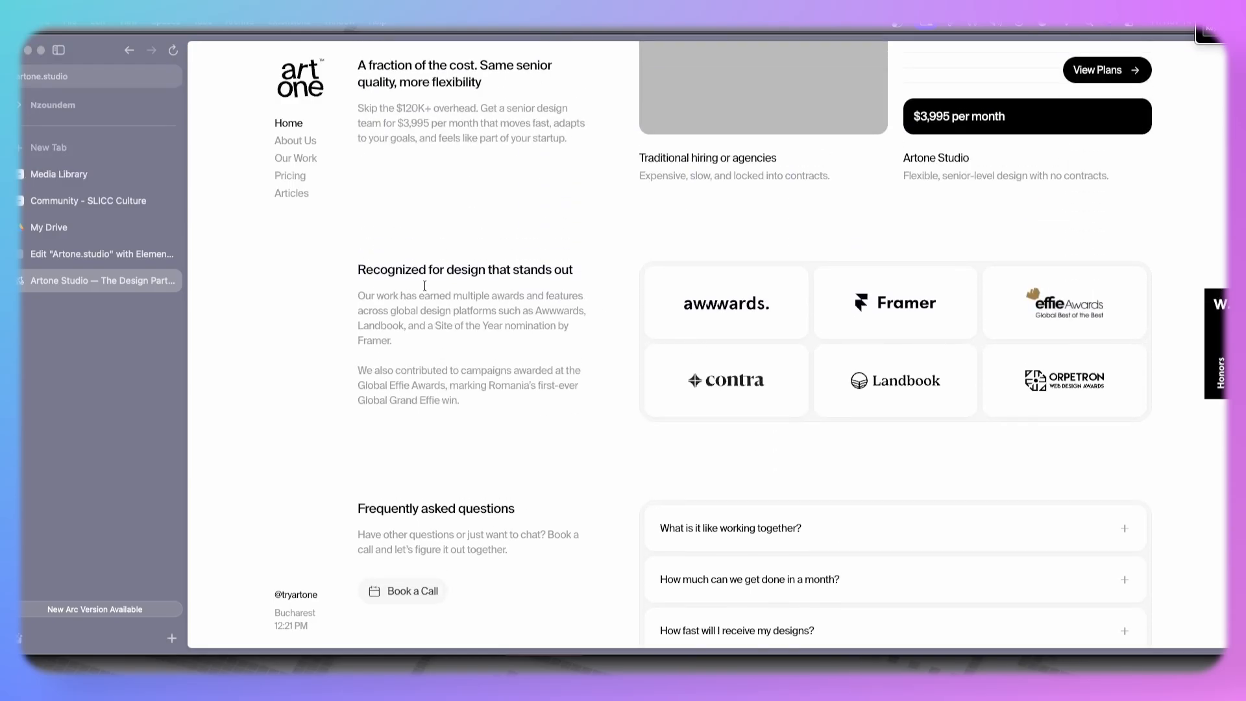
{"action": "scroll", "coordinate": [693, 338], "scroll_direction": "up", "scroll_amount": 20}
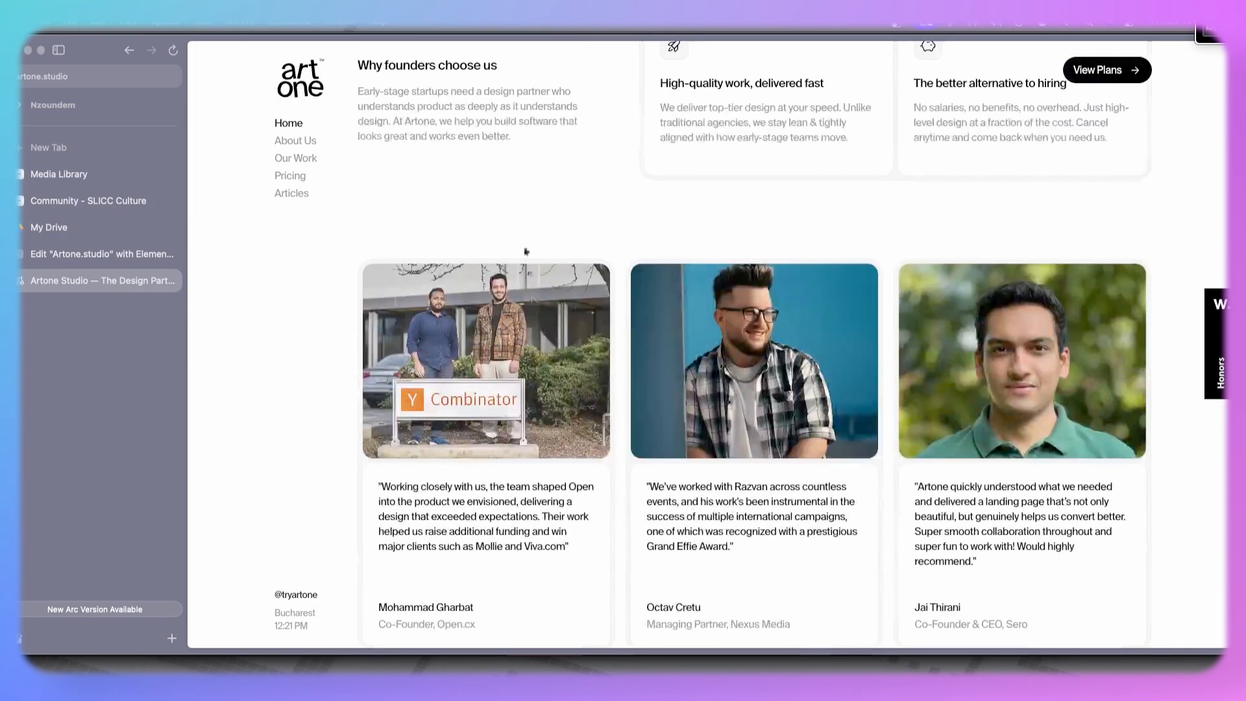
{"action": "scroll", "coordinate": [508, 261], "scroll_direction": "up", "scroll_amount": 10}
{"action": "scroll", "coordinate": [508, 262], "scroll_direction": "up", "scroll_amount": 7}
{"action": "scroll", "coordinate": [509, 263], "scroll_direction": "down", "scroll_amount": 10}
{"action": "scroll", "coordinate": [508, 265], "scroll_direction": "up", "scroll_amount": 5}
{"action": "scroll", "coordinate": [508, 265], "scroll_direction": "up", "scroll_amount": 5}
{"action": "scroll", "coordinate": [539, 314], "scroll_direction": "down", "scroll_amount": 10}
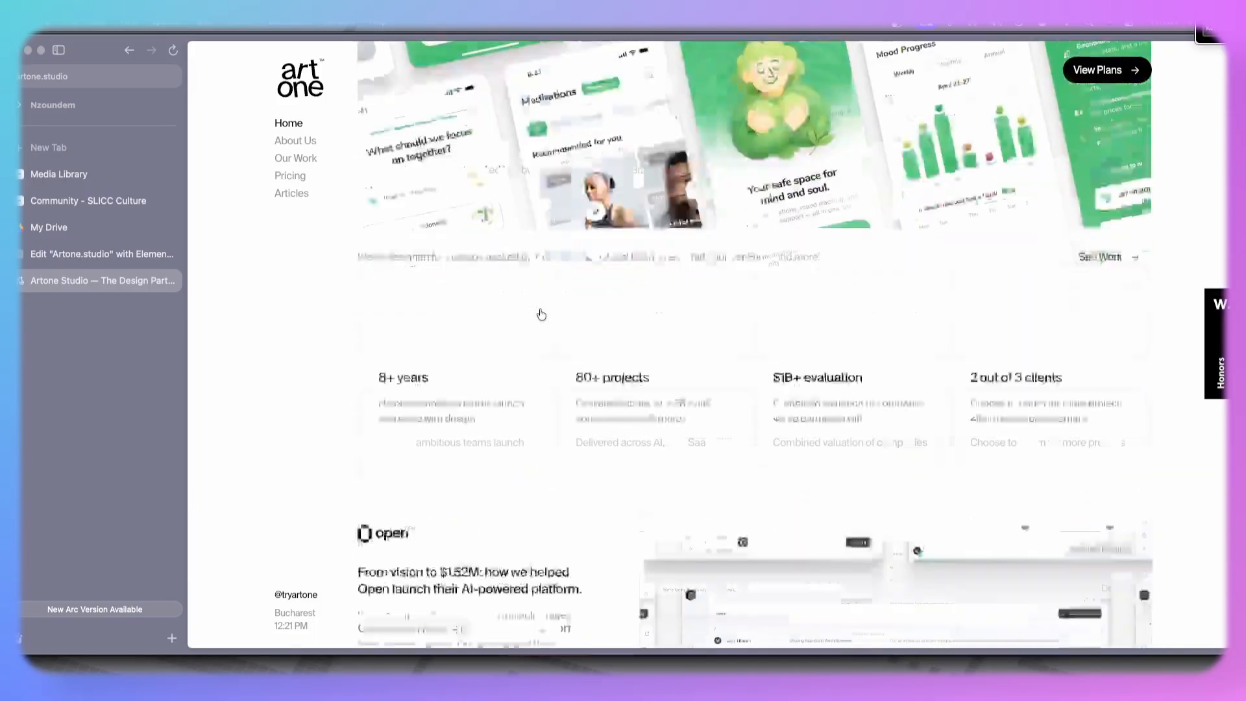
- Compare the live site's 'Recognized for design that stands out' section with the editor page below the services section
{"action": "scroll", "coordinate": [540, 315], "scroll_direction": "down", "scroll_amount": 20}
{"action": "scroll", "coordinate": [540, 312], "scroll_direction": "up", "scroll_amount": 5}
{"action": "scroll", "coordinate": [540, 314], "scroll_direction": "up", "scroll_amount": 3}
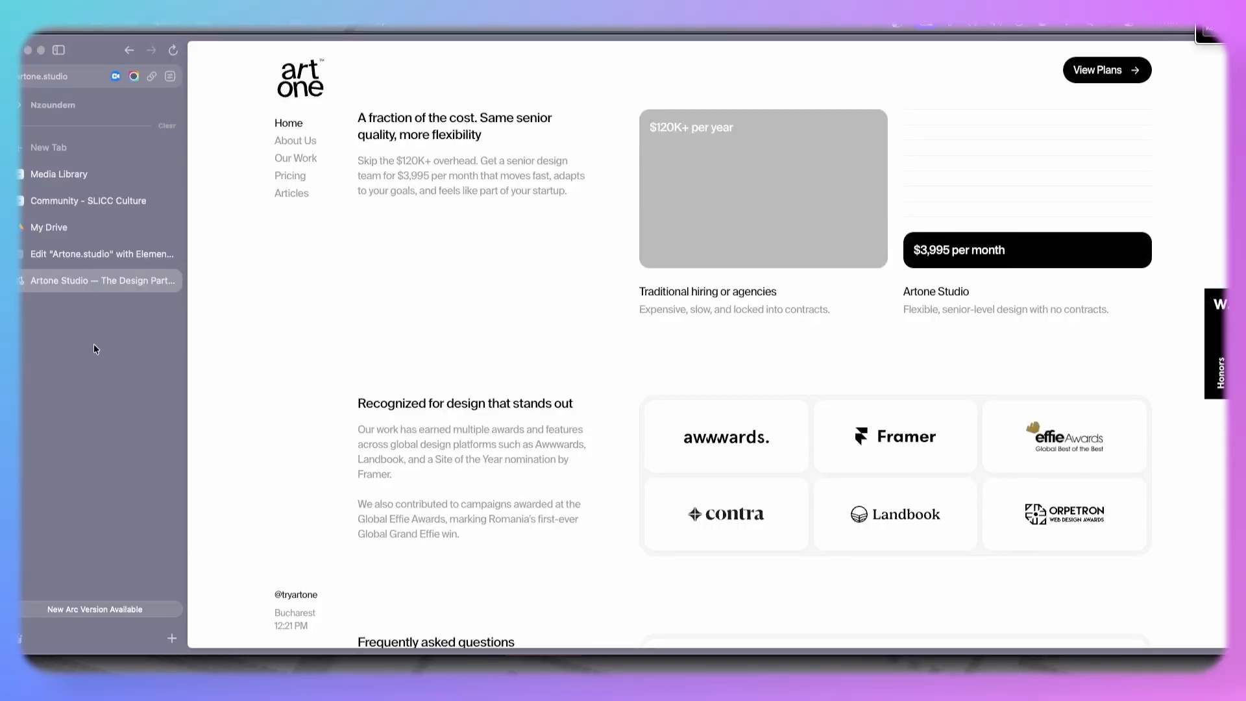
{"action": "left_click", "coordinate": [94, 257]}
{"action": "scroll", "coordinate": [666, 310], "scroll_direction": "up", "scroll_amount": 10}
{"action": "scroll", "coordinate": [675, 310], "scroll_direction": "up", "scroll_amount": 10}
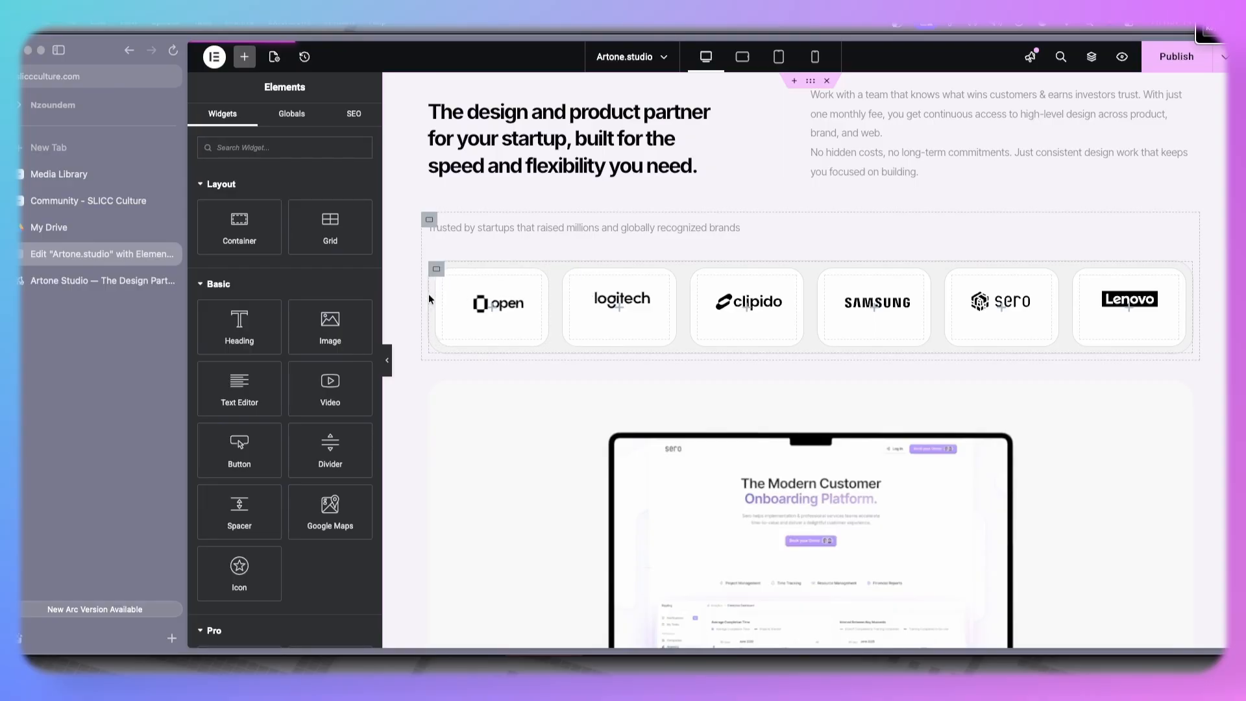
{"action": "left_click", "coordinate": [97, 283]}
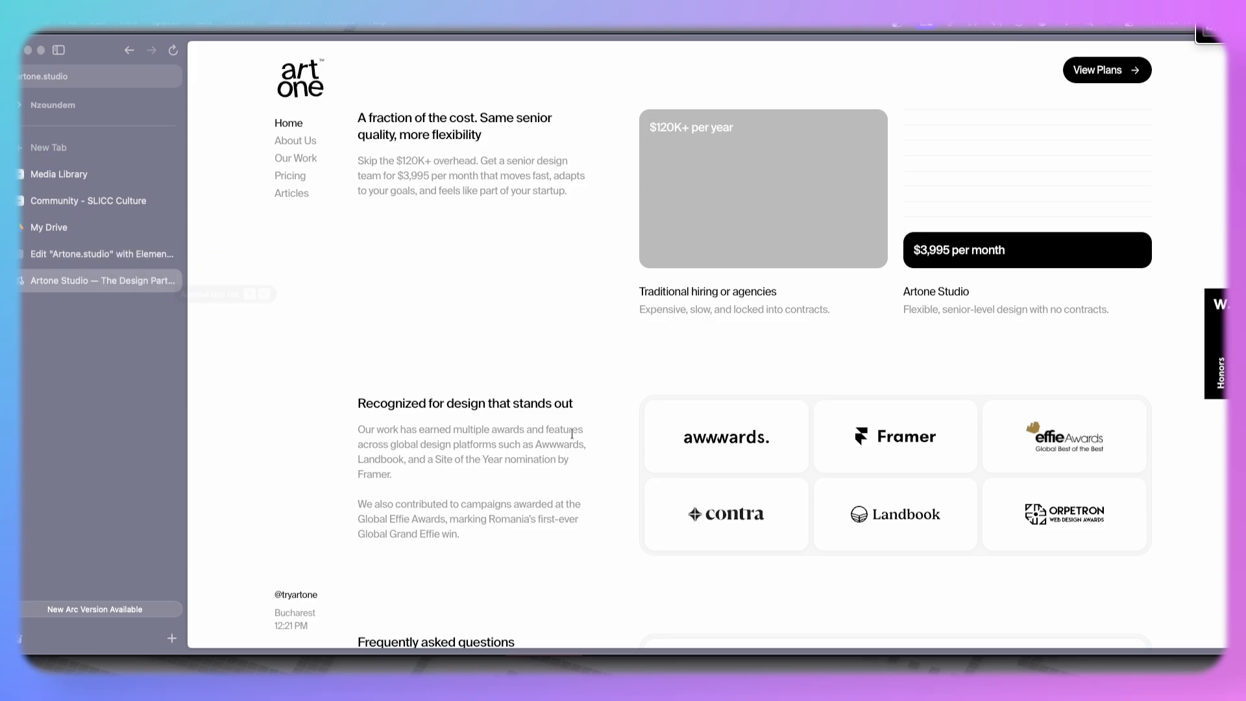
{"action": "scroll", "coordinate": [572, 435], "scroll_direction": "down", "scroll_amount": 3}
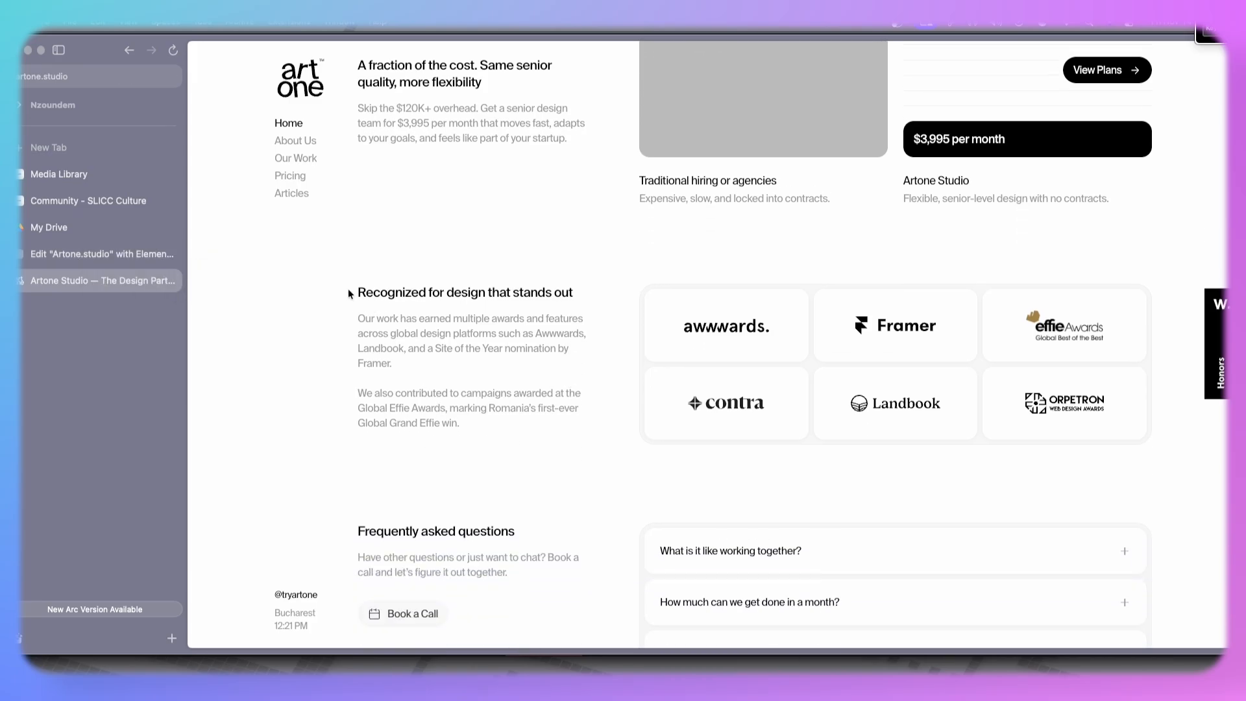
{"action": "left_click", "coordinate": [100, 258]}
{"action": "scroll", "coordinate": [629, 466], "scroll_direction": "down", "scroll_amount": 20}
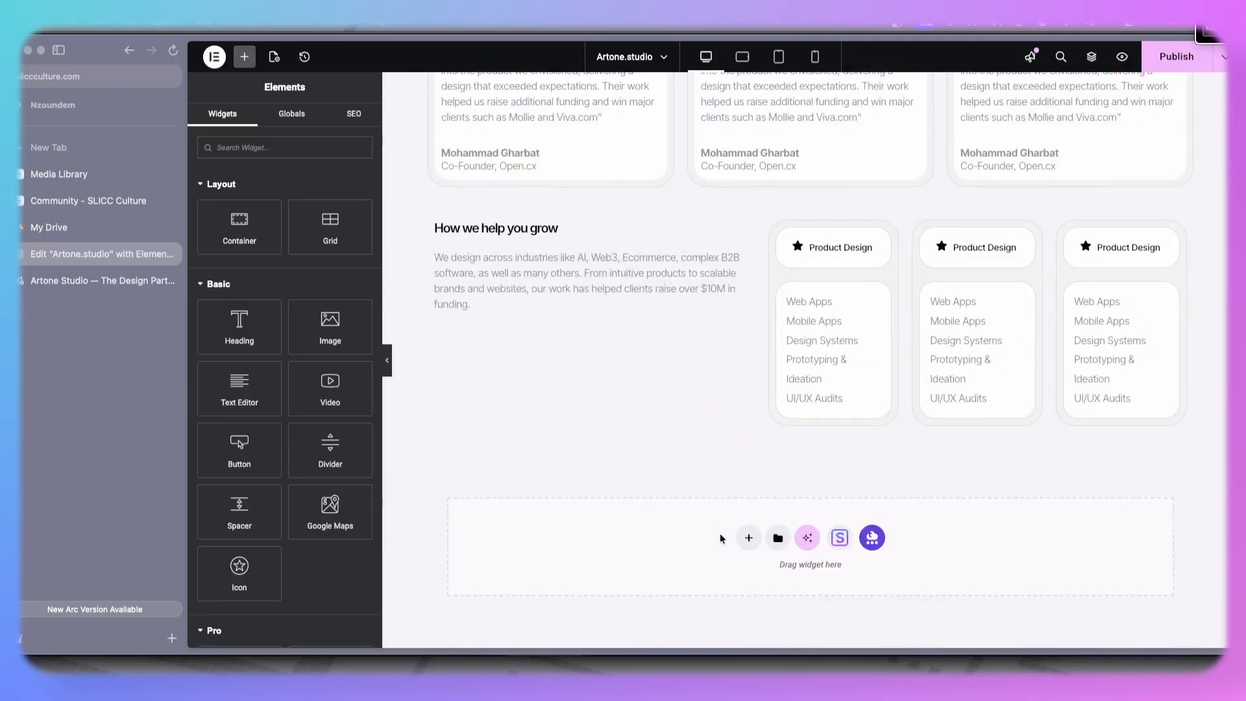
- Add a new section container below the services section holding two nested containers arranged side by side in a row
{"action": "left_click", "coordinate": [748, 537]}
{"action": "left_click", "coordinate": [752, 574]}
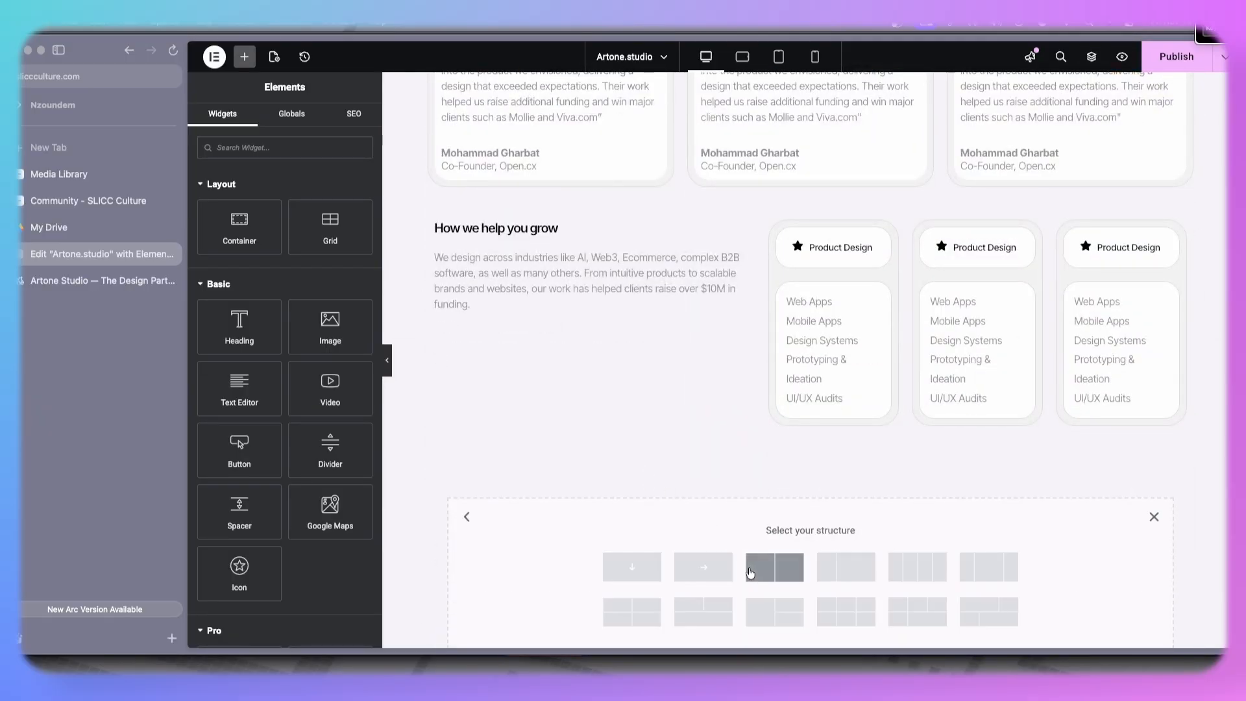
{"action": "left_click", "coordinate": [633, 567]}
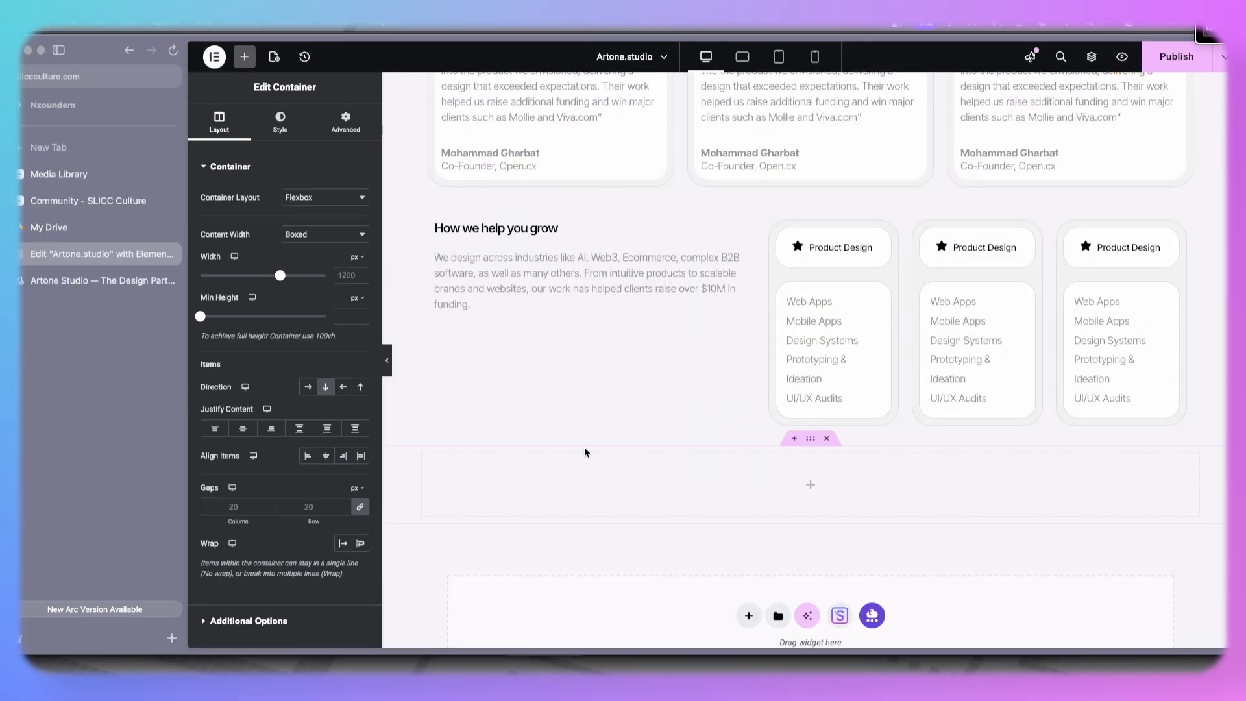
{"action": "left_click", "coordinate": [243, 57]}
{"action": "left_click_drag", "start_coordinate": [239, 226], "coordinate": [772, 488]}
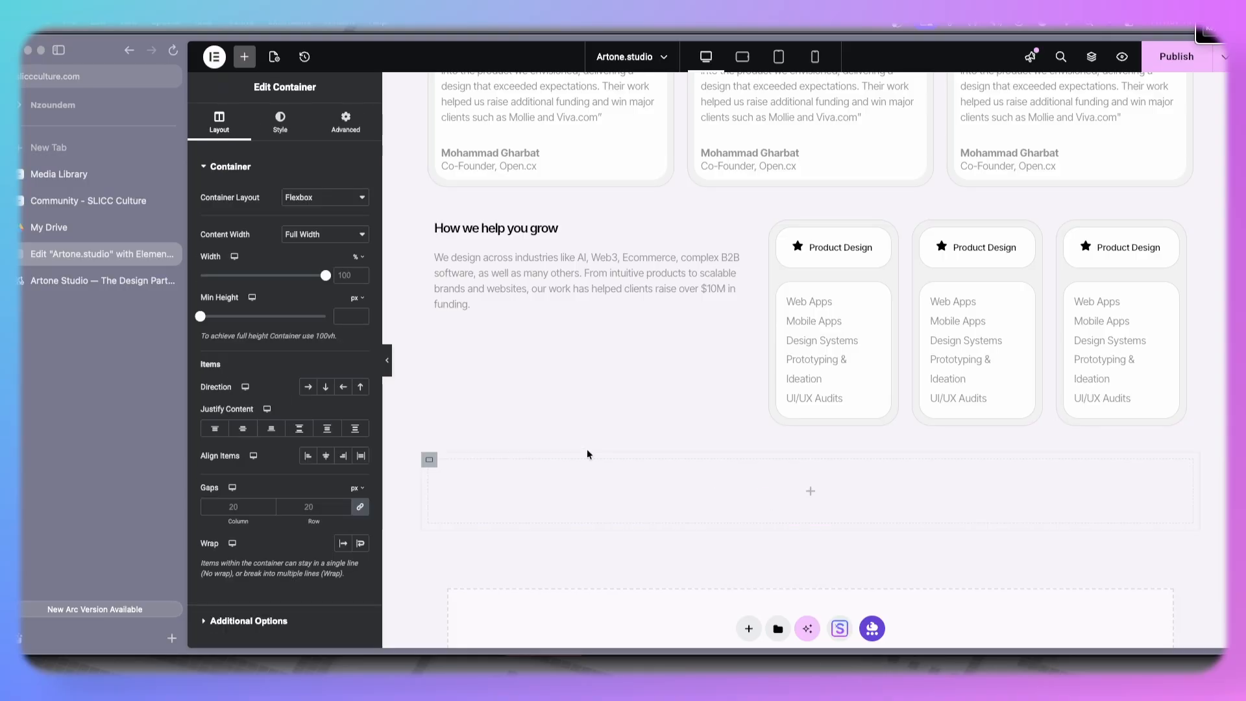
{"action": "right_click", "coordinate": [426, 462]}
{"action": "left_click", "coordinate": [489, 284]}
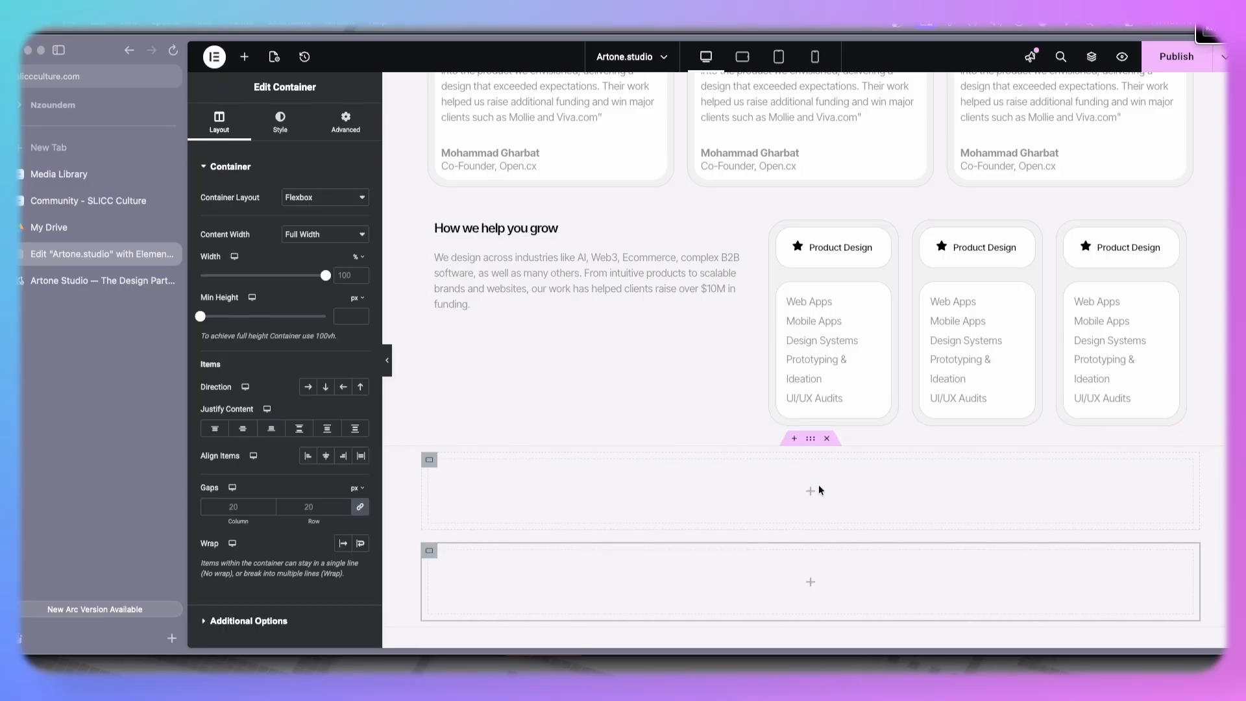
{"action": "left_click", "coordinate": [811, 438]}
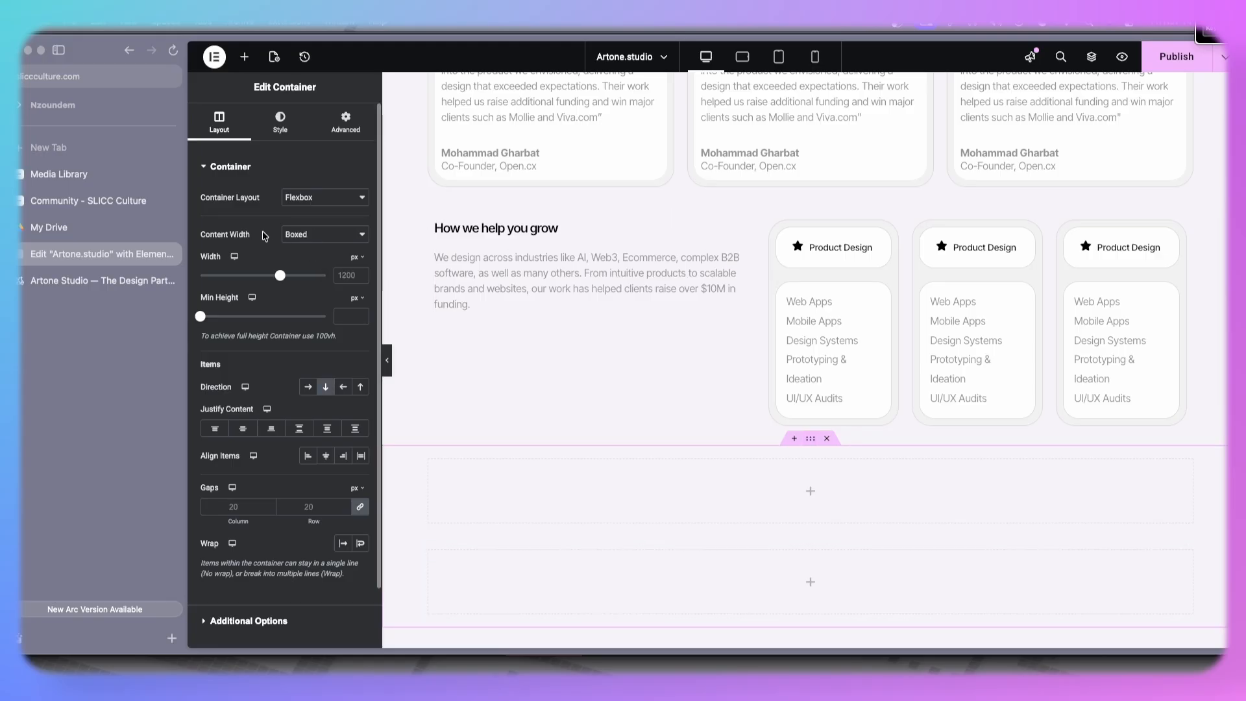
{"action": "left_click", "coordinate": [306, 386]}
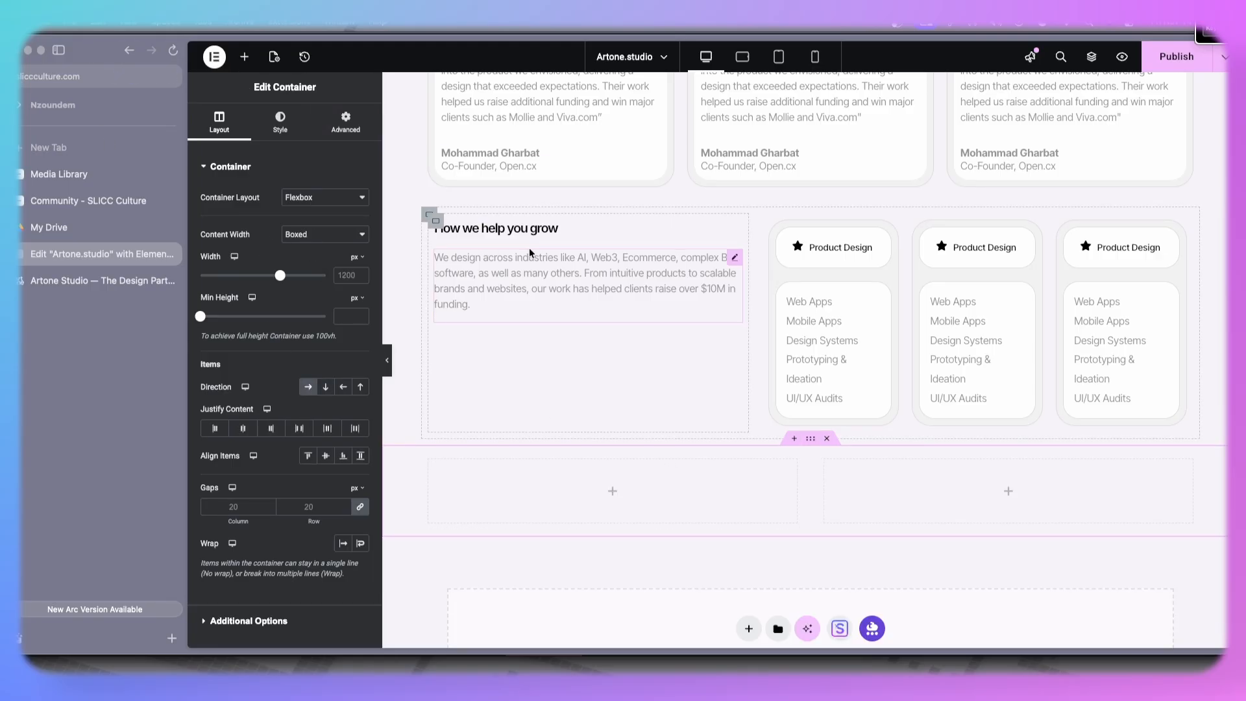
- Copy the services heading and description text into the left nested container of the new section
{"action": "right_click", "coordinate": [472, 230]}
{"action": "left_click", "coordinate": [539, 424]}
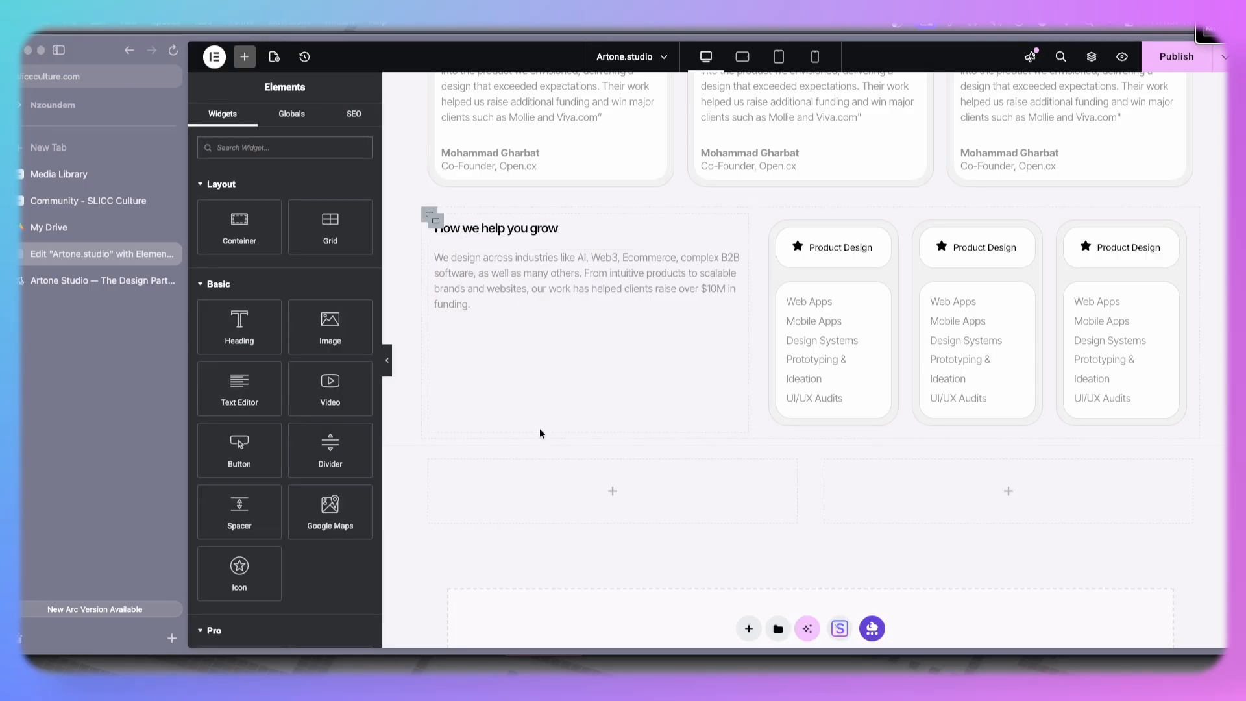
{"action": "right_click", "coordinate": [500, 467]}
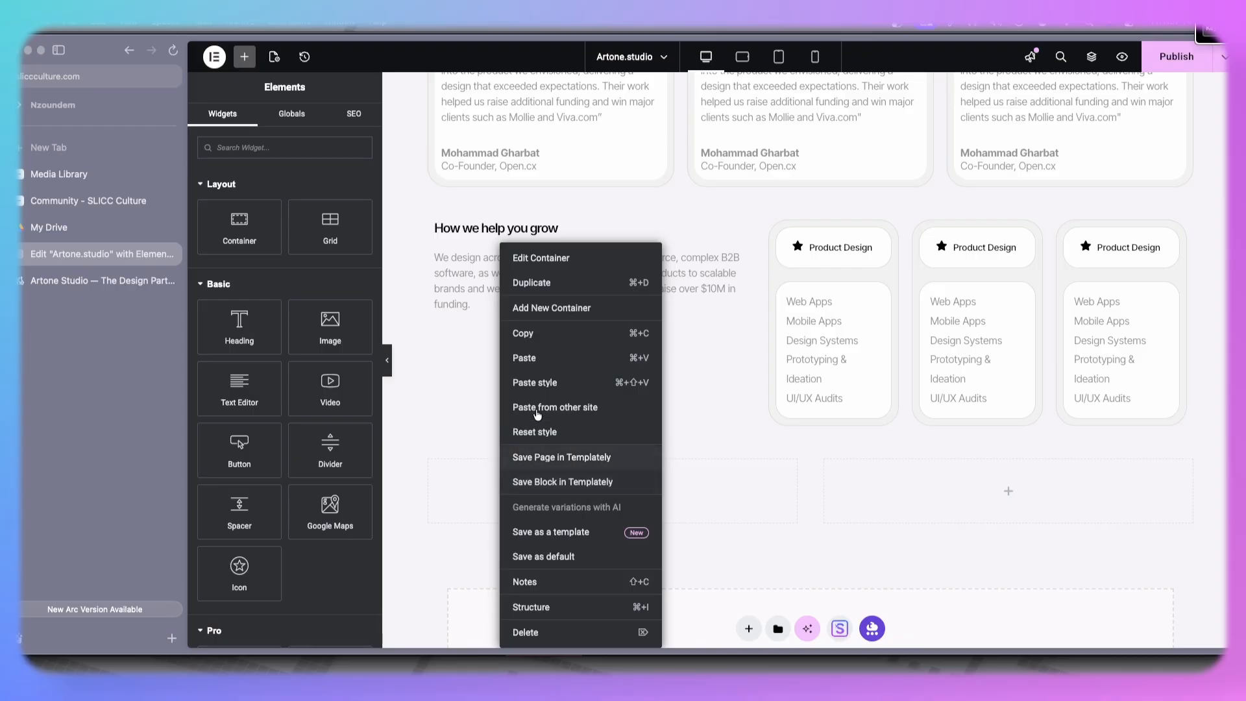
{"action": "left_click", "coordinate": [543, 359]}
{"action": "right_click", "coordinate": [509, 261]}
{"action": "left_click", "coordinate": [534, 330]}
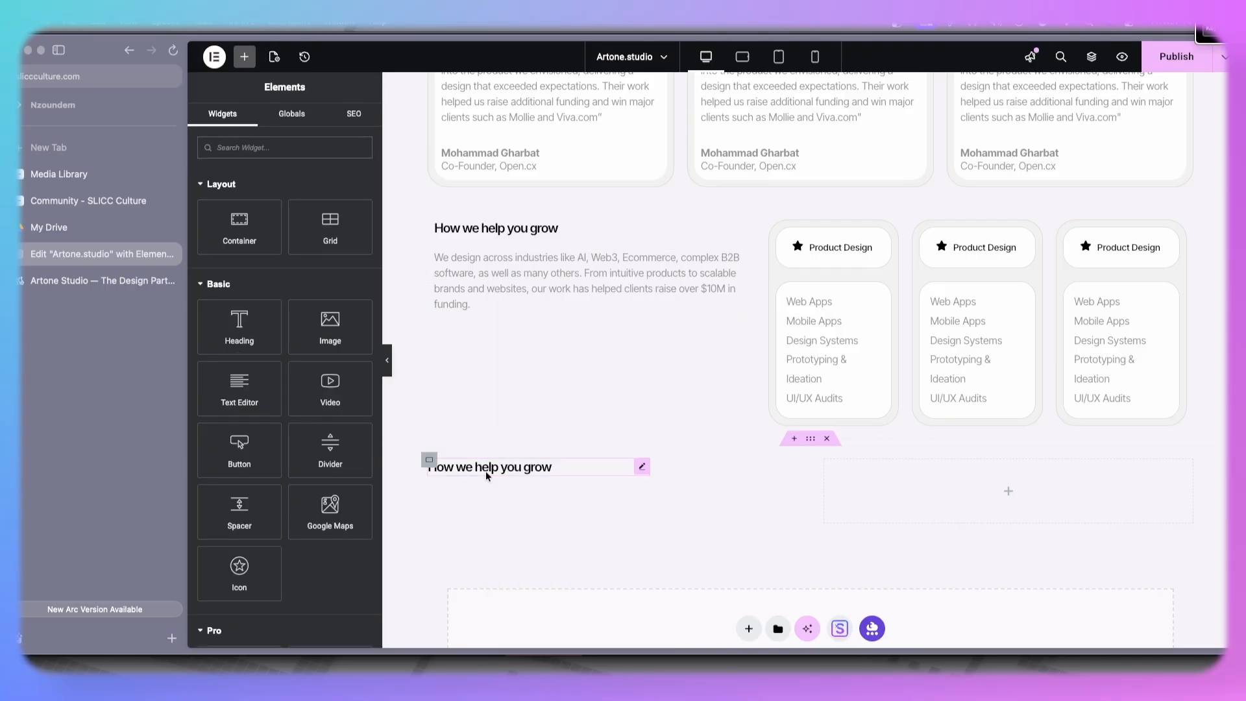
{"action": "right_click", "coordinate": [475, 499]}
{"action": "left_click", "coordinate": [508, 357]}
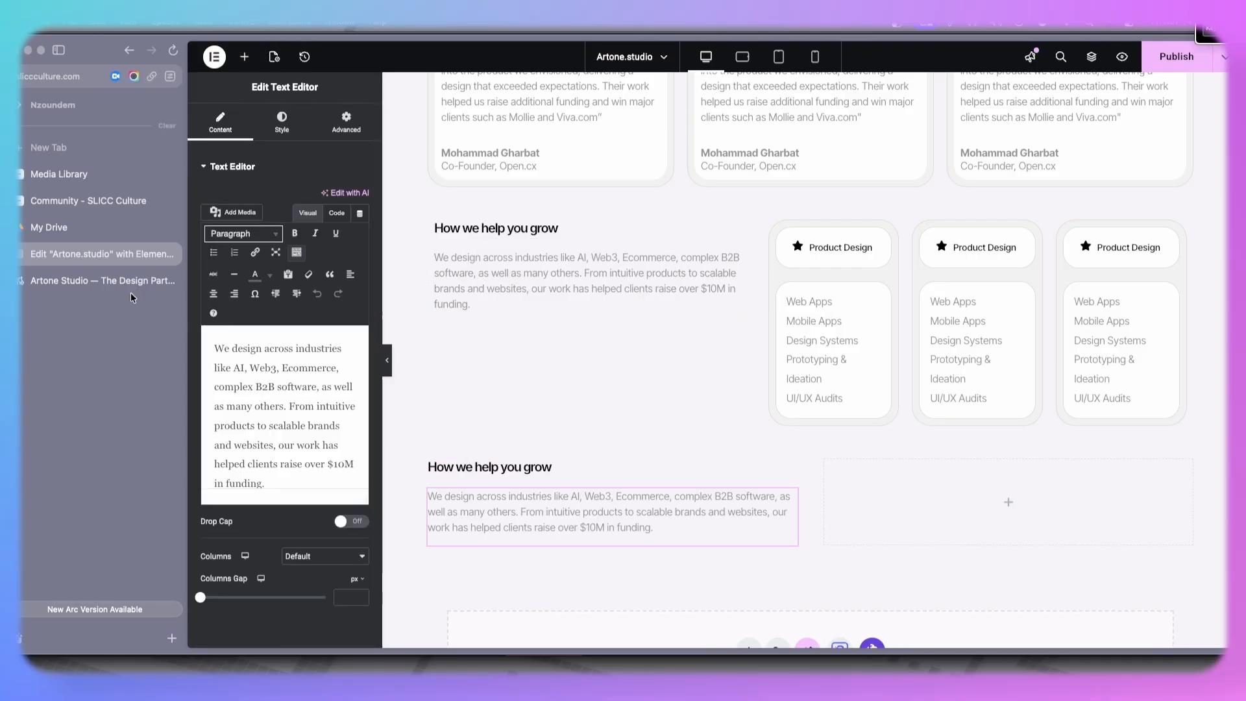
- Copy the live site's heading and replace the new section's heading with 'Recognized for design that stands out'
{"action": "left_click", "coordinate": [98, 281]}
{"action": "left_click_drag", "start_coordinate": [359, 293], "coordinate": [582, 288]}
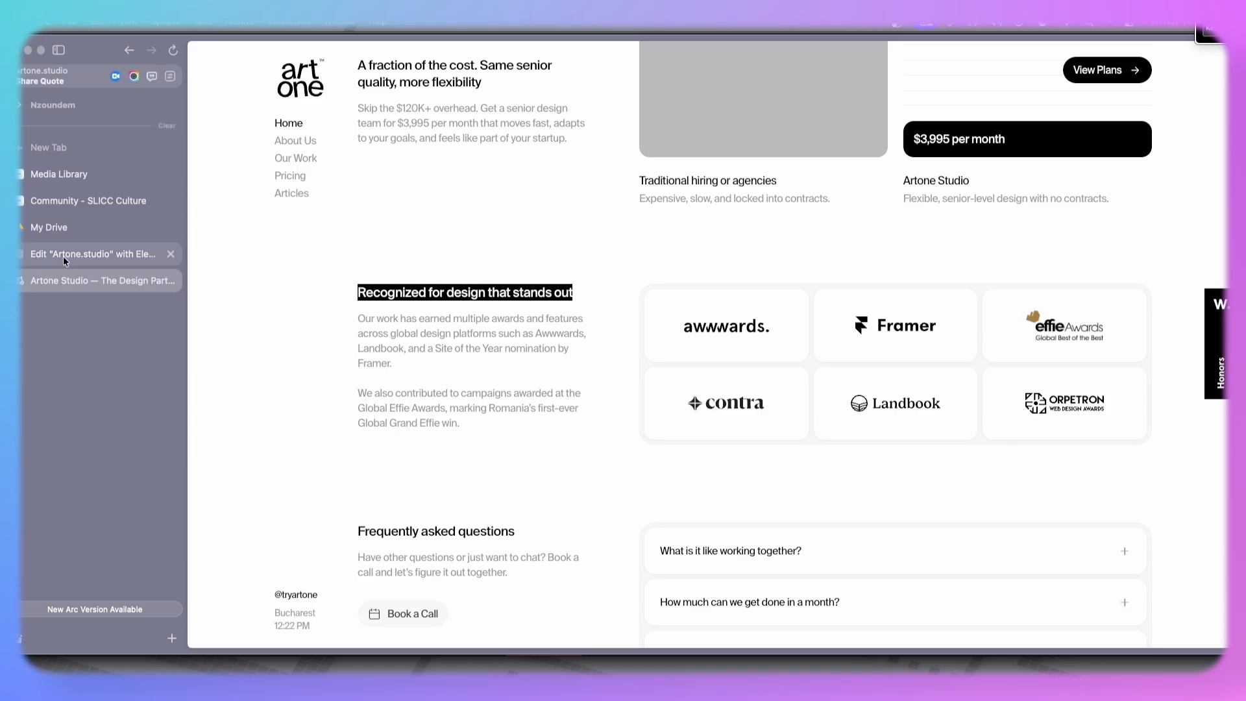
{"action": "left_click", "coordinate": [98, 254]}
{"action": "left_click", "coordinate": [520, 467]}
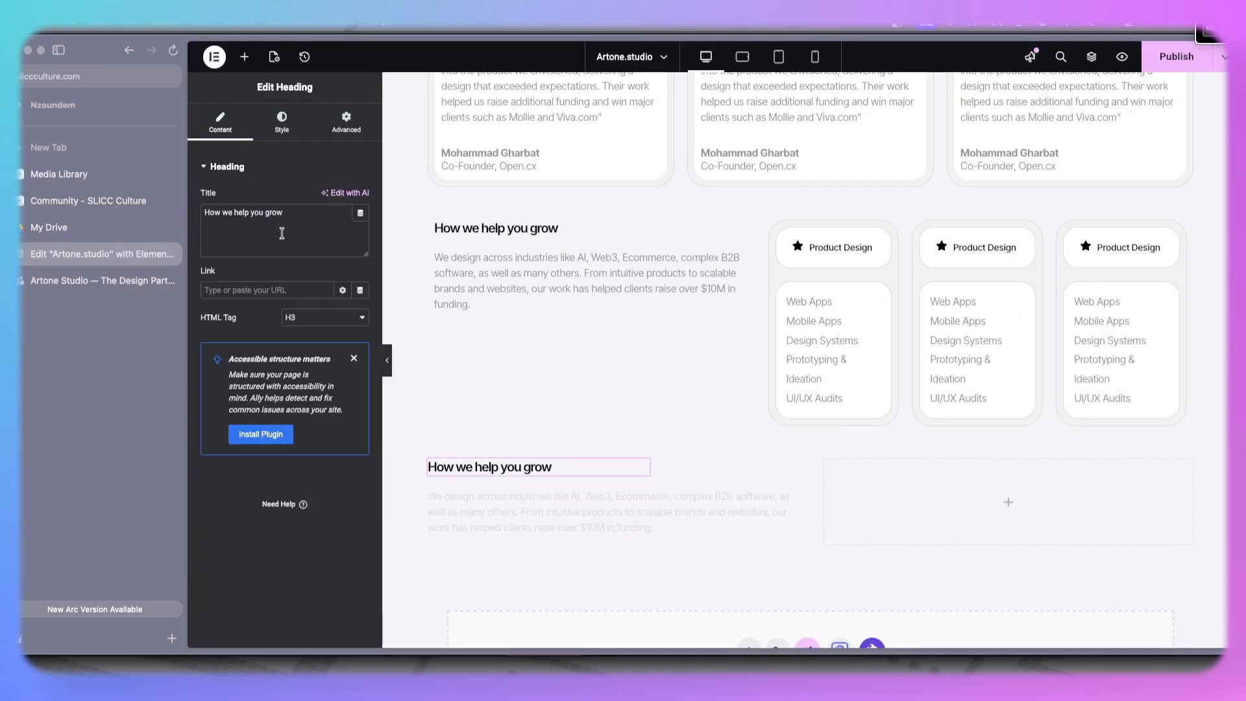
{"action": "key", "text": "ctrl+a"}
{"action": "key", "text": "ctrl+v"}
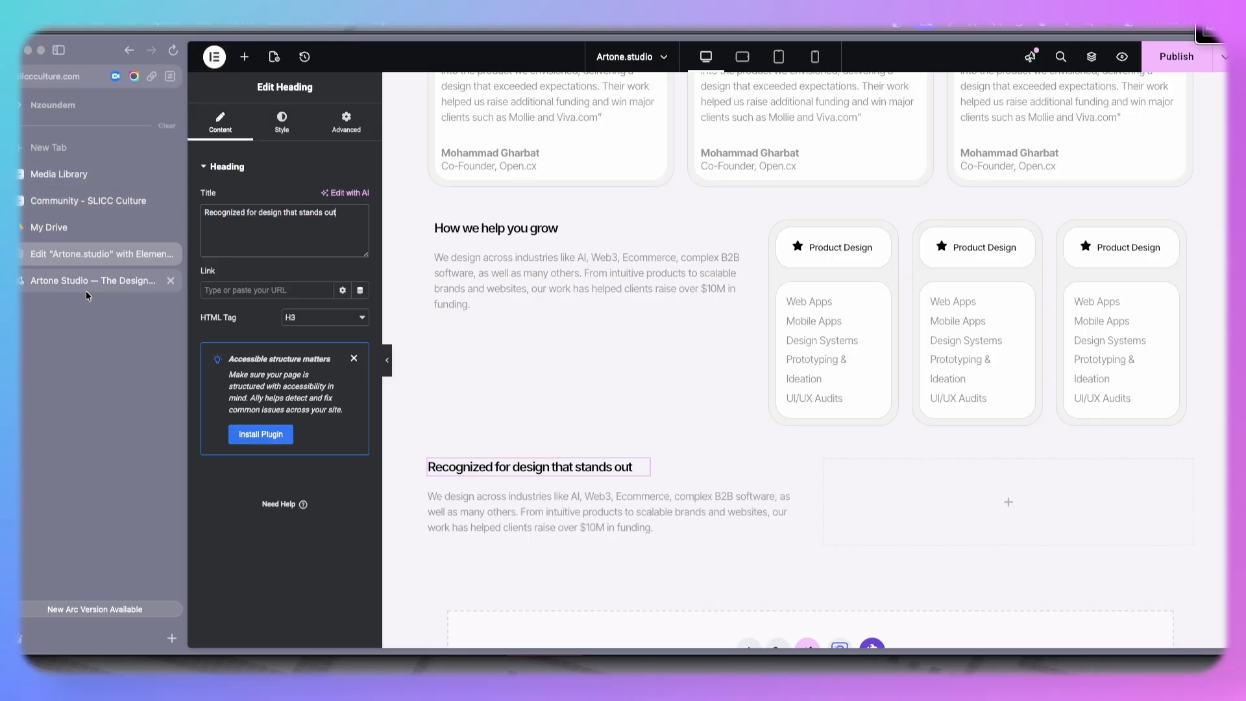
- Copy the awards paragraph from the live site and replace the new section's description text with it
{"action": "left_click", "coordinate": [97, 281]}
{"action": "left_click_drag", "start_coordinate": [361, 320], "coordinate": [546, 454]}
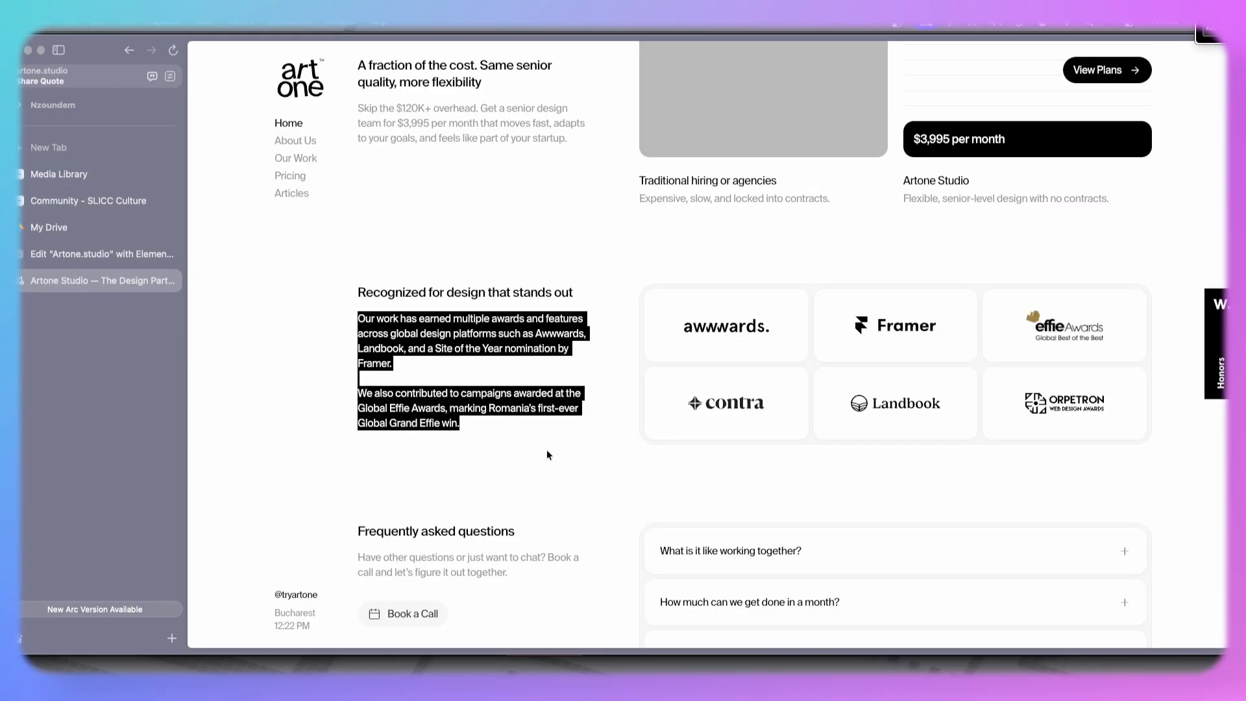
{"action": "left_click", "coordinate": [48, 230]}
{"action": "left_click", "coordinate": [58, 253]}
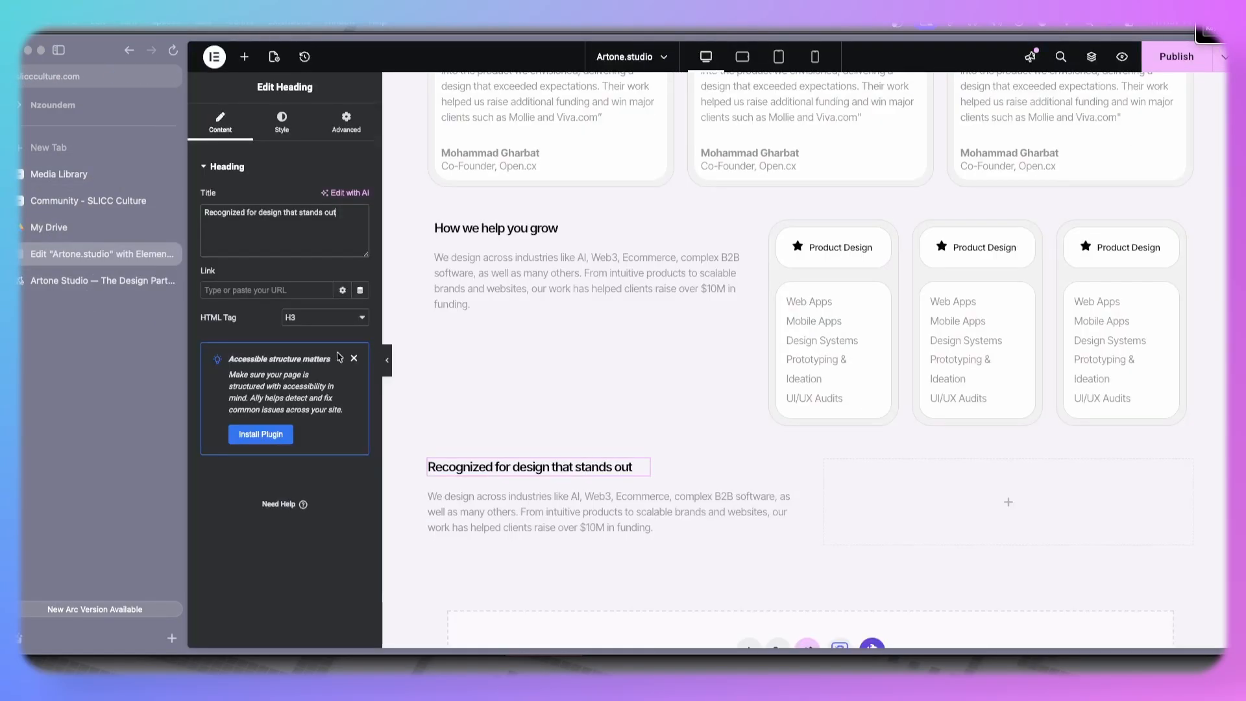
{"action": "left_click", "coordinate": [488, 488]}
{"action": "left_click", "coordinate": [253, 376]}
{"action": "key", "text": "ctrl+a"}
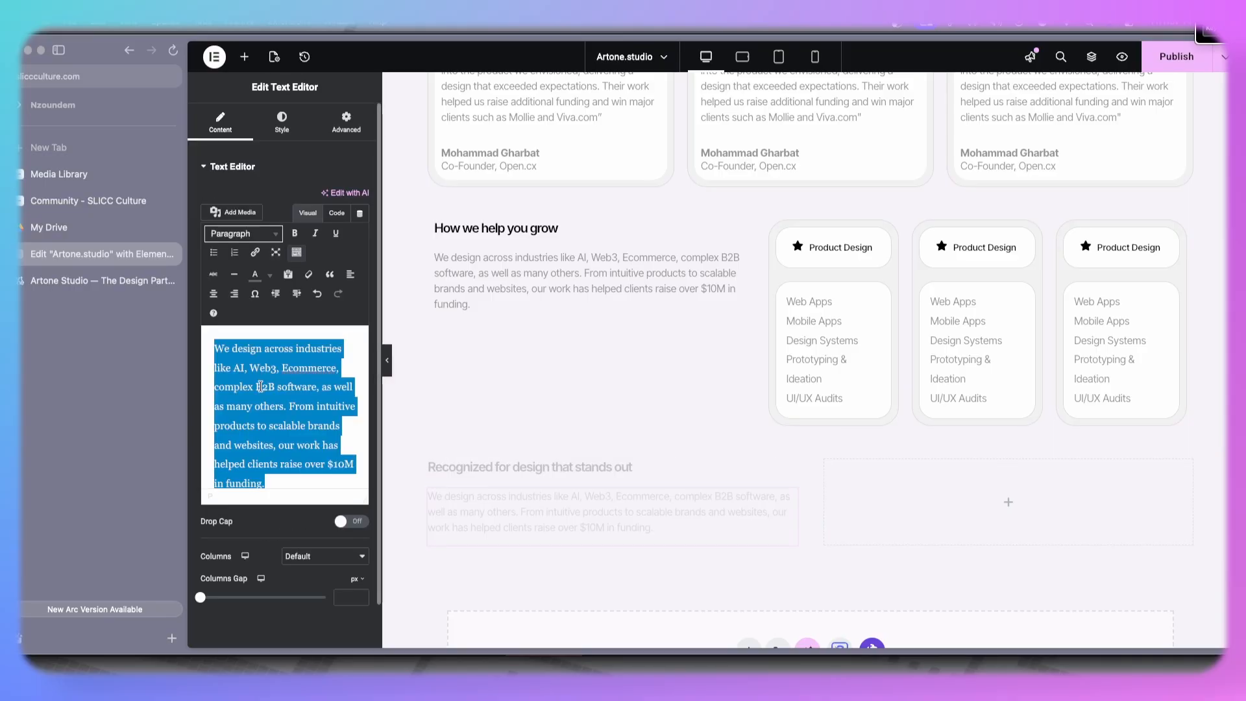
{"action": "key", "text": "ctrl+v"}
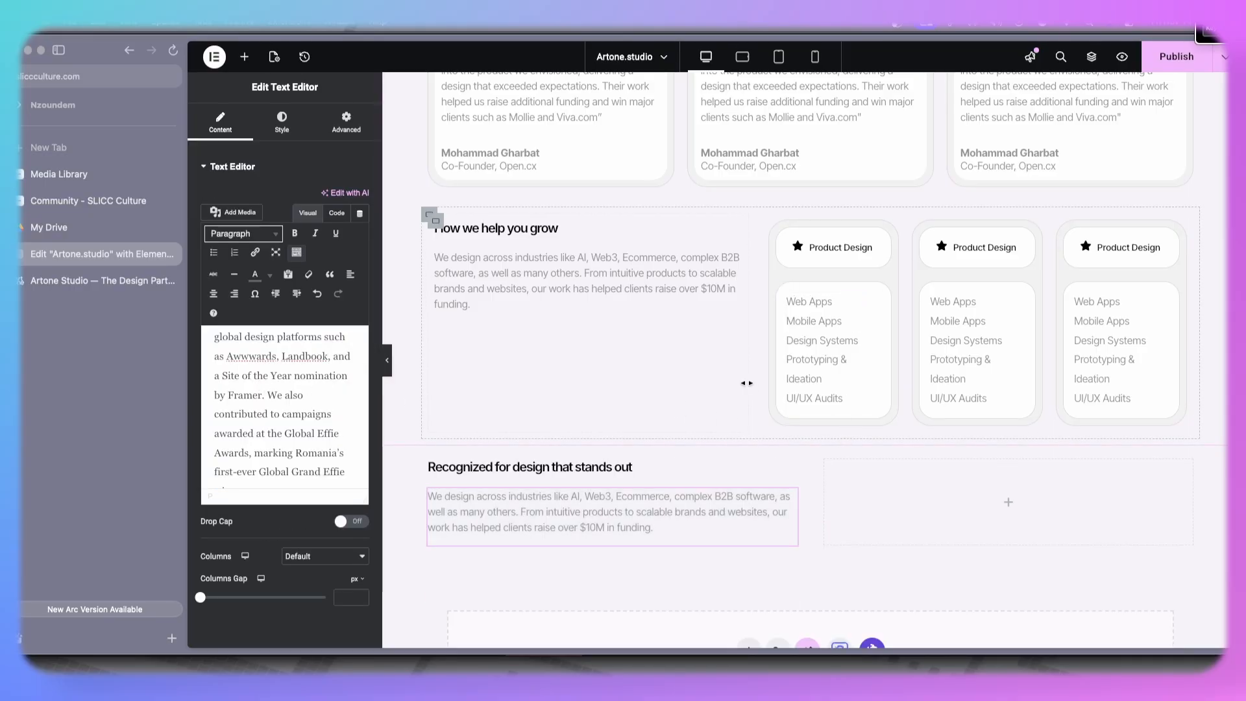
- Copy the client logo row from the top of the page and paste it into the right nested container
{"action": "scroll", "coordinate": [746, 383], "scroll_direction": "up", "scroll_amount": 20}
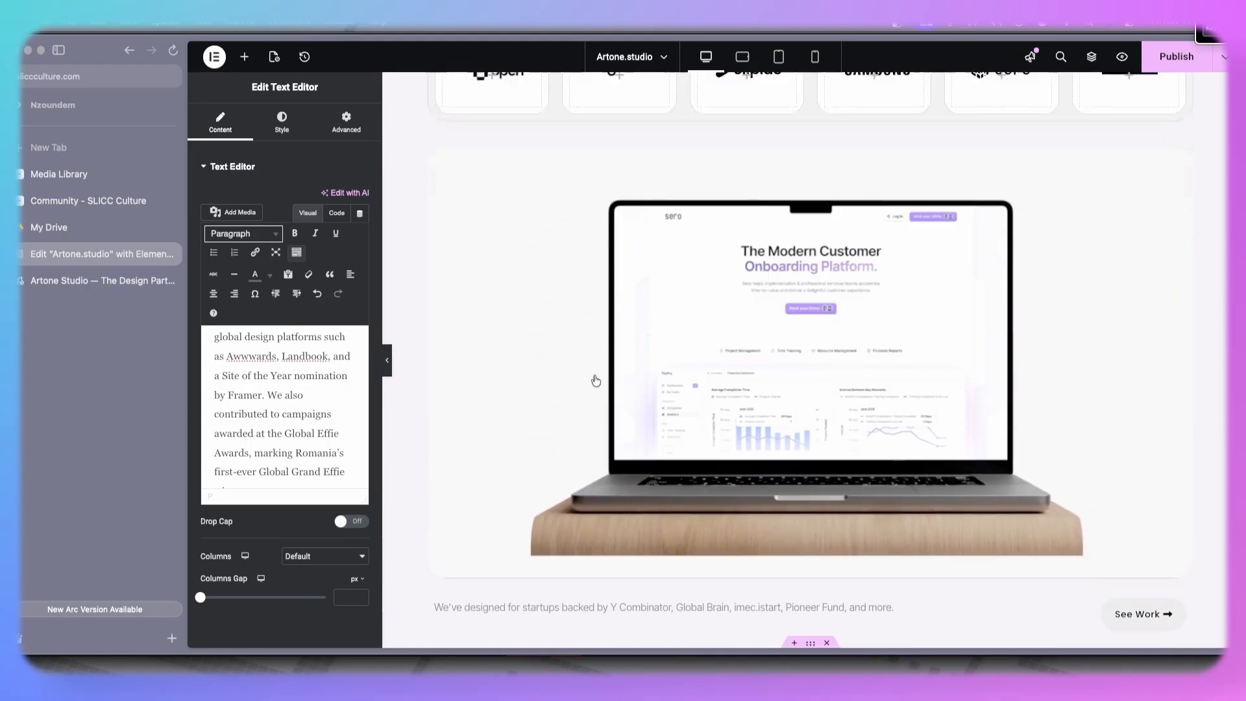
{"action": "right_click", "coordinate": [436, 275]}
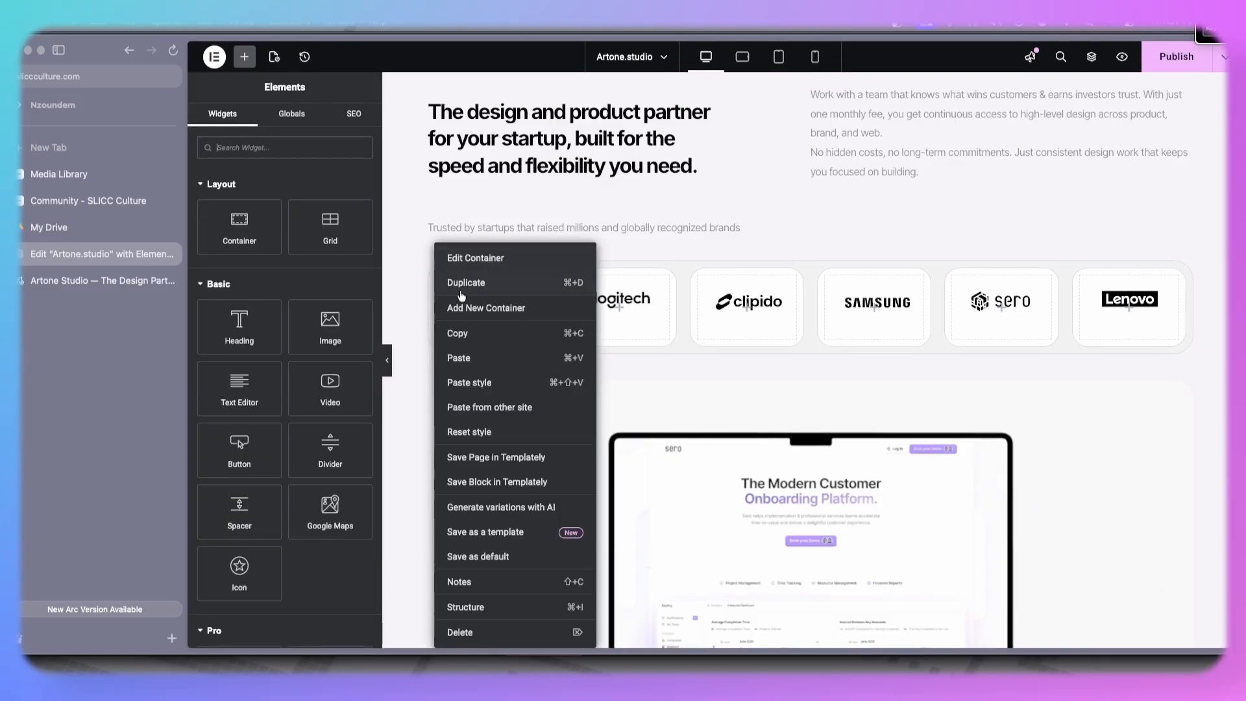
{"action": "left_click", "coordinate": [464, 333]}
{"action": "scroll", "coordinate": [828, 344], "scroll_direction": "down", "scroll_amount": 20}
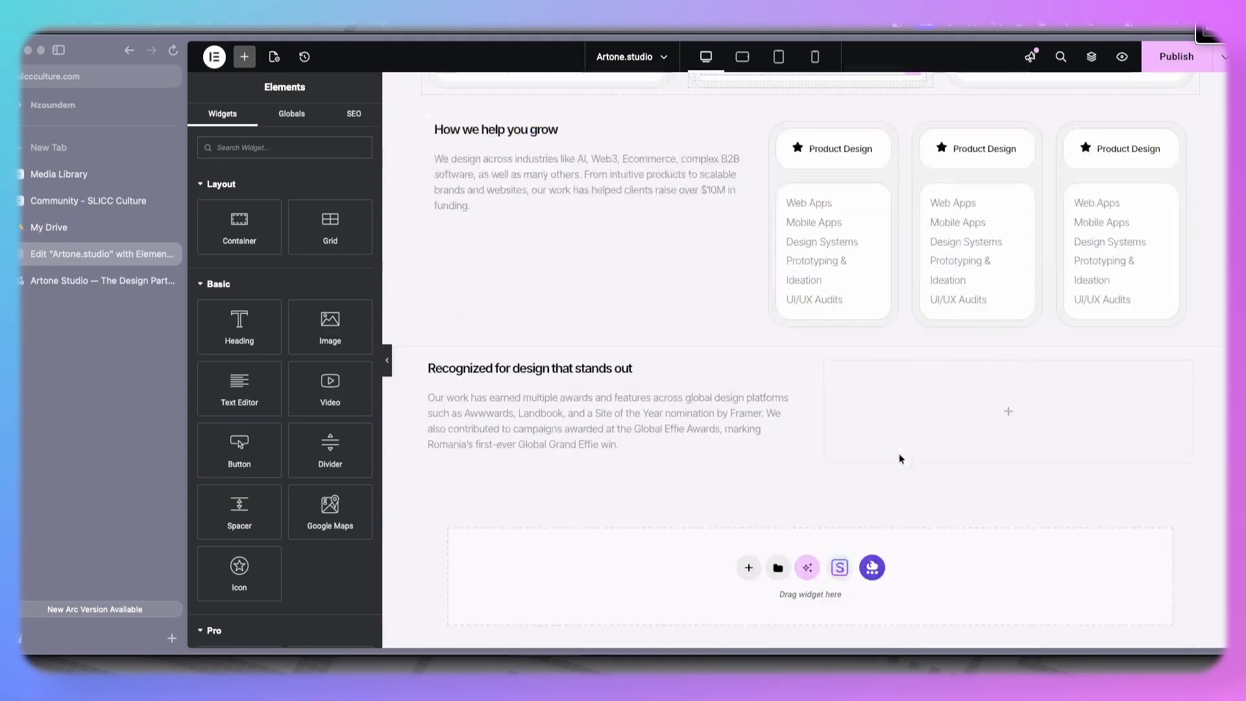
{"action": "right_click", "coordinate": [924, 403]}
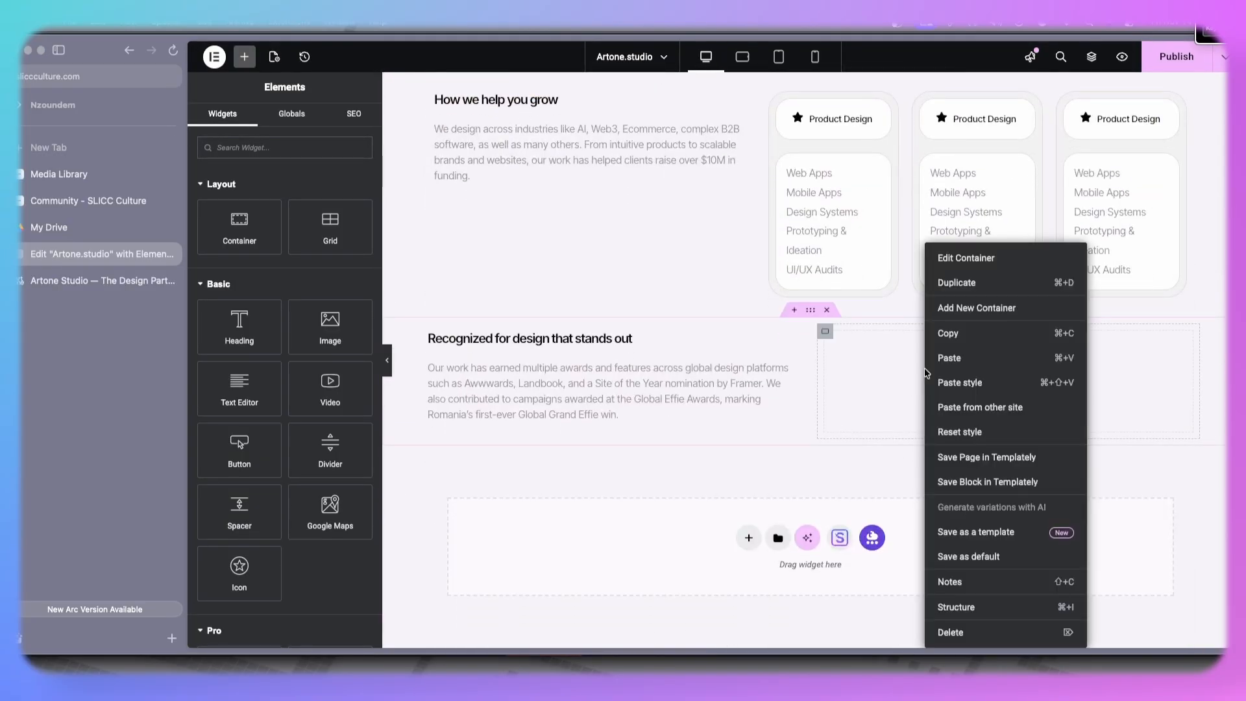
{"action": "left_click", "coordinate": [961, 368]}
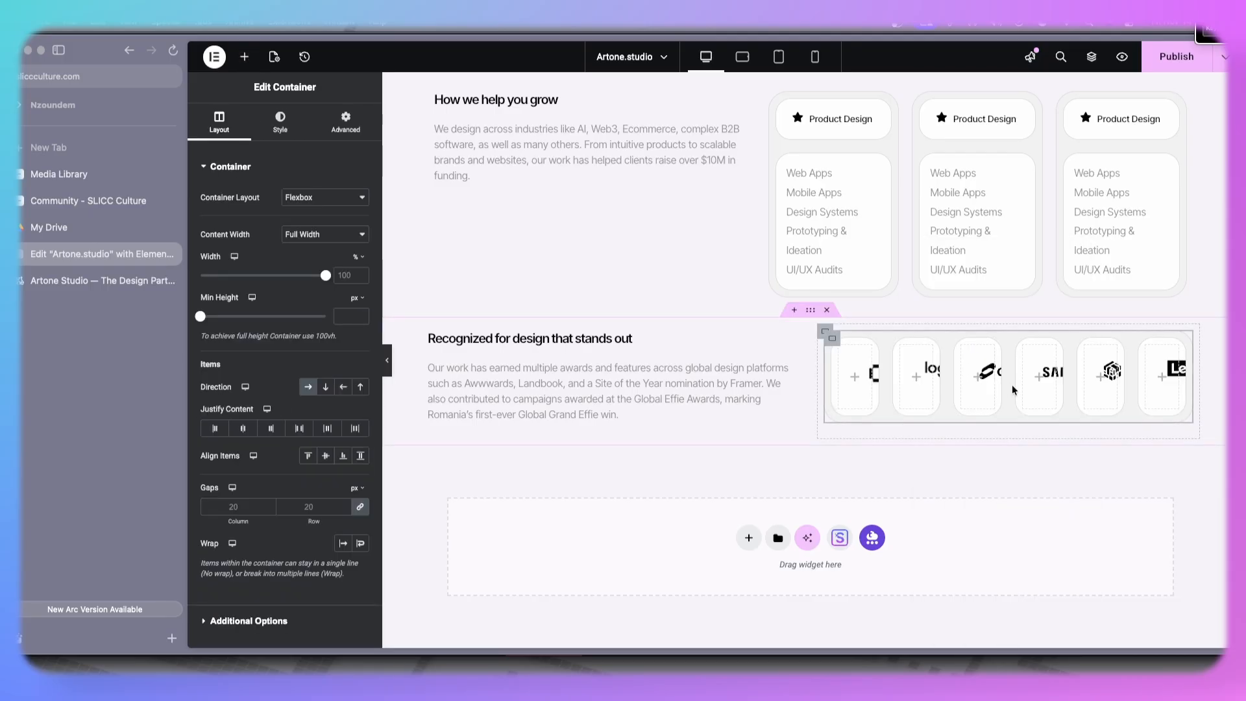
- Delete logo cards from the pasted row, keeping only open, logitech and Lenovo
{"action": "right_click", "coordinate": [961, 346]}
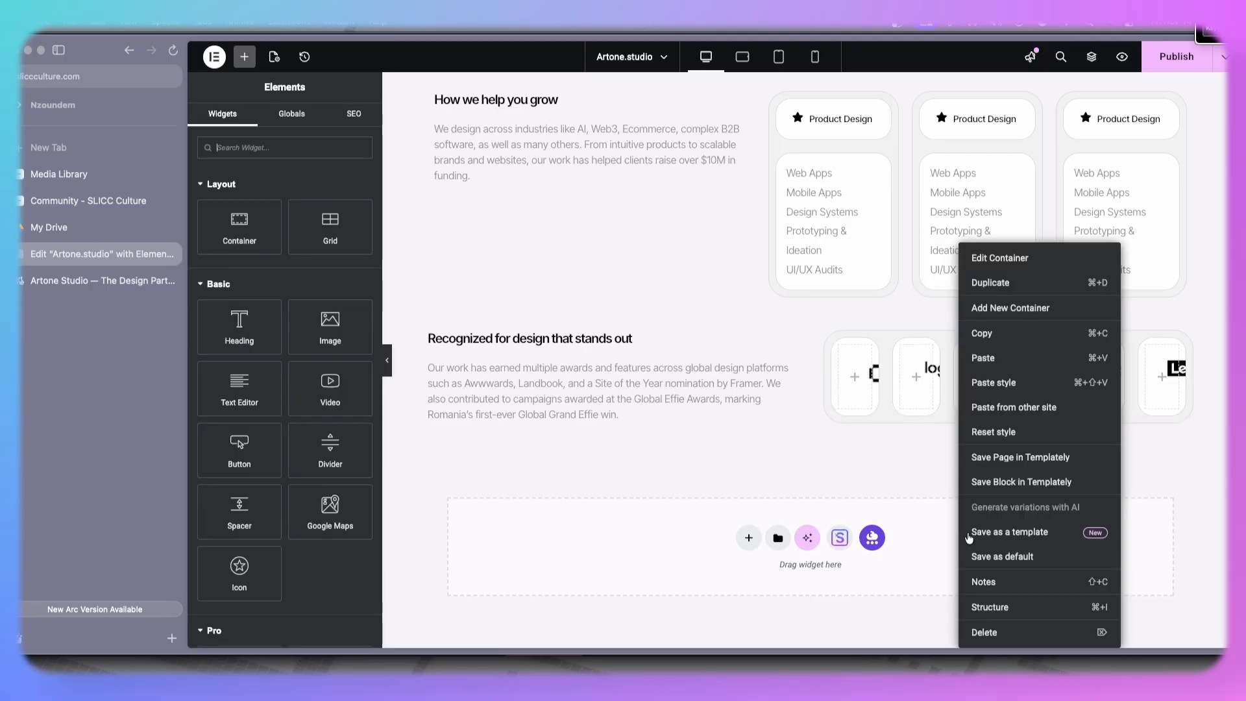
{"action": "left_click", "coordinate": [1014, 633]}
{"action": "right_click", "coordinate": [984, 350]}
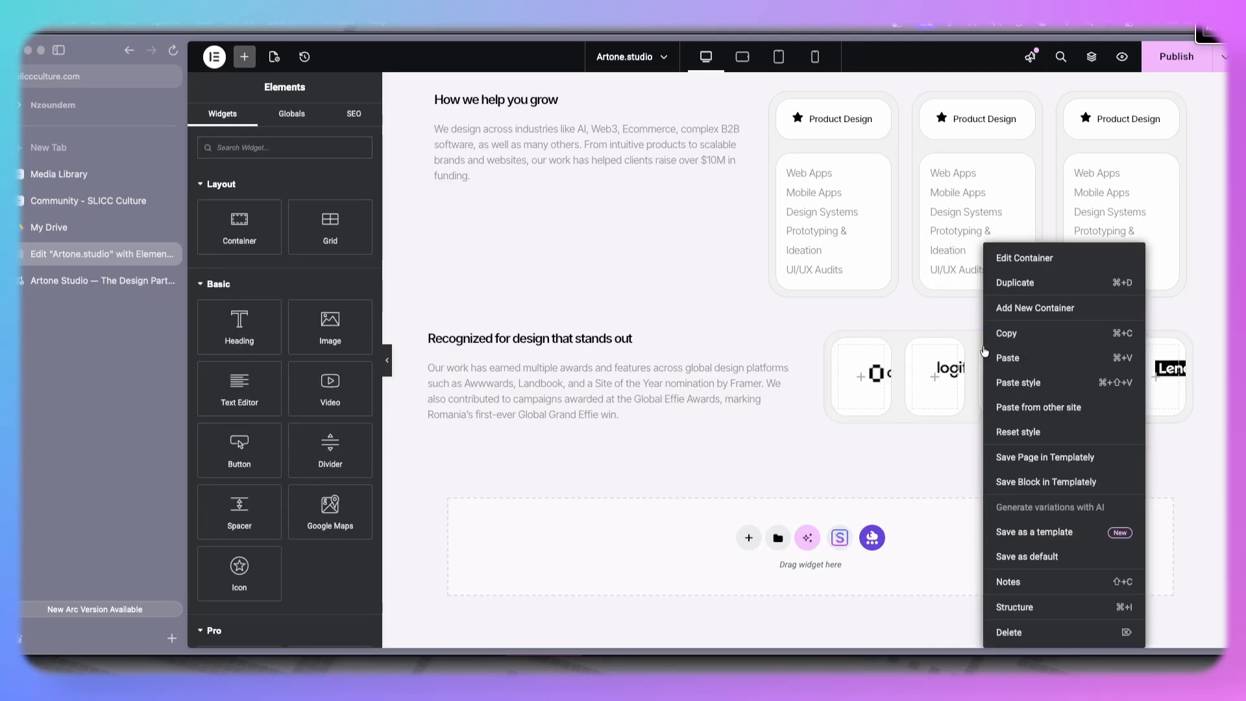
{"action": "left_click", "coordinate": [1026, 633]}
{"action": "right_click", "coordinate": [1026, 353]}
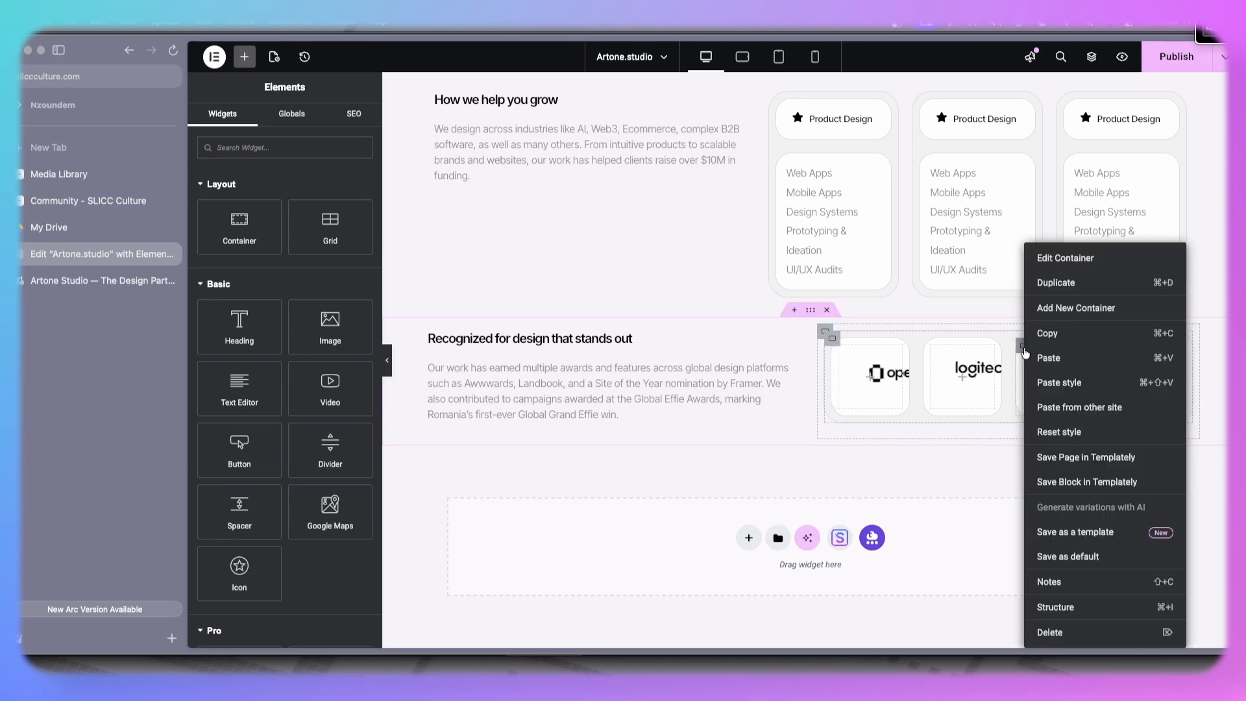
{"action": "left_click", "coordinate": [1042, 633]}
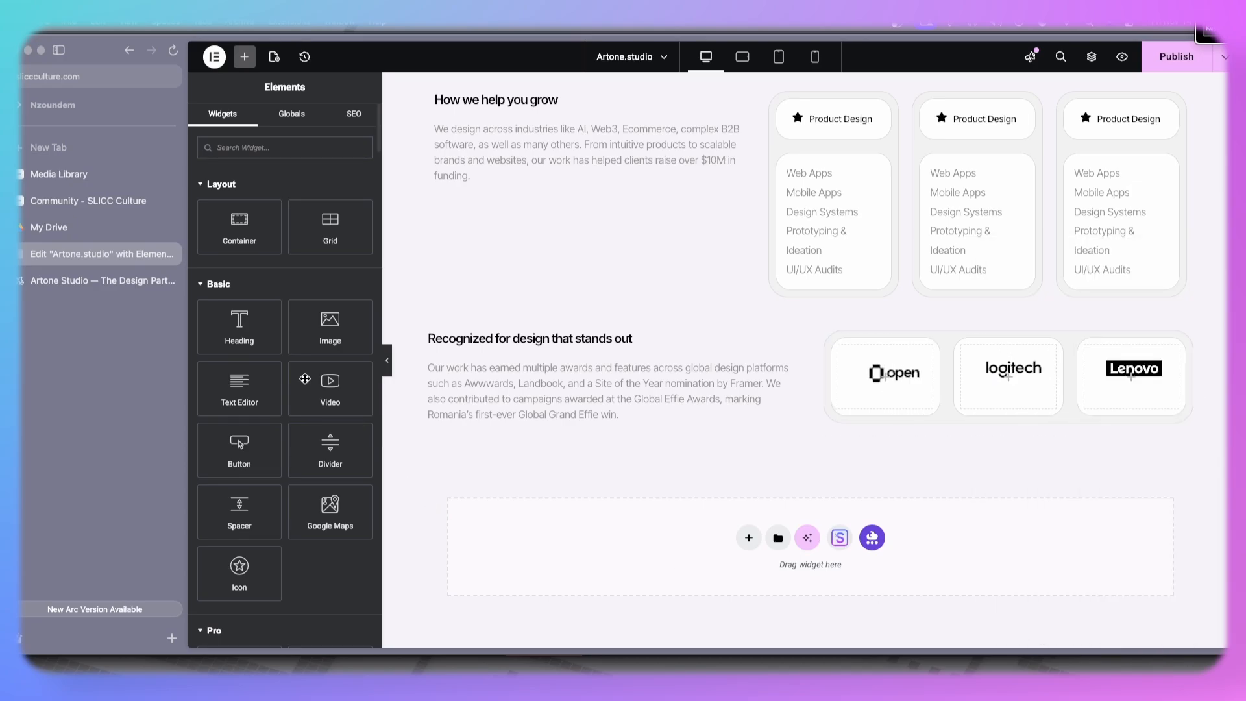
- Duplicate the three-logo row container to make a second row of logo cards
{"action": "left_click", "coordinate": [98, 280]}
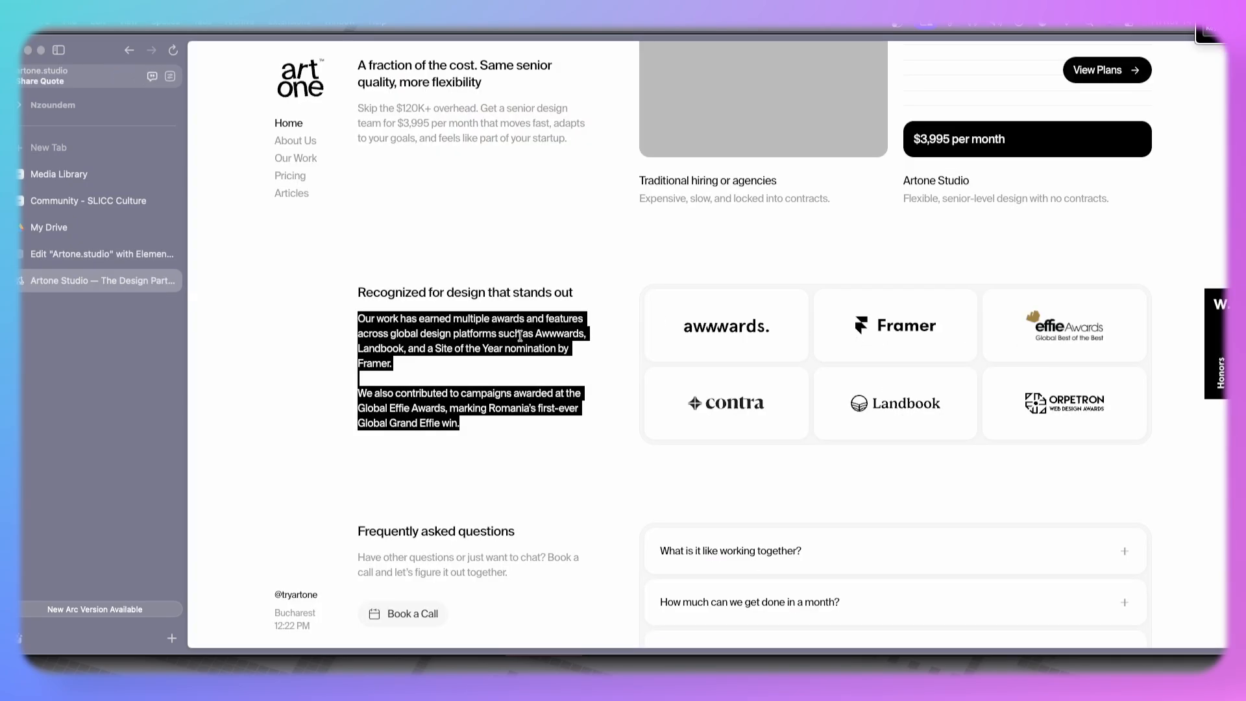
{"action": "left_click", "coordinate": [97, 254]}
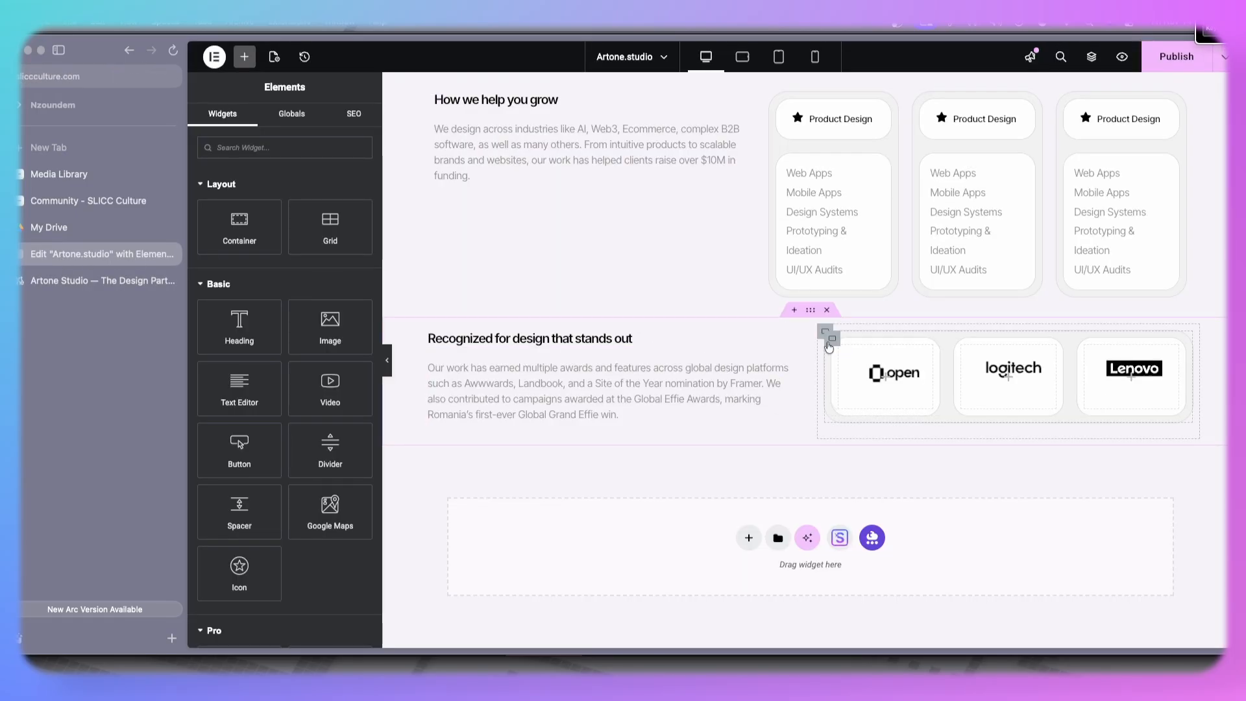
{"action": "right_click", "coordinate": [831, 339]}
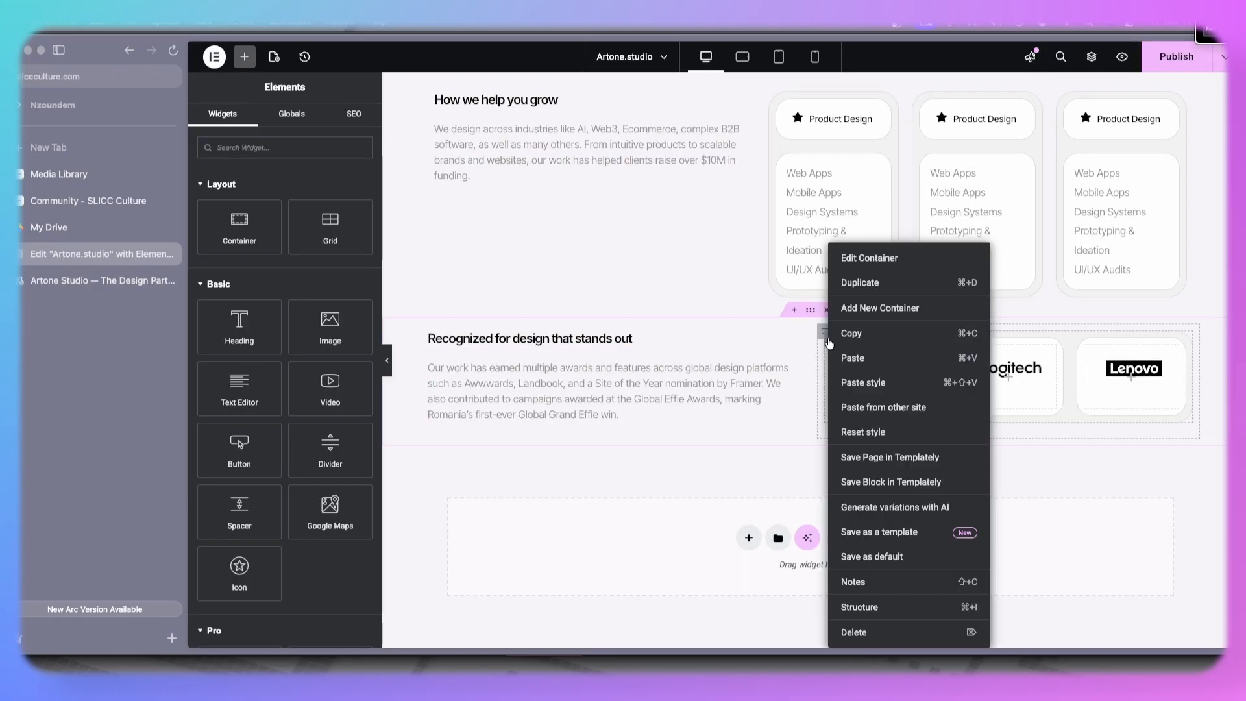
{"action": "left_click", "coordinate": [870, 283]}
{"action": "left_click", "coordinate": [60, 278]}
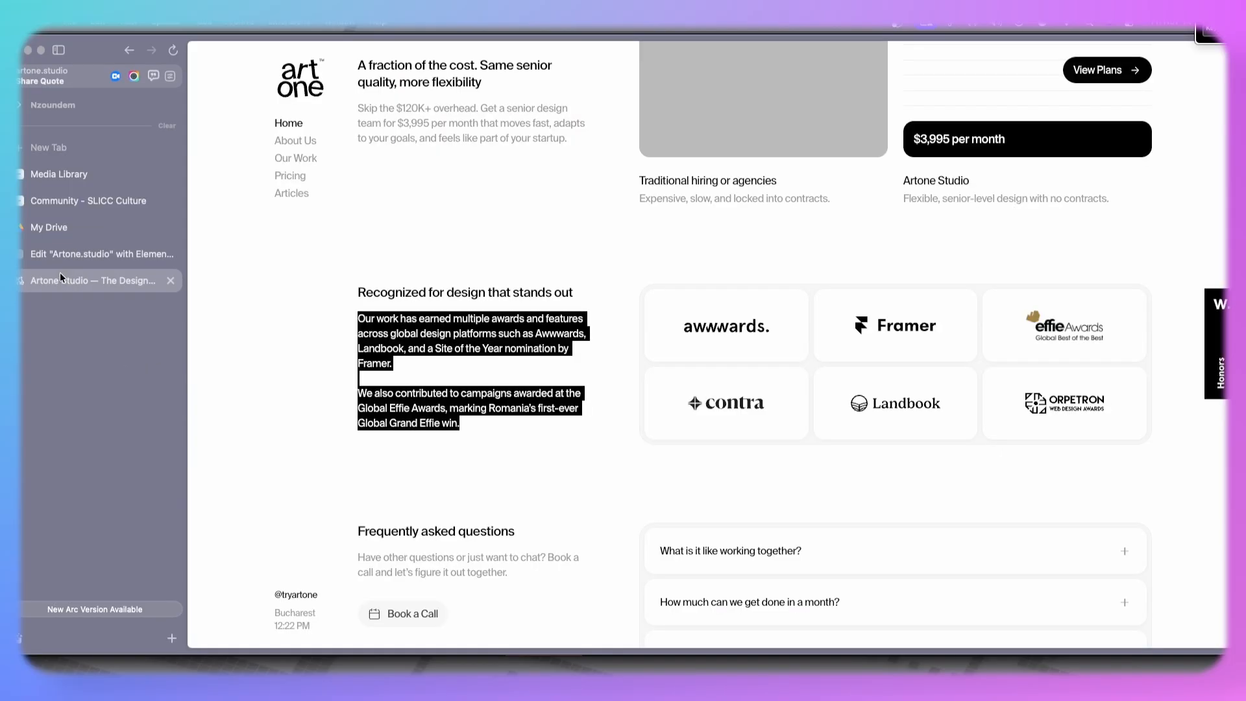
- Copy a logo row container's style and paste it onto the outer logo container, then set that container's direction to vertical
{"action": "left_click", "coordinate": [72, 256]}
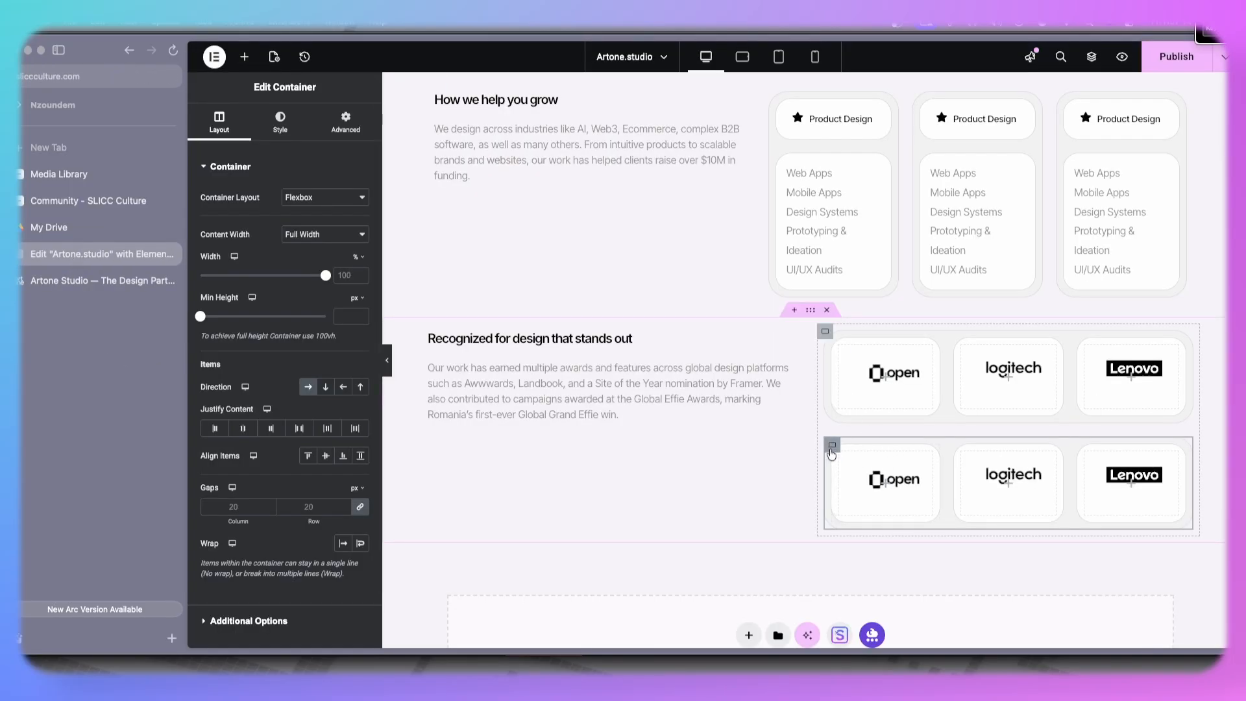
{"action": "left_click", "coordinate": [83, 285]}
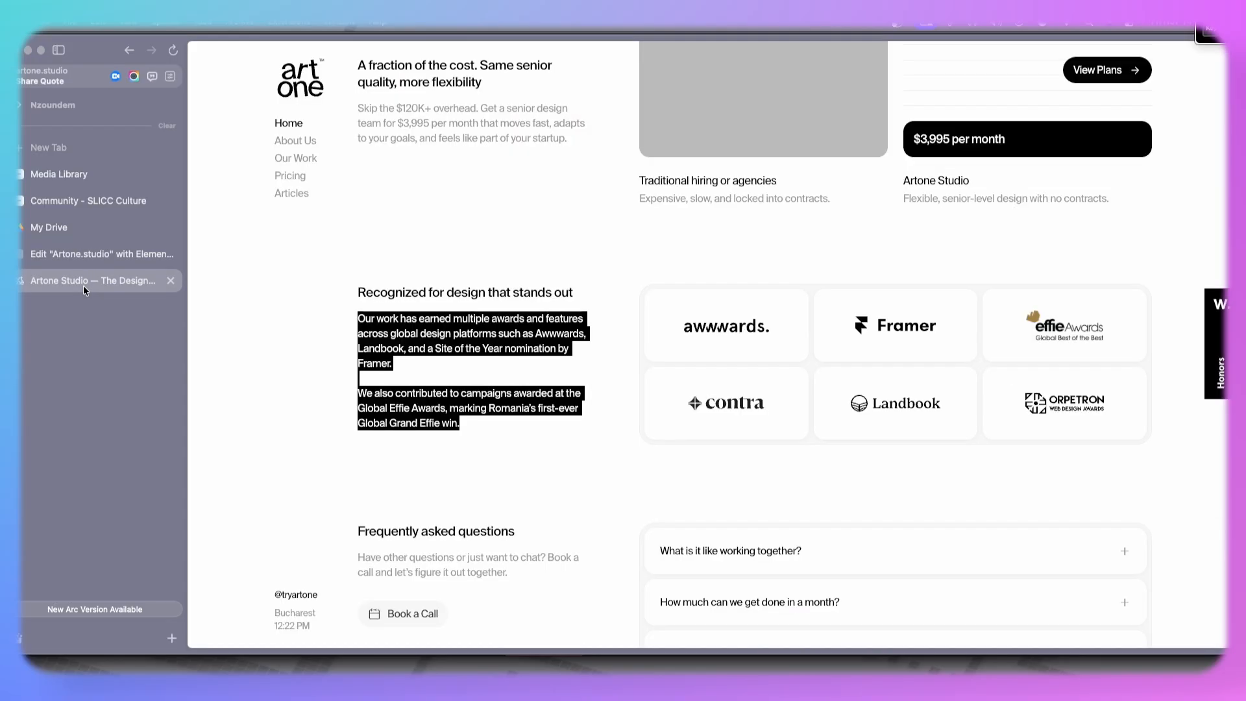
{"action": "left_click", "coordinate": [78, 259]}
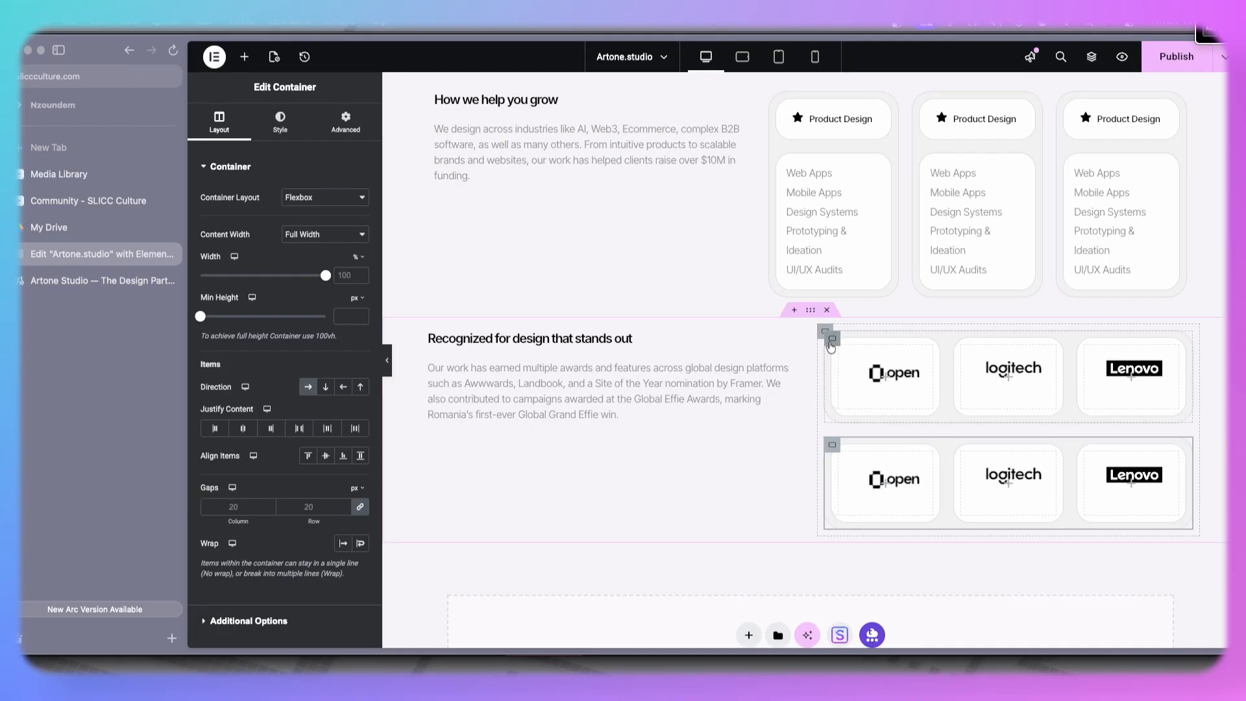
{"action": "right_click", "coordinate": [830, 342]}
{"action": "left_click", "coordinate": [861, 331]}
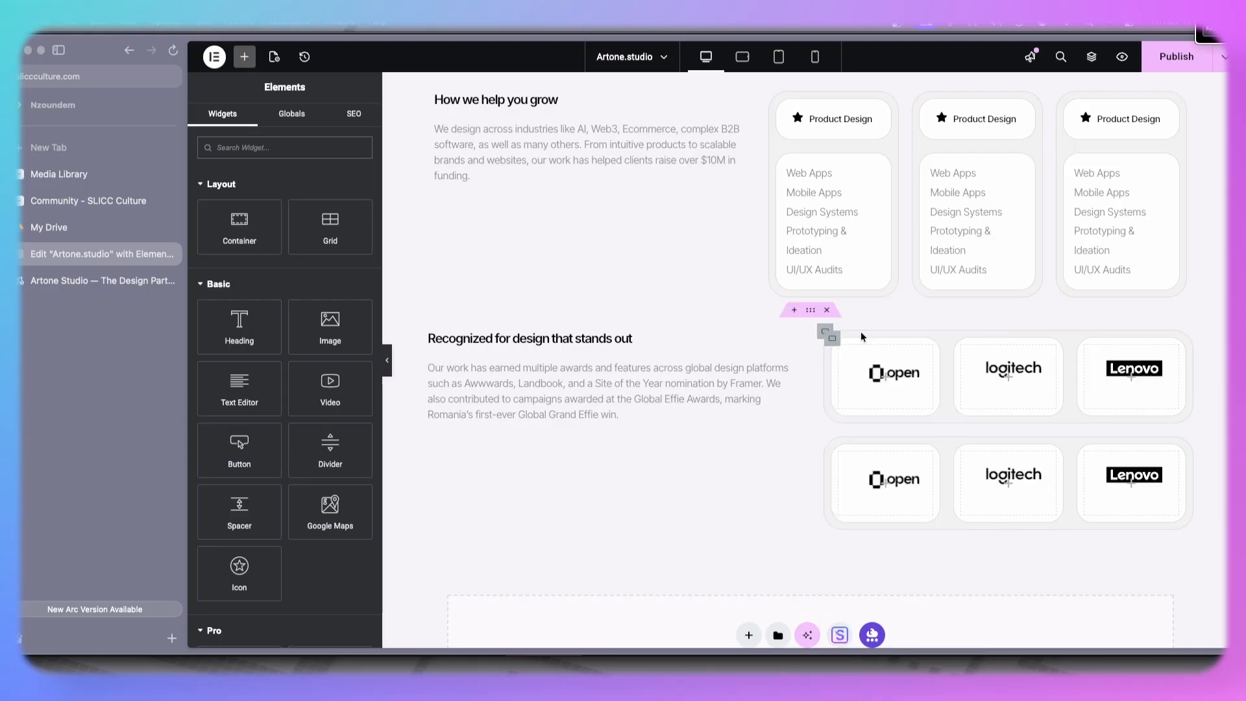
{"action": "right_click", "coordinate": [821, 332]}
{"action": "left_click", "coordinate": [839, 383]}
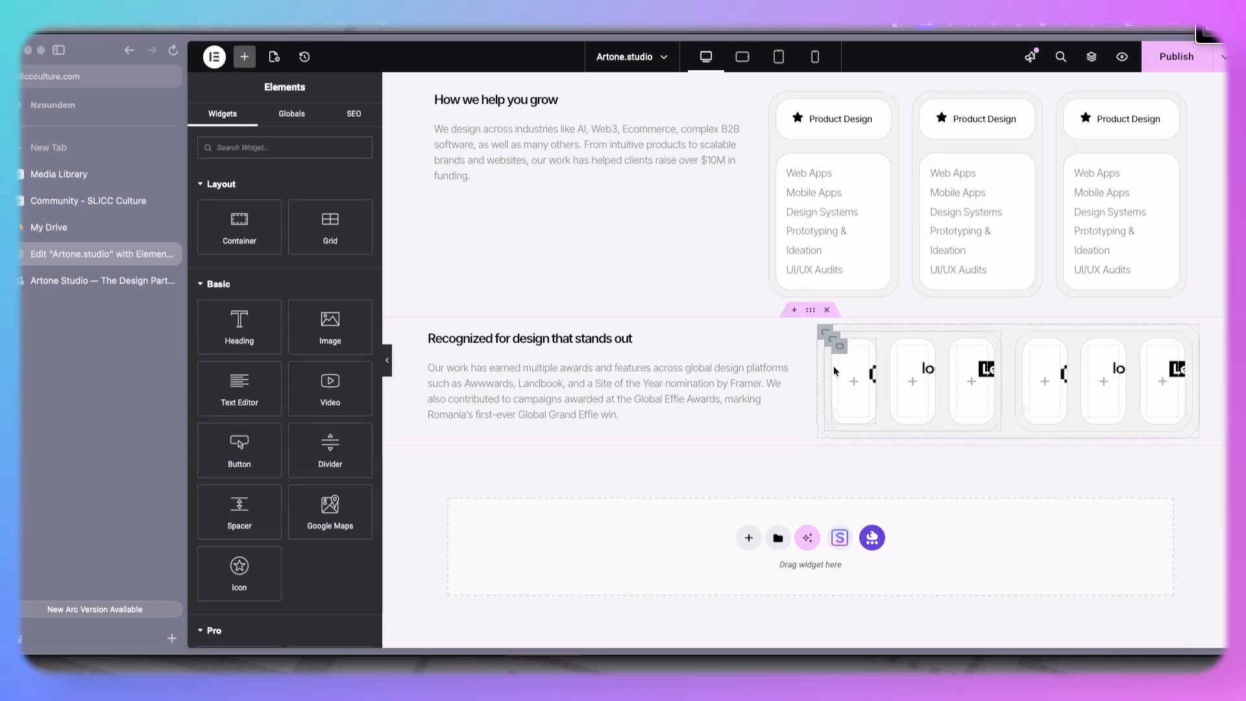
{"action": "left_click", "coordinate": [825, 334]}
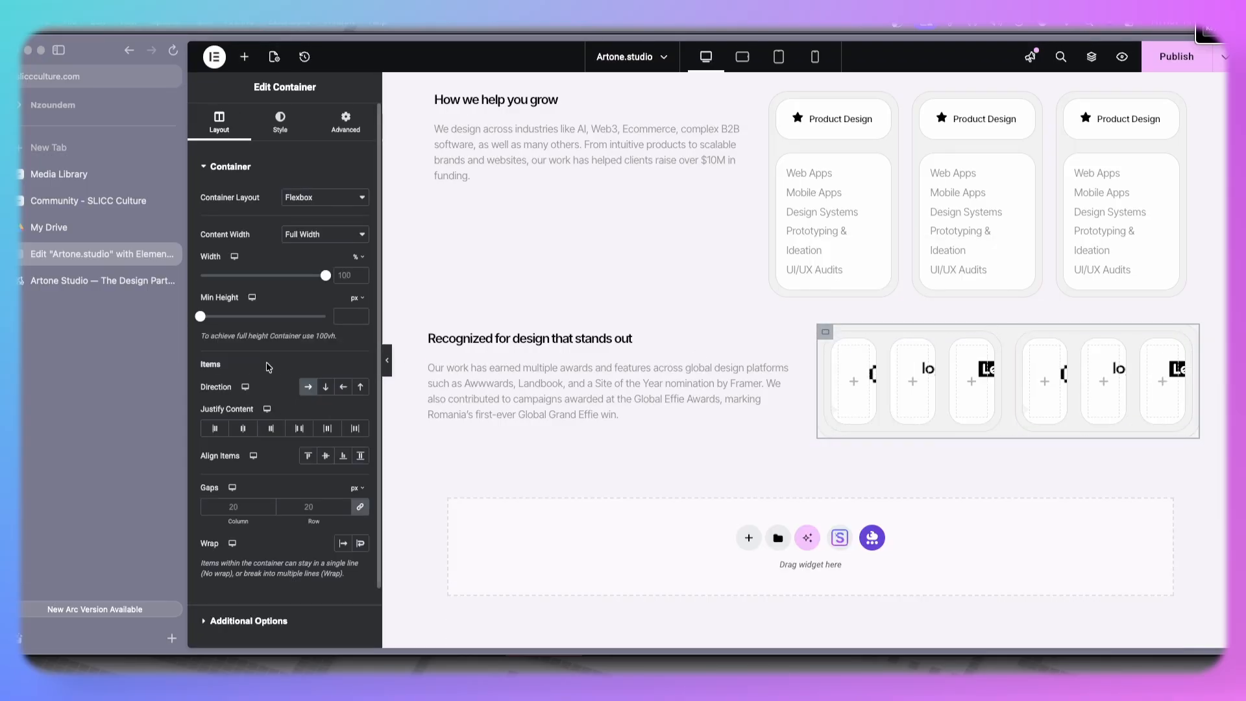
{"action": "left_click", "coordinate": [328, 388]}
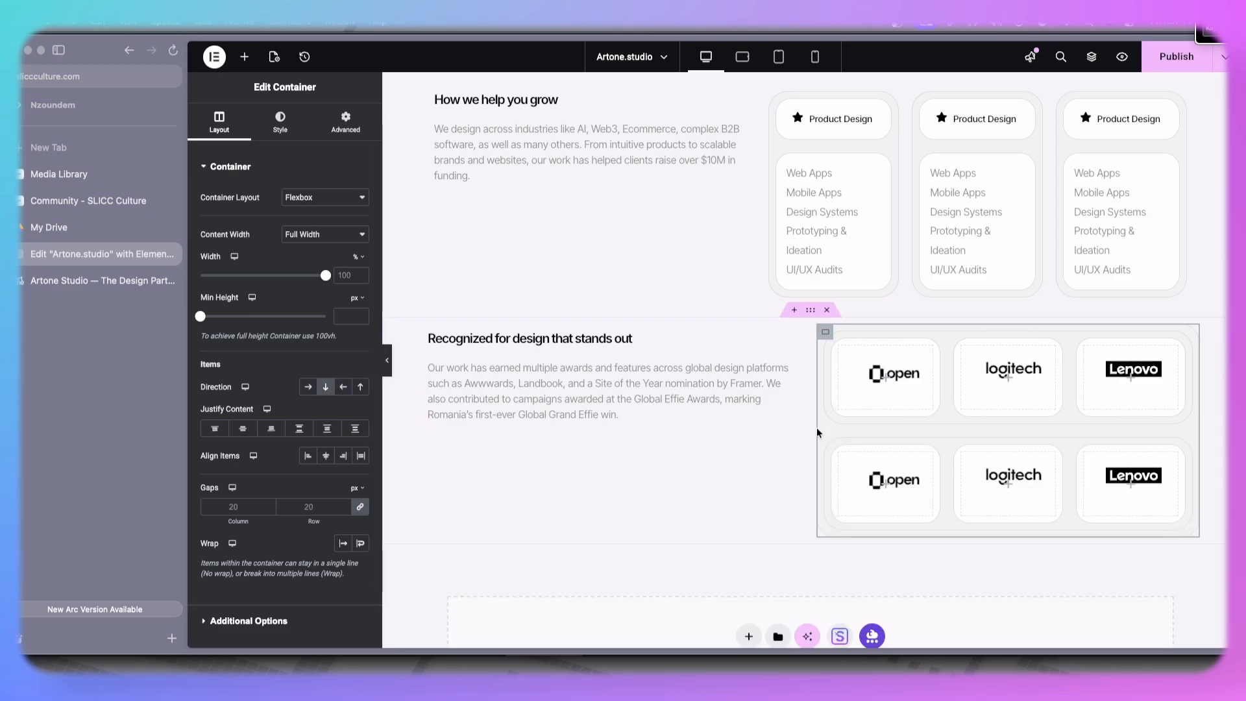
- Reset the styles of both logo row containers in the awards section
{"action": "right_click", "coordinate": [827, 340]}
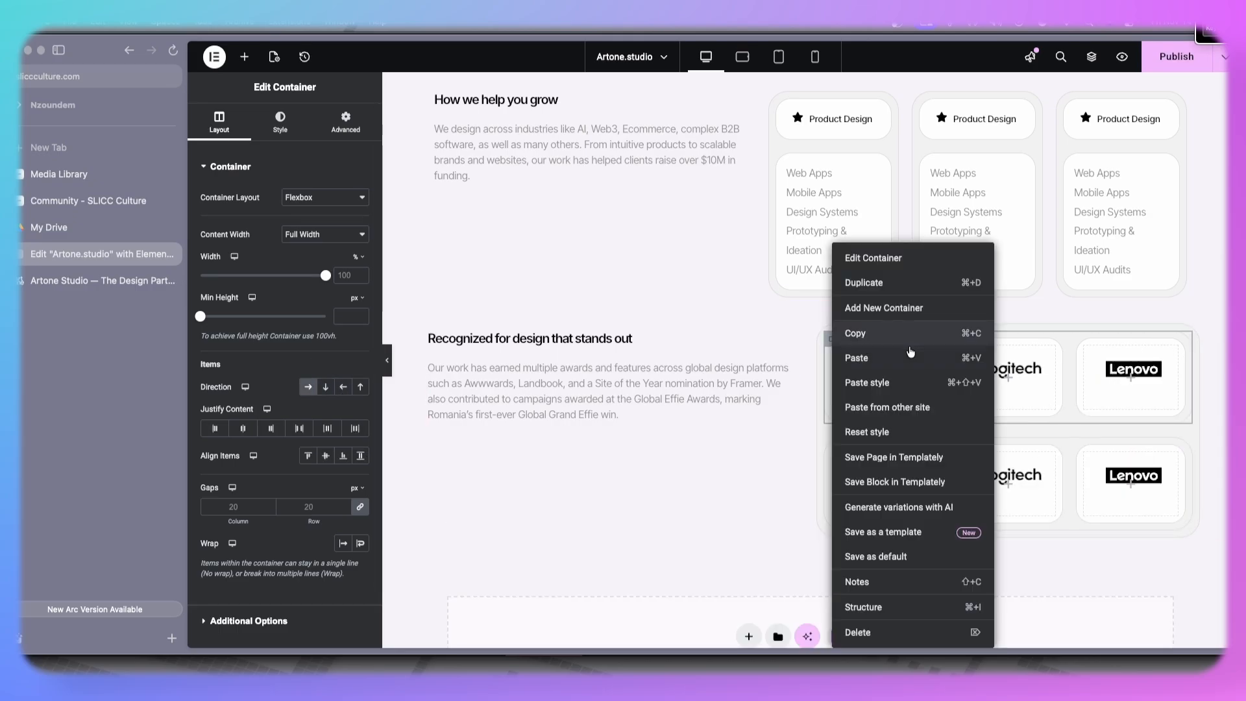
{"action": "left_click", "coordinate": [875, 433]}
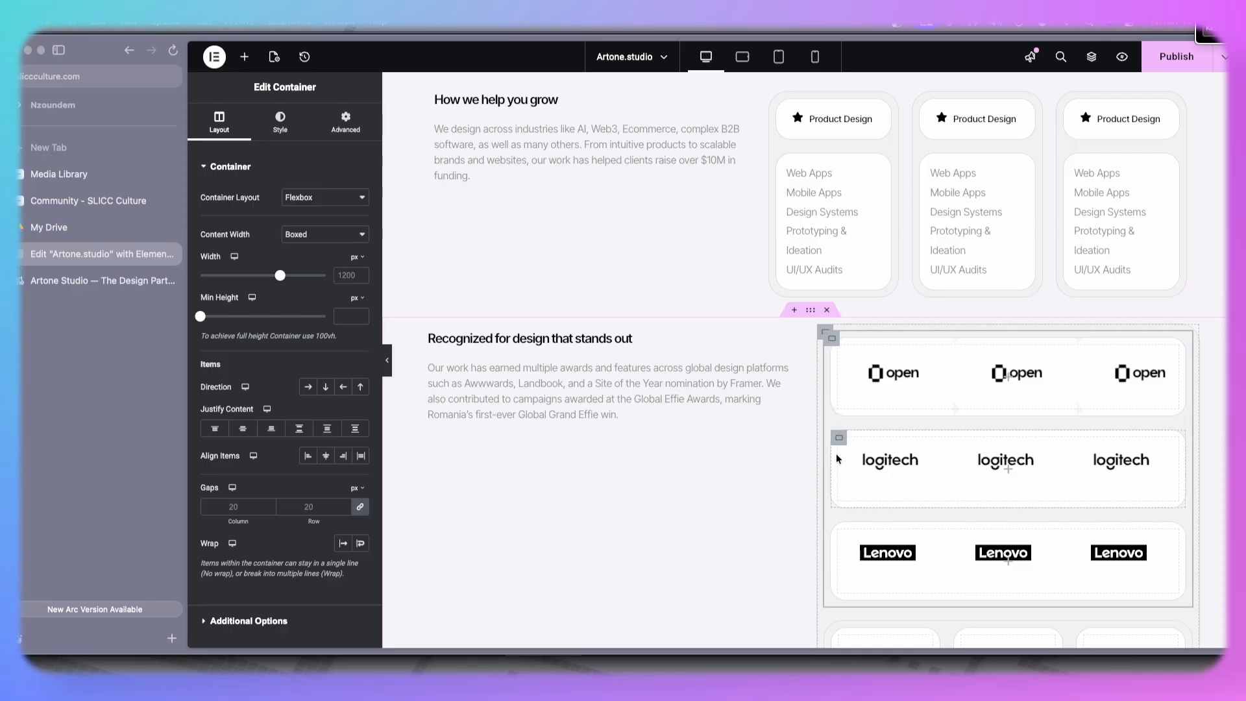
{"action": "scroll", "coordinate": [763, 609], "scroll_direction": "down", "scroll_amount": 3}
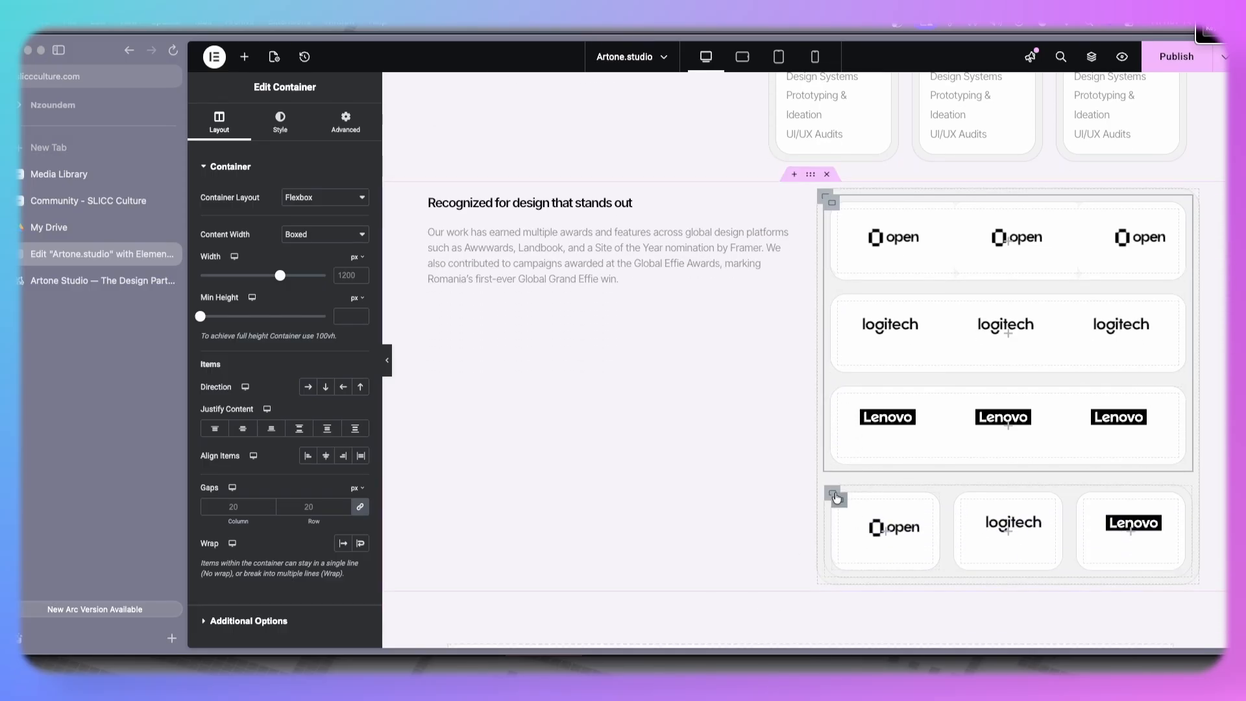
{"action": "right_click", "coordinate": [834, 498]}
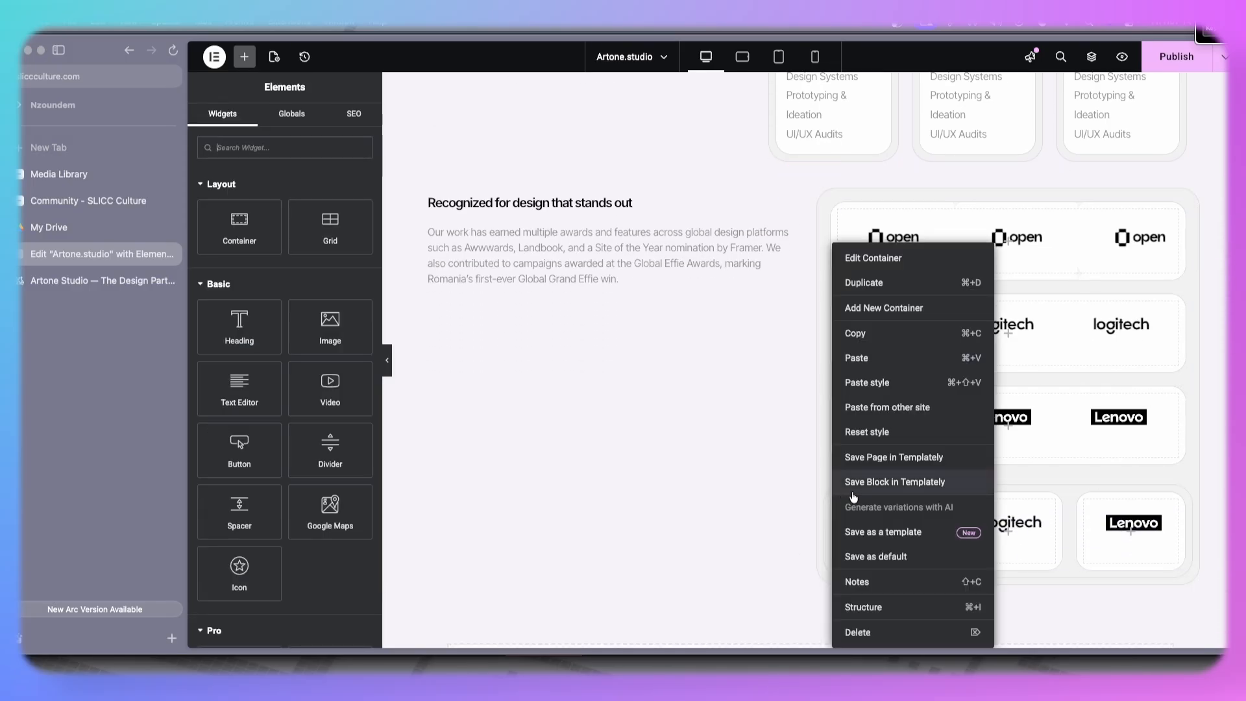
{"action": "left_click", "coordinate": [877, 431]}
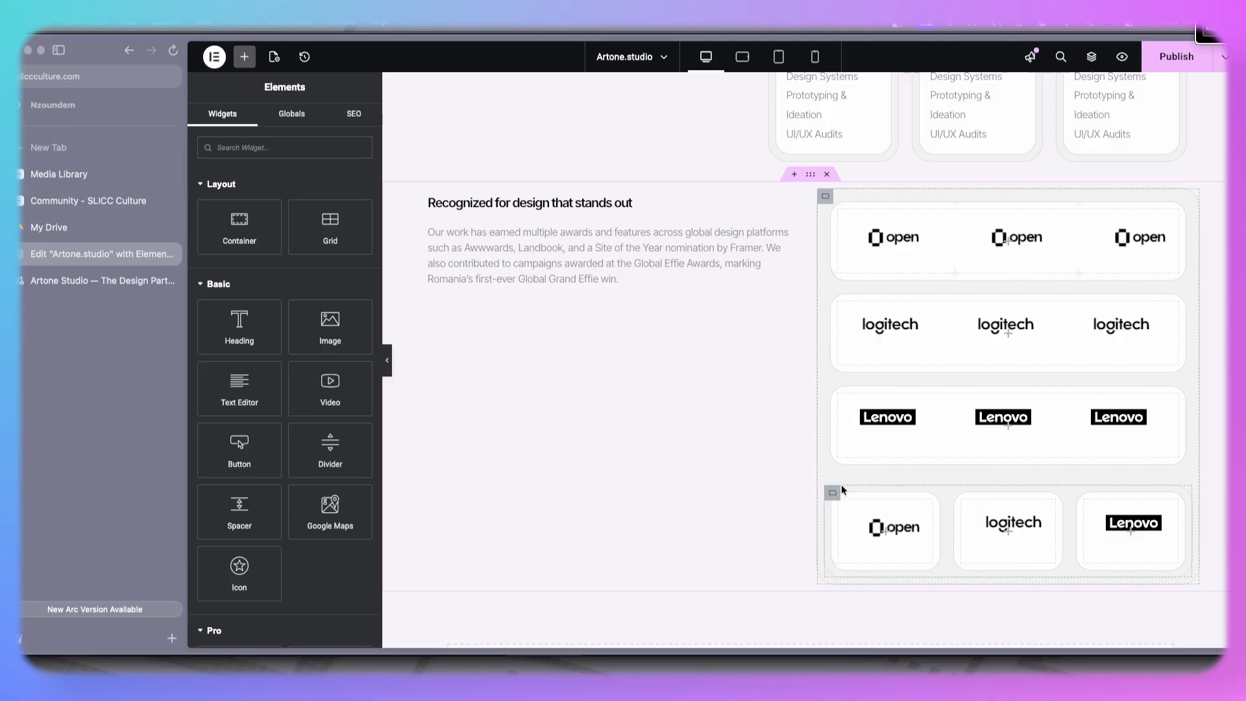
{"action": "right_click", "coordinate": [834, 492]}
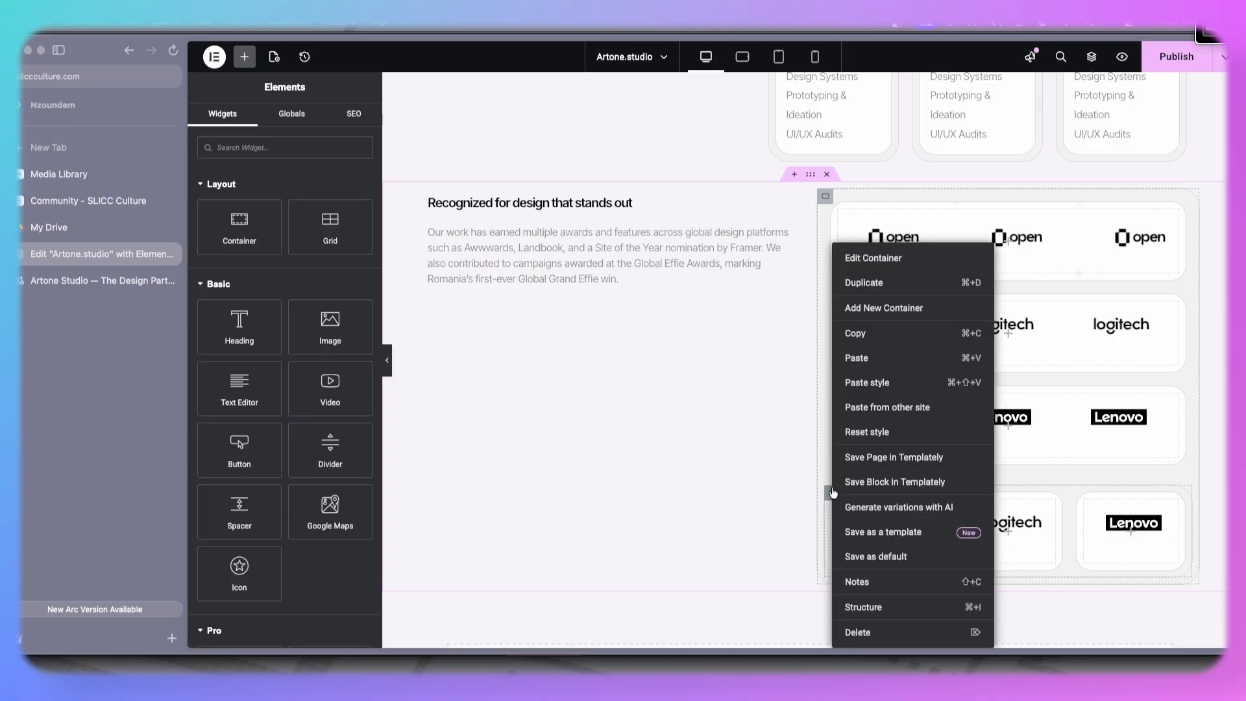
{"action": "left_click", "coordinate": [876, 432]}
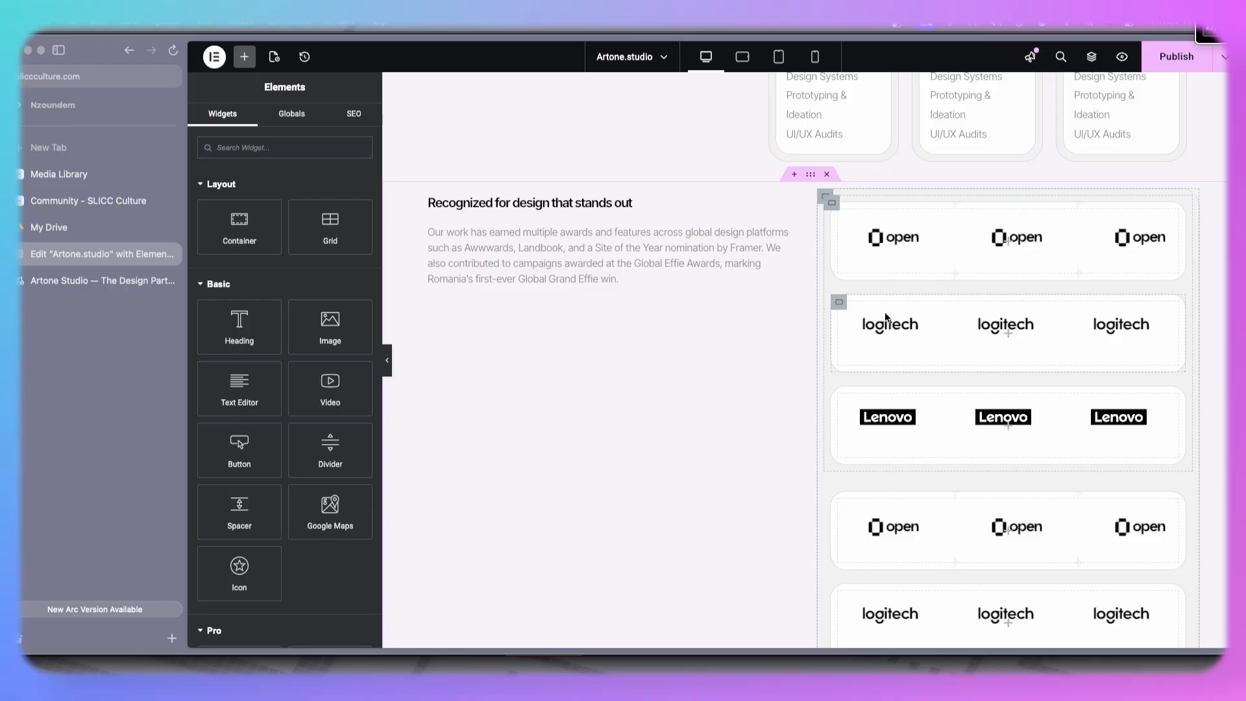
- Set both logo row containers' direction to horizontal so each shows three cards in a row
{"action": "left_click", "coordinate": [832, 208]}
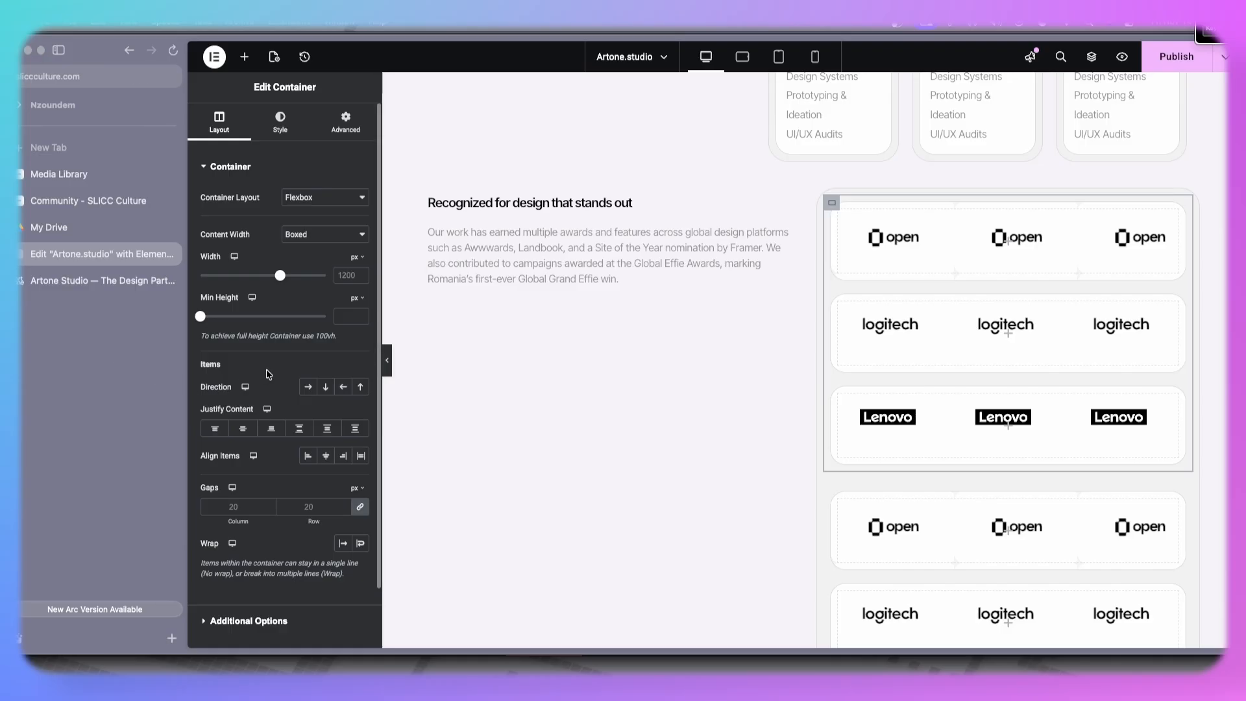
{"action": "left_click", "coordinate": [308, 387]}
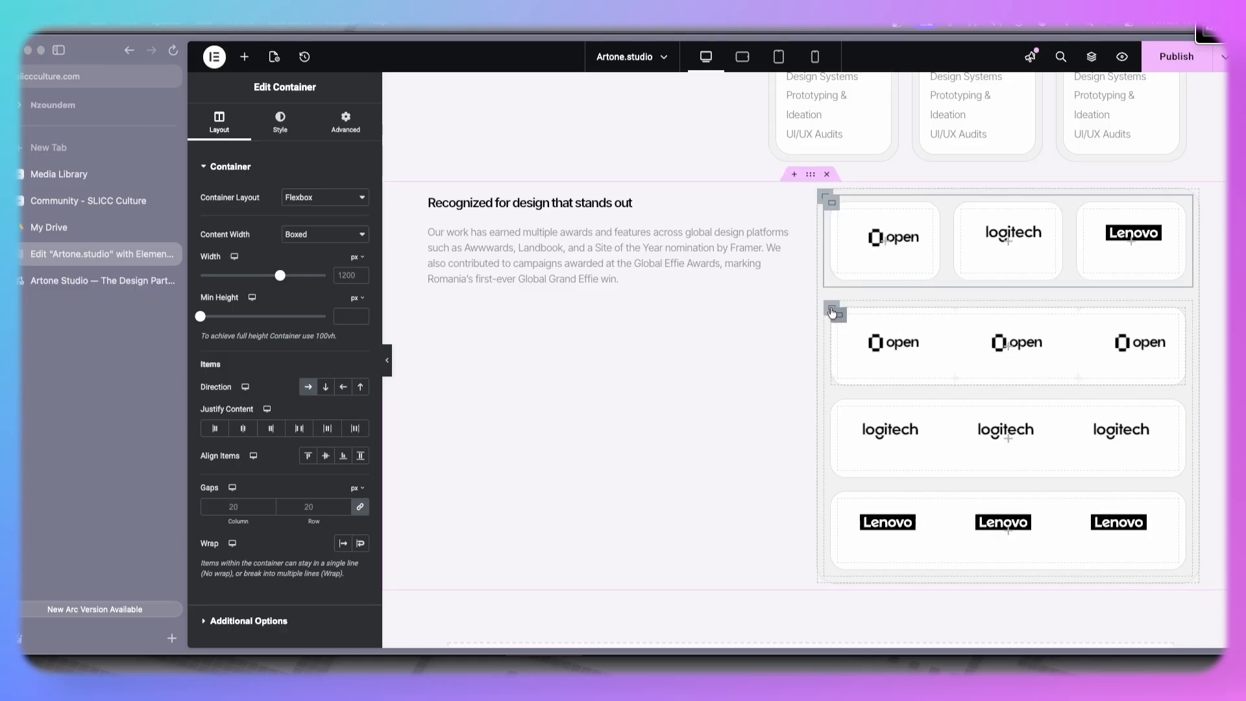
{"action": "left_click", "coordinate": [833, 314]}
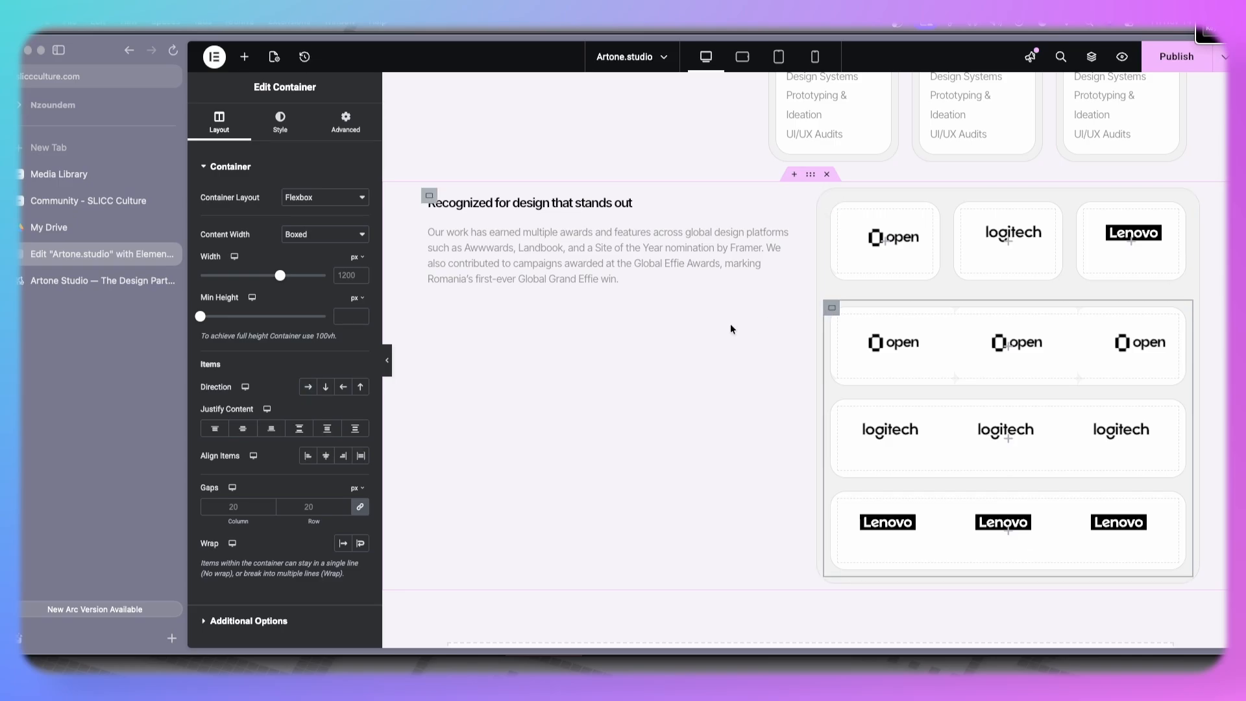
{"action": "left_click", "coordinate": [314, 387]}
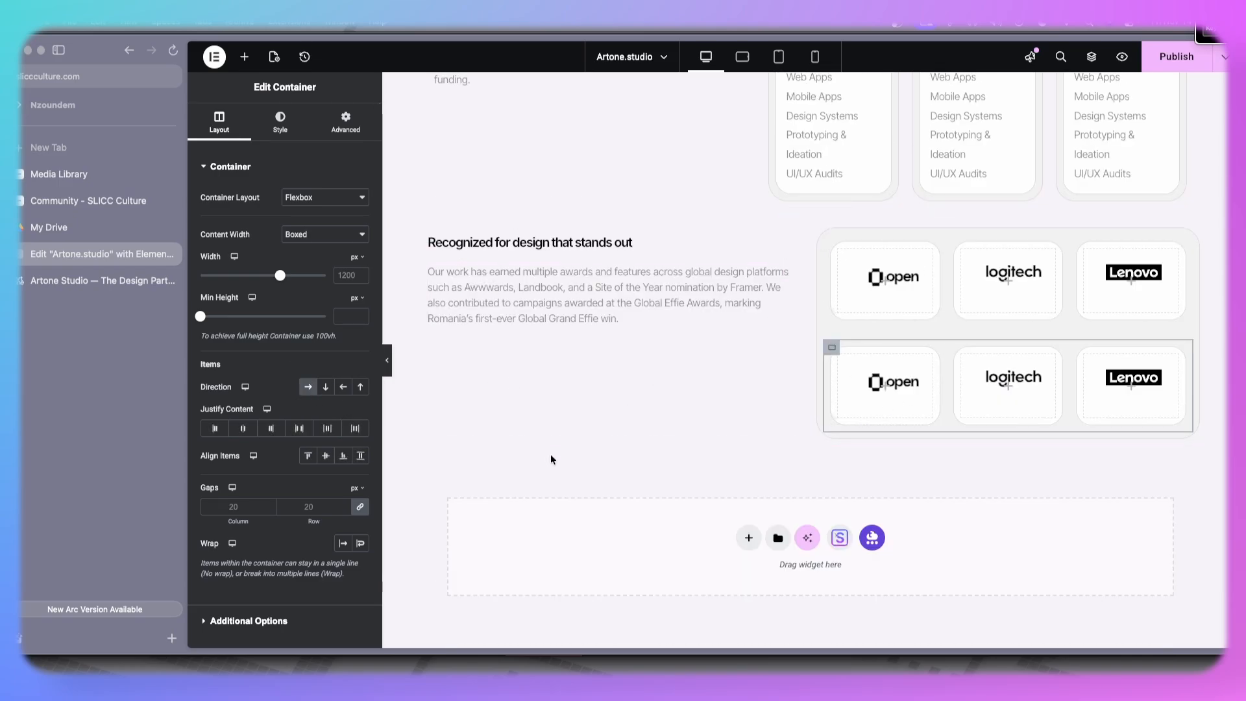
{"action": "left_click", "coordinate": [387, 362]}
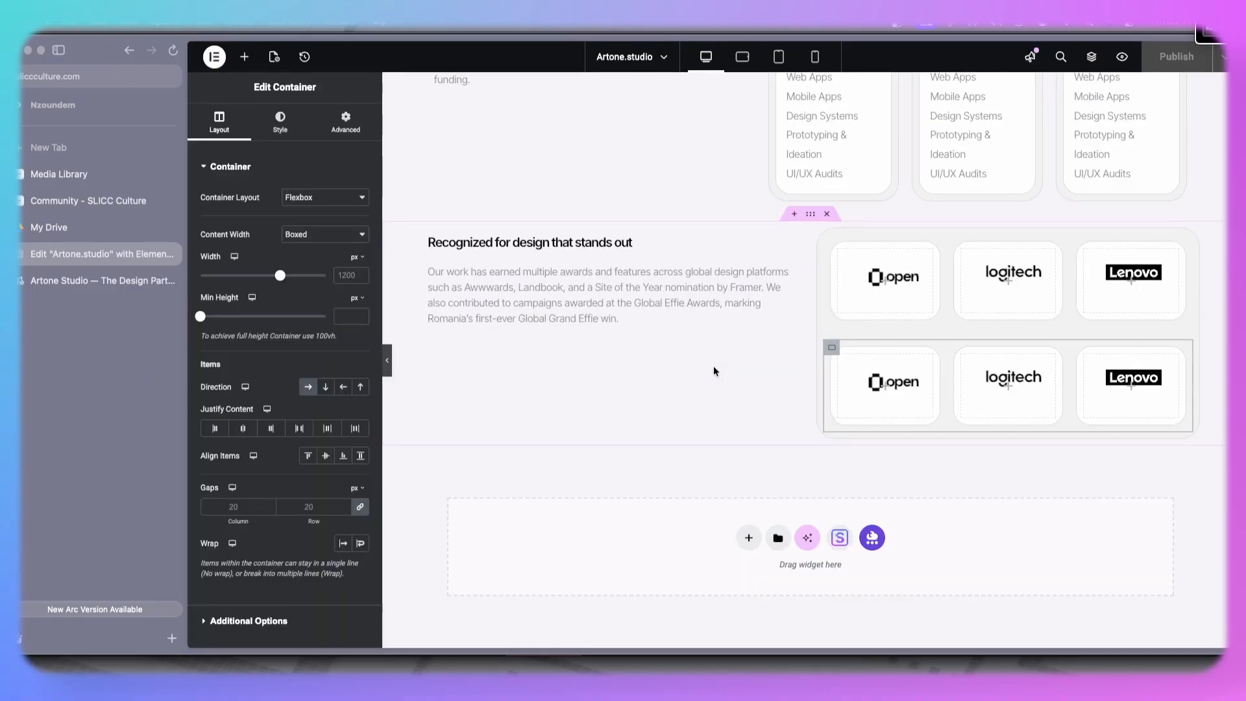
- Set the 'How we help you grow' text container's width to 70%
{"action": "scroll", "coordinate": [714, 365], "scroll_direction": "up", "scroll_amount": 1}
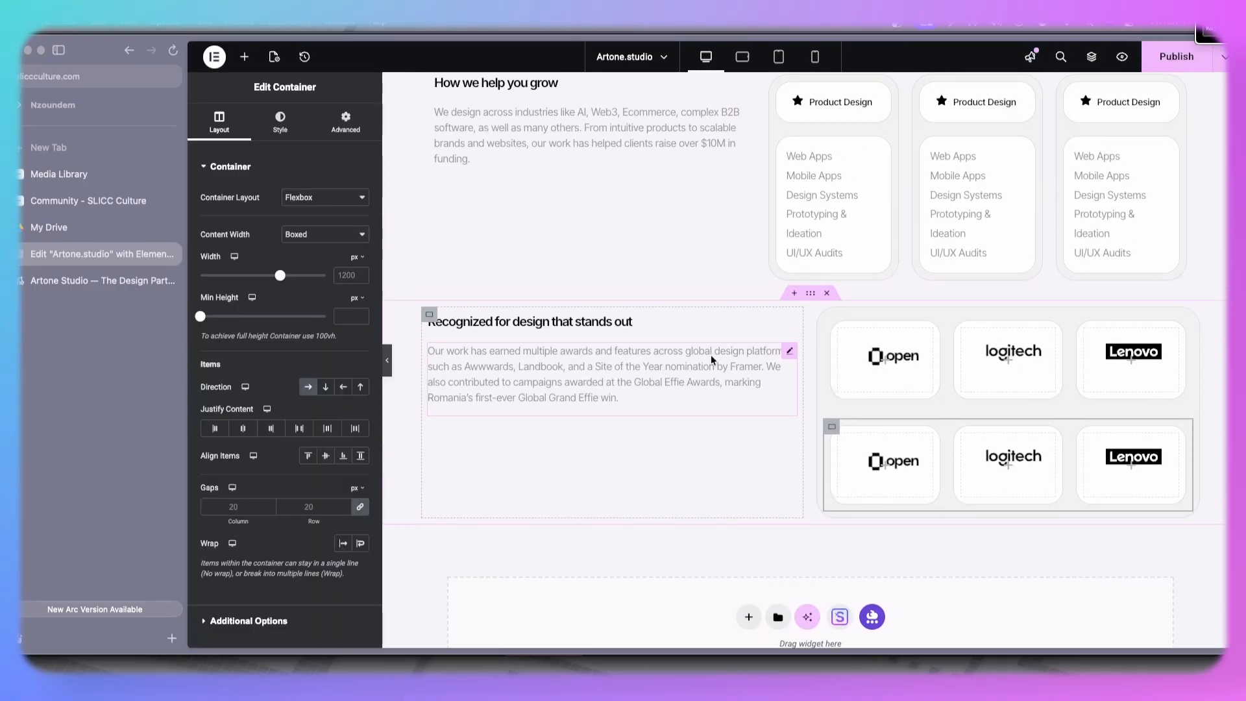
{"action": "scroll", "coordinate": [712, 353], "scroll_direction": "up", "scroll_amount": 2}
{"action": "left_click", "coordinate": [435, 198]}
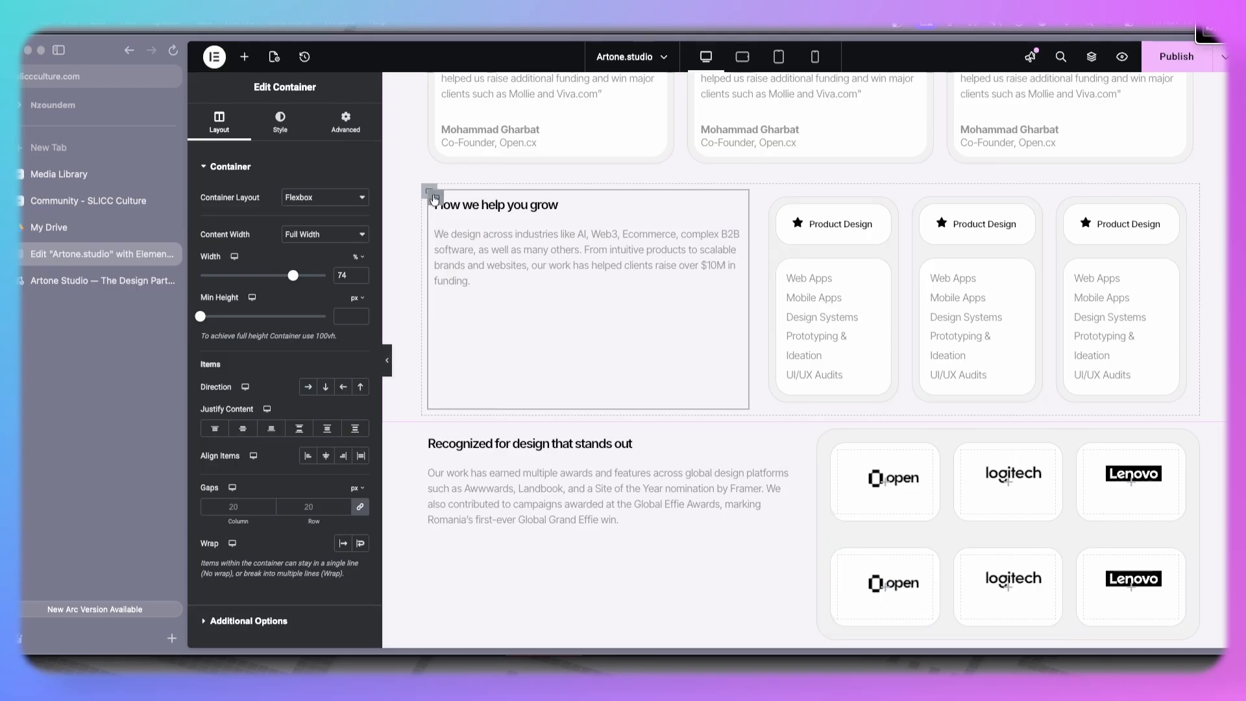
{"action": "left_click", "coordinate": [361, 279]}
{"action": "left_click", "coordinate": [362, 279]}
{"action": "left_click", "coordinate": [362, 279]}
{"action": "left_click", "coordinate": [361, 279]}
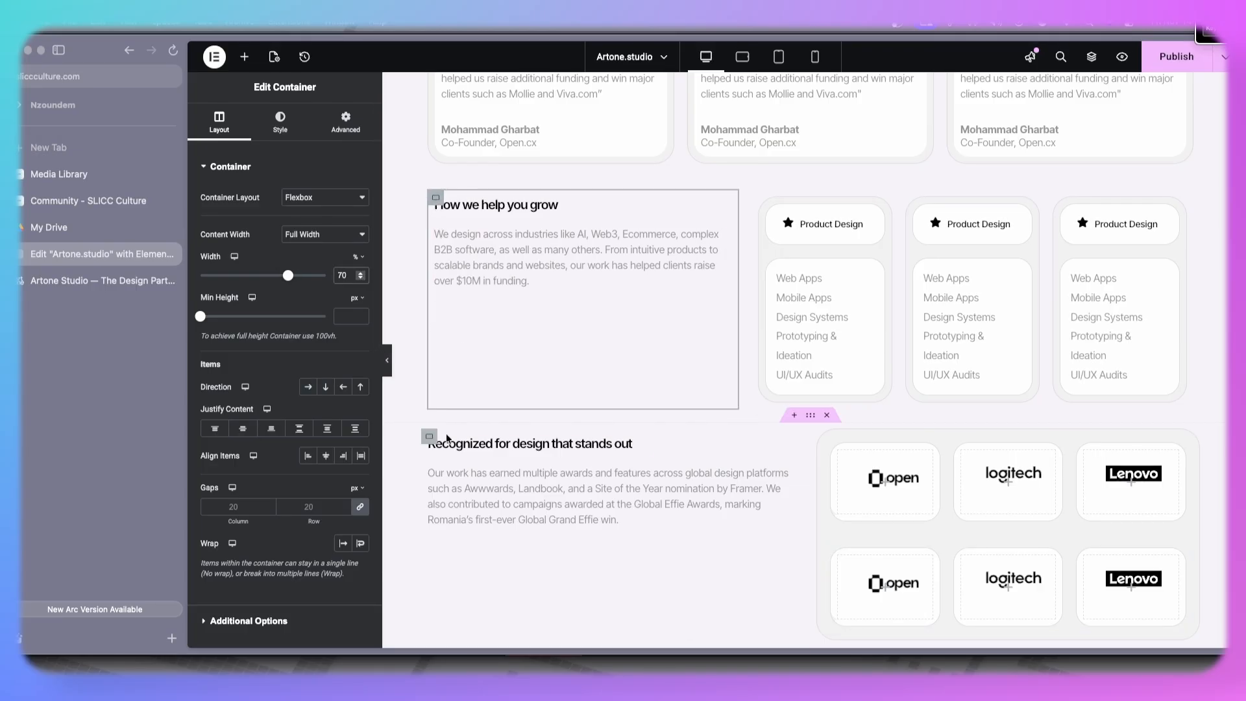
- Narrow the awards section's text container width to about 69%
{"action": "left_click", "coordinate": [429, 439]}
{"action": "left_click_drag", "start_coordinate": [326, 280], "coordinate": [288, 280]}
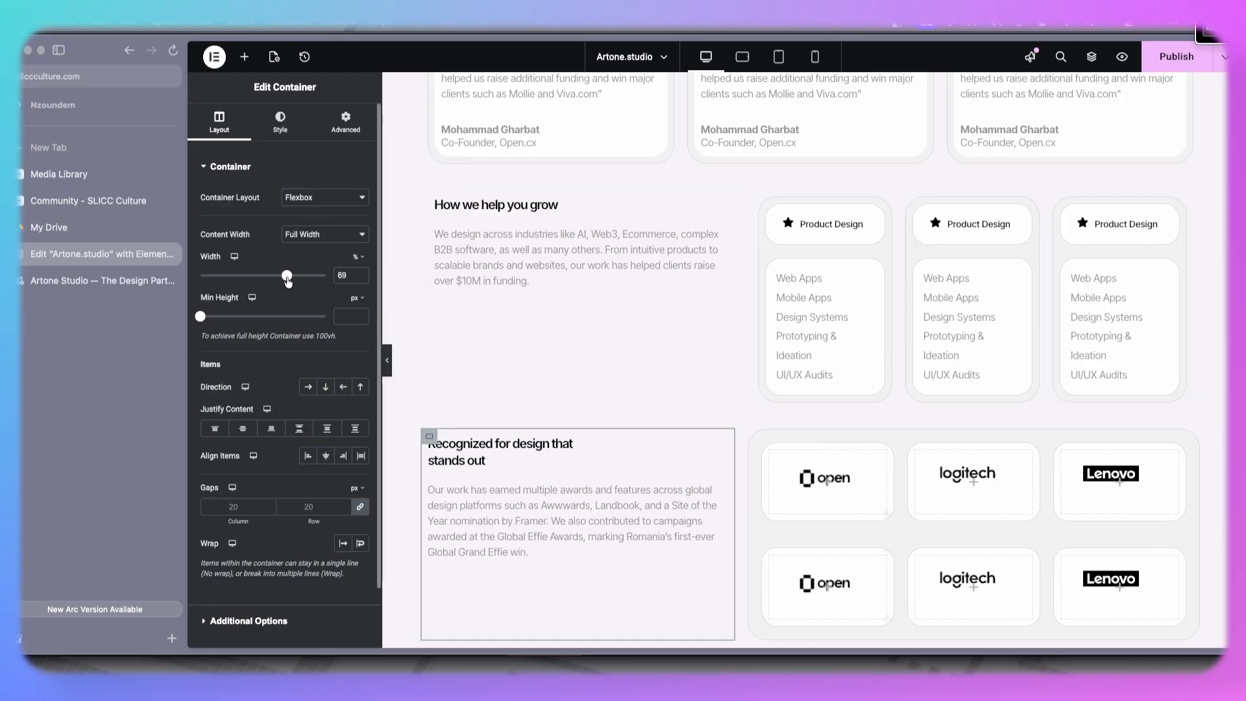
{"action": "left_click", "coordinate": [359, 273]}
- Set the service cards container's padding to 0 on all sides
{"action": "left_click", "coordinate": [386, 360]}
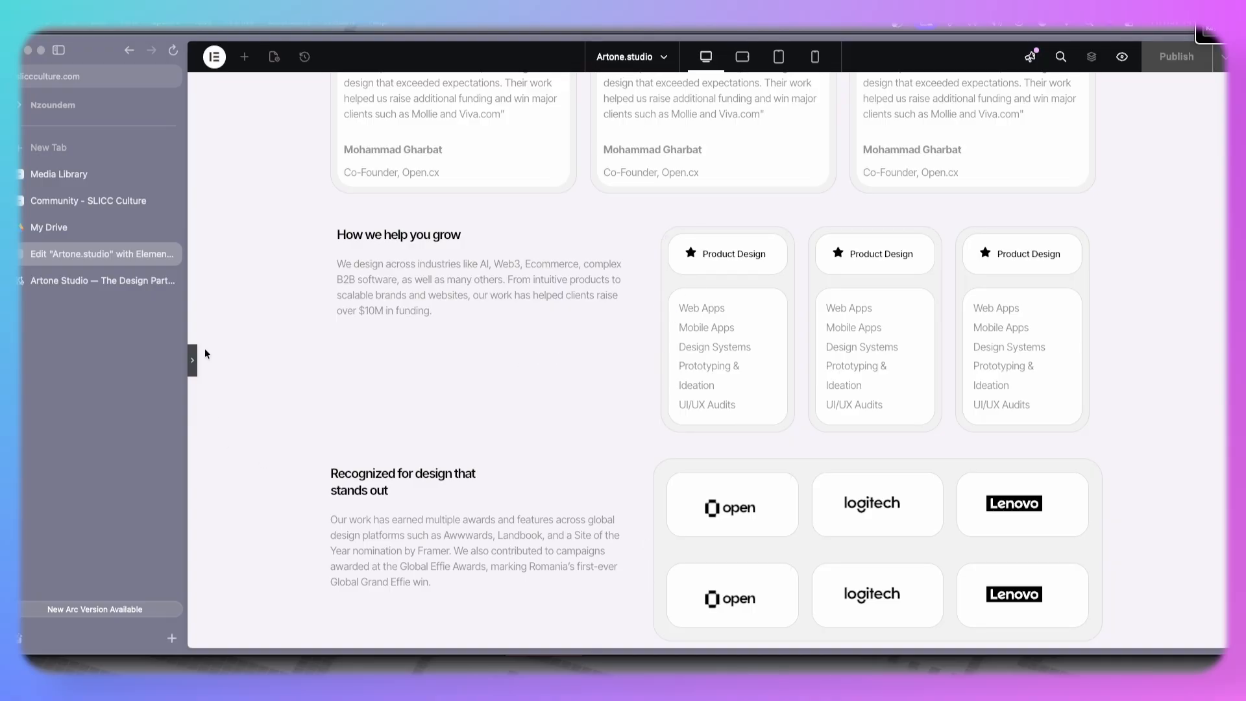
{"action": "key", "text": "super+p"}
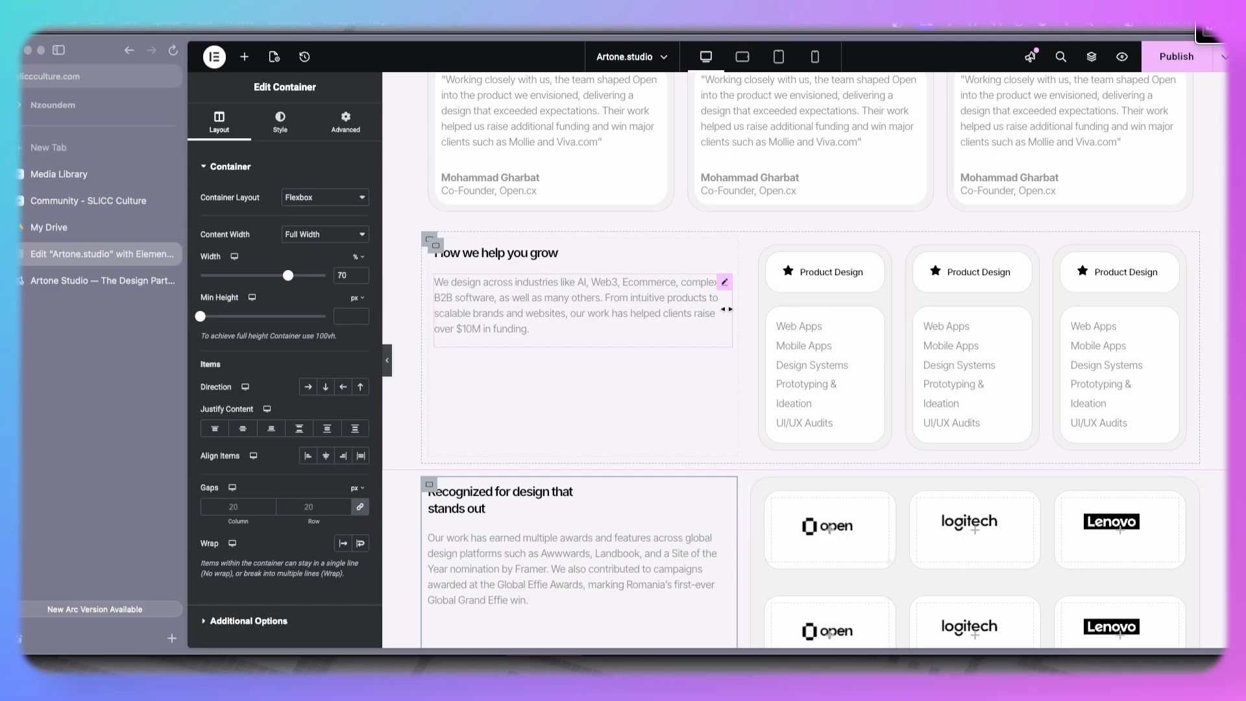
{"action": "scroll", "coordinate": [766, 324], "scroll_direction": "down", "scroll_amount": 3}
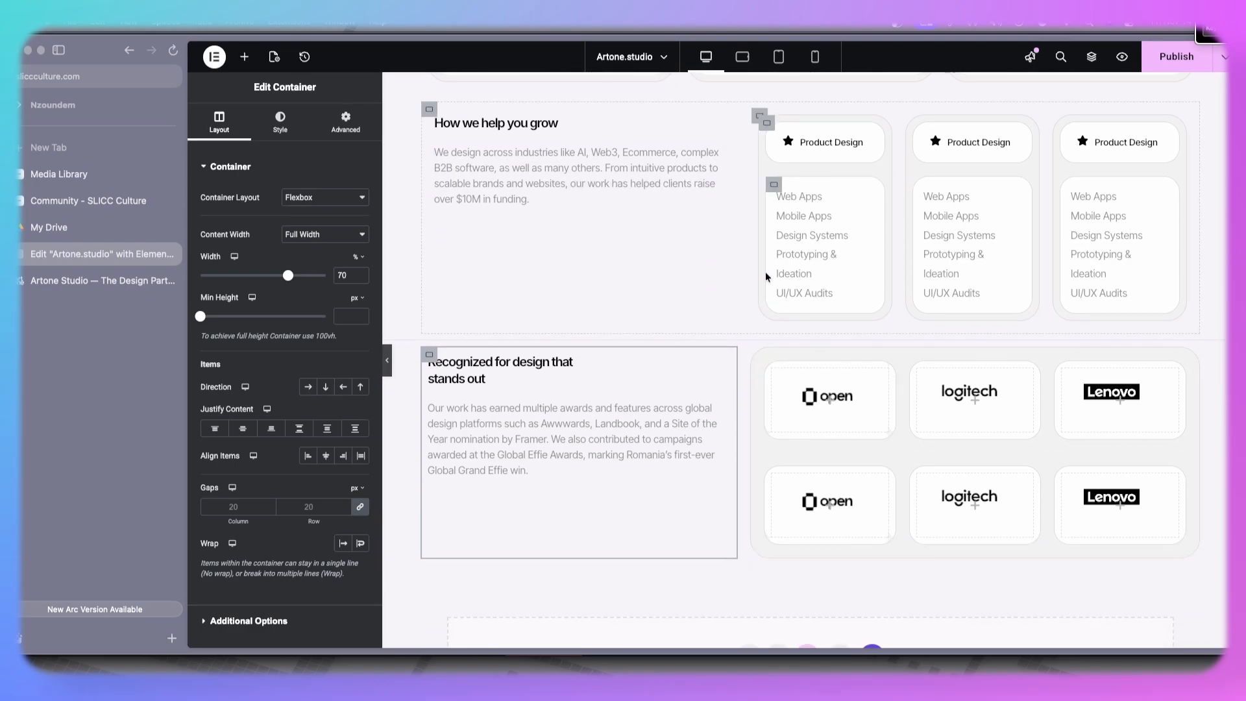
{"action": "left_click", "coordinate": [759, 116]}
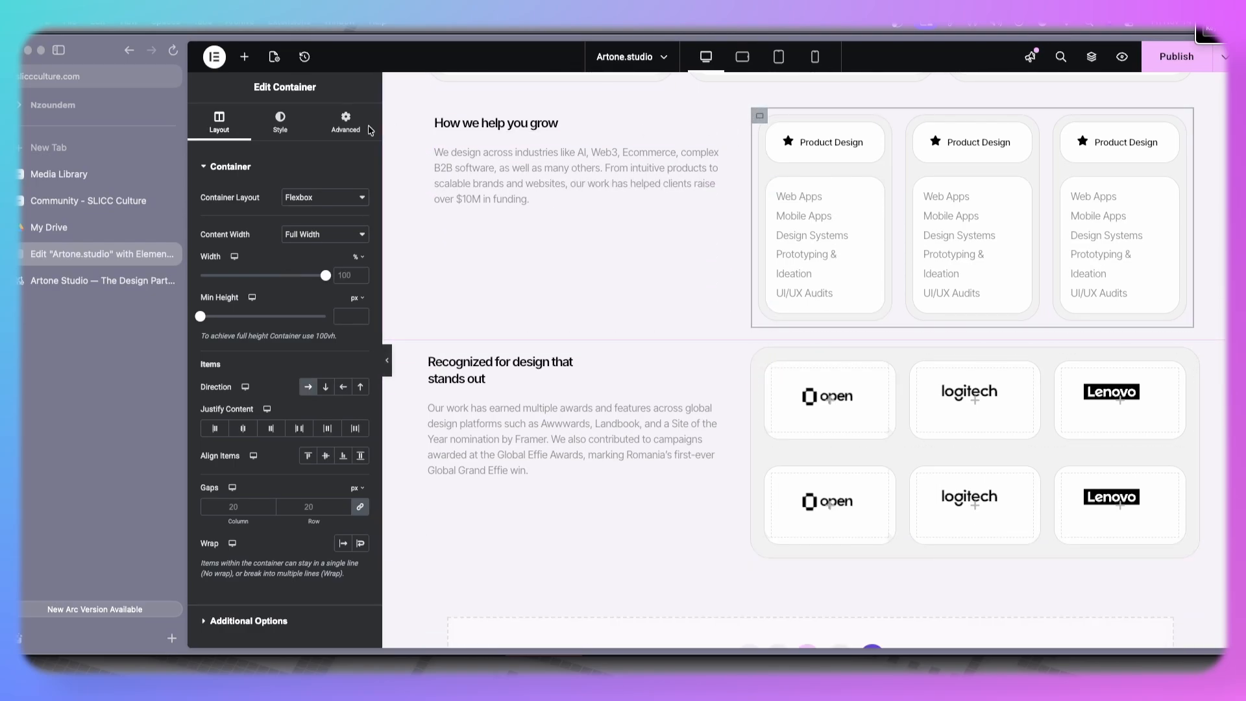
{"action": "left_click", "coordinate": [333, 134]}
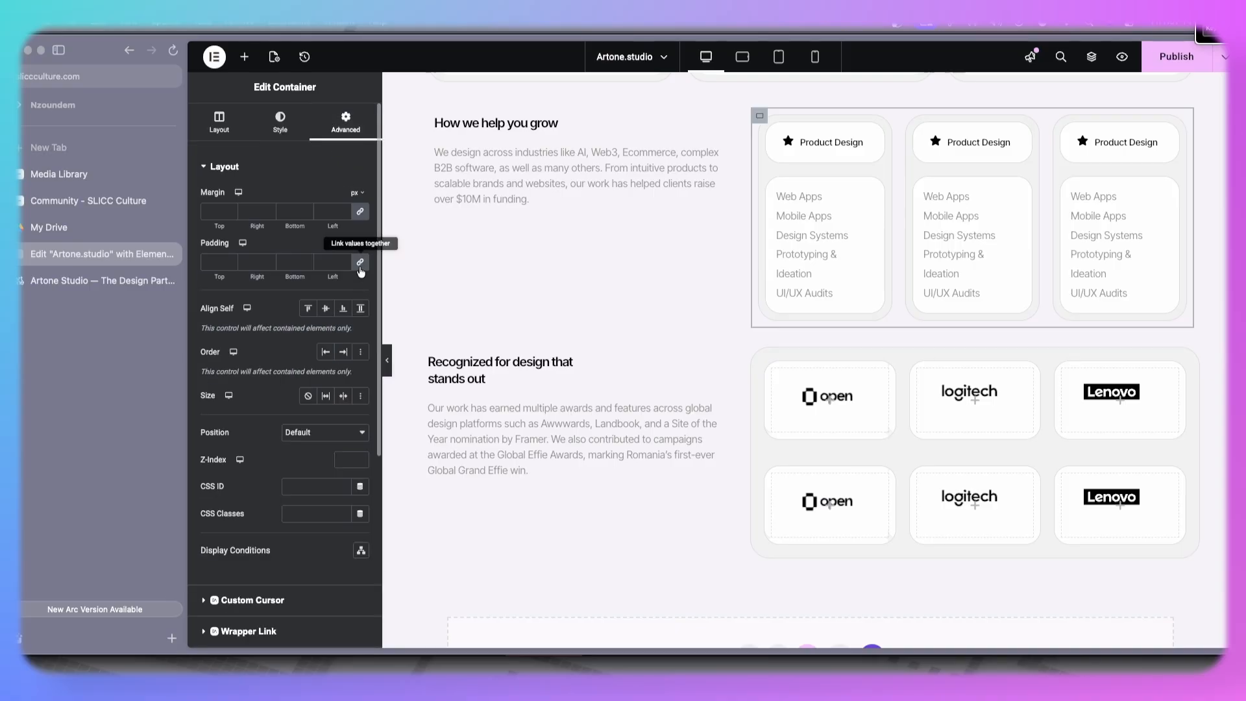
{"action": "left_click", "coordinate": [359, 261]}
{"action": "left_click", "coordinate": [388, 362]}
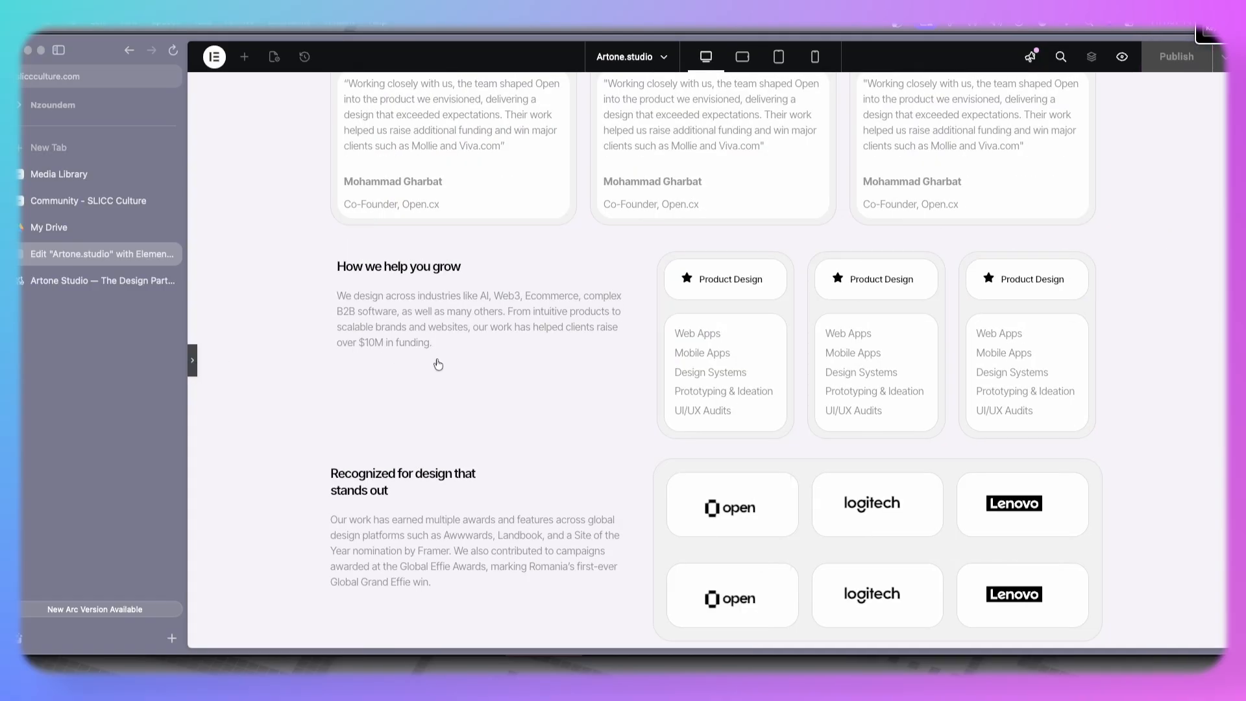
- Examine the live site's Frequently asked questions section, expanding its first question
{"action": "left_click", "coordinate": [193, 361]}
{"action": "scroll", "coordinate": [504, 361], "scroll_direction": "down", "scroll_amount": 4}
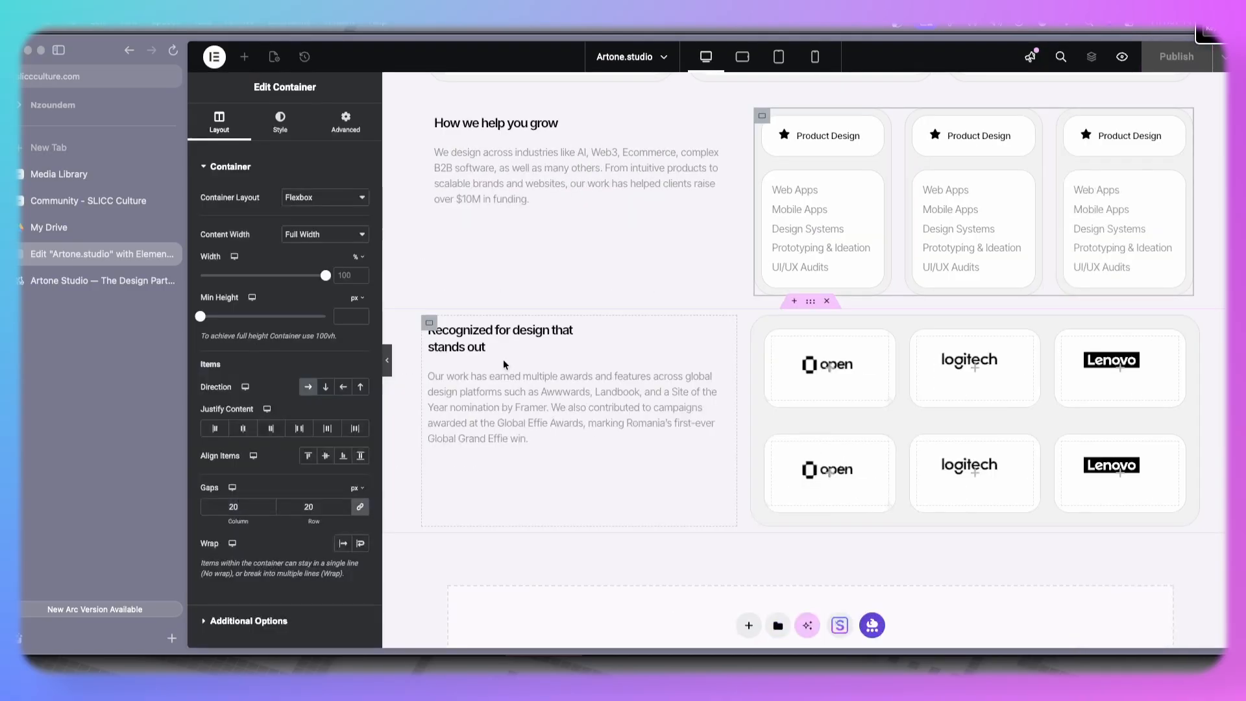
{"action": "scroll", "coordinate": [504, 360], "scroll_direction": "up", "scroll_amount": 4}
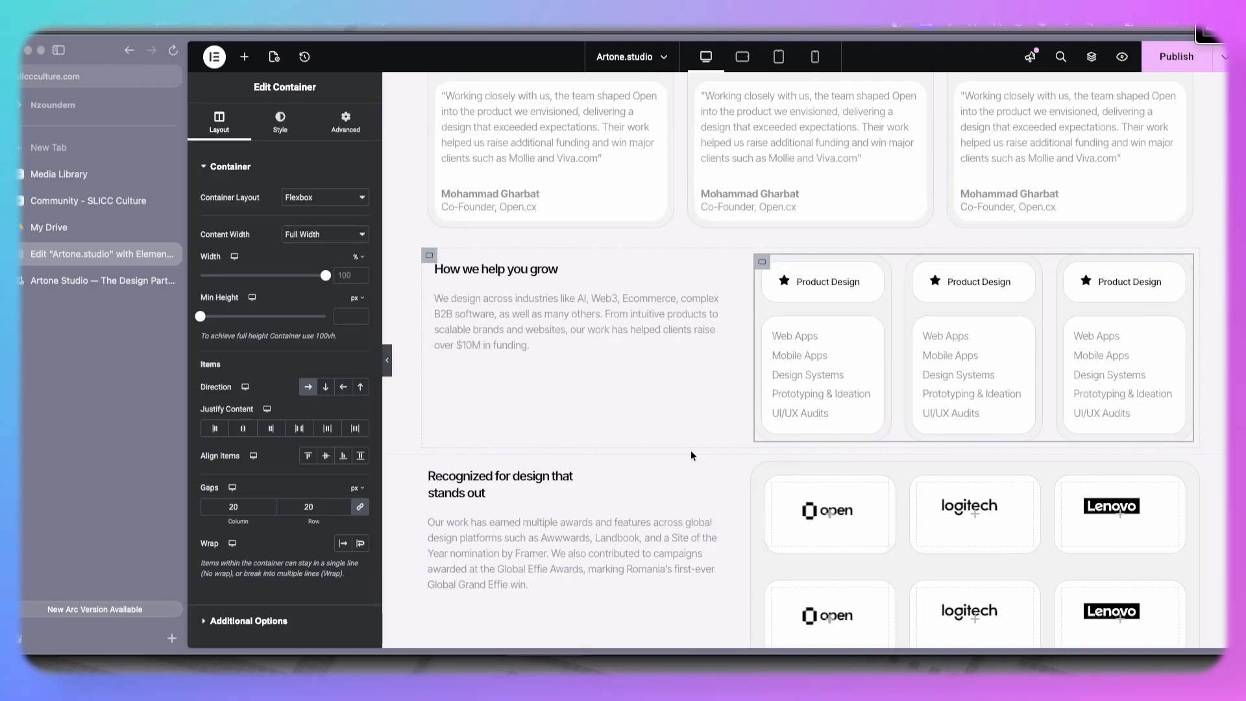
{"action": "scroll", "coordinate": [609, 473], "scroll_direction": "down", "scroll_amount": 3}
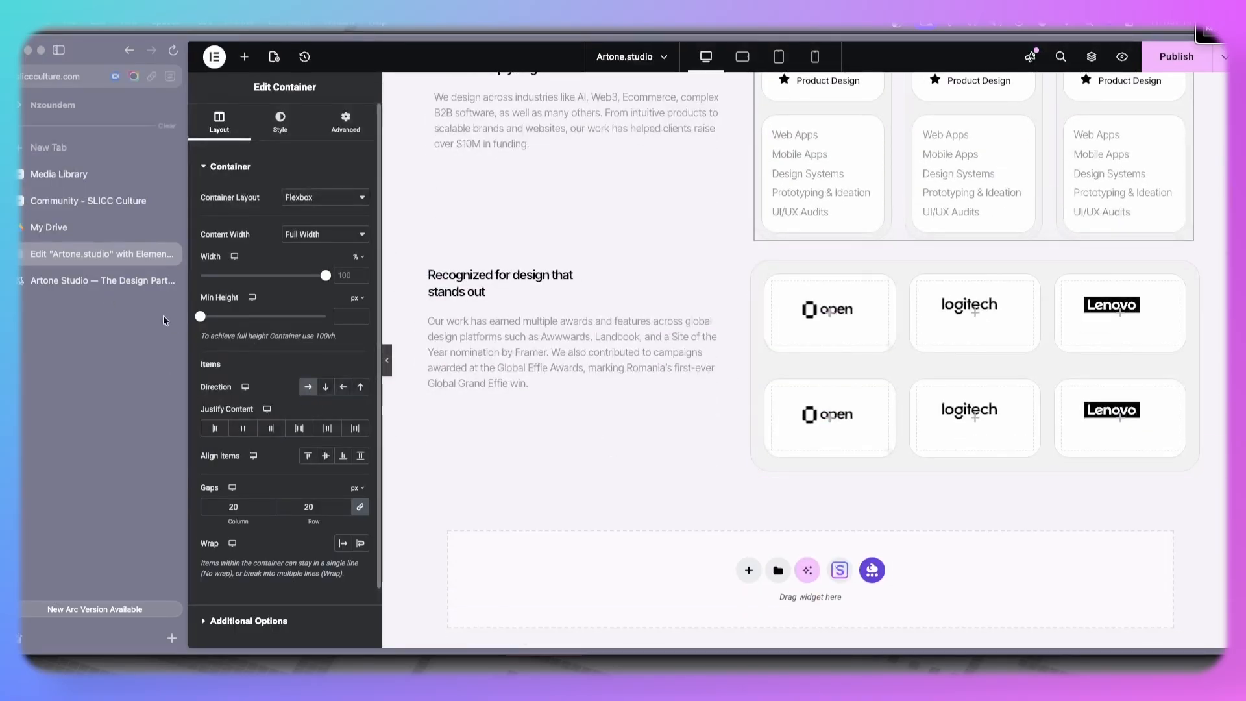
{"action": "left_click", "coordinate": [123, 288]}
{"action": "scroll", "coordinate": [549, 426], "scroll_direction": "down", "scroll_amount": 5}
{"action": "left_click", "coordinate": [762, 224]}
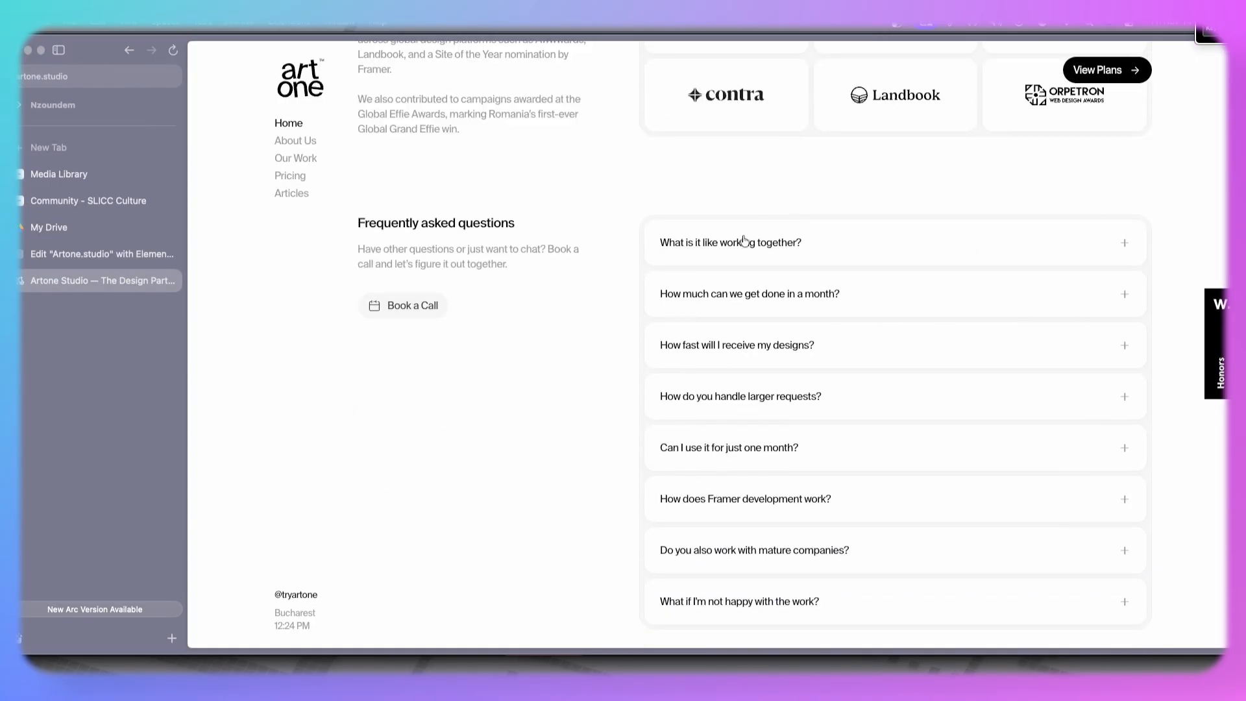
{"action": "scroll", "coordinate": [773, 331], "scroll_direction": "down", "scroll_amount": 5}
{"action": "left_click", "coordinate": [98, 254]}
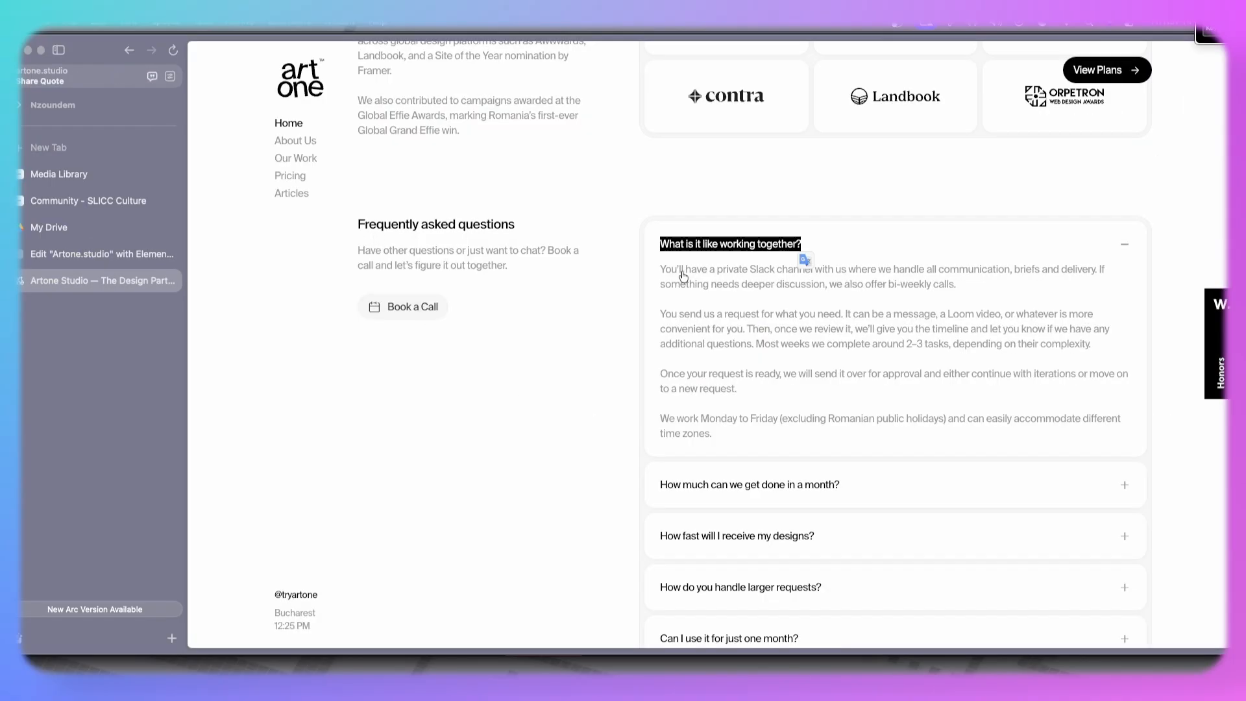
{"action": "left_click", "coordinate": [84, 250]}
- Add a new empty container below the awards section
{"action": "left_click_drag", "start_coordinate": [249, 233], "coordinate": [552, 484]}
{"action": "right_click", "coordinate": [416, 463]}
{"action": "right_click", "coordinate": [429, 461]}
{"action": "left_click", "coordinate": [830, 442]}
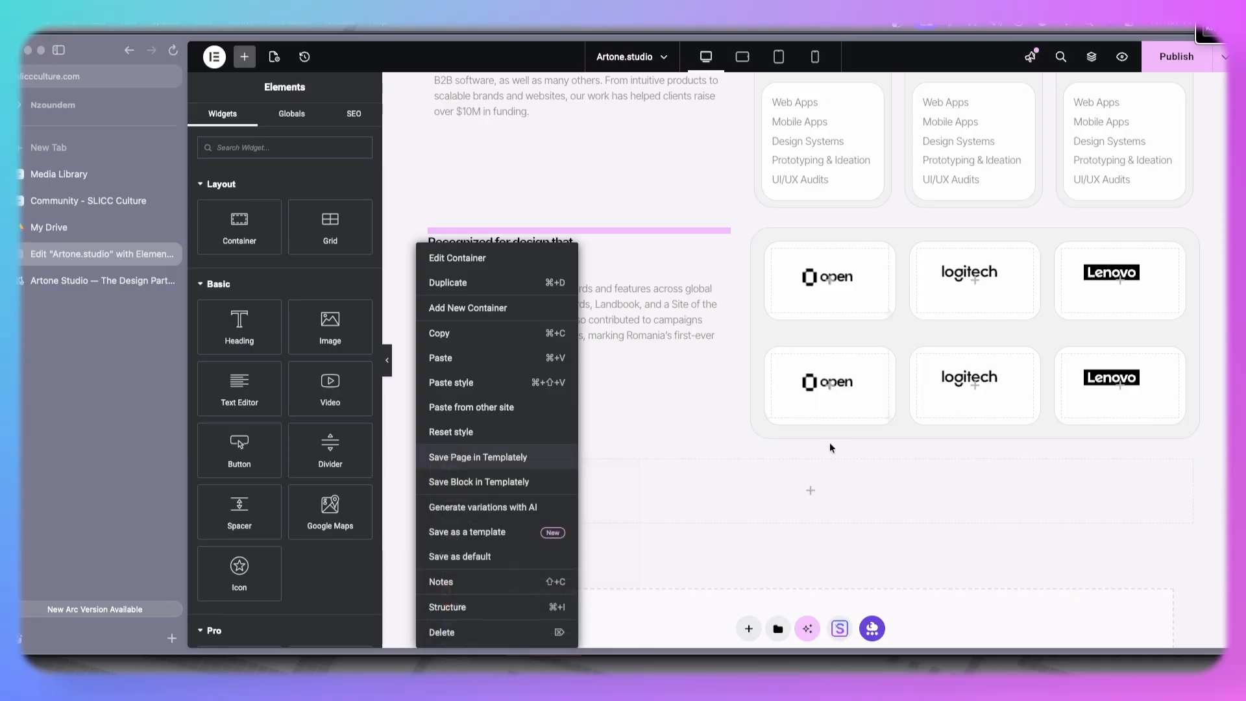
- Add a second inner container to the new section and set the section's direction to row so both sit side by side
{"action": "left_click", "coordinate": [448, 284]}
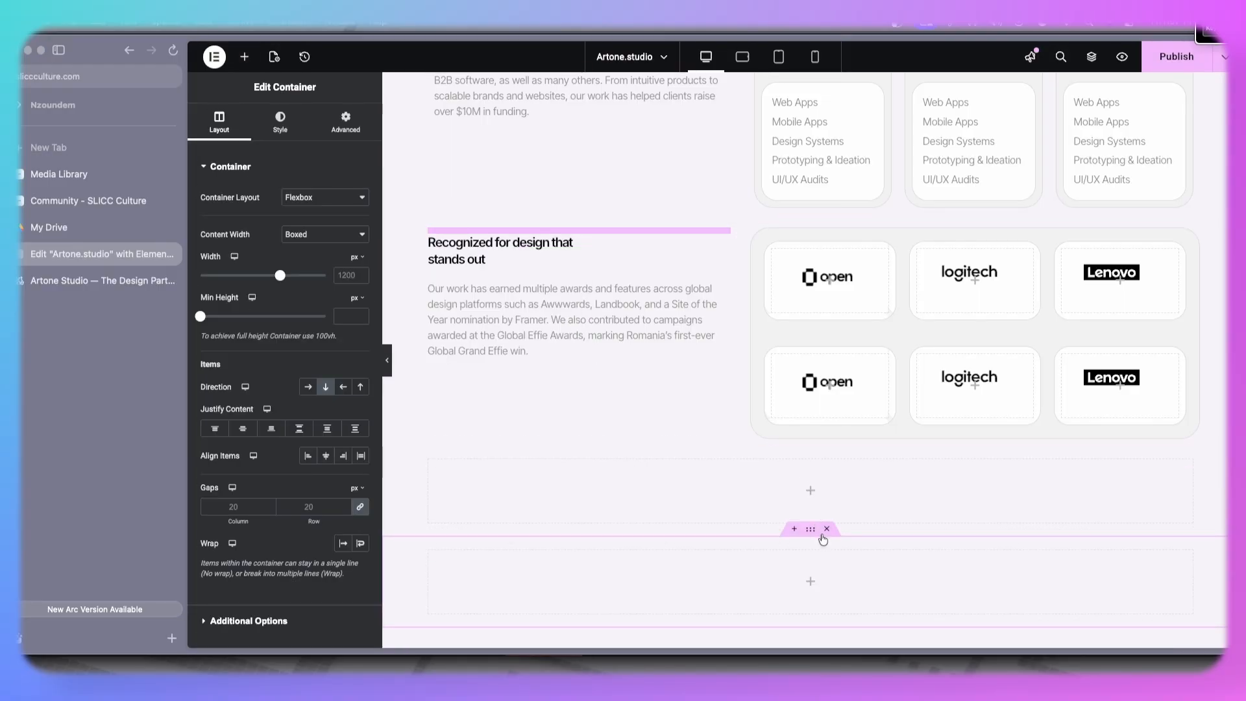
{"action": "left_click", "coordinate": [790, 529]}
{"action": "right_click", "coordinate": [429, 460]}
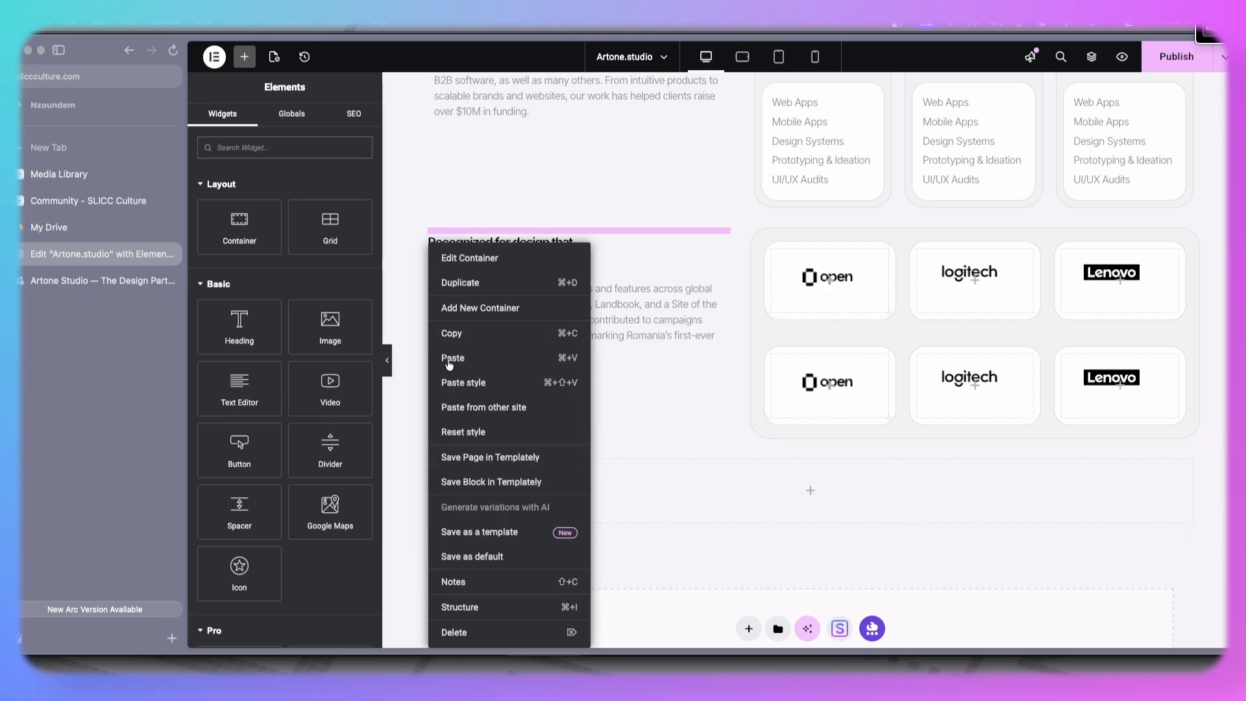
{"action": "left_click", "coordinate": [490, 295]}
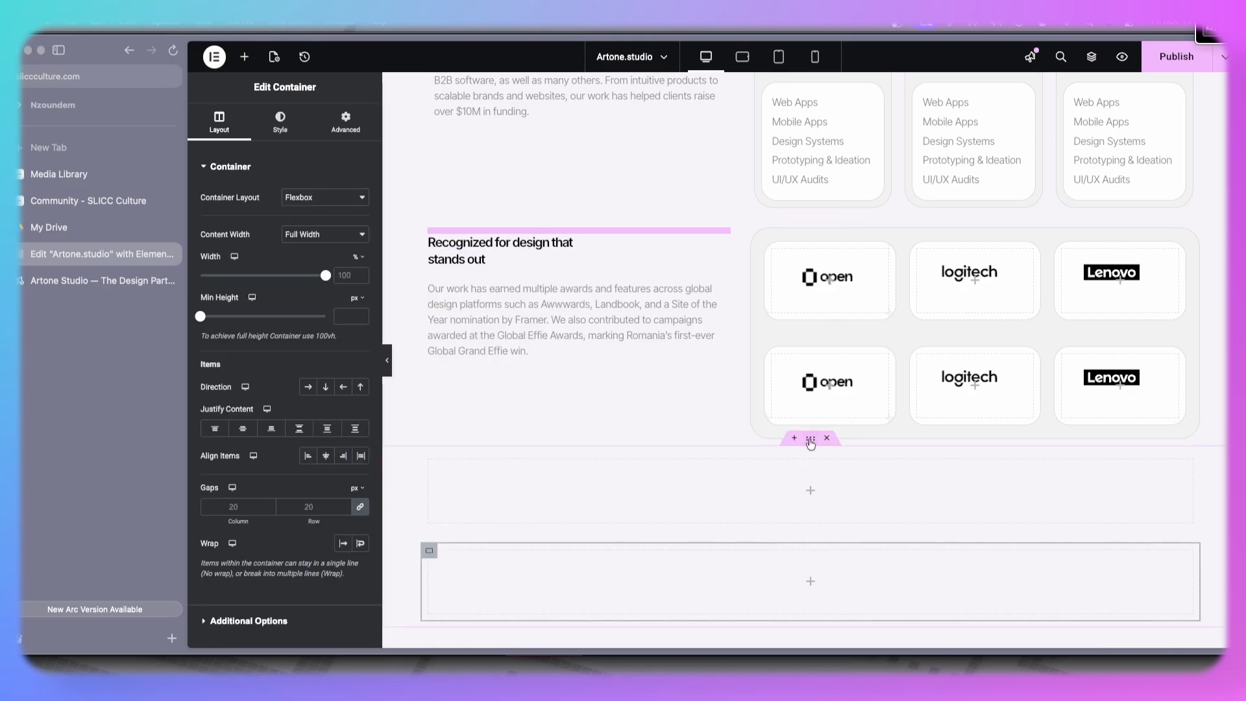
{"action": "left_click", "coordinate": [308, 387]}
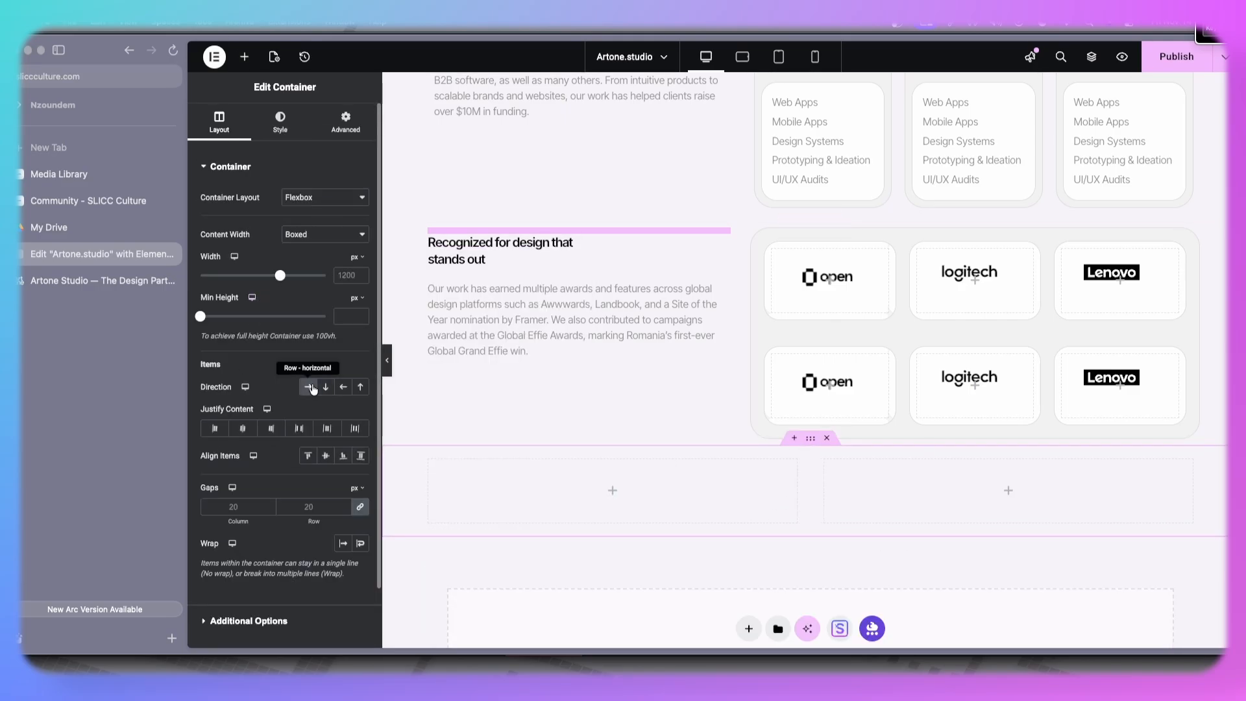
- Duplicate the awards heading into the new left column and set its title to Frequently asked questions, copied from the live site
{"action": "right_click", "coordinate": [590, 243]}
{"action": "left_click", "coordinate": [622, 281]}
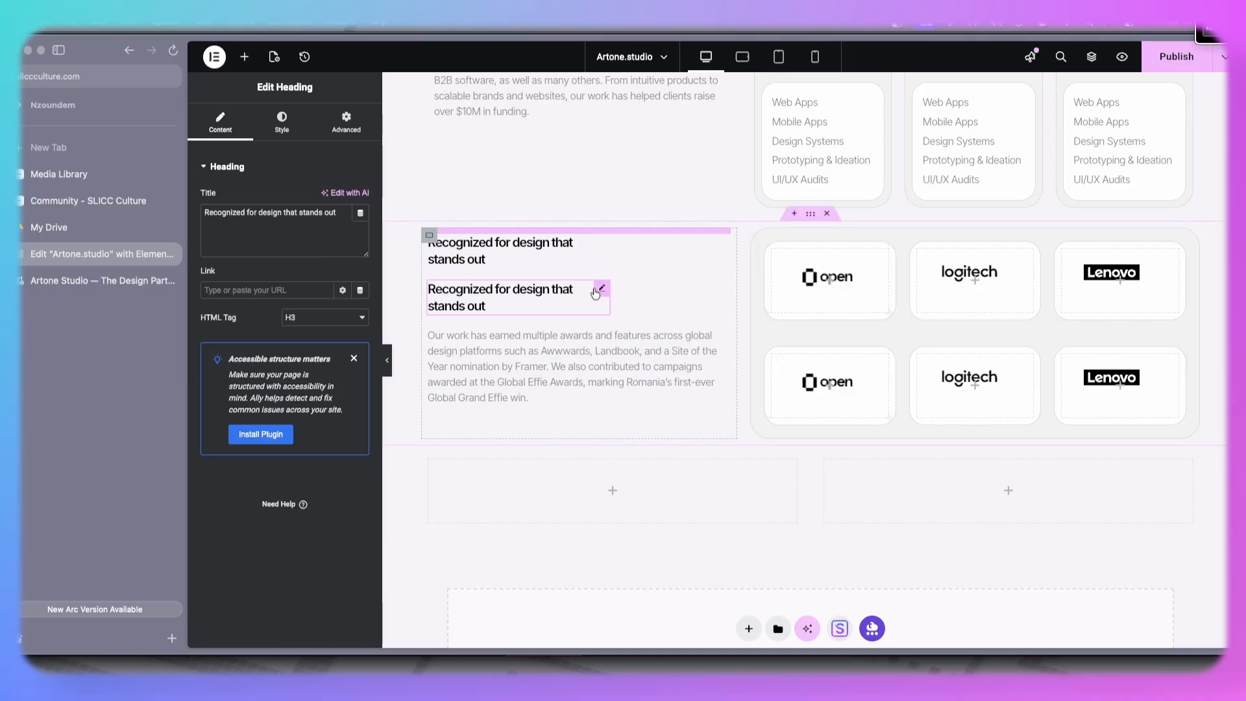
{"action": "left_click_drag", "start_coordinate": [600, 290], "coordinate": [598, 470]}
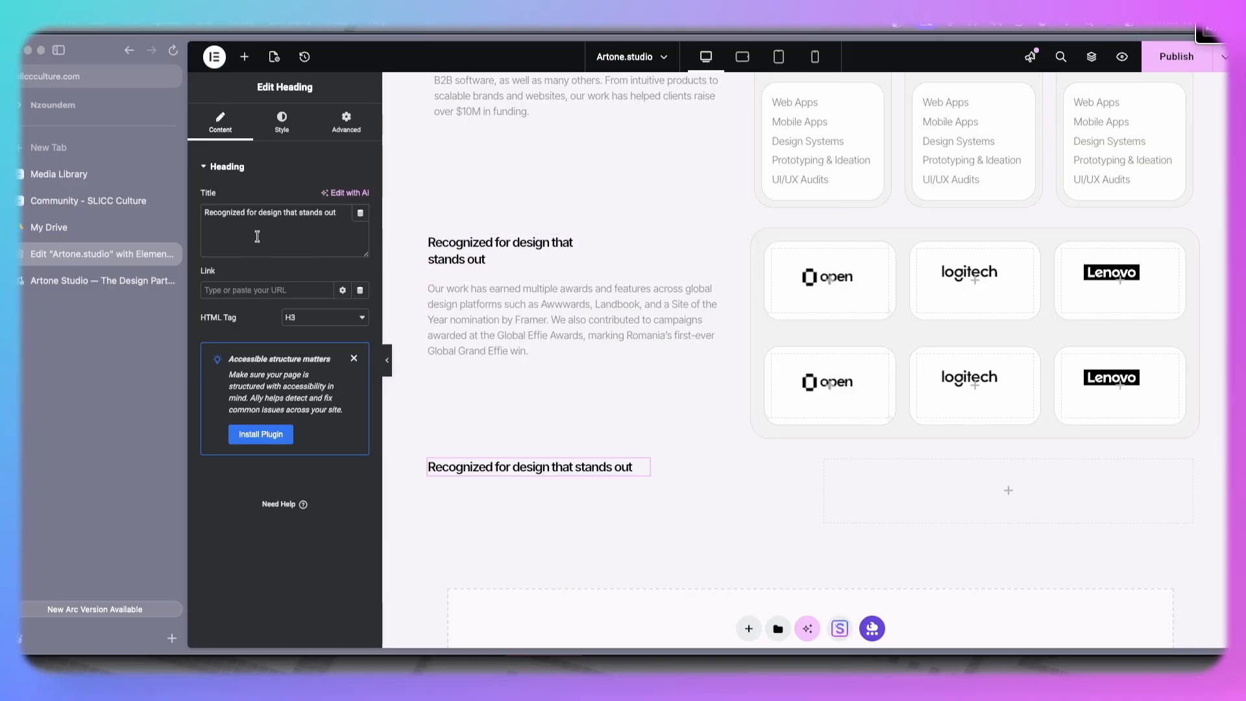
{"action": "key", "text": "ctrl+a"}
{"action": "type", "text": "What is it like working together?"}
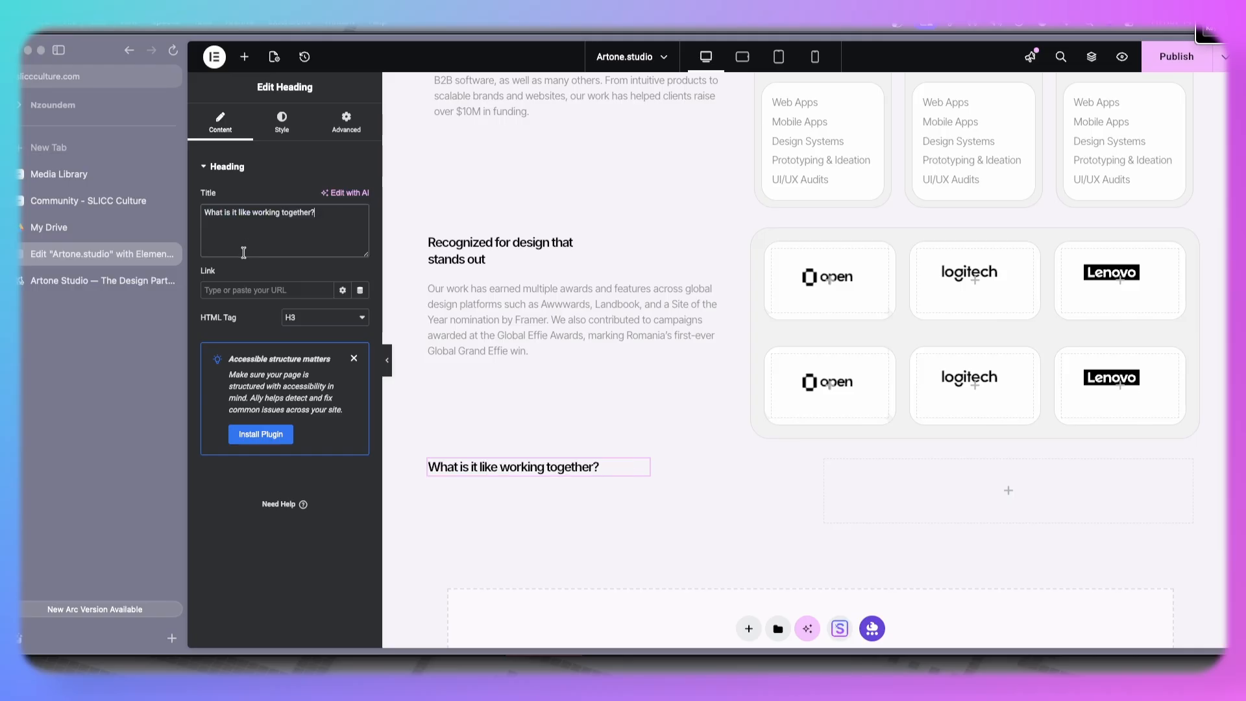
{"action": "left_click", "coordinate": [34, 283]}
{"action": "left_click_drag", "start_coordinate": [359, 224], "coordinate": [513, 226]}
{"action": "key", "text": "super+c"}
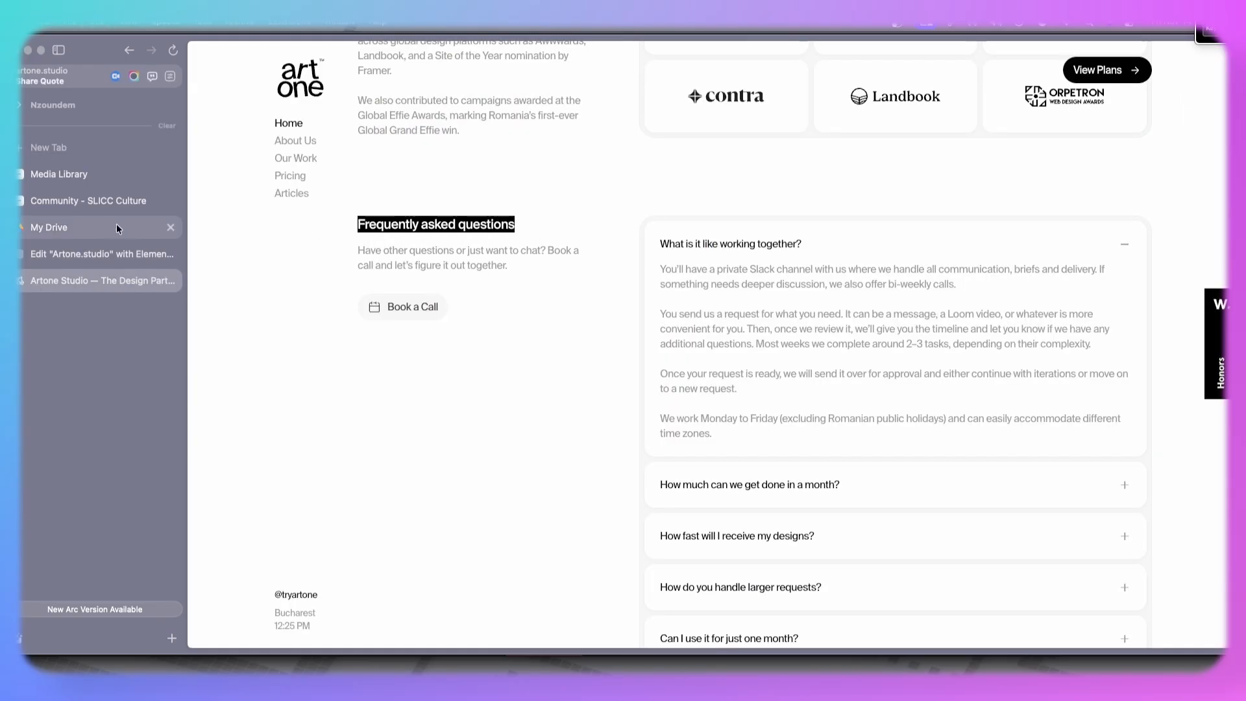
{"action": "left_click", "coordinate": [116, 252]}
{"action": "key", "text": "super+a"}
{"action": "key", "text": "super+v"}
- Copy the awards paragraph and paste it below the FAQ heading in the left column
{"action": "right_click", "coordinate": [542, 310]}
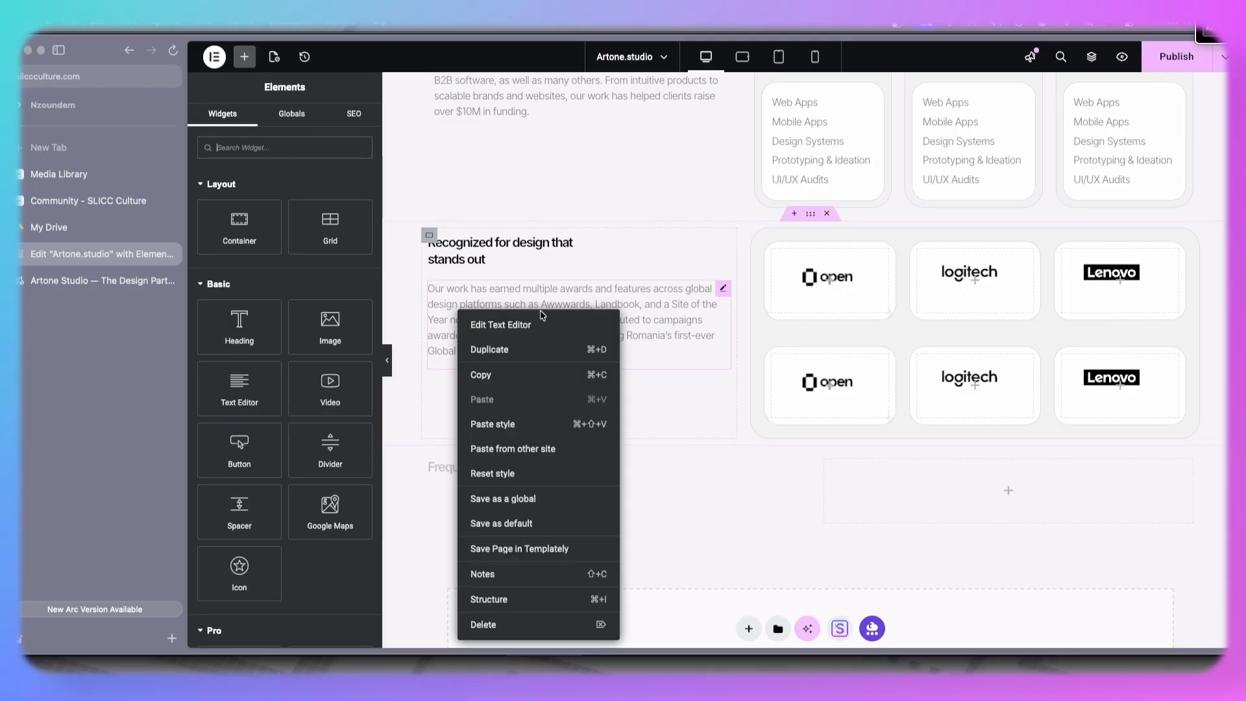
{"action": "left_click", "coordinate": [507, 376]}
{"action": "right_click", "coordinate": [470, 473]}
{"action": "left_click", "coordinate": [506, 359]}
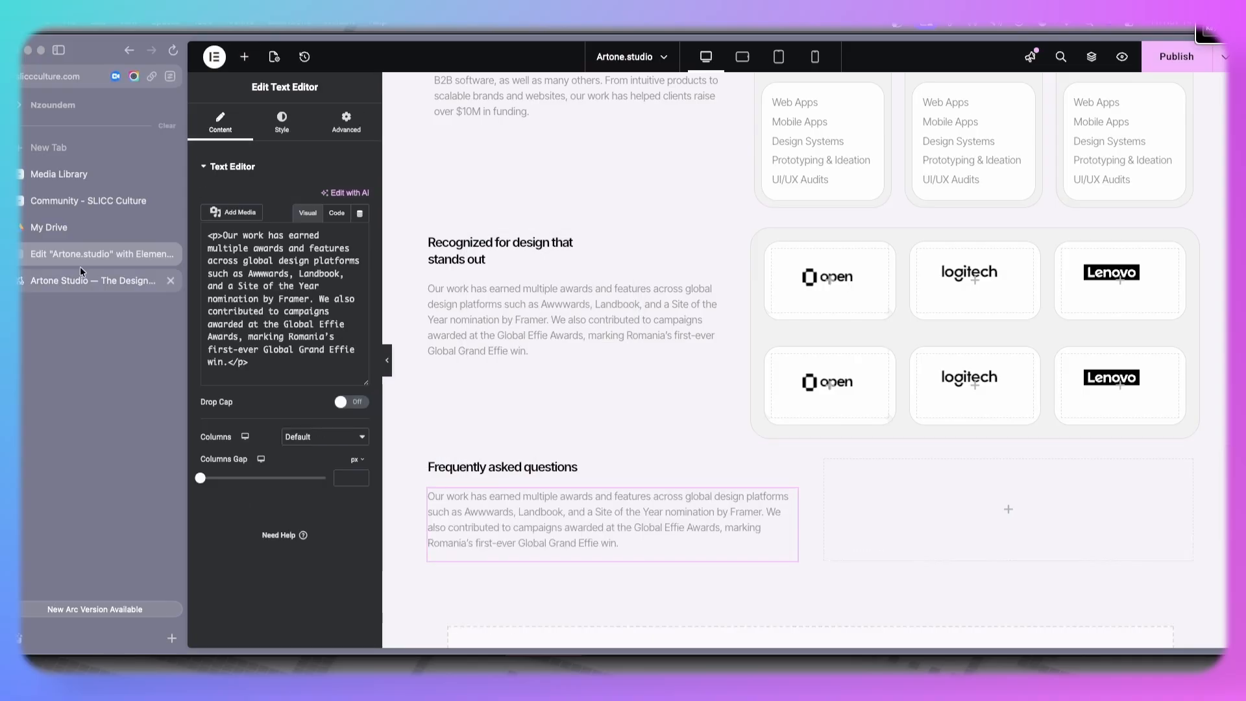
- Replace the pasted paragraph's text with the live site's FAQ description about booking a call
{"action": "left_click", "coordinate": [80, 276]}
{"action": "left_click_drag", "start_coordinate": [358, 251], "coordinate": [518, 266]}
{"action": "key", "text": "super+c"}
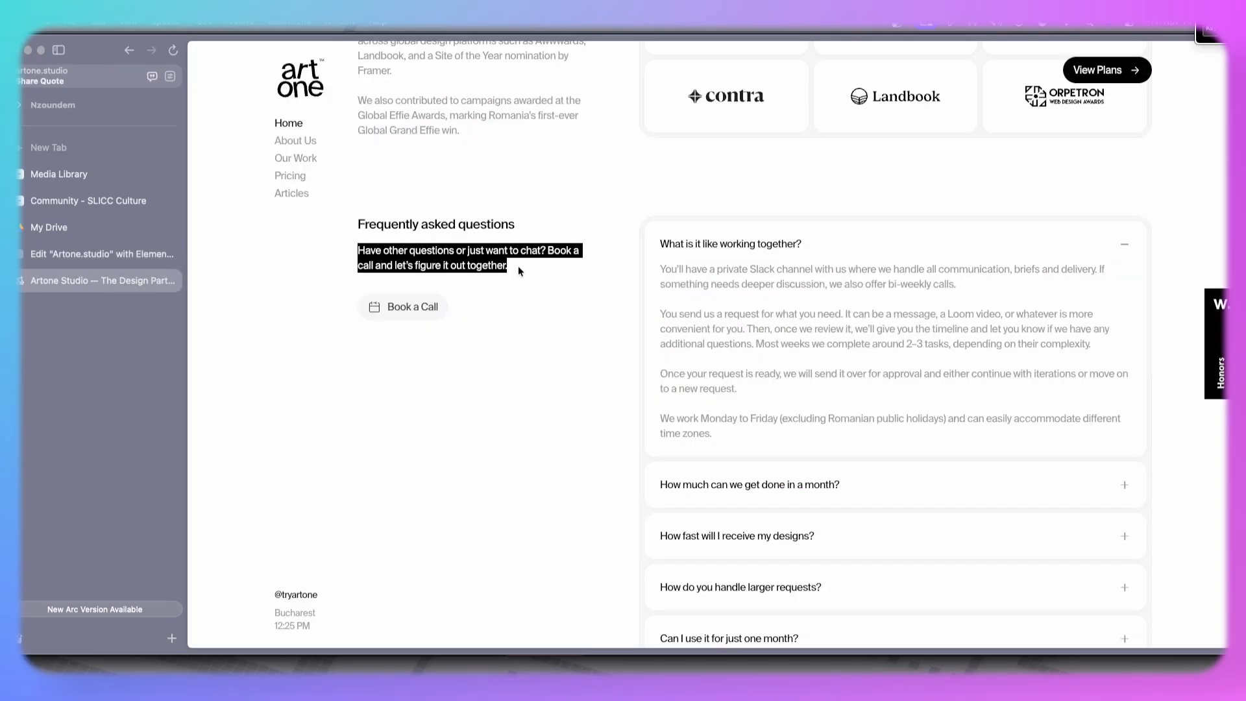
{"action": "left_click", "coordinate": [98, 259]}
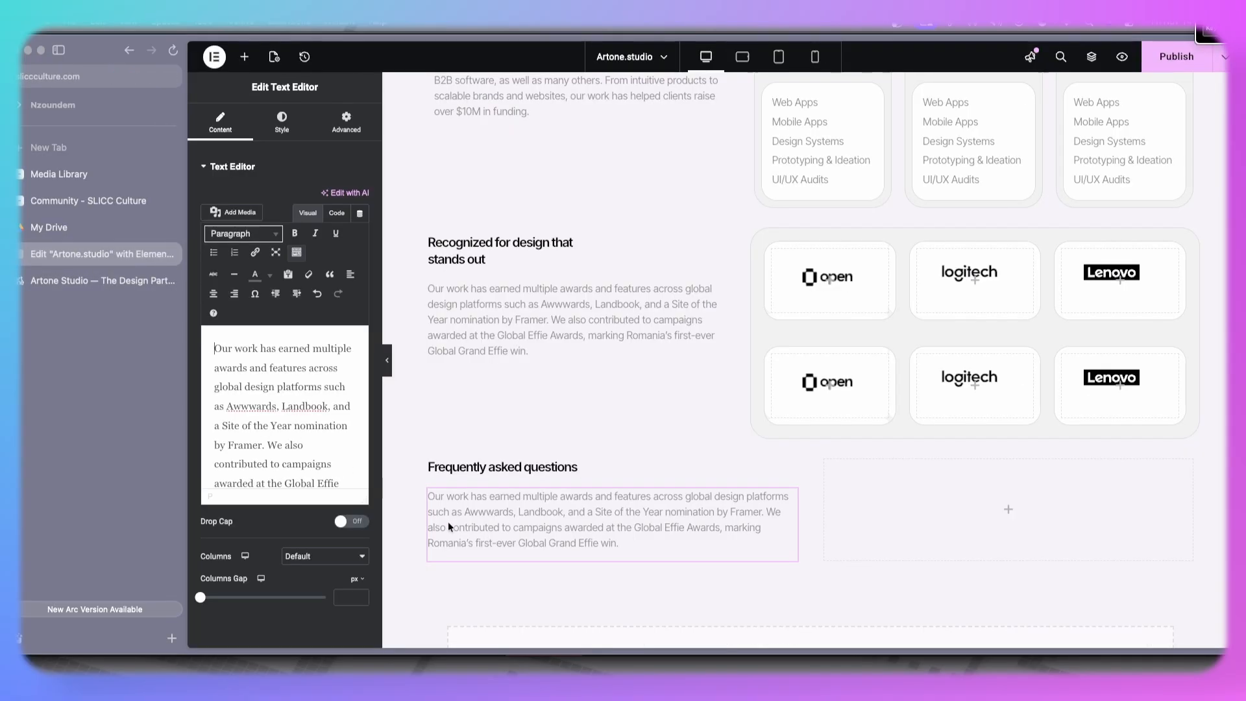
{"action": "left_click", "coordinate": [317, 433]}
{"action": "key", "text": "super+a"}
{"action": "key", "text": "super+v"}
- Copy a button from the section above and paste it below the FAQ paragraph
{"action": "scroll", "coordinate": [677, 372], "scroll_direction": "up", "scroll_amount": 10}
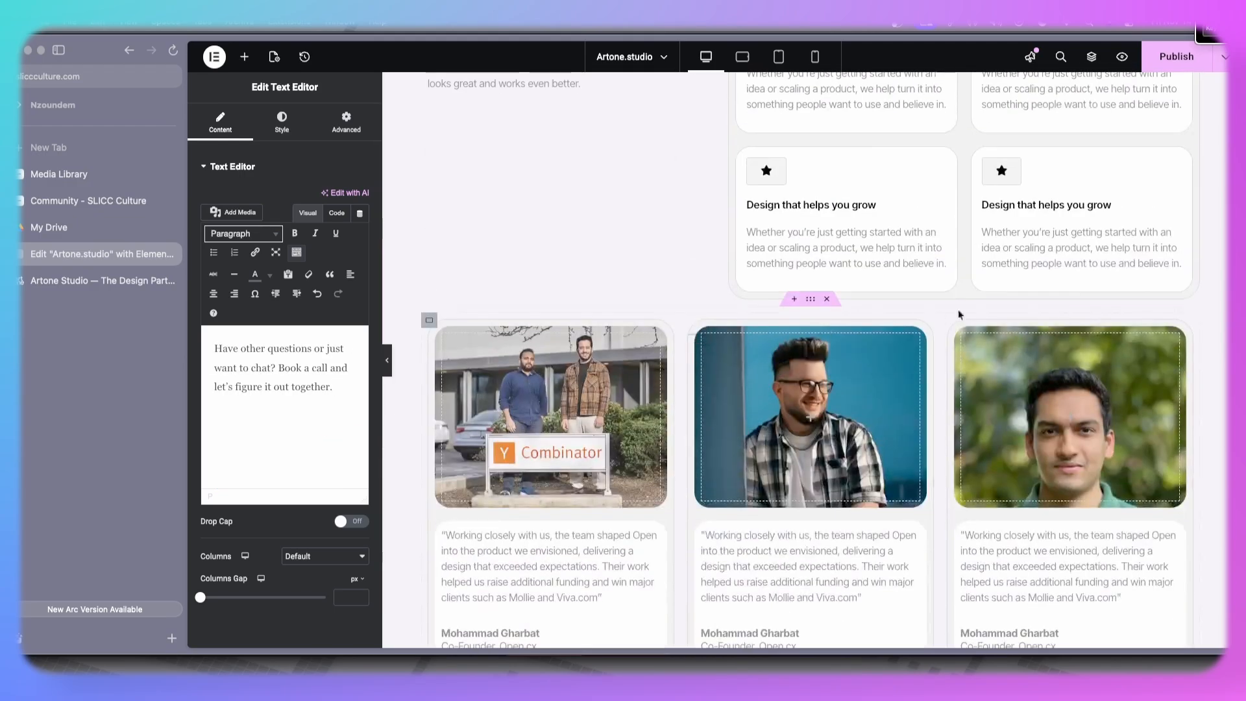
{"action": "scroll", "coordinate": [1070, 213], "scroll_direction": "up", "scroll_amount": 5}
{"action": "right_click", "coordinate": [1153, 184]}
{"action": "left_click", "coordinate": [1130, 254]}
{"action": "scroll", "coordinate": [771, 396], "scroll_direction": "down", "scroll_amount": 10}
{"action": "scroll", "coordinate": [772, 395], "scroll_direction": "down", "scroll_amount": 10}
{"action": "right_click", "coordinate": [496, 486]}
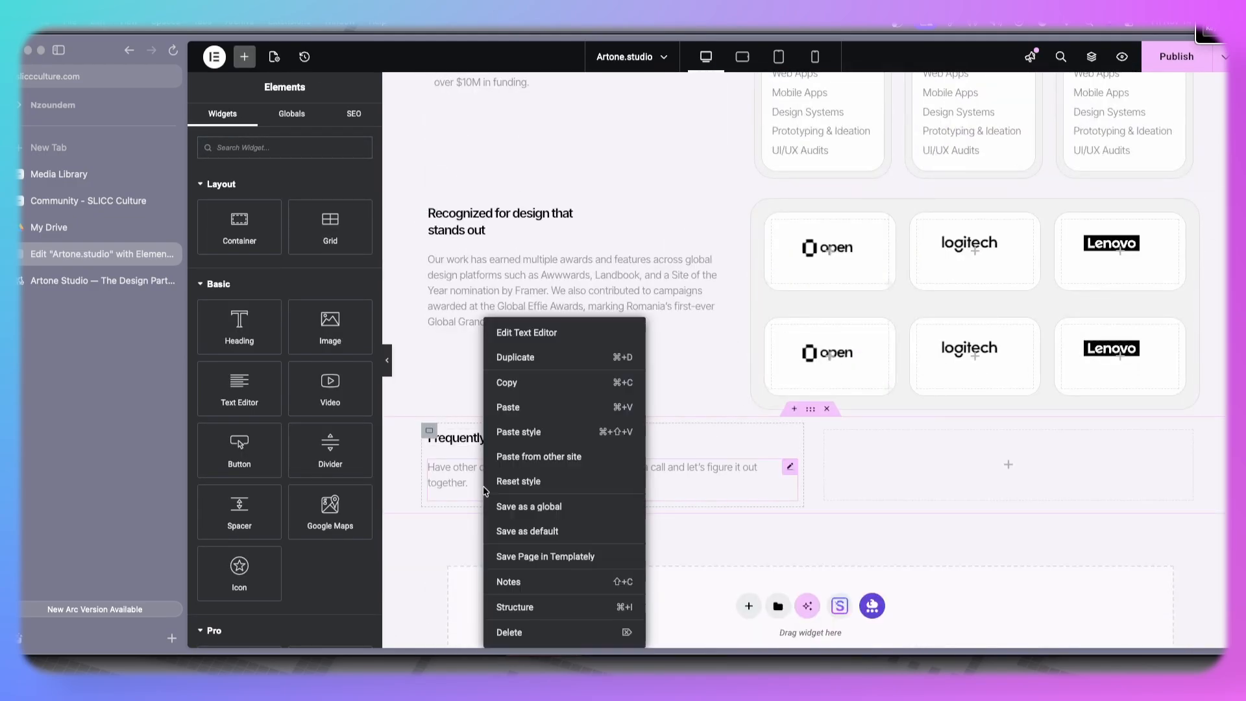
{"action": "left_click", "coordinate": [517, 408]}
- Set the FAQ button's text to Book a call
{"action": "left_click", "coordinate": [53, 274]}
{"action": "left_click", "coordinate": [69, 255]}
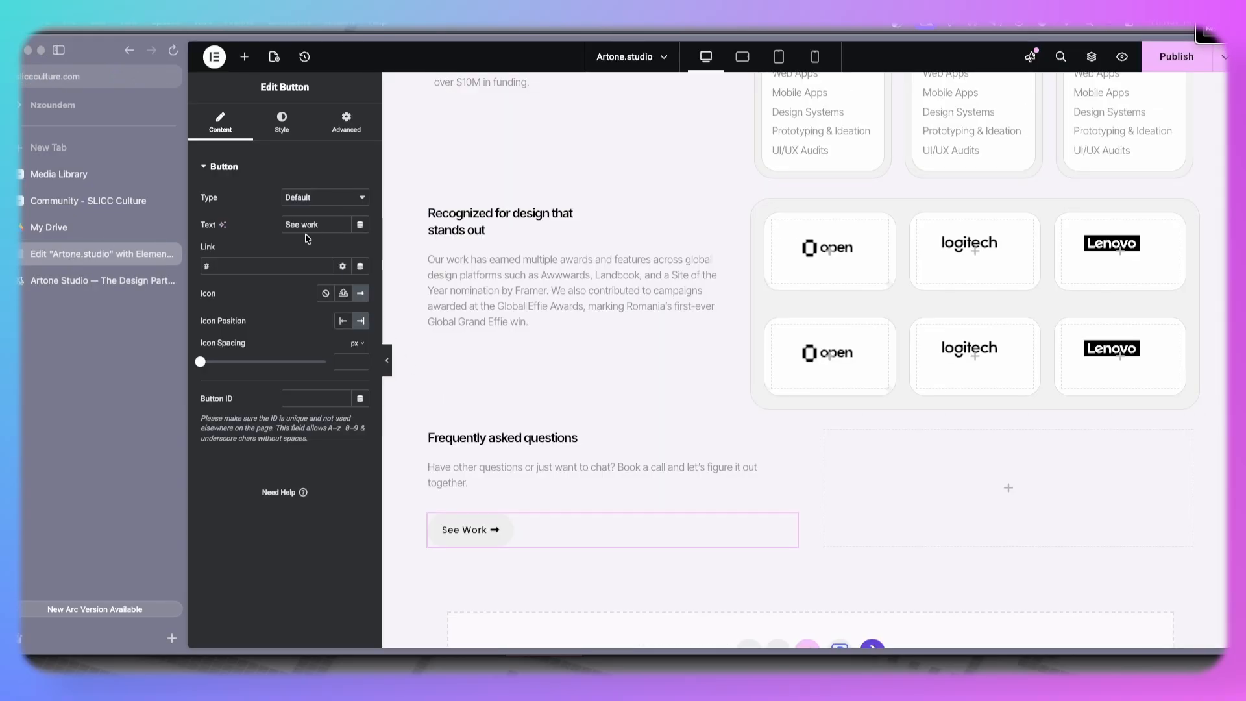
{"action": "type", "text": "Book a call"}
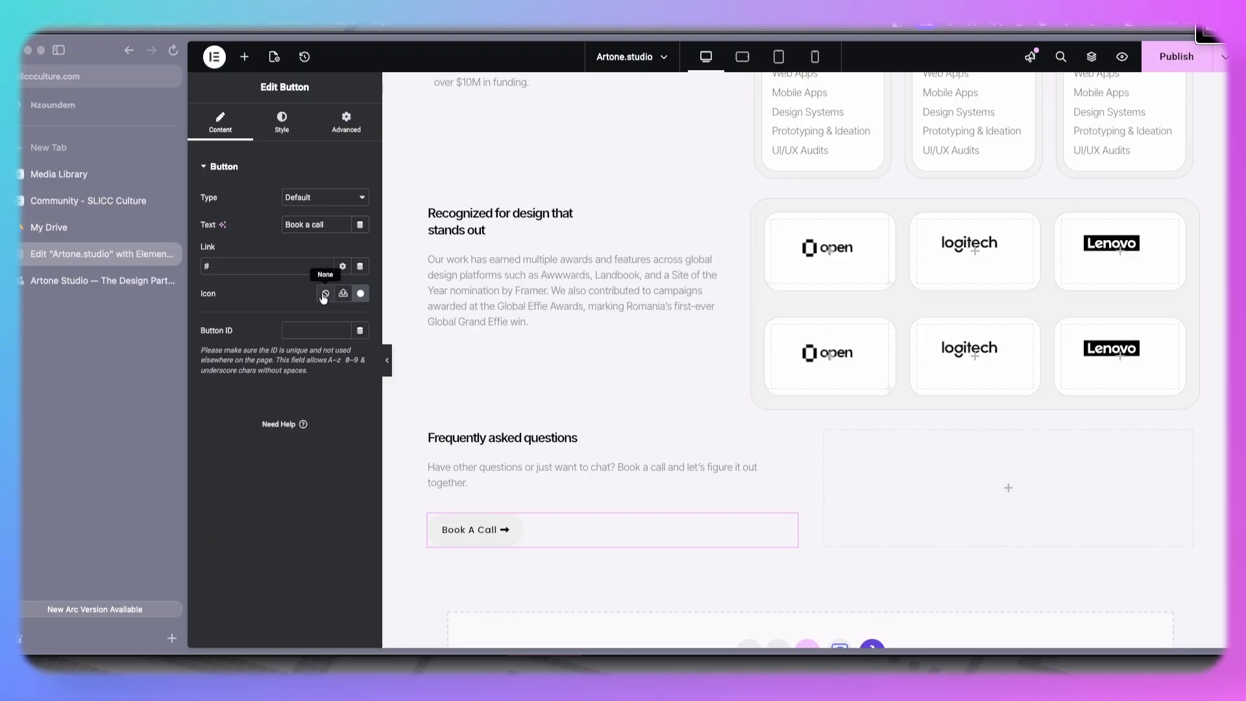
- Give the button the Book icon from the icon library, positioned before the text, checking it against the live site
{"action": "left_click", "coordinate": [358, 296]}
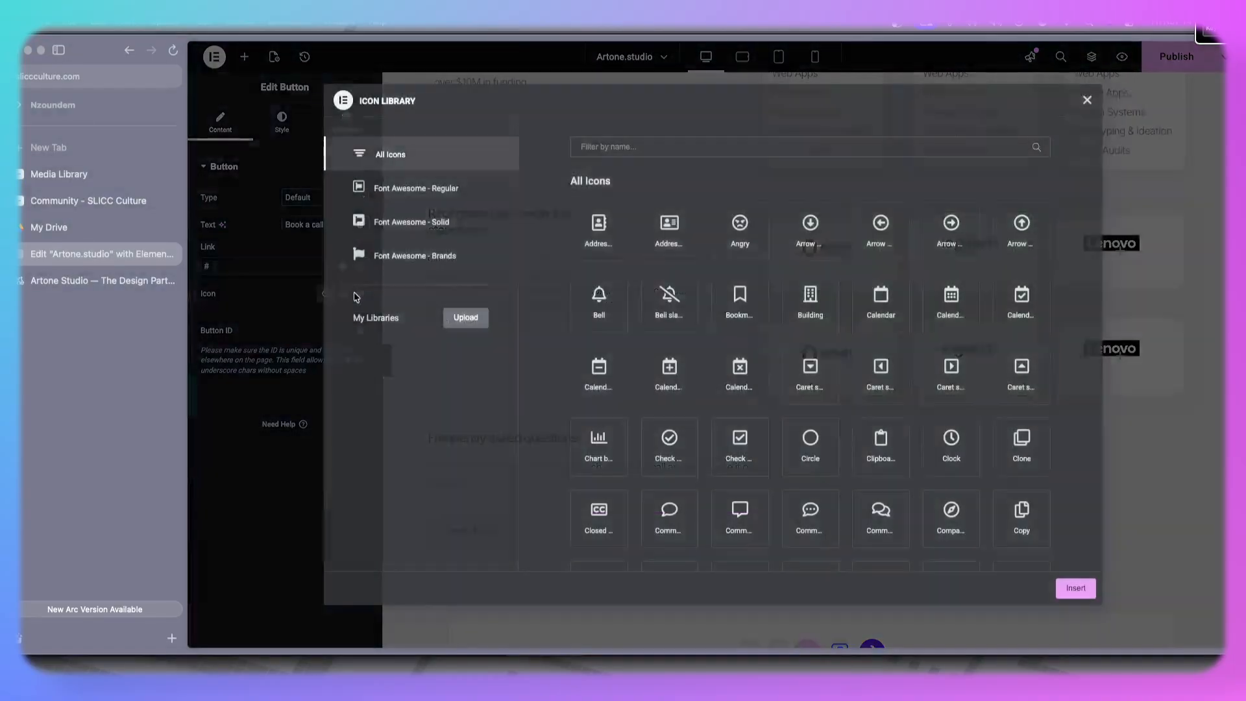
{"action": "left_click", "coordinate": [751, 150]}
{"action": "type", "text": "book"}
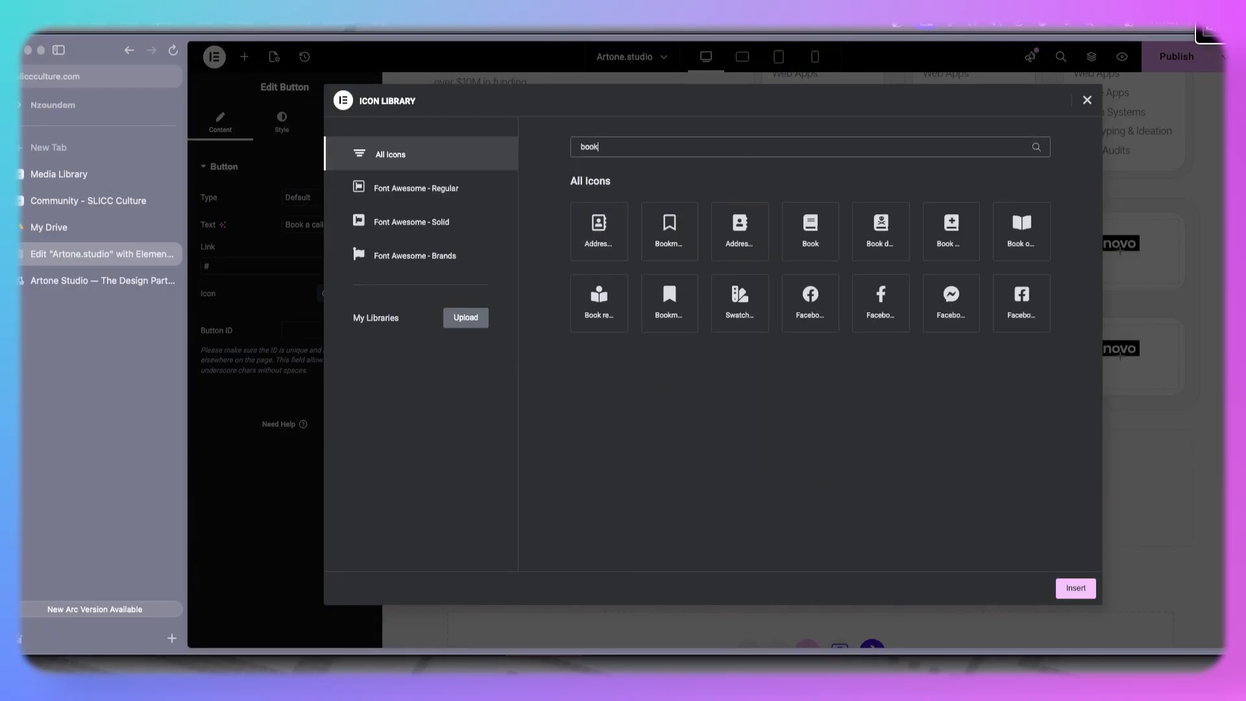
{"action": "left_click", "coordinate": [803, 243]}
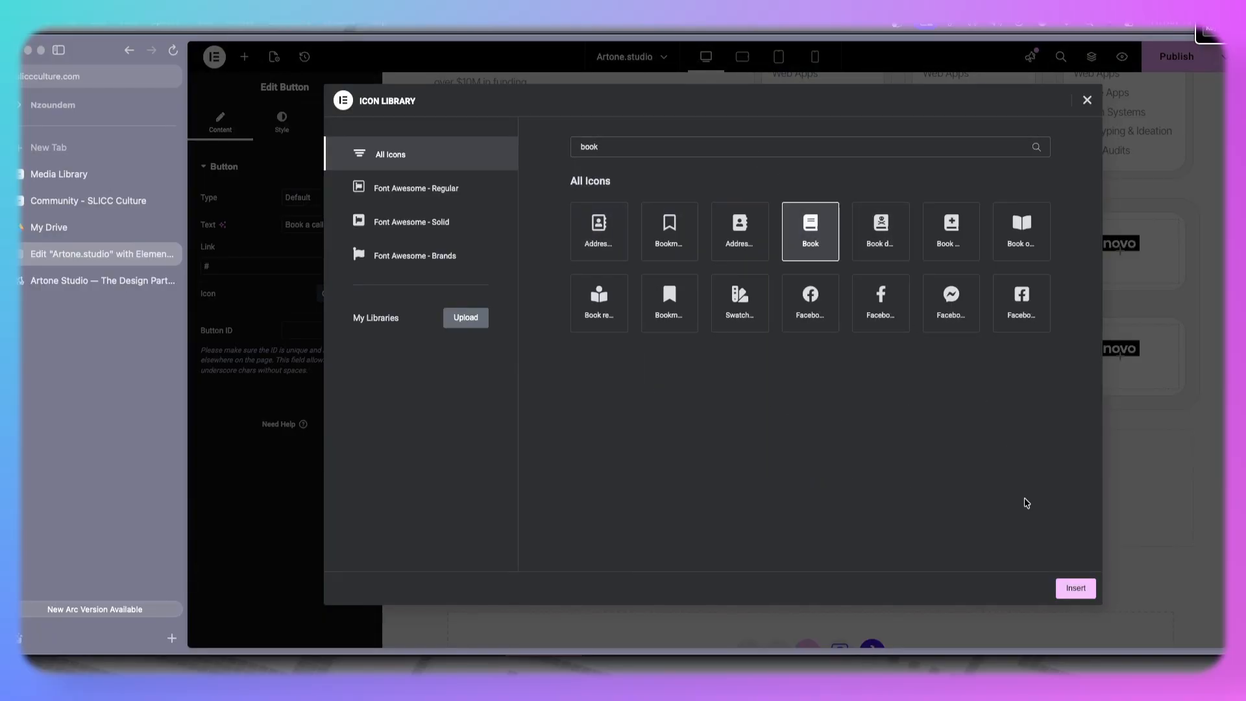
{"action": "left_click", "coordinate": [1072, 588]}
{"action": "left_click", "coordinate": [343, 321]}
{"action": "left_click", "coordinate": [80, 283]}
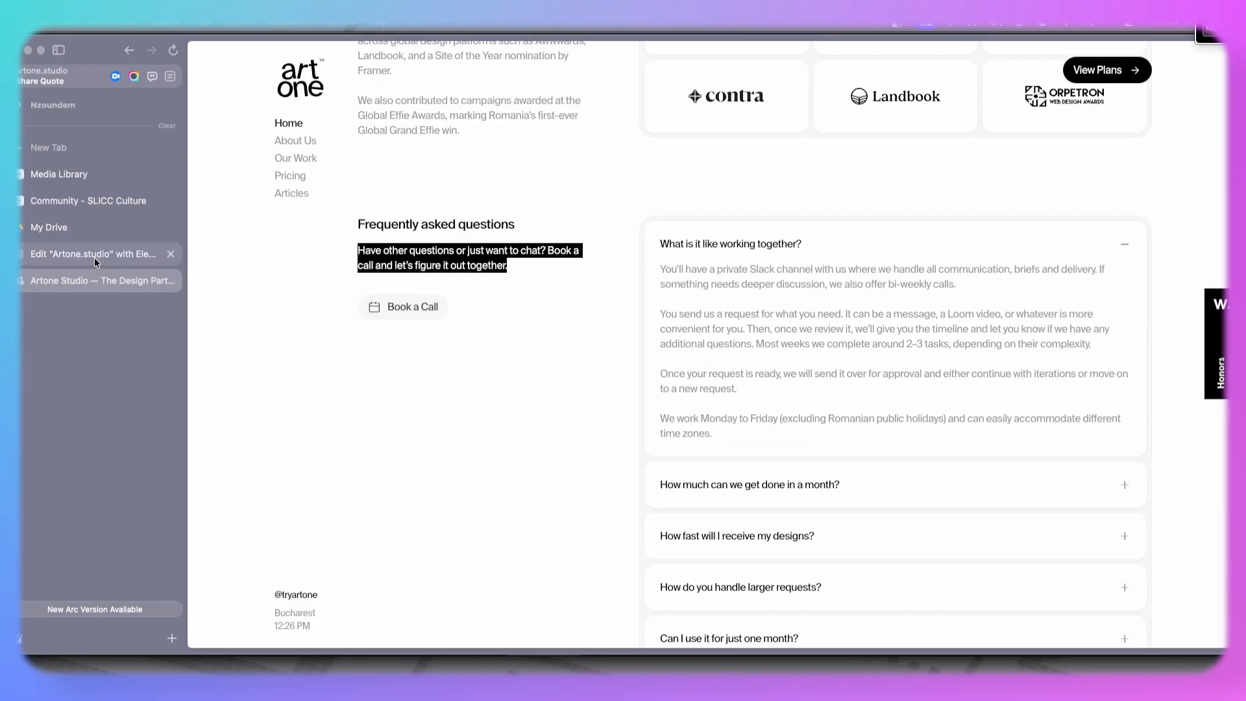
{"action": "left_click", "coordinate": [95, 255]}
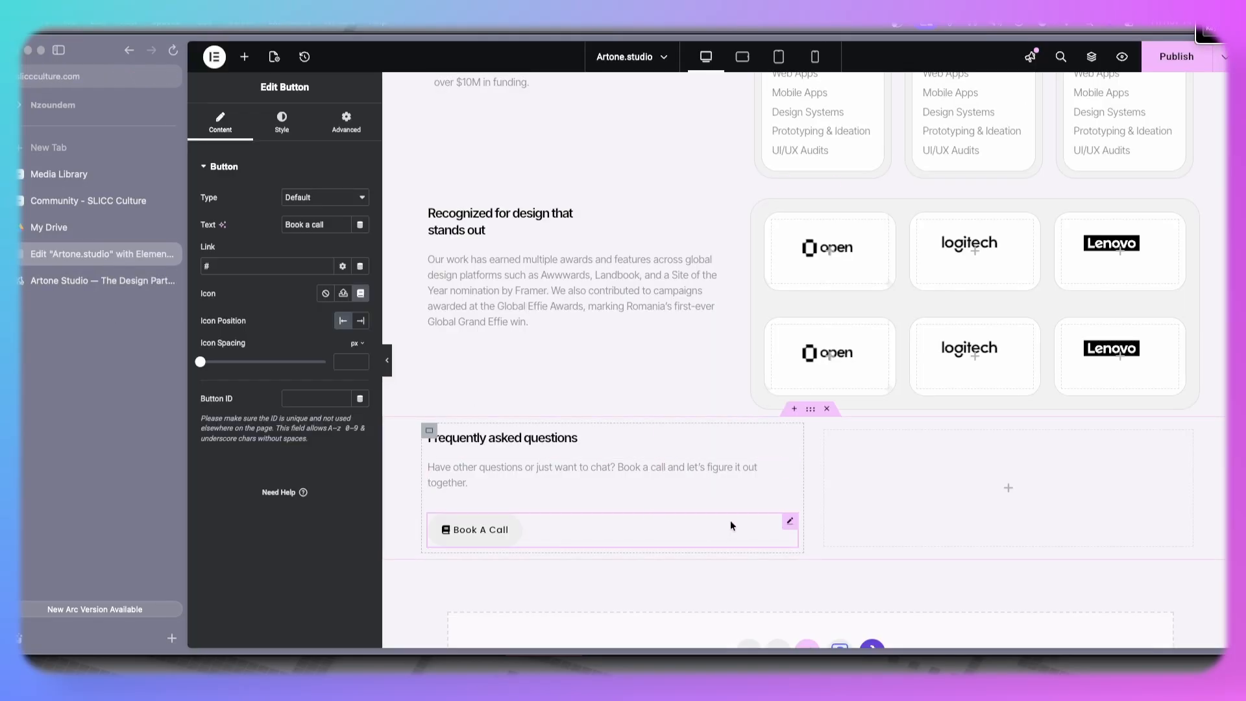
- Search the widgets for faq and place an Advanced Accordion in the FAQ section's right column
{"action": "left_click", "coordinate": [246, 59]}
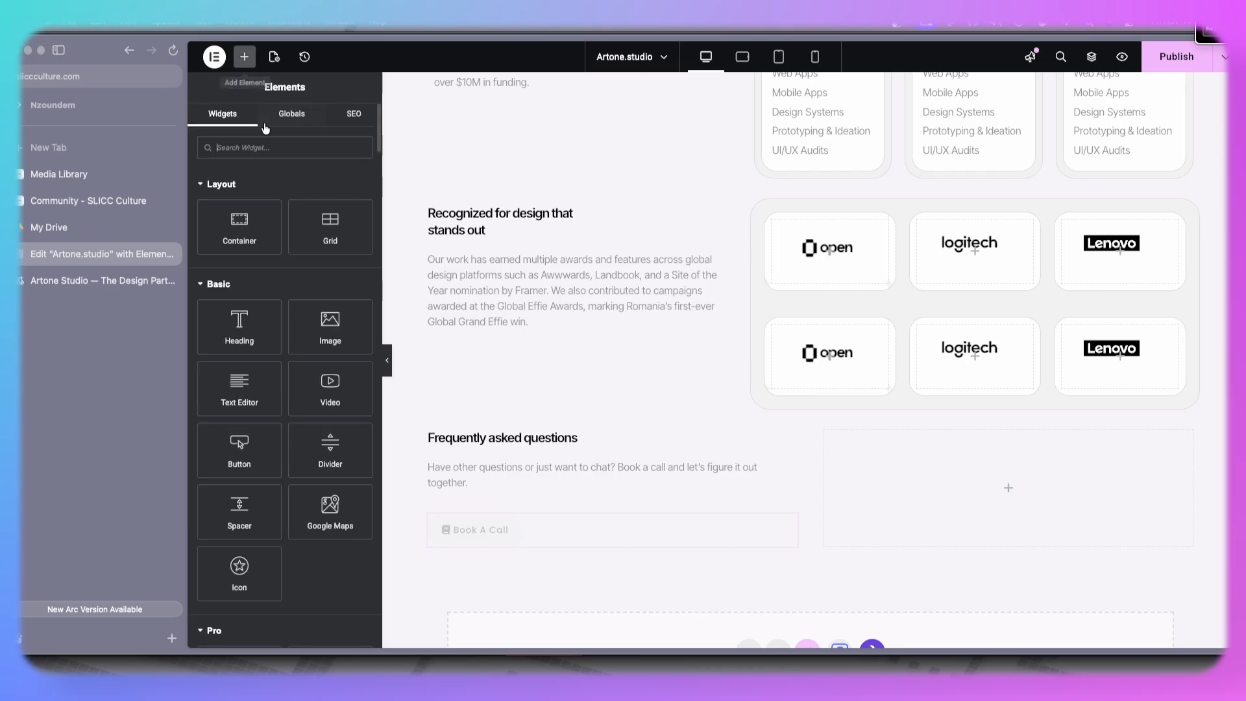
{"action": "type", "text": "faq"}
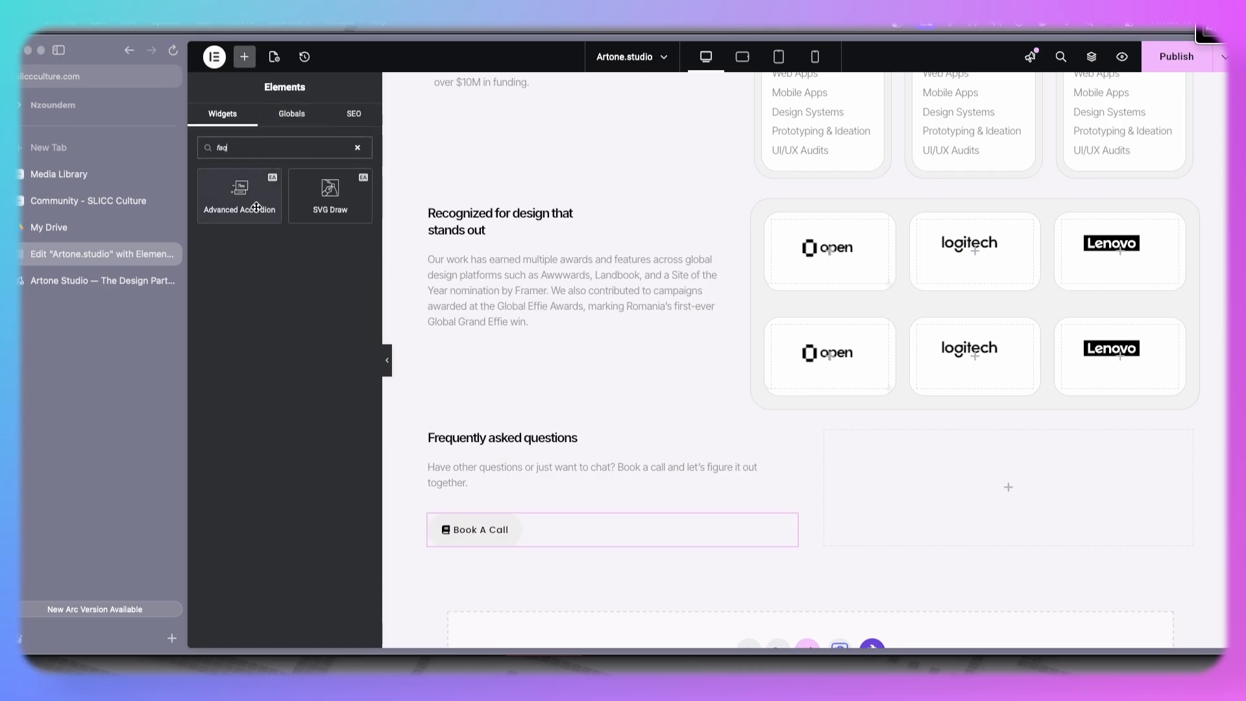
{"action": "left_click_drag", "start_coordinate": [232, 196], "coordinate": [903, 458]}
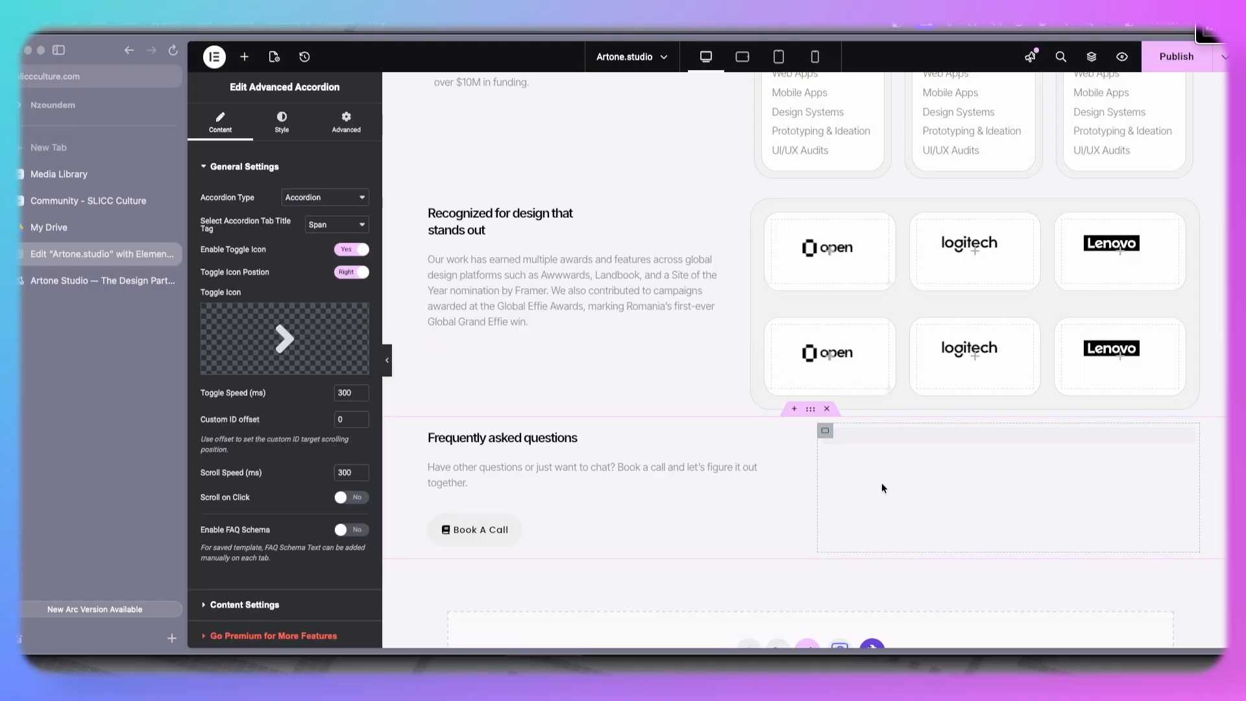
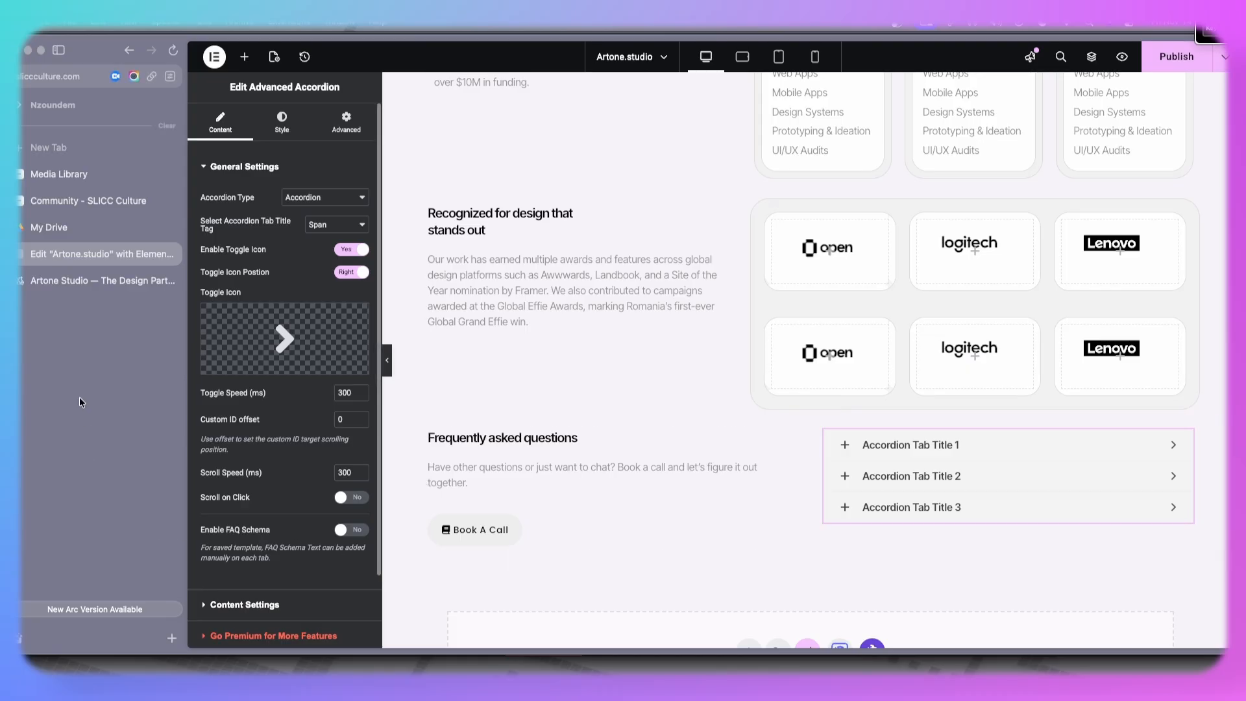
- Copy the first question from the live site and set it as the first accordion tab's title
{"action": "left_click", "coordinate": [71, 282]}
{"action": "left_click_drag", "start_coordinate": [661, 244], "coordinate": [808, 258]}
{"action": "key", "text": "super+c"}
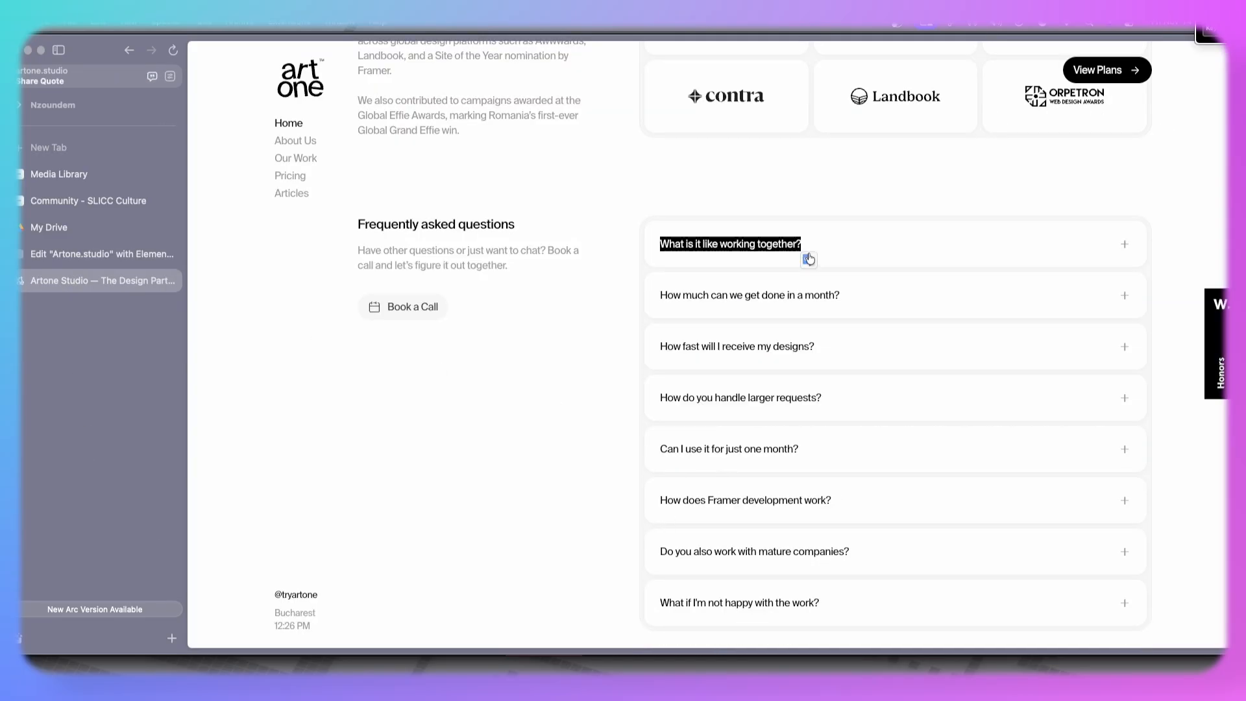
{"action": "left_click", "coordinate": [87, 257]}
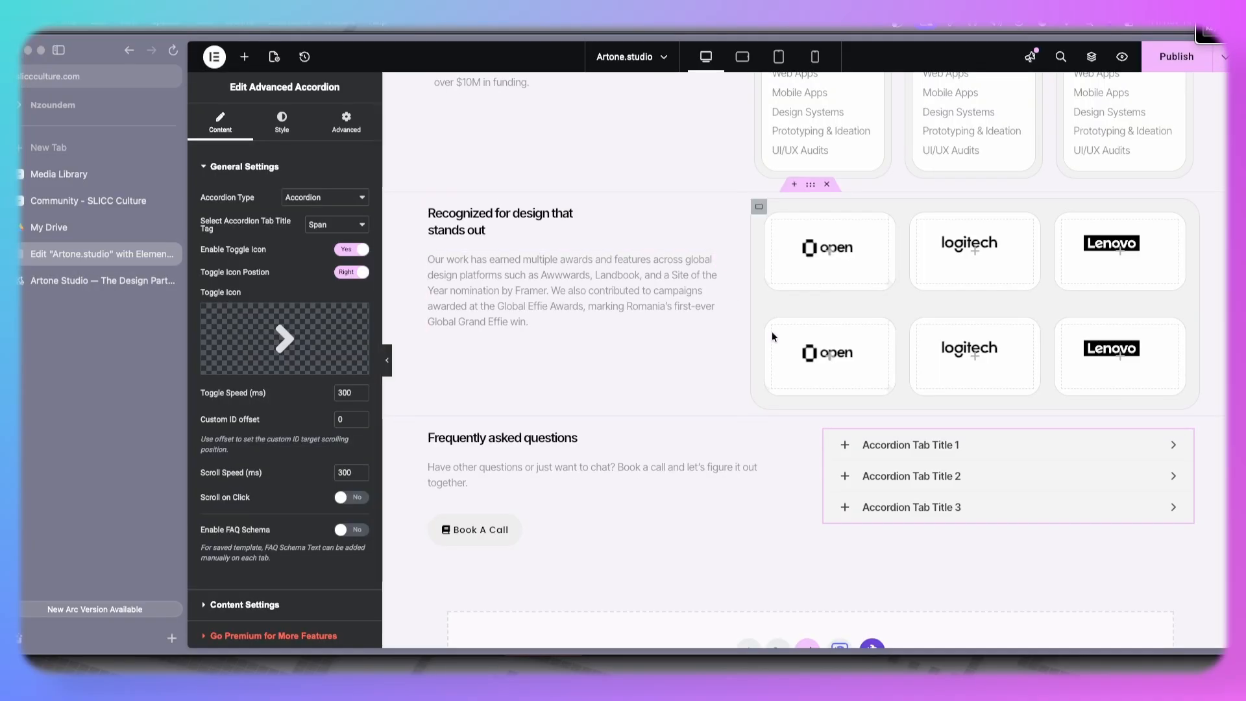
{"action": "scroll", "coordinate": [285, 517], "scroll_direction": "down", "scroll_amount": 2}
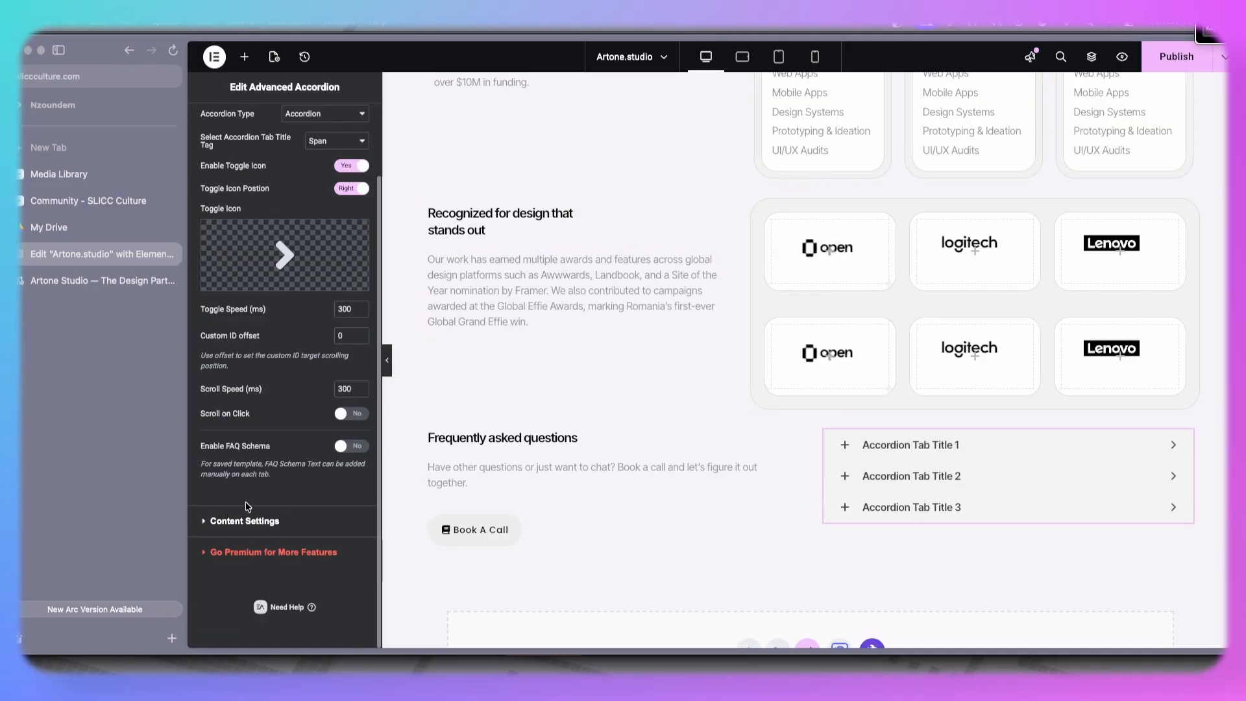
{"action": "scroll", "coordinate": [248, 493], "scroll_direction": "up", "scroll_amount": 2}
{"action": "scroll", "coordinate": [251, 300], "scroll_direction": "down", "scroll_amount": 2}
{"action": "left_click", "coordinate": [234, 521]}
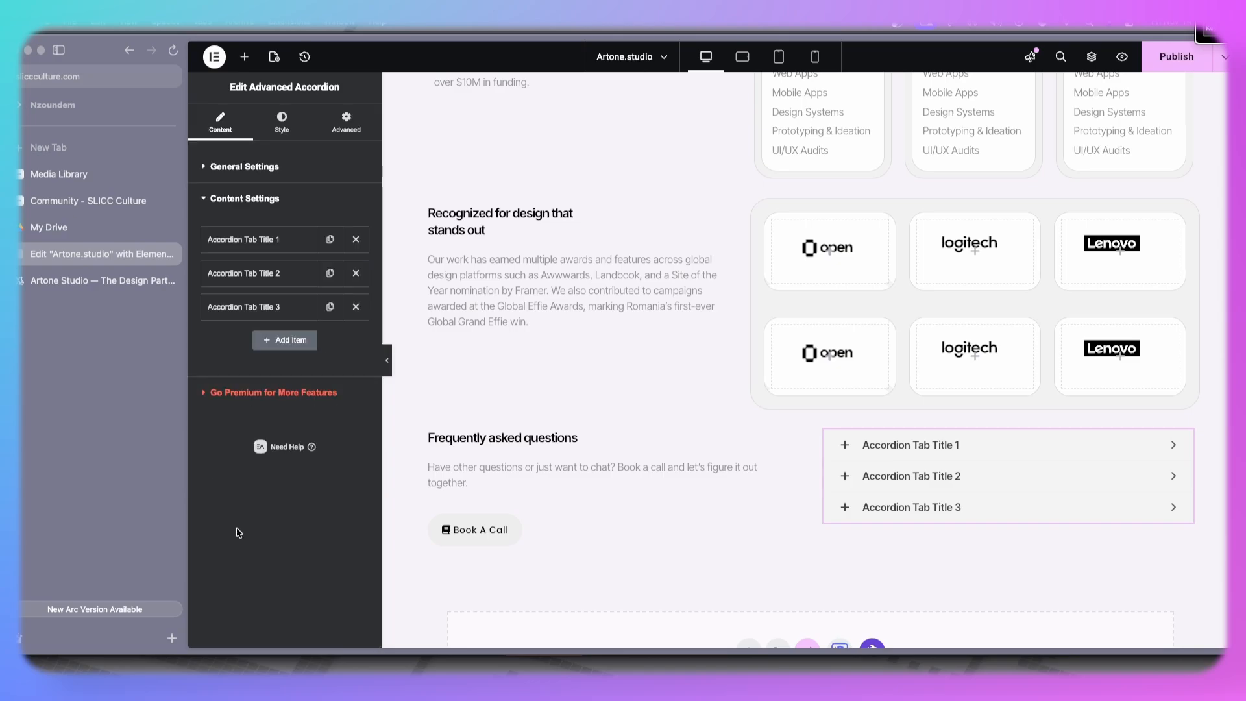
{"action": "left_click", "coordinate": [279, 241]}
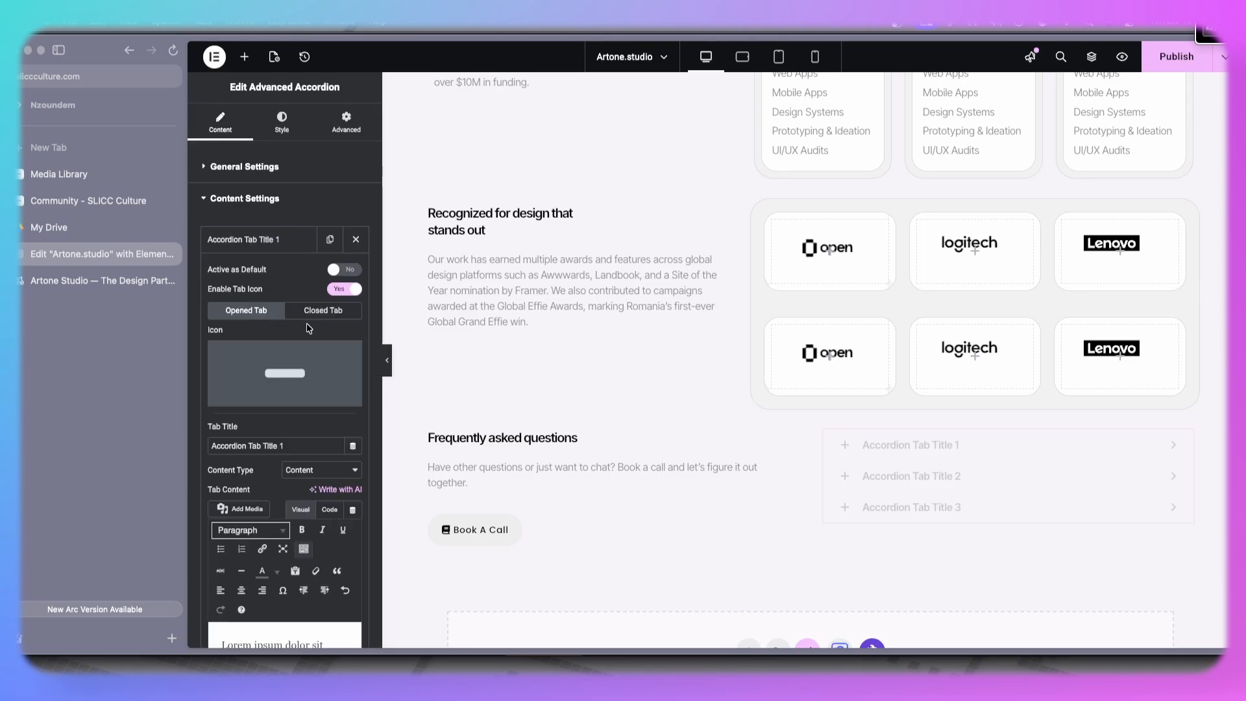
{"action": "left_click_drag", "start_coordinate": [299, 445], "coordinate": [187, 441]}
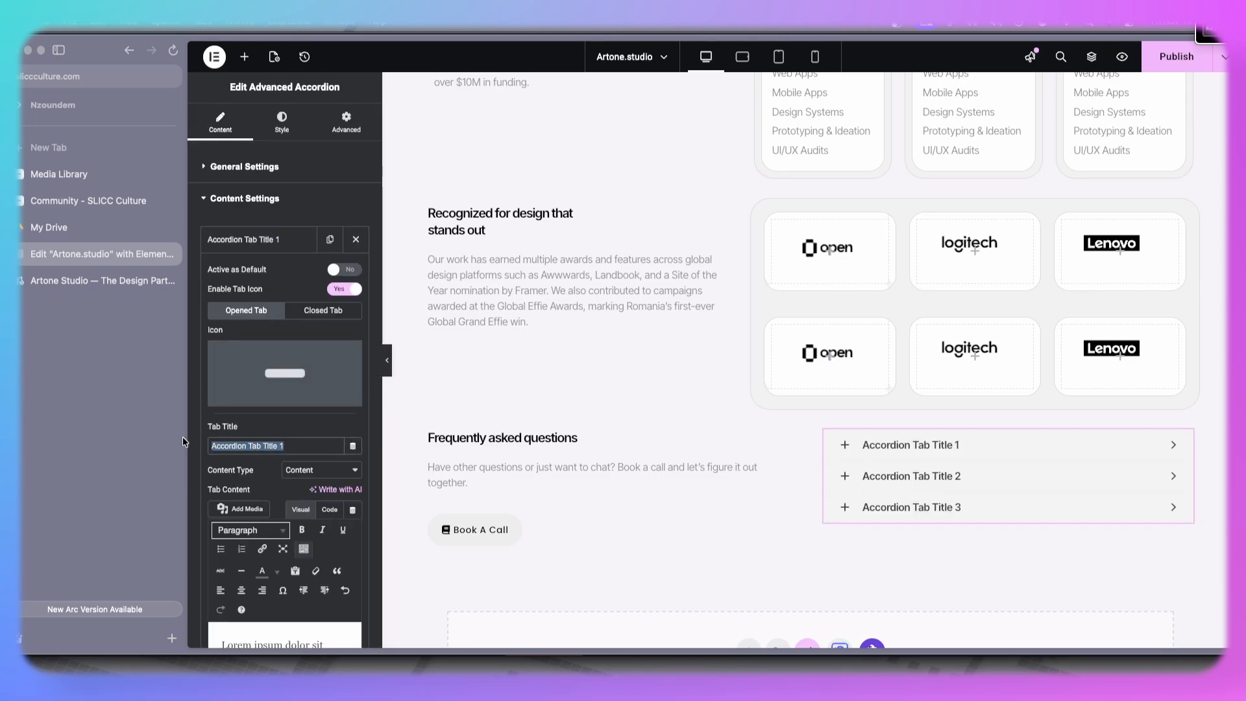
{"action": "key", "text": "super+v"}
- Try to copy the first answer from the live site into the first tab's content
{"action": "left_click", "coordinate": [90, 278]}
{"action": "left_click", "coordinate": [741, 244]}
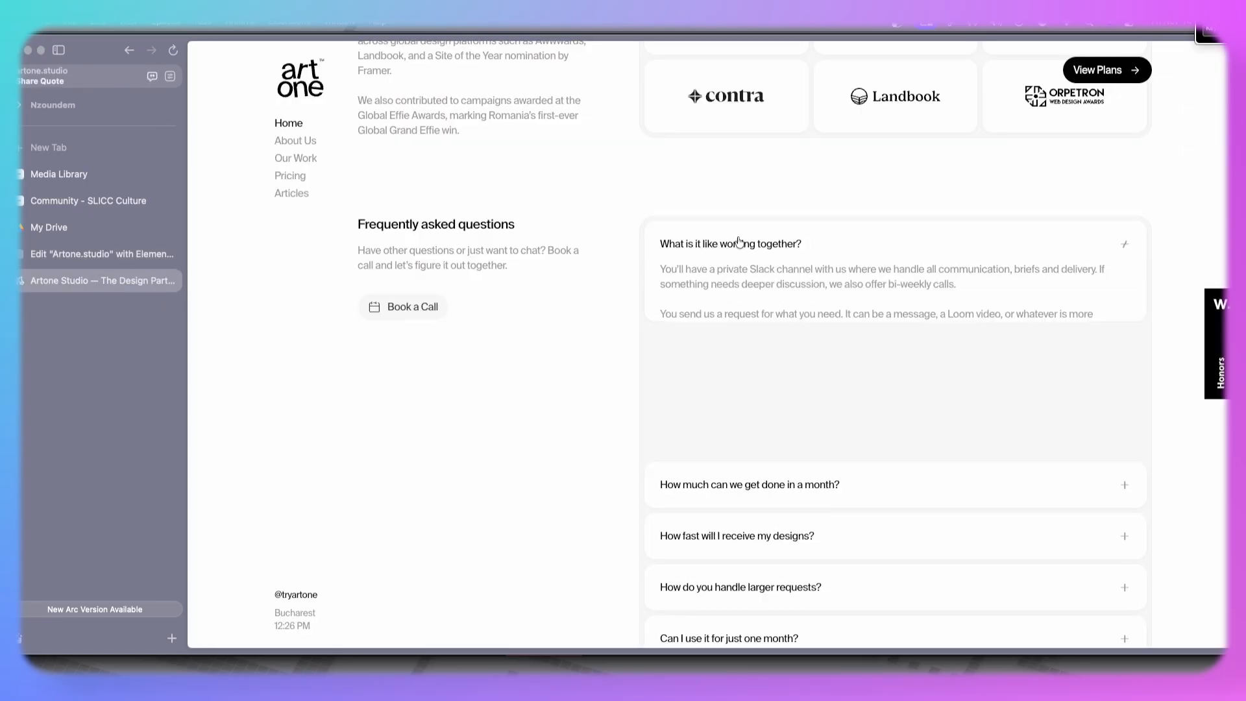
{"action": "left_click_drag", "start_coordinate": [660, 271], "coordinate": [734, 437]}
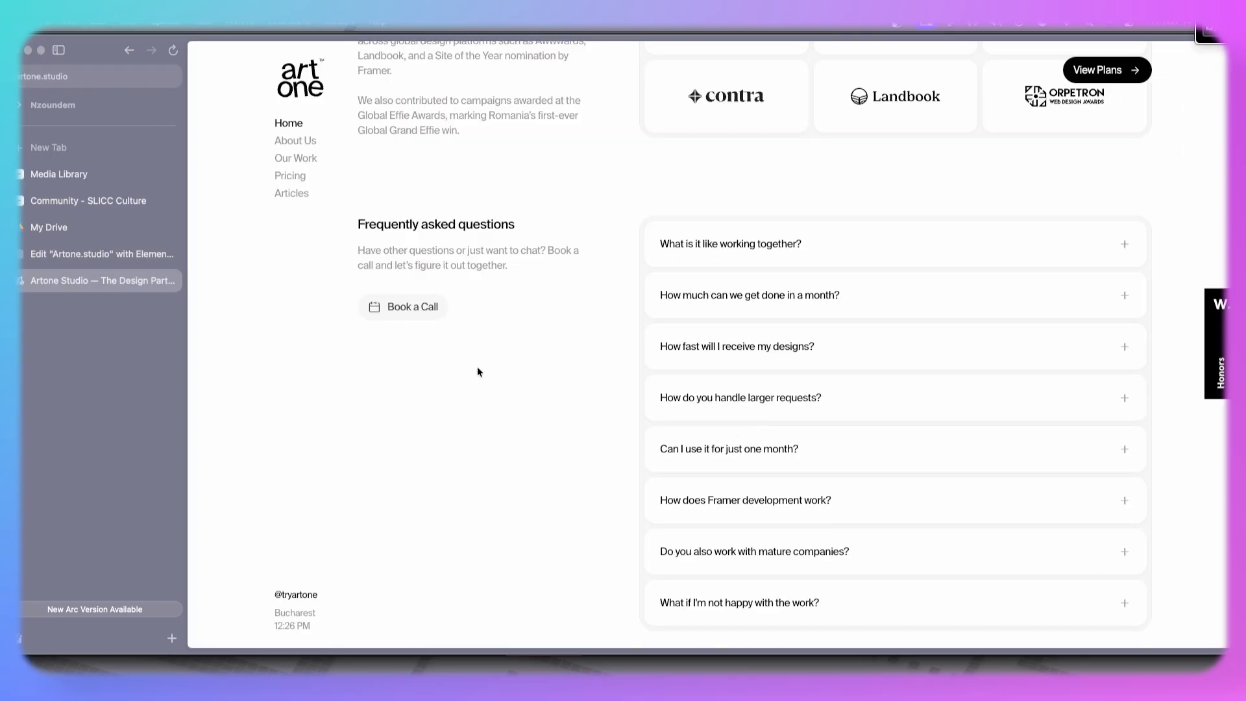
{"action": "left_click", "coordinate": [65, 258]}
{"action": "scroll", "coordinate": [268, 554], "scroll_direction": "down", "scroll_amount": 3}
{"action": "left_click", "coordinate": [276, 547]}
{"action": "key", "text": "ctrl+a"}
{"action": "key", "text": "ctrl+v"}
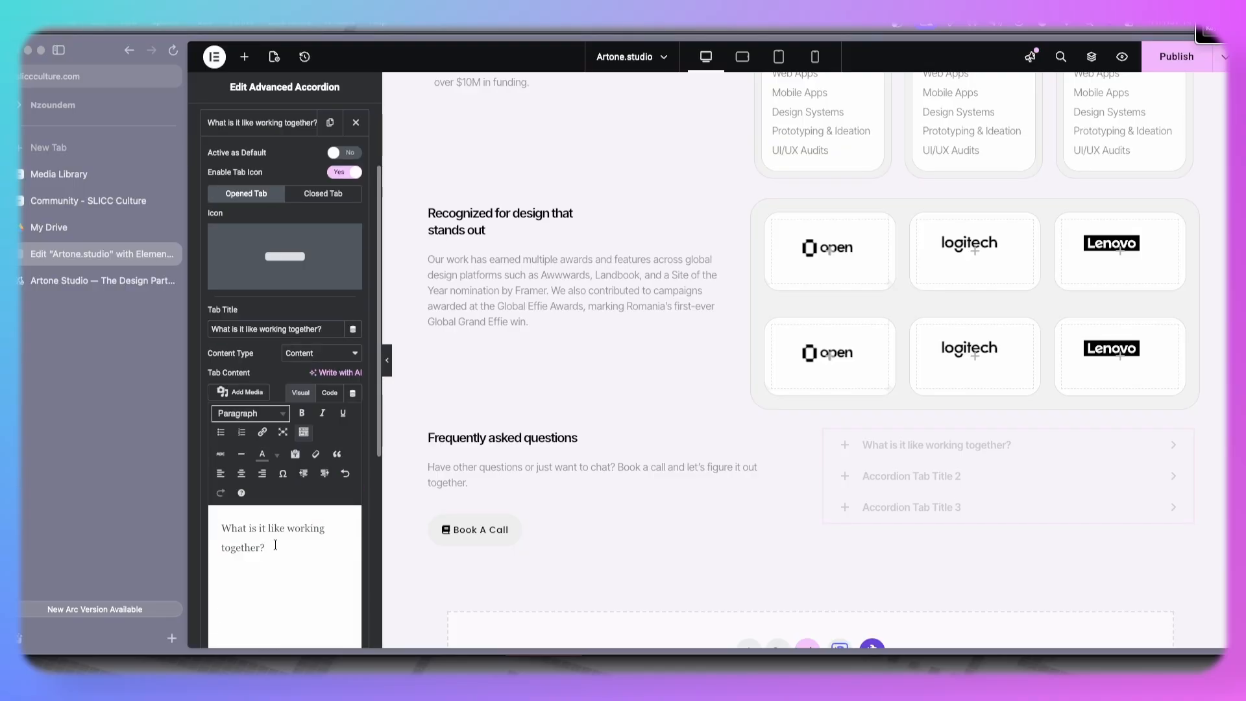
- Copy the first answer from the live site and replace the first tab's content with it
{"action": "left_click", "coordinate": [102, 279]}
{"action": "left_click_drag", "start_coordinate": [717, 455], "coordinate": [662, 268]}
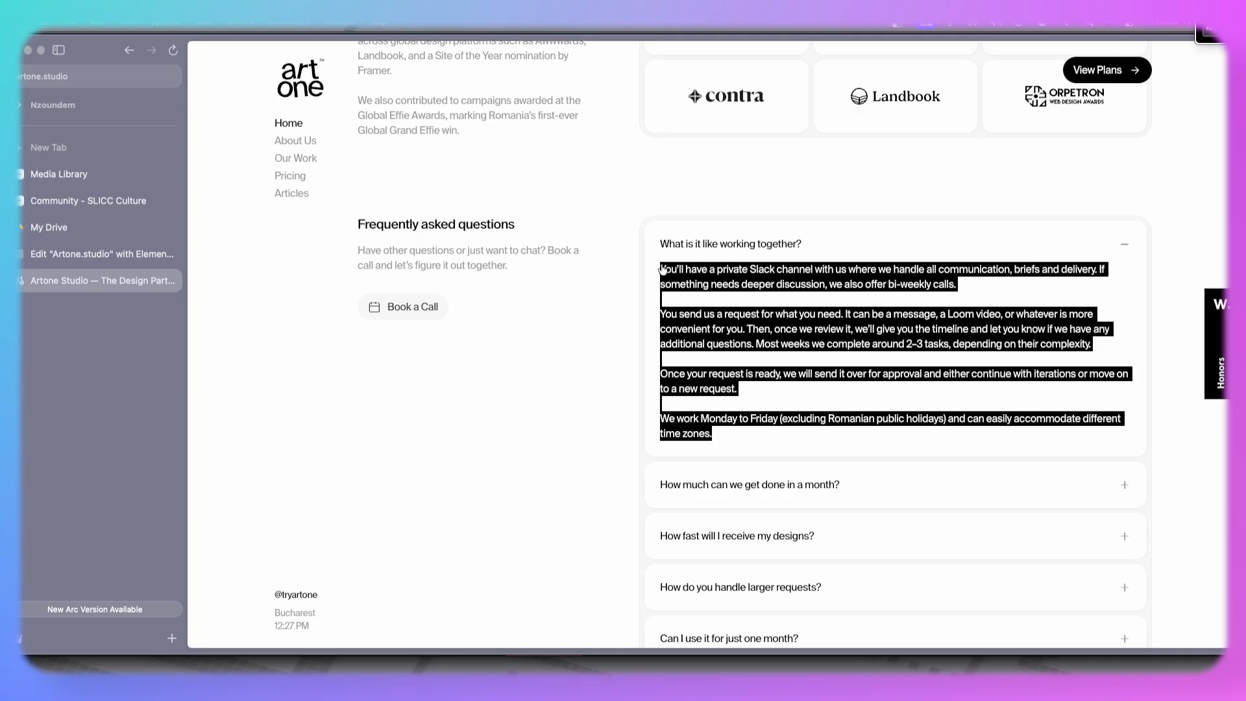
{"action": "left_click", "coordinate": [669, 245]}
{"action": "left_click", "coordinate": [126, 247]}
{"action": "key", "text": "ctrl+a"}
{"action": "key", "text": "ctrl+v"}
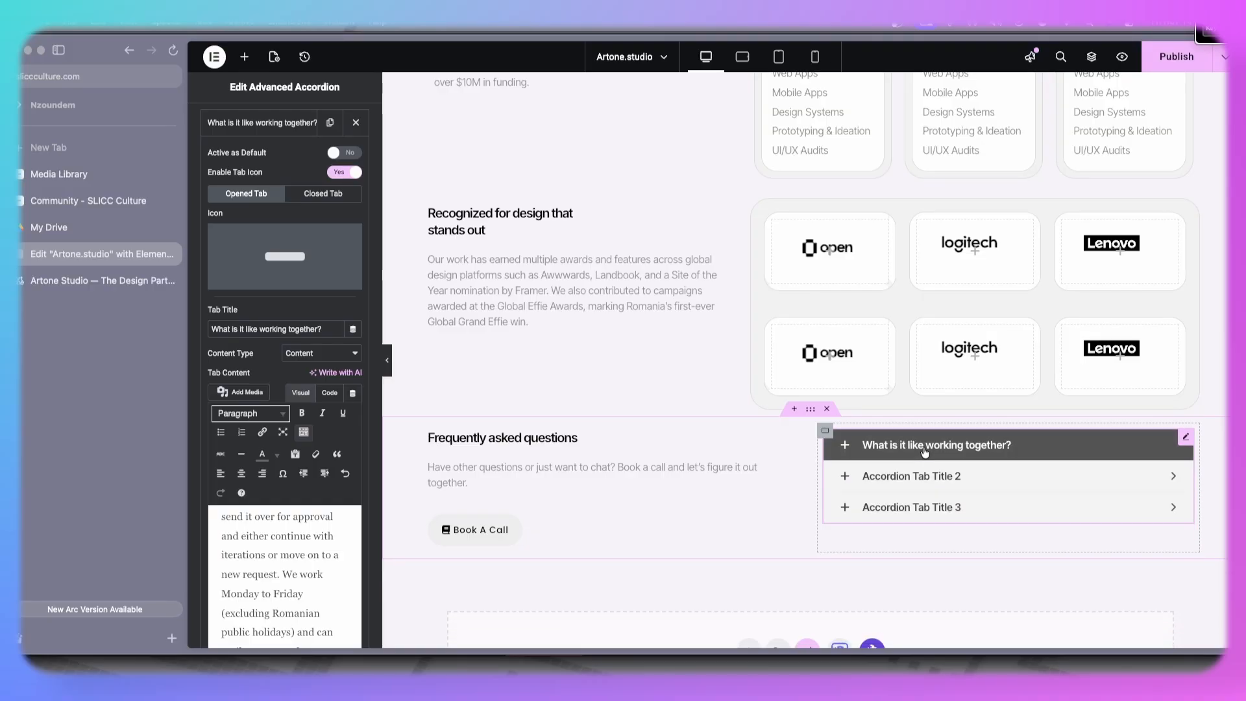
- Set the second tab's title to the live site's second question, How much can we get done in a month?, and delete the third accordion item
{"action": "left_click", "coordinate": [925, 452]}
{"action": "left_click", "coordinate": [925, 453]}
{"action": "scroll", "coordinate": [925, 452], "scroll_direction": "down", "scroll_amount": 2}
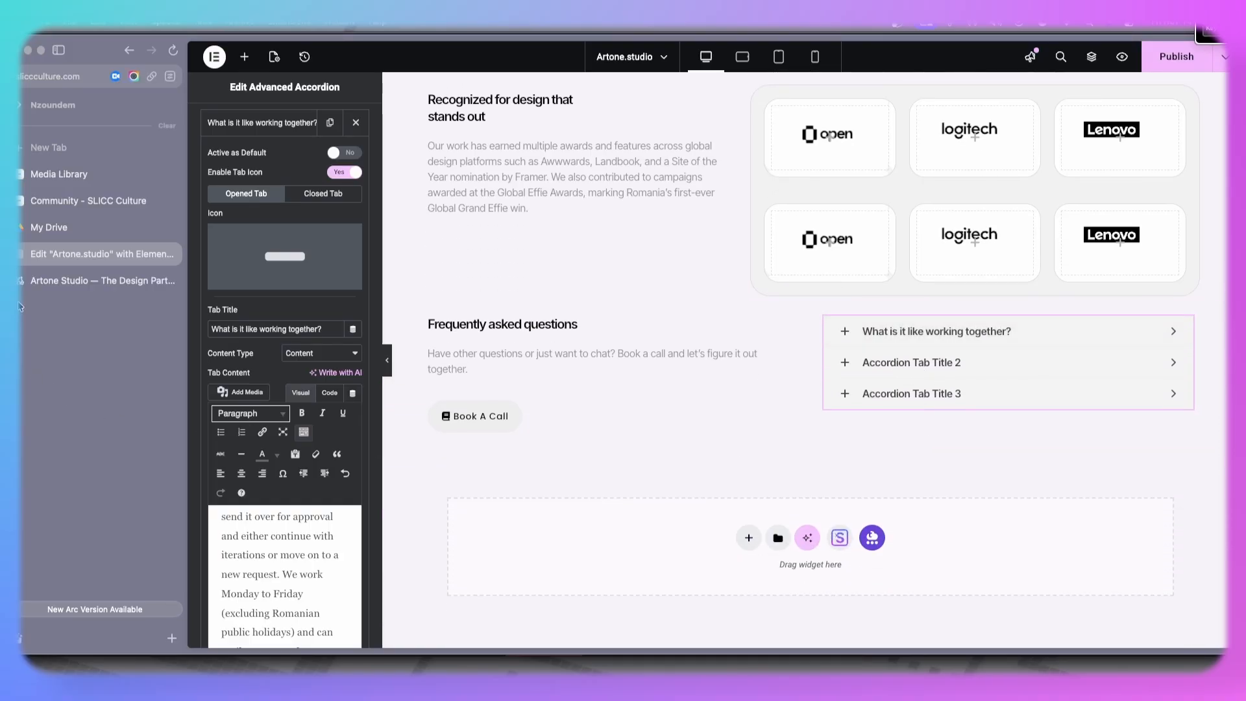
{"action": "left_click", "coordinate": [69, 280]}
{"action": "left_click_drag", "start_coordinate": [656, 300], "coordinate": [866, 302]}
{"action": "key", "text": "ctrl+c"}
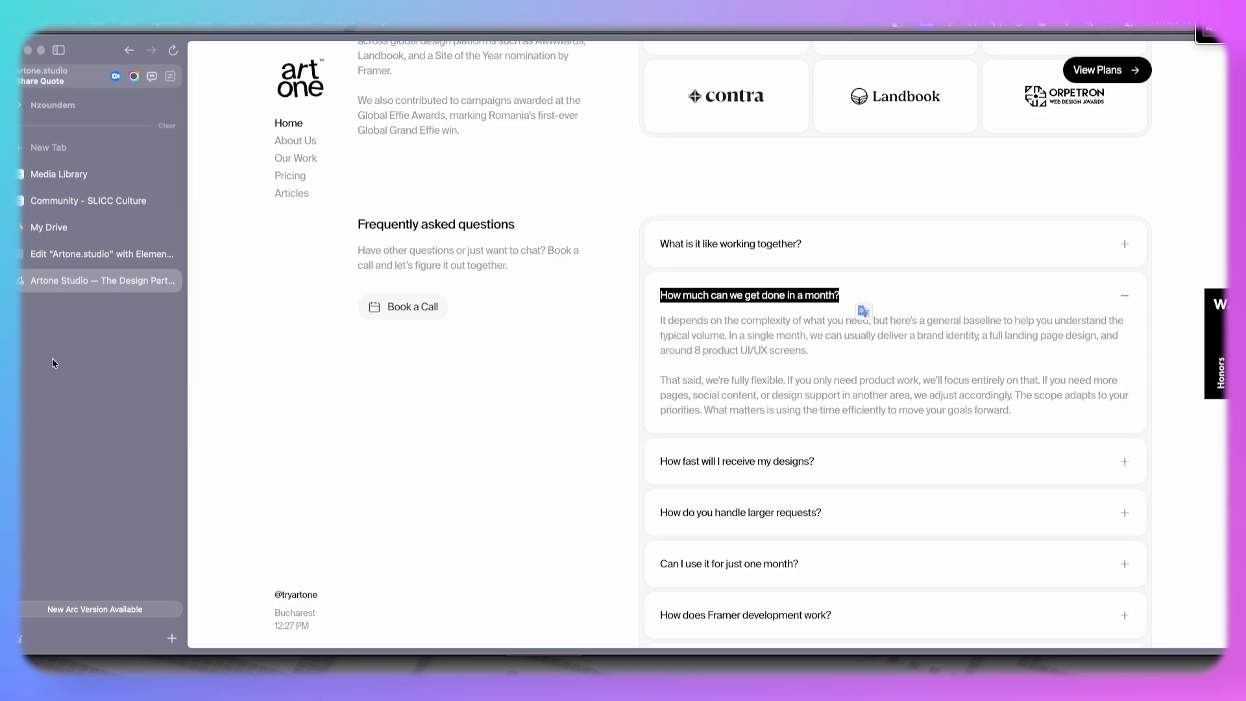
{"action": "left_click", "coordinate": [69, 260]}
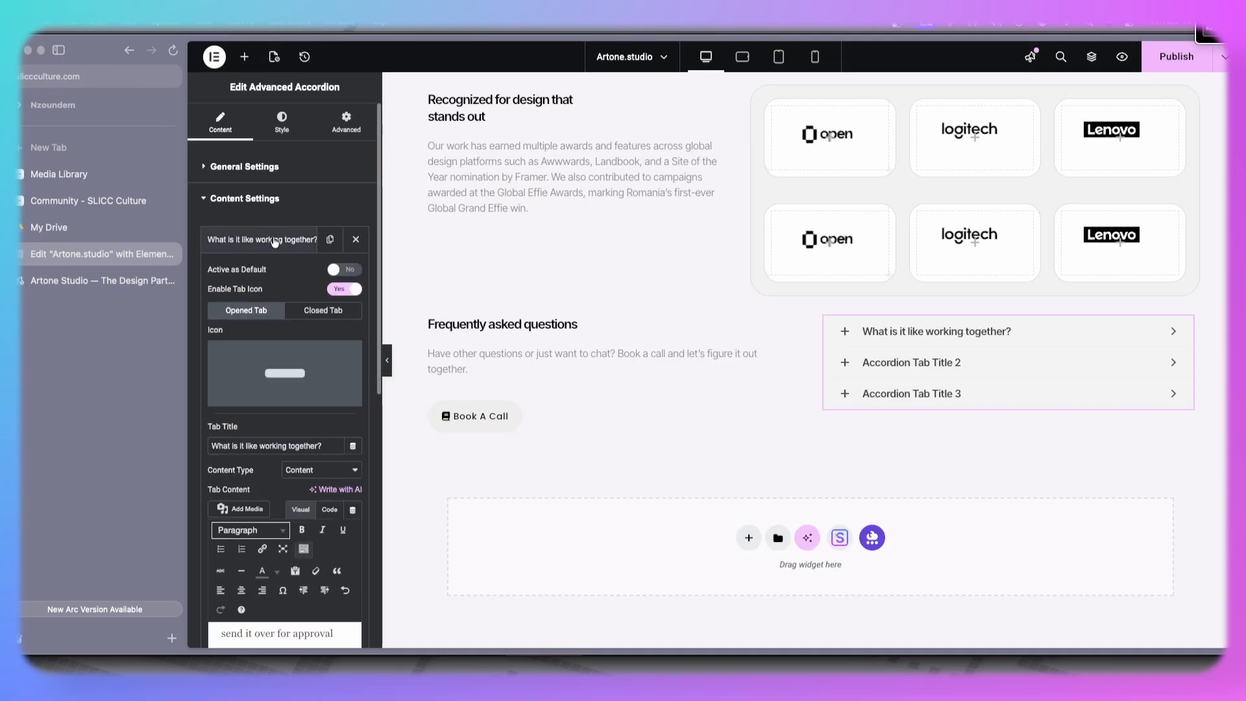
{"action": "left_click", "coordinate": [279, 239]}
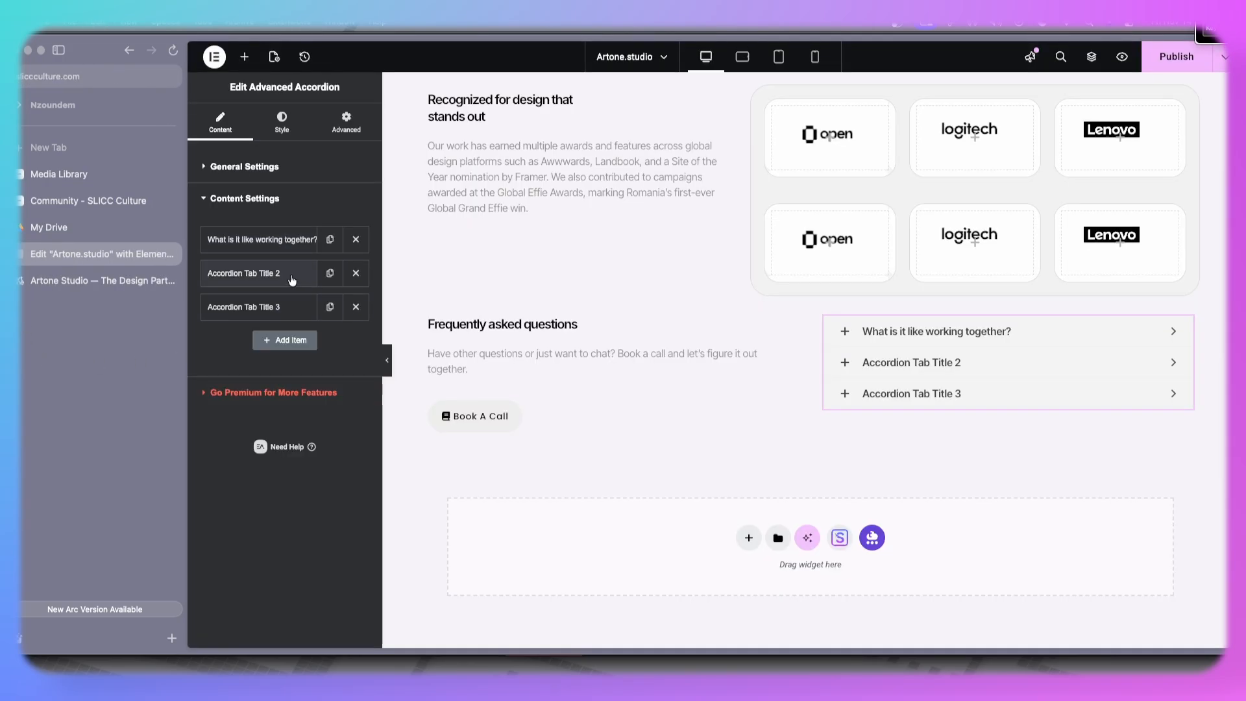
{"action": "left_click", "coordinate": [293, 281]}
{"action": "scroll", "coordinate": [293, 390], "scroll_direction": "down", "scroll_amount": 2}
{"action": "left_click", "coordinate": [294, 410]}
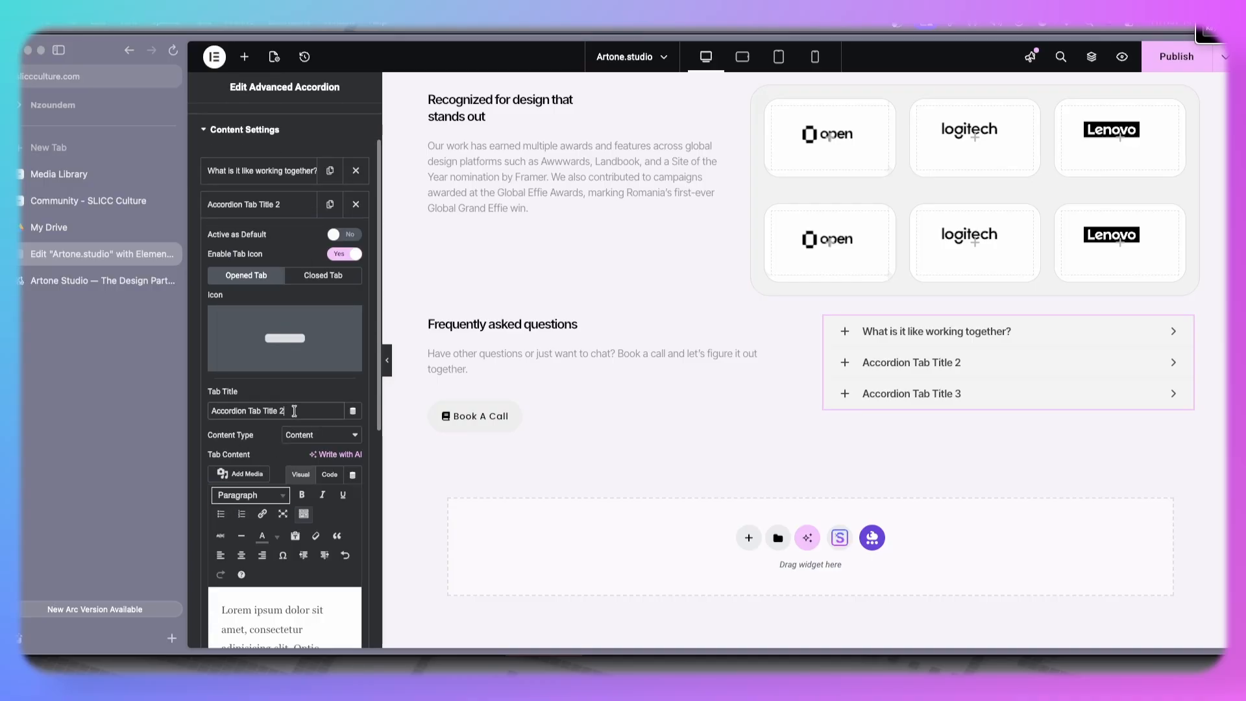
{"action": "key", "text": "ctrl+a"}
{"action": "key", "text": "ctrl+v"}
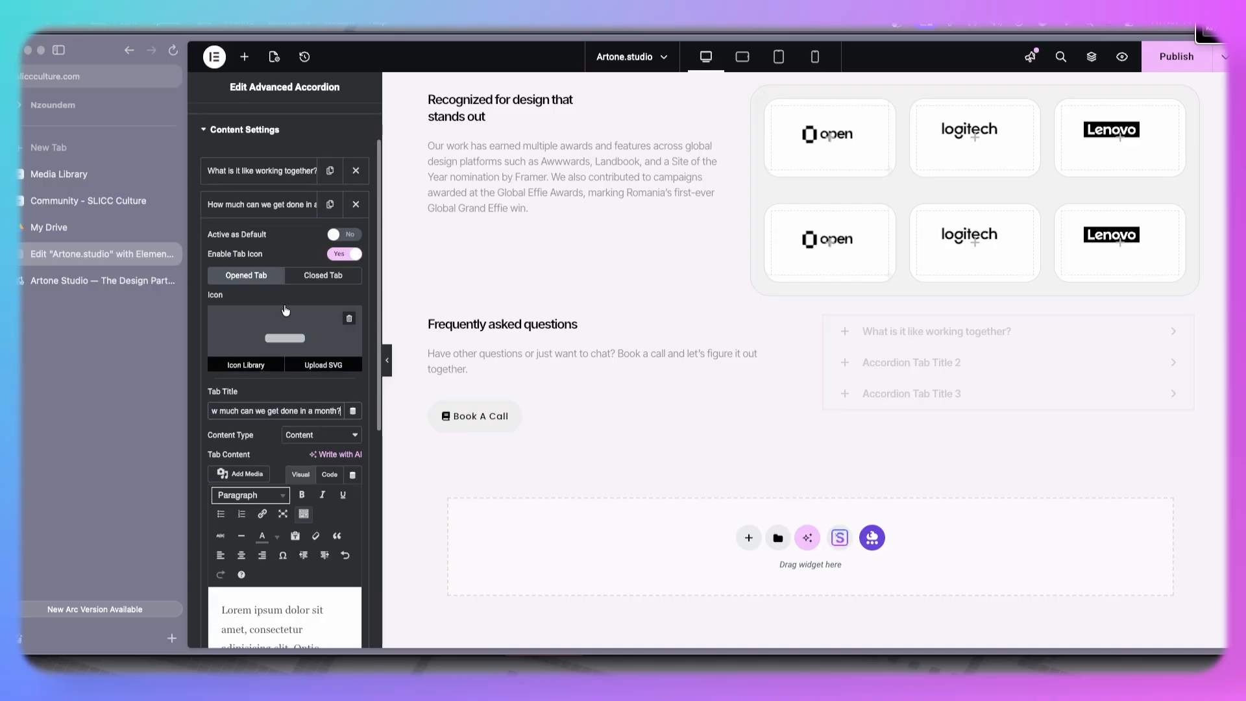
{"action": "left_click", "coordinate": [289, 209]}
{"action": "left_click", "coordinate": [356, 239]}
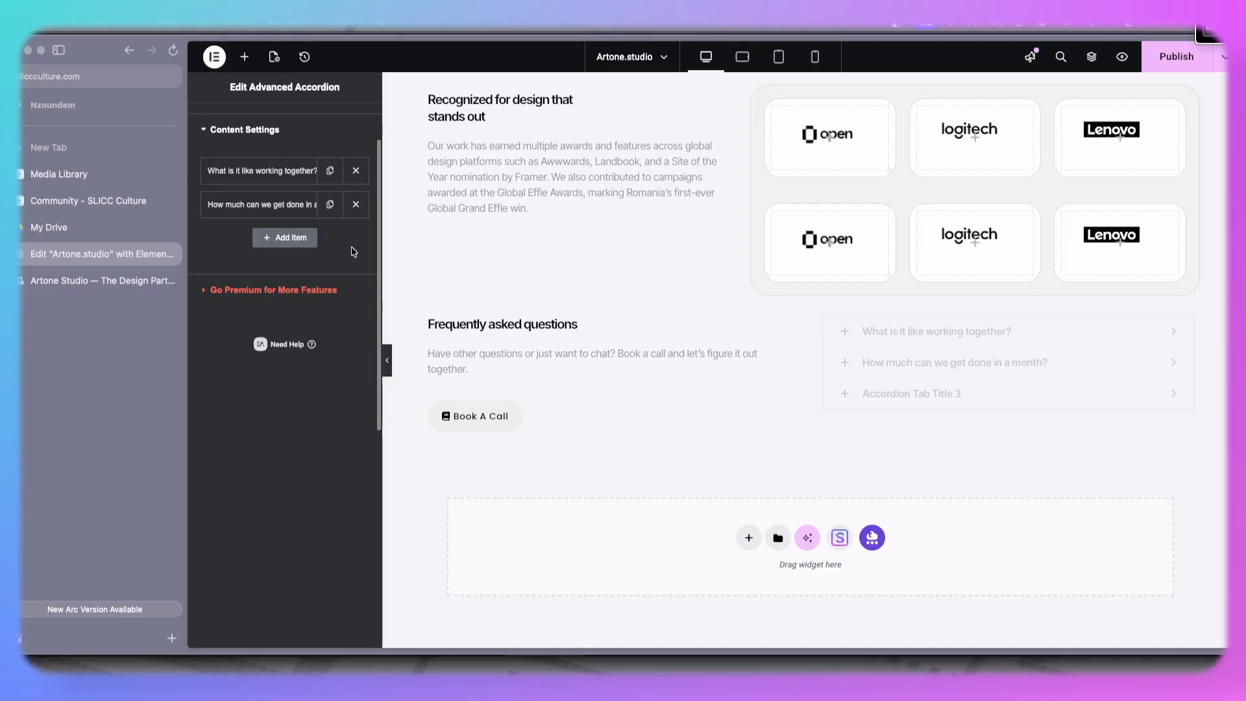
- Copy the second answer from the live site and paste it into the second tab's content
{"action": "left_click", "coordinate": [272, 209]}
{"action": "left_click", "coordinate": [78, 279]}
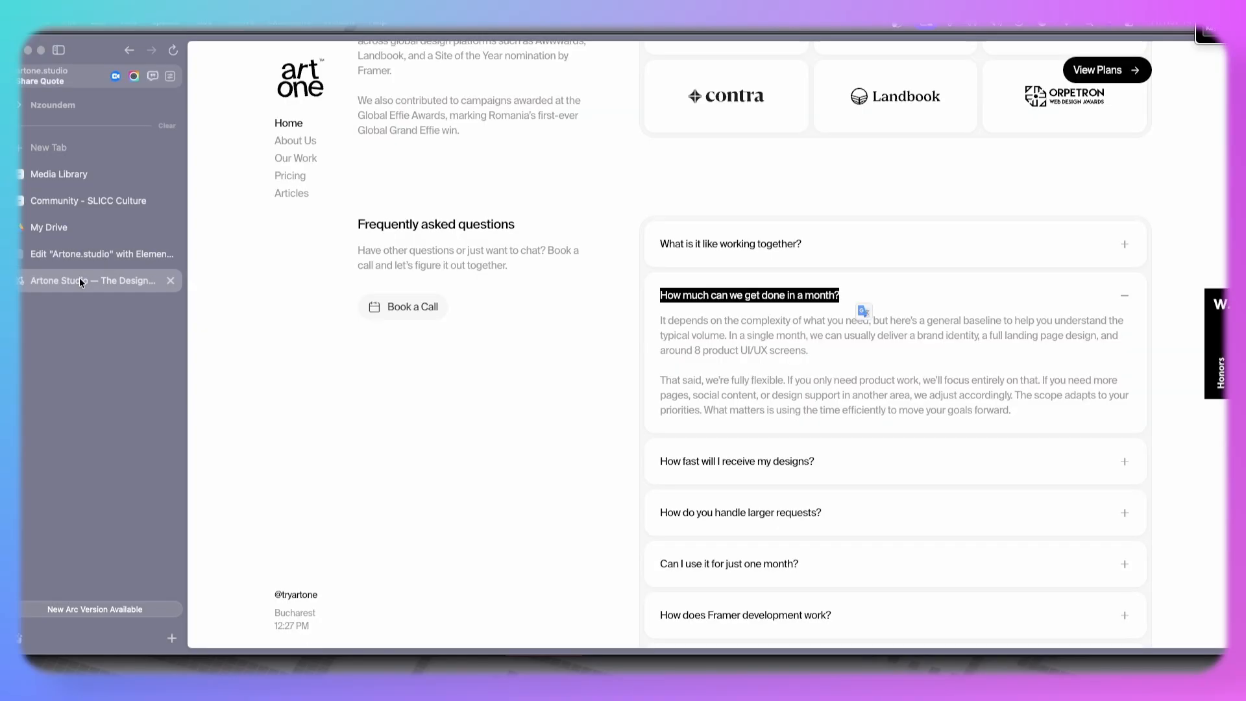
{"action": "left_click_drag", "start_coordinate": [659, 323], "coordinate": [1030, 422]}
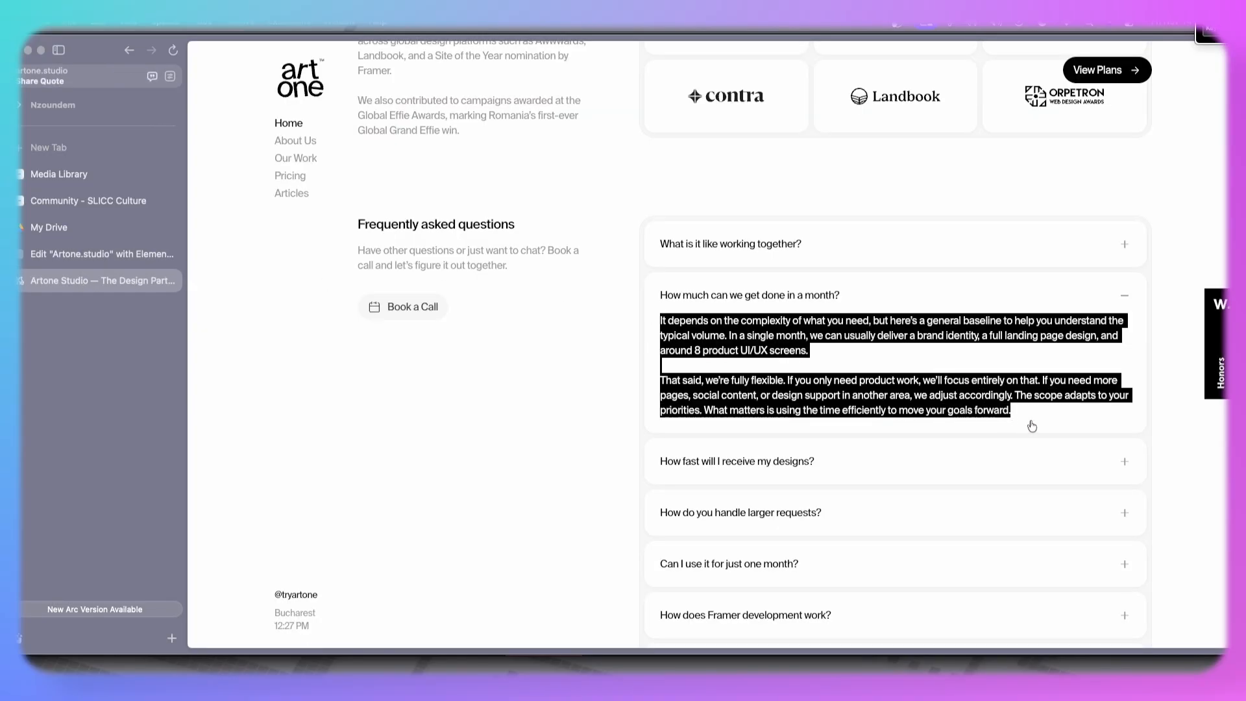
{"action": "left_click", "coordinate": [1028, 423]}
{"action": "left_click", "coordinate": [856, 300]}
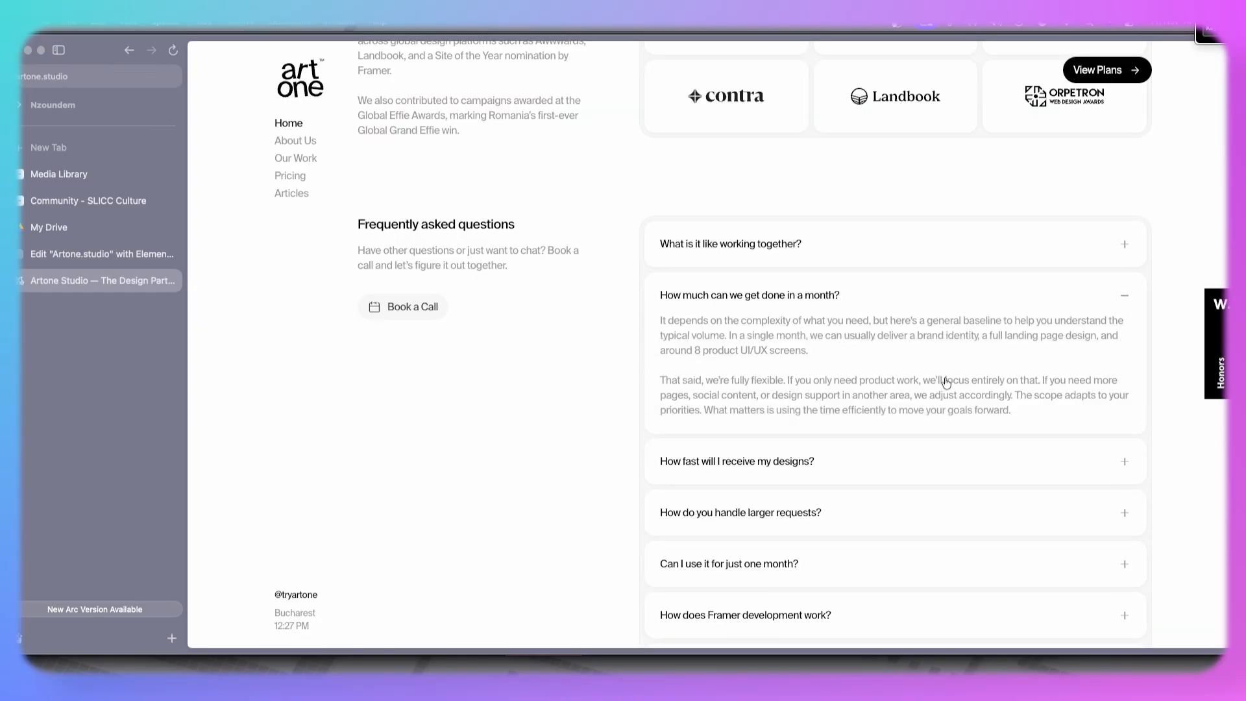
{"action": "left_click_drag", "start_coordinate": [1008, 414], "coordinate": [657, 316]}
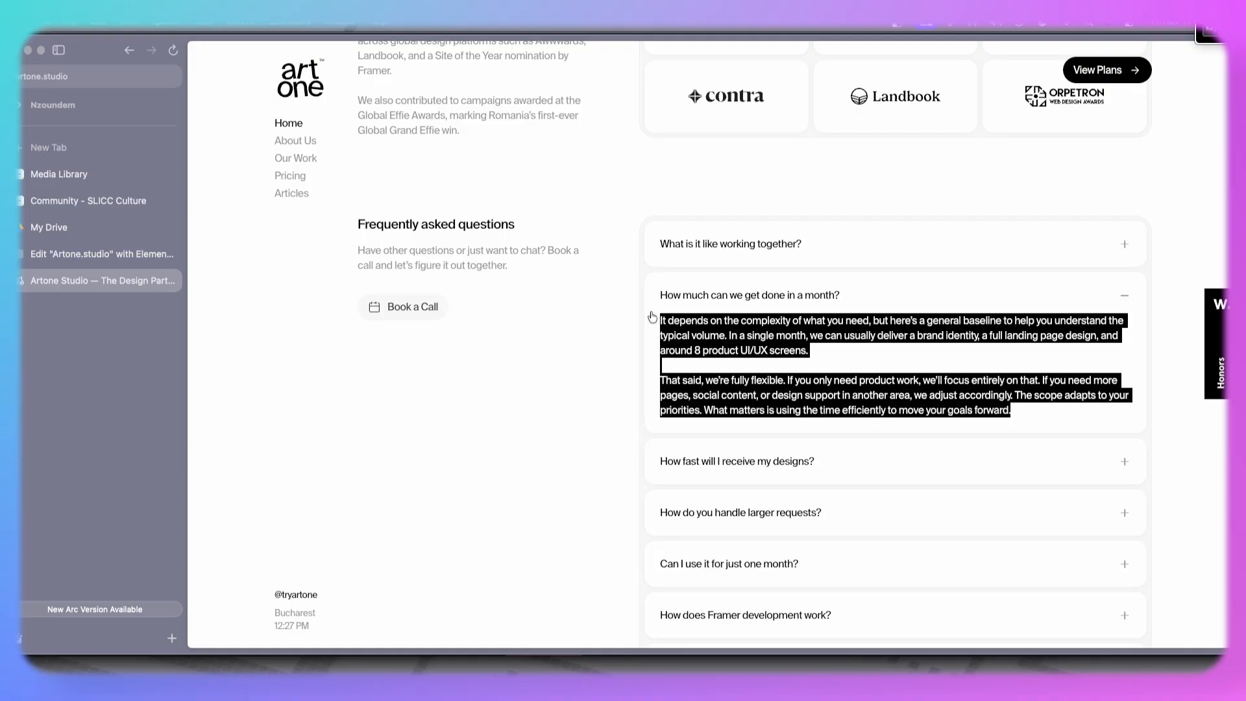
{"action": "left_click", "coordinate": [653, 316]}
{"action": "left_click", "coordinate": [64, 253]}
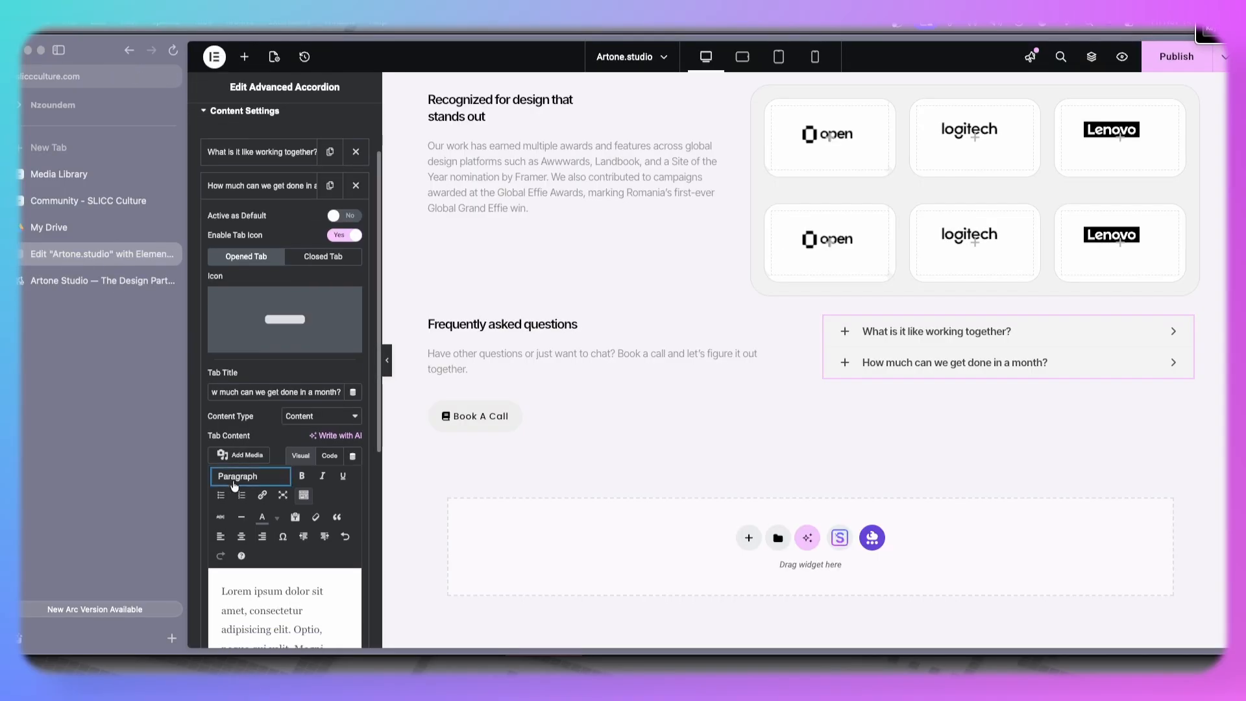
{"action": "triple_click", "coordinate": [268, 335]}
{"action": "key", "text": "super+v"}
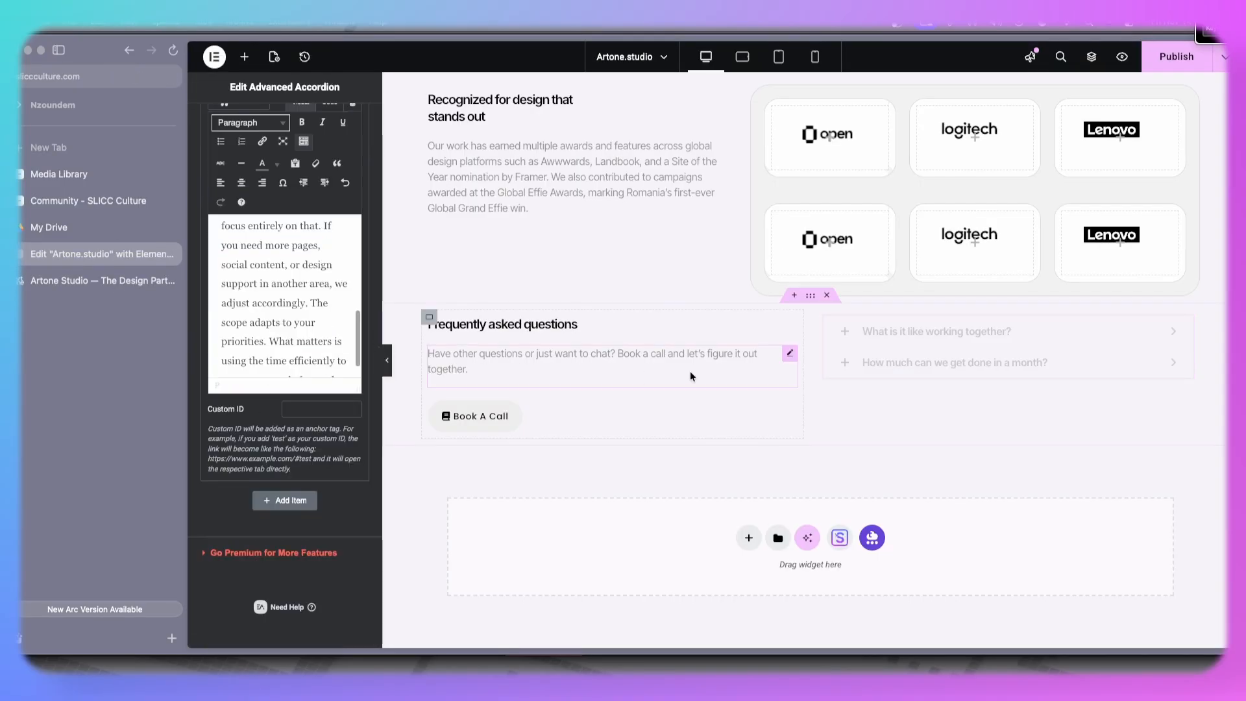
- Set the accordion's toggle icon position to Left and remove the toggle icon, comparing against the live site
{"action": "left_click", "coordinate": [24, 278]}
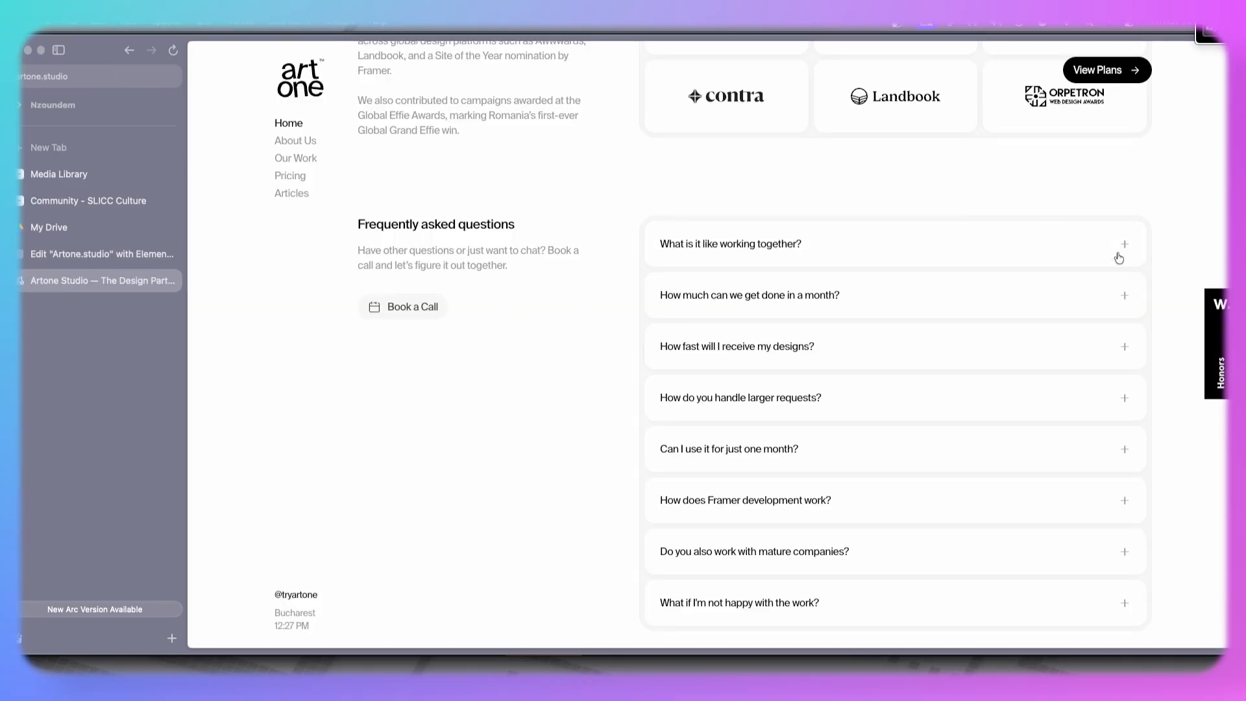
{"action": "left_click", "coordinate": [99, 254]}
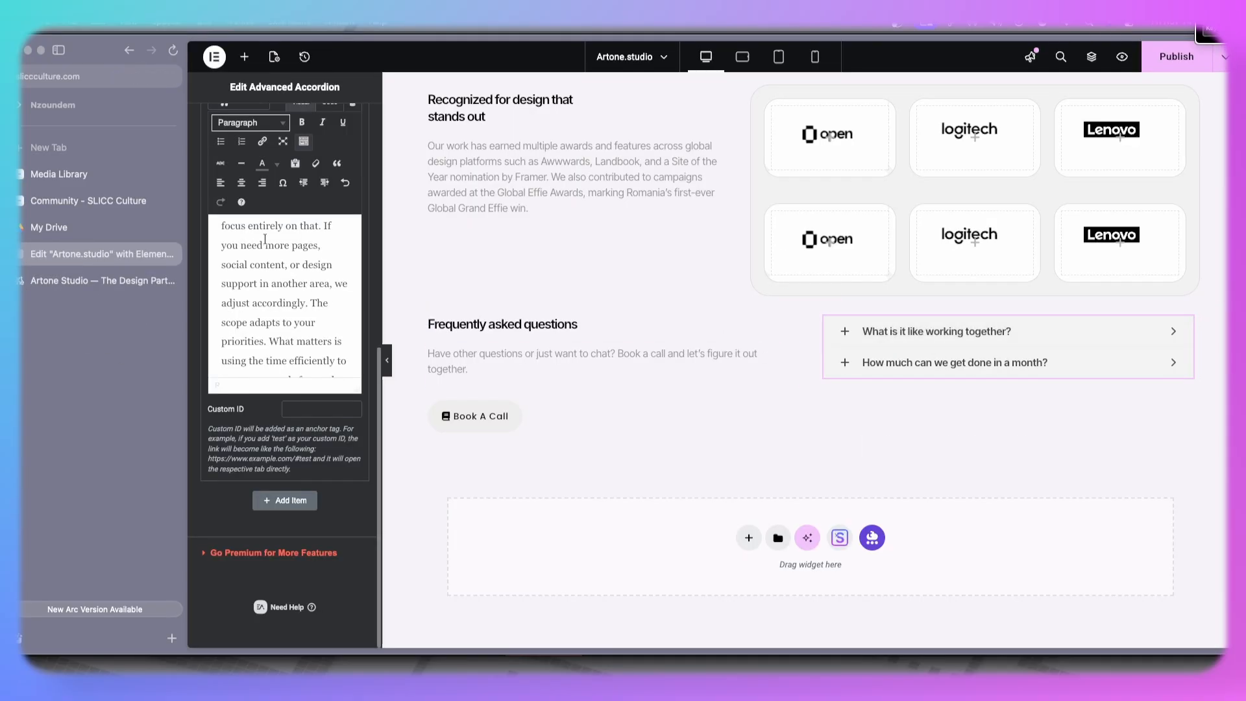
{"action": "scroll", "coordinate": [254, 404], "scroll_direction": "up", "scroll_amount": 6}
{"action": "left_click", "coordinate": [253, 184]}
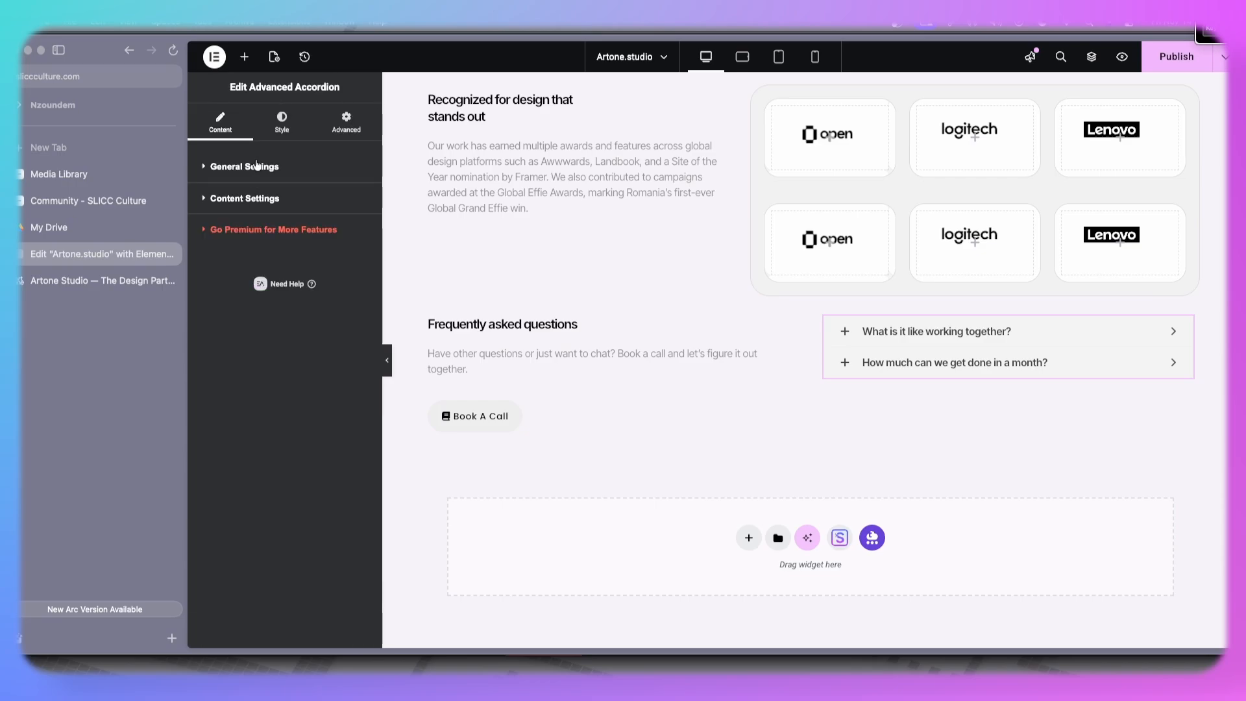
{"action": "left_click", "coordinate": [257, 166]}
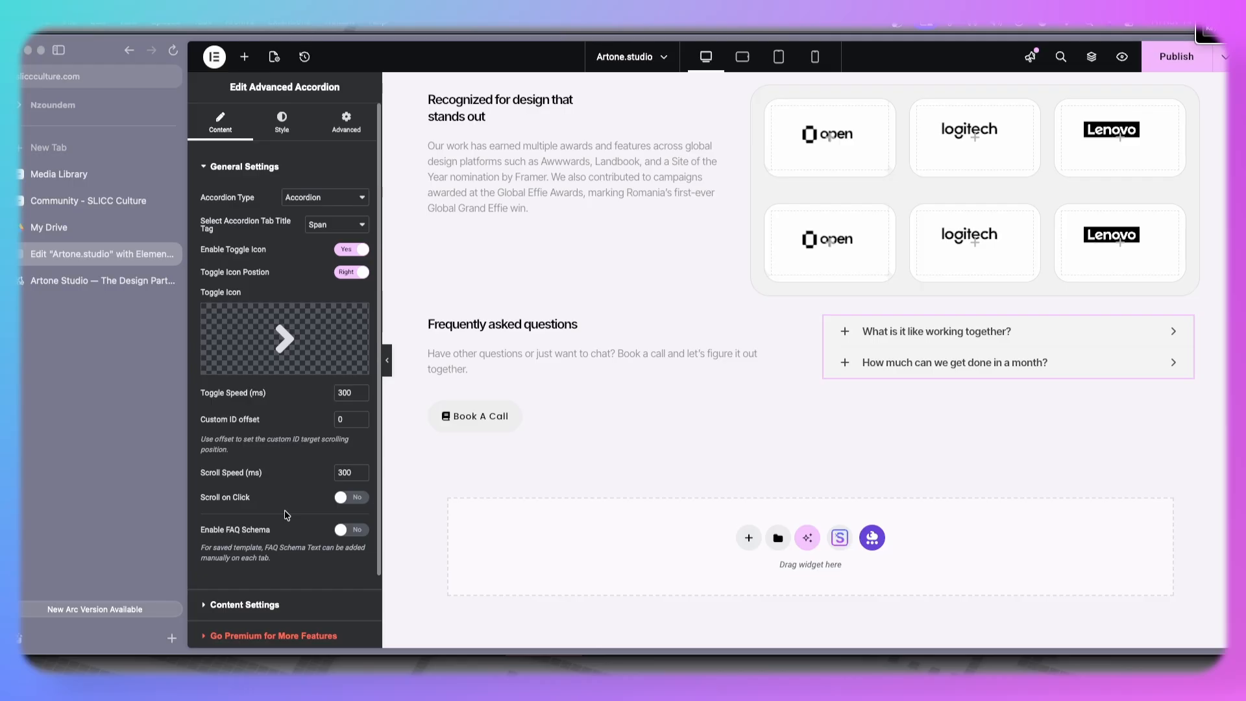
{"action": "left_click", "coordinate": [345, 273]}
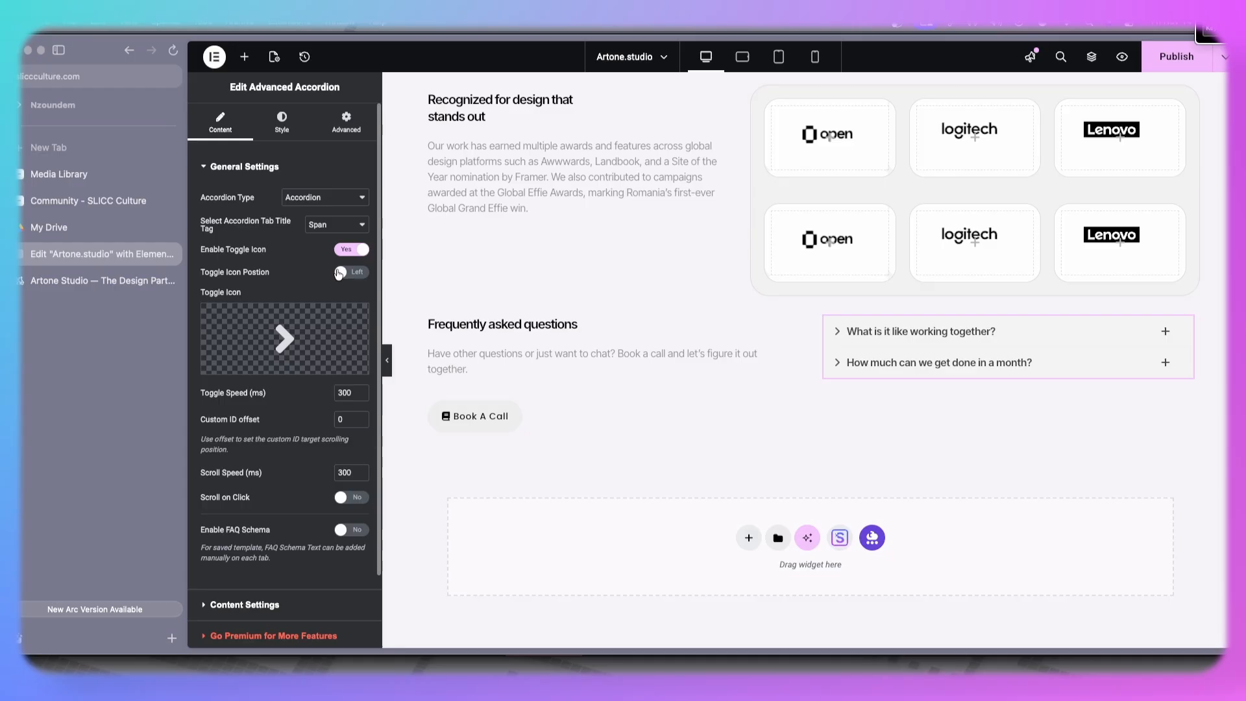
{"action": "left_click", "coordinate": [361, 318]}
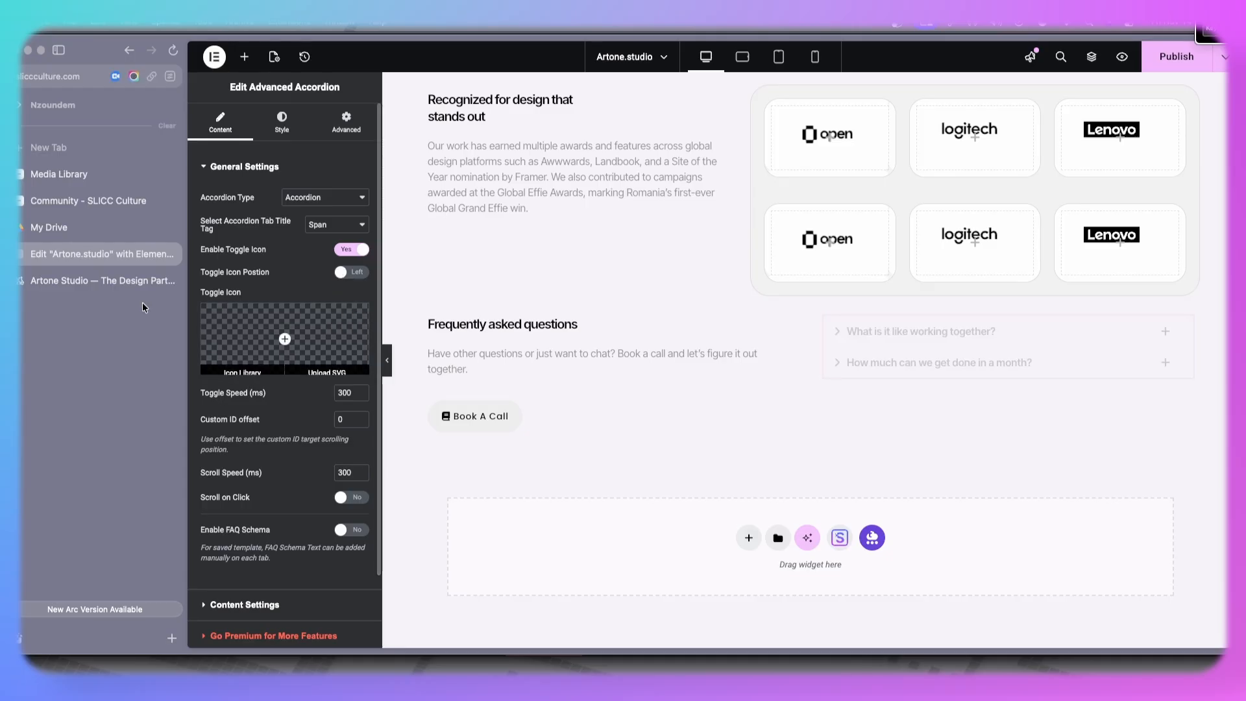
{"action": "left_click", "coordinate": [110, 283]}
{"action": "left_click", "coordinate": [91, 254]}
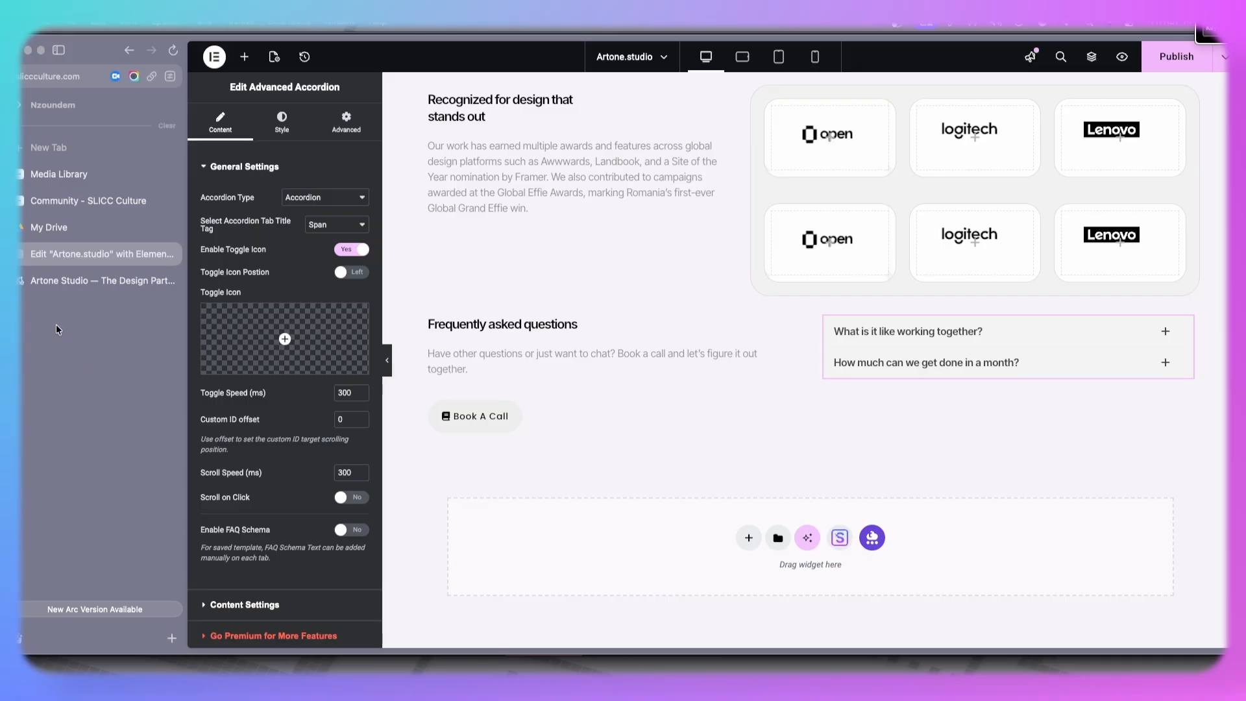
{"action": "left_click", "coordinate": [88, 282]}
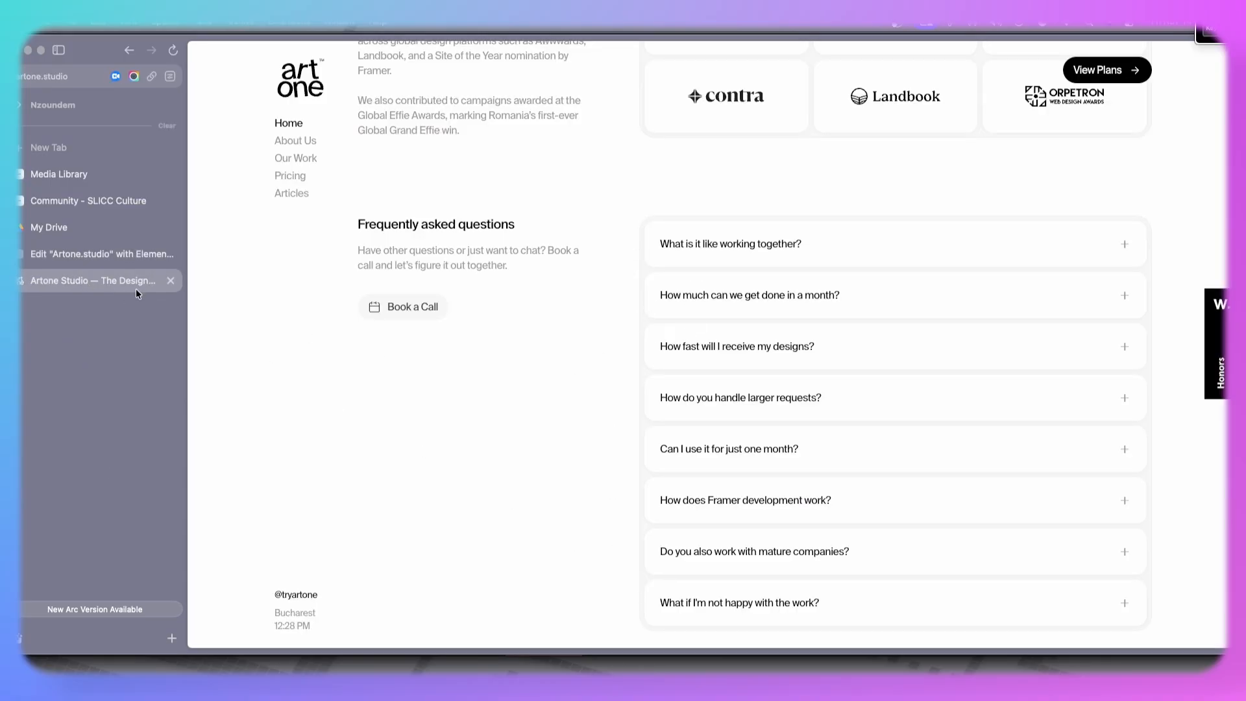
{"action": "left_click", "coordinate": [91, 253]}
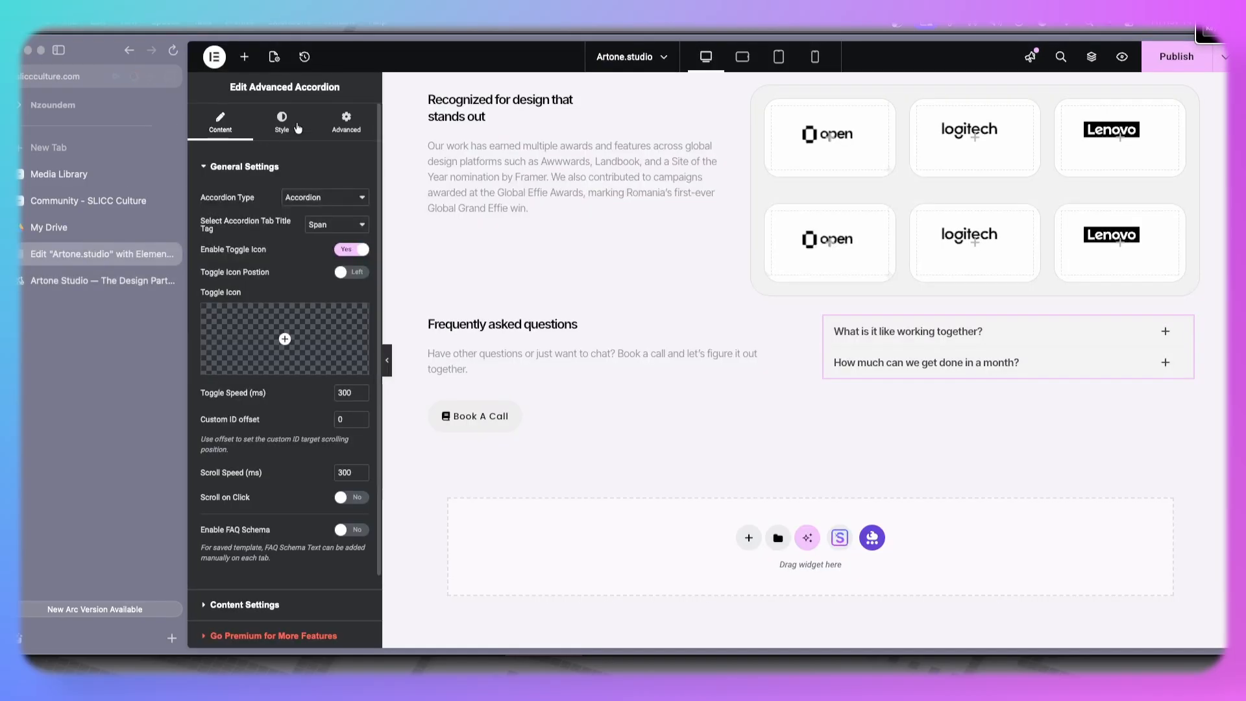
- Inspect the background colour of the logos container next to the awards text
{"action": "left_click", "coordinate": [346, 122]}
{"action": "scroll", "coordinate": [286, 324], "scroll_direction": "down", "scroll_amount": 10}
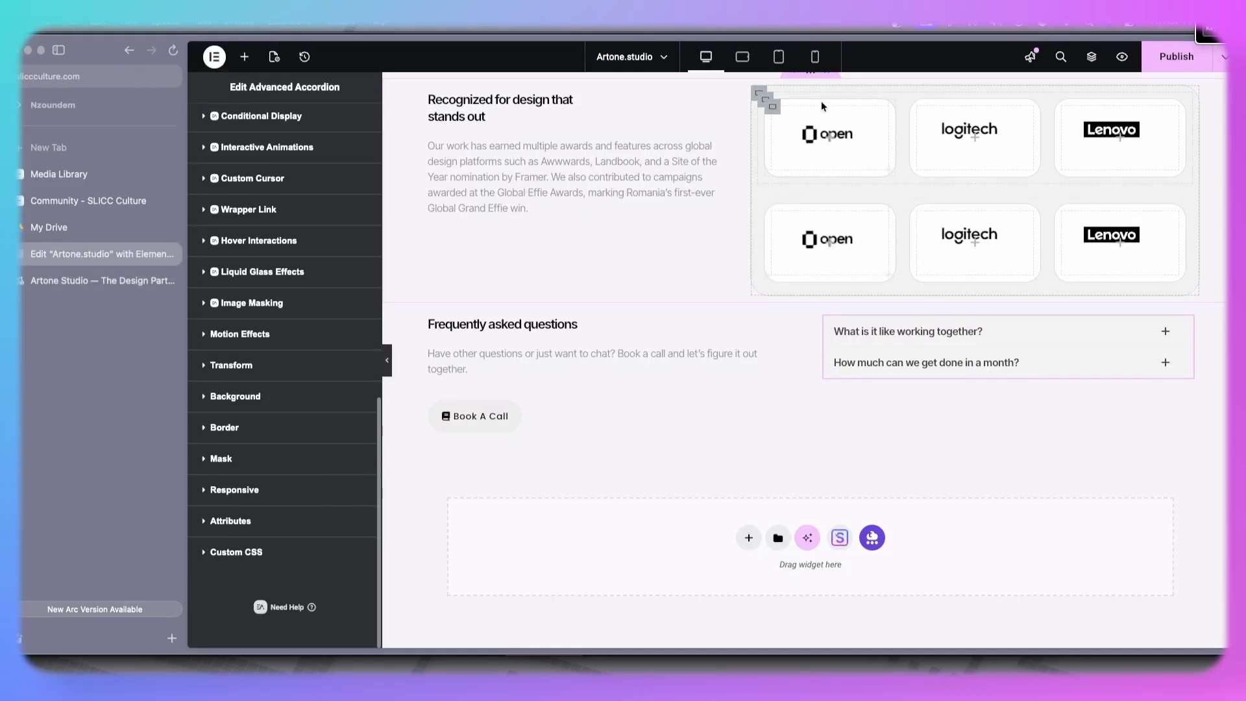
{"action": "left_click", "coordinate": [758, 94]}
{"action": "left_click", "coordinate": [280, 124]}
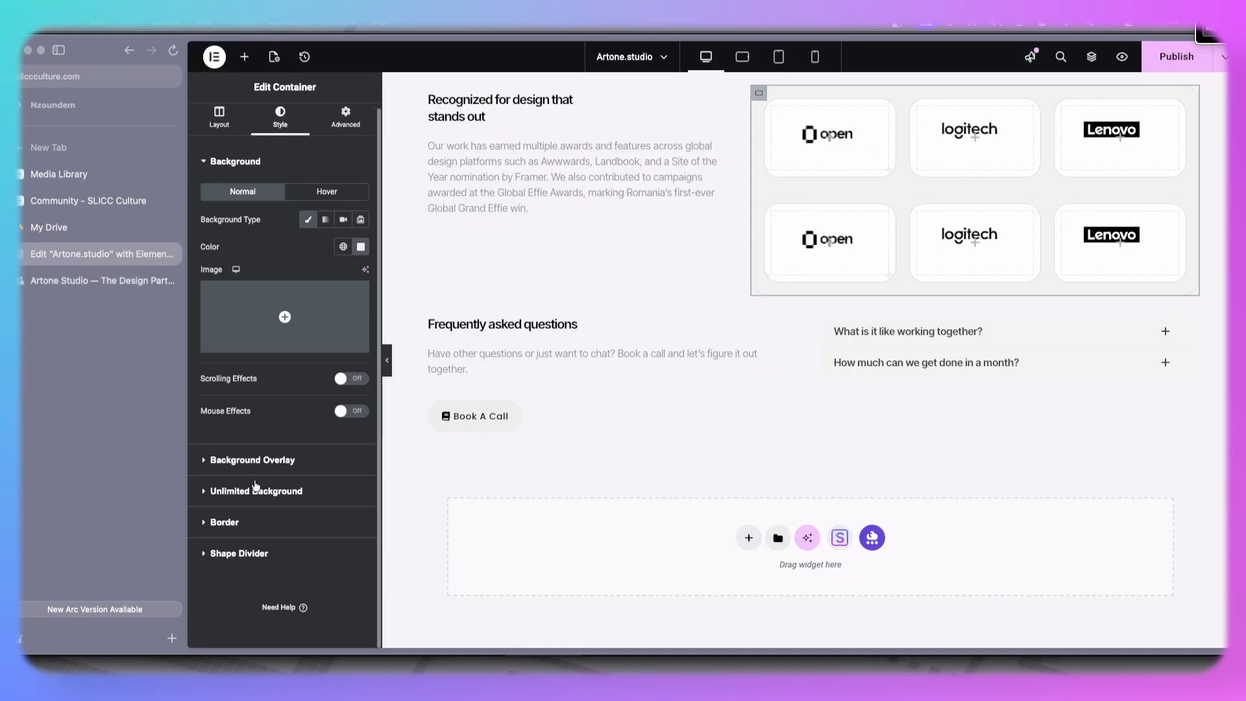
{"action": "left_click", "coordinate": [361, 247]}
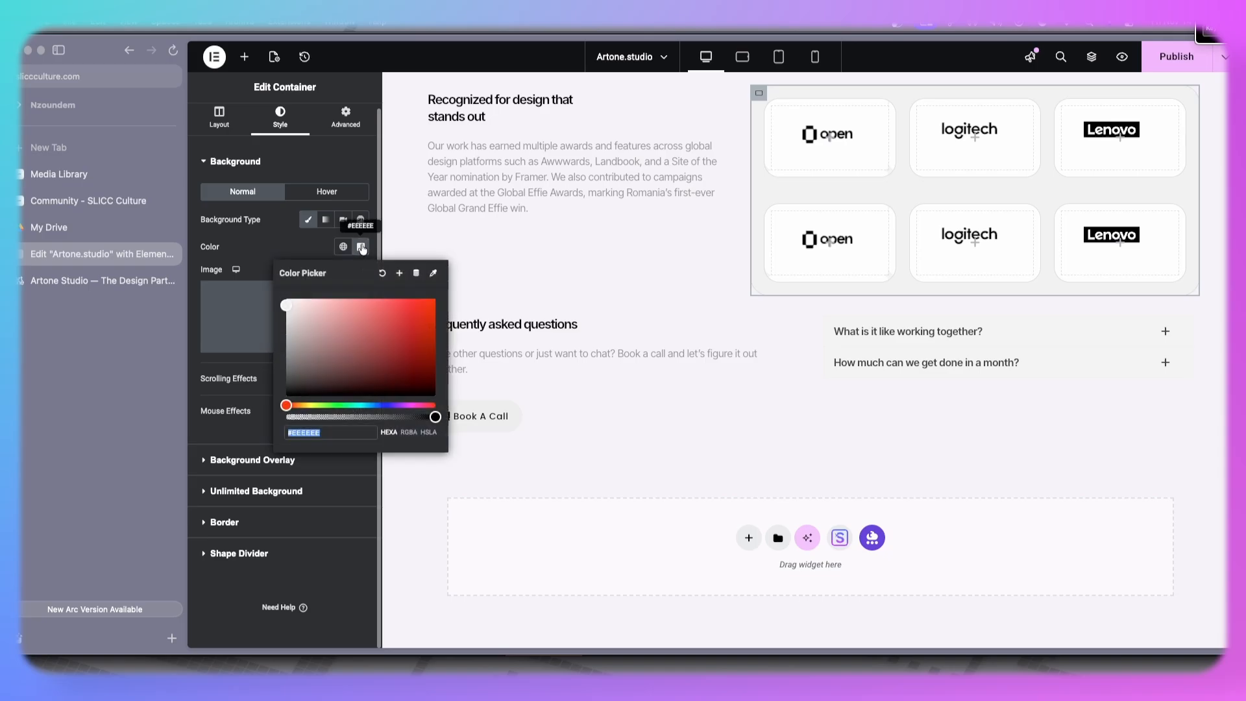
{"action": "left_click", "coordinate": [276, 250]}
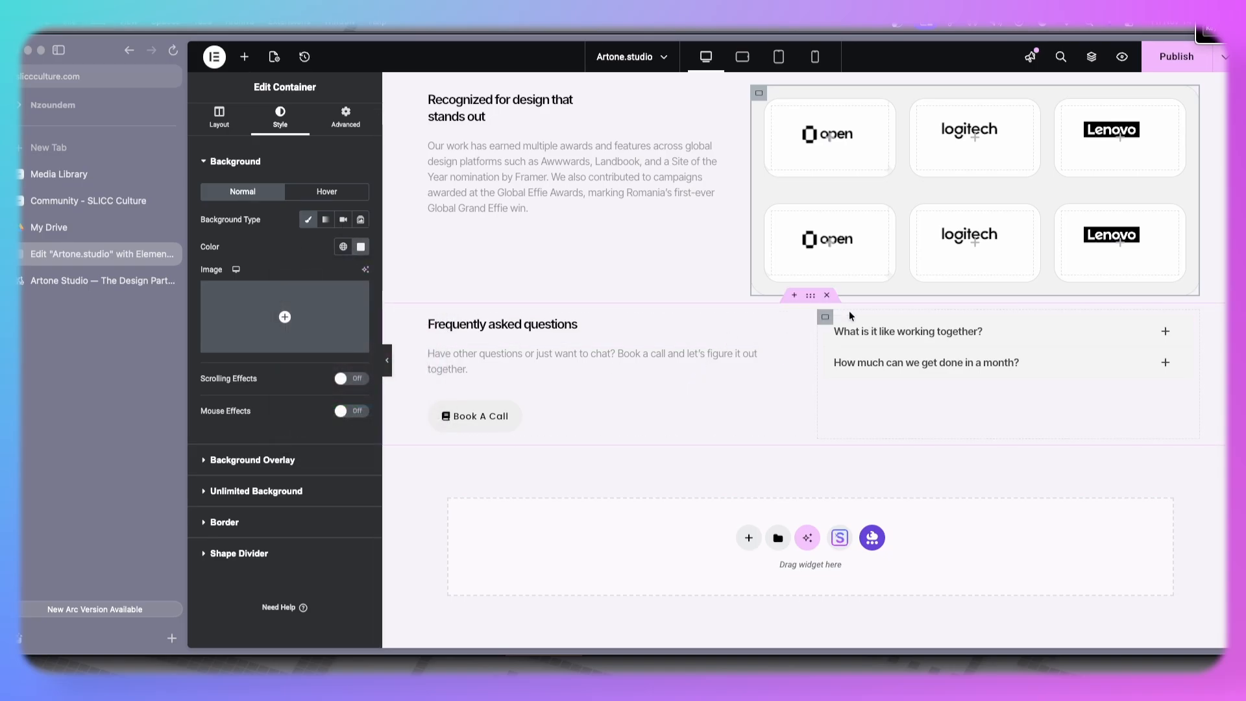
- Set the accordion's padding to 20 px on all sides
{"action": "left_click", "coordinate": [1186, 322]}
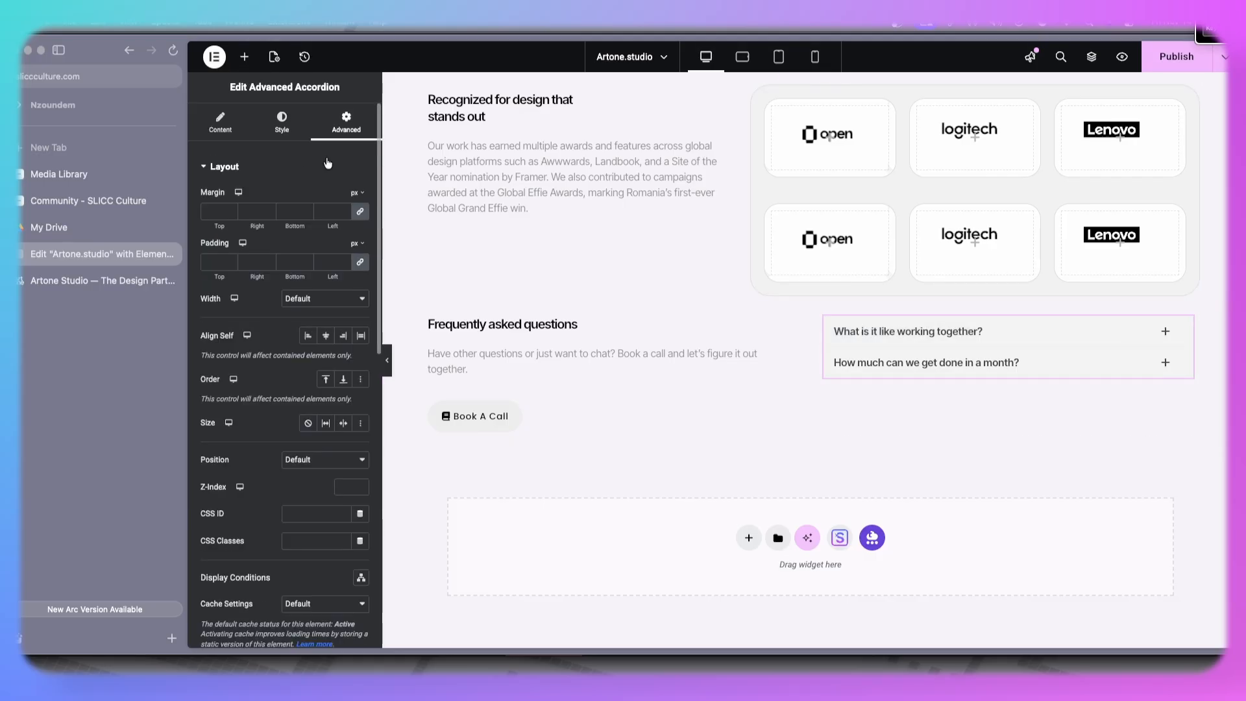
{"action": "left_click", "coordinate": [348, 264]}
{"action": "type", "text": "20"}
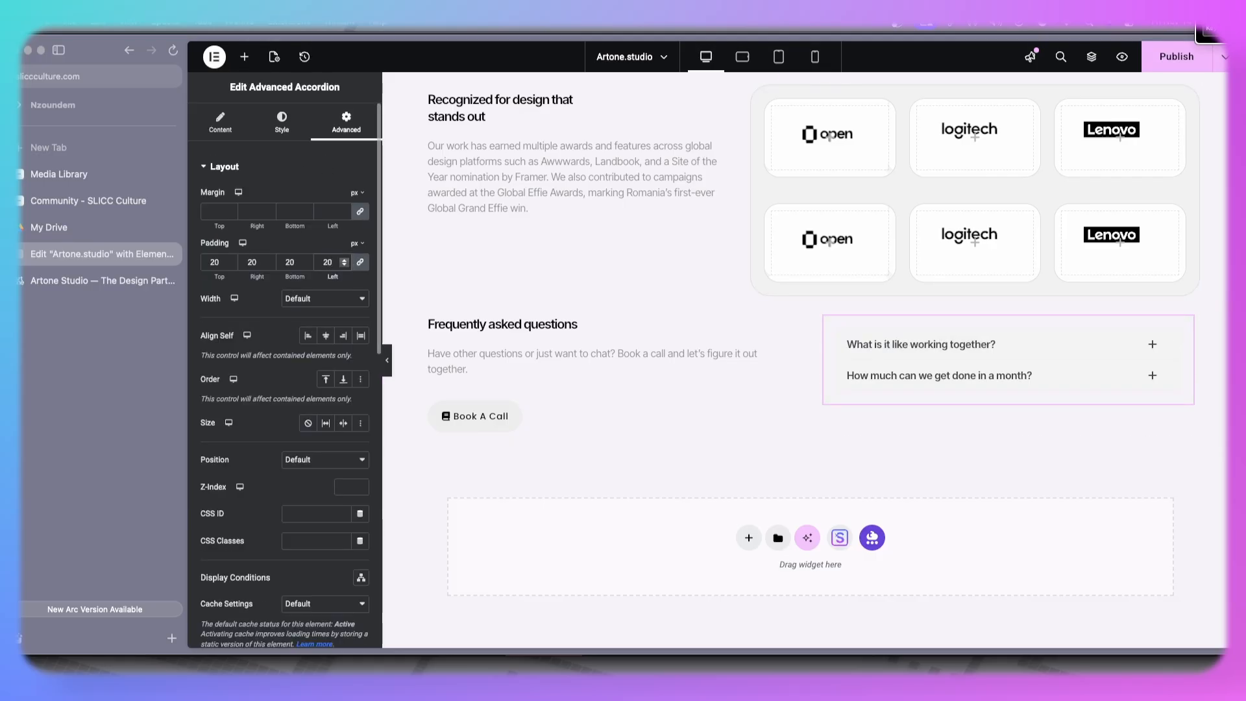
- Give the accordion a classic background colour of #EEEEEE, checking against the live site
{"action": "scroll", "coordinate": [297, 279], "scroll_direction": "down", "scroll_amount": 15}
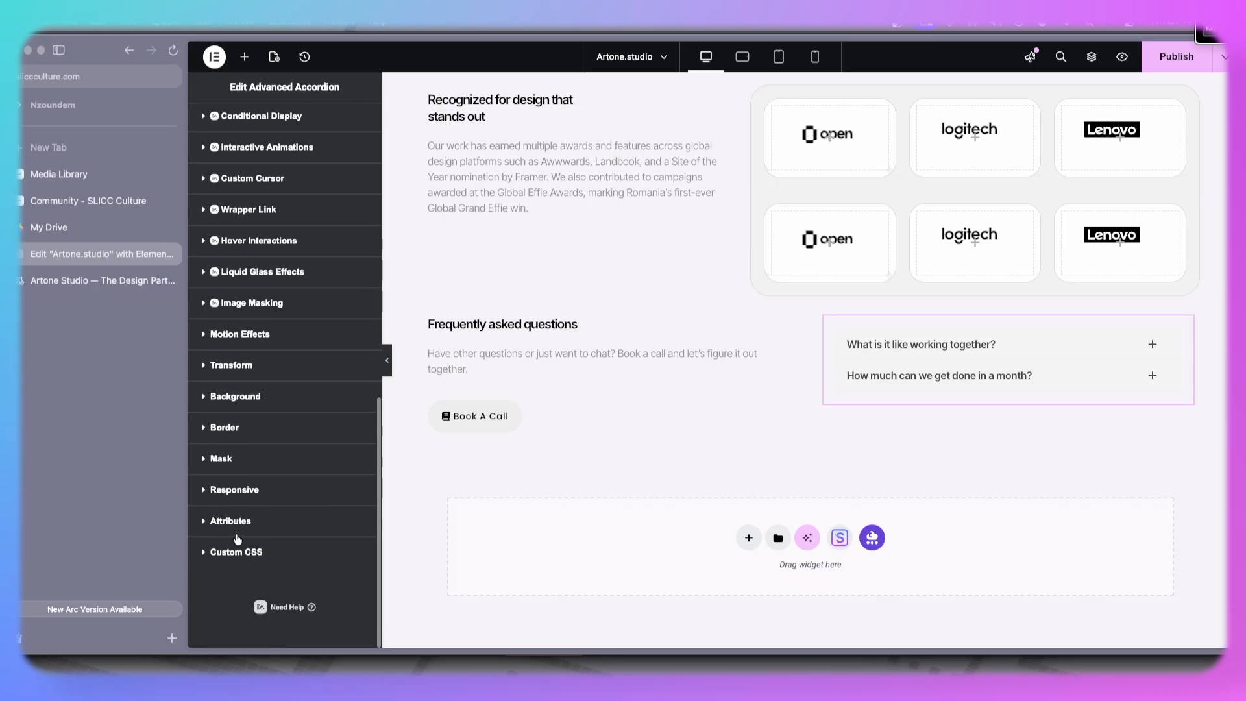
{"action": "left_click", "coordinate": [309, 398]}
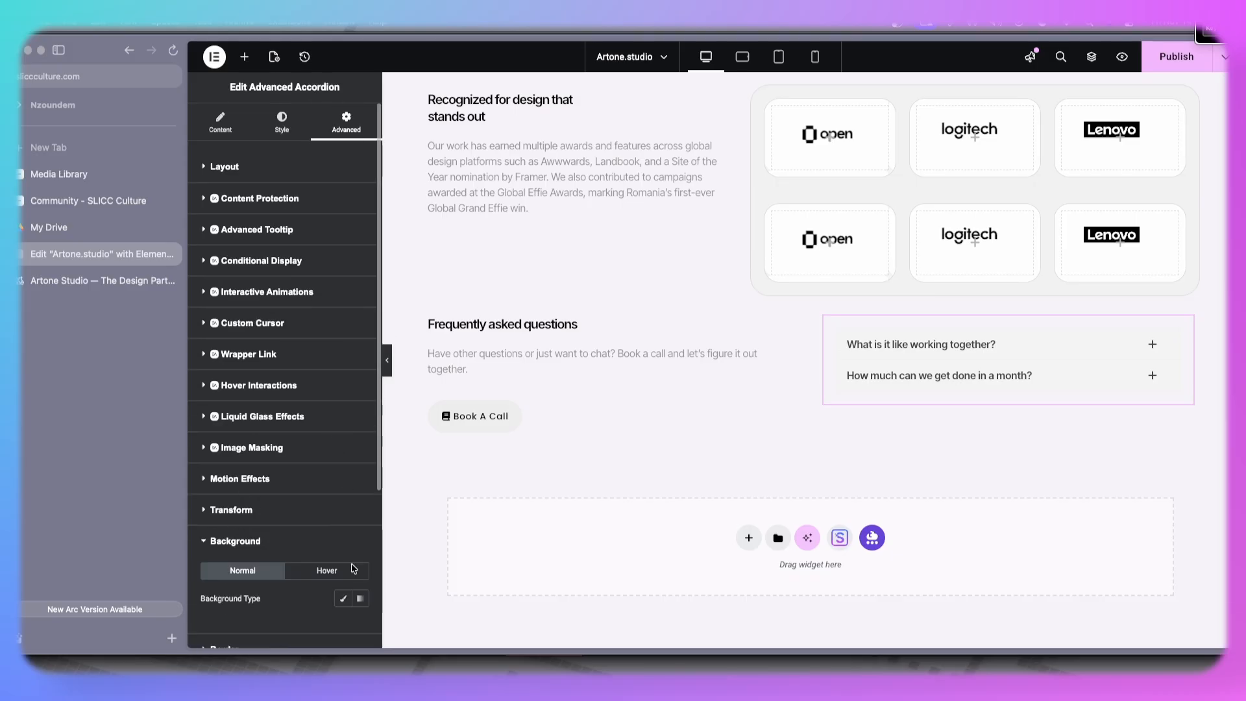
{"action": "scroll", "coordinate": [354, 513], "scroll_direction": "down", "scroll_amount": 4}
{"action": "left_click", "coordinate": [346, 384]}
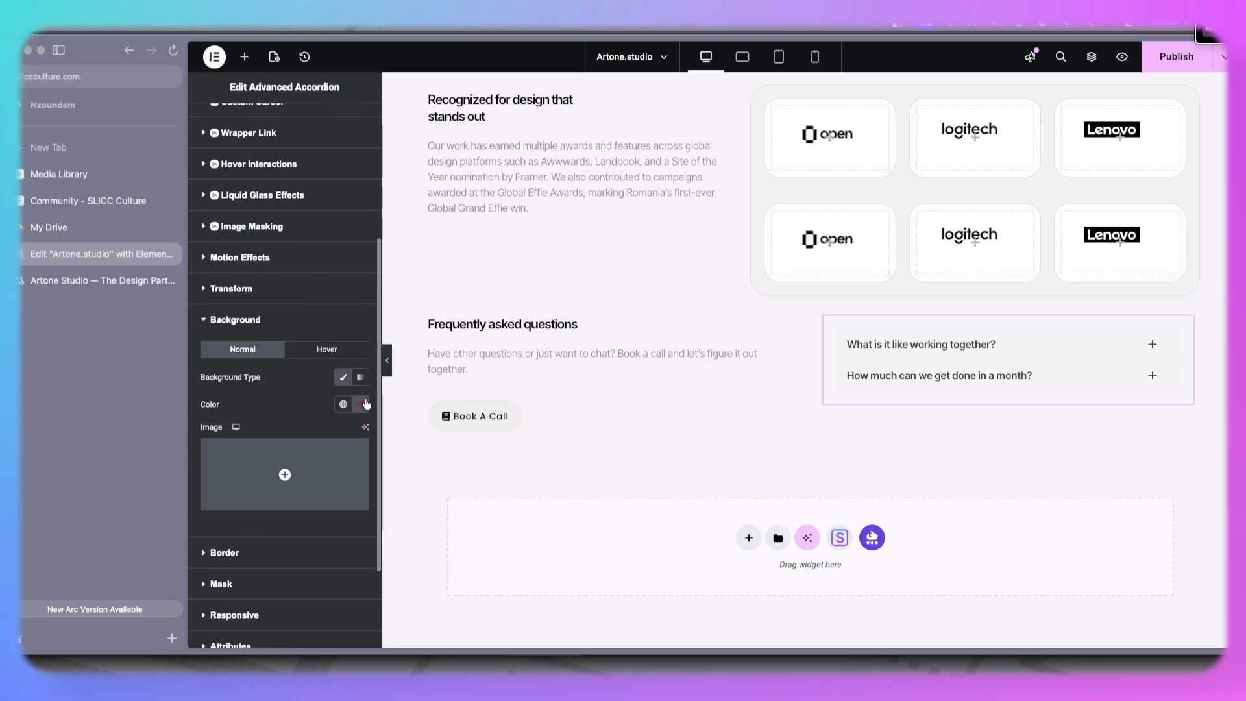
{"action": "left_click", "coordinate": [361, 407]}
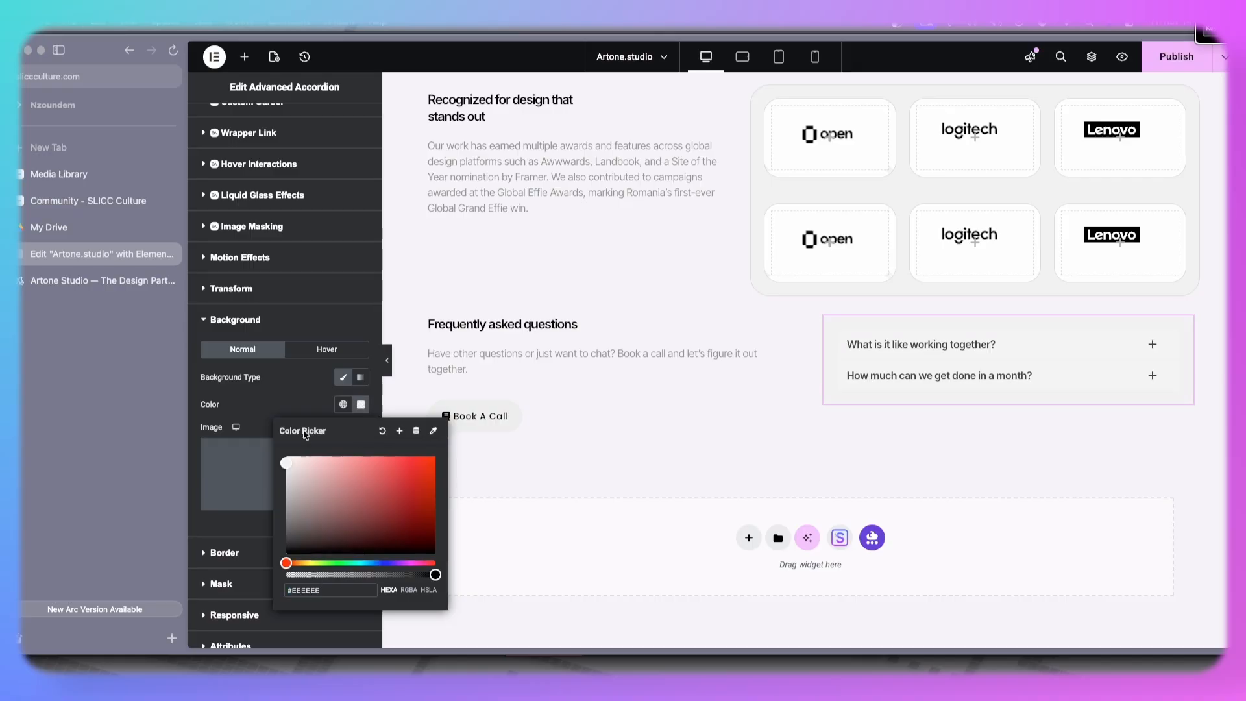
{"action": "left_click", "coordinate": [302, 405]}
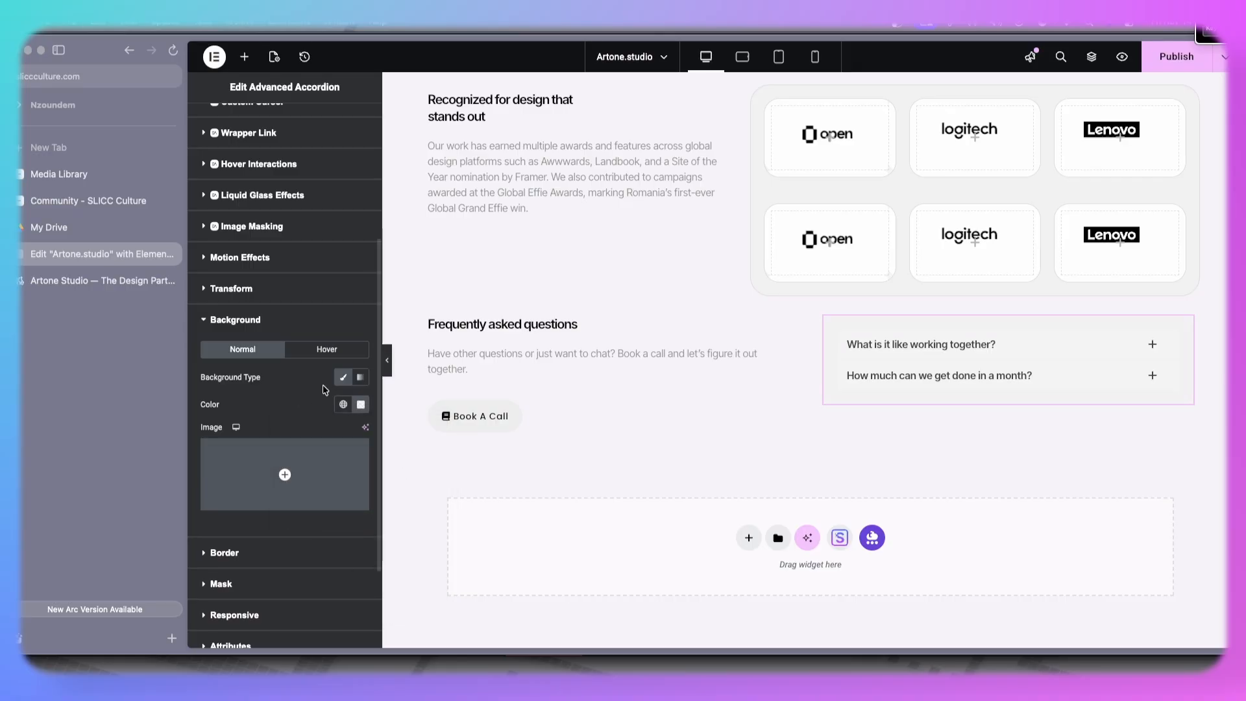
{"action": "left_click", "coordinate": [91, 281]}
{"action": "left_click", "coordinate": [91, 254]}
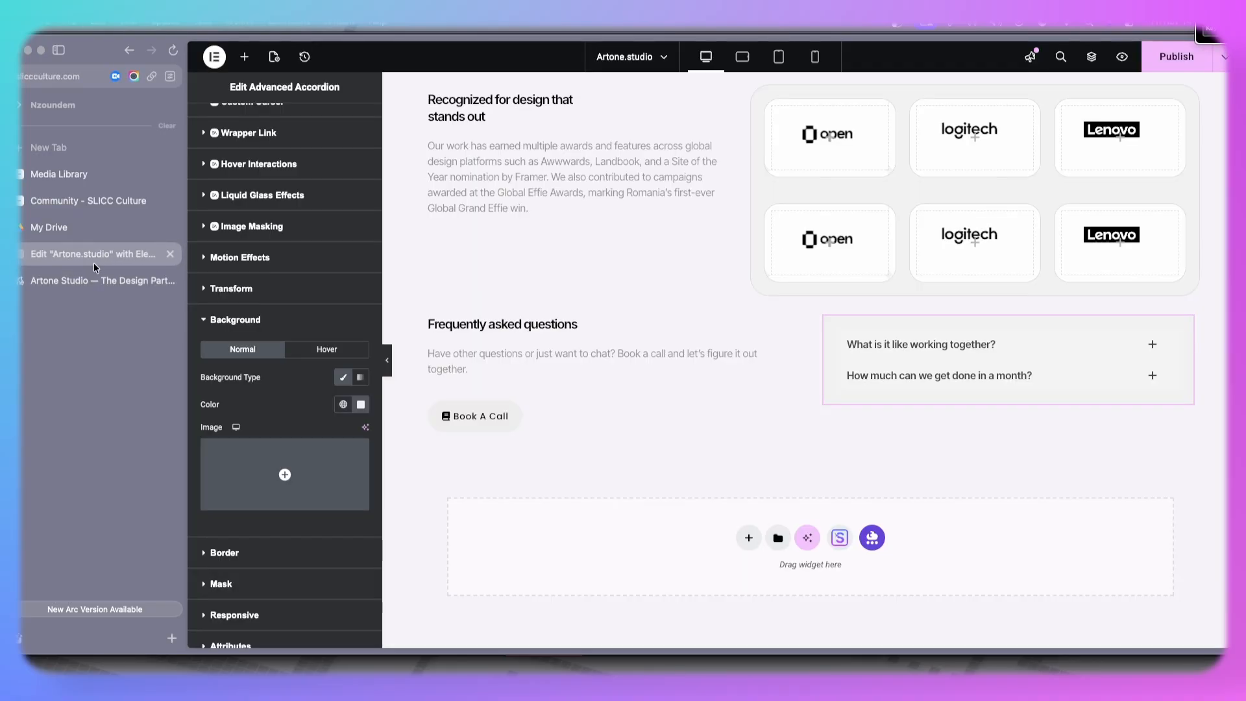
- Give the accordion's content area a classic white background and preview the first tab
{"action": "scroll", "coordinate": [286, 260], "scroll_direction": "up", "scroll_amount": 5}
{"action": "left_click", "coordinate": [295, 126]}
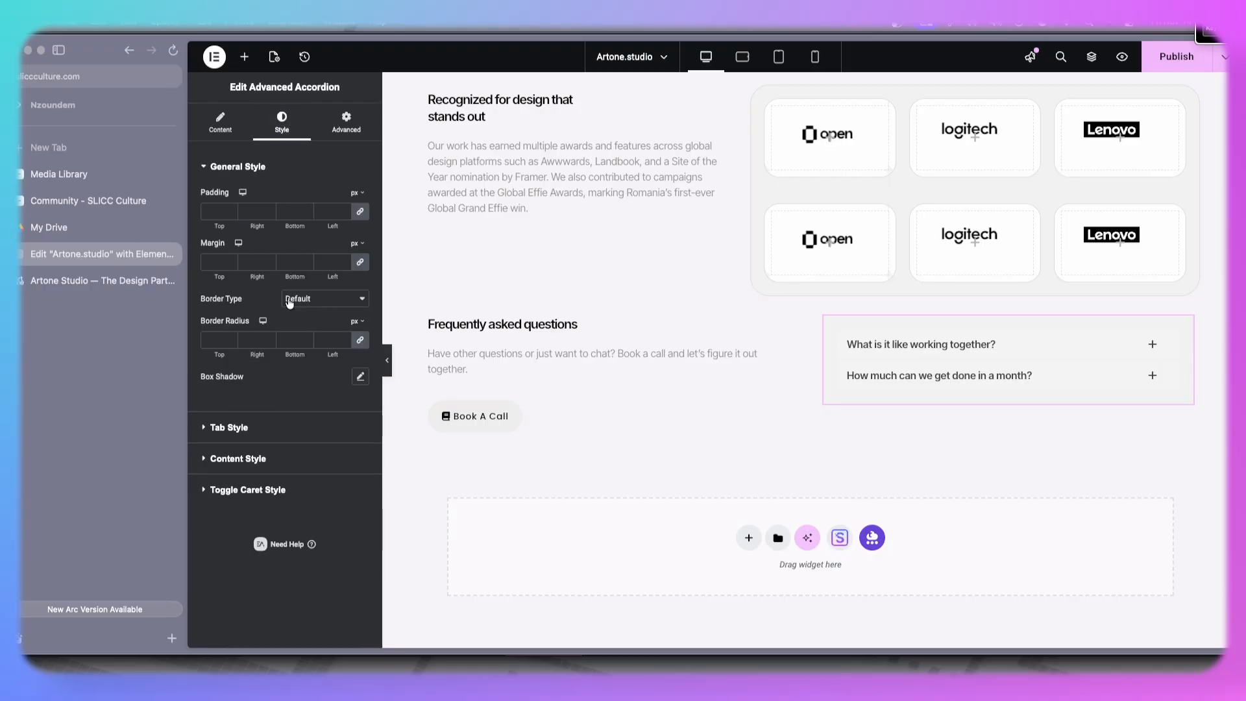
{"action": "left_click", "coordinate": [266, 425]}
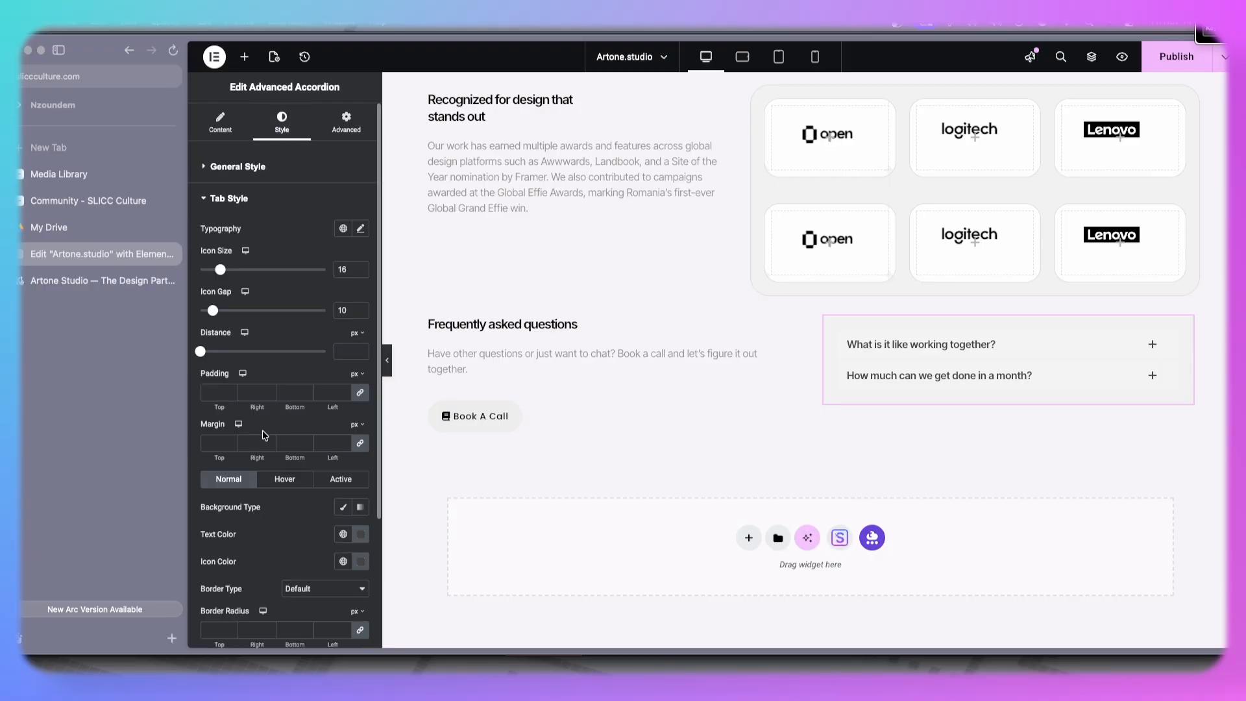
{"action": "scroll", "coordinate": [314, 434], "scroll_direction": "down", "scroll_amount": 1}
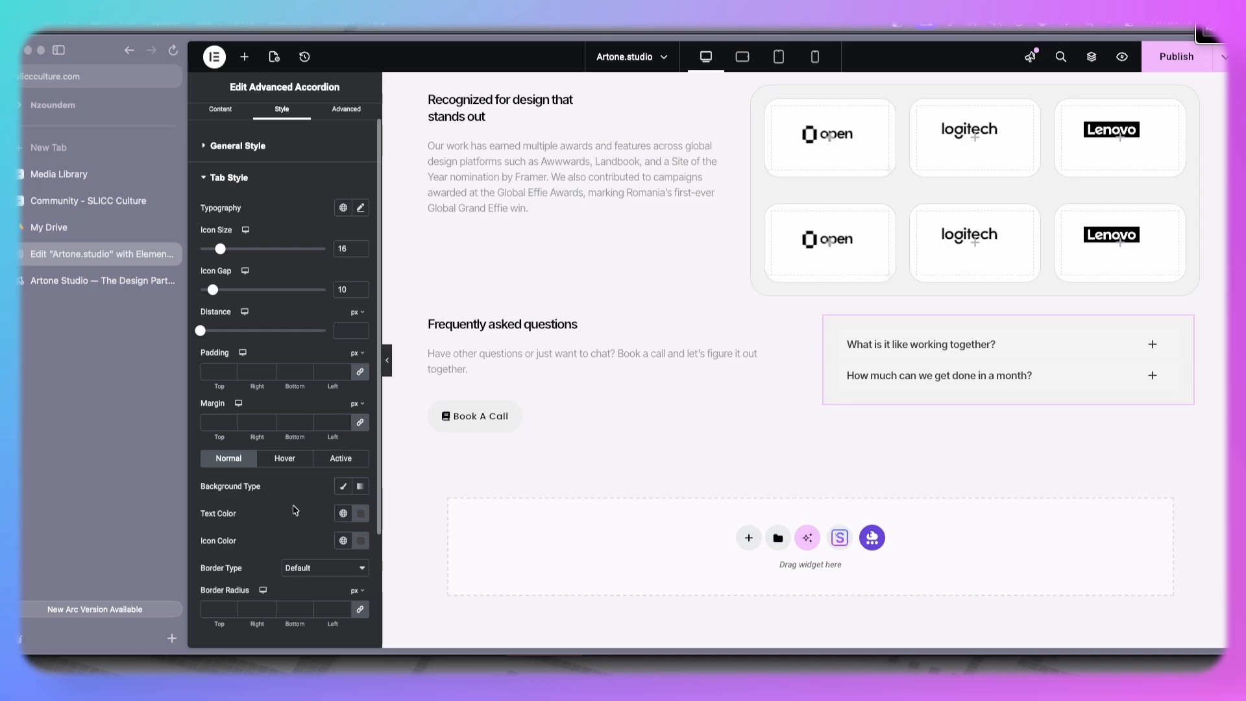
{"action": "scroll", "coordinate": [295, 510], "scroll_direction": "down", "scroll_amount": 1}
{"action": "scroll", "coordinate": [295, 510], "scroll_direction": "down", "scroll_amount": 2}
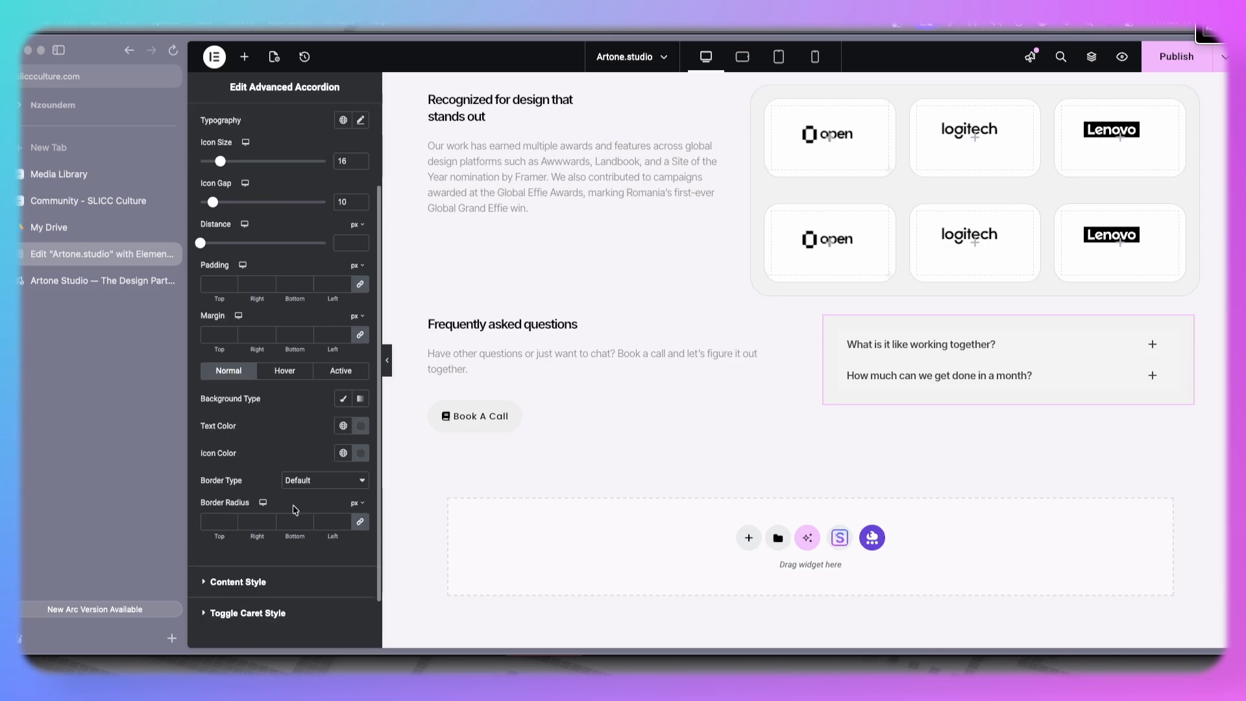
{"action": "scroll", "coordinate": [295, 509], "scroll_direction": "down", "scroll_amount": 2}
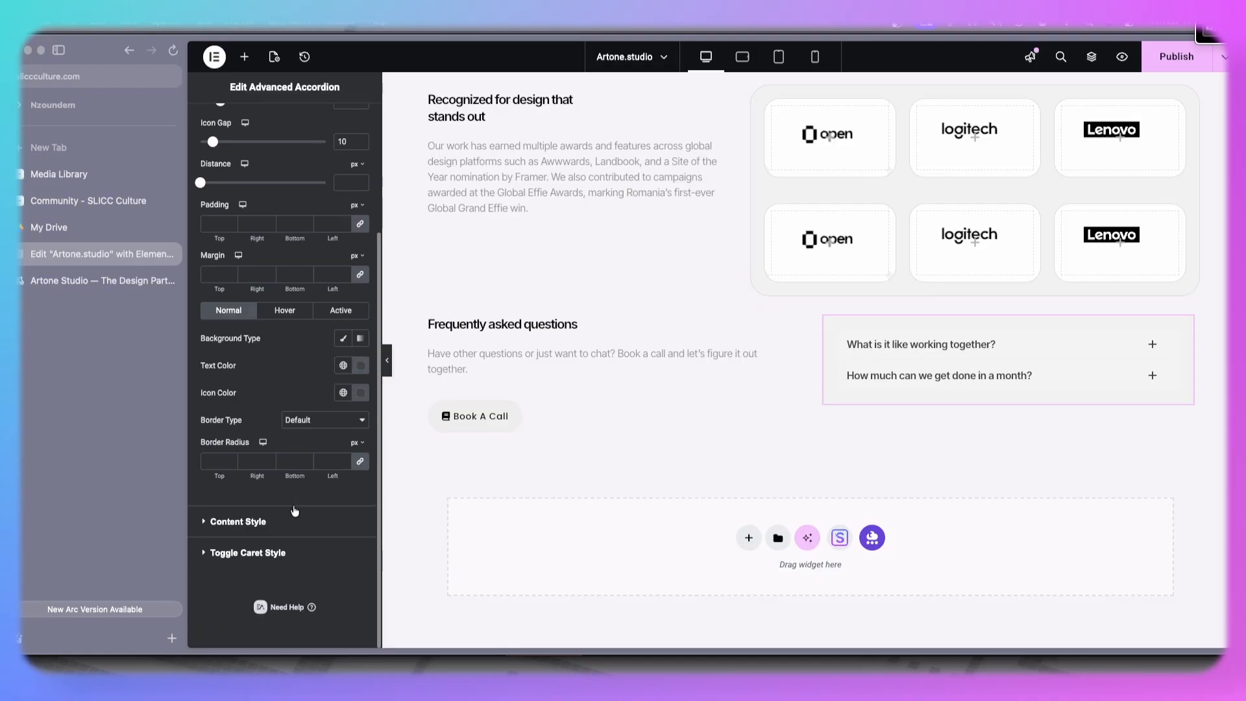
{"action": "left_click", "coordinate": [287, 521]}
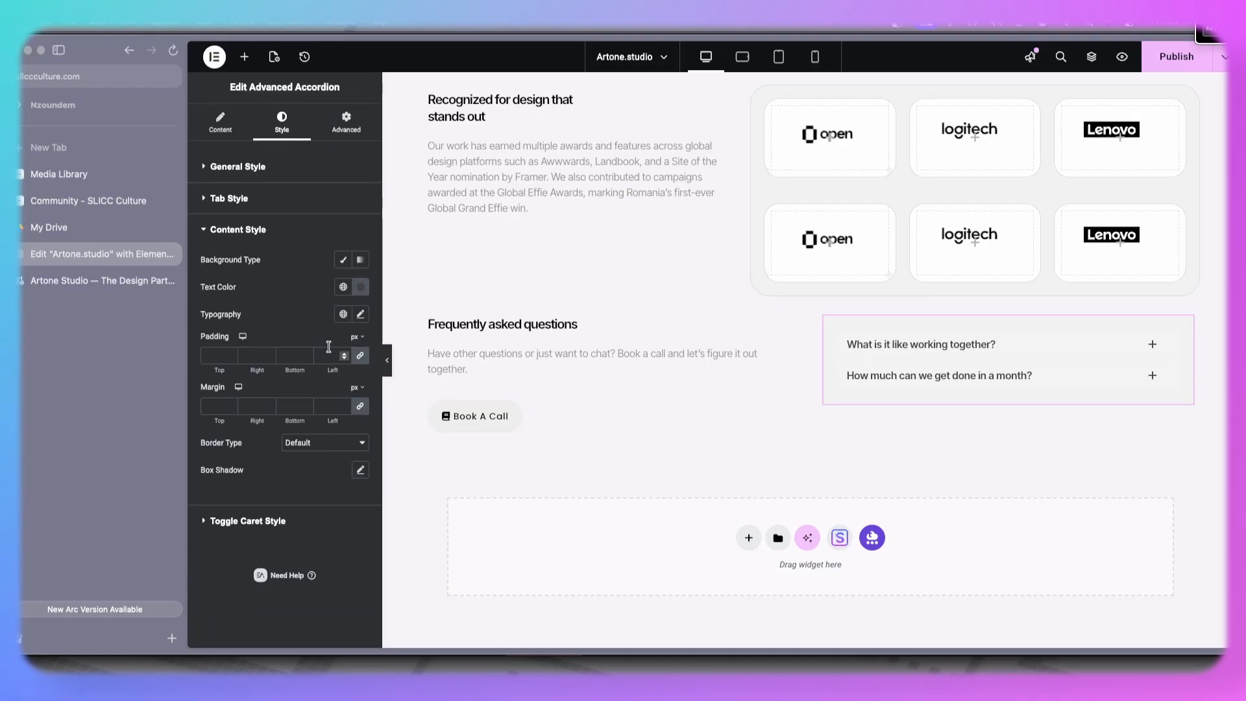
{"action": "left_click", "coordinate": [344, 260]}
{"action": "left_click", "coordinate": [361, 289]}
{"action": "left_click_drag", "start_coordinate": [333, 379], "coordinate": [261, 336]}
{"action": "left_click", "coordinate": [293, 281]}
{"action": "left_click", "coordinate": [847, 344]}
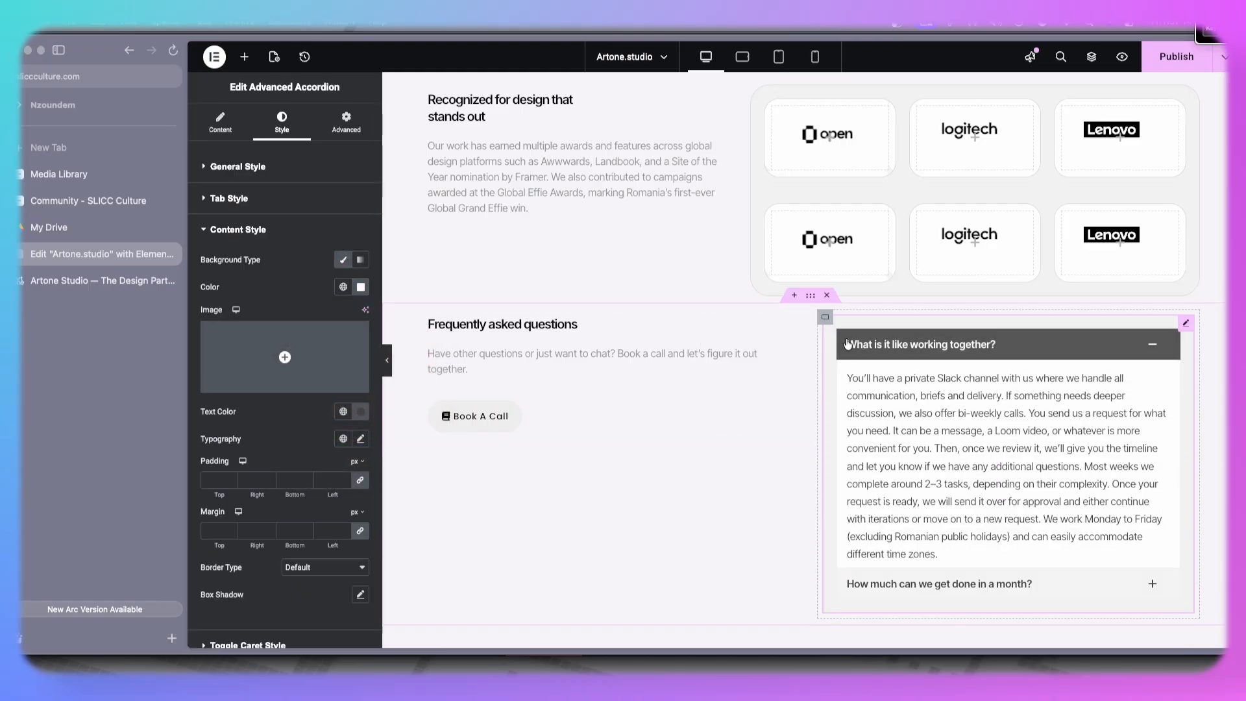
{"action": "left_click", "coordinate": [848, 344]}
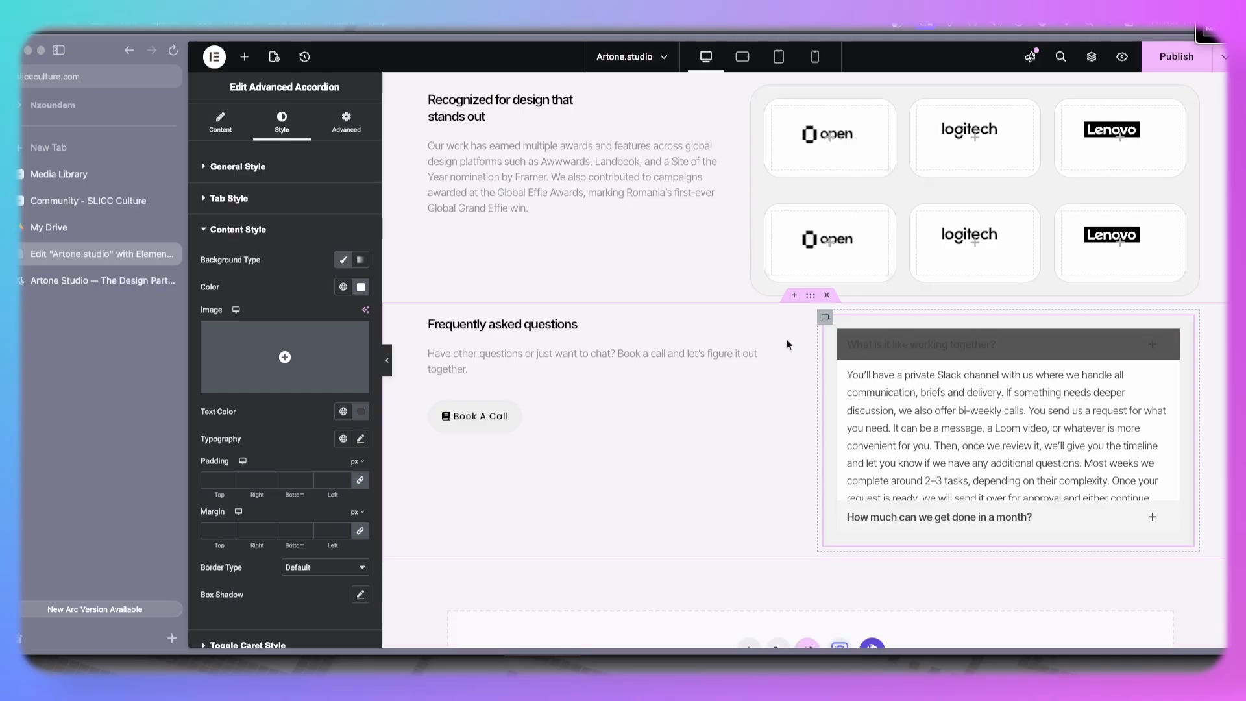
- Set the accordion tabs' normal background to classic white #FFFFFF
{"action": "left_click", "coordinate": [278, 199]}
{"action": "scroll", "coordinate": [331, 325], "scroll_direction": "down", "scroll_amount": 3}
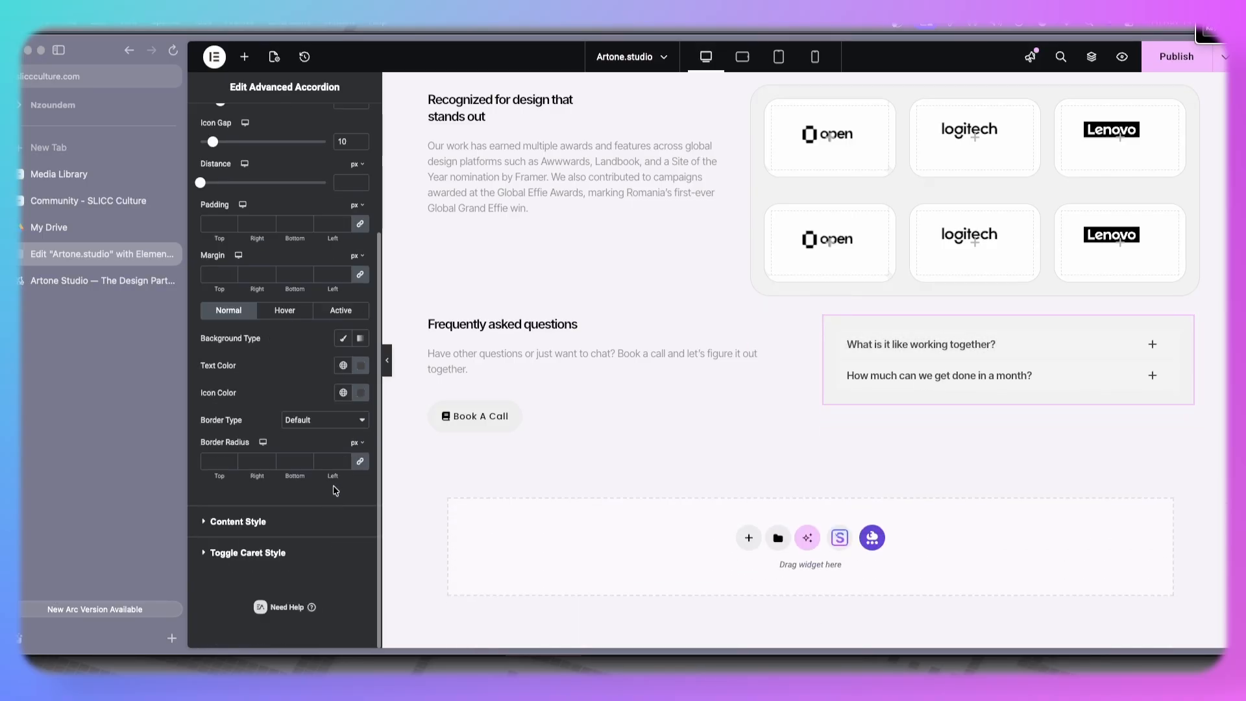
{"action": "left_click", "coordinate": [344, 338]}
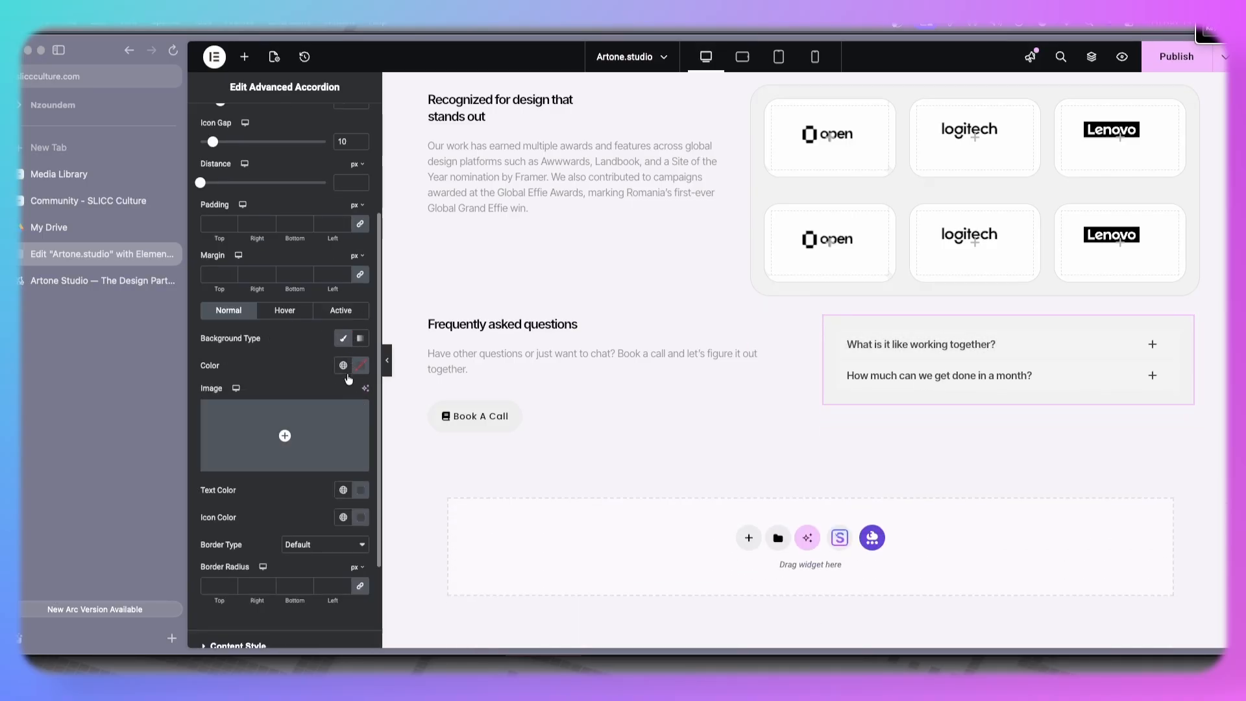
{"action": "left_click", "coordinate": [360, 366]}
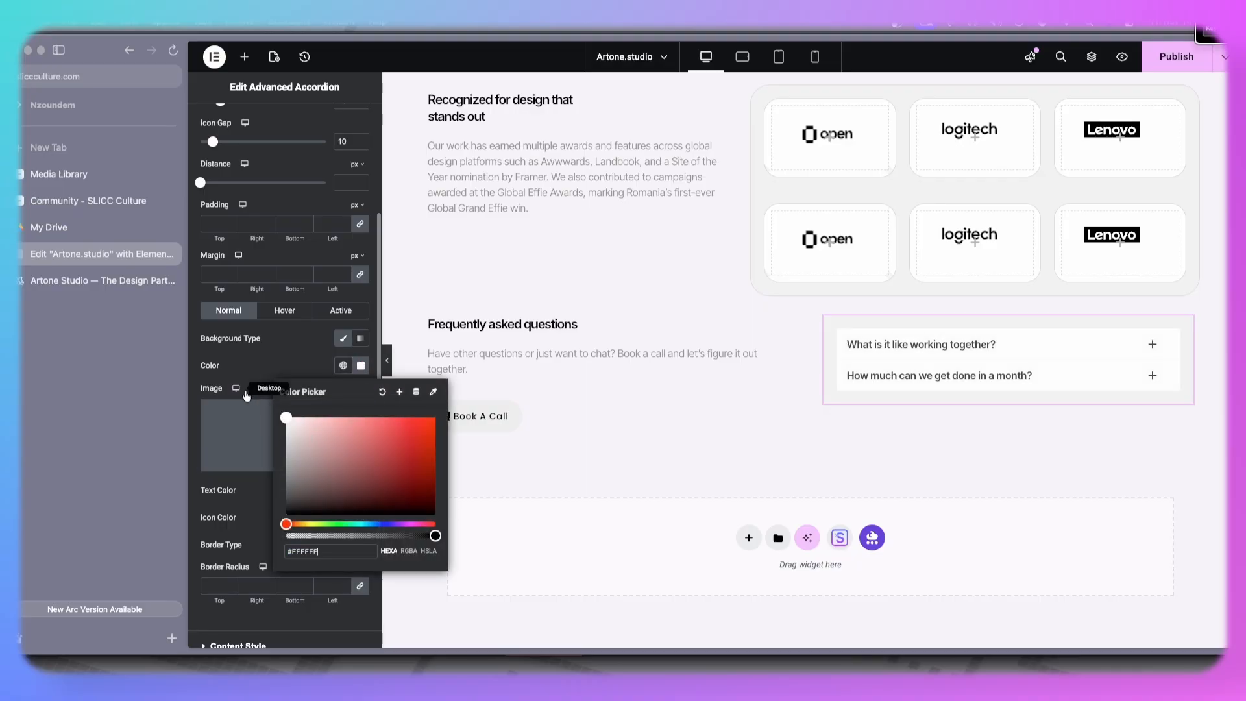
{"action": "left_click", "coordinate": [292, 362]}
- Set the distance between accordion tabs to 8 px, comparing with the live site's FAQ spacing
{"action": "scroll", "coordinate": [291, 357], "scroll_direction": "up", "scroll_amount": 2}
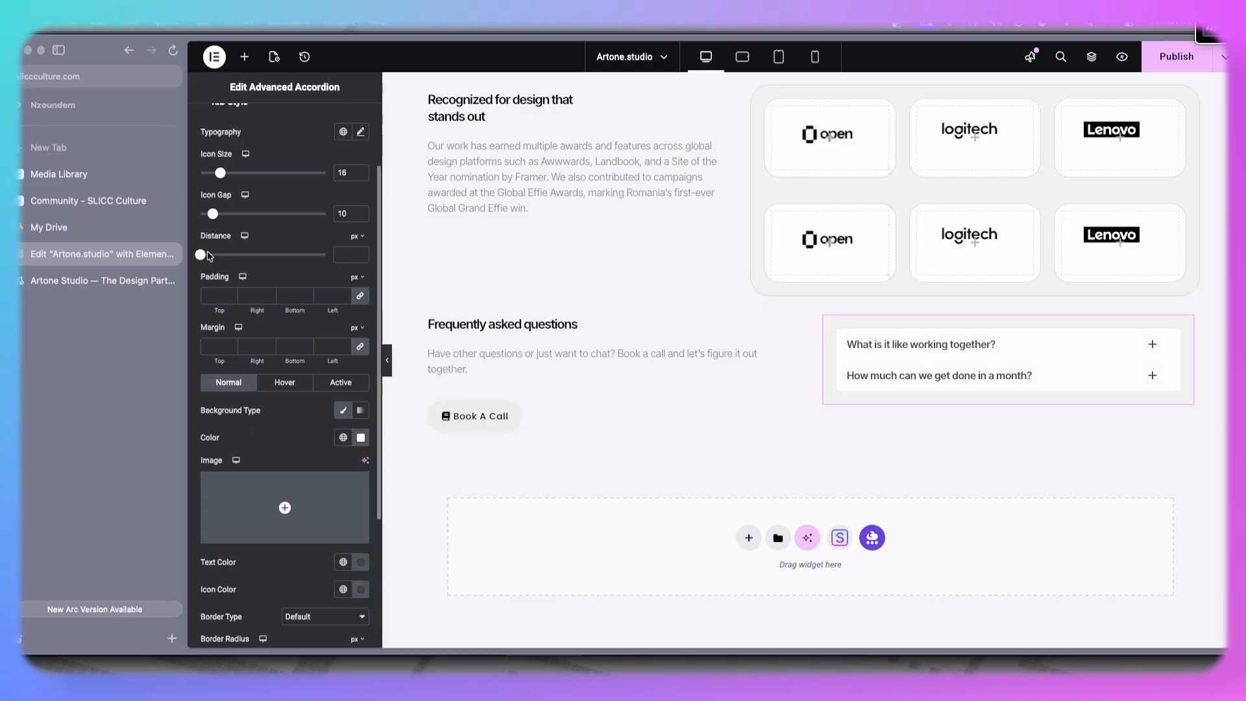
{"action": "left_click_drag", "start_coordinate": [202, 257], "coordinate": [213, 263]}
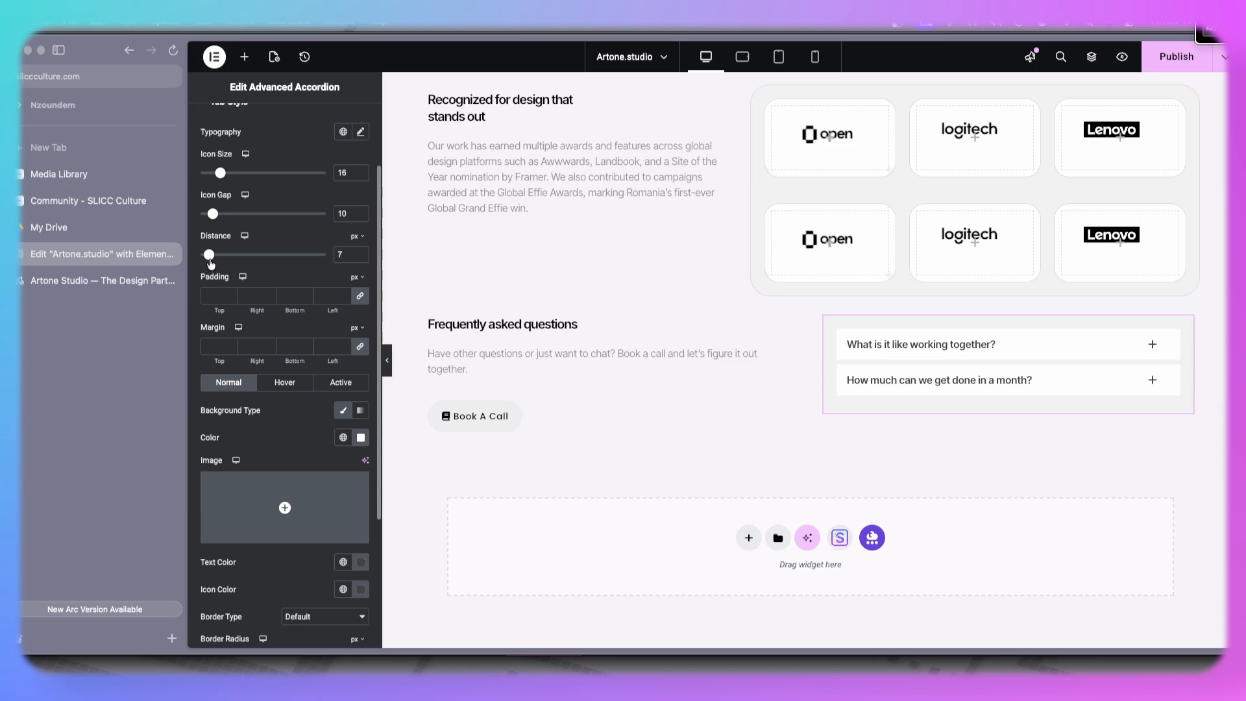
{"action": "left_click", "coordinate": [131, 283]}
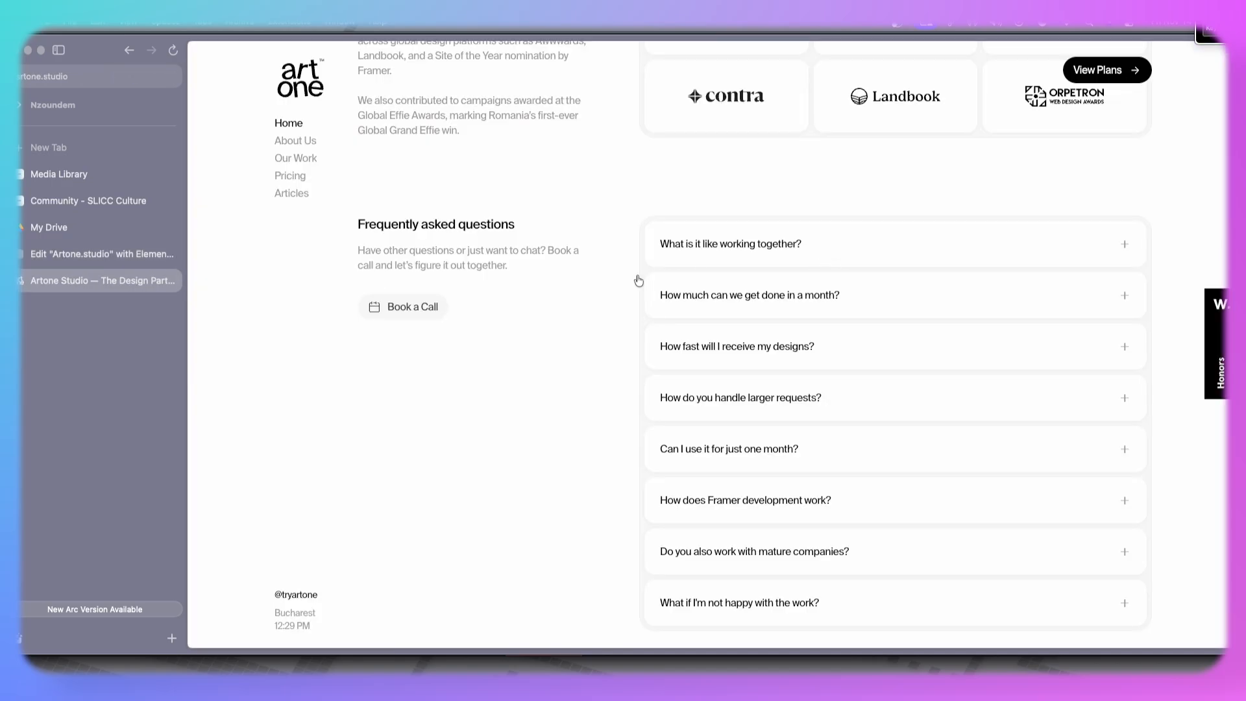
{"action": "left_click", "coordinate": [98, 255]}
{"action": "left_click", "coordinate": [361, 253]}
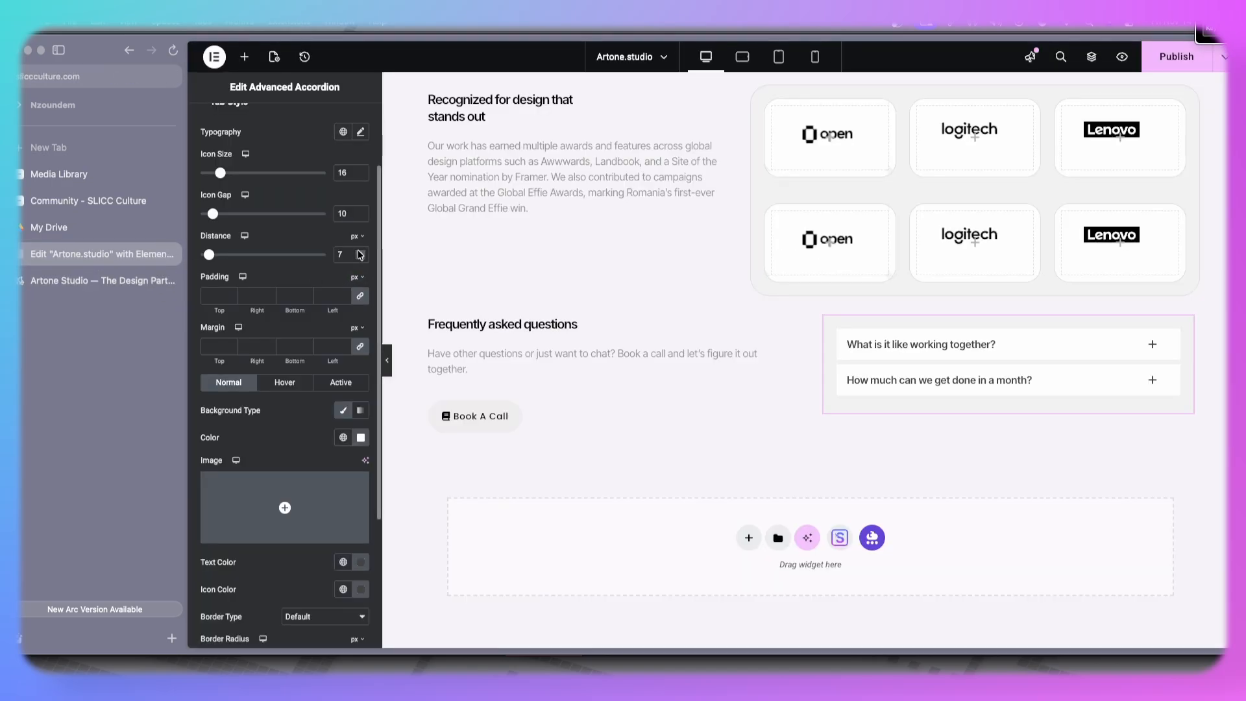
- Set the tabs' border radius to 24 px and compare the FAQ with the live site
{"action": "scroll", "coordinate": [256, 278], "scroll_direction": "up", "scroll_amount": 2}
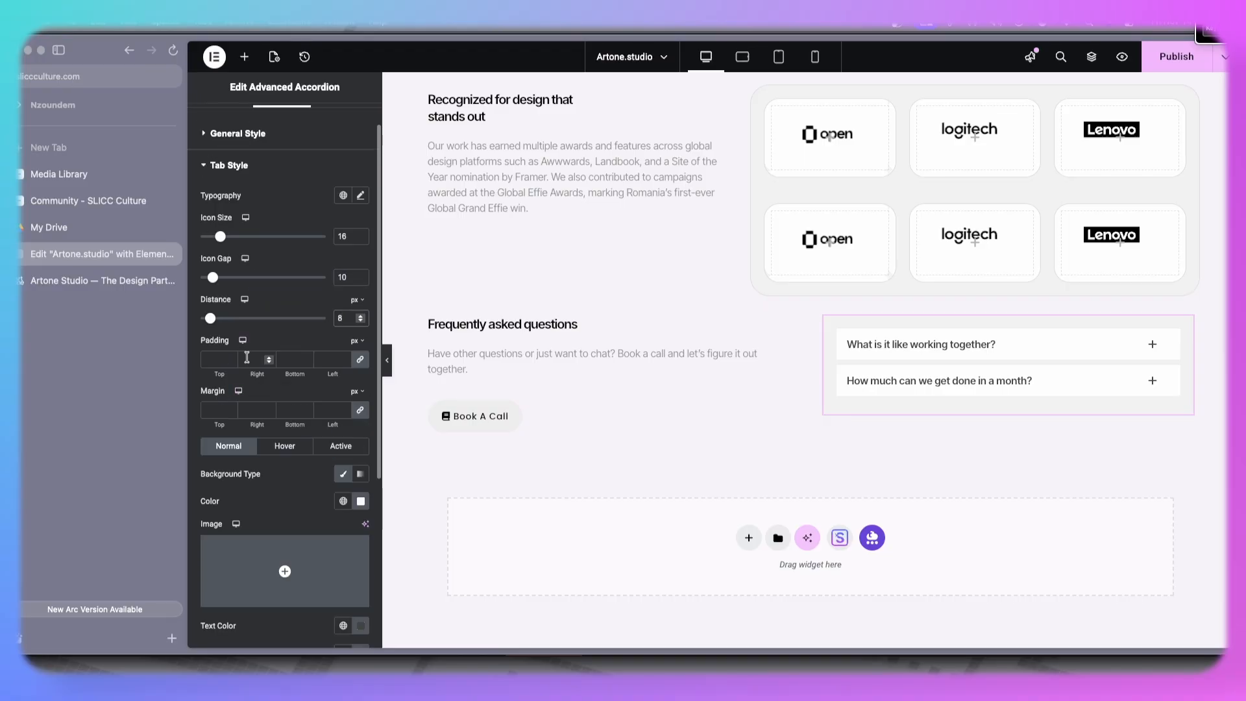
{"action": "scroll", "coordinate": [250, 356], "scroll_direction": "down", "scroll_amount": 5}
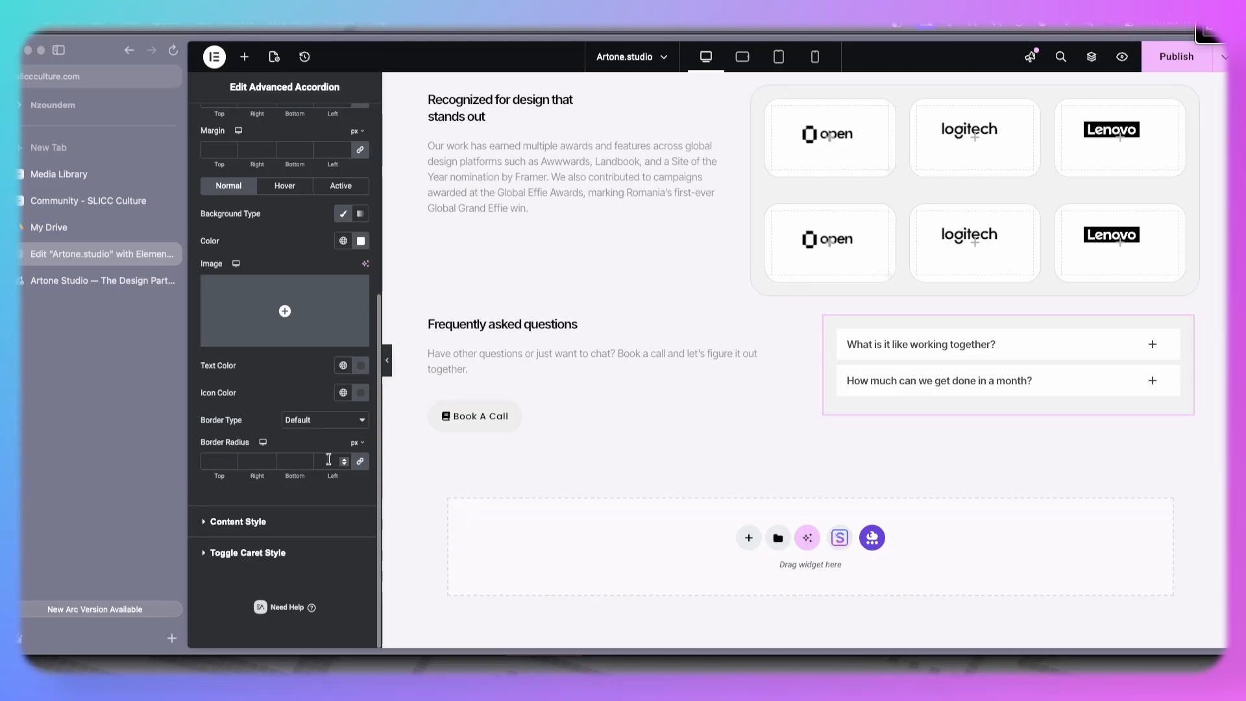
{"action": "type", "text": "4"}
{"action": "left_click", "coordinate": [103, 281]}
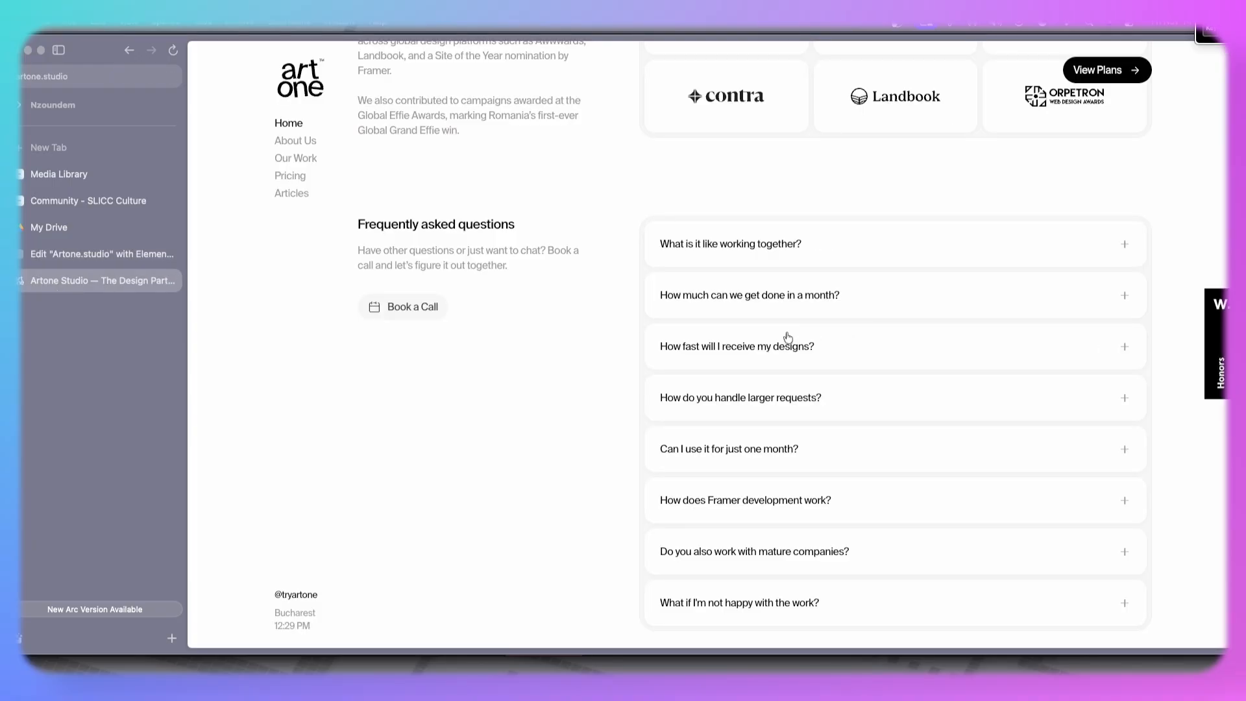
{"action": "left_click", "coordinate": [104, 254]}
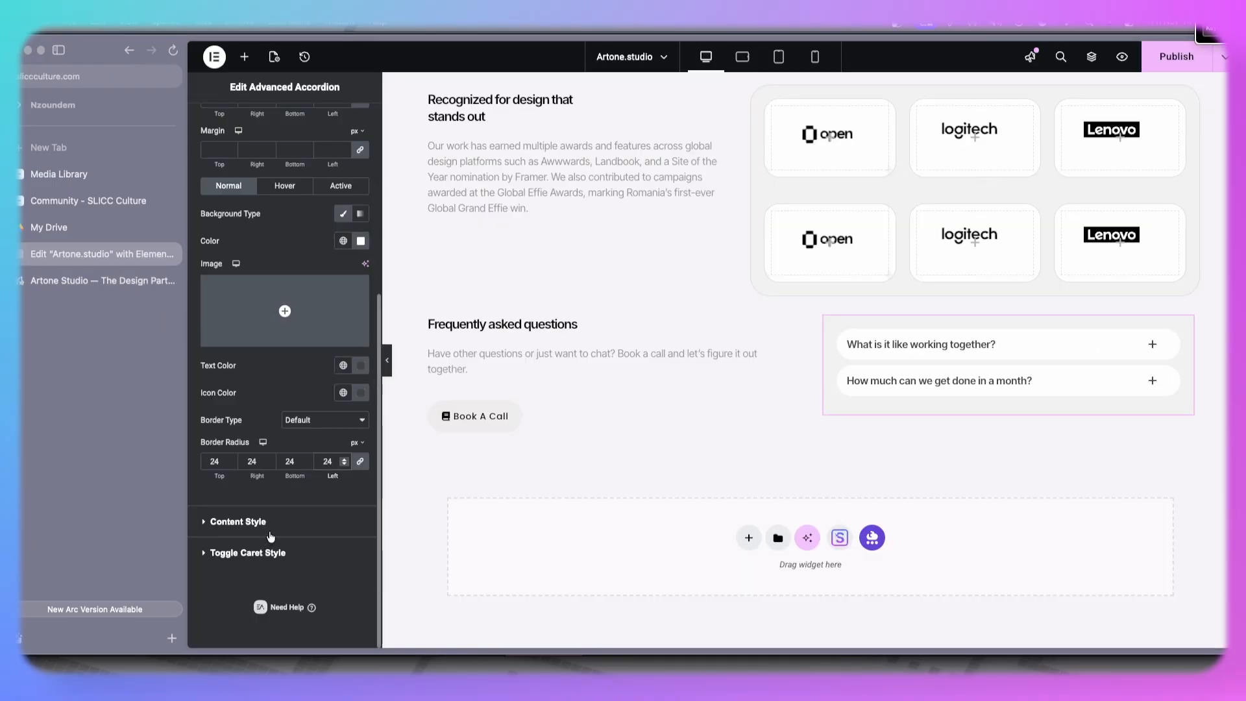
{"action": "scroll", "coordinate": [270, 536], "scroll_direction": "up", "scroll_amount": 3}
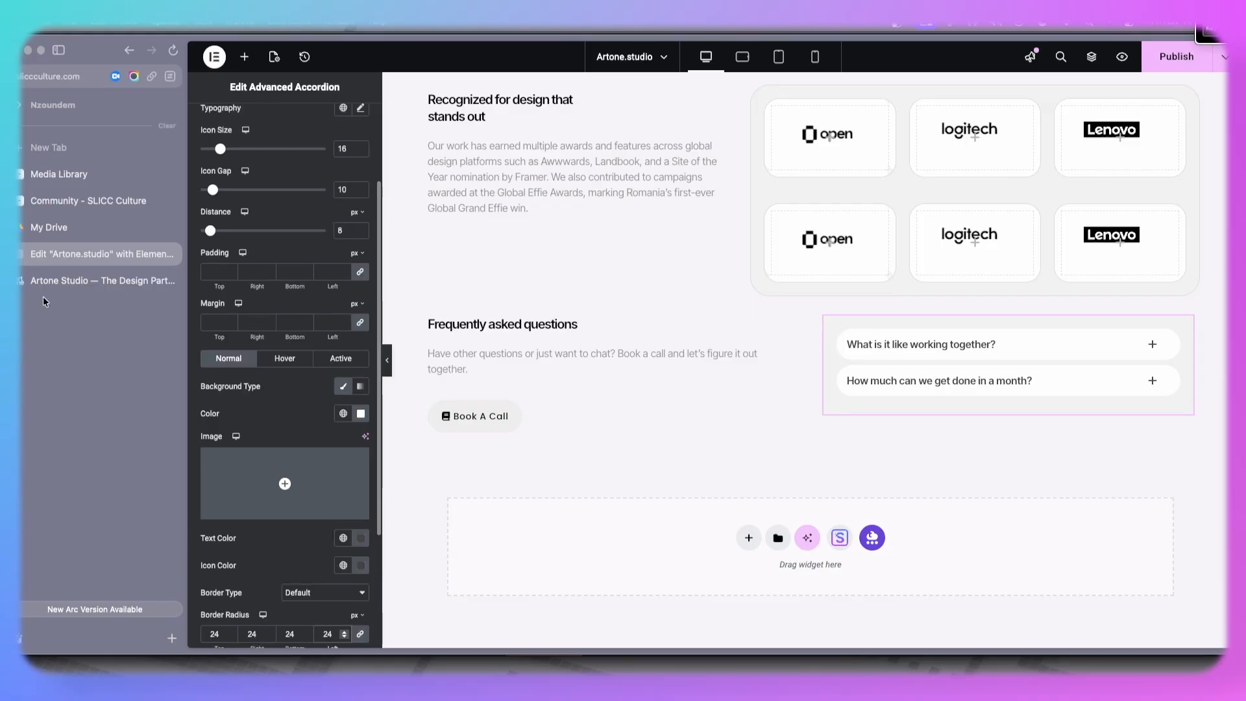
{"action": "left_click", "coordinate": [48, 279]}
{"action": "left_click", "coordinate": [59, 262]}
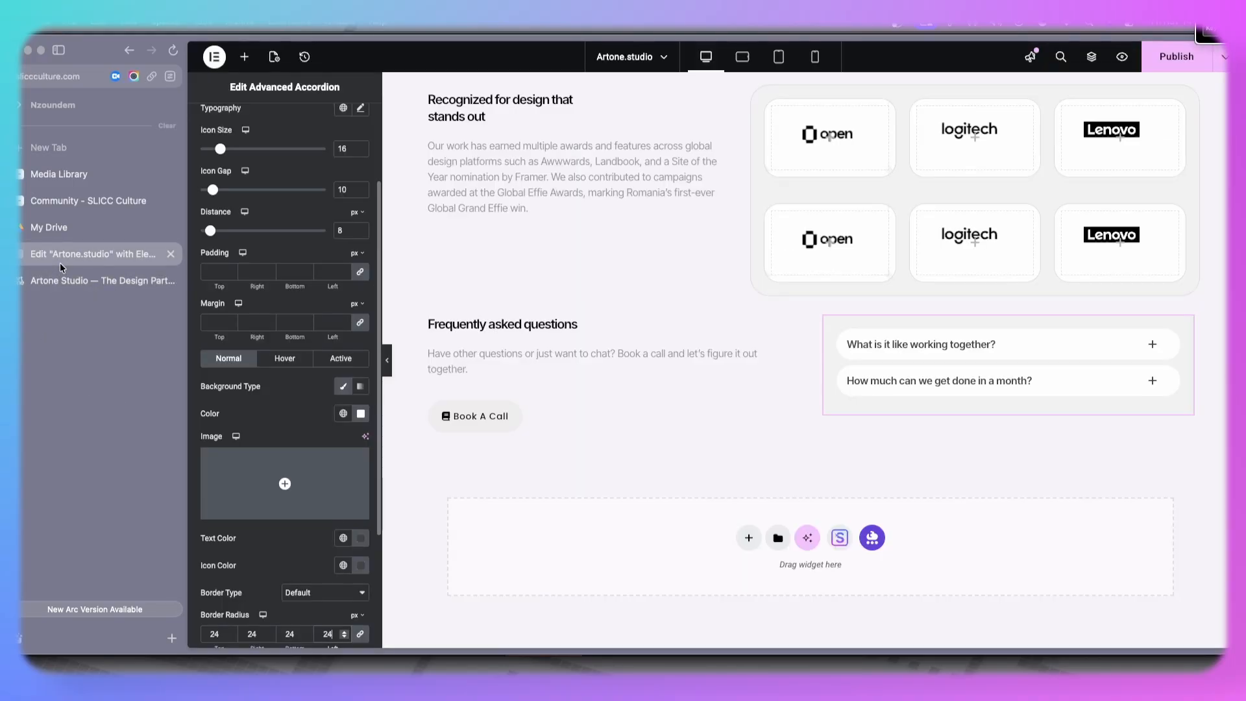
{"action": "left_click", "coordinate": [52, 283]}
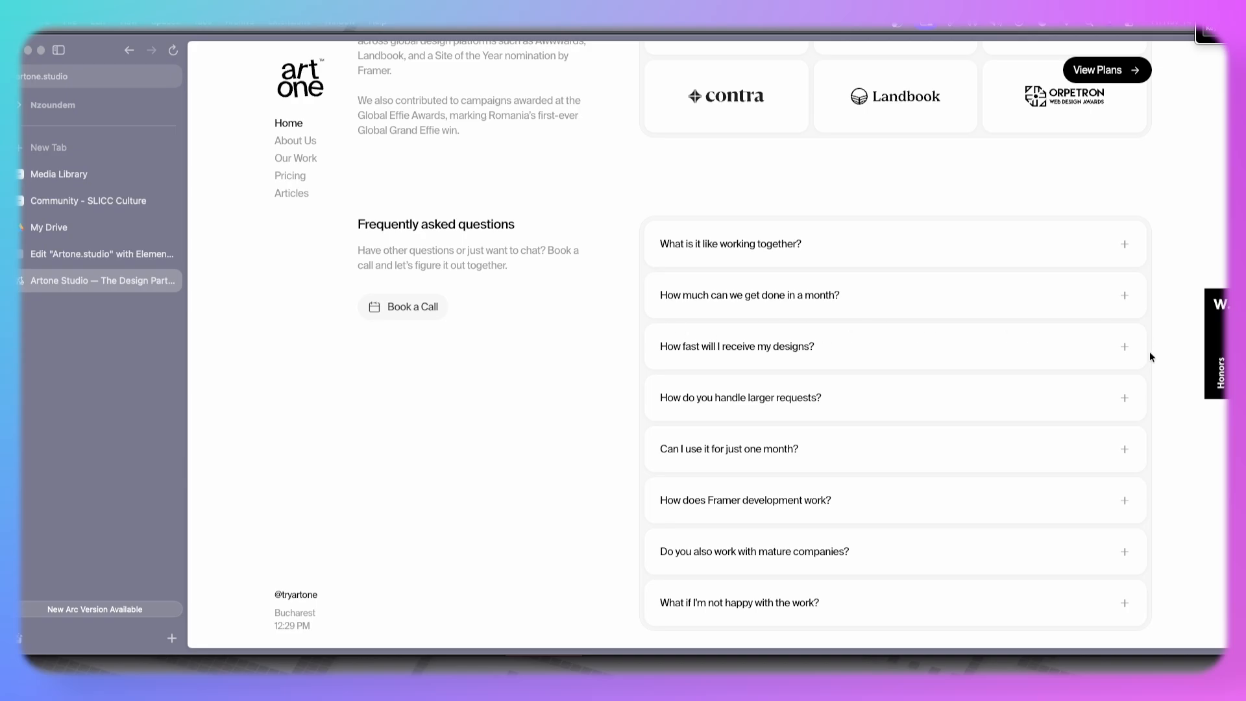
{"action": "left_click", "coordinate": [96, 255]}
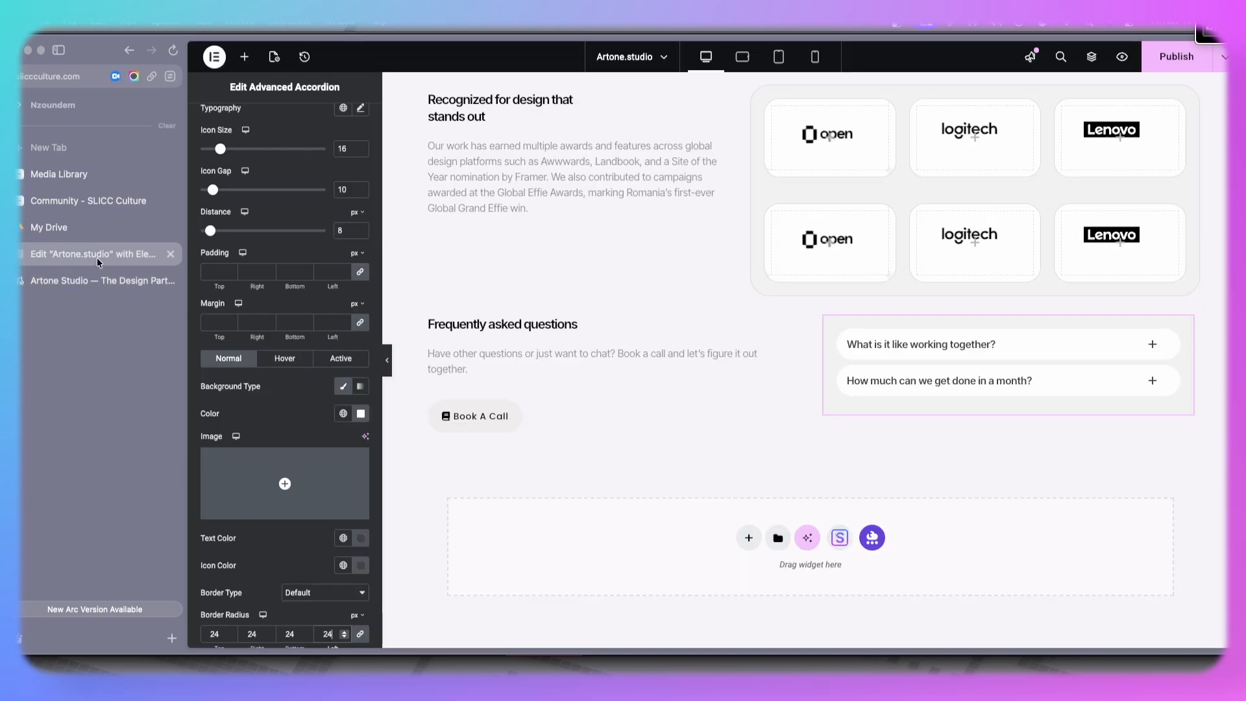
- Give the accordion tabs a solid 1 px border in white
{"action": "scroll", "coordinate": [275, 418], "scroll_direction": "up", "scroll_amount": 3}
{"action": "scroll", "coordinate": [275, 419], "scroll_direction": "down", "scroll_amount": 5}
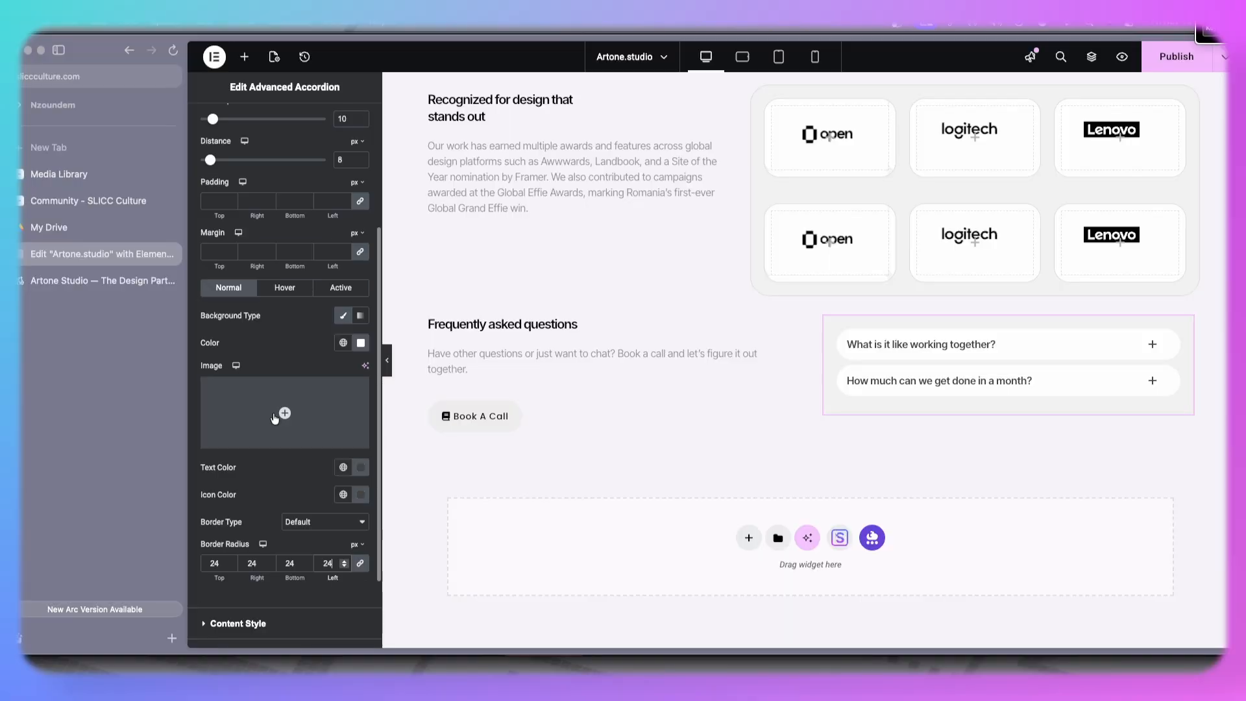
{"action": "left_click", "coordinate": [296, 522]}
{"action": "left_click", "coordinate": [291, 555]}
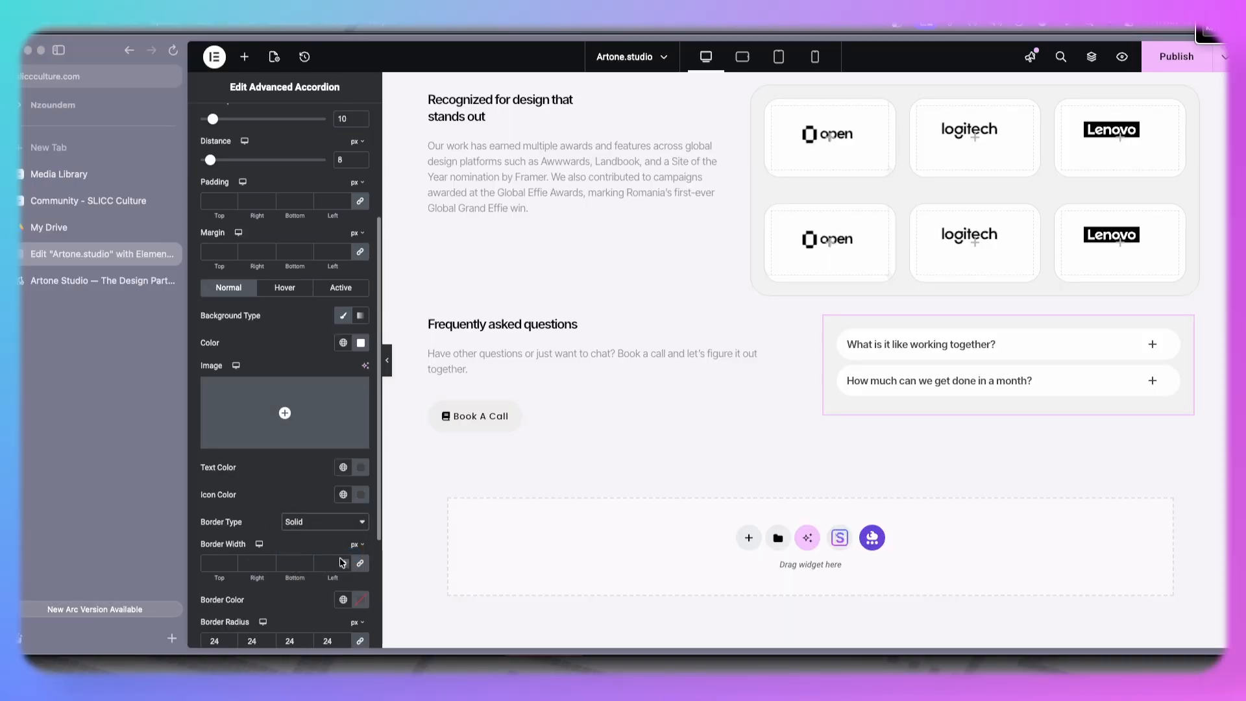
{"action": "left_click", "coordinate": [344, 562]}
{"action": "left_click", "coordinate": [362, 600]}
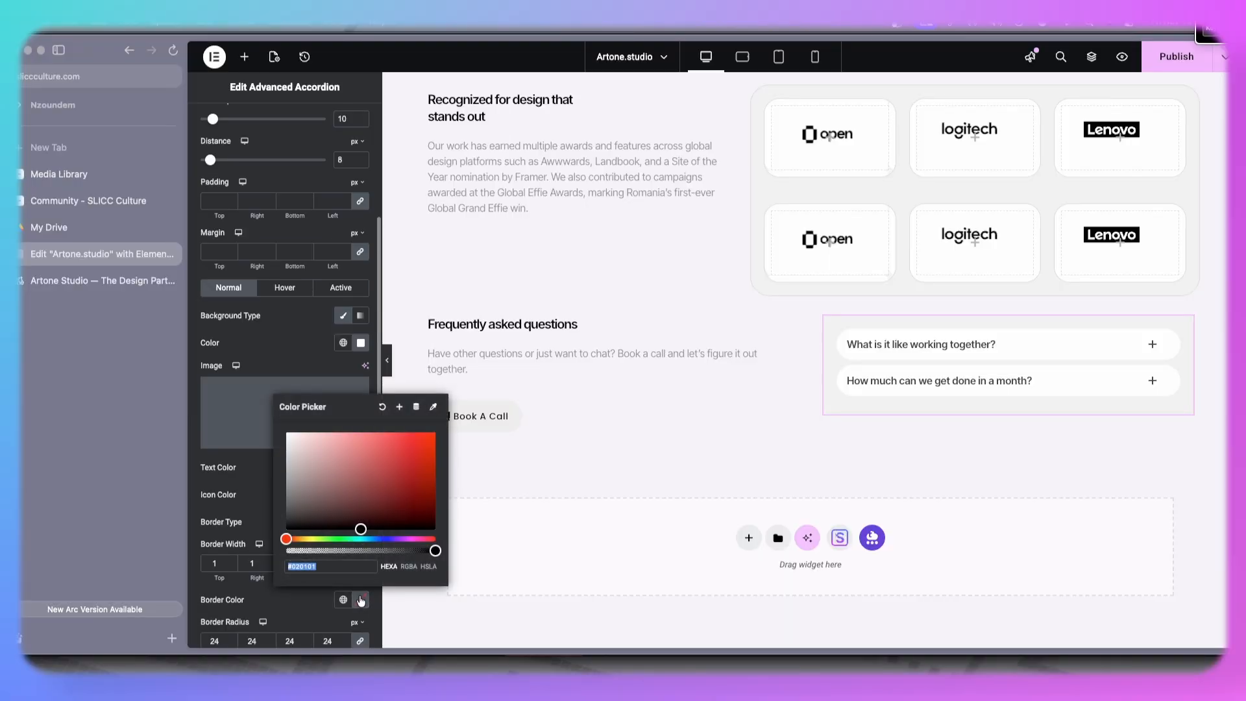
{"action": "left_click_drag", "start_coordinate": [361, 529], "coordinate": [280, 444]}
{"action": "left_click", "coordinate": [311, 366]}
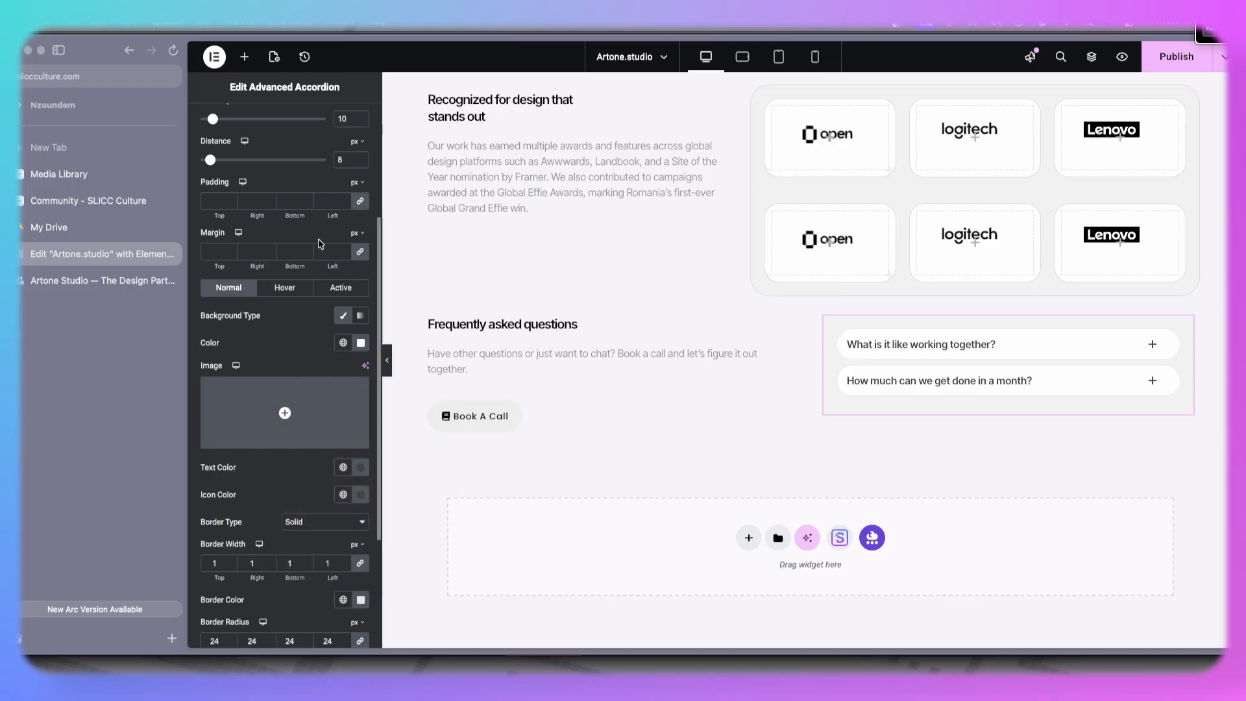
- Set the accordion widget's own border radius to 30 px on all corners
{"action": "scroll", "coordinate": [310, 260], "scroll_direction": "up", "scroll_amount": 3}
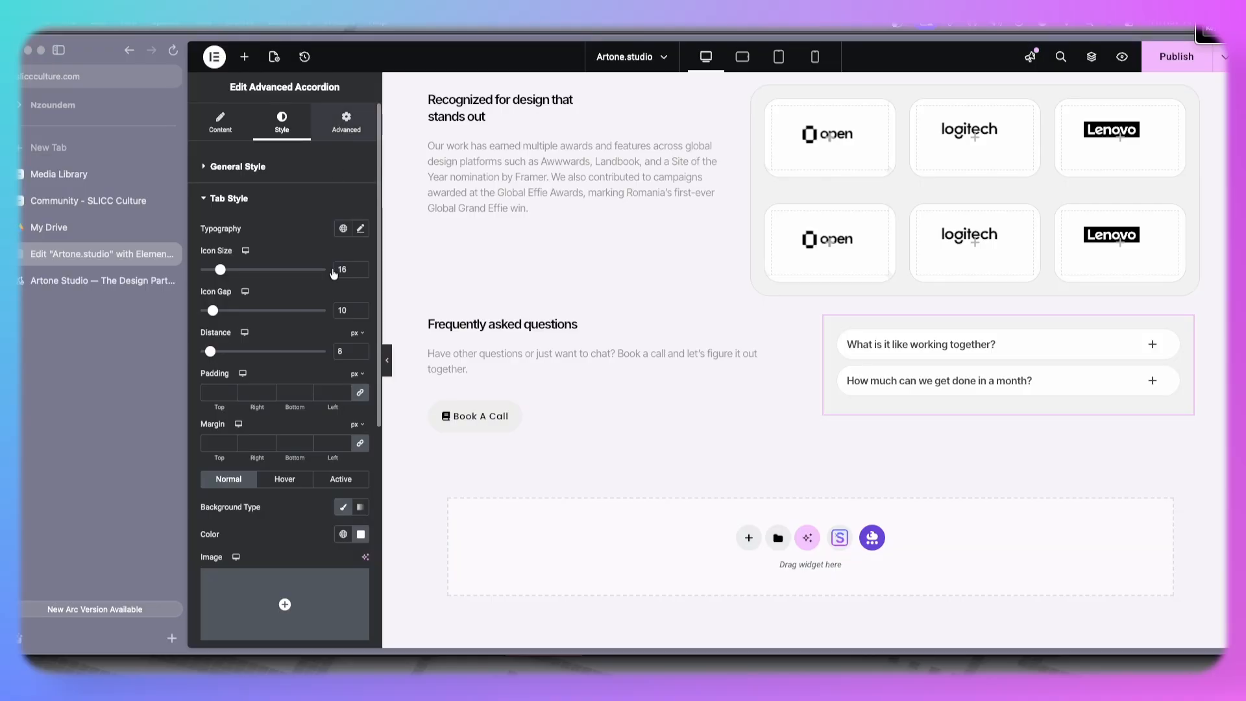
{"action": "left_click", "coordinate": [346, 120]}
{"action": "scroll", "coordinate": [242, 582], "scroll_direction": "down", "scroll_amount": 3}
{"action": "left_click", "coordinate": [249, 430]}
{"action": "scroll", "coordinate": [284, 515], "scroll_direction": "down", "scroll_amount": 4}
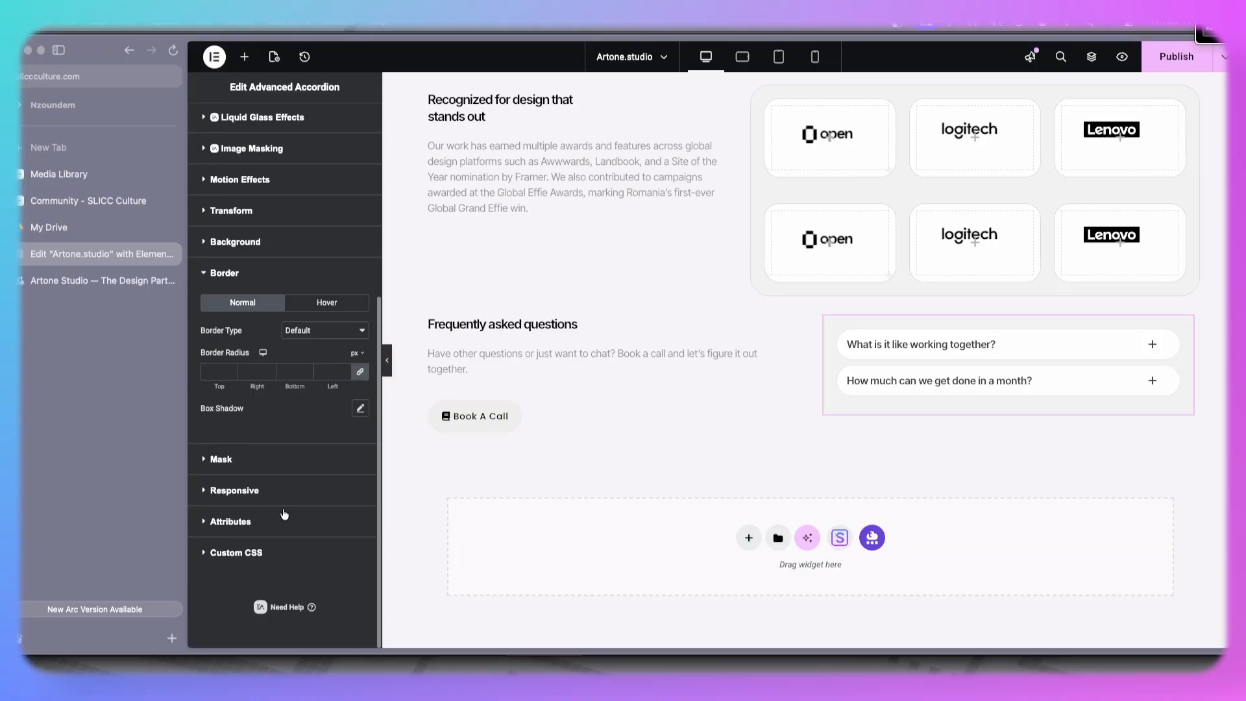
{"action": "left_click", "coordinate": [331, 372]}
{"action": "type", "text": "30"}
- Add a solid 1 px #E3E3E3 border around the accordion widget and preview the page with the editor panel hidden
{"action": "left_click", "coordinate": [344, 333]}
{"action": "left_click", "coordinate": [324, 362]}
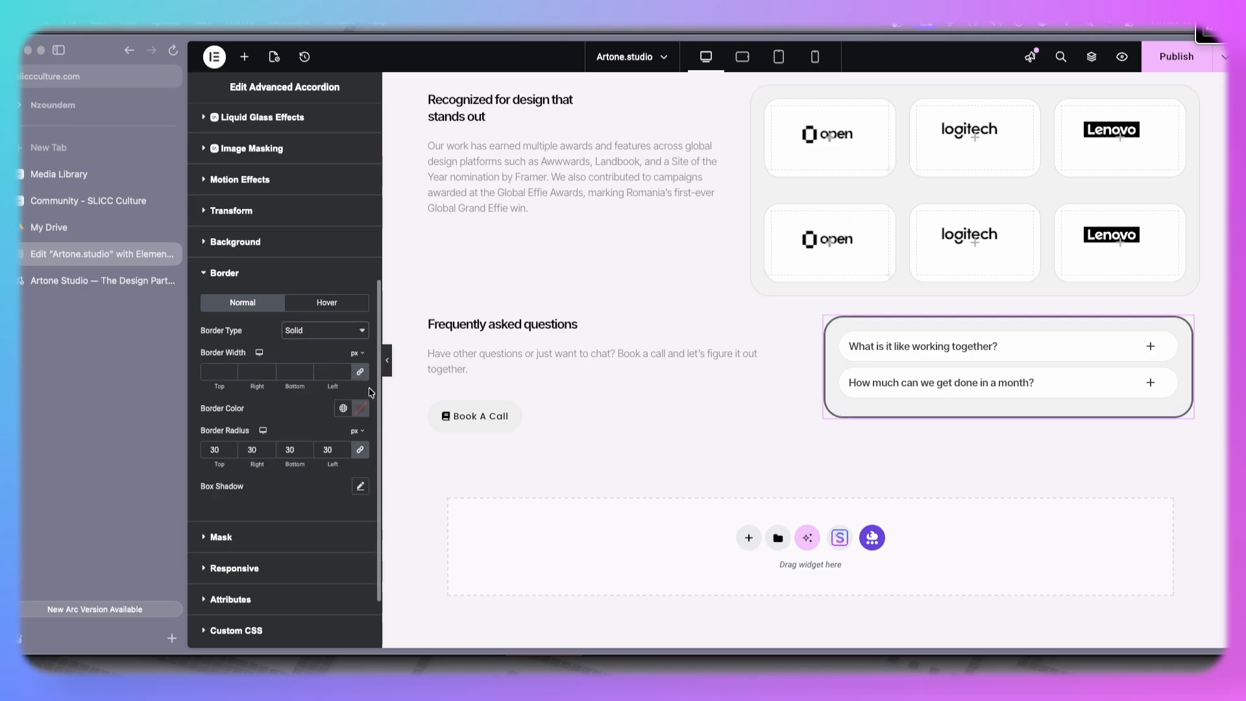
{"action": "left_click", "coordinate": [360, 408]}
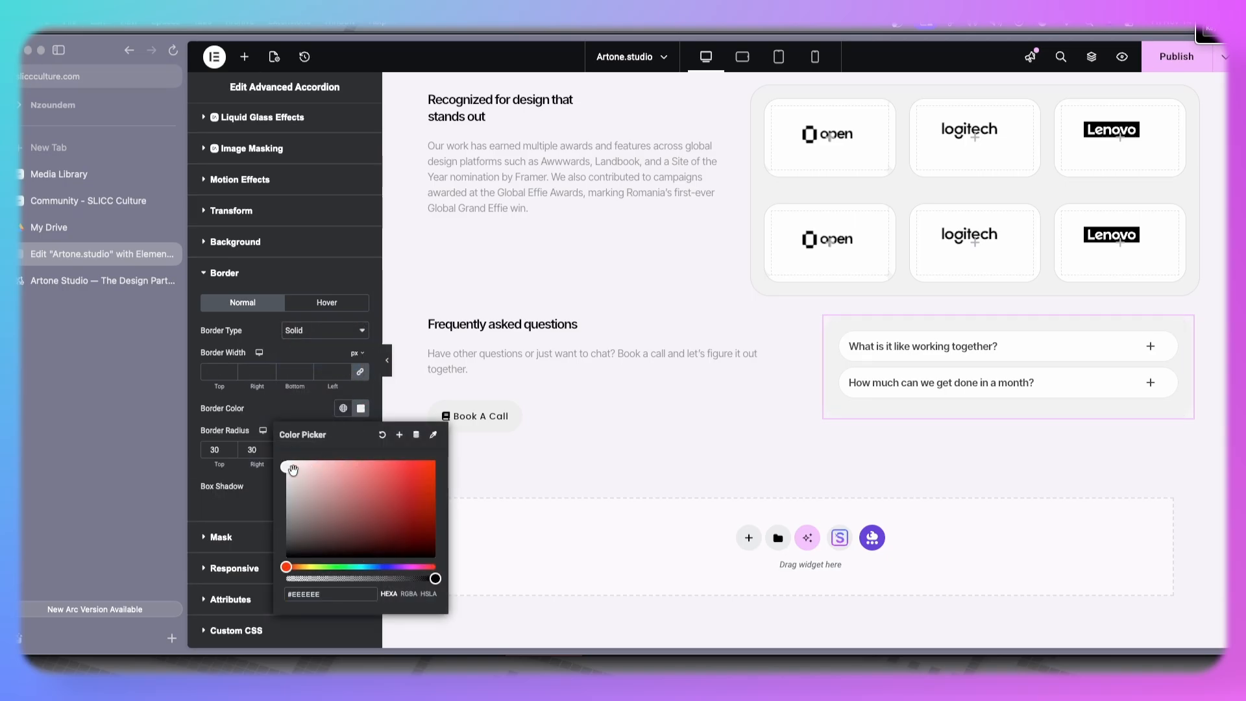
{"action": "left_click_drag", "start_coordinate": [286, 473], "coordinate": [284, 471]}
{"action": "key", "text": "BackSpace"}
{"action": "type", "text": "3"}
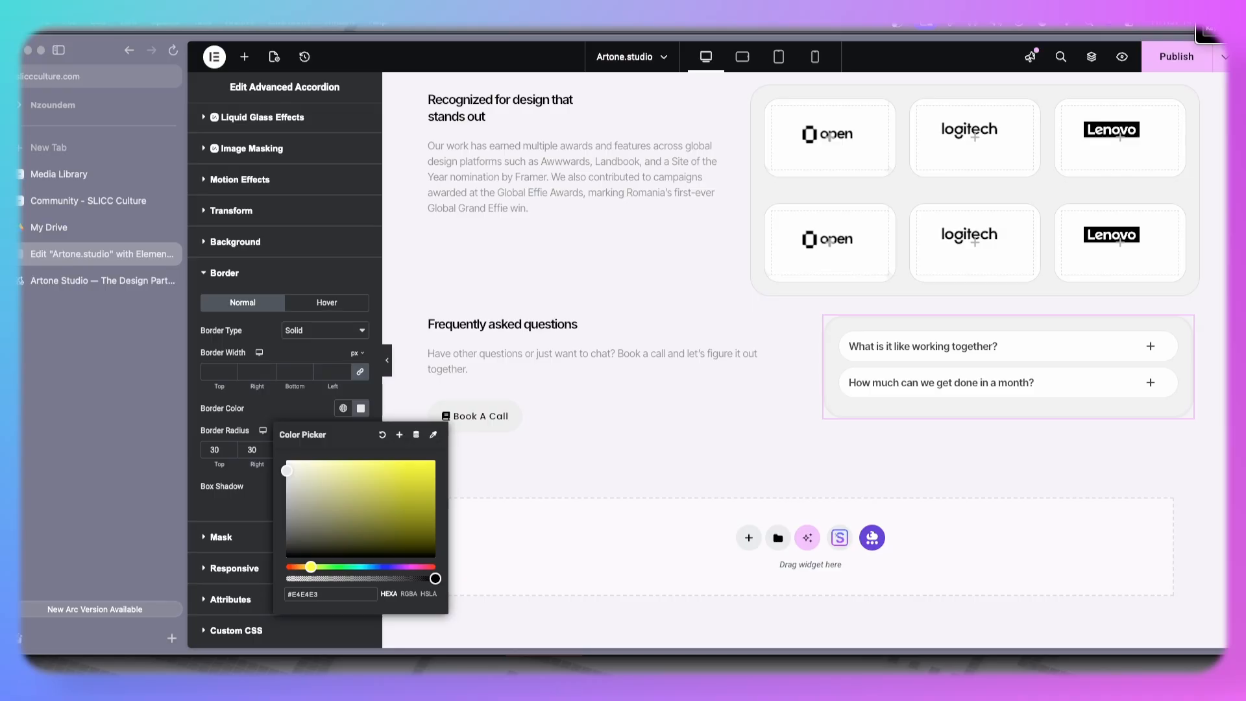
{"action": "type", "text": "E3"}
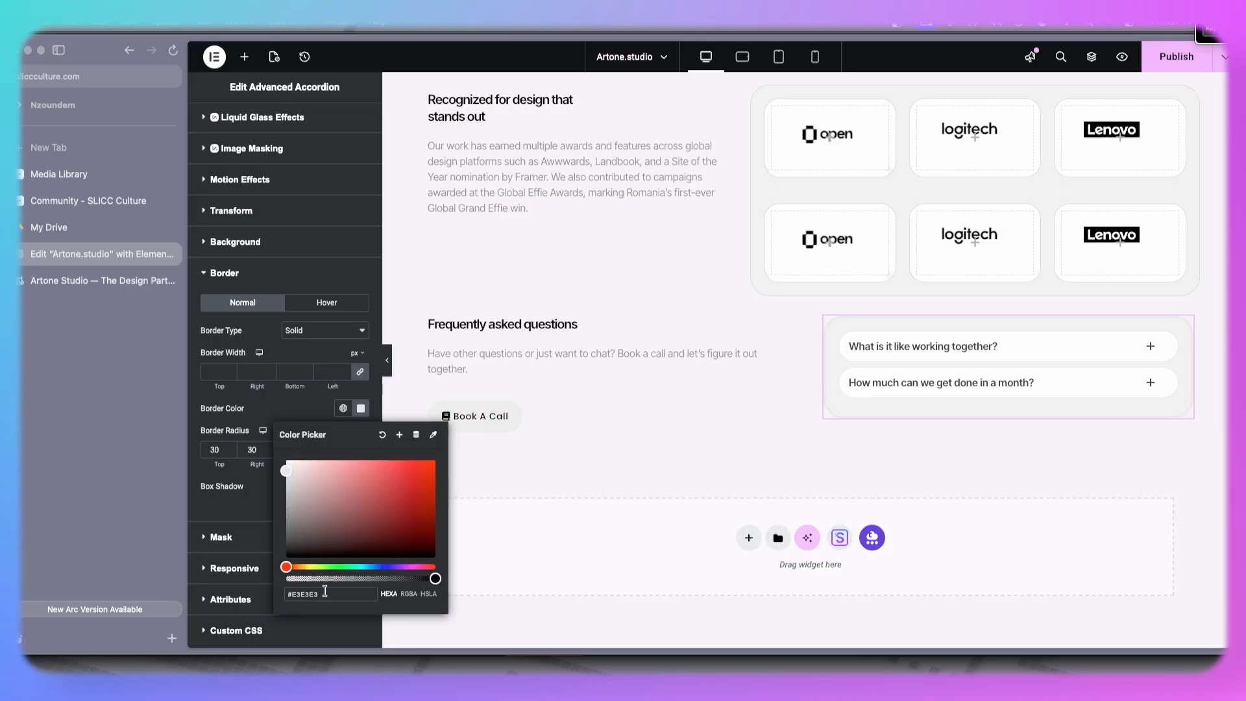
{"action": "left_click", "coordinate": [361, 408]}
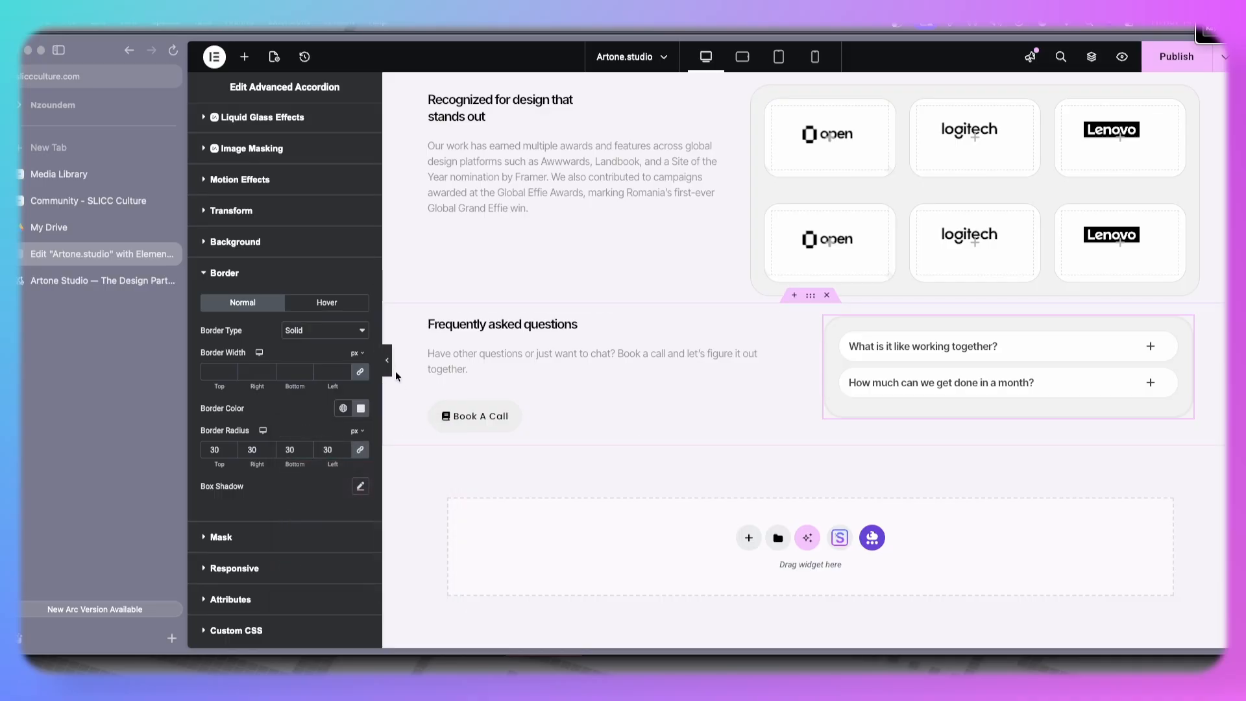
{"action": "left_click", "coordinate": [344, 370]}
{"action": "scroll", "coordinate": [390, 362], "scroll_direction": "up", "scroll_amount": 4}
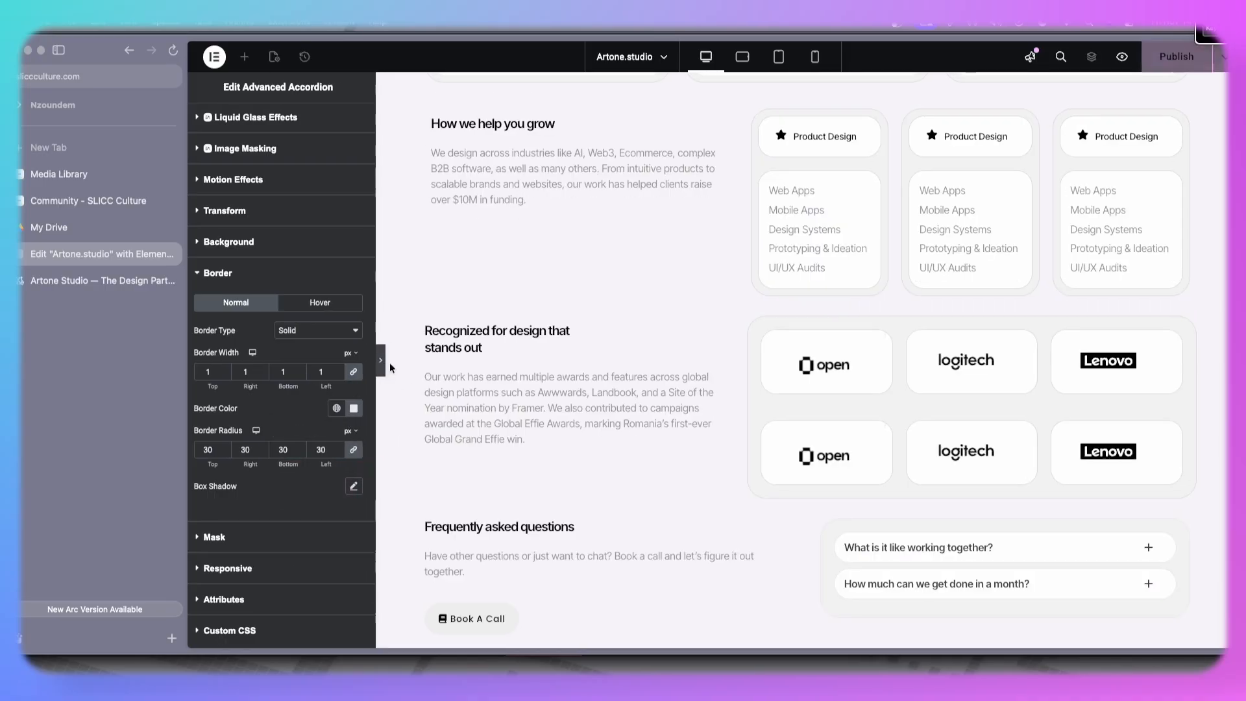
{"action": "left_click", "coordinate": [381, 364]}
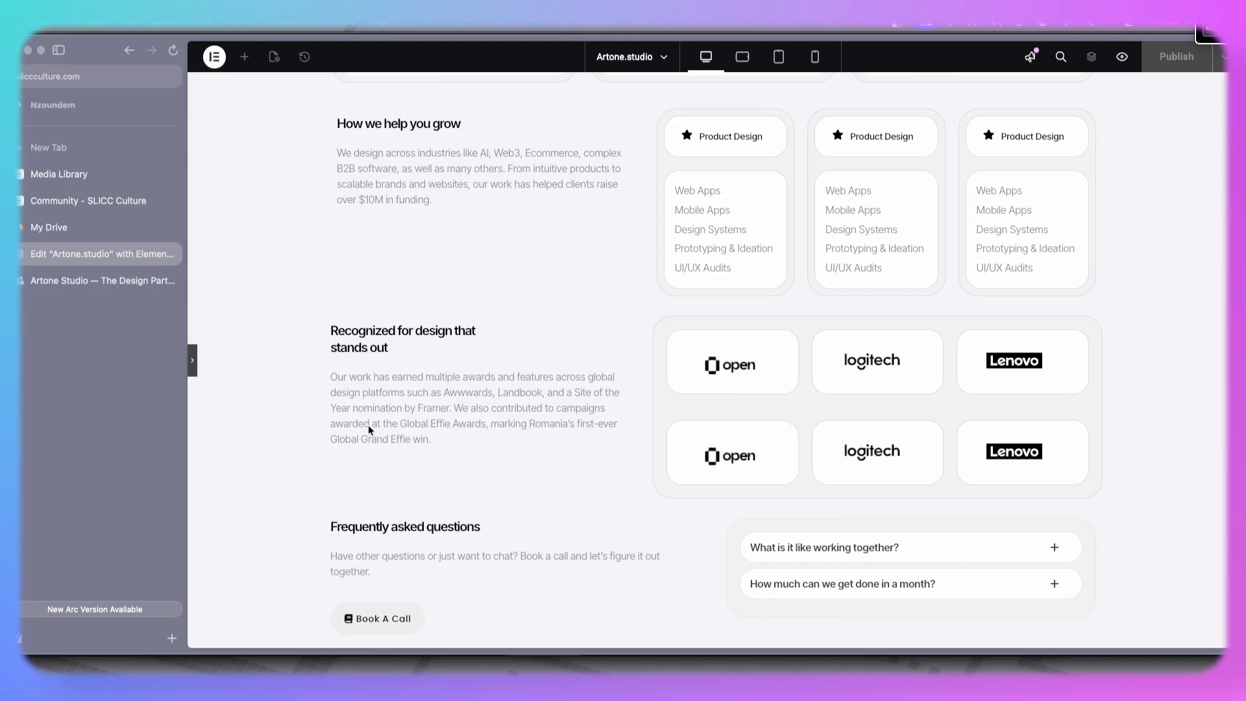
{"action": "left_click", "coordinate": [194, 365]}
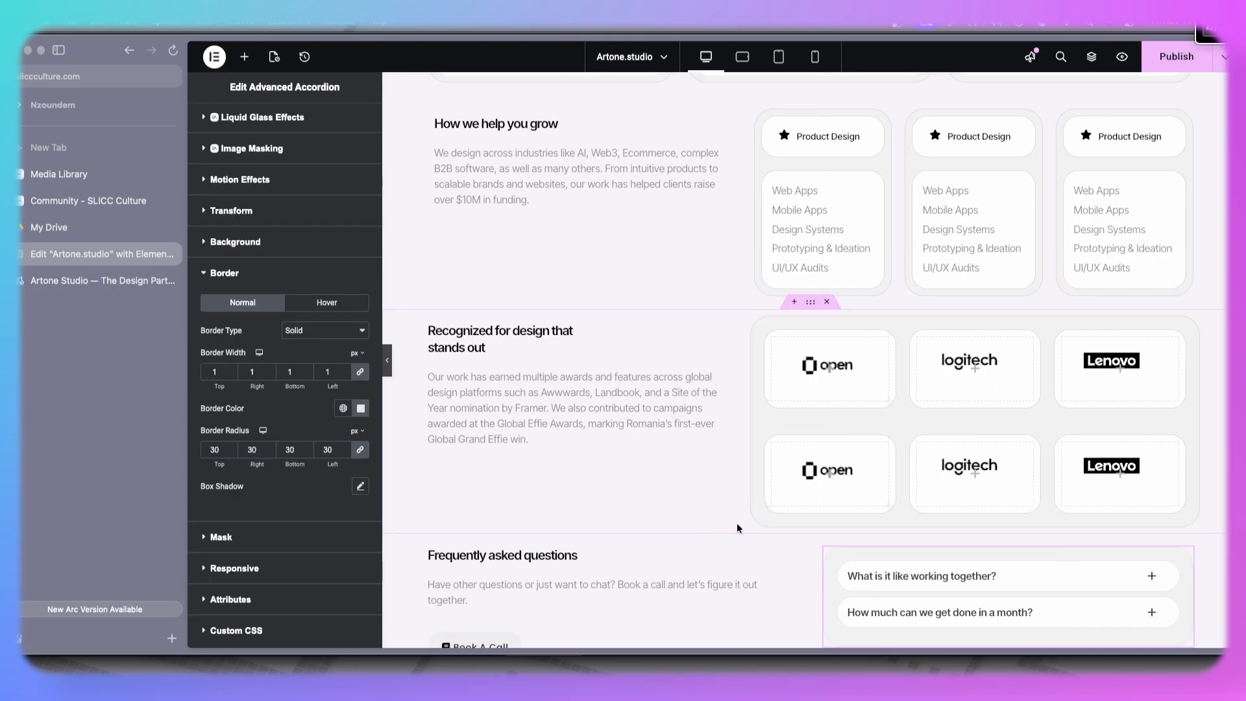
{"action": "scroll", "coordinate": [737, 523], "scroll_direction": "down", "scroll_amount": 5}
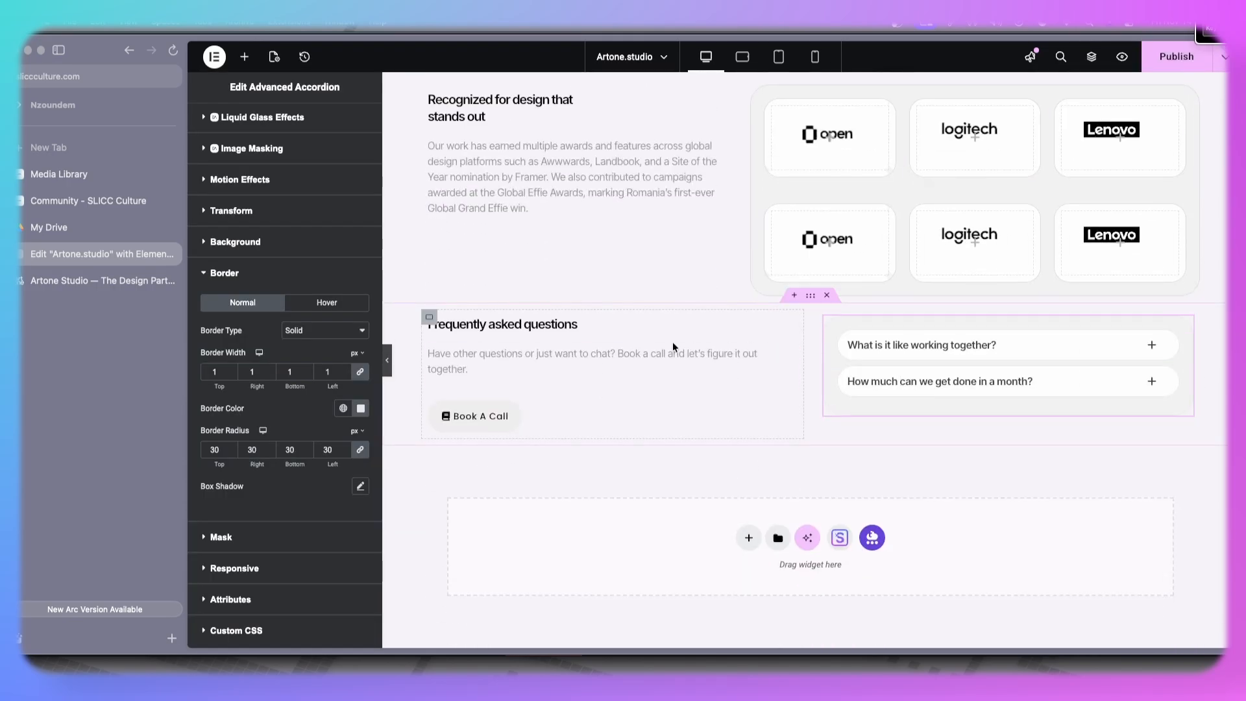
- Set the FAQ text container's width to 70% and preview the layout without the editor panel
{"action": "left_click", "coordinate": [429, 317]}
{"action": "left_click_drag", "start_coordinate": [331, 280], "coordinate": [290, 283]}
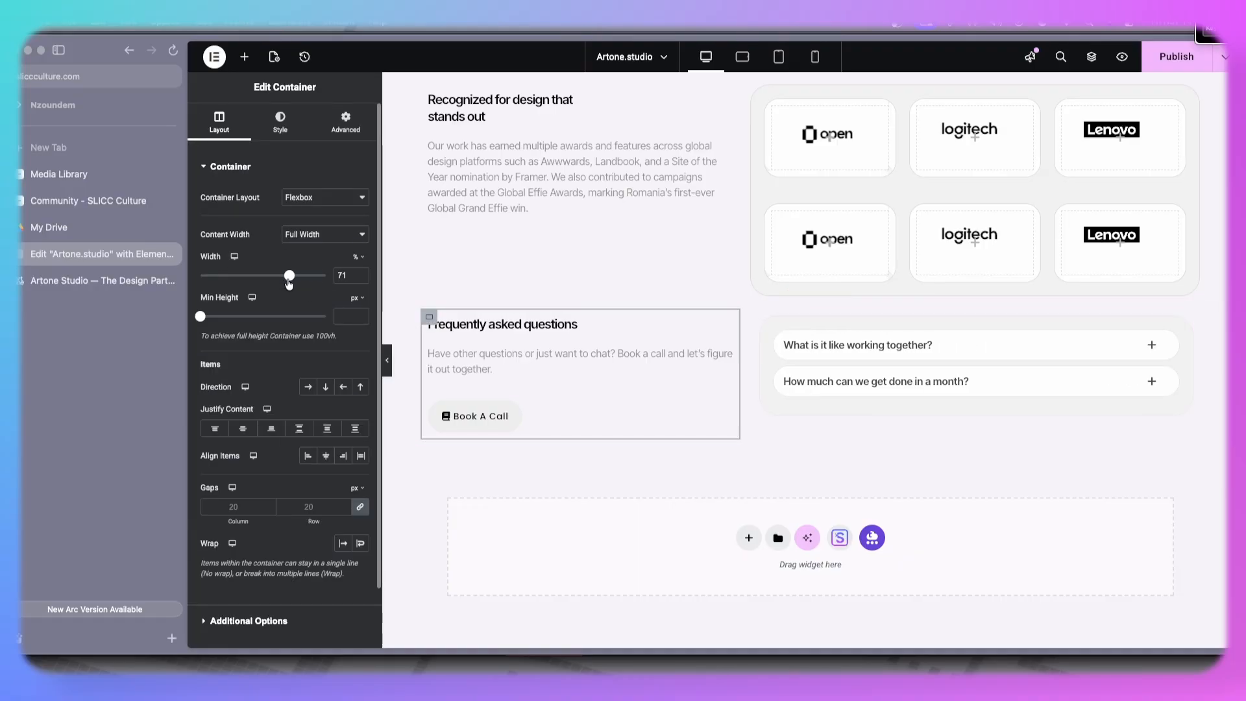
{"action": "left_click", "coordinate": [360, 281]}
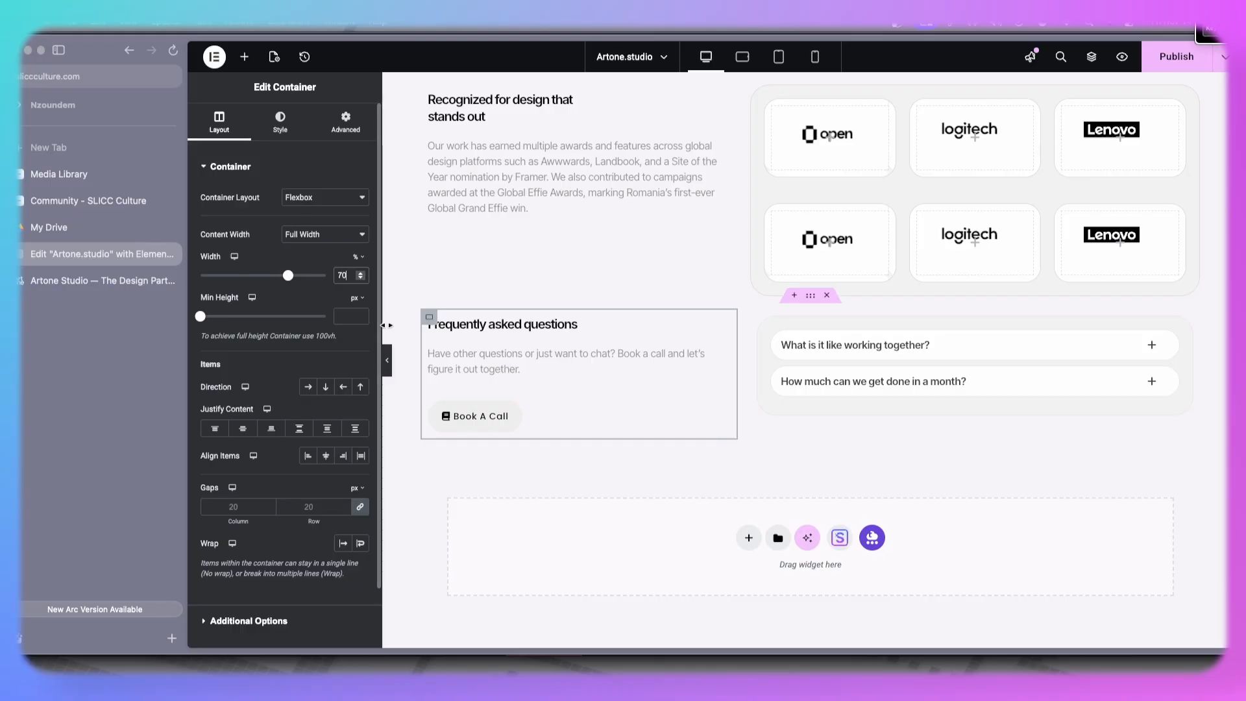
{"action": "left_click", "coordinate": [389, 368]}
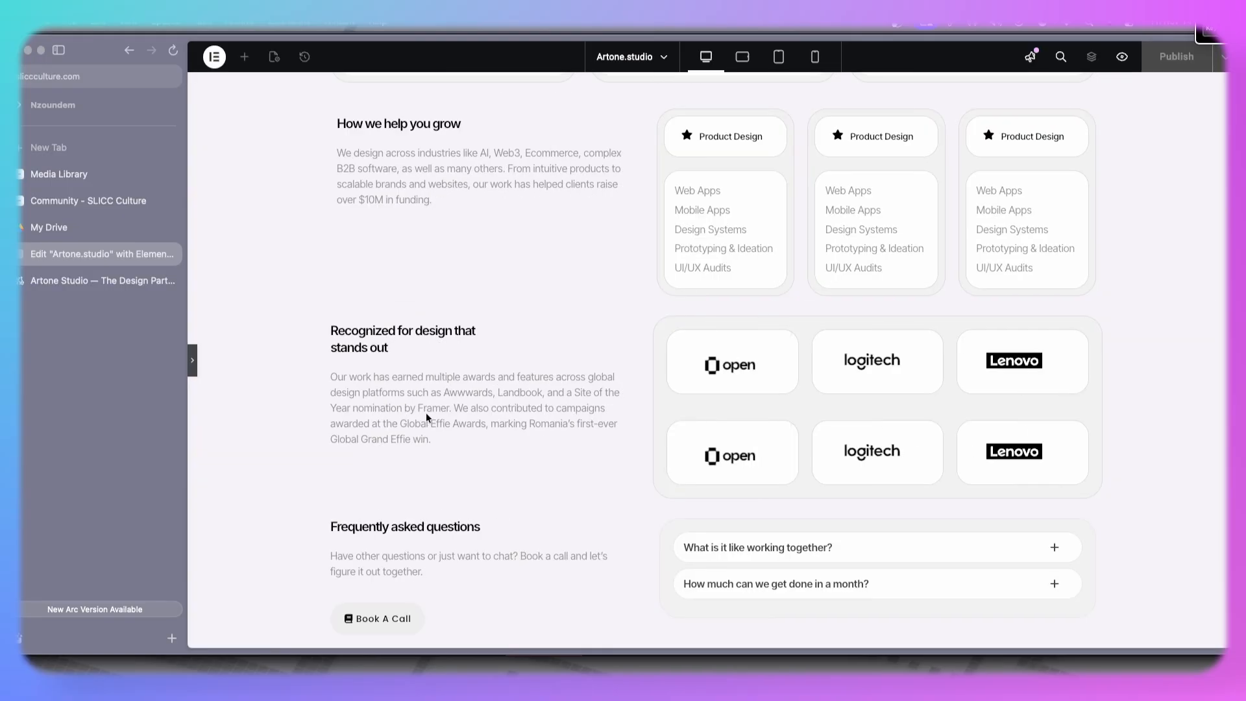
{"action": "left_click", "coordinate": [214, 374]}
{"action": "scroll", "coordinate": [606, 416], "scroll_direction": "down", "scroll_amount": 4}
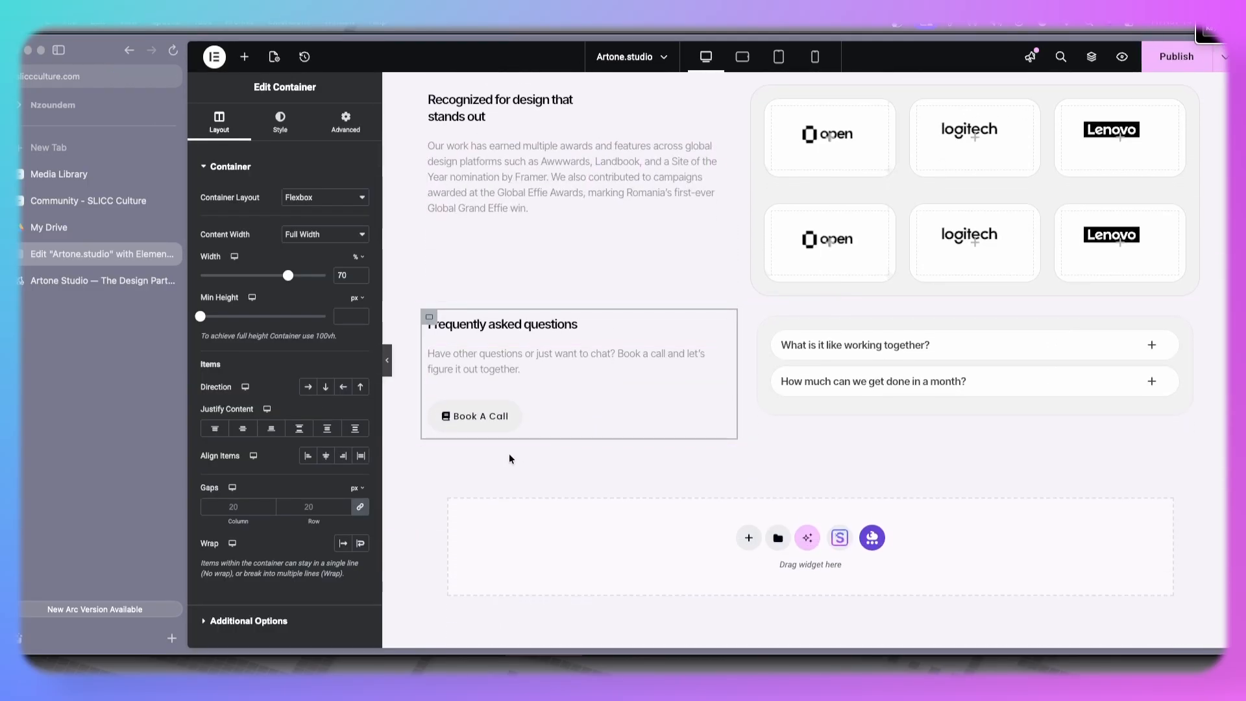
- Open the first FAQ tab and compare the accordion with the live site's FAQ section
{"action": "left_click", "coordinate": [104, 289]}
{"action": "left_click", "coordinate": [91, 263]}
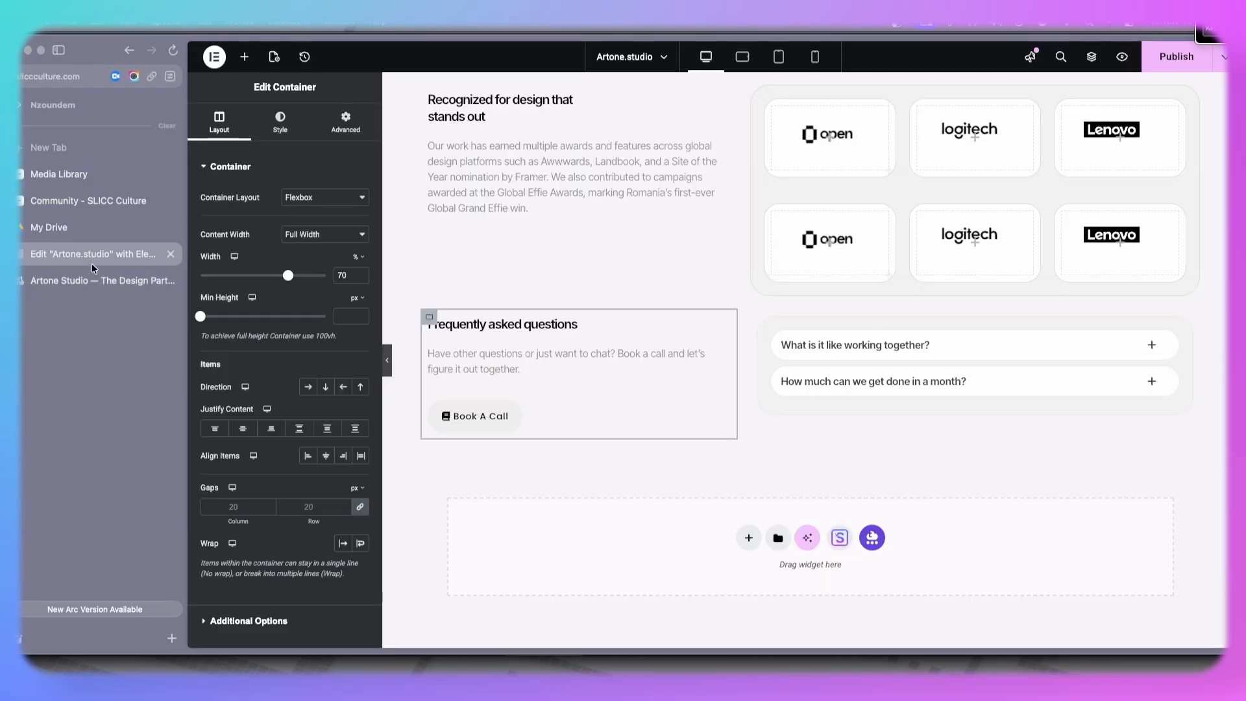
{"action": "left_click", "coordinate": [888, 350]}
{"action": "key", "text": "ctrl+Tab"}
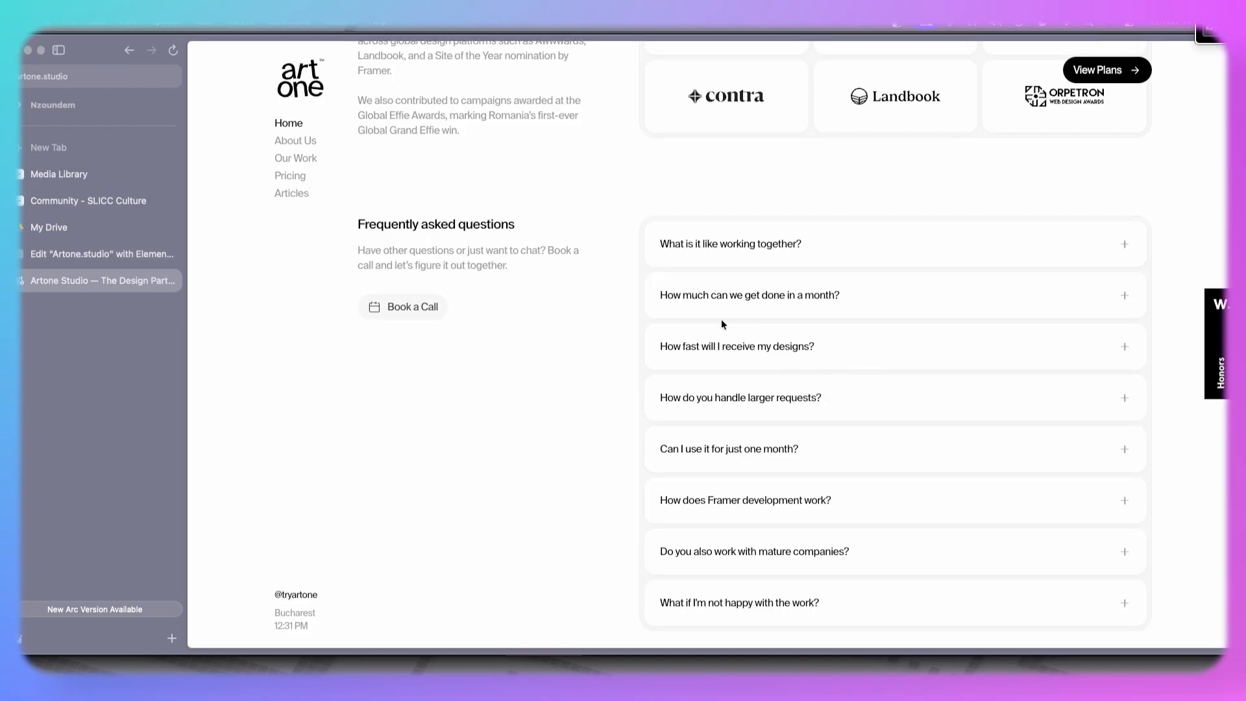
{"action": "left_click", "coordinate": [91, 260]}
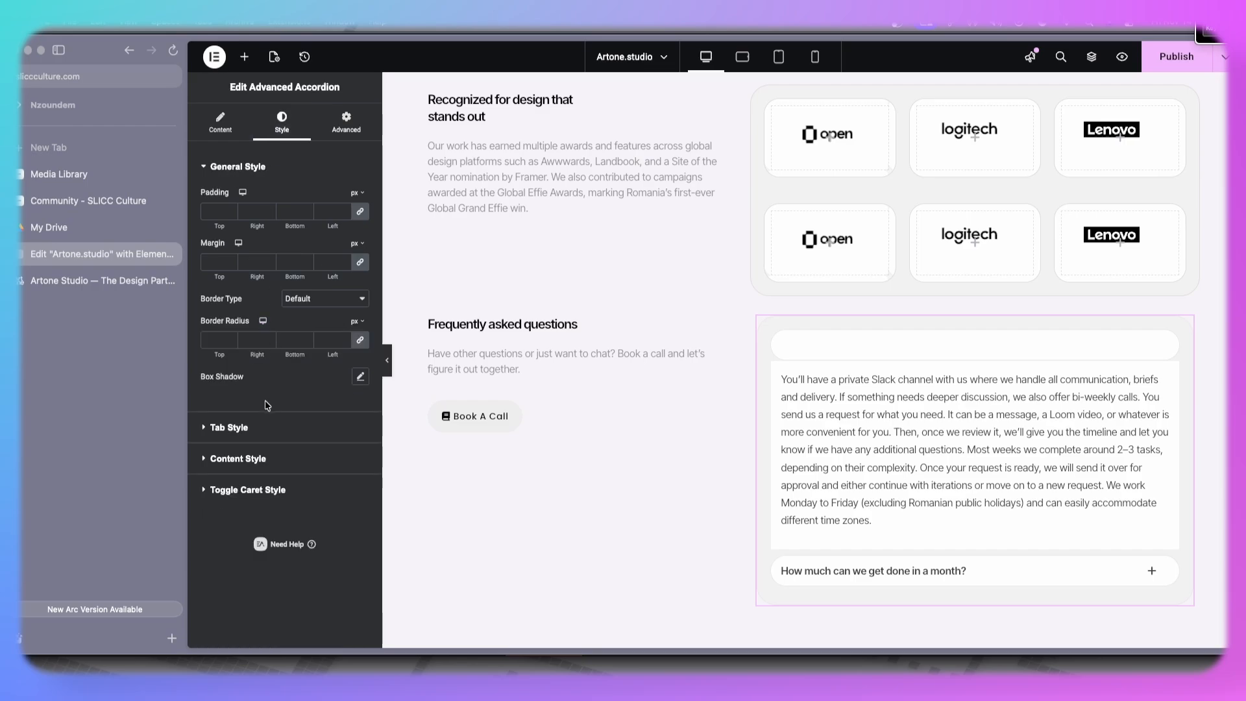
- Set the accordion tabs' hover and active text colours to black
{"action": "left_click", "coordinate": [255, 433]}
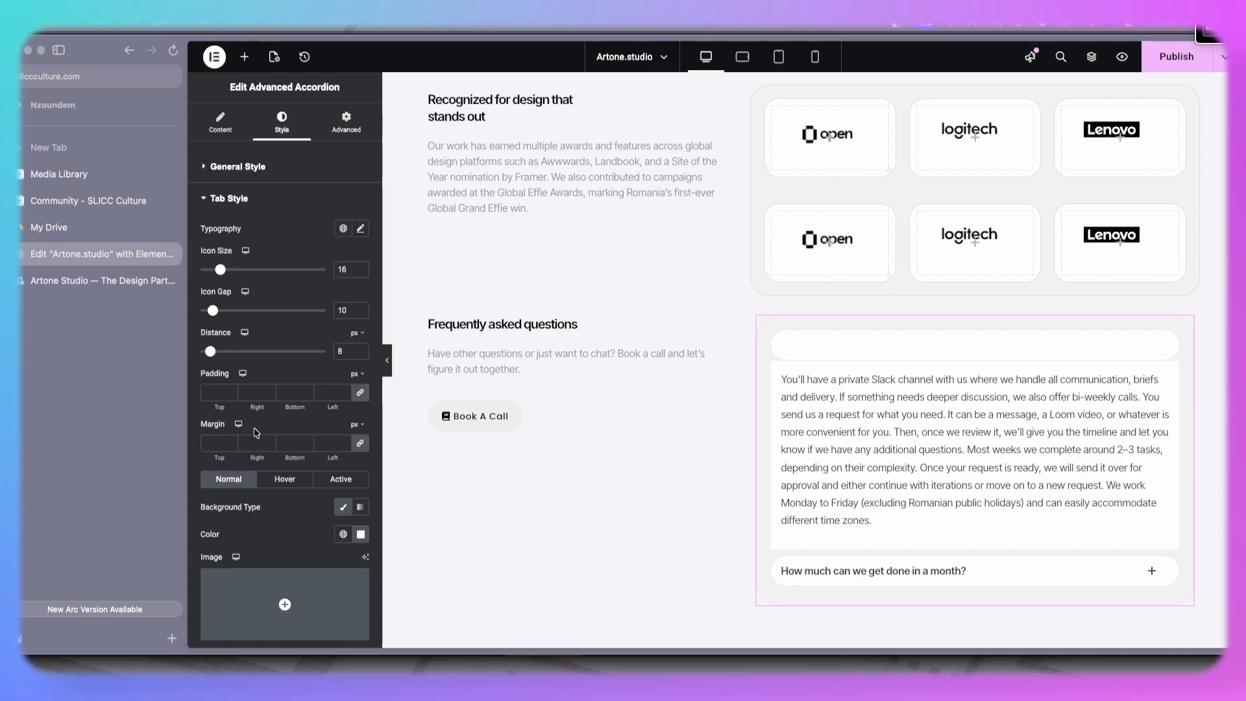
{"action": "scroll", "coordinate": [269, 418], "scroll_direction": "down", "scroll_amount": 2}
{"action": "left_click", "coordinate": [294, 394]}
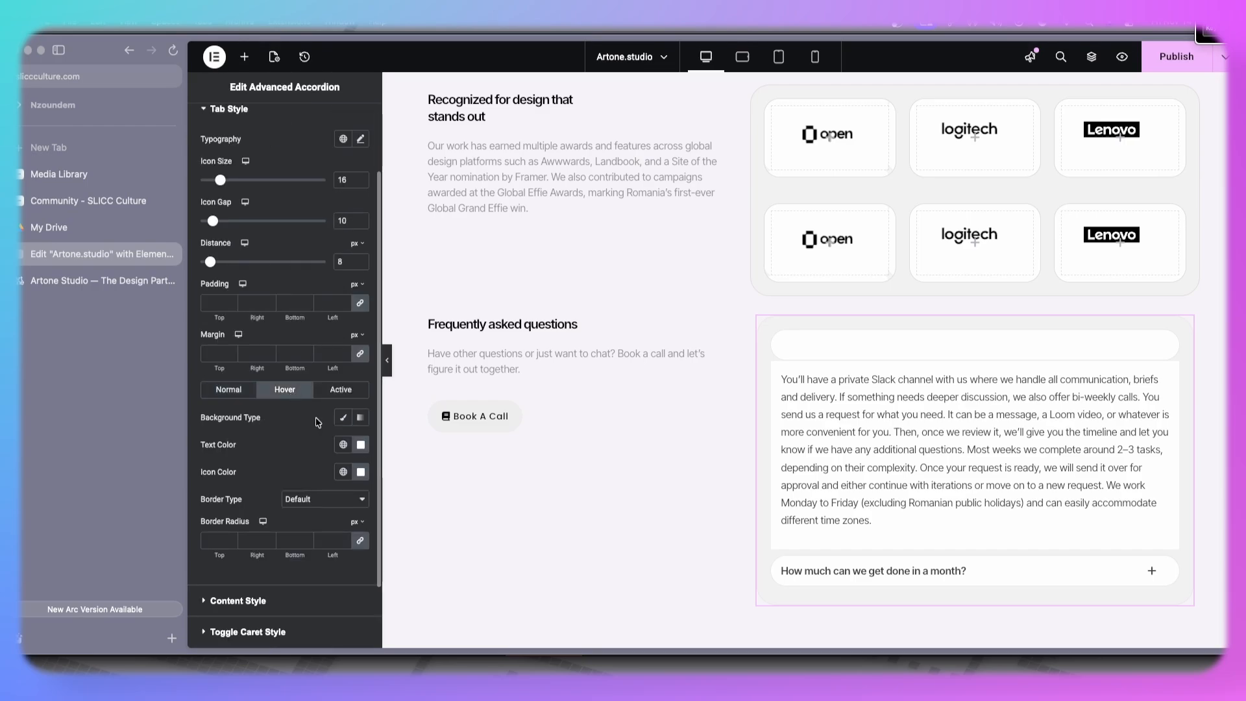
{"action": "left_click", "coordinate": [360, 445]}
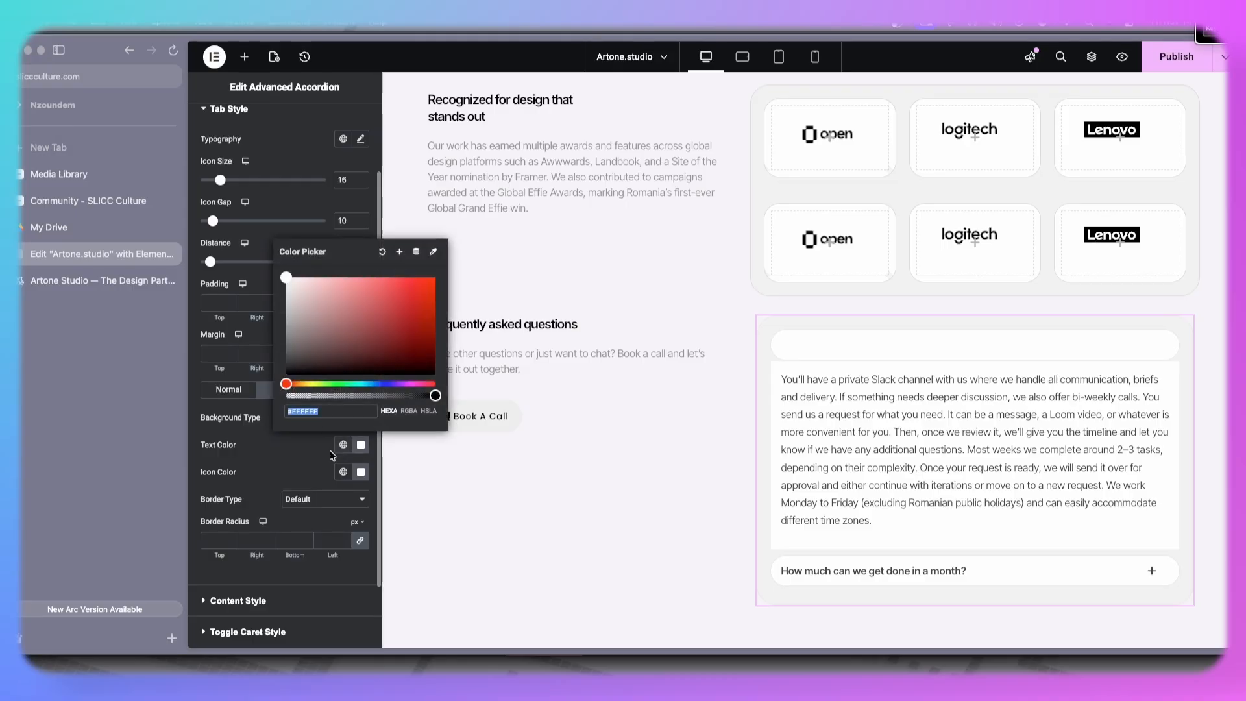
{"action": "left_click_drag", "start_coordinate": [320, 337], "coordinate": [248, 442]}
{"action": "left_click", "coordinate": [259, 465]}
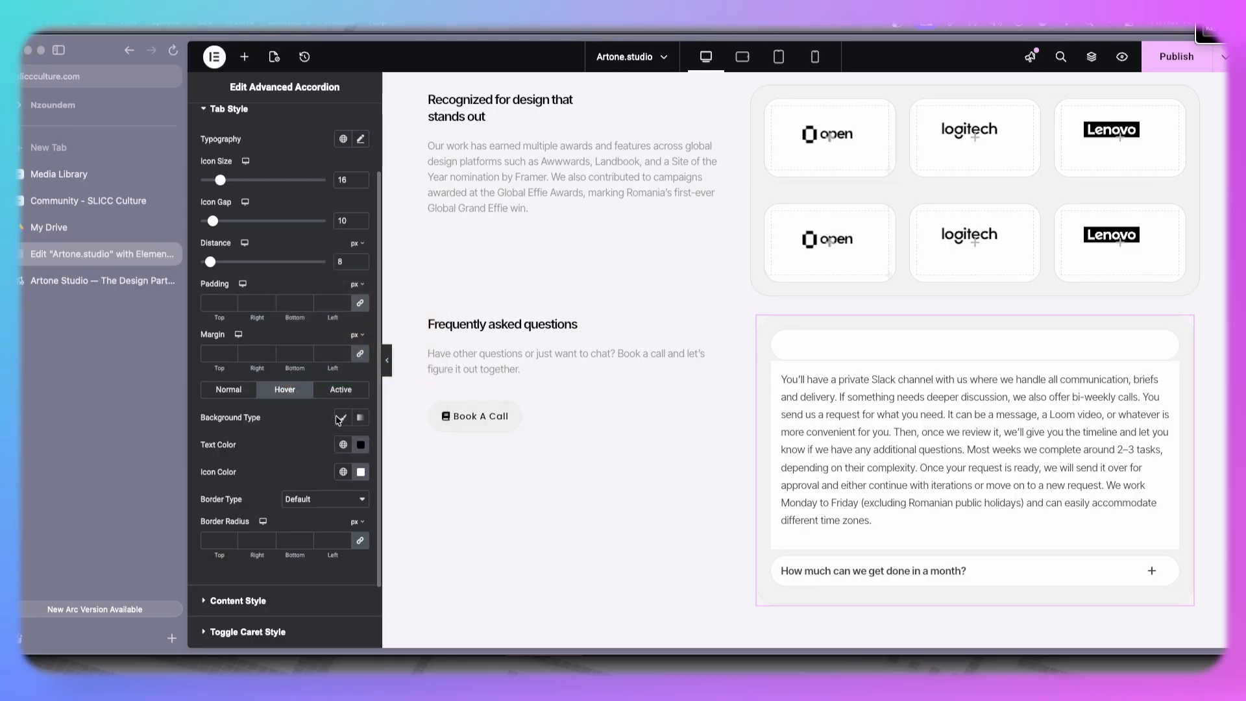
{"action": "left_click", "coordinate": [341, 389]}
{"action": "left_click", "coordinate": [361, 445]}
{"action": "left_click_drag", "start_coordinate": [289, 292], "coordinate": [282, 449]}
{"action": "left_click", "coordinate": [282, 450]}
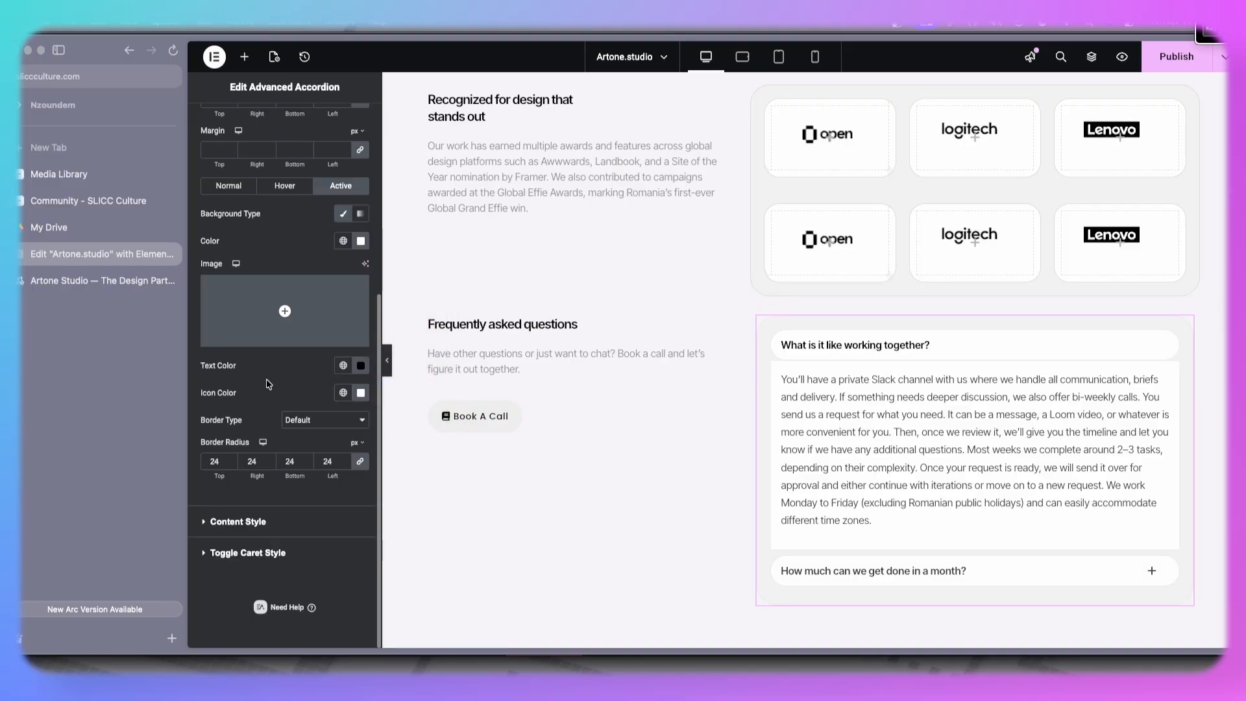
- Set the accordion content padding to 12 px on all sides
{"action": "left_click", "coordinate": [266, 521]}
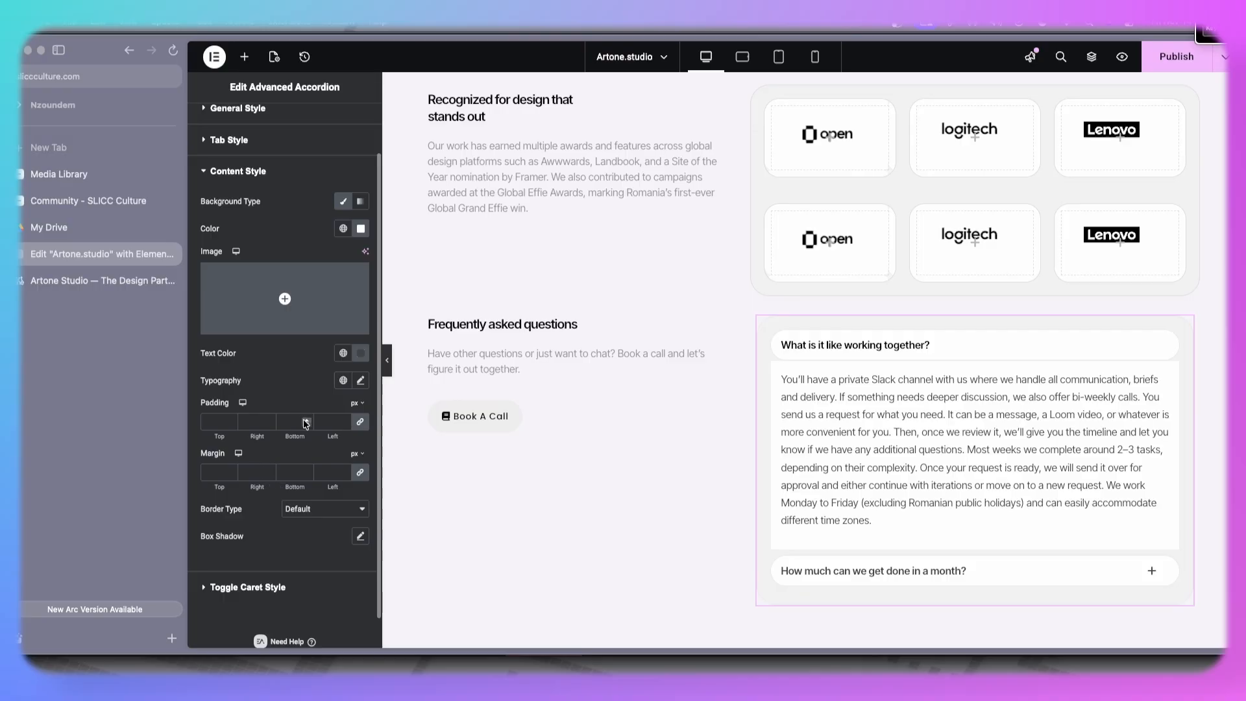
{"action": "left_click", "coordinate": [305, 420]}
{"action": "left_click", "coordinate": [305, 420]}
{"action": "left_click", "coordinate": [305, 420]}
{"action": "left_click", "coordinate": [305, 420]}
{"action": "left_click", "coordinate": [305, 420]}
{"action": "left_click", "coordinate": [305, 420]}
{"action": "left_click", "coordinate": [305, 420]}
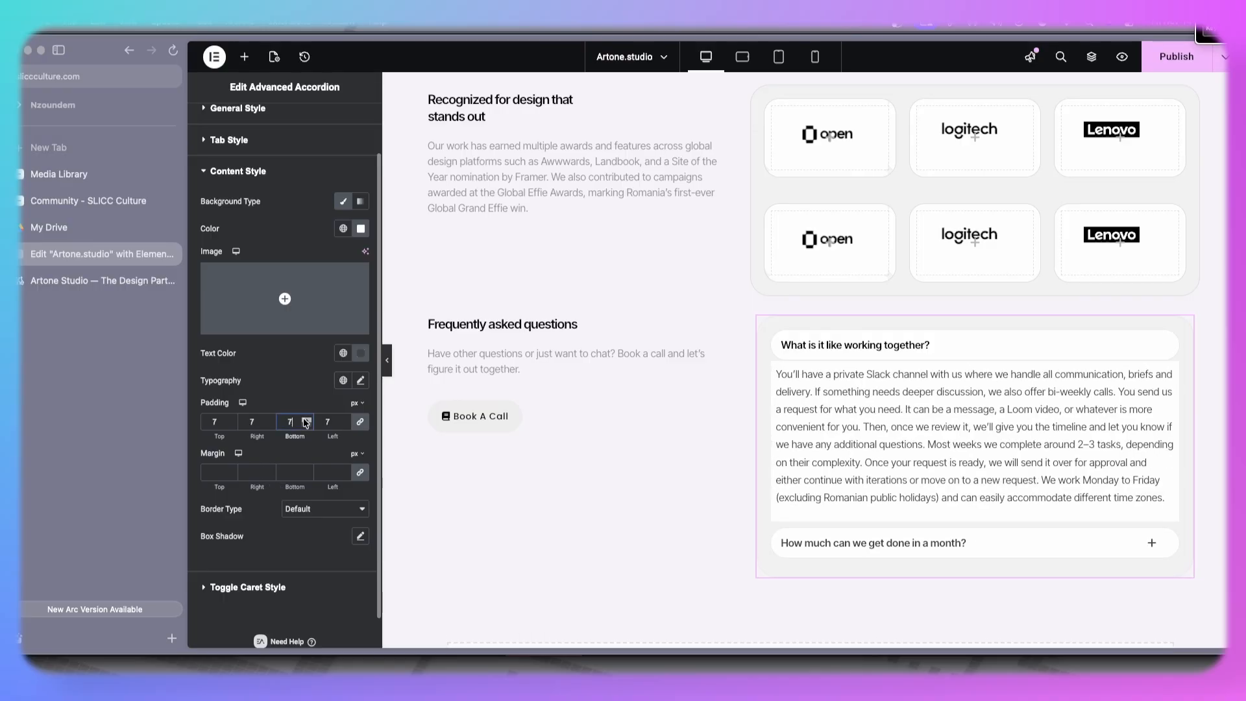
{"action": "left_click", "coordinate": [305, 420]}
{"action": "left_click", "coordinate": [305, 420]}
{"action": "left_click", "coordinate": [306, 420]}
{"action": "left_click", "coordinate": [306, 420]}
{"action": "left_click", "coordinate": [306, 420]}
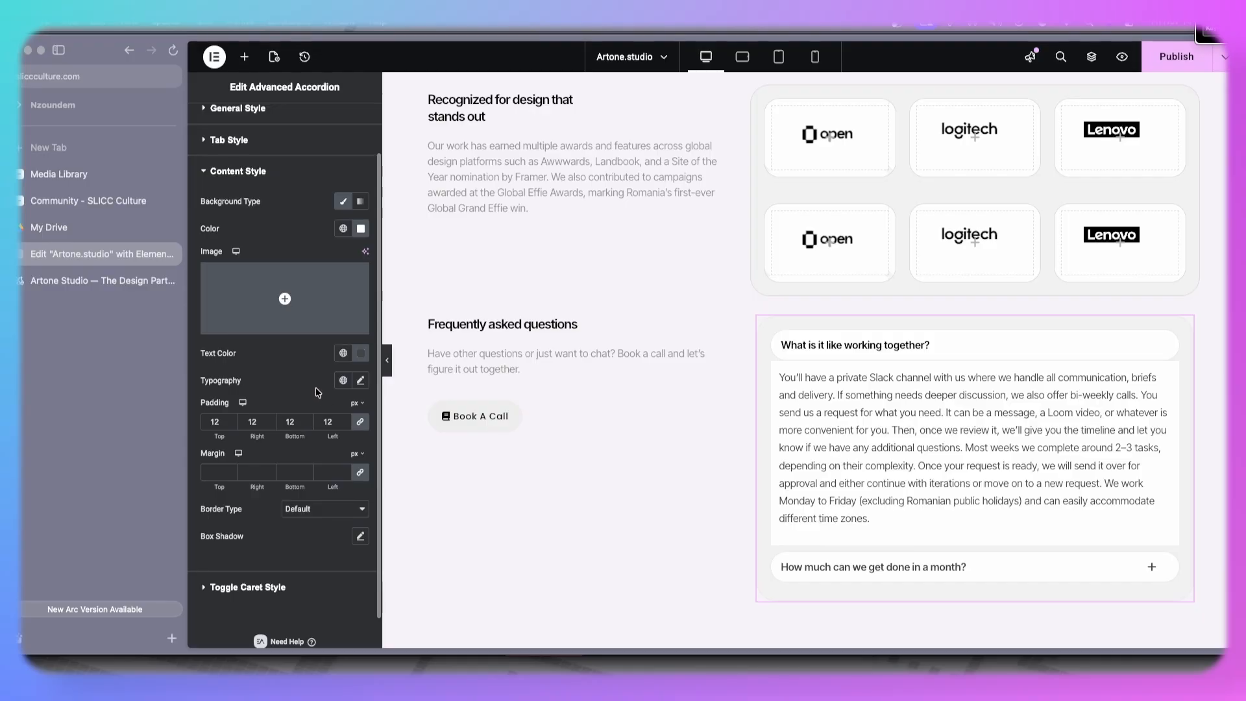
- Remove the background from the accordion's content area
{"action": "scroll", "coordinate": [316, 392], "scroll_direction": "up", "scroll_amount": 2}
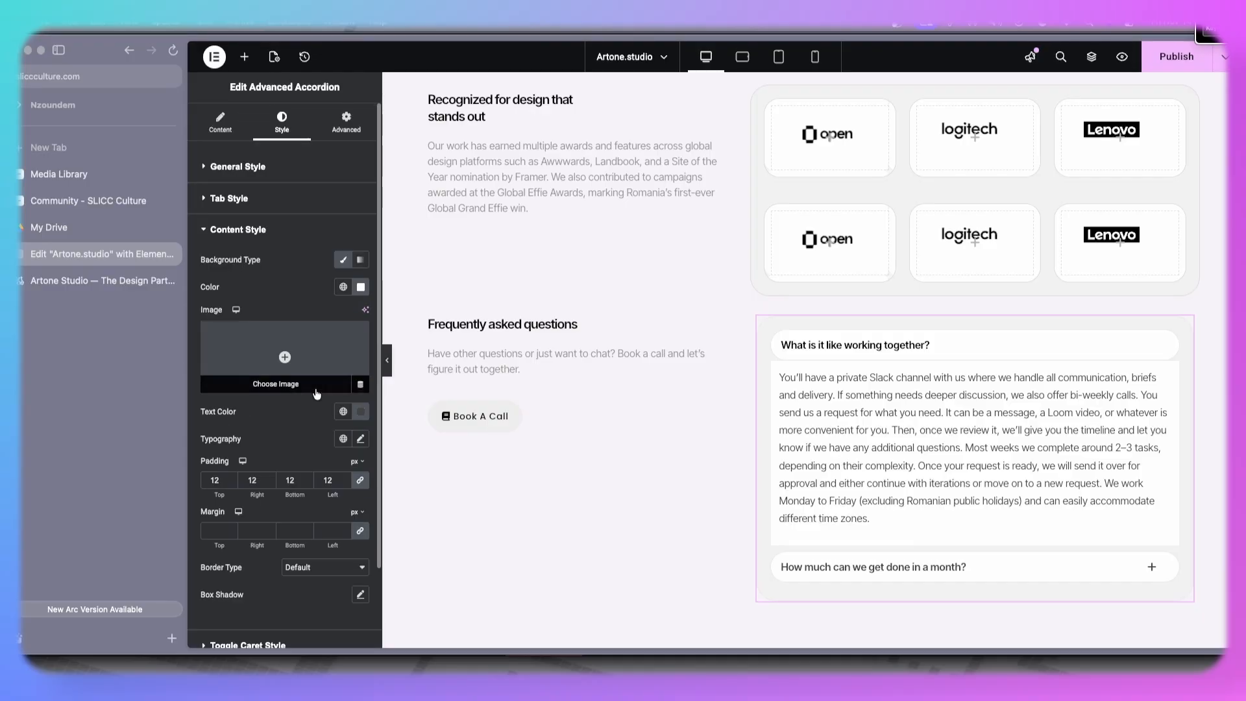
{"action": "left_click", "coordinate": [343, 261]}
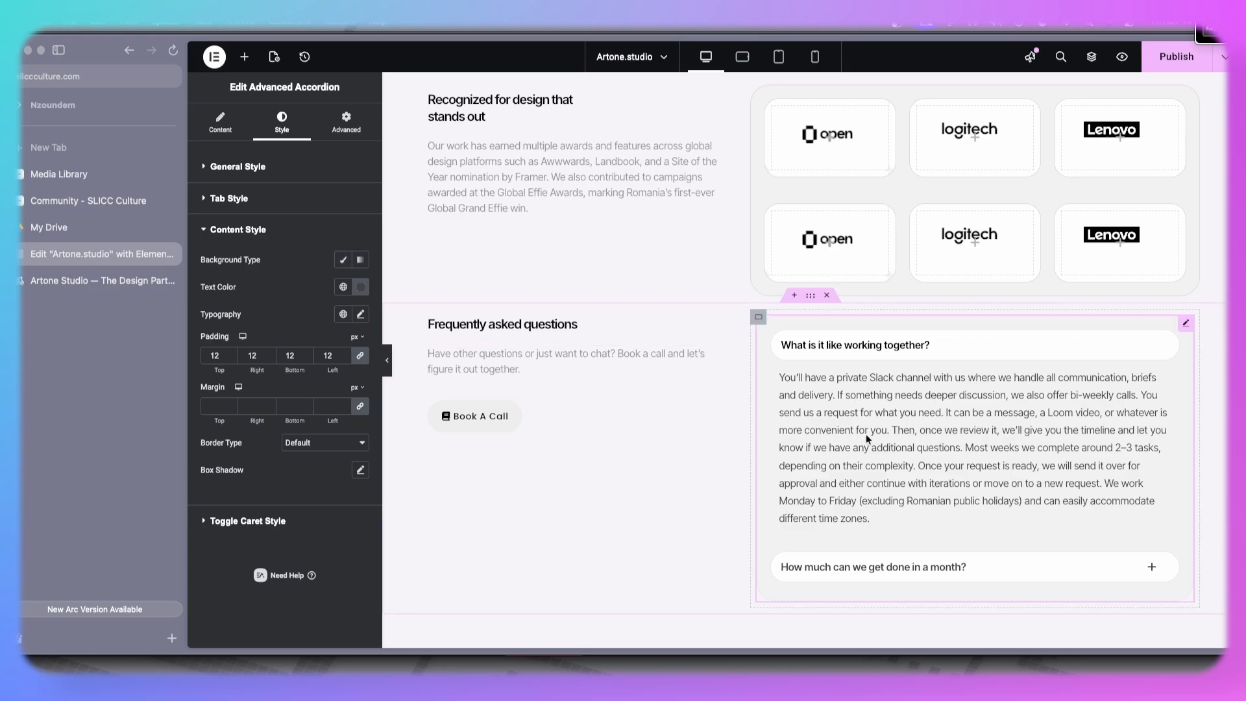
{"action": "scroll", "coordinate": [929, 406], "scroll_direction": "down", "scroll_amount": 3}
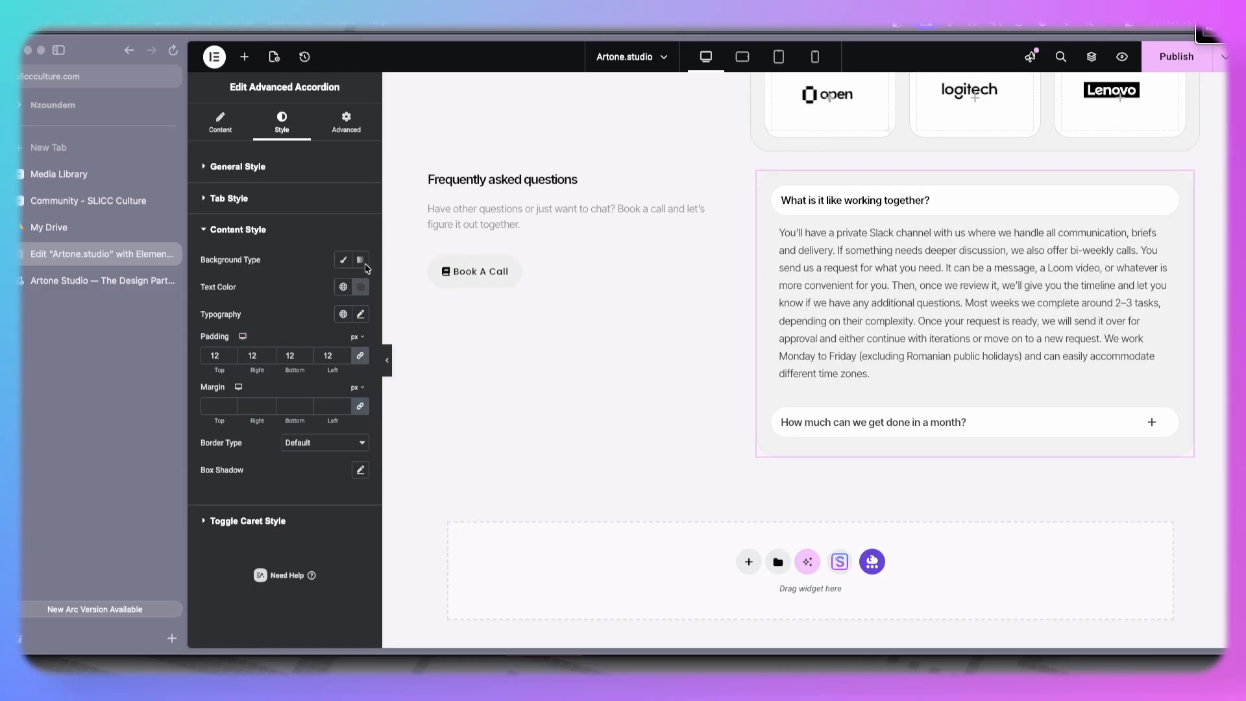
{"action": "left_click", "coordinate": [344, 262]}
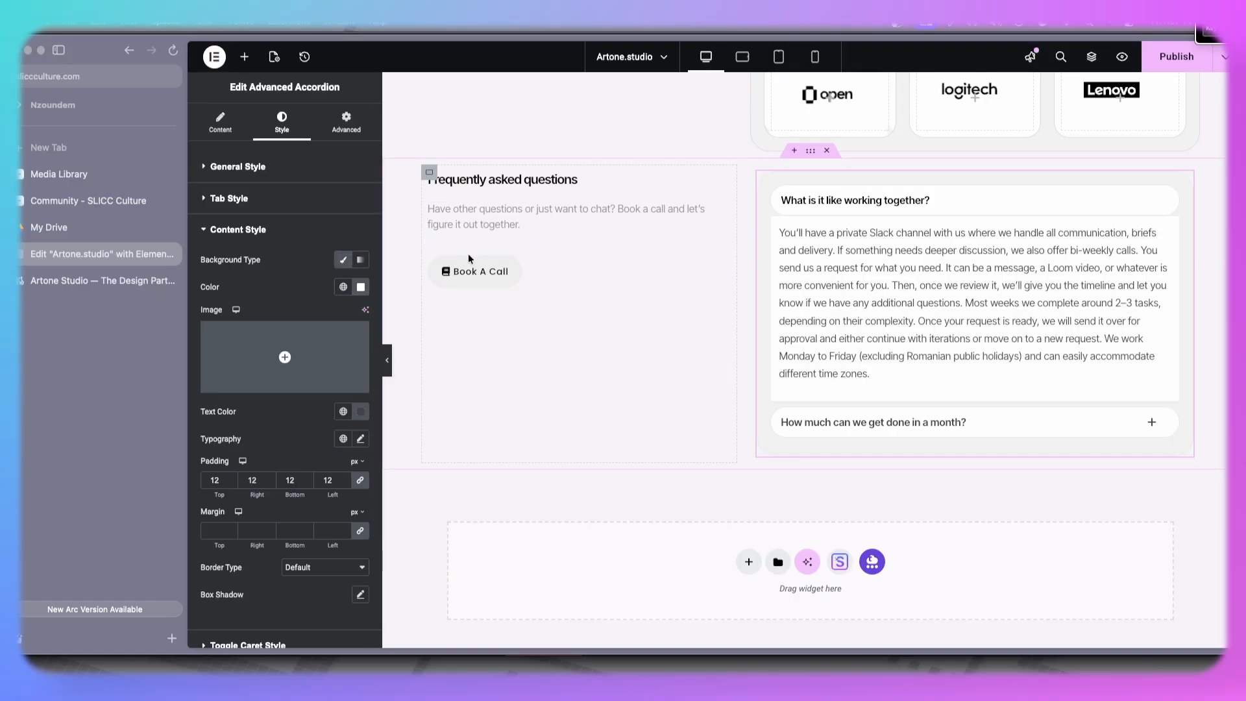
{"action": "left_click", "coordinate": [347, 263]}
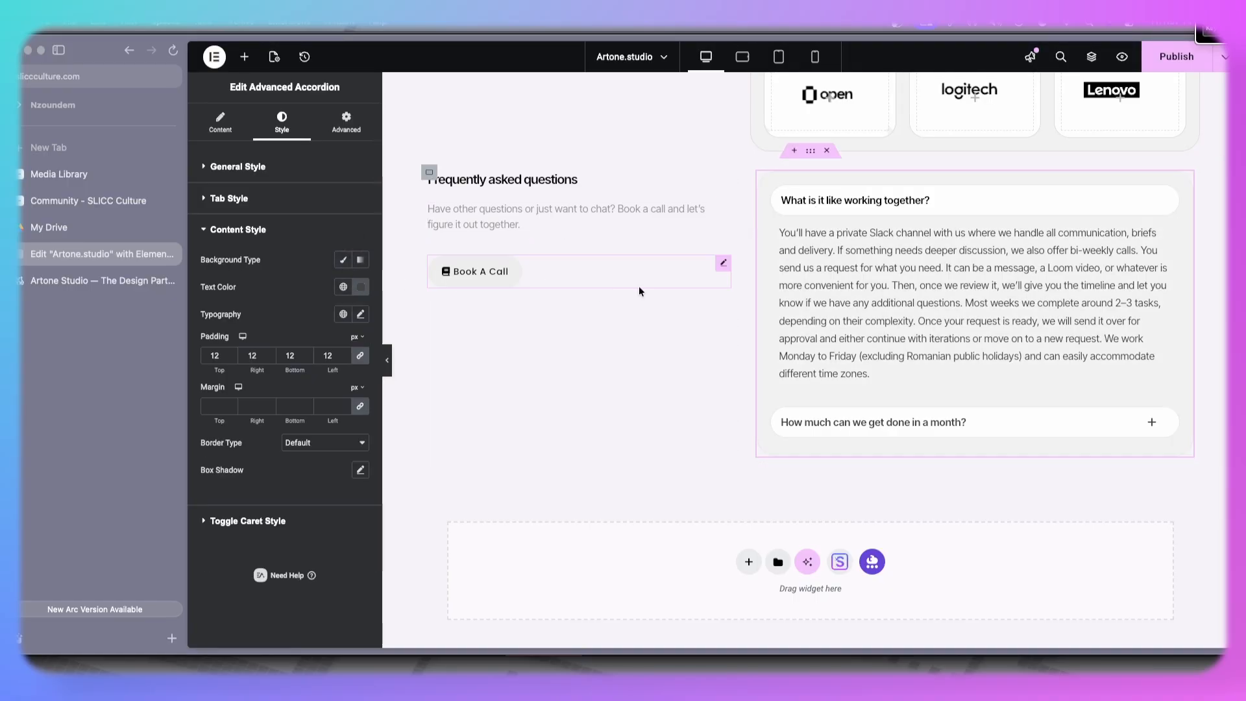
- Duplicate the second FAQ question to make seven accordion tabs, then publish the page
{"action": "left_click", "coordinate": [231, 132]}
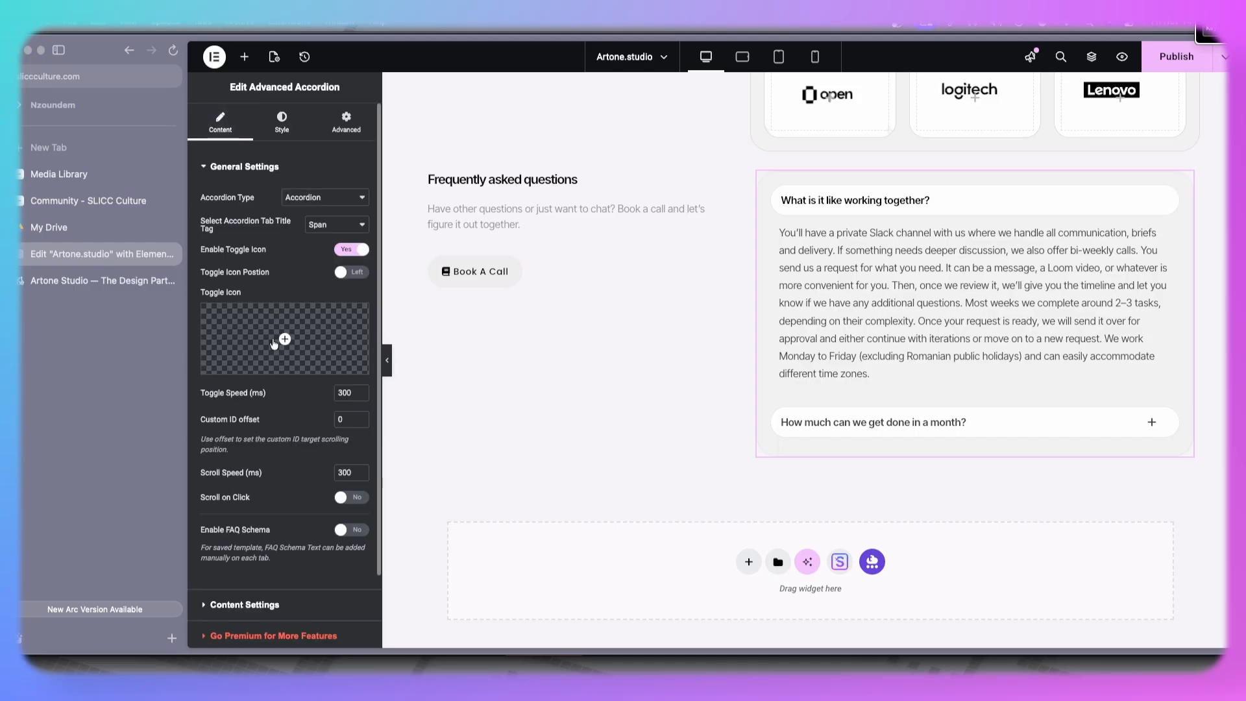
{"action": "left_click", "coordinate": [237, 521]}
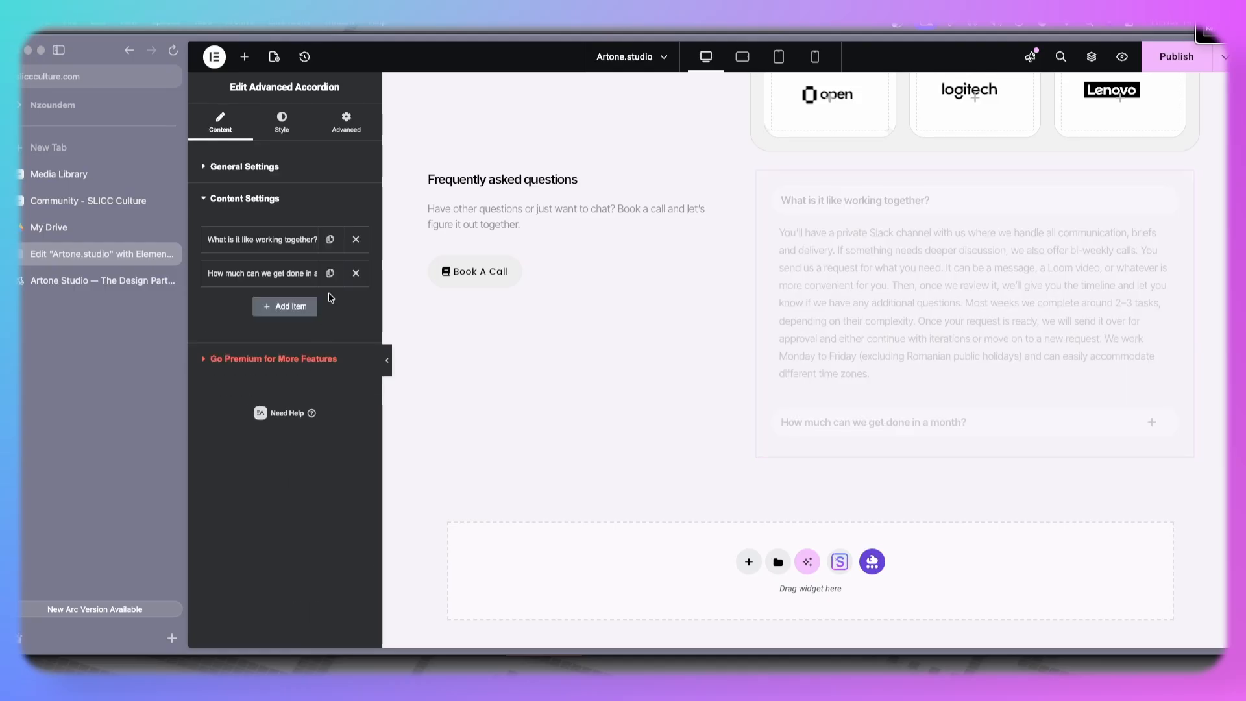
{"action": "left_click", "coordinate": [330, 274]}
{"action": "left_click", "coordinate": [330, 273]}
{"action": "left_click", "coordinate": [329, 273]}
{"action": "left_click", "coordinate": [330, 274]}
{"action": "left_click", "coordinate": [330, 273]}
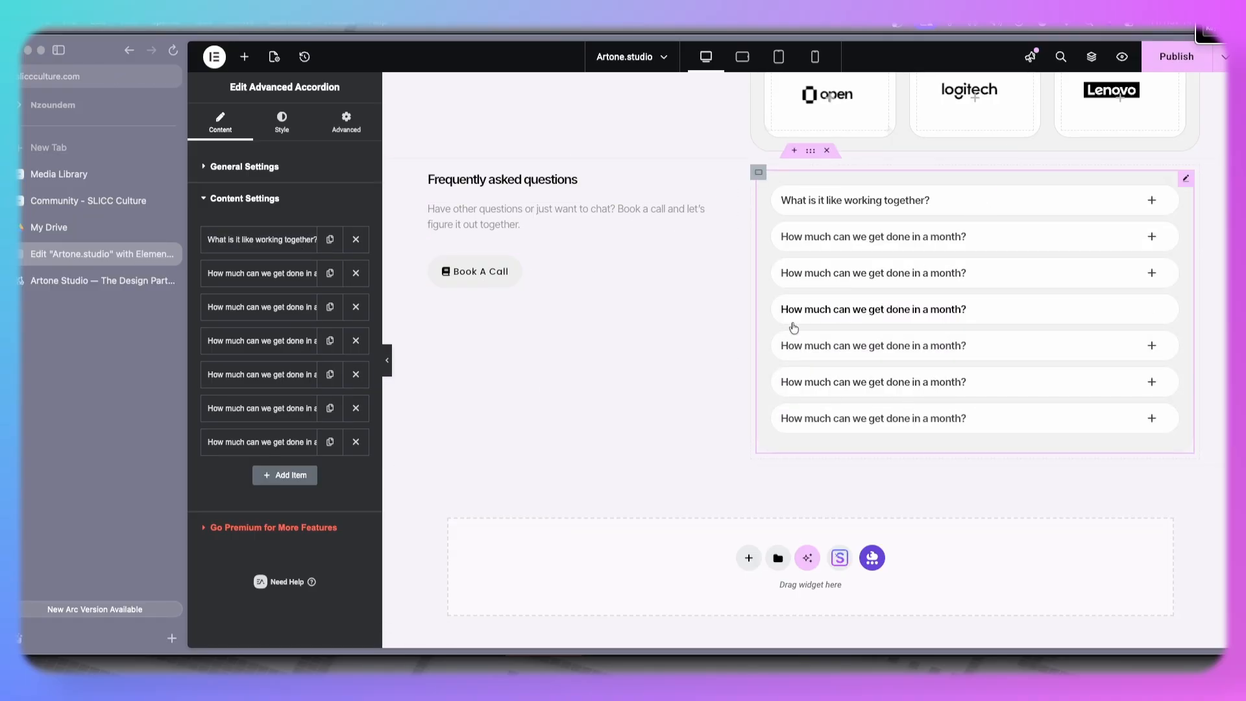
{"action": "left_click", "coordinate": [1168, 57]}
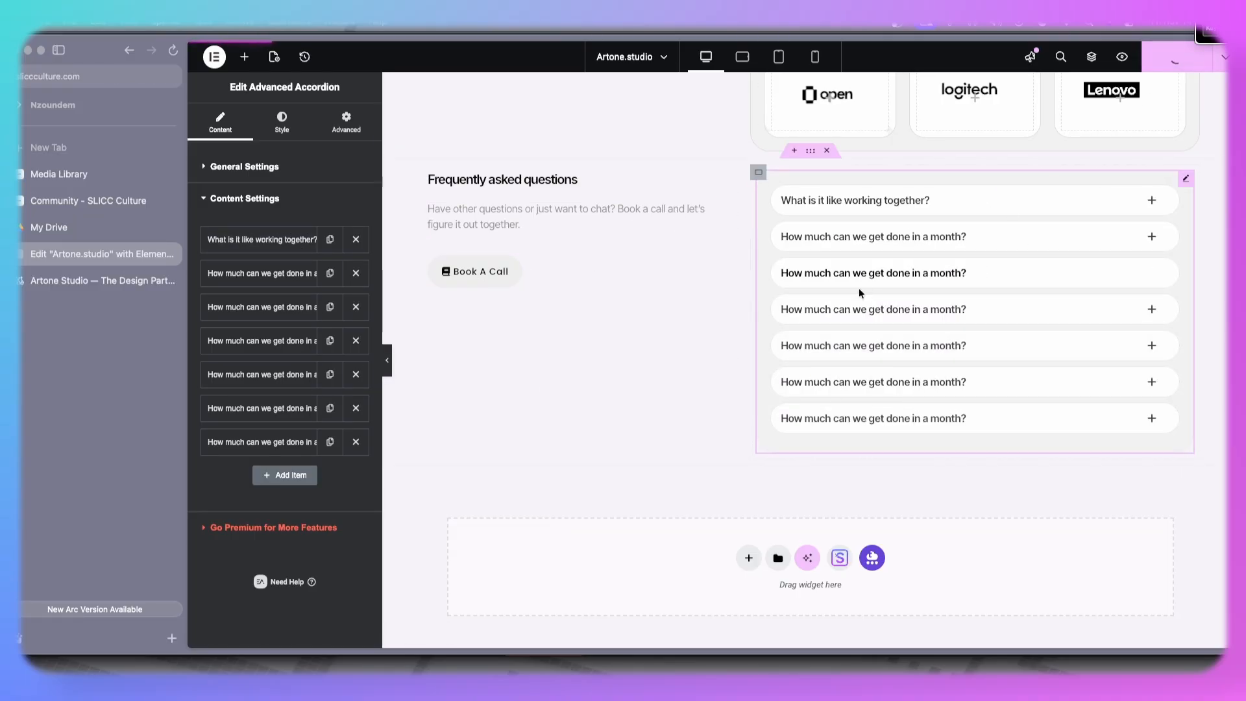
- Set the FAQ section container's padding to 5 em top and bottom
{"action": "scroll", "coordinate": [853, 290], "scroll_direction": "up", "scroll_amount": 5}
{"action": "scroll", "coordinate": [852, 291], "scroll_direction": "down", "scroll_amount": 3}
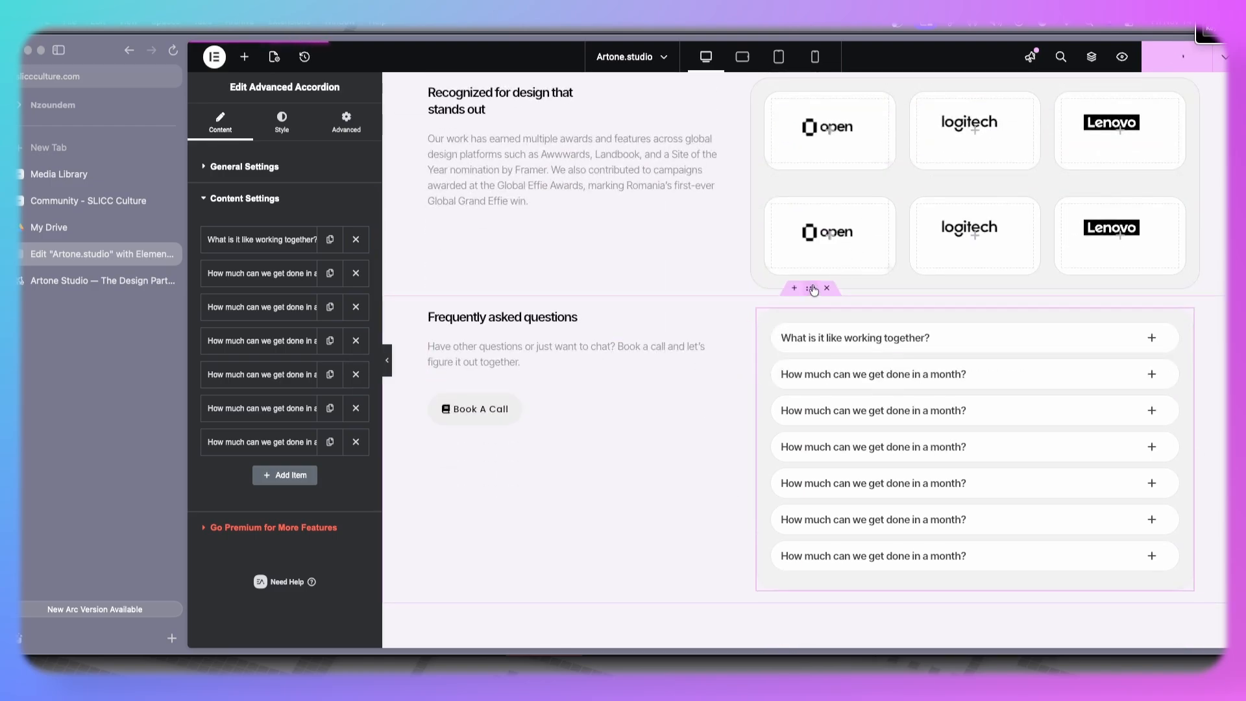
{"action": "left_click", "coordinate": [812, 288]}
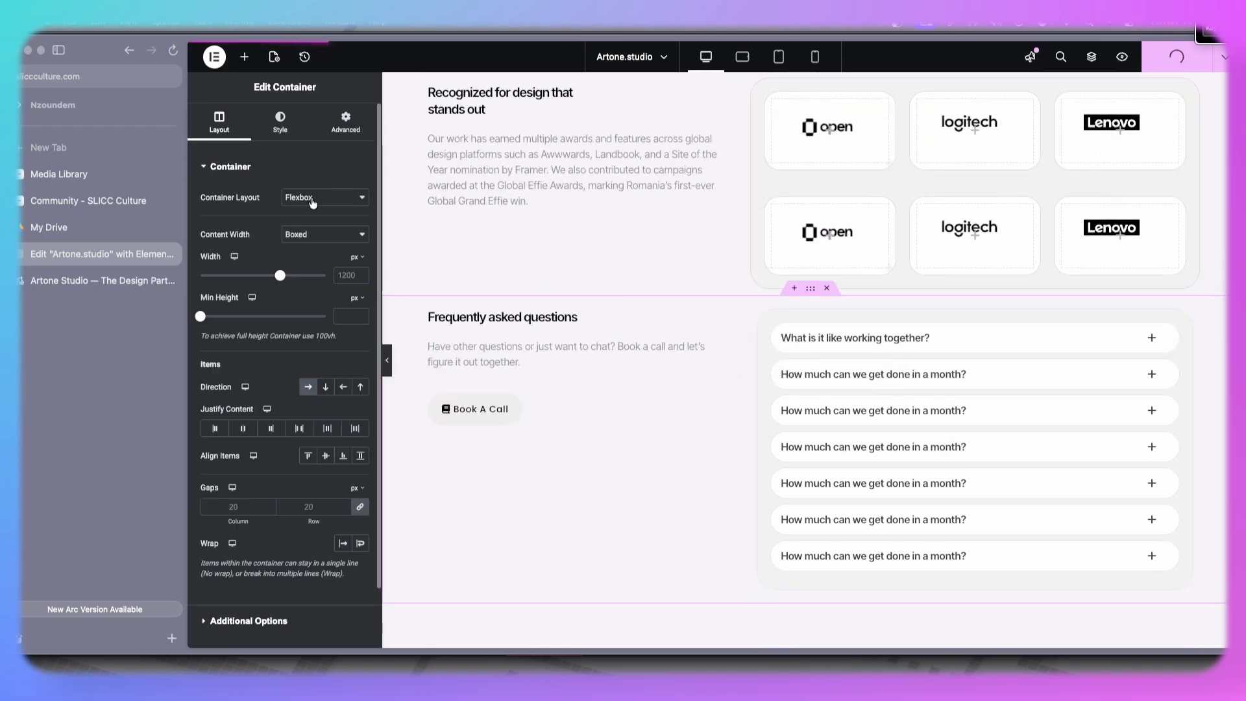
{"action": "left_click", "coordinate": [337, 129]}
{"action": "left_click", "coordinate": [355, 246]}
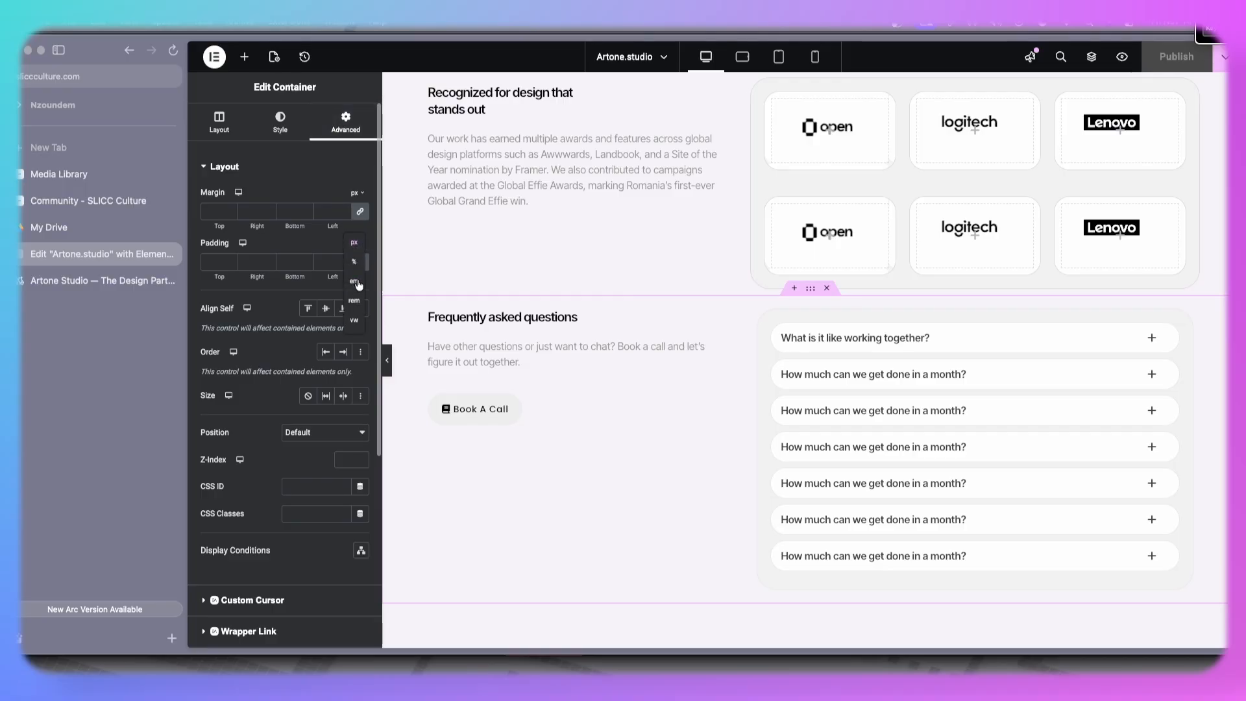
{"action": "left_click", "coordinate": [359, 282]}
{"action": "left_click", "coordinate": [362, 268]}
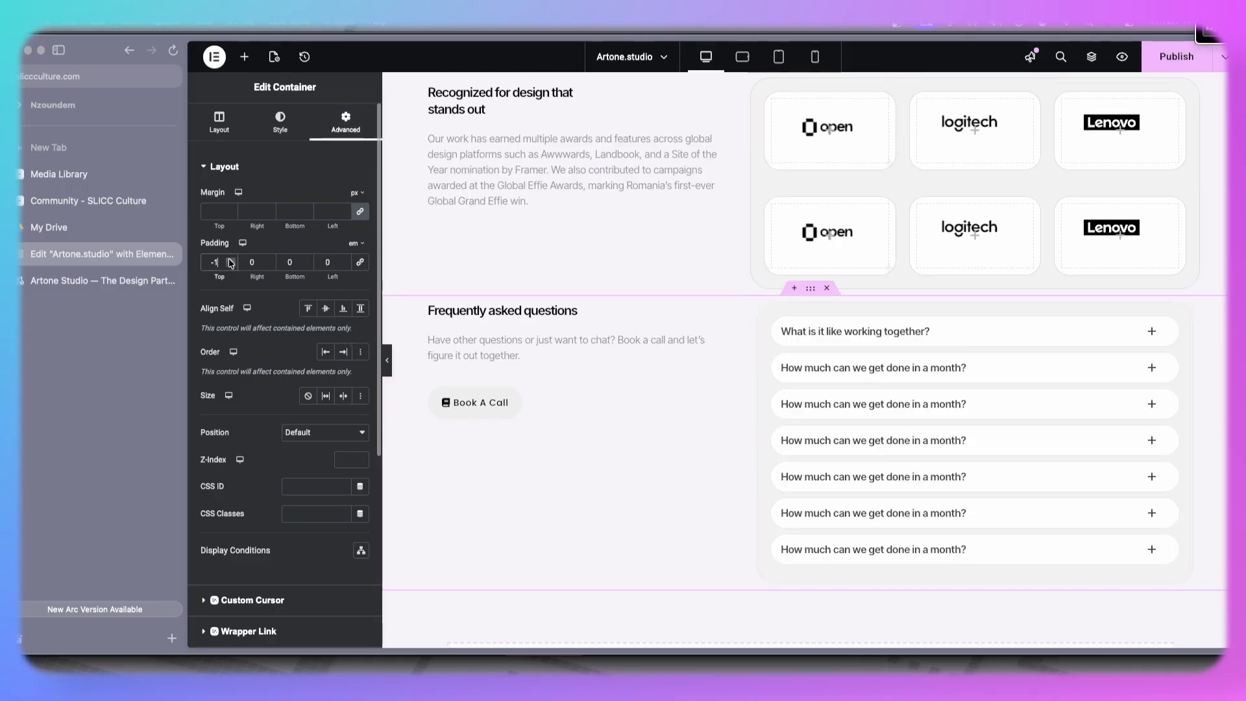
{"action": "left_click", "coordinate": [231, 260]}
{"action": "left_click", "coordinate": [231, 261]}
{"action": "left_click", "coordinate": [230, 260]}
{"action": "left_click", "coordinate": [231, 260]}
{"action": "left_click", "coordinate": [231, 261]}
{"action": "left_click", "coordinate": [230, 261]}
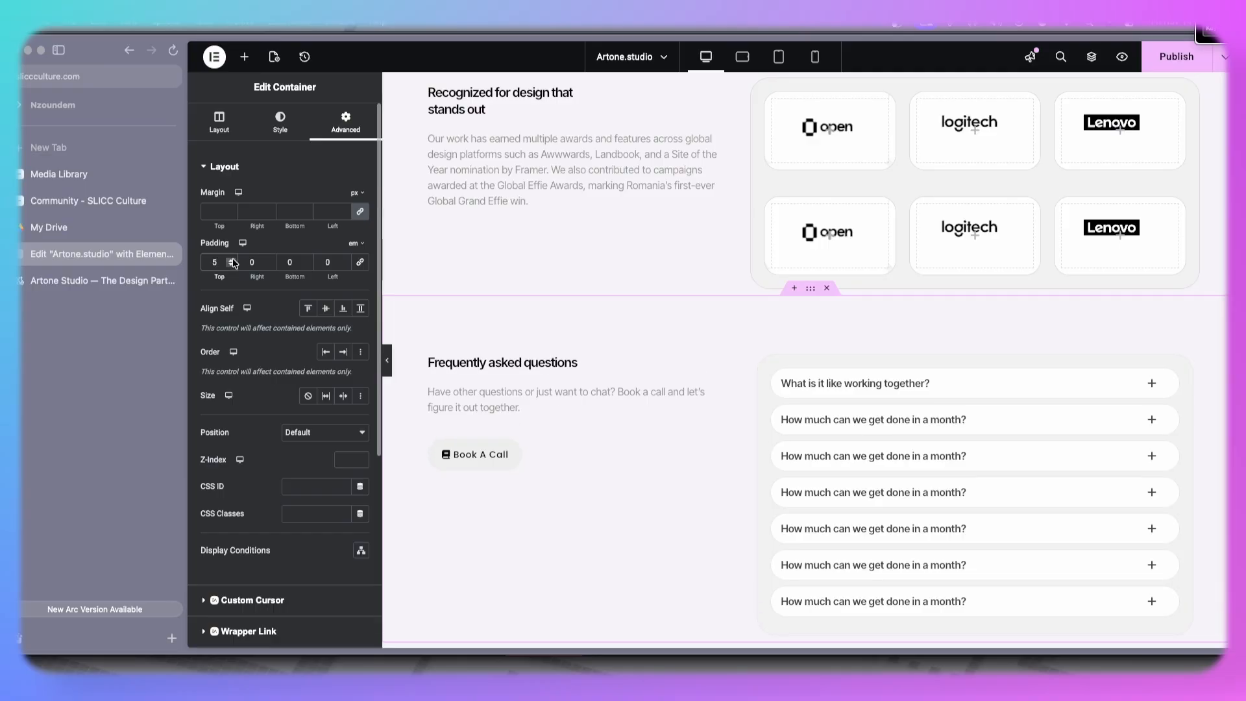
{"action": "left_click", "coordinate": [305, 261]}
{"action": "left_click", "coordinate": [306, 261]}
{"action": "left_click", "coordinate": [306, 261]}
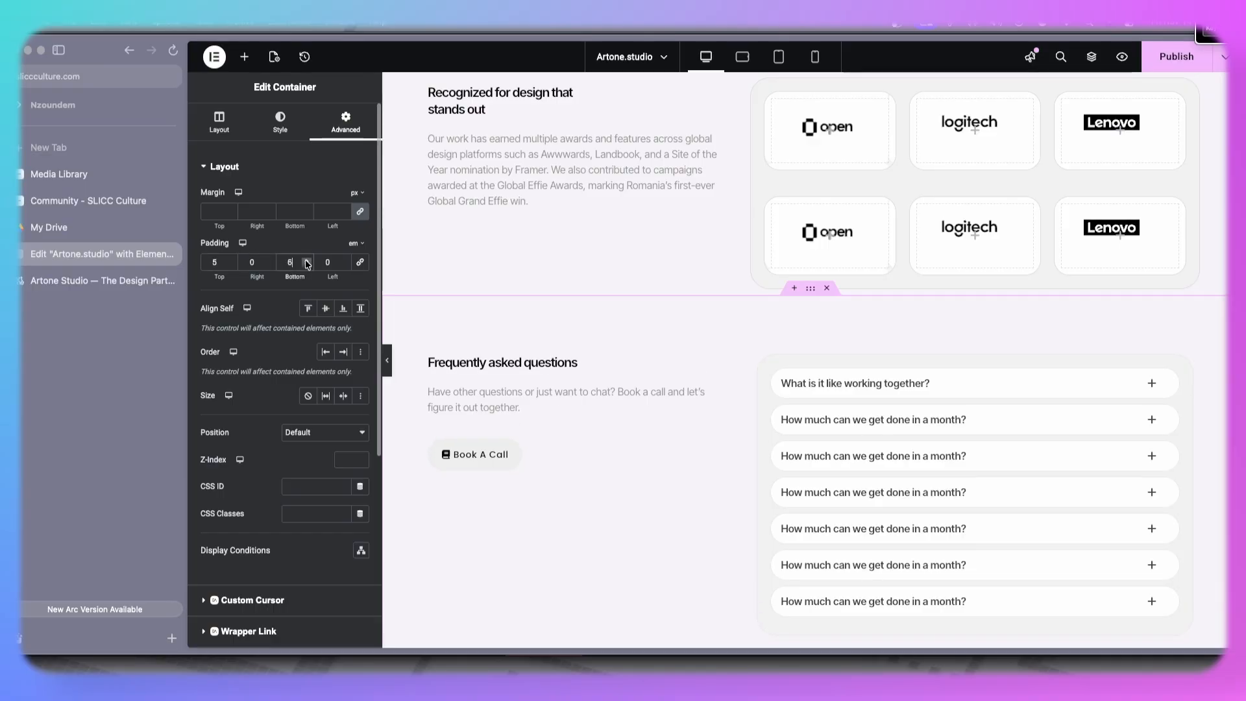
{"action": "left_click", "coordinate": [307, 265]}
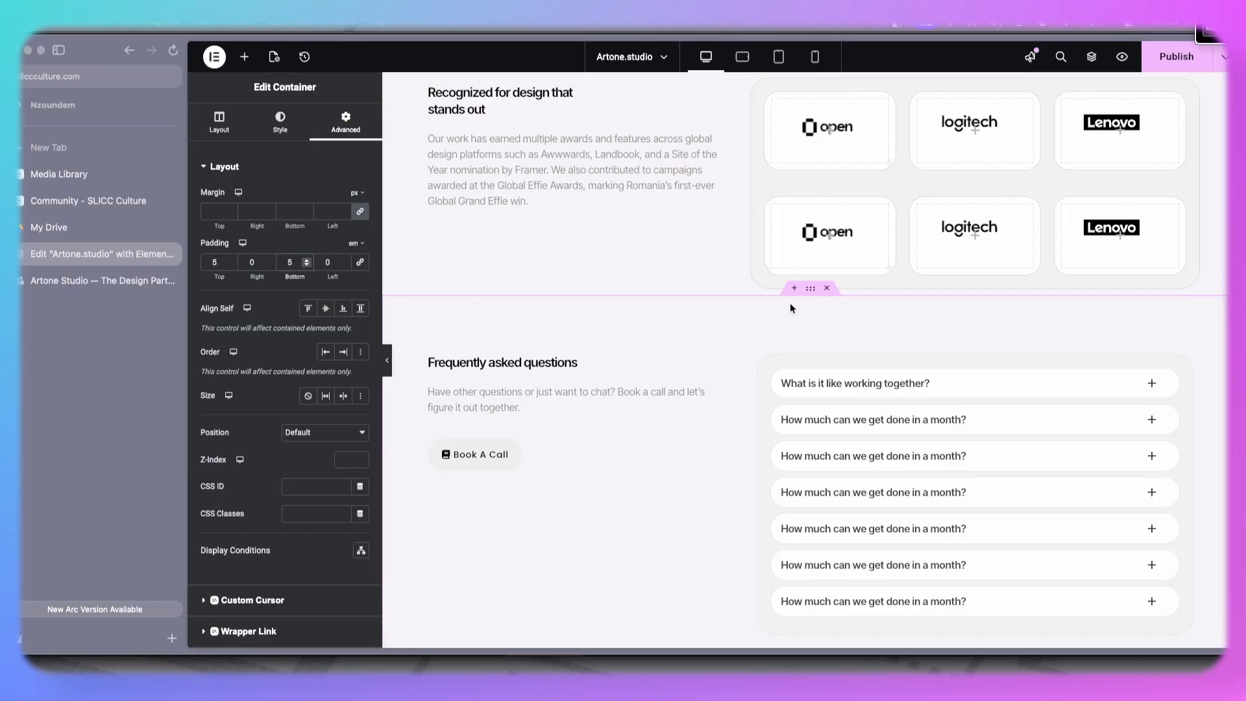
- Copy the FAQ container and paste its style onto the "Recognized for design that stands out" section container
{"action": "right_click", "coordinate": [811, 290]}
{"action": "left_click", "coordinate": [823, 330]}
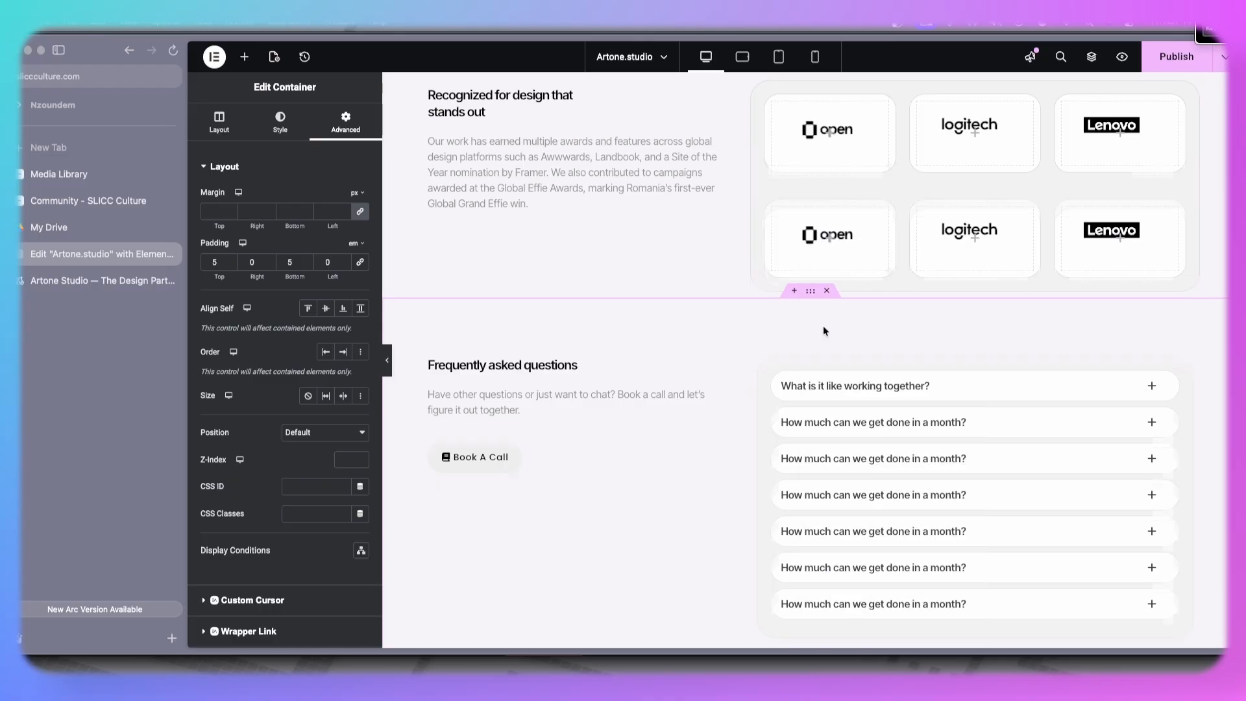
{"action": "scroll", "coordinate": [789, 359], "scroll_direction": "up", "scroll_amount": 8}
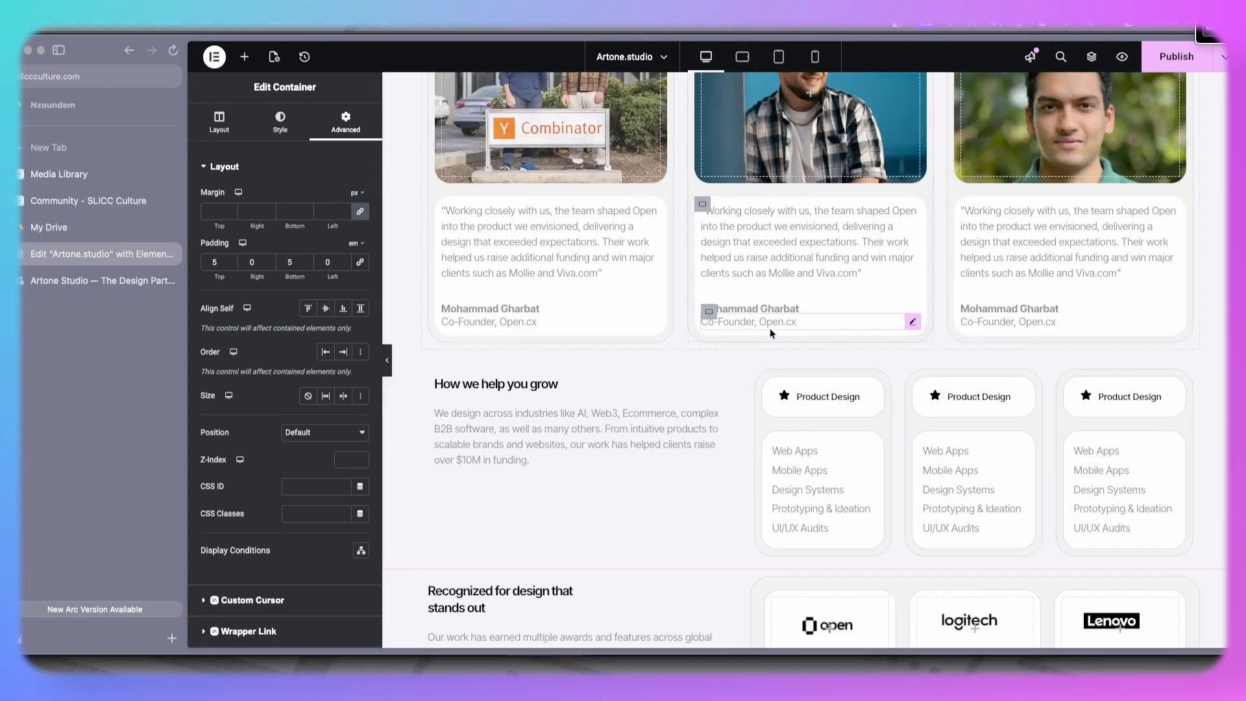
{"action": "scroll", "coordinate": [782, 422], "scroll_direction": "down", "scroll_amount": 3}
{"action": "scroll", "coordinate": [787, 454], "scroll_direction": "down", "scroll_amount": 2}
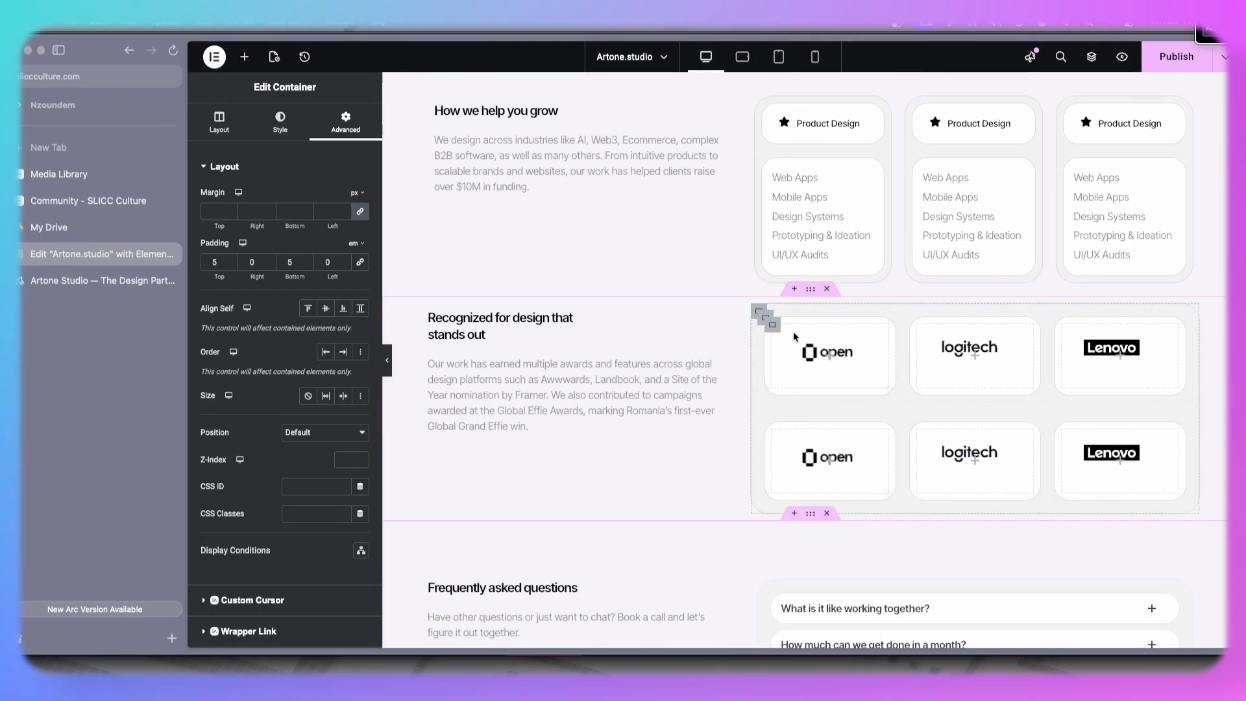
{"action": "right_click", "coordinate": [810, 296]}
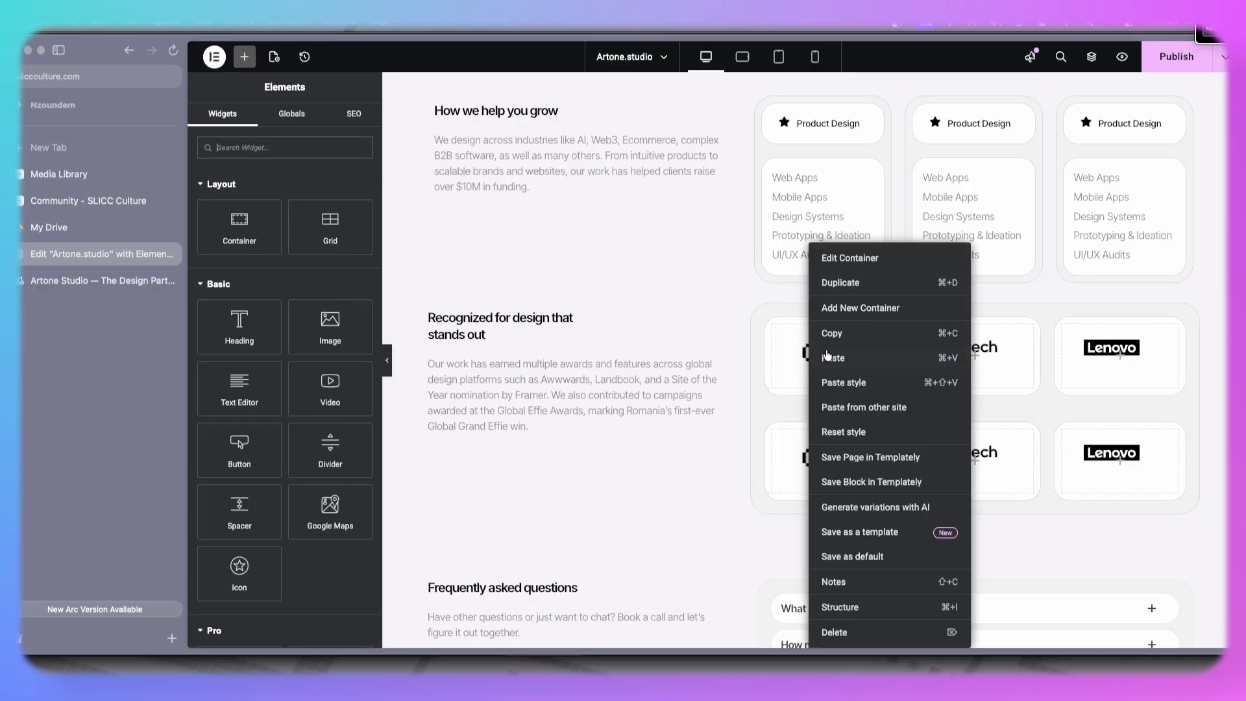
{"action": "left_click", "coordinate": [828, 378]}
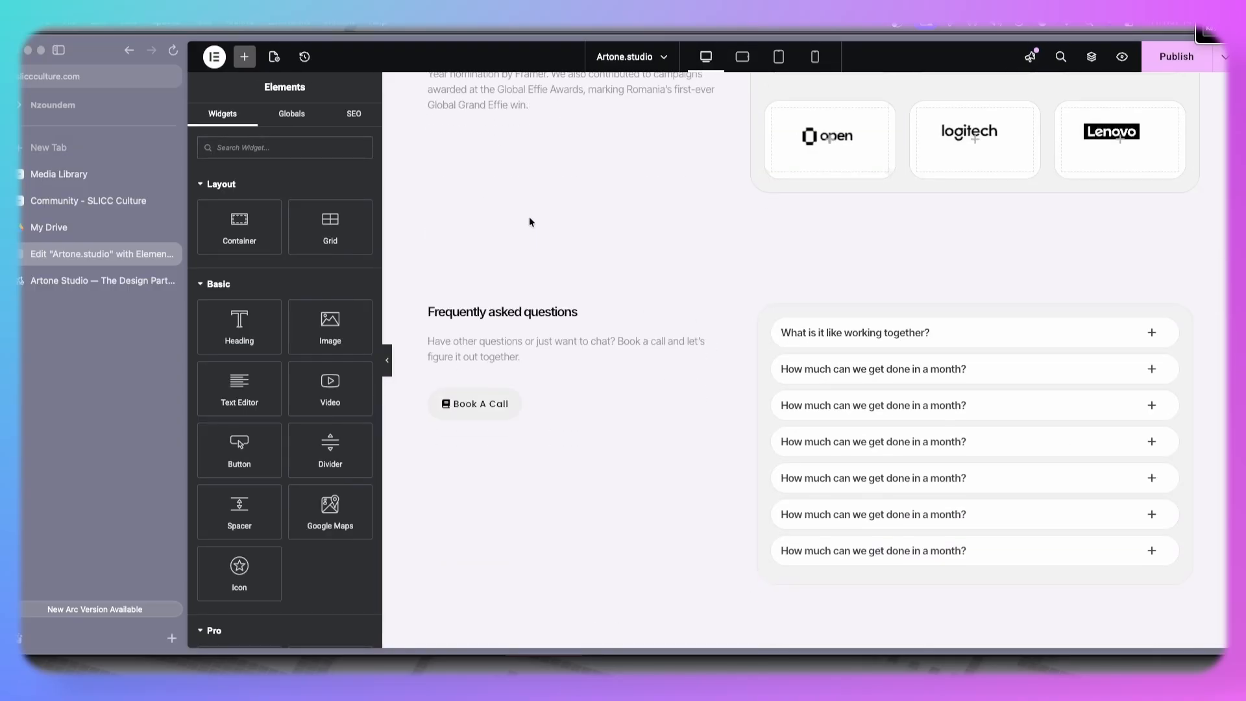
- Set the testimonials section container's padding to 5 em top and bottom
{"action": "scroll", "coordinate": [648, 323], "scroll_direction": "up", "scroll_amount": 3}
{"action": "scroll", "coordinate": [788, 314], "scroll_direction": "up", "scroll_amount": 8}
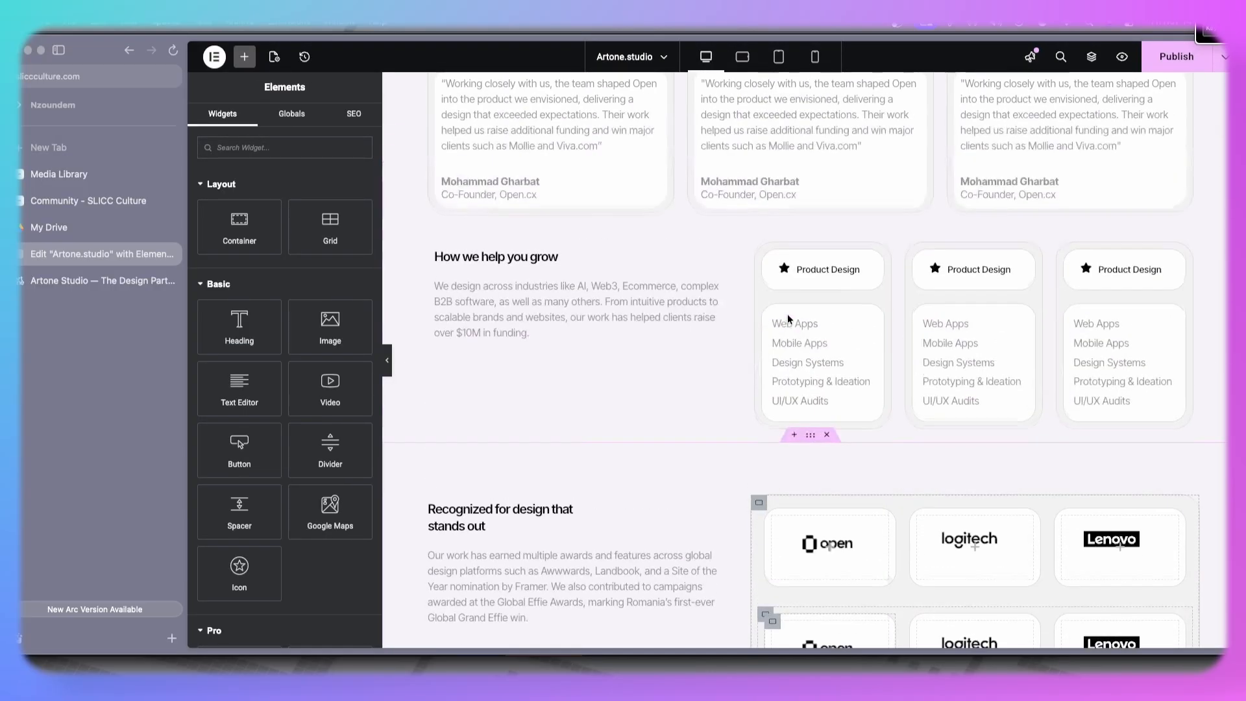
{"action": "scroll", "coordinate": [707, 388], "scroll_direction": "up", "scroll_amount": 6}
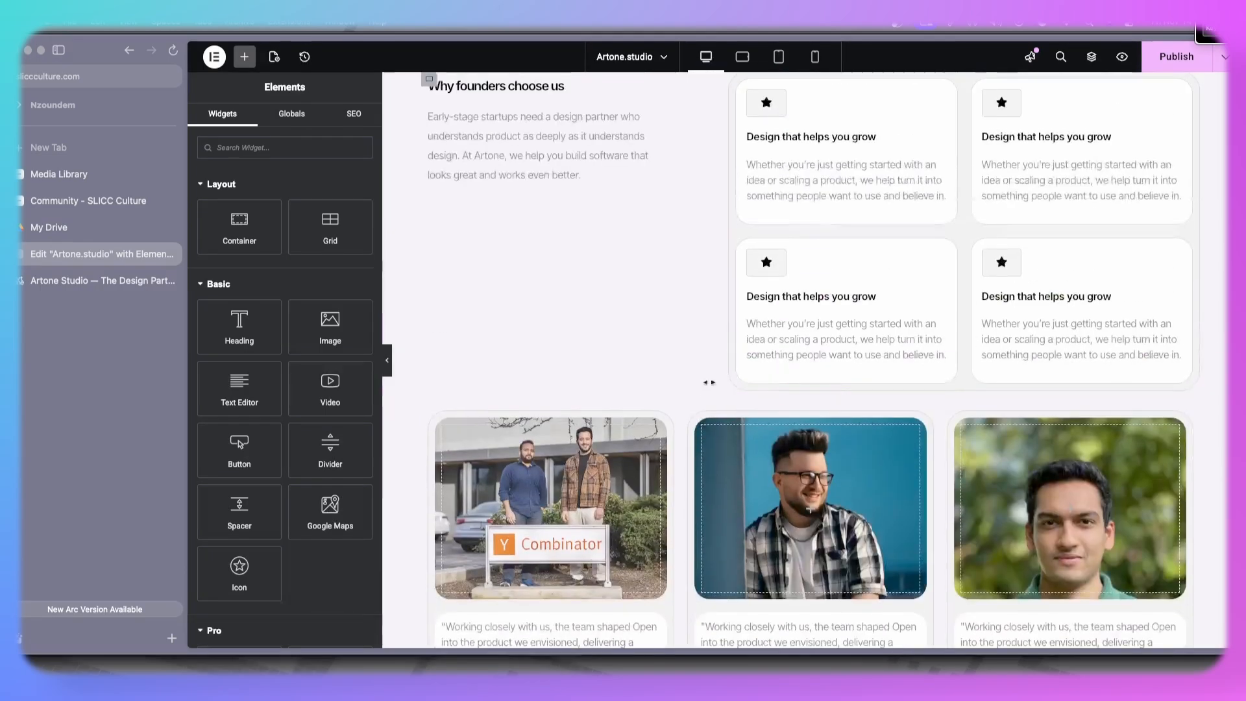
{"action": "left_click", "coordinate": [810, 391]}
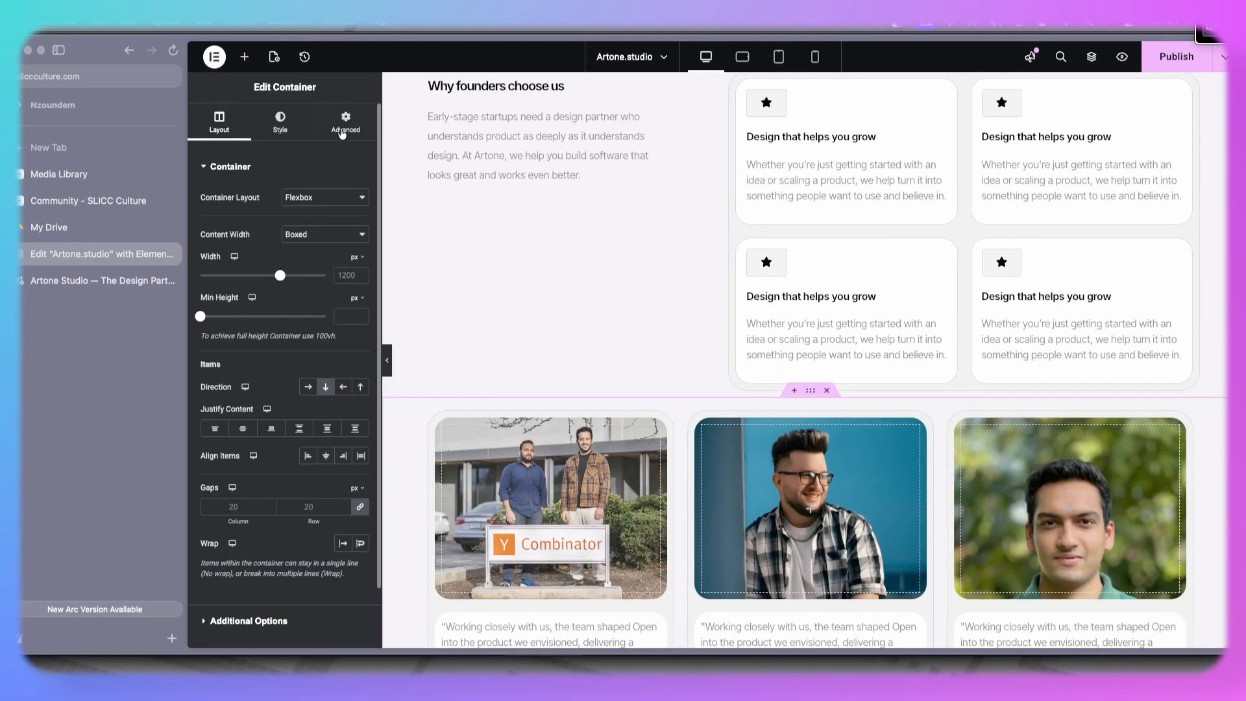
{"action": "left_click", "coordinate": [345, 123]}
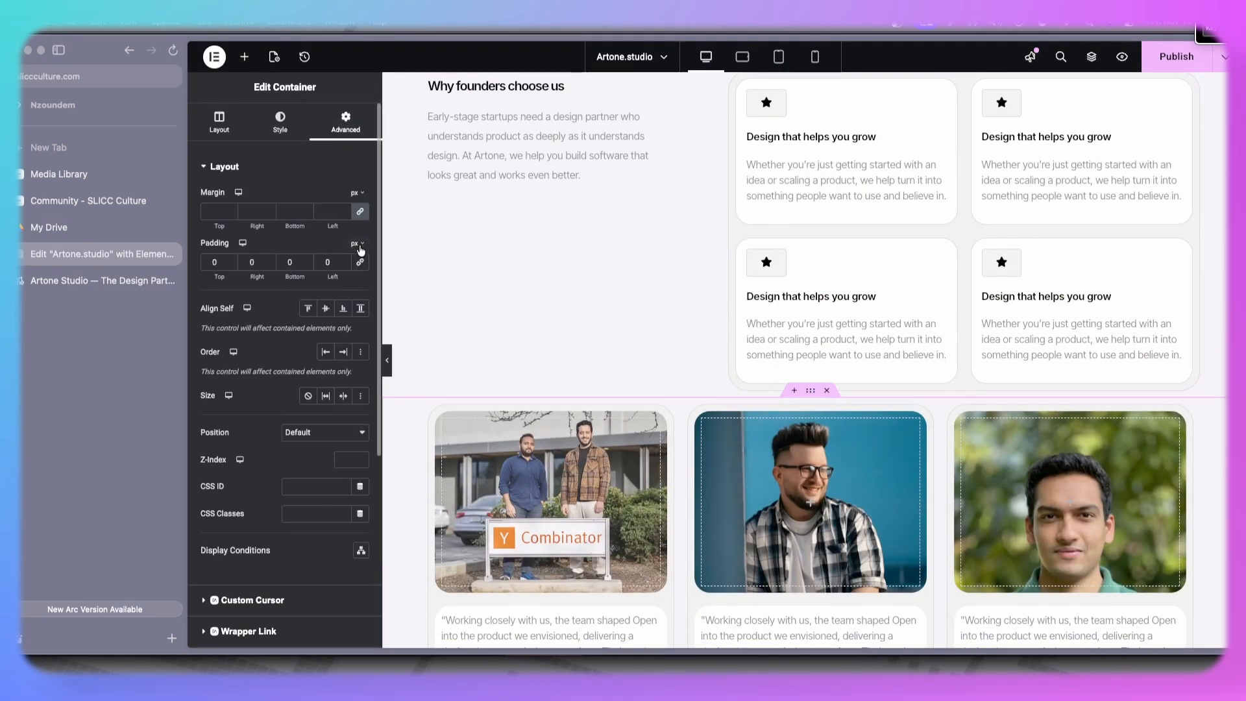
{"action": "left_click", "coordinate": [230, 260]}
{"action": "left_click", "coordinate": [229, 261]}
{"action": "left_click", "coordinate": [229, 260]}
{"action": "left_click", "coordinate": [229, 260]}
{"action": "left_click", "coordinate": [229, 261]}
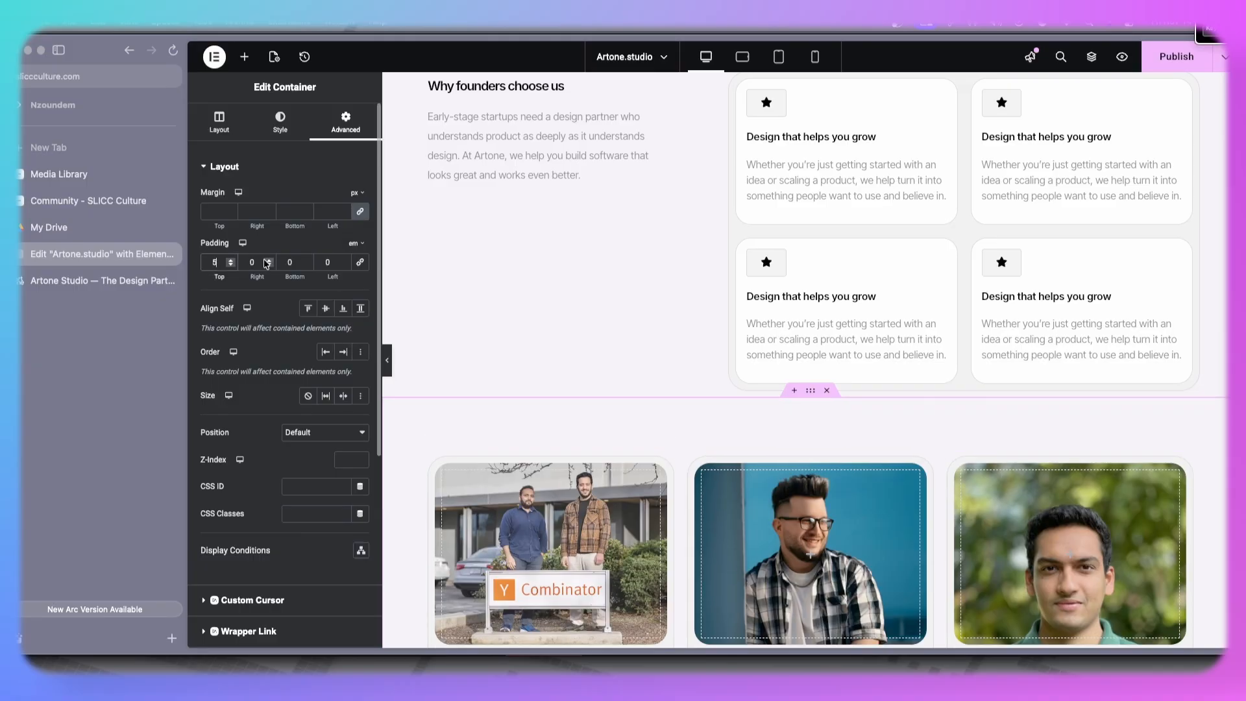
{"action": "left_click", "coordinate": [306, 261]}
{"action": "left_click", "coordinate": [305, 261]}
{"action": "left_click", "coordinate": [306, 260]}
- Paste the copied container style onto the "Why founders choose us" section container
{"action": "scroll", "coordinate": [690, 293], "scroll_direction": "up", "scroll_amount": 5}
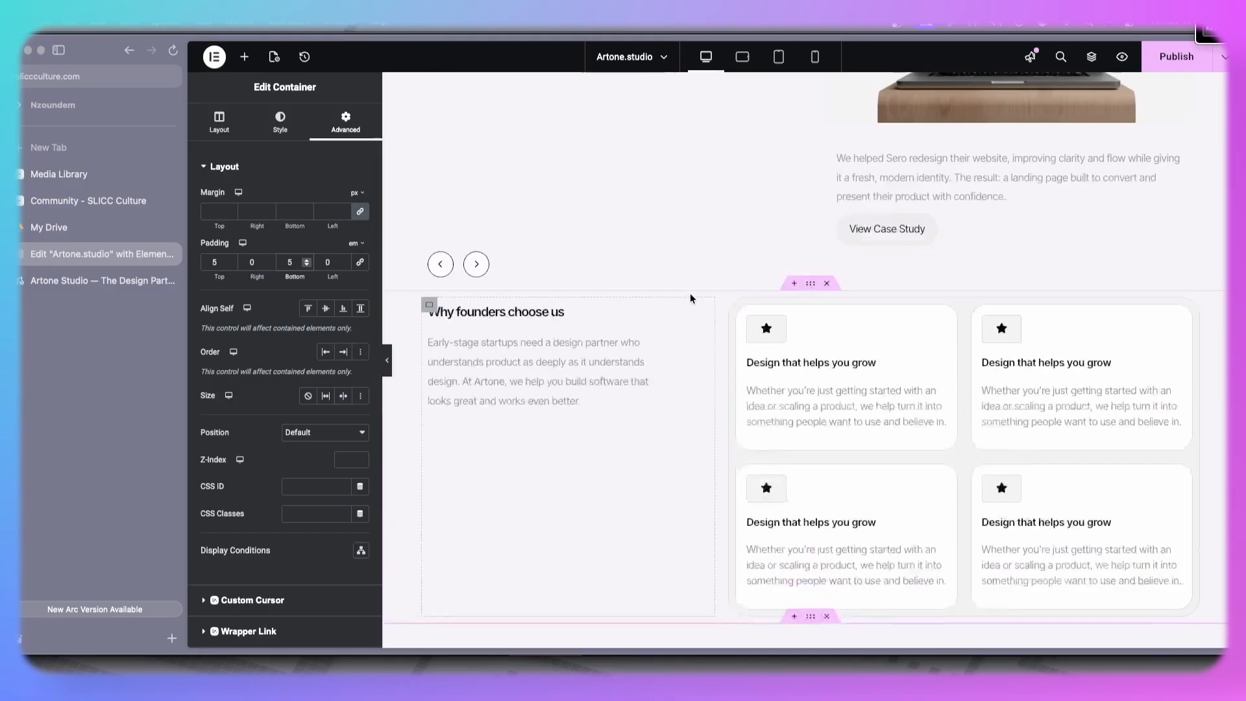
{"action": "right_click", "coordinate": [811, 413]}
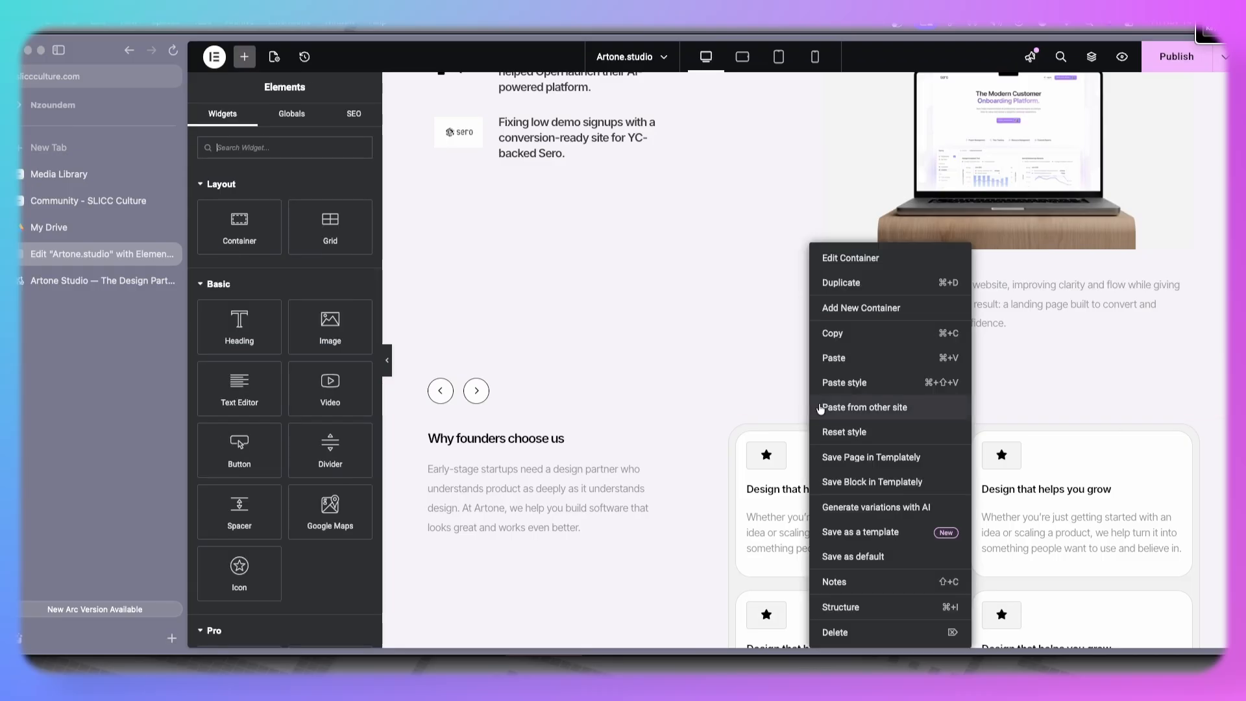
{"action": "left_click", "coordinate": [854, 381]}
- Set the case studies section container's padding to 5 em top and bottom and 0 left and right
{"action": "scroll", "coordinate": [853, 382], "scroll_direction": "up", "scroll_amount": 3}
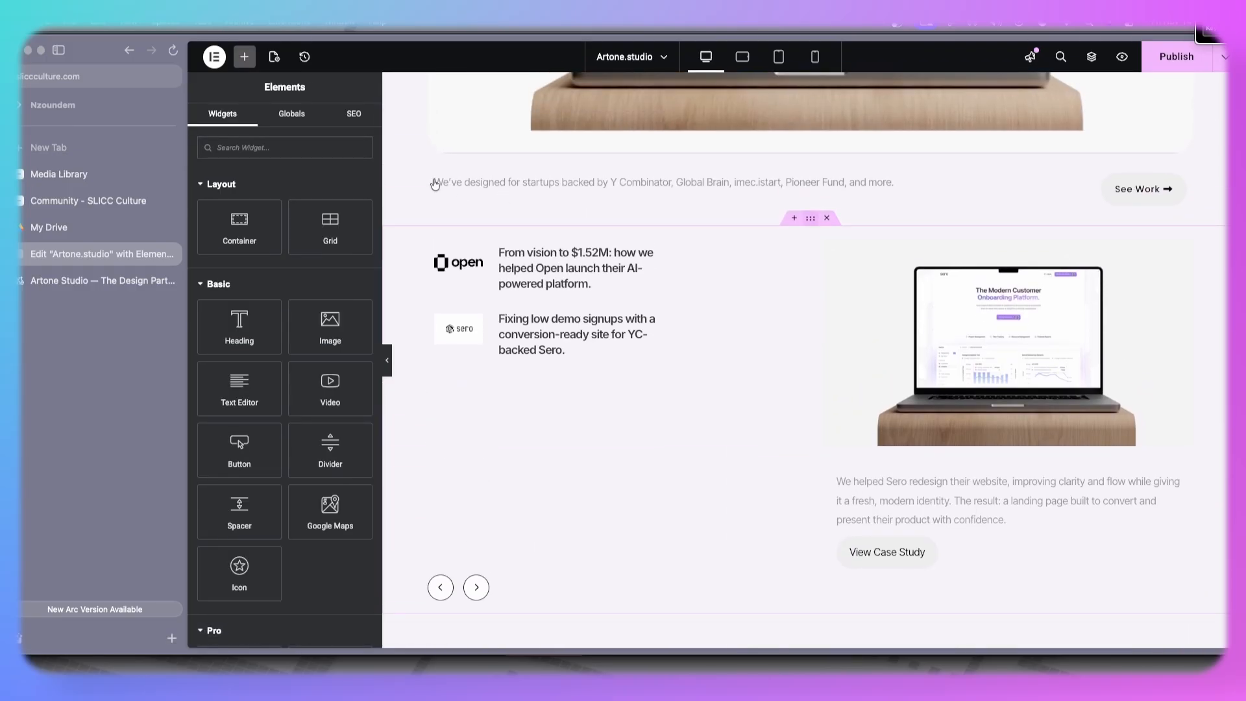
{"action": "left_click", "coordinate": [435, 184]}
{"action": "left_click", "coordinate": [336, 130]}
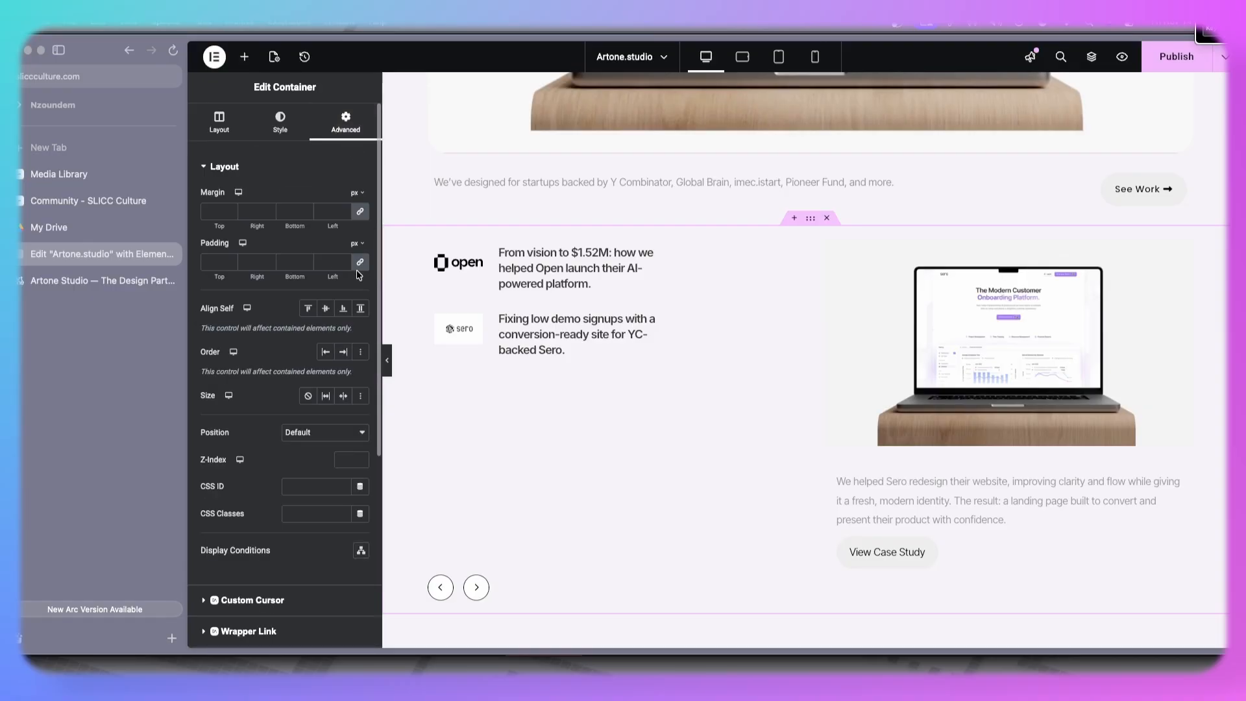
{"action": "left_click", "coordinate": [355, 244]}
{"action": "left_click", "coordinate": [354, 282]}
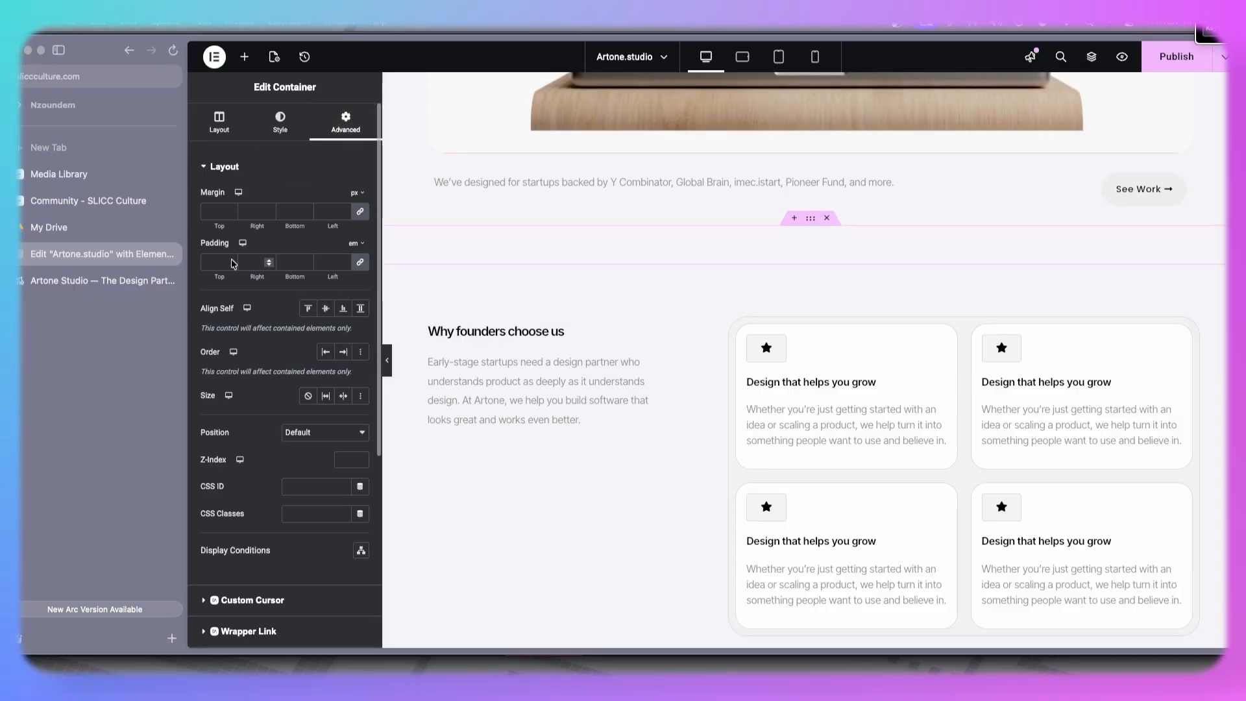
{"action": "left_click", "coordinate": [220, 263]}
{"action": "type", "text": "5"}
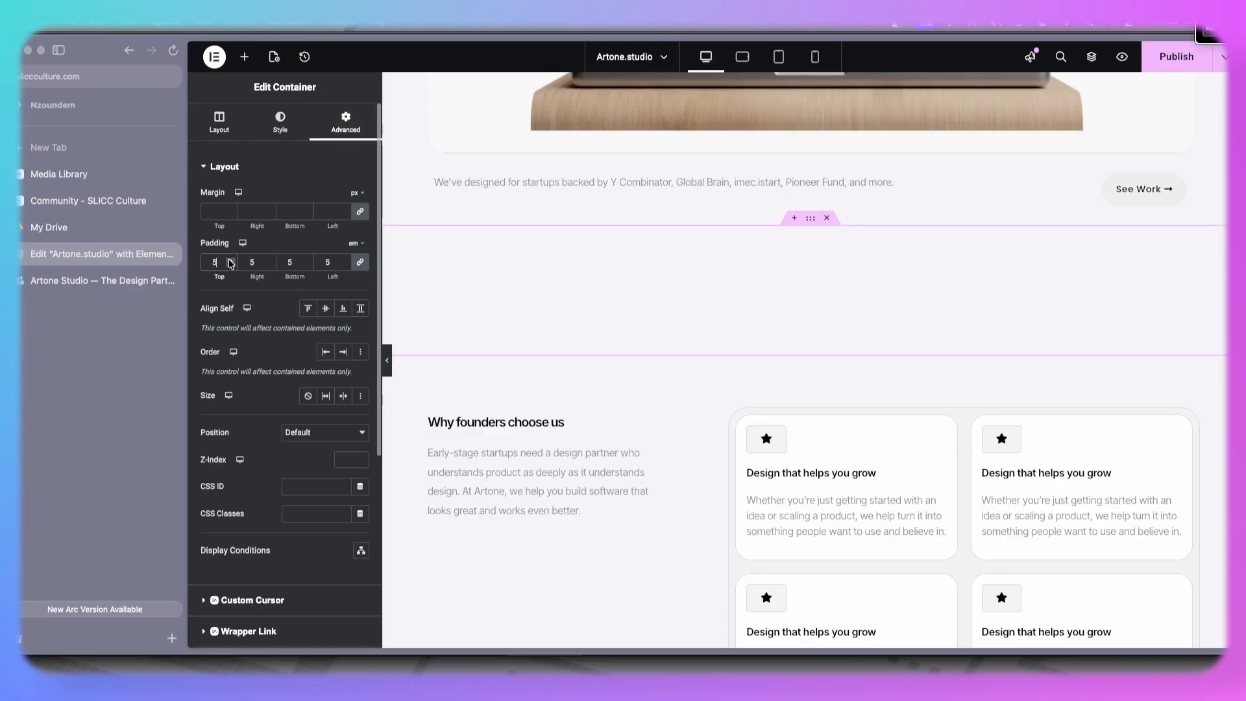
{"action": "left_click", "coordinate": [346, 264]}
{"action": "left_click", "coordinate": [269, 265]}
{"action": "left_click", "coordinate": [269, 265]}
{"action": "left_click", "coordinate": [269, 265]}
{"action": "left_click", "coordinate": [270, 265]}
{"action": "left_click", "coordinate": [270, 266]}
- Switch the hero section container's padding unit to em
{"action": "scroll", "coordinate": [699, 354], "scroll_direction": "up", "scroll_amount": 4}
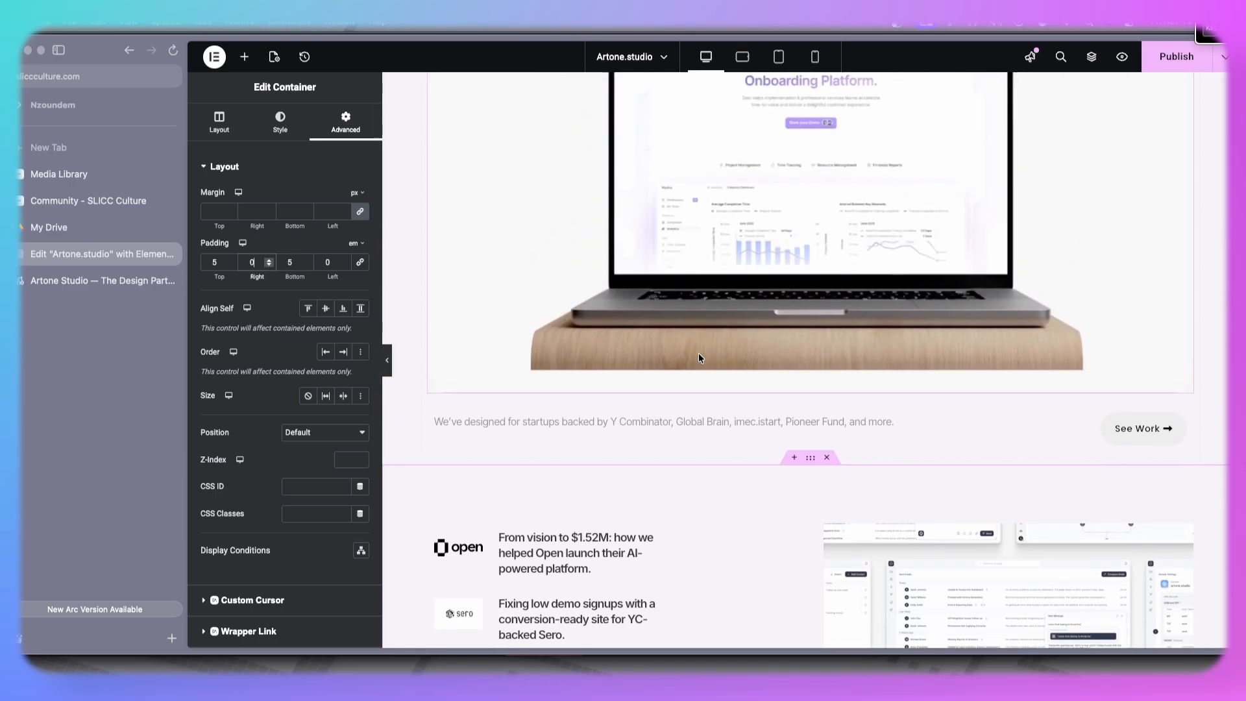
{"action": "scroll", "coordinate": [699, 358], "scroll_direction": "up", "scroll_amount": 5}
{"action": "scroll", "coordinate": [732, 321], "scroll_direction": "up", "scroll_amount": 1}
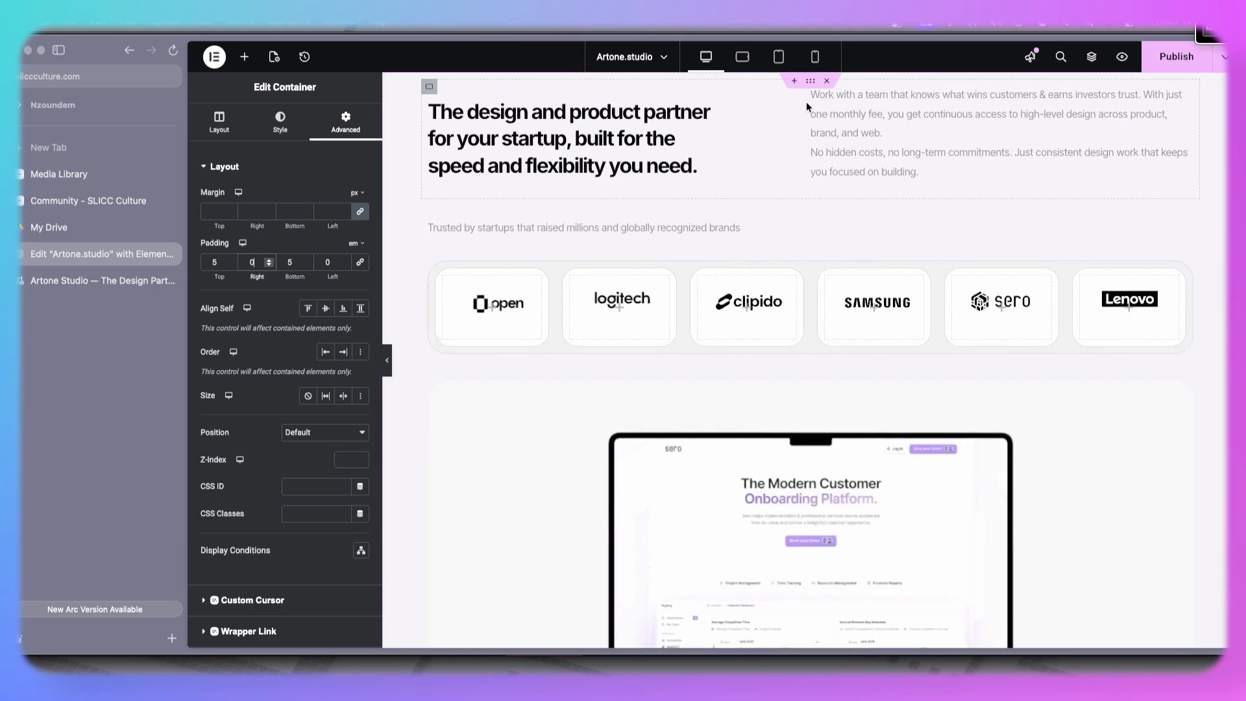
{"action": "left_click", "coordinate": [811, 83]}
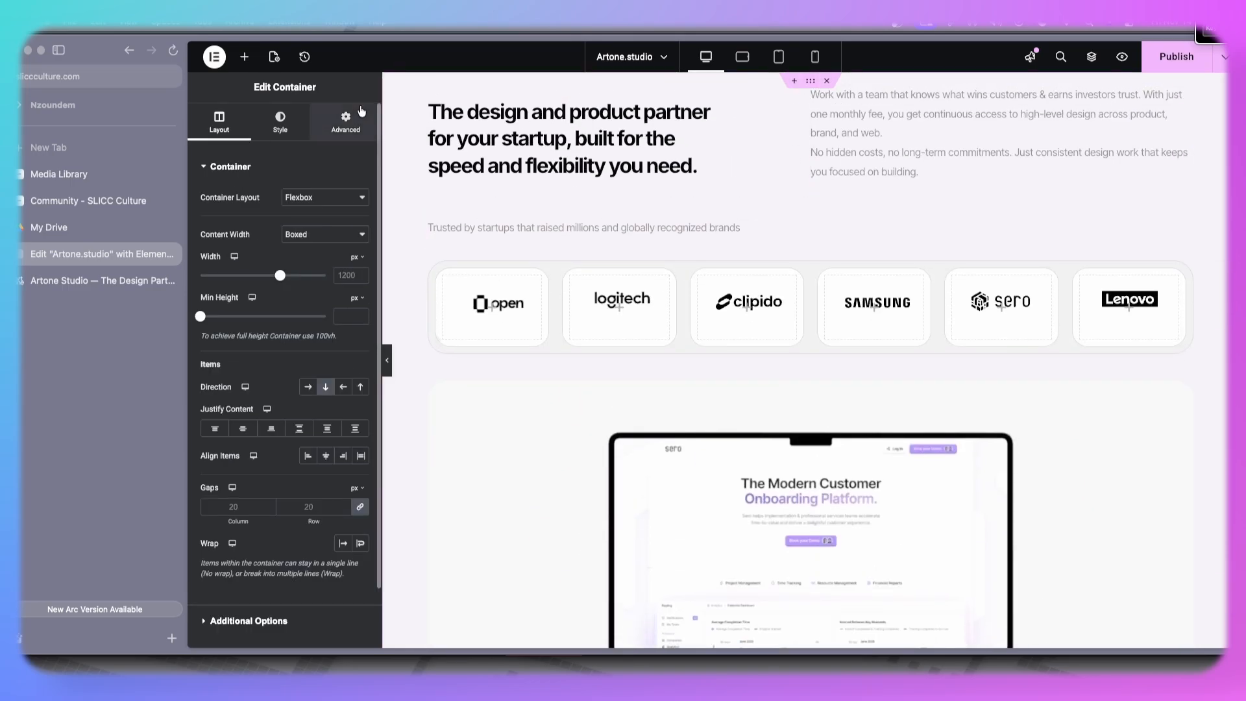
{"action": "left_click", "coordinate": [346, 120]}
{"action": "left_click", "coordinate": [359, 269]}
{"action": "left_click", "coordinate": [359, 245]}
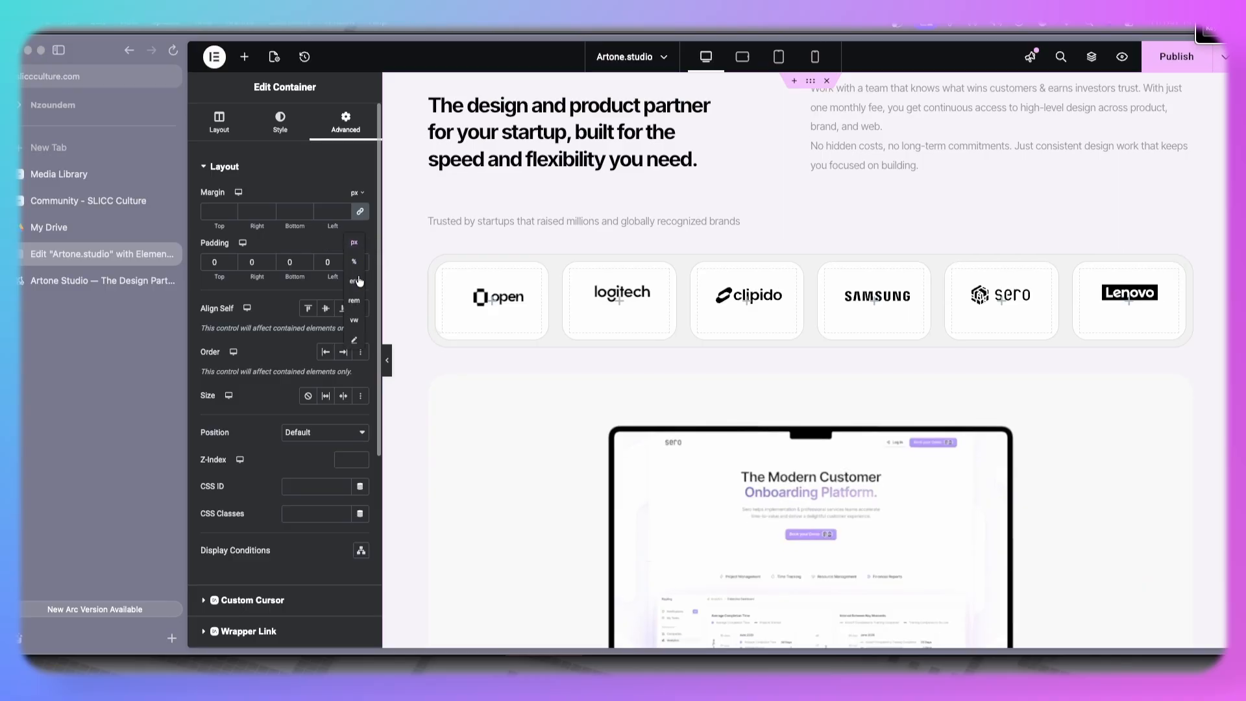
{"action": "left_click", "coordinate": [355, 281]}
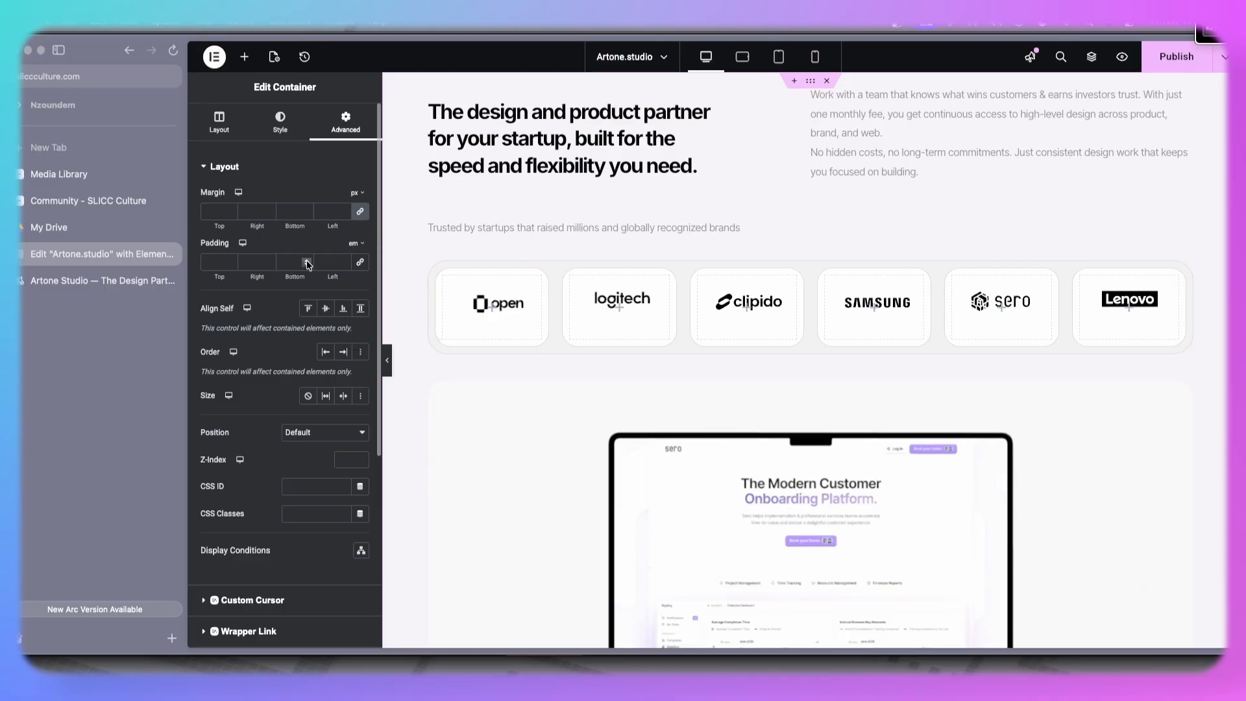
{"action": "left_click", "coordinate": [308, 262]}
{"action": "left_click", "coordinate": [307, 261]}
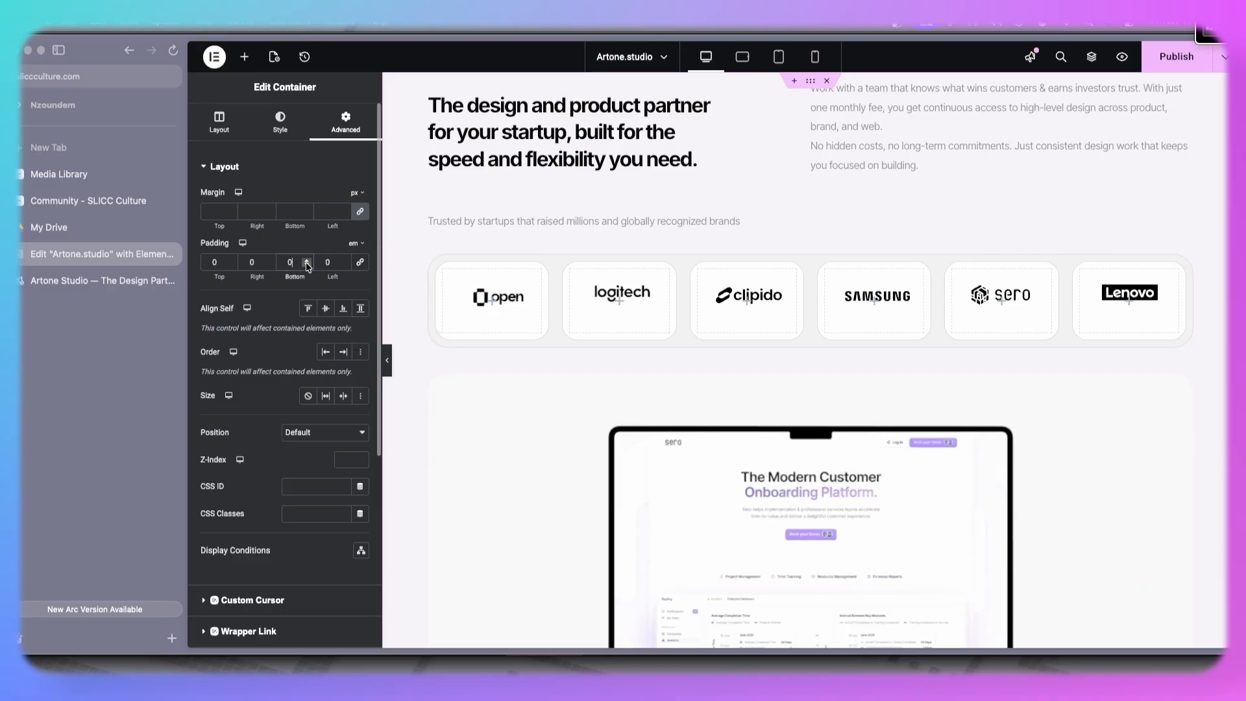
- Scroll through the page to review the spacing between sections
{"action": "scroll", "coordinate": [676, 203], "scroll_direction": "down", "scroll_amount": 2}
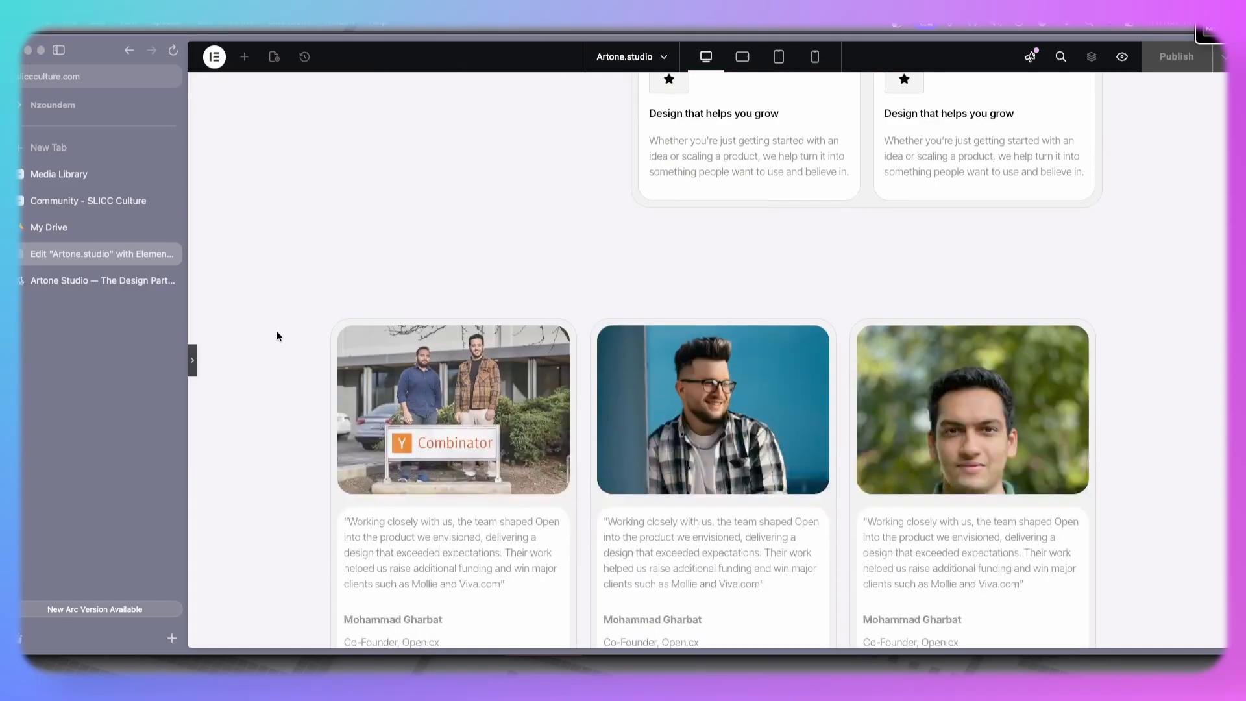
{"action": "scroll", "coordinate": [277, 335], "scroll_direction": "down", "scroll_amount": 10}
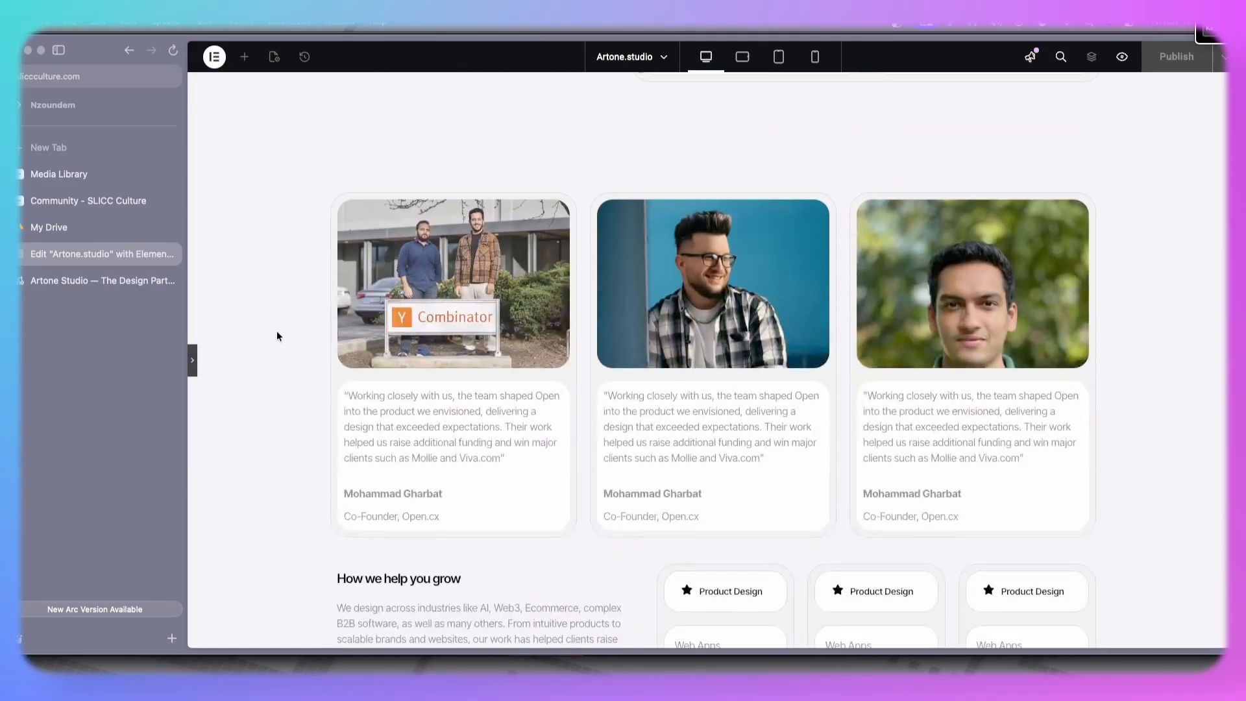
{"action": "scroll", "coordinate": [277, 336], "scroll_direction": "down", "scroll_amount": 8}
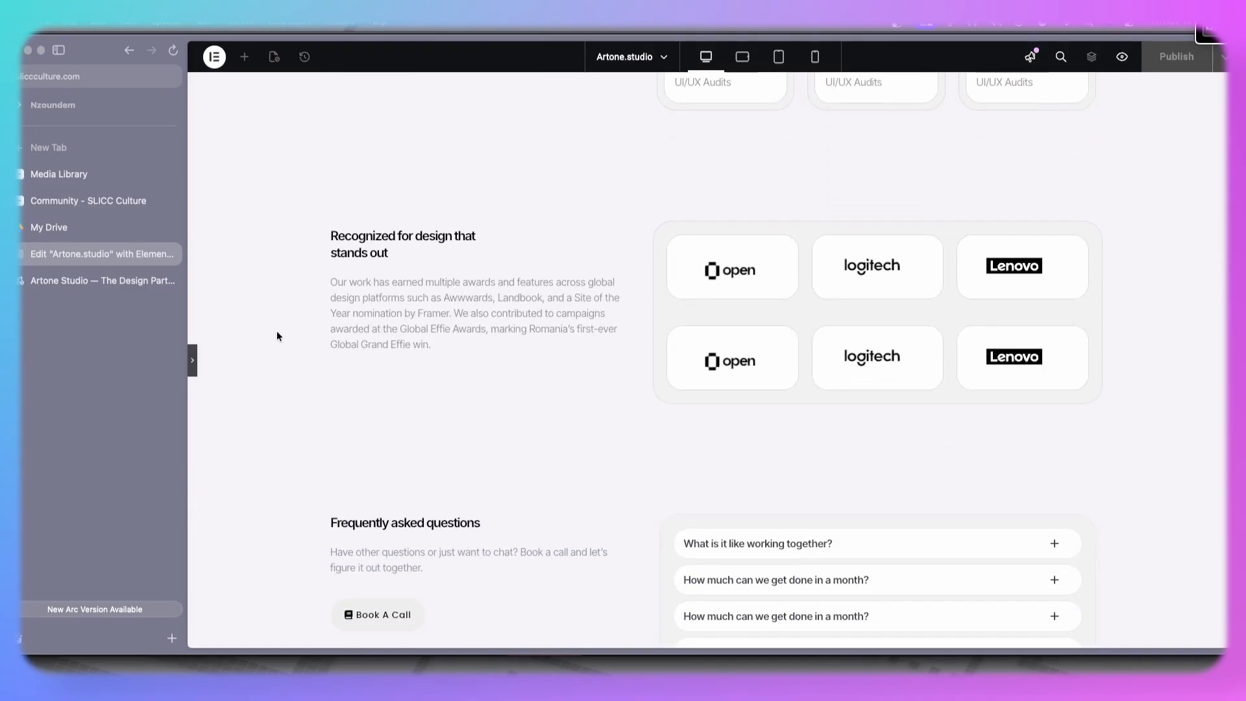
{"action": "scroll", "coordinate": [294, 286], "scroll_direction": "up", "scroll_amount": 12}
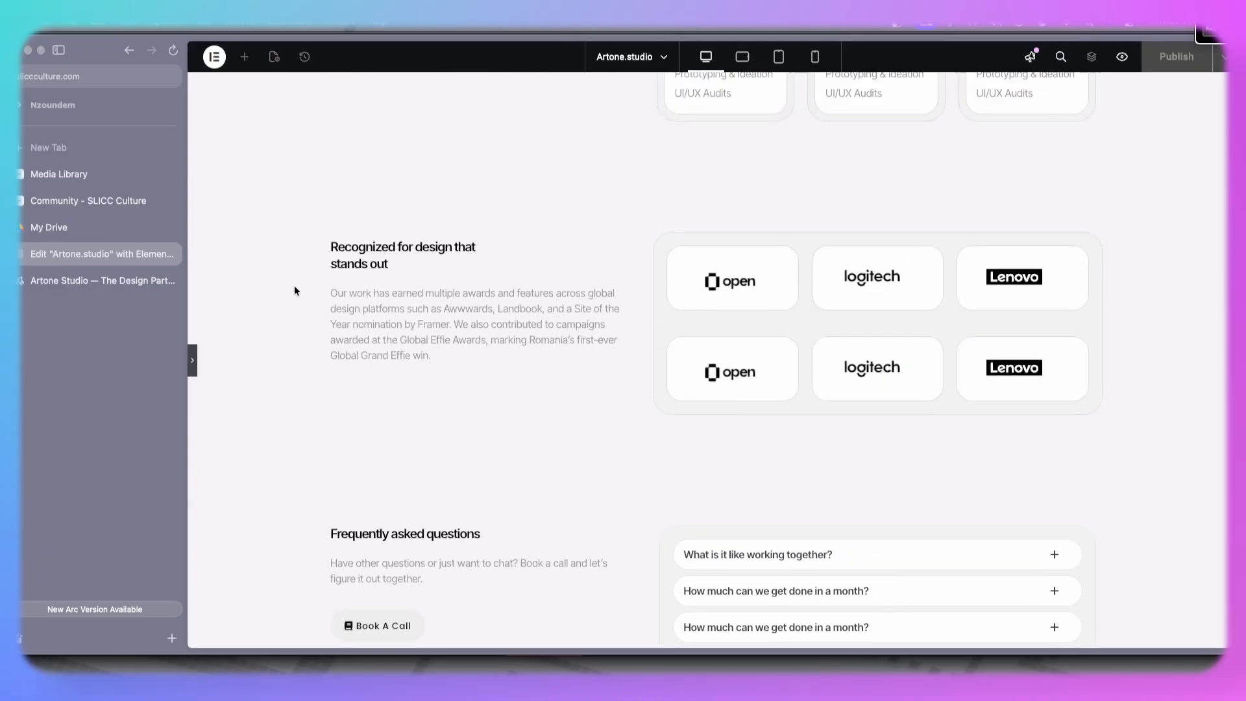